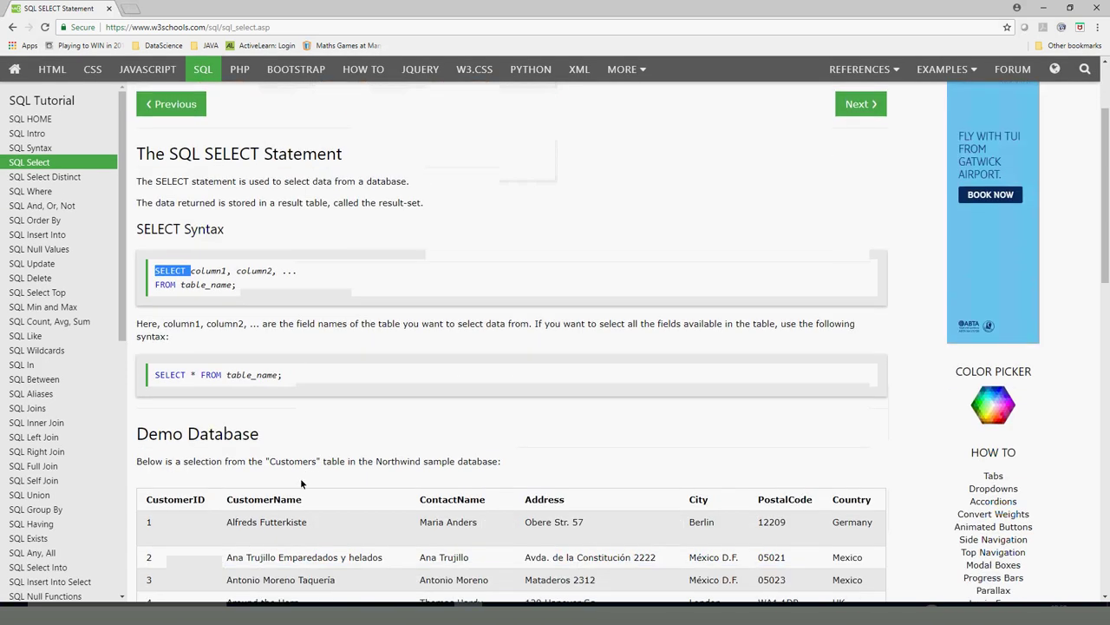
Step: Examine the SELECT syntax examples and the column headings of the demo Customers table on the tutorial page
scroll(278, 421, "up", 15)
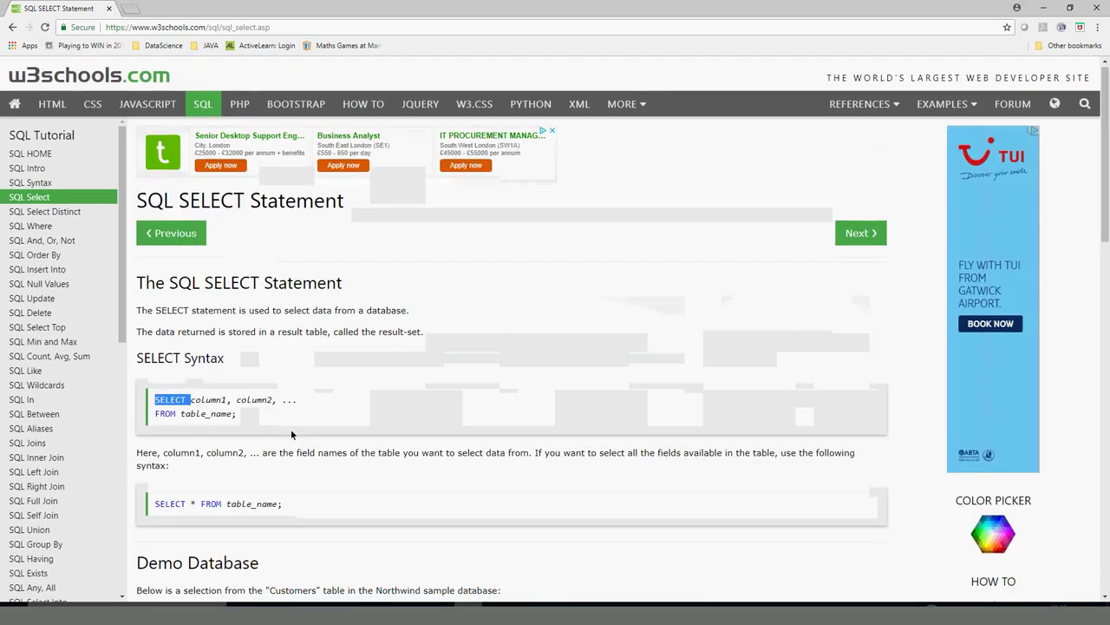
scroll(291, 428, "down", 5)
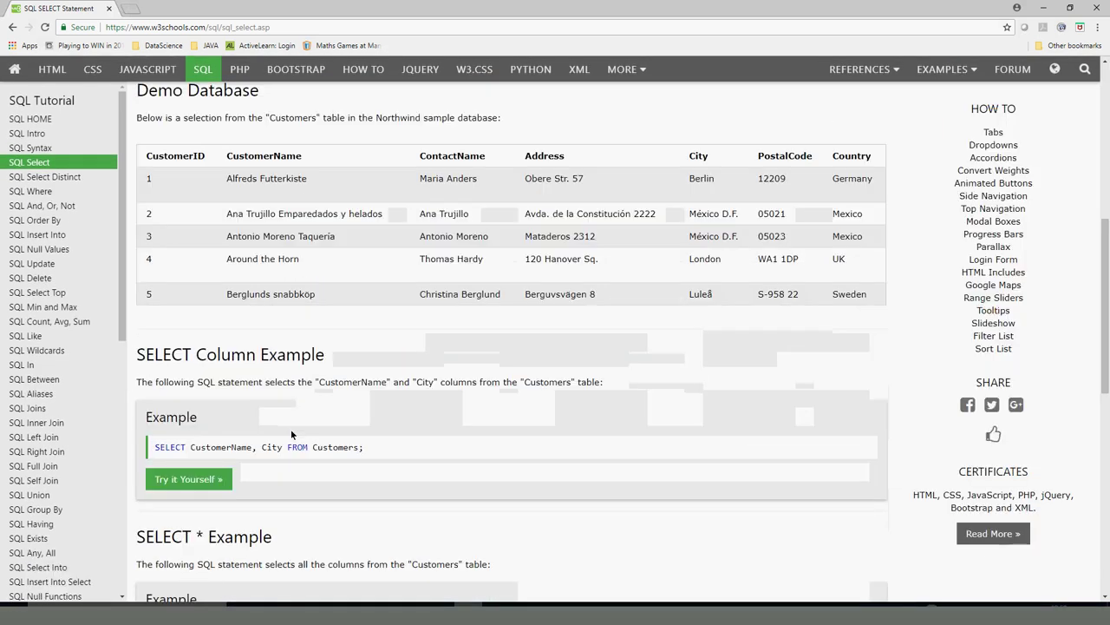
double_click(257, 161)
double_click(452, 157)
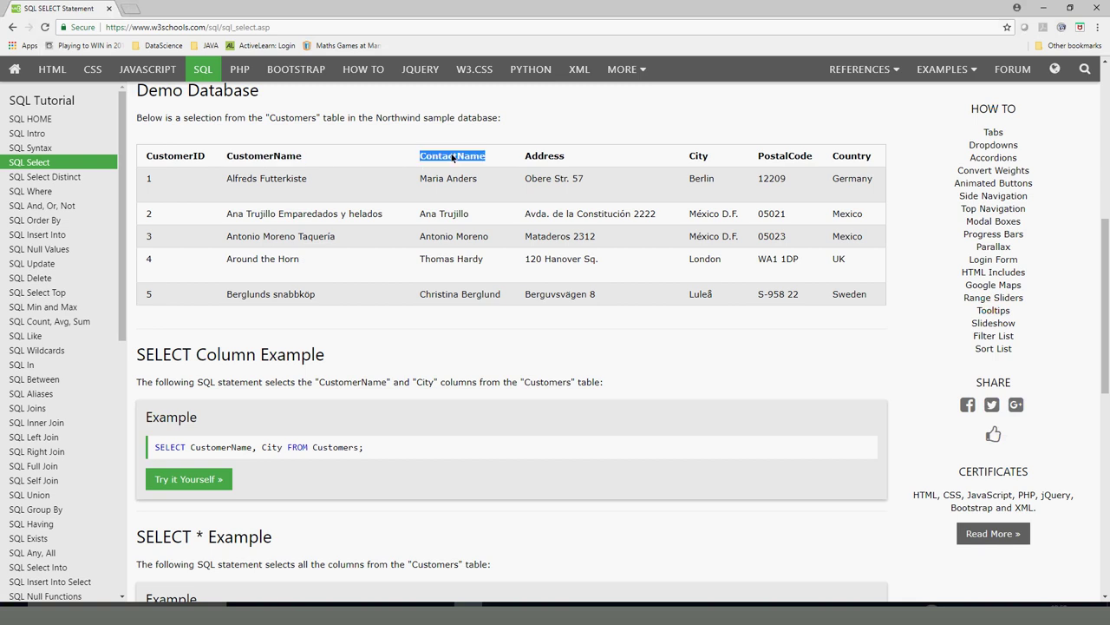
double_click(255, 158)
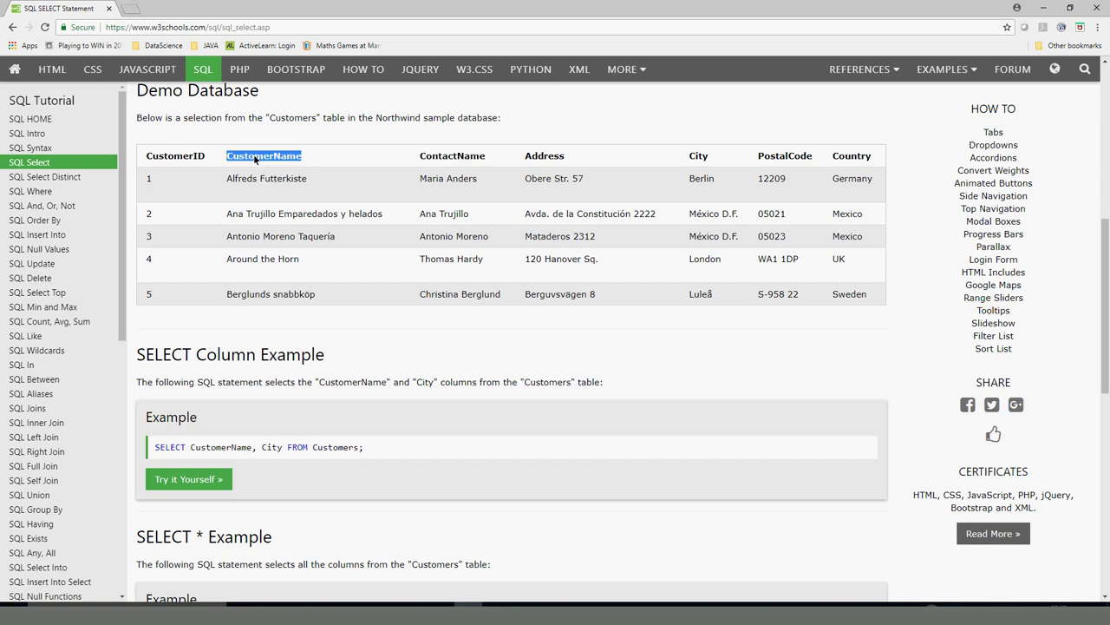
double_click(434, 159)
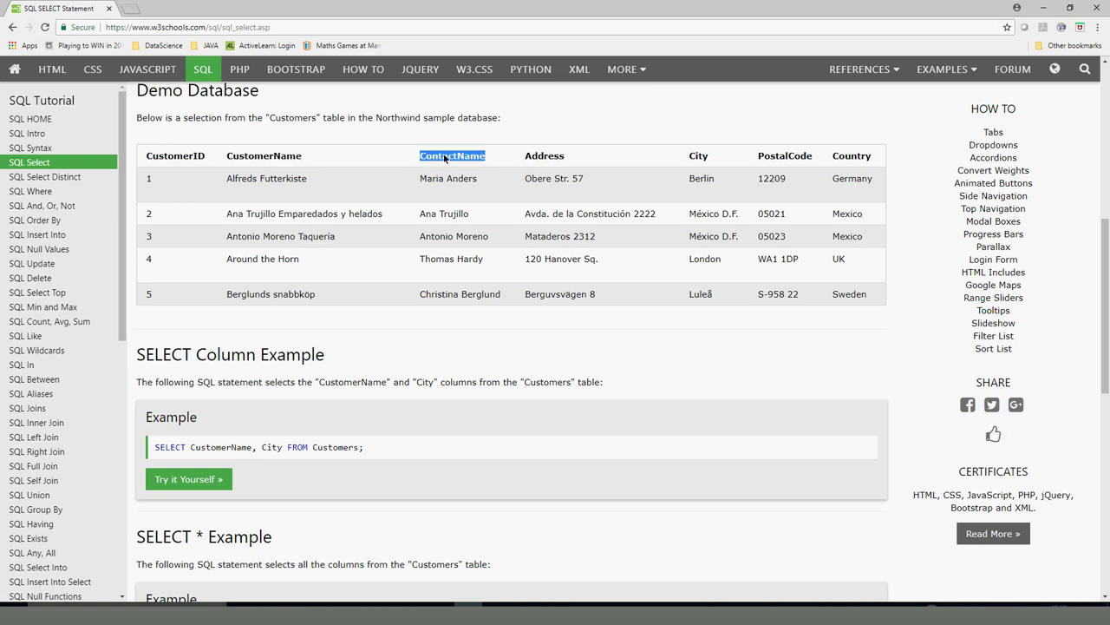
double_click(296, 119)
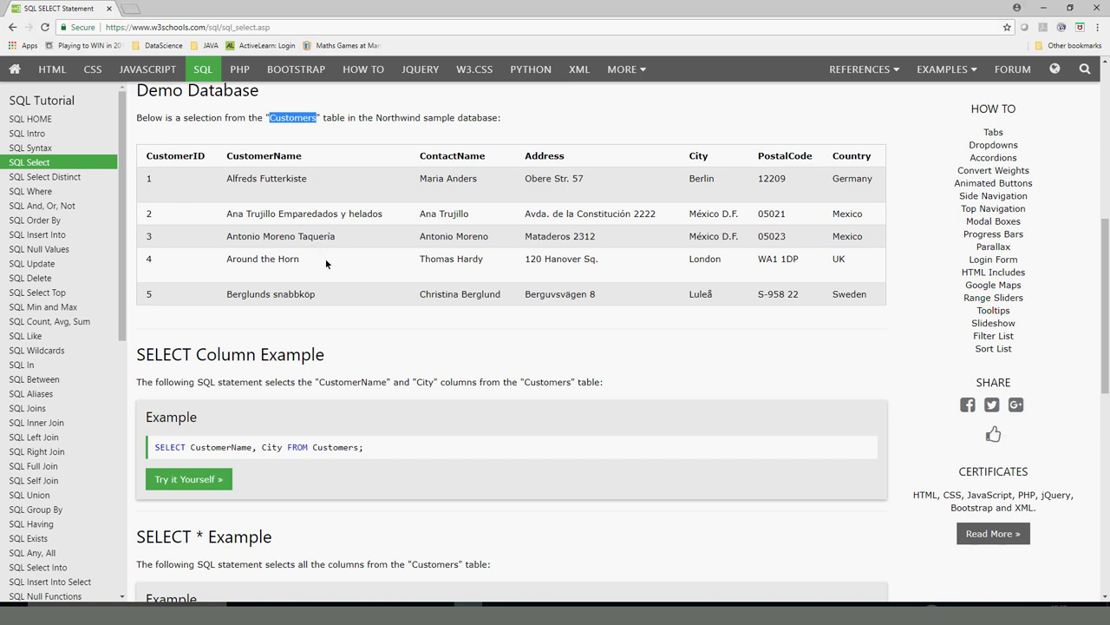
scroll(278, 360, "up", 5)
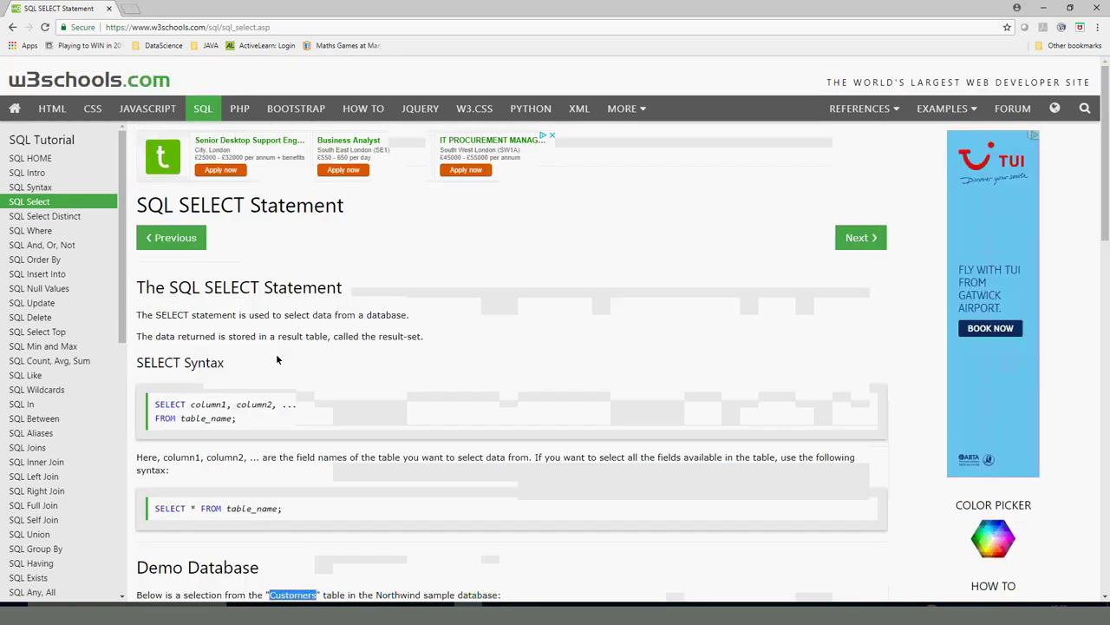
double_click(207, 404)
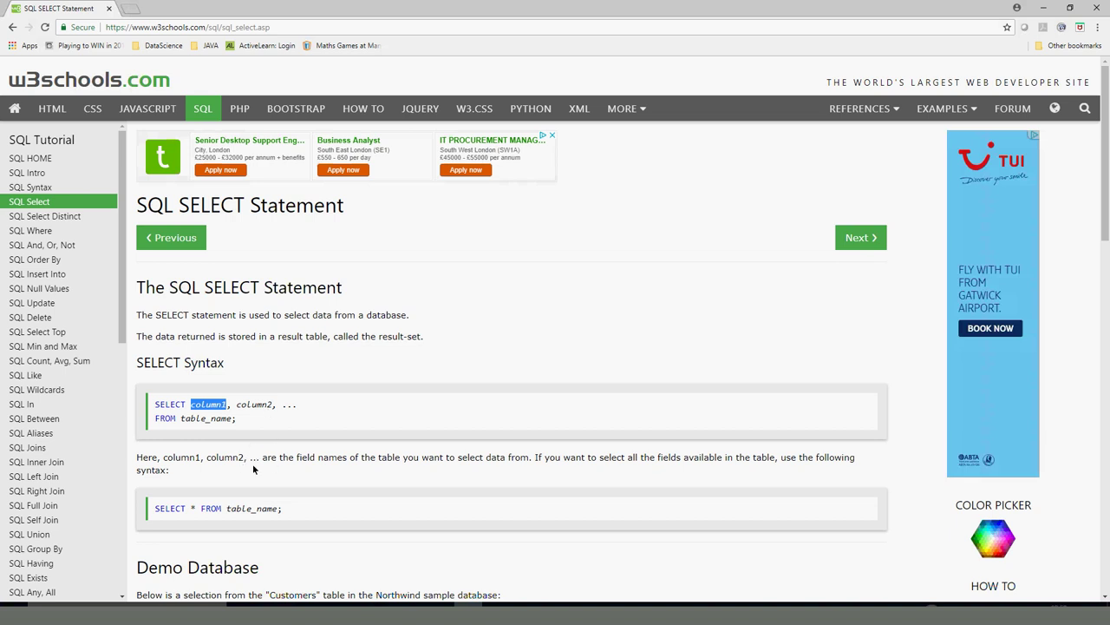
scroll(229, 428, "down", 6)
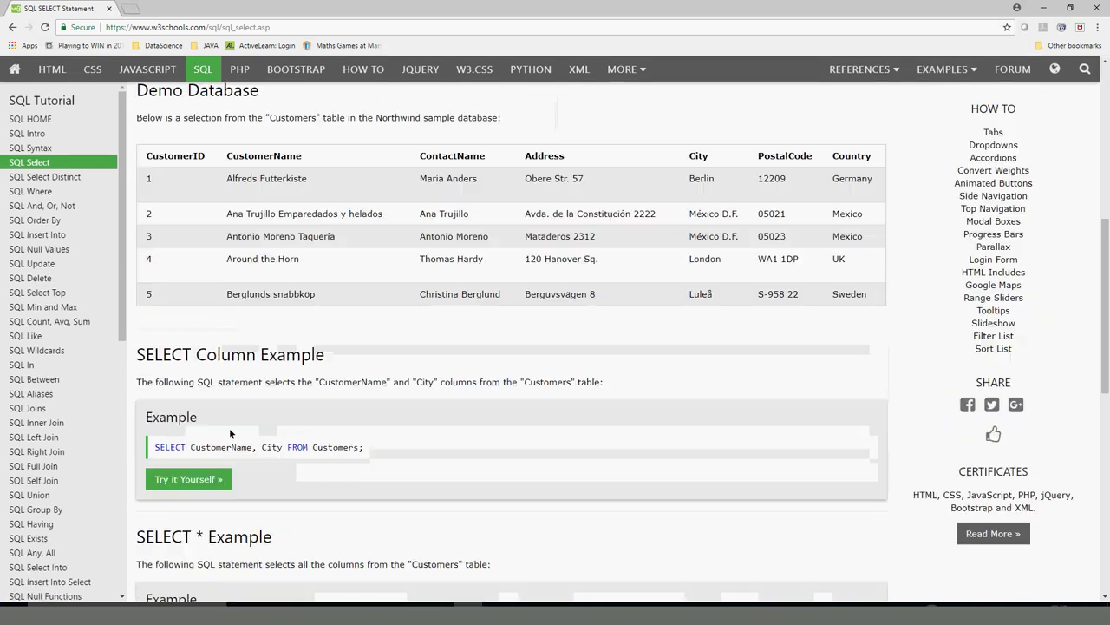
scroll(234, 388, "up", 6)
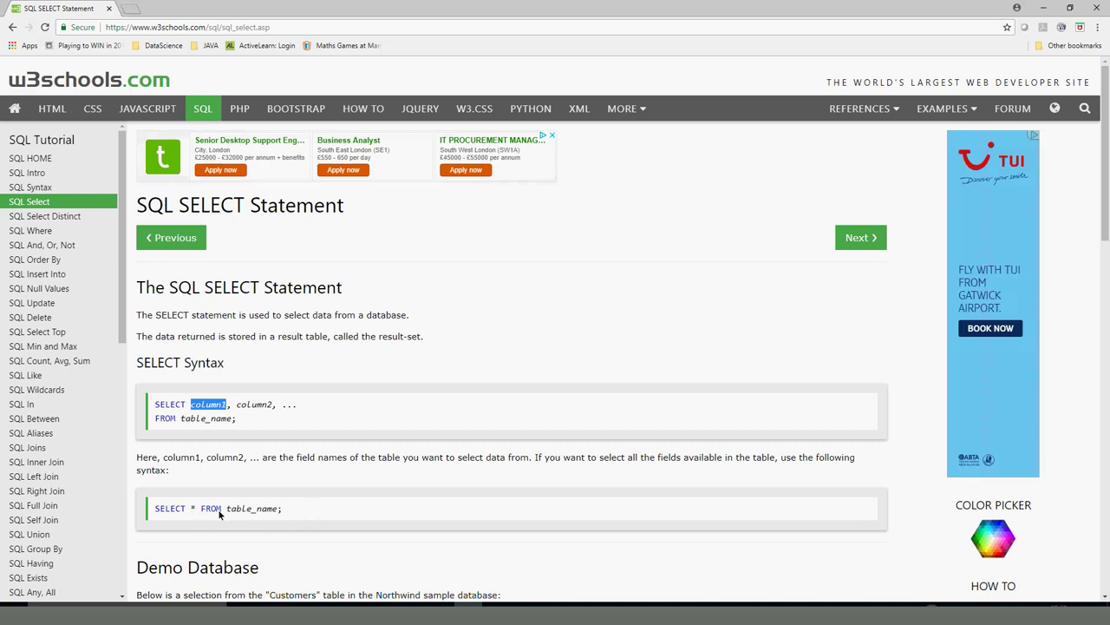
double_click(162, 511)
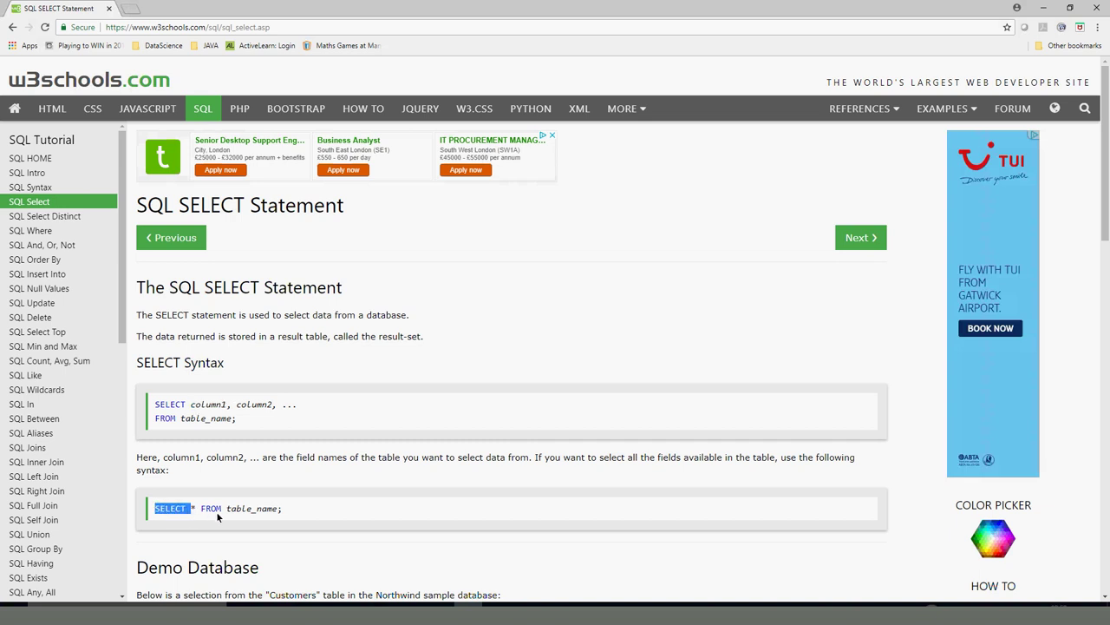
left_click(161, 513)
Step: Open the "SELECT * FROM Customers;" example in the online SQL editor and run it
scroll(244, 508, "down", 5)
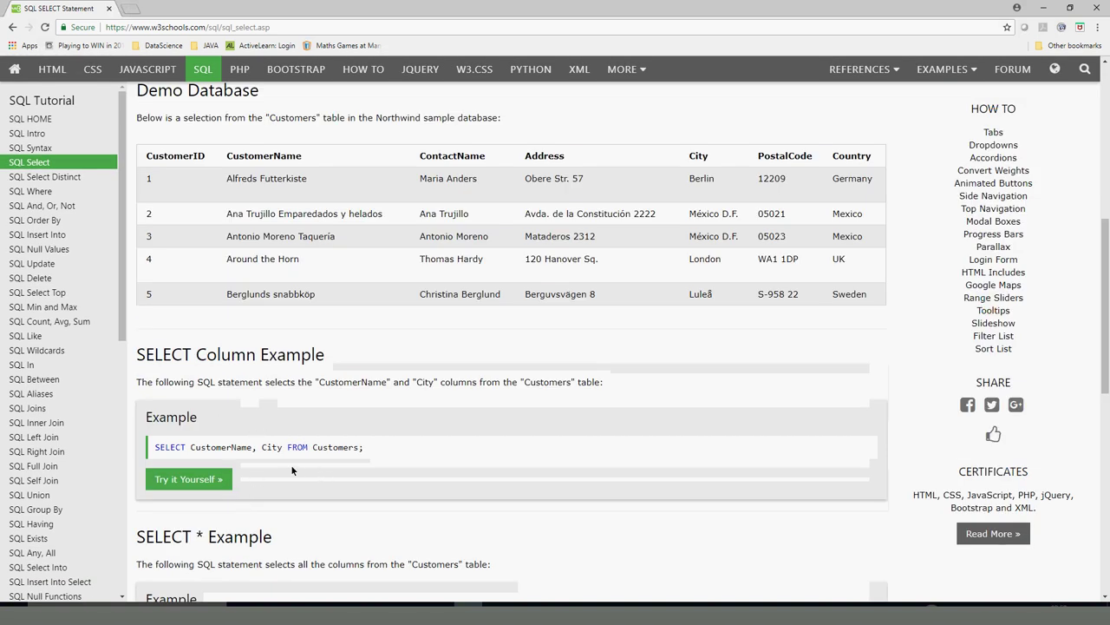
scroll(258, 425, "down", 5)
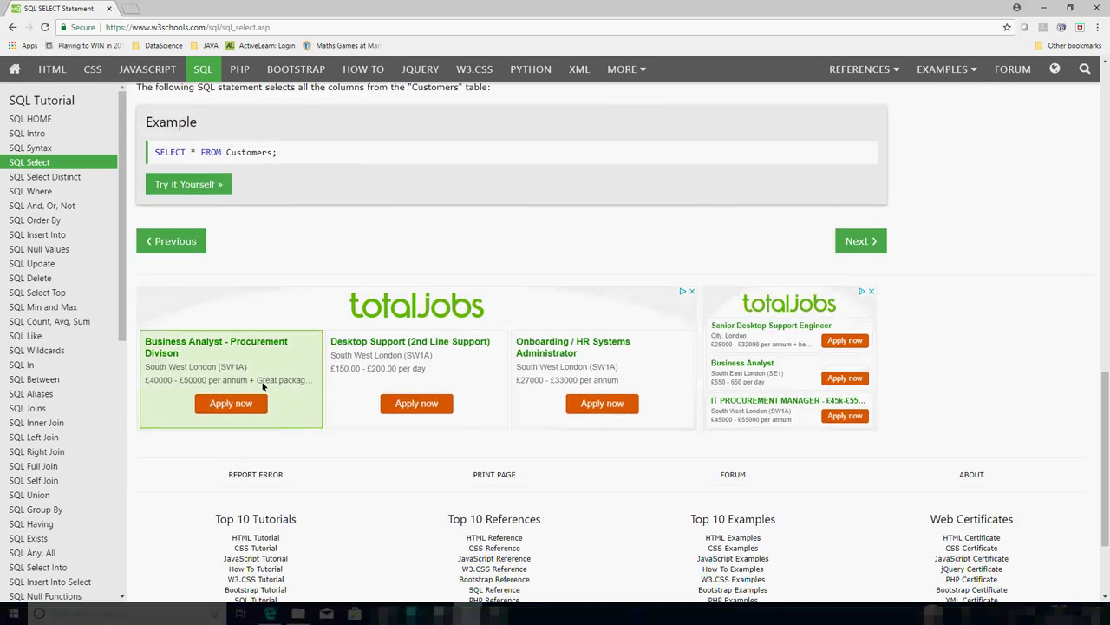
scroll(274, 433, "up", 5)
scroll(262, 493, "down", 5)
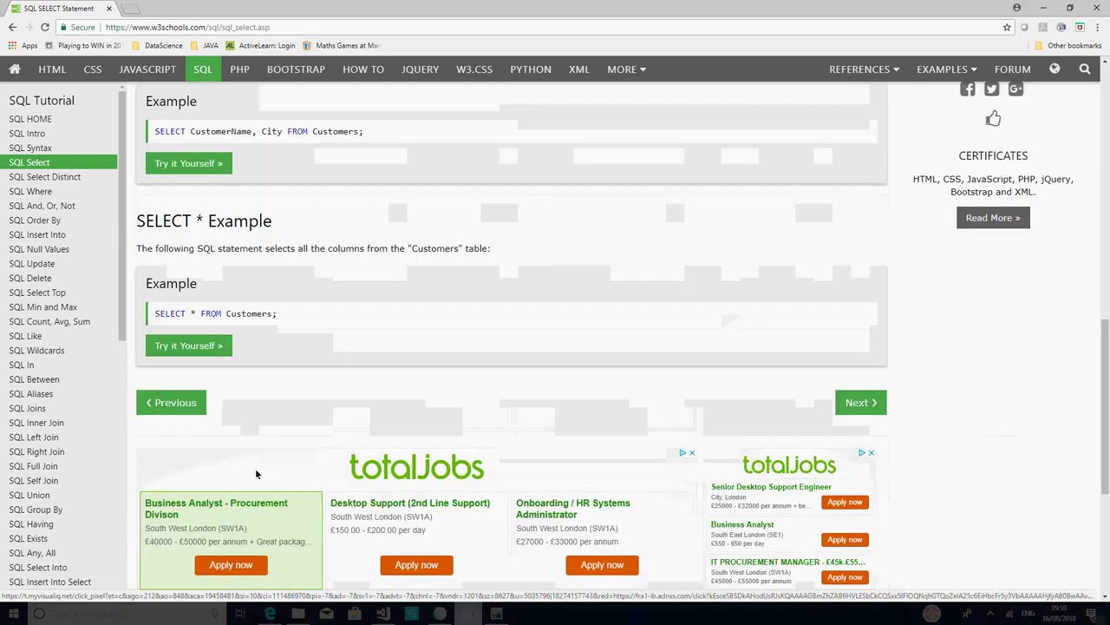
left_click(186, 186)
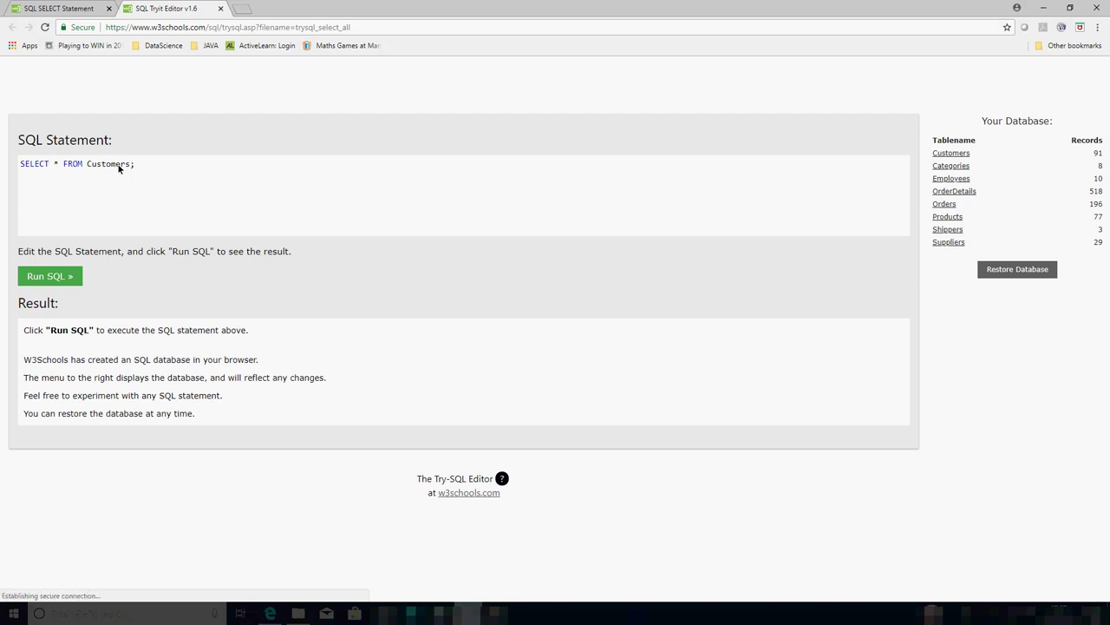
left_click(49, 276)
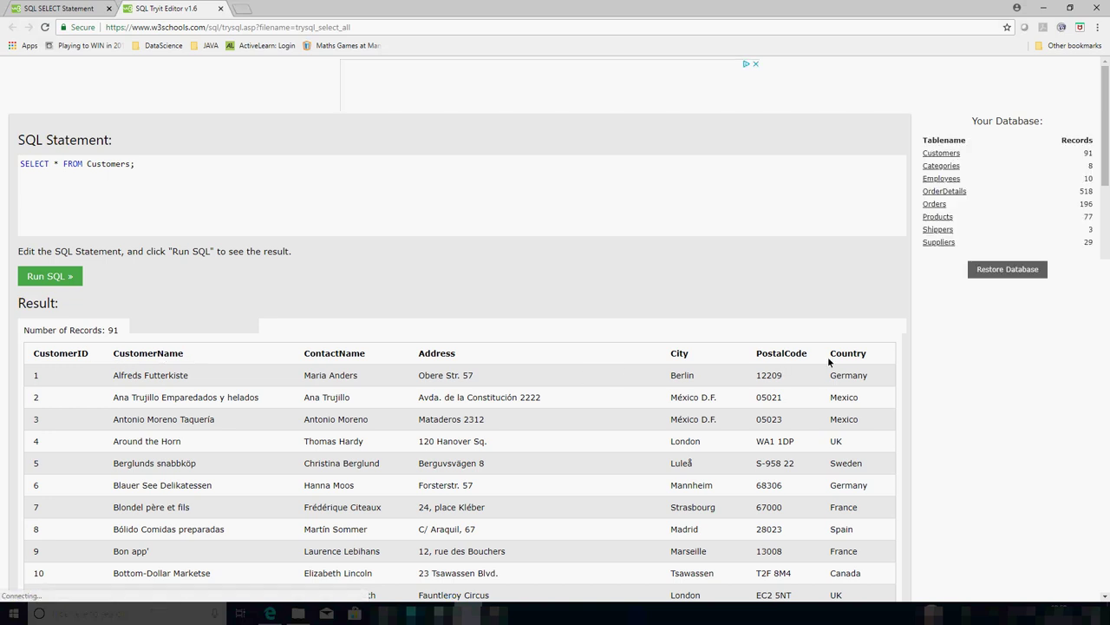
Step: Replace the asterisk in the query with the CustomerName column and run the statement
double_click(147, 353)
key("ctrl+c")
double_click(57, 164)
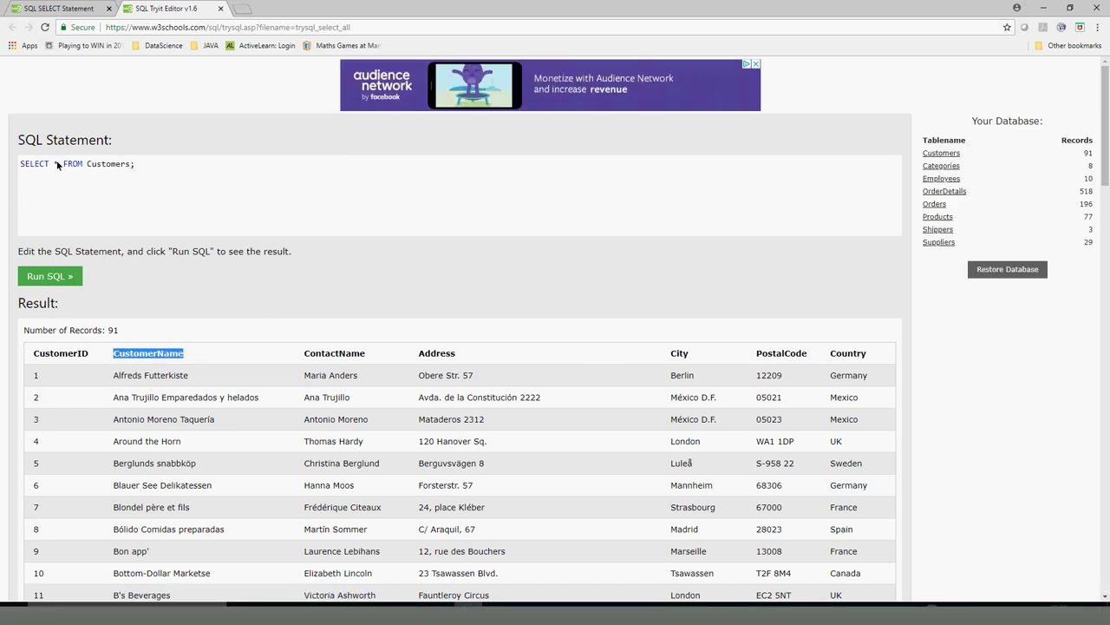
key("ctrl+v")
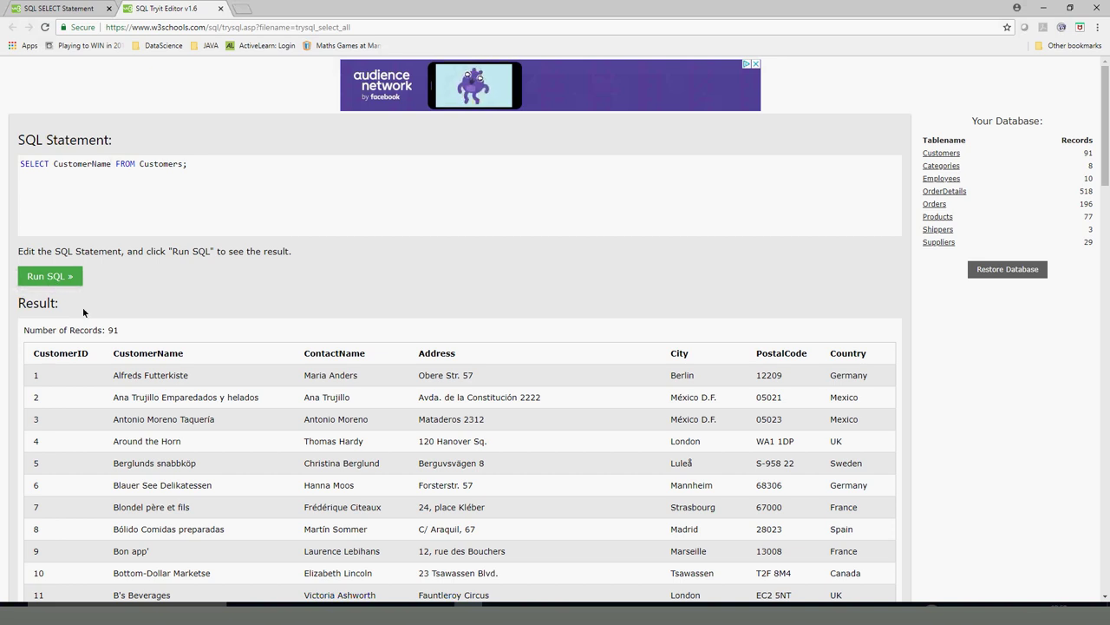
left_click(44, 276)
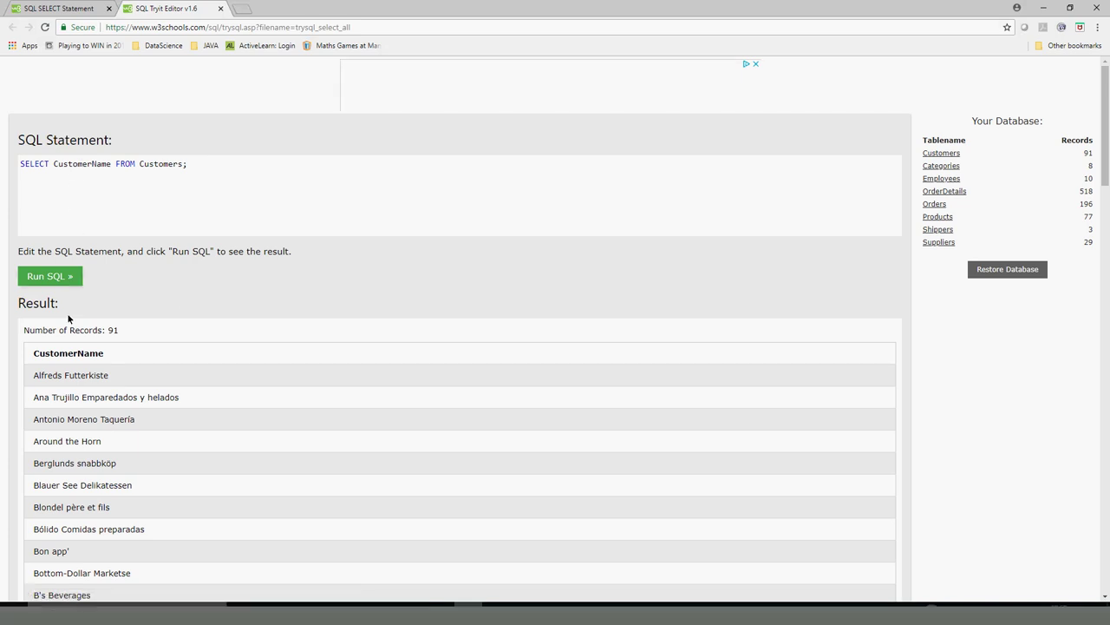
double_click(70, 353)
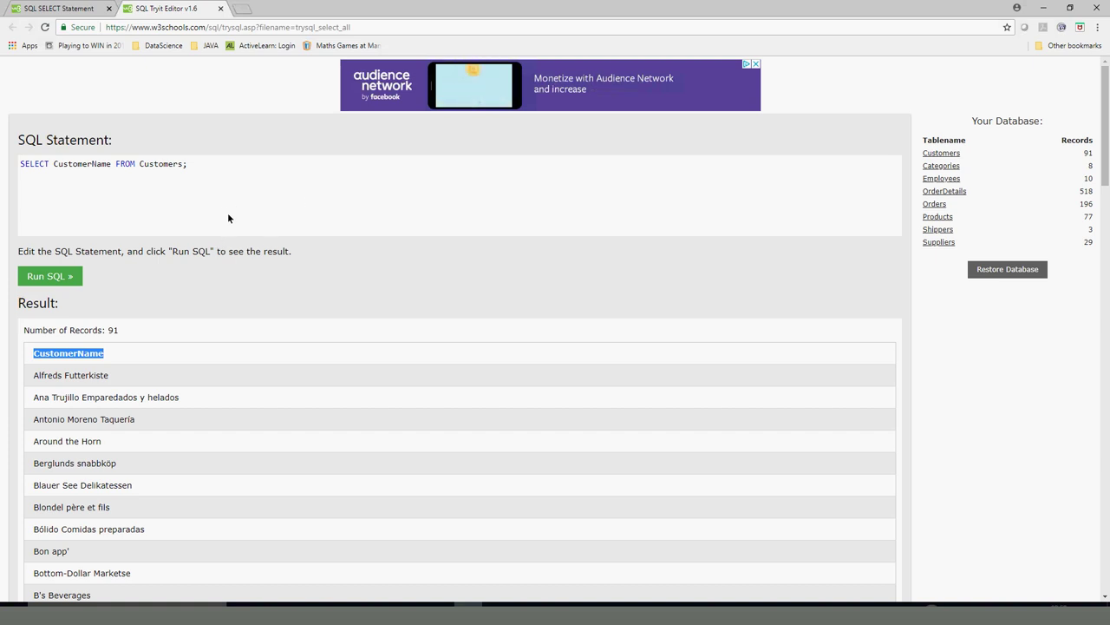
Step: Change the query back to "SELECT * FROM Customers;" and run it
double_click(80, 165)
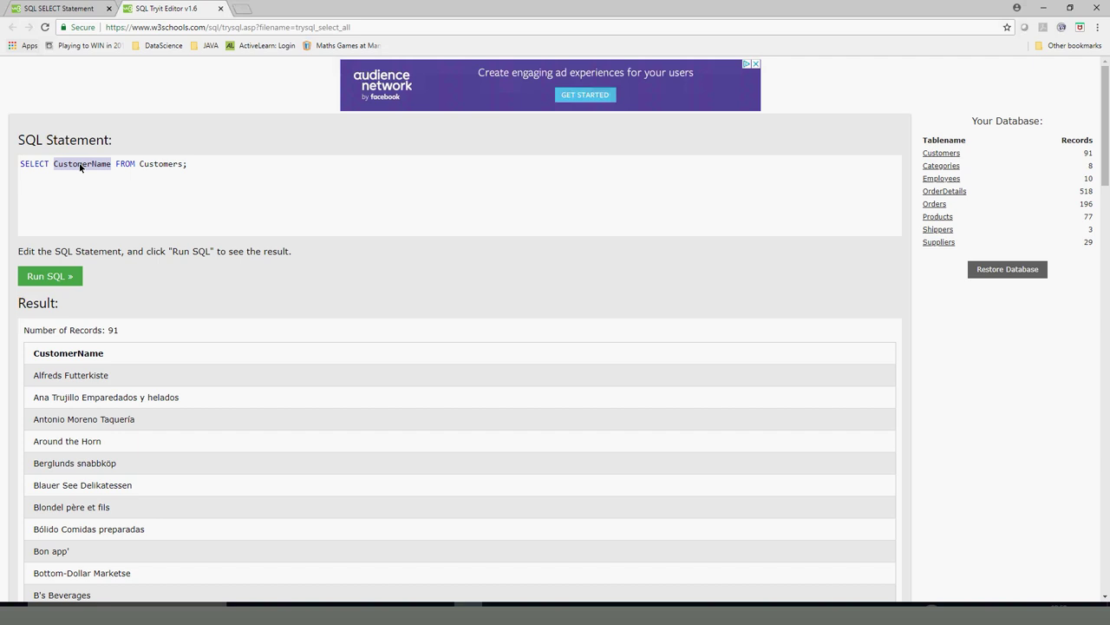
type("*")
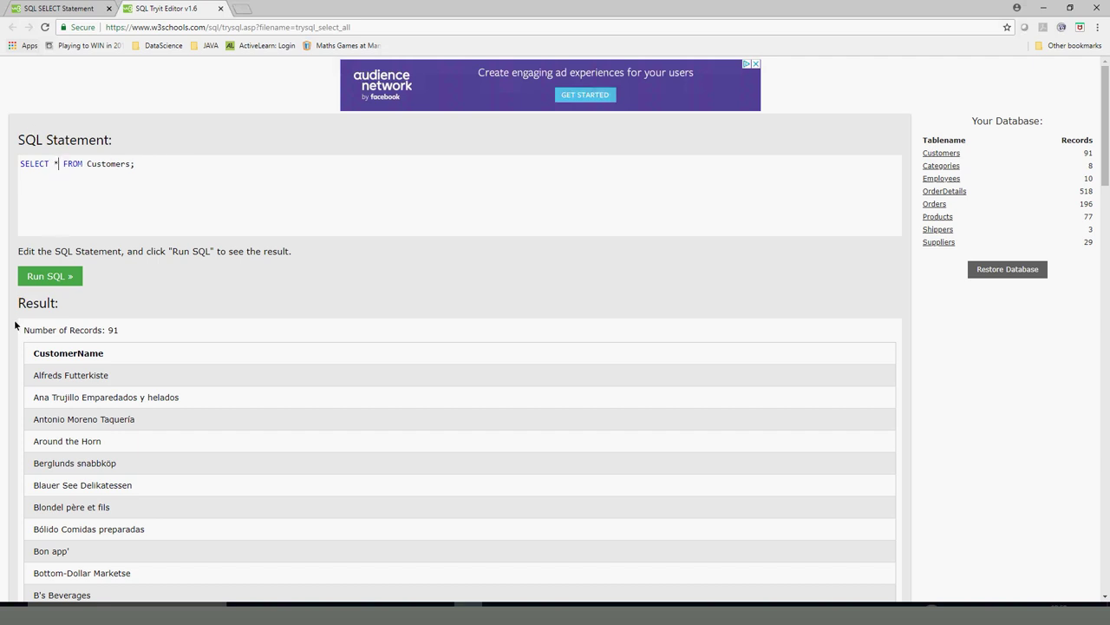
left_click(39, 279)
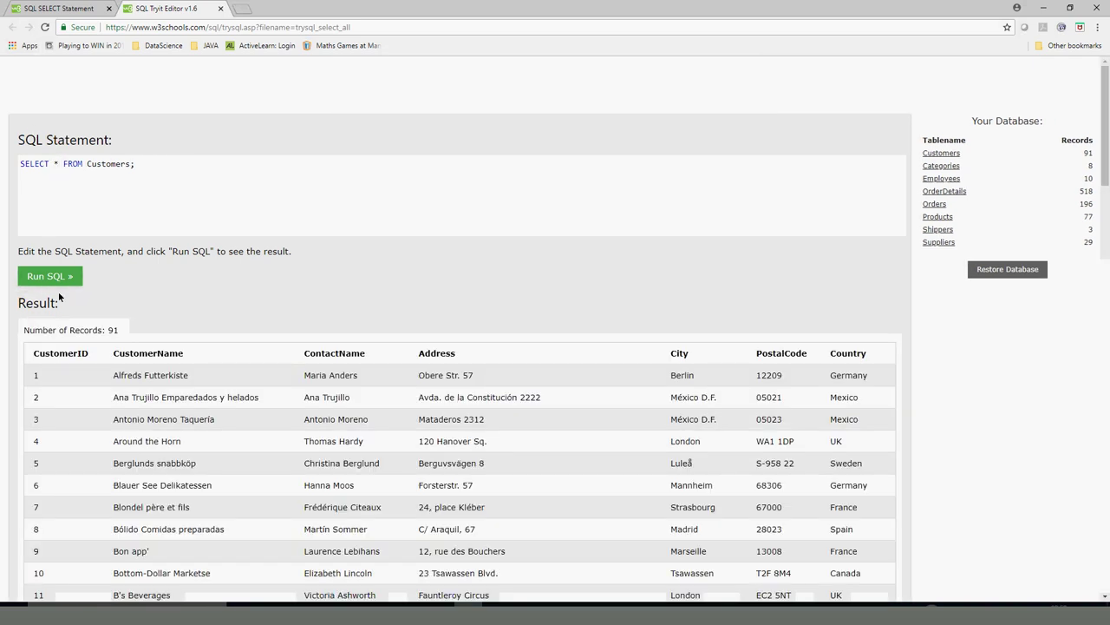
left_click(59, 167)
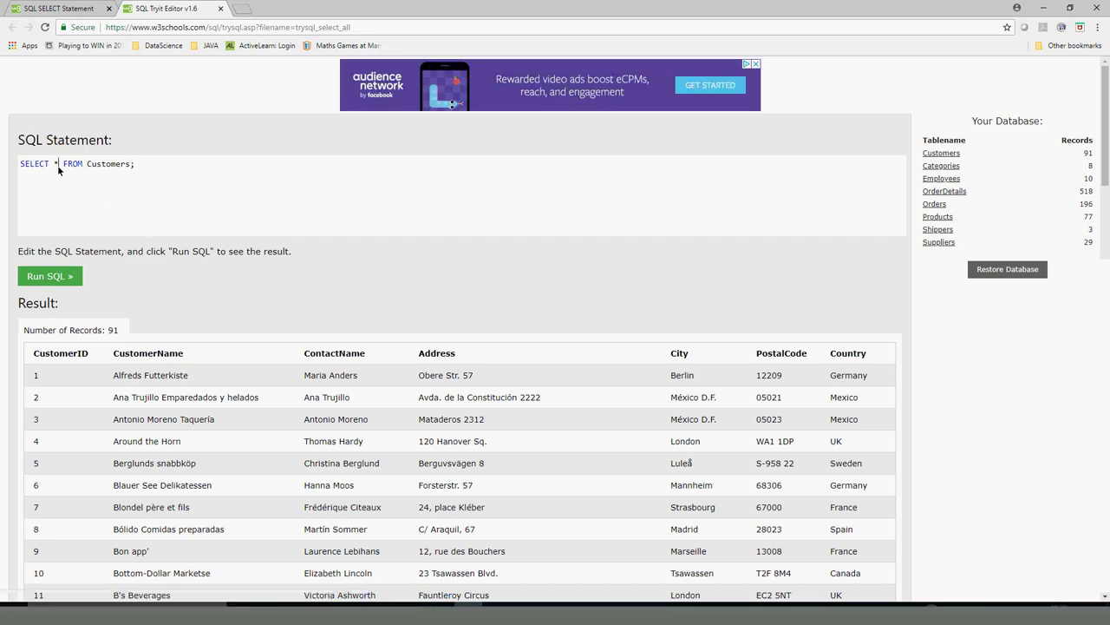
Step: Replace the asterisk in the SELECT statement with the CustomerID column name copied from the results
double_click(54, 353)
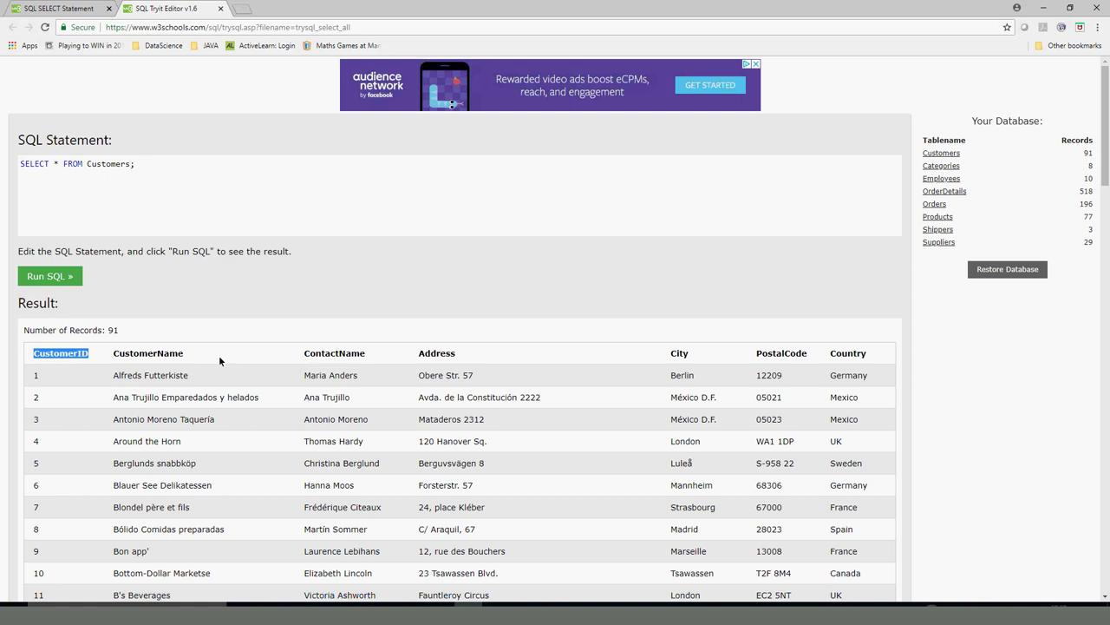
double_click(169, 357)
left_click(440, 365)
double_click(440, 363)
double_click(43, 355)
key("ctrl+c")
double_click(55, 164)
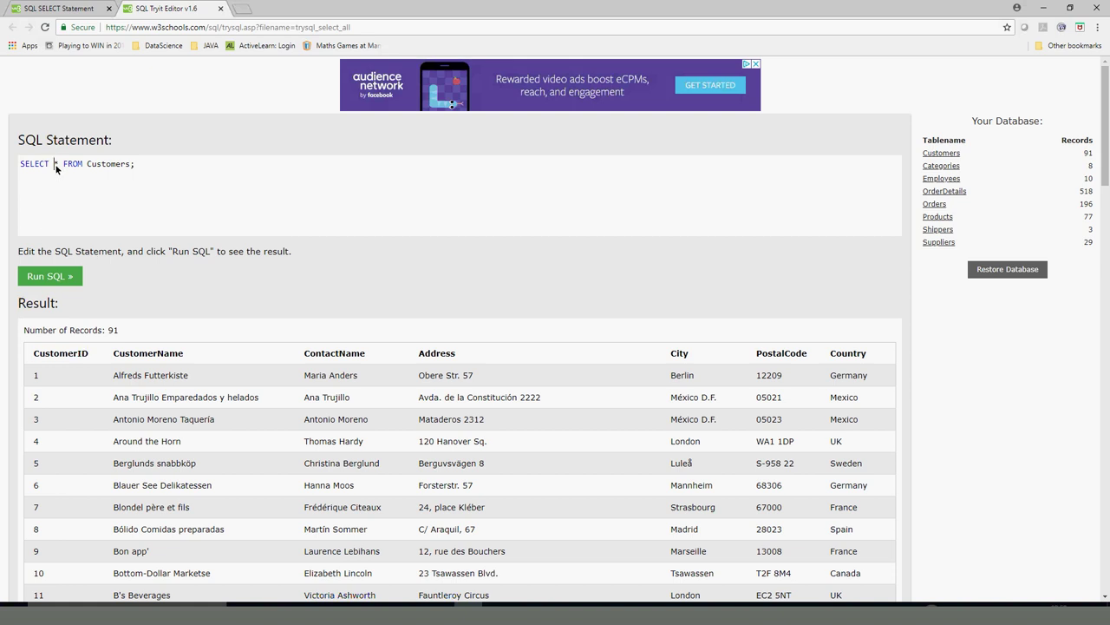
key("ctrl+v")
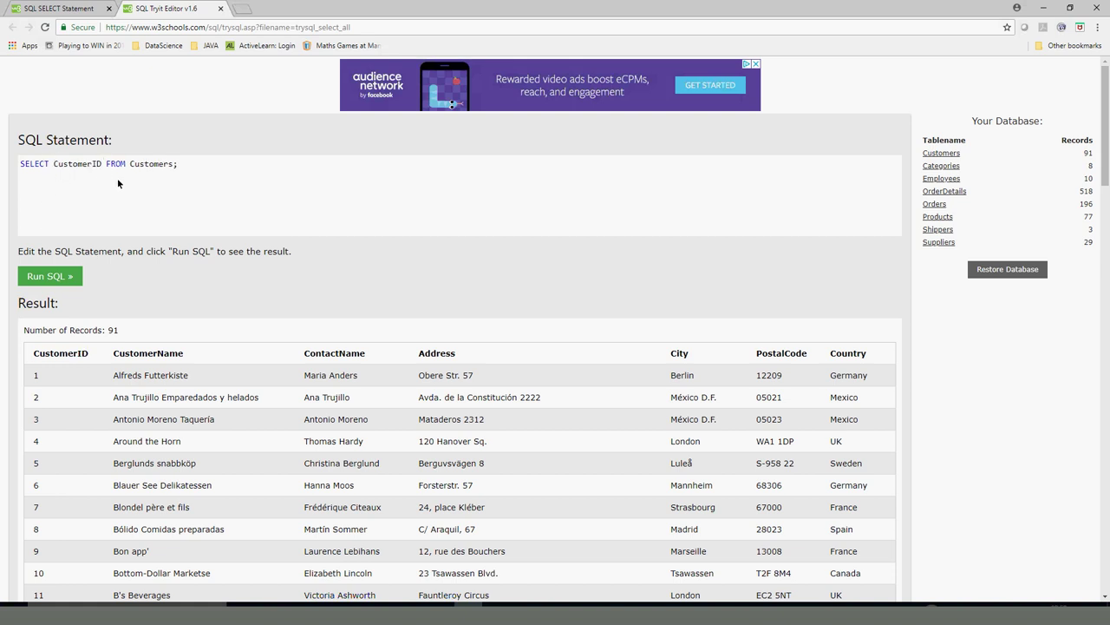
Step: Add the CustomerName and Address columns after CustomerID, separated by commas, and run the query
type(",")
double_click(165, 354)
key("ctrl+c")
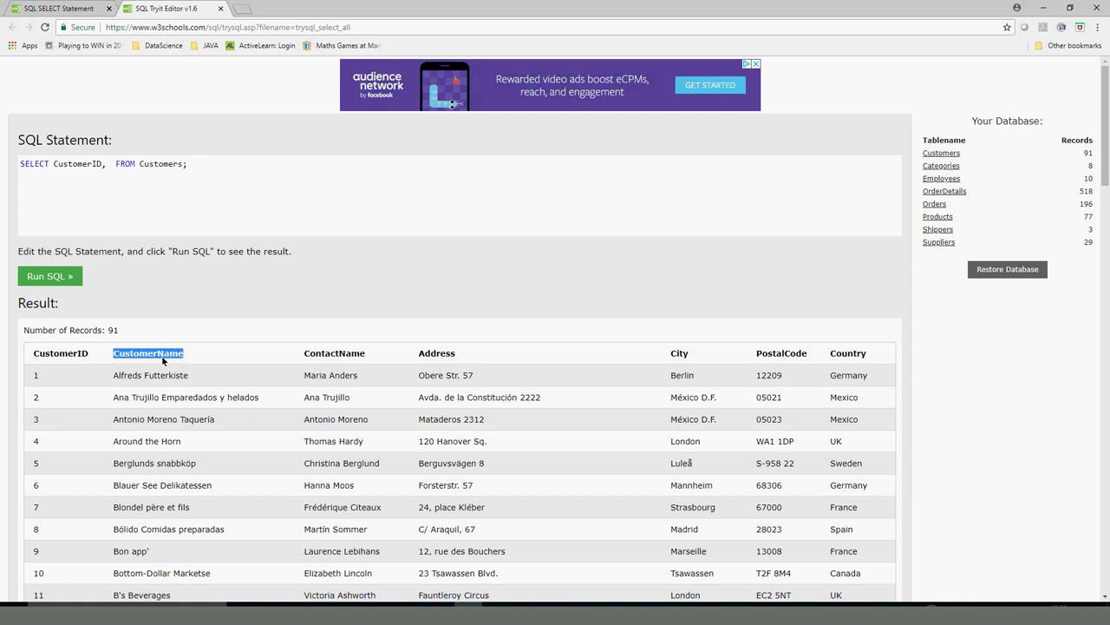
left_click(109, 166)
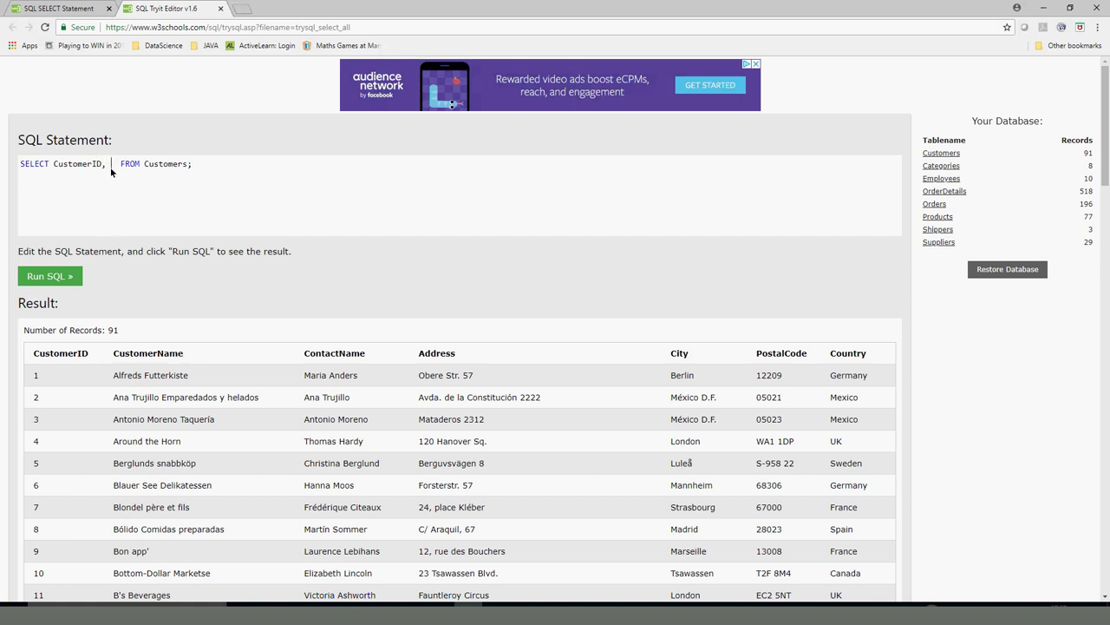
key("ctrl+v")
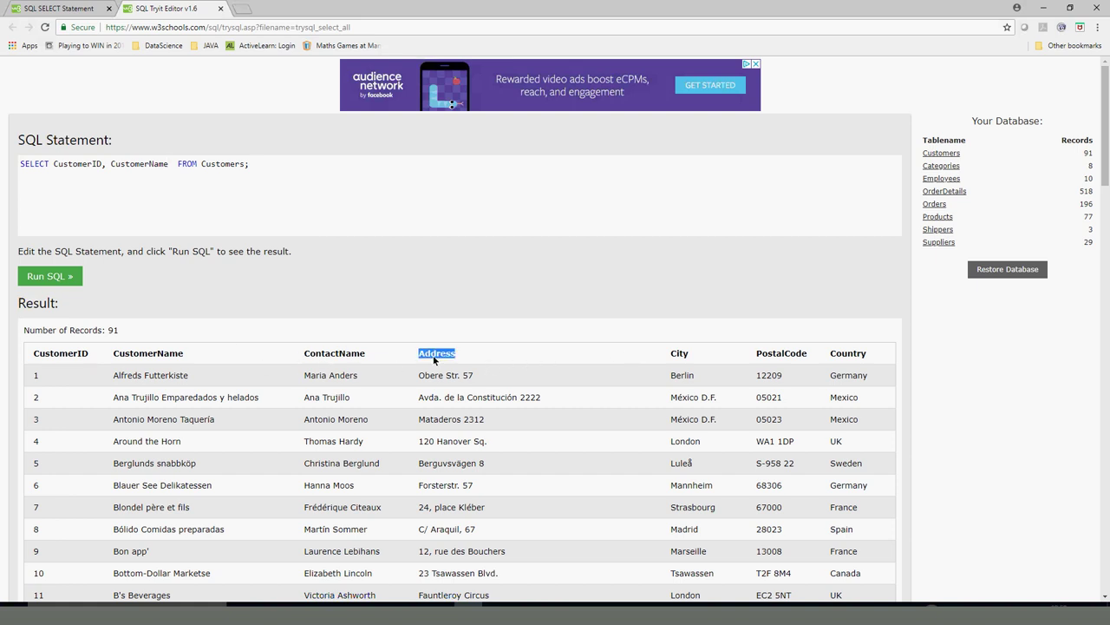
left_click(167, 165)
type(", Address")
left_click(30, 277)
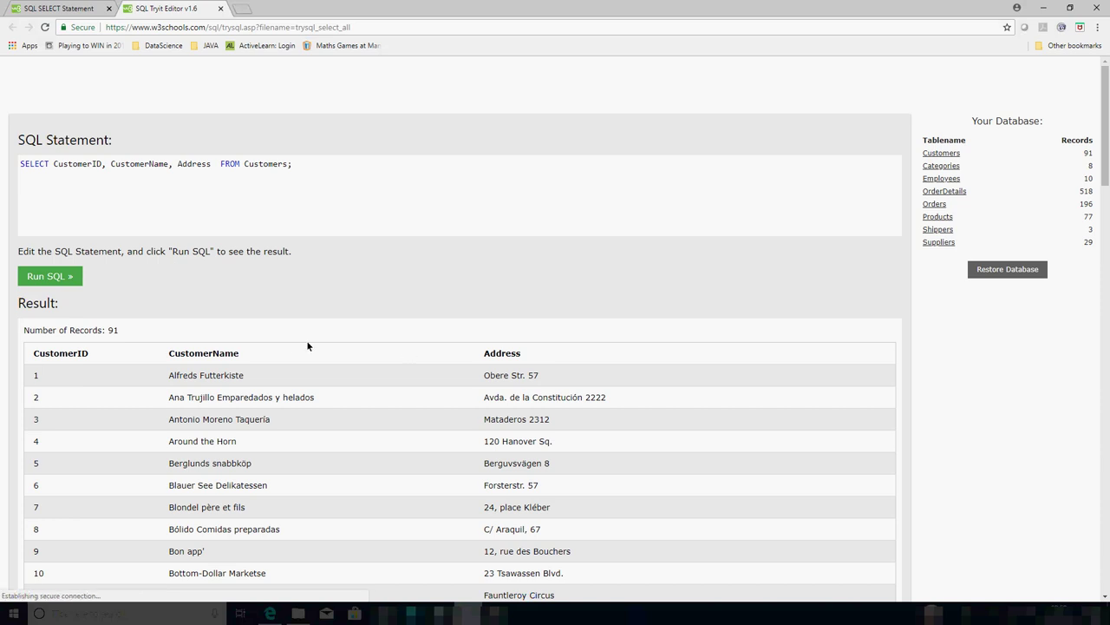
triple_click(189, 163)
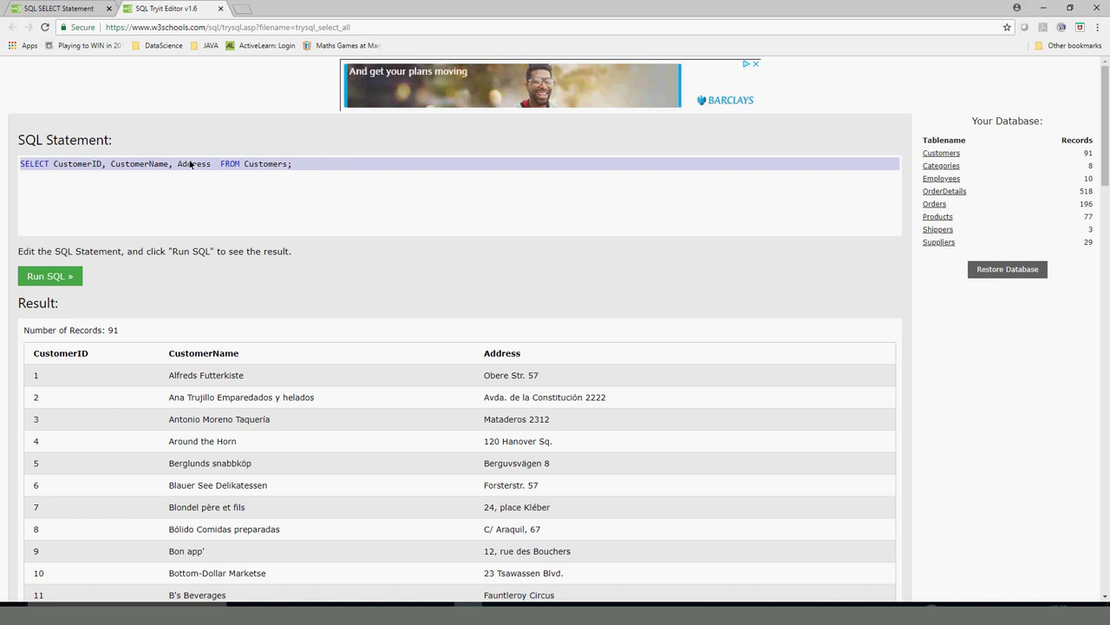
left_click_drag(313, 166, 19, 165)
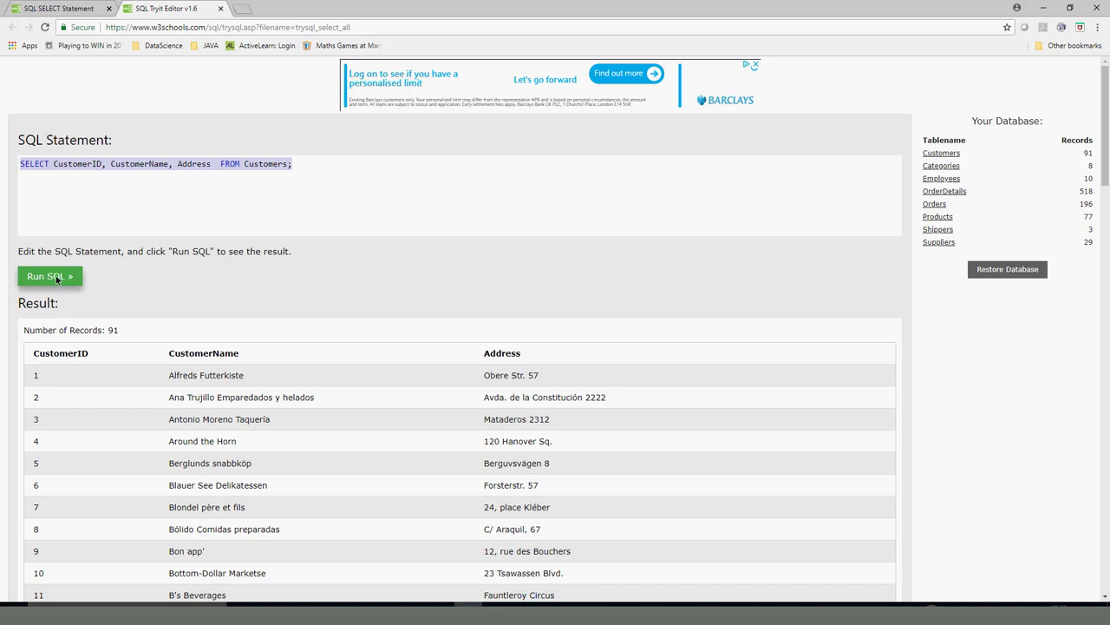
triple_click(62, 165)
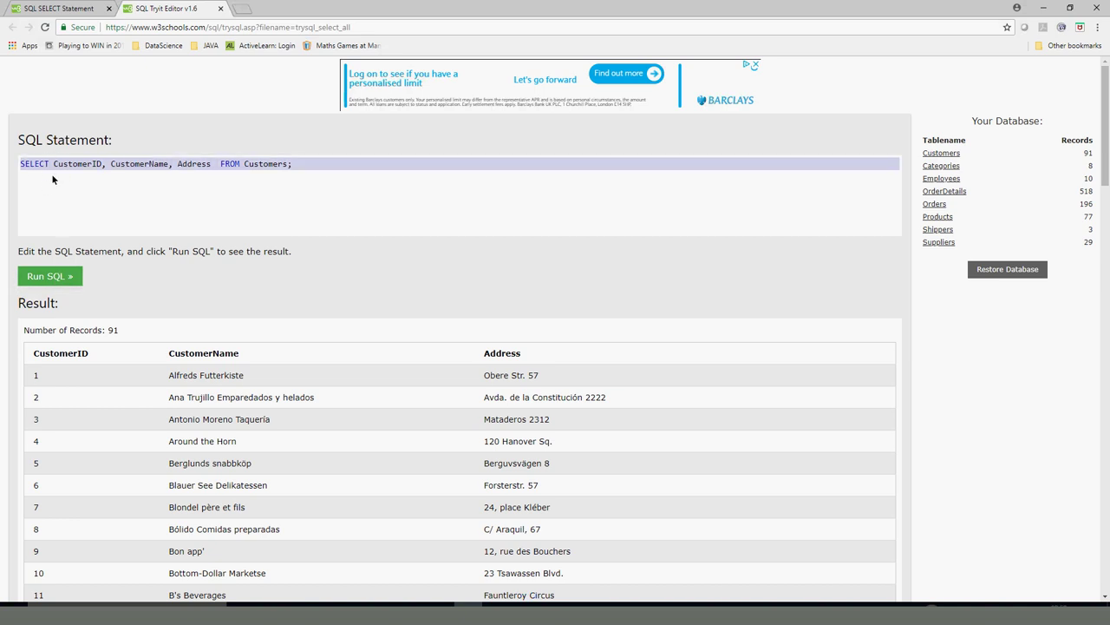
triple_click(46, 165)
left_click(312, 174)
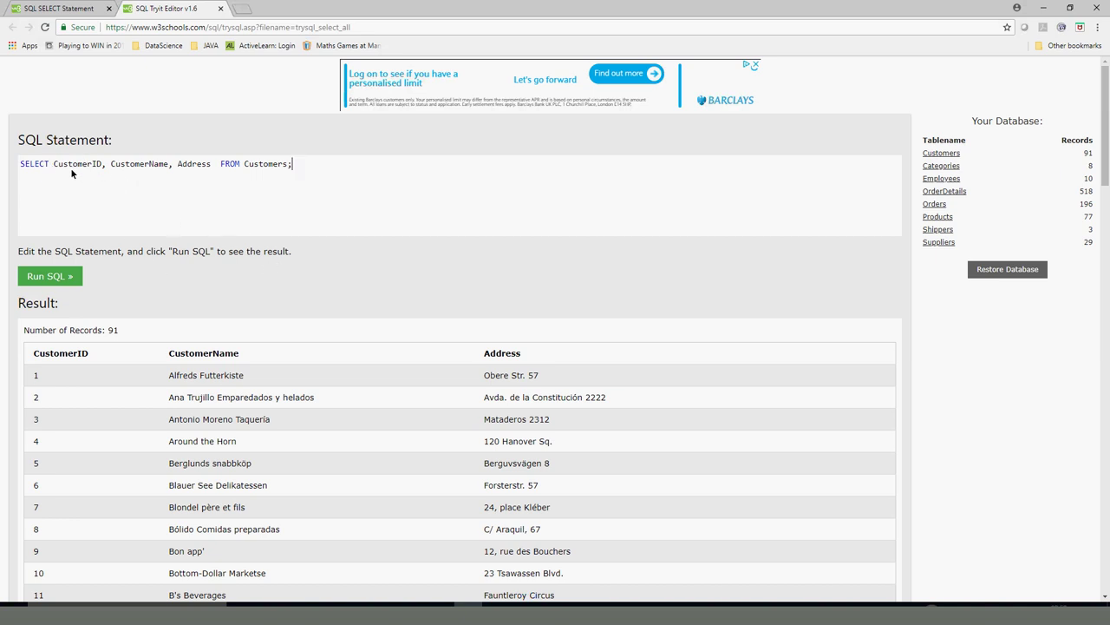
Step: Return to the SQL SELECT tutorial page and review the SELECT Column and SELECT * examples
left_click(50, 10)
scroll(269, 312, "up", 15)
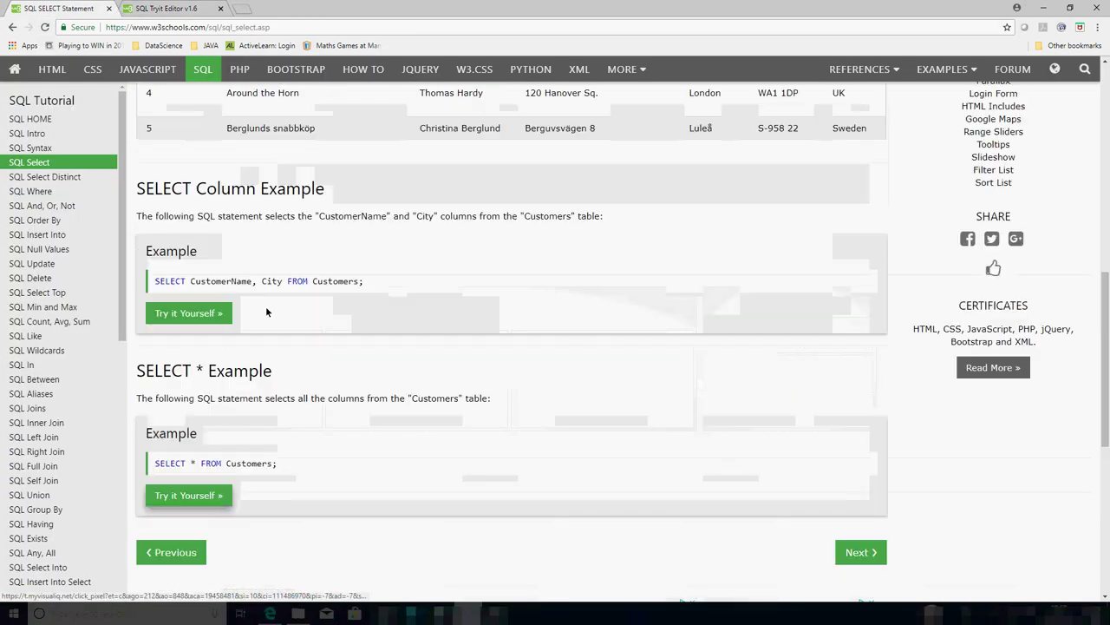
scroll(267, 311, "down", 5)
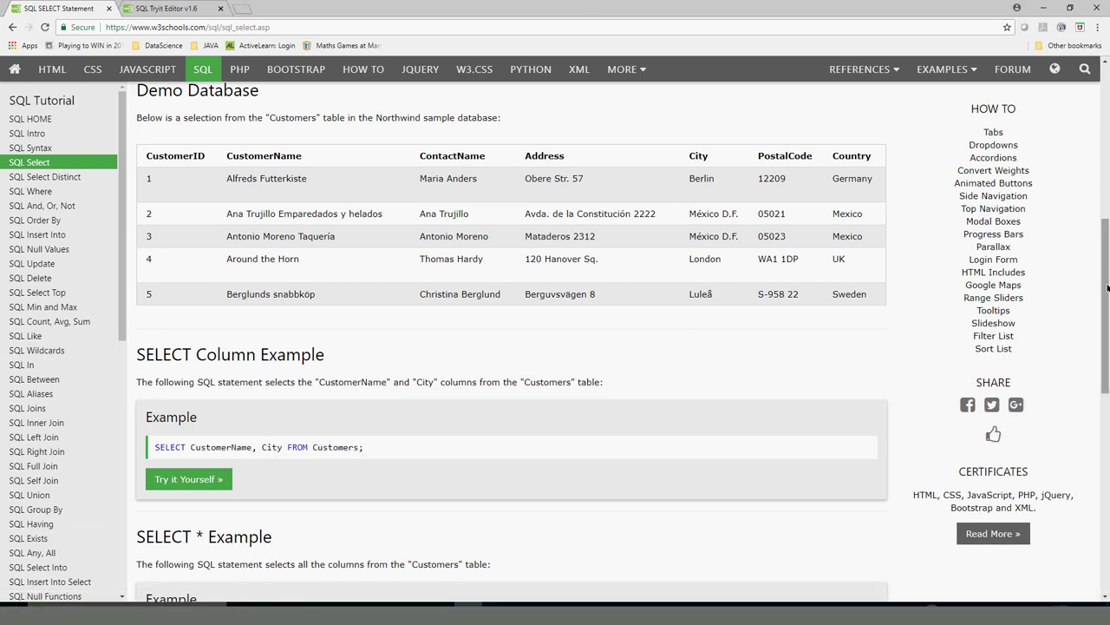
left_click_drag(1106, 282, 1095, 308)
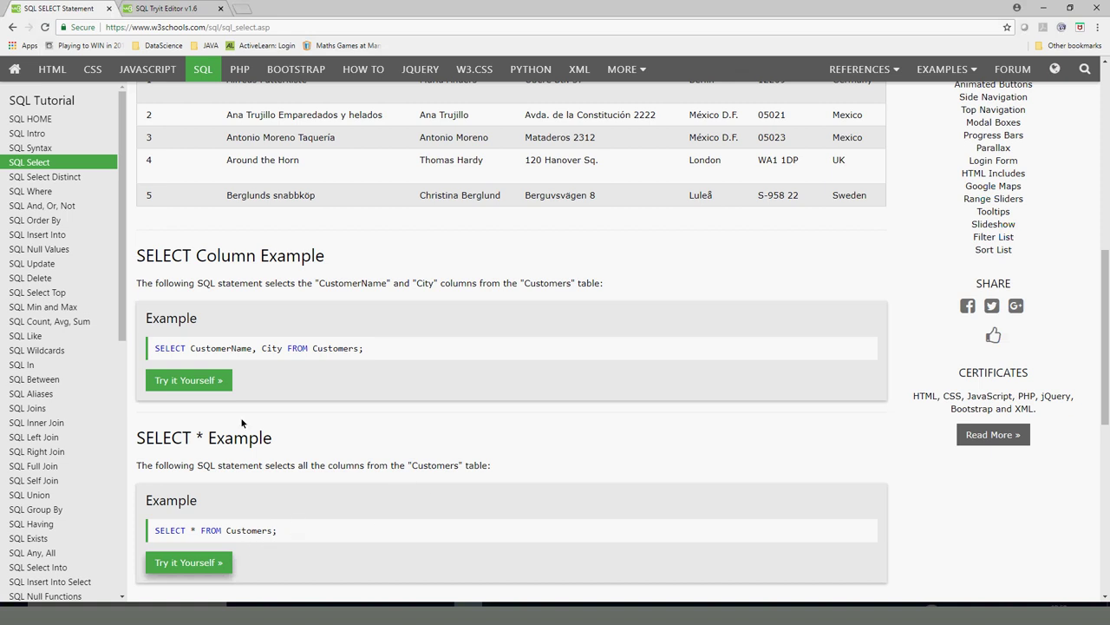
double_click(224, 354)
double_click(267, 350)
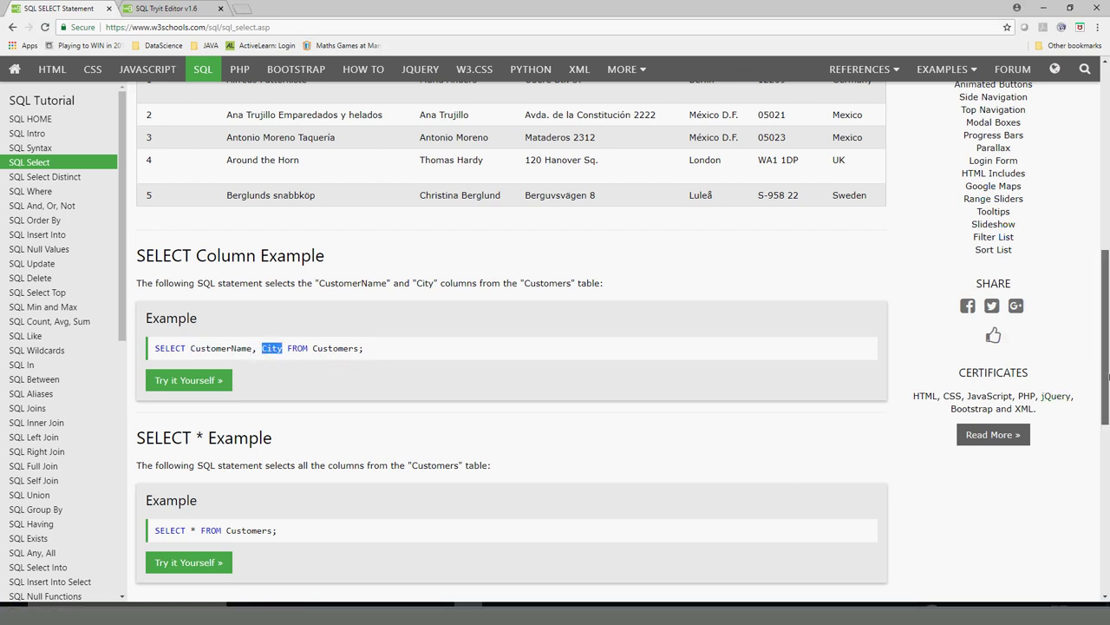
scroll(1108, 375, "down", 2)
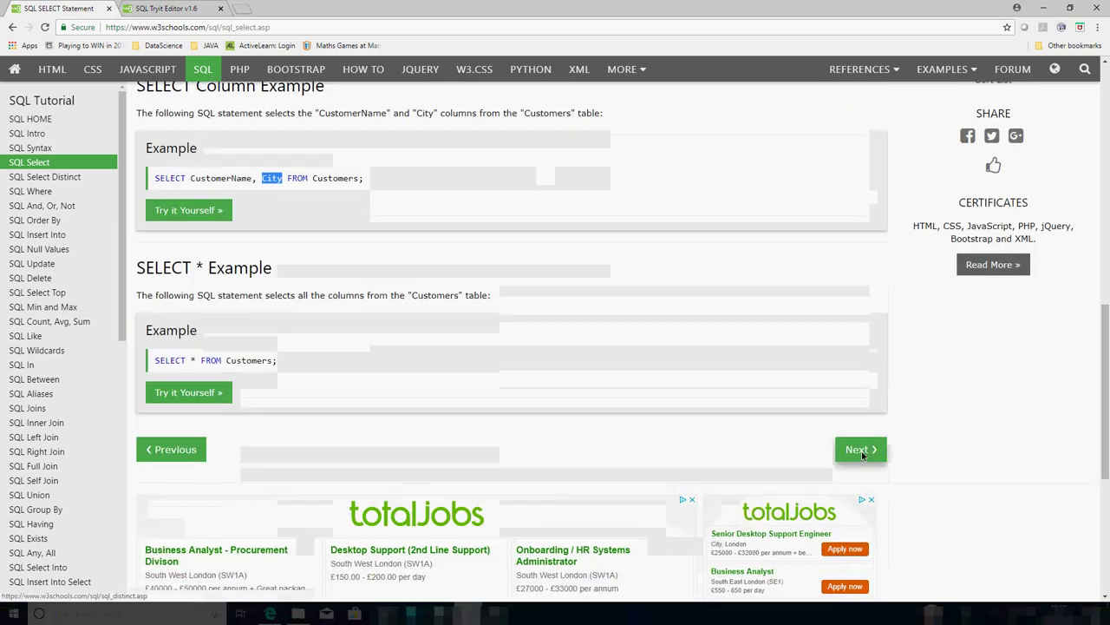
Step: Go on to the SQL SELECT DISTINCT lesson and open its "SELECT Country FROM Customers;" example in the SQL editor
left_click(861, 451)
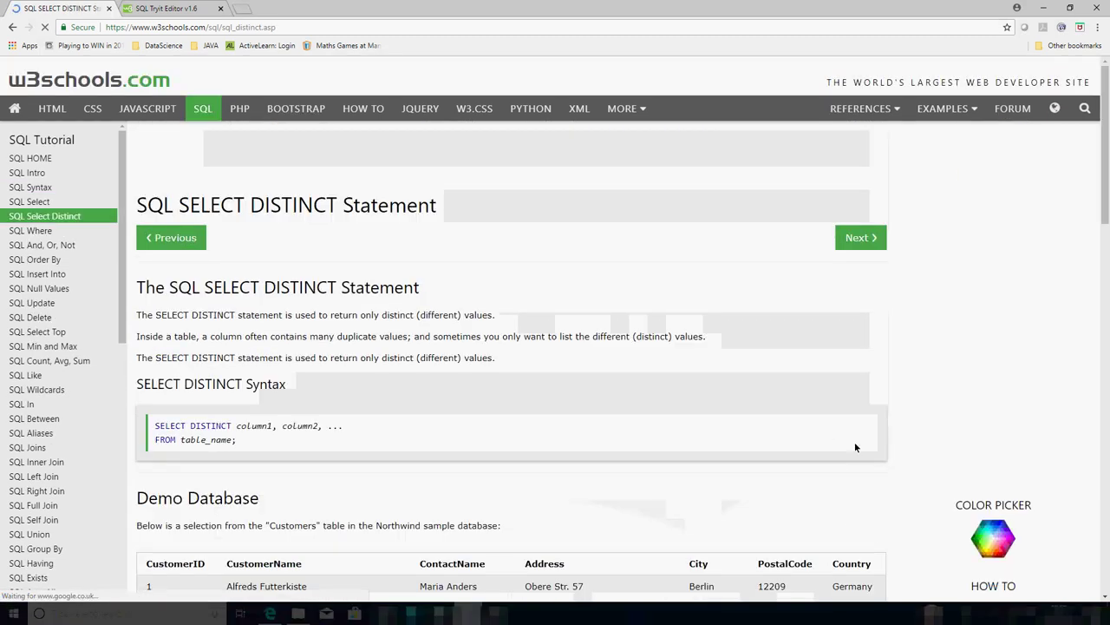
double_click(199, 428)
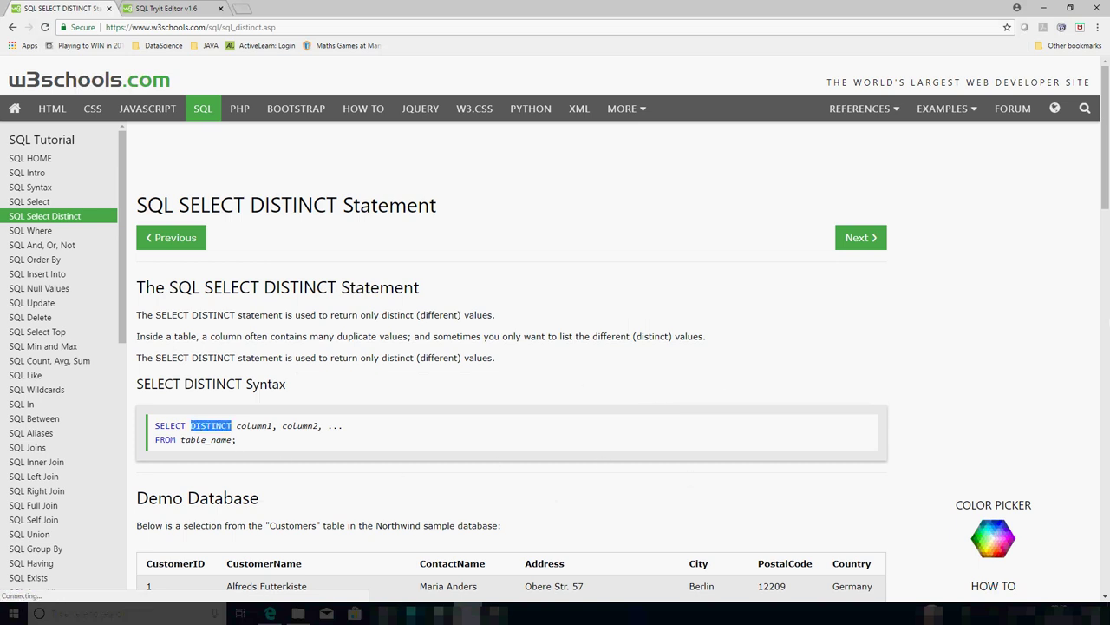
left_click_drag(1105, 183, 1106, 314)
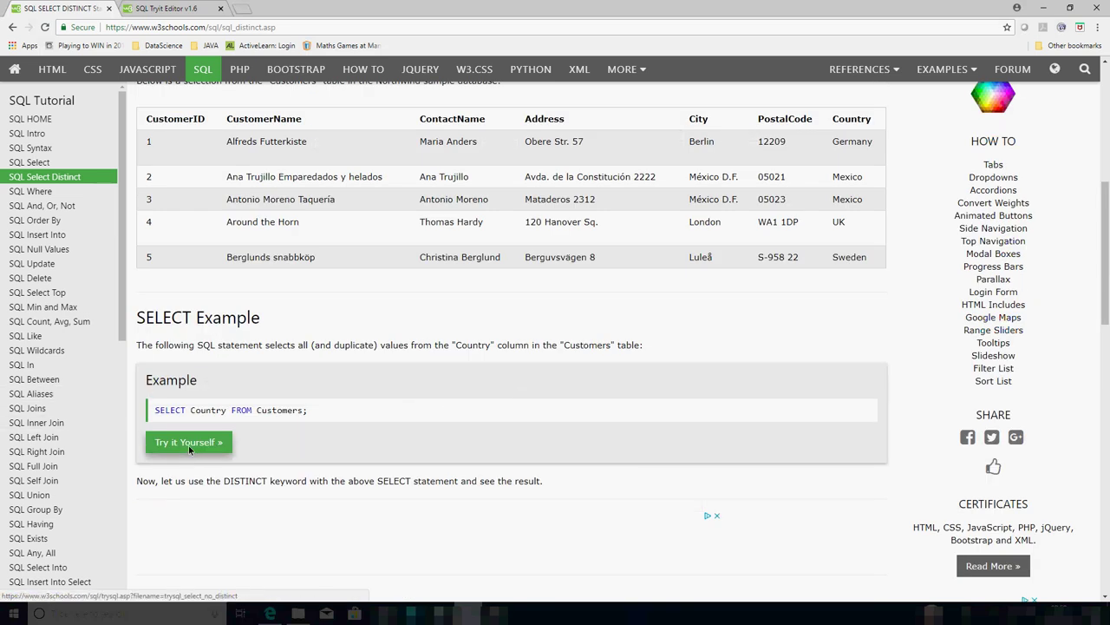
left_click(188, 443)
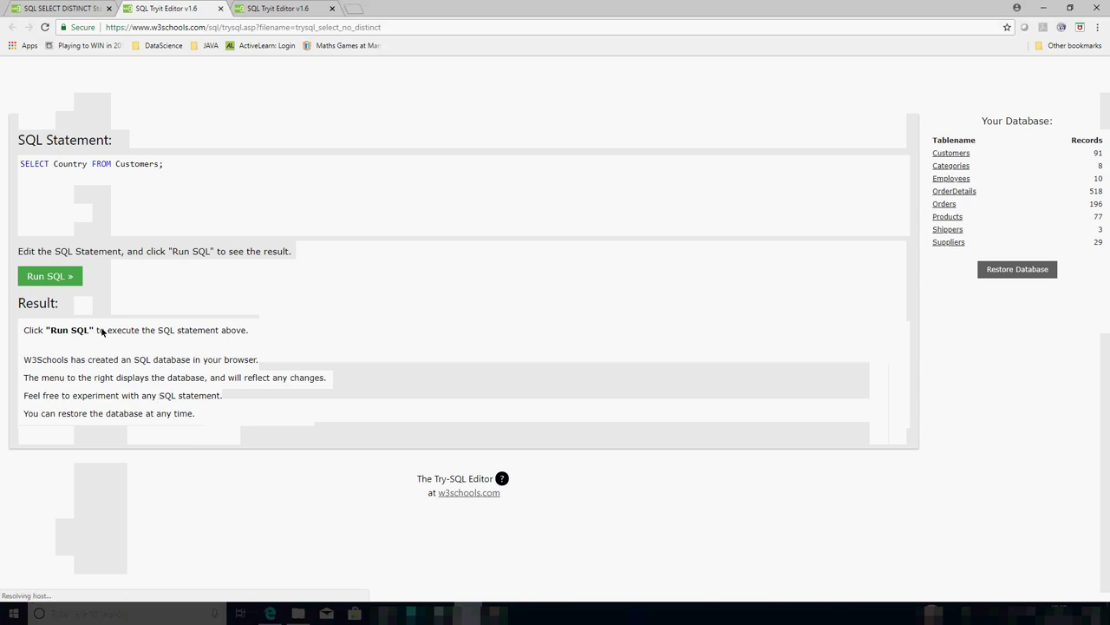
Step: Run the "SELECT Country FROM Customers;" statement and look over the returned rows
double_click(71, 165)
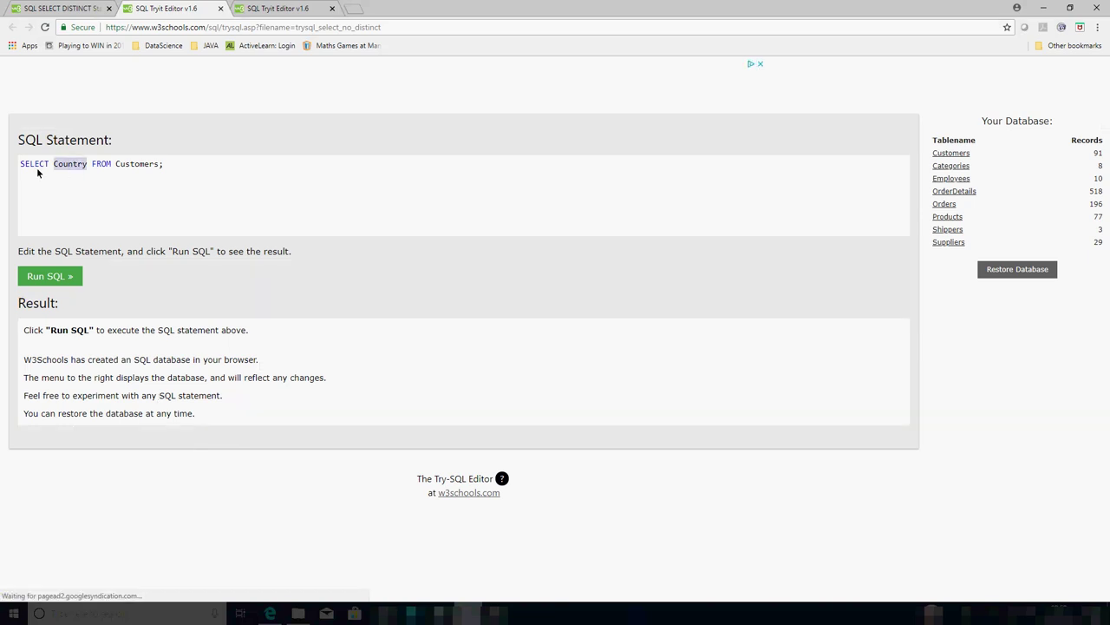
left_click(58, 277)
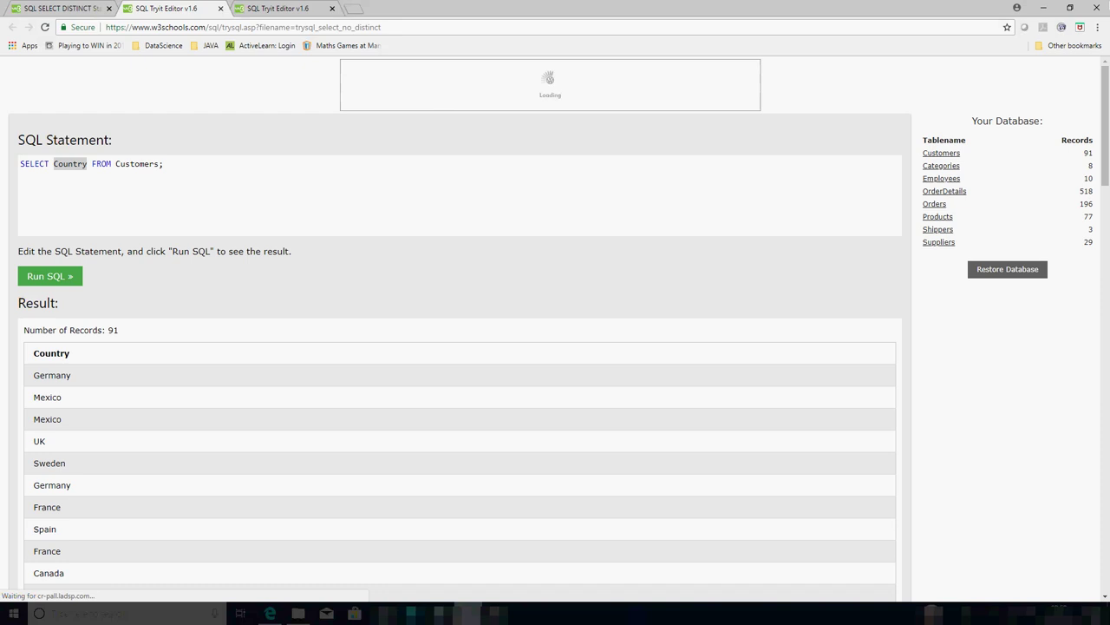
scroll(1106, 135, "down", 1)
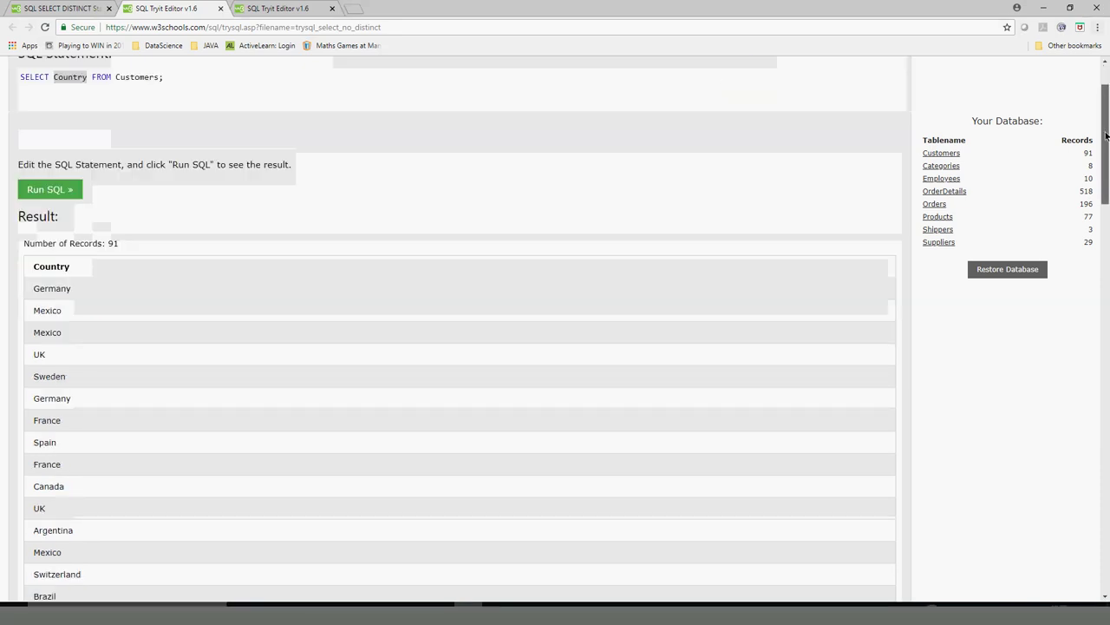
left_click_drag(1106, 135, 1105, 108)
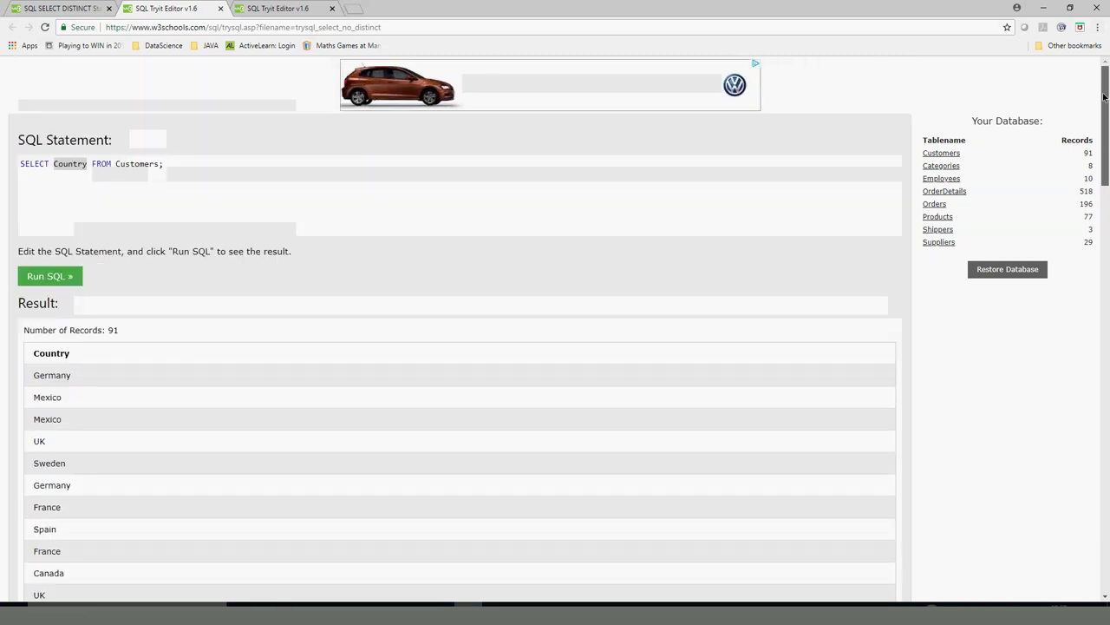
Step: Examine the Country results of the Customers query for repeated country names down to the last row
double_click(130, 163)
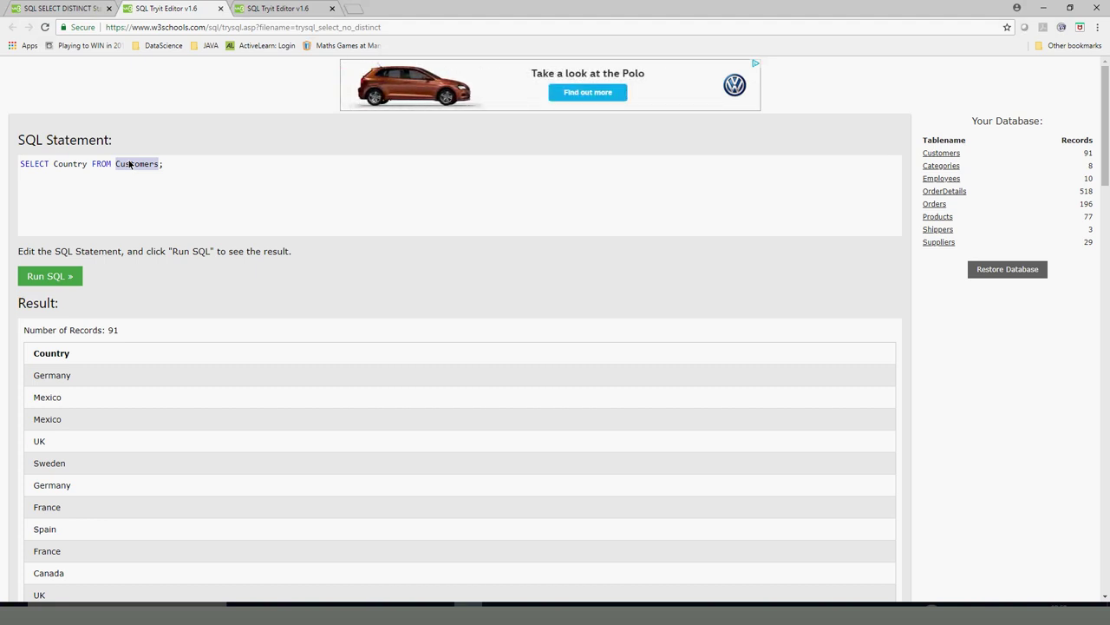
double_click(47, 378)
double_click(52, 488)
double_click(49, 421)
double_click(43, 398)
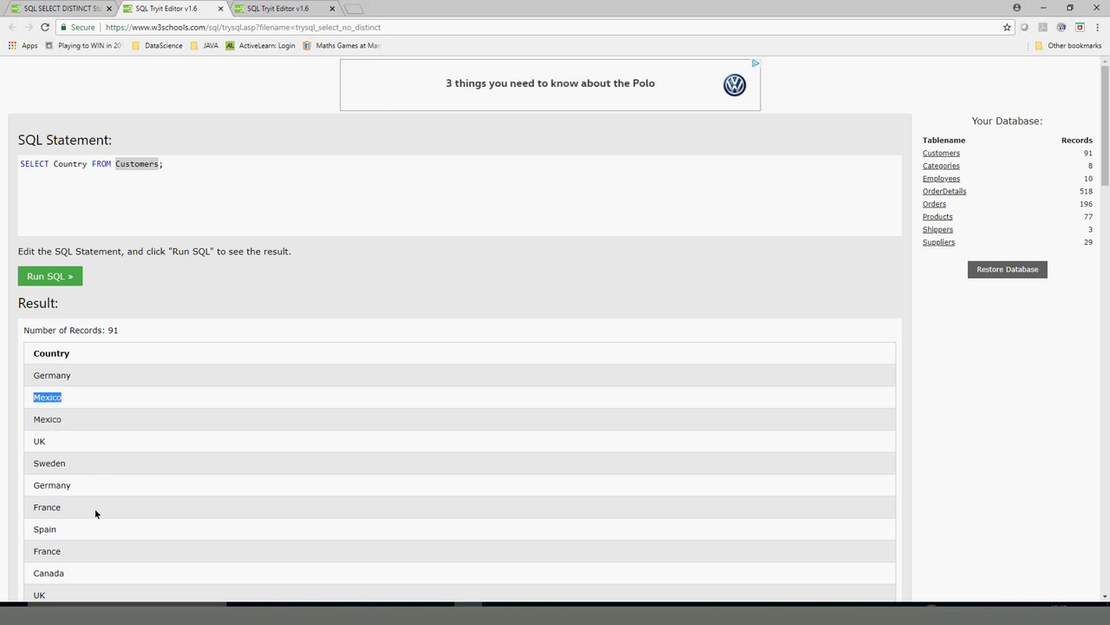
scroll(96, 512, "down", 20)
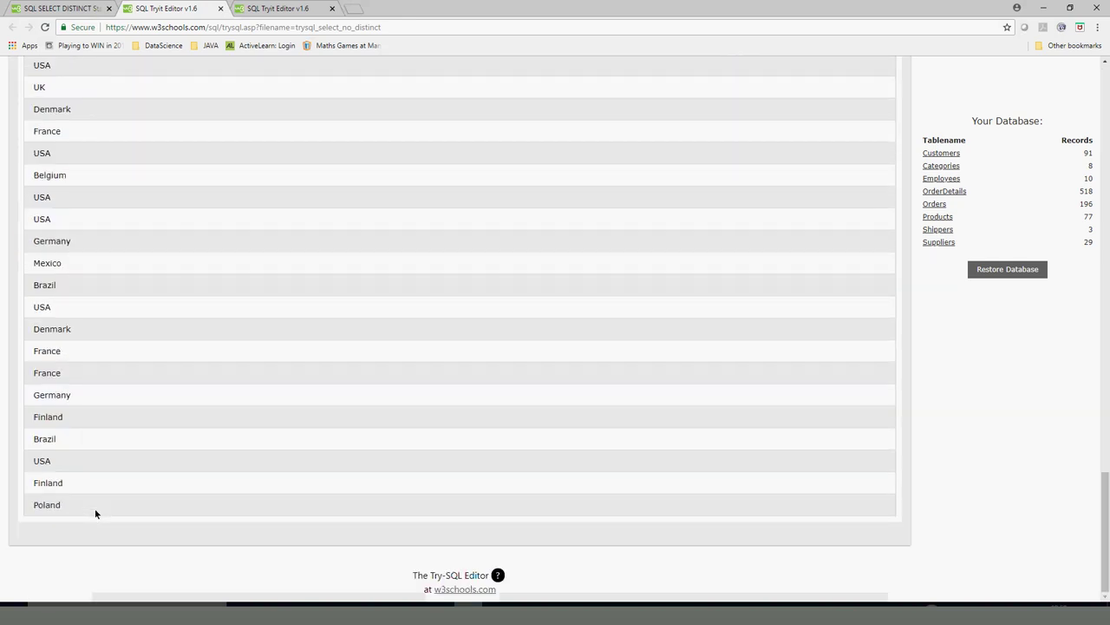
scroll(95, 509, "up", 20)
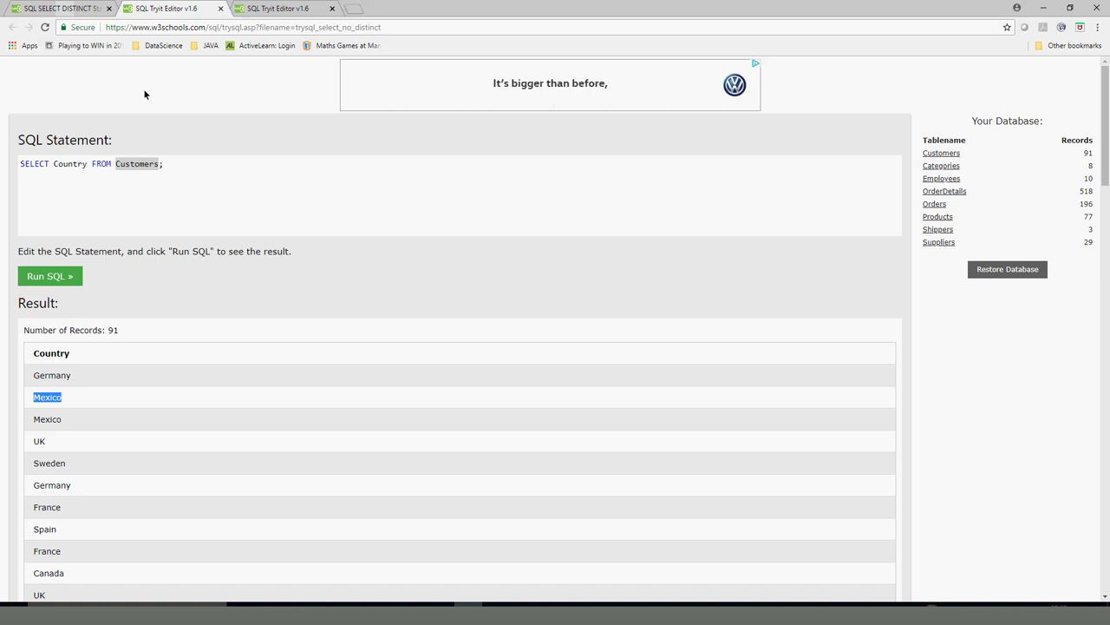
Step: Return to the SELECT DISTINCT lesson and examine the keywords and column list in its syntax
left_click(87, 9)
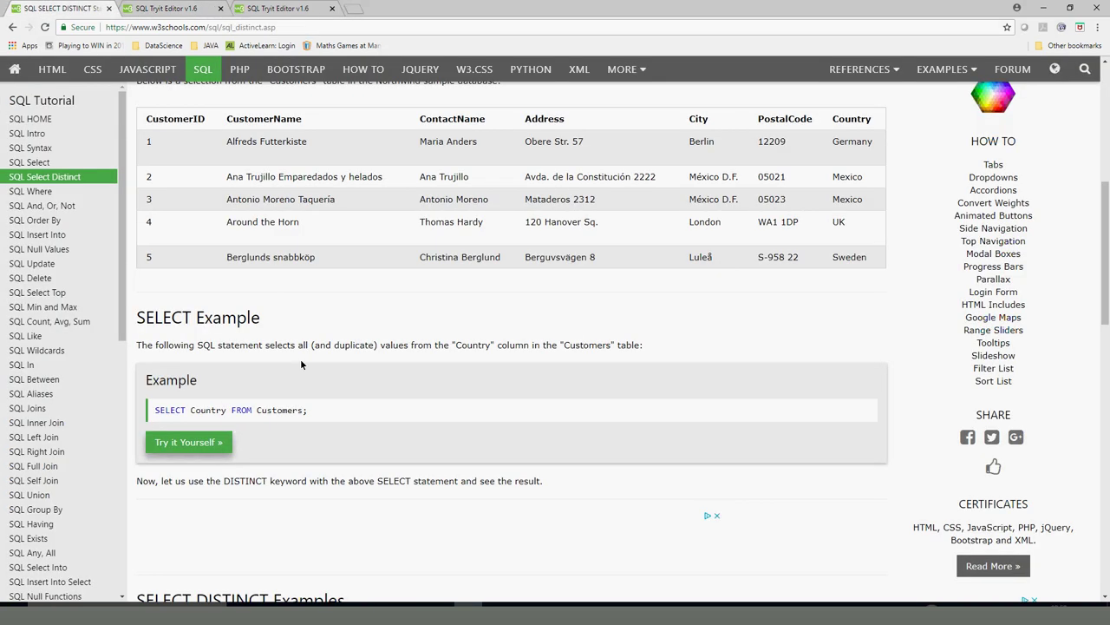
scroll(326, 396, "up", 5)
scroll(188, 453, "up", 1)
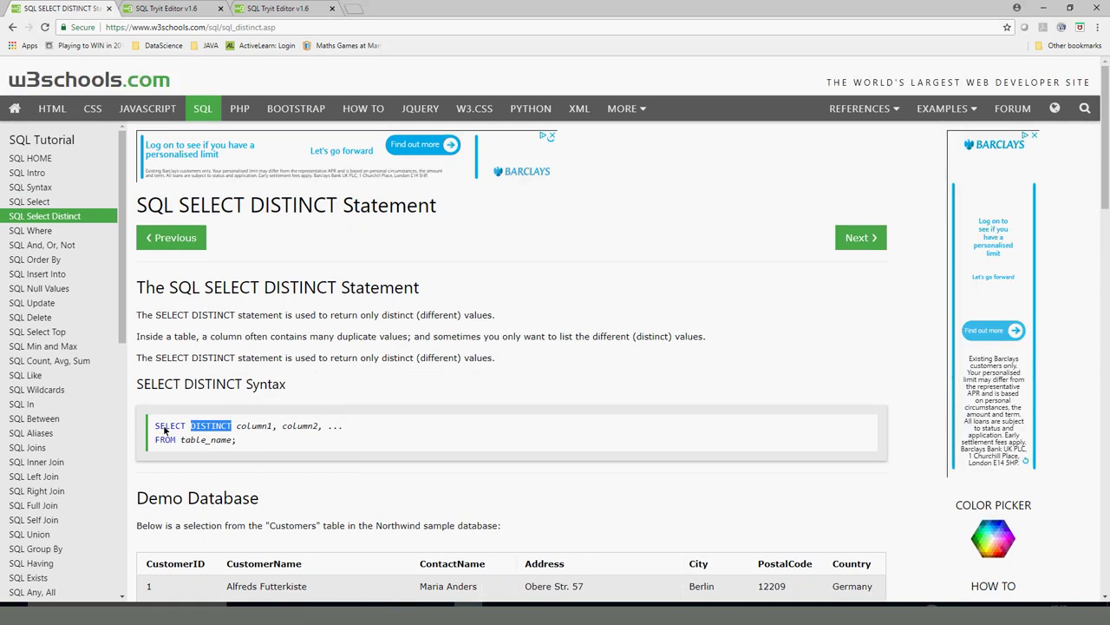
double_click(165, 427)
double_click(213, 426)
double_click(252, 427)
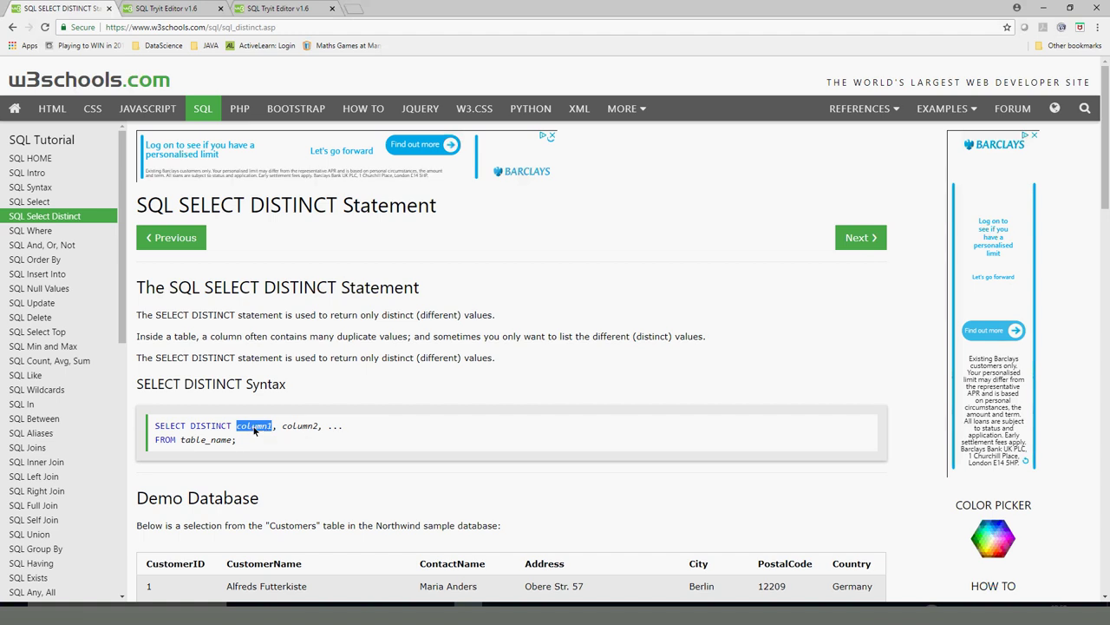
left_click(238, 430)
double_click(244, 430)
left_click(234, 431)
left_click_drag(236, 429, 320, 427)
Step: Insert DISTINCT before Country in the example query, run it and look through the results
left_click(266, 10)
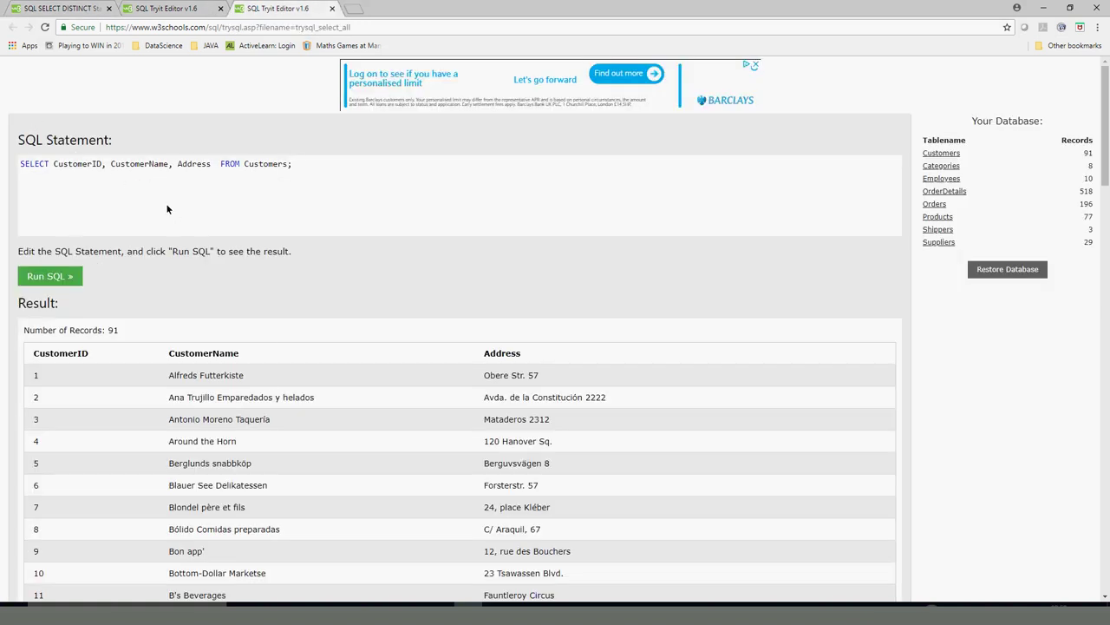
left_click(165, 8)
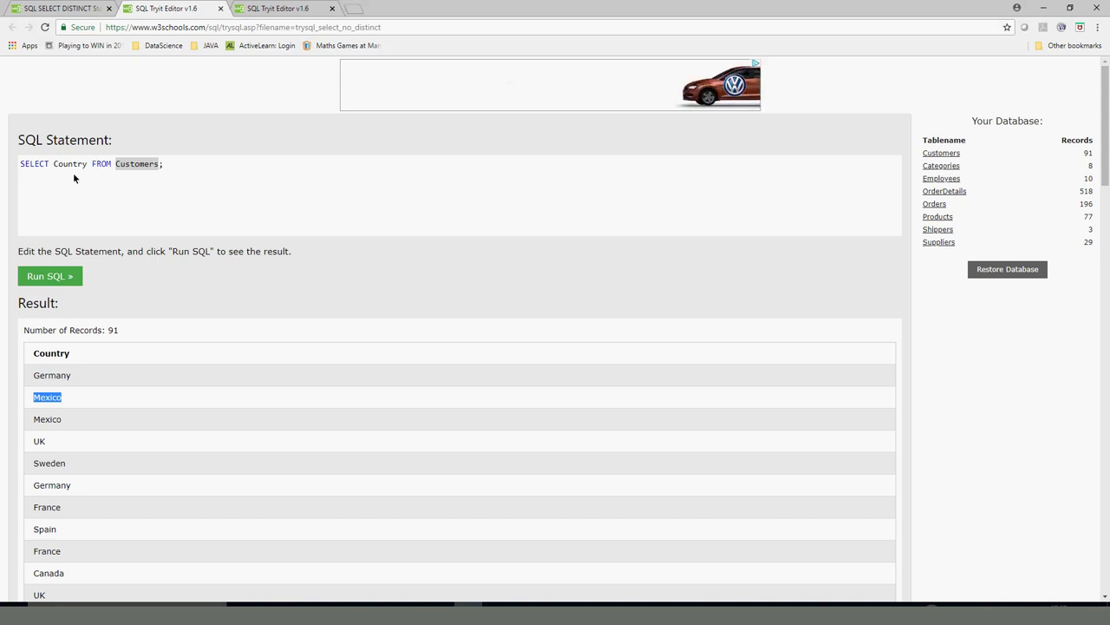
double_click(58, 379)
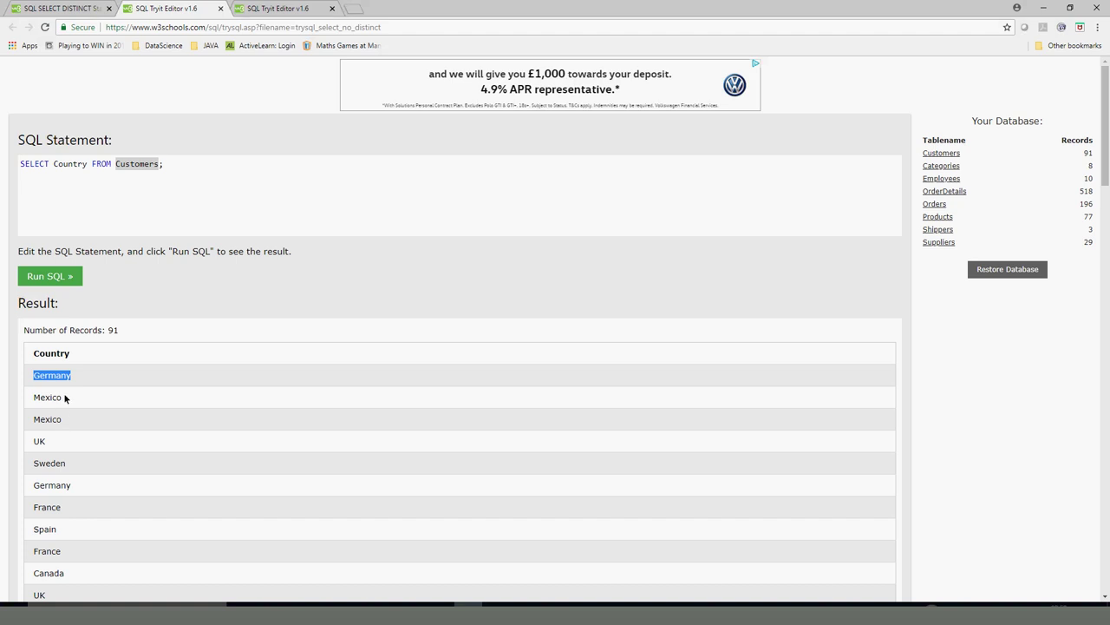
left_click(50, 167)
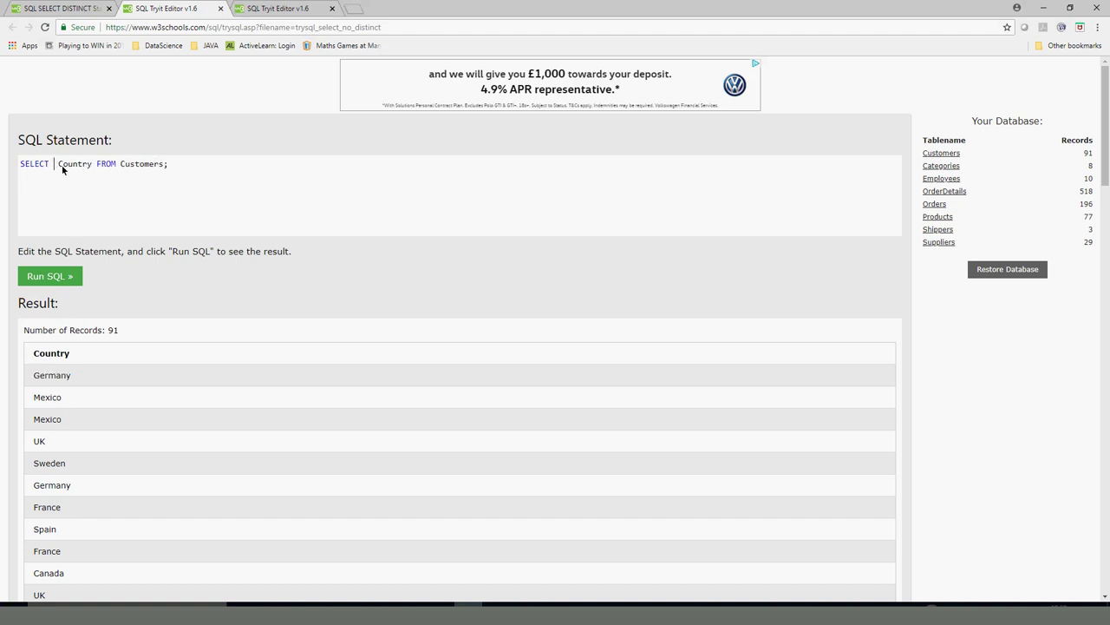
type("DI")
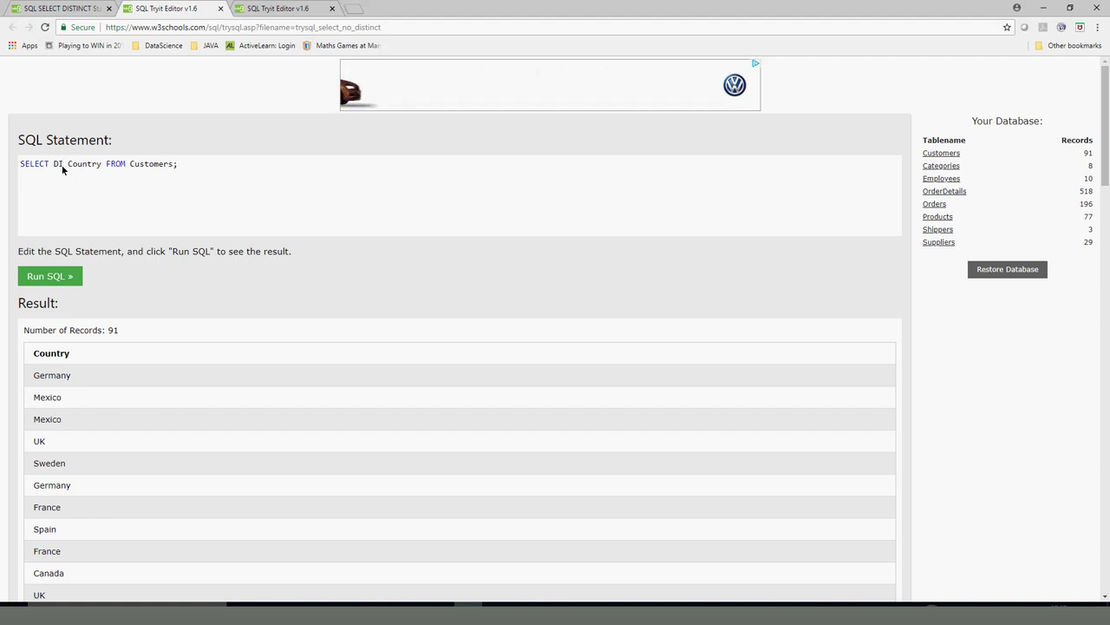
type("STI")
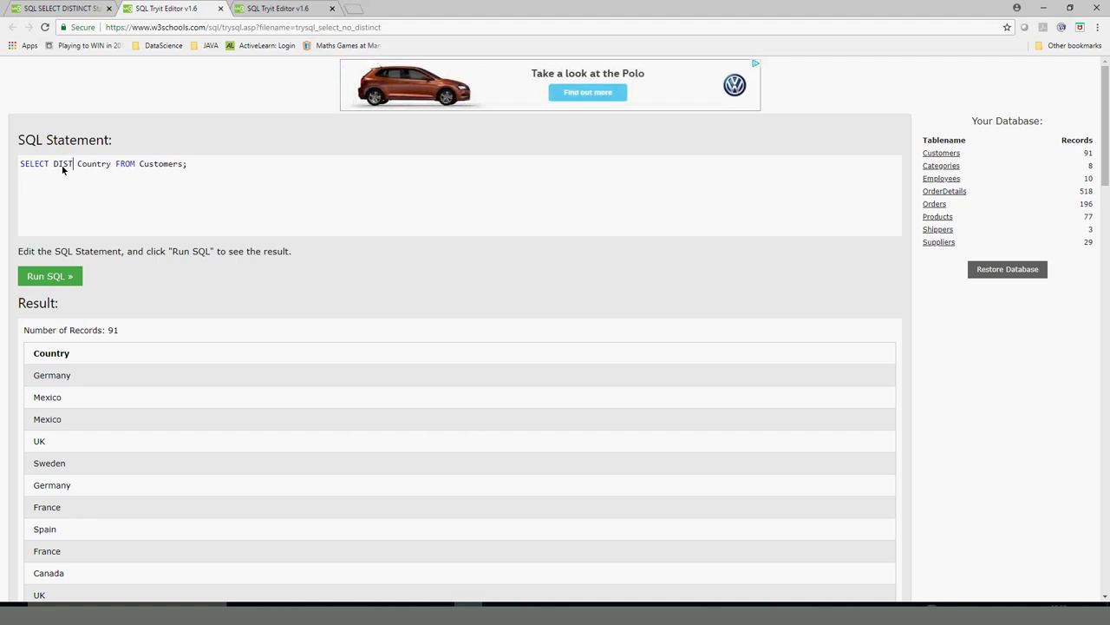
type("NCT")
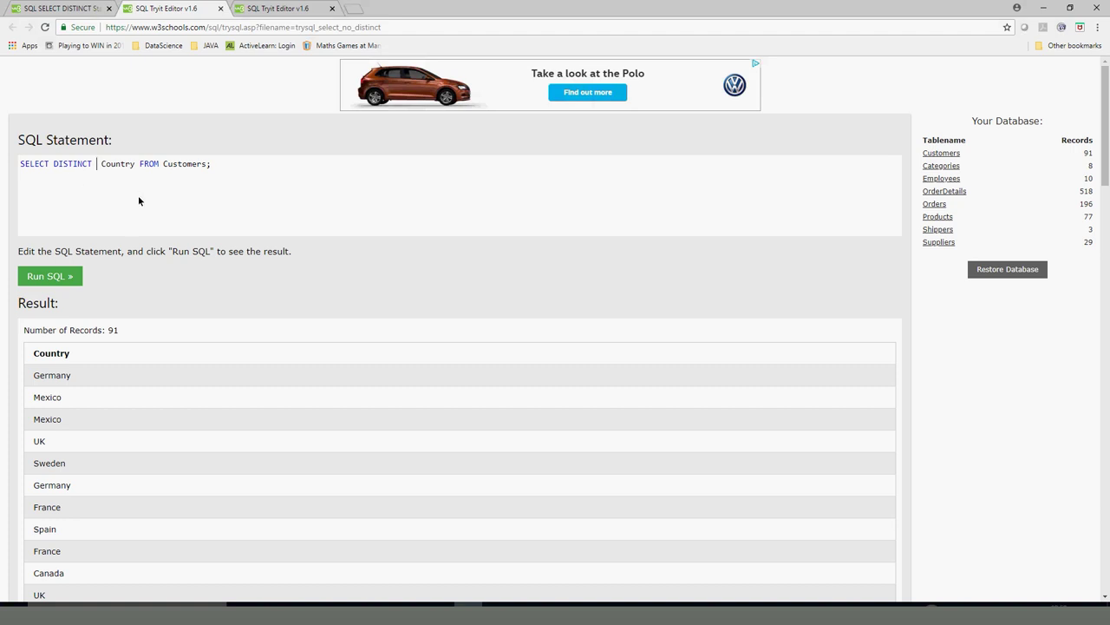
key("Delete")
left_click(51, 277)
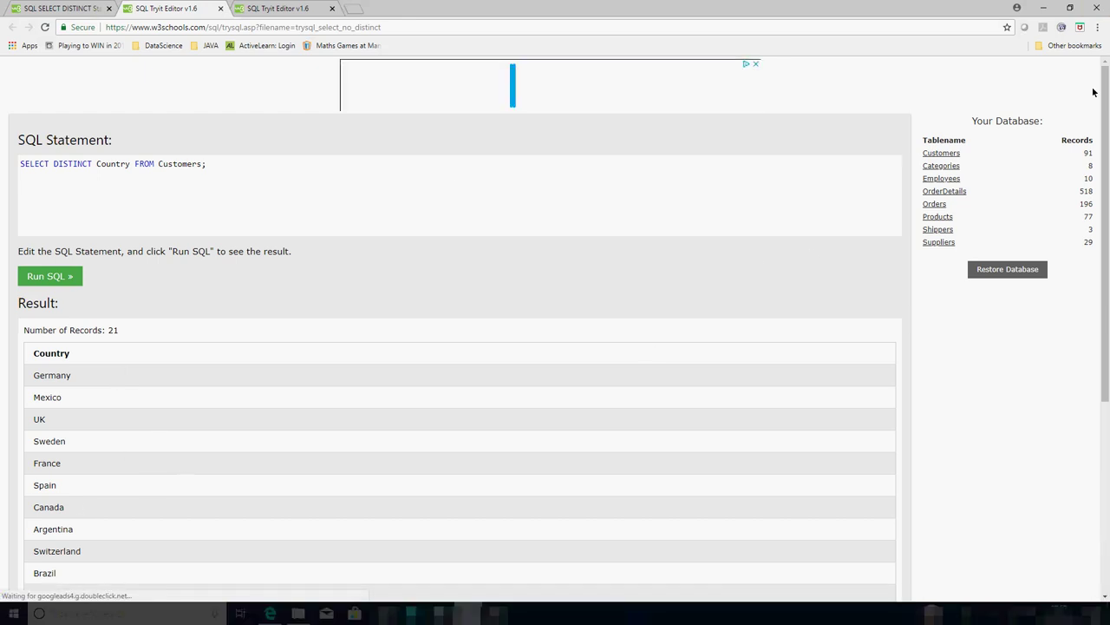
left_click_drag(1107, 98, 1100, 300)
scroll(1096, 170, "up", 3)
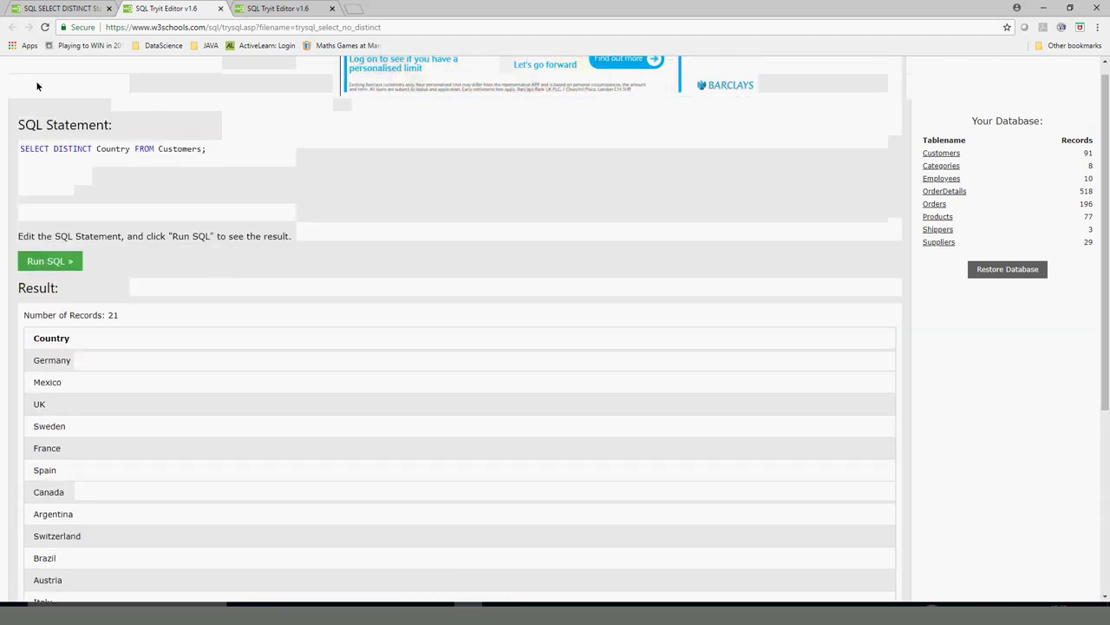
Step: Replace "DISTINCT Country" in the query with an asterisk and run the statement
left_click_drag(131, 149, 55, 149)
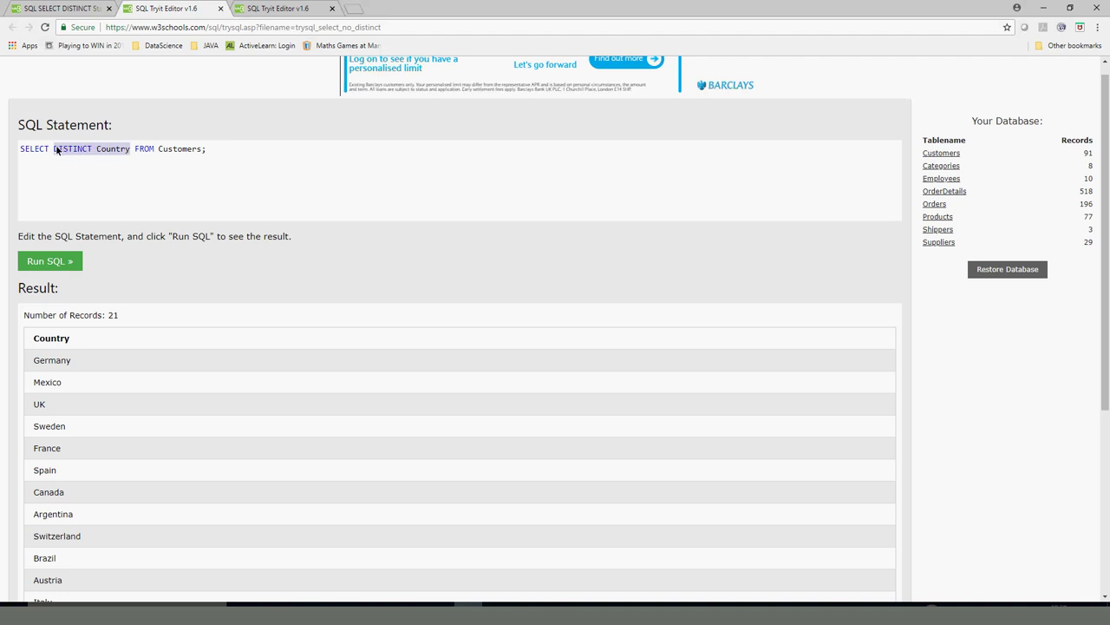
key("BackSpace")
type("*")
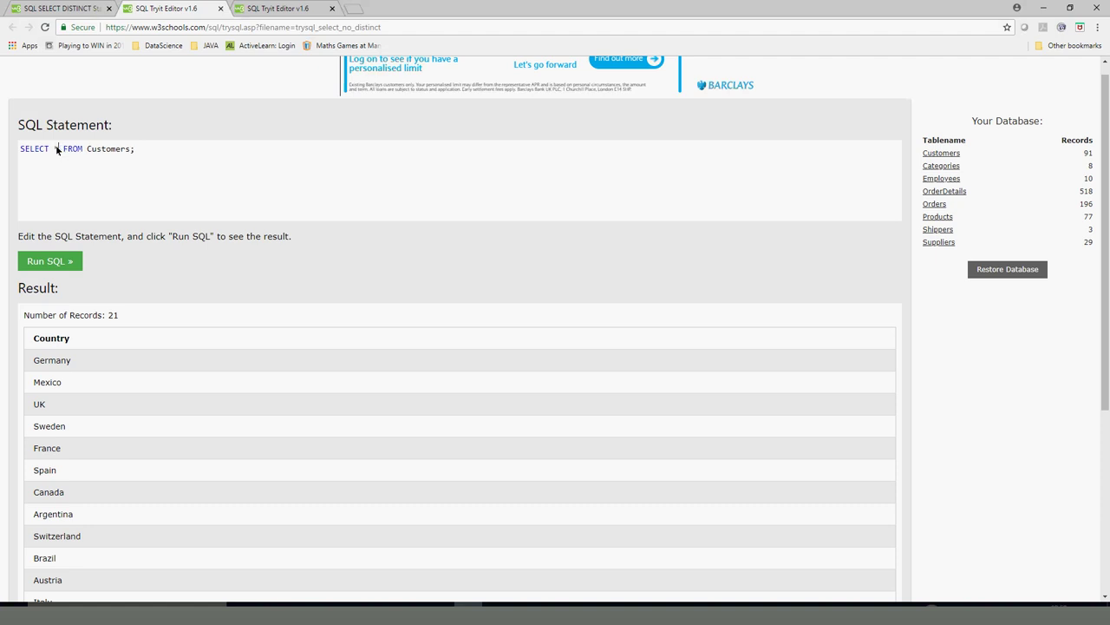
left_click(40, 264)
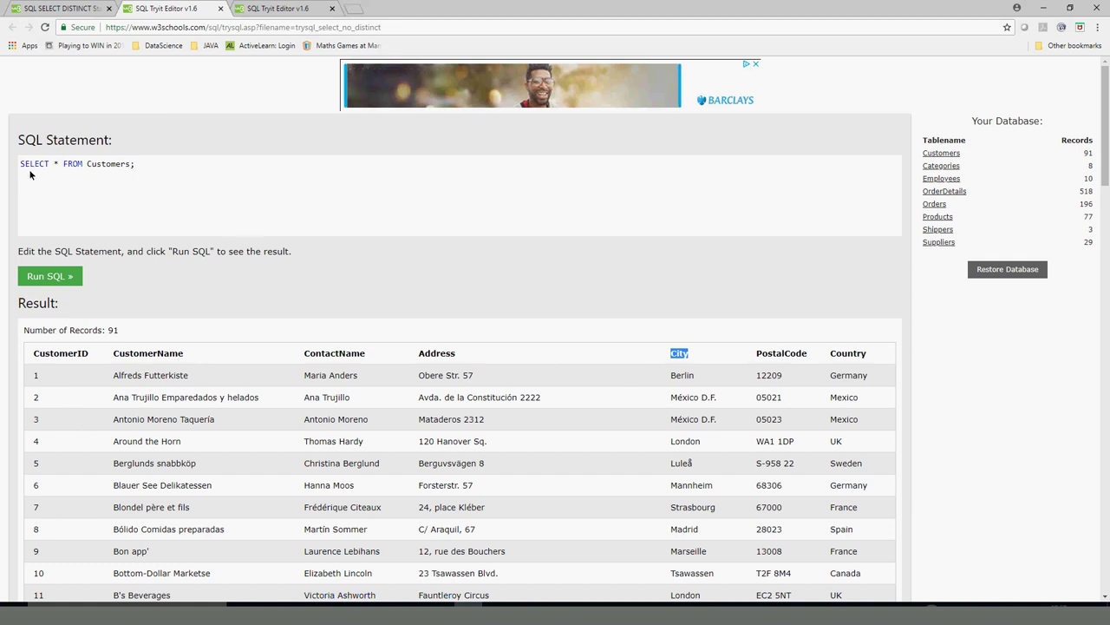
Step: Replace the asterisk in the Customers query with the columns "CITY, COUNTRY" and run the statement
left_click(57, 164)
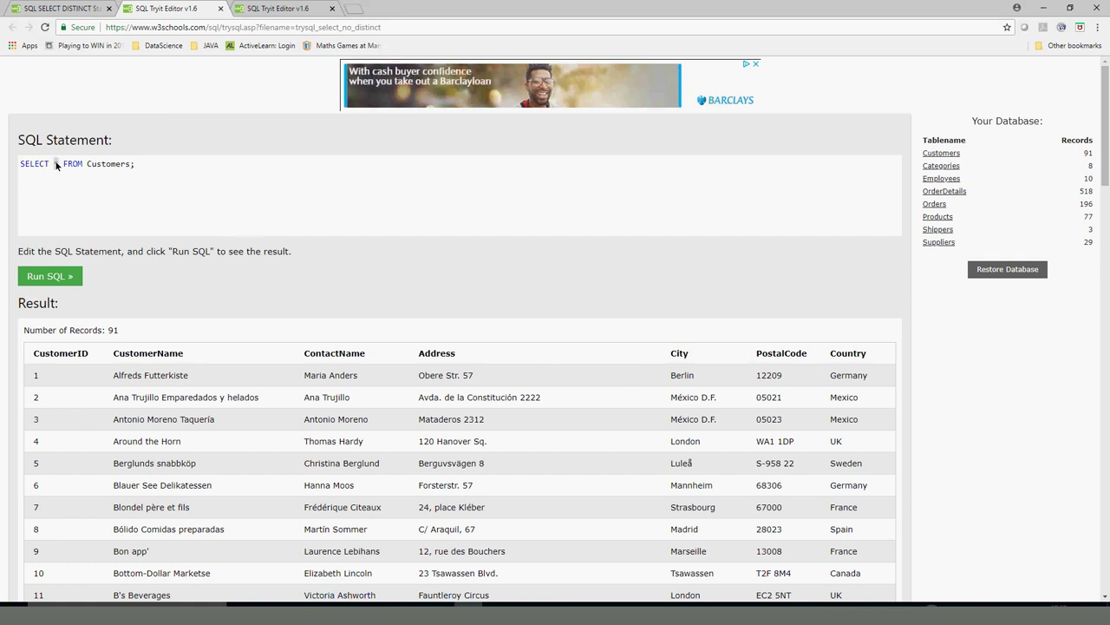
key("Delete")
type("CT cITY cO")
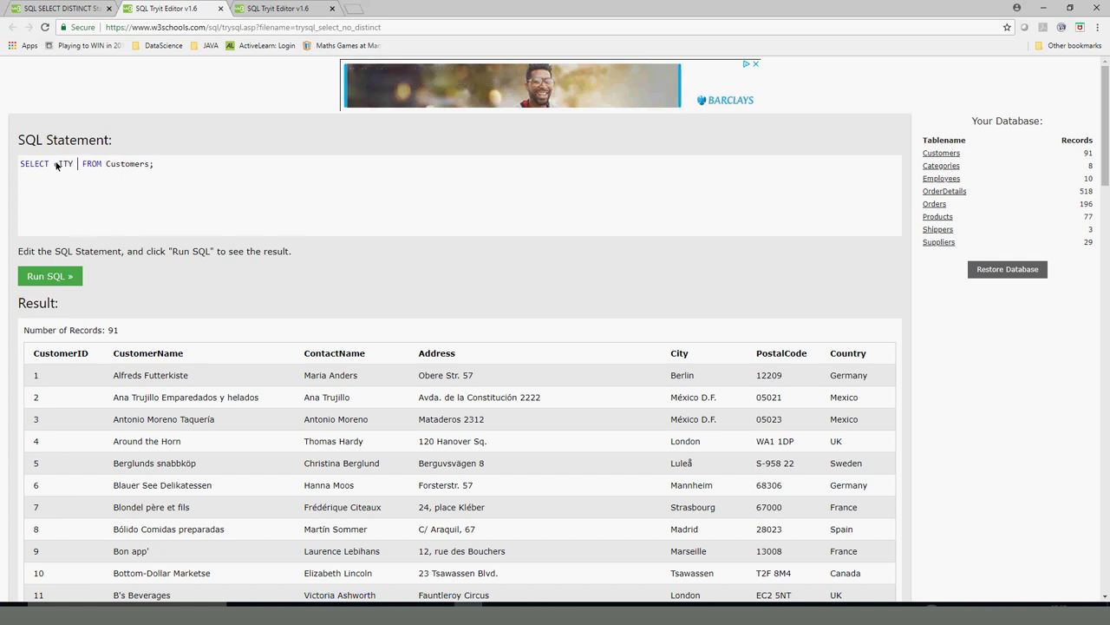
type("UNTRY")
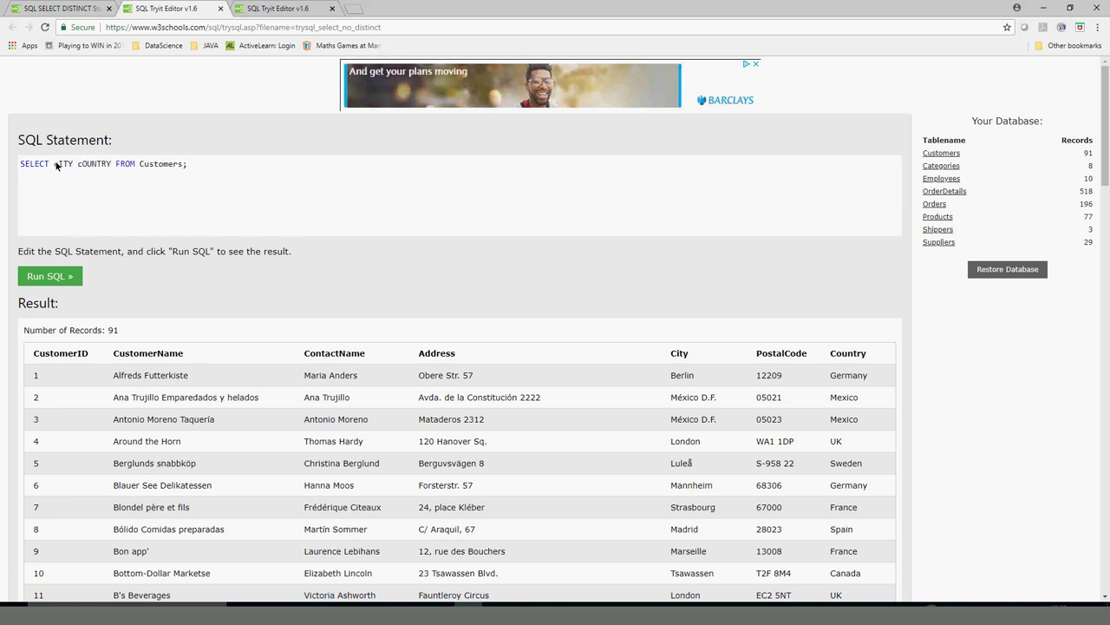
left_click(58, 164)
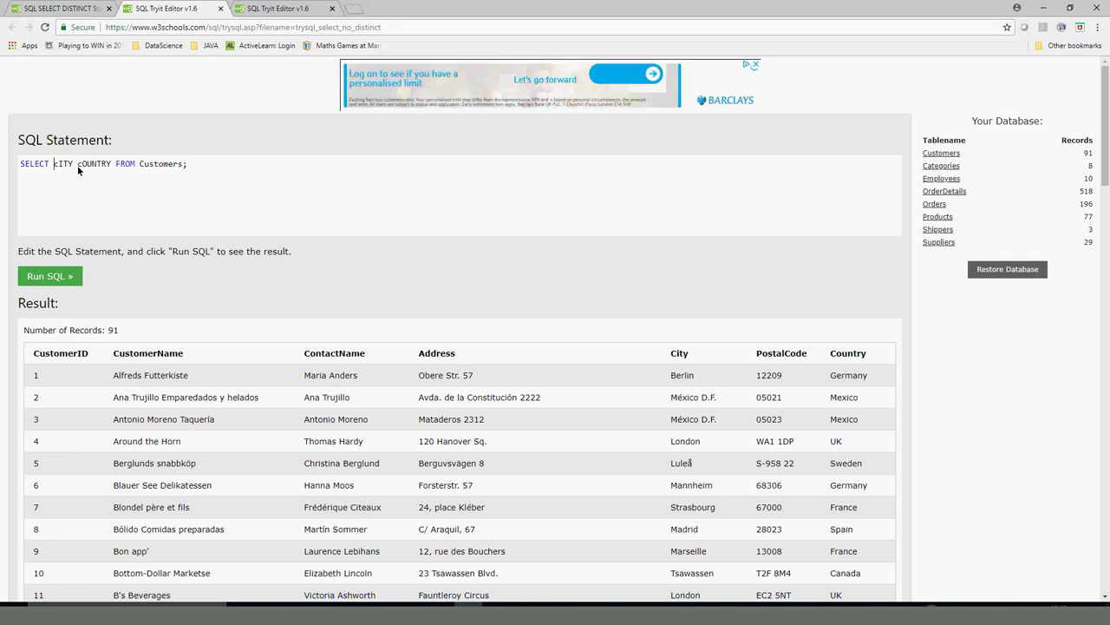
key("BackSpace")
type("C")
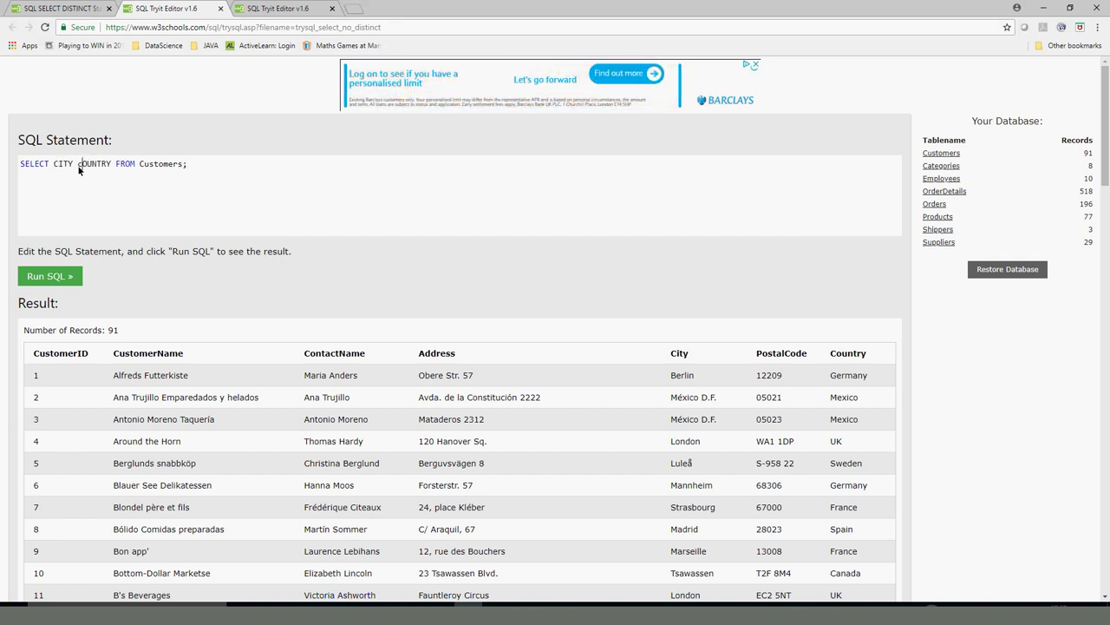
left_click(77, 165)
key("BackSpace")
key("Delete")
type(", C")
left_click(41, 278)
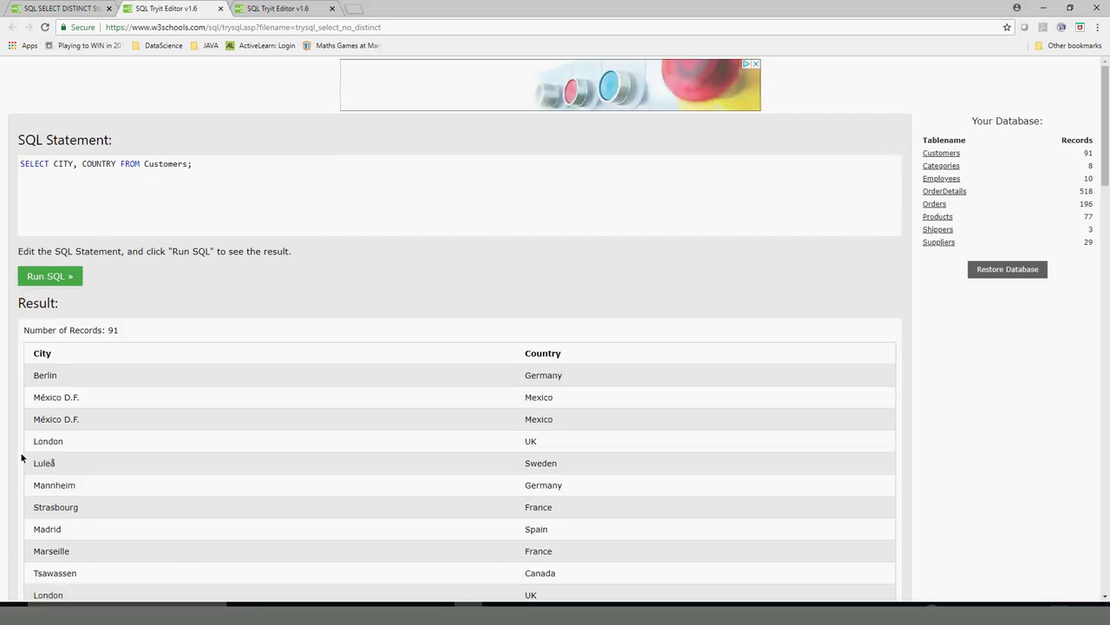
Step: Look through the City and Country results, and insert DISTINCT before CITY in the query
double_click(43, 375)
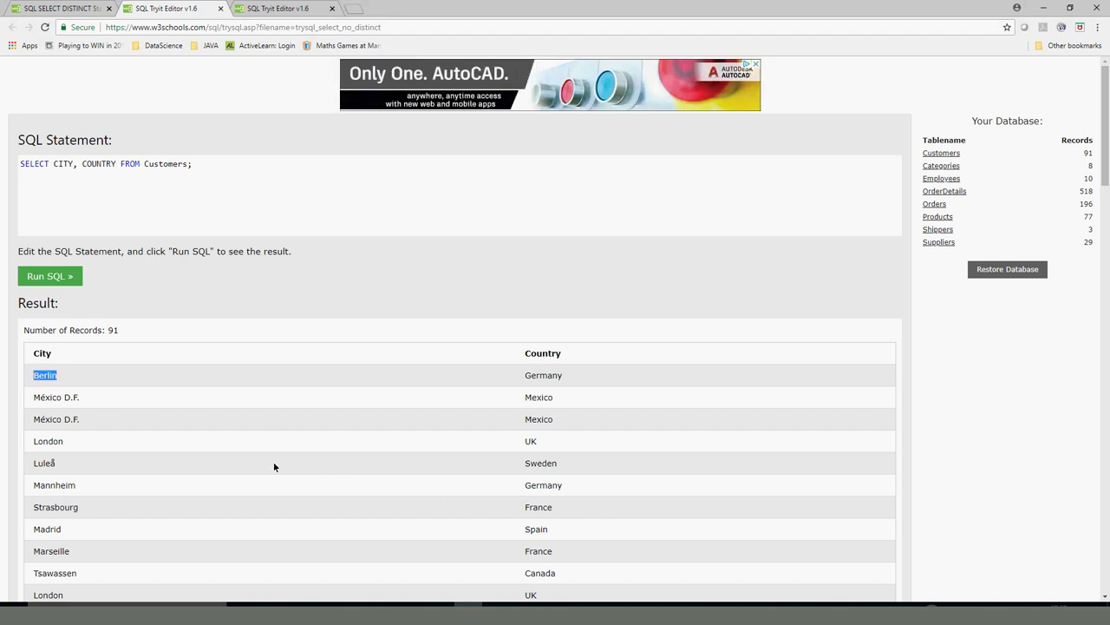
scroll(274, 464, "down", 5)
scroll(274, 467, "down", 5)
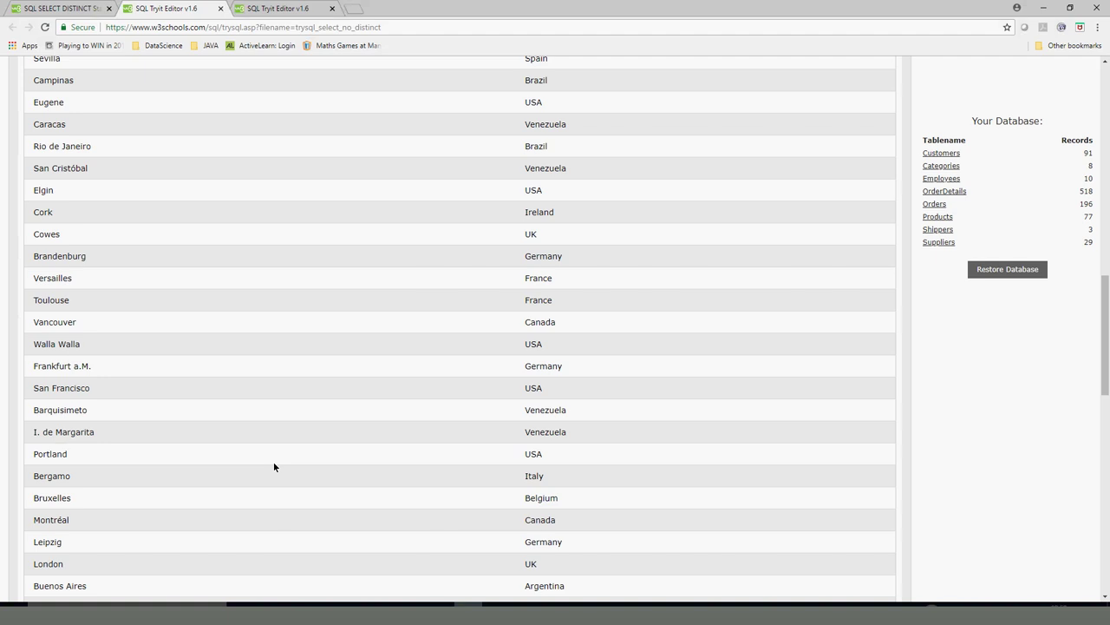
scroll(273, 462, "up", 10)
double_click(547, 354)
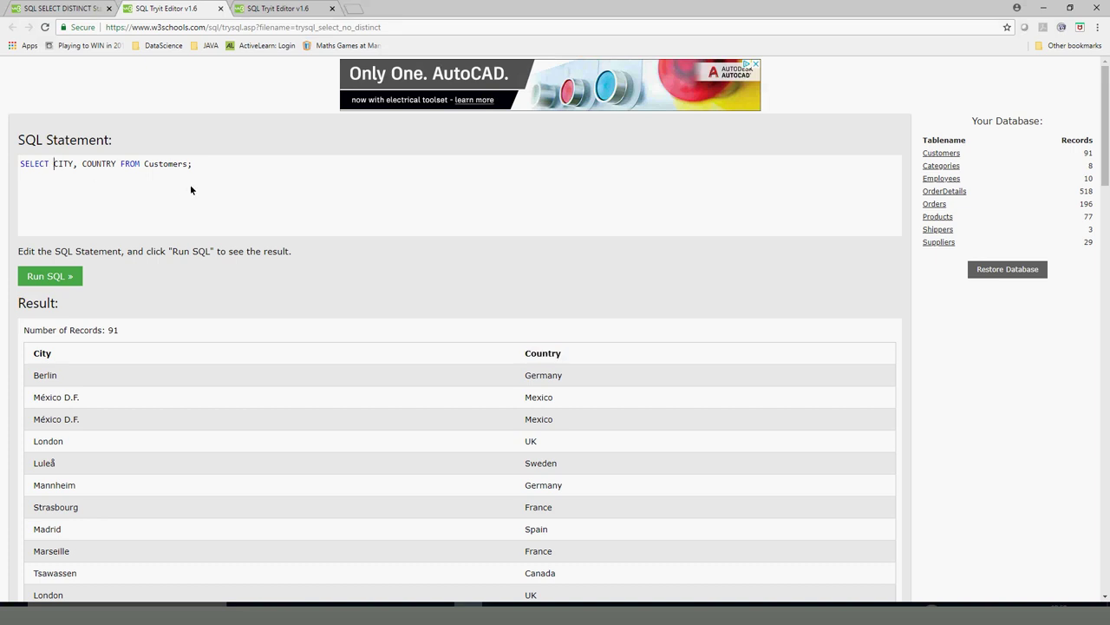
type("DI")
type("STICT")
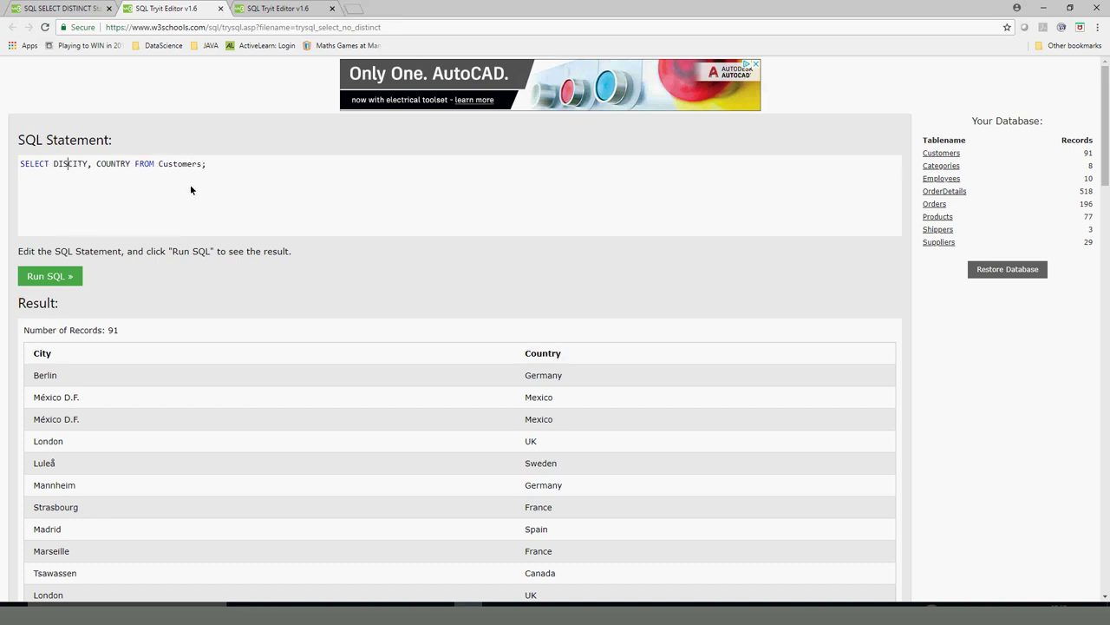
key("BackSpace")
key("BackSpace")
key("BackSpace")
type("NCT")
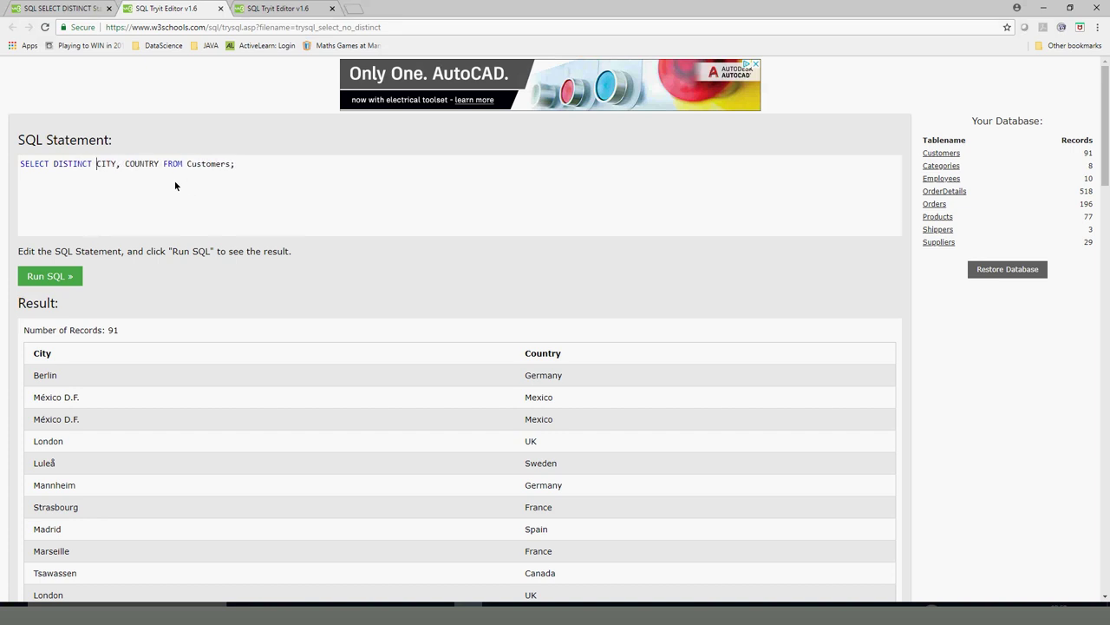
Step: Examine the CITY, COUNTRY pair in the query against the Berlin and Mannheim rows that share Germany as country
double_click(105, 166)
left_click_drag(105, 166, 158, 165)
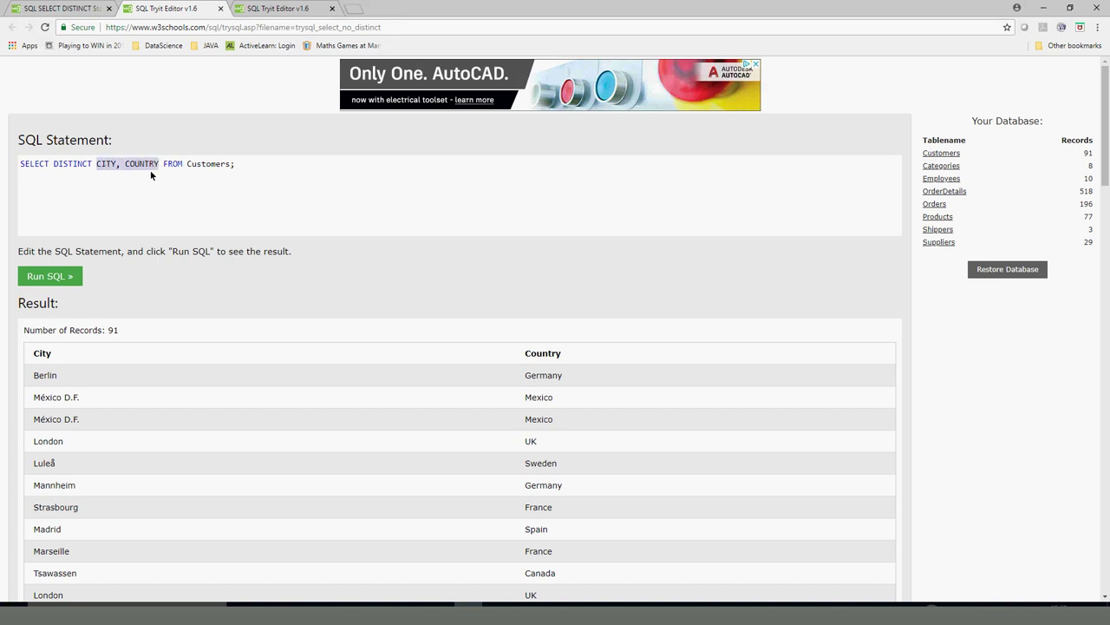
double_click(106, 166)
left_click_drag(97, 164, 157, 166)
double_click(43, 380)
double_click(547, 377)
left_click(529, 488)
double_click(543, 486)
left_click(68, 487)
double_click(39, 376)
double_click(534, 379)
left_click(45, 377)
double_click(111, 166)
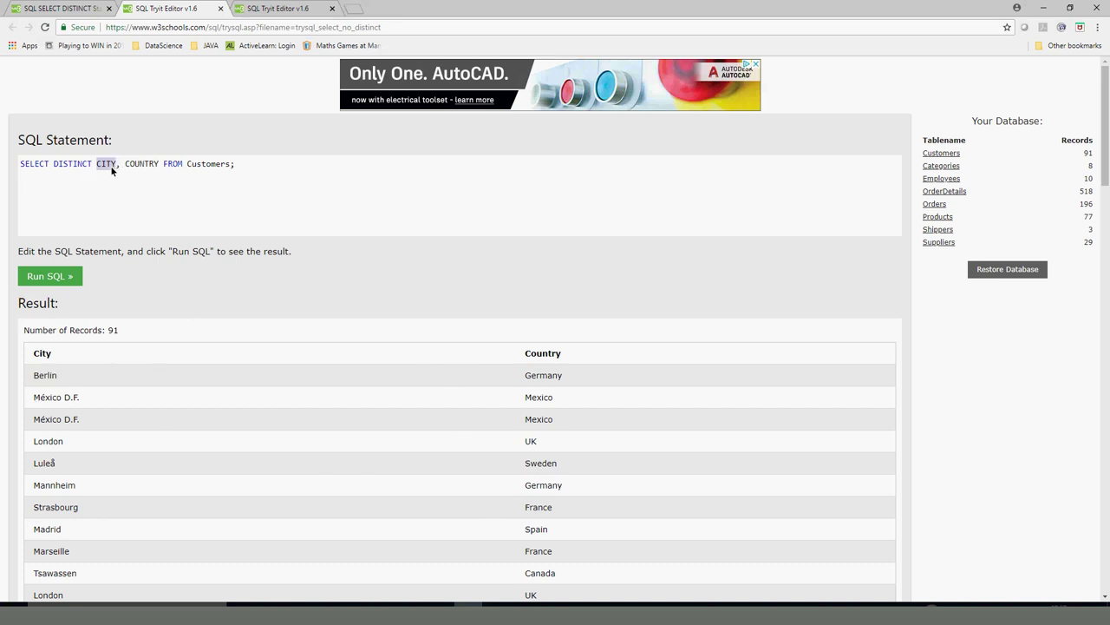
Step: Run the DISTINCT query and check its results for countries repeated with different cities, such as Germany and Brazil
left_click(65, 273)
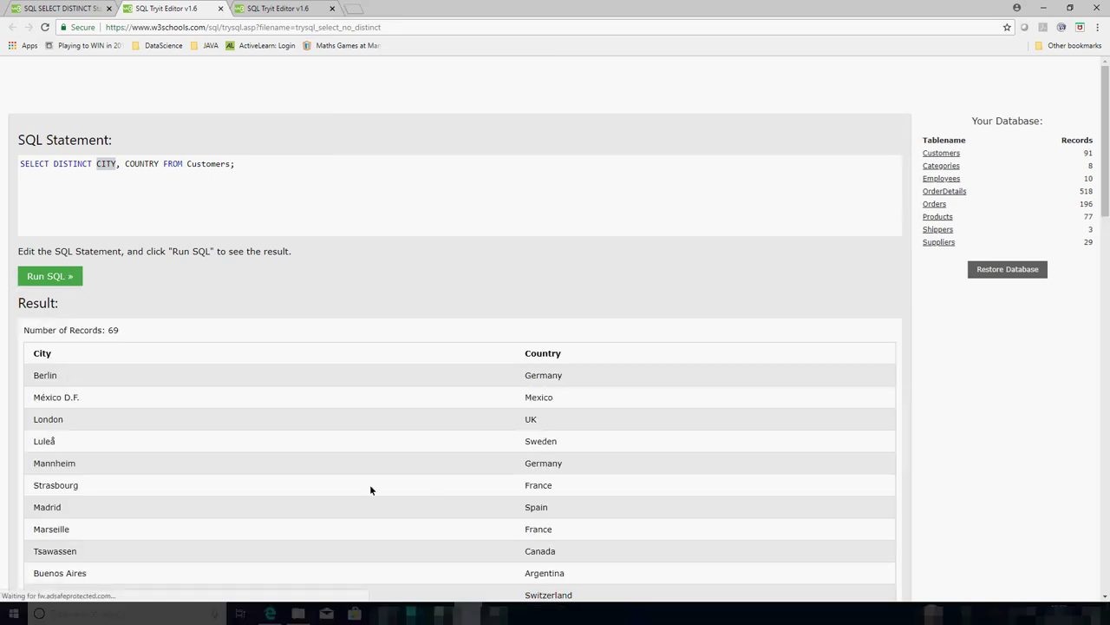
double_click(45, 375)
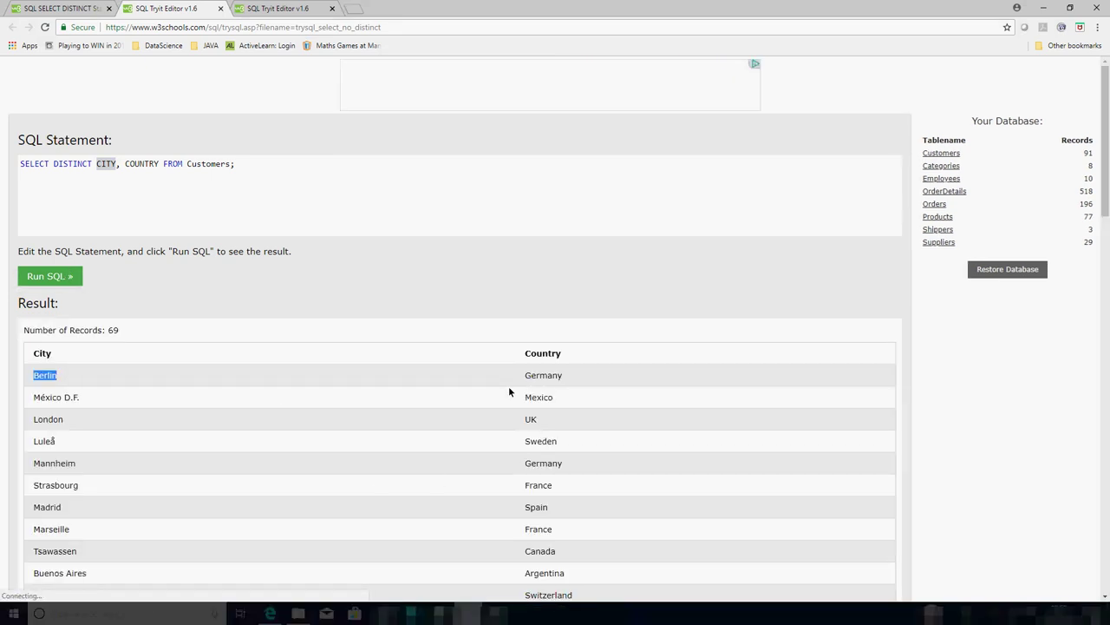
double_click(550, 376)
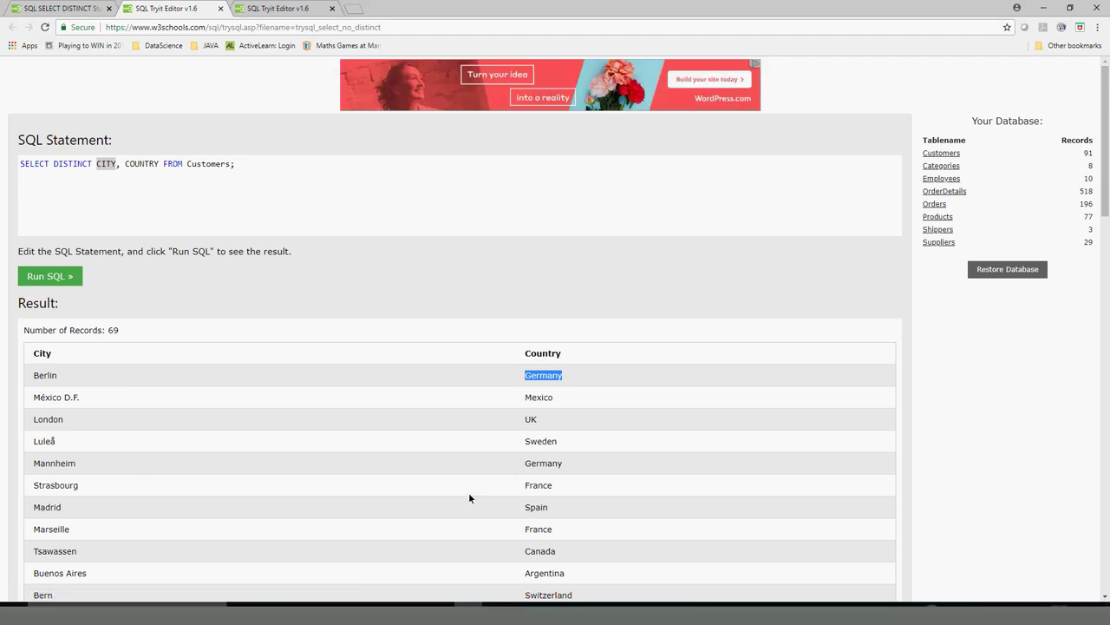
double_click(553, 463)
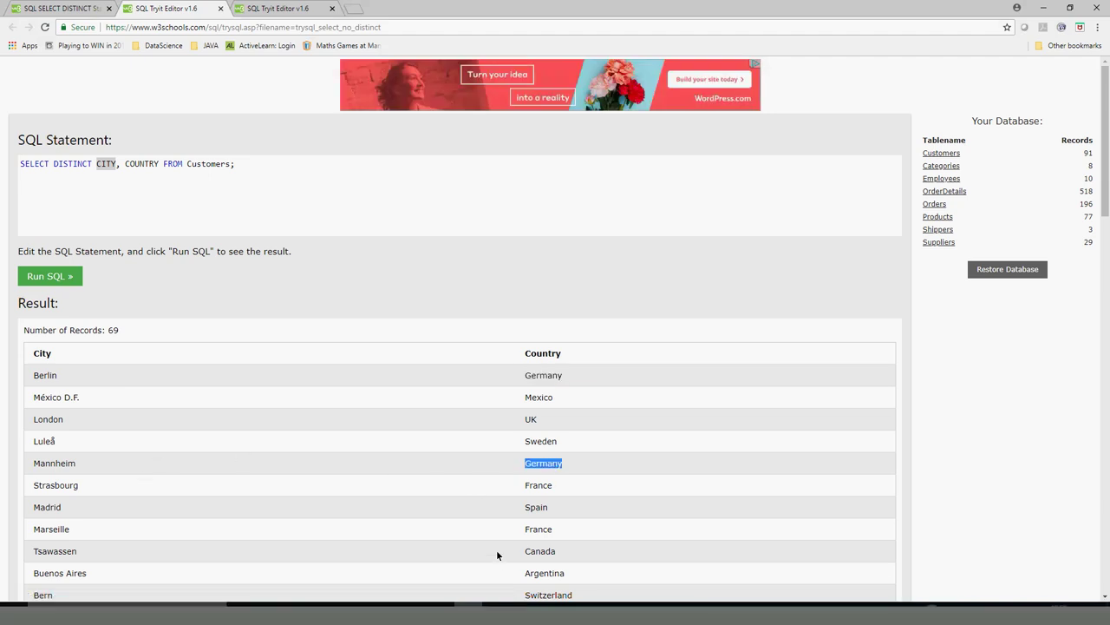
scroll(496, 549, "down", 5)
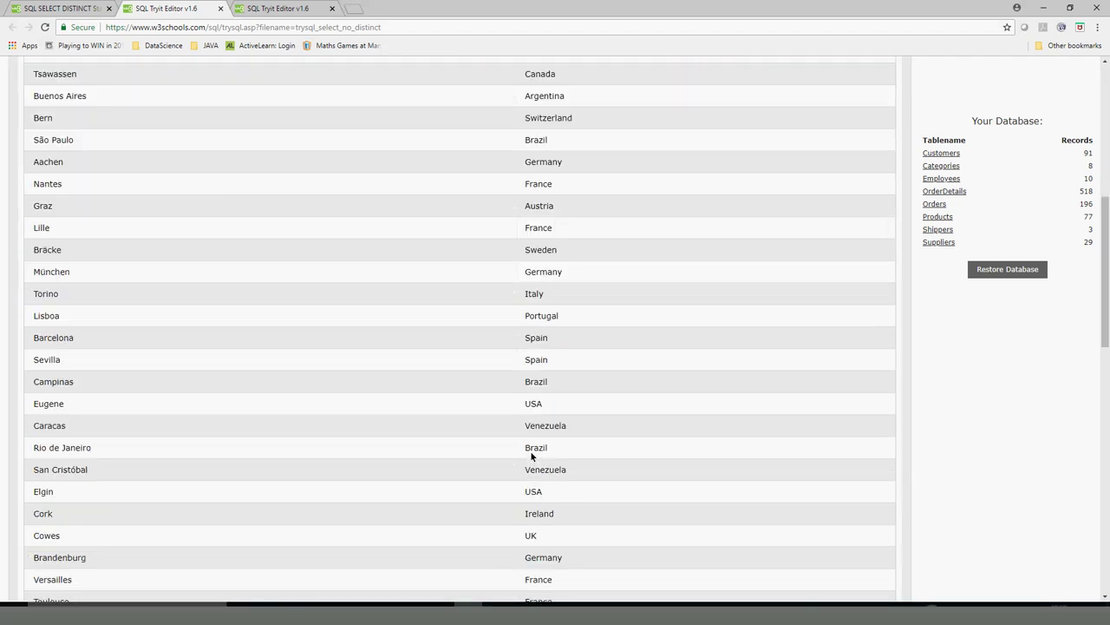
double_click(531, 449)
double_click(533, 383)
scroll(114, 540, "up", 5)
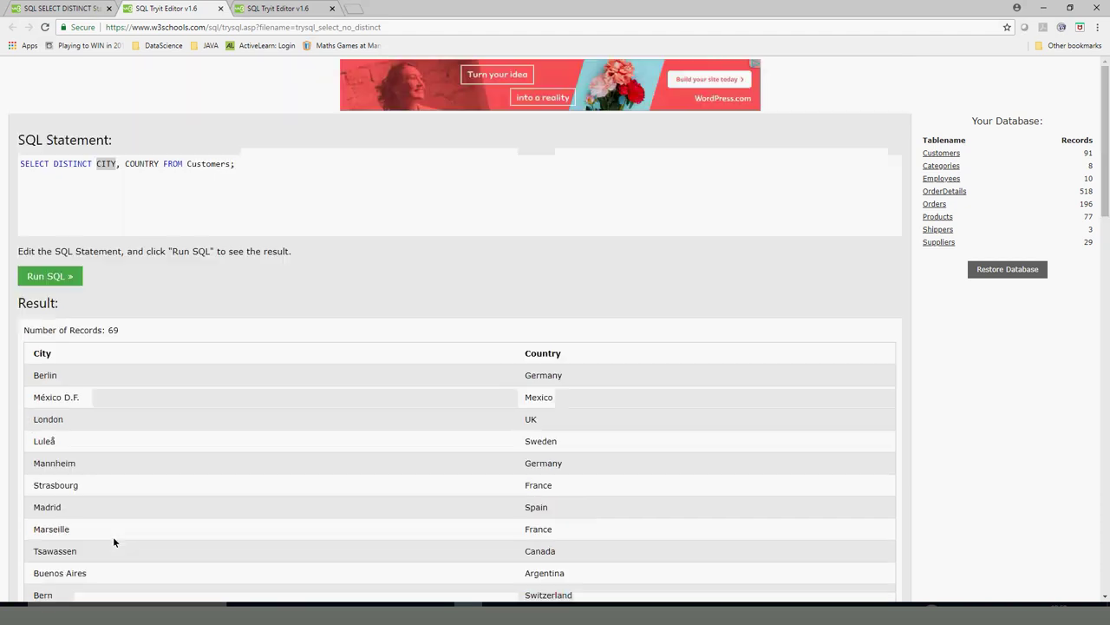
Step: Reorder the DISTINCT query's columns to "COUNTRY, CITY", run it and look through the results to the last row
key("BackSpace")
key("Delete")
key("Delete")
left_click(130, 164)
type(", CITY")
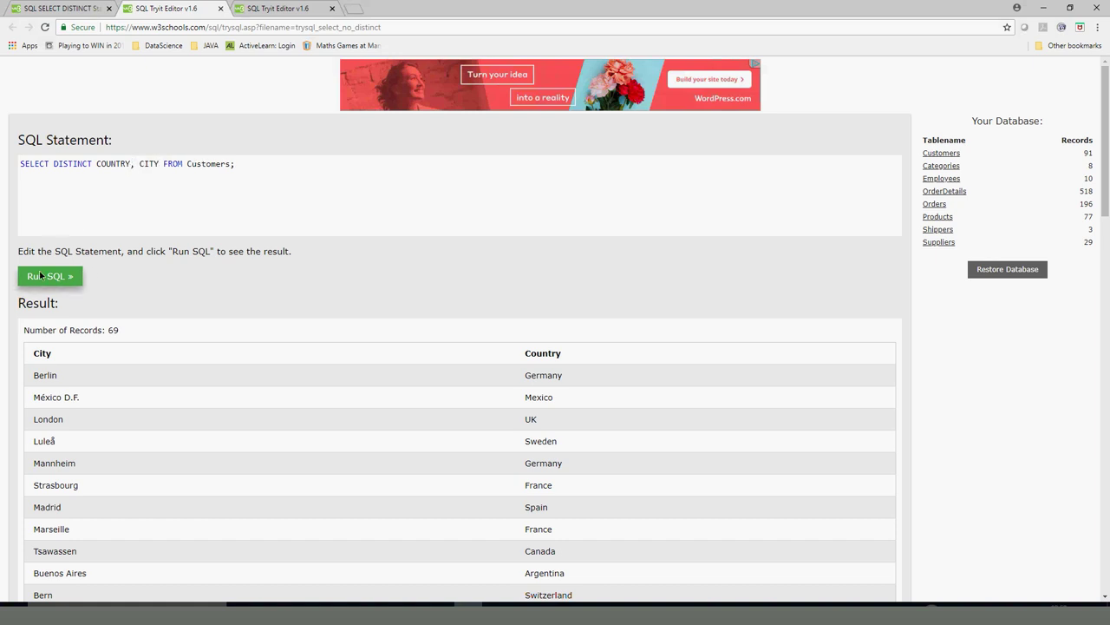
left_click(44, 276)
double_click(99, 165)
left_click(98, 163)
left_click_drag(98, 163, 157, 166)
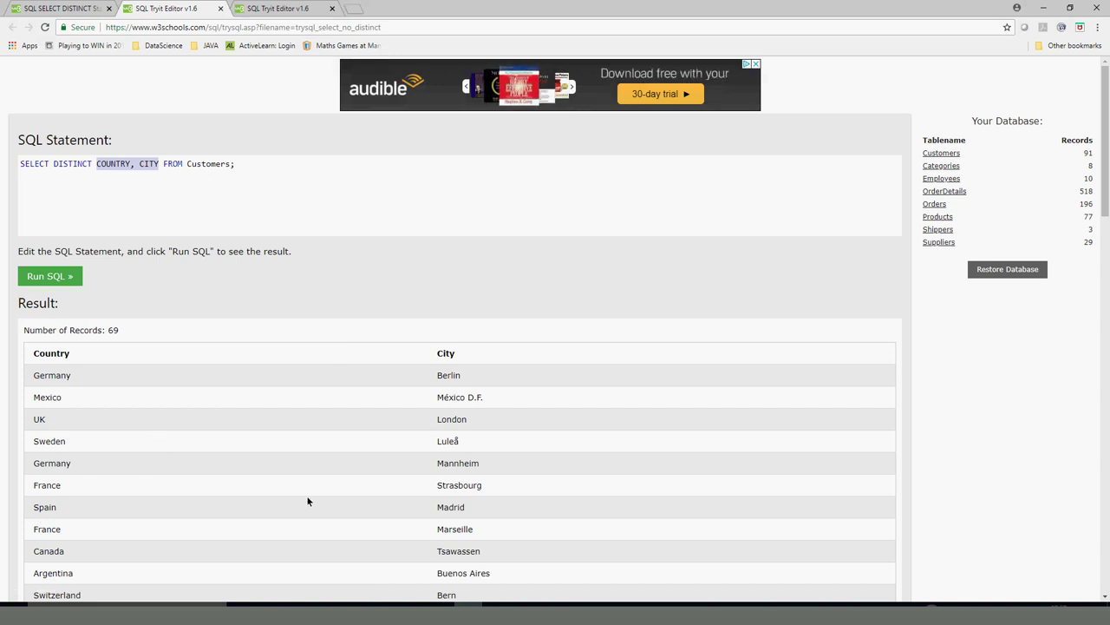
scroll(307, 500, "down", 15)
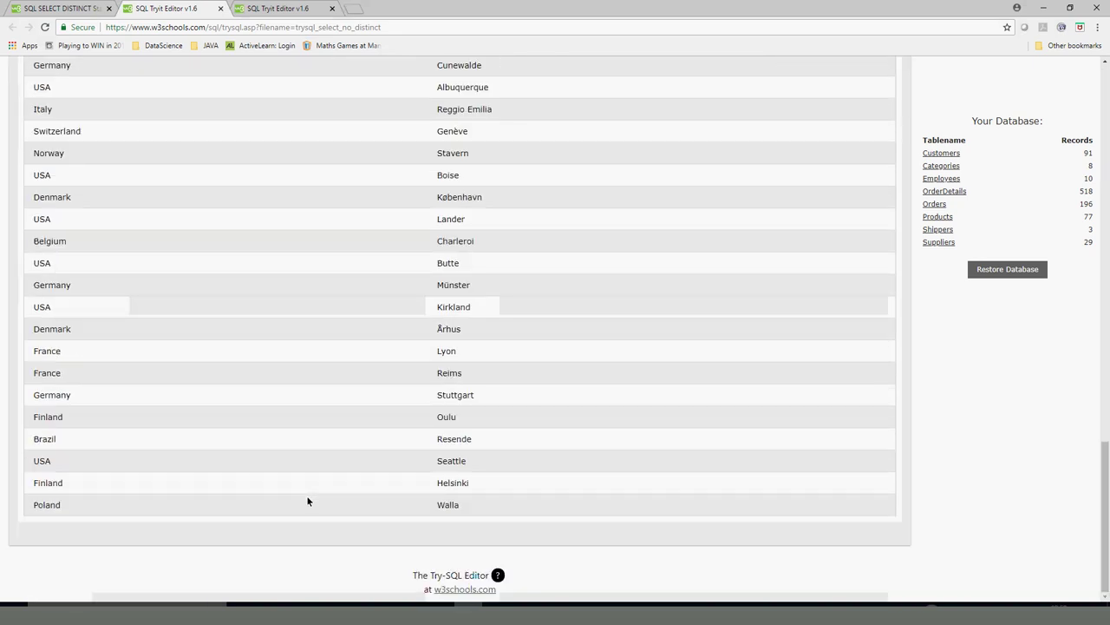
Step: Return to the SELECT DISTINCT lesson, open the next lesson in a separate tab and examine the MS Access workaround query
left_click(55, 10)
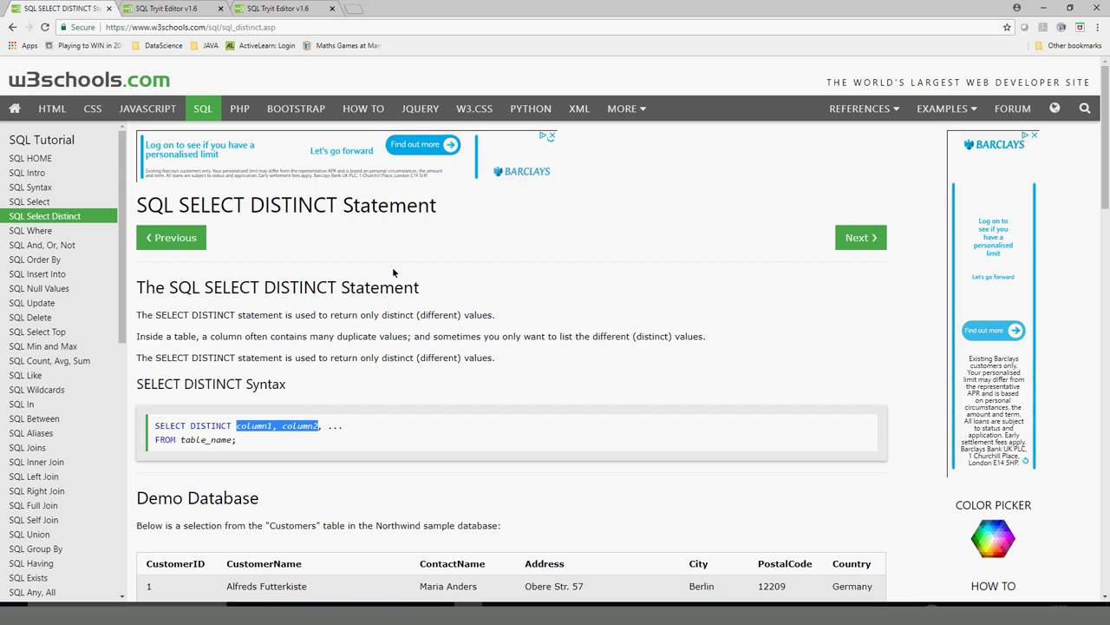
left_click_drag(1105, 200, 1106, 465)
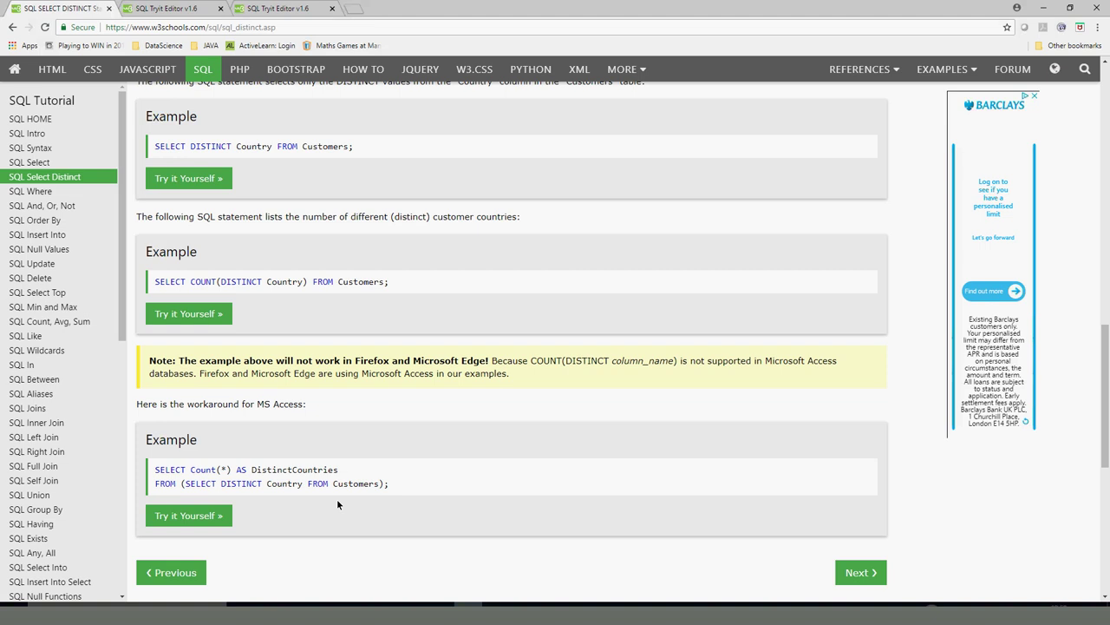
right_click(863, 572)
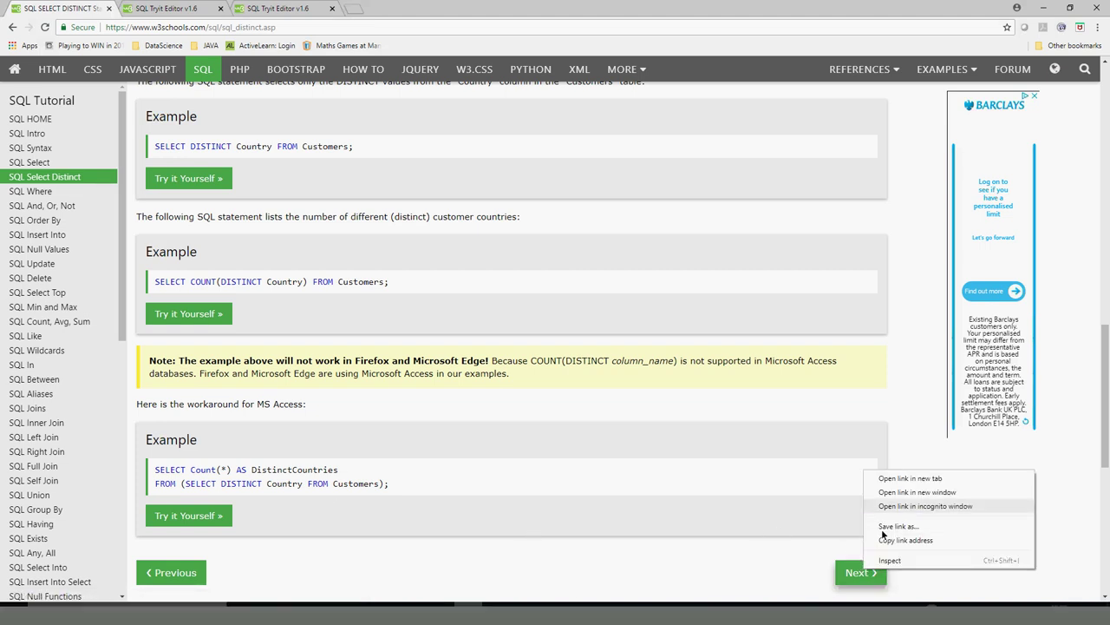
left_click(894, 484)
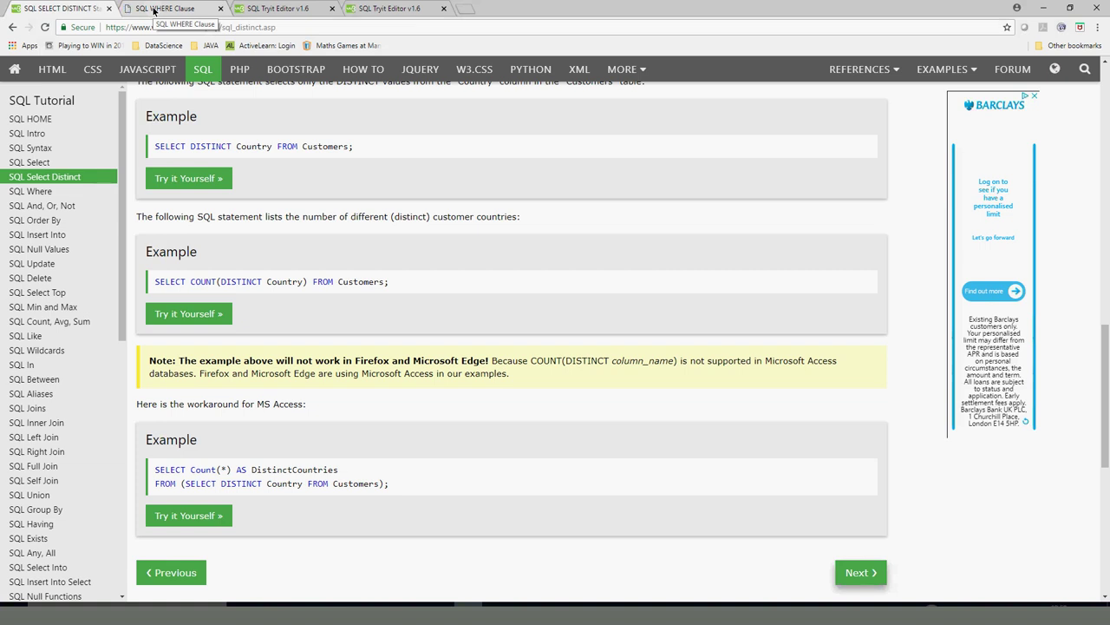
triple_click(260, 473)
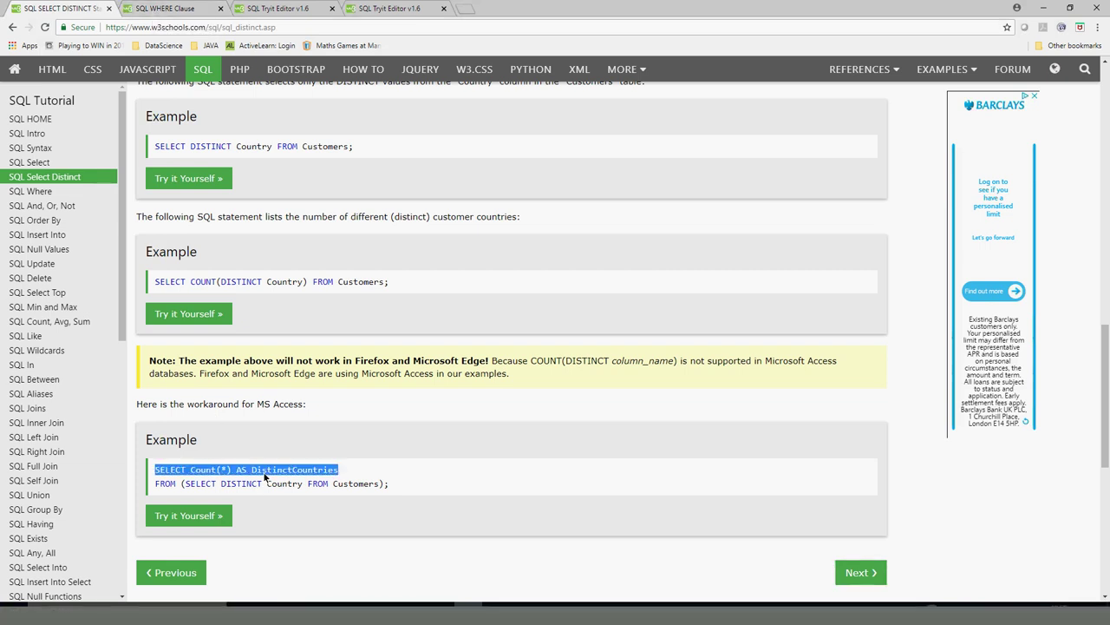
left_click_drag(185, 483, 381, 489)
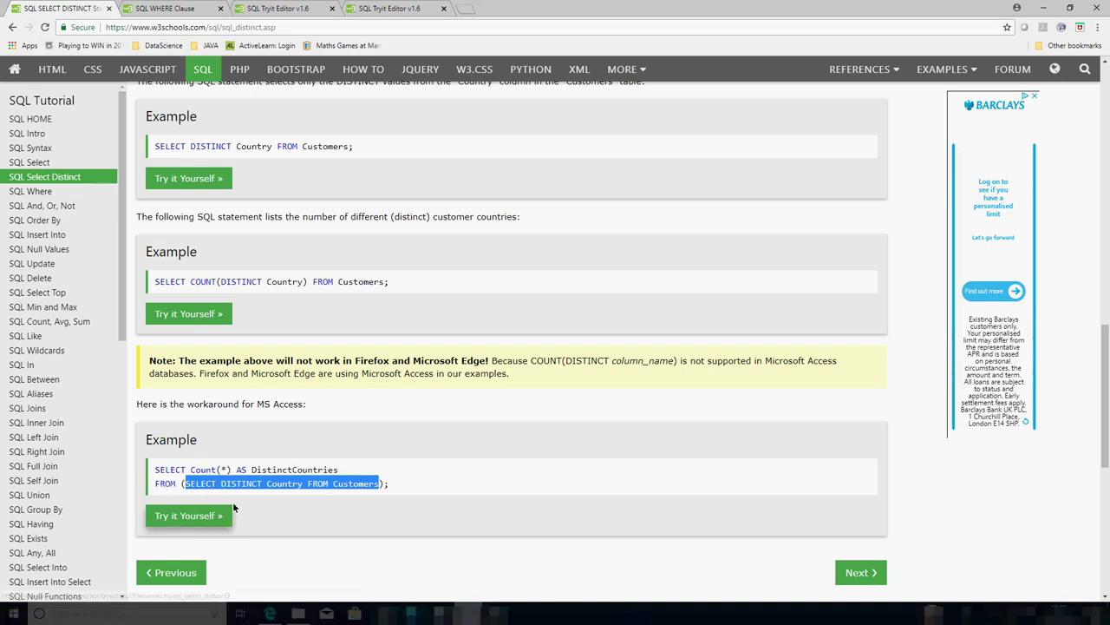
Step: Switch to the SQL WHERE Clause lesson and examine the SELECT and FROM lines of its syntax
left_click(157, 10)
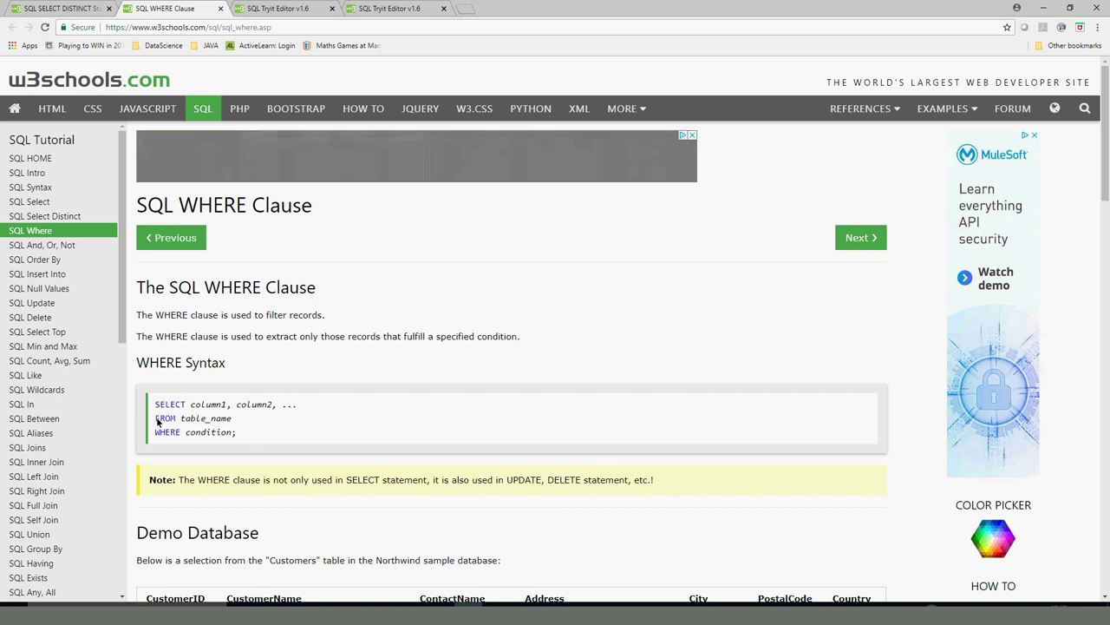
double_click(163, 405)
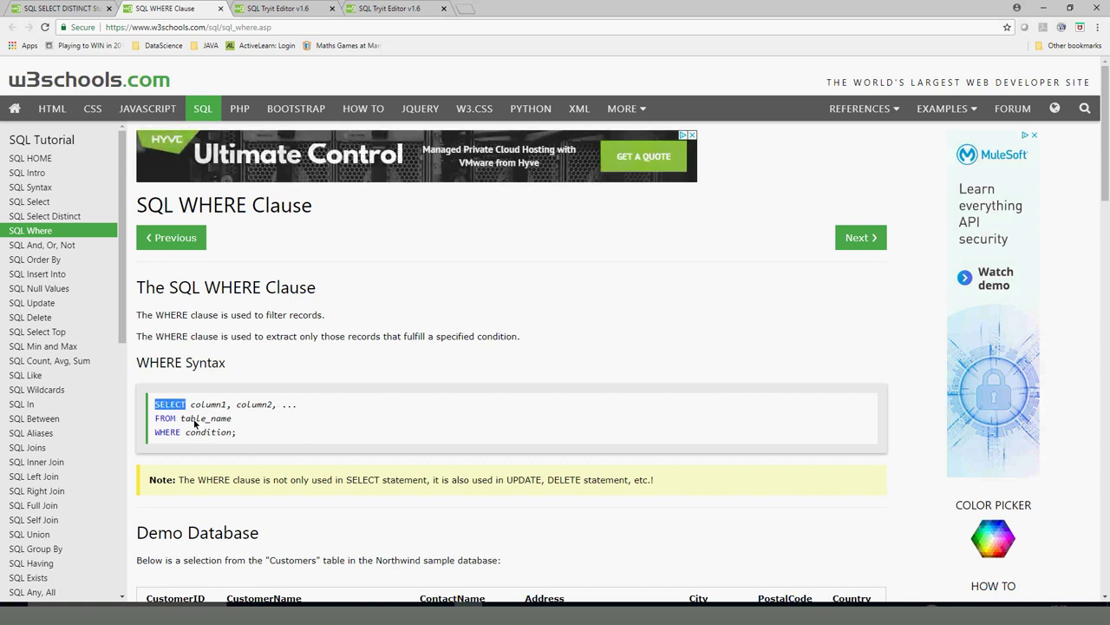
double_click(159, 419)
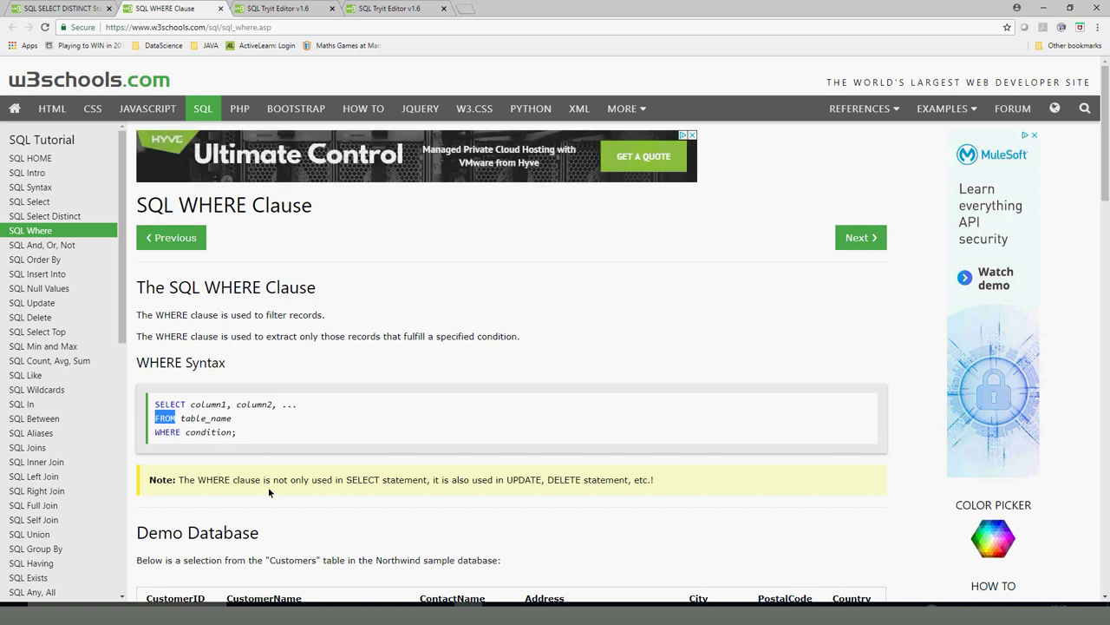
Step: Back in the SQL editor, add the line WHERE COUNTRY = "Mexico" to the DISTINCT query, remove the semicolon and run it
left_click(276, 9)
scroll(248, 315, "up", 15)
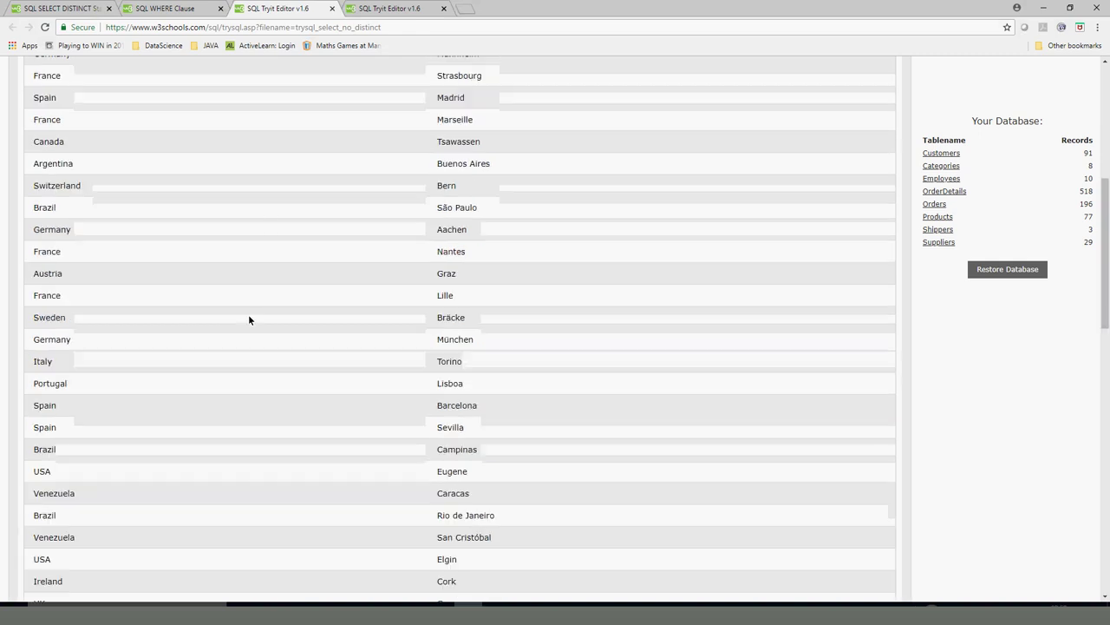
double_click(39, 168)
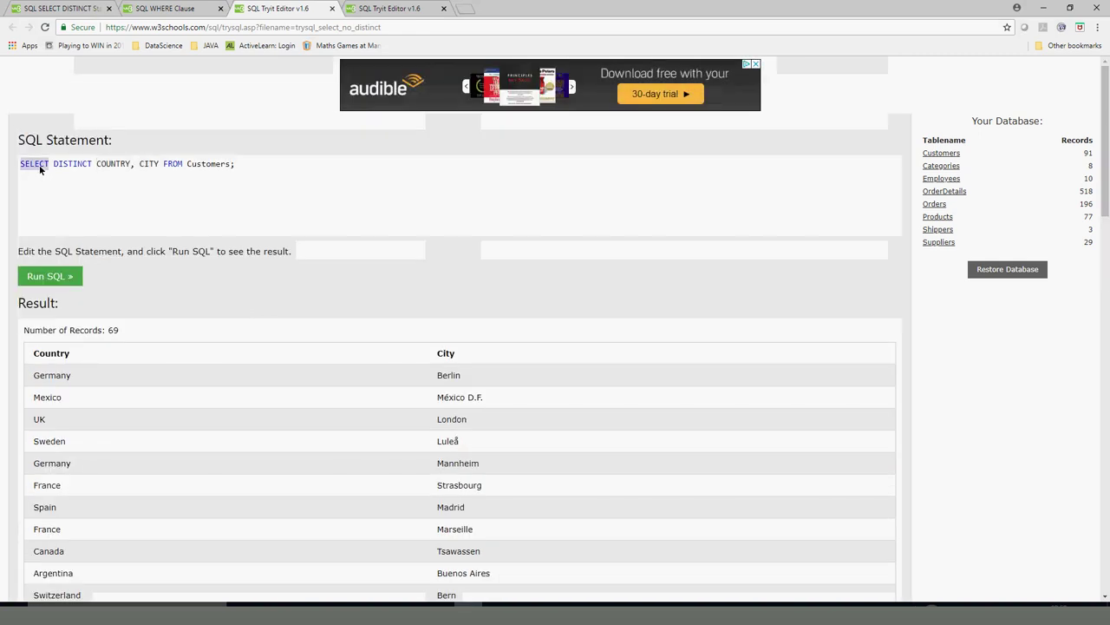
left_click(74, 165)
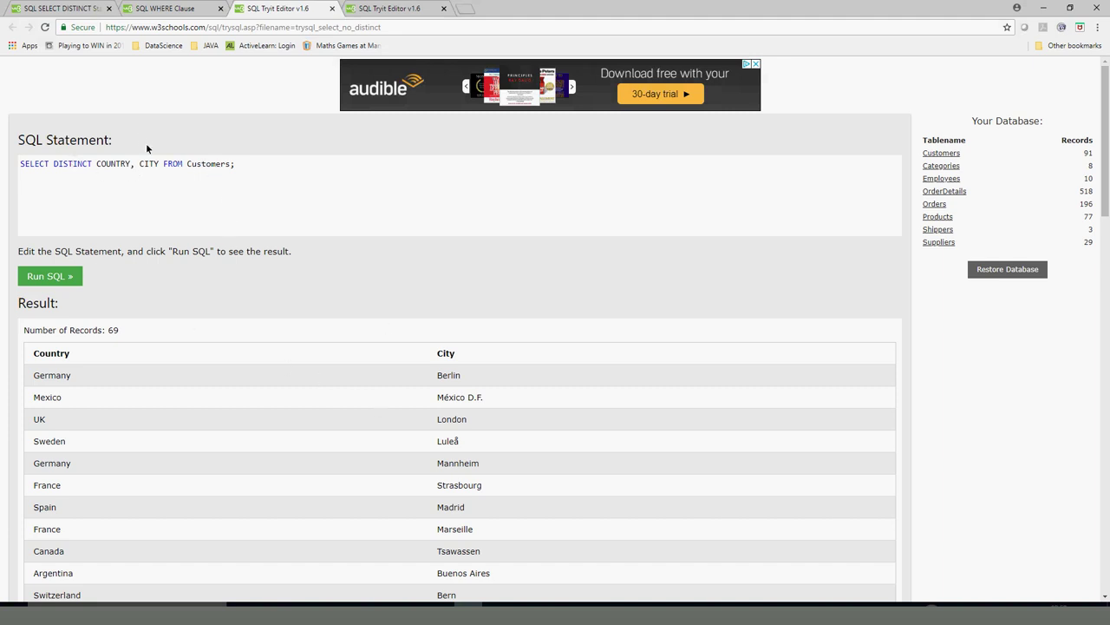
double_click(115, 165)
left_click(231, 165)
key("Return")
type("WHERE COUNTRY =")
type("\"Mexico\"")
left_click(24, 193)
key("Delete")
left_click(49, 275)
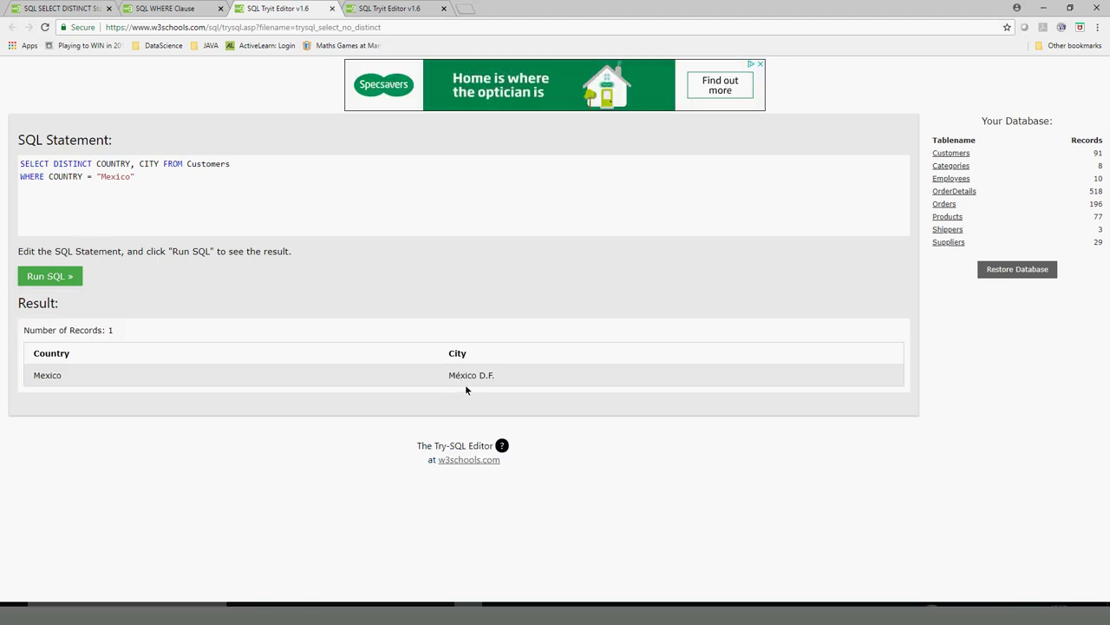
Step: Change the country in the WHERE condition to "Brazil" and run the query
double_click(116, 178)
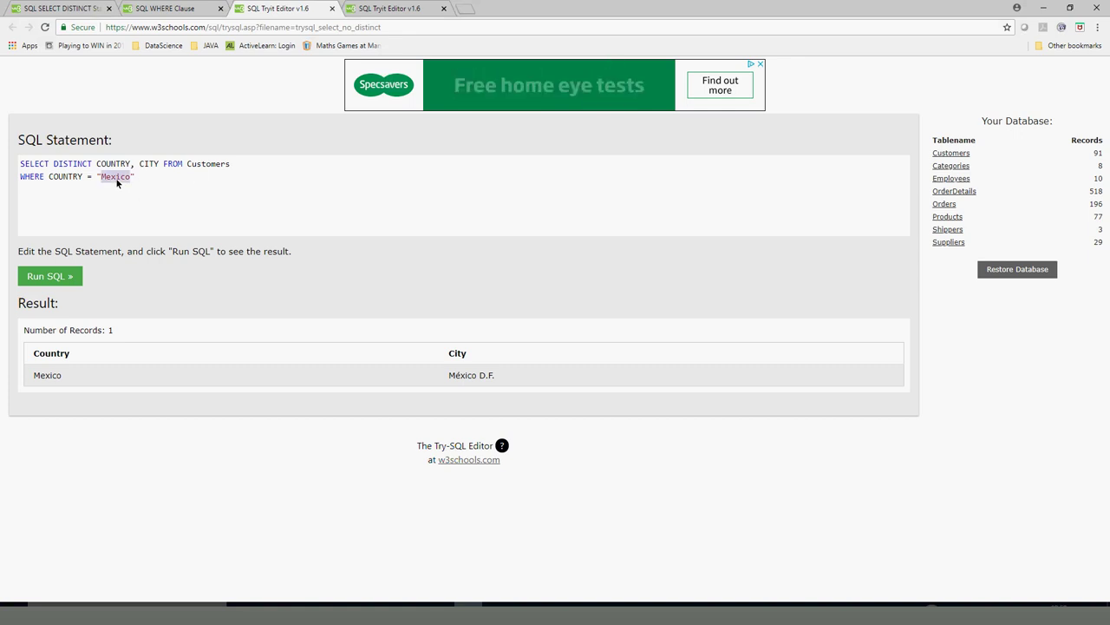
type("Brazil")
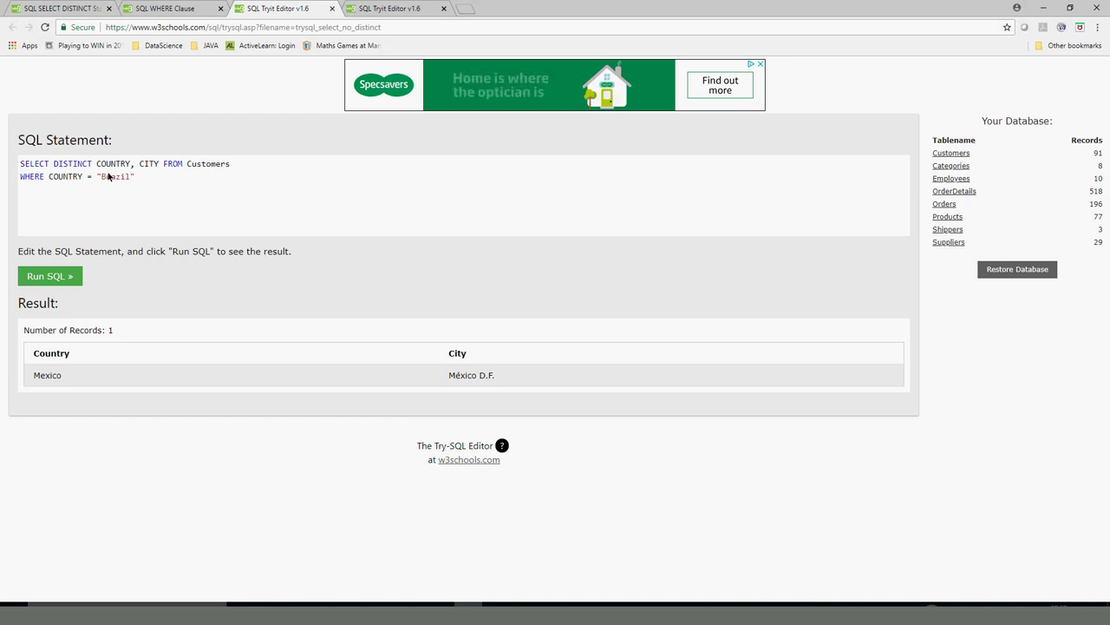
left_click(50, 276)
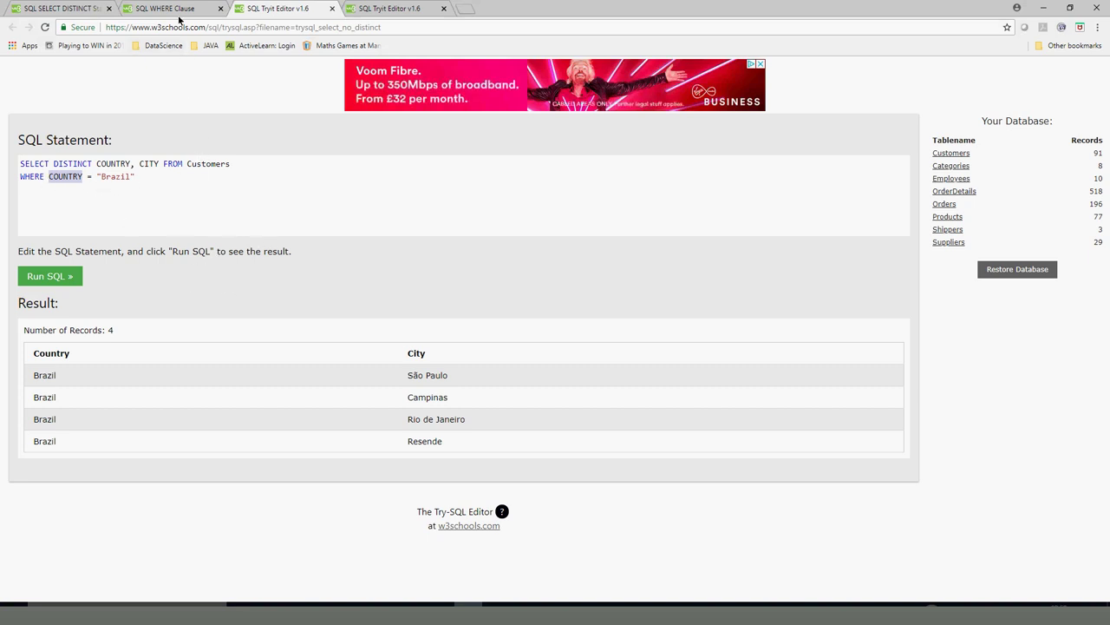
Step: Return to the SQL WHERE Clause lesson and examine each part of the syntax: SELECT columns, FROM table_name and WHERE condition
key("ctrl+shift+Tab")
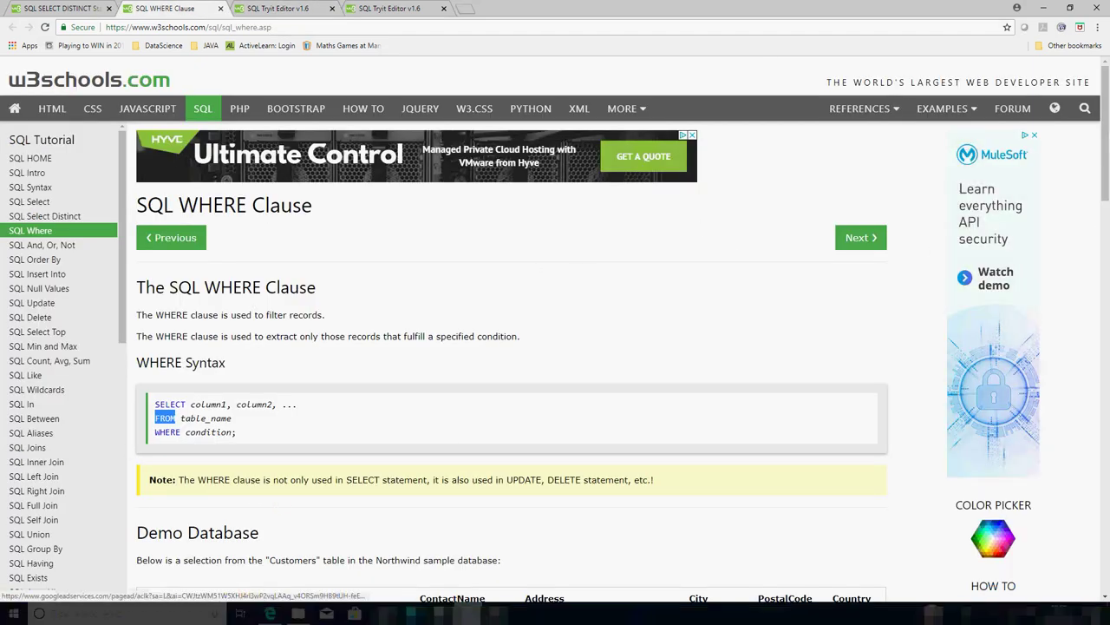
left_click_drag(1108, 157, 1056, 225)
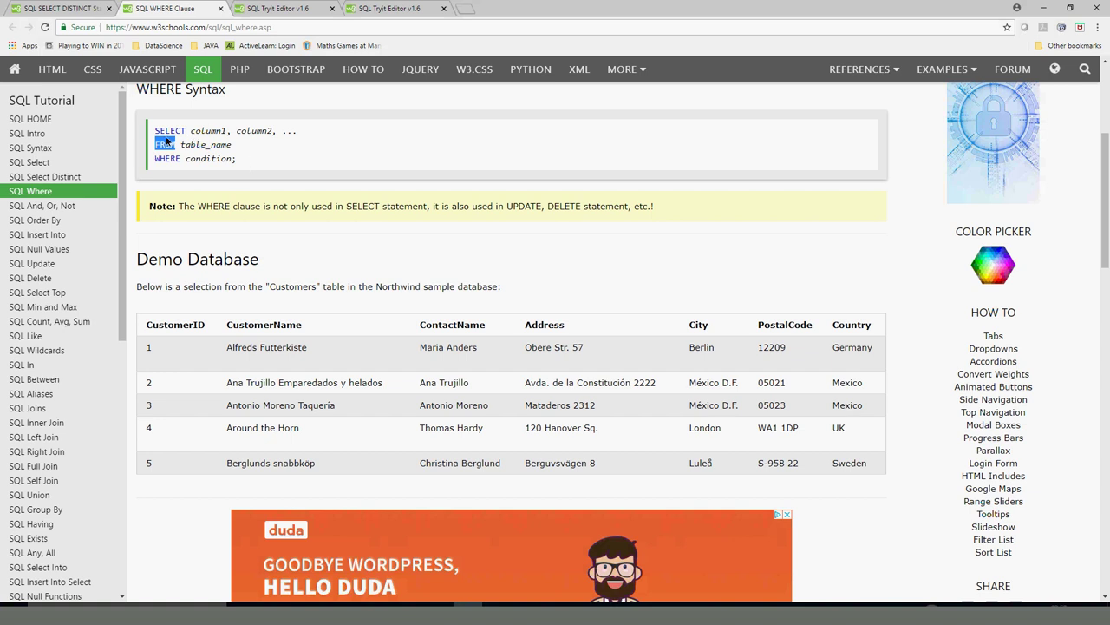
double_click(164, 131)
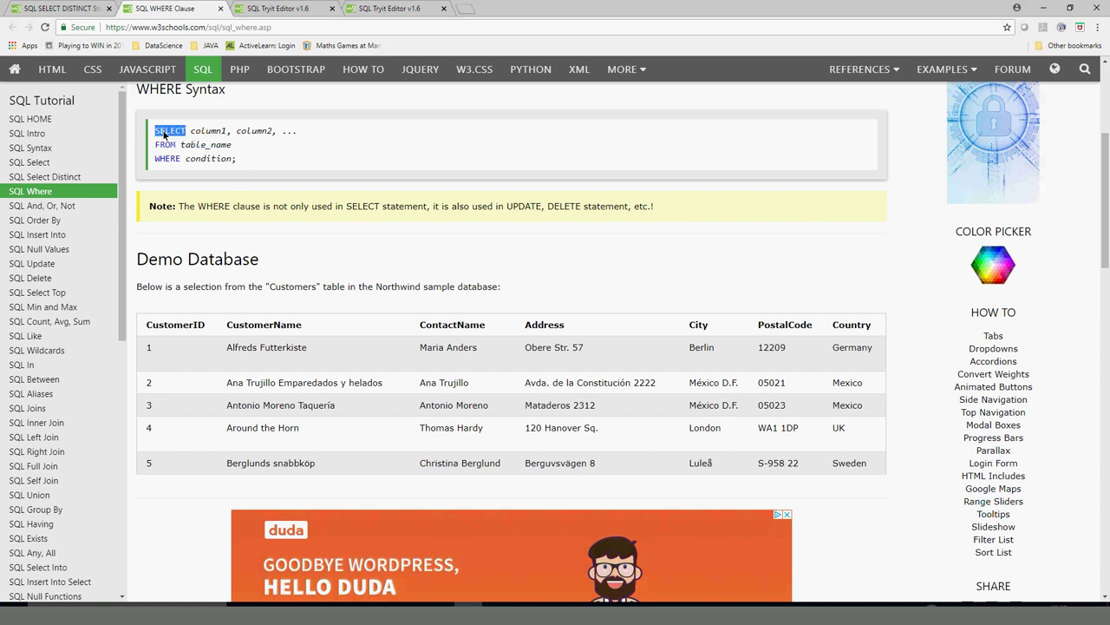
double_click(206, 132)
double_click(254, 131)
left_click(164, 147)
double_click(202, 147)
double_click(167, 159)
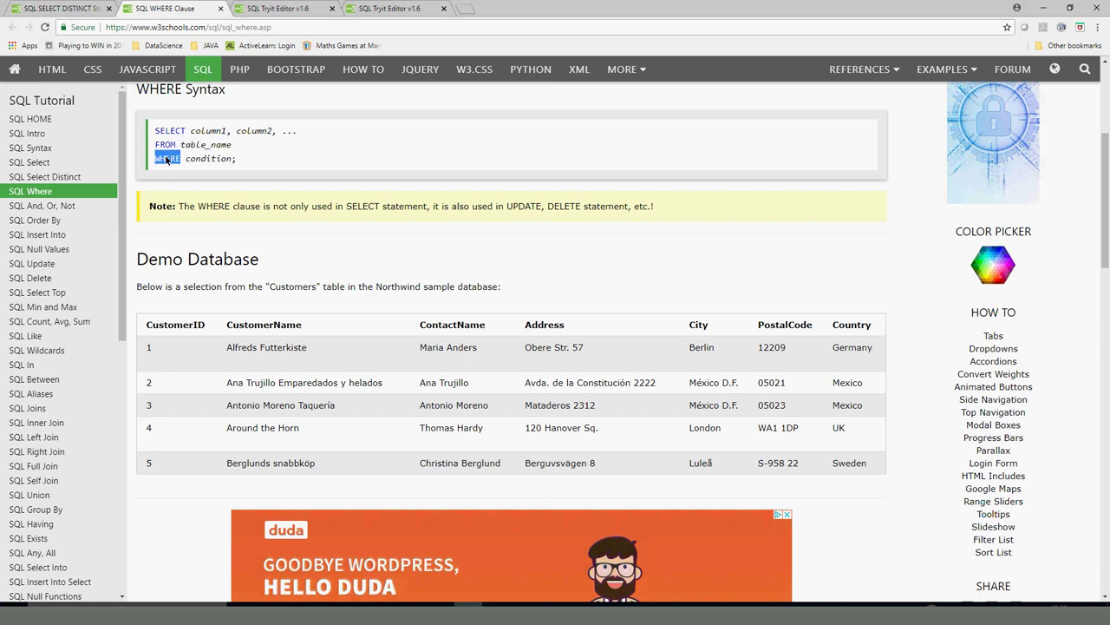
double_click(195, 159)
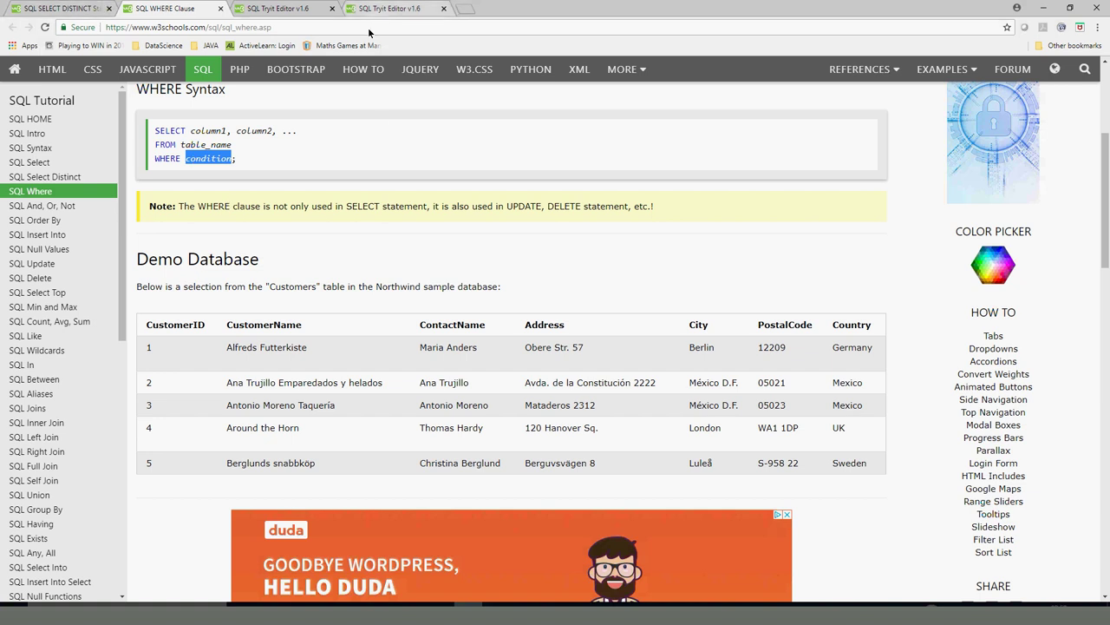
Step: Go back to the editor with the DISTINCT query and extend its WHERE line with or COUNTRY =
left_click(308, 10)
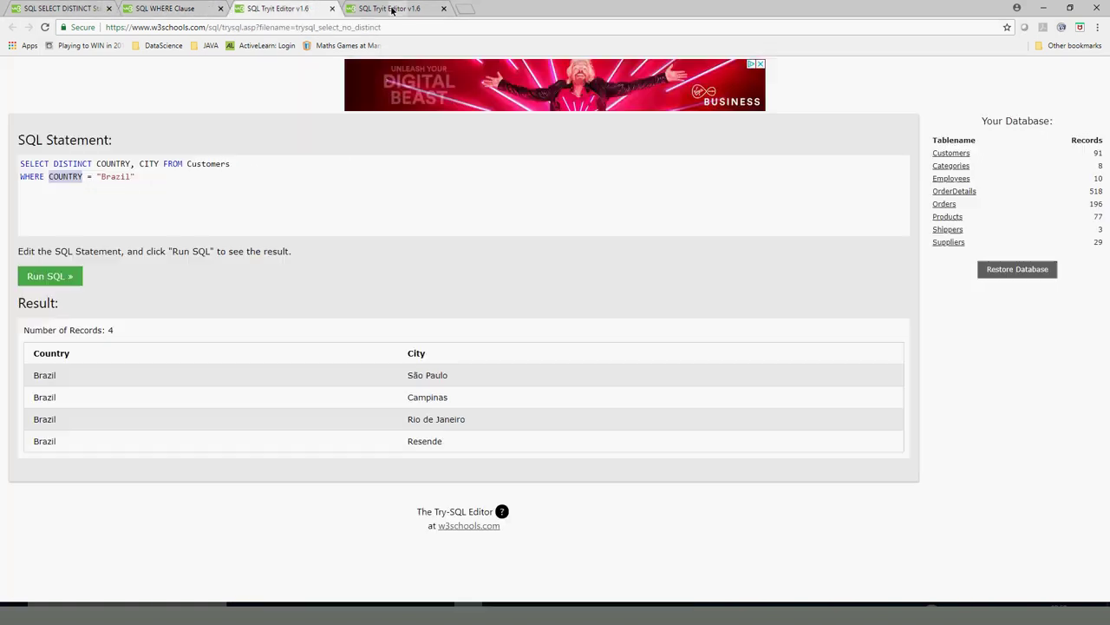
left_click(392, 10)
left_click(318, 12)
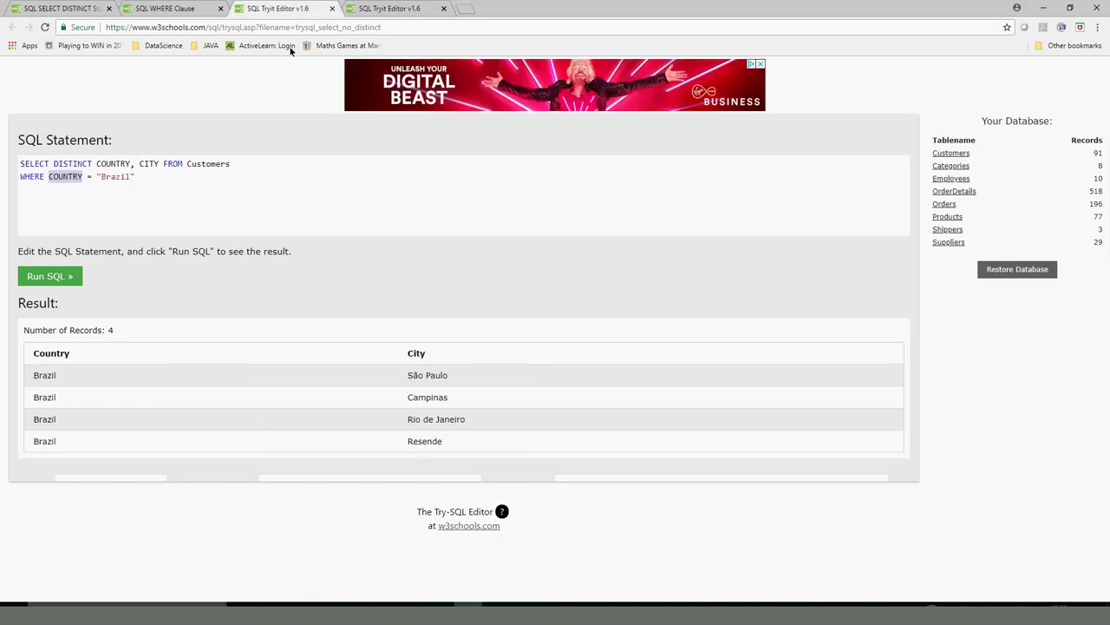
left_click(177, 178)
type("or")
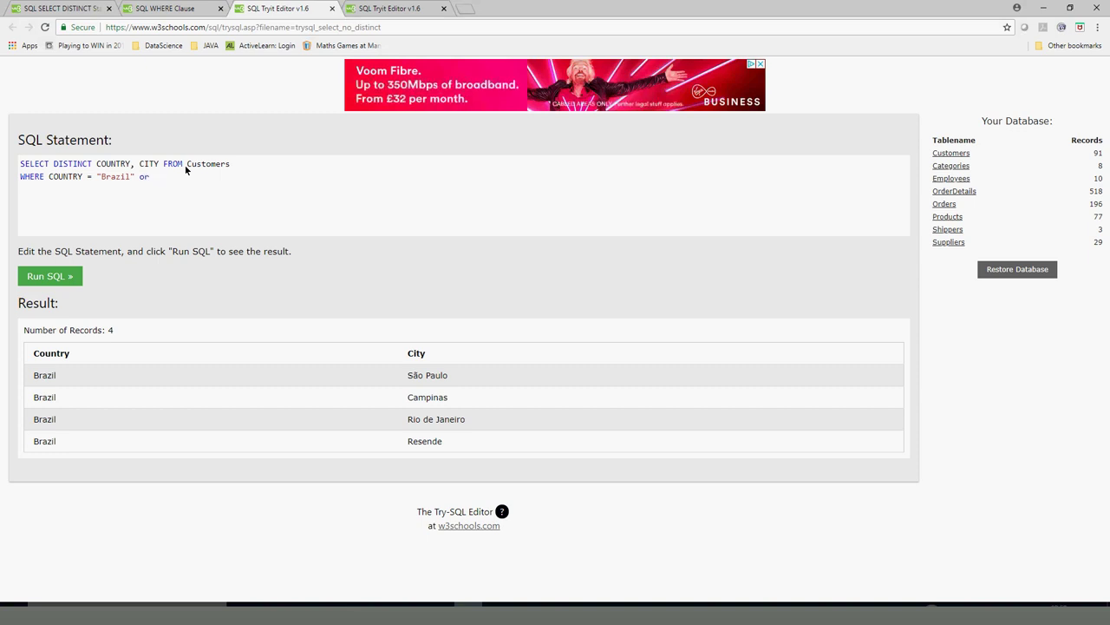
type(" COUNTRY =")
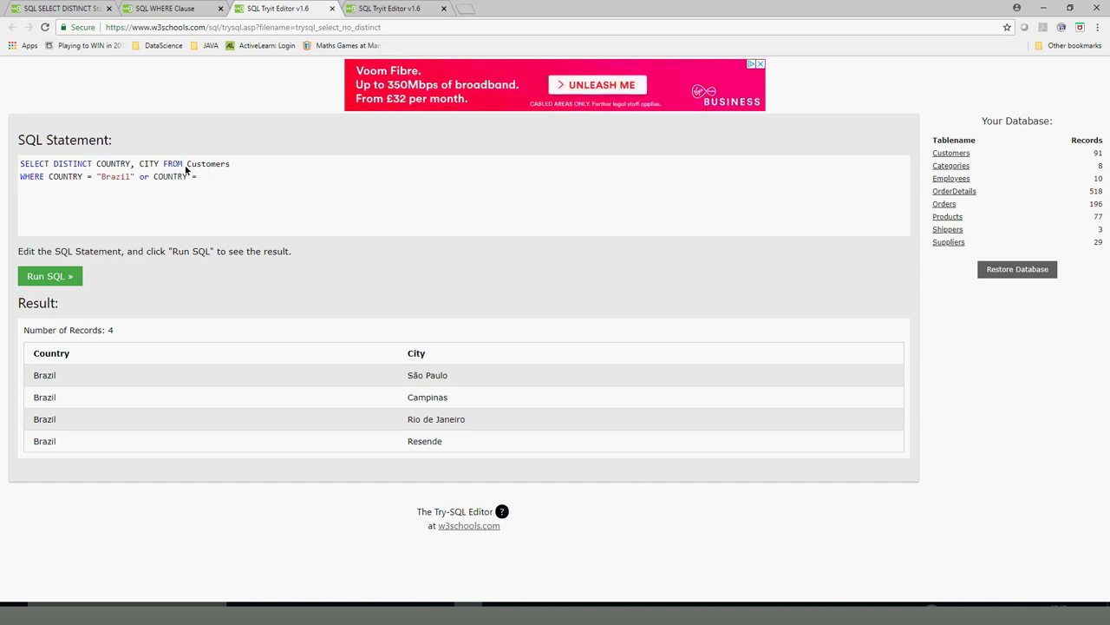
Step: Complete the second country condition with "Germany", run the query and look through the results to the last row
type(" \"\"")
key("Left")
type("gERMANY")
double_click(216, 178)
double_click(210, 180)
type("Germany")
left_click(49, 276)
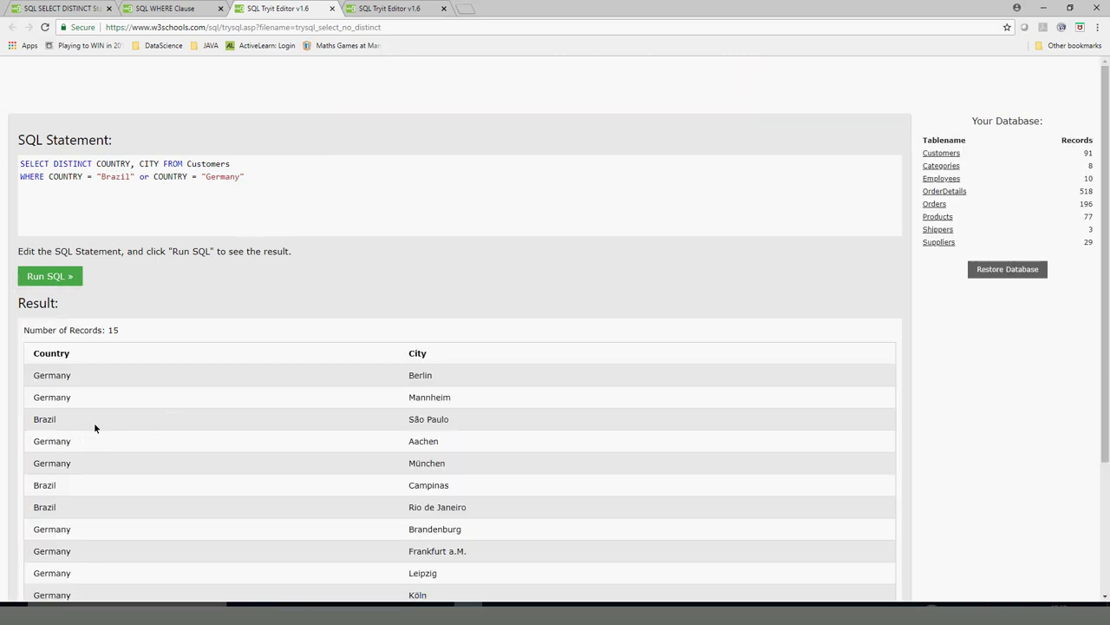
scroll(130, 449, "down", 3)
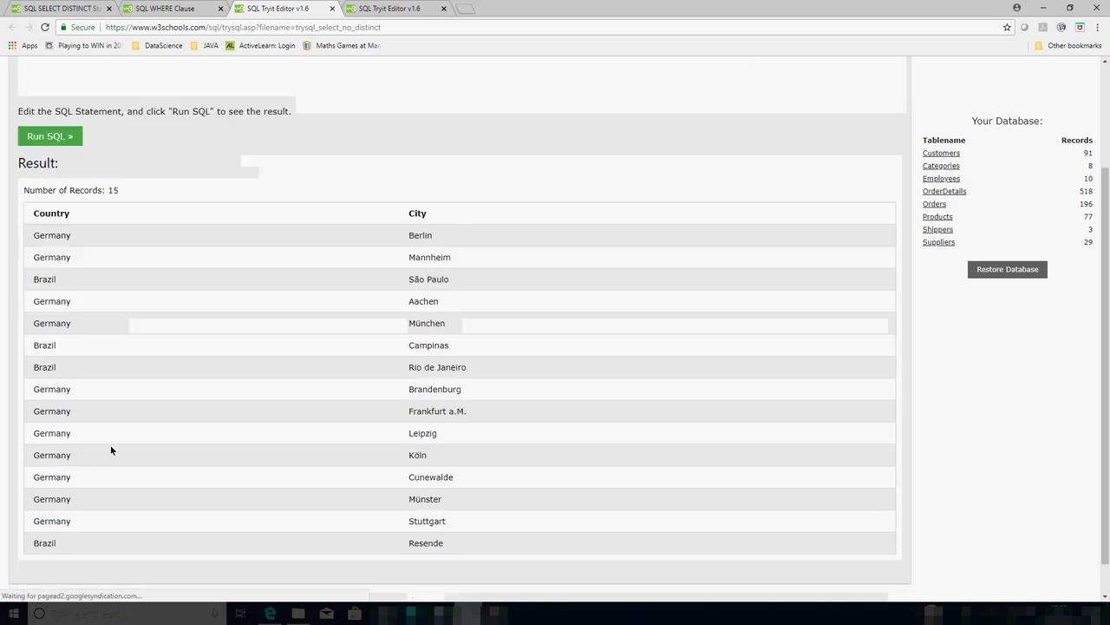
scroll(110, 444, "up", 2)
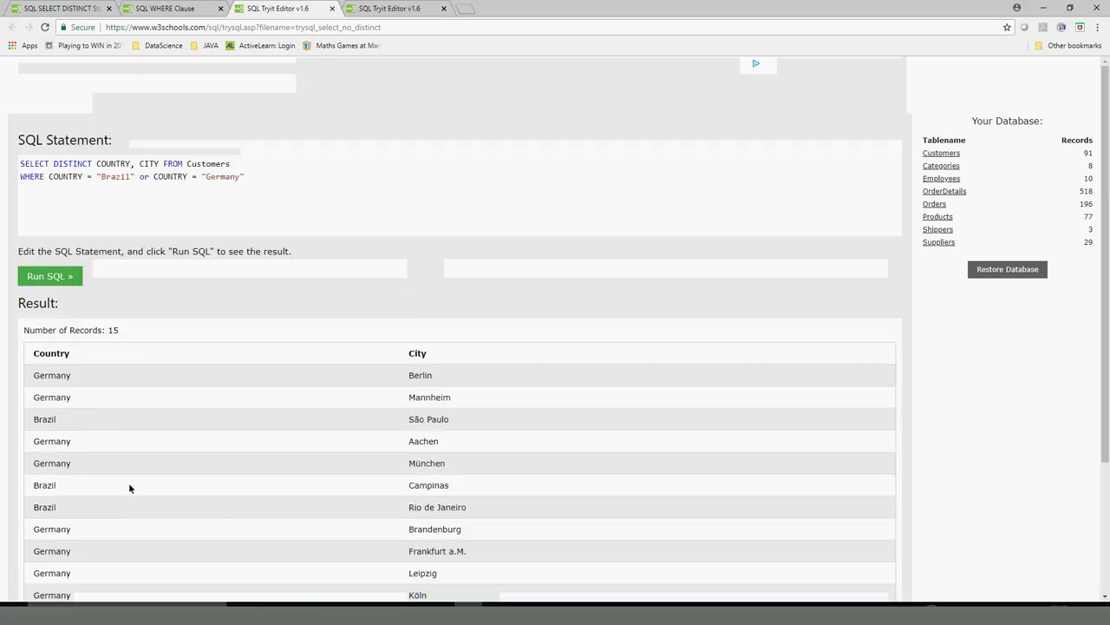
Step: Replace the or operator with and, run the query and examine the two country conditions
double_click(144, 177)
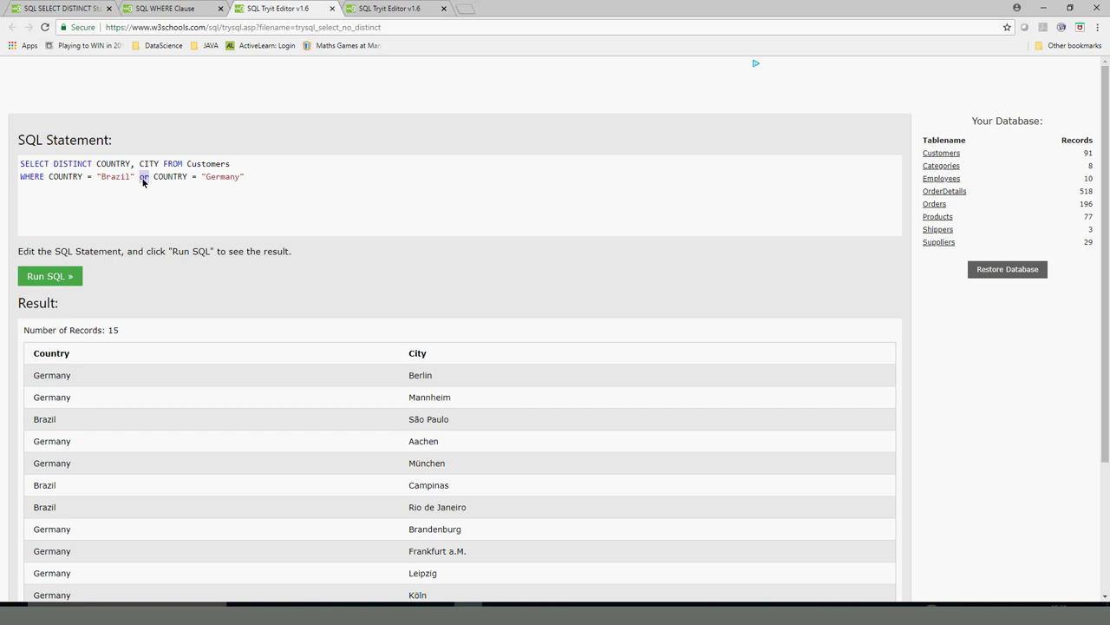
type("and")
left_click(49, 276)
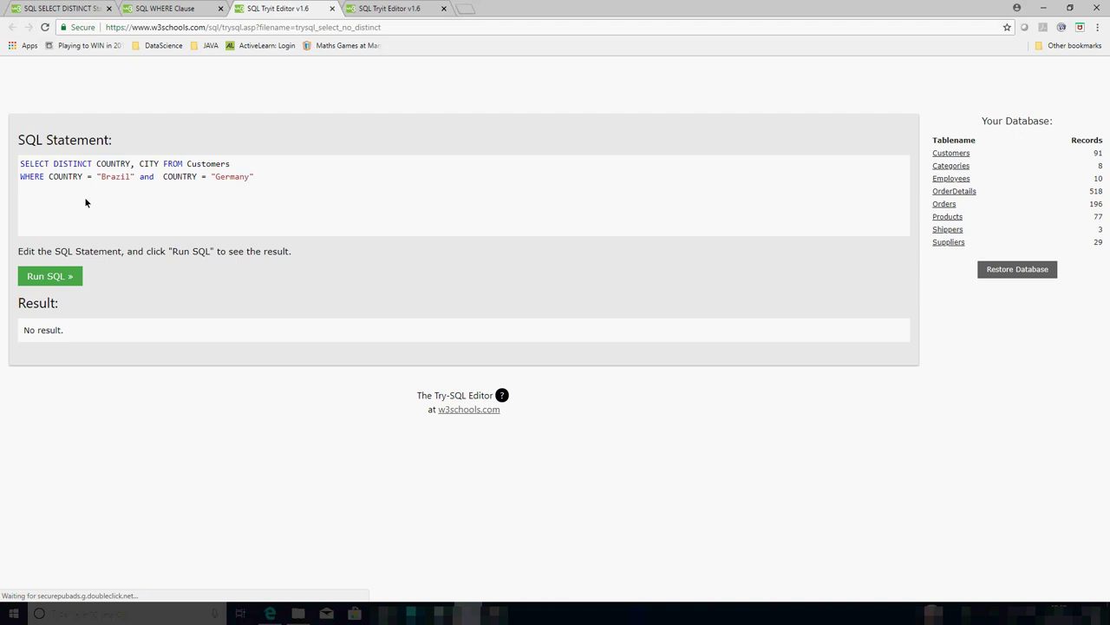
double_click(121, 177)
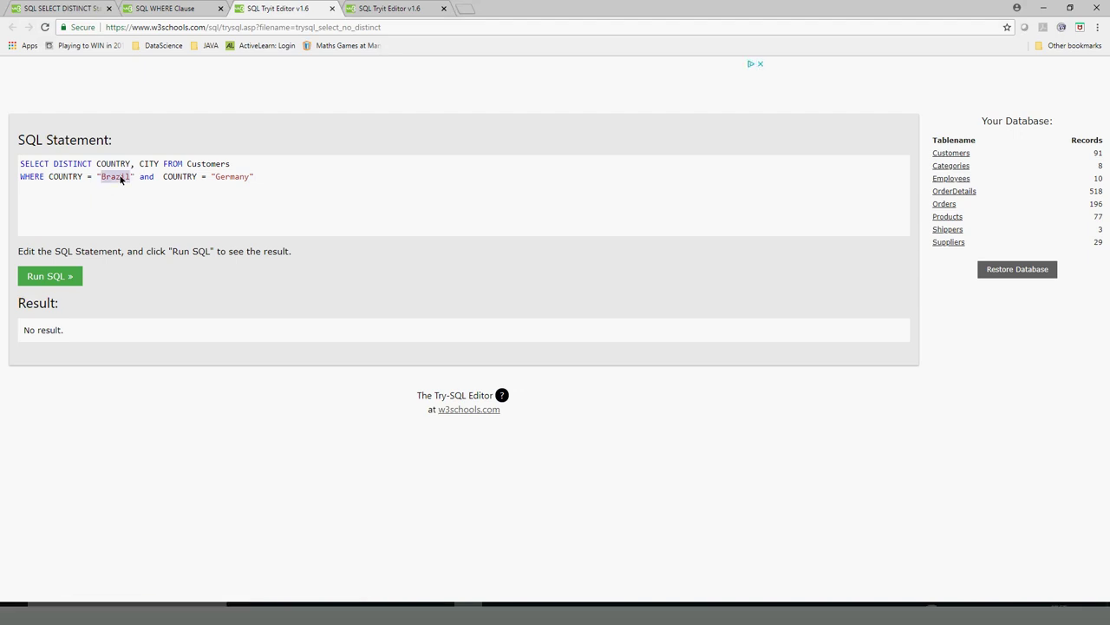
double_click(178, 177)
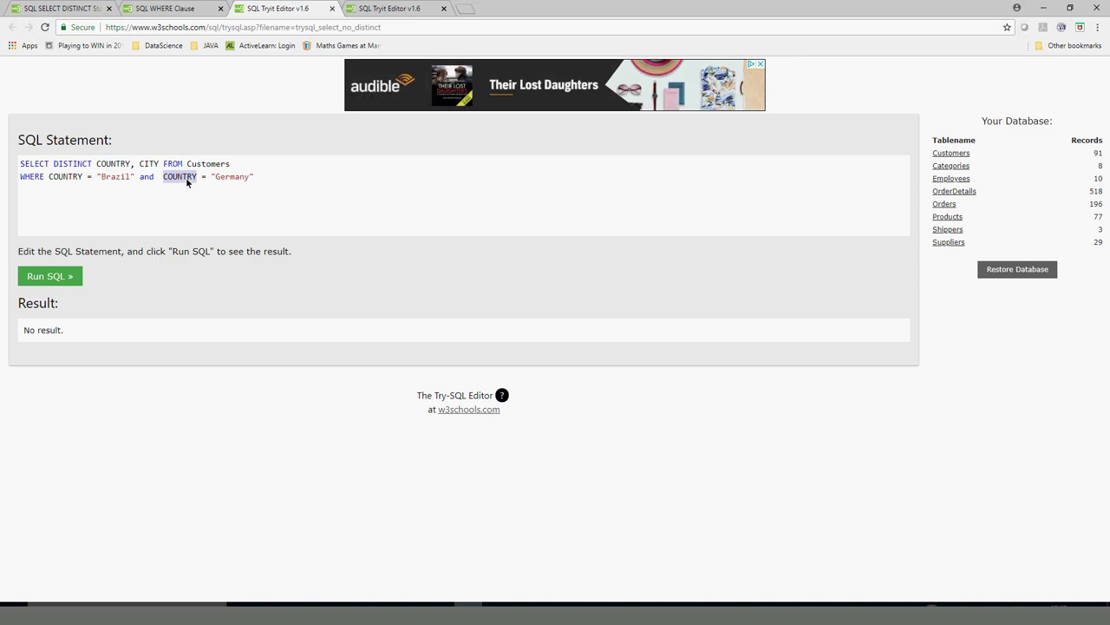
double_click(237, 178)
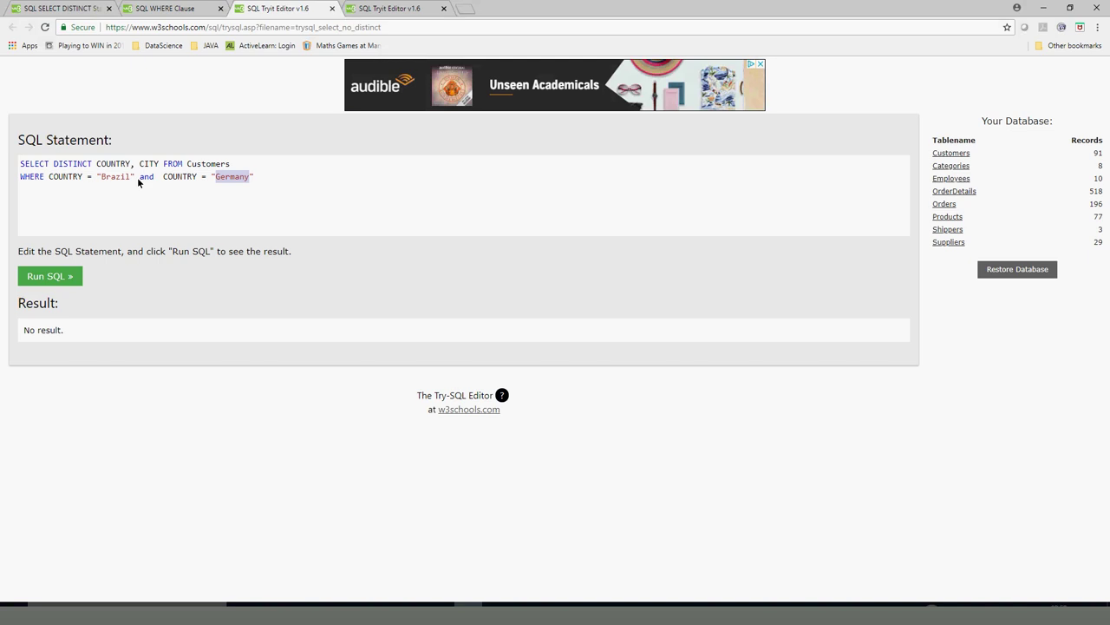
Step: Remove the and COUNTRY = "Germany" condition from the WHERE line and run the query
left_click_drag(139, 177, 250, 176)
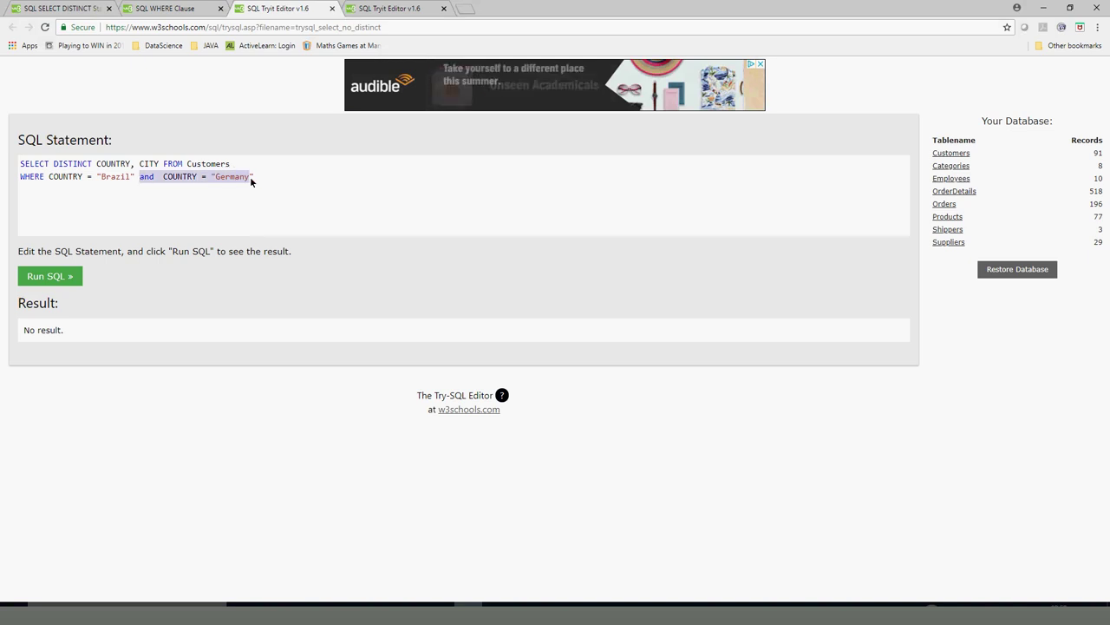
key("BackSpace")
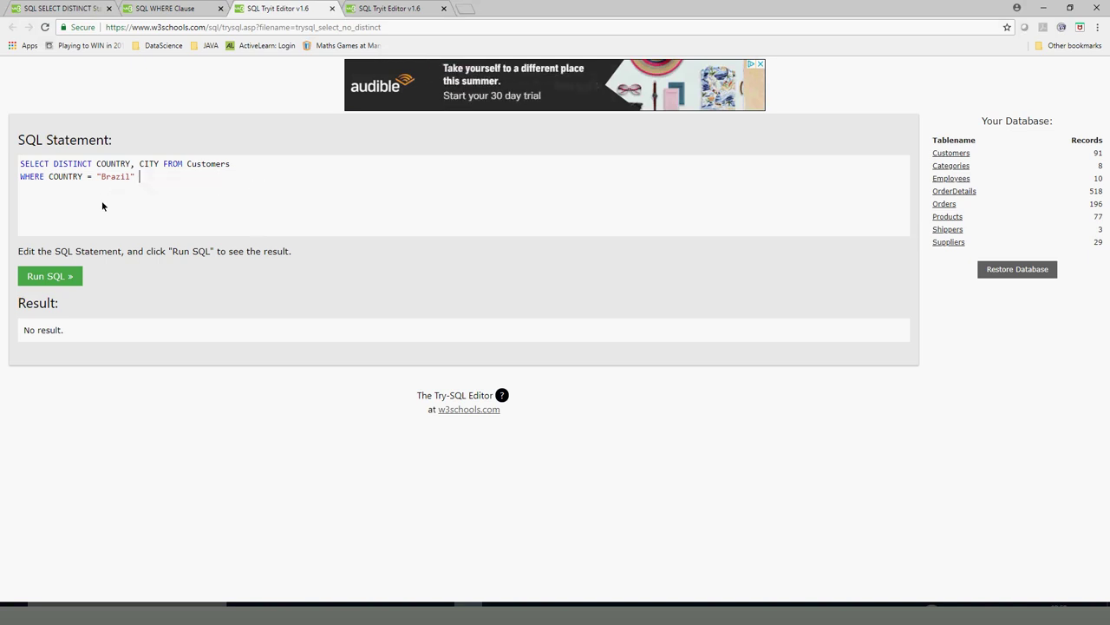
left_click(50, 276)
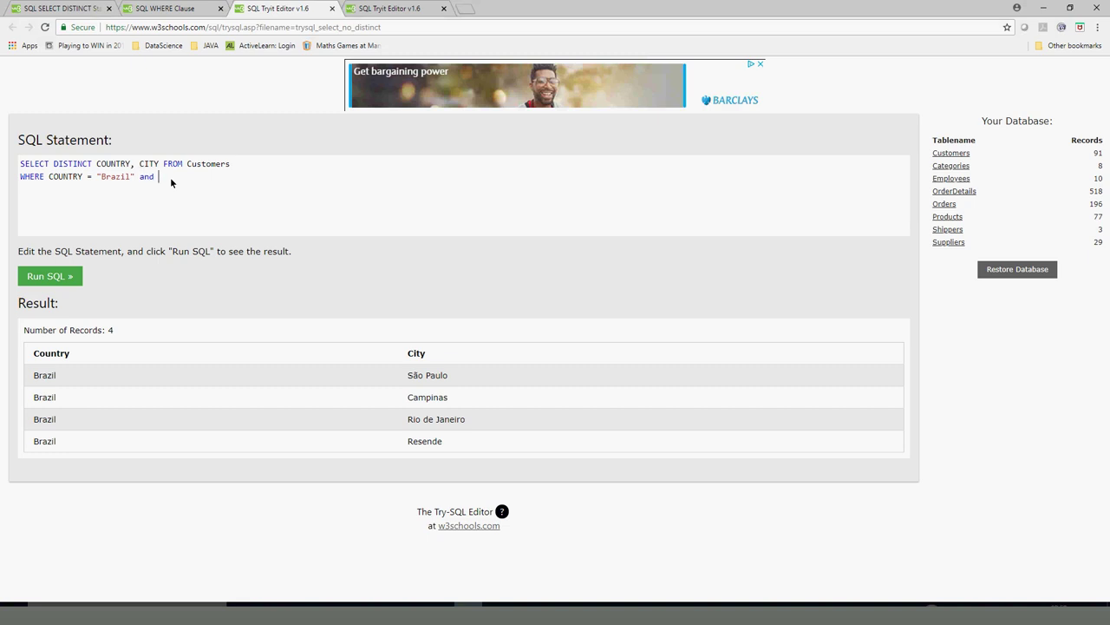
Step: Add the condition and City = "São Paulo", copying the city name from the results, and run the query
type("y =")
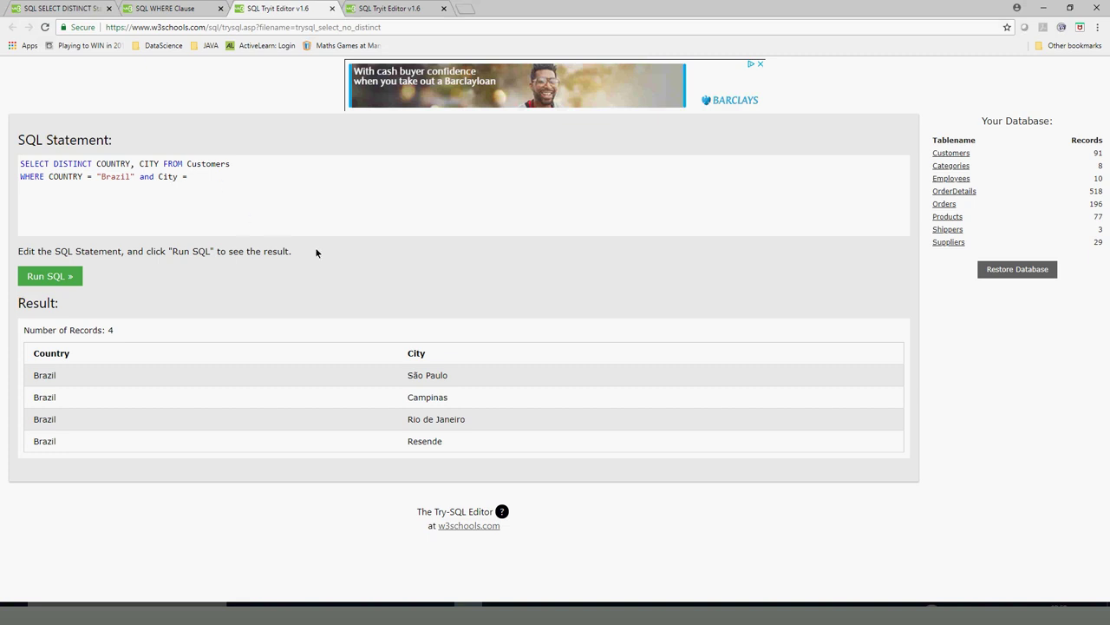
left_click_drag(449, 380, 407, 376)
key("ctrl+c")
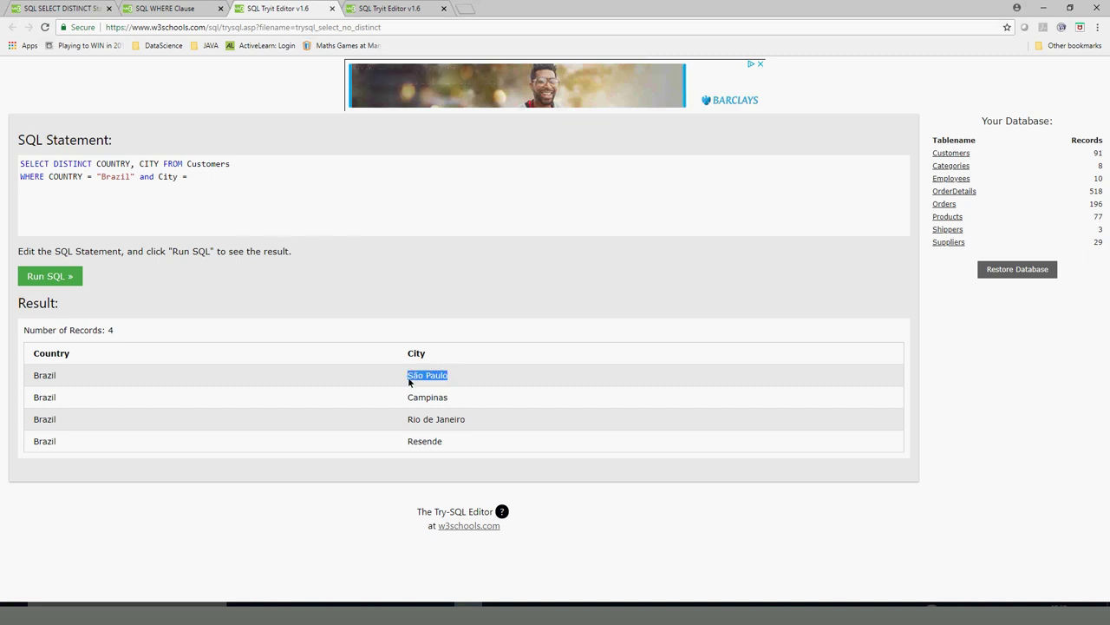
left_click(207, 181)
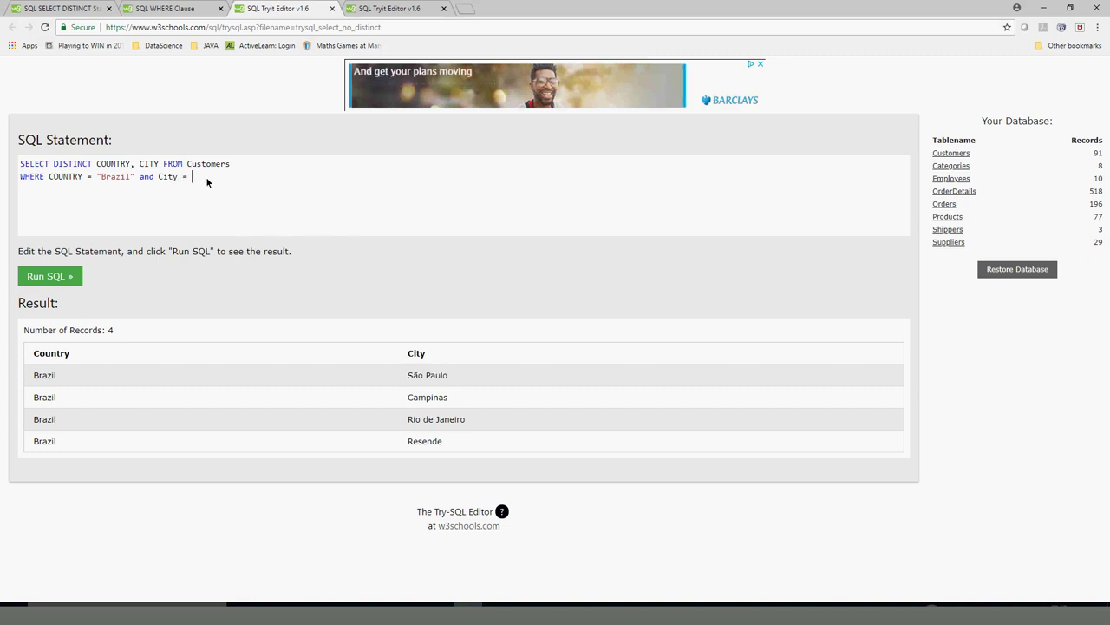
type("\"")
key("ctrl+v")
type("\"")
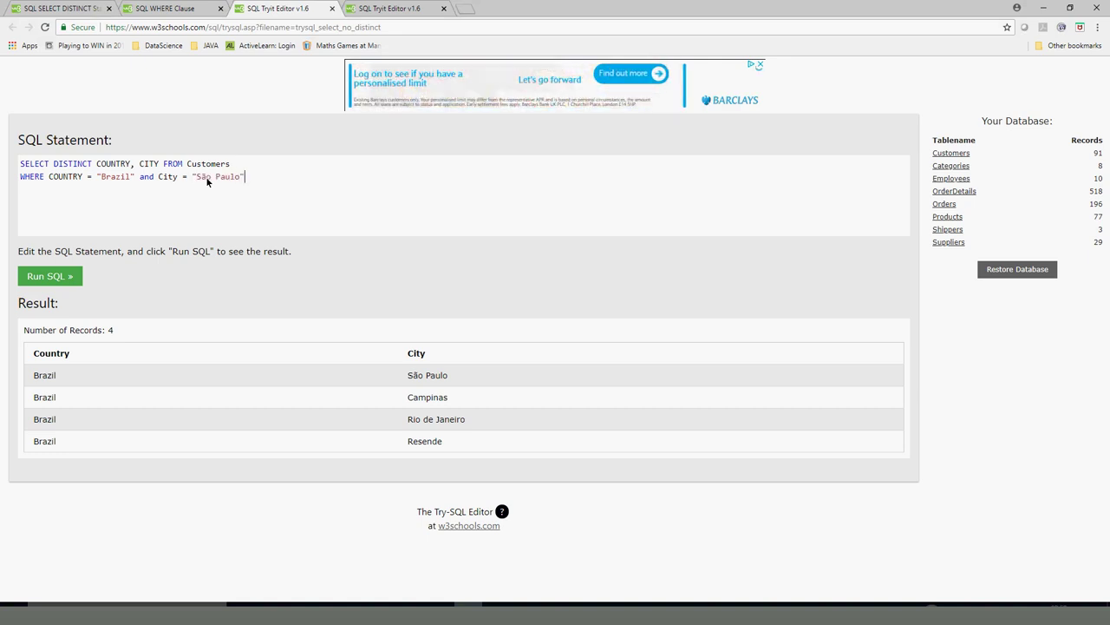
left_click(56, 279)
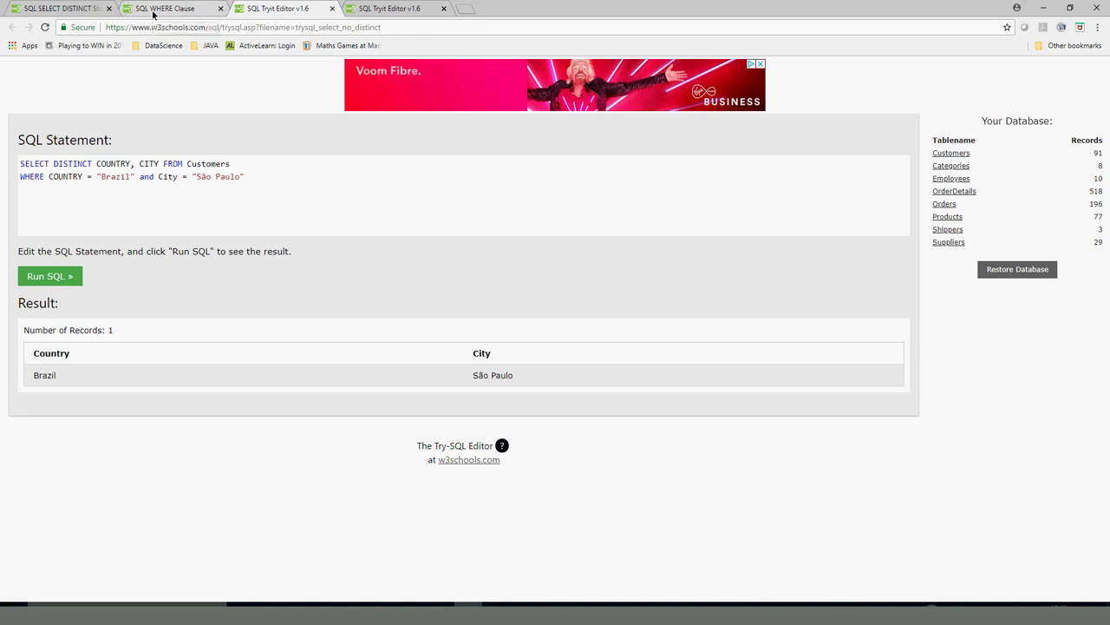
Step: Return to the WHERE lesson, glance at the following AND, OR and NOT lesson, and examine the table of WHERE operators
left_click(152, 14)
scroll(310, 389, "down", 1)
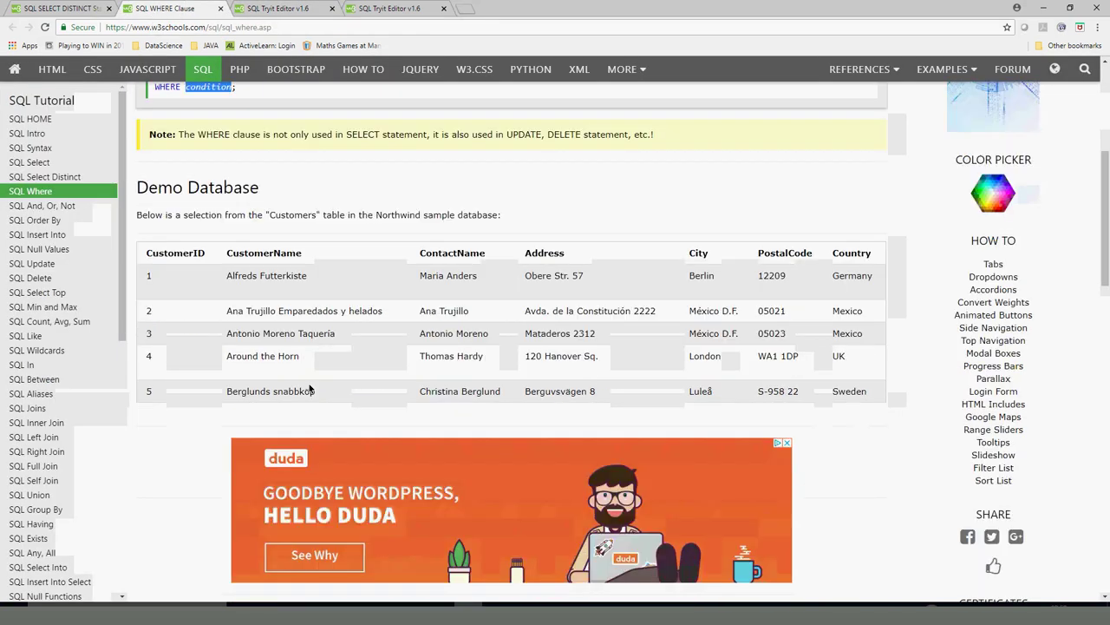
scroll(309, 389, "down", 12)
scroll(555, 454, "up", 5)
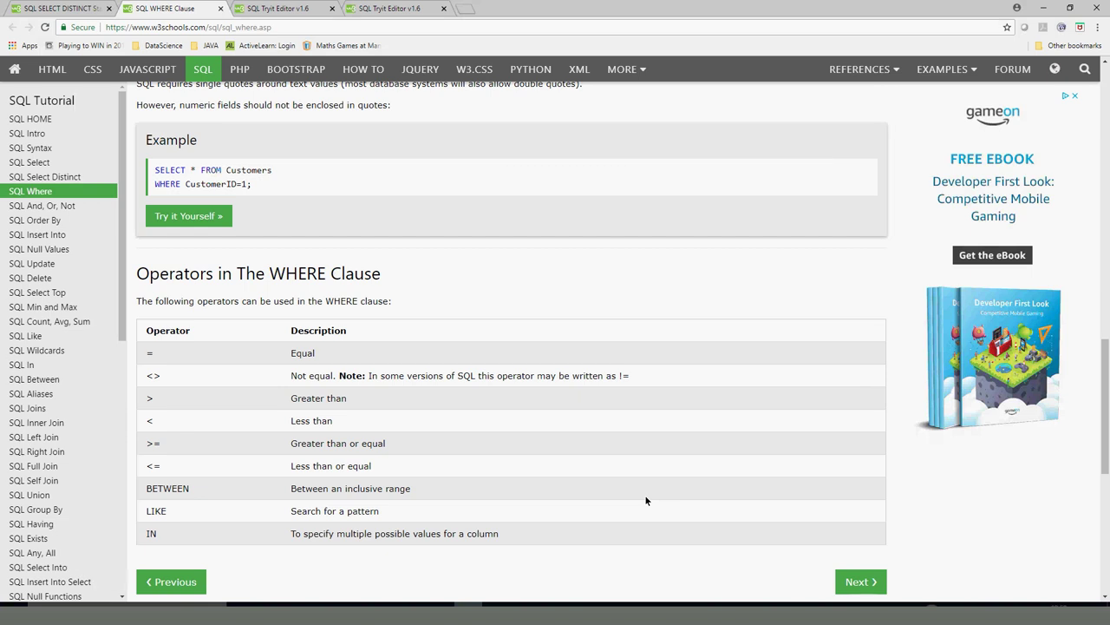
left_click(860, 582)
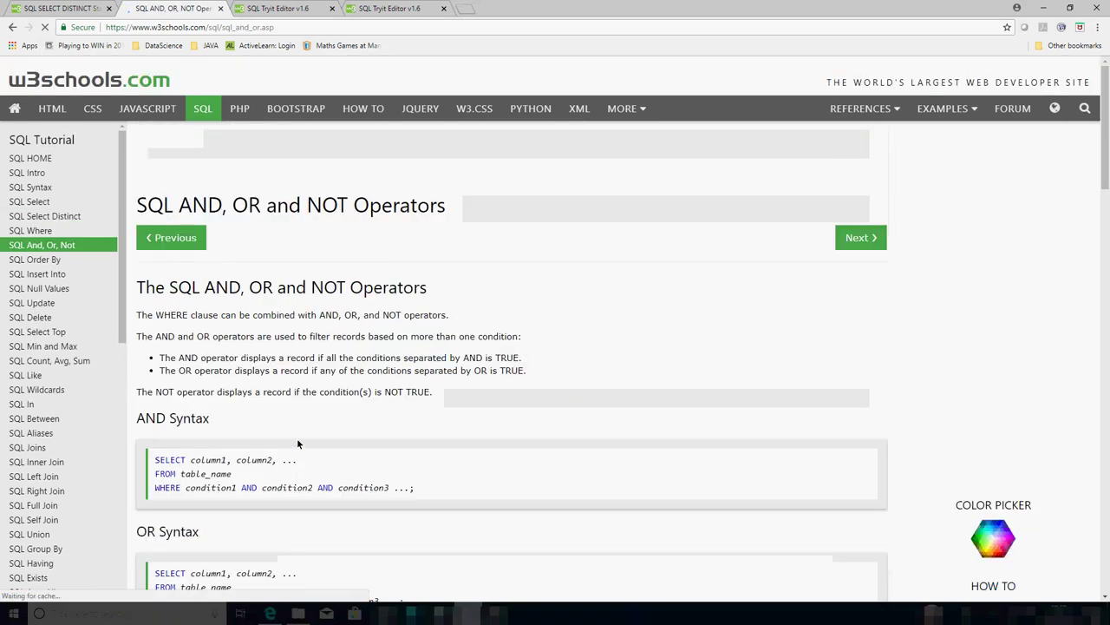
left_click(13, 27)
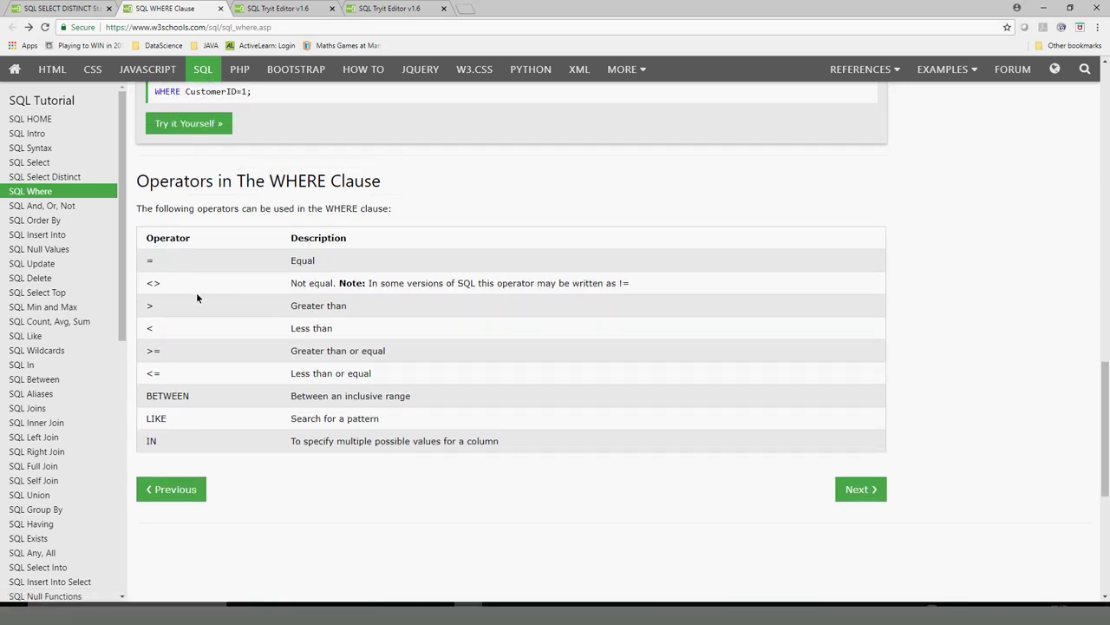
double_click(150, 263)
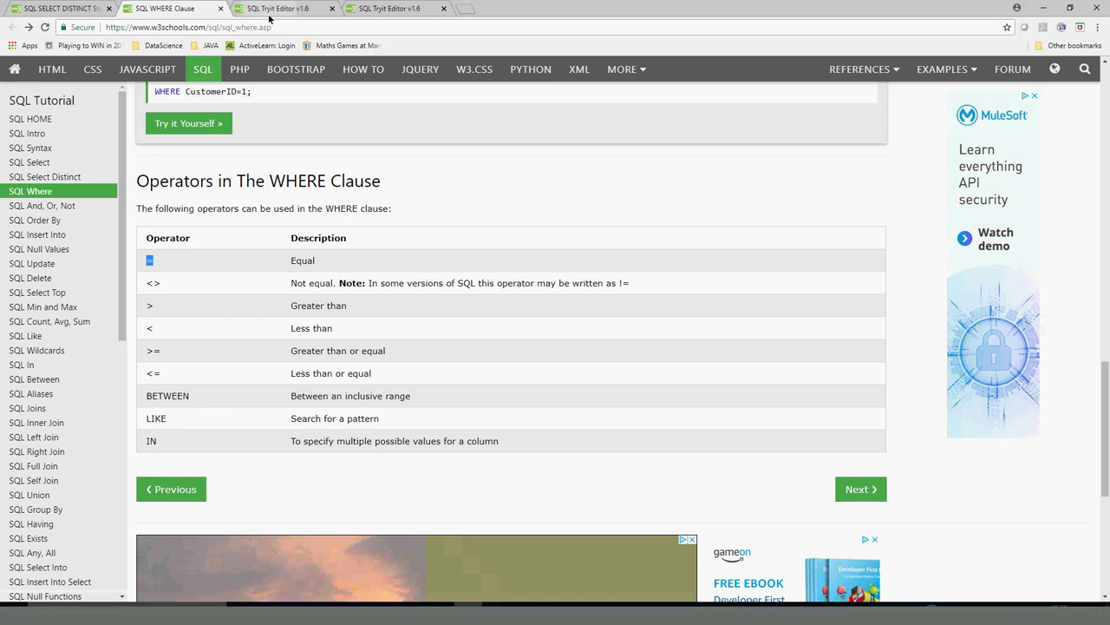
Step: Return to the Customers query in the SQL editor, replace its column list with *, and run the query
left_click(392, 10)
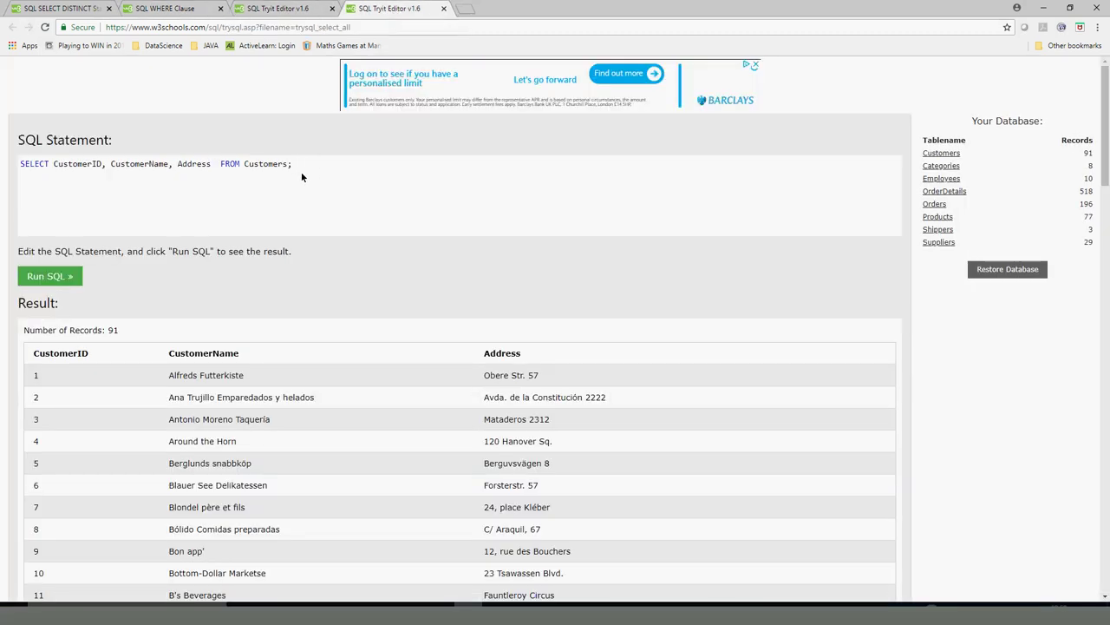
left_click_drag(210, 168, 62, 170)
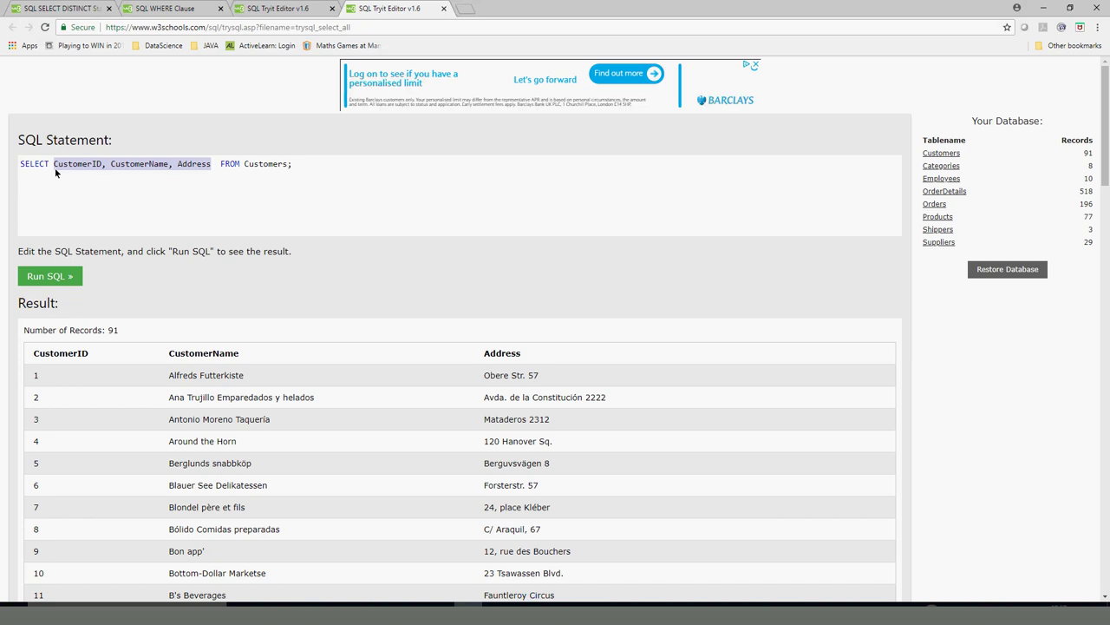
type("*")
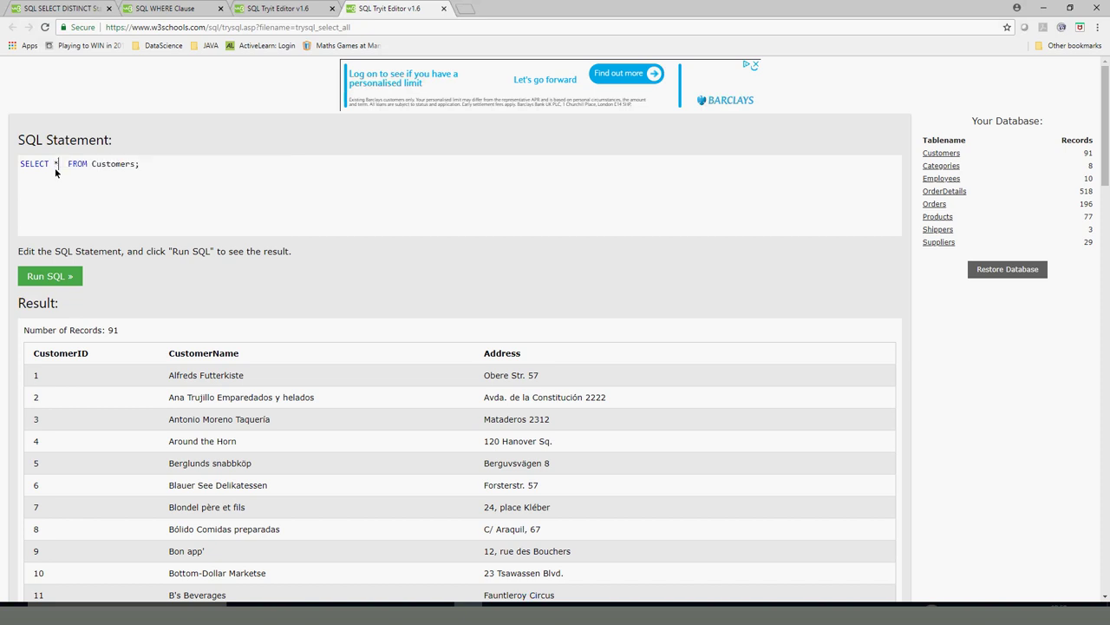
left_click(39, 277)
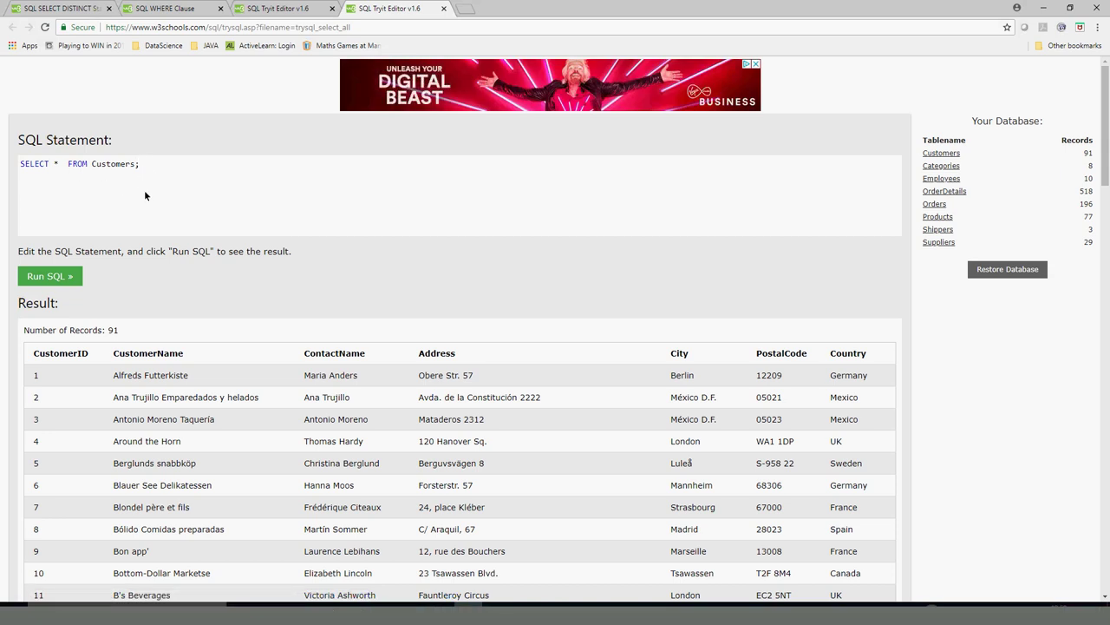
Step: Add the line where CUSTOMERID > 10 to the Customers query in place of the semicolon and run the query
key("BackSpace")
key("Return")
type("where ")
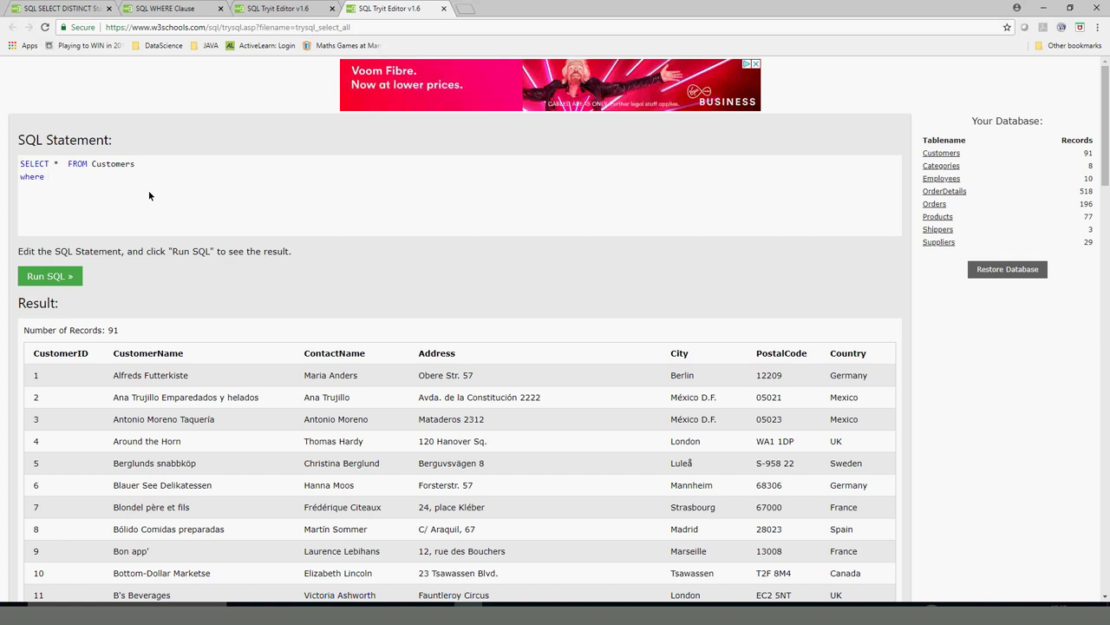
type("C")
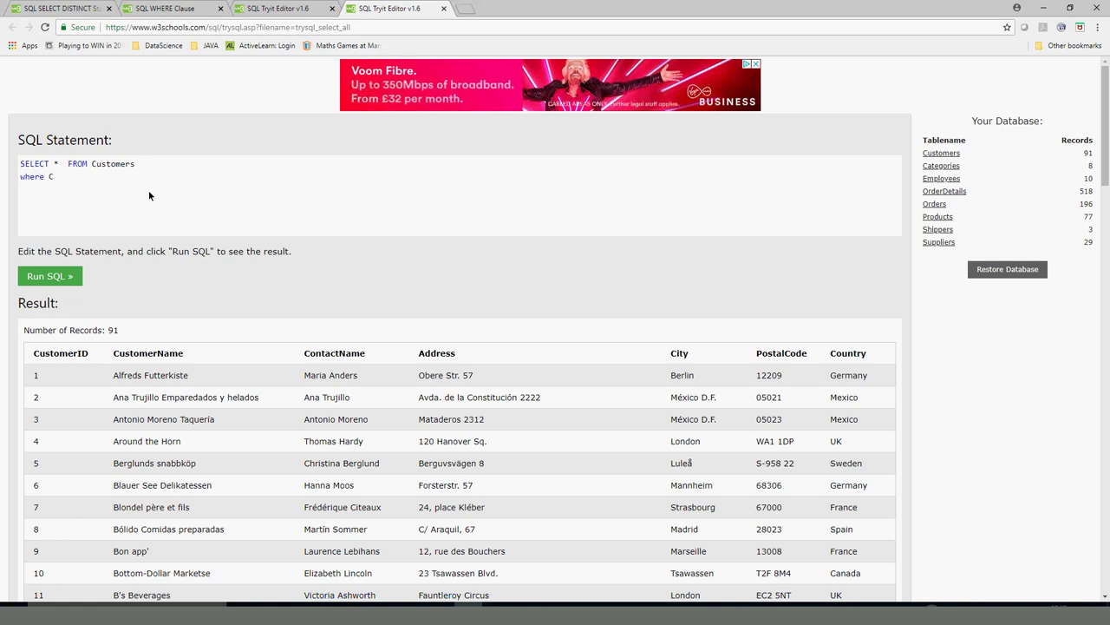
type("U")
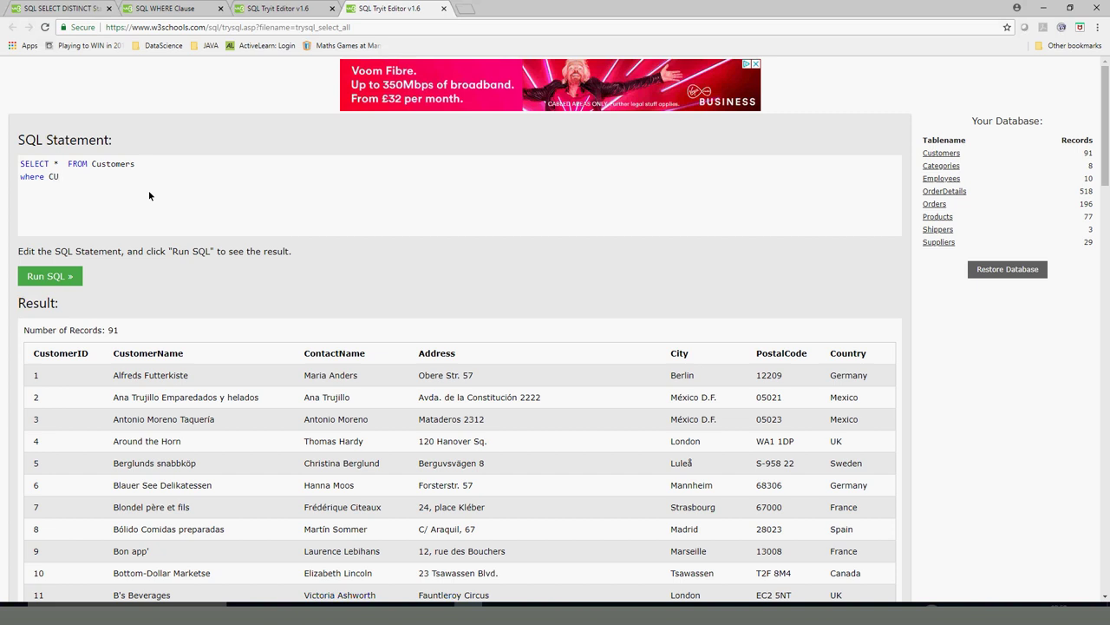
type("STOMER")
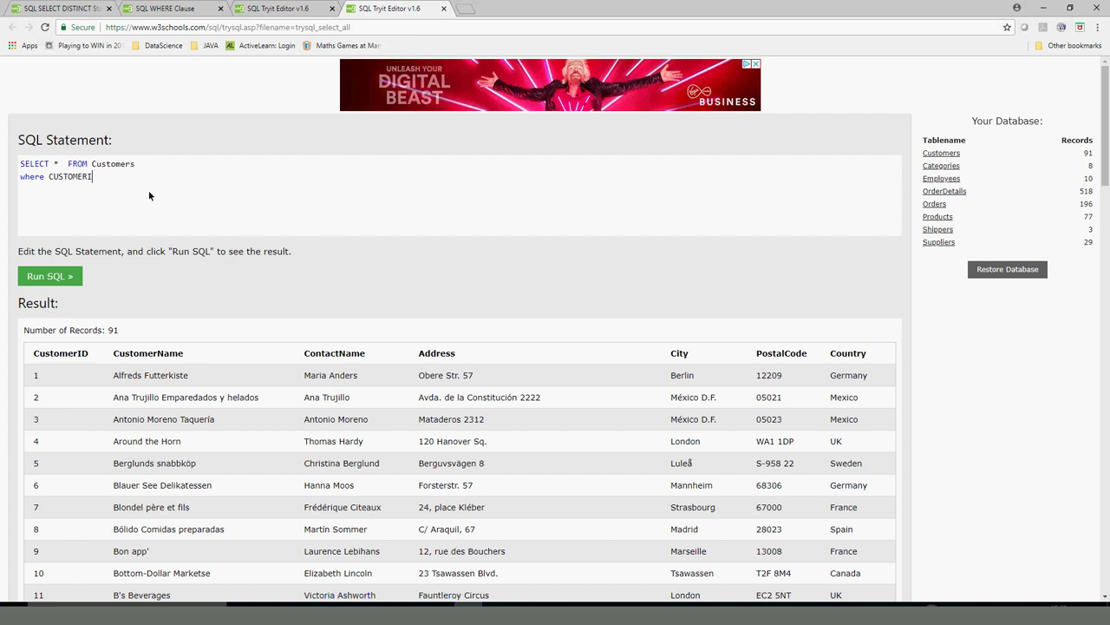
type("ID >")
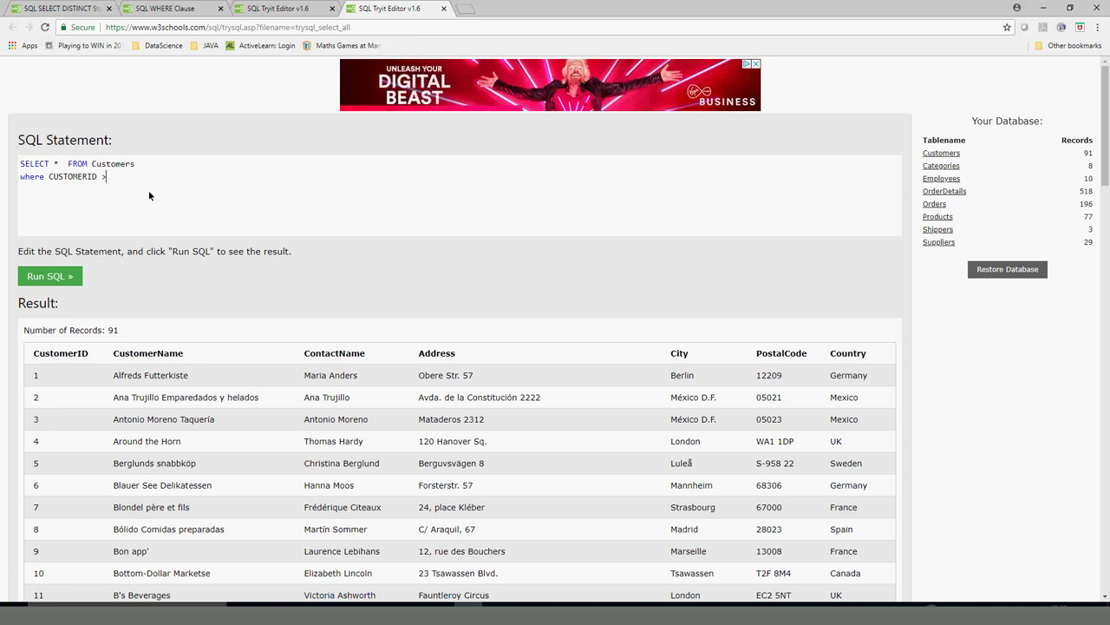
key("BackSpace")
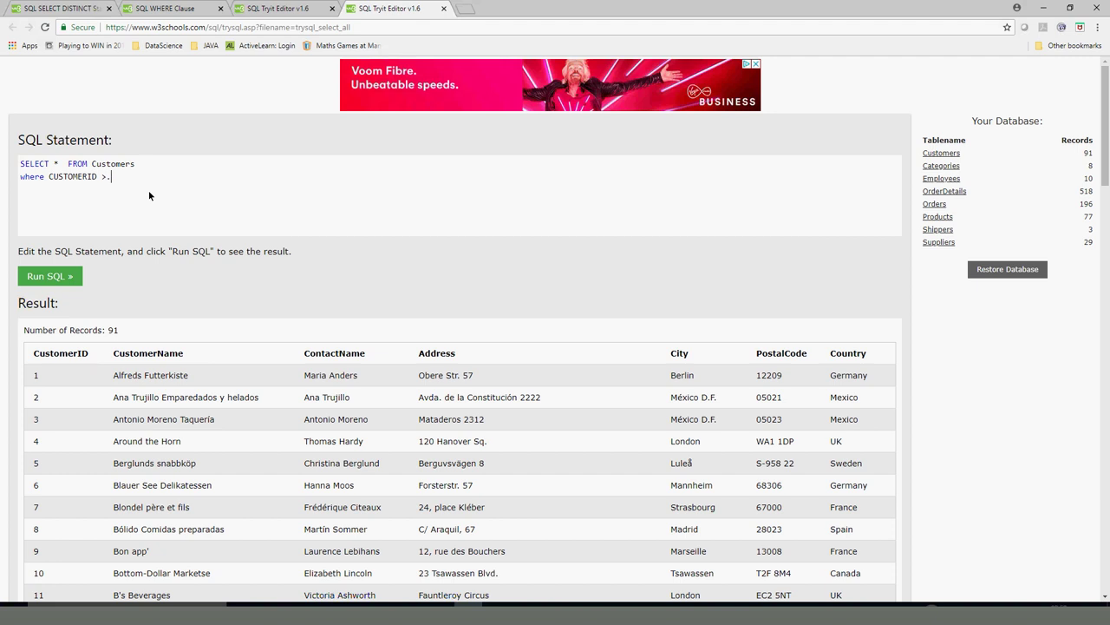
type("10")
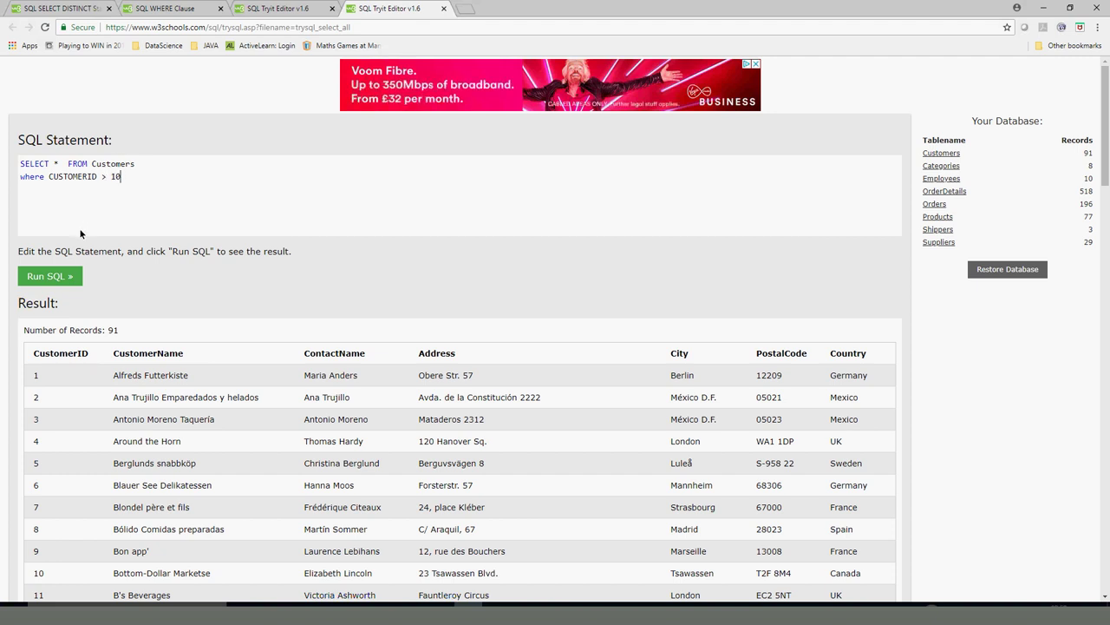
left_click(71, 286)
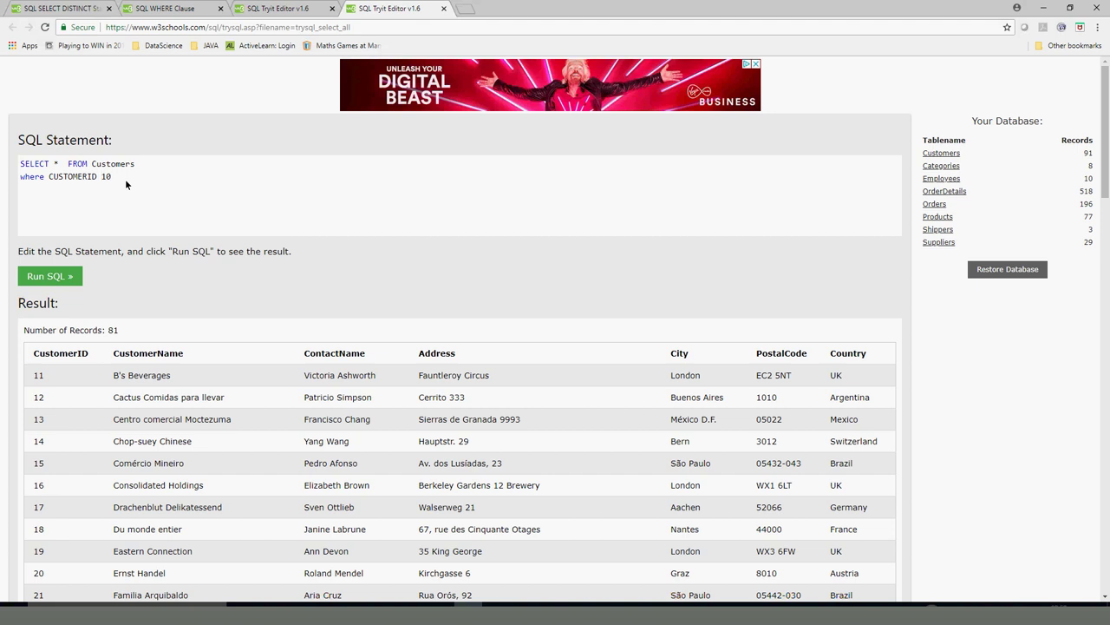
Step: Change the WHERE condition to CUSTOMERID < 5, run the query and examine the less-than operator
type("< 5")
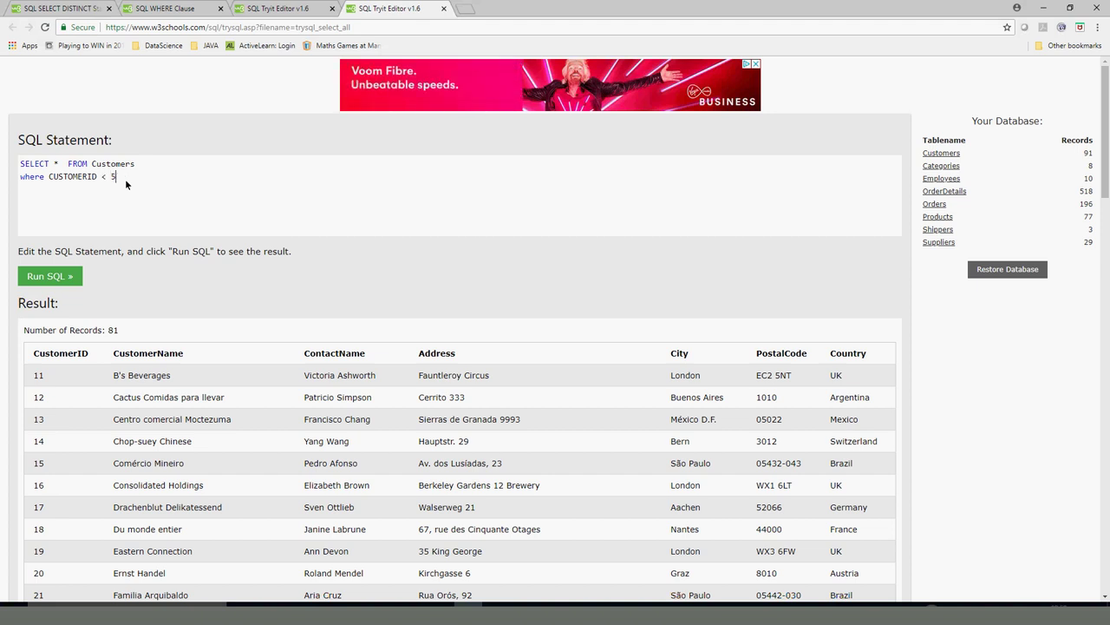
left_click(32, 277)
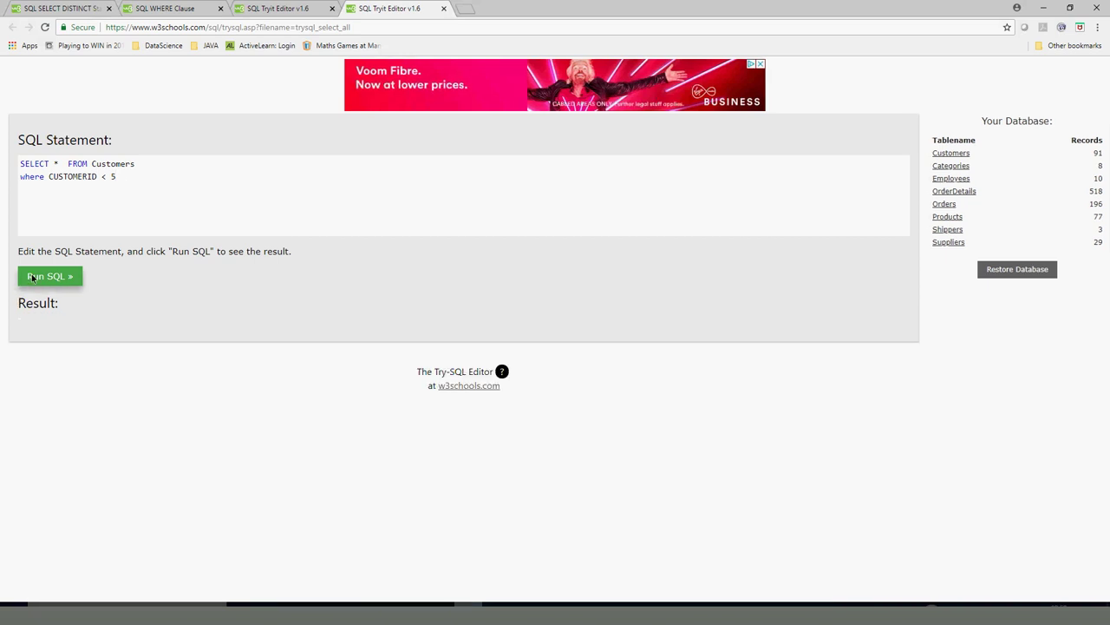
left_click(107, 177)
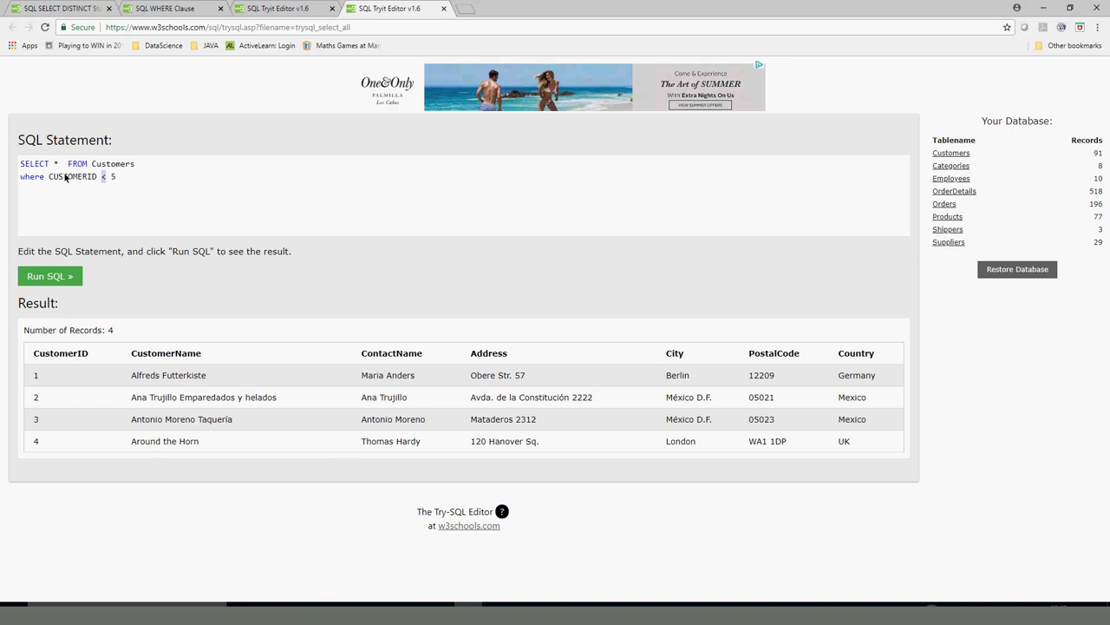
Step: Delete the whole WHERE line so only SELECT * FROM Customers is left, and run the query
left_click_drag(146, 180, 64, 181)
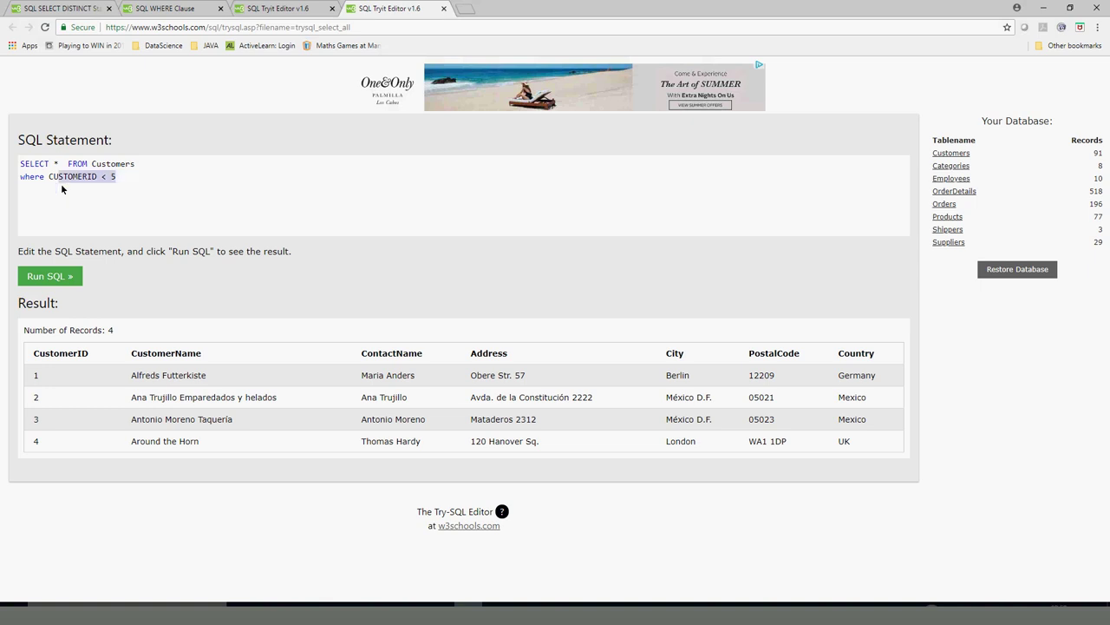
key("BackSpace")
key("BackSpace")
key("BackSpace")
key("BackSpace")
key("BackSpace")
key("BackSpace")
key("BackSpace")
key("BackSpace")
key("BackSpace")
key("BackSpace")
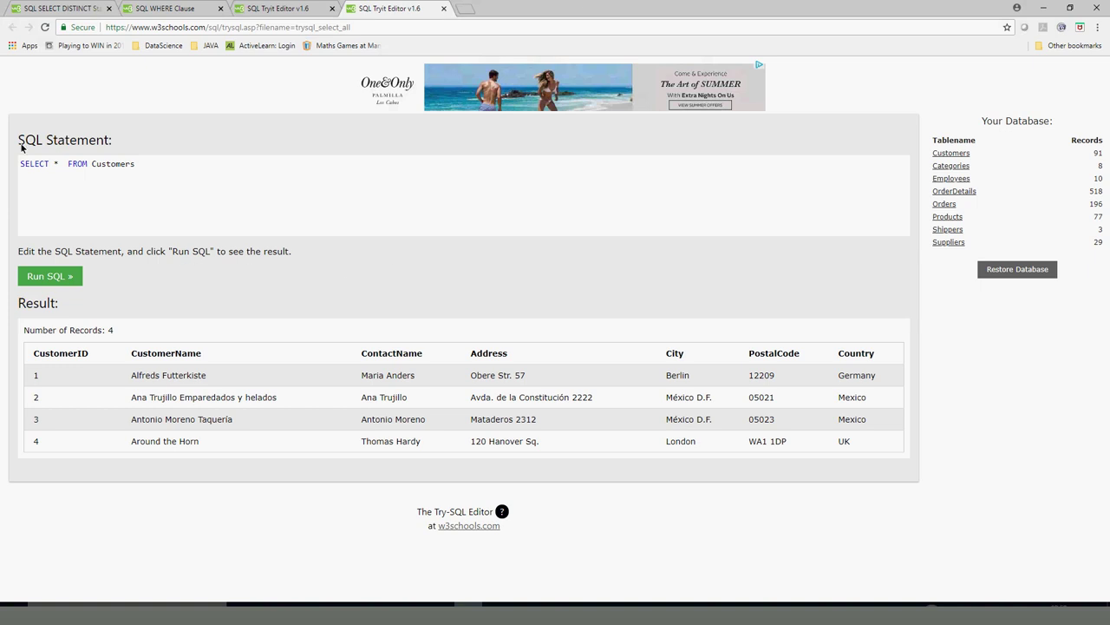
left_click(46, 275)
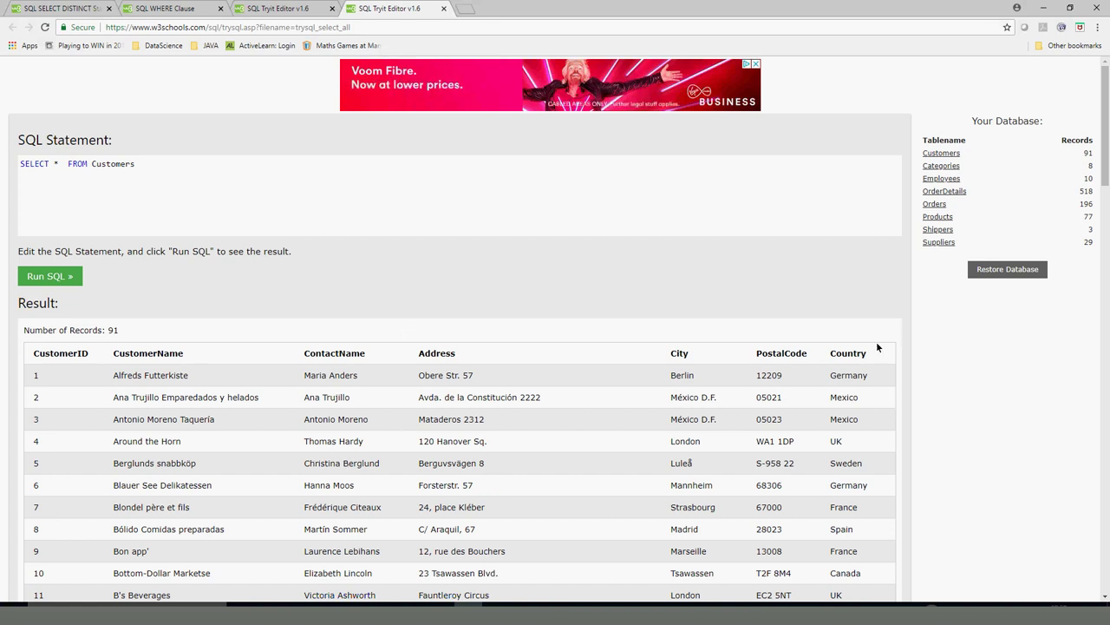
Step: Look through the ContactName column of the results and mark the letters Pau in the Rattlesnake Canyon Grocery contact
scroll(360, 529, "down", 5)
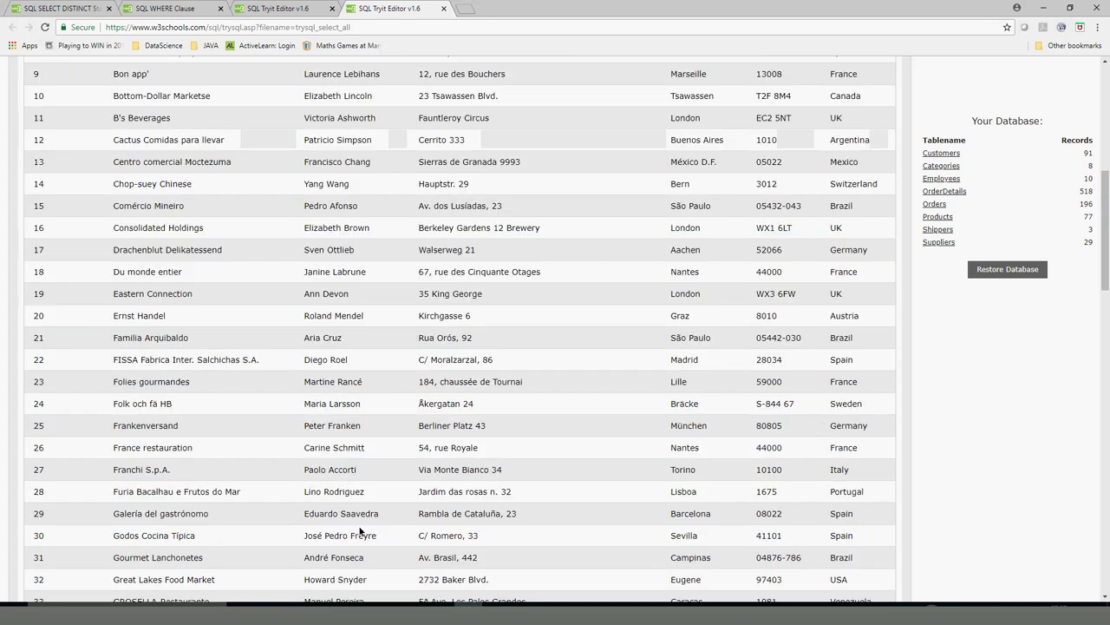
scroll(360, 531, "down", 15)
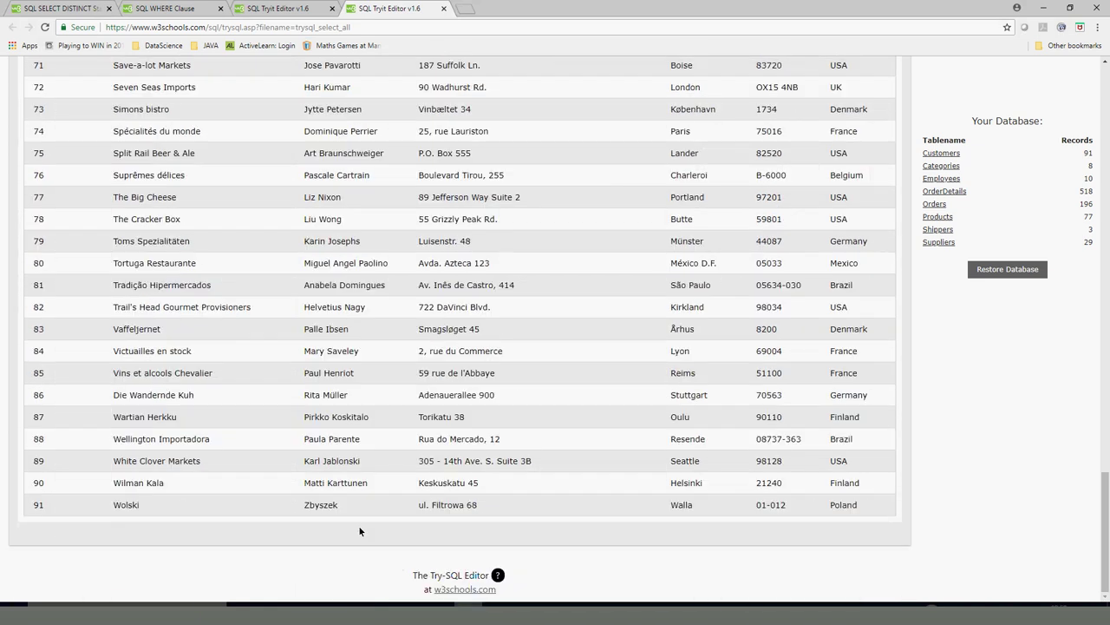
scroll(360, 529, "up", 5)
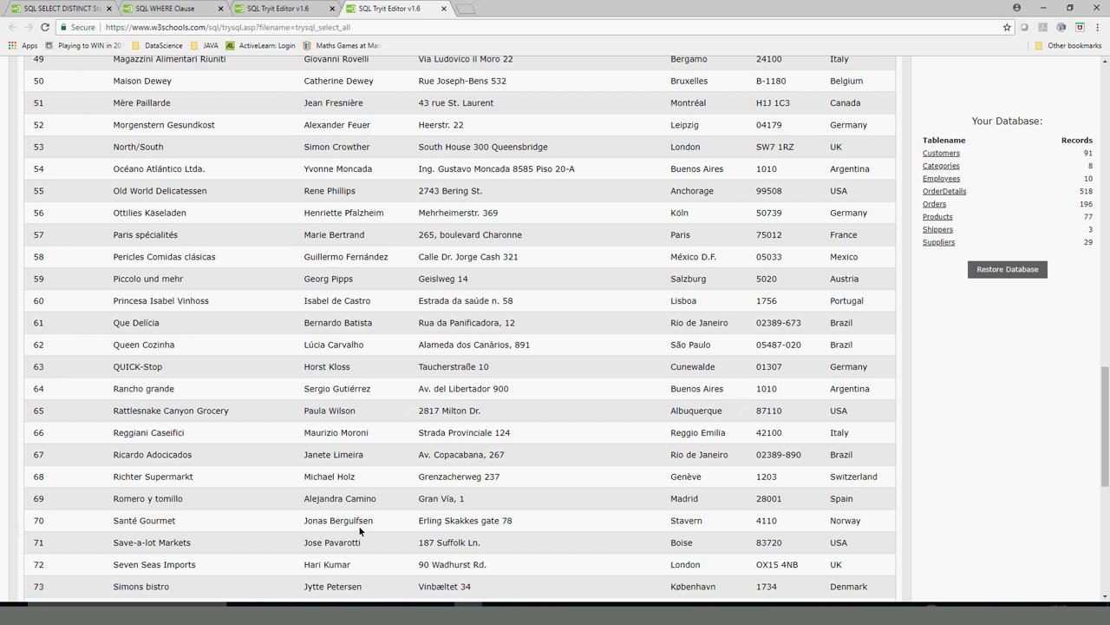
double_click(314, 411)
left_click(305, 412)
left_click_drag(304, 413, 318, 411)
scroll(326, 436, "up", 16)
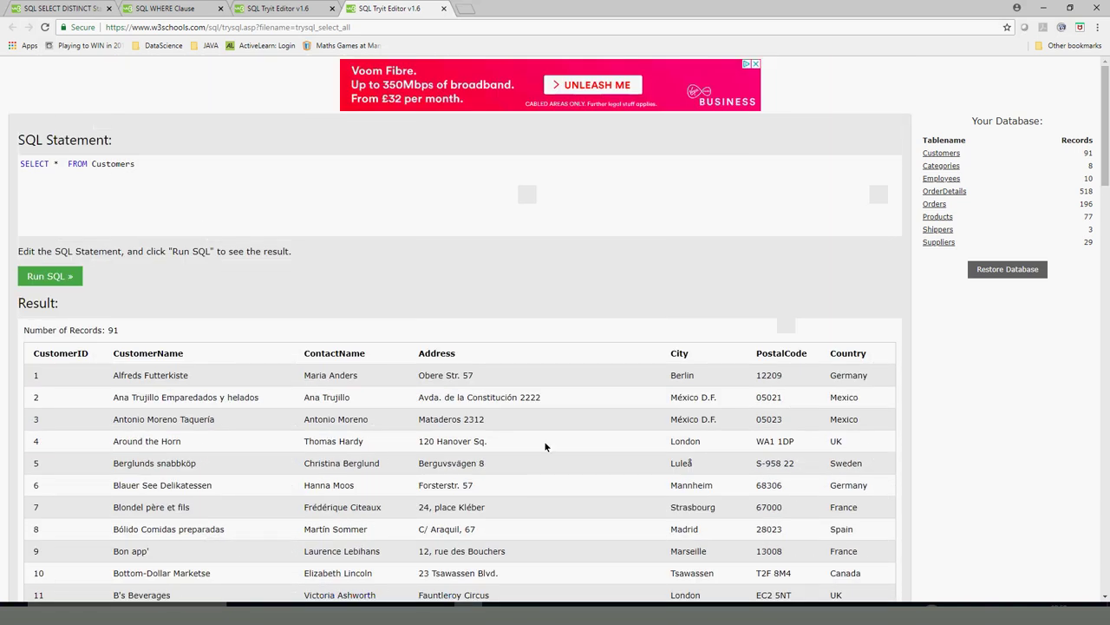
Step: Add the line where ContactName like '%Pau%' below the SELECT statement, copying the column name from the results
left_click(171, 182)
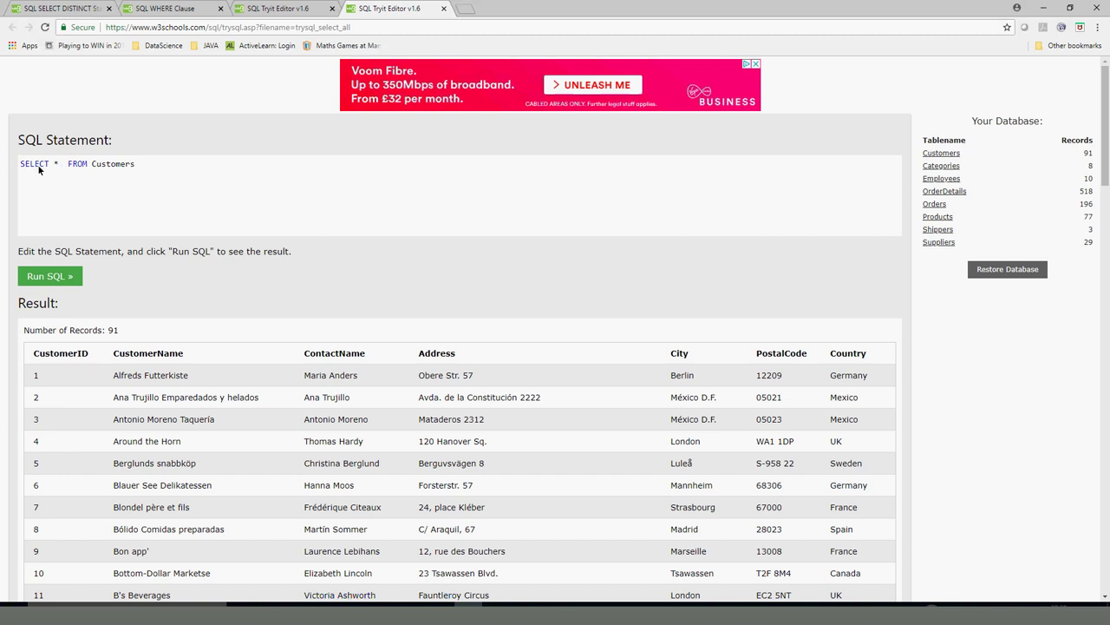
key("Up")
type("where")
double_click(334, 356)
key("ctrl+c")
left_click(66, 176)
key("ctrl+v")
type("like '%Pau")
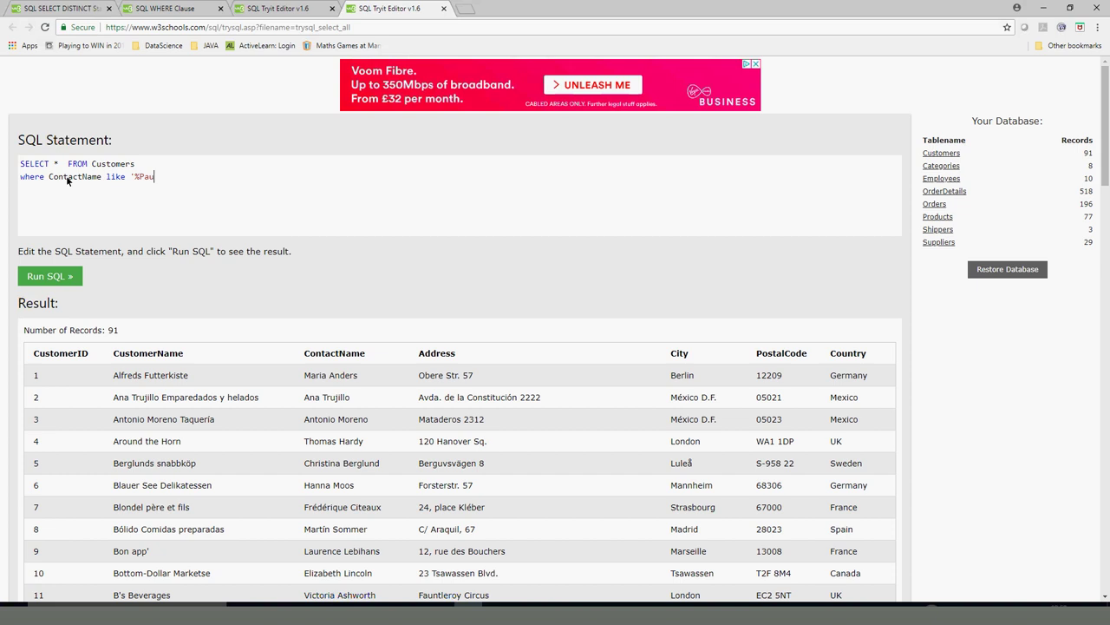
type("%'")
Step: Examine the letters between the % wildcards in the LIKE pattern and run the query
left_click(136, 179)
left_click_drag(136, 178, 154, 178)
left_click_drag(136, 177, 151, 178)
left_click(47, 279)
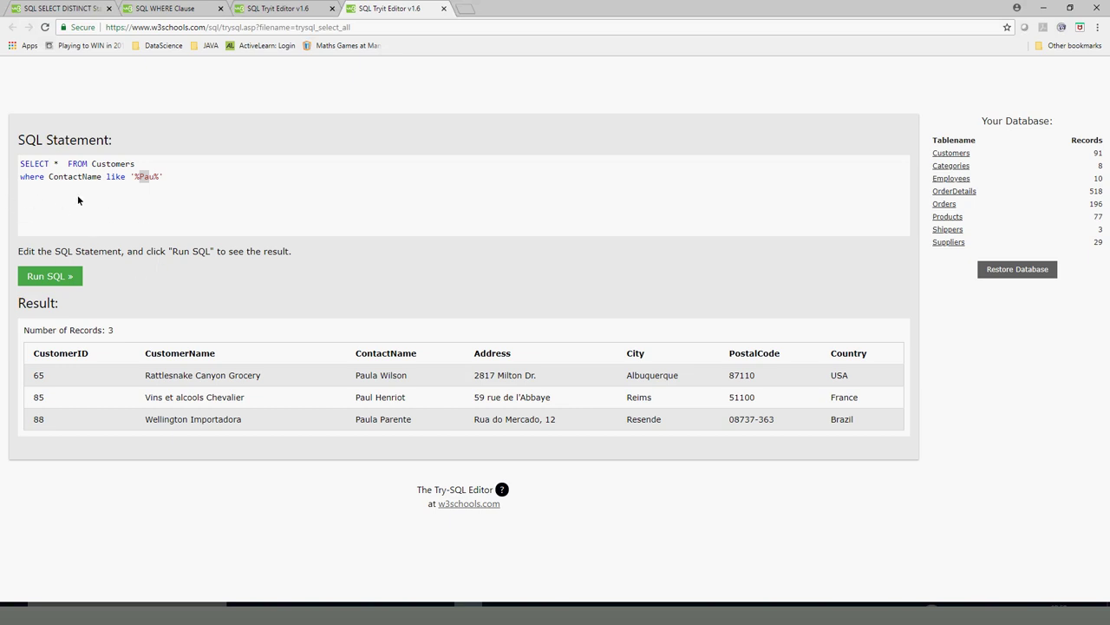
Step: Remove the ContactName LIKE condition from the statement and run the query on all customers
left_click(175, 176)
left_click_drag(133, 179, 10, 180)
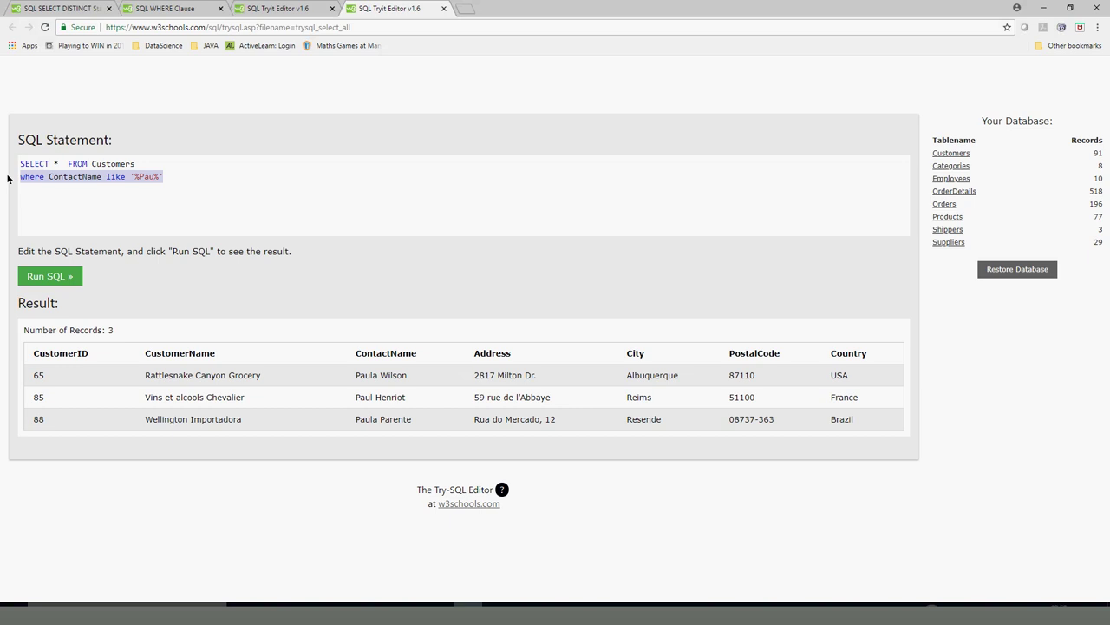
key("BackSpace")
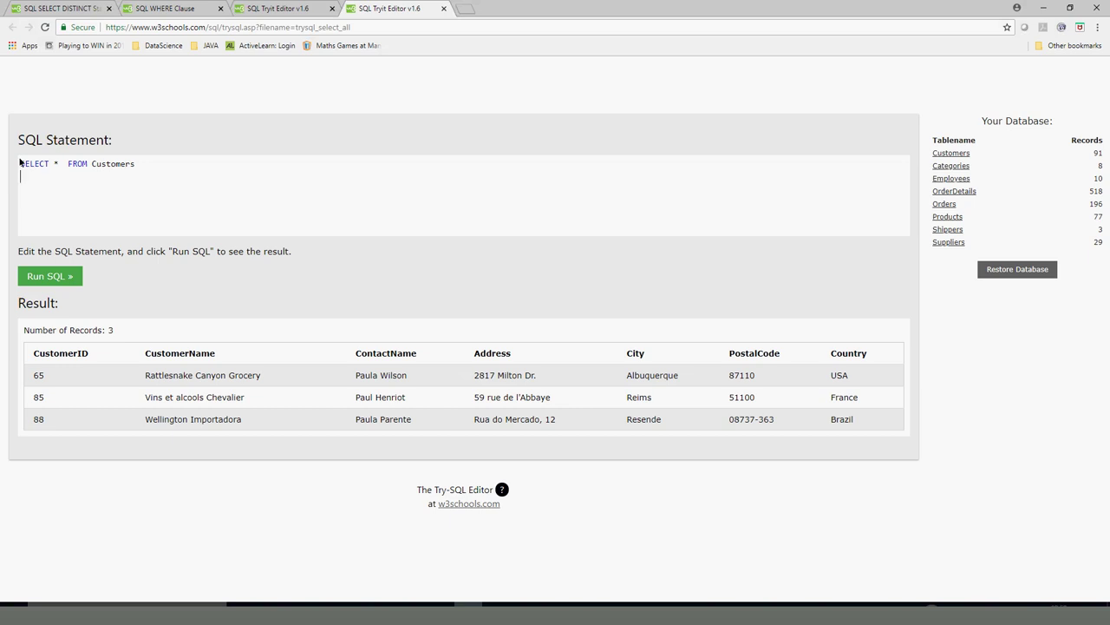
left_click(35, 278)
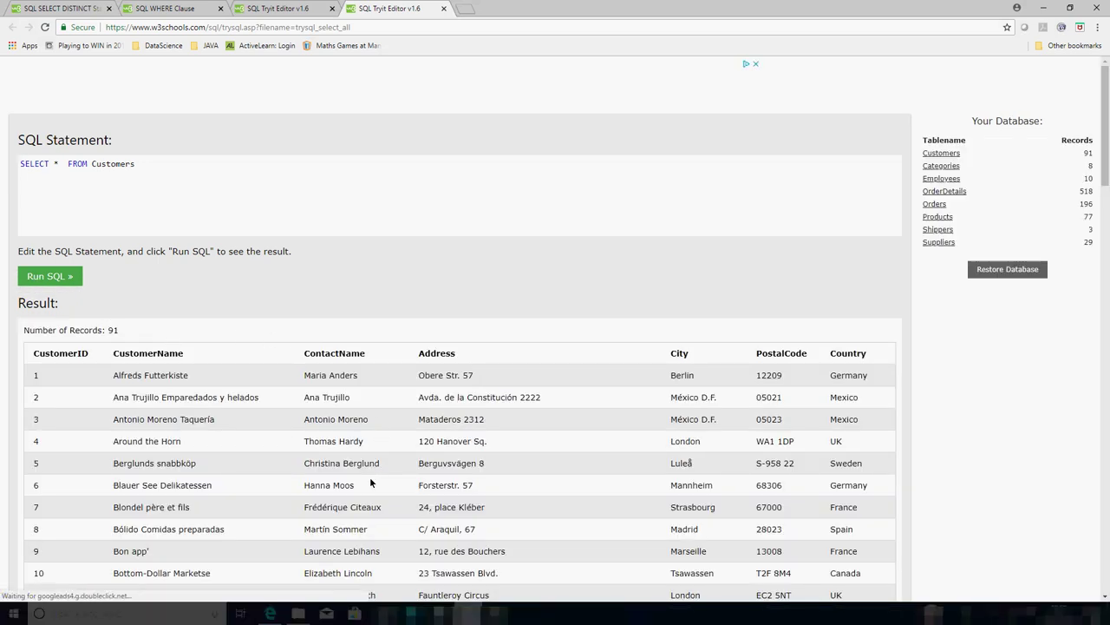
Step: Look through the ContactName column of all customer records for letters shared by several names
scroll(369, 480, "down", 5)
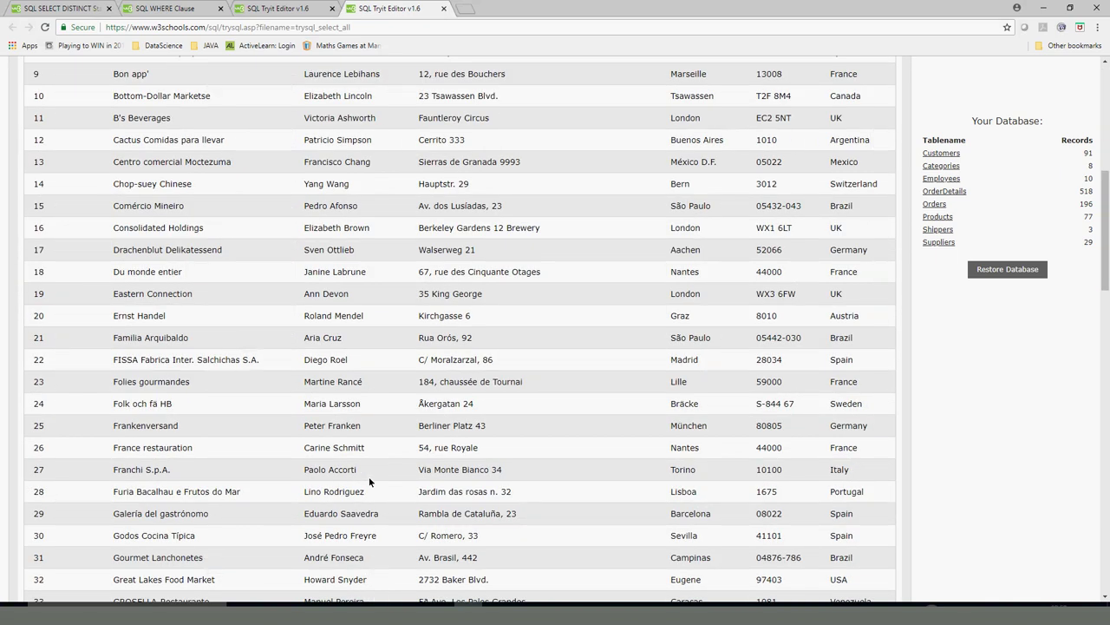
scroll(369, 481, "down", 6)
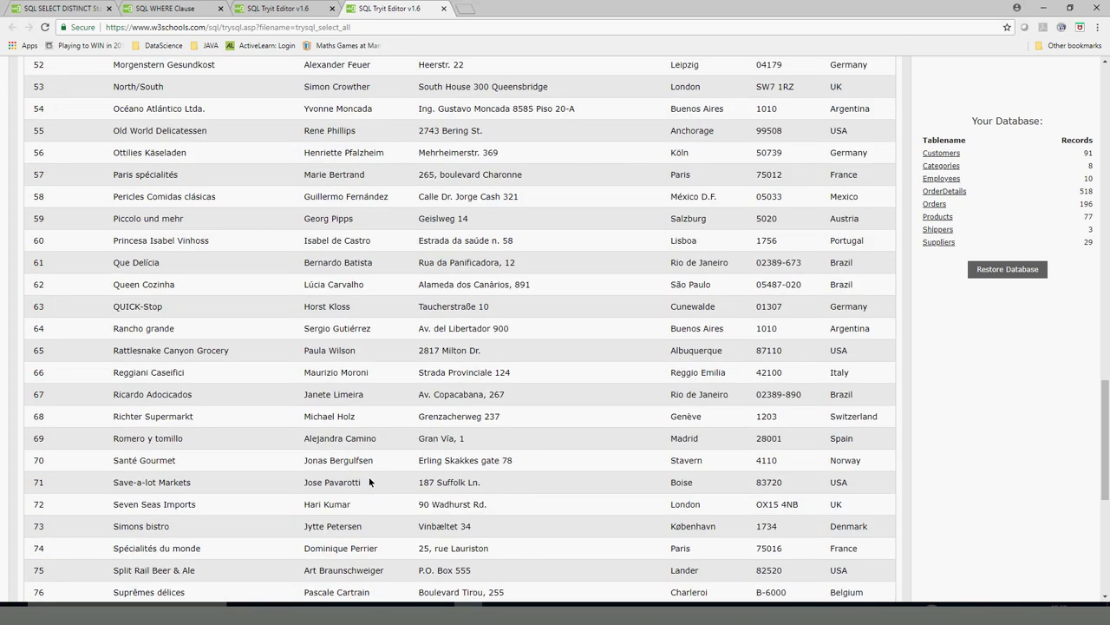
scroll(368, 481, "down", 5)
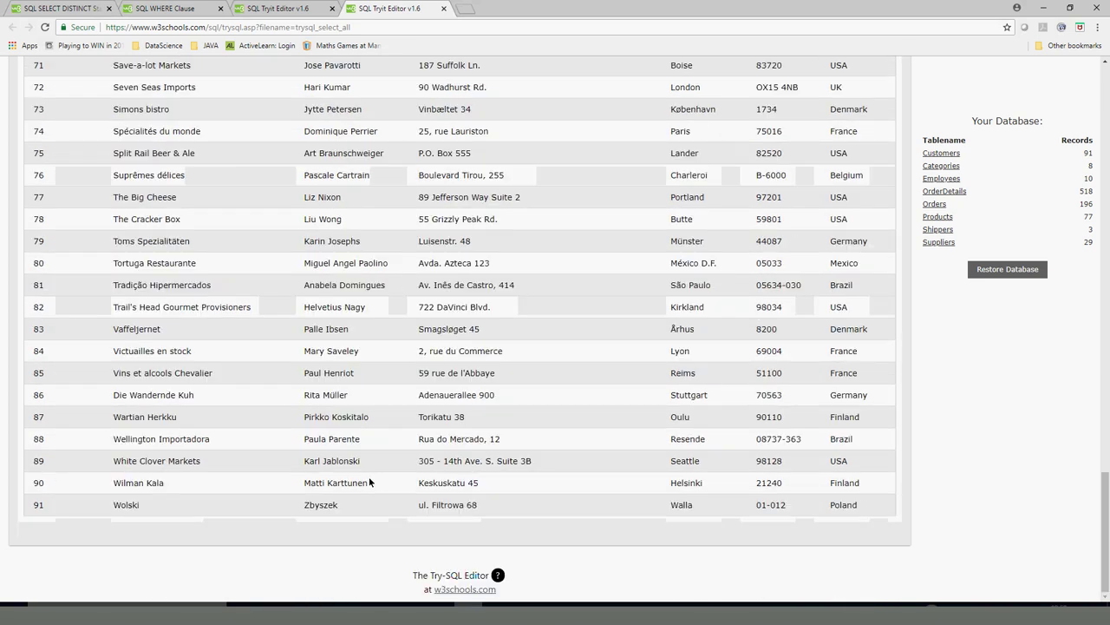
scroll(369, 479, "up", 10)
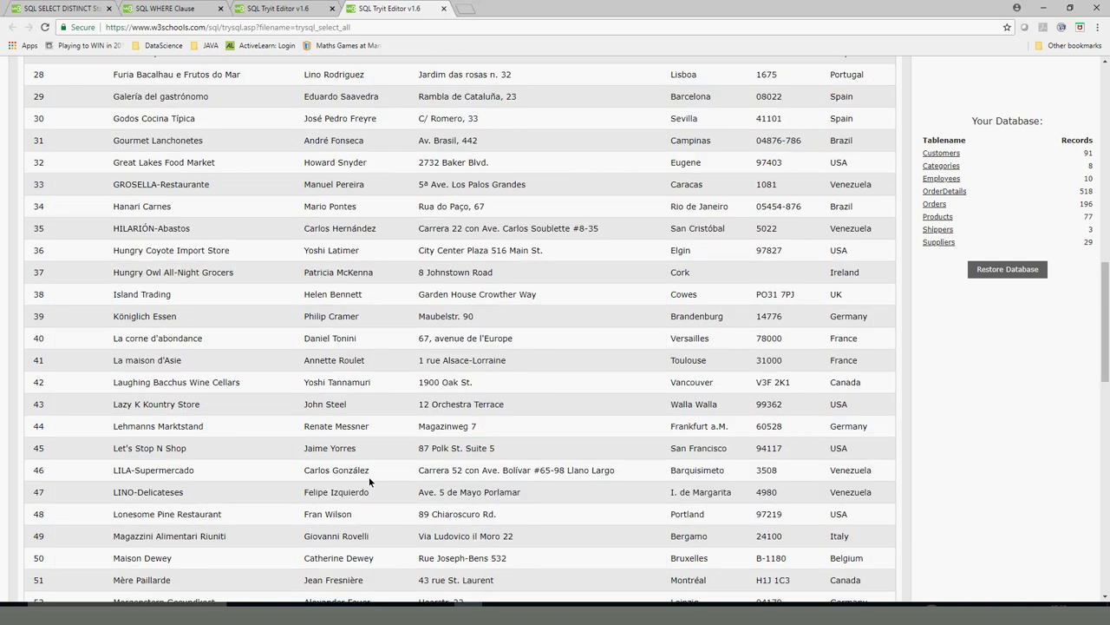
scroll(369, 482, "up", 5)
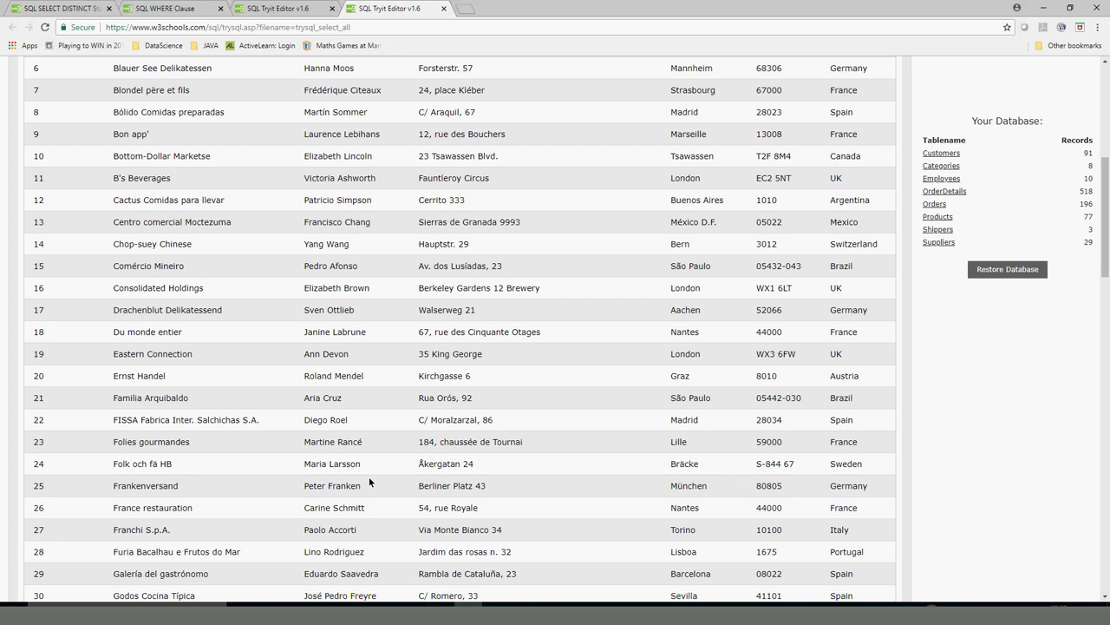
scroll(369, 482, "up", 5)
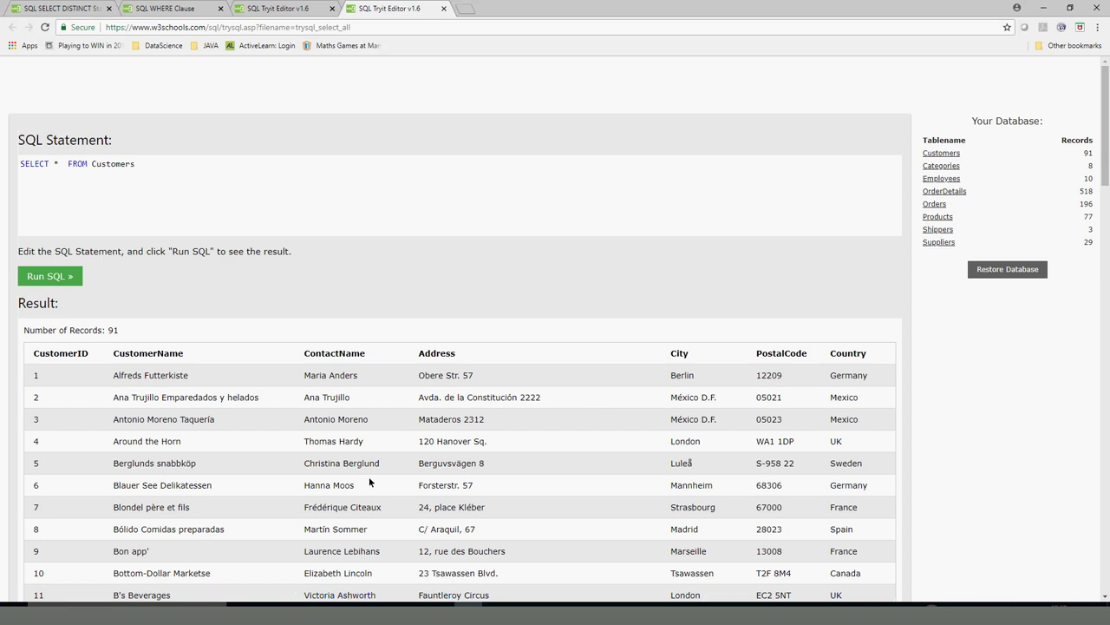
scroll(368, 481, "down", 5)
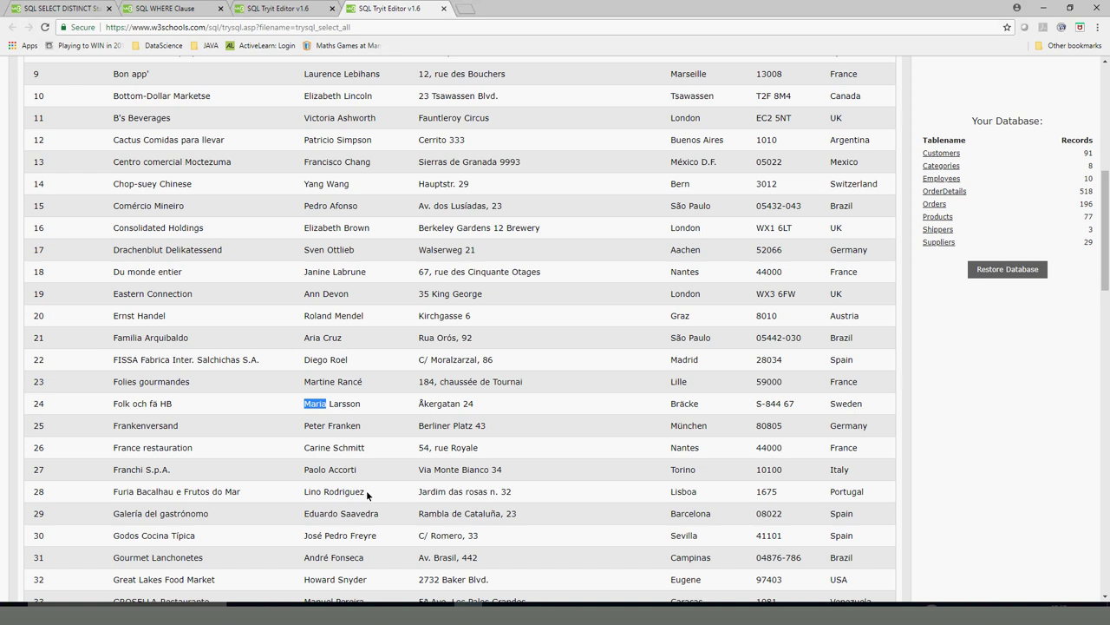
scroll(366, 490, "down", 5)
scroll(368, 495, "down", 5)
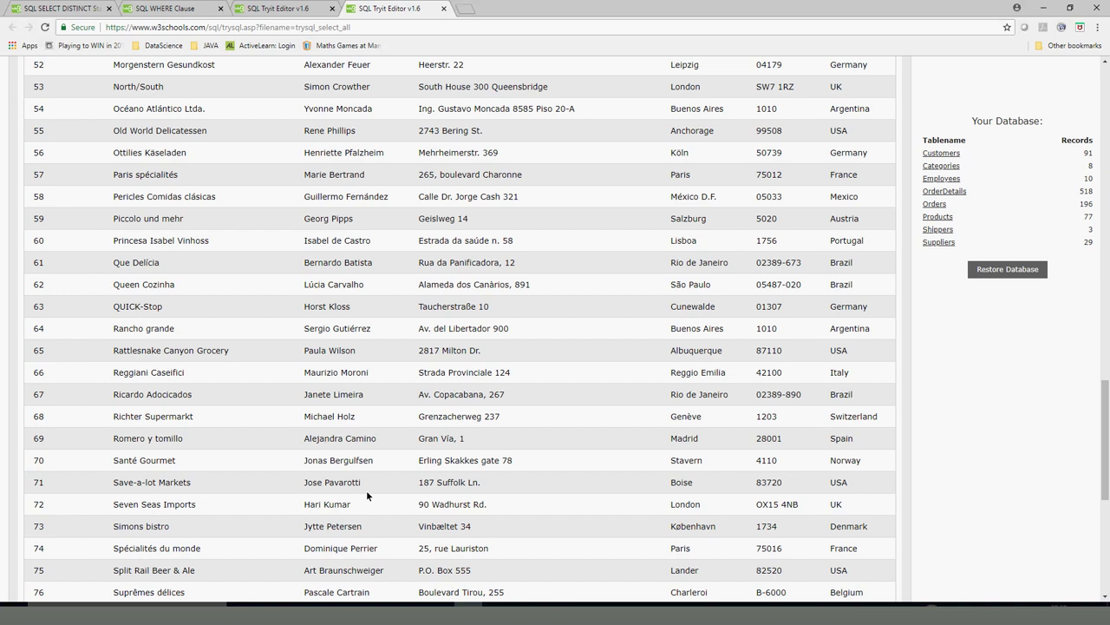
scroll(366, 490, "up", 5)
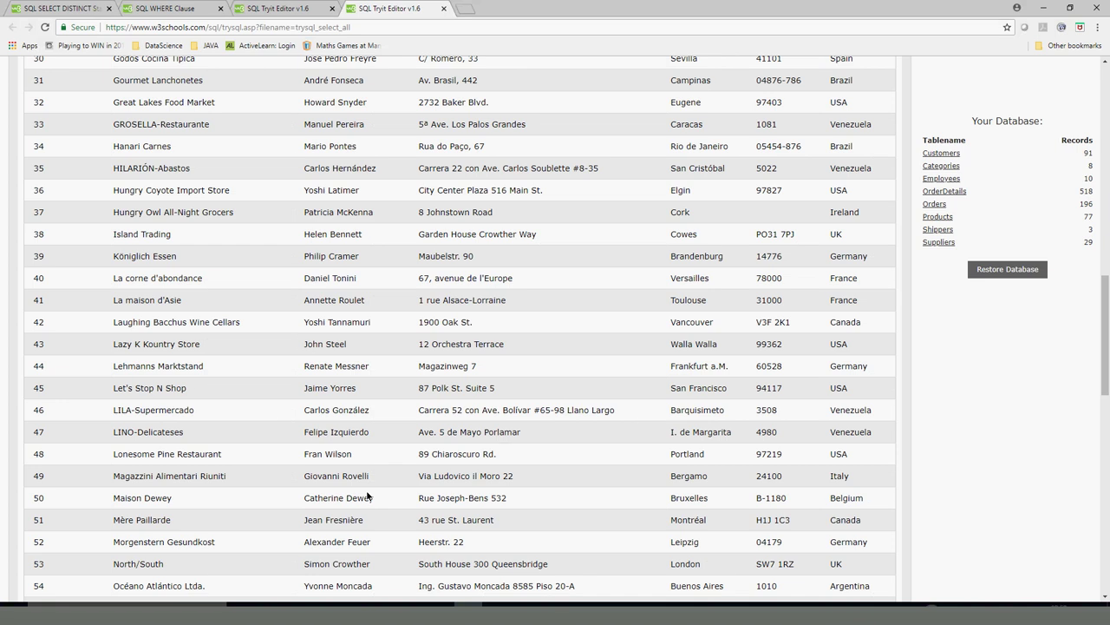
scroll(368, 495, "up", 10)
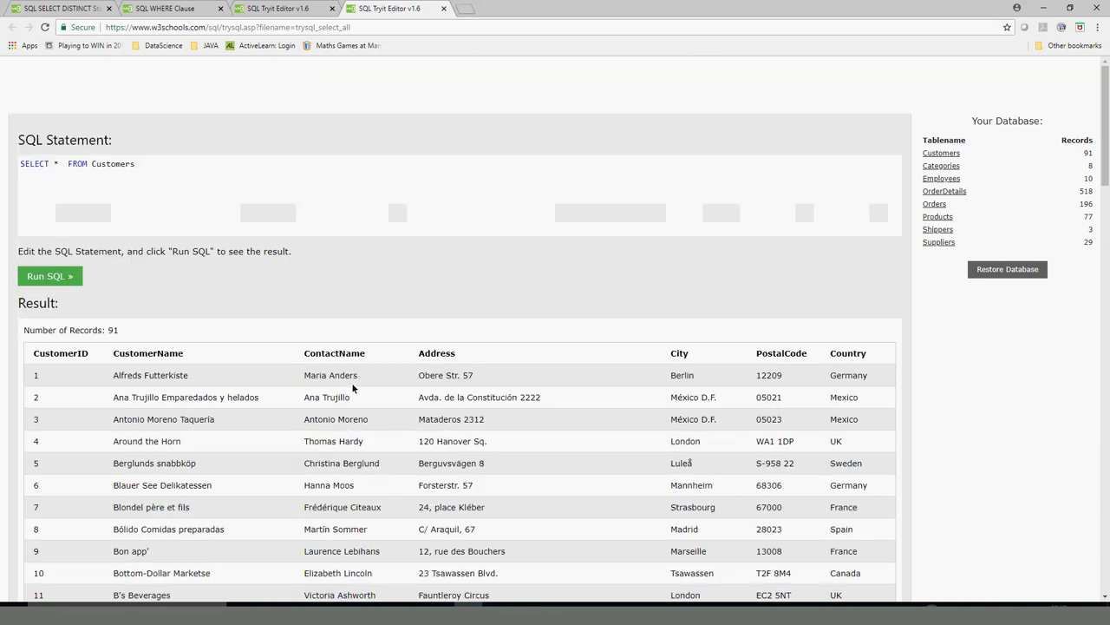
Step: Mark the letters er in the contact name of the Alfreds Futterkiste record
left_click_drag(345, 375, 355, 372)
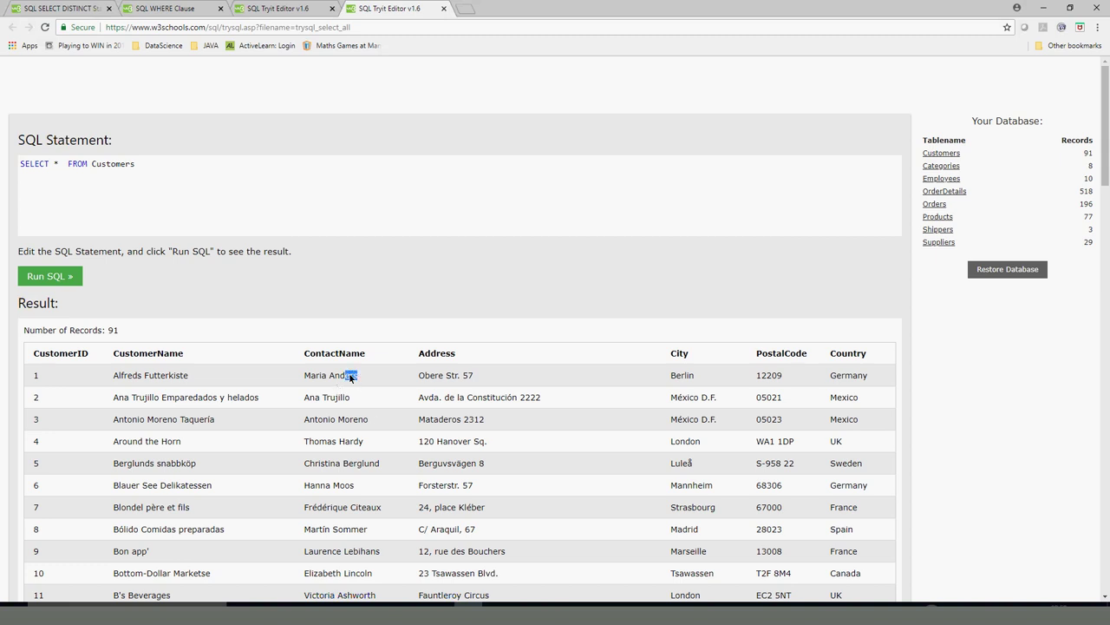
left_click_drag(352, 374, 345, 376)
left_click(98, 183)
left_click_drag(351, 374, 345, 374)
Step: Add the line where ContactName like '%er%' below the SELECT statement
left_click(102, 193)
type("where ContactName like %er")
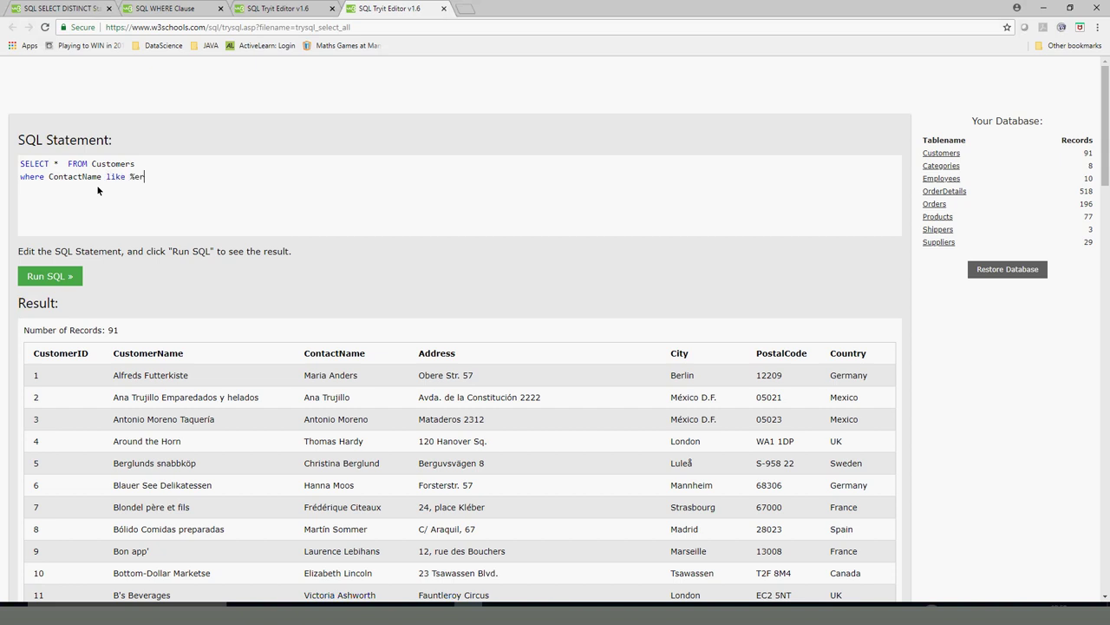
key("BackSpace")
key("BackSpace")
key("BackSpace")
type("'S")
key("BackSpace")
type("%er%")
Step: Examine the letters and closing wildcard in the '%er%' pattern, run the query and look through the returned contact names
left_click(139, 179)
left_click_drag(139, 178, 148, 180)
left_click(148, 180)
left_click(66, 277)
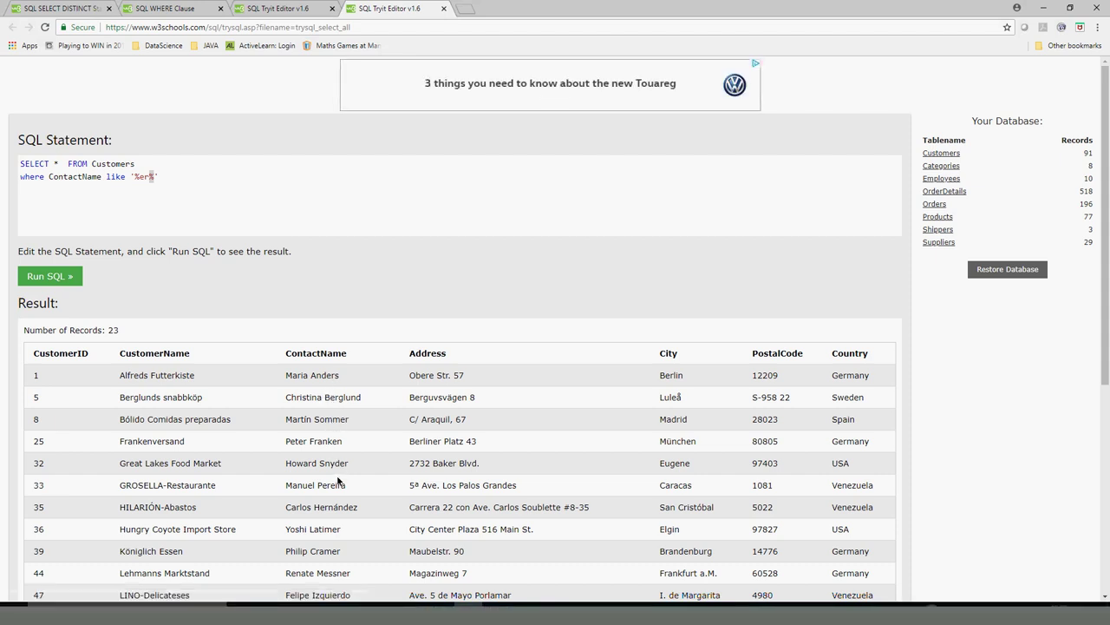
scroll(318, 546, "down", 4)
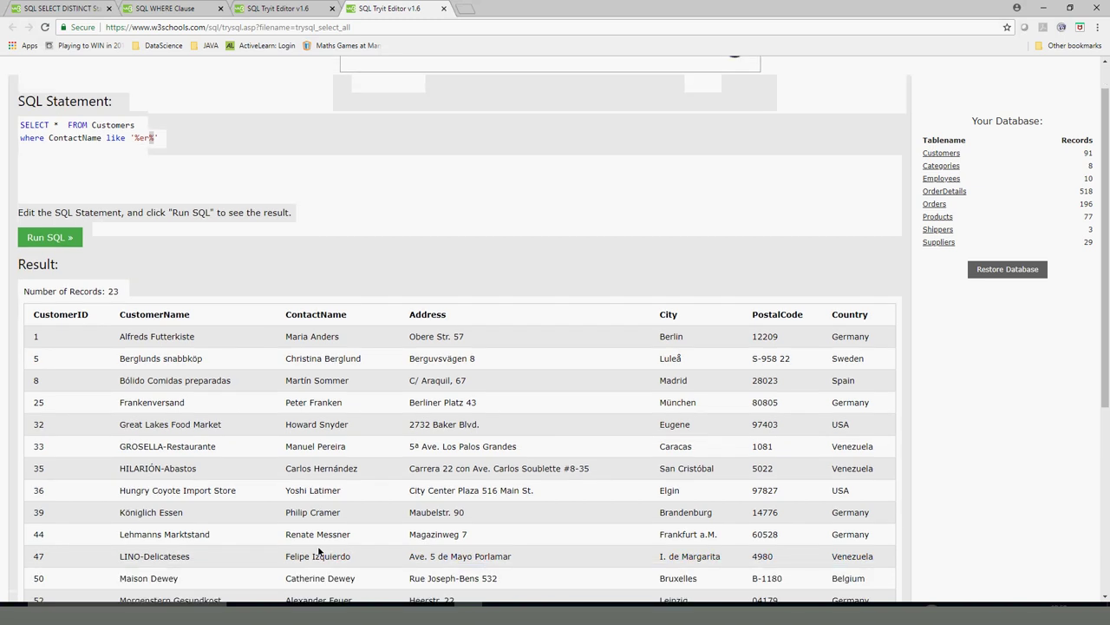
scroll(318, 545, "up", 5)
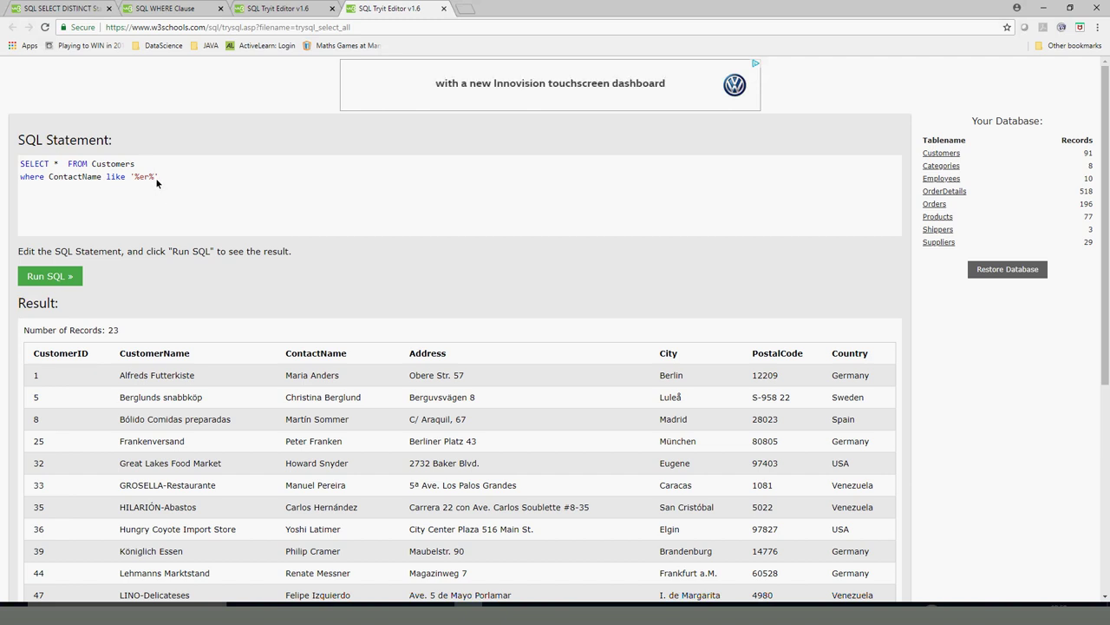
Step: Shorten the LIKE pattern to '%er', run the query and check the endings of the returned contact names
key("BackSpace")
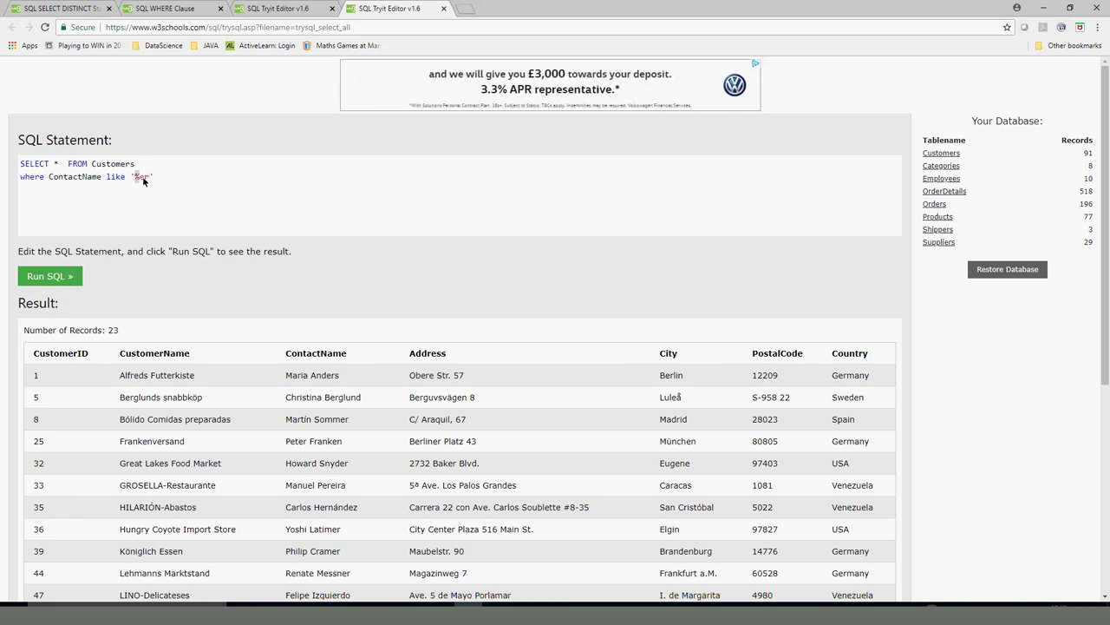
left_click_drag(136, 179, 148, 177)
left_click(52, 276)
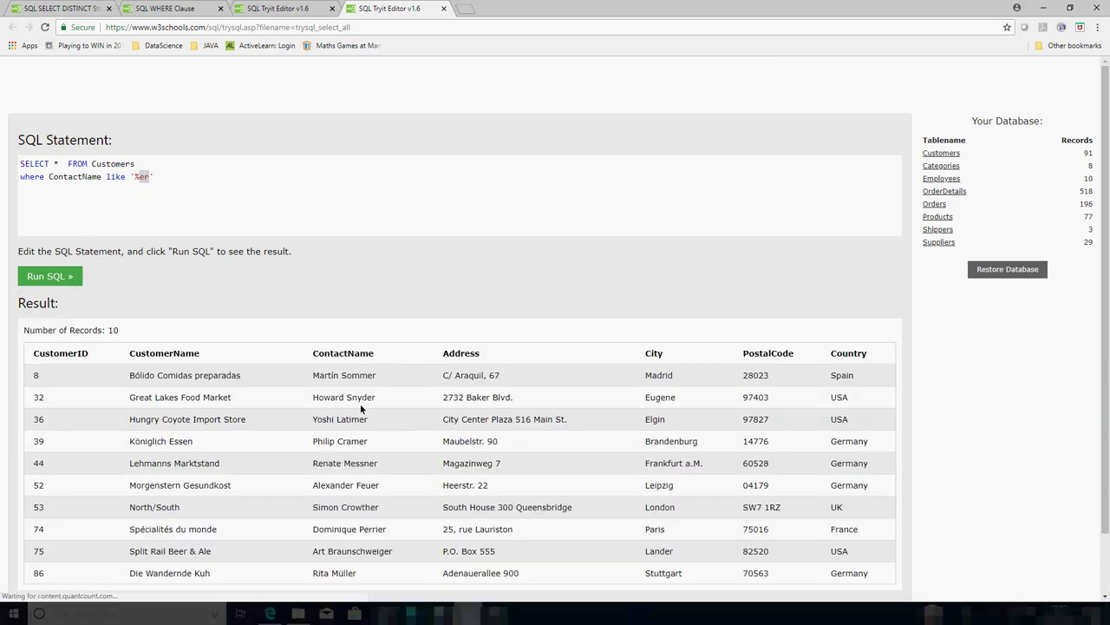
scroll(356, 555, "down", 1)
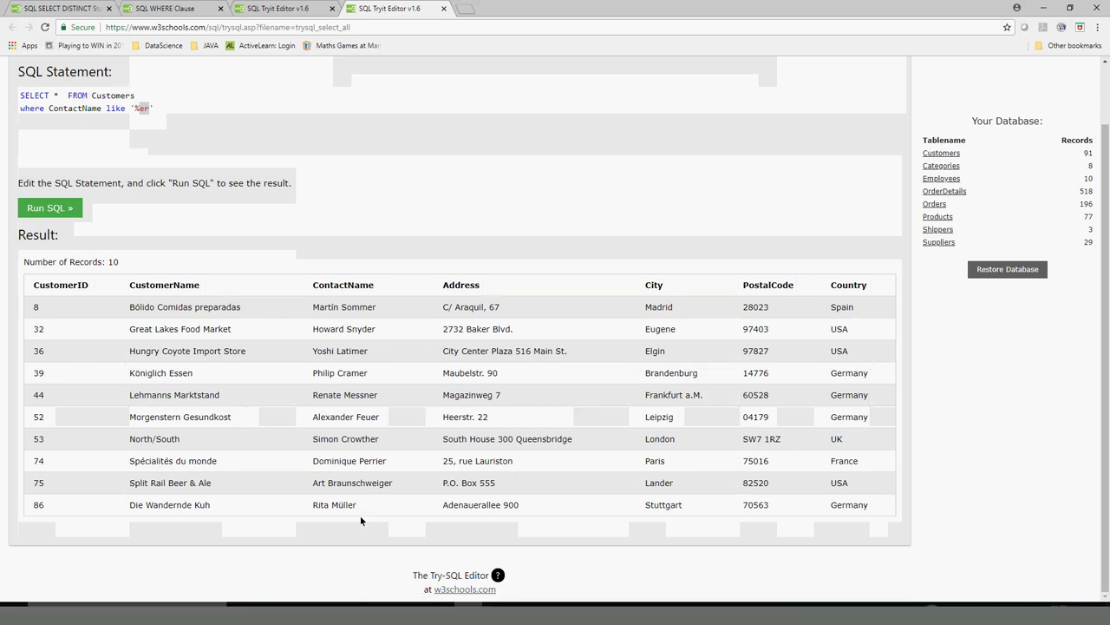
scroll(360, 515, "up", 1)
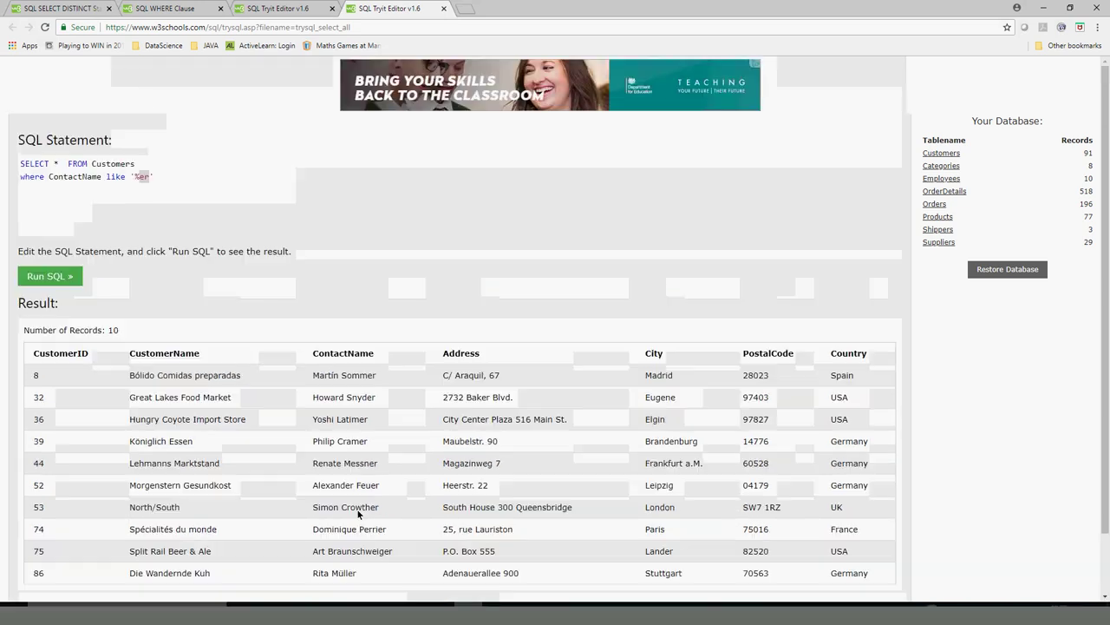
Step: Change the LIKE pattern to 'er%' and run the query for contact names that start with er
left_click(140, 178)
key("BackSpace")
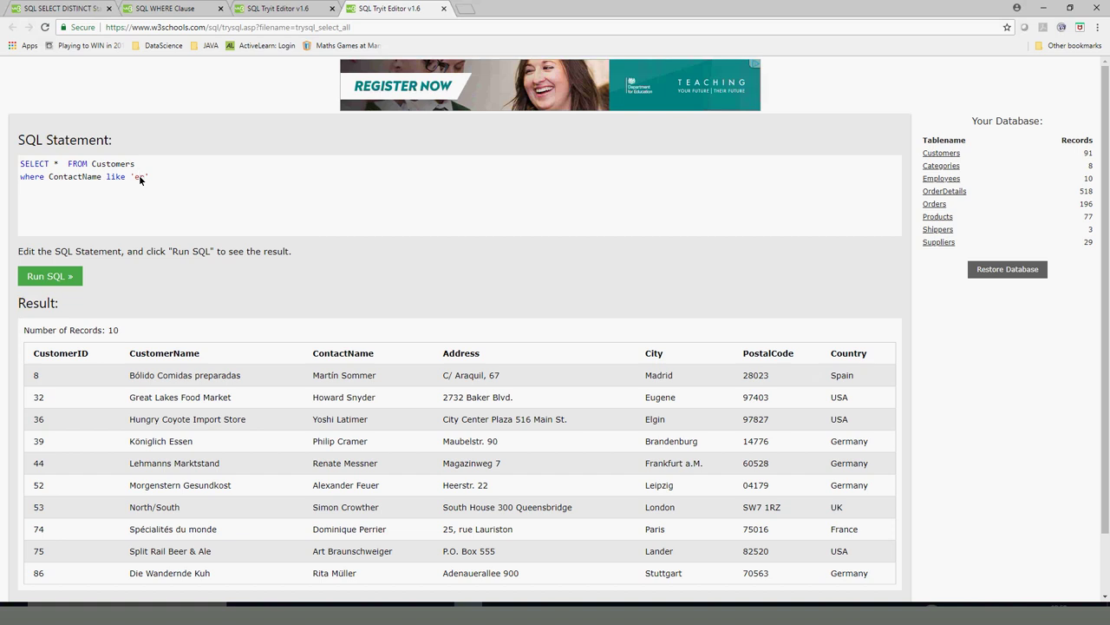
type("%")
left_click(50, 276)
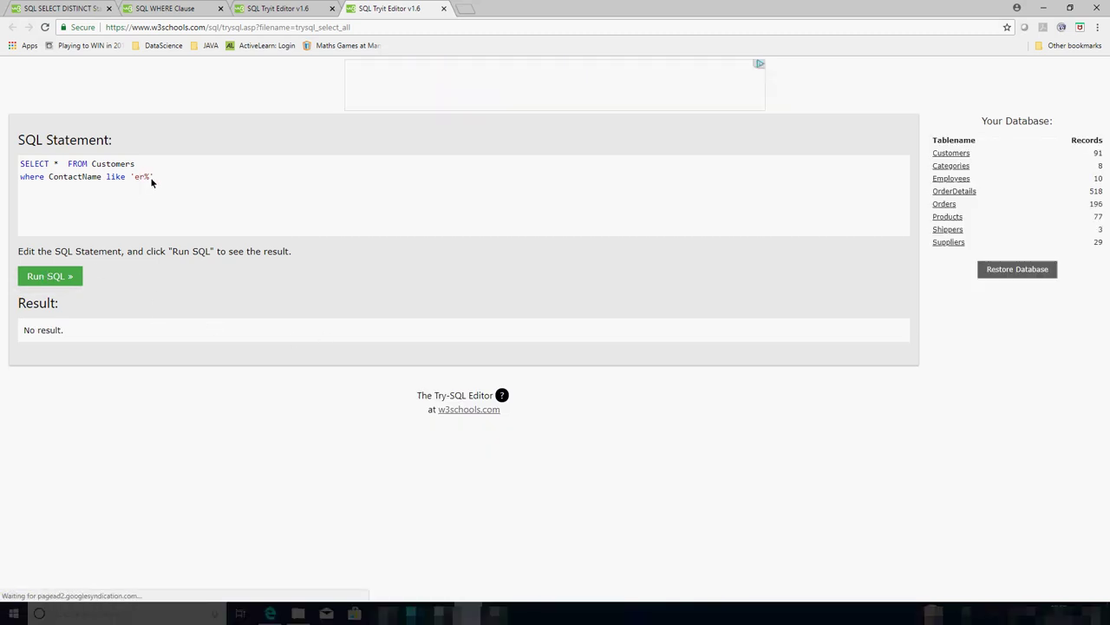
Step: Change the LIKE pattern to 'A%', run the query and look over the returned contact names
left_click(150, 177)
key("Left")
key("BackSpace")
key("Return")
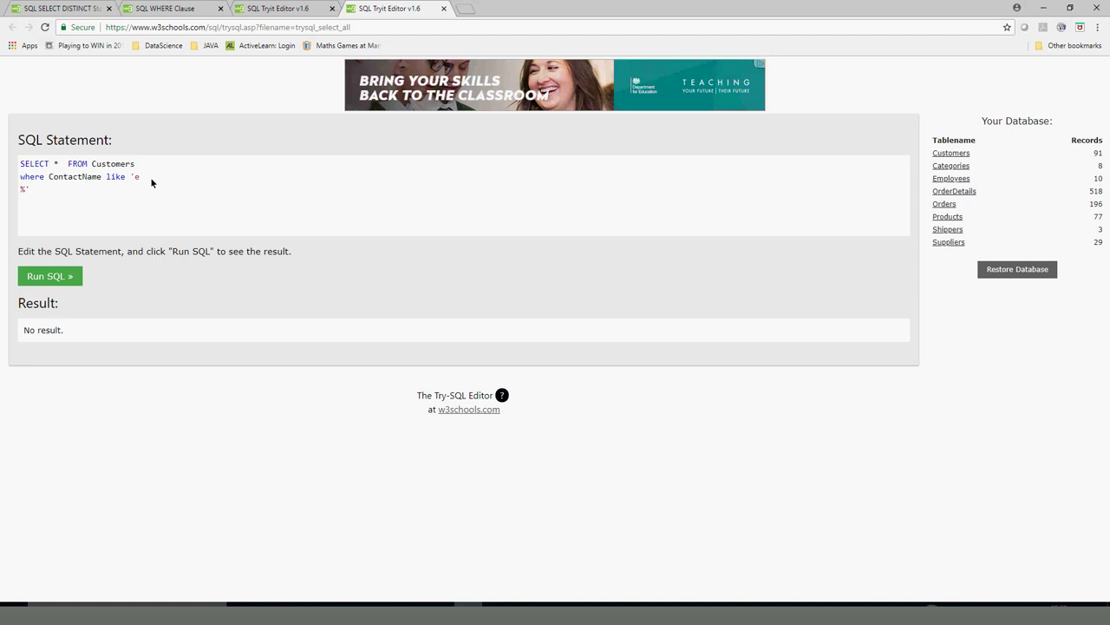
key("BackSpace")
key("BackSpace")
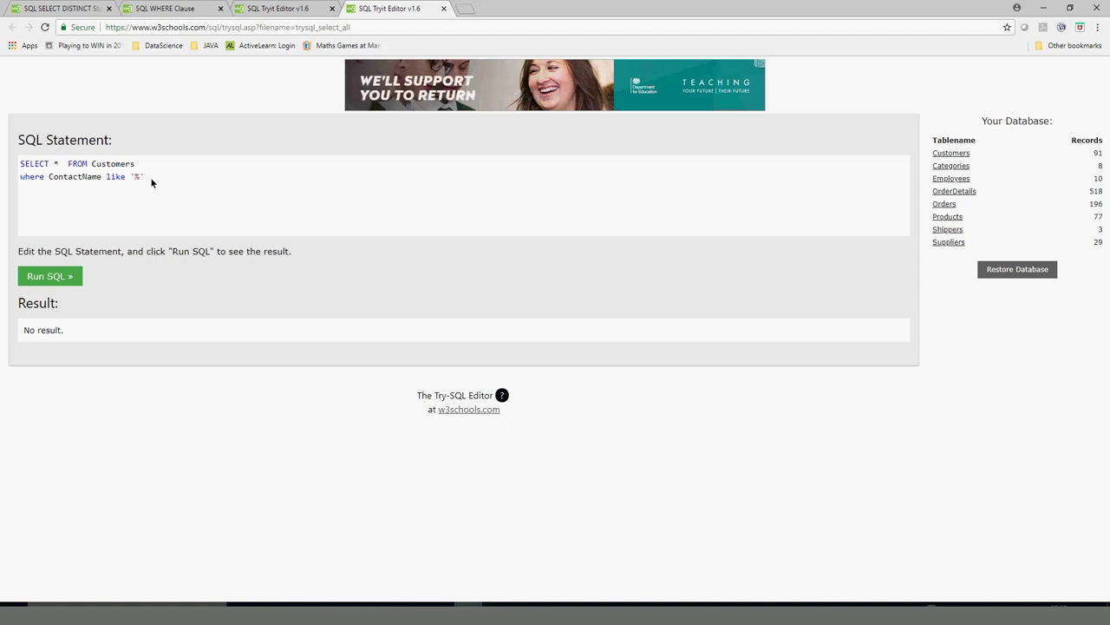
type("A%")
key("BackSpace")
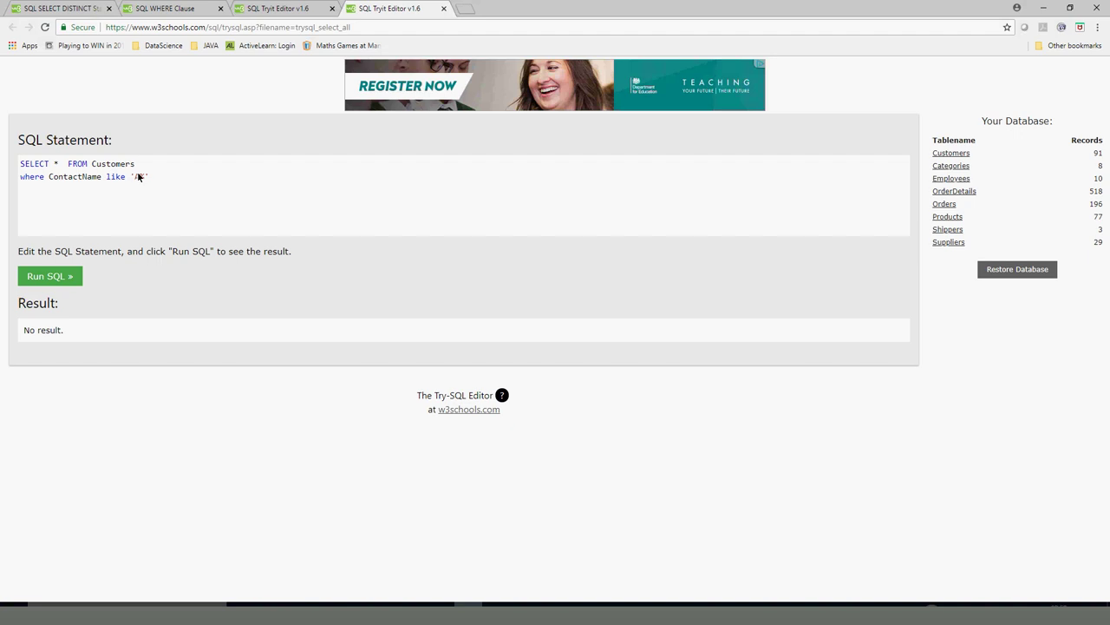
left_click(64, 275)
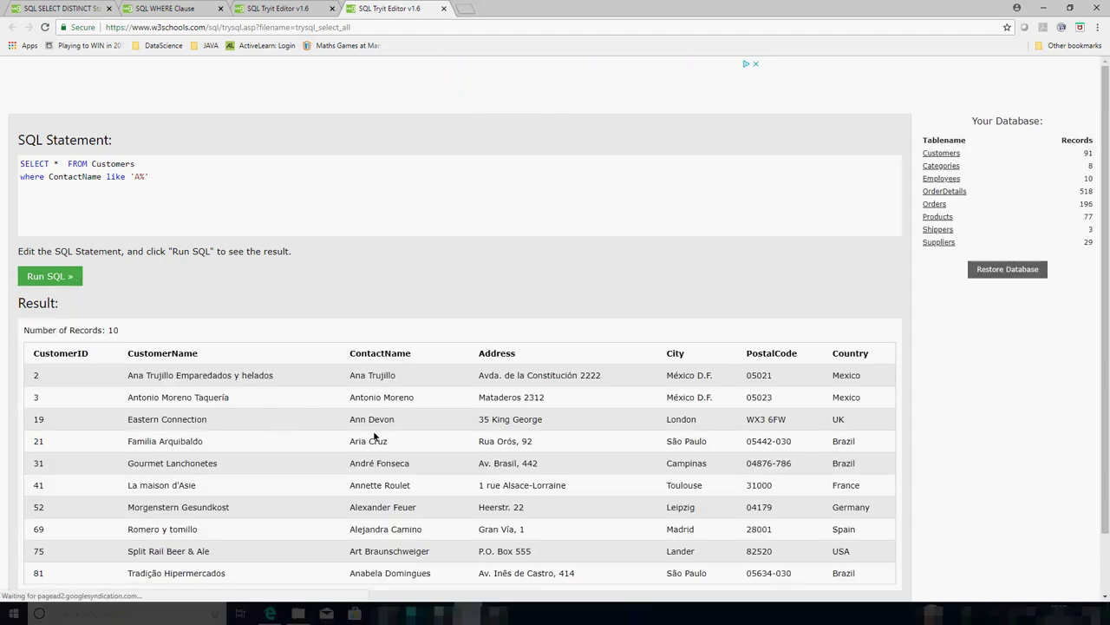
scroll(359, 482, "down", 1)
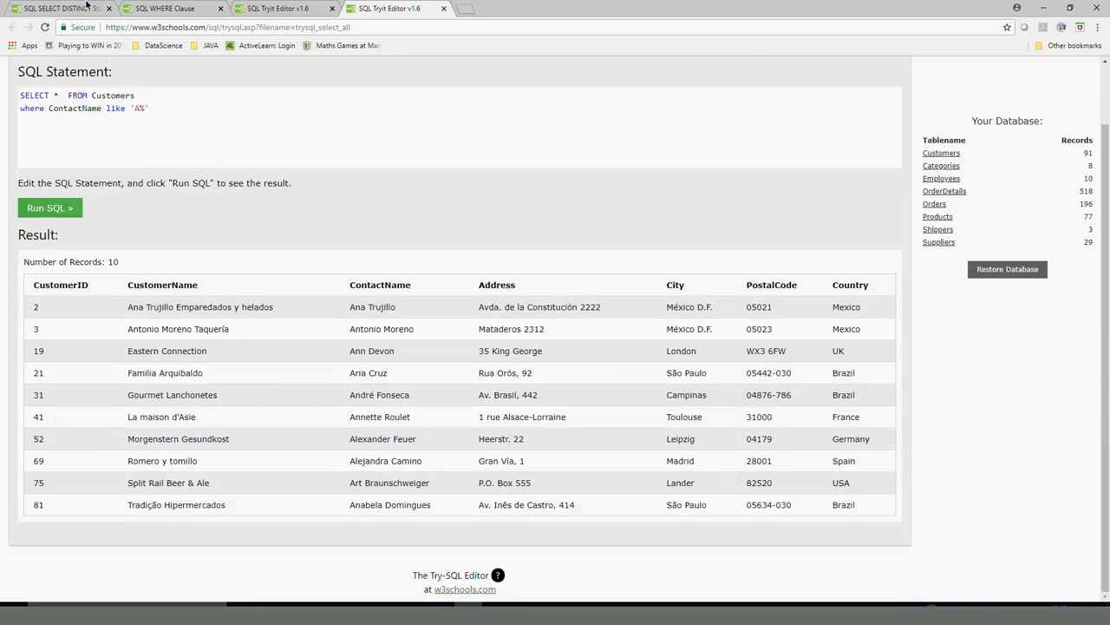
Step: Review the WHERE clause operators table on the tutorial page, marking the IN and BETWEEN operators
left_click(152, 10)
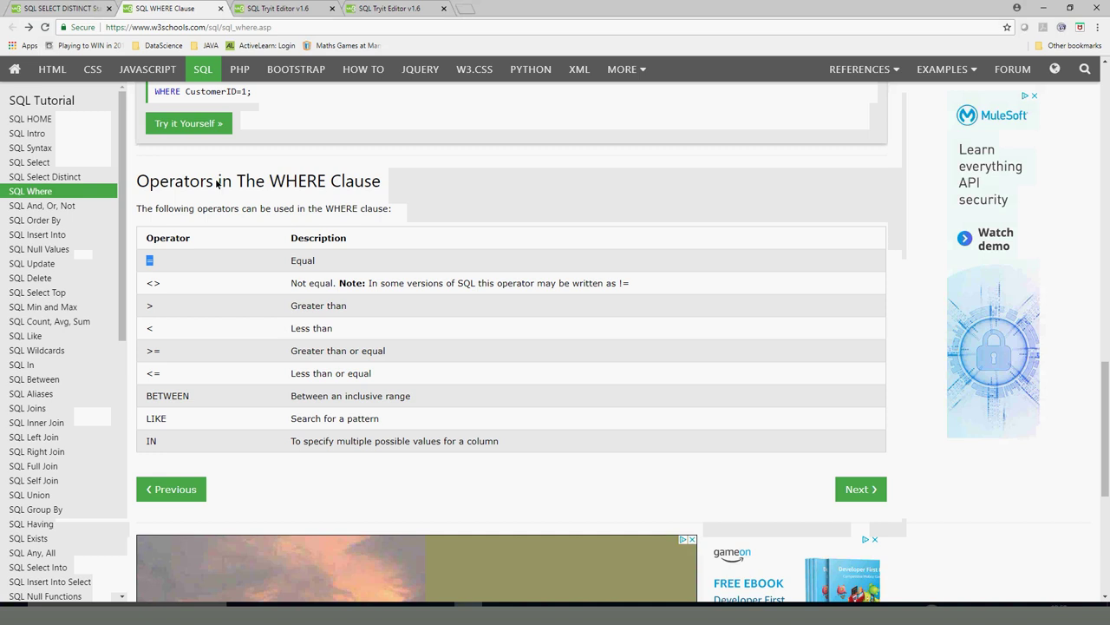
double_click(151, 439)
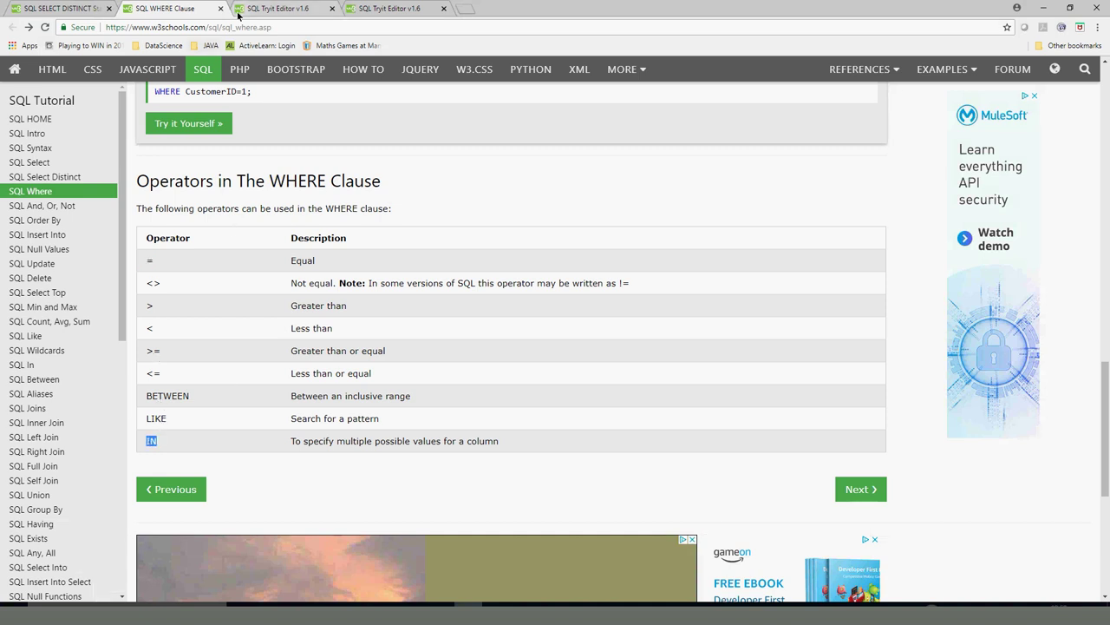
double_click(151, 397)
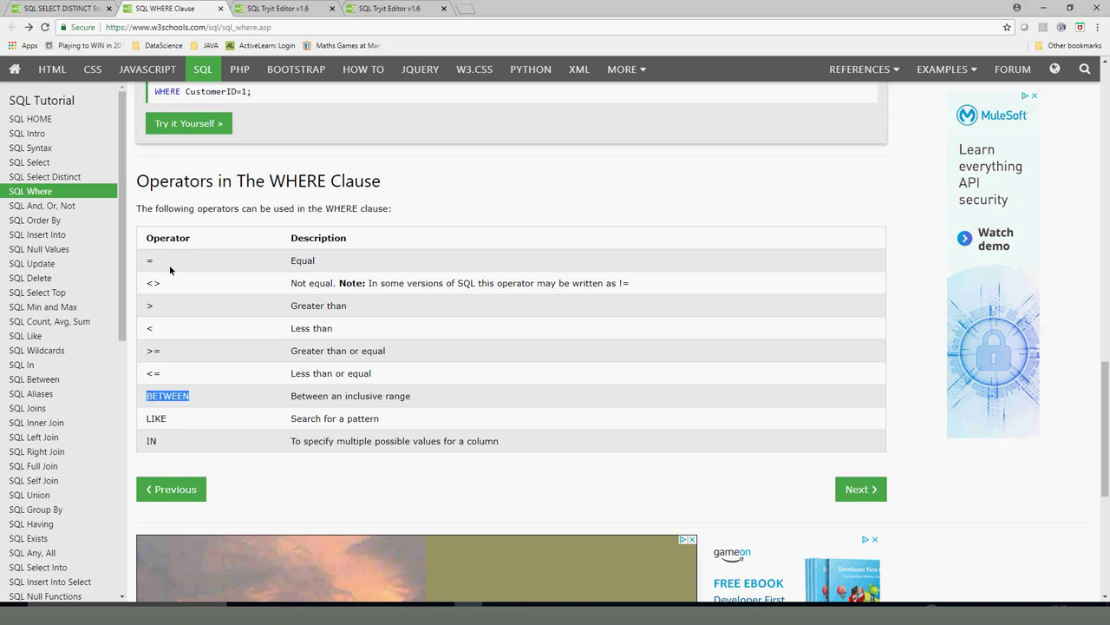
Step: Return to the SQL editor, remove the ContactName LIKE condition and run the query on all customers
left_click(362, 10)
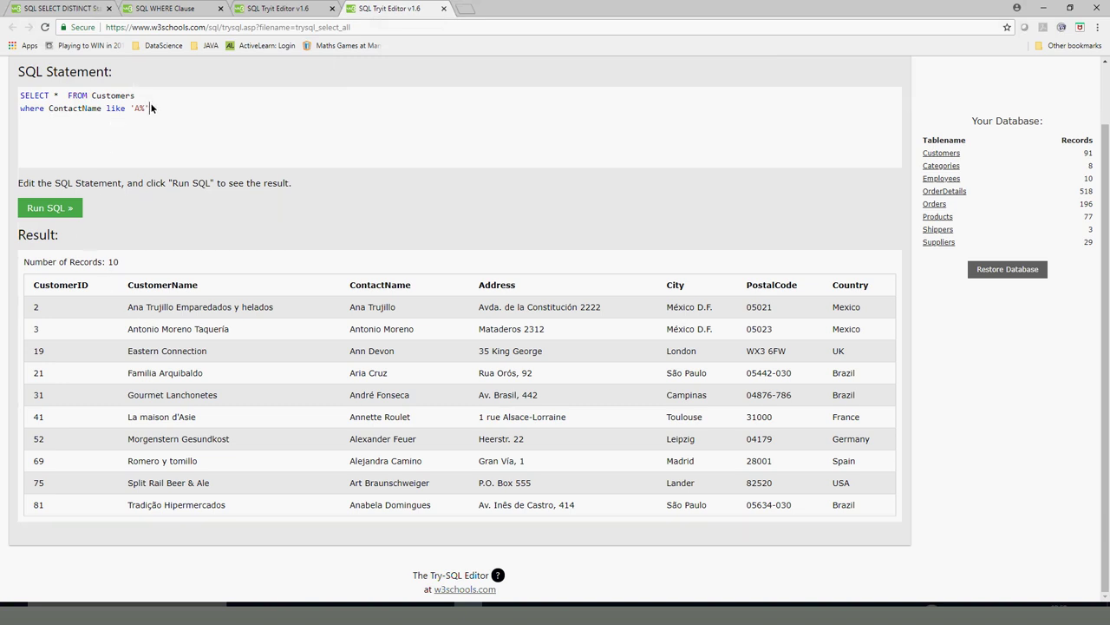
left_click_drag(151, 107, 19, 111)
key("BackSpace")
left_click(66, 206)
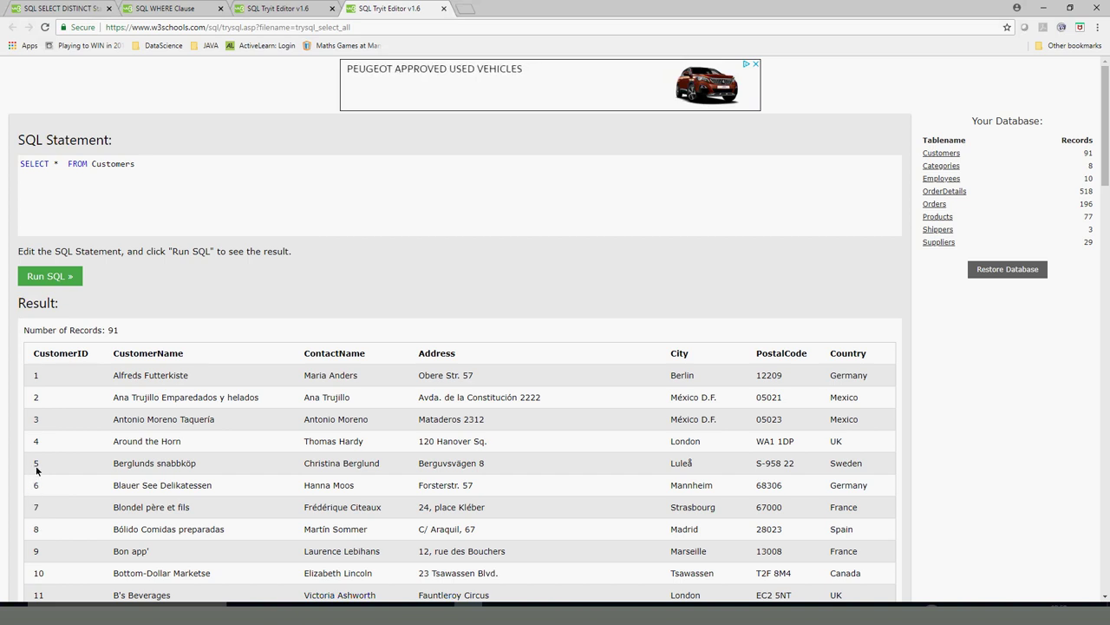
Step: Add the line CustomerID BETWEEN 5 AND 7 below the SELECT statement and run the query
left_click_drag(35, 471, 46, 509)
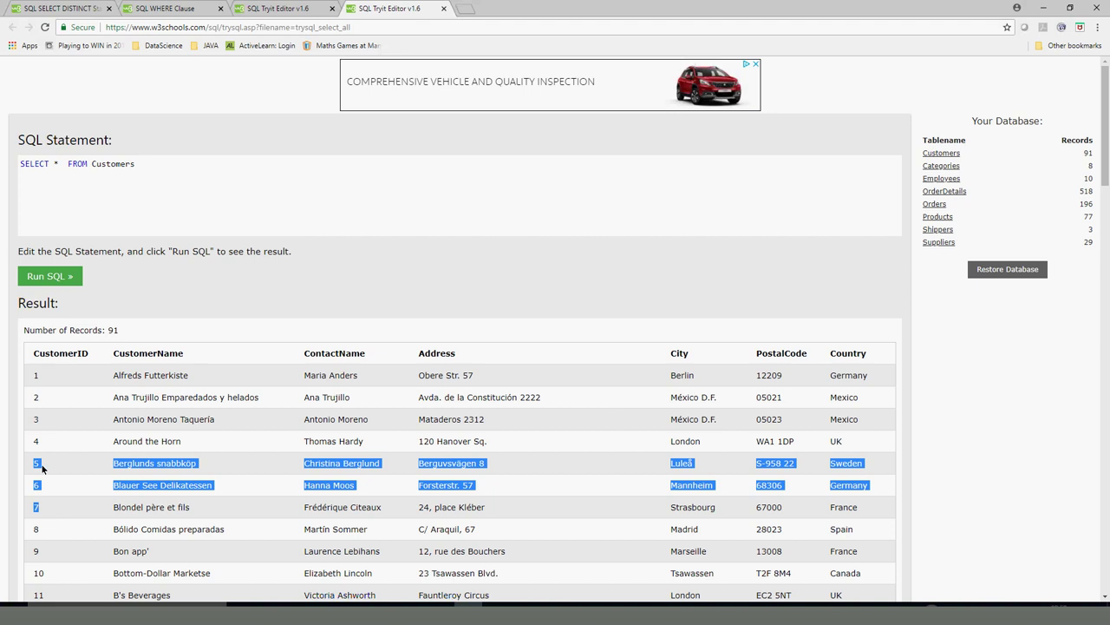
left_click(51, 205)
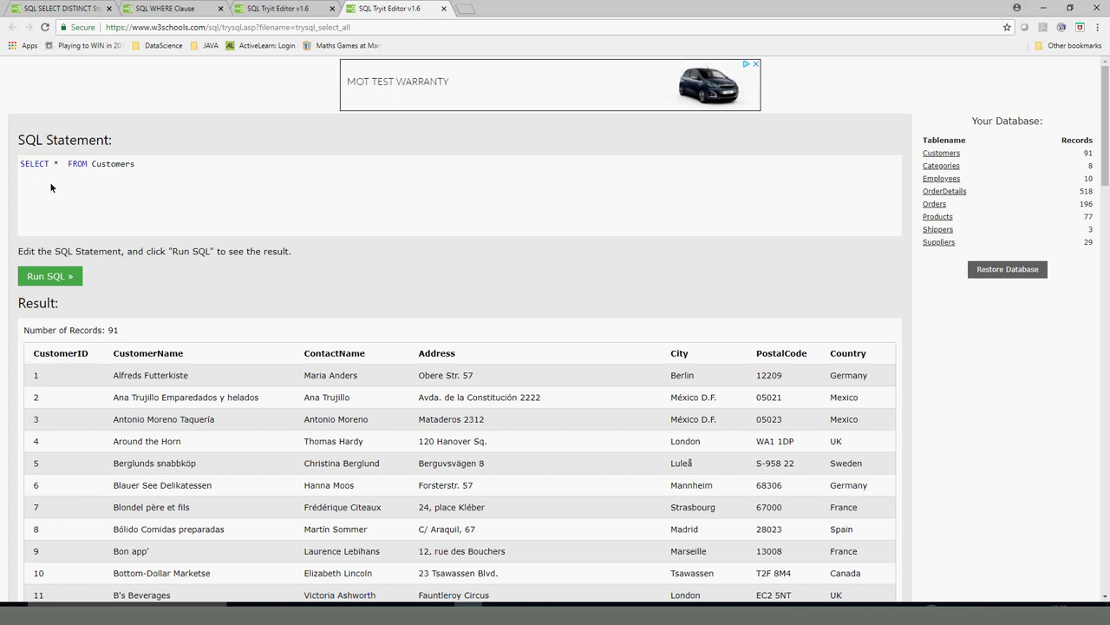
type("C")
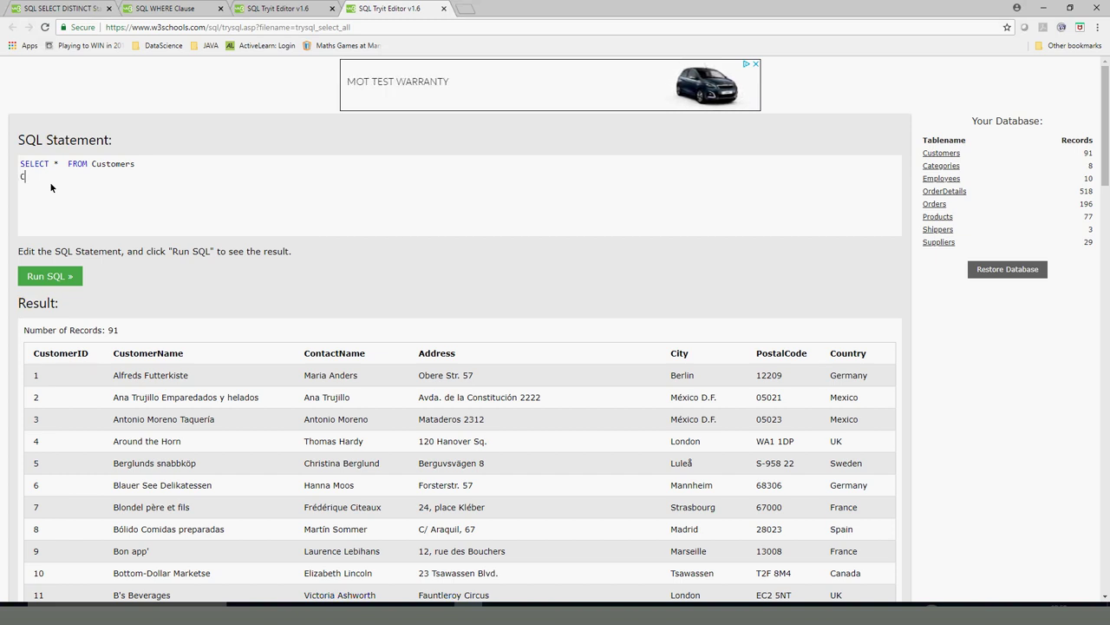
type("ou")
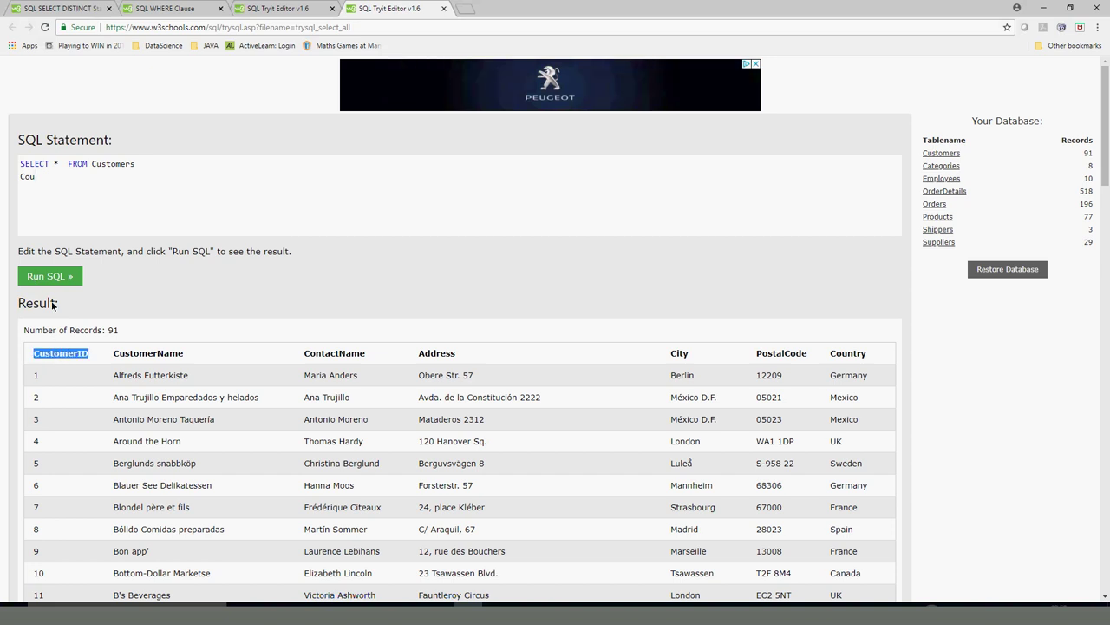
double_click(32, 178)
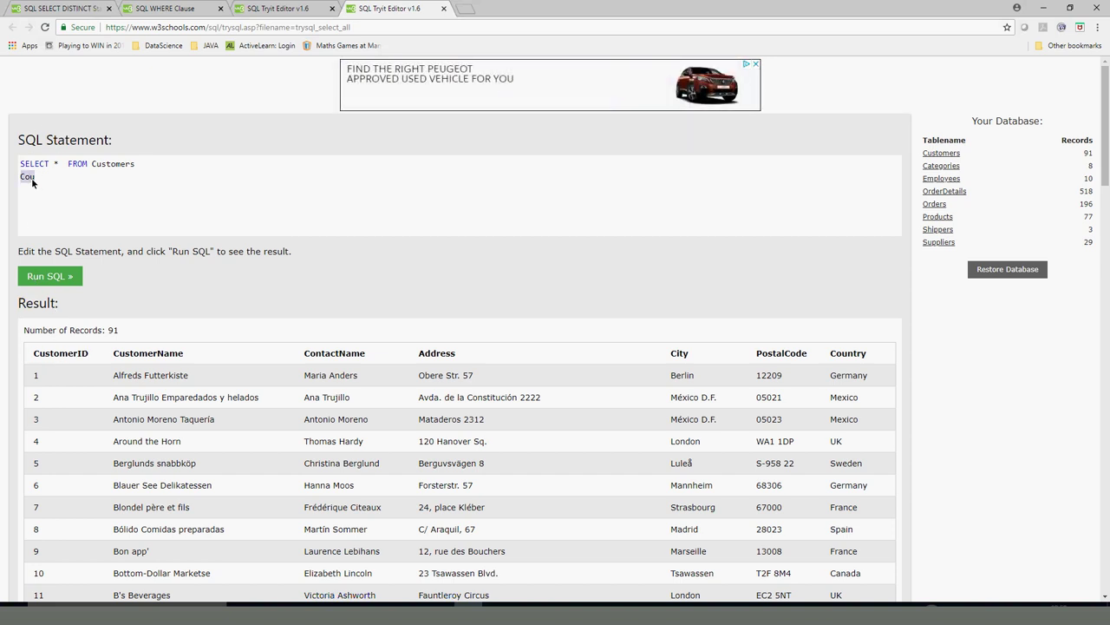
type("CustomerID")
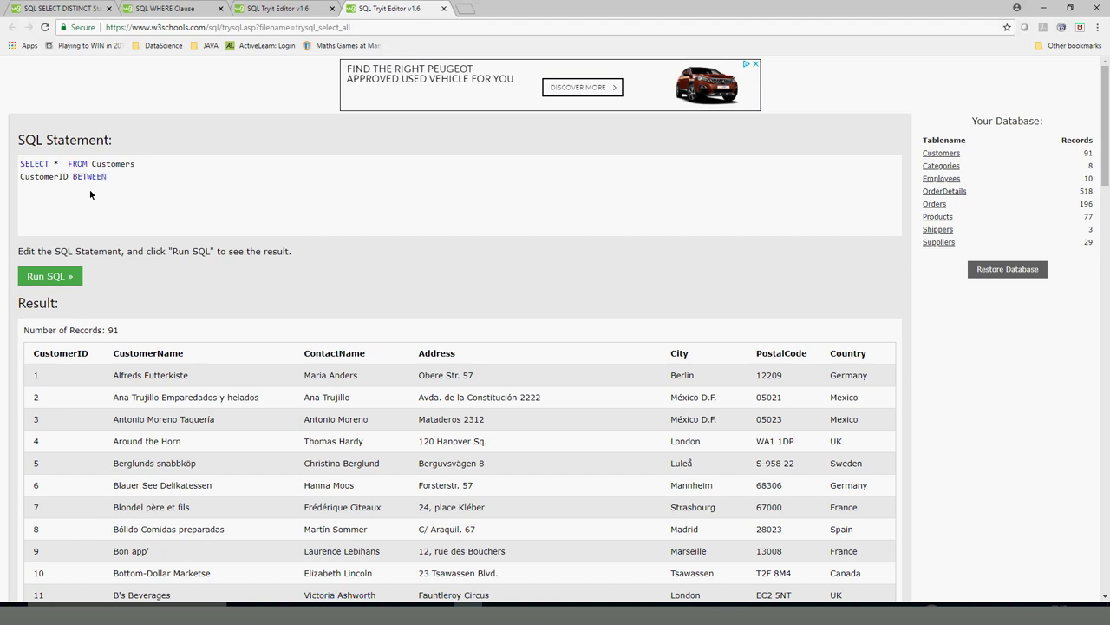
type("AND")
type("5")
key("BackSpace")
left_click(58, 276)
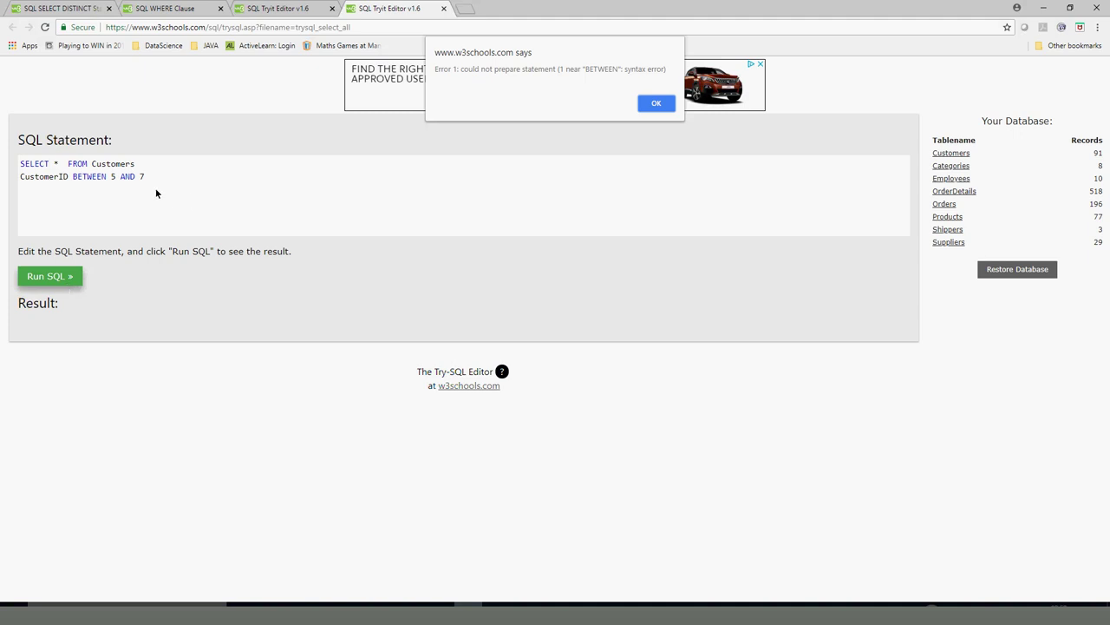
Step: Dismiss the error, insert WHERE before the CustomerID BETWEEN condition and run the query again
left_click(642, 107)
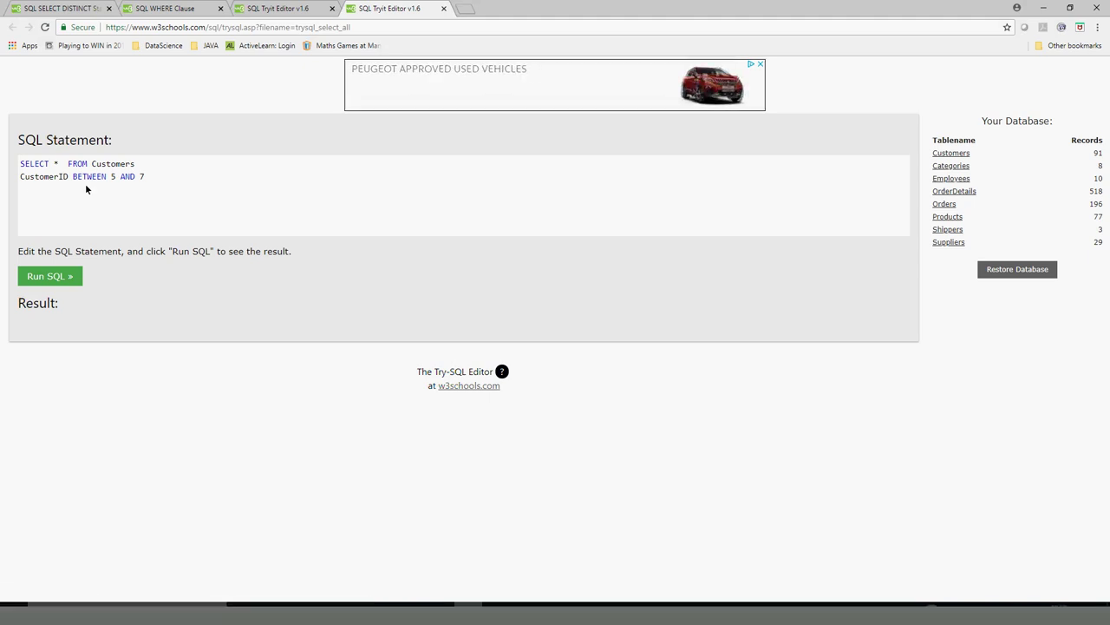
left_click(21, 177)
type("WHERE")
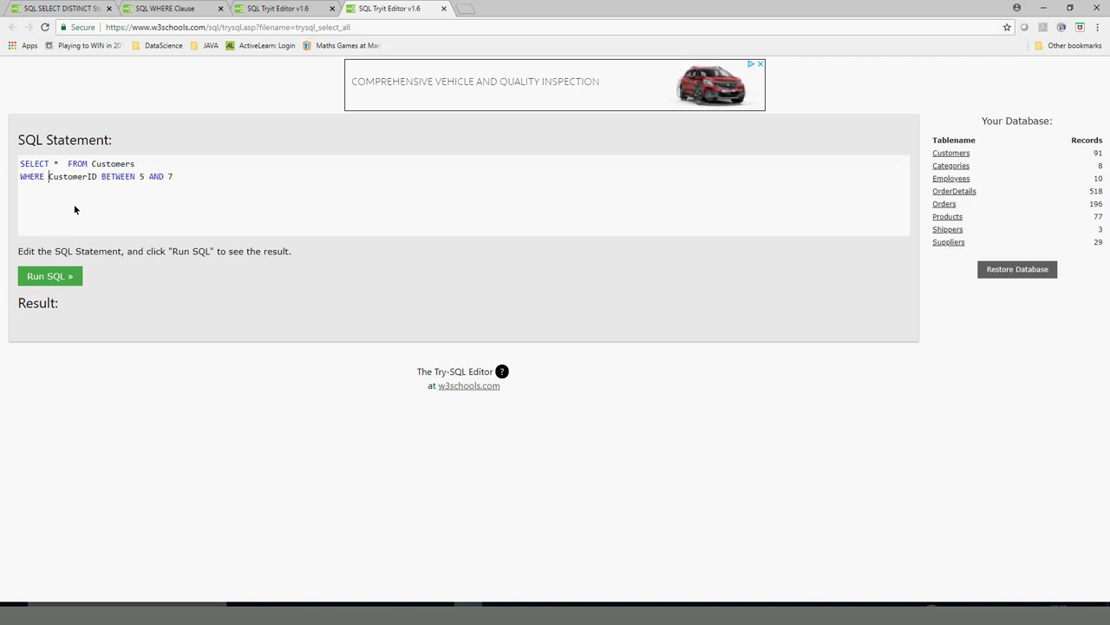
left_click(61, 282)
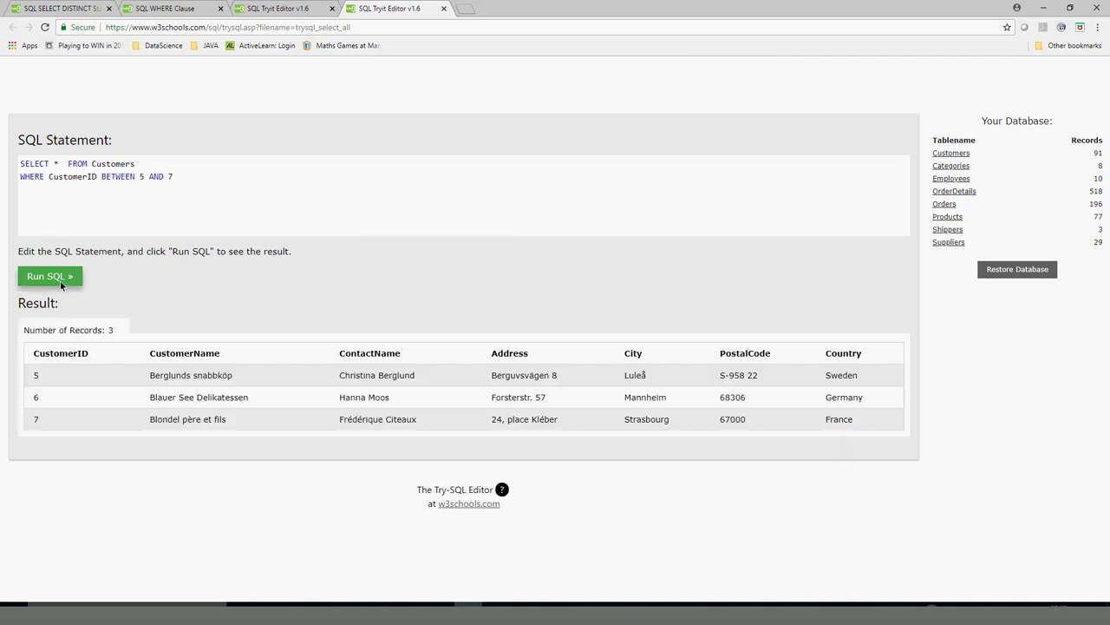
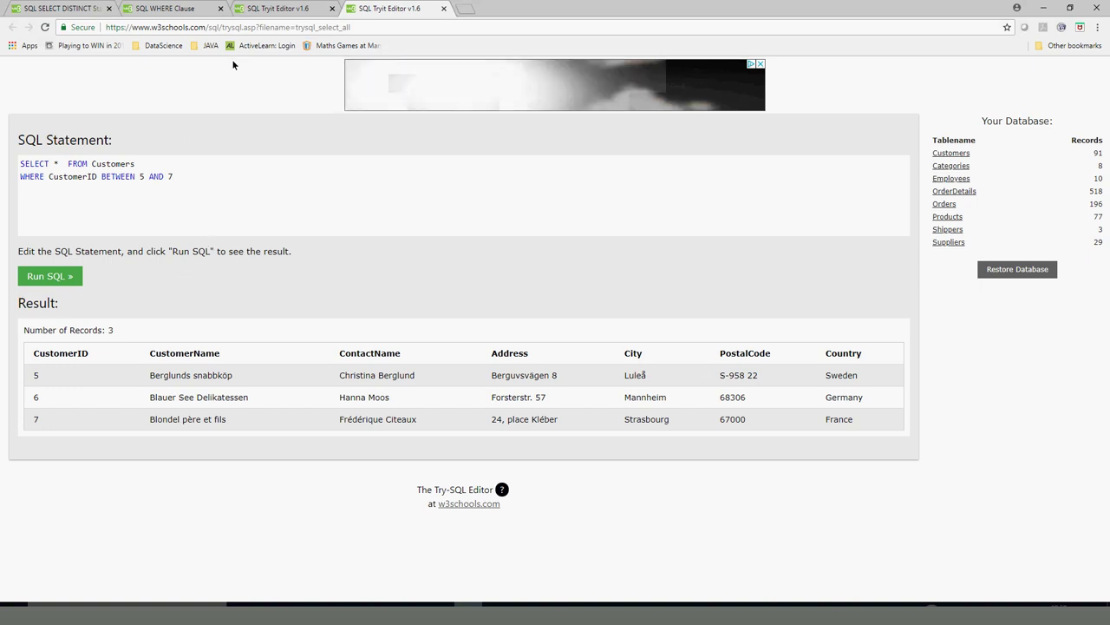
Step: Check the IN operator on the WHERE clause tutorial page, then open and skim the AND, OR and NOT Operators page
left_click(150, 13)
left_click(155, 443)
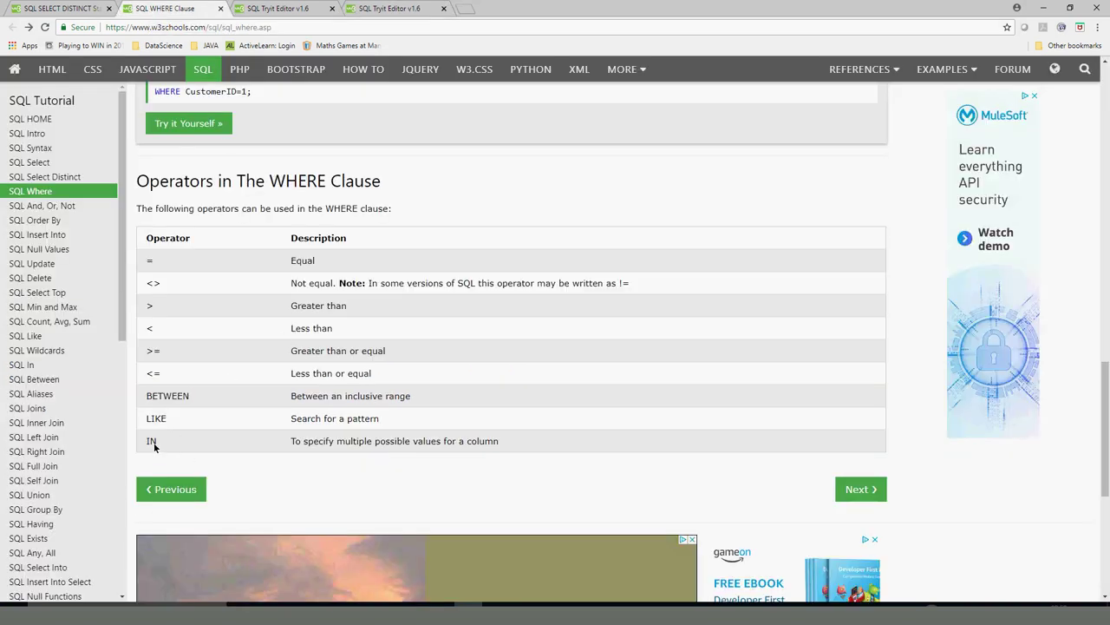
left_click(282, 9)
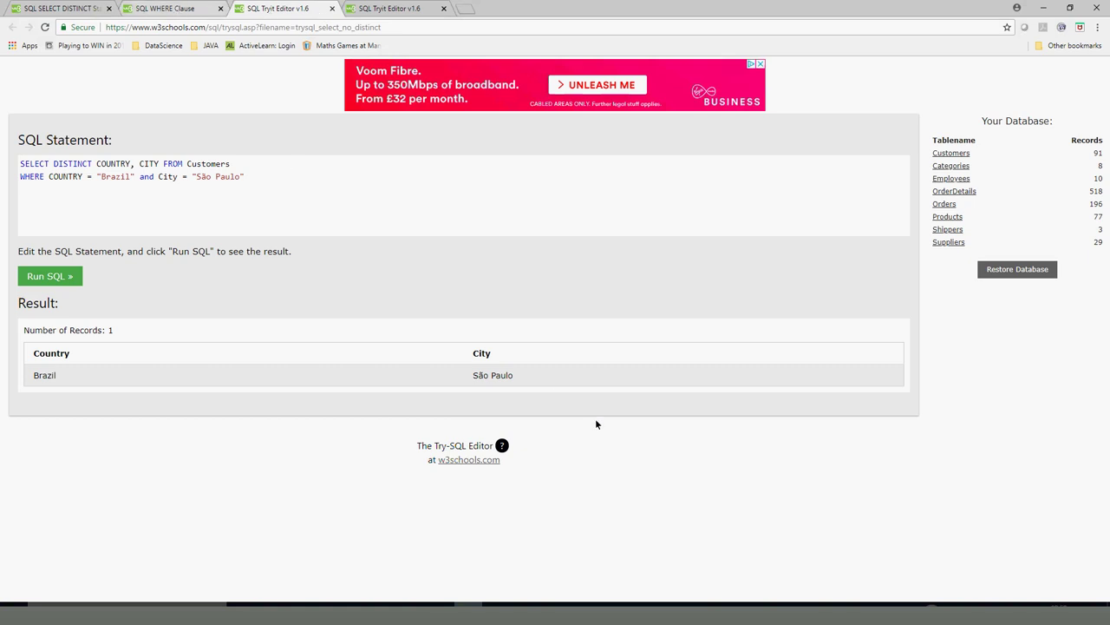
key("ctrl+shift+Tab")
left_click(860, 488)
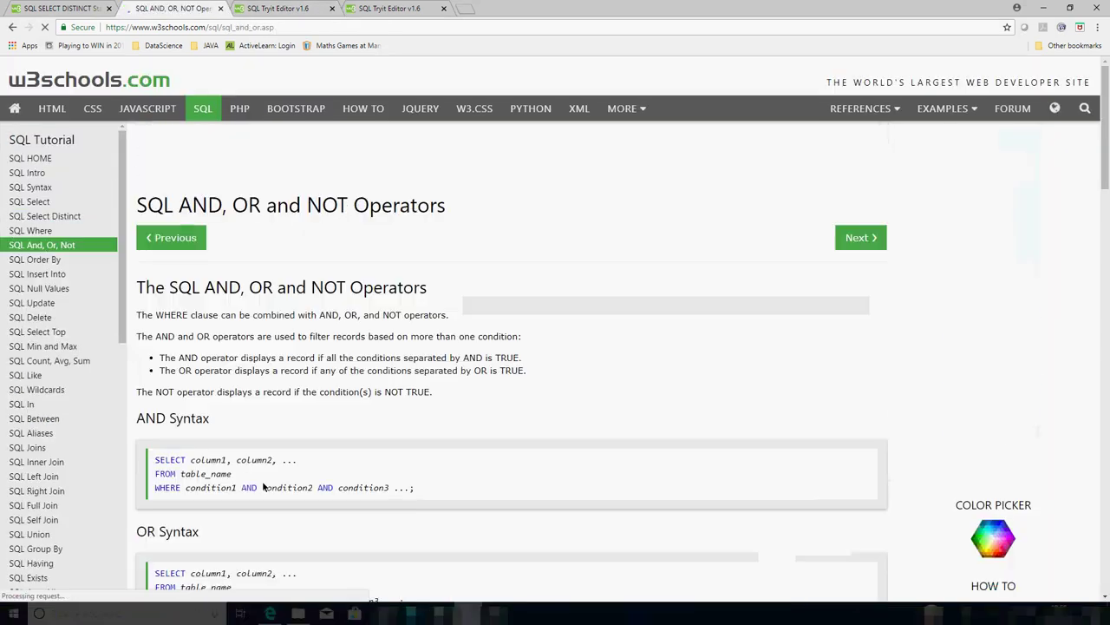
scroll(234, 462, "down", 1)
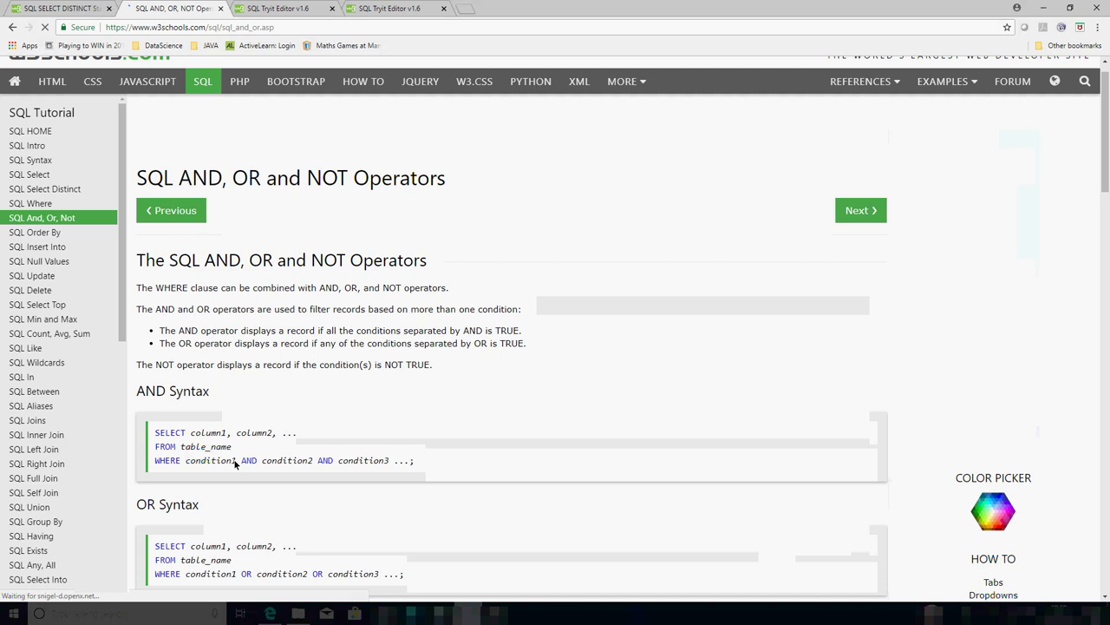
scroll(234, 464, "down", 5)
scroll(235, 464, "up", 6)
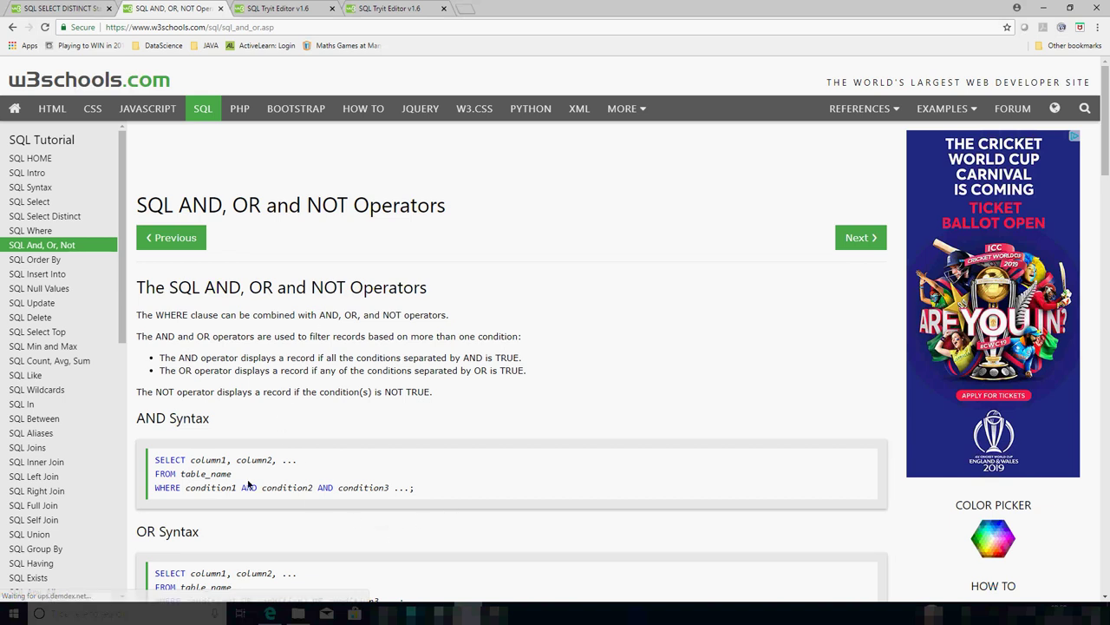
Step: Study the AND syntax example, marking its WHERE line, condition1 and the AND keyword
double_click(201, 491)
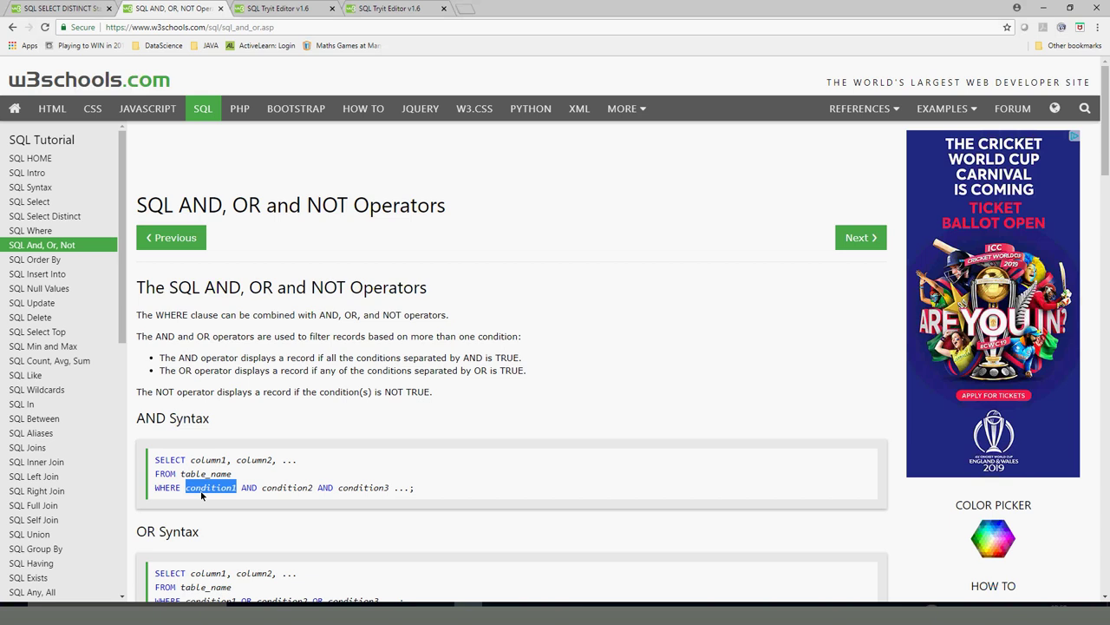
double_click(248, 489)
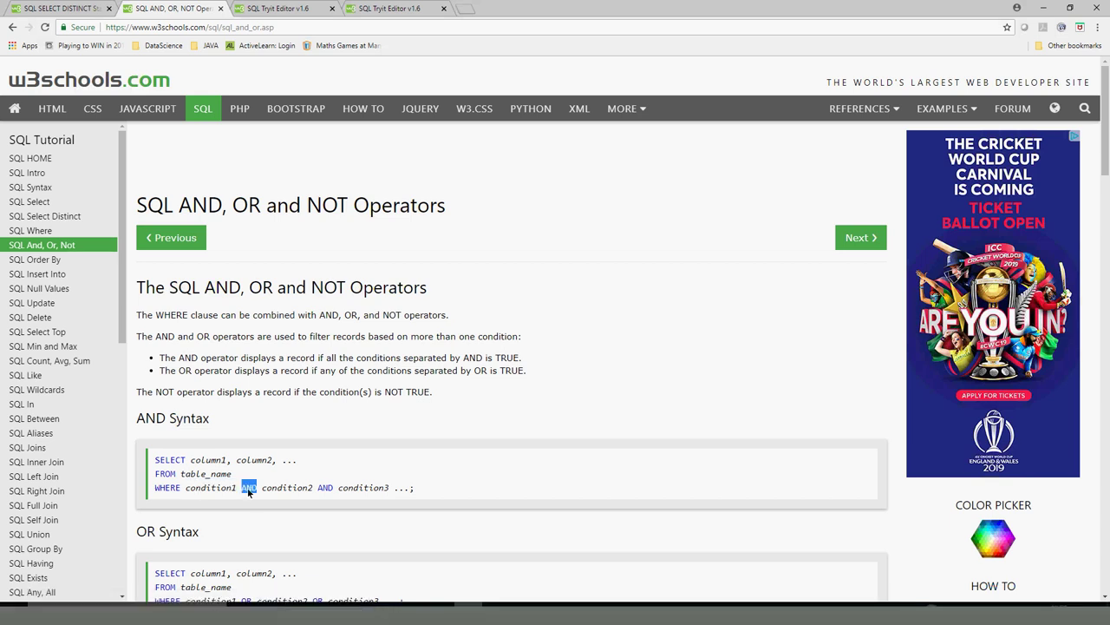
double_click(196, 491)
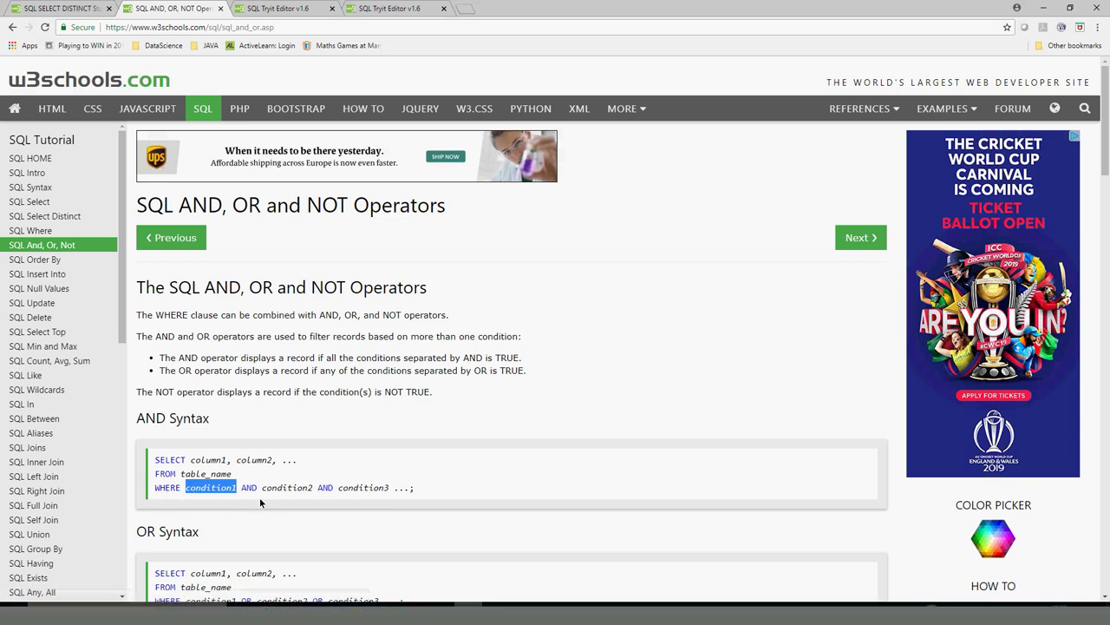
double_click(213, 489)
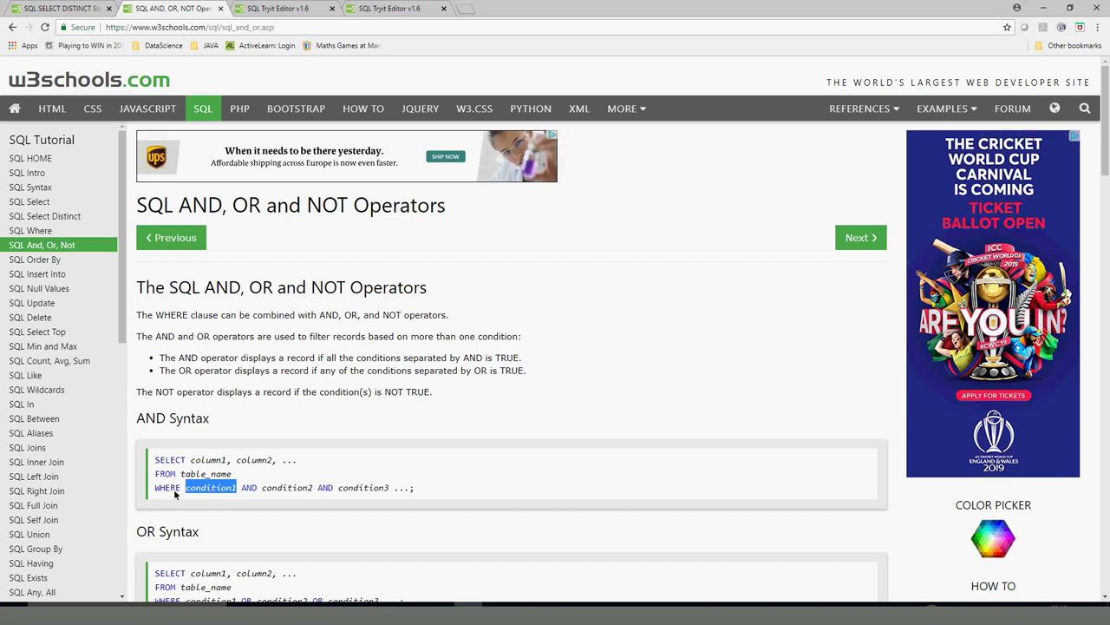
left_click_drag(158, 491, 404, 491)
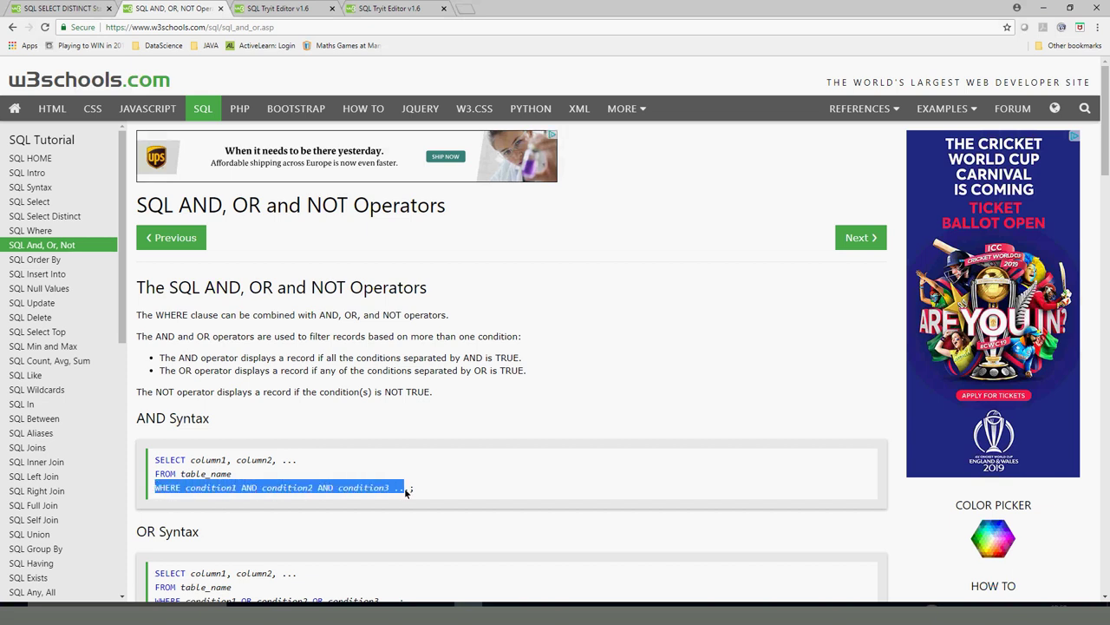
double_click(250, 491)
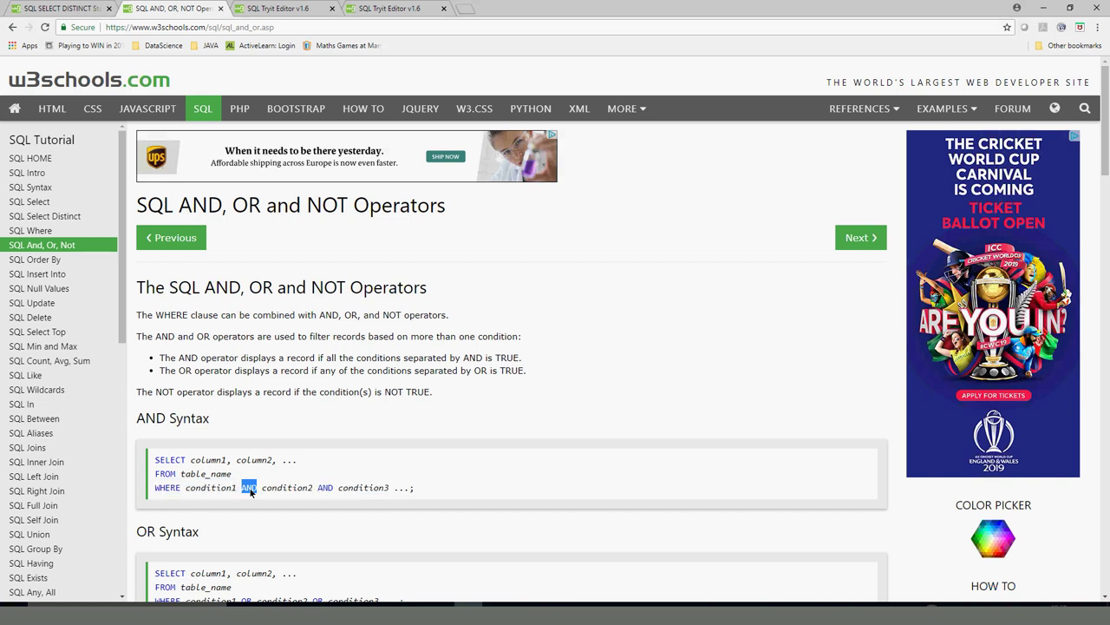
double_click(207, 491)
Step: Review the OR and NOT syntax and the demo Customers table, marking the City column heading
scroll(240, 472, "down", 5)
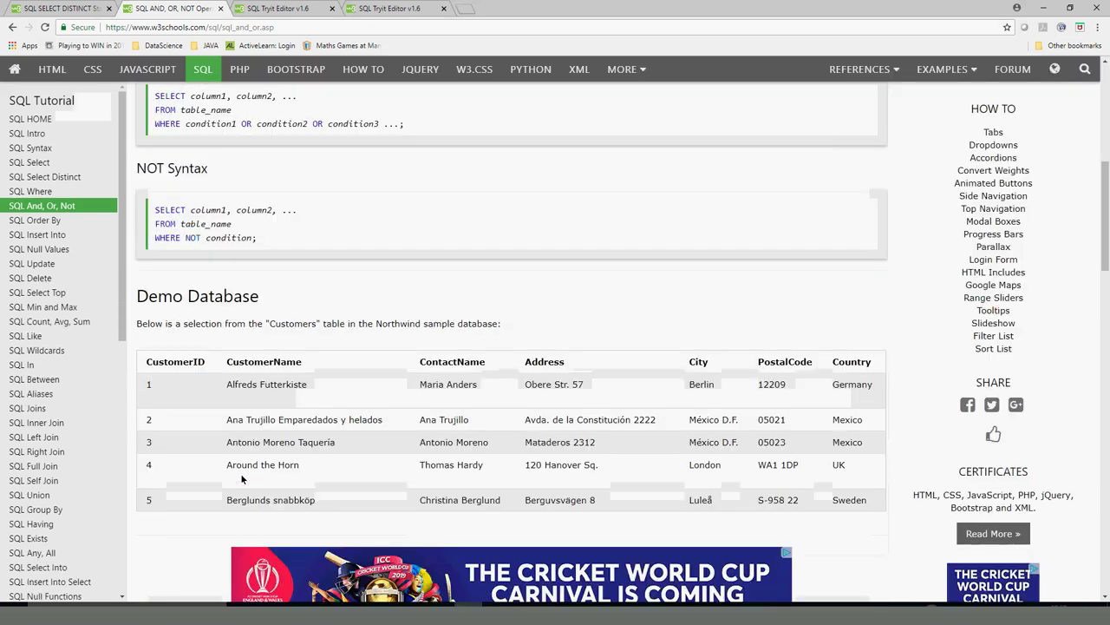
scroll(242, 457, "up", 5)
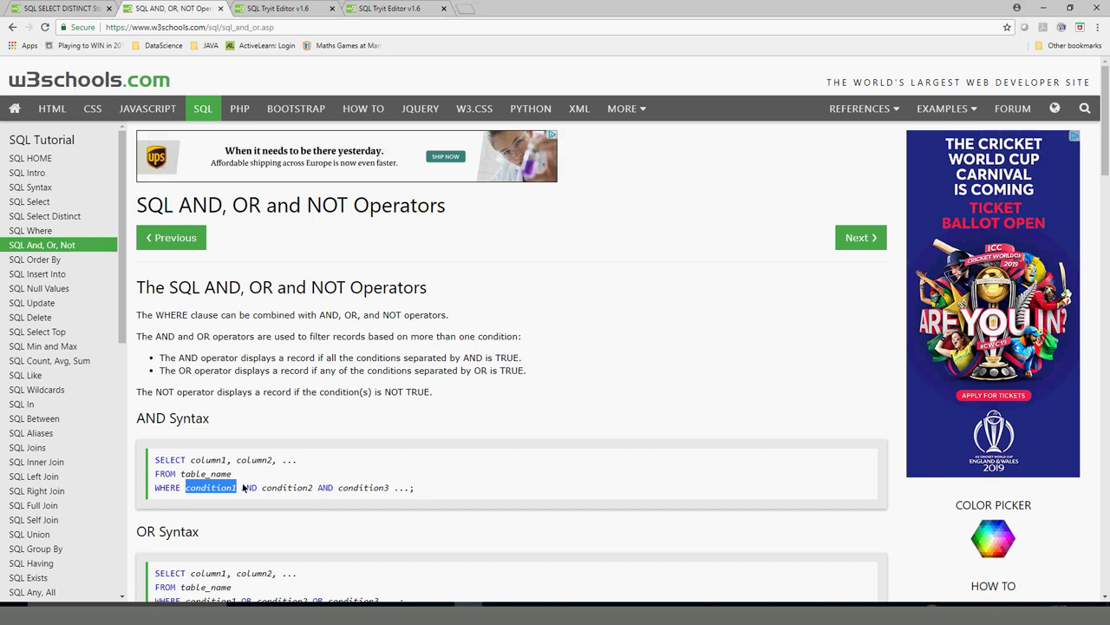
scroll(295, 521, "down", 5)
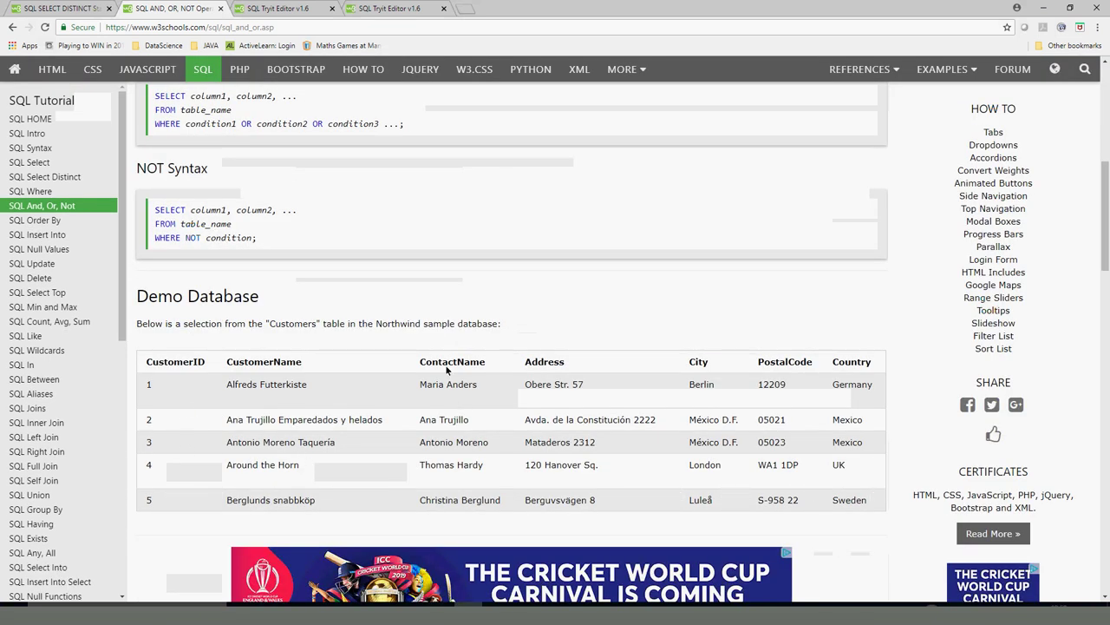
double_click(710, 387)
double_click(701, 362)
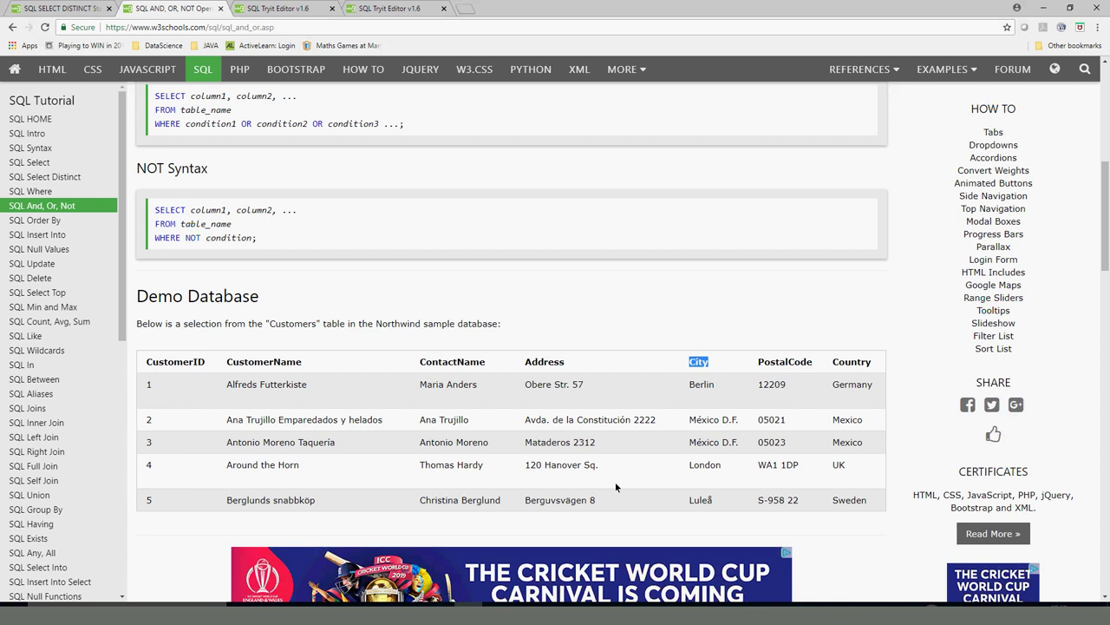
Step: Open the tutorial's ORDER BY Keyword page and look through its DESC and several-columns examples
scroll(444, 438, "up", 5)
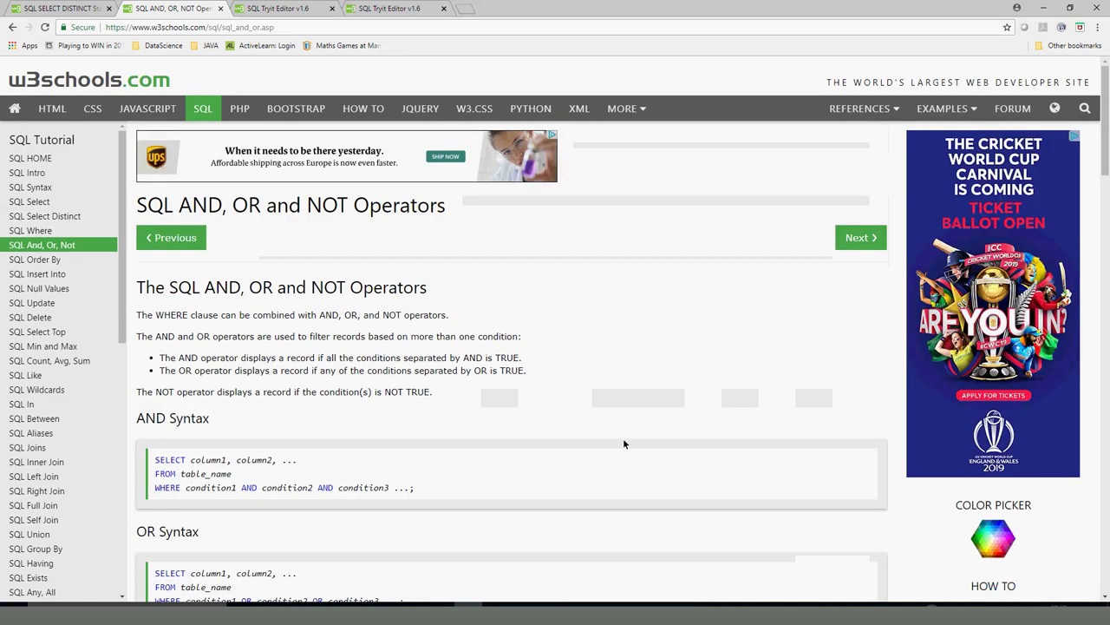
left_click(855, 240)
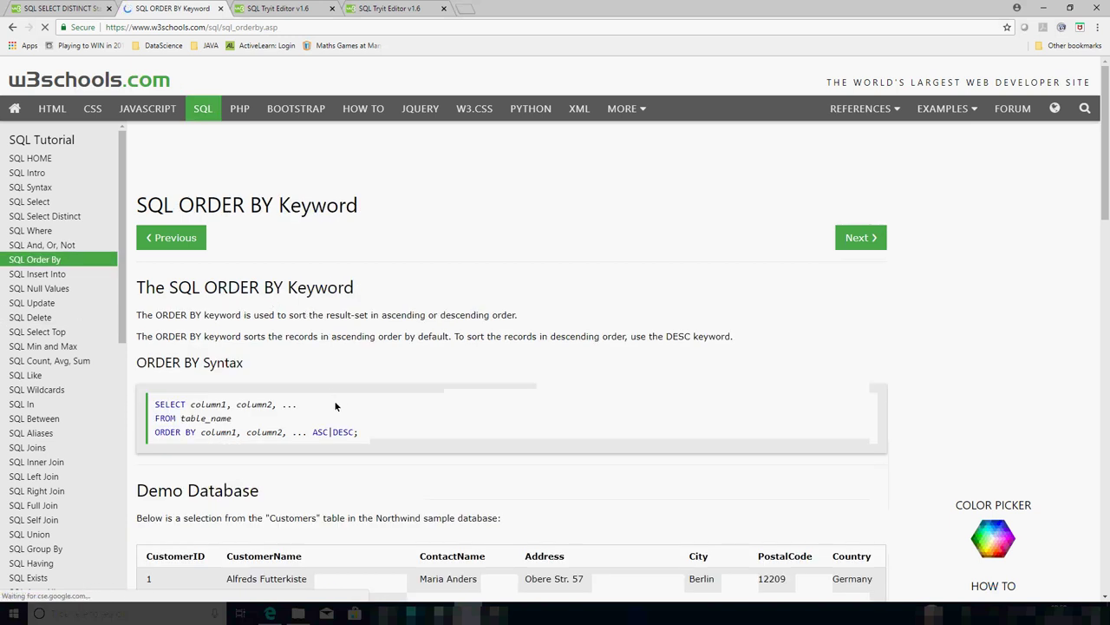
scroll(278, 402, "down", 10)
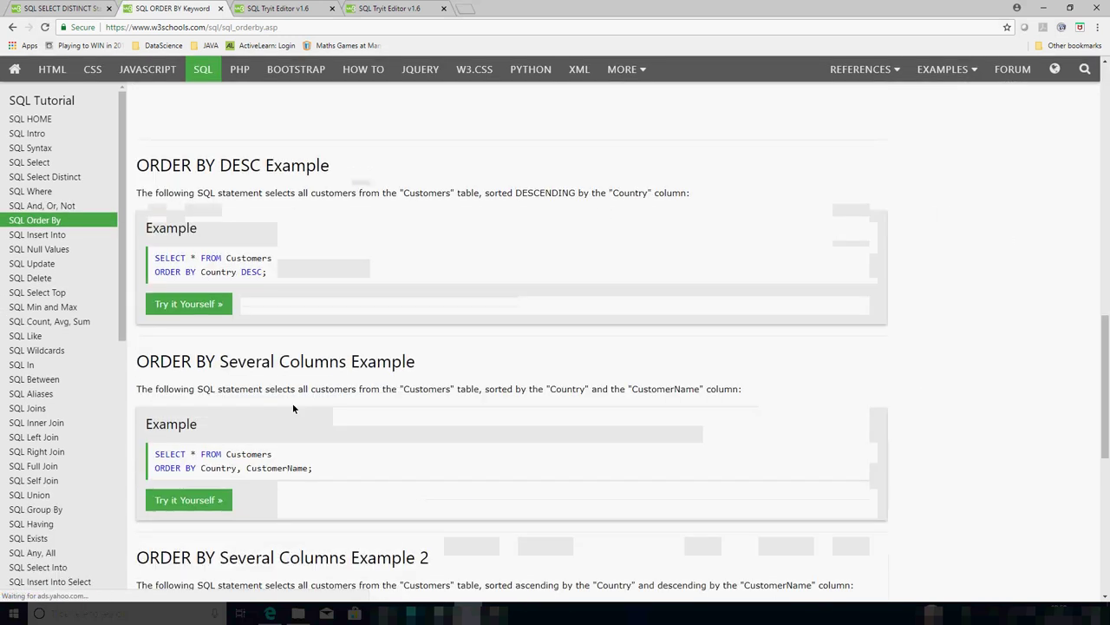
Step: Return to the SELECT * query, remove its WHERE CustomerID BETWEEN condition, run it and look through all customers
left_click(275, 9)
left_click(394, 9)
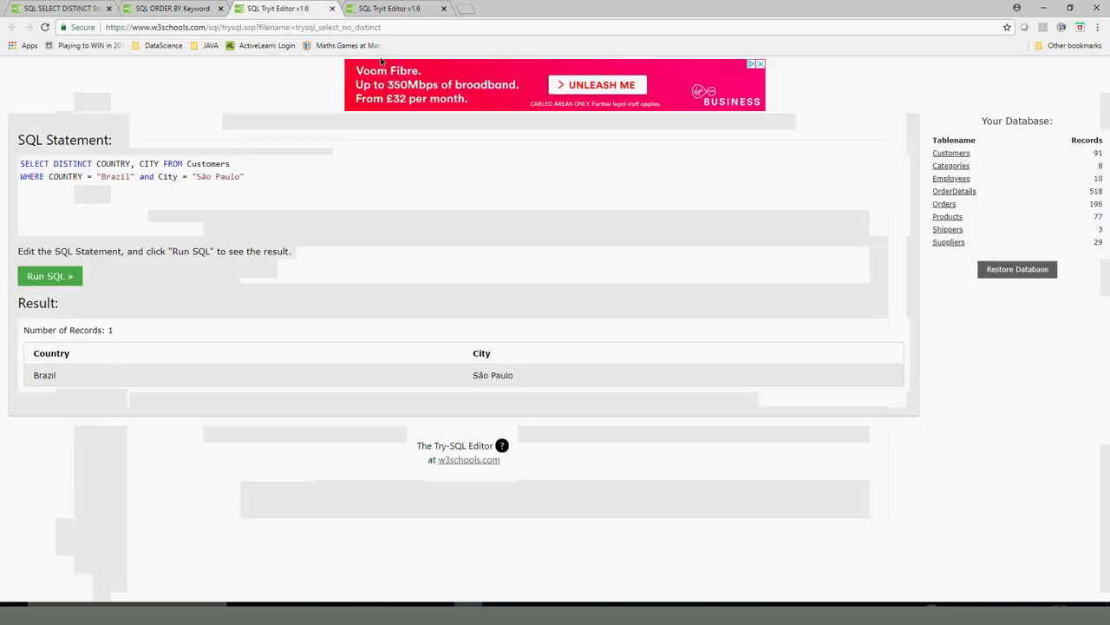
left_click_drag(187, 178, 12, 190)
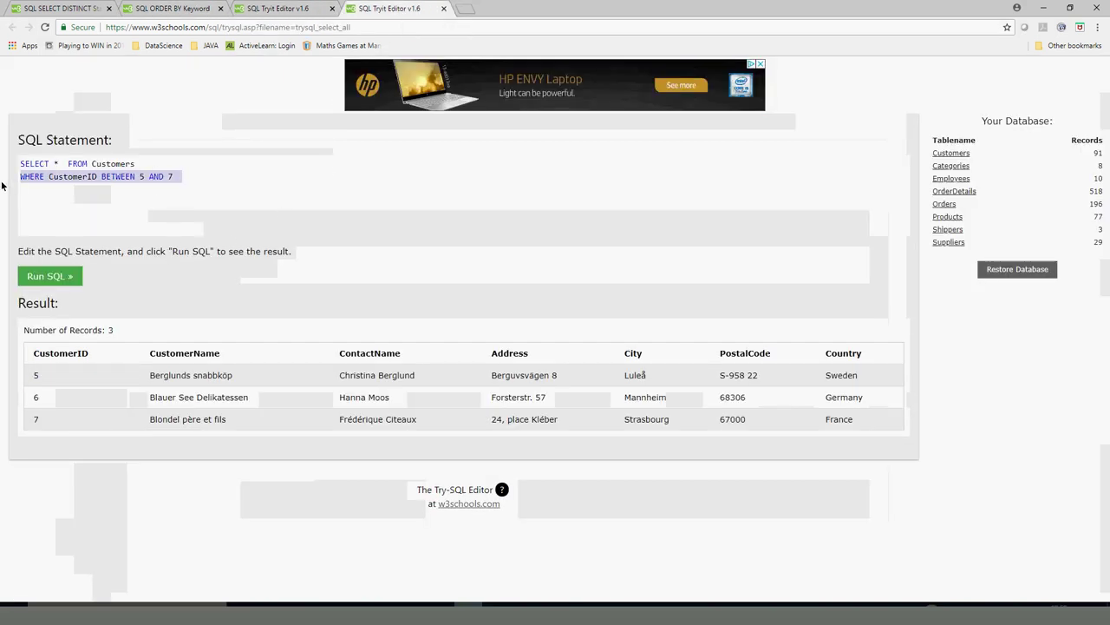
key("BackSpace")
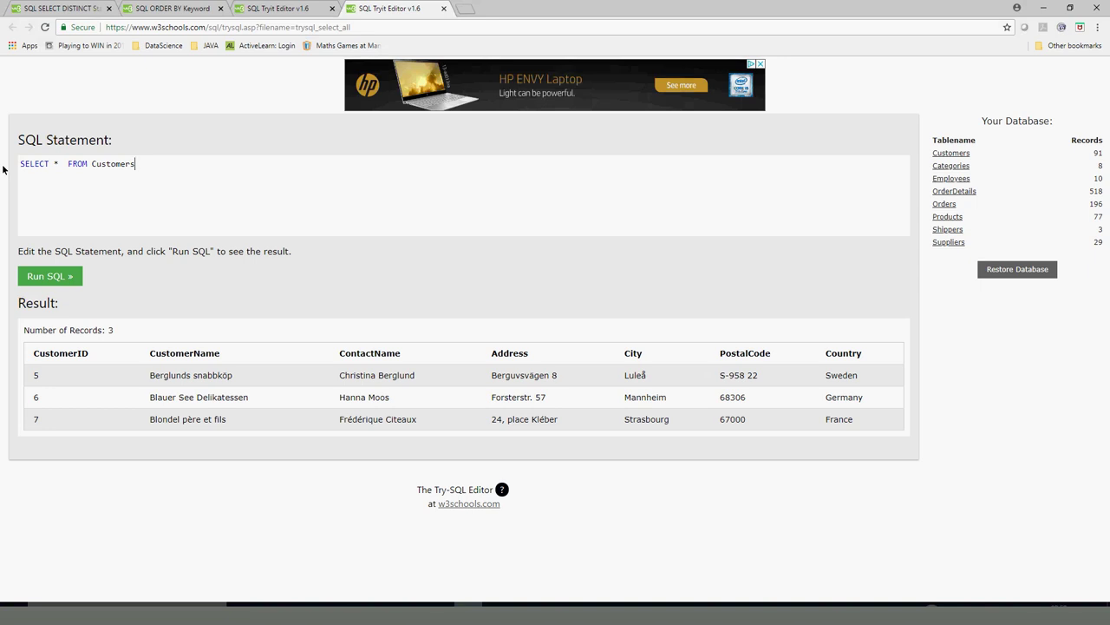
left_click(49, 275)
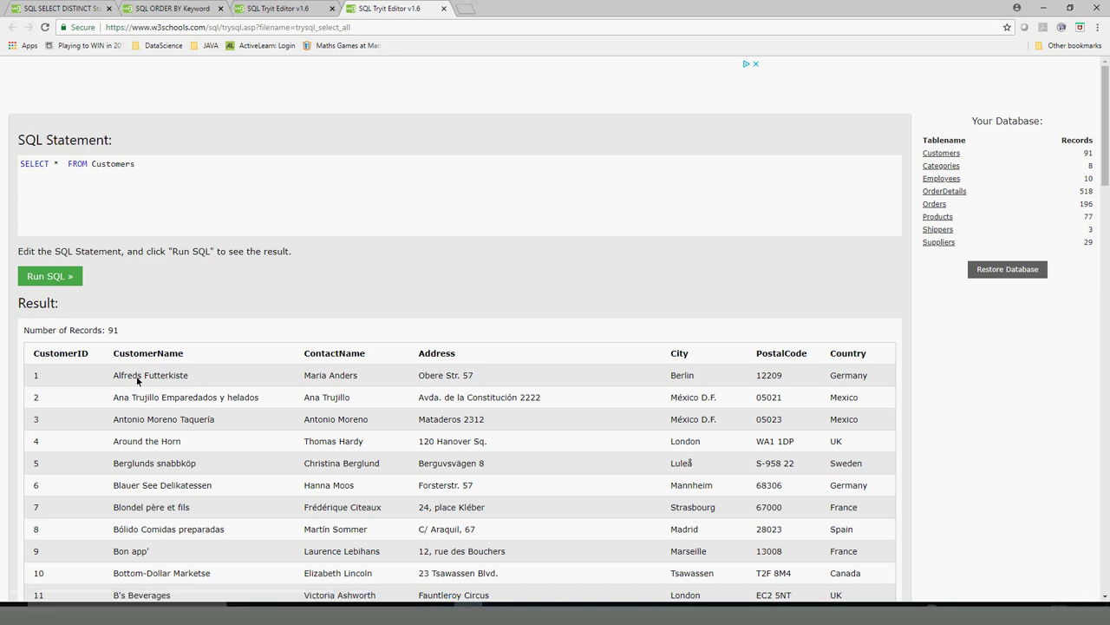
scroll(149, 464, "down", 11)
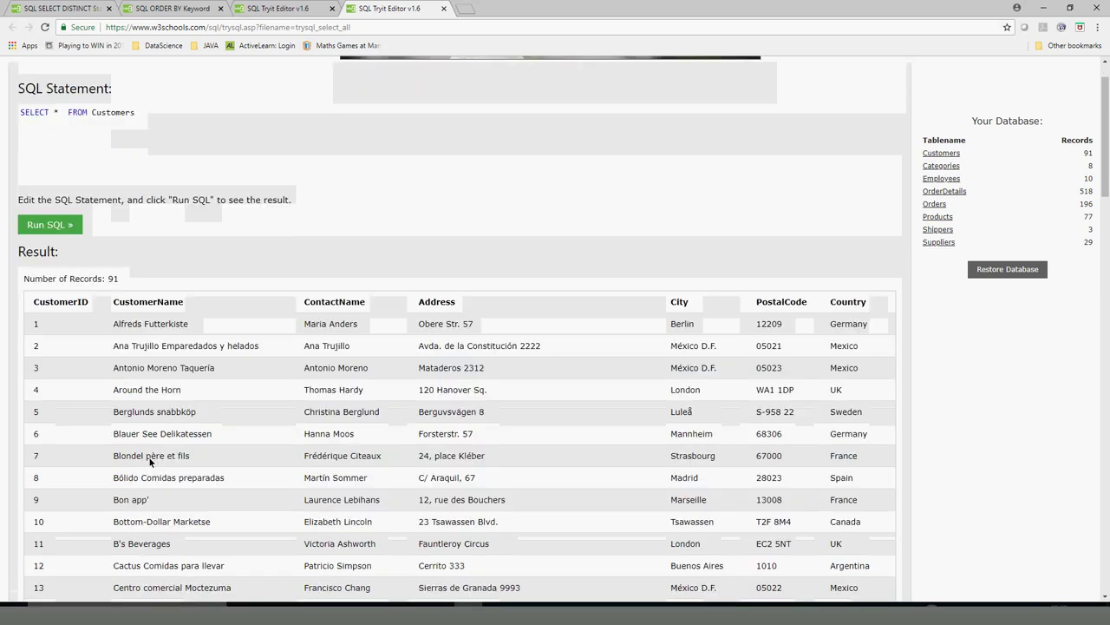
scroll(148, 465, "down", 3)
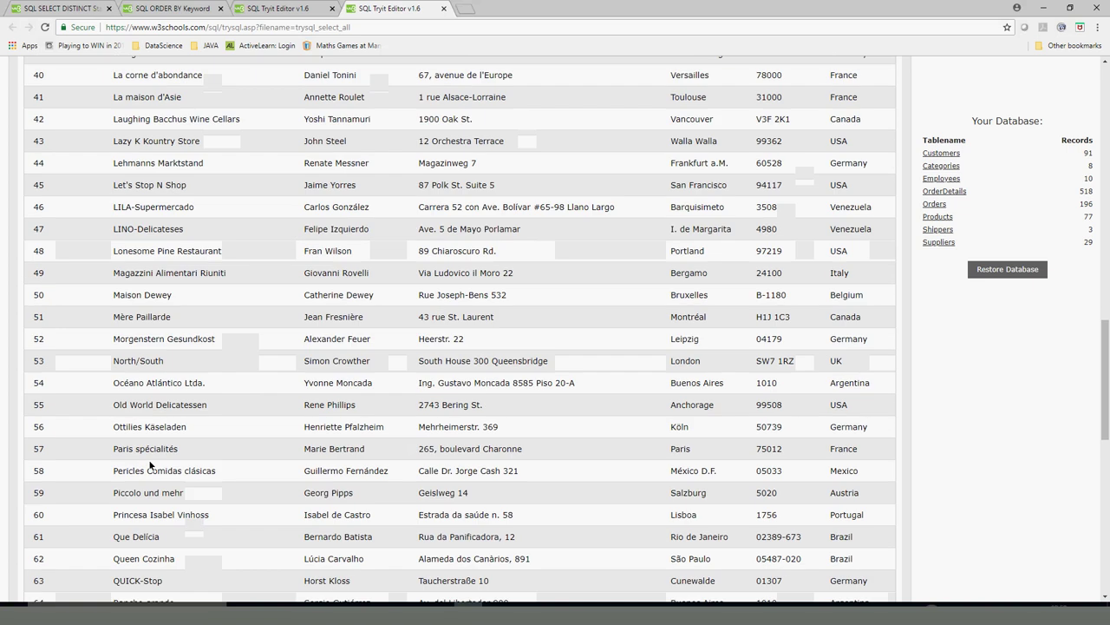
Step: Sort all customers by contact by adding ORDER BY ContactName to the SELECT * query and running it
scroll(150, 466, "down", 10)
scroll(148, 461, "up", 20)
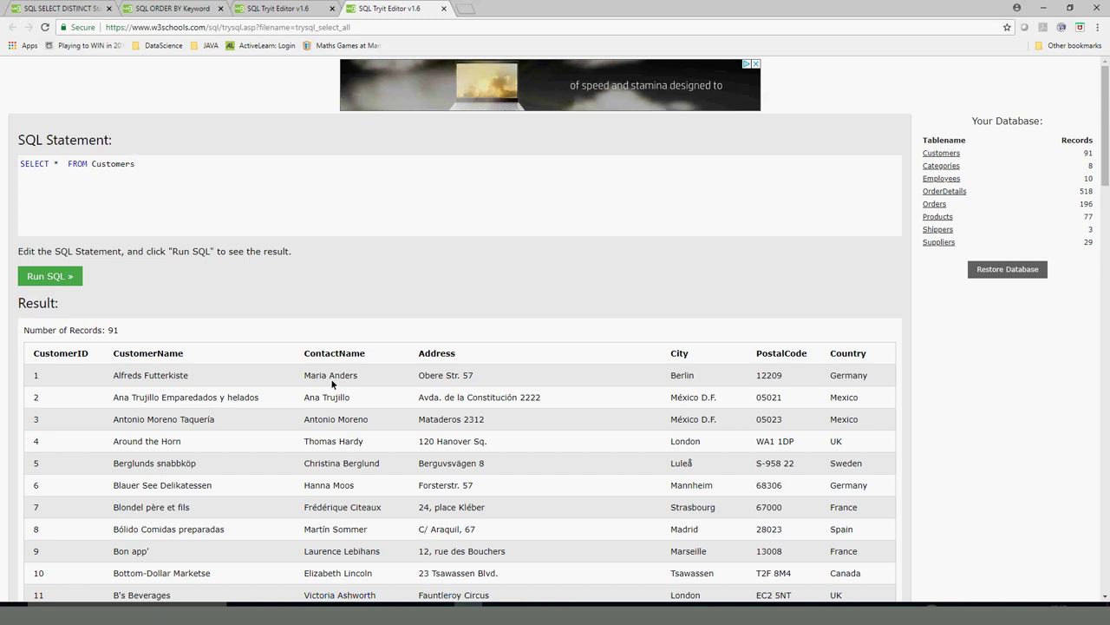
double_click(138, 355)
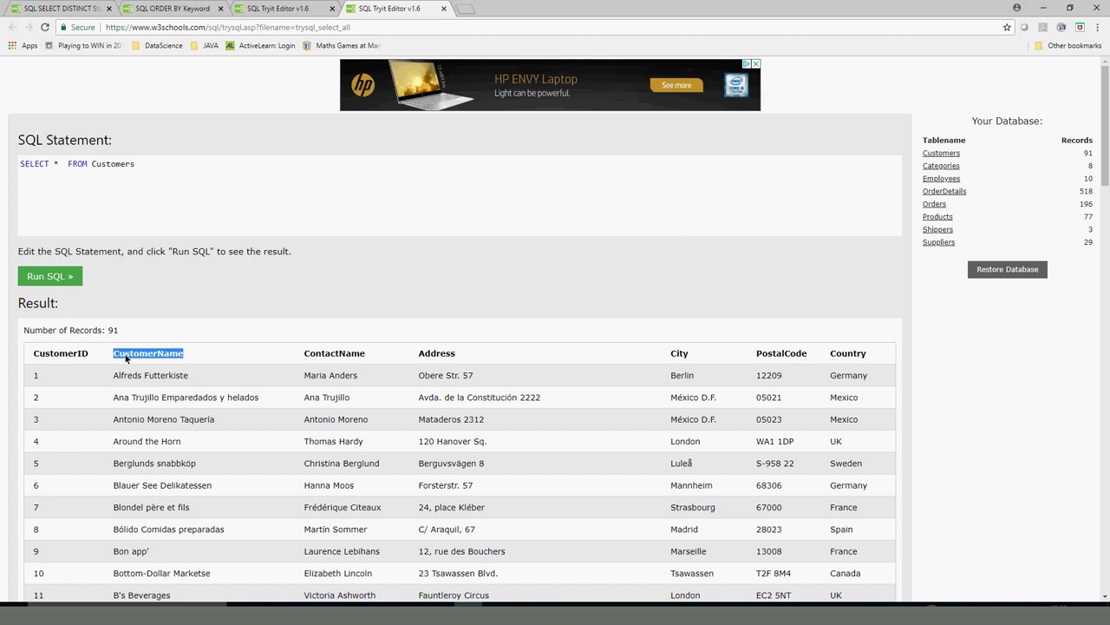
left_click(324, 351)
double_click(327, 355)
key("ctrl+c")
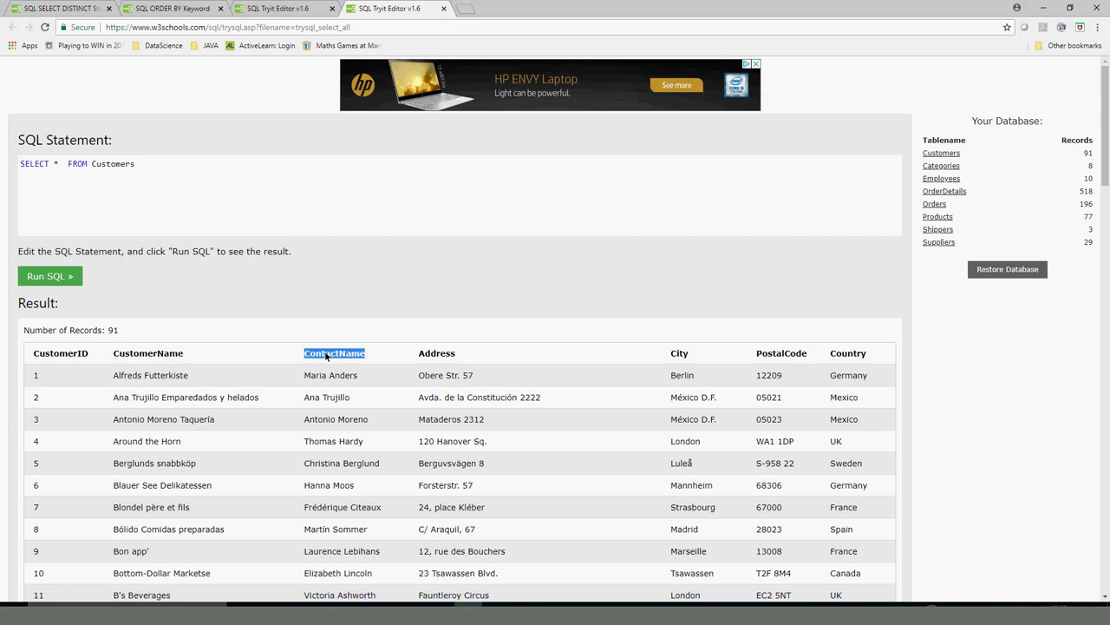
left_click(173, 177)
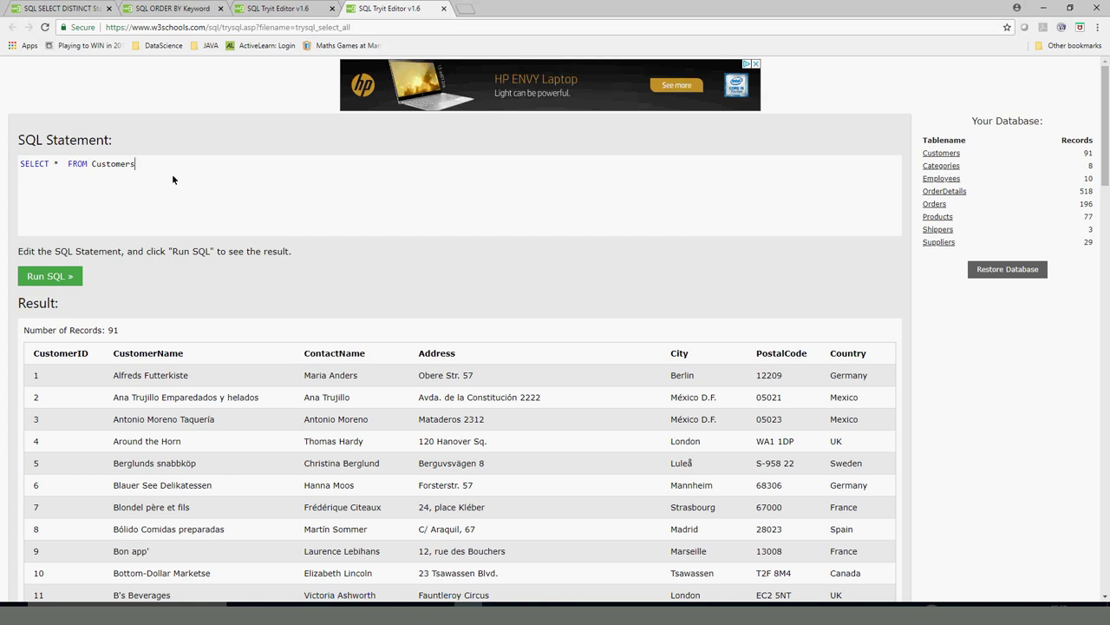
key("Return")
type("ORDER BY")
key("ctrl+v")
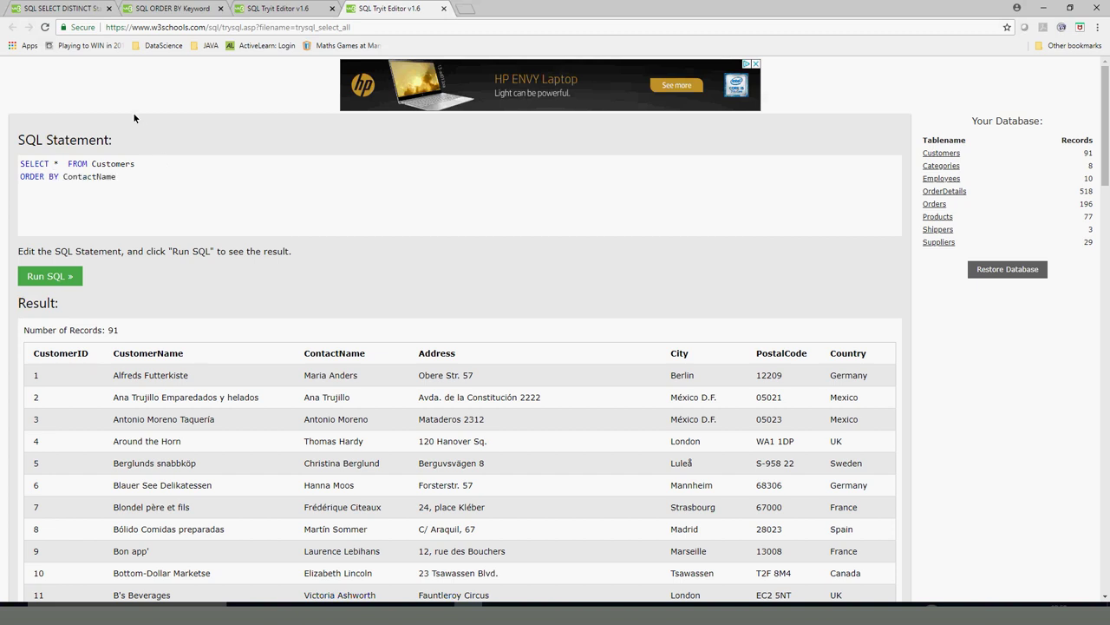
left_click(65, 275)
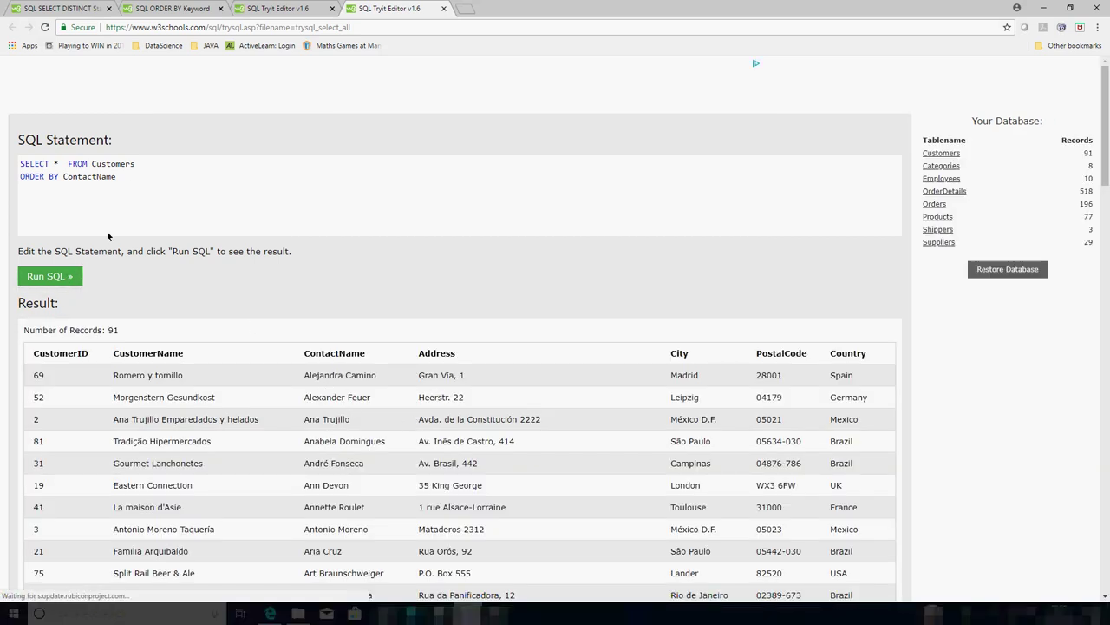
Step: Run the ContactName sort with an explicit ASC, and run it again with DESC in its place
type("C")
left_click(65, 277)
double_click(131, 177)
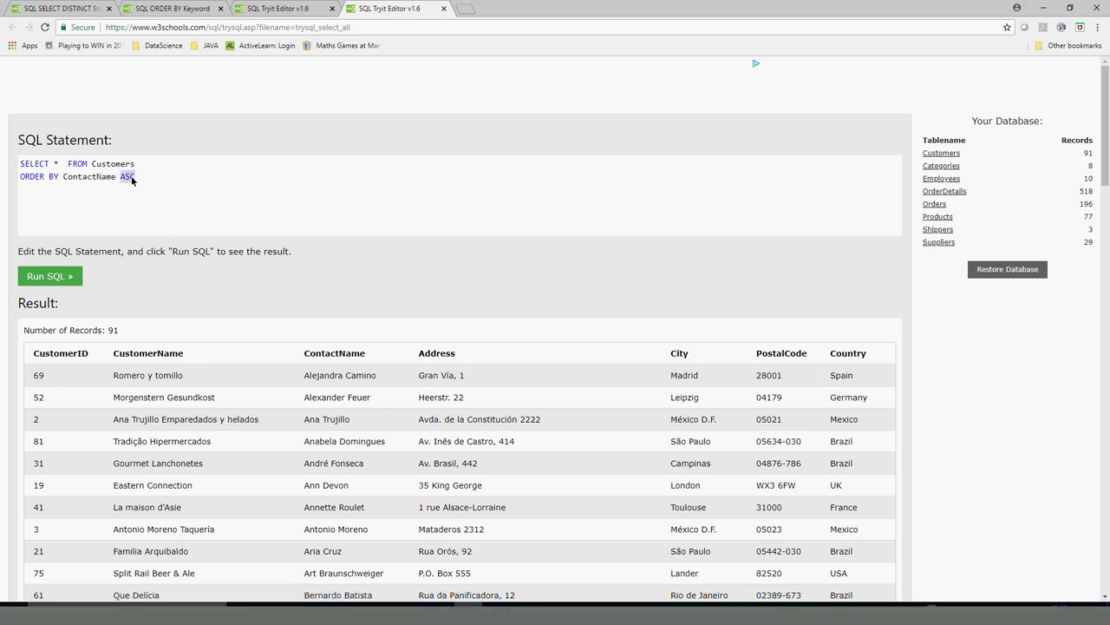
type("DESC")
left_click(66, 275)
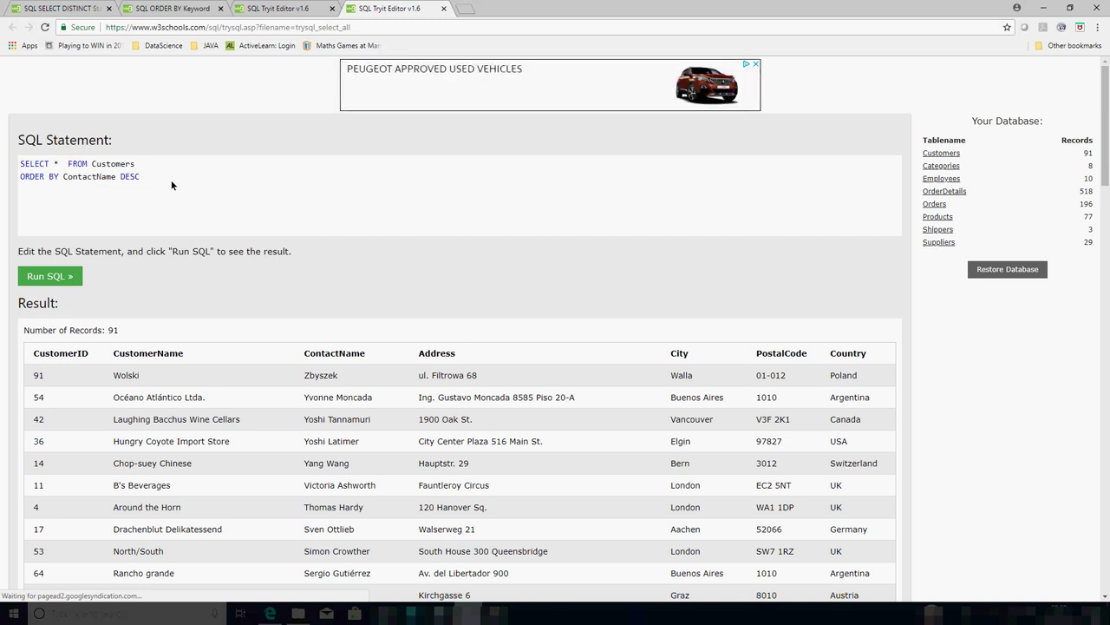
Step: Replace ContactName with City in the ORDER BY clause, keeping DESC, and run the query
double_click(680, 353)
key("ctrl+c")
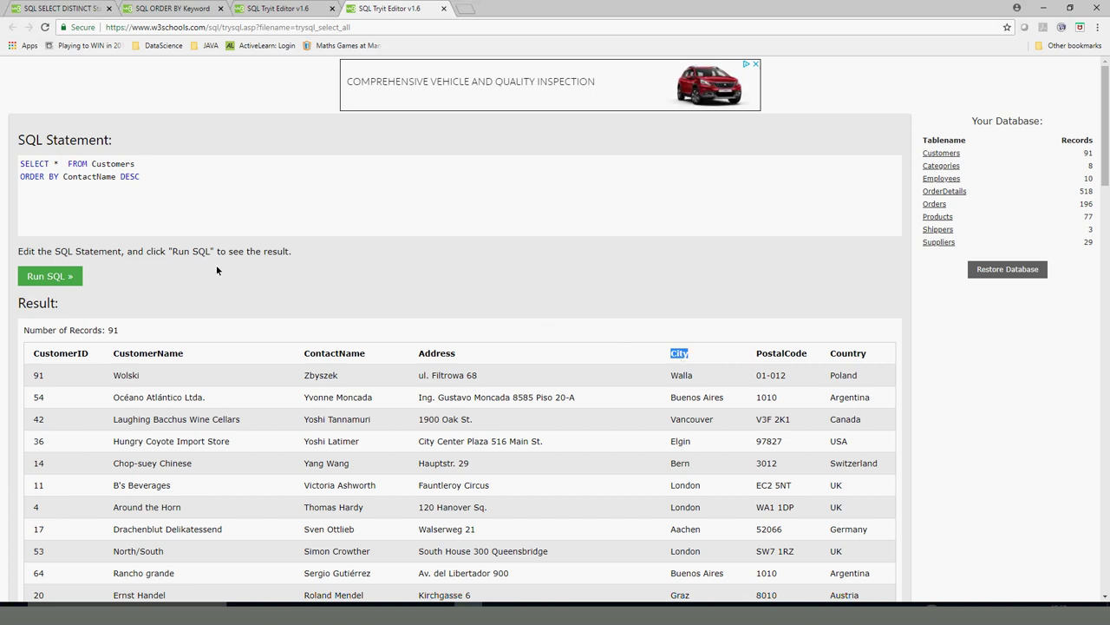
double_click(78, 177)
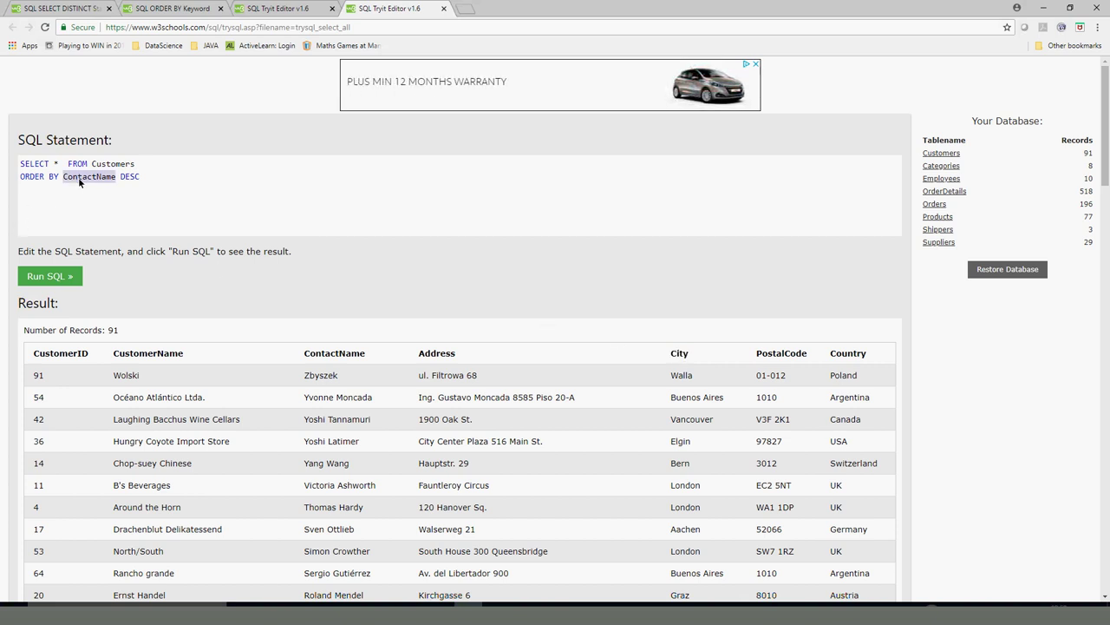
key("ctrl+v")
left_click(54, 276)
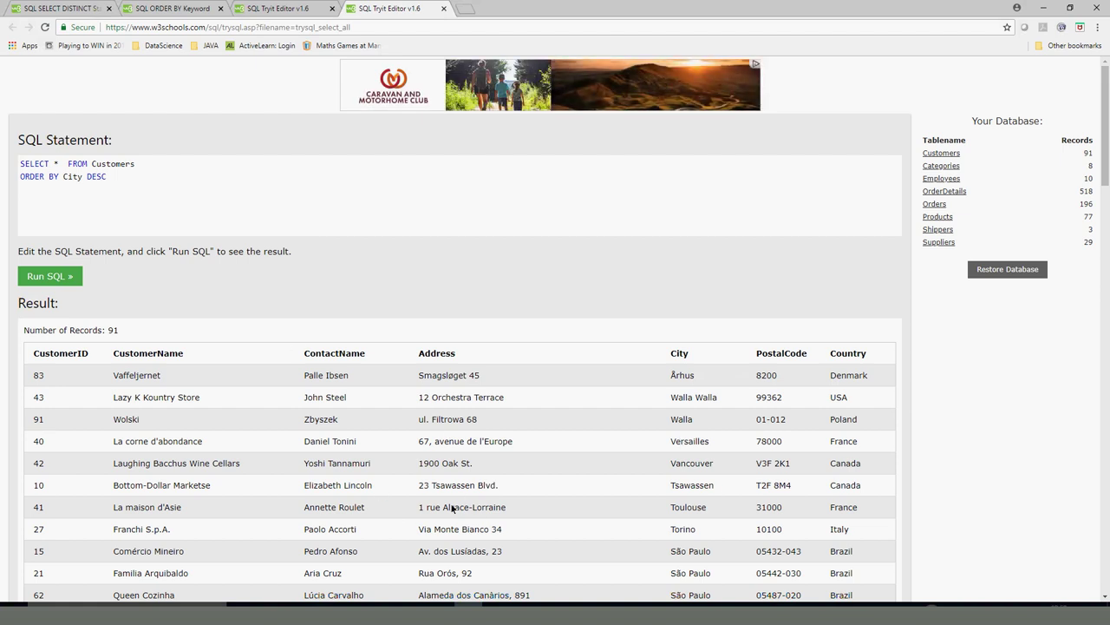
Step: Look through the tutorial's ORDER BY examples and open the following SQL INSERT INTO Statement page
left_click(177, 8)
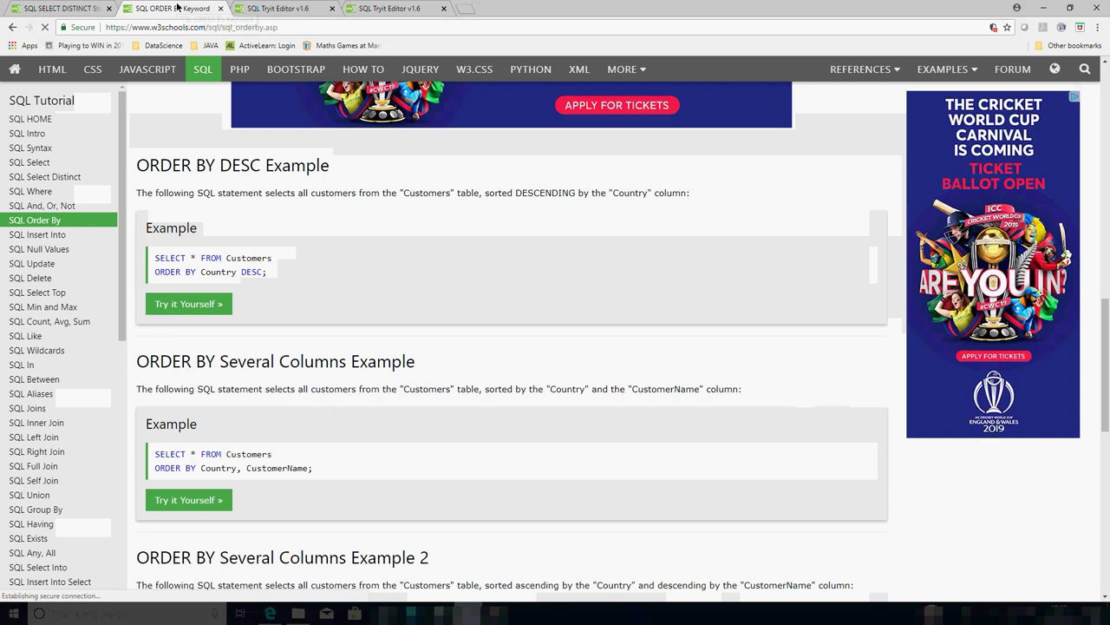
scroll(420, 463, "down", 3)
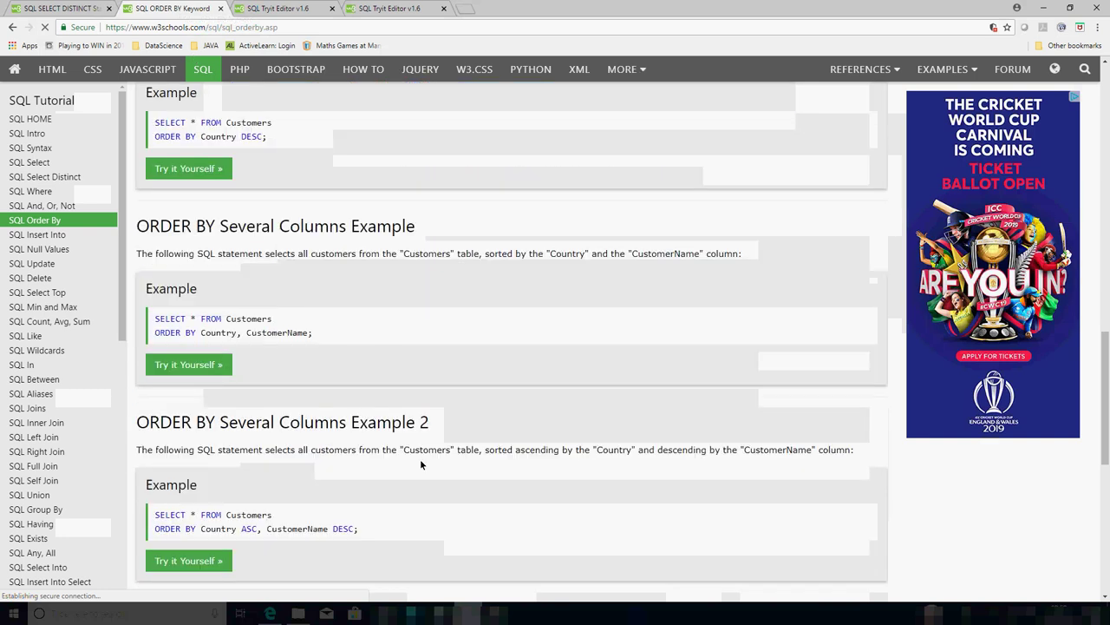
scroll(421, 464, "down", 3)
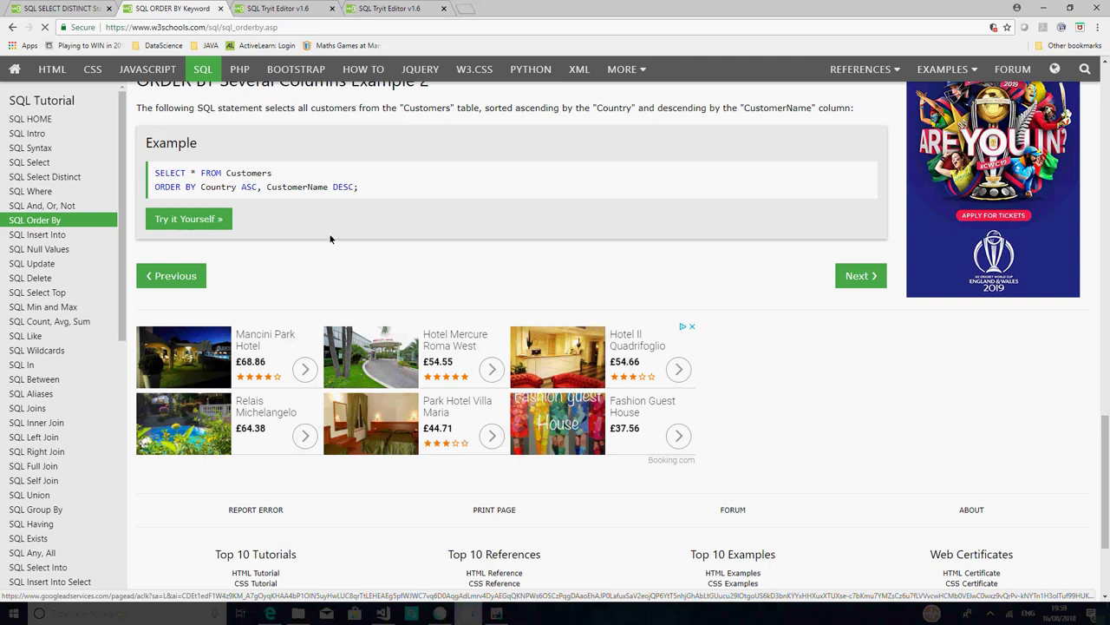
scroll(330, 239, "up", 6)
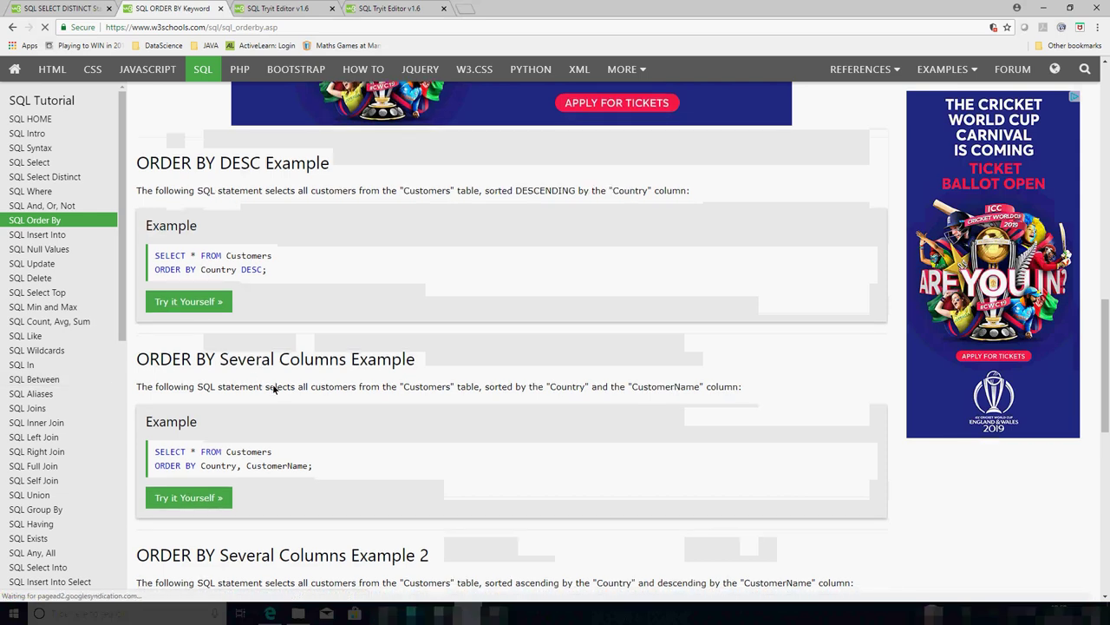
scroll(274, 391, "down", 10)
scroll(595, 373, "up", 10)
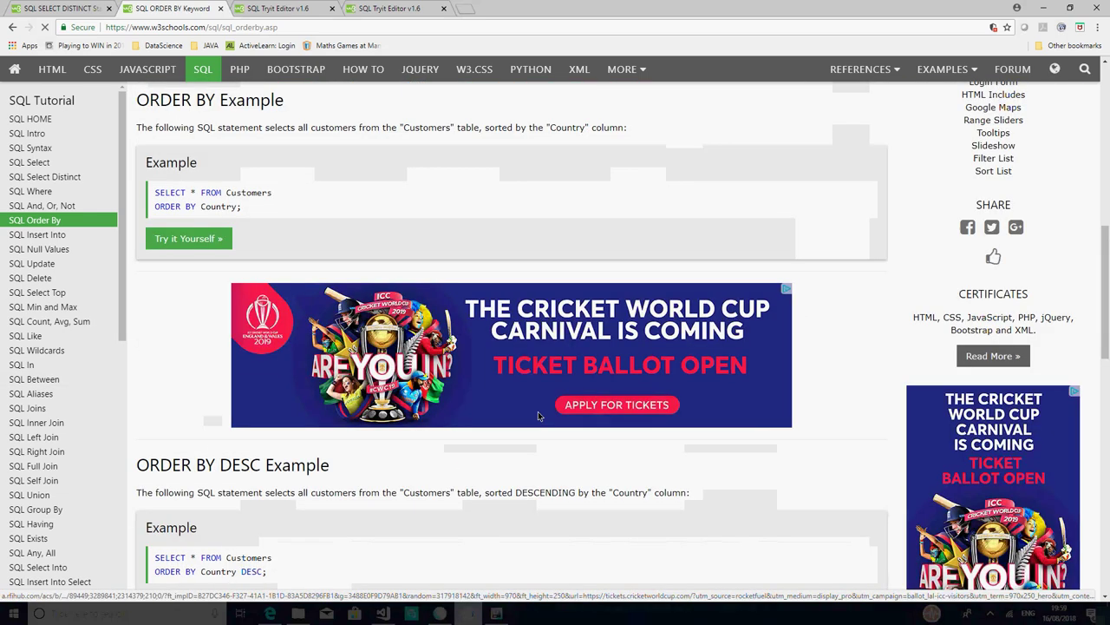
scroll(517, 417, "up", 8)
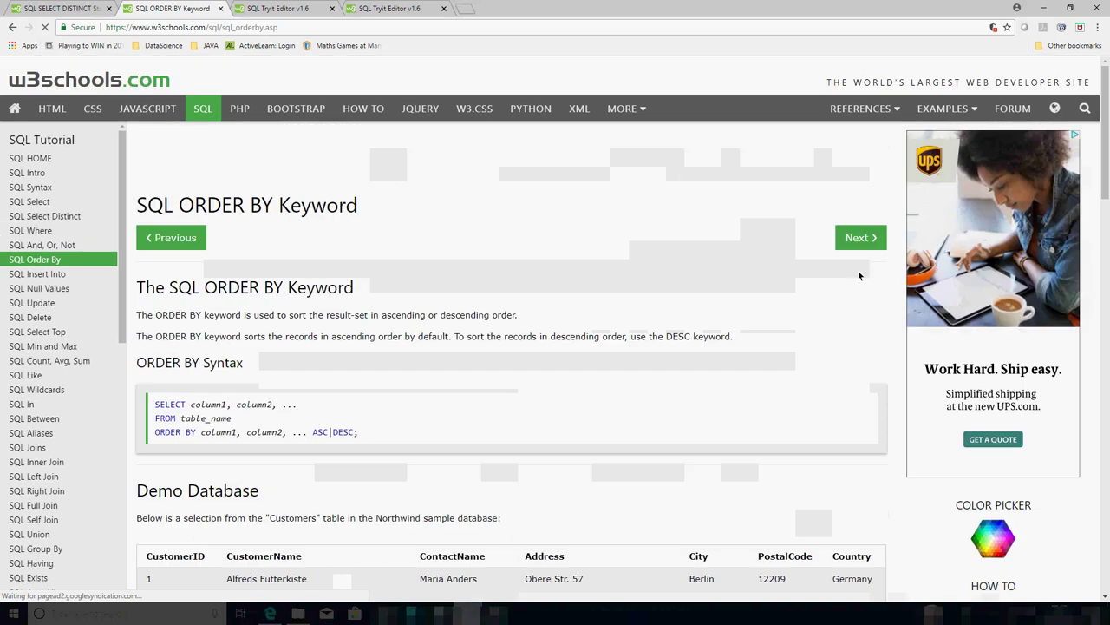
left_click(857, 237)
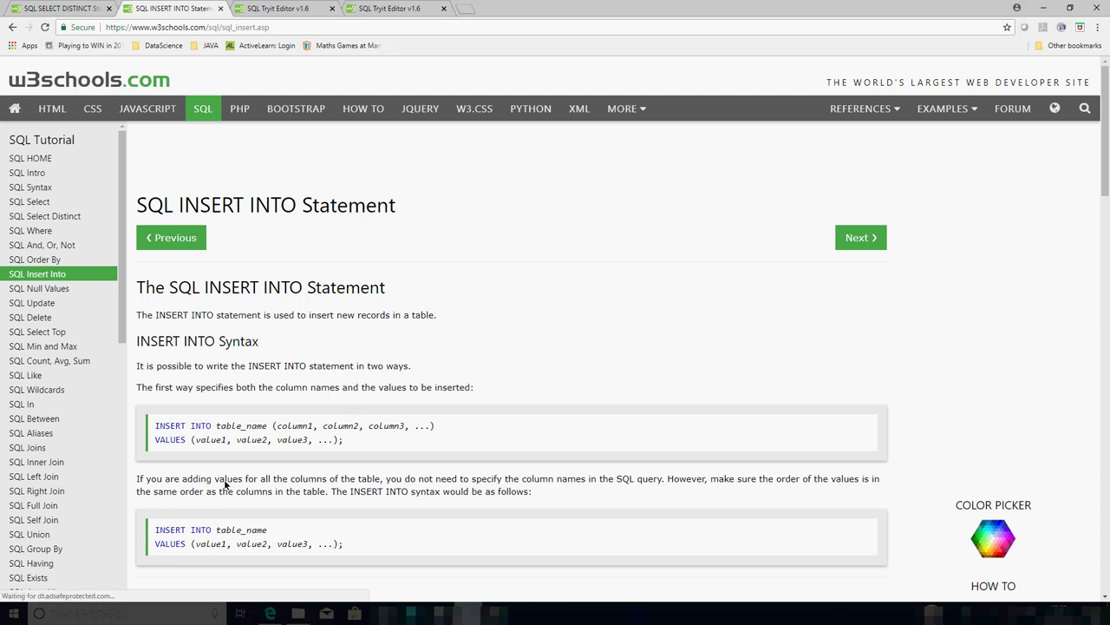
Step: Study the first INSERT INTO syntax, marking INSERT, INTO, table_name, the column names, the VALUES keyword and value1
double_click(164, 426)
double_click(200, 427)
double_click(229, 427)
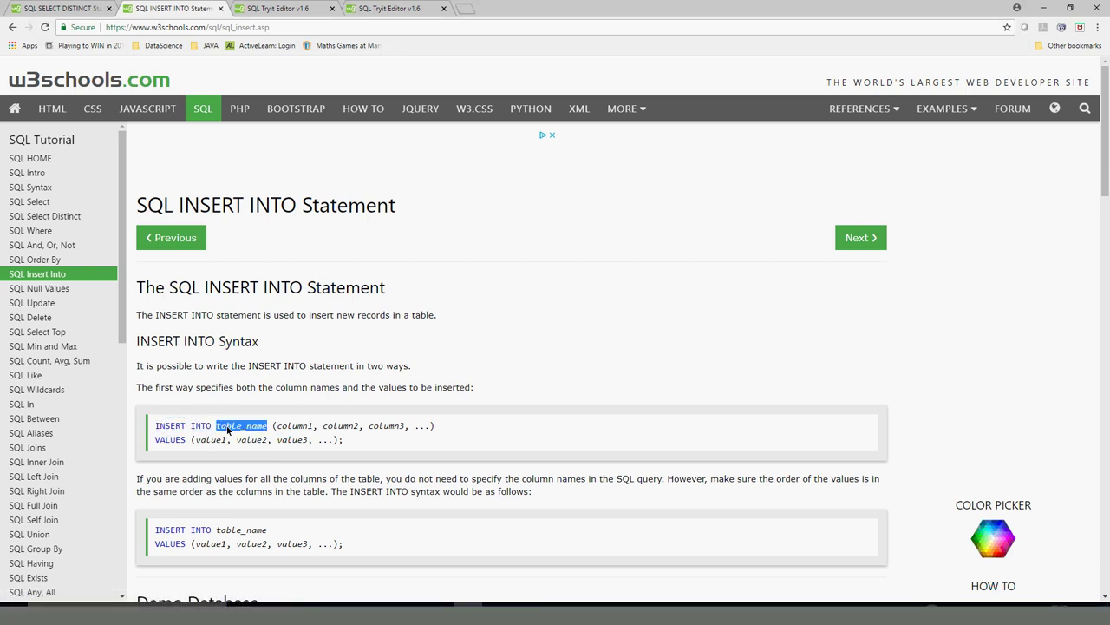
left_click(303, 428)
double_click(347, 429)
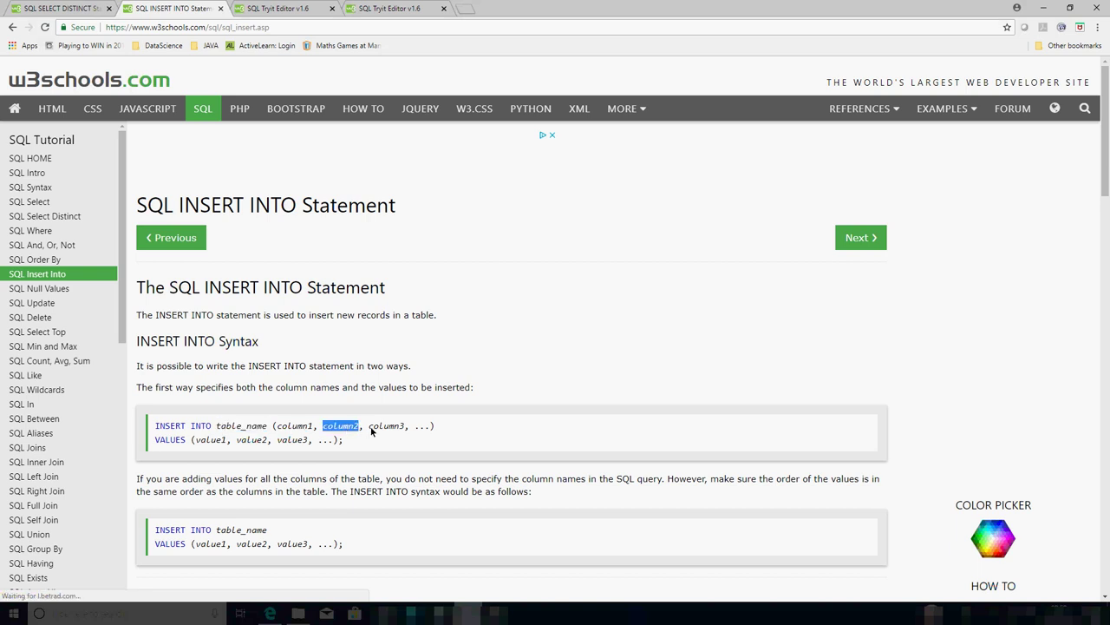
double_click(385, 432)
left_click(174, 443)
double_click(172, 440)
left_click(210, 445)
double_click(210, 441)
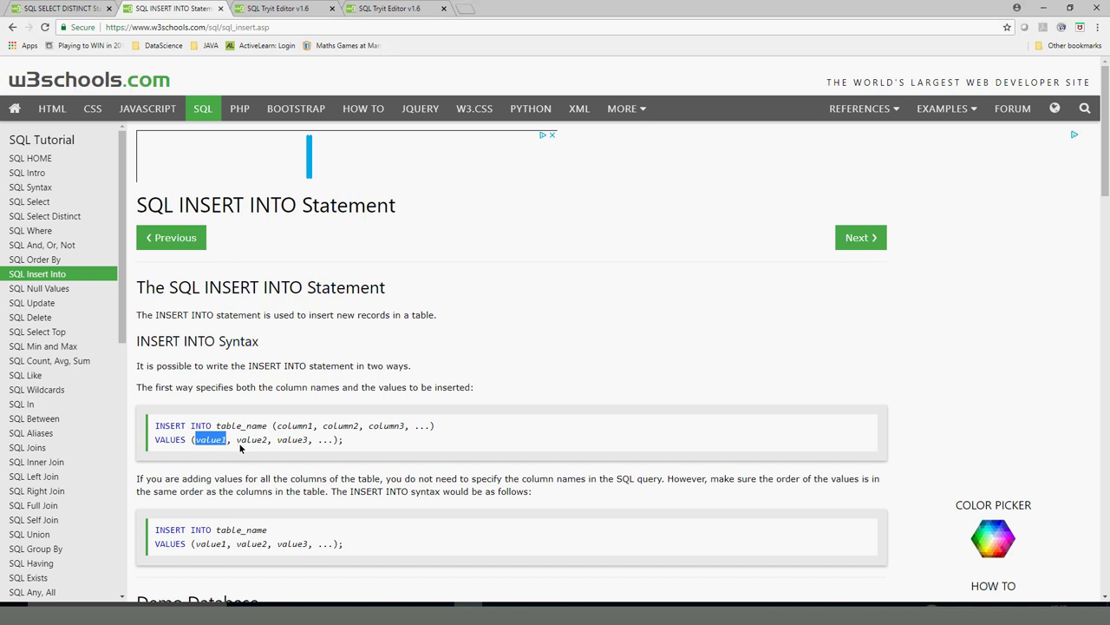
Step: Match each value to its column in the first INSERT INTO syntax, marking value1 to value3 and column1 to column3 in turn
left_click(209, 445)
double_click(210, 440)
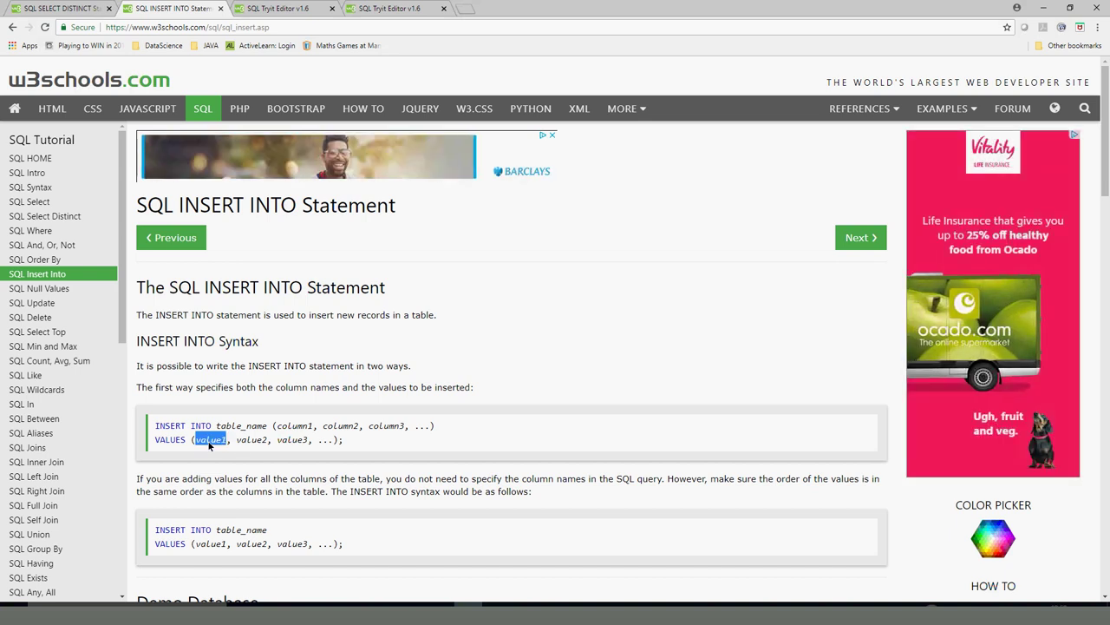
double_click(294, 426)
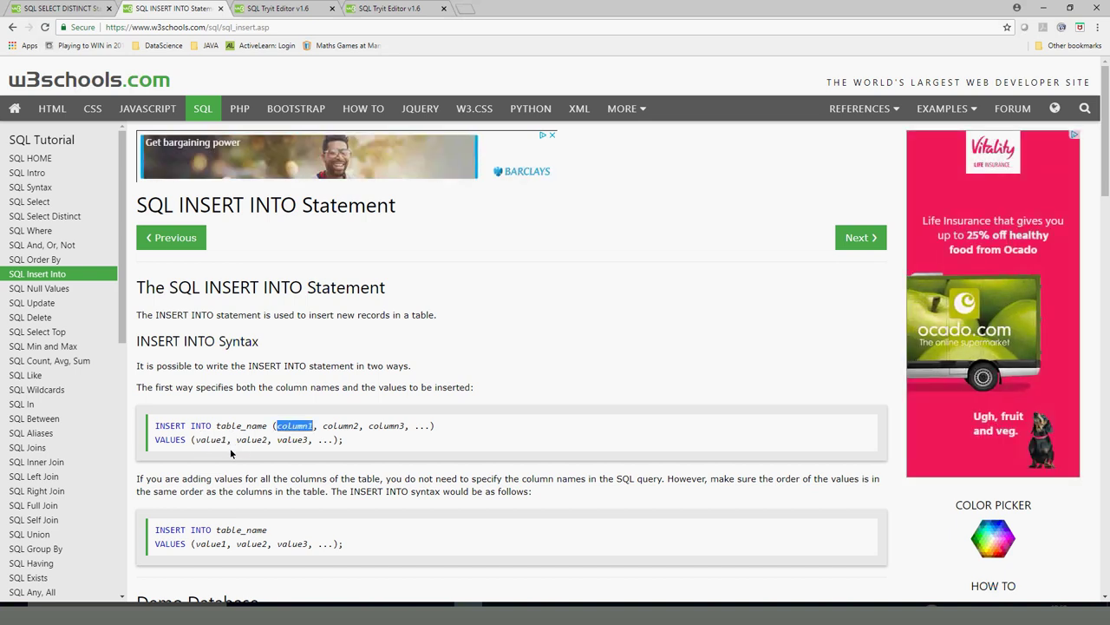
double_click(252, 440)
left_click(330, 430)
double_click(332, 428)
double_click(283, 441)
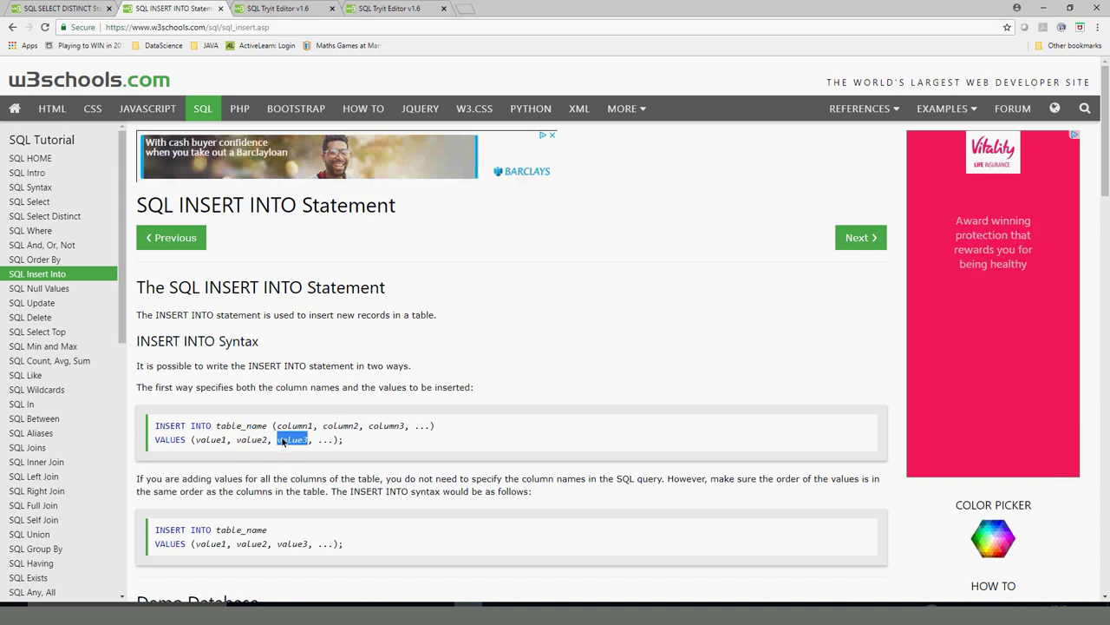
double_click(386, 426)
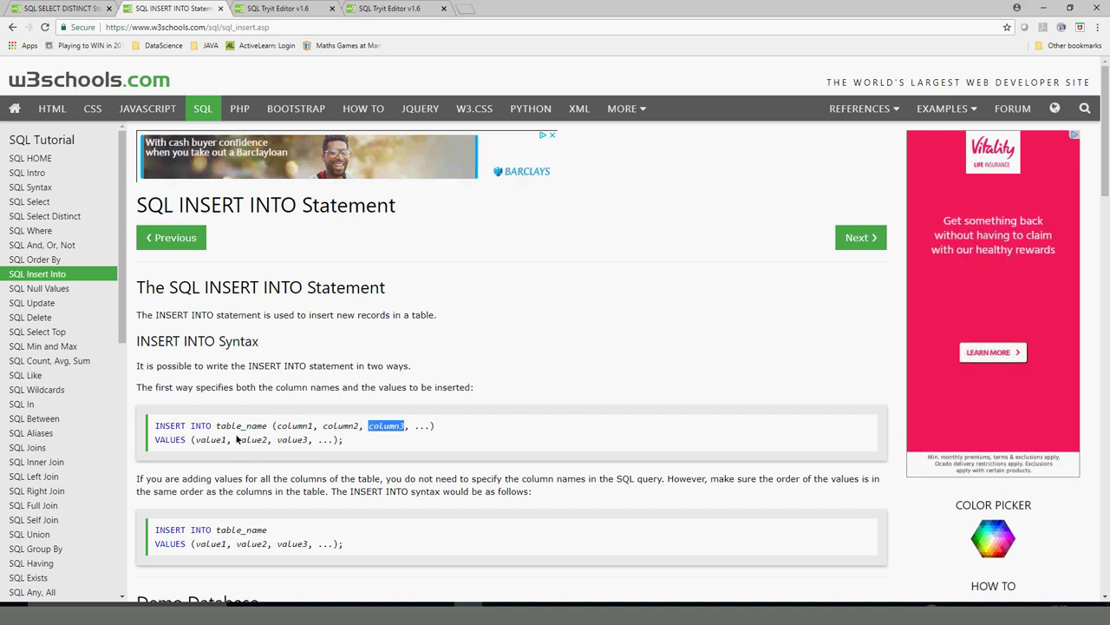
Step: Mark the whole bracketed column list, the VALUES keyword and the full value list in the first INSERT INTO syntax
left_click_drag(191, 439, 397, 426)
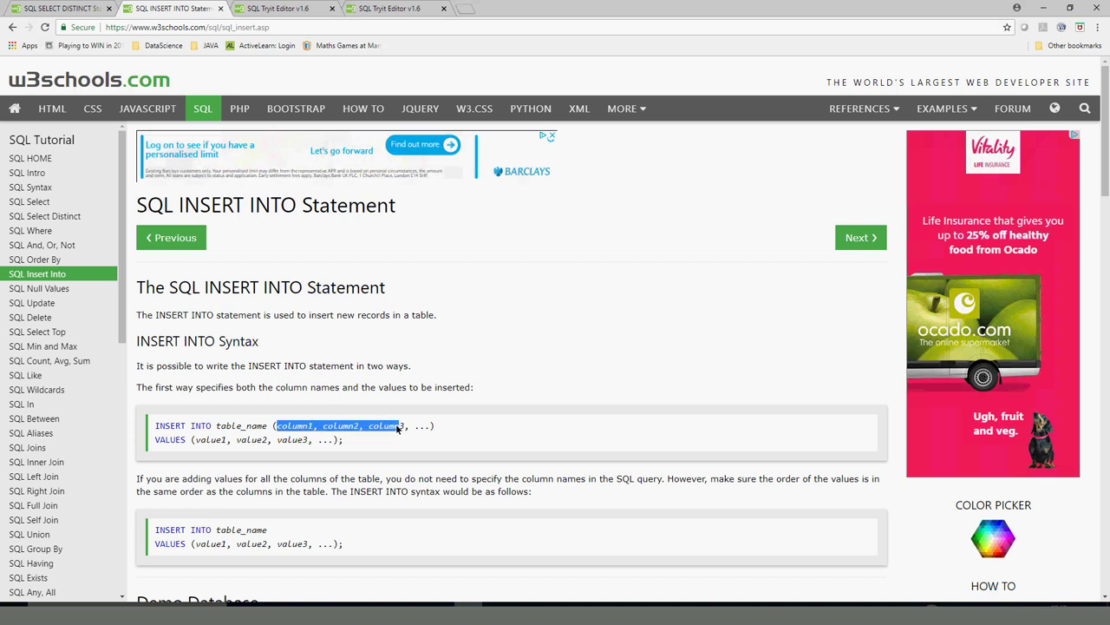
left_click(278, 428)
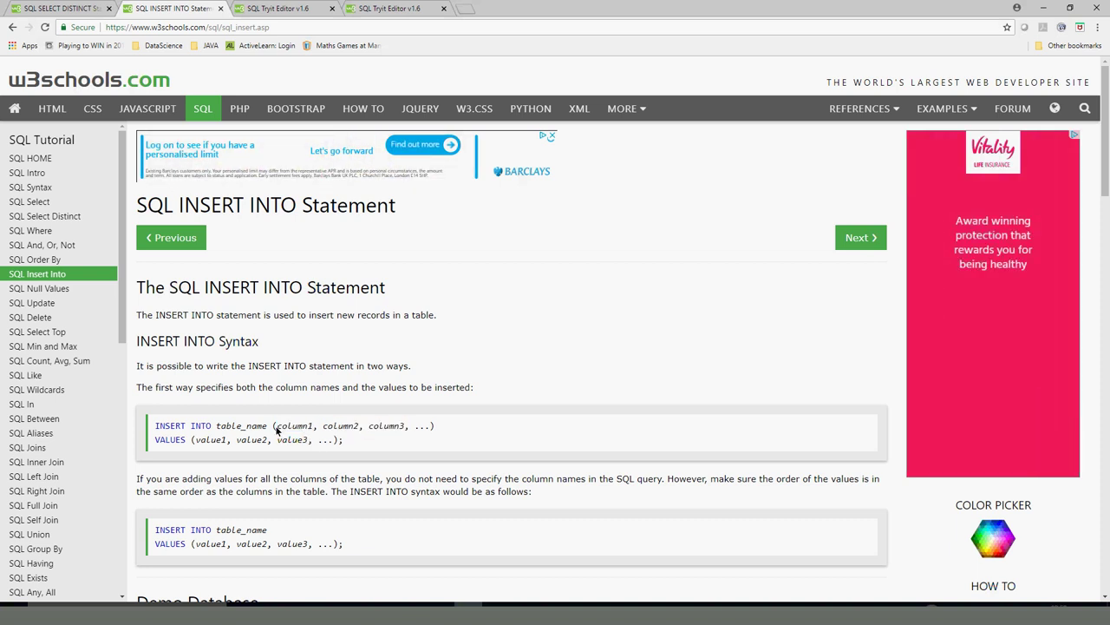
left_click_drag(274, 431, 440, 424)
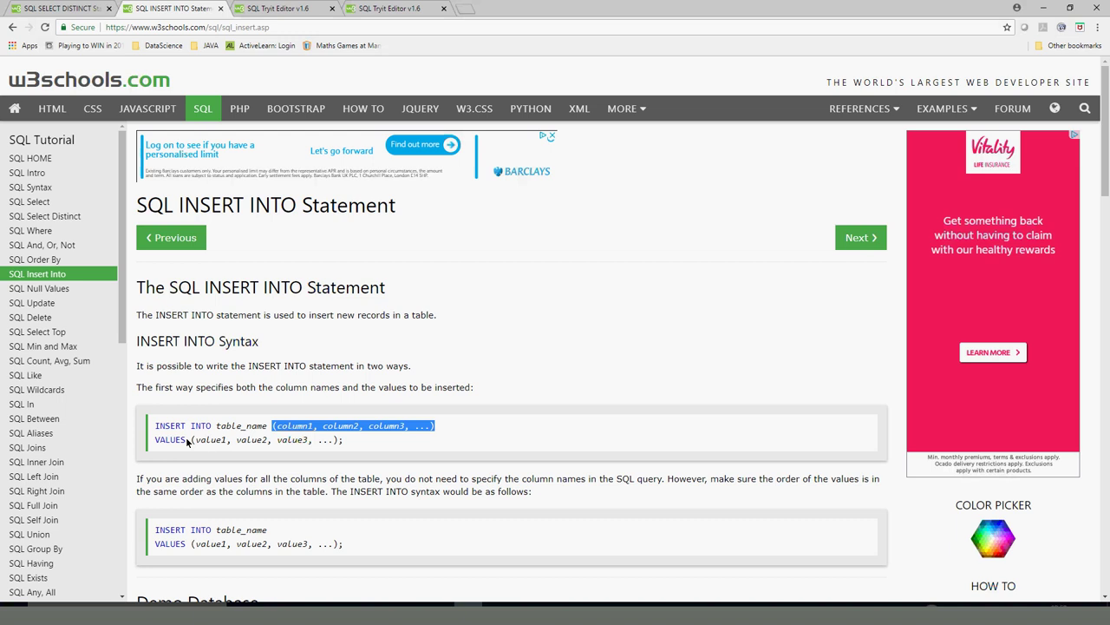
double_click(160, 441)
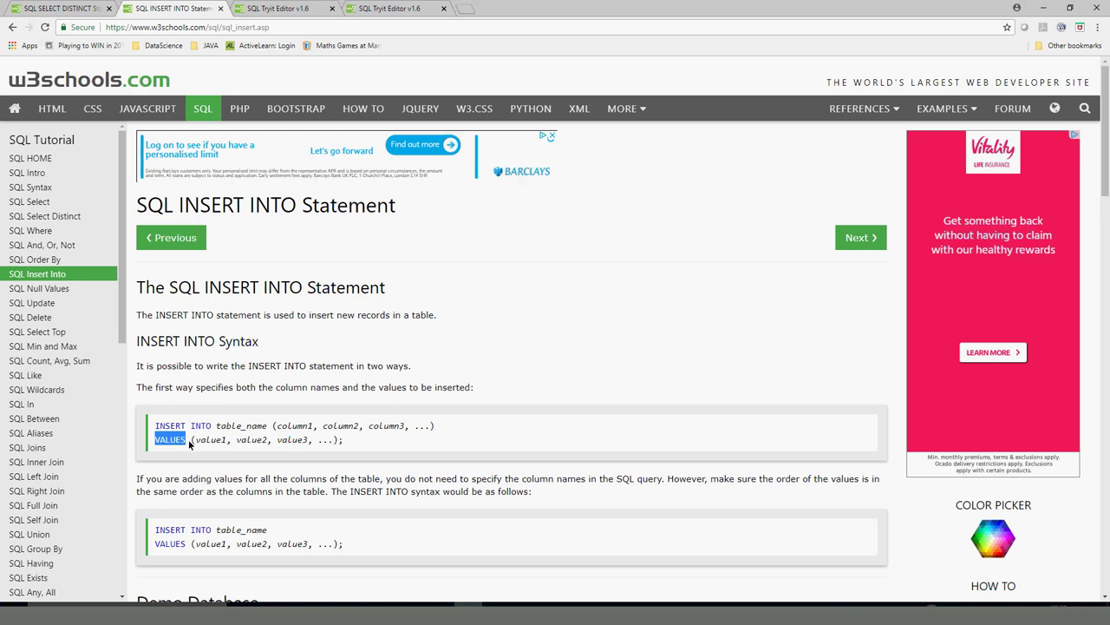
left_click_drag(192, 441, 323, 440)
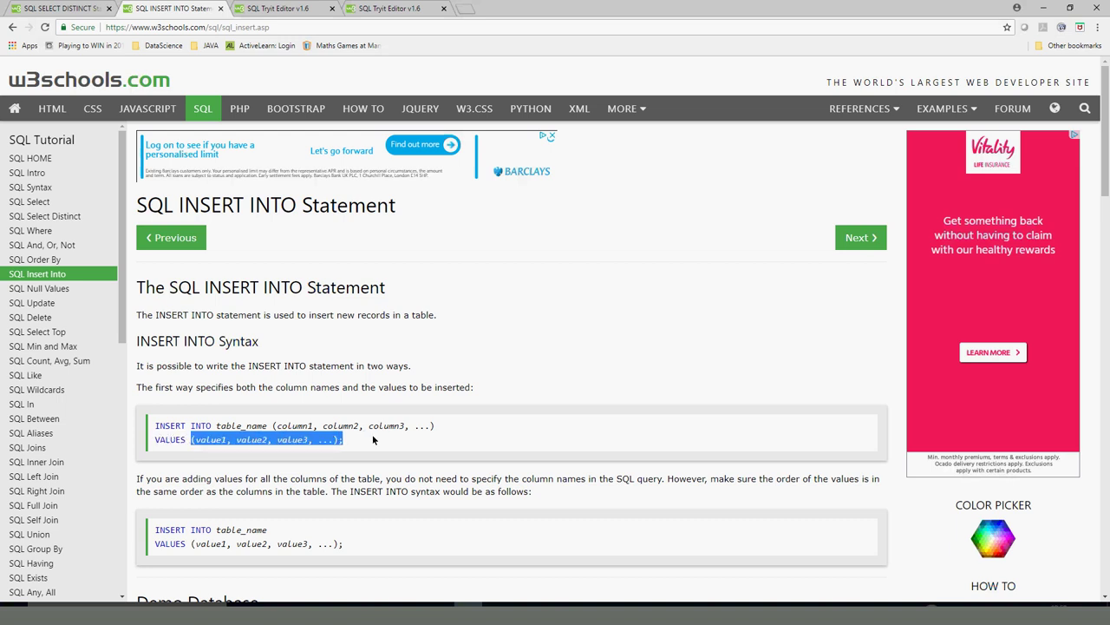
Step: Study the second INSERT INTO syntax without column names, marking table_name, VALUES and the bracketed value list
double_click(235, 532)
double_click(163, 544)
left_click(191, 548)
left_click_drag(191, 548, 366, 548)
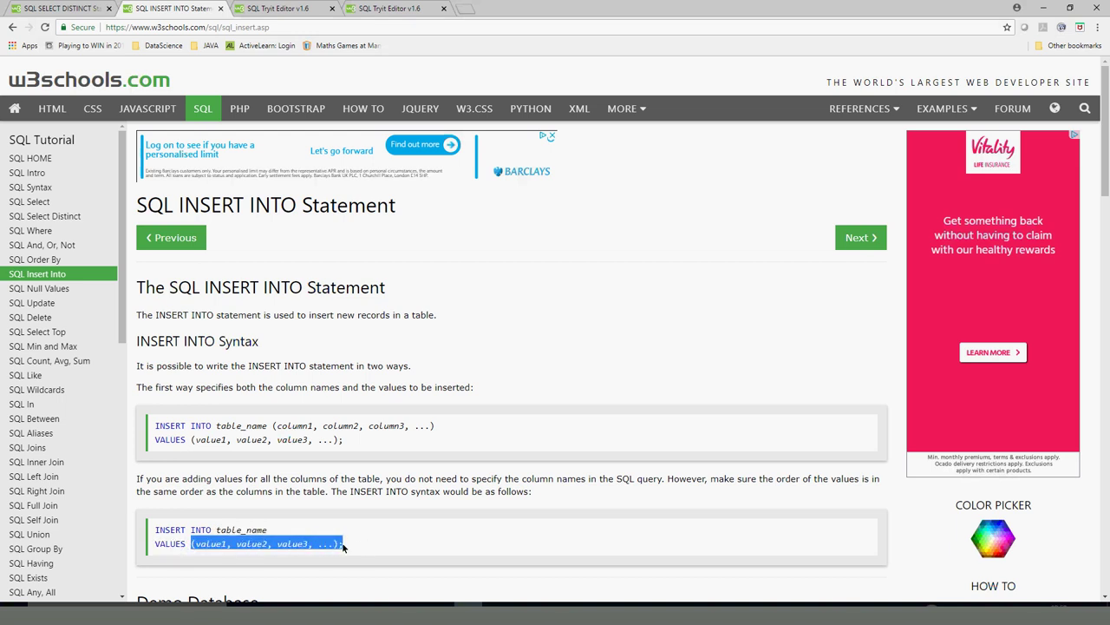
Step: Open the INSERT INTO Customers example in the SQL editor and mark its VALUES line
scroll(275, 533, "down", 5)
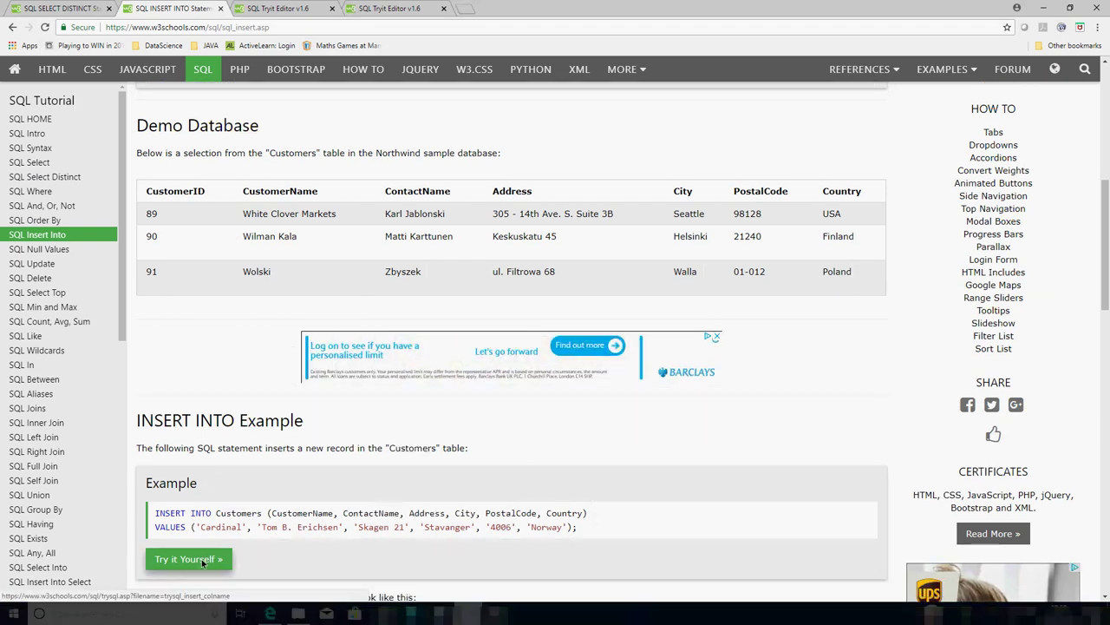
left_click(187, 558)
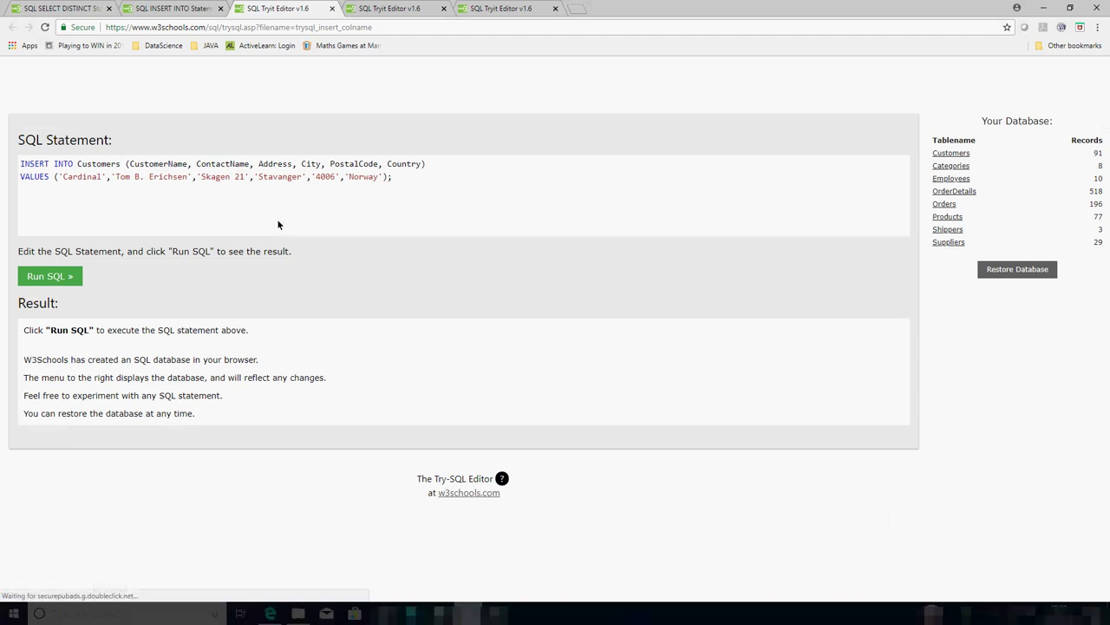
left_click_drag(405, 177, 12, 181)
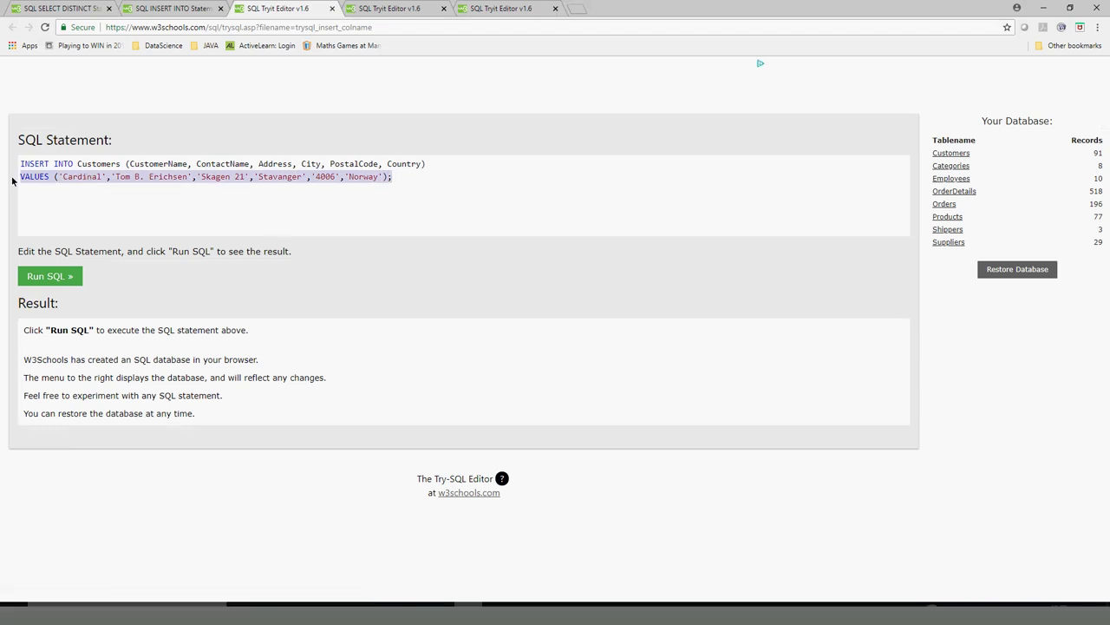
left_click(19, 161)
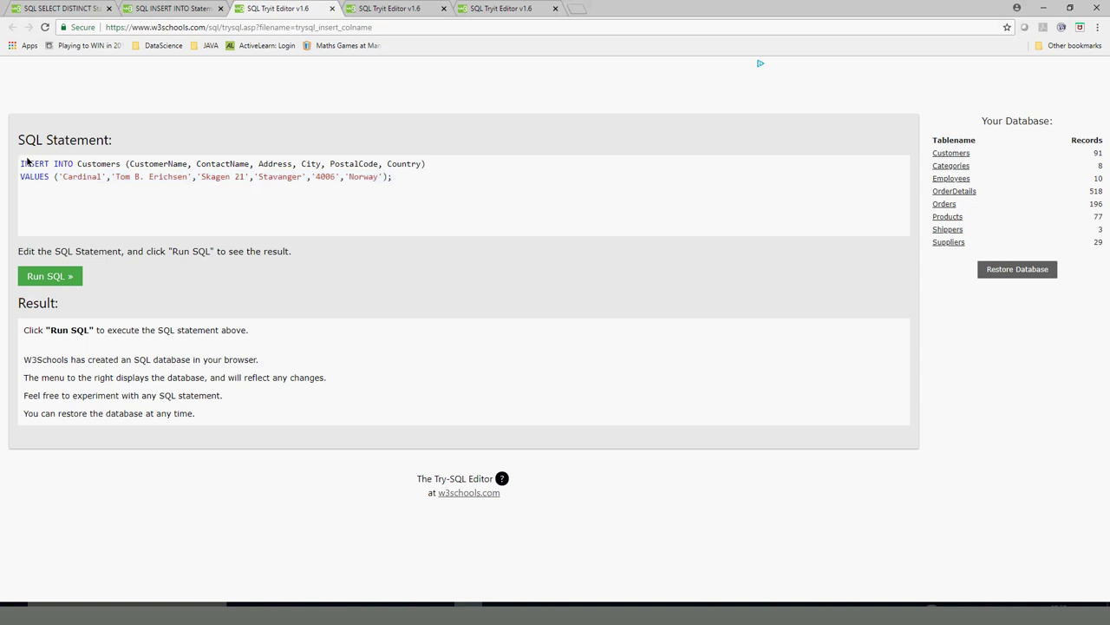
Step: Copy the SELECT * FROM Customers line from the open editor that holds the ORDER BY City DESC query
key("ctrl+a")
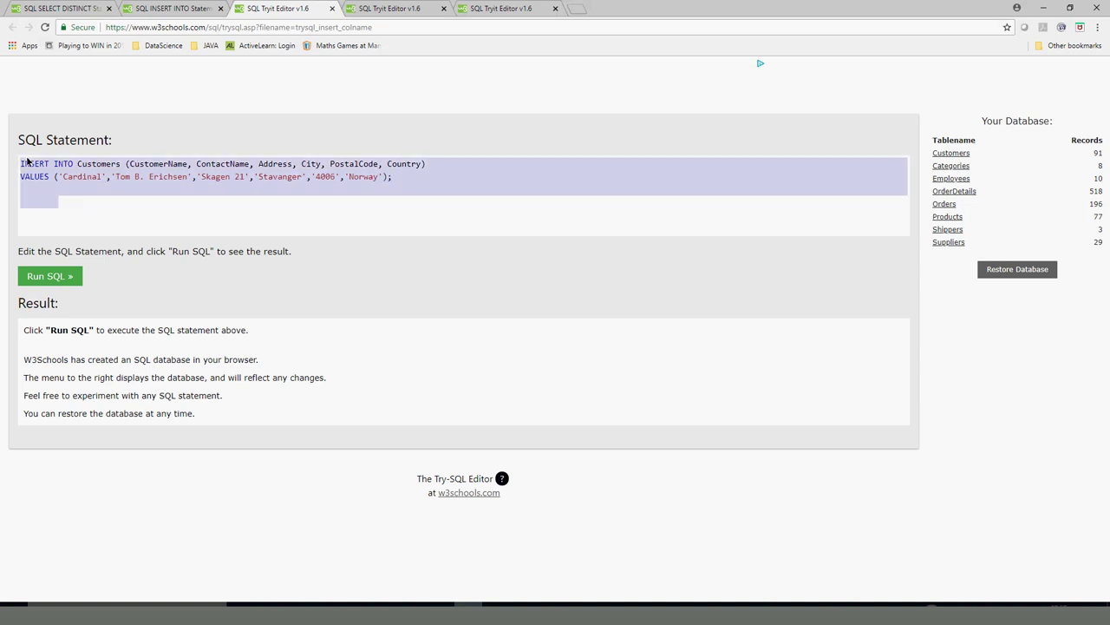
left_click(370, 8)
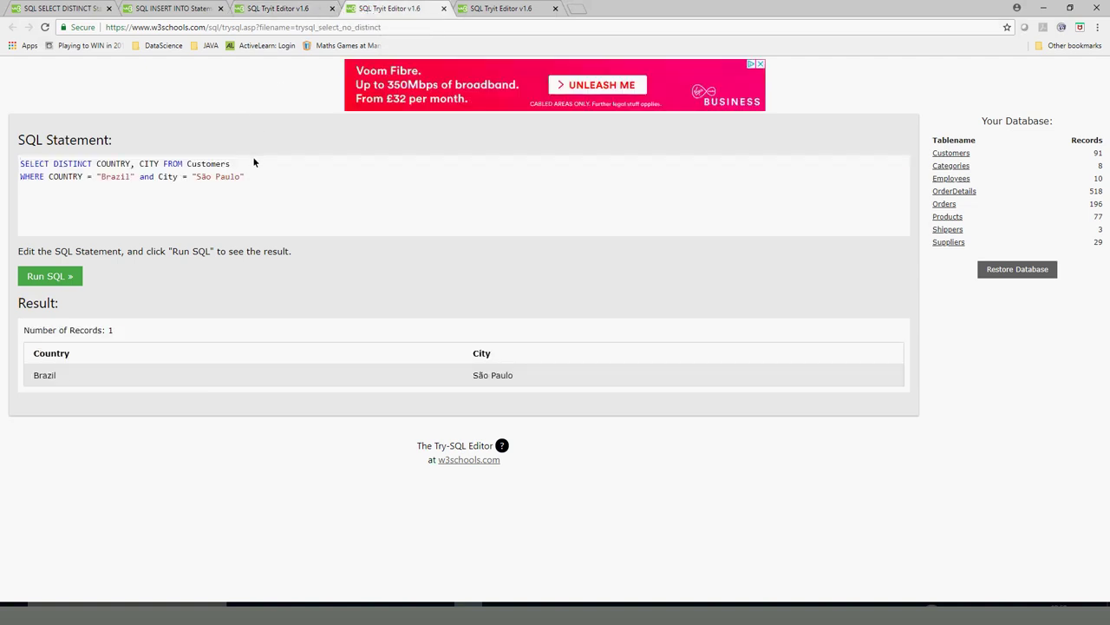
left_click(491, 9)
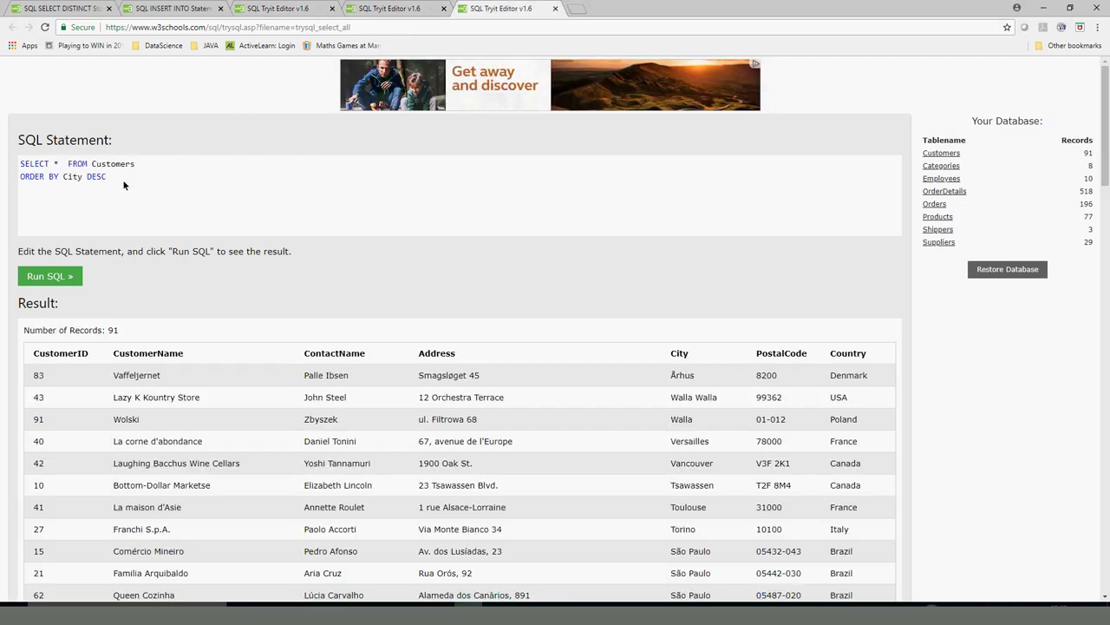
left_click_drag(136, 164, 9, 163)
key("ctrl+c")
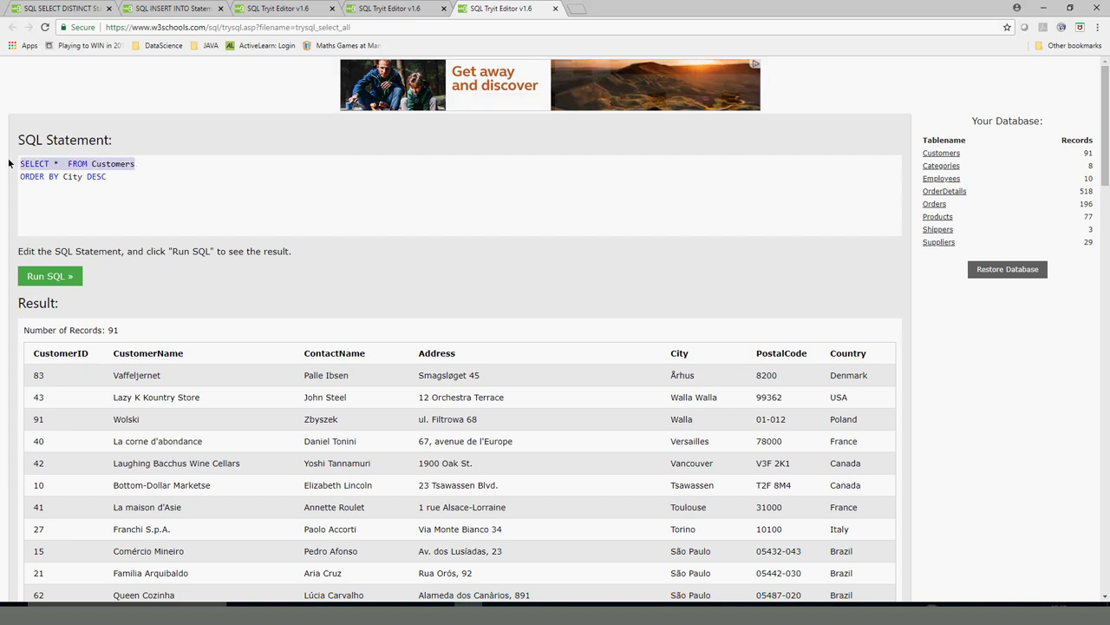
Step: Add two blank lines above the INSERT INTO Customers statement and paste SELECT * FROM Customers there
left_click(172, 9)
left_click(261, 10)
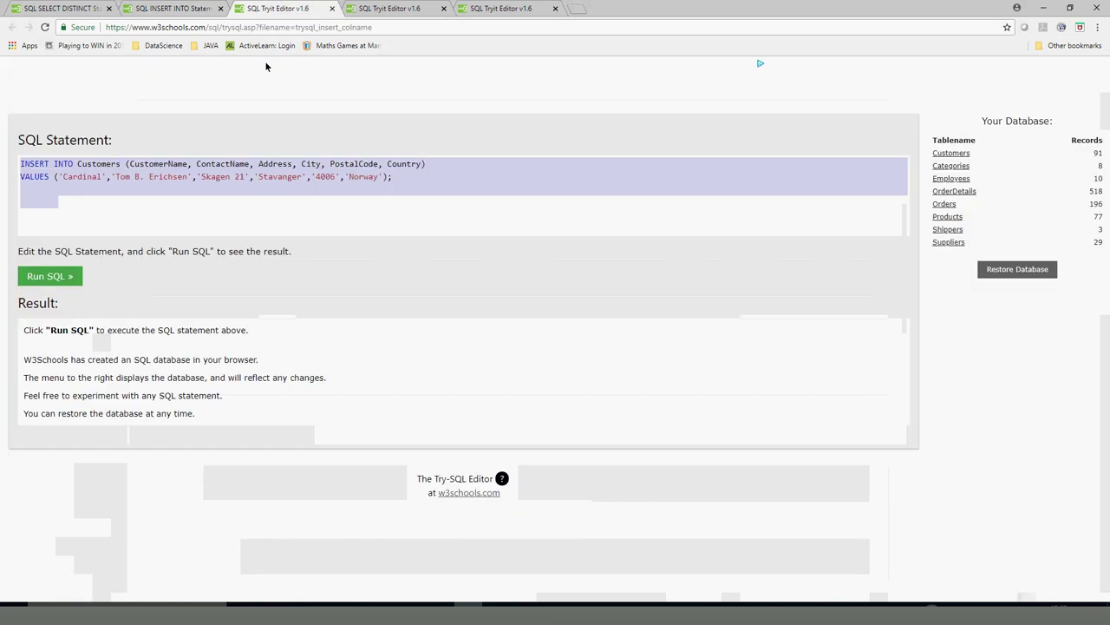
left_click(21, 172)
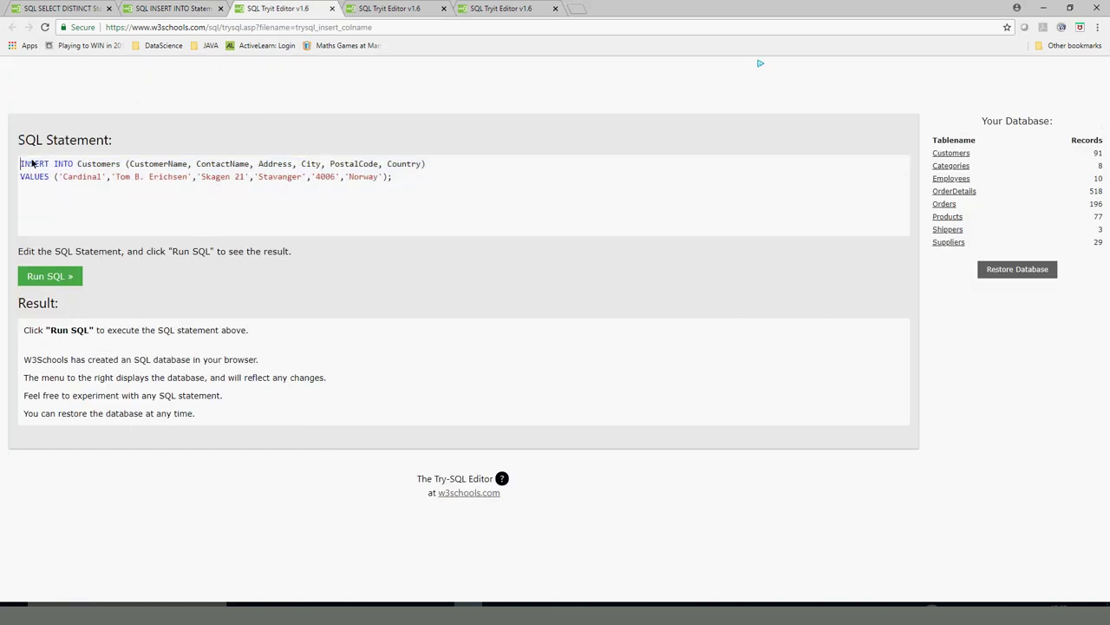
key("Return")
key("Return")
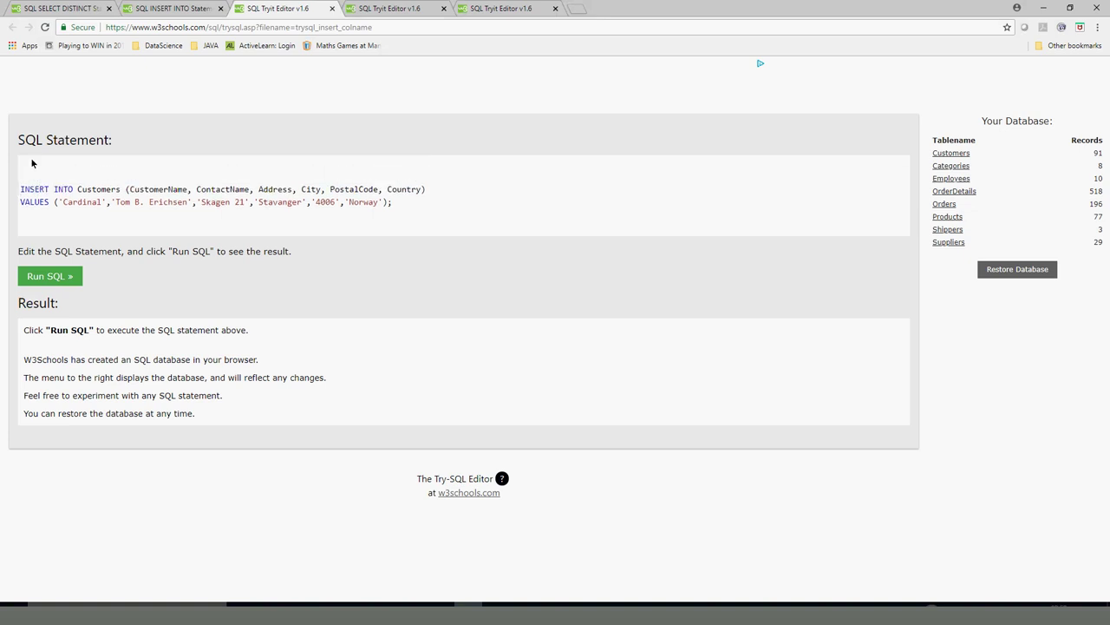
key("ctrl+v")
Step: Copy and remove the INSERT INTO statement, and run SELECT * FROM Customers on its own to browse the customer records
left_click(44, 176)
left_click_drag(44, 176, 186, 260)
key("ctrl+c")
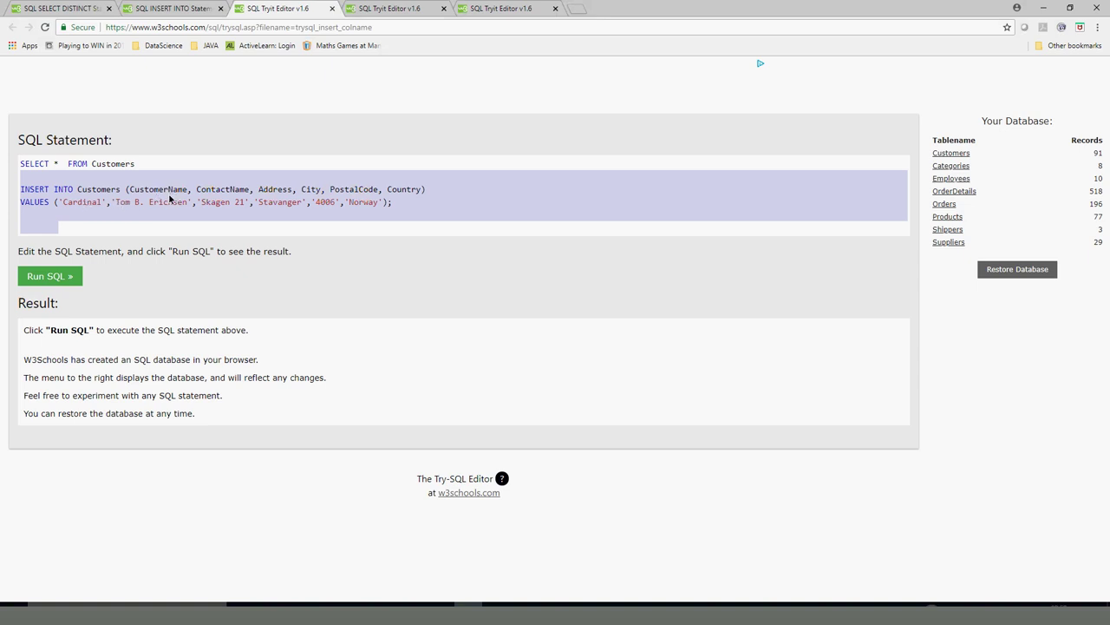
key("Delete")
left_click(54, 275)
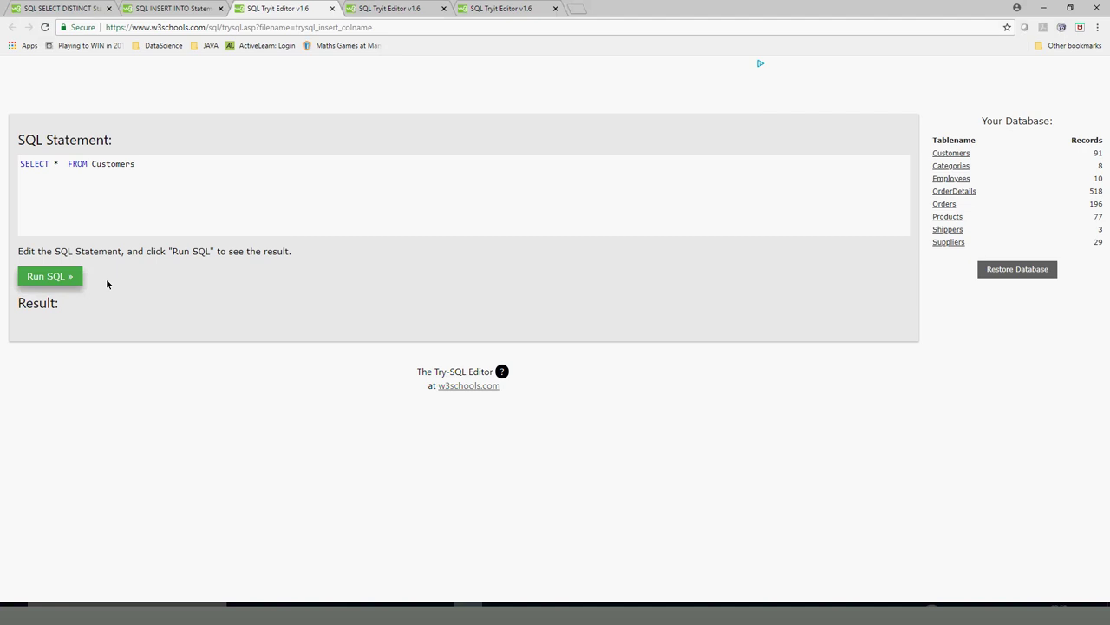
scroll(179, 467, "down", 16)
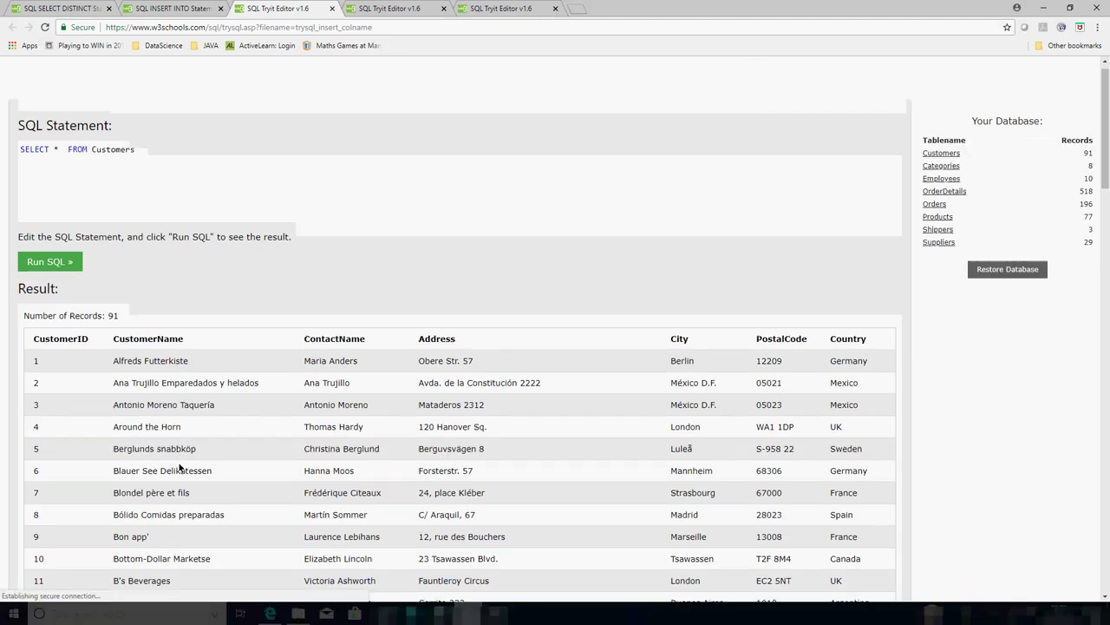
scroll(180, 467, "up", 11)
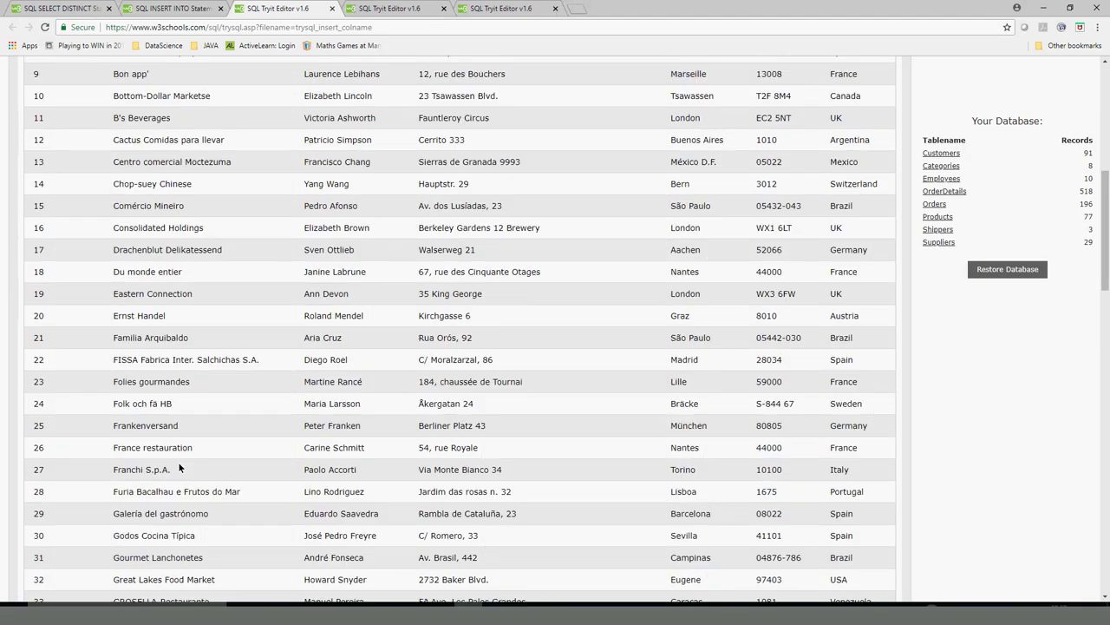
left_click_drag(110, 144, 240, 206)
left_click(193, 230)
scroll(205, 230, "up", 5)
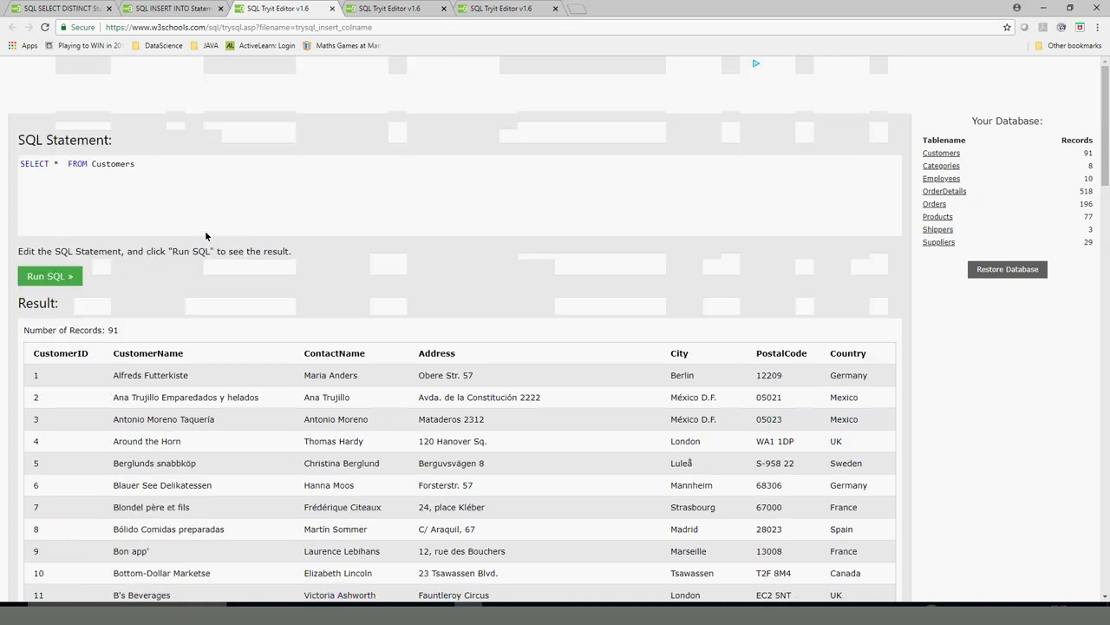
Step: Replace the SELECT query with the copied INSERT INTO Customers statement and remove the blank line above it
left_click_drag(71, 197, 11, 163)
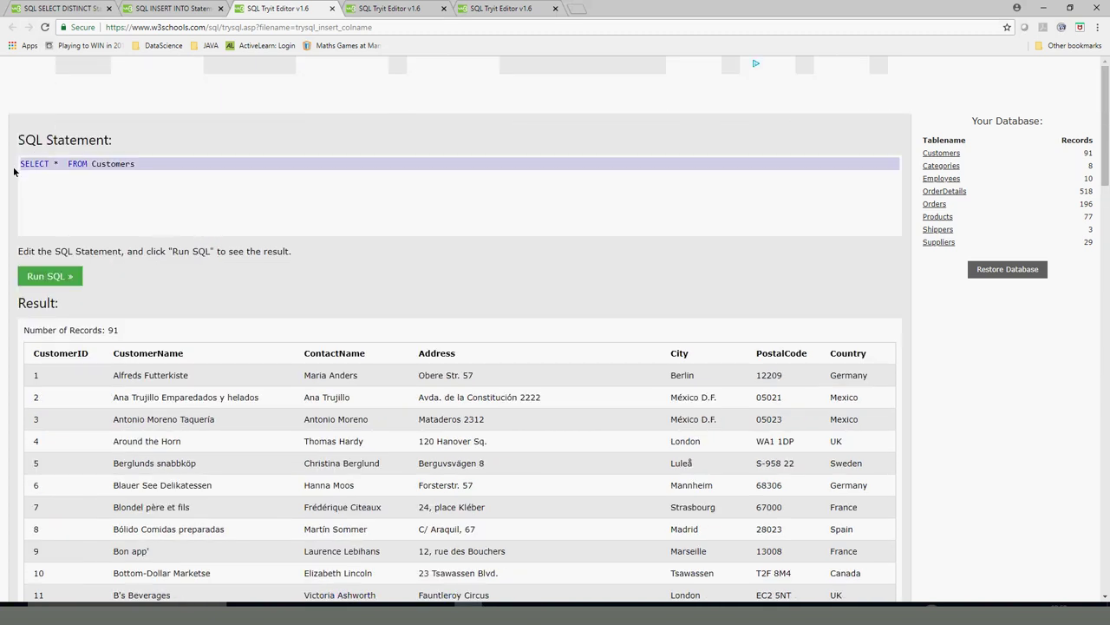
key("ctrl+v")
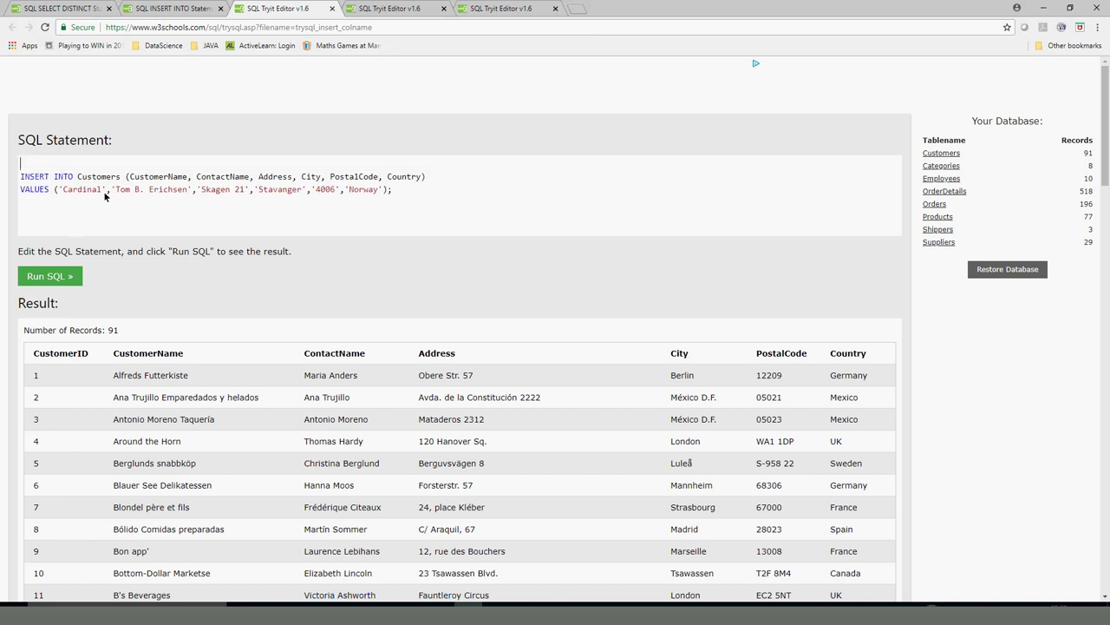
key("Delete")
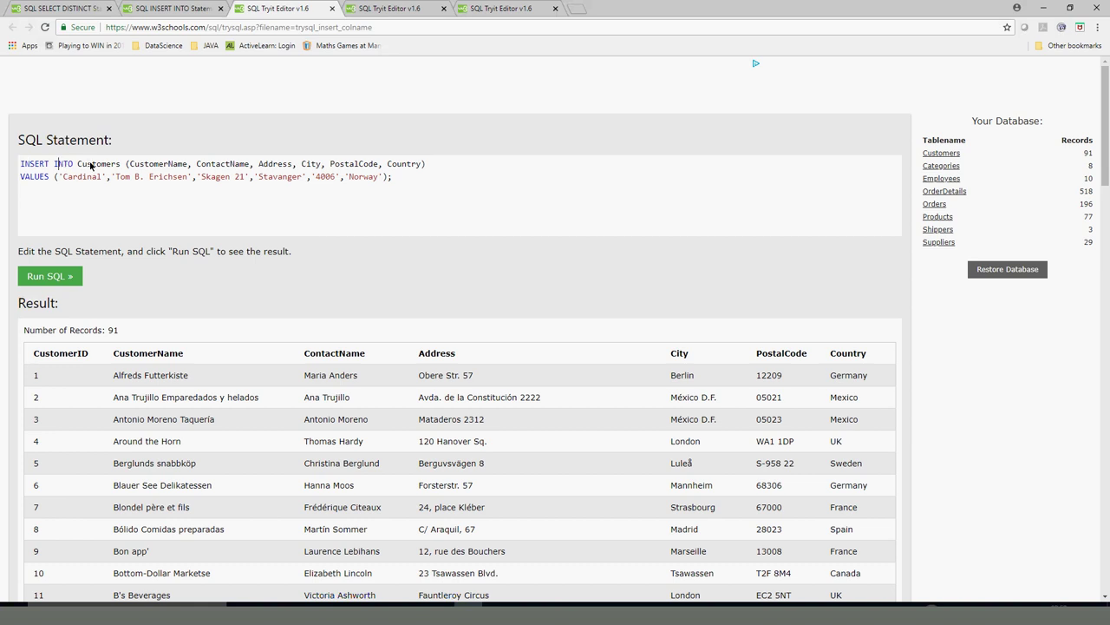
Step: Mark the Customers table name and match the CustomerName, ContactName and Address columns to their values in the VALUES line
double_click(90, 165)
double_click(134, 165)
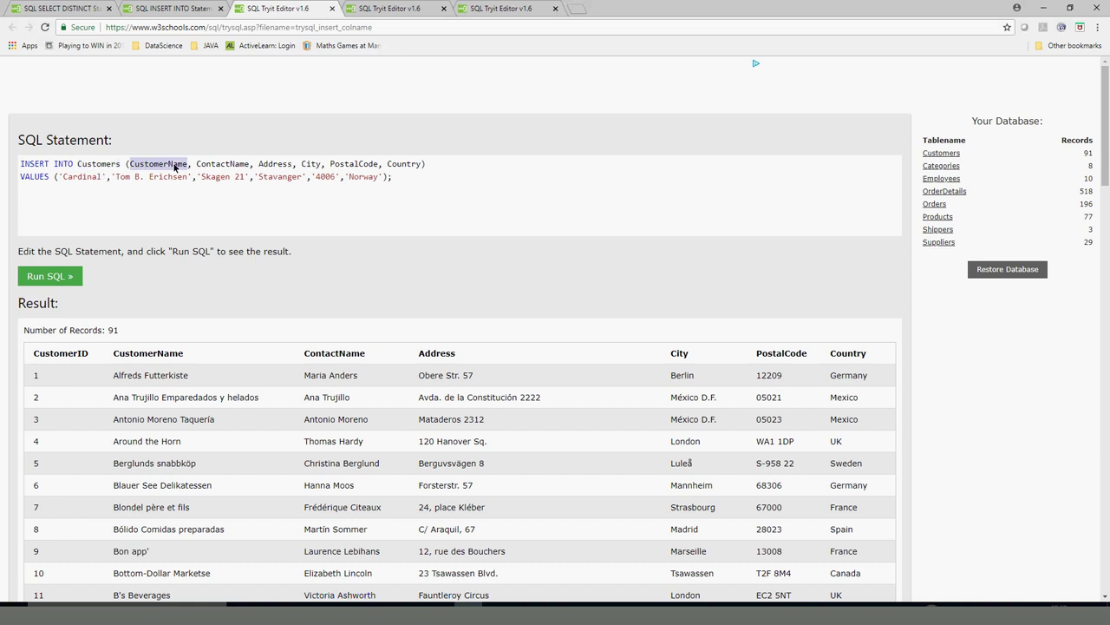
double_click(83, 177)
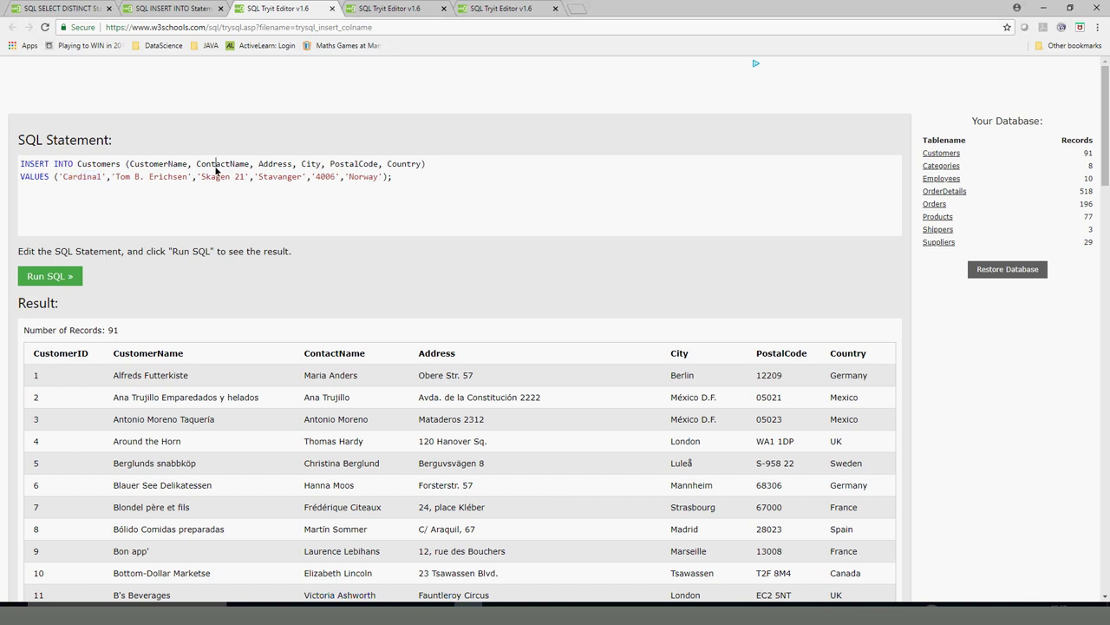
double_click(216, 169)
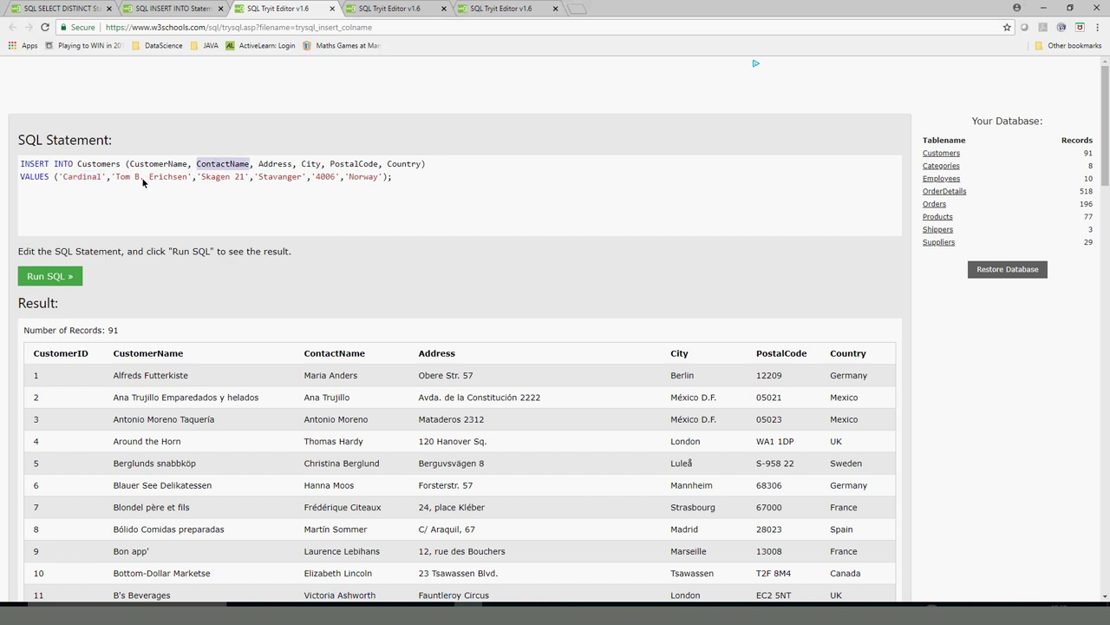
left_click_drag(114, 177, 174, 178)
double_click(269, 165)
left_click_drag(199, 176, 235, 176)
Step: Match City to Stavanger, PostalCode to 4006 and Country to Norway in the INSERT INTO statement, marking each in turn
double_click(310, 163)
double_click(278, 177)
double_click(356, 164)
double_click(327, 177)
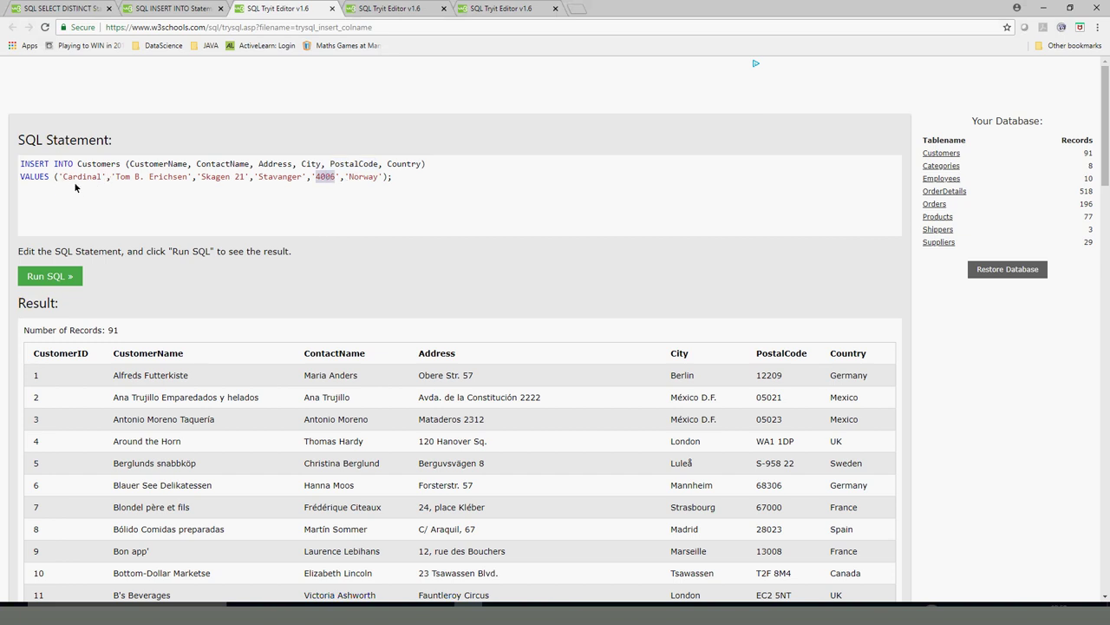
double_click(397, 162)
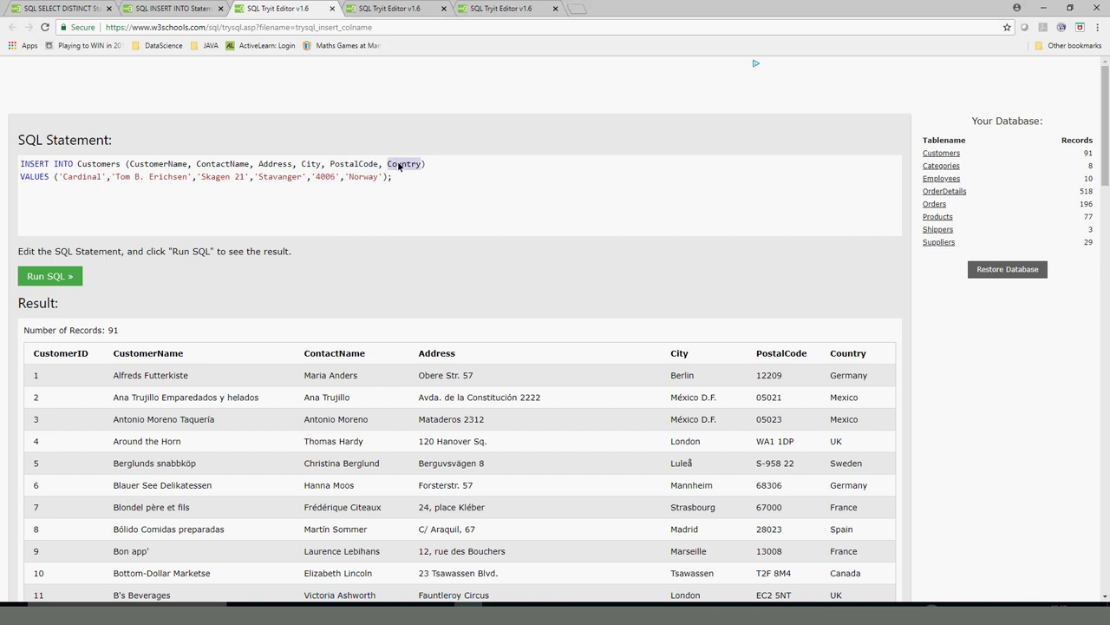
double_click(365, 177)
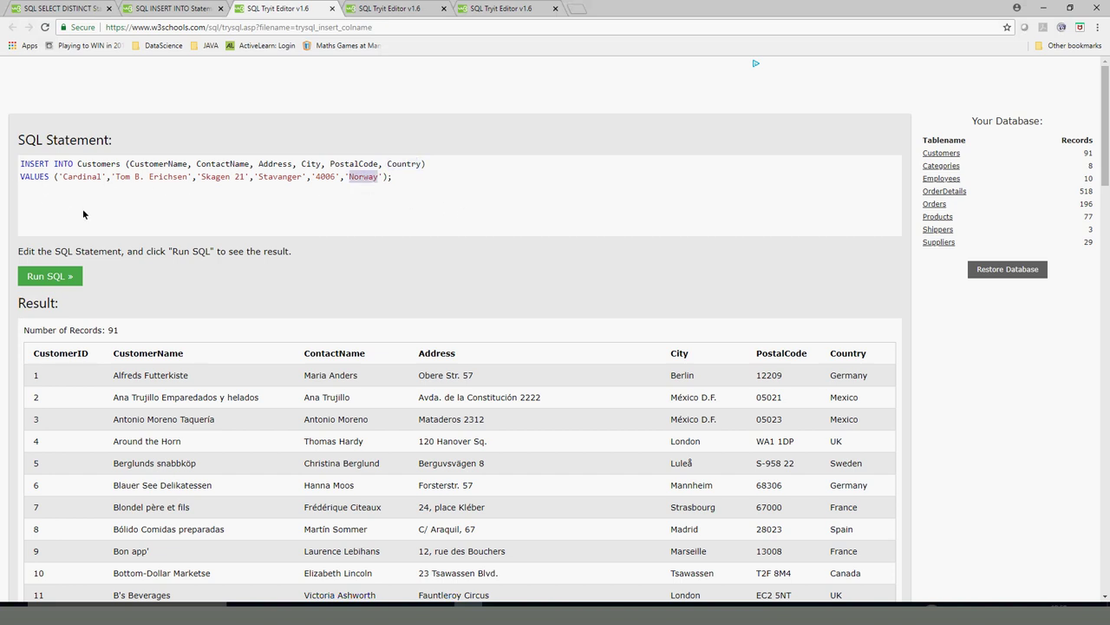
Step: Run the INSERT INTO Customers statement and copy its full text
left_click(49, 276)
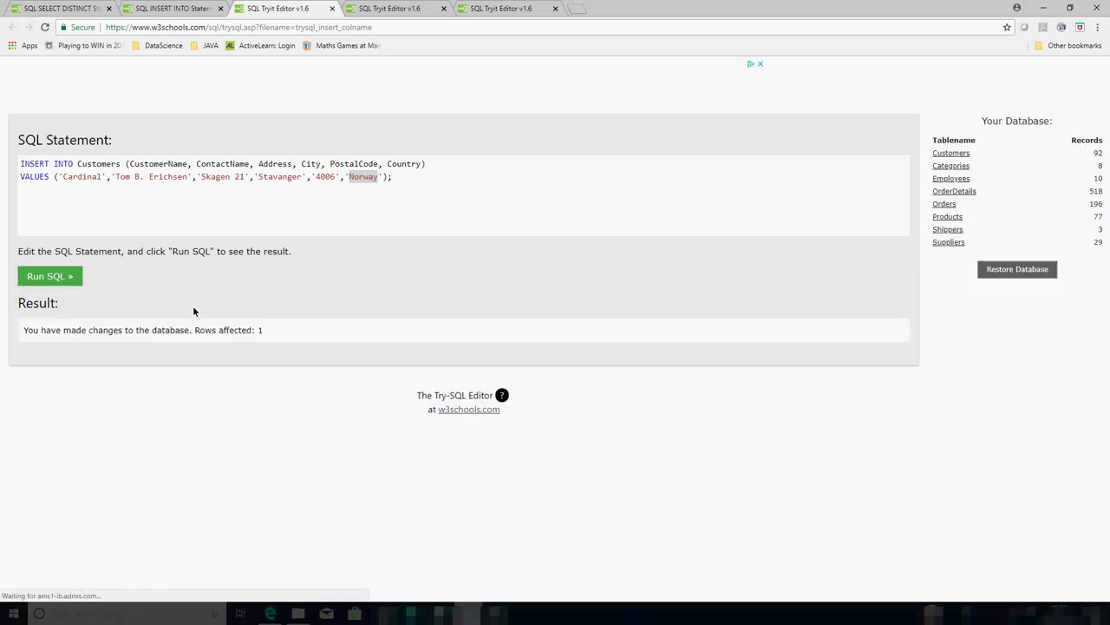
left_click_drag(23, 170, 419, 176)
key("ctrl+c")
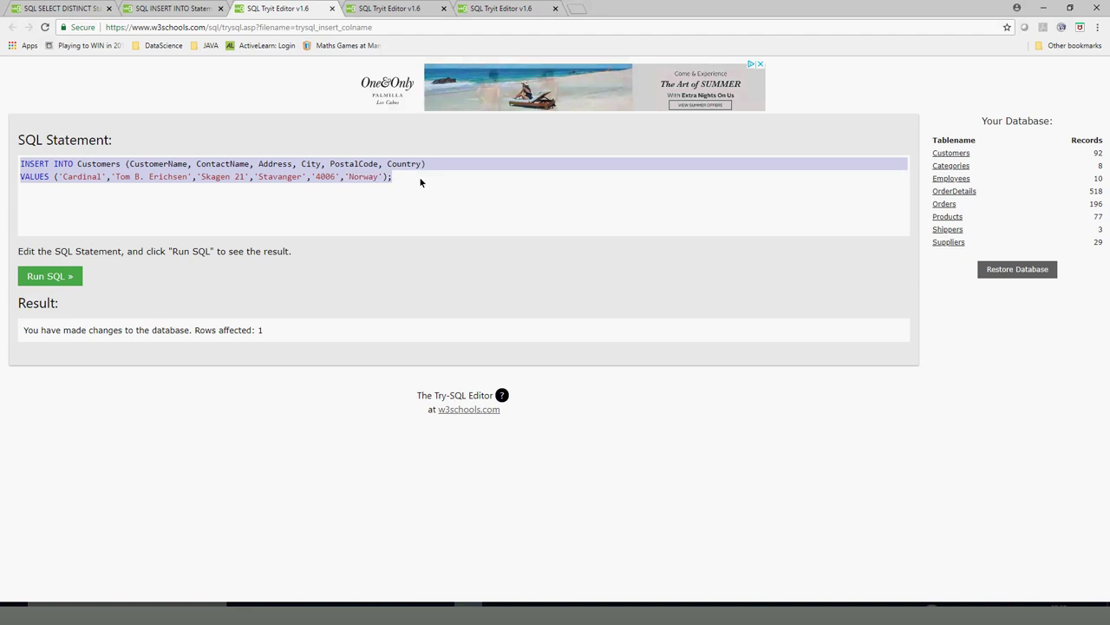
Step: Rewrite the statement as SELECT * FROM Customers, run it and check the customer records
double_click(29, 166)
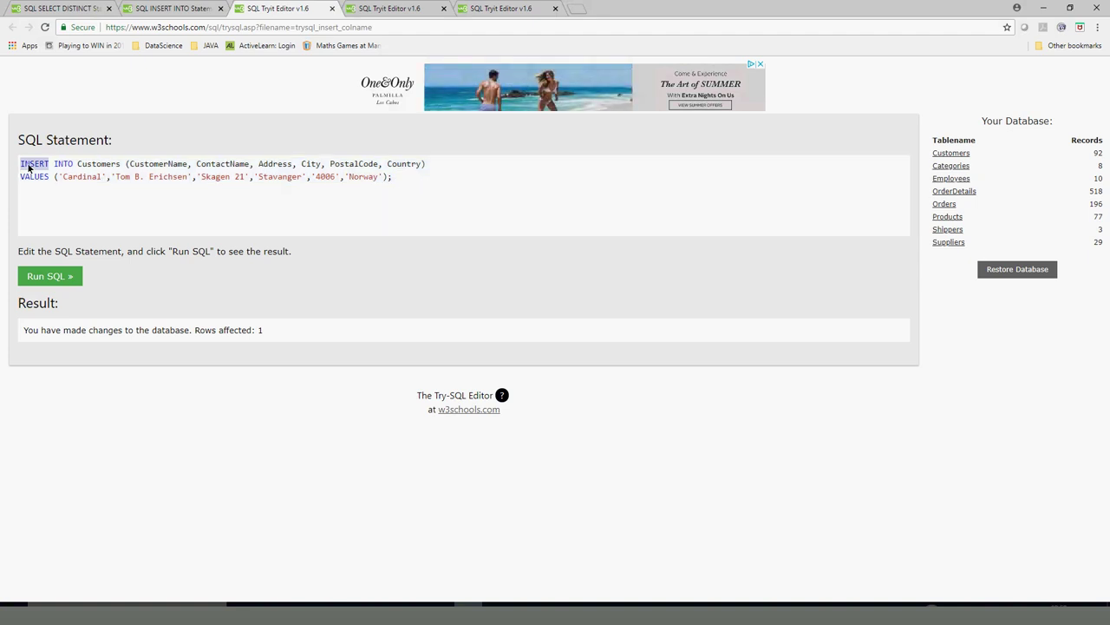
type("SELECT ")
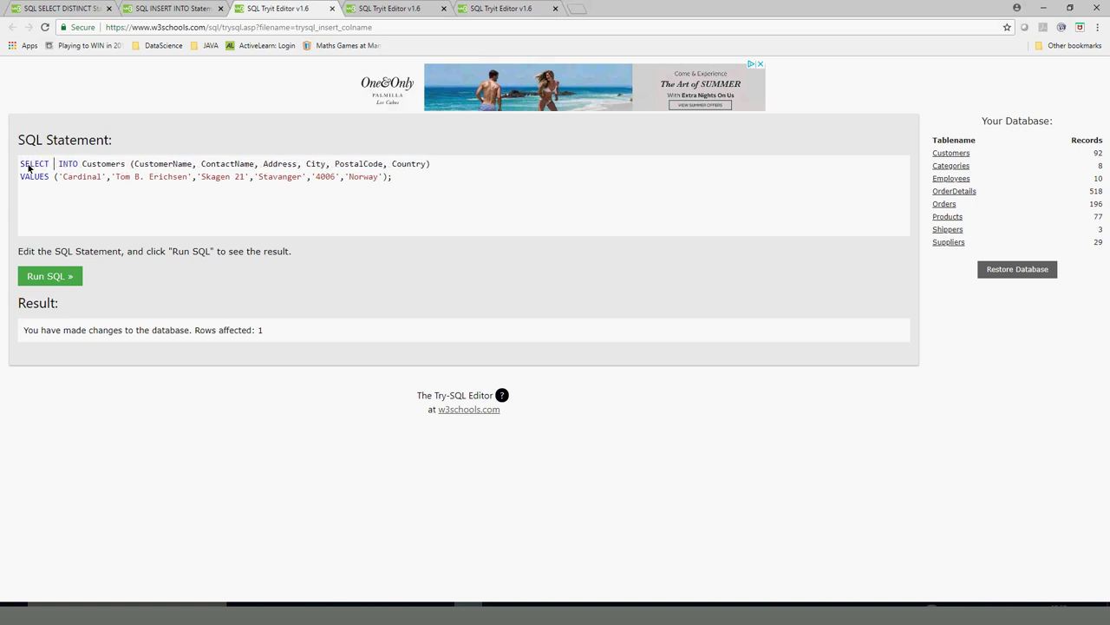
type("* FROM")
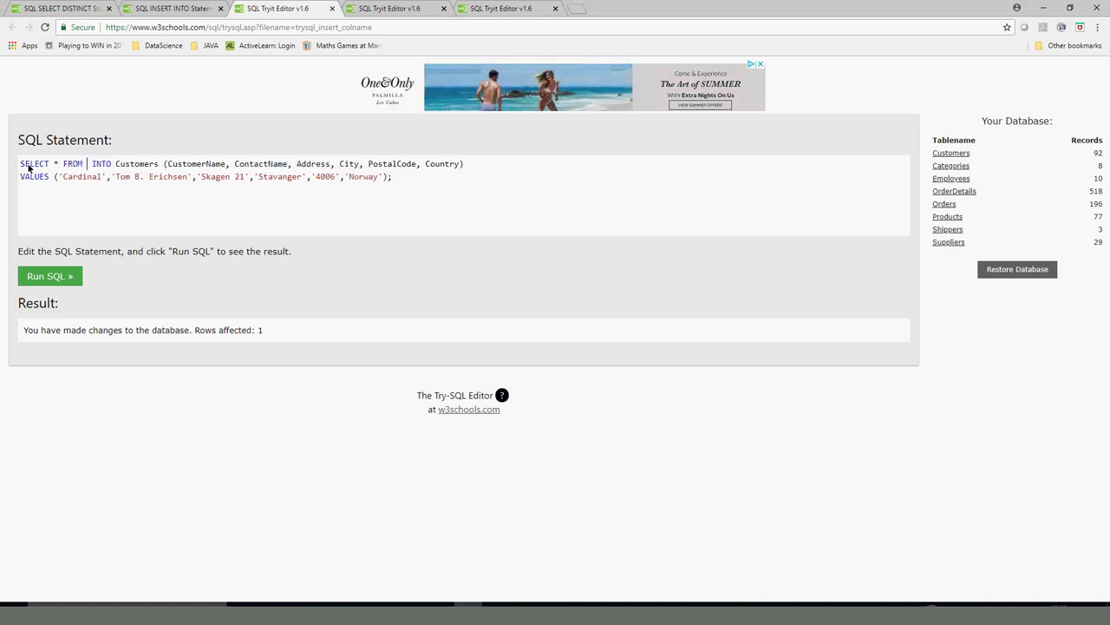
double_click(102, 165)
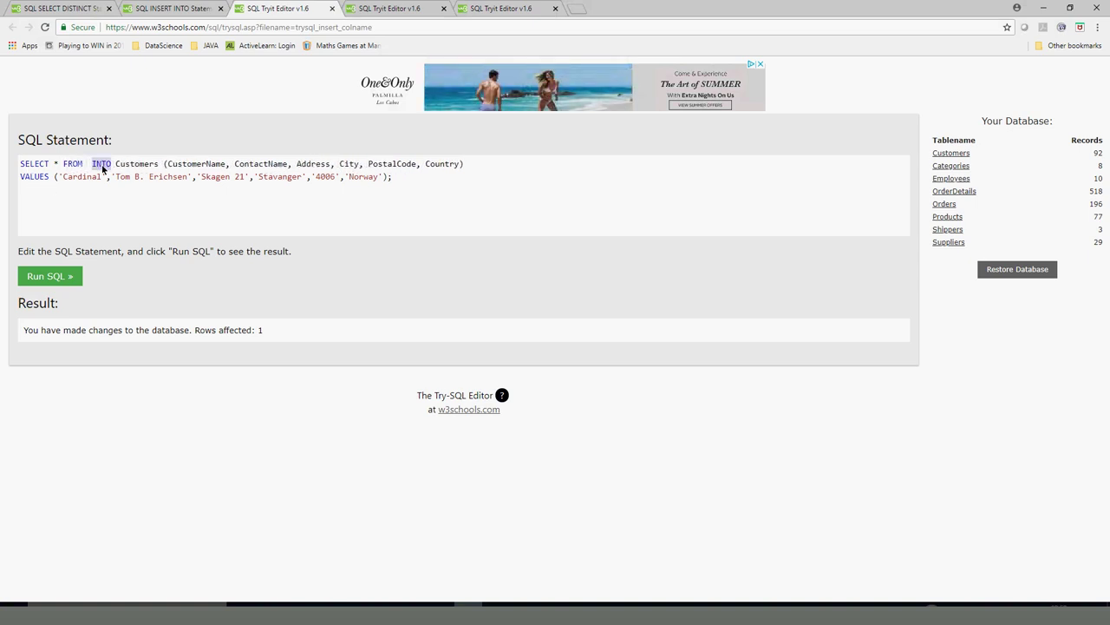
key("BackSpace")
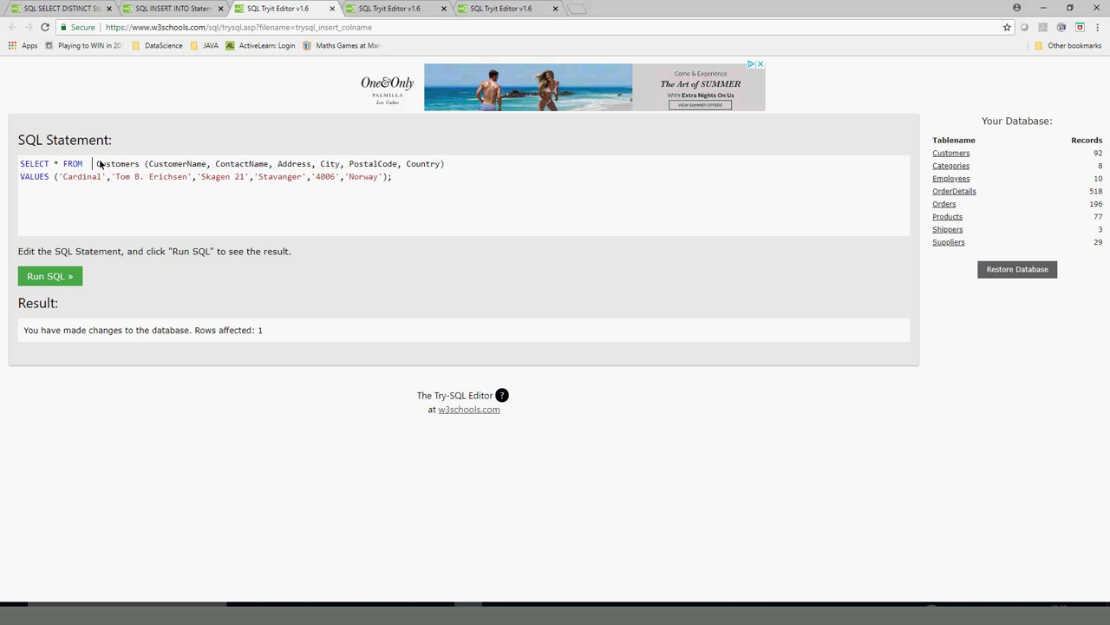
left_click_drag(142, 163, 421, 202)
key("BackSpace")
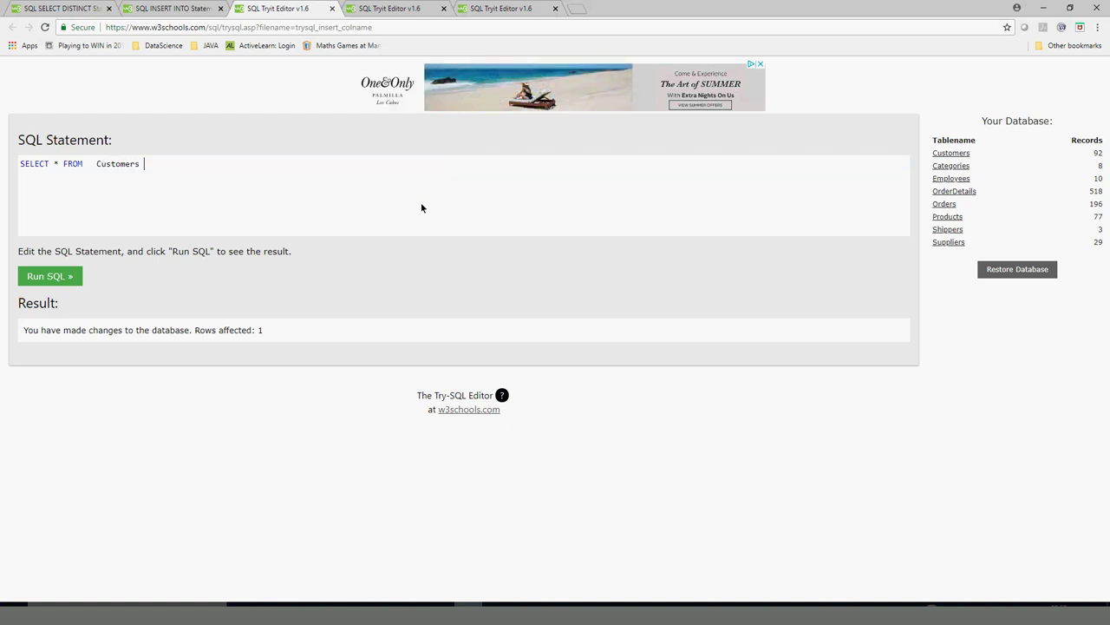
left_click(64, 275)
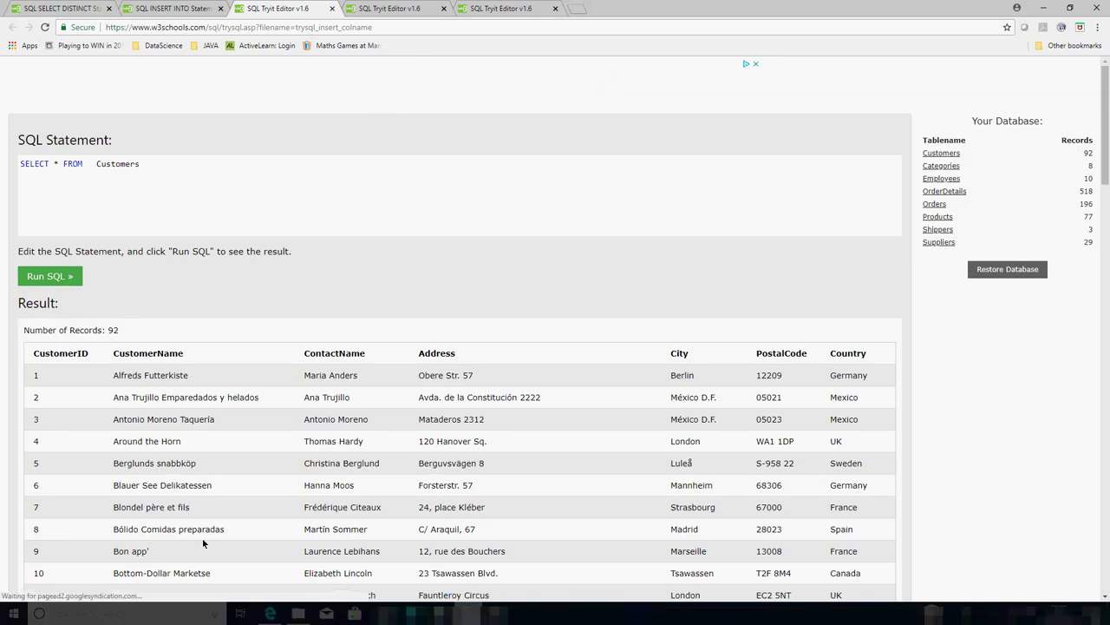
scroll(202, 538, "down", 1)
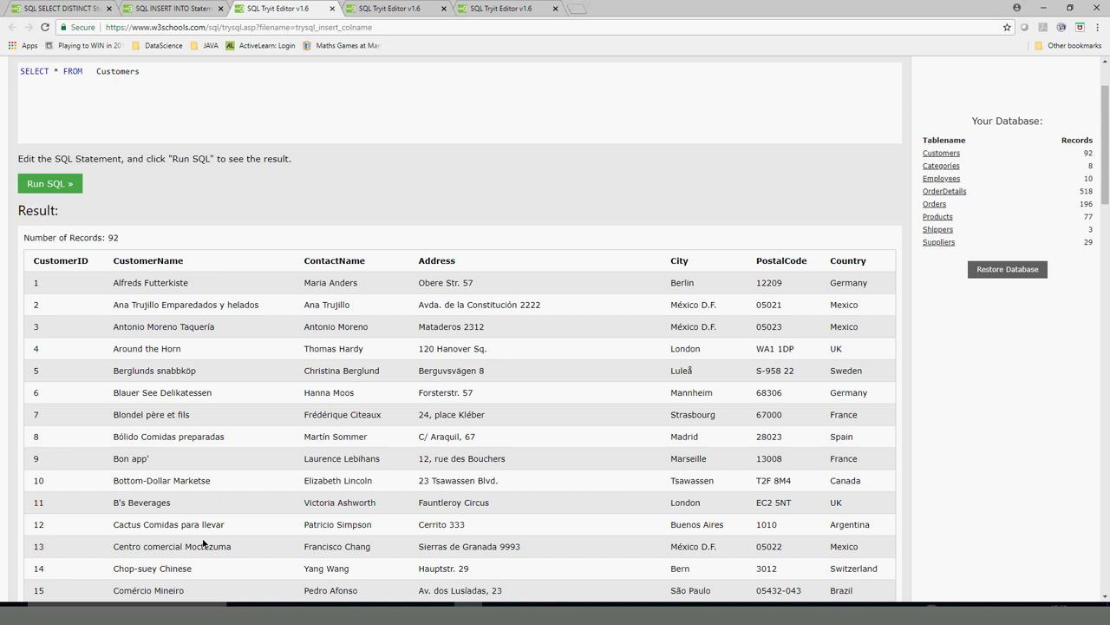
scroll(204, 542, "down", 1)
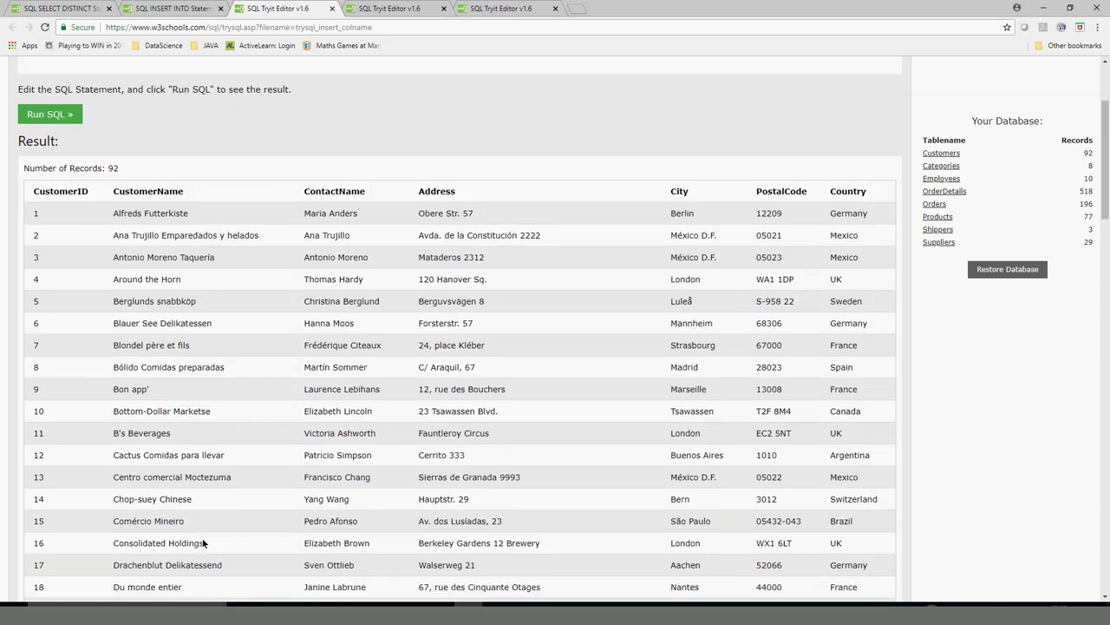
scroll(203, 542, "up", 2)
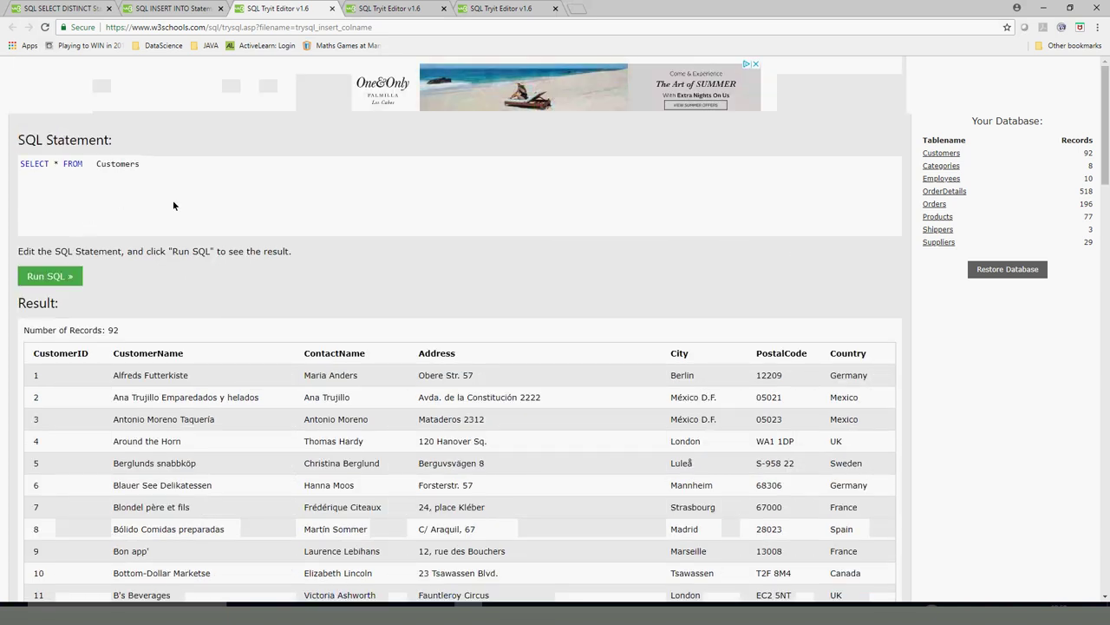
Step: Paste the copied INSERT INTO Customers statement below the SELECT query, then mark the CustomerName column and its value Cardinal
key("ctrl+v")
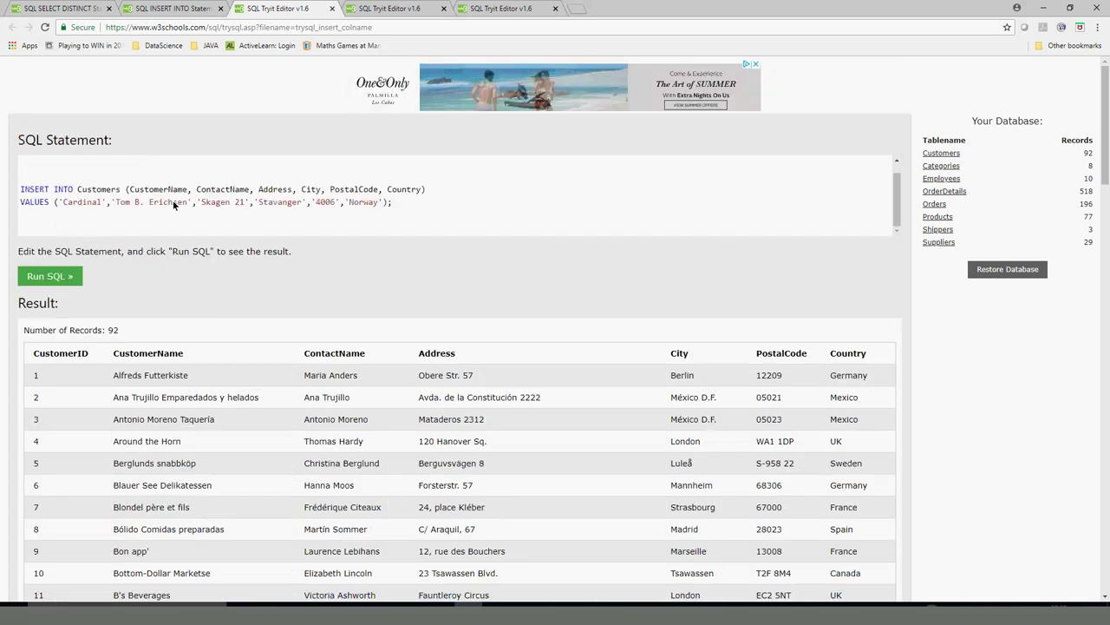
left_click(159, 190)
double_click(161, 190)
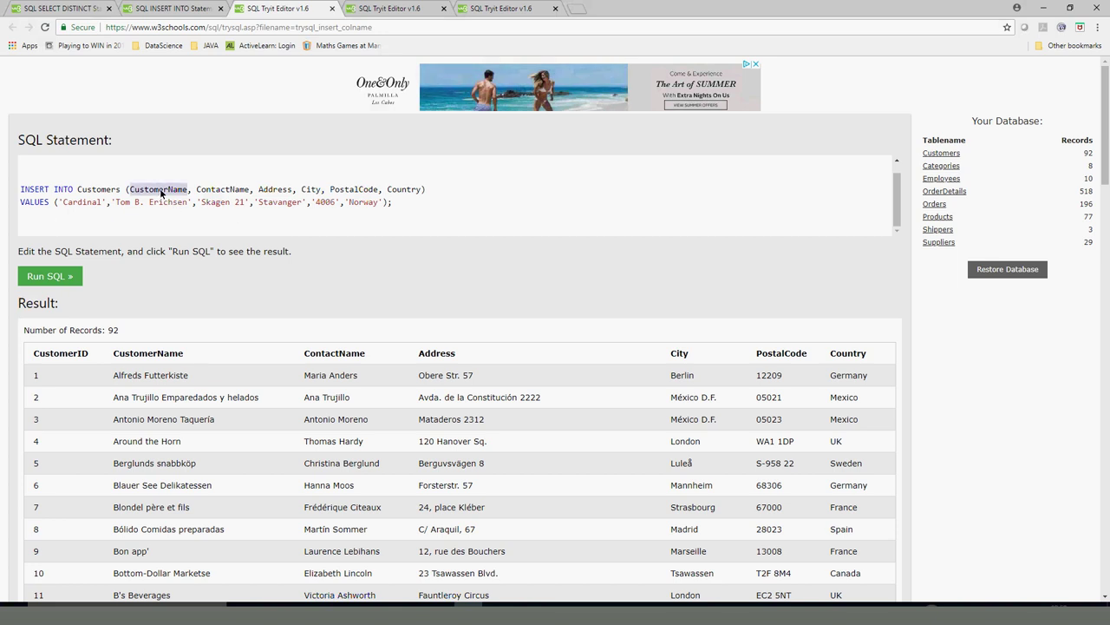
double_click(73, 204)
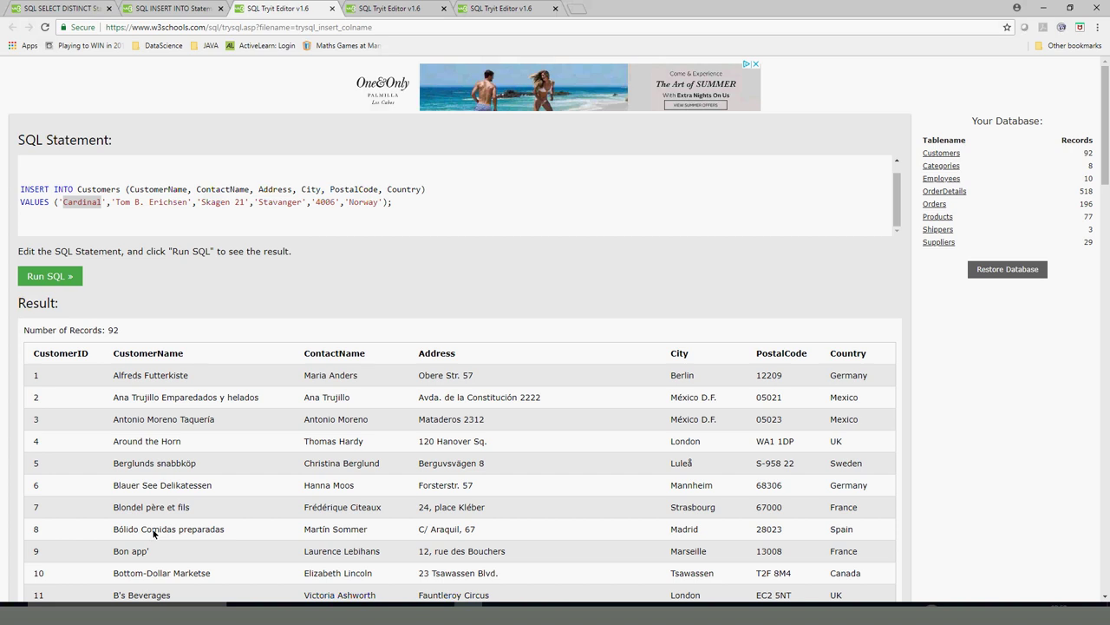
Step: Find the inserted Cardinal record at the end of the Customers results and mark its customer name and contact name
scroll(154, 534, "down", 5)
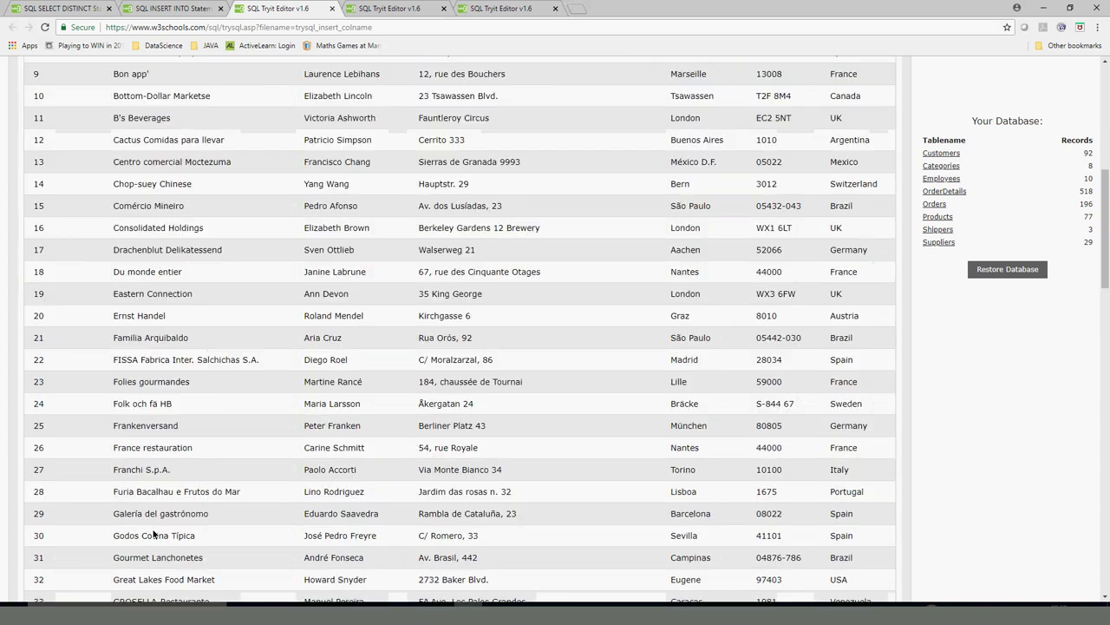
scroll(153, 533, "down", 15)
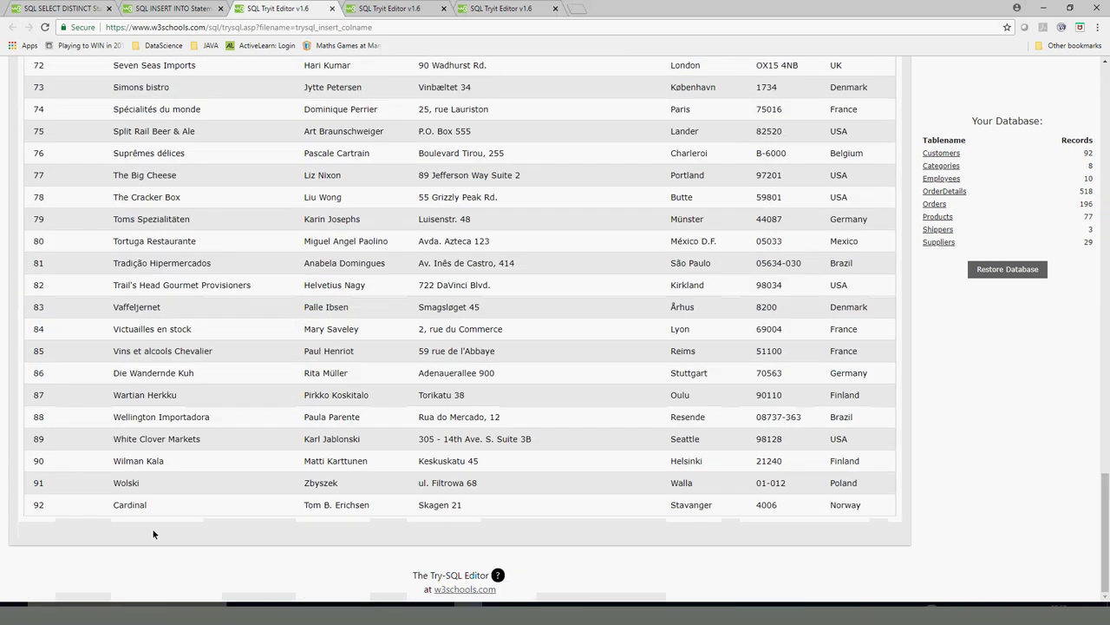
double_click(123, 505)
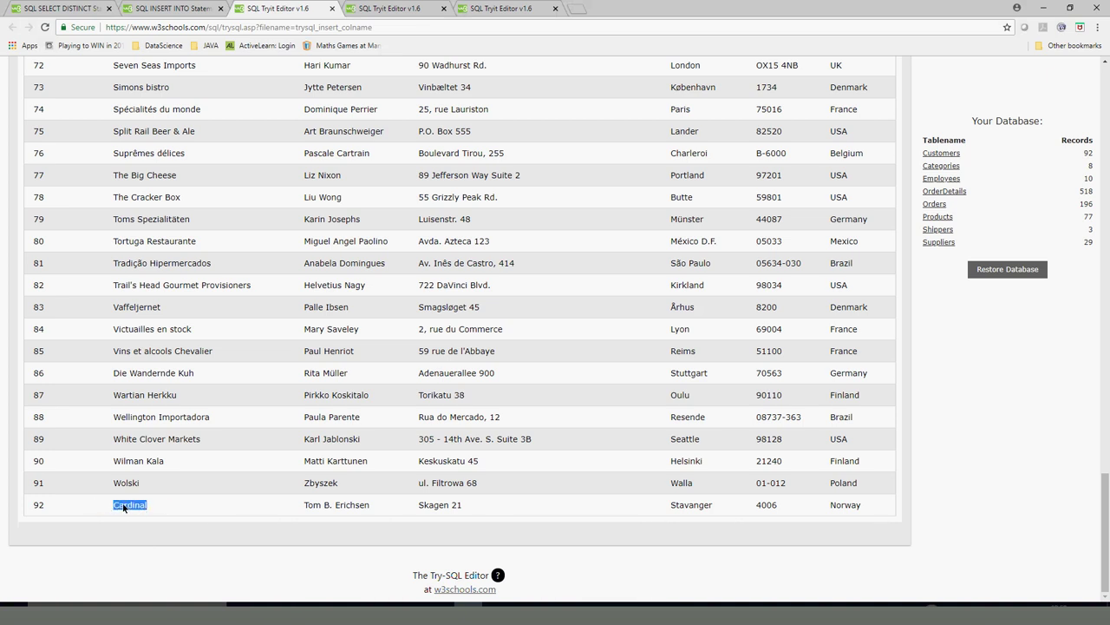
double_click(340, 506)
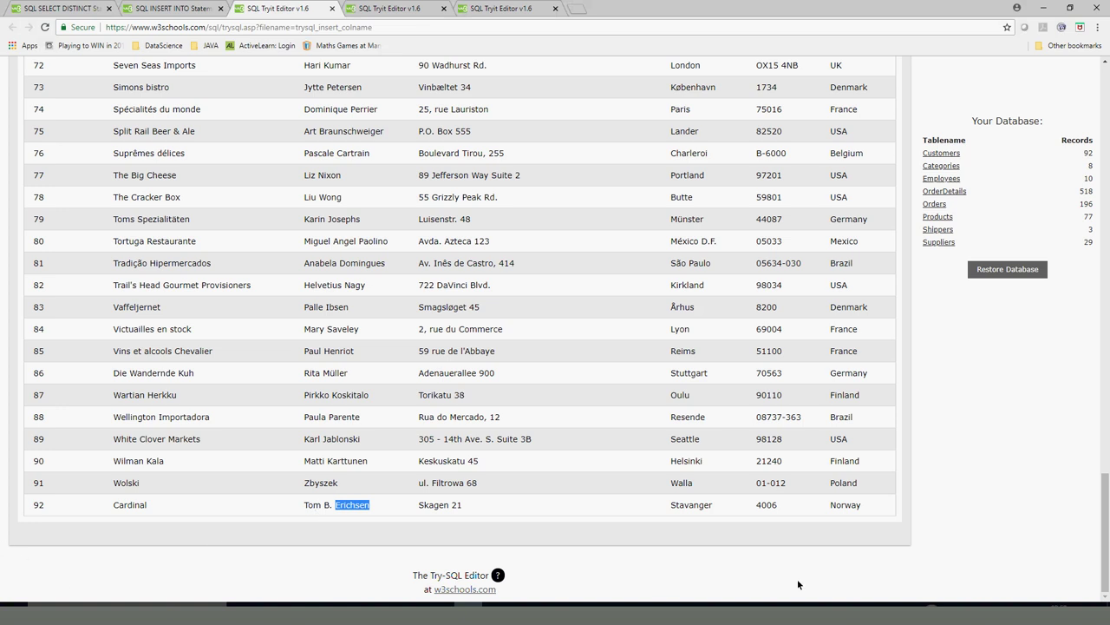
scroll(227, 448, "up", 20)
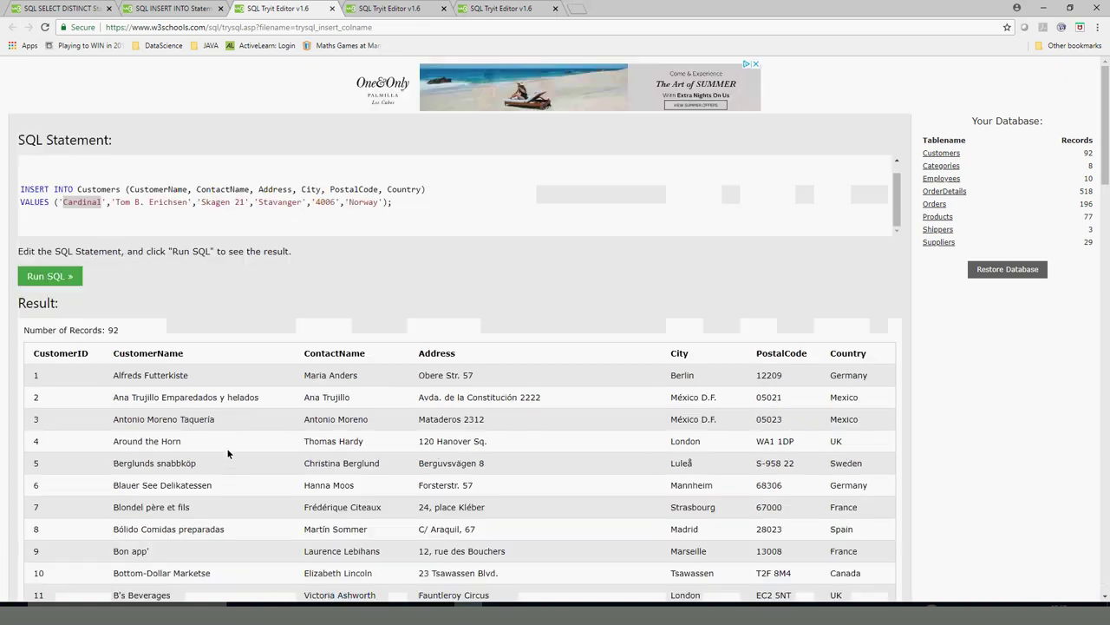
left_click_drag(399, 203, 49, 170)
left_click(49, 171)
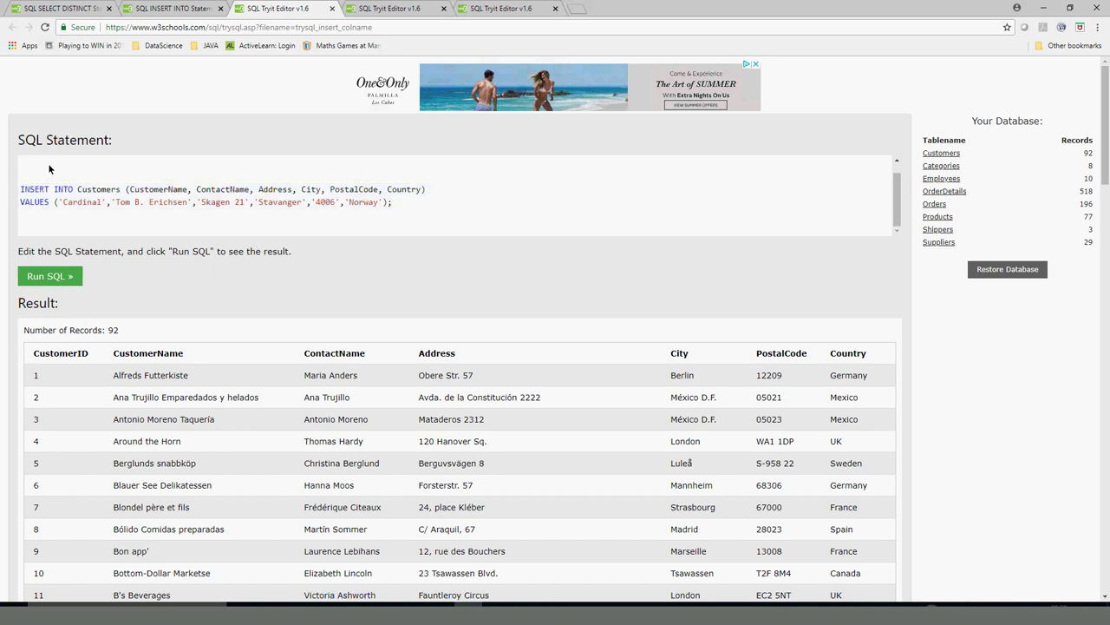
type("SELECT * FROM ")
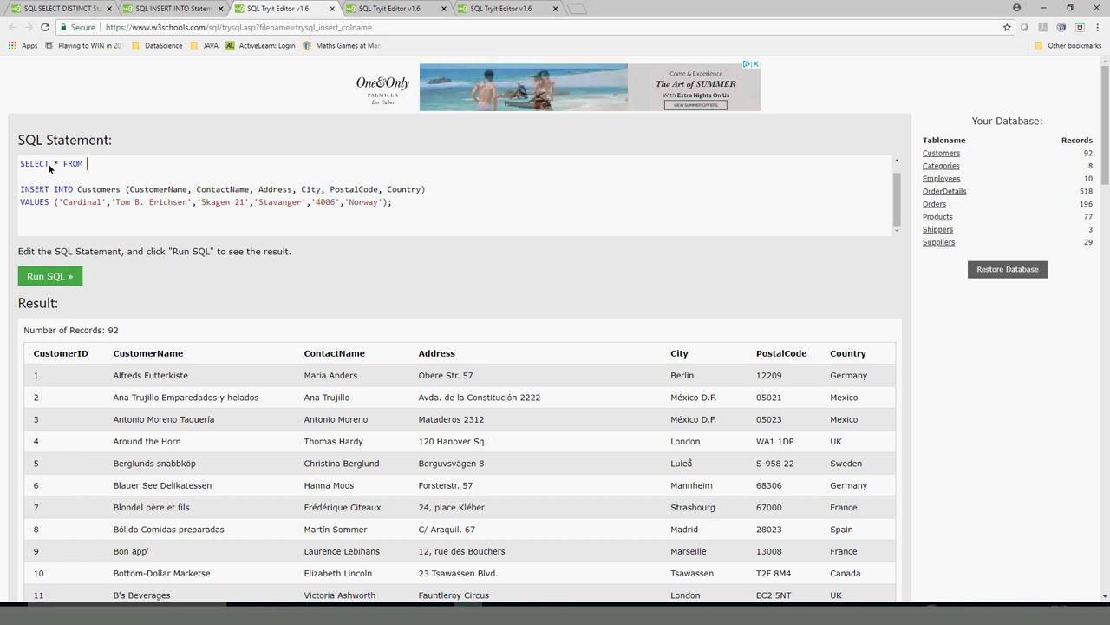
type("cUSTOMER")
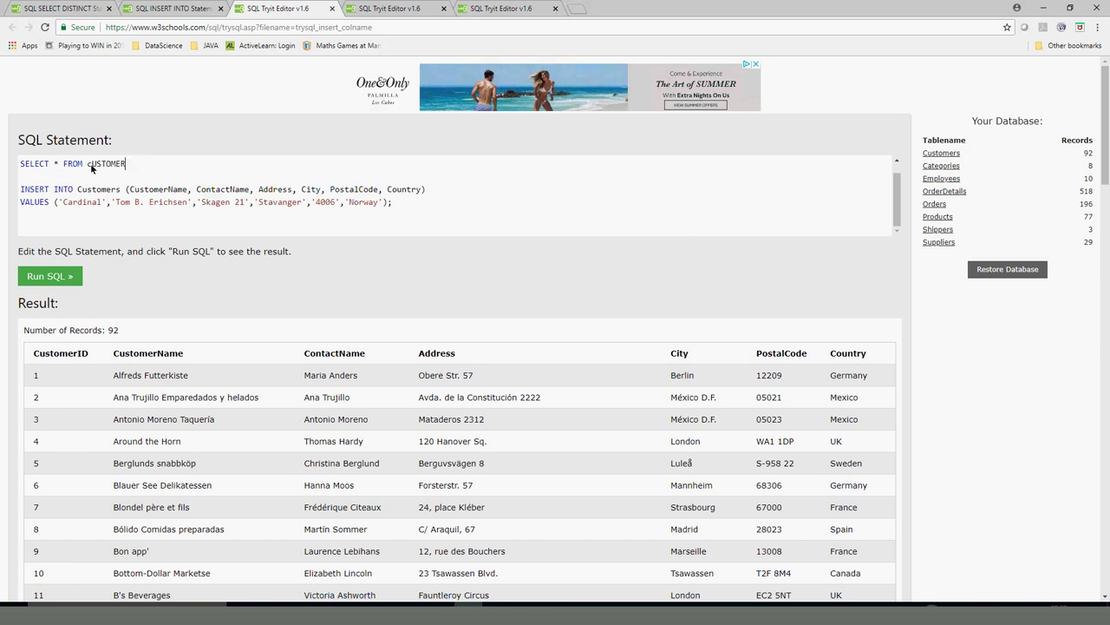
left_click(91, 164)
key("BackSpace")
key("ctrl+z")
key("ctrl+z")
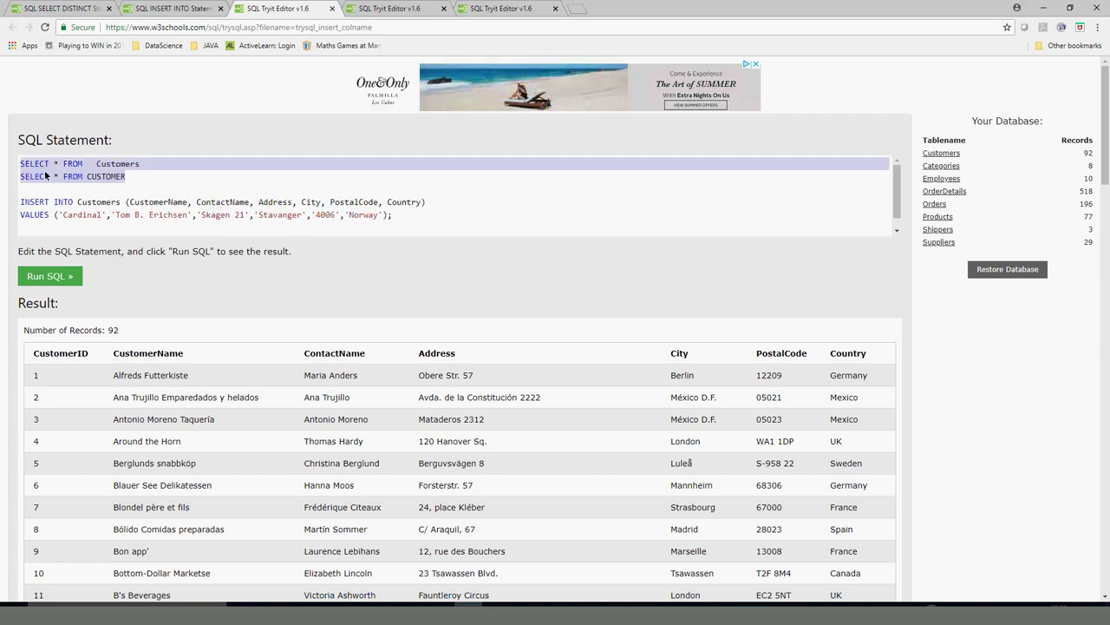
left_click(44, 172)
left_click(136, 173)
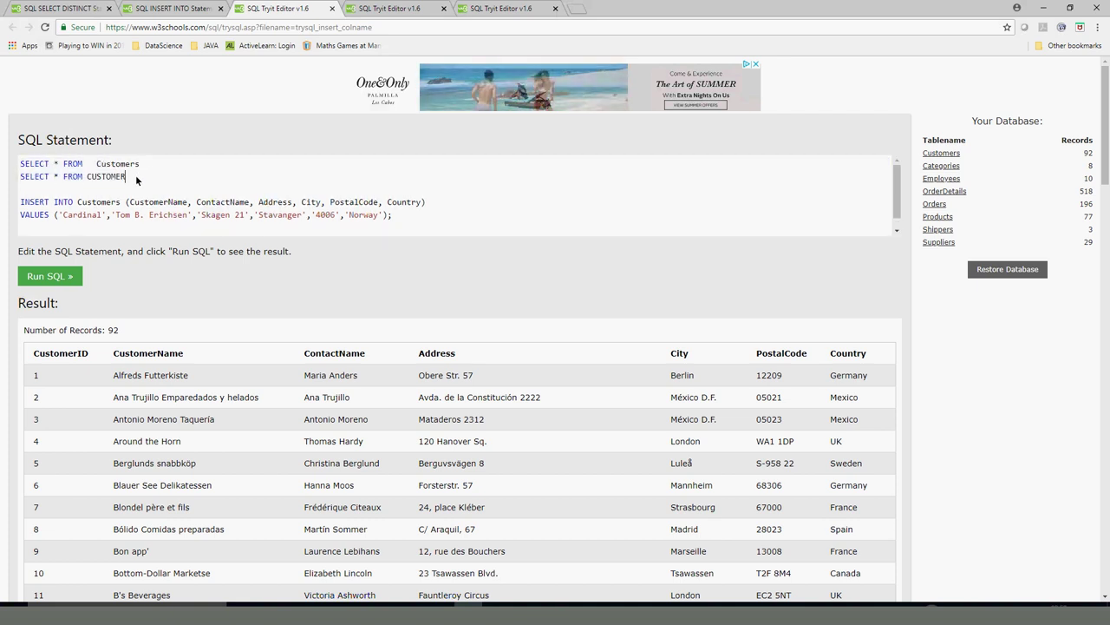
left_click_drag(136, 176, 4, 182)
key("Delete")
key("Delete")
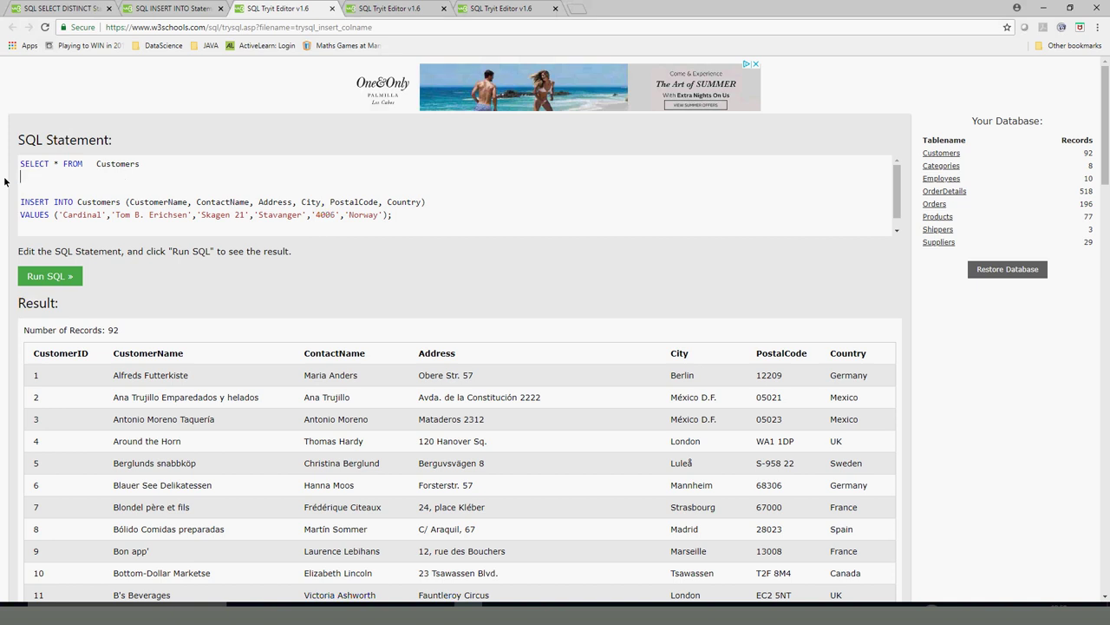
Step: Delete the SELECT * FROM Customers query and blank lines above the INSERT INTO statement
key("BackSpace")
key("BackSpace")
key("BackSpace")
key("BackSpace")
key("BackSpace")
key("BackSpace")
key("BackSpace")
key("BackSpace")
key("BackSpace")
key("BackSpace")
key("BackSpace")
key("BackSpace")
key("BackSpace")
key("BackSpace")
key("BackSpace")
key("BackSpace")
key("BackSpace")
key("BackSpace")
key("BackSpace")
key("BackSpace")
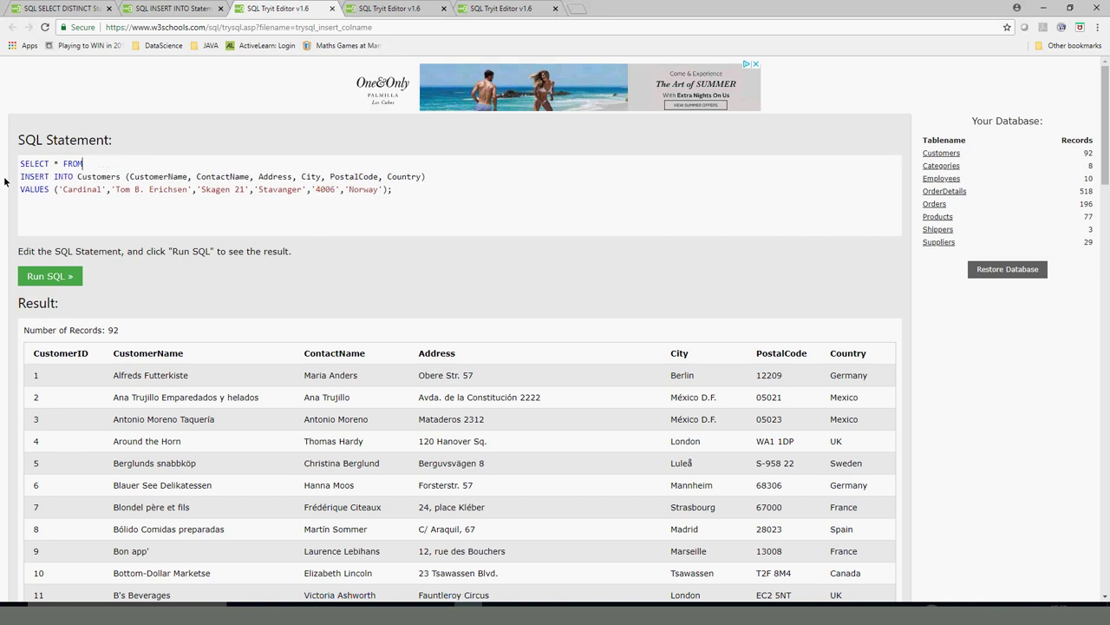
key("Delete")
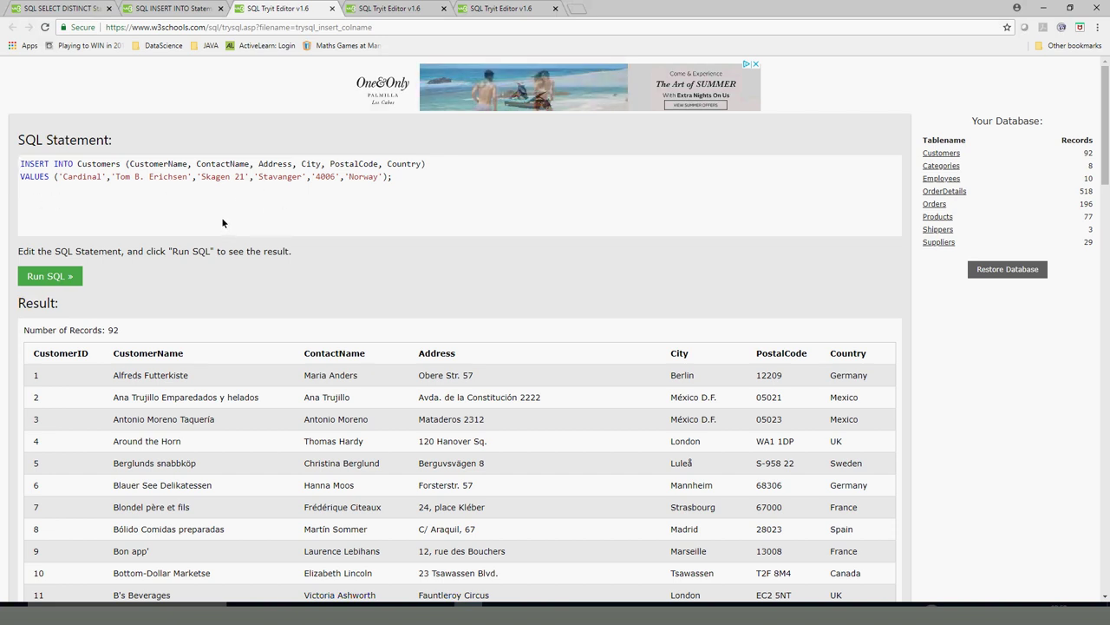
Step: Add the query SELECT * FROM CUSTOMER; below the INSERT INTO statement, separated by a blank line
key("BackSpace")
key("BackSpace")
key("BackSpace")
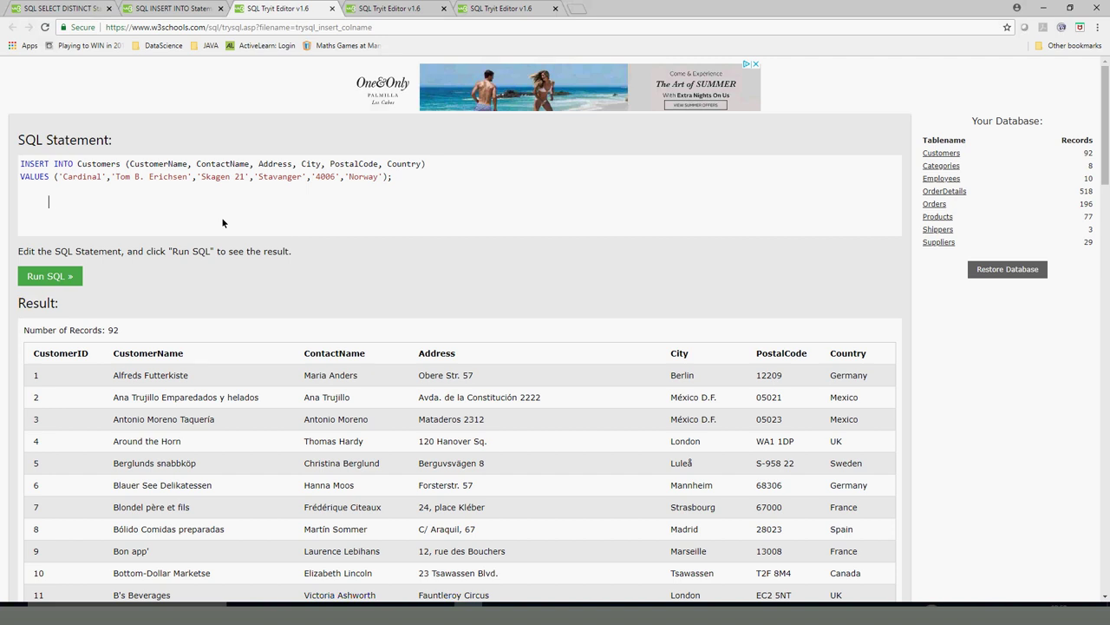
type("SELECT * FROM CUSTOMER;")
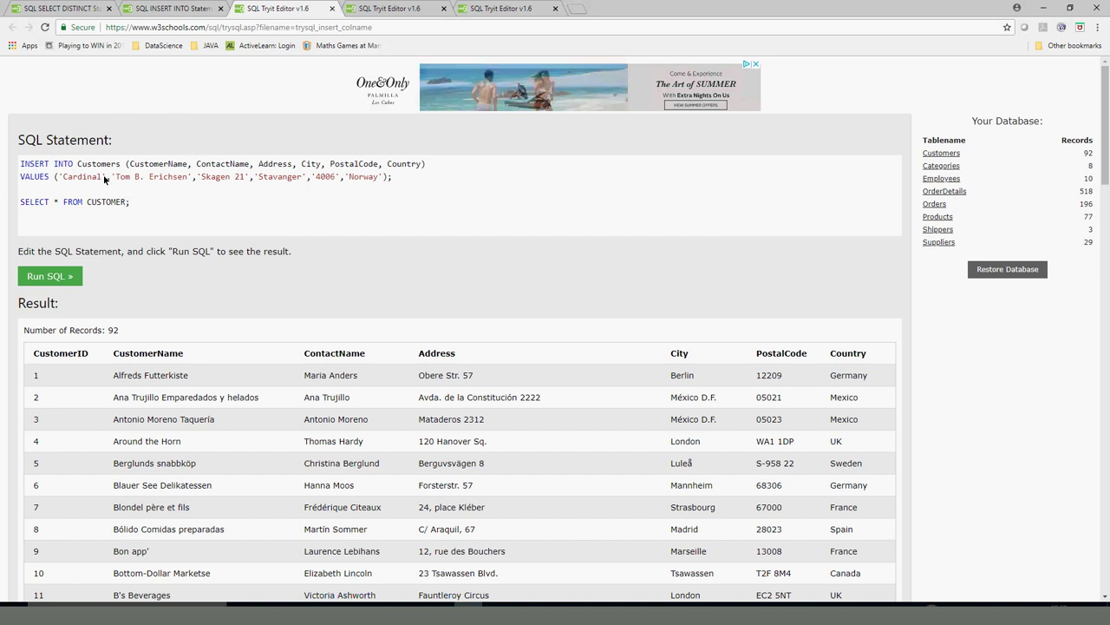
Step: Mark the INSERT INTO line, the SELECT query and the Cardinal value in turn to review both statements
triple_click(67, 166)
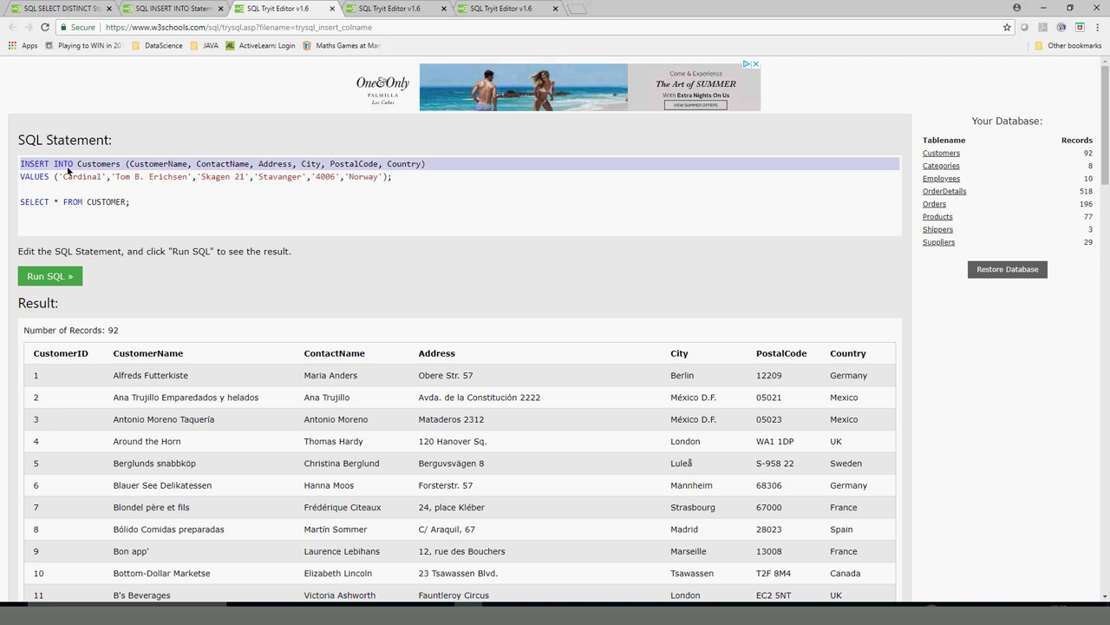
triple_click(87, 206)
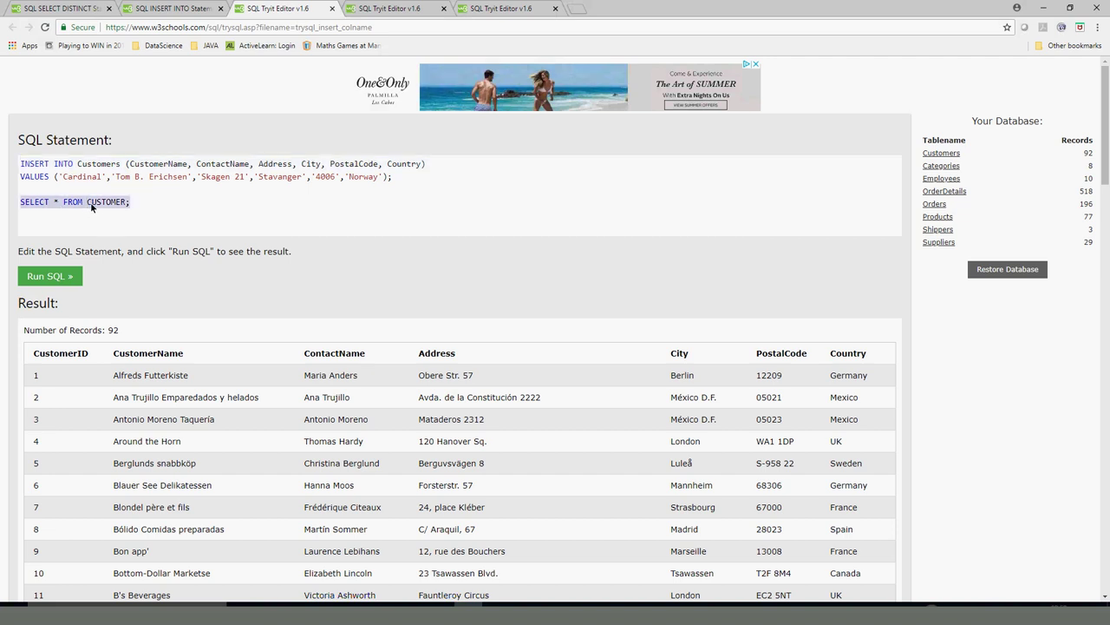
double_click(78, 178)
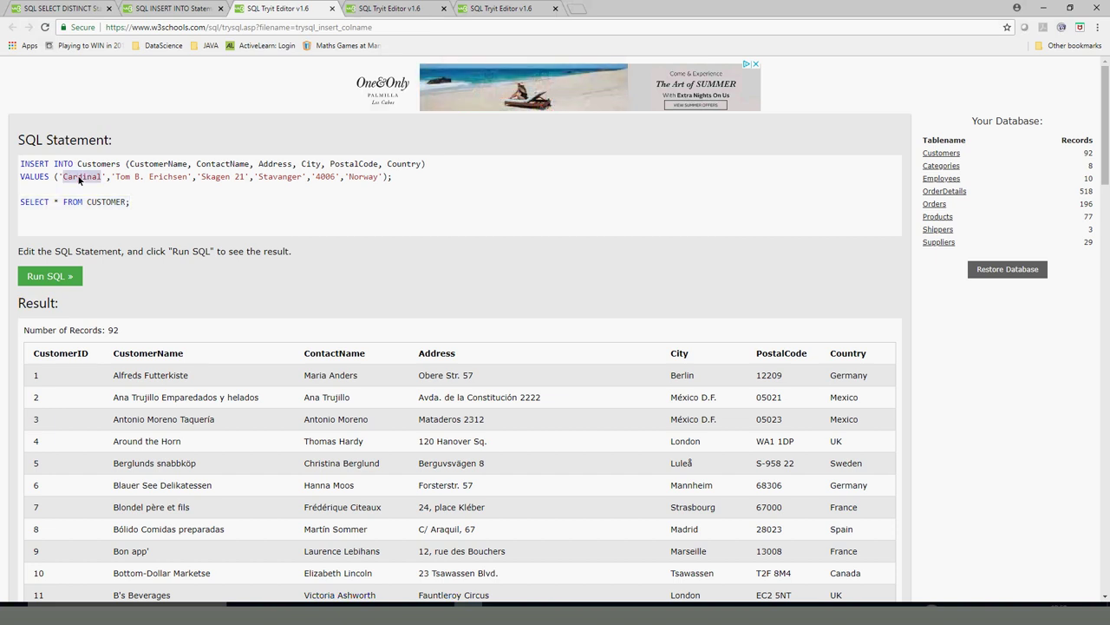
Step: Delete PostalCode and its separating comma from the column list of the INSERT INTO statement
double_click(347, 165)
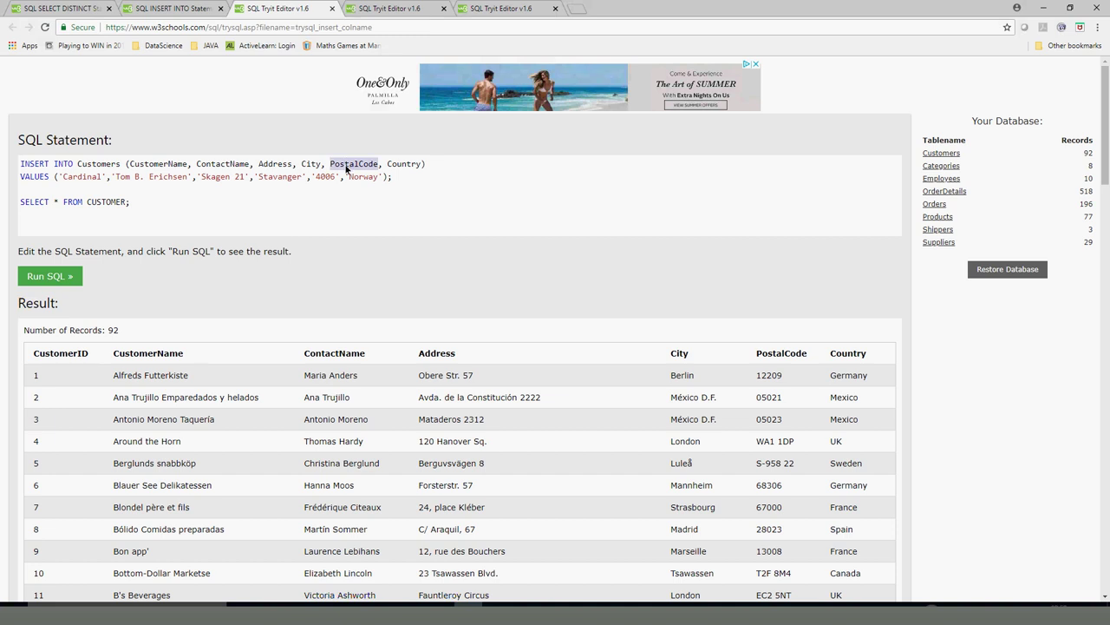
key("BackSpace")
key("BackSpace")
key("BackSpace")
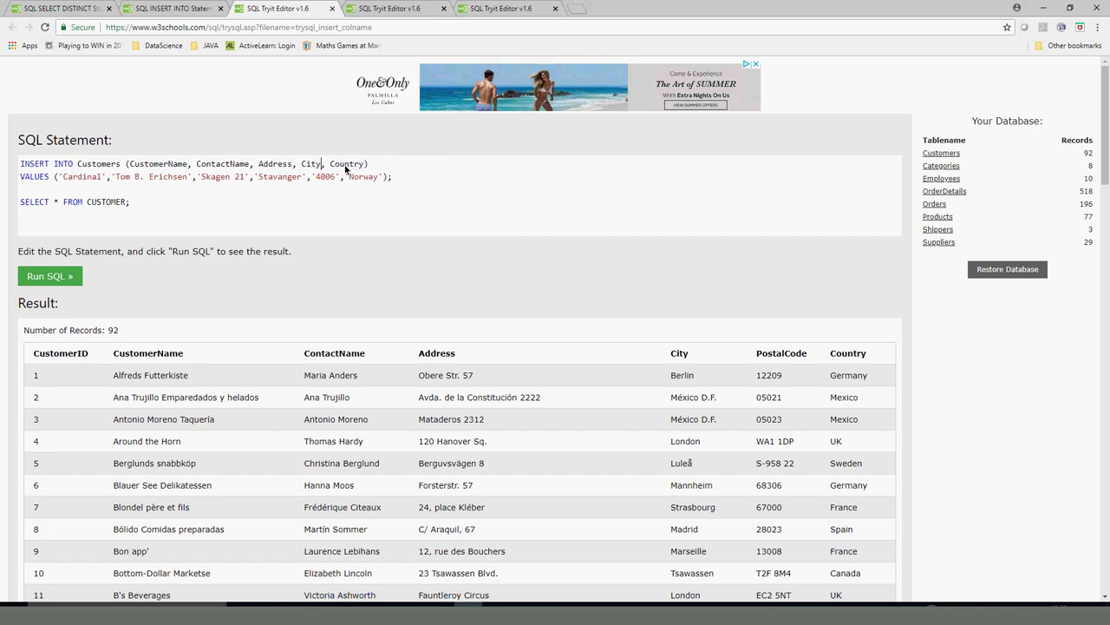
Step: Delete the matching '4006' value from the VALUES line and check the City value Stavanger
triple_click(322, 177)
left_click(322, 177)
left_click(334, 176)
key("BackSpace")
key("BackSpace")
key("BackSpace")
key("BackSpace")
key("BackSpace")
double_click(280, 176)
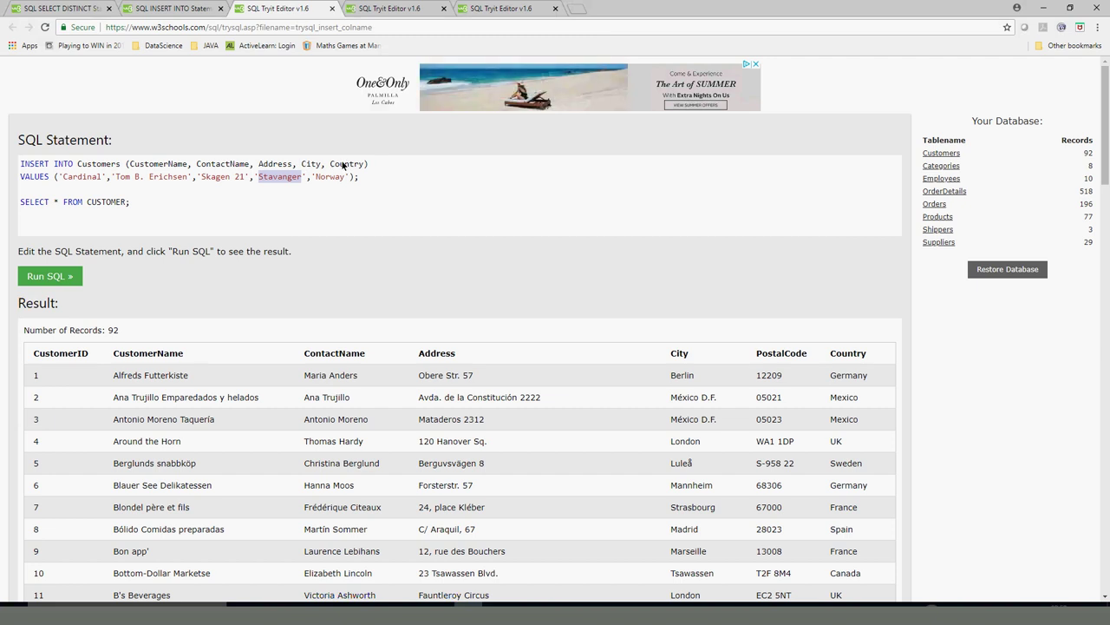
Step: Try to run the INSERT INTO and SELECT statements together, dismissing any resulting message
left_click(194, 203)
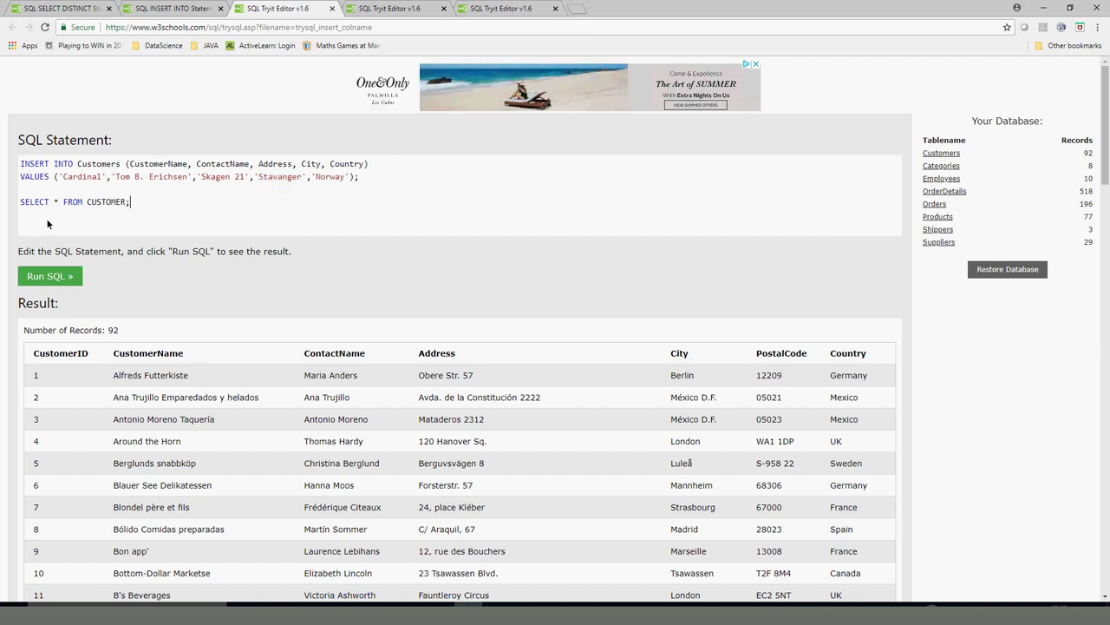
left_click(57, 282)
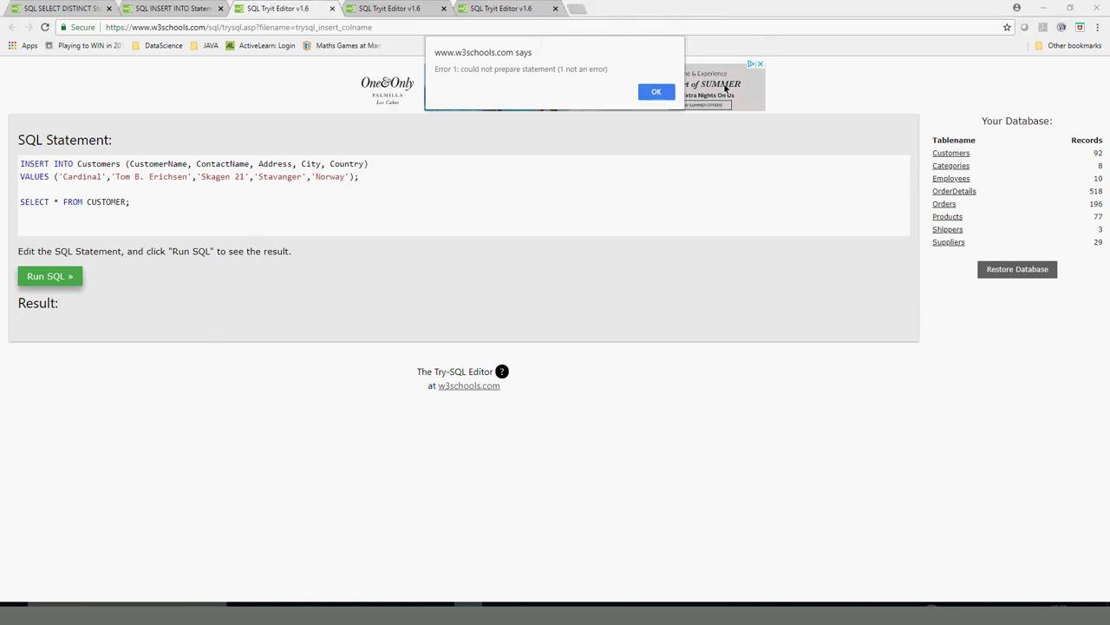
left_click(657, 94)
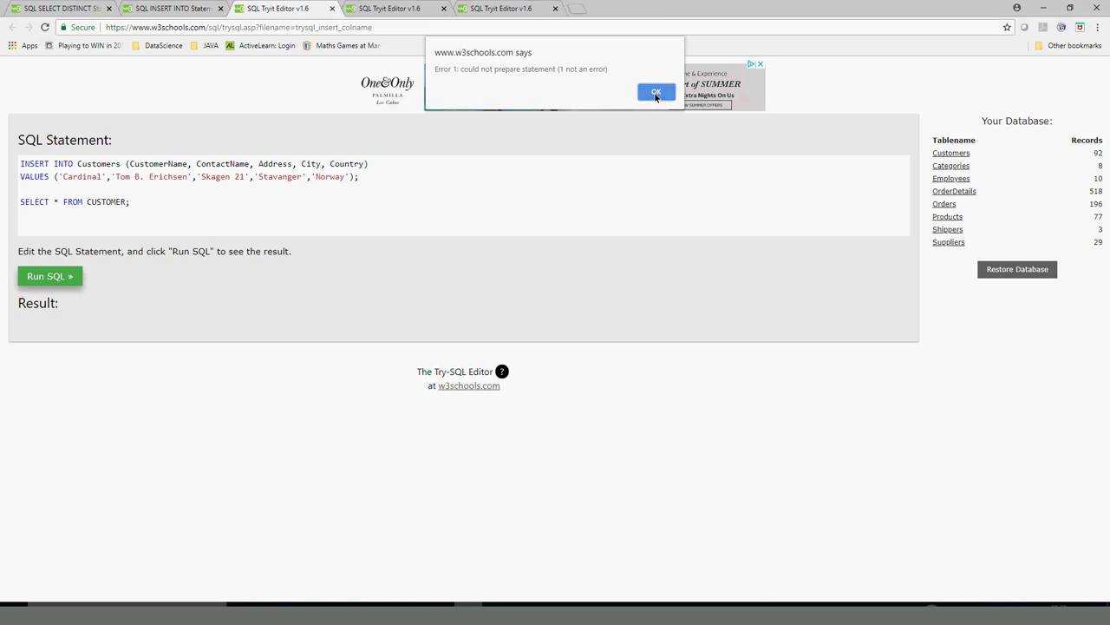
left_click(657, 94)
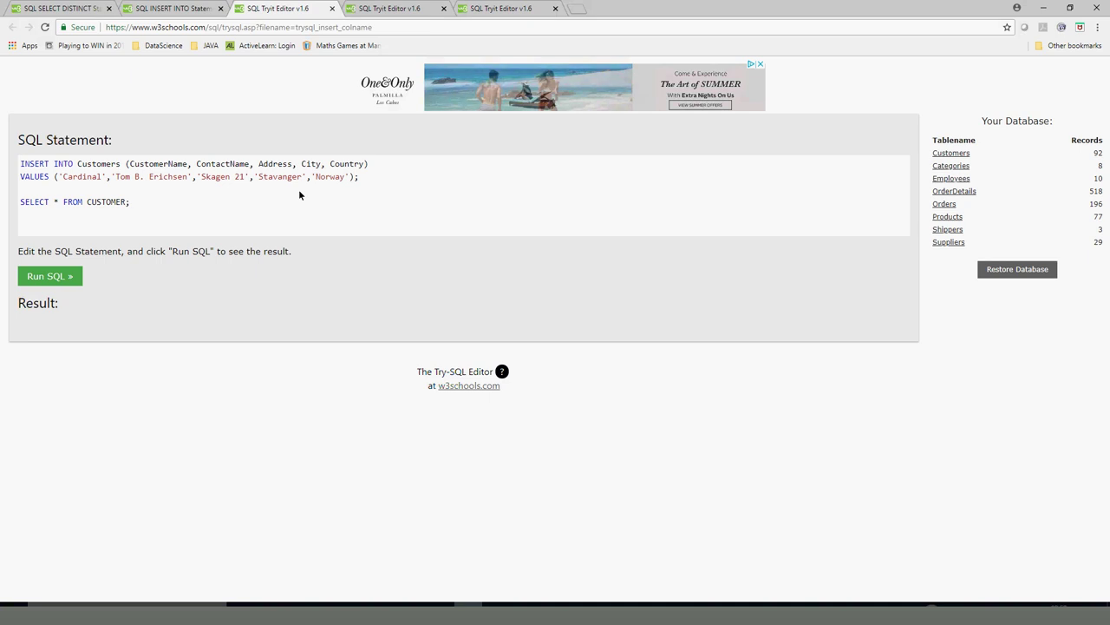
Step: Delete the SELECT * FROM CUSTOMER; line and run the INSERT INTO statement without PostalCode on its own
left_click_drag(134, 201, 3, 203)
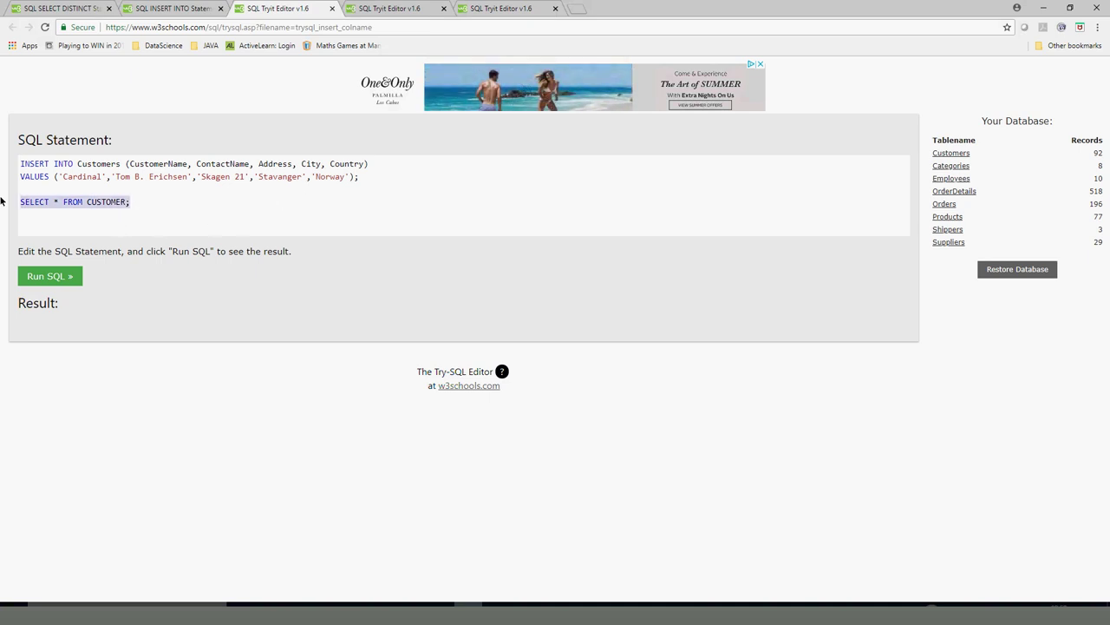
key("BackSpace")
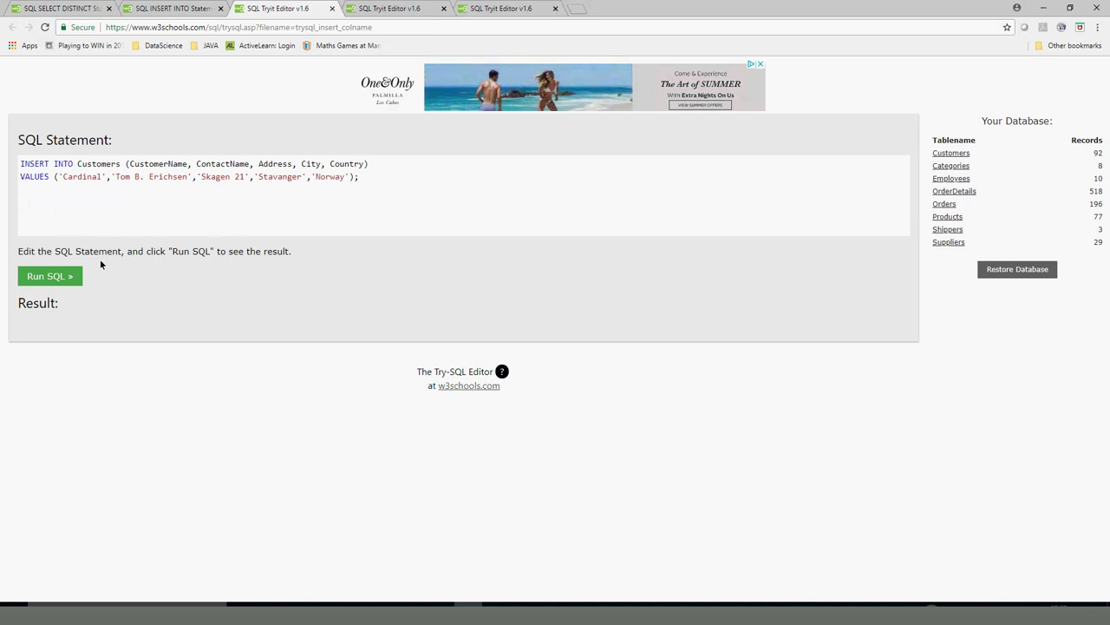
left_click(56, 277)
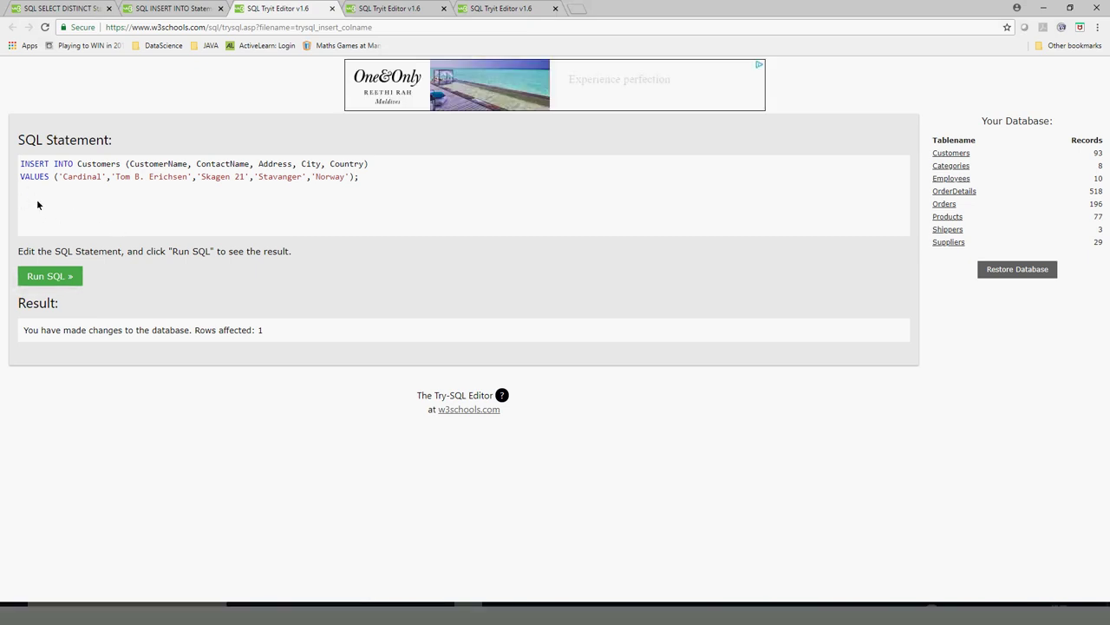
Step: Examine the result message of the insert and mark the Cardinal value in the statement
triple_click(84, 330)
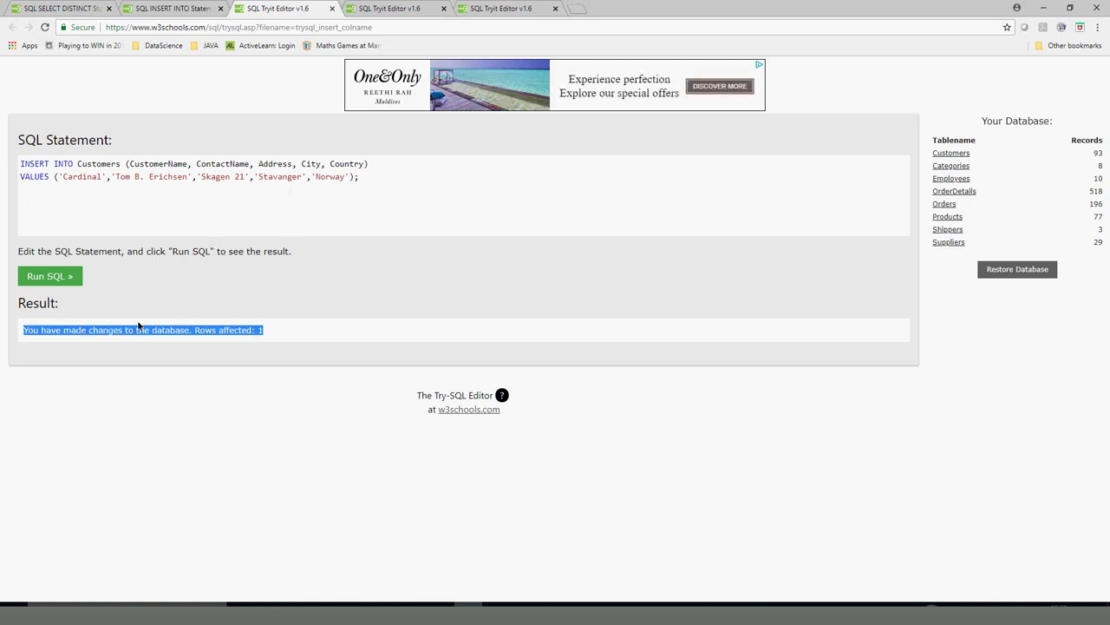
left_click(77, 214)
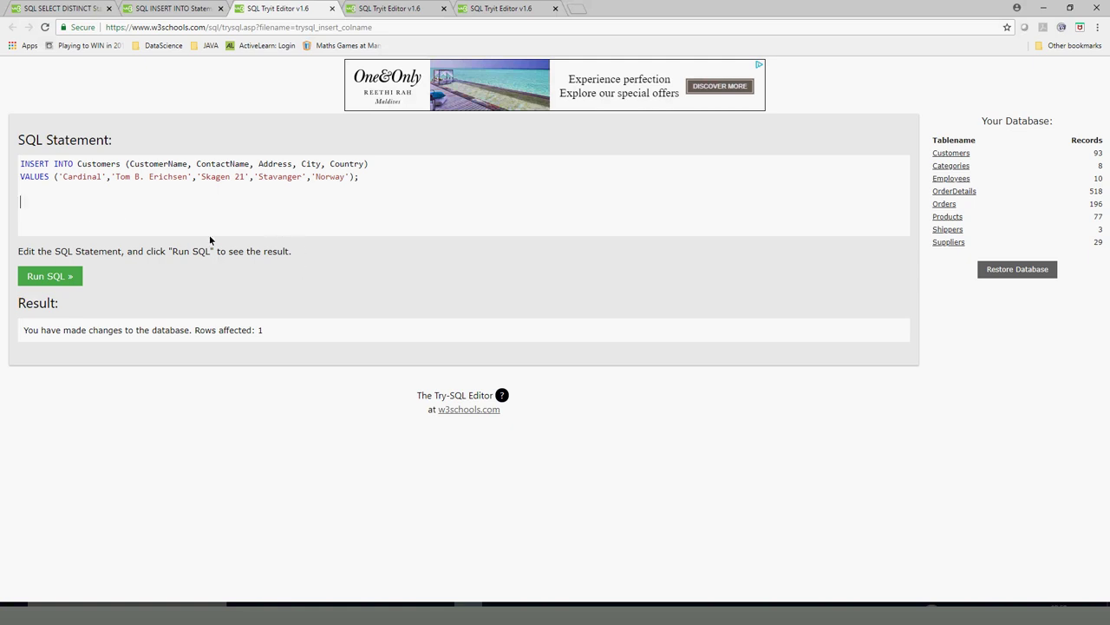
triple_click(77, 333)
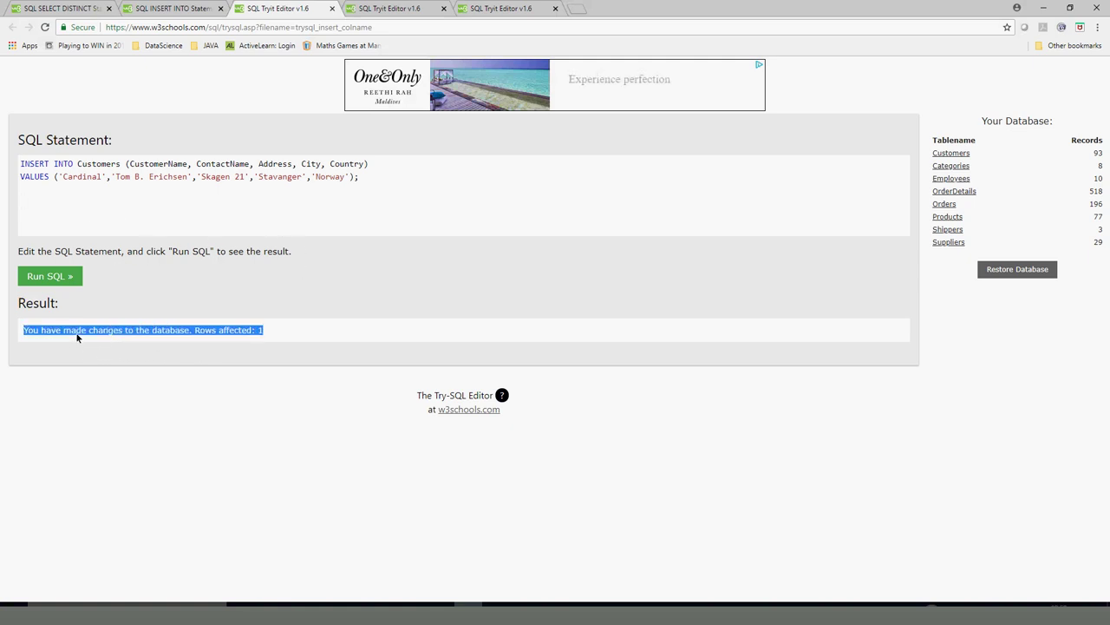
double_click(79, 178)
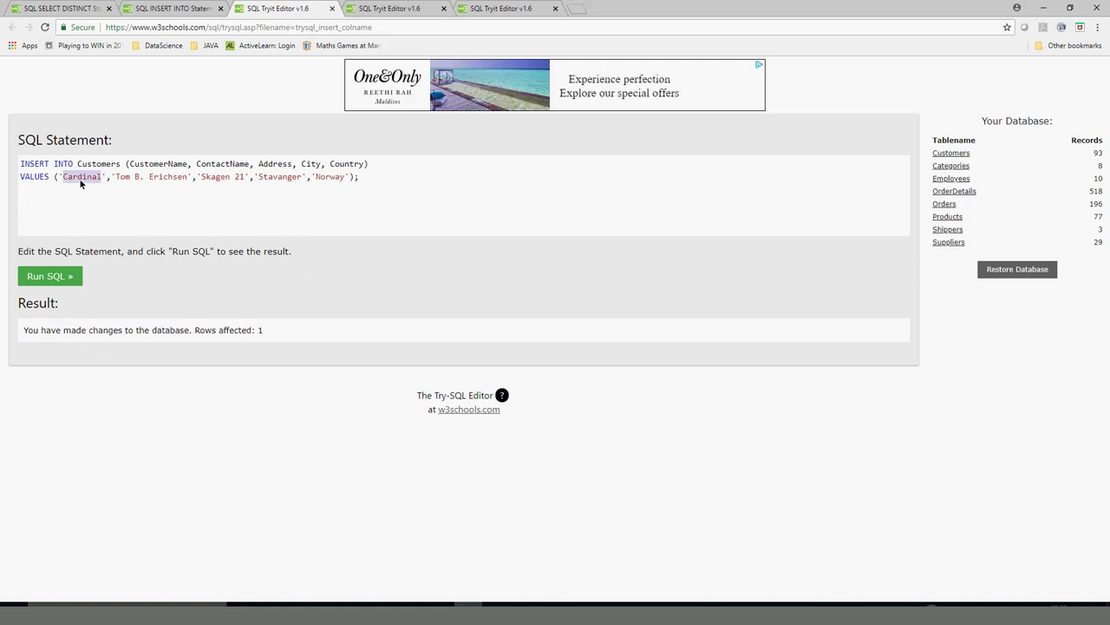
Step: Replace the INSERT INTO statement with SELECT * FROM CUSTOMER and try to run it, dismissing any resulting message
left_click(38, 217)
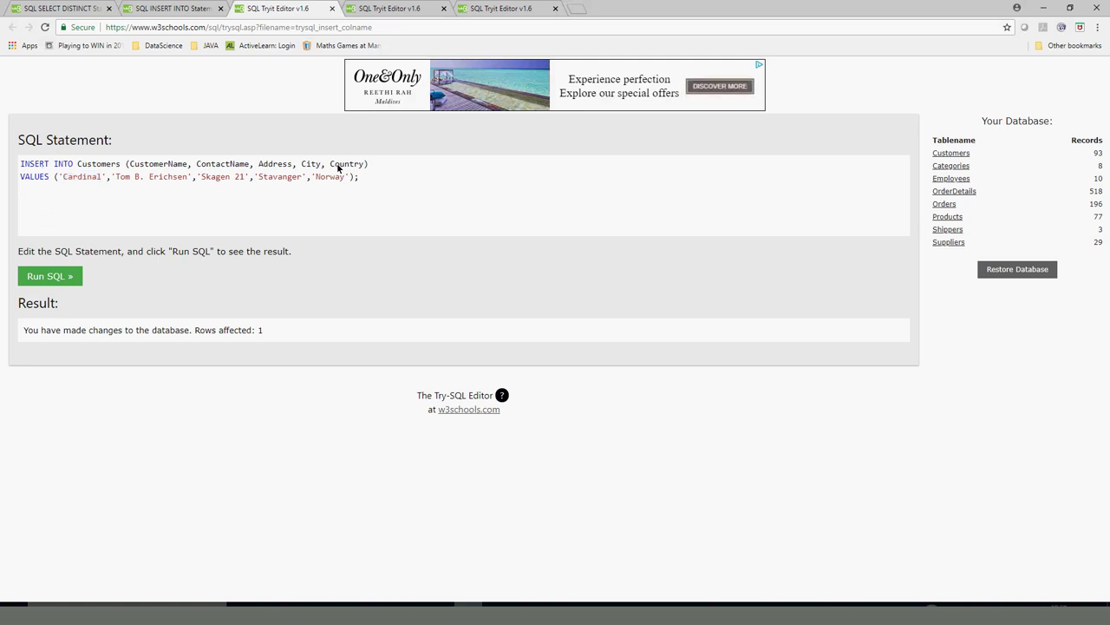
left_click_drag(371, 176, 33, 162)
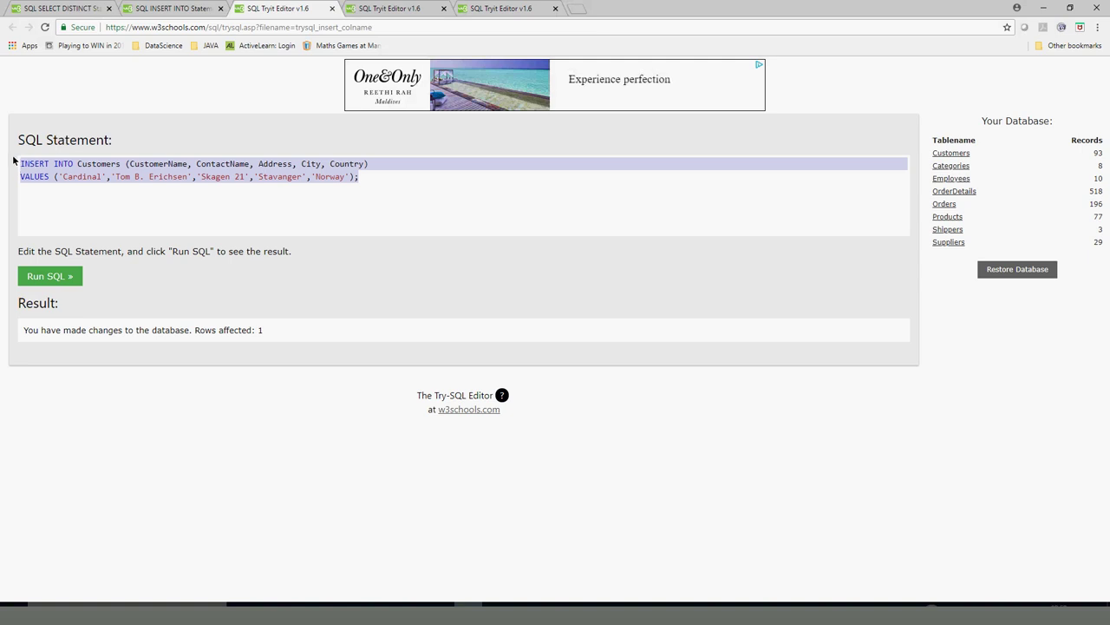
key("BackSpace")
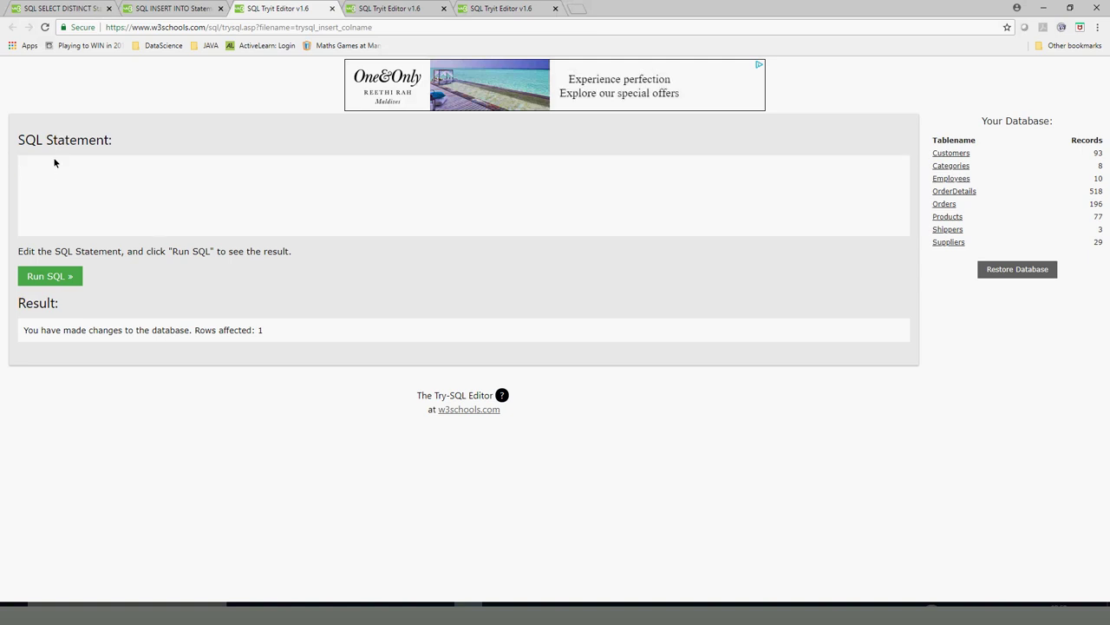
type("SELECT * FROM")
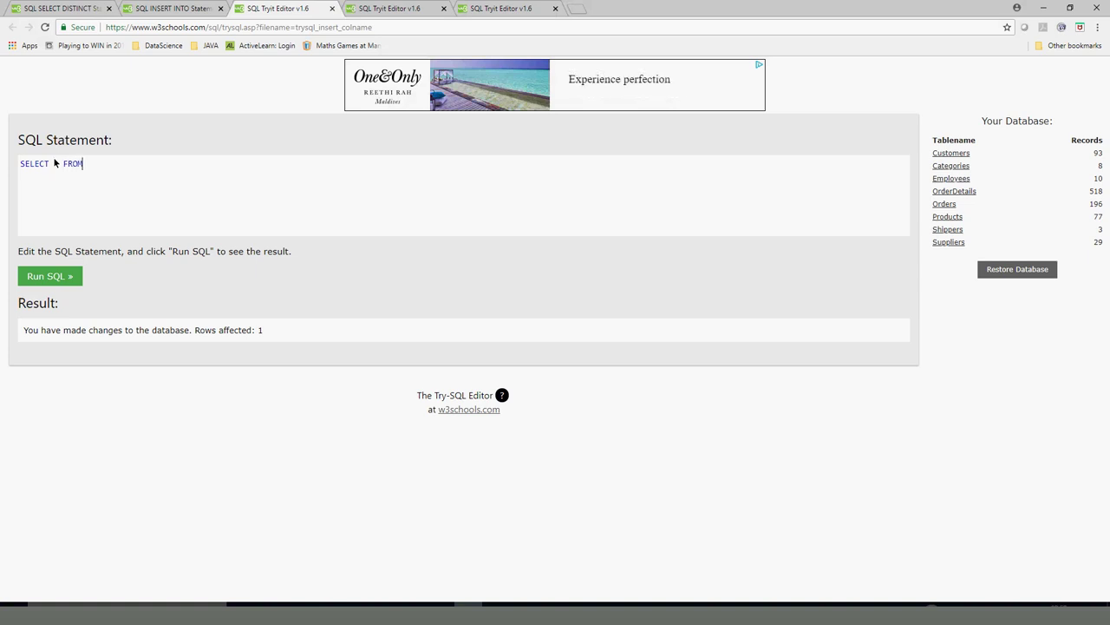
type("CUSTOMER")
key("BackSpace")
key("BackSpace")
key("BackSpace")
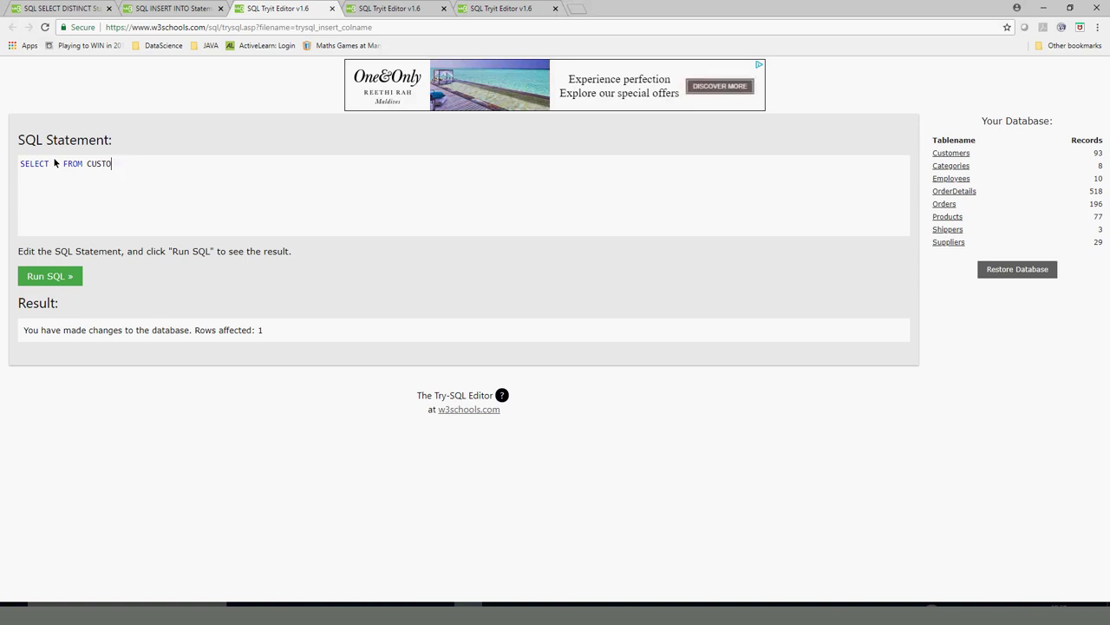
type("MER")
left_click(76, 276)
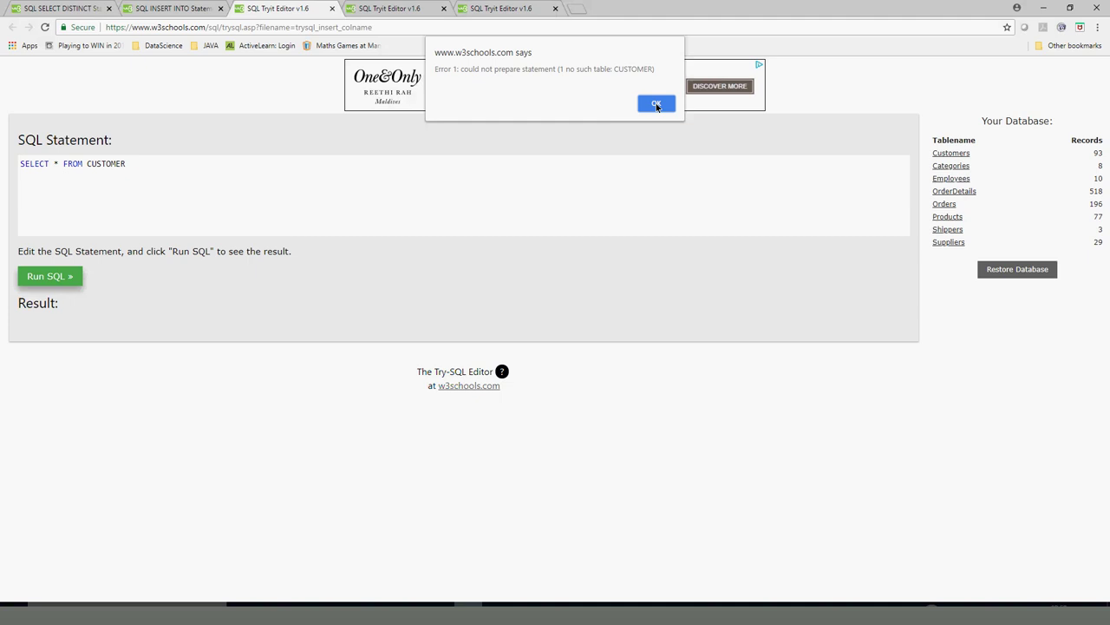
left_click(656, 104)
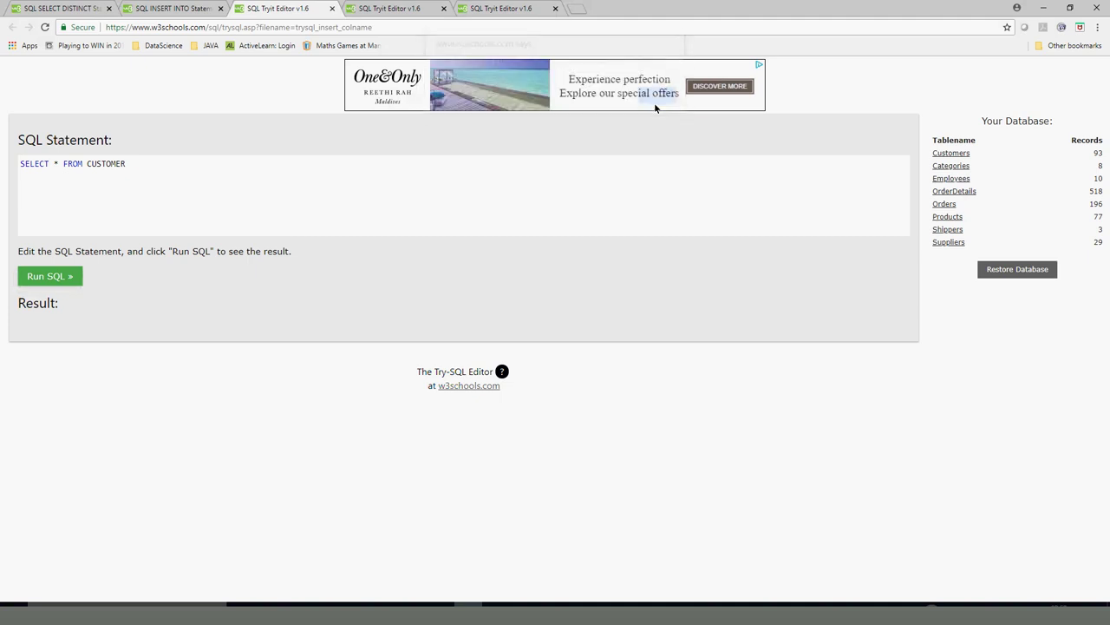
Step: Check the table name against the other open queries and tutorial page, correct it to CUSTOMERS, and run the SELECT statement
double_click(99, 163)
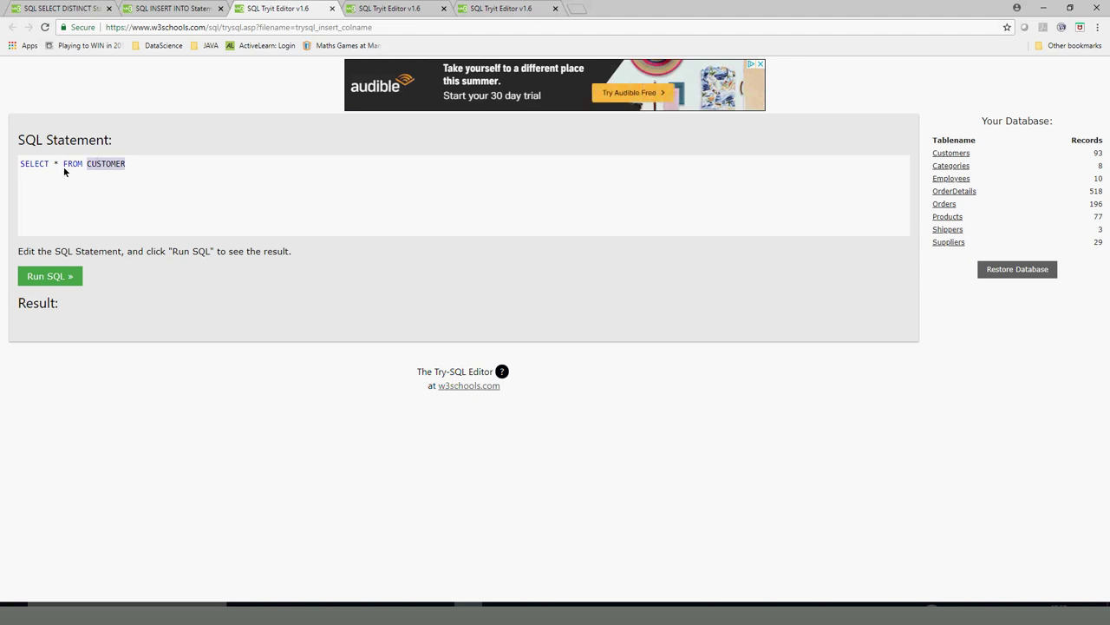
left_click(59, 164)
left_click(381, 9)
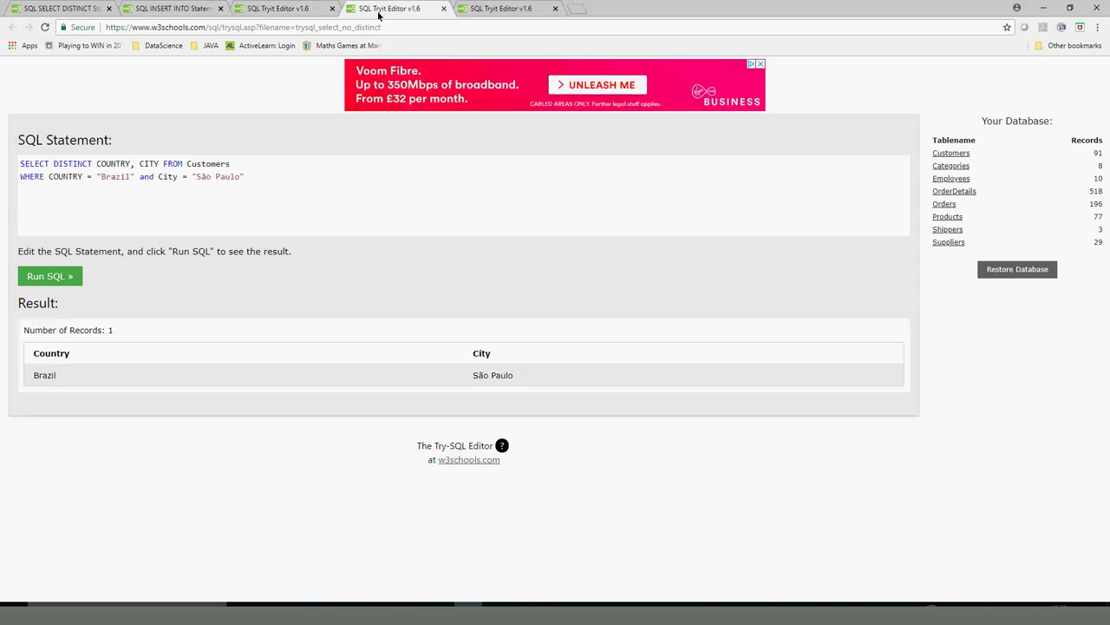
left_click(178, 9)
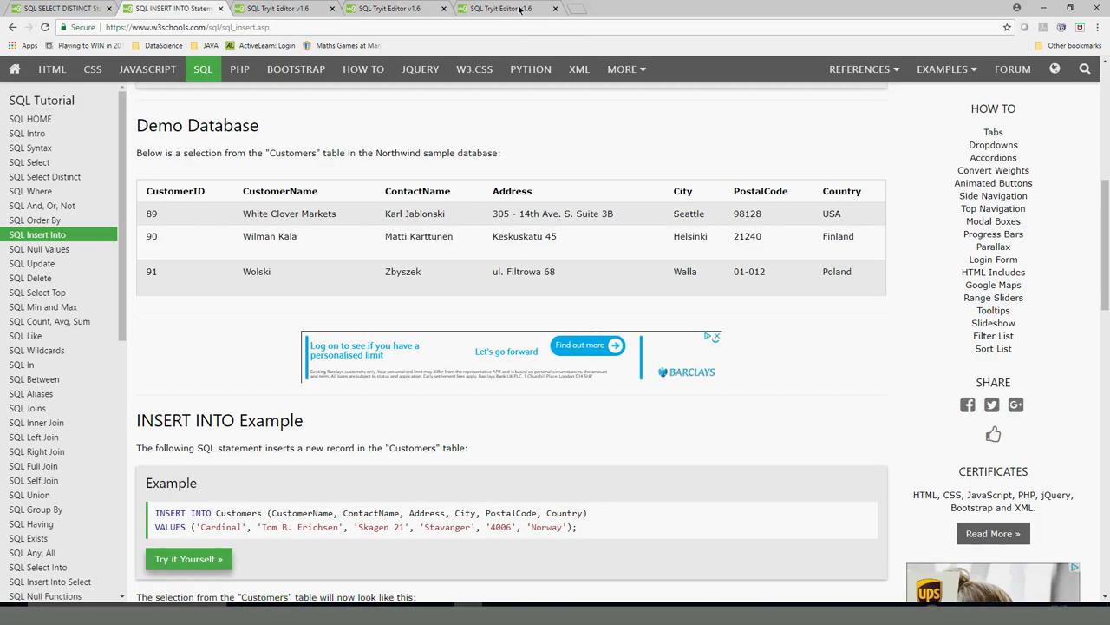
left_click(507, 9)
left_click(300, 9)
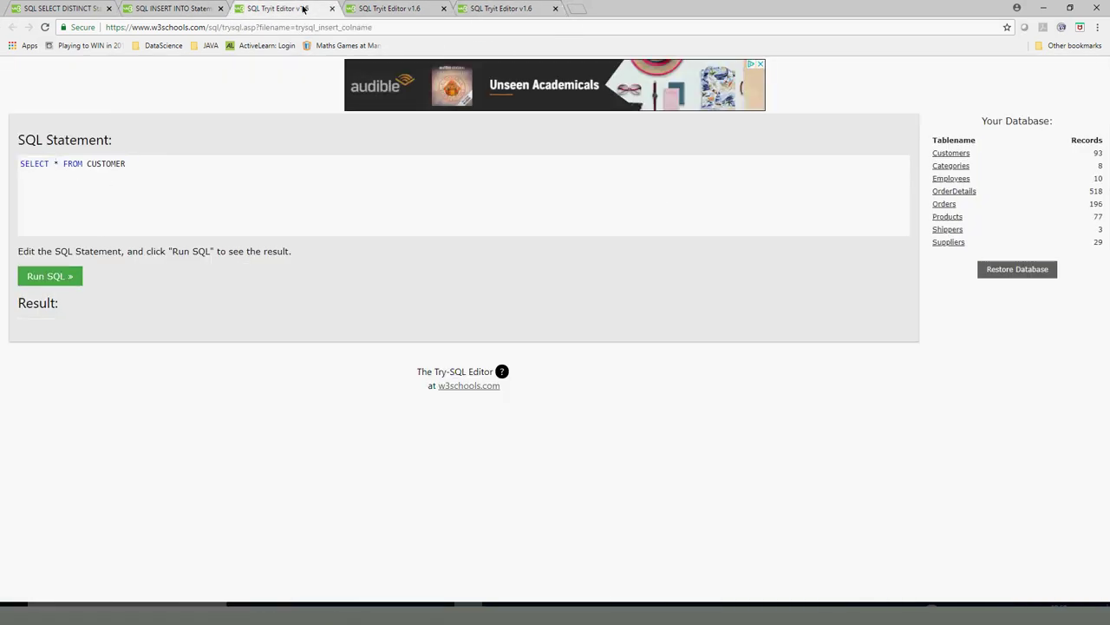
left_click(202, 163)
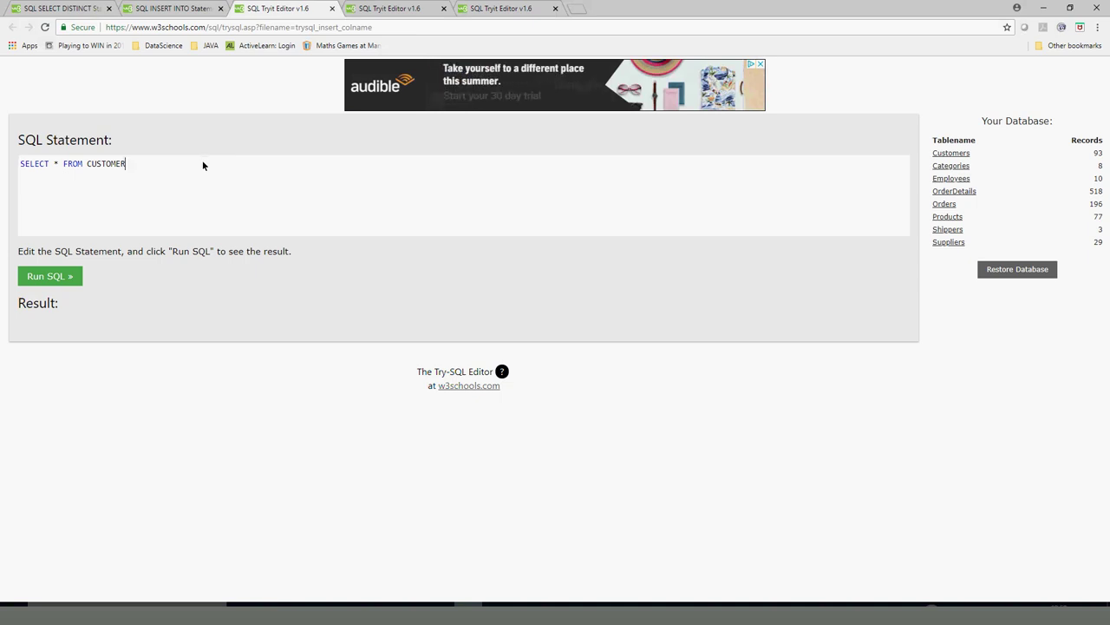
type("S")
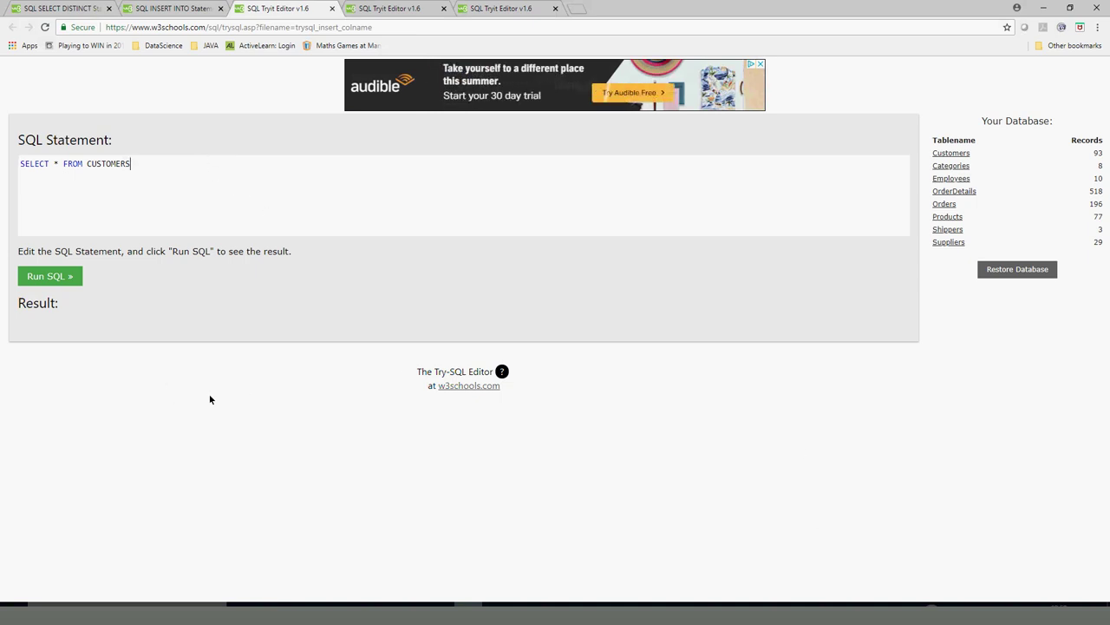
left_click(49, 277)
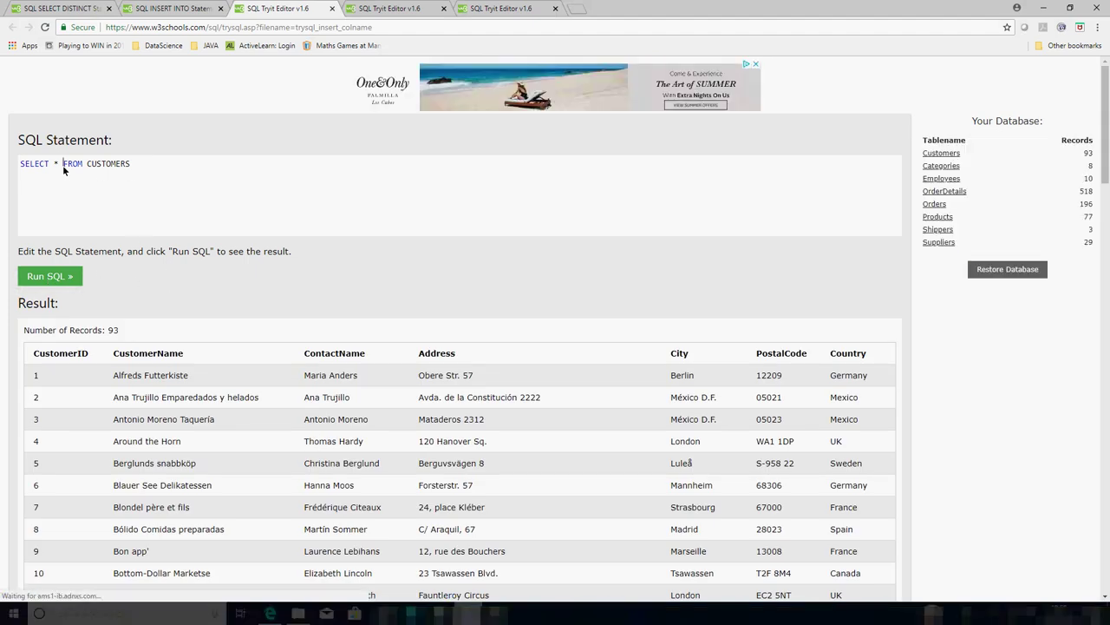
Step: Add a second line ORDER BY CustomerName to the SELECT statement, copying the column name from the result header, and run it
key("Return")
type("ORDER")
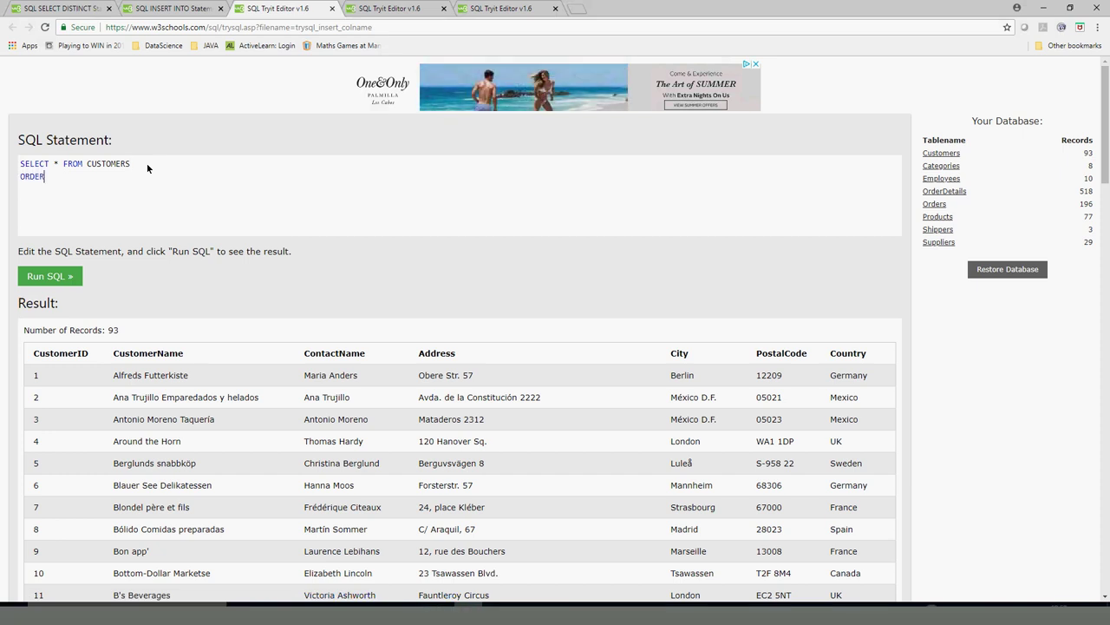
type(" BY")
double_click(148, 353)
key("ctrl+c")
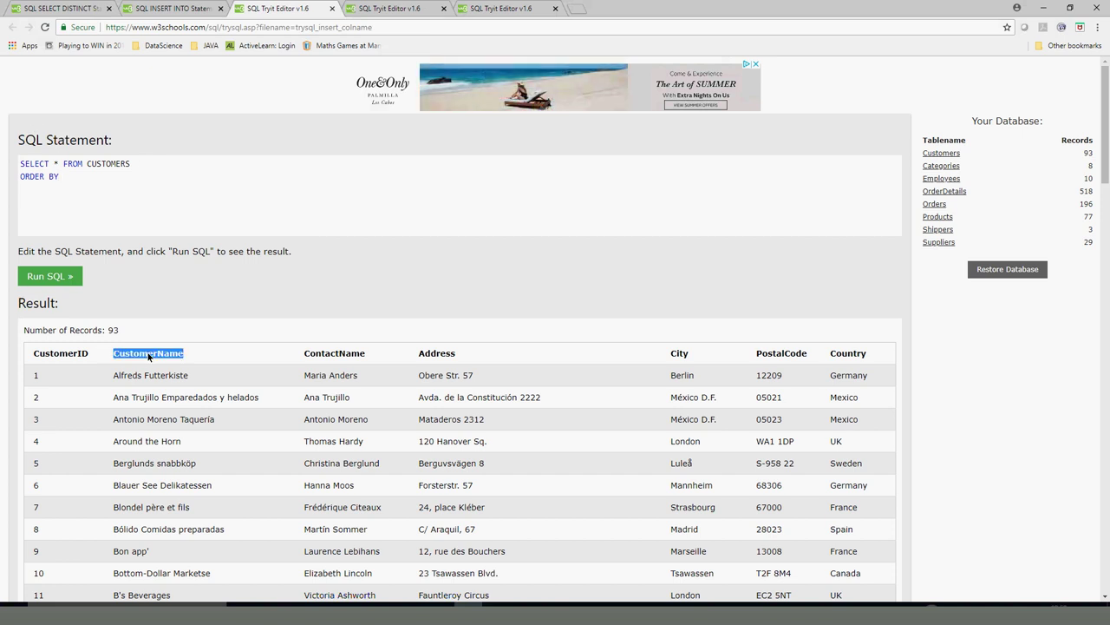
left_click(82, 177)
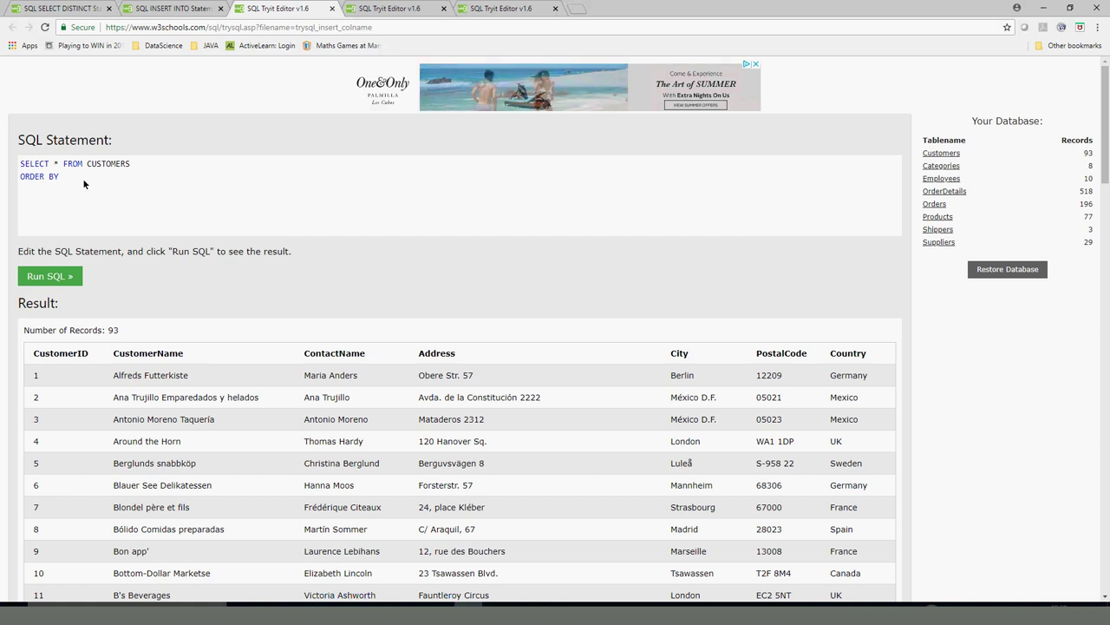
key("ctrl+v")
left_click(45, 280)
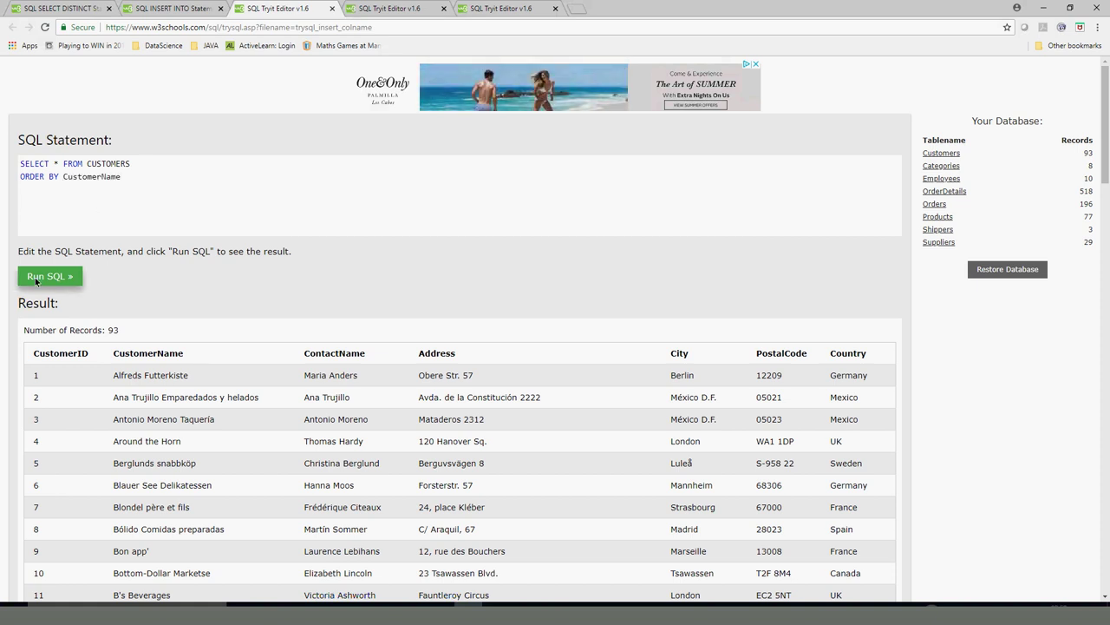
Step: Look through the customer list sorted by CustomerName and check the PostalCode values of the Cardinal records
scroll(205, 369, "down", 10)
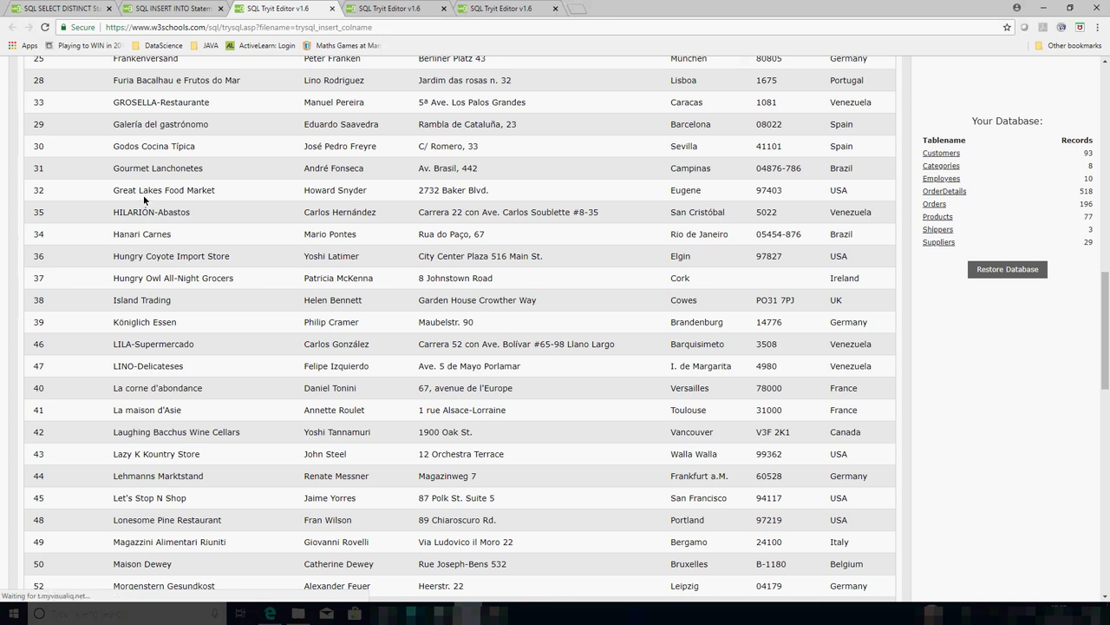
scroll(144, 195, "up", 4)
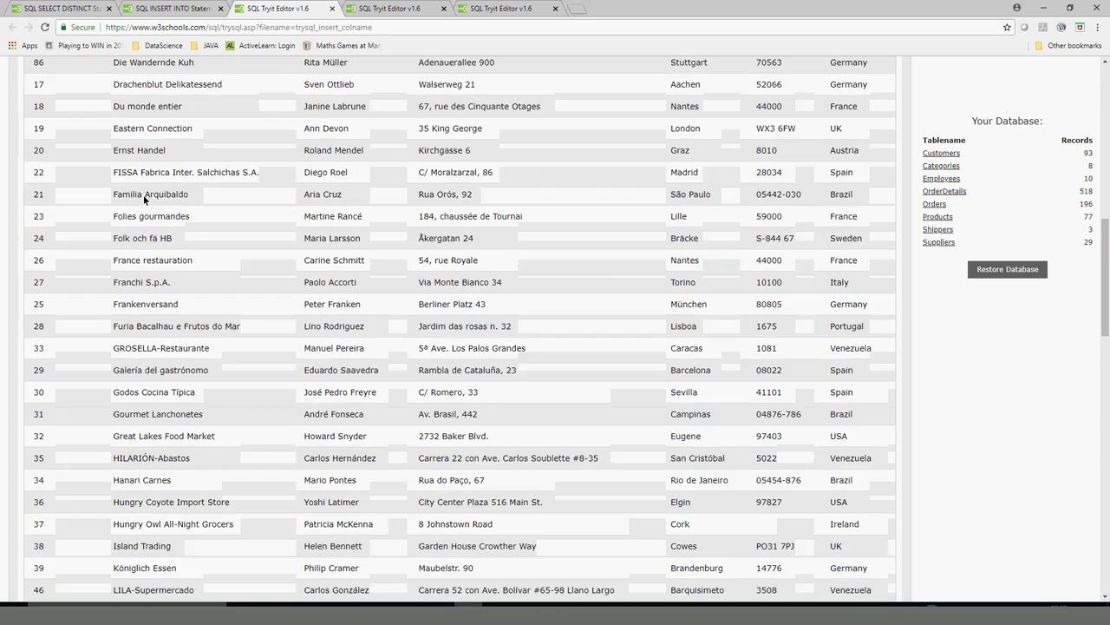
scroll(144, 199, "up", 3)
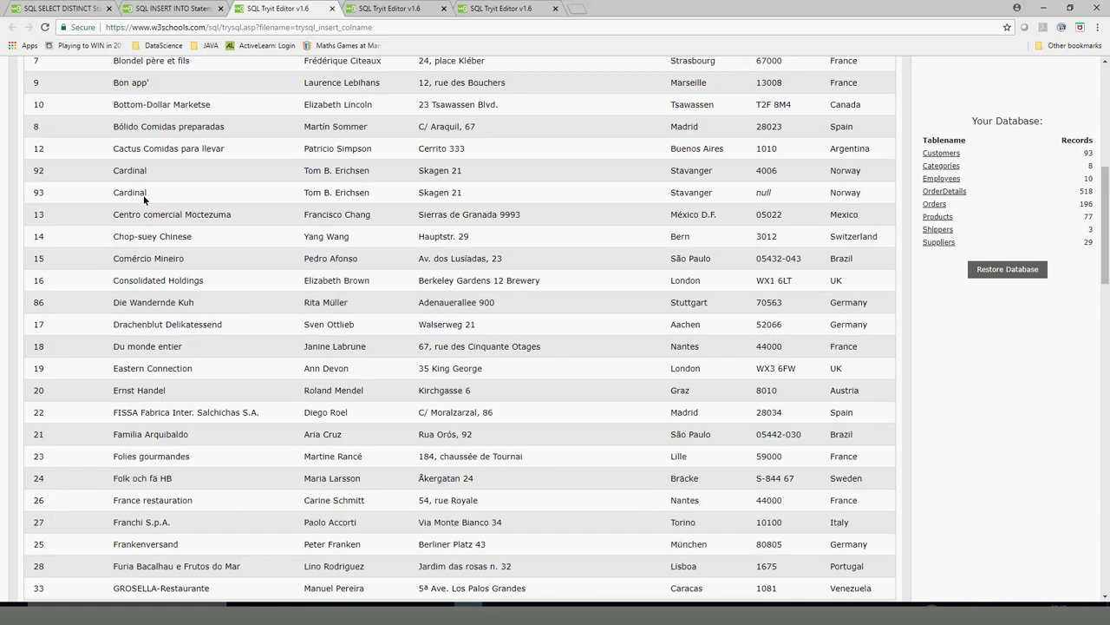
scroll(144, 199, "up", 1)
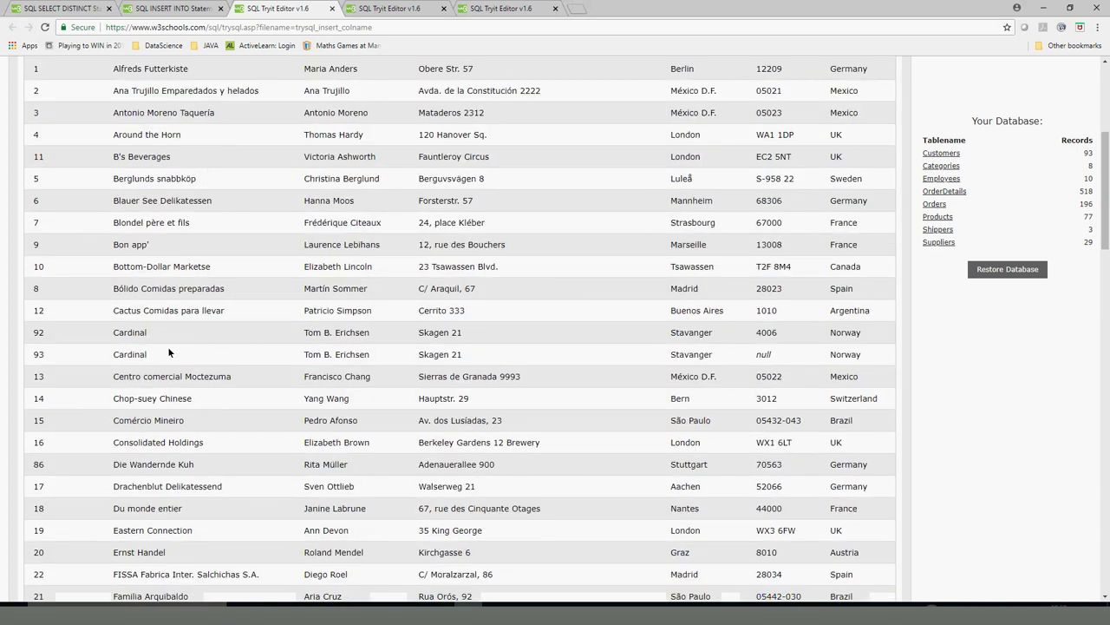
double_click(763, 354)
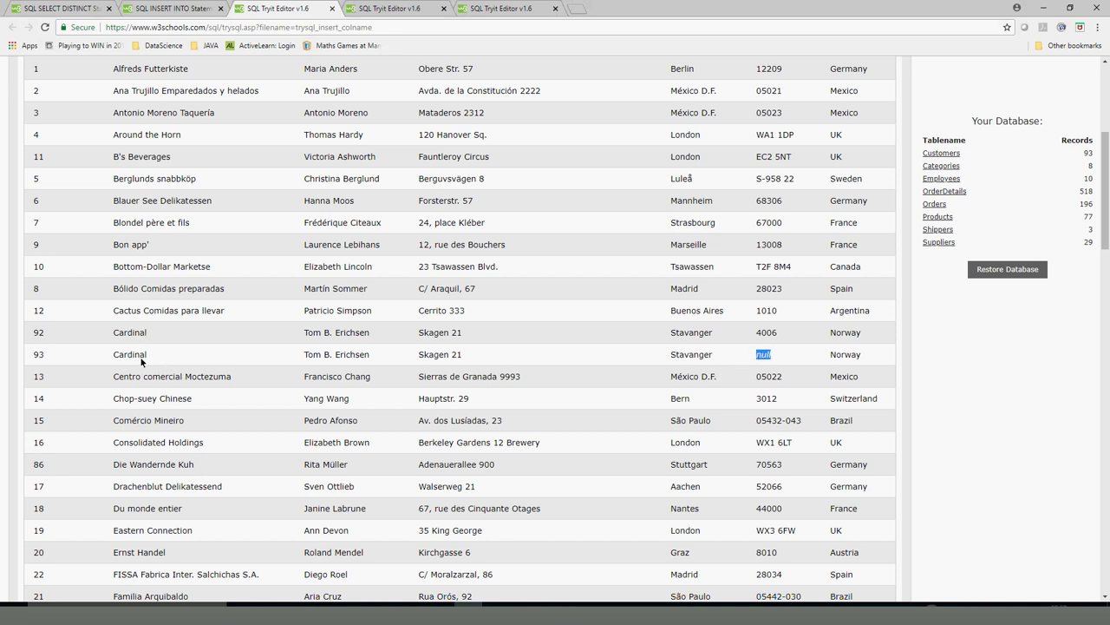
scroll(222, 410, "up", 4)
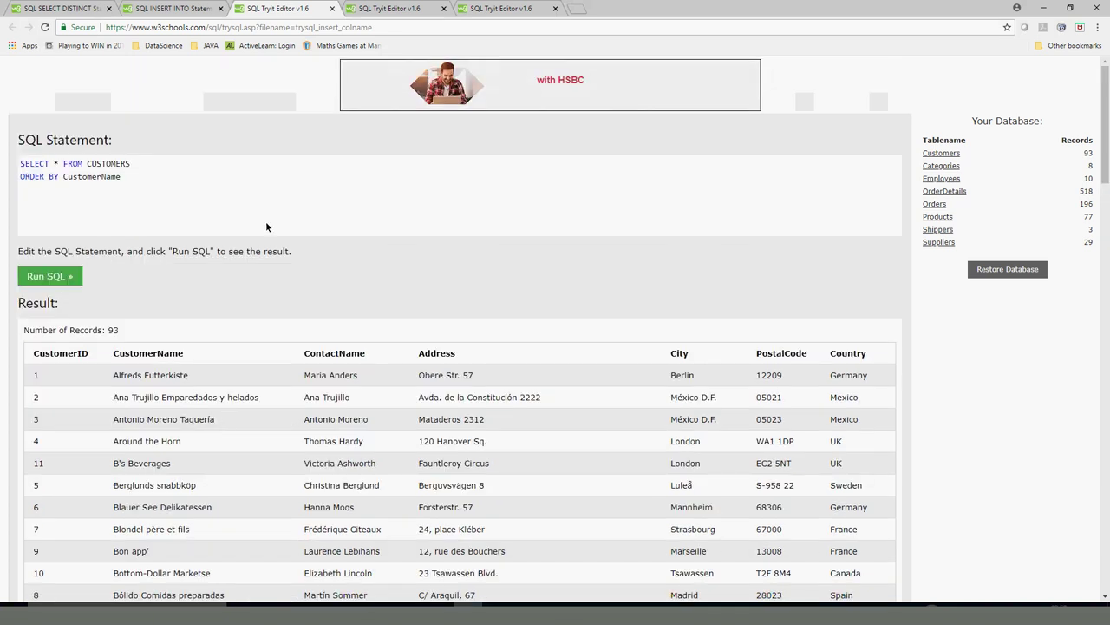
Step: Review the INSERT INTO lesson through the section on inserting data only in specified columns, briefly opening its example in the SQL editor
left_click(173, 8)
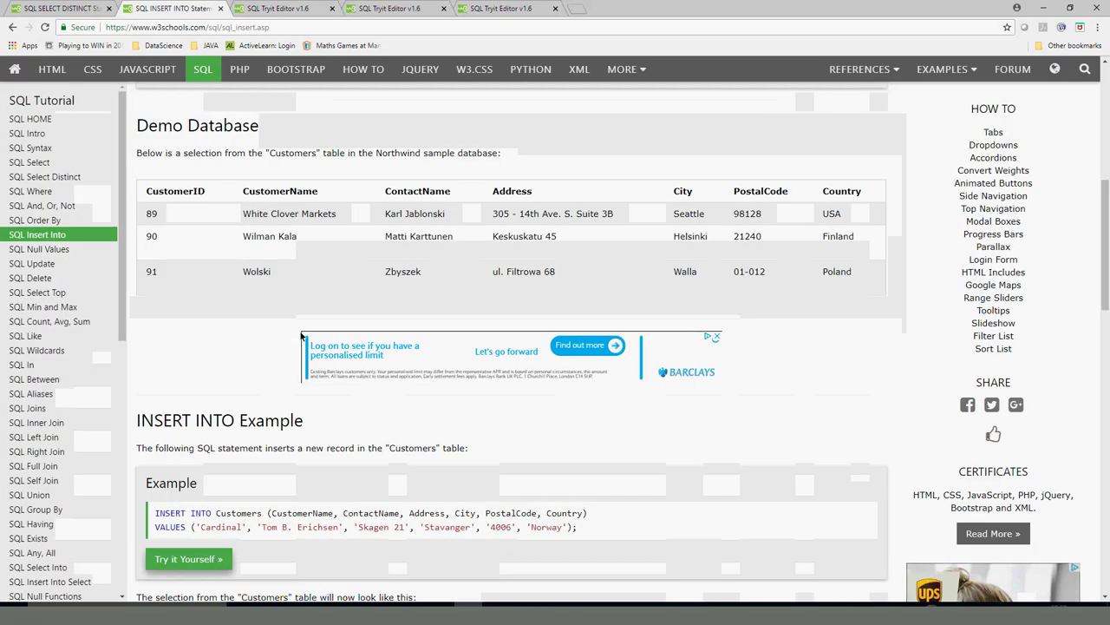
left_click(277, 8)
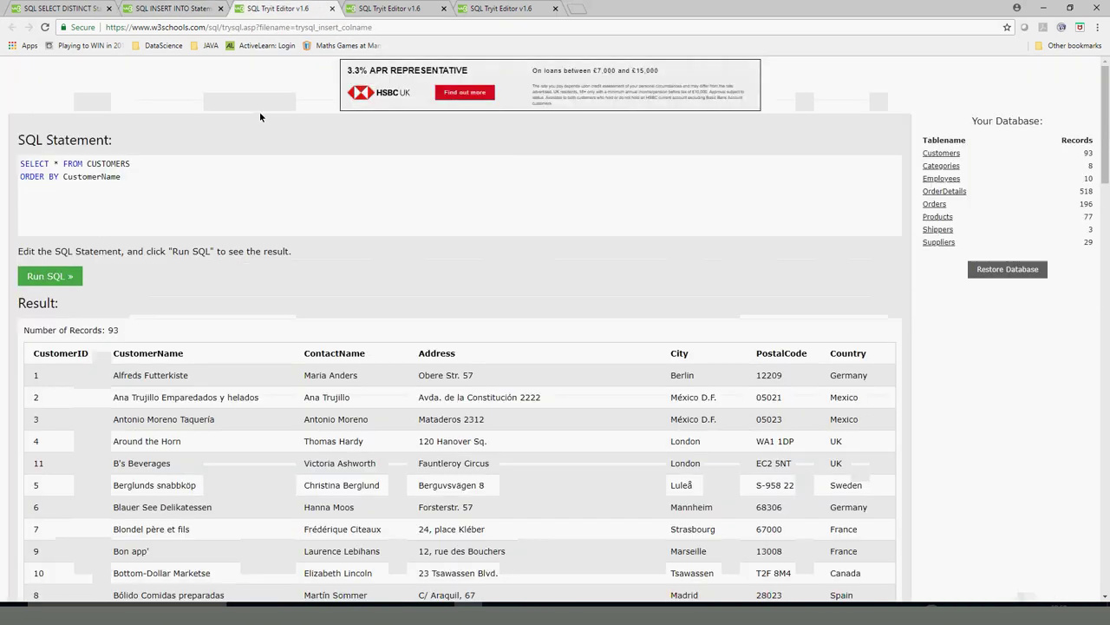
left_click(156, 9)
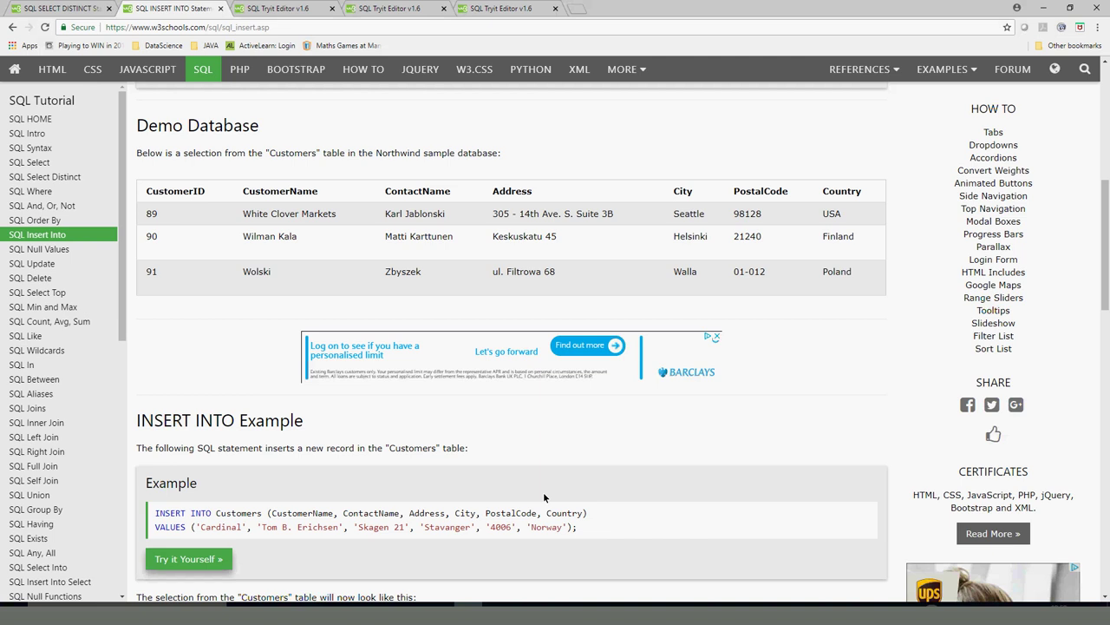
scroll(544, 505, "down", 5)
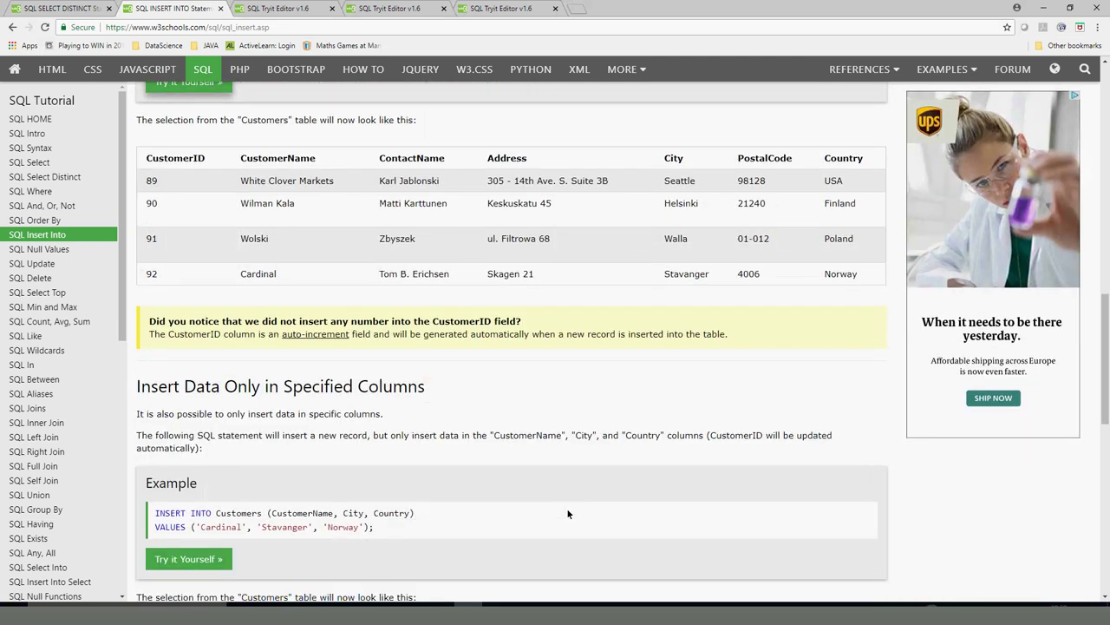
scroll(566, 507, "down", 5)
scroll(567, 504, "up", 5)
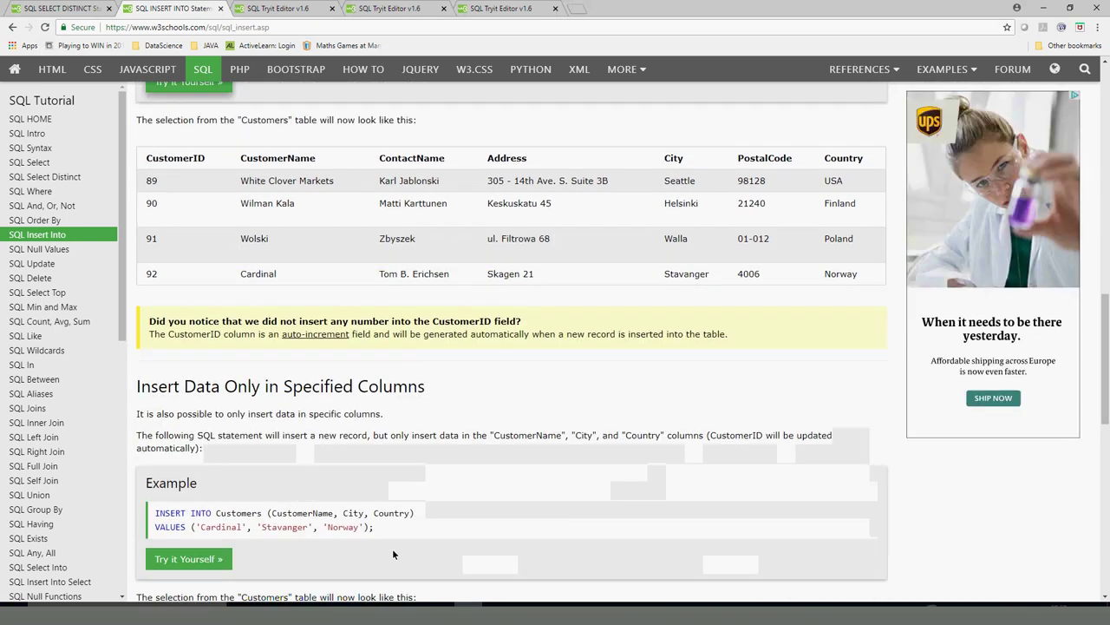
left_click(185, 559)
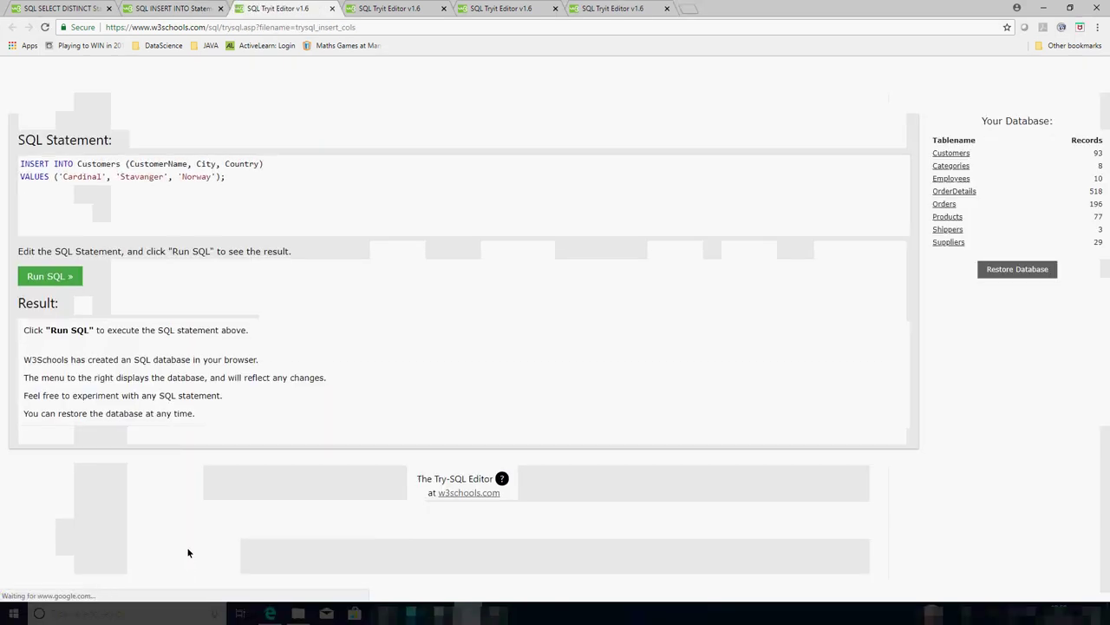
left_click(331, 9)
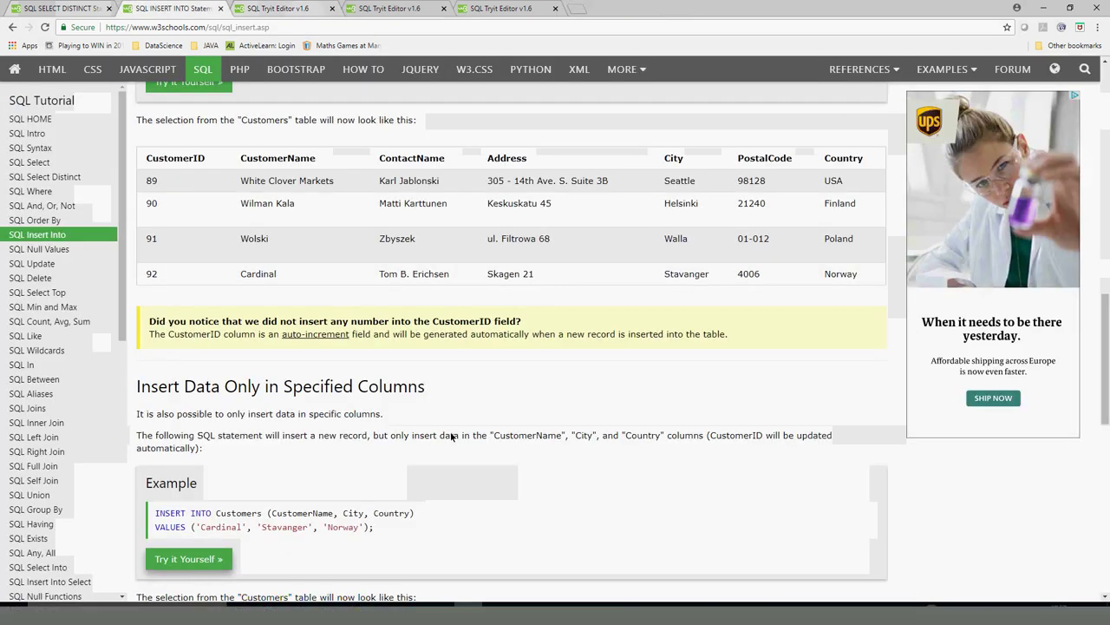
scroll(652, 461, "down", 5)
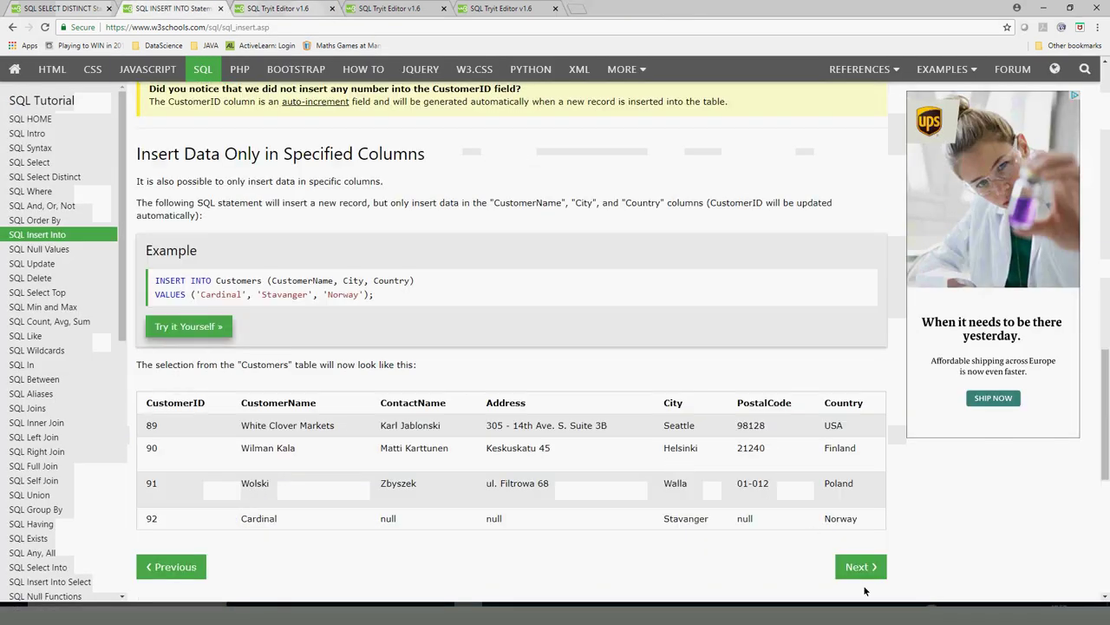
Step: Go to the SQL NULL Values lesson and examine the IS NOT NULL syntax
left_click(855, 322)
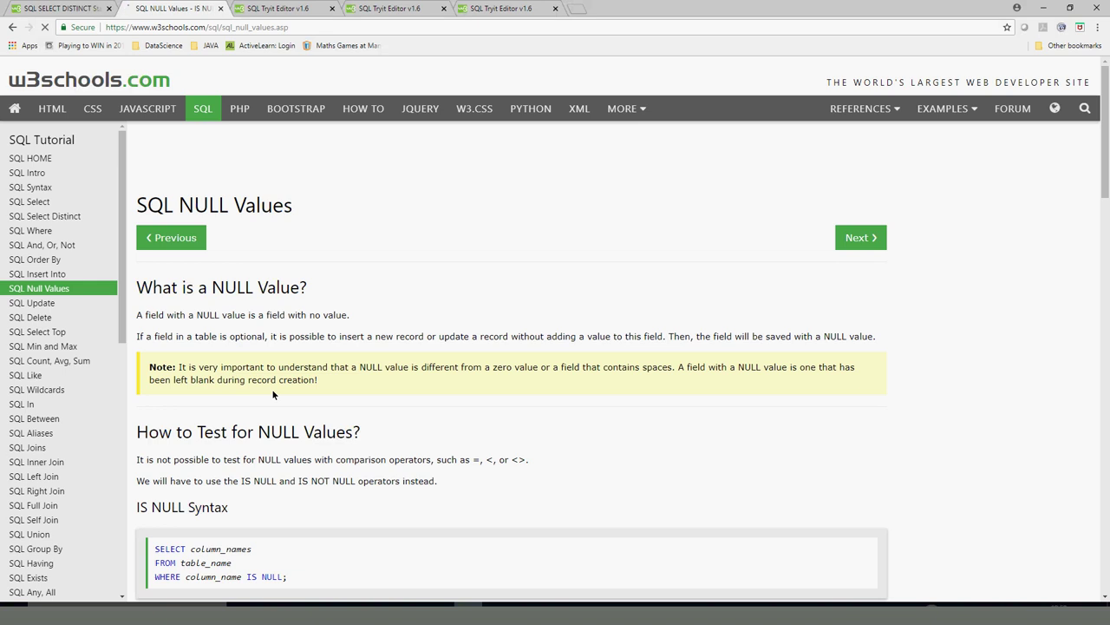
scroll(273, 394, "down", 5)
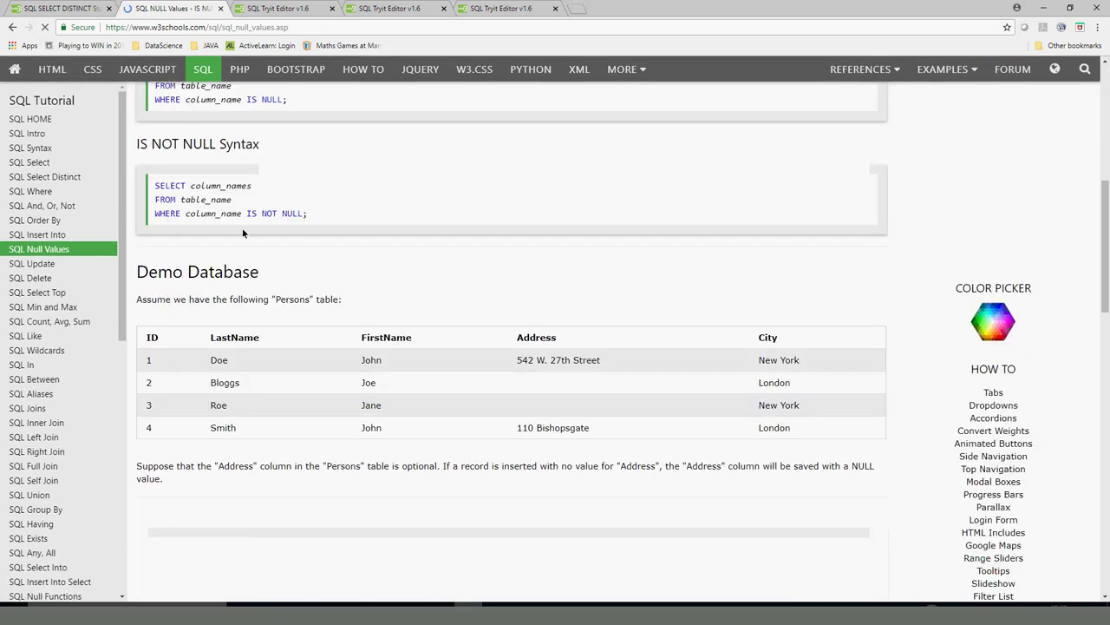
triple_click(174, 218)
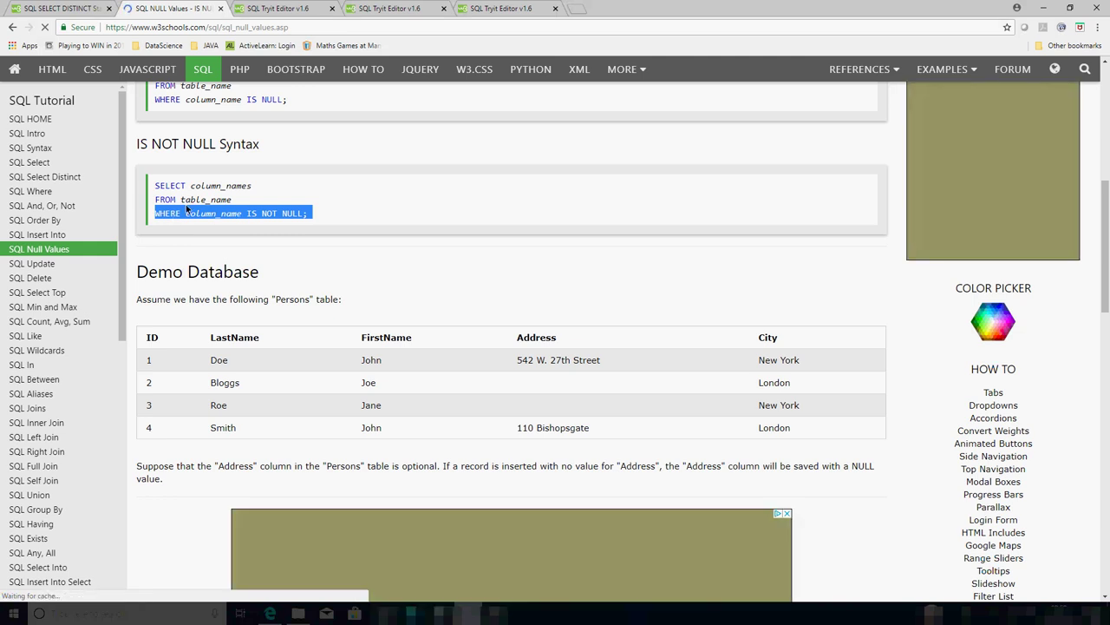
double_click(251, 213)
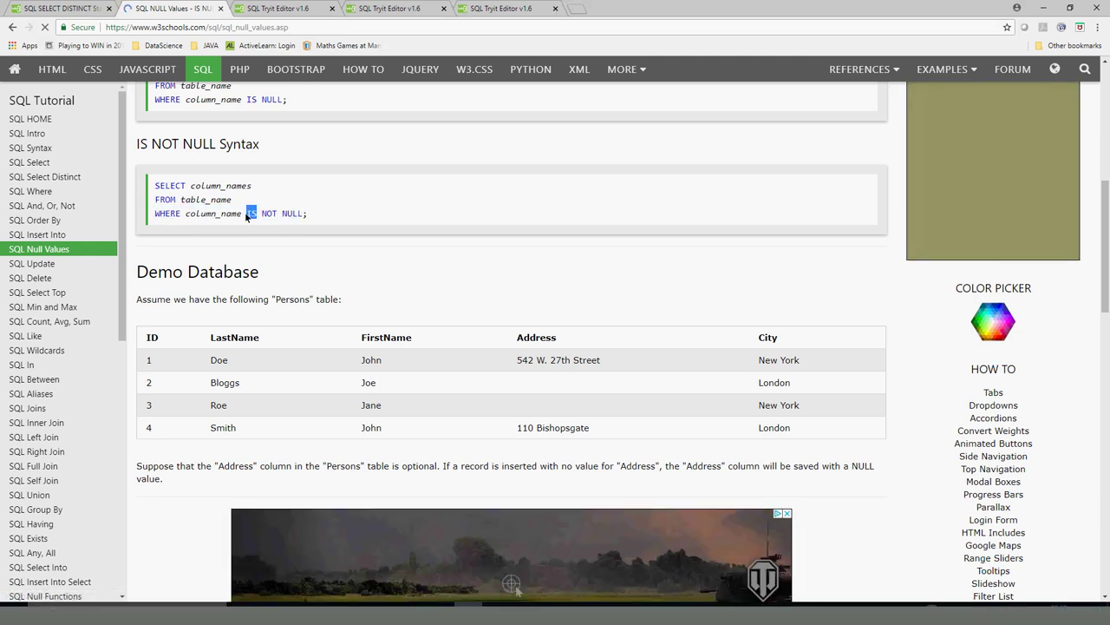
left_click(249, 214)
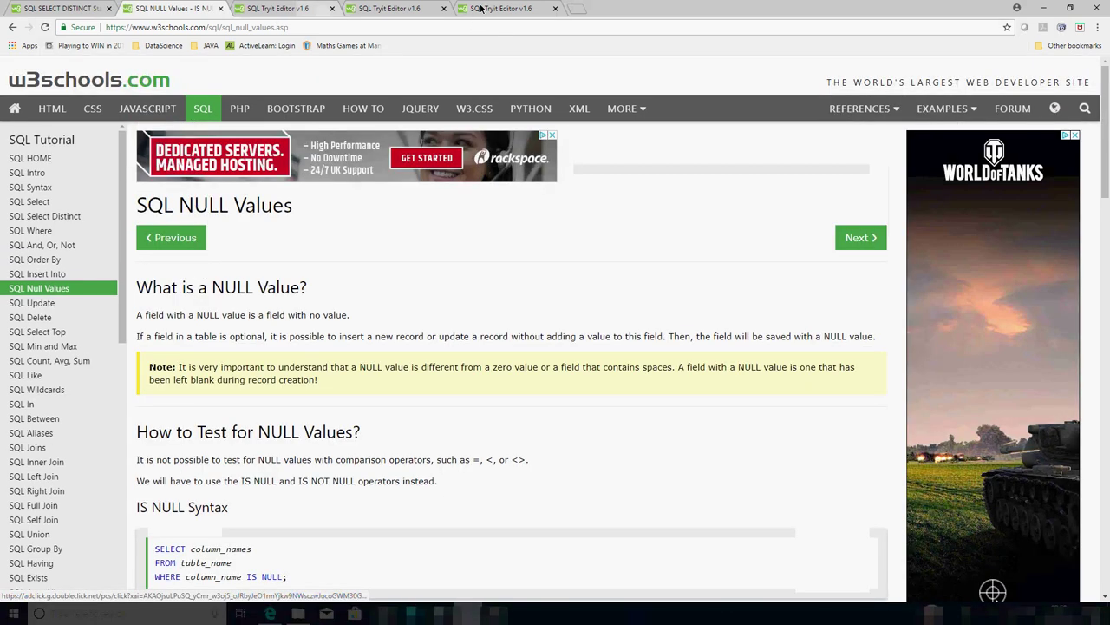
Step: In the Customers query ordered by City DESC, add the line "WHERE PostalCode is null" between the SELECT and ORDER BY lines
left_click(495, 9)
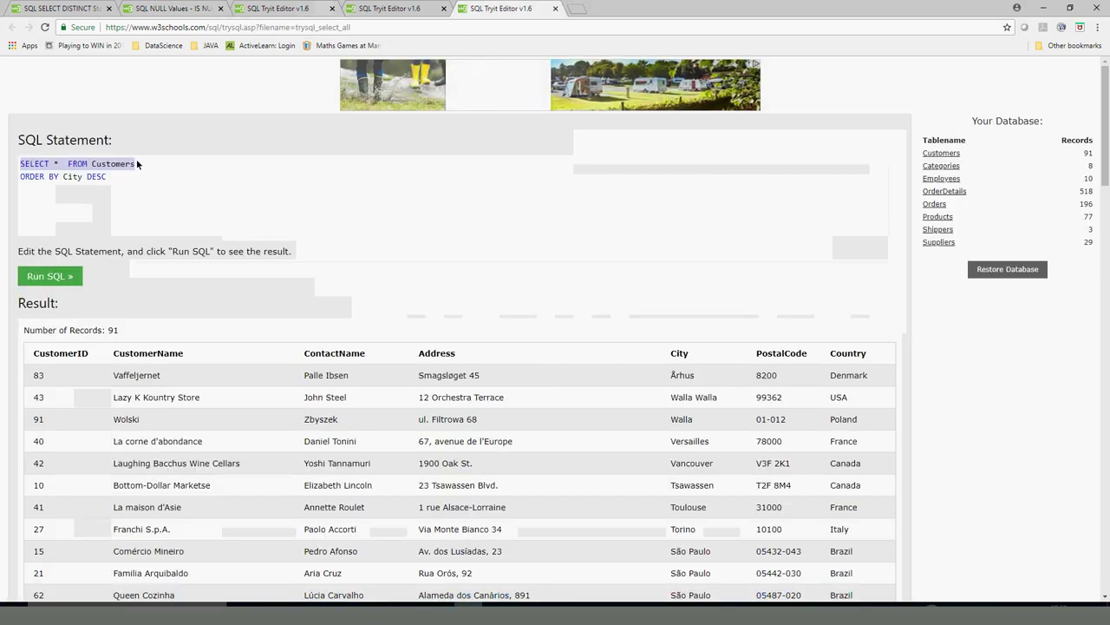
left_click(111, 179)
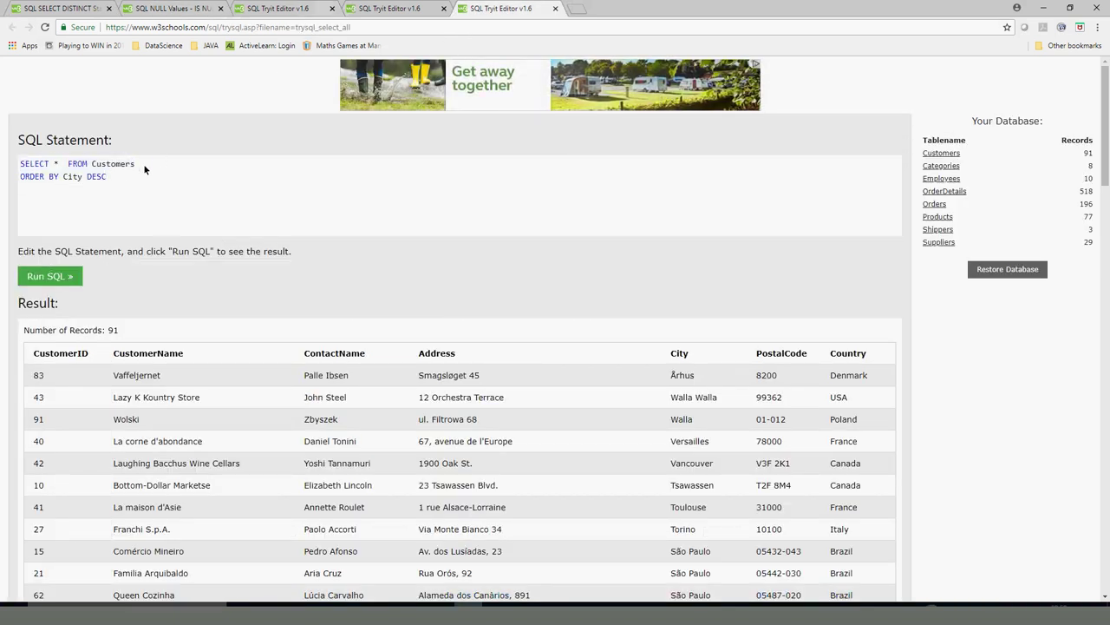
left_click(144, 163)
key("Return")
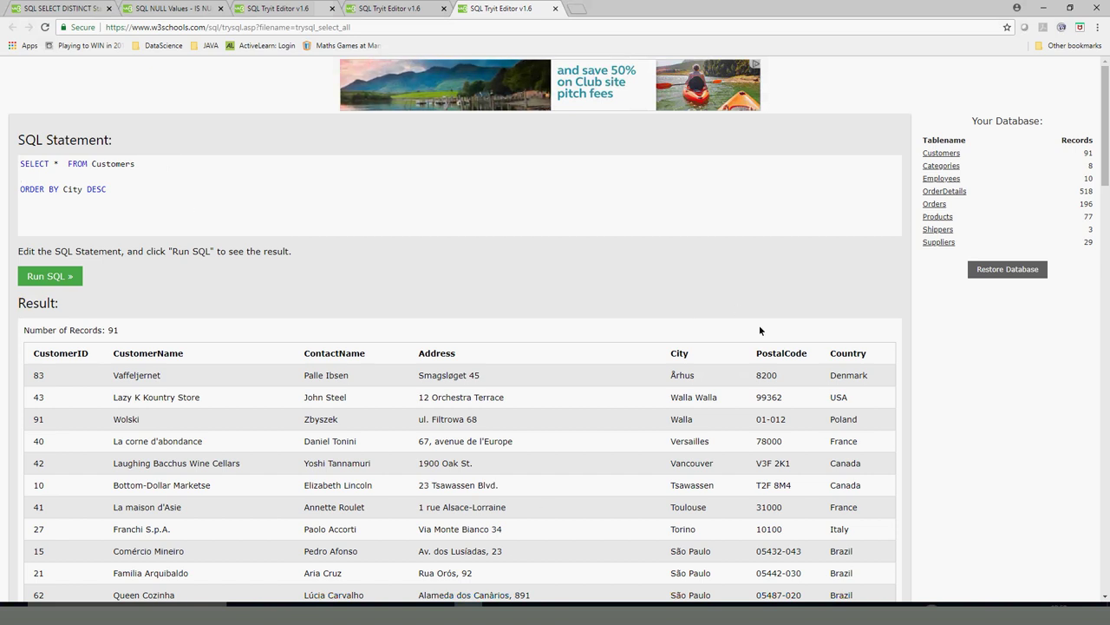
double_click(769, 353)
key("ctrl+c")
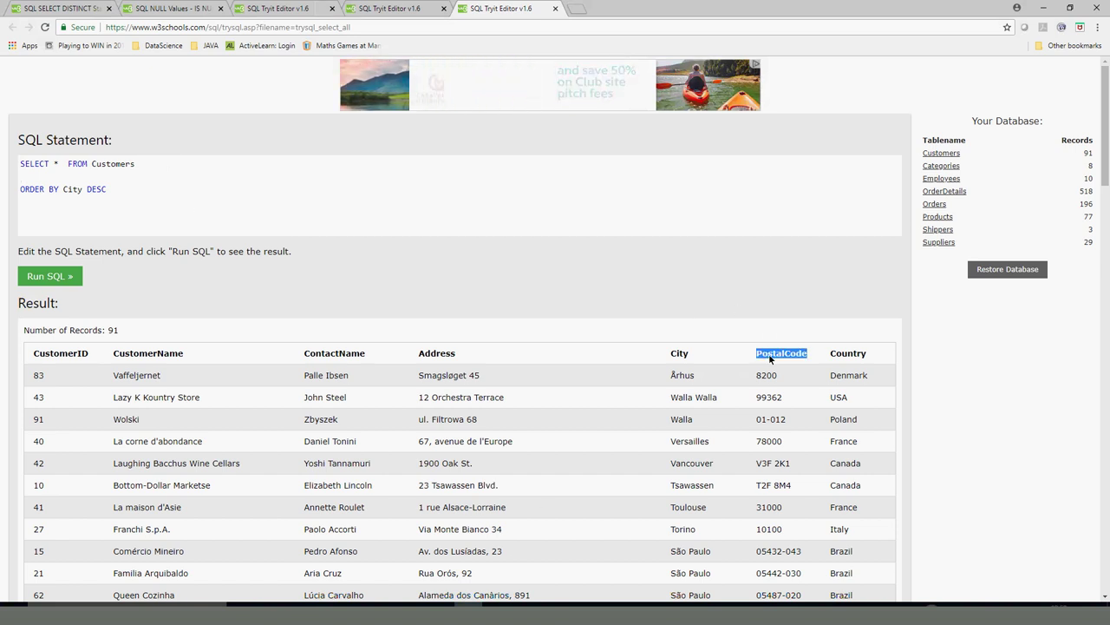
left_click(45, 178)
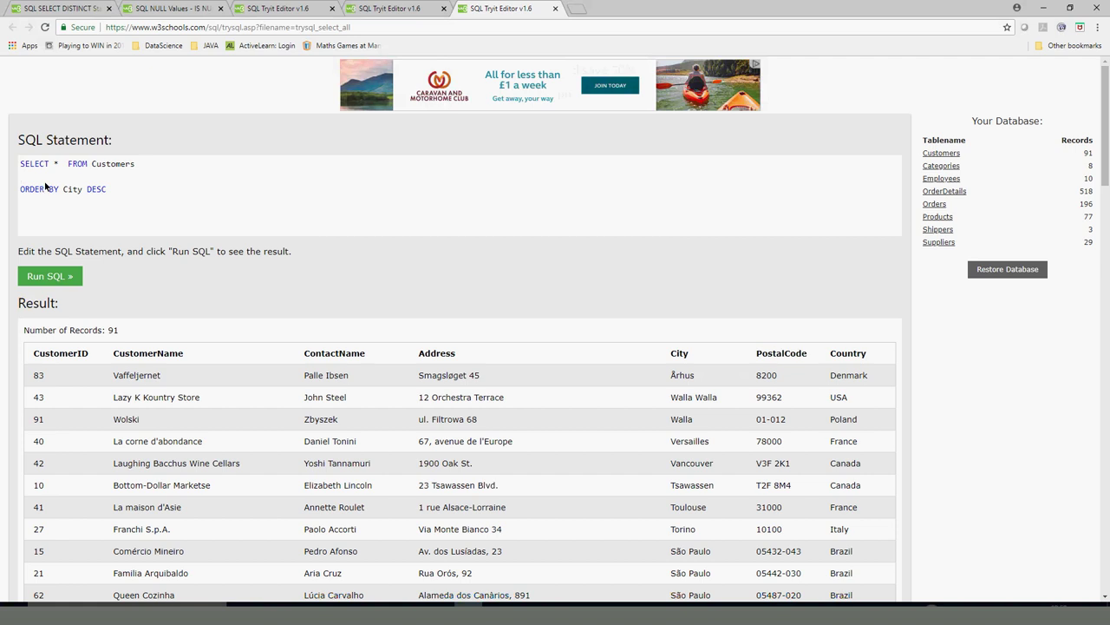
type("WHERE")
key("ctrl+v")
type("is null")
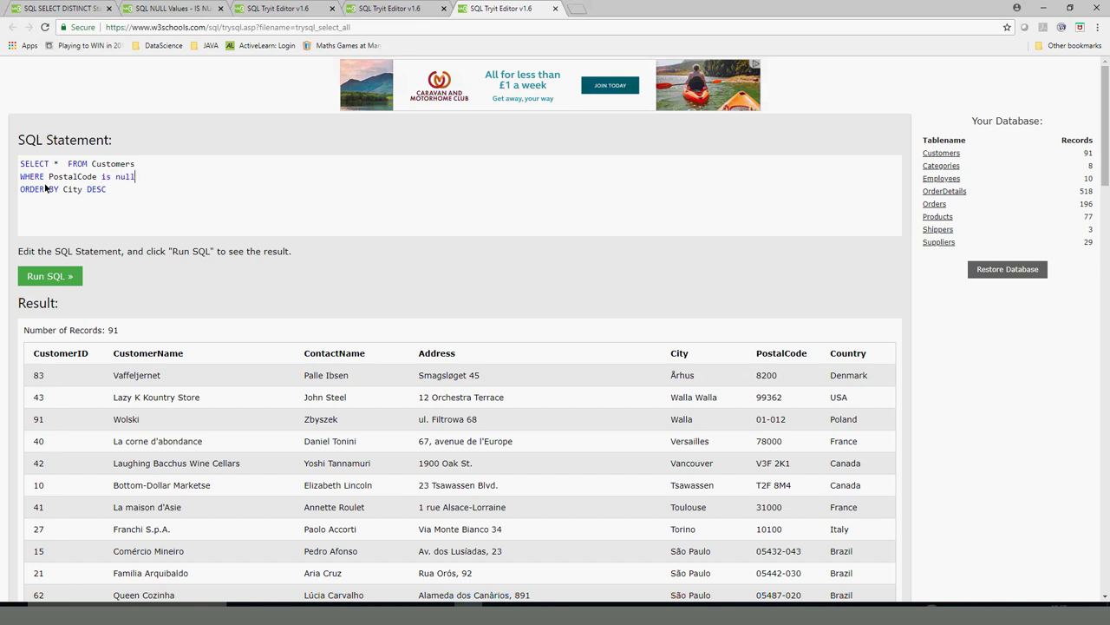
Step: Delete the ORDER BY City DESC line, then run the query and check the PostalCode in the result
left_click_drag(108, 190, 2, 191)
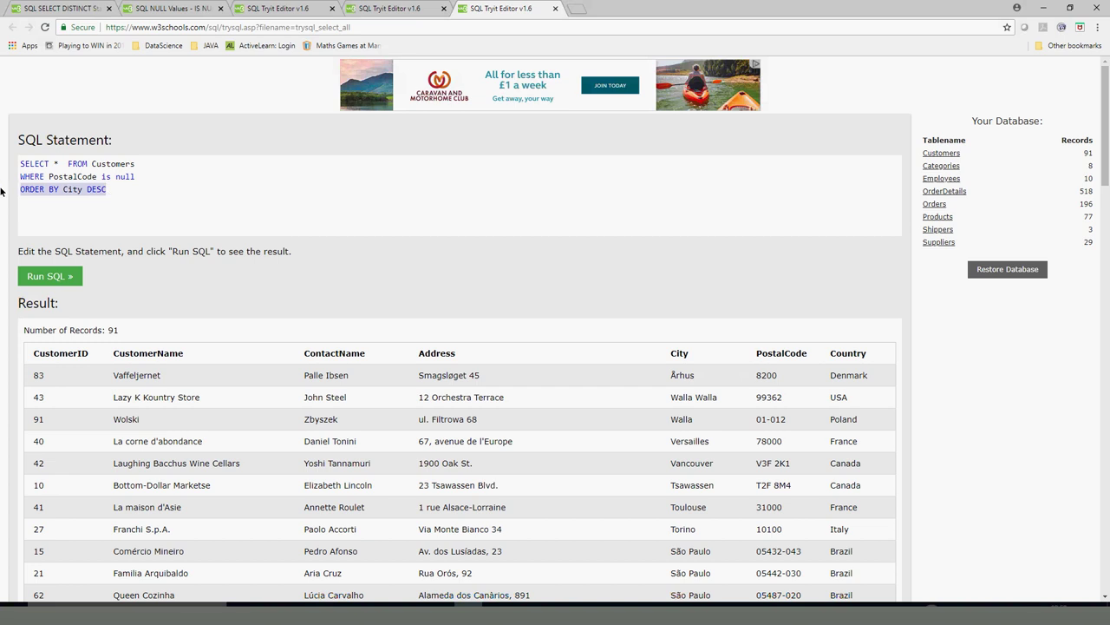
key("BackSpace")
key("BackSpace")
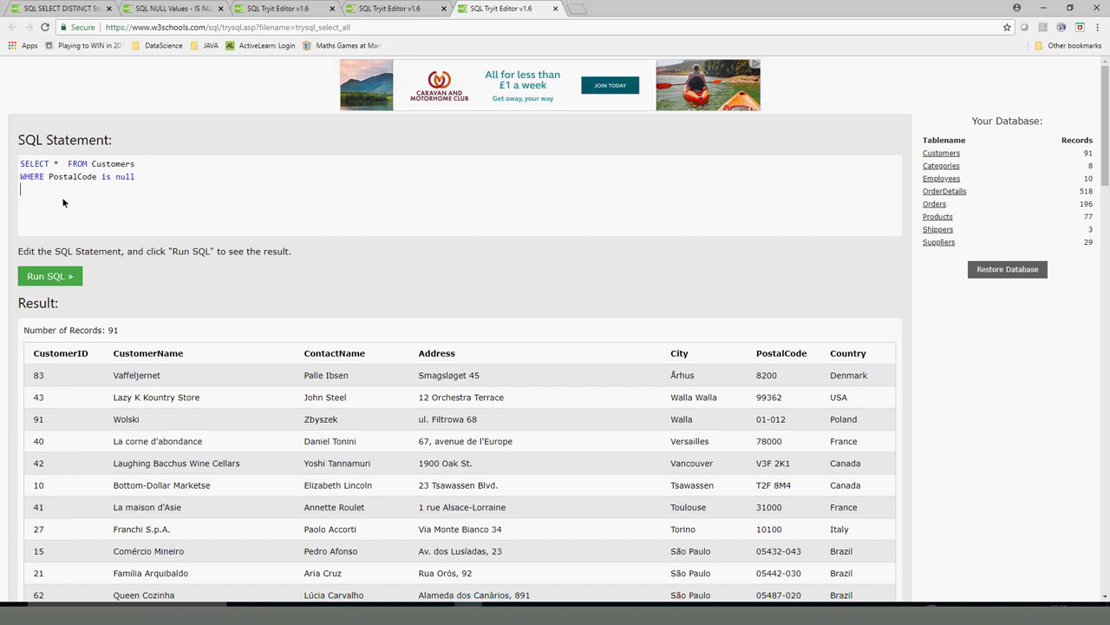
left_click(53, 275)
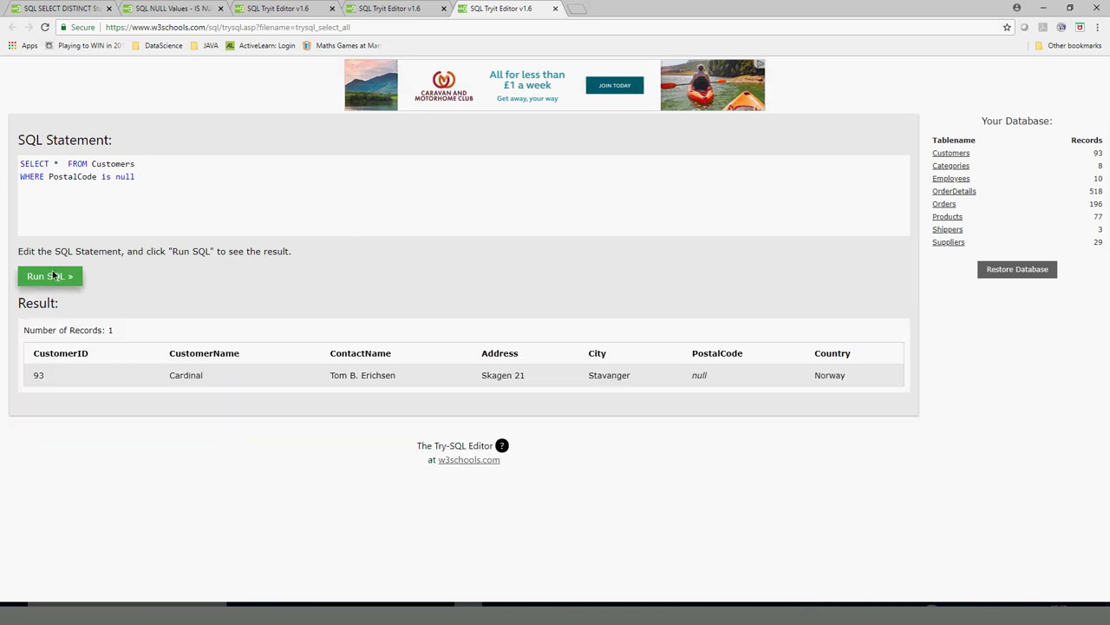
triple_click(496, 377)
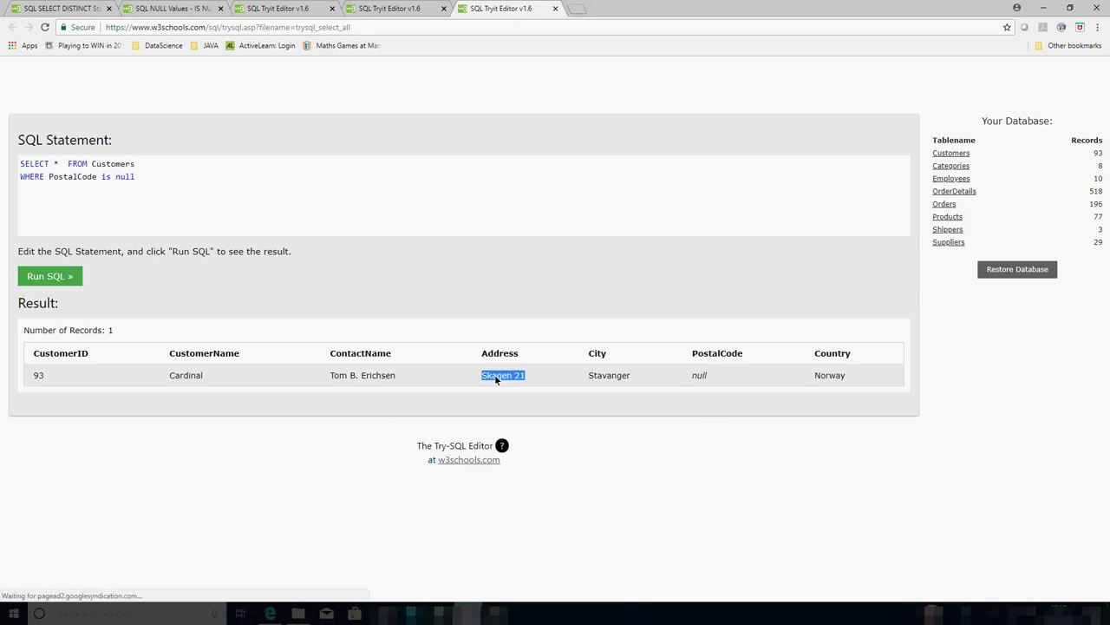
double_click(699, 376)
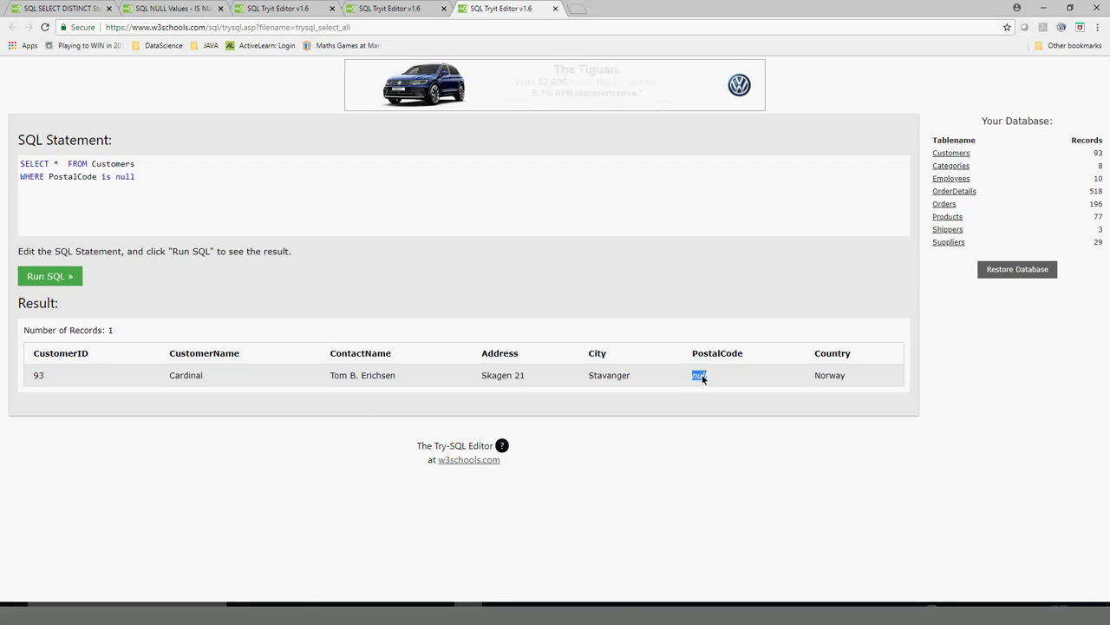
left_click(702, 374)
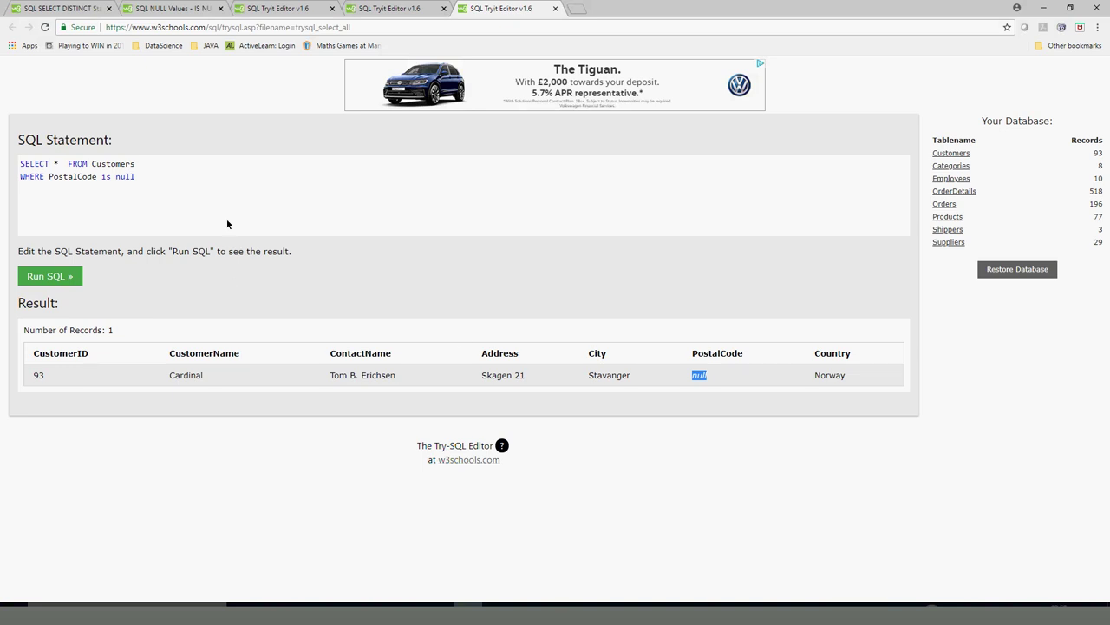
Step: Change the condition to "PostalCode is NOT null", run the query and look through the returned customers
left_click(102, 178)
left_click(114, 177)
type("NOT")
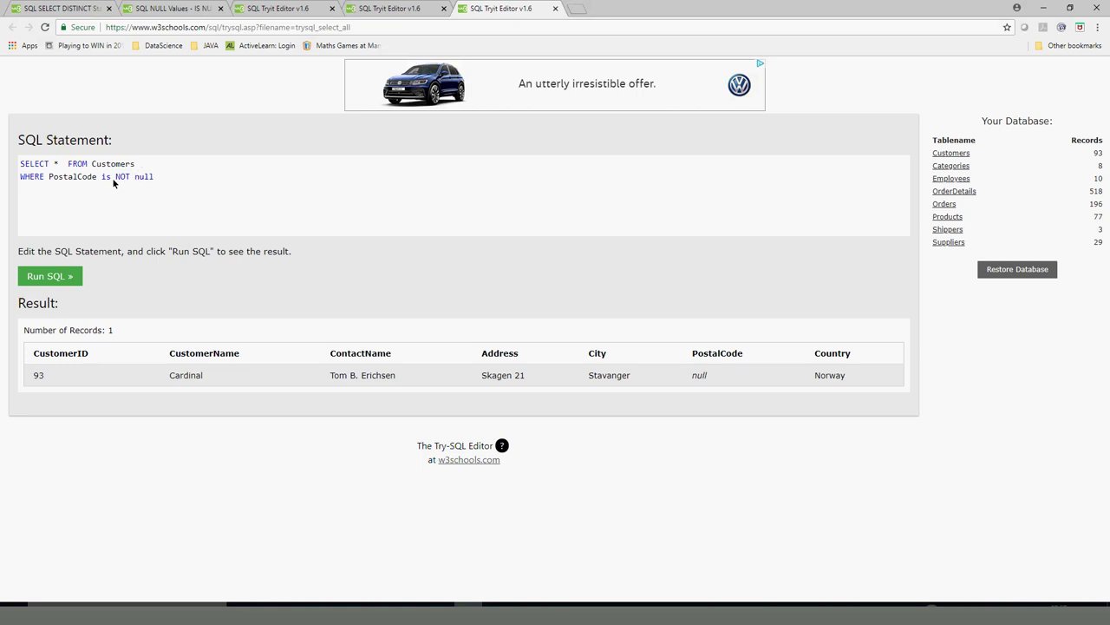
left_click(54, 277)
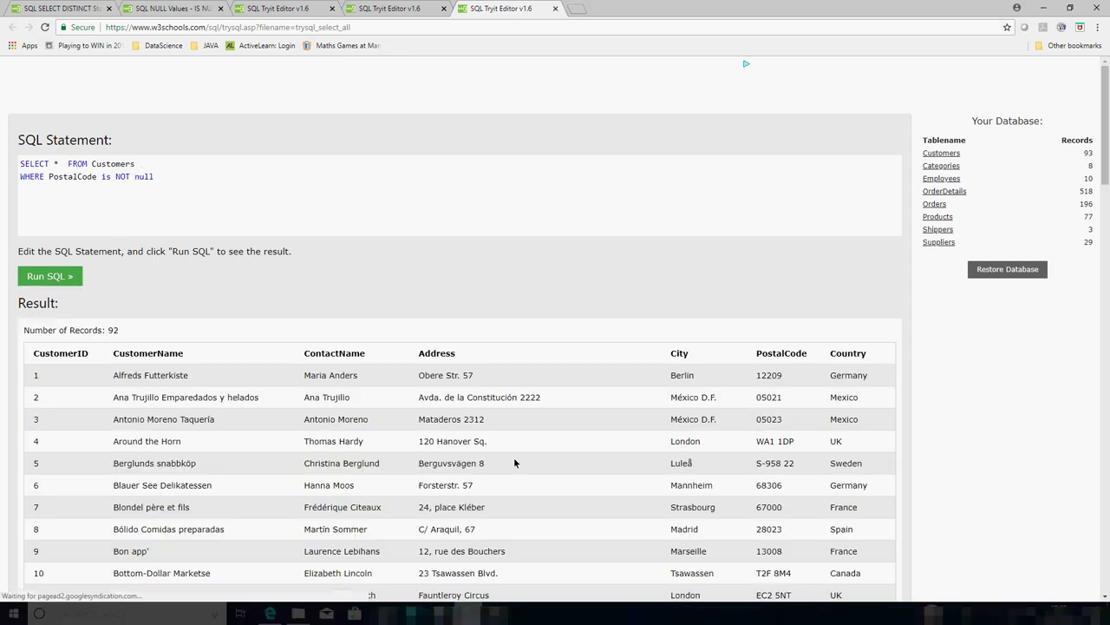
scroll(523, 445, "down", 16)
scroll(528, 451, "down", 5)
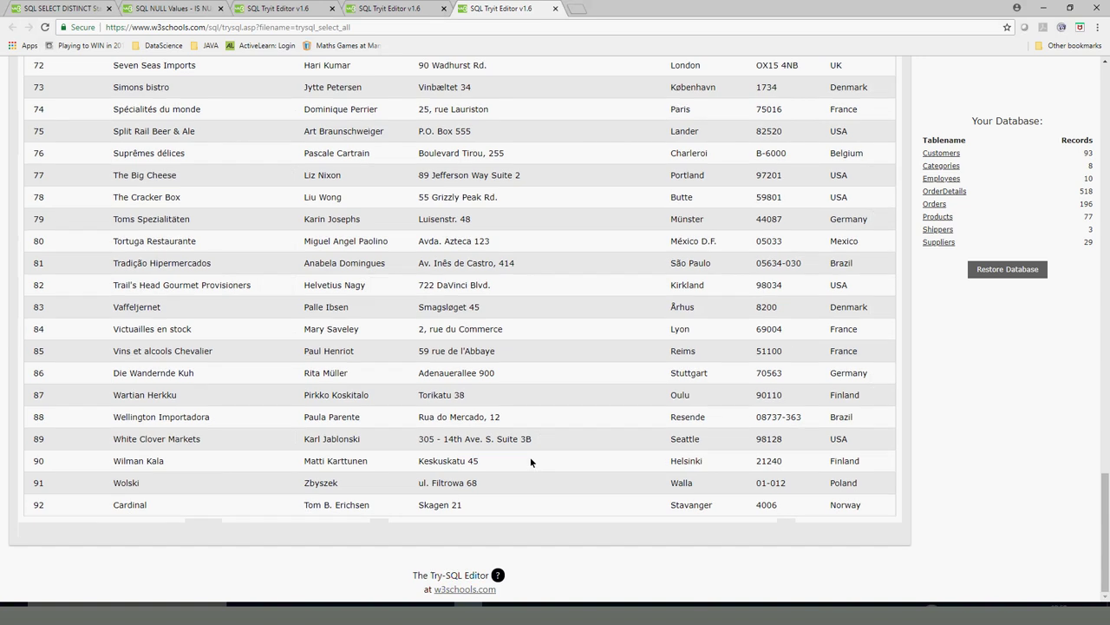
scroll(529, 456, "up", 20)
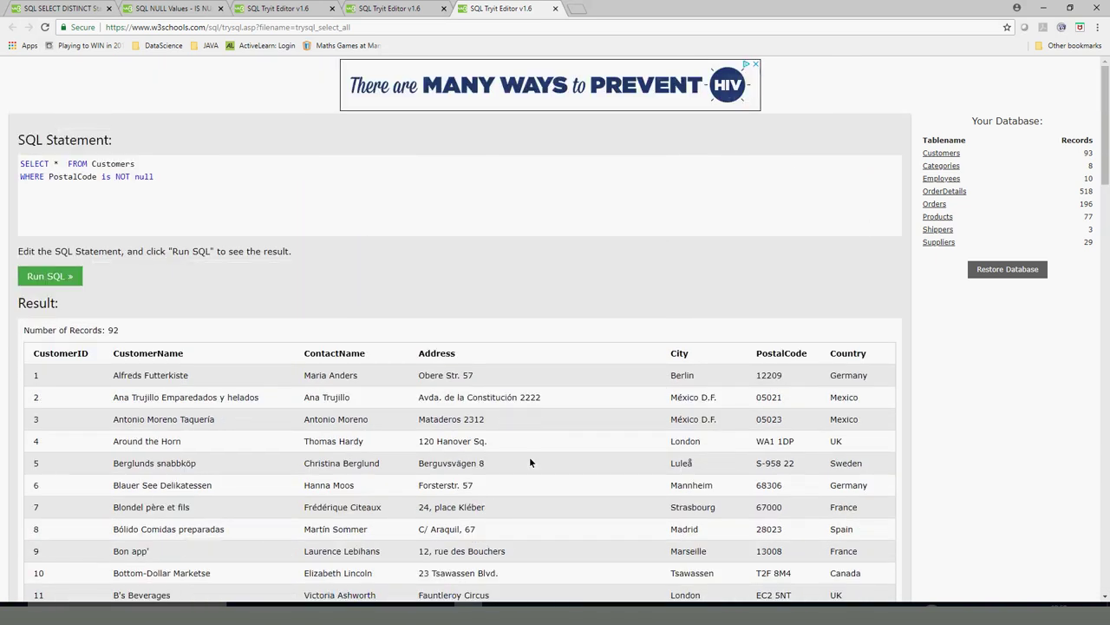
Step: Return to the SQL NULL Values lesson and read through the demo Persons table, its optional Address column and the example results
left_click(171, 10)
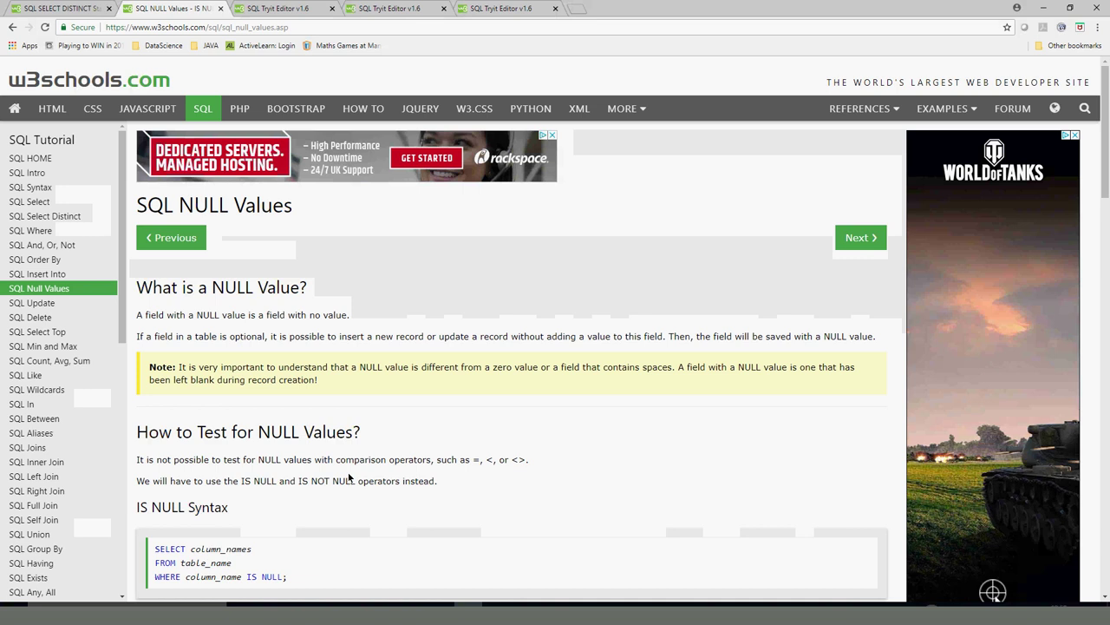
scroll(349, 477, "down", 5)
scroll(347, 472, "up", 5)
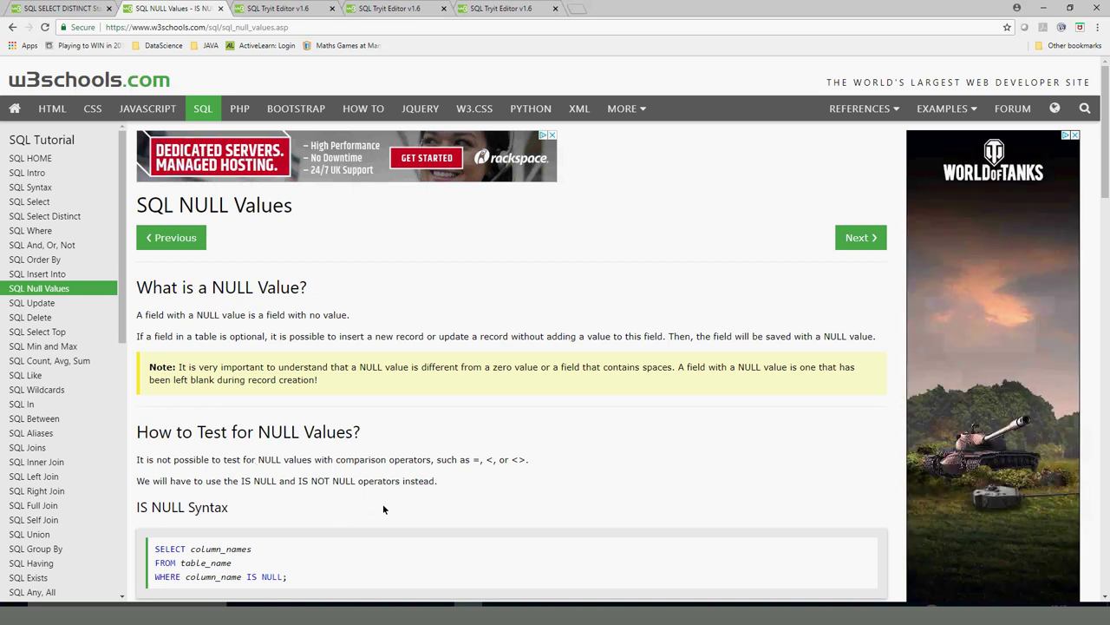
scroll(386, 515, "down", 5)
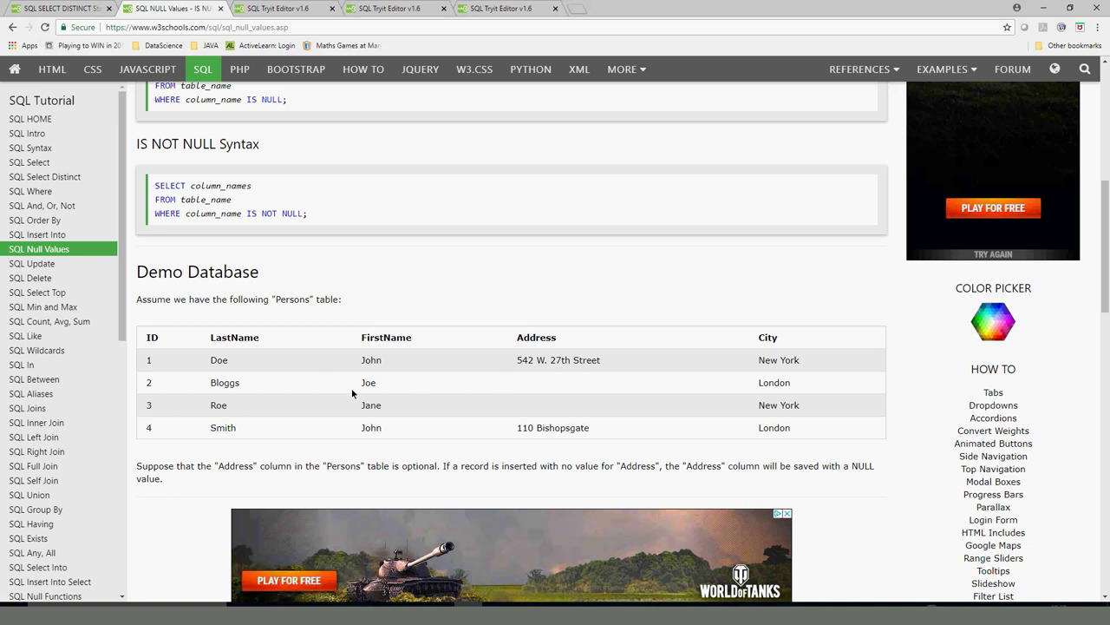
double_click(282, 301)
double_click(538, 339)
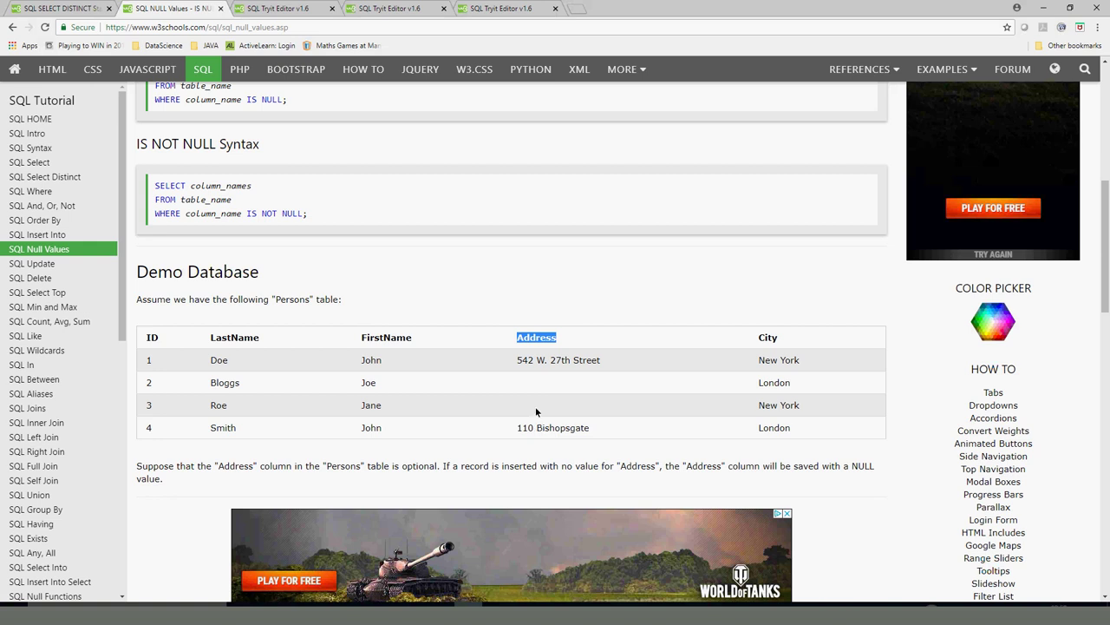
double_click(525, 341)
scroll(256, 377, "down", 5)
scroll(368, 445, "down", 5)
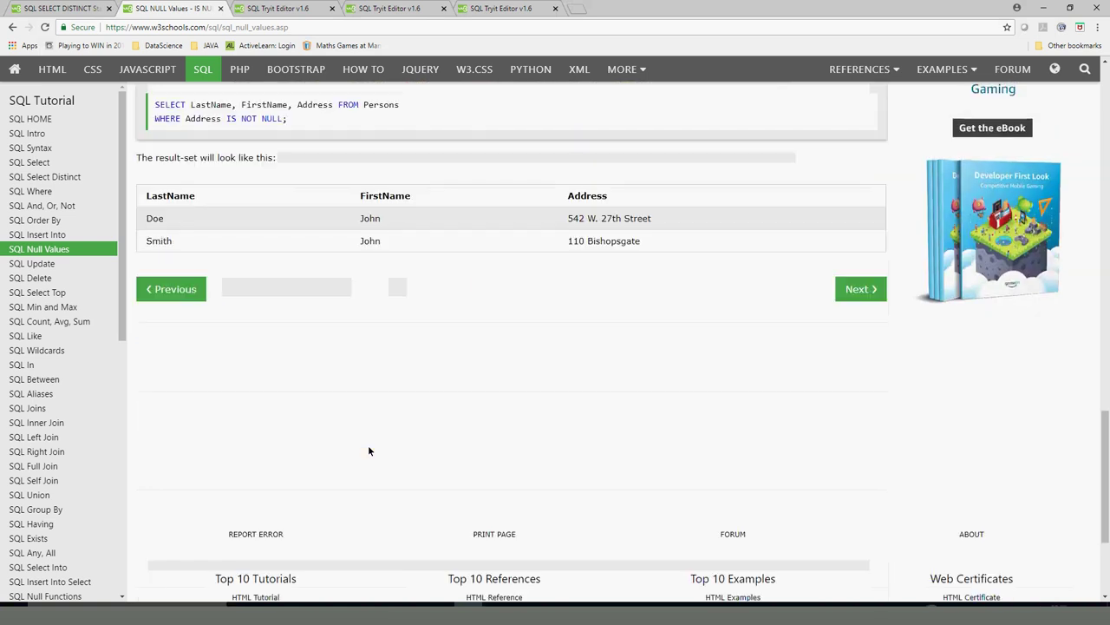
Step: Advance to the SQL UPDATE Statement lesson that follows the NULL Values lesson
left_click(857, 288)
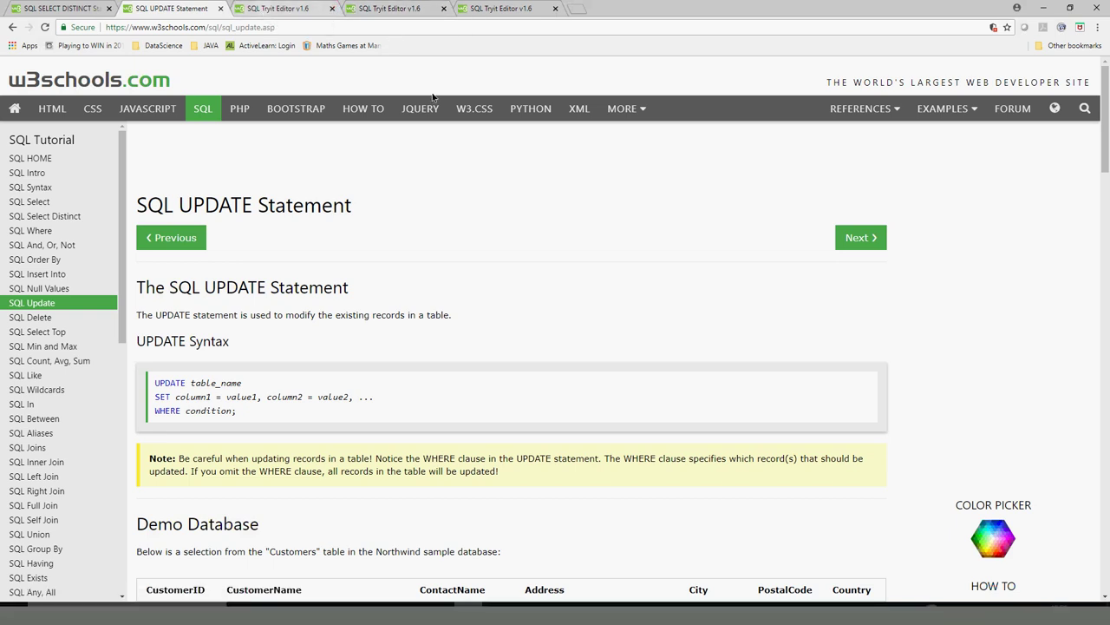
left_click(527, 10)
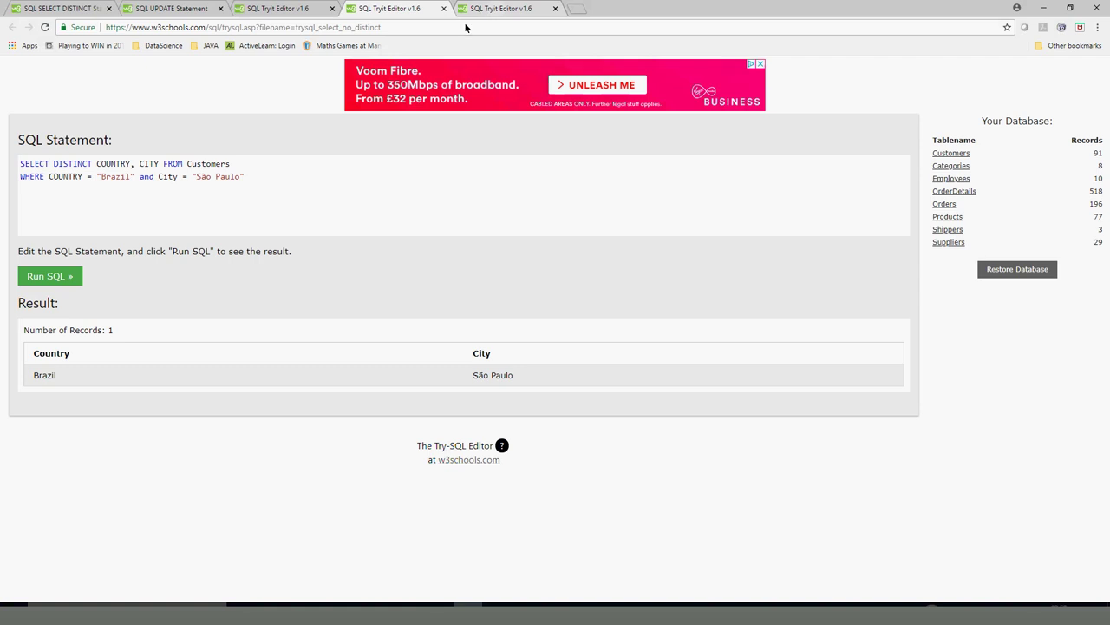
left_click(288, 12)
left_click(481, 12)
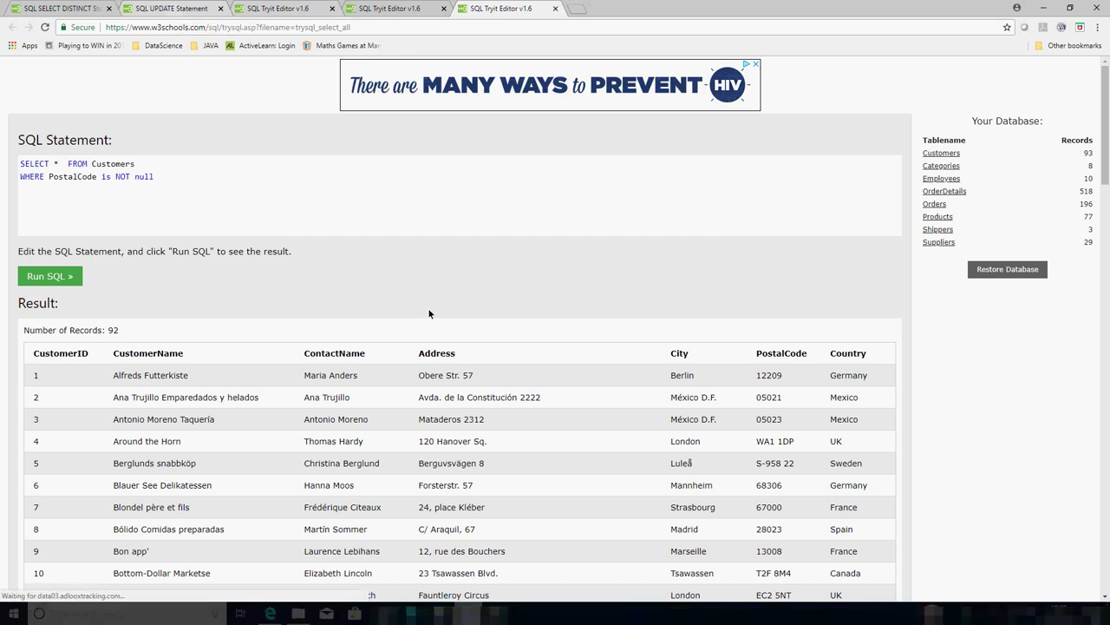
key("ctrl+2")
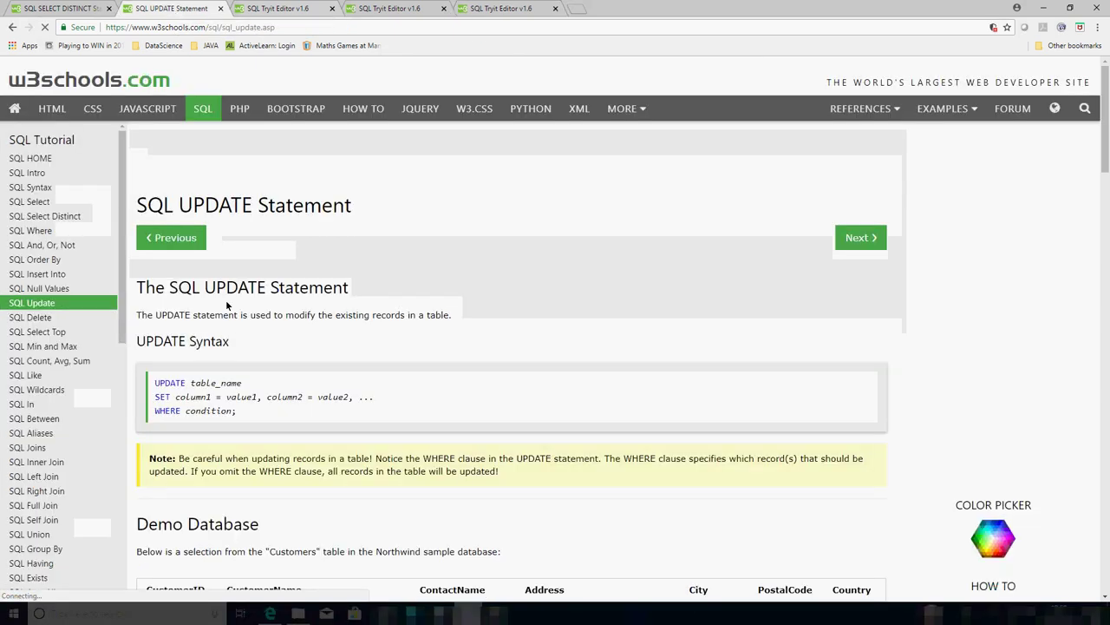
Step: Examine the UPDATE syntax part by part: the table name, the SET column and value pairs, and the WHERE condition
double_click(176, 385)
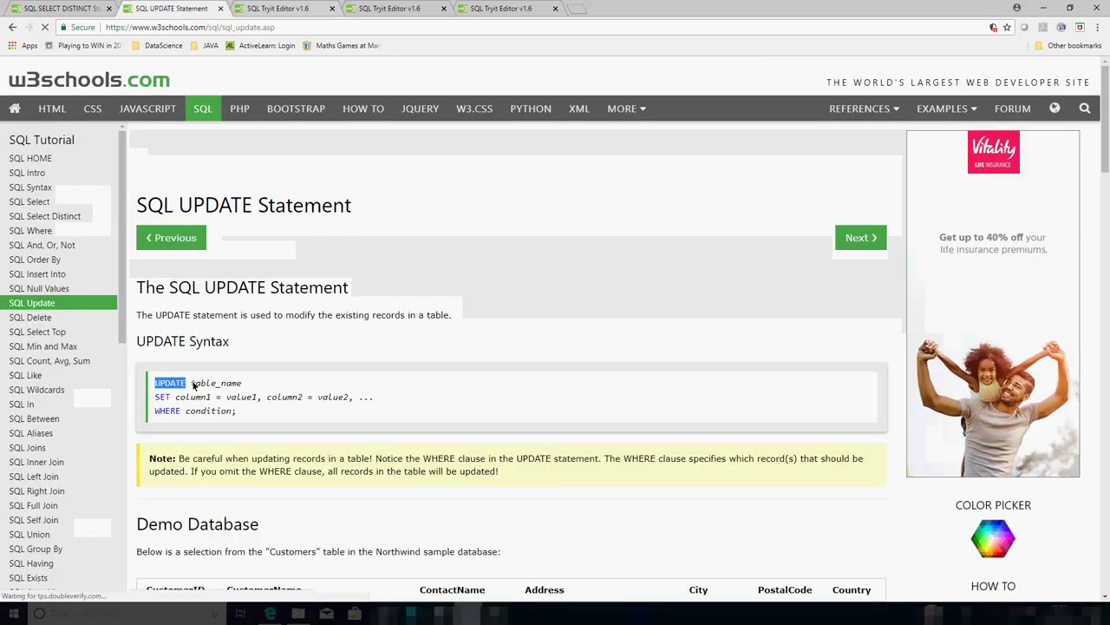
double_click(194, 385)
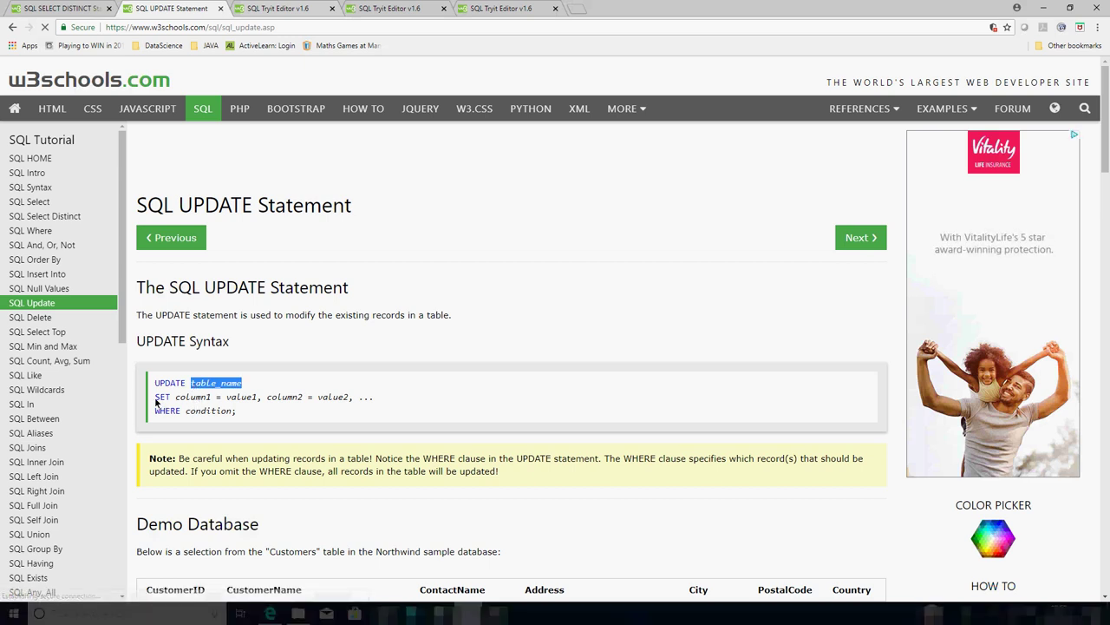
double_click(160, 398)
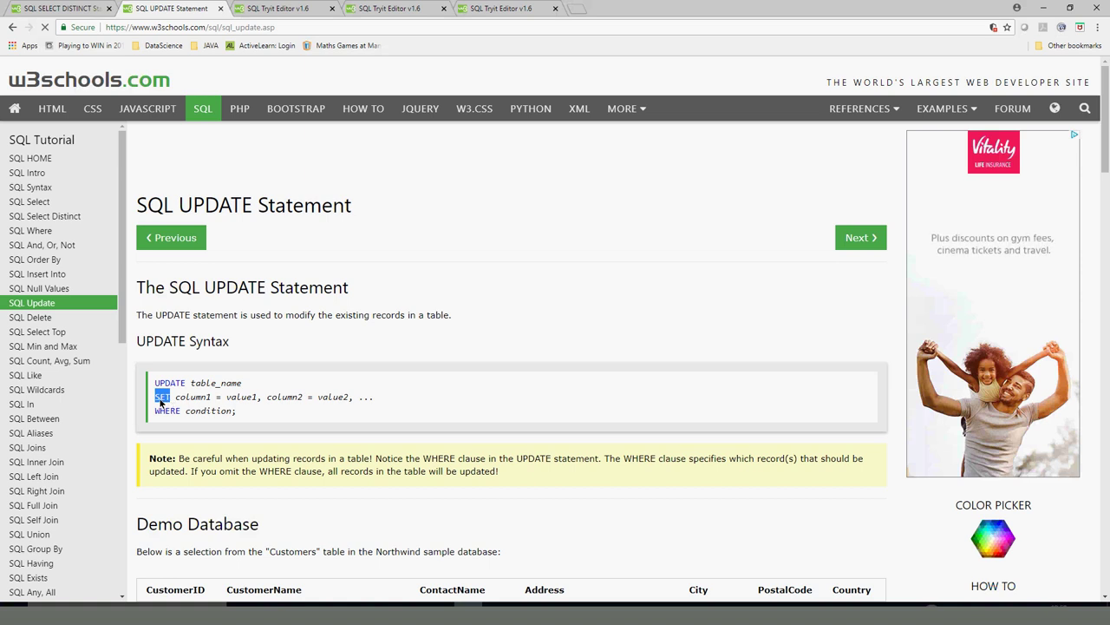
double_click(185, 401)
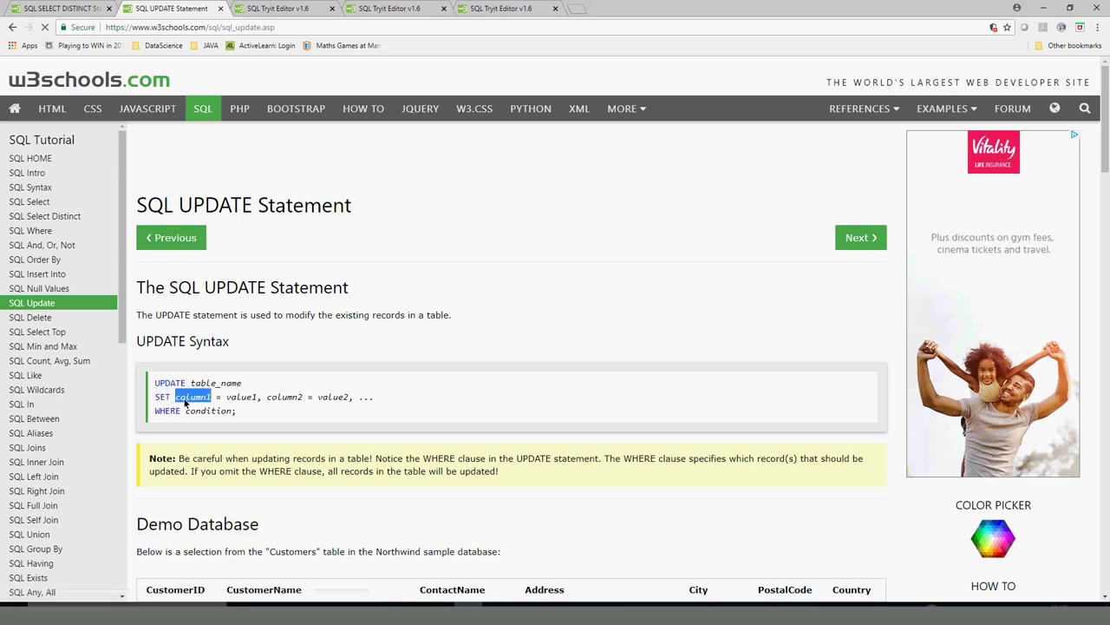
double_click(243, 399)
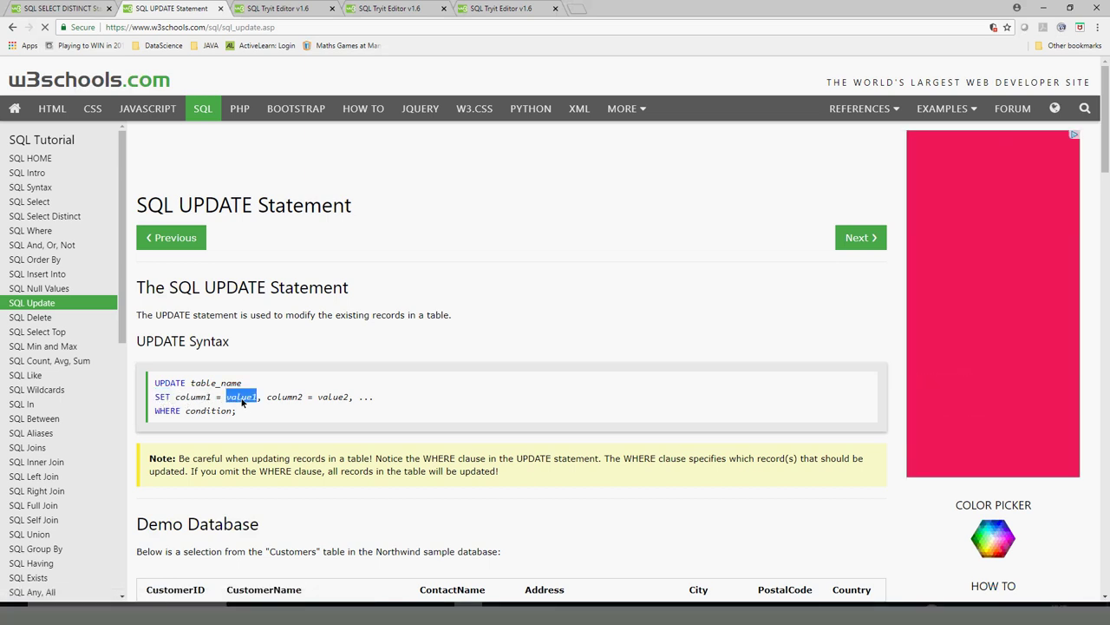
double_click(194, 400)
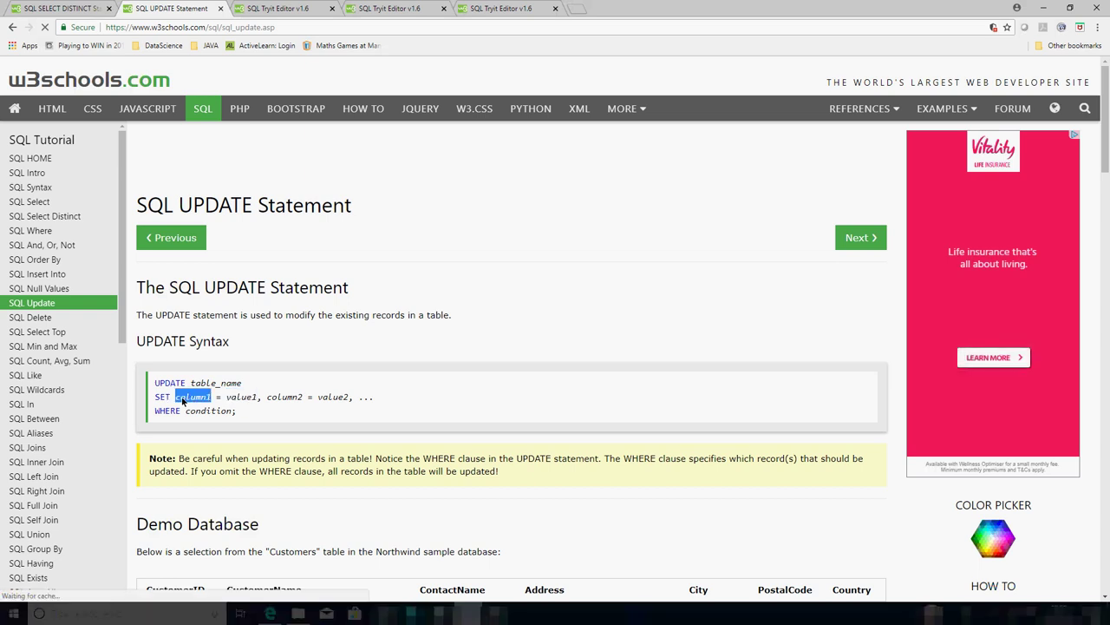
double_click(234, 399)
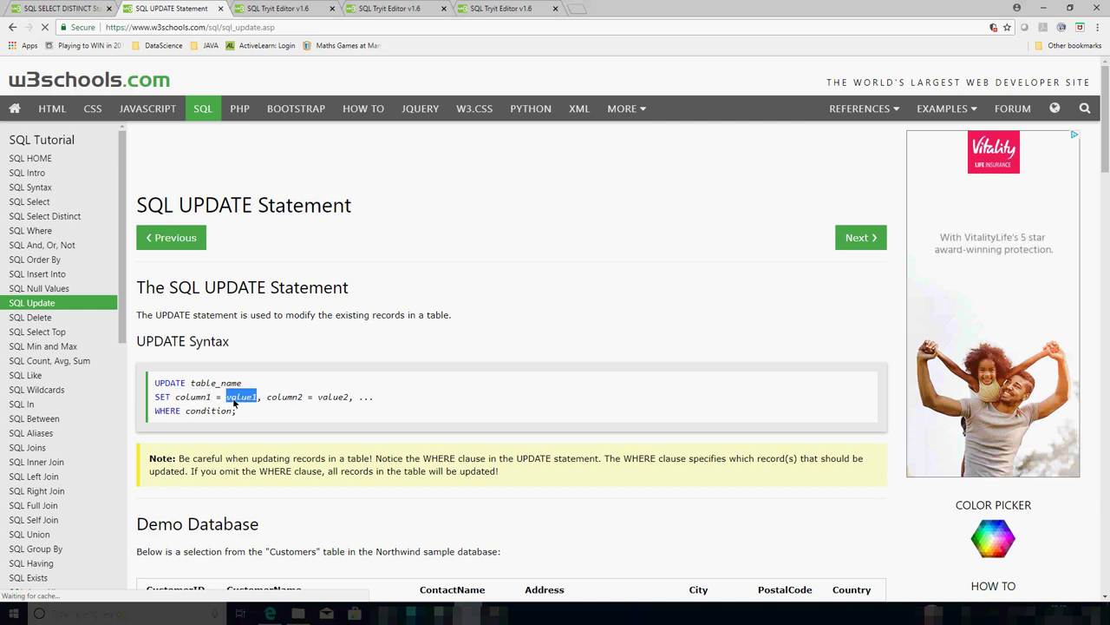
double_click(279, 399)
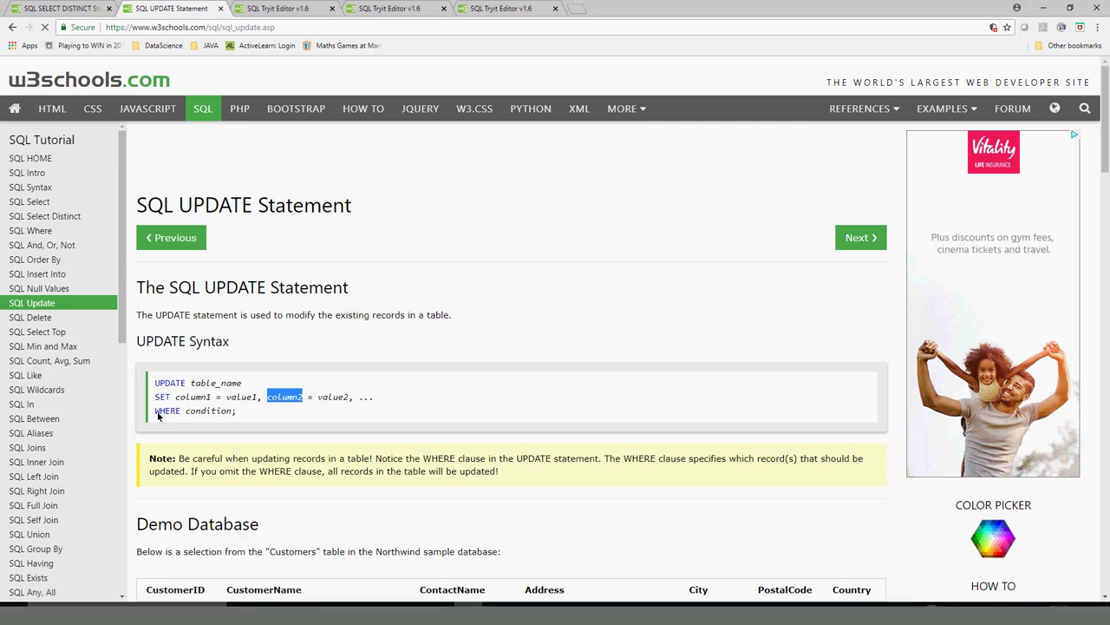
triple_click(224, 414)
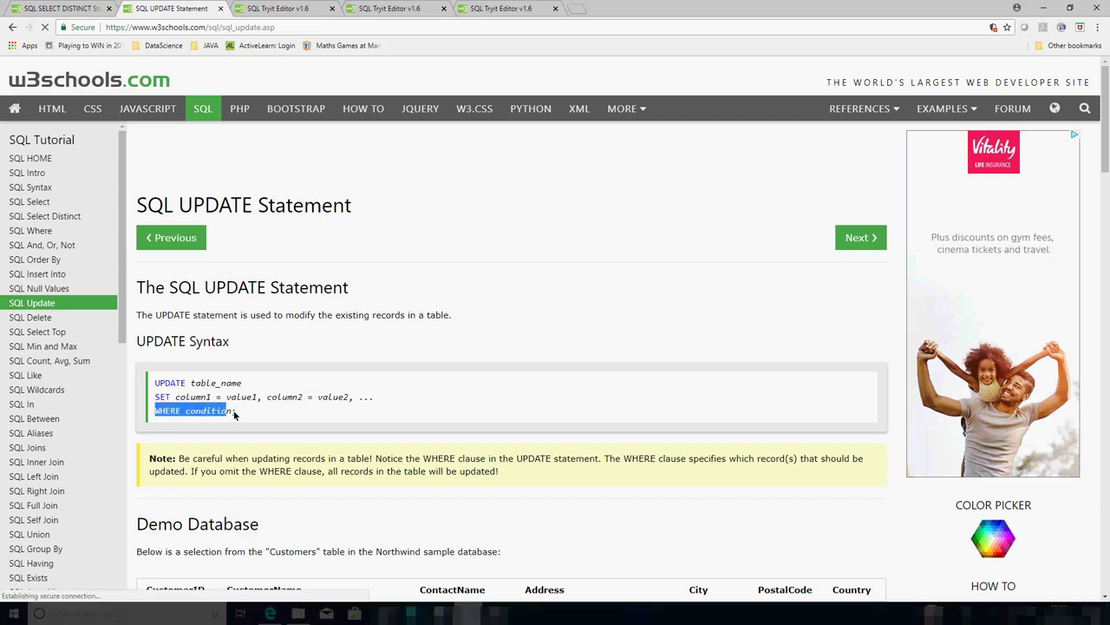
left_click(233, 414)
left_click_drag(235, 415, 157, 417)
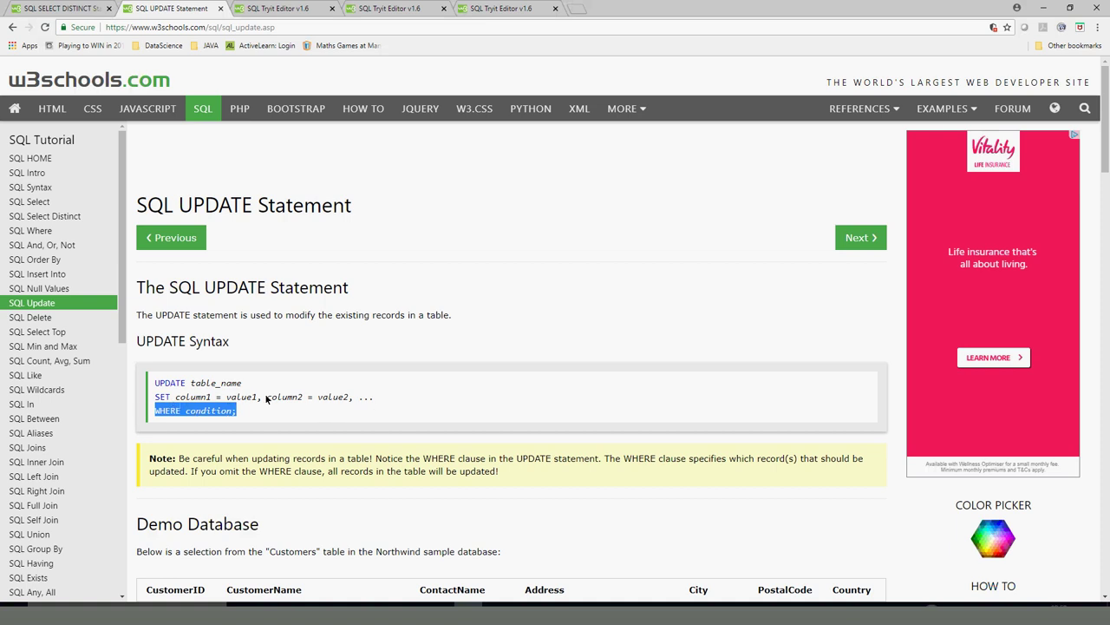
double_click(236, 397)
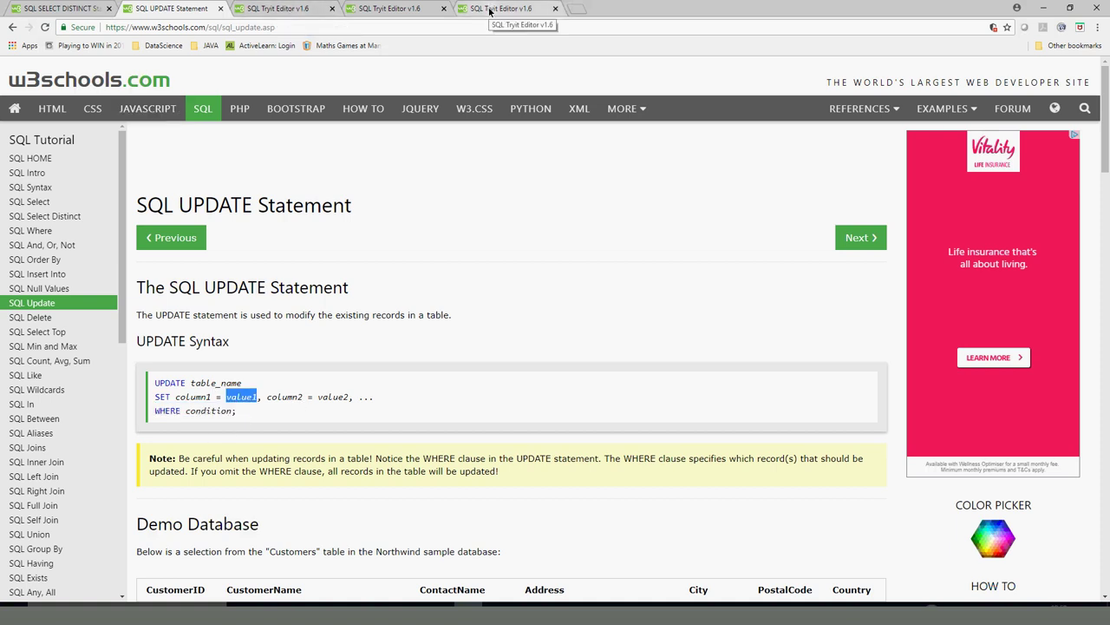
Step: In the Customers query, remove NOT from the PostalCode condition, run it and check the returned PostalCode
left_click(271, 10)
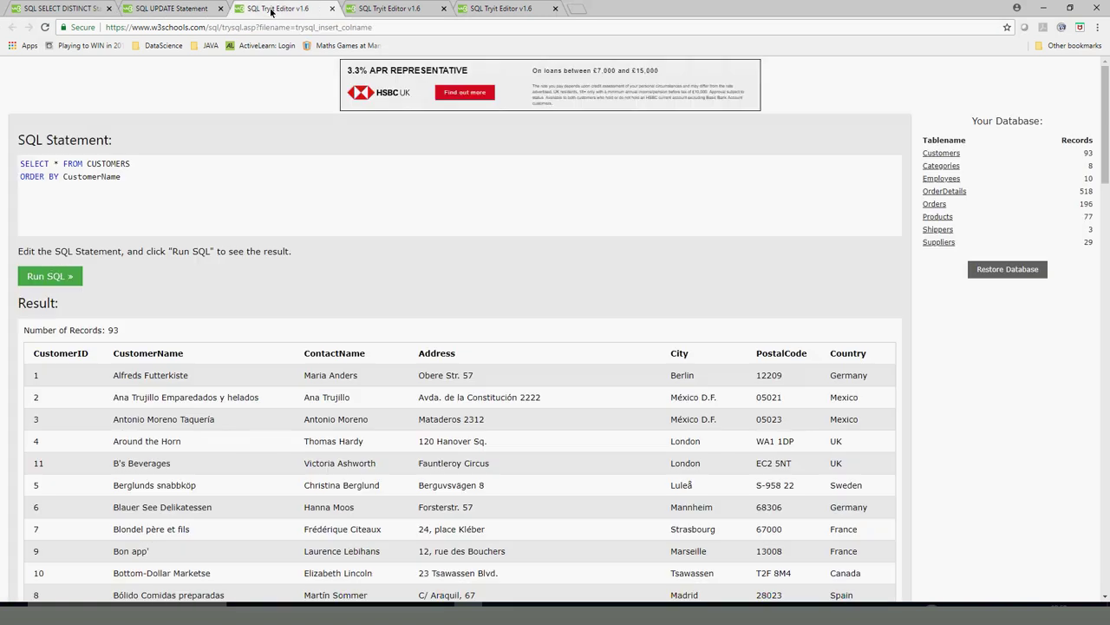
left_click(477, 9)
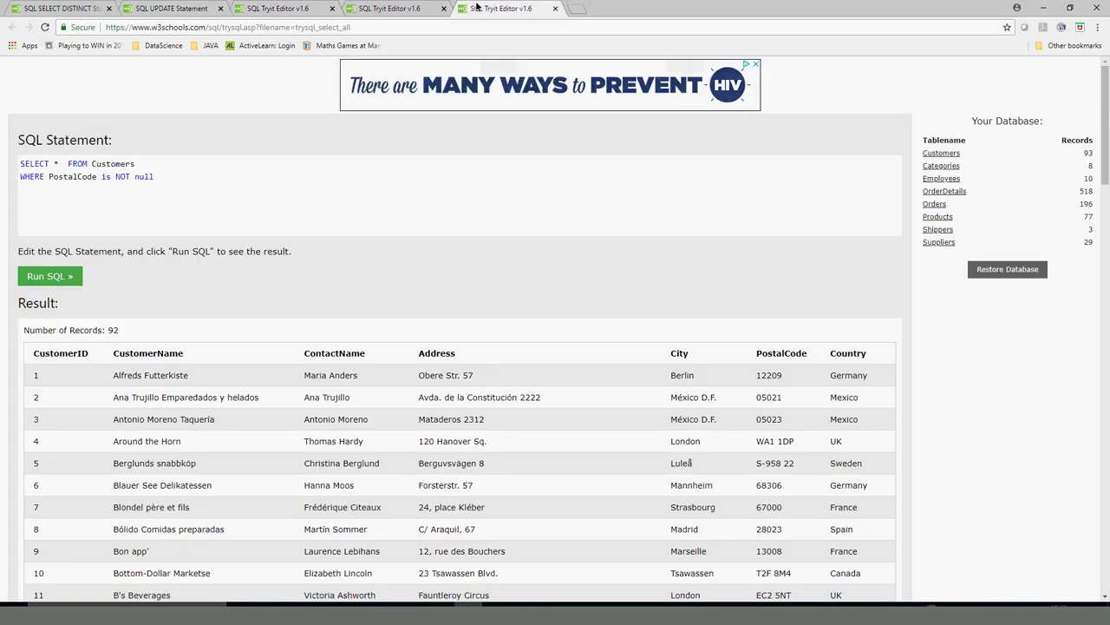
left_click(403, 14)
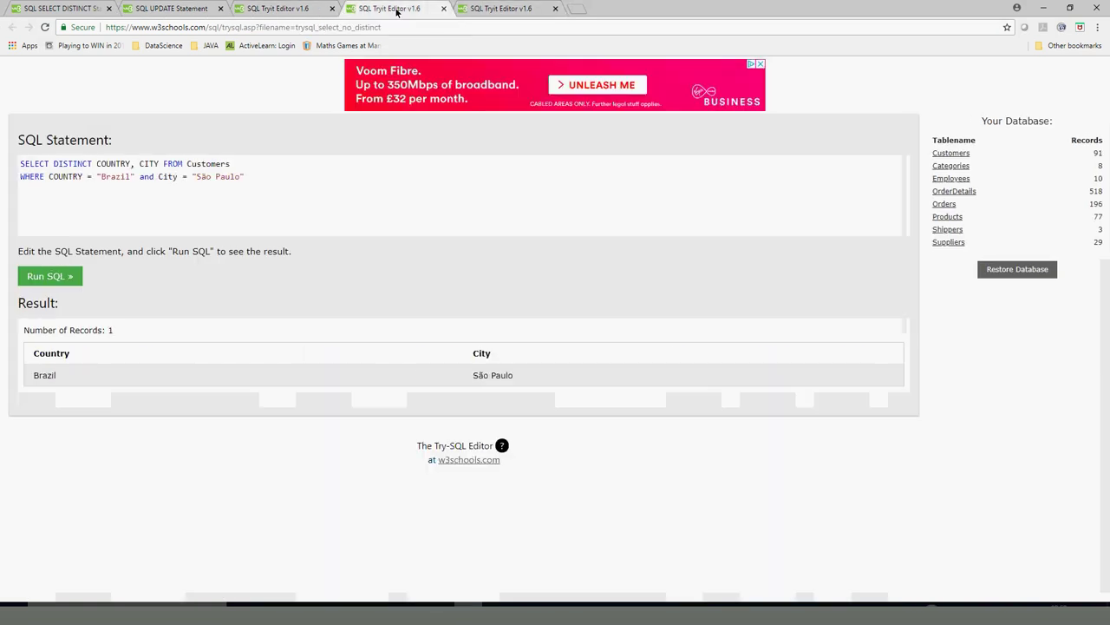
left_click(491, 13)
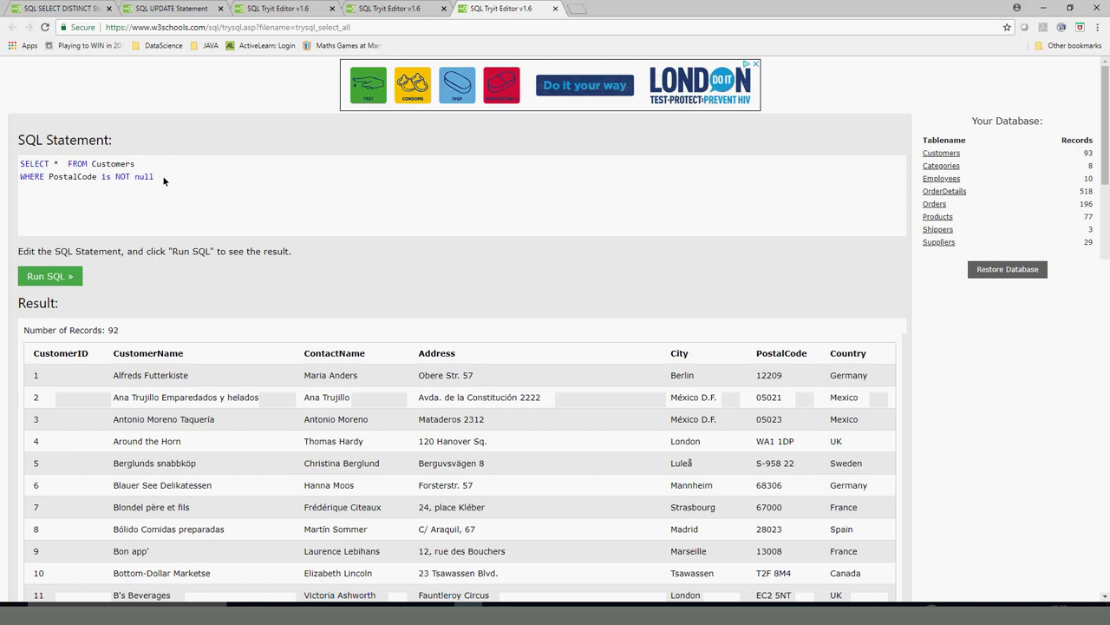
left_click(19, 167)
double_click(122, 178)
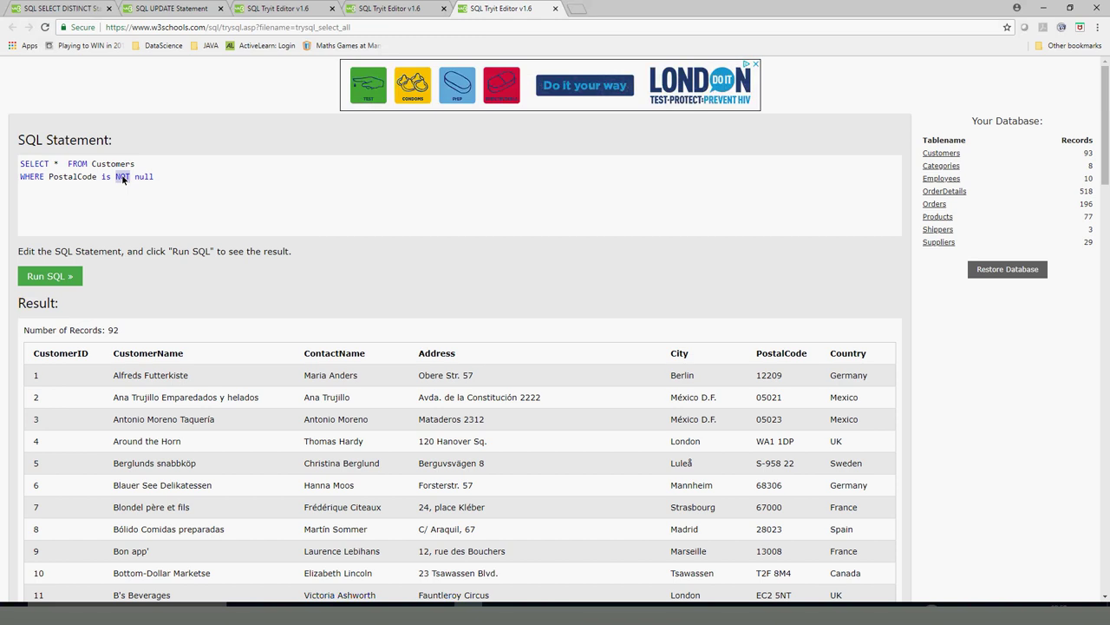
key("BackSpace")
left_click(56, 276)
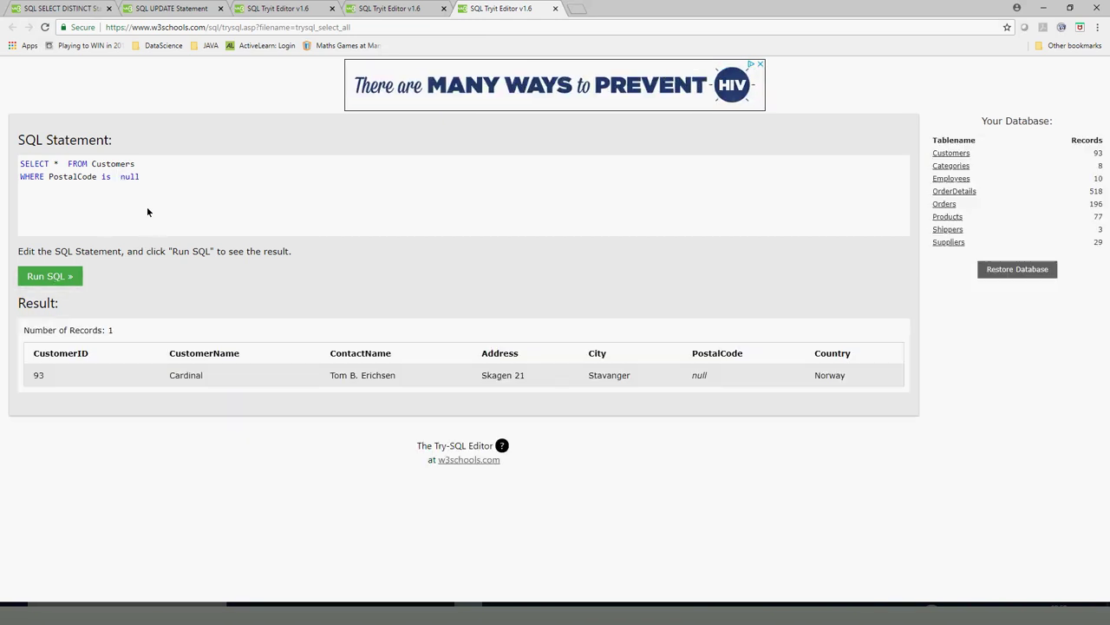
double_click(706, 375)
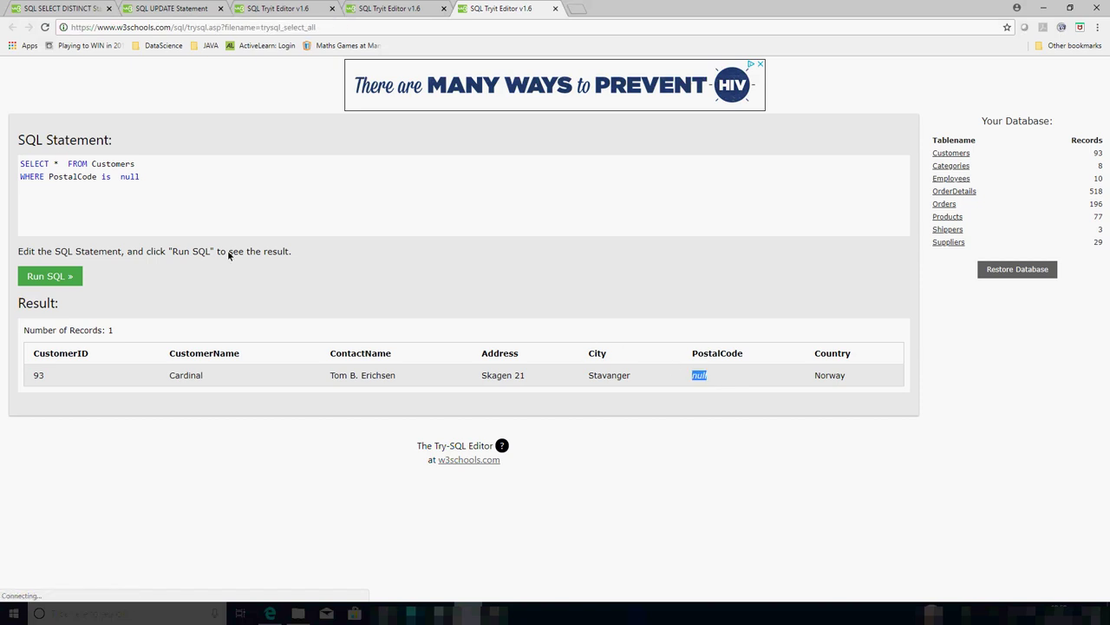
Step: Copy the whole SELECT query on Customers and clear it from the SQL statement
left_click_drag(144, 181, 2, 173)
key("ctrl+c")
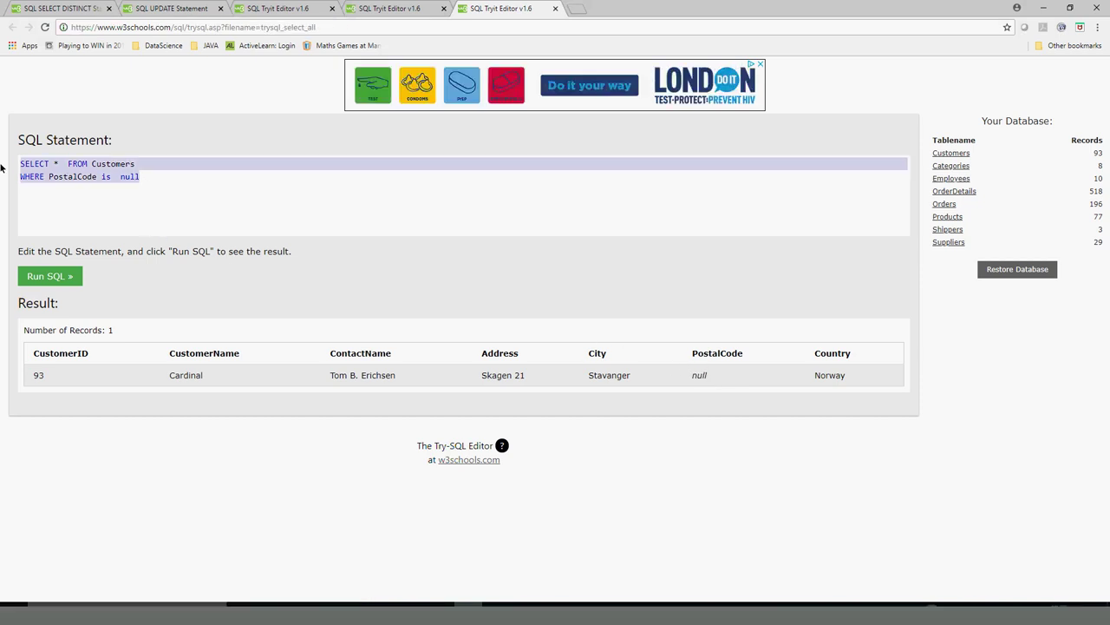
key("BackSpace")
type("INSERT")
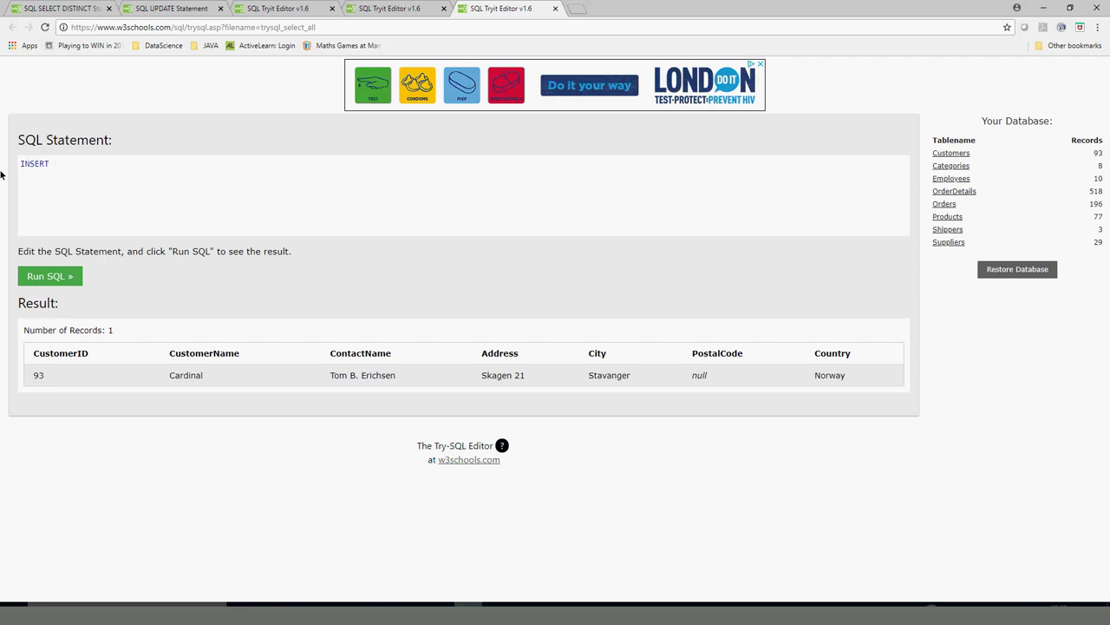
key("ctrl+a")
key("BackSpace")
Step: Begin a new SQL statement with the line "UPDATE CUSTOMERS"
type("UPDATE")
type("POS")
key("BackSpace")
key("BackSpace")
key("BackSpace")
type("CY")
key("BackSpace")
type("USTOMERS")
Step: Add the second line SET POSTALCODE = "da11" to the UPDATE statement
key("Return")
type("SET")
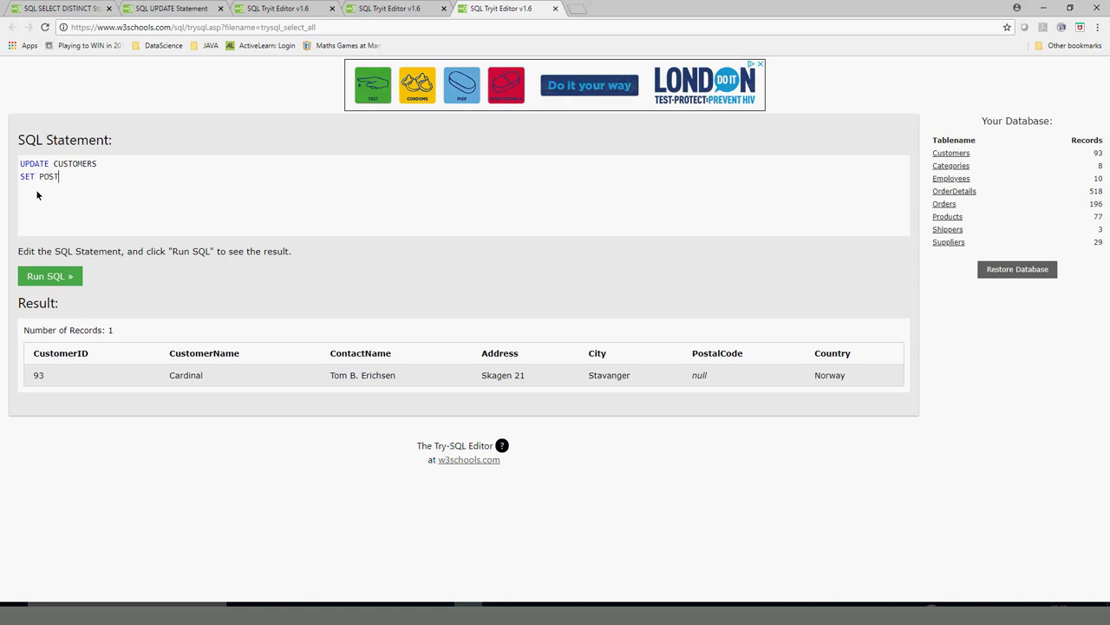
type("ODE")
key("BackSpace")
key("BackSpace")
key("BackSpace")
type("CODE")
type("= ")
type("'")
type("da")
type("ll\"")
Step: Add the condition "WHERE CUSTOMERID = 93" as the third line and run the UPDATE statement
type("WHERE")
type("CU")
type("SOMER")
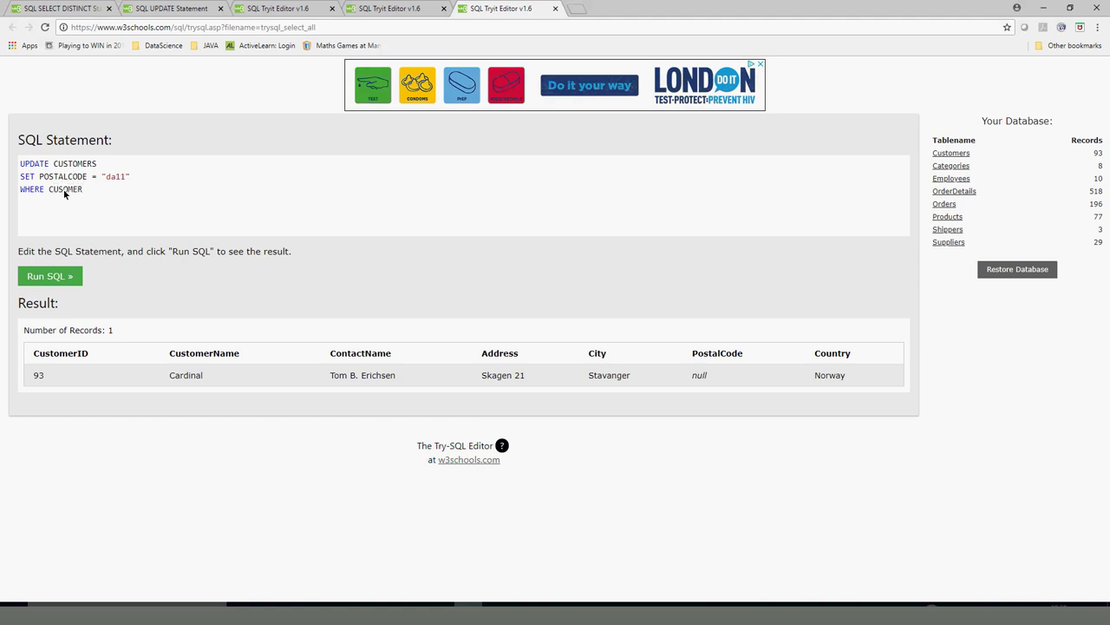
key("BackSpace")
key("BackSpace")
key("BackSpace")
key("BackSpace")
type("TOMERID = 93")
left_click(75, 278)
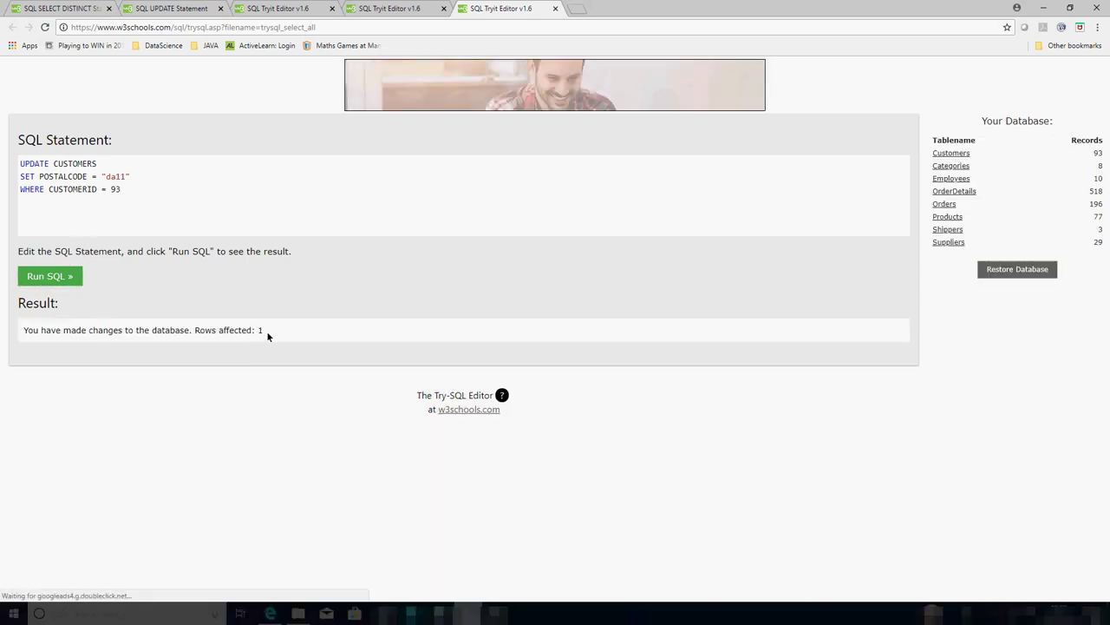
left_click(38, 277)
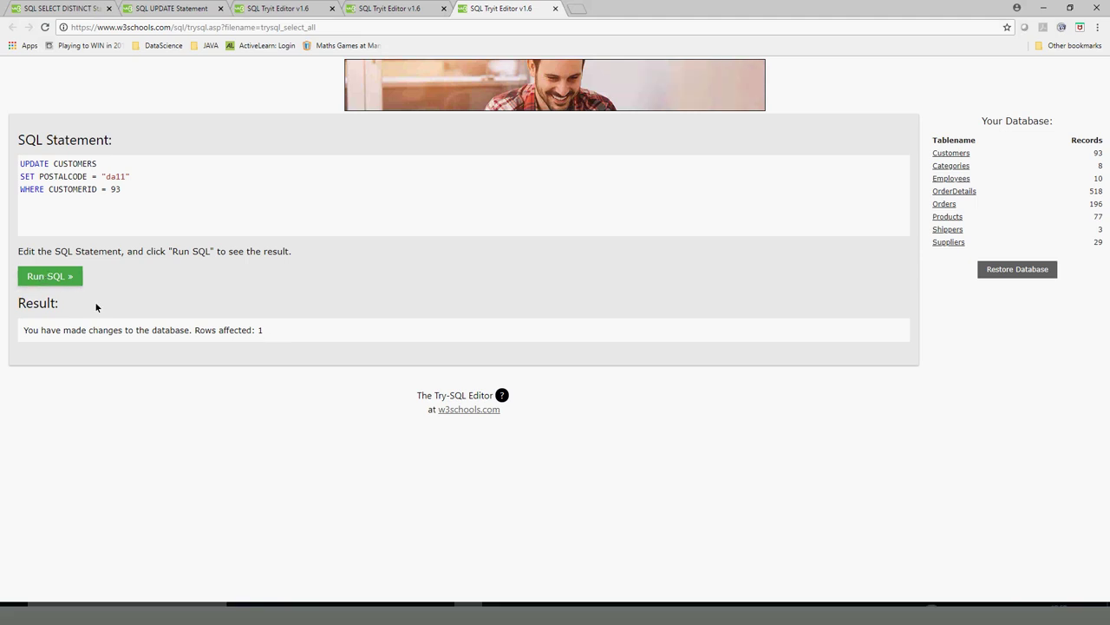
Step: Paste the copied SELECT query on Customers below the UPDATE statement, separated by a blank line
triple_click(263, 330)
double_click(114, 190)
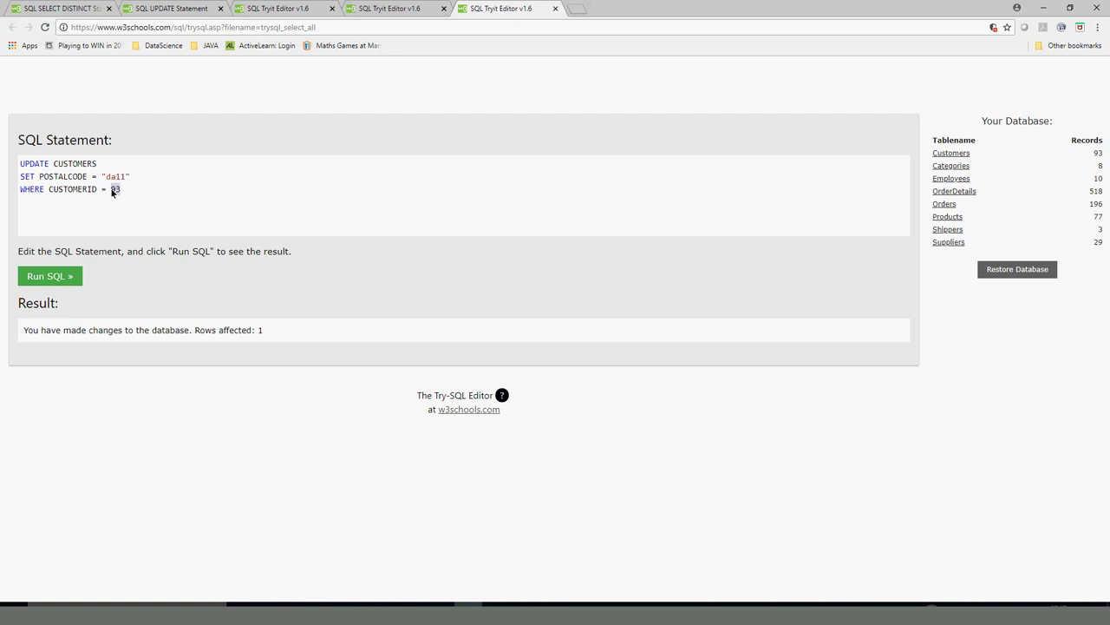
left_click_drag(128, 199, 1, 170)
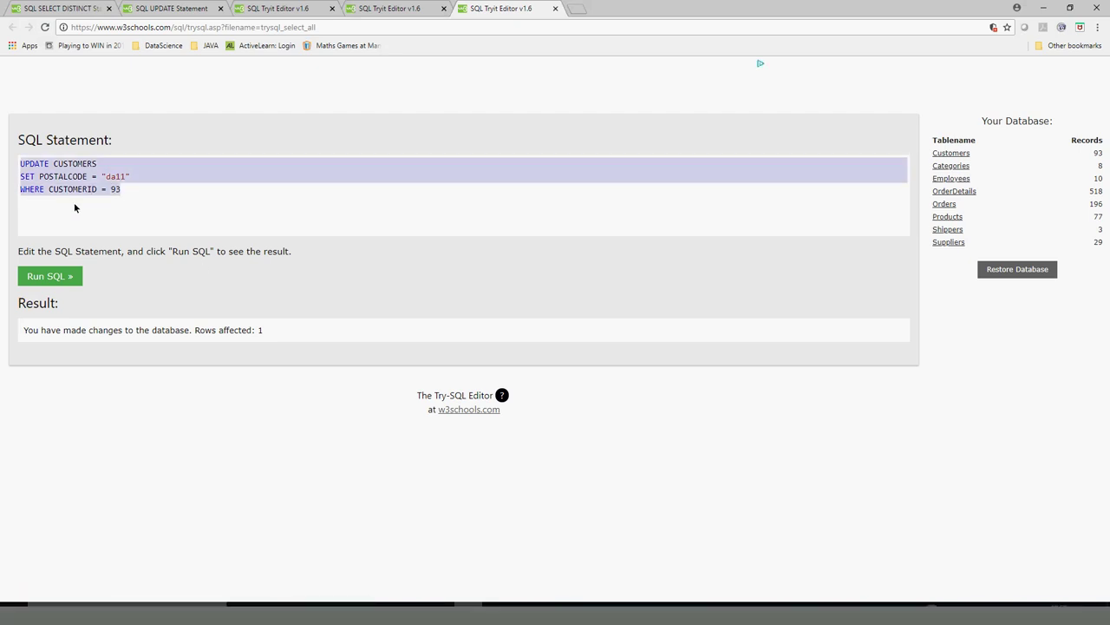
left_click(127, 190)
key("Return")
key("Return")
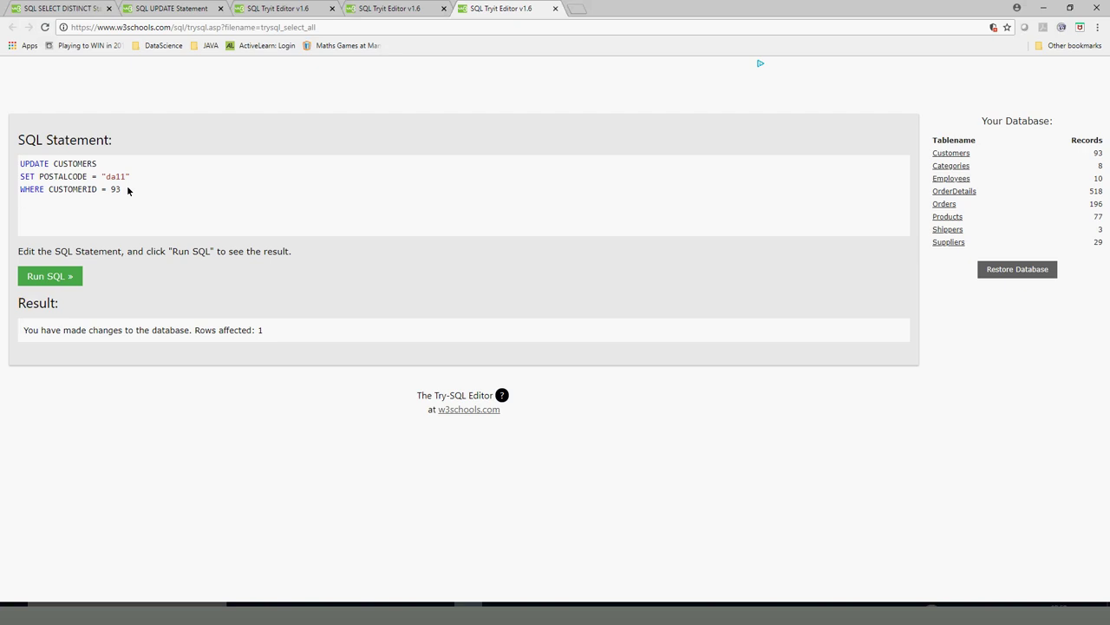
key("ctrl+v")
Step: Copy the UPDATE statement, remove it from the SQL statement and run the remaining SELECT query for null PostalCode values
left_click_drag(146, 206, 2, 153)
key("ctrl+c")
key("Delete")
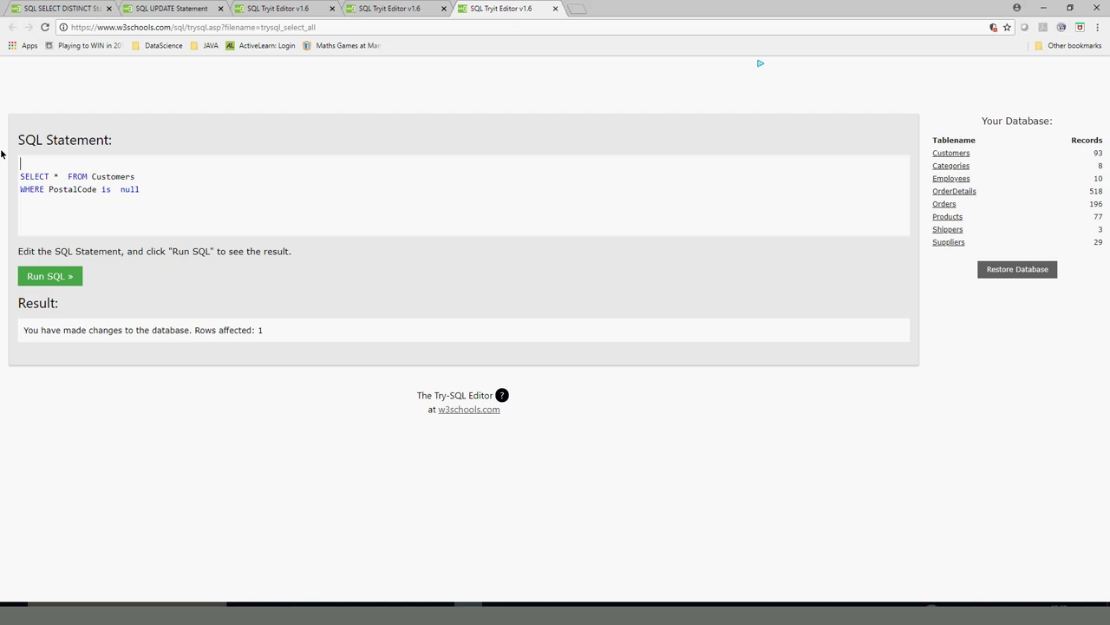
key("Delete")
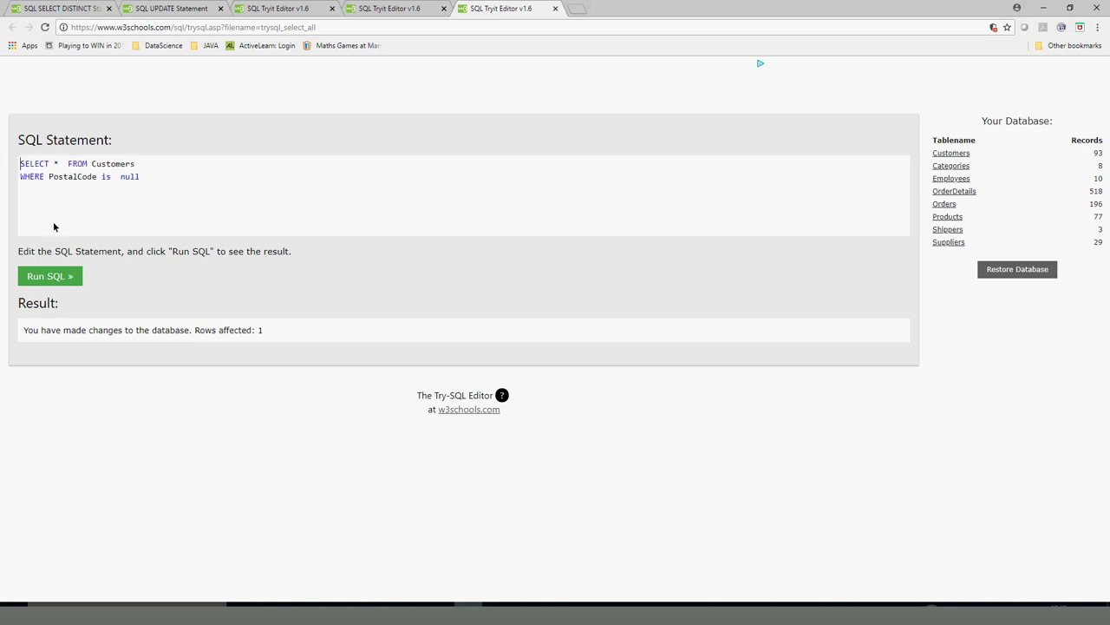
left_click(59, 275)
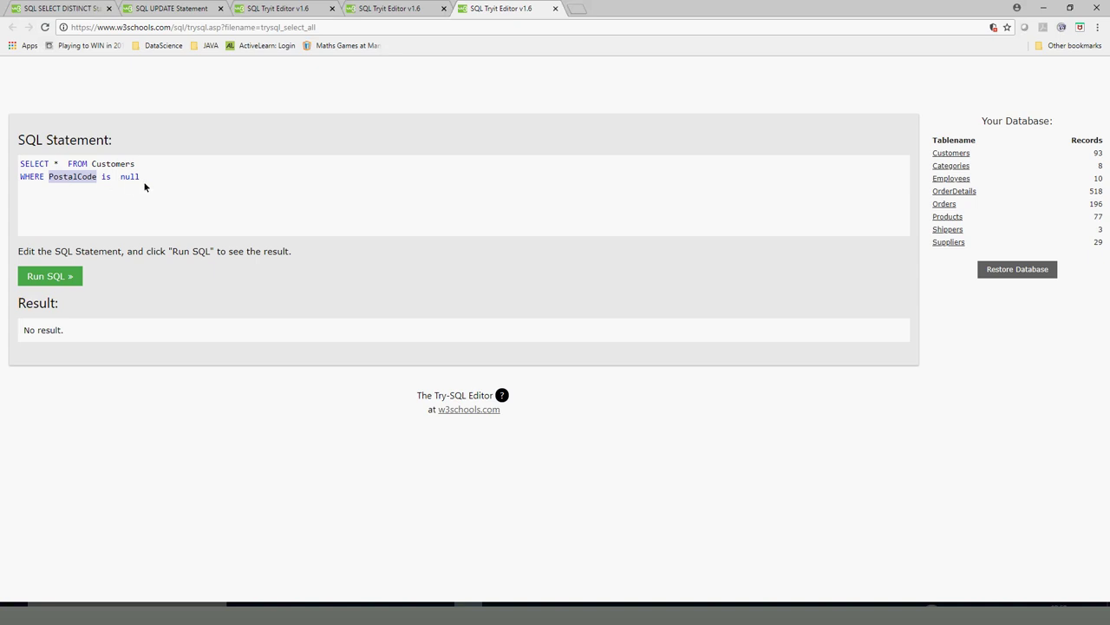
Step: Delete the condition "PostalCode is null" after WHERE and paste the copied UPDATE statement below the SELECT query
double_click(103, 178)
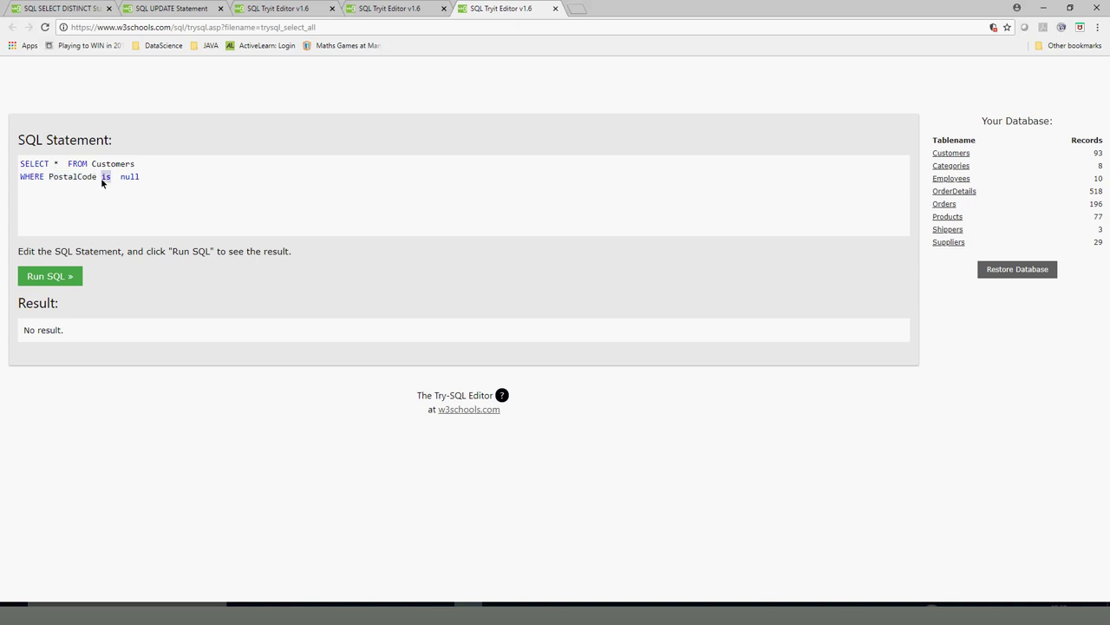
left_click(124, 177)
left_click_drag(140, 178, 58, 182)
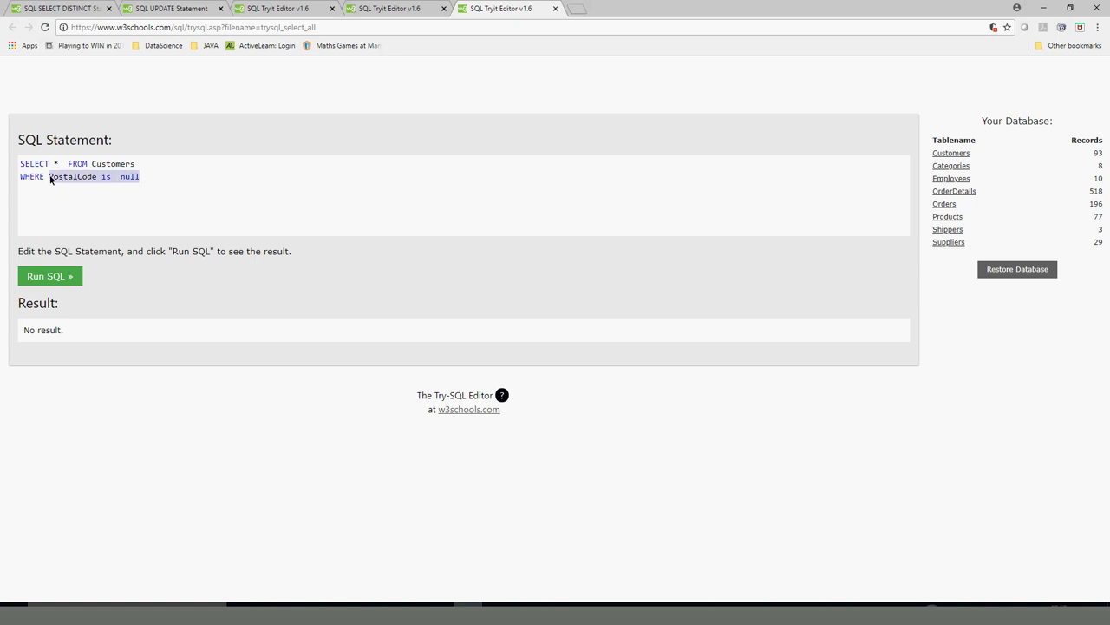
key("BackSpace")
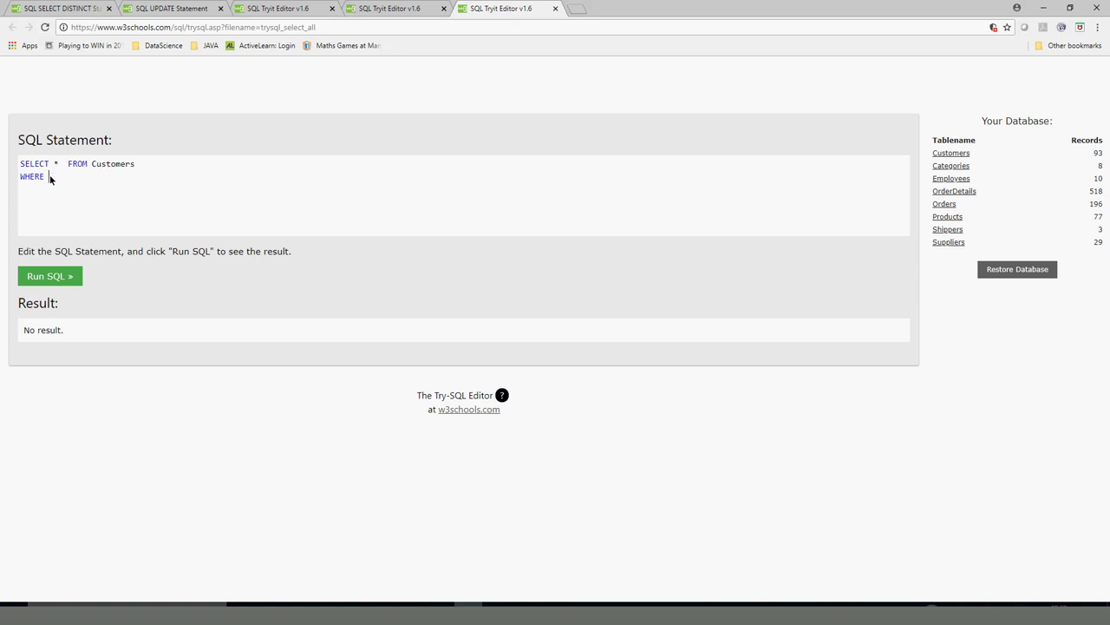
key("Return")
key("ctrl+v")
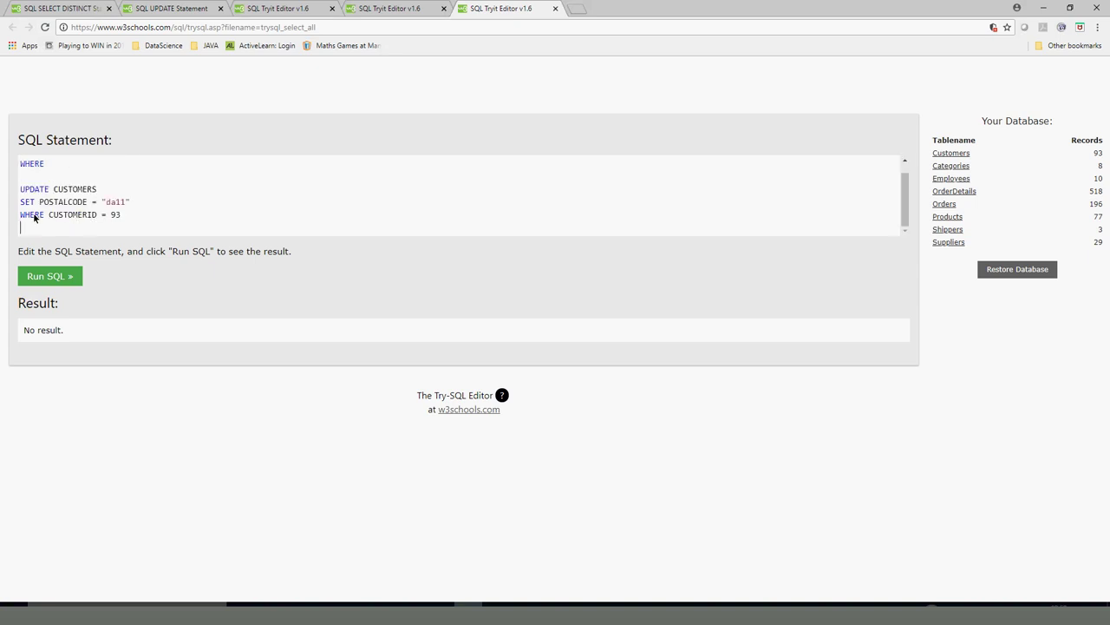
Step: Remove the extra WHERE, the UPDATE and SET lines and the blank line, keeping "SELECT * FROM Customers WHERE CUSTOMERID = 93"
left_click_drag(131, 205, 2, 169)
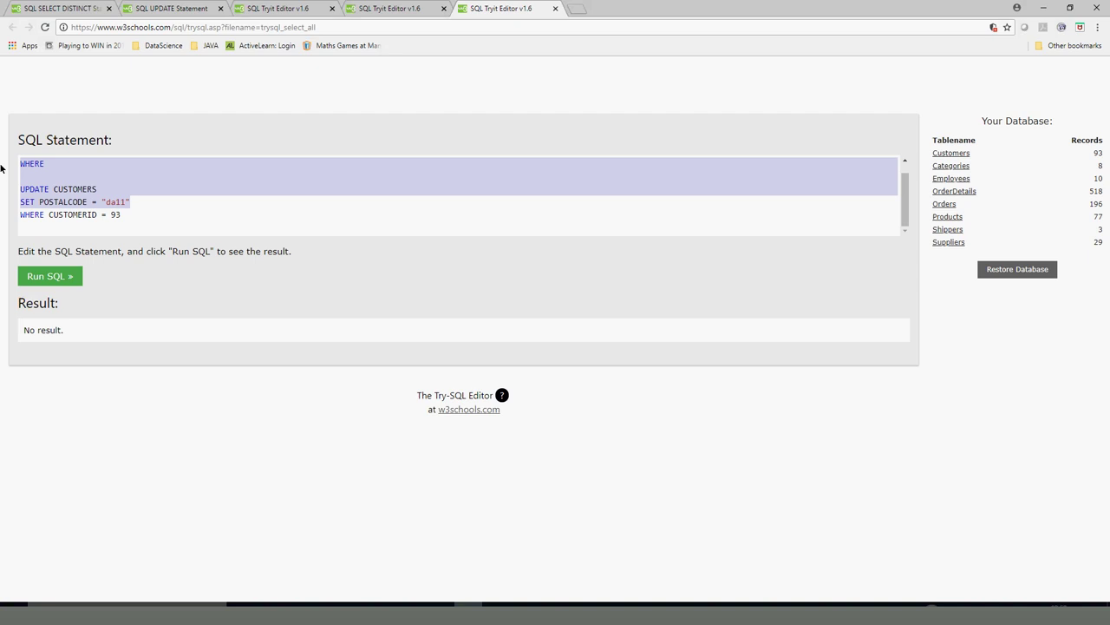
key("BackSpace")
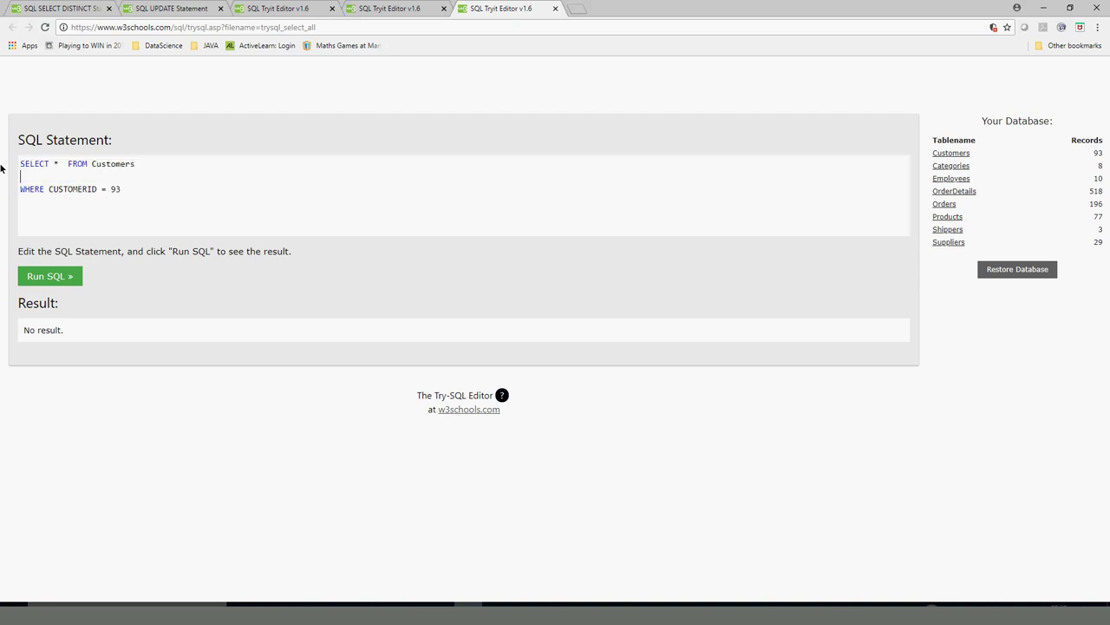
key("Down")
key("Down")
key("BackSpace")
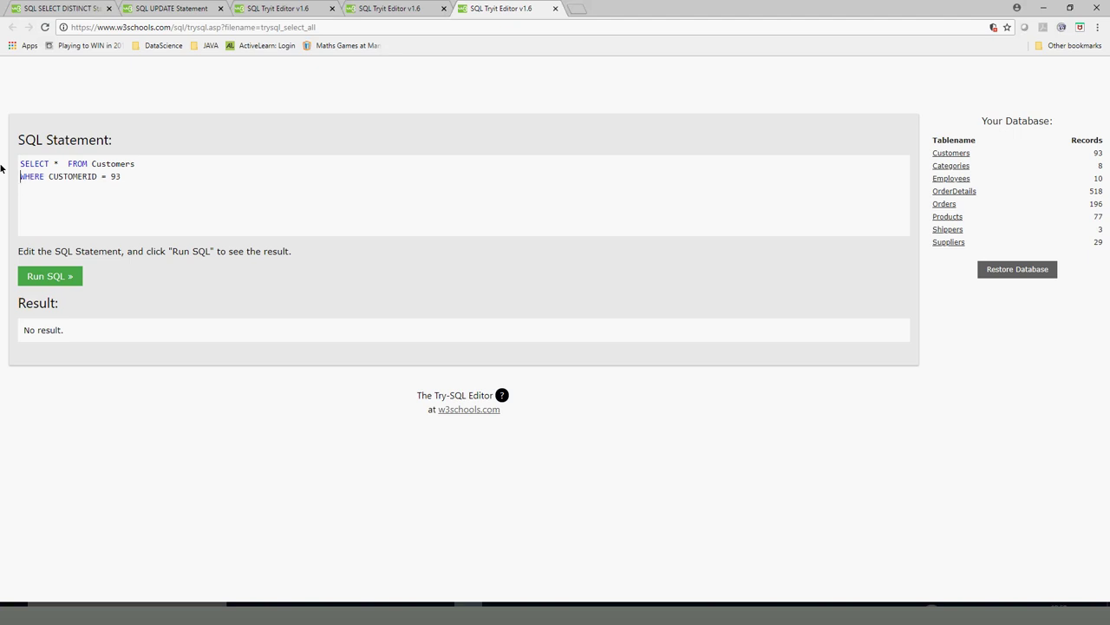
Step: Run the SELECT query for CUSTOMERID 93 and check the PostalCode in the returned record
double_click(74, 177)
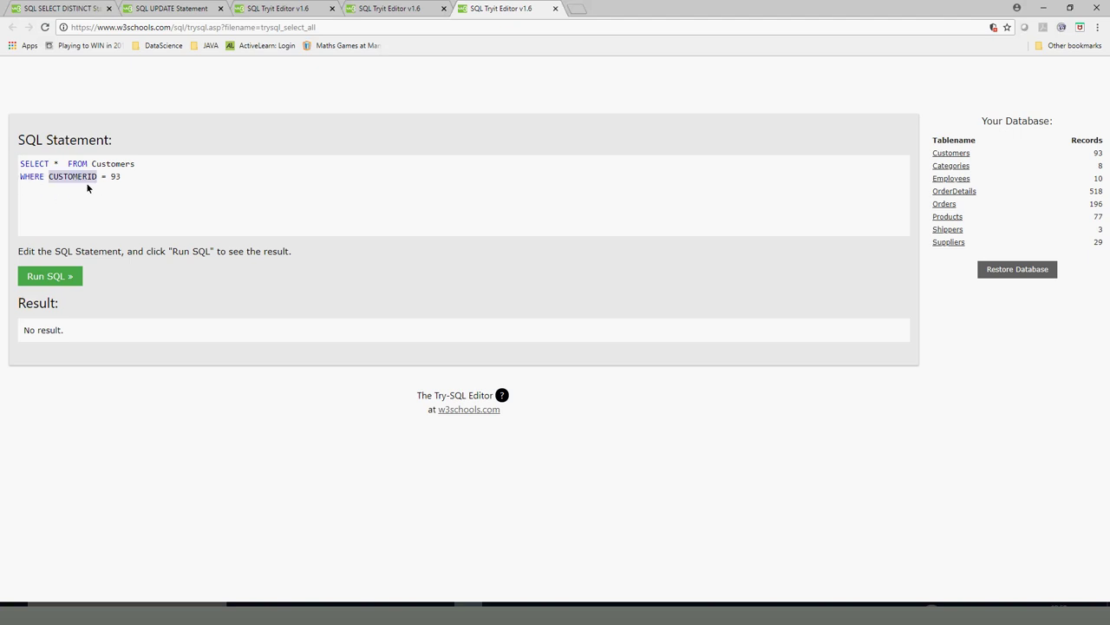
left_click(52, 277)
double_click(39, 376)
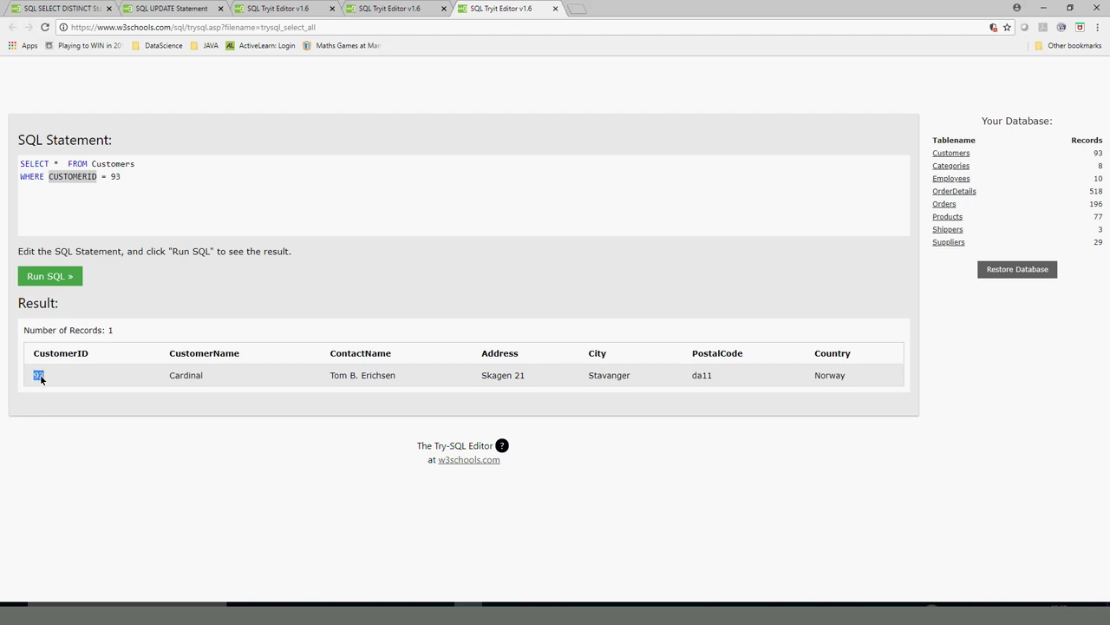
double_click(699, 375)
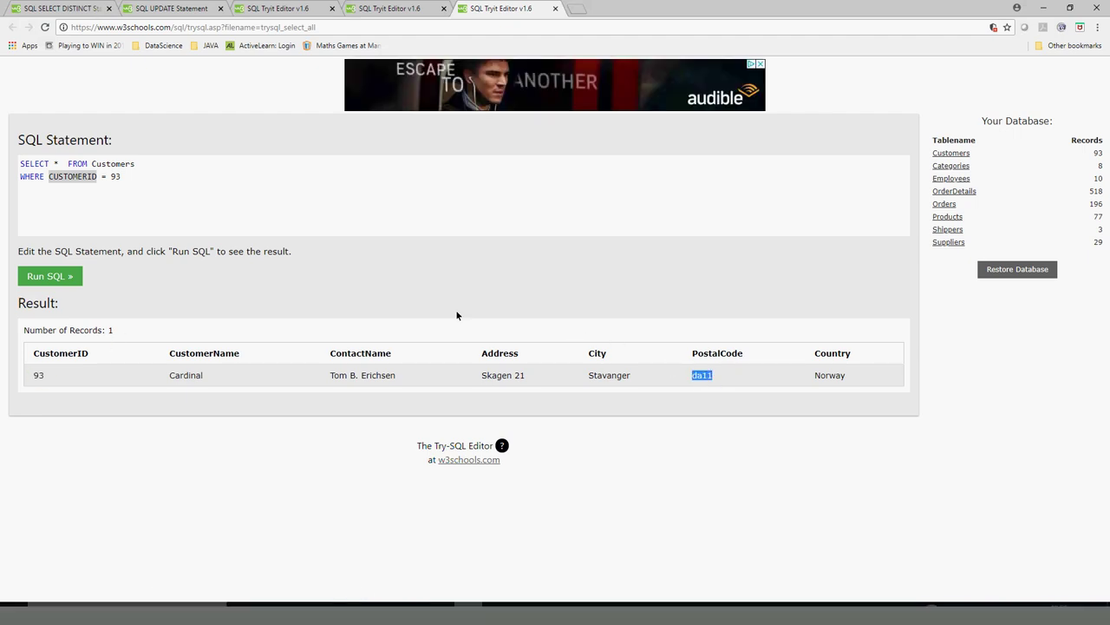
Step: Review the UPDATE syntax on the SQL UPDATE Statement page, including the table name and the SET clause
left_click(170, 11)
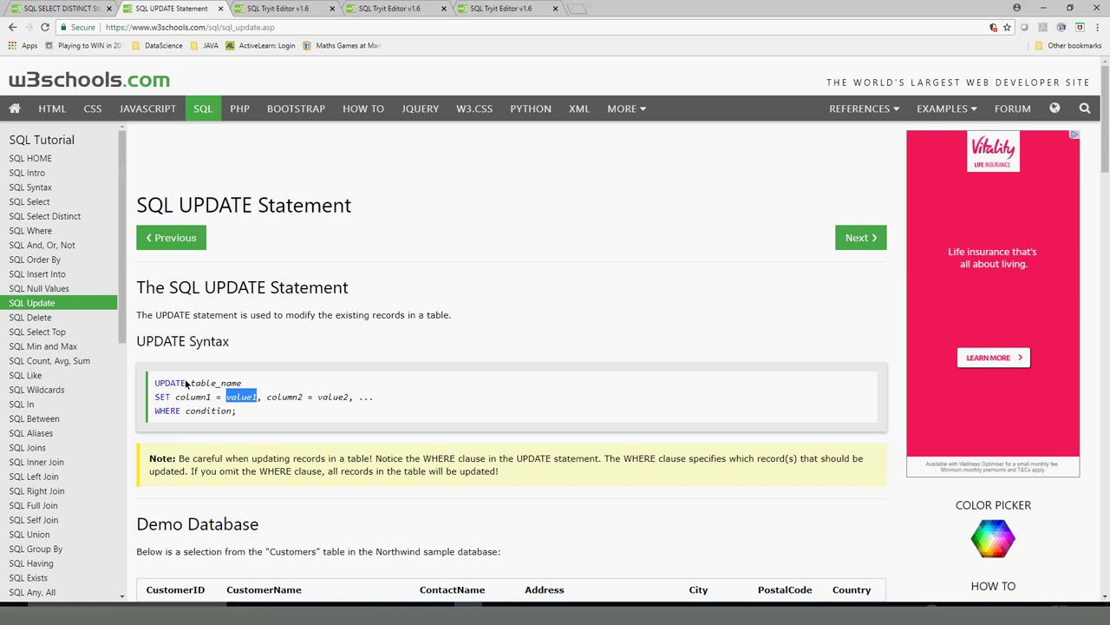
left_click(171, 390)
double_click(171, 388)
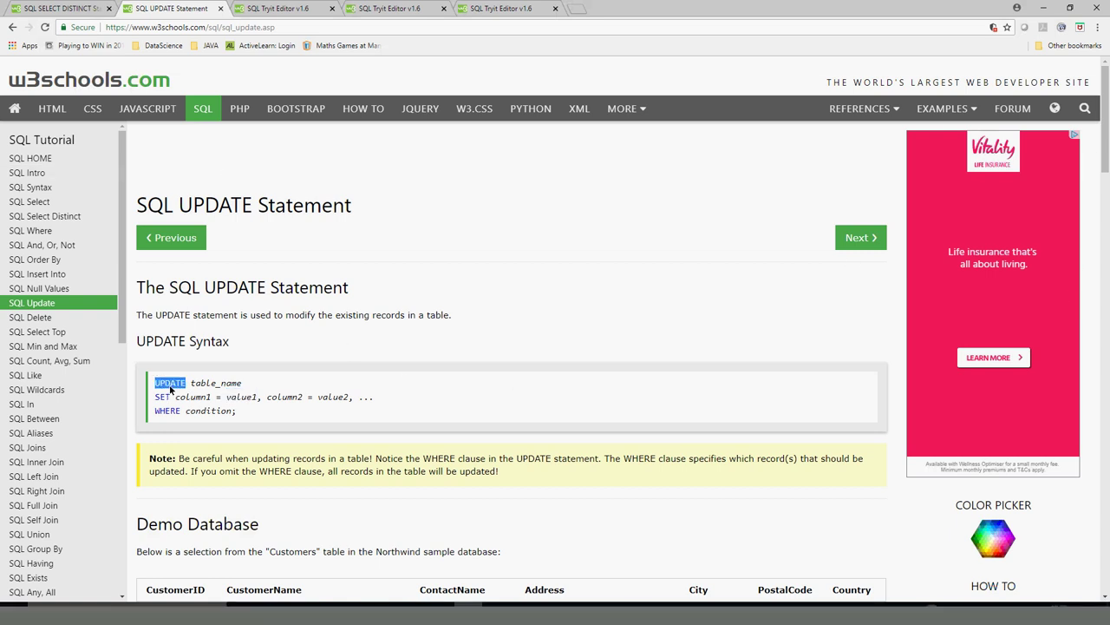
double_click(224, 388)
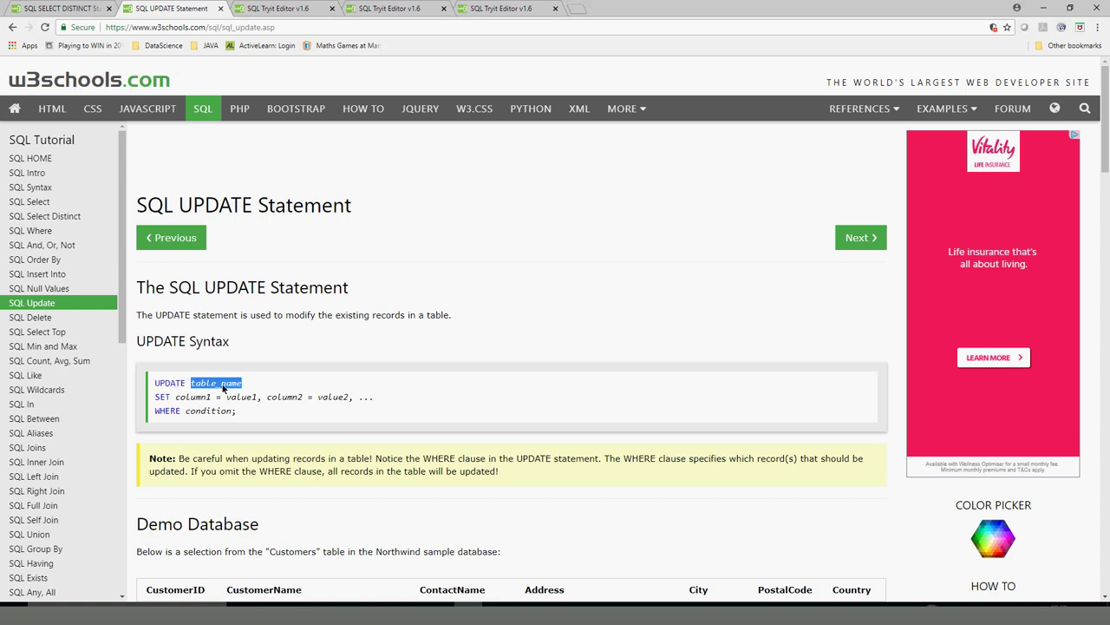
double_click(163, 401)
left_click(200, 406)
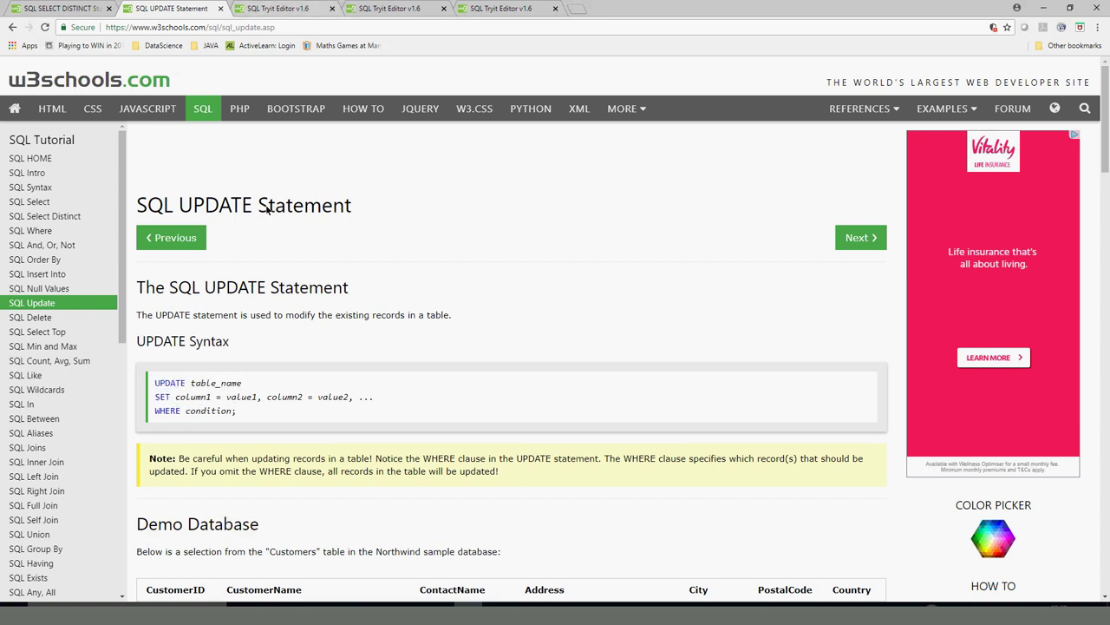
Step: Replace the ORDER BY CustomerName query in the other SQL Tryit Editor page with the copied UPDATE statement for CUSTOMERID 93
left_click(276, 12)
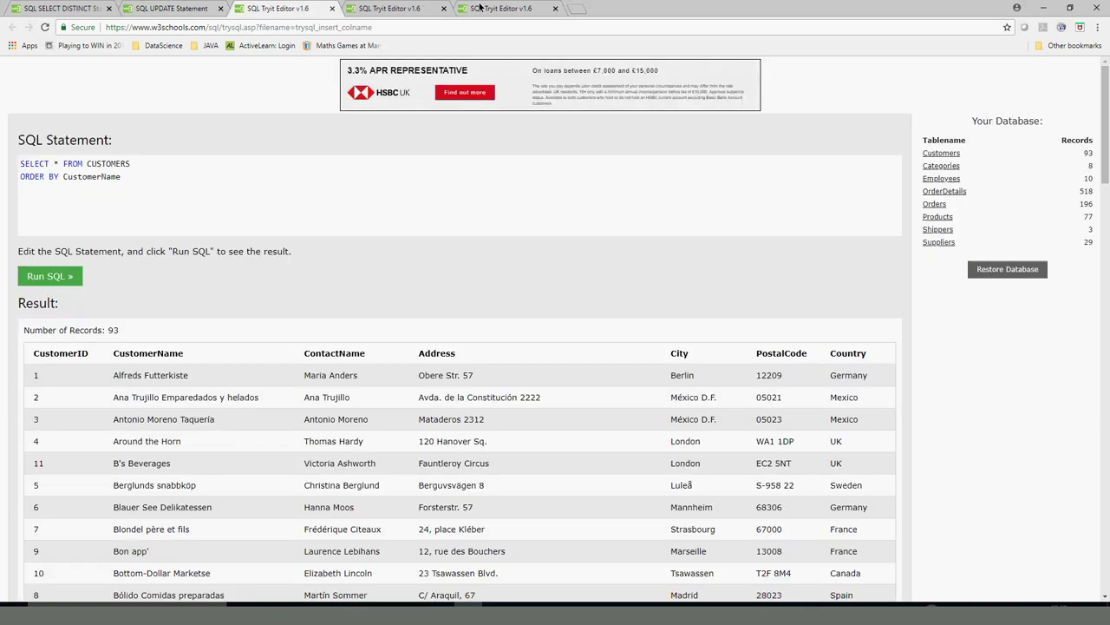
key("ctrl+a")
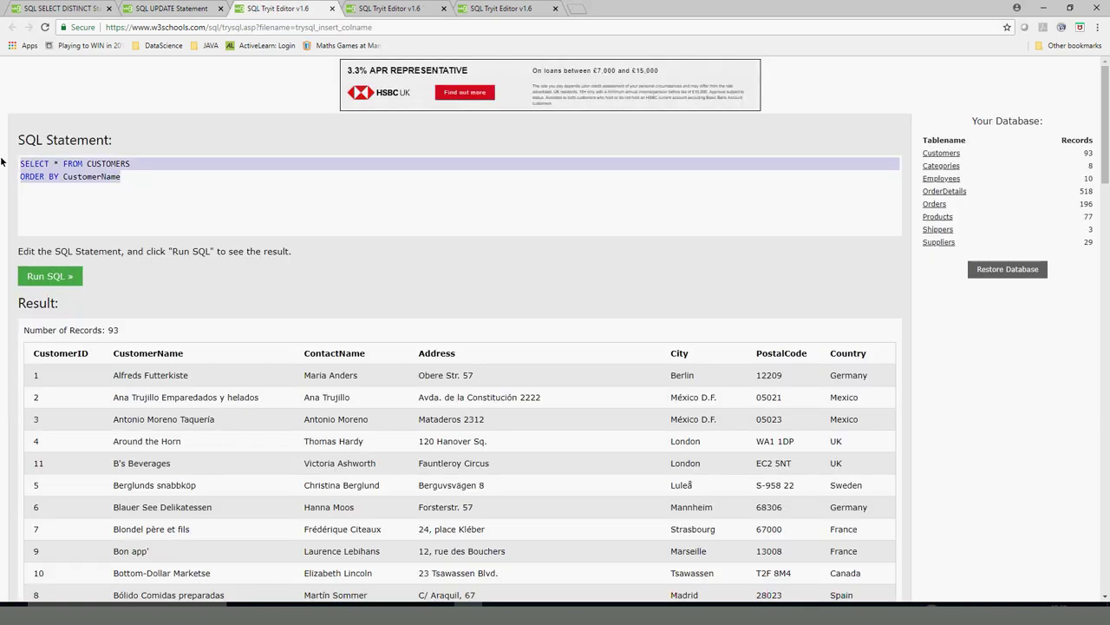
type("UPDATE CUSTOMERS SET POSTALCODE = \"dal1\" WHERE CUSTOMERID = 93")
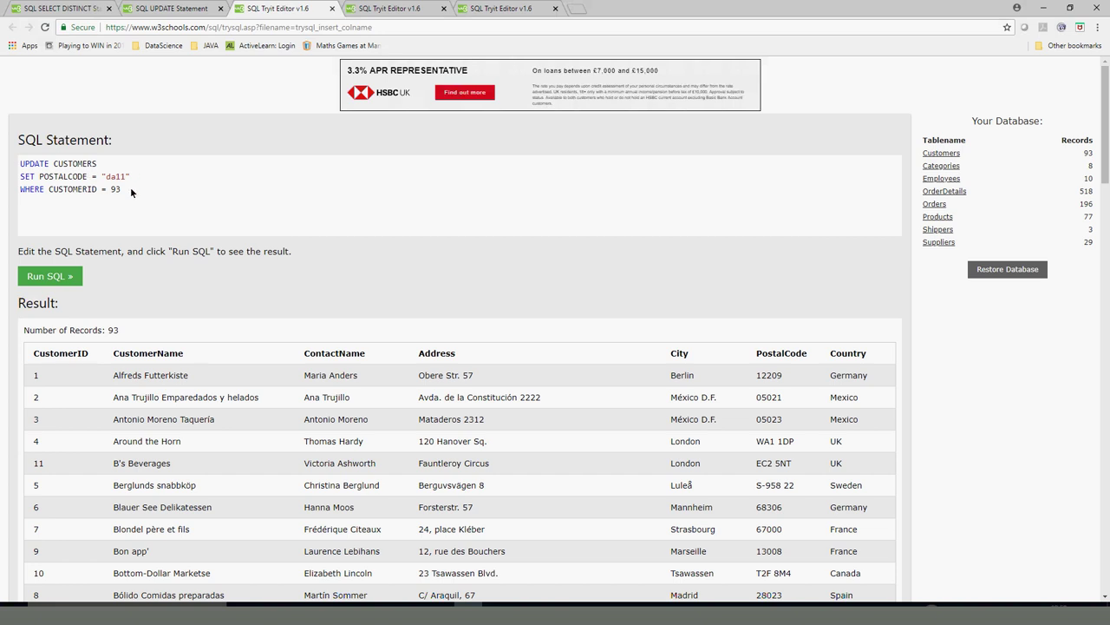
Step: Extend the SET line with the additional assignments CustomerName = "xxxx" and cITY = "London", separated by commas
left_click(100, 163)
double_click(135, 357)
key("ctrl+c")
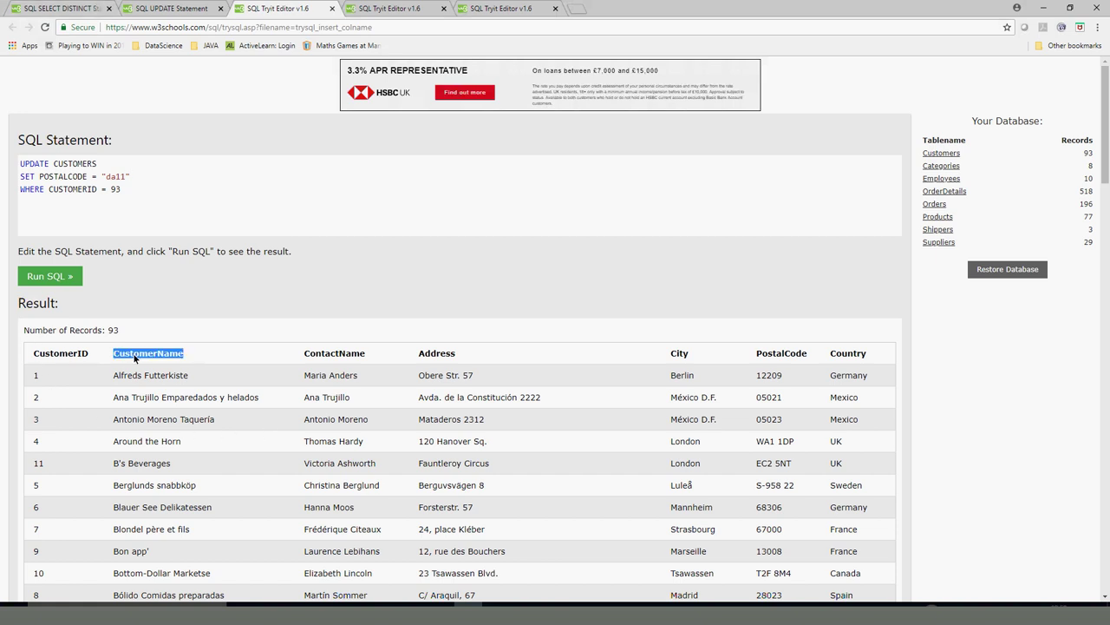
left_click(122, 168)
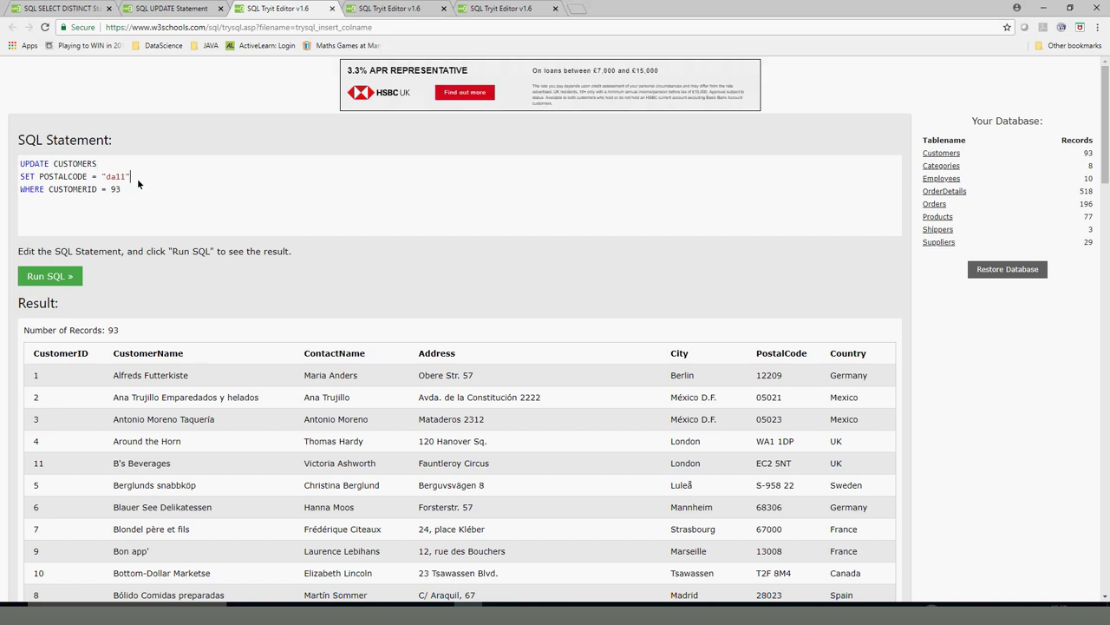
key("ctrl+v")
type("= ")
type("xxxx\"")
key("Left")
key("Left")
key("Left")
key("Left")
key("Left")
type("\",")
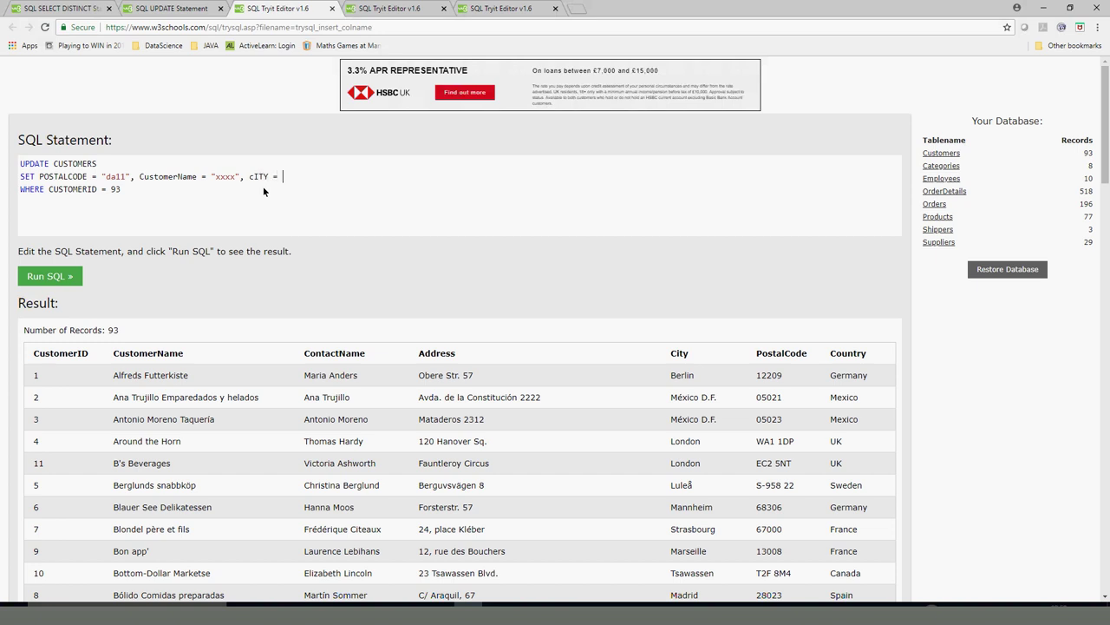
type("\"London\"")
Step: Review the assigned columns, the CUSTOMERS table name and the UPDATE keyword in the extended statement
double_click(260, 178)
double_click(168, 177)
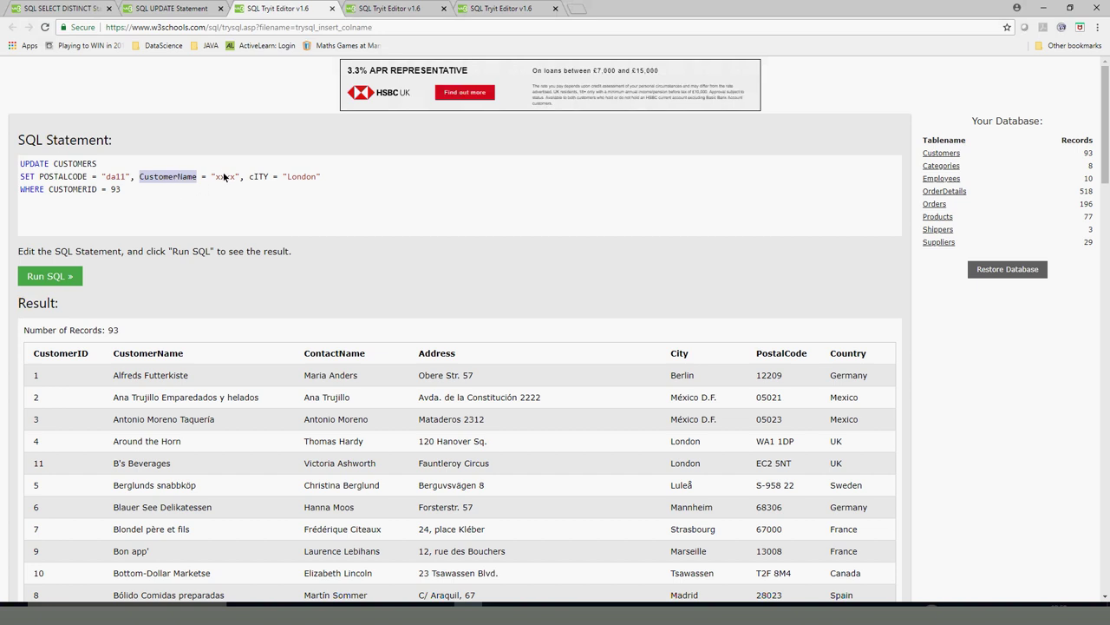
left_click(54, 164)
double_click(58, 164)
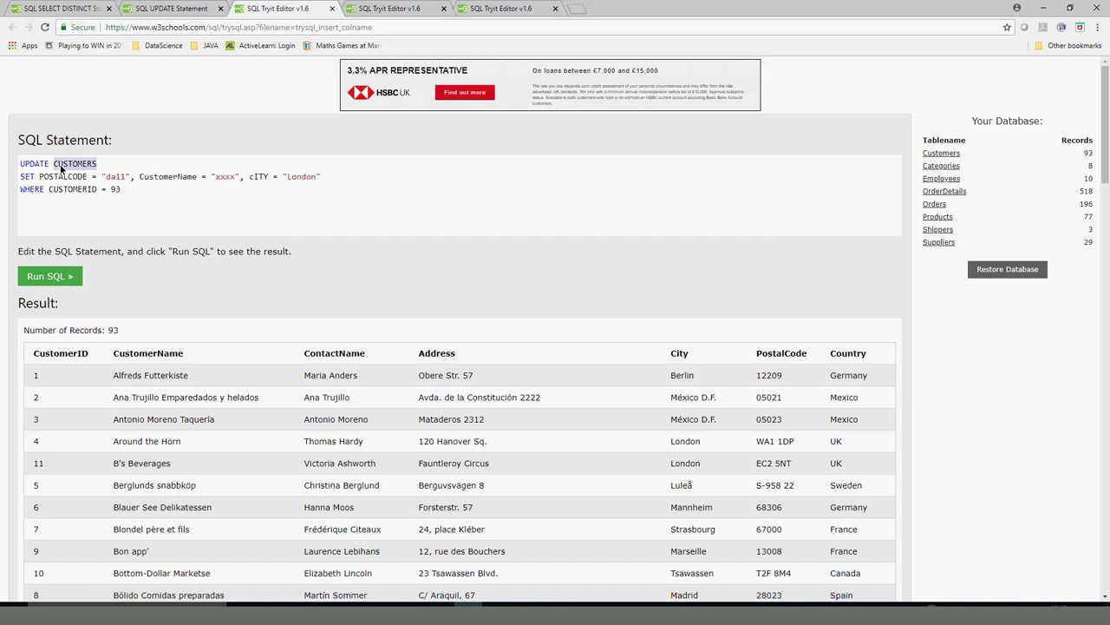
double_click(56, 177)
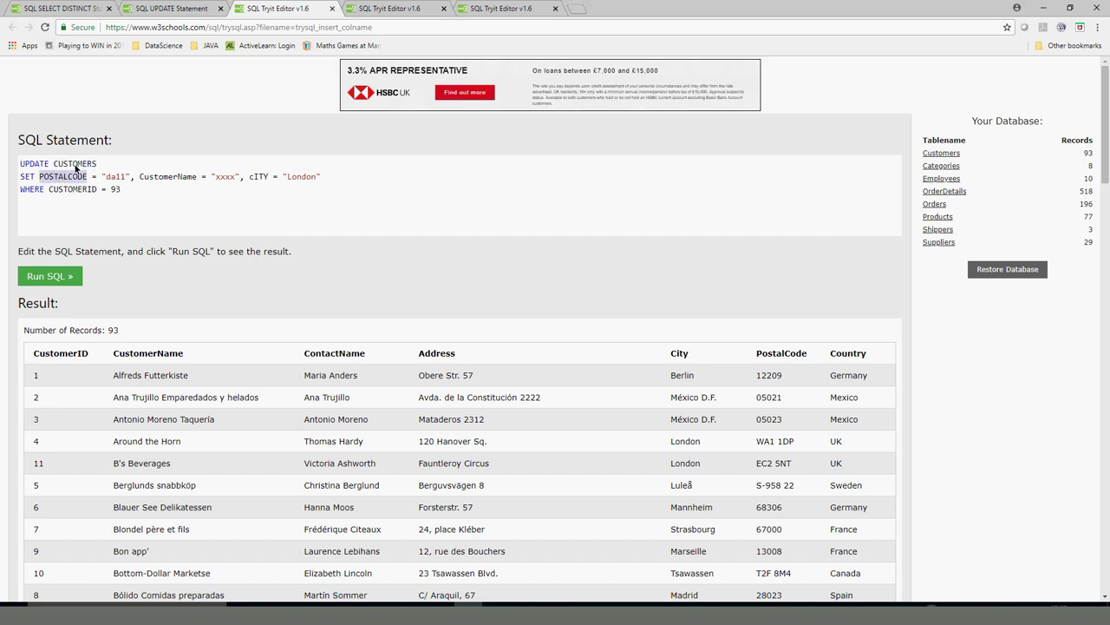
double_click(34, 164)
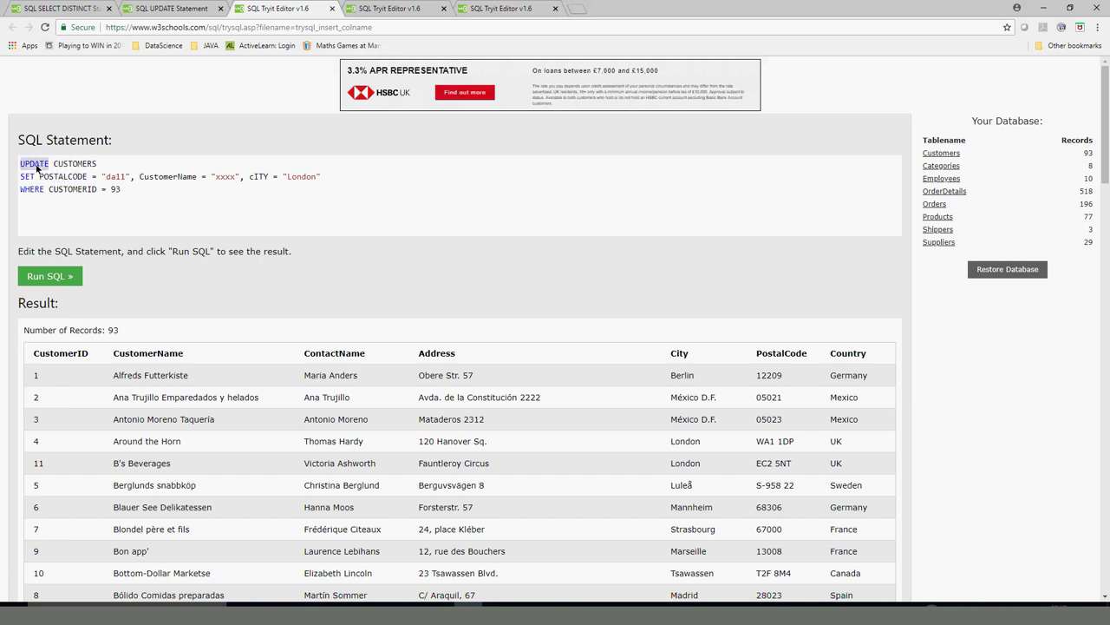
Step: Retype the WHERE keyword as lowercase "where" and run the UPDATE statement for CUSTOMERID 93
double_click(30, 190)
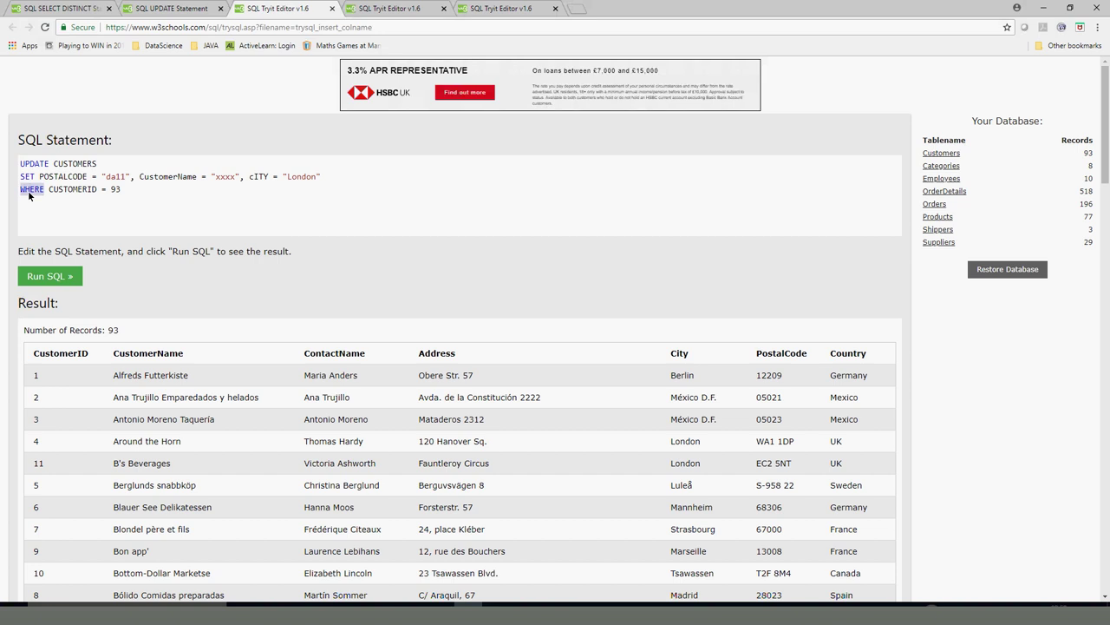
type("WH")
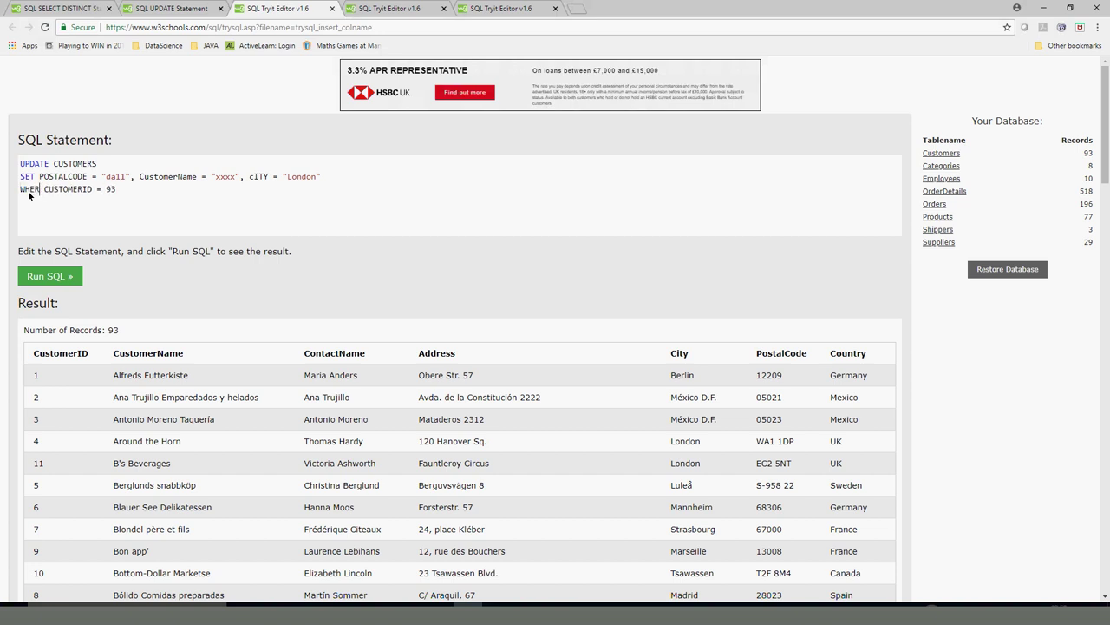
key("BackSpace")
key("BackSpace")
type("where")
double_click(114, 178)
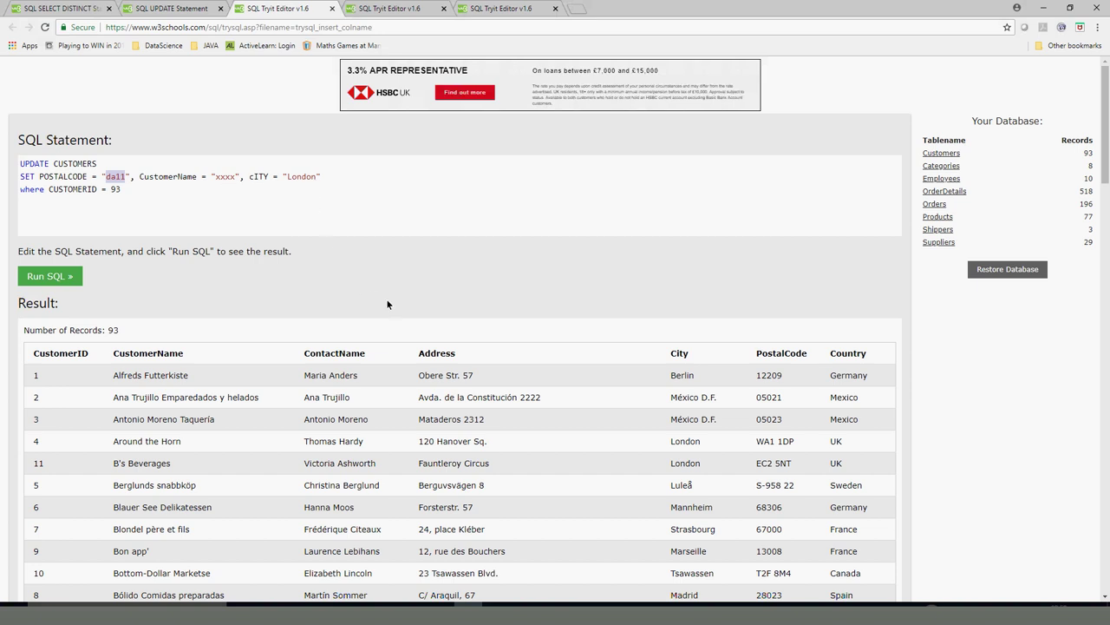
left_click(50, 276)
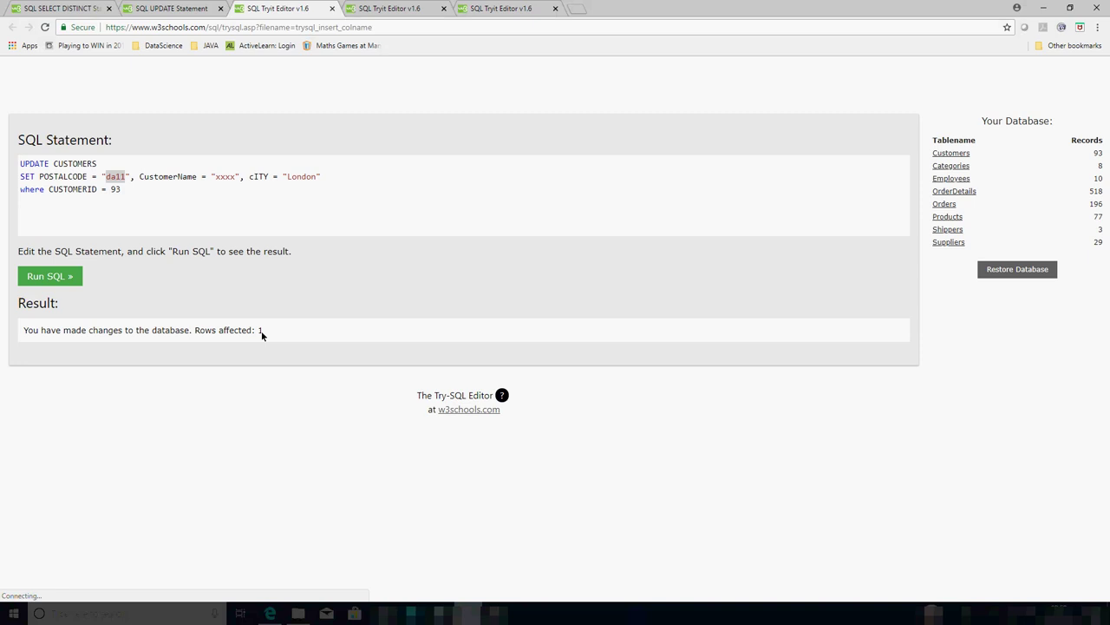
left_click_drag(154, 195, 17, 193)
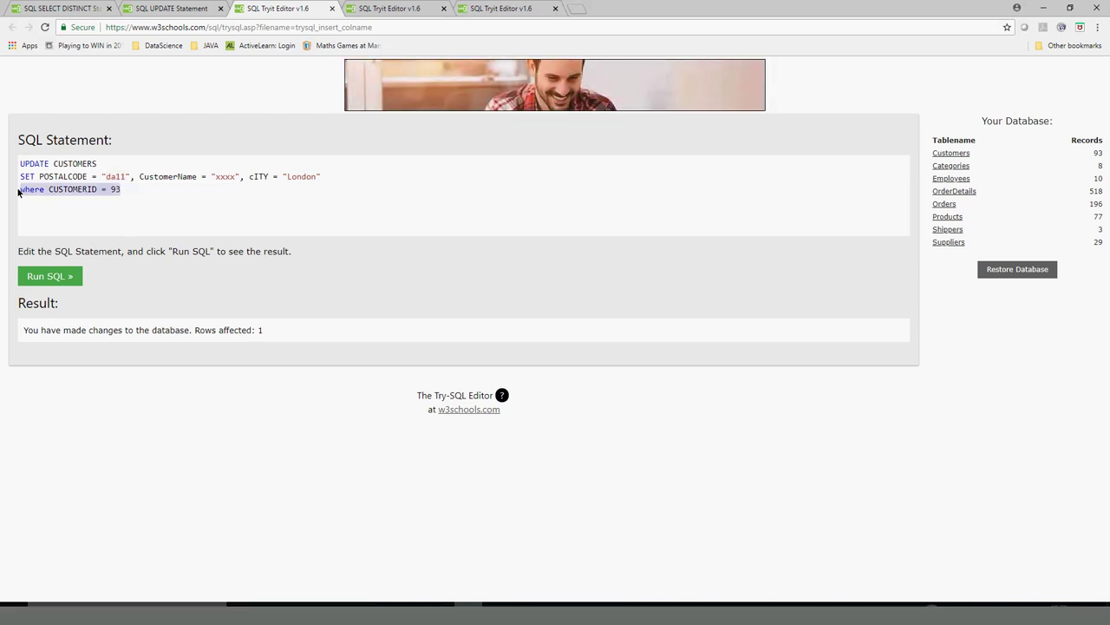
Step: Rewrite the UPDATE statement as select * from CUSTOMERS where CUSTOMERID = 93, run it, and check the CustomerName, City and PostalCode values
double_click(37, 164)
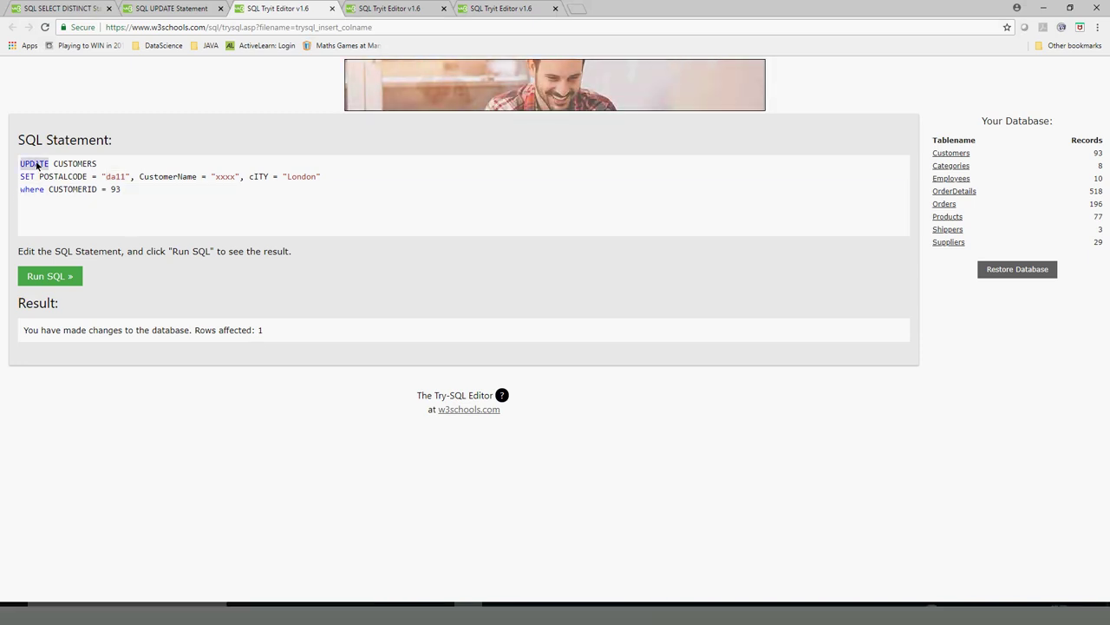
type("select")
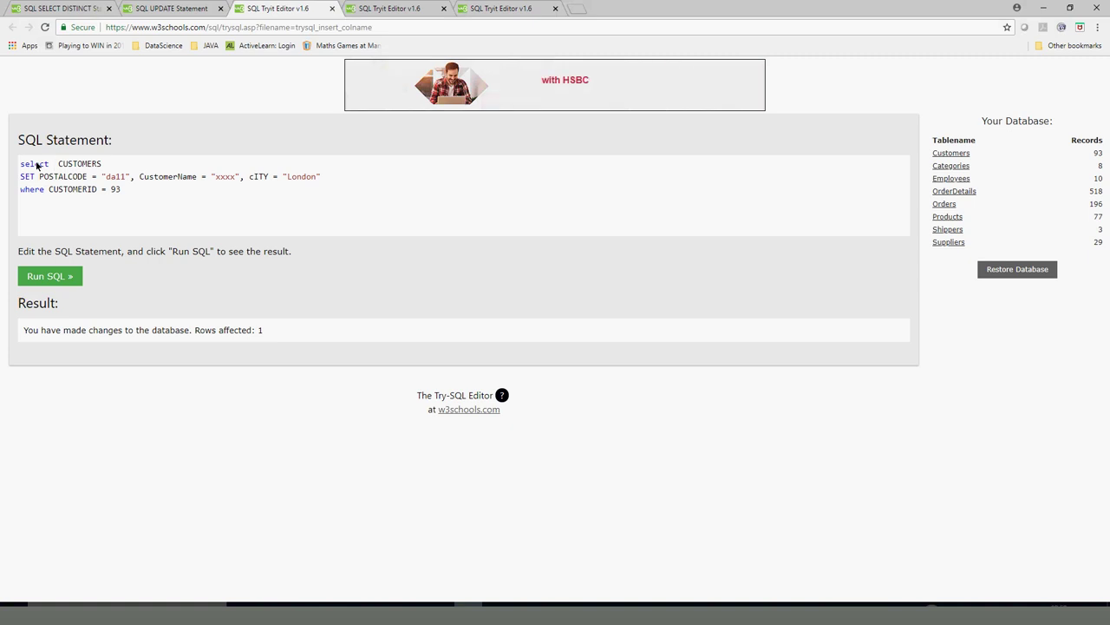
type("*")
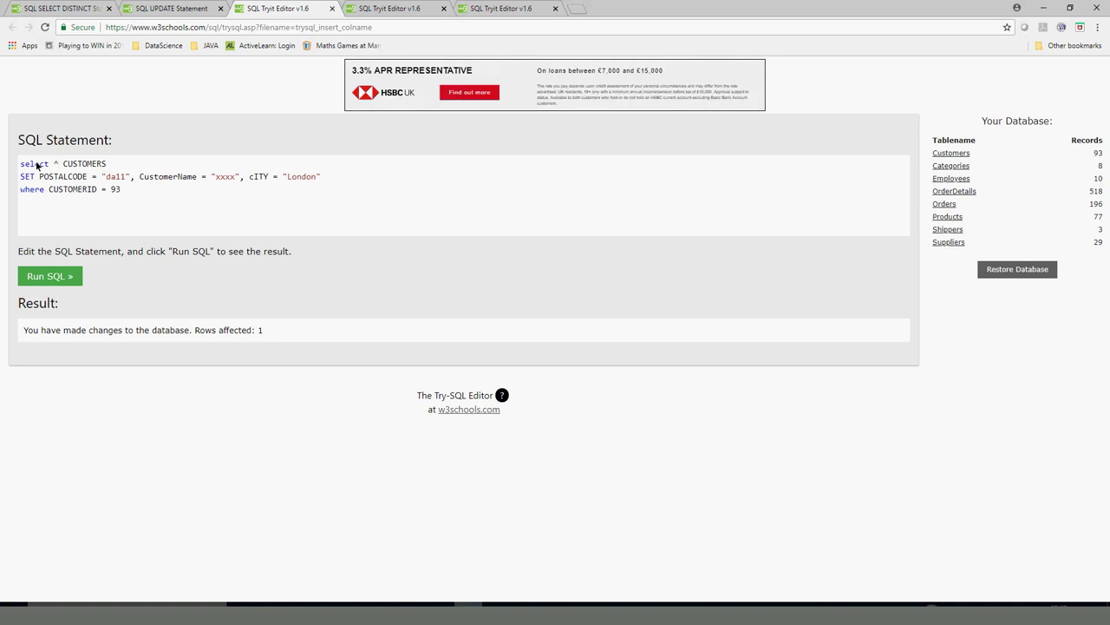
key("BackSpace")
type("* from")
triple_click(101, 178)
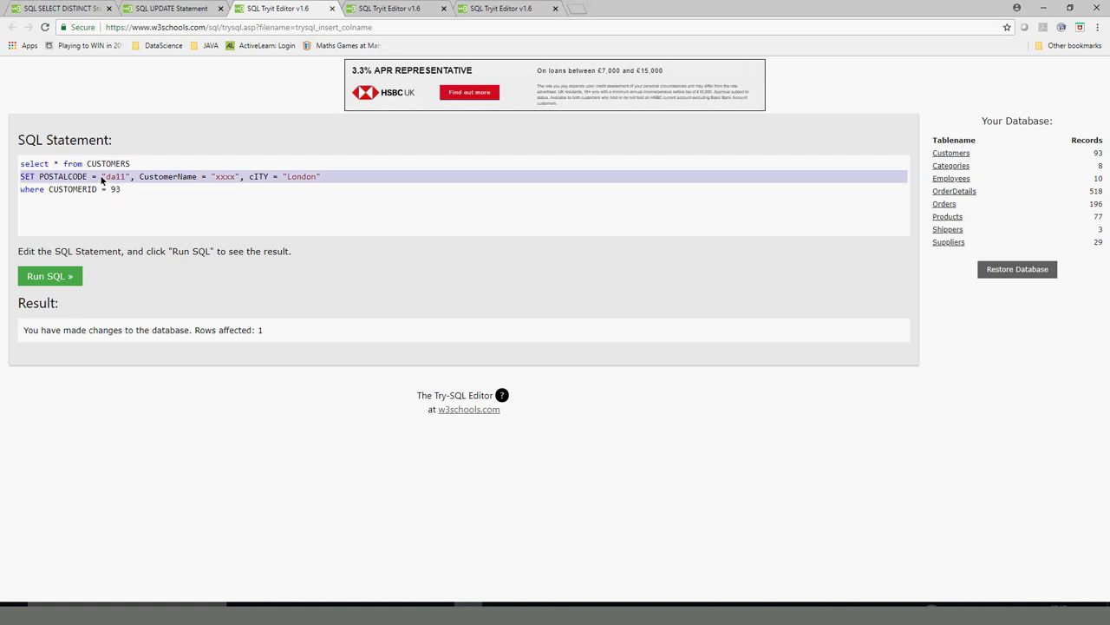
key("BackSpace")
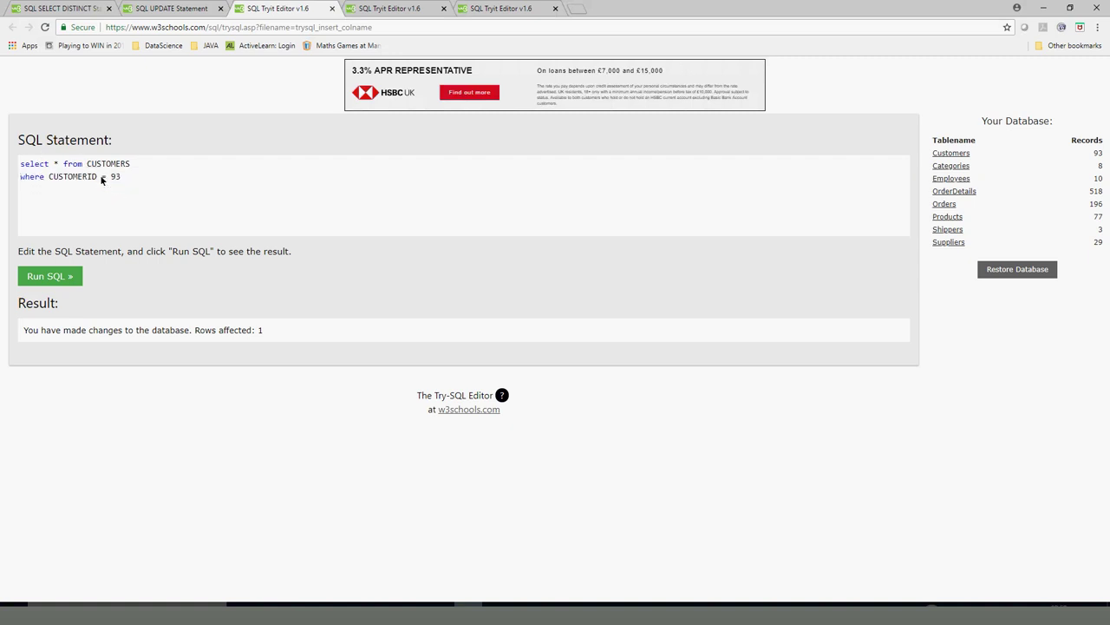
left_click(84, 276)
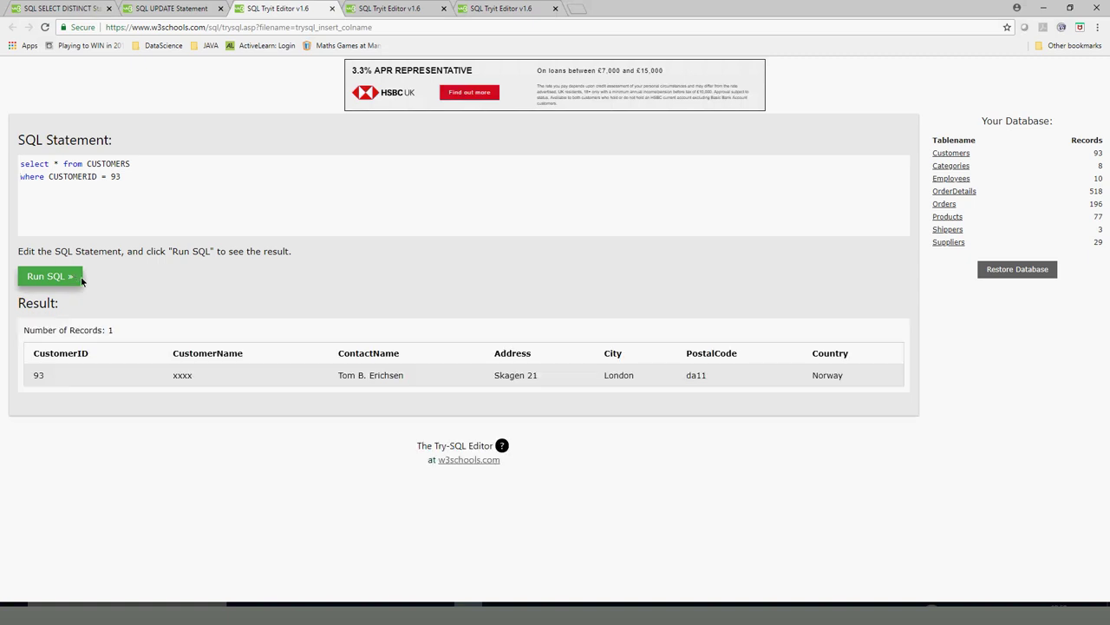
double_click(180, 376)
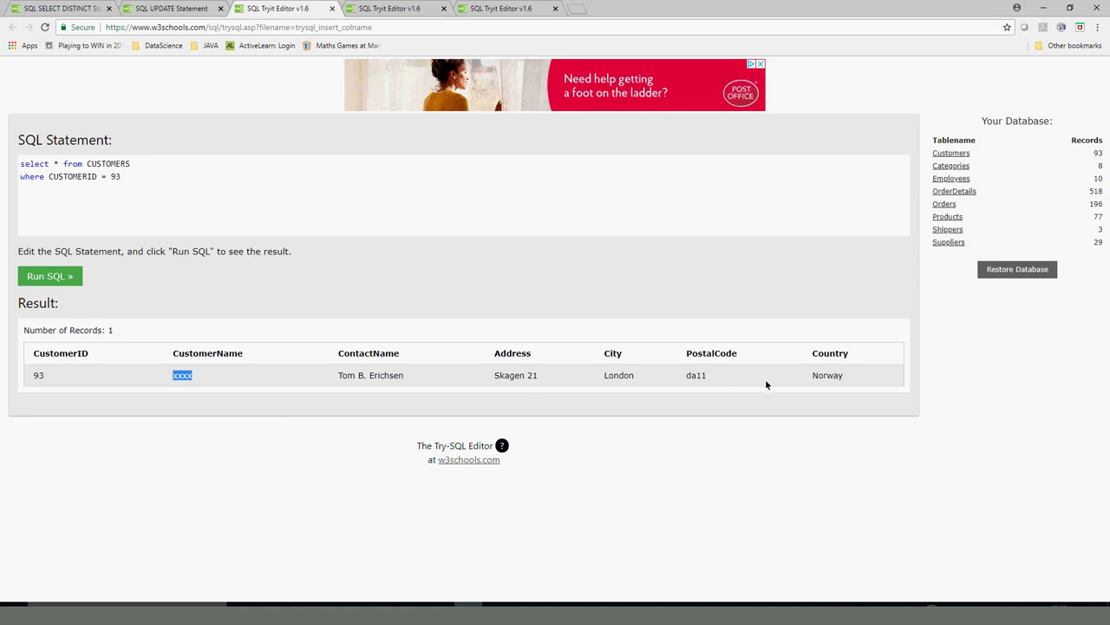
double_click(619, 377)
double_click(695, 376)
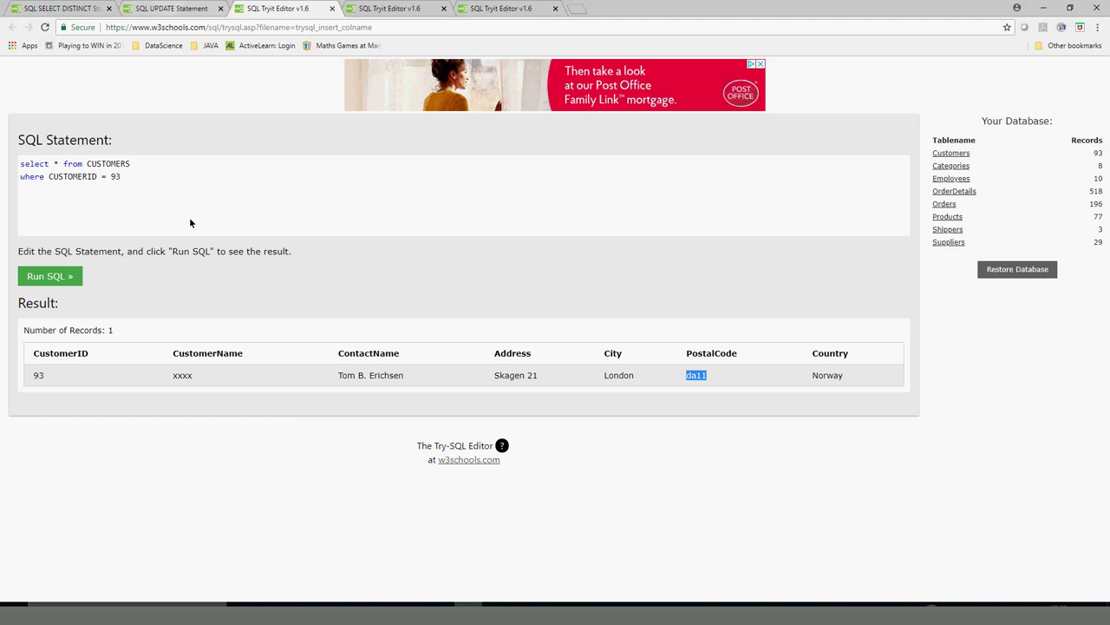
Step: Review the UPDATE Multiple Records example and its resulting table on the SQL UPDATE Statement tutorial page
left_click(172, 10)
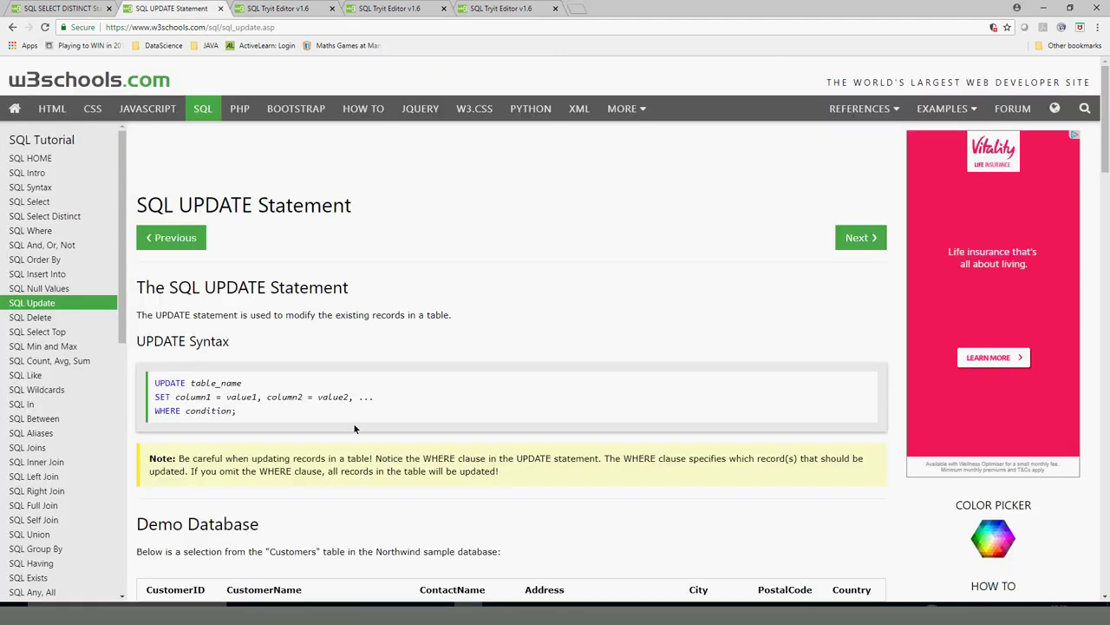
scroll(325, 480, "down", 12)
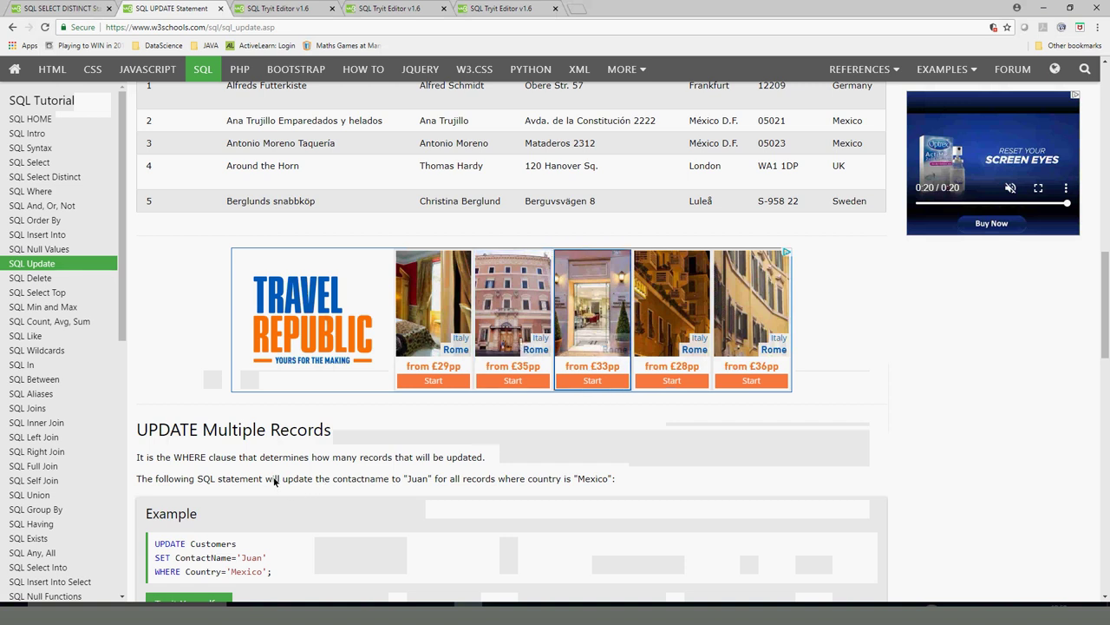
scroll(363, 480, "down", 3)
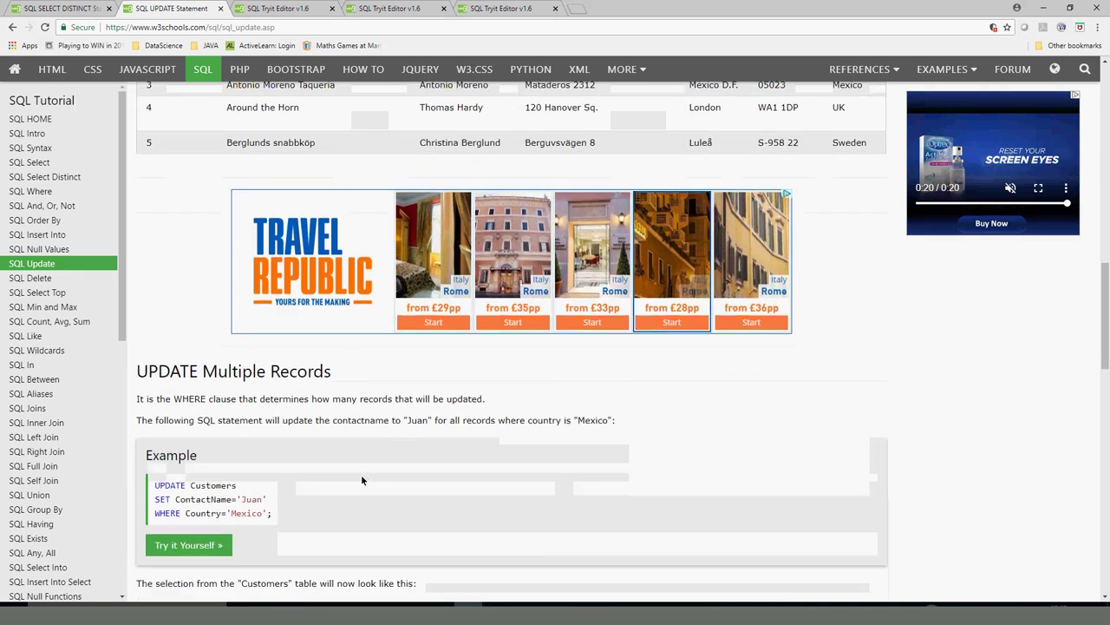
scroll(363, 478, "down", 2)
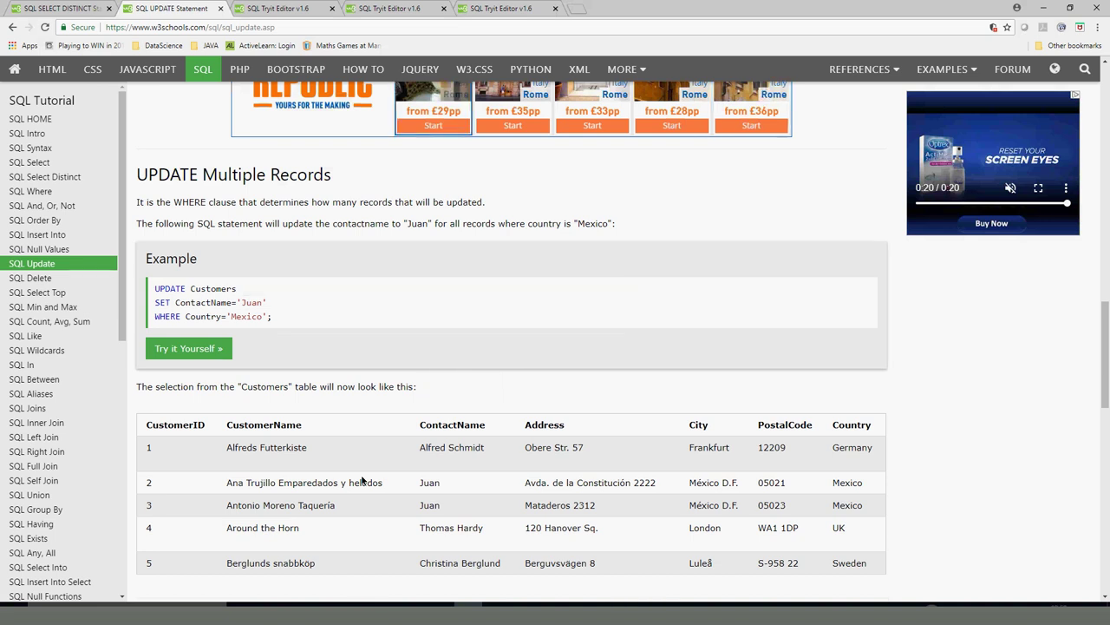
scroll(363, 479, "down", 2)
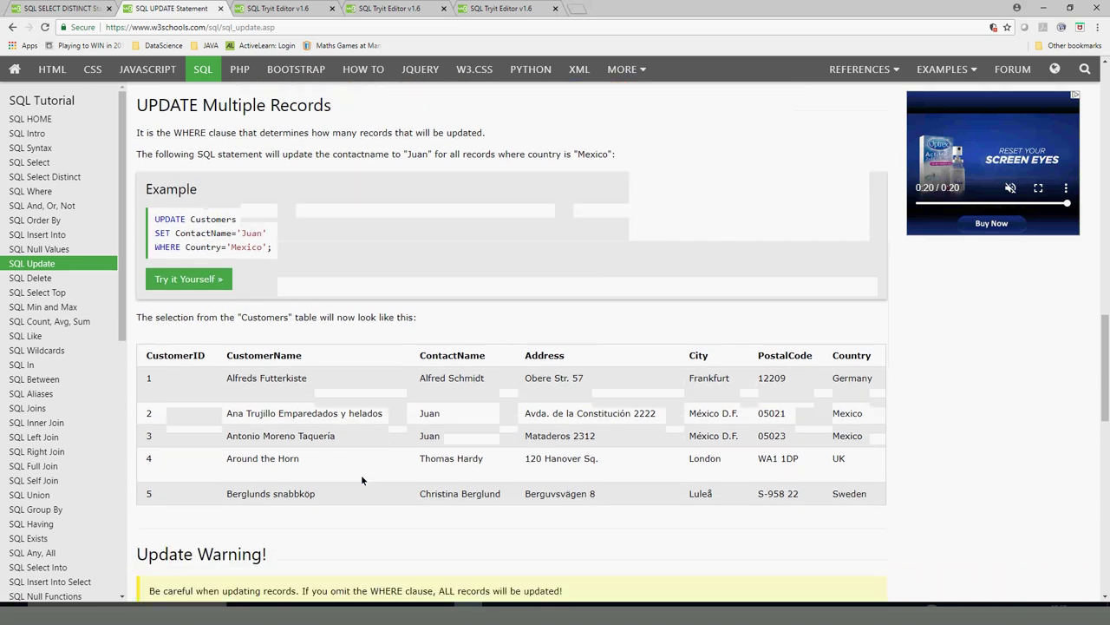
scroll(361, 474, "up", 2)
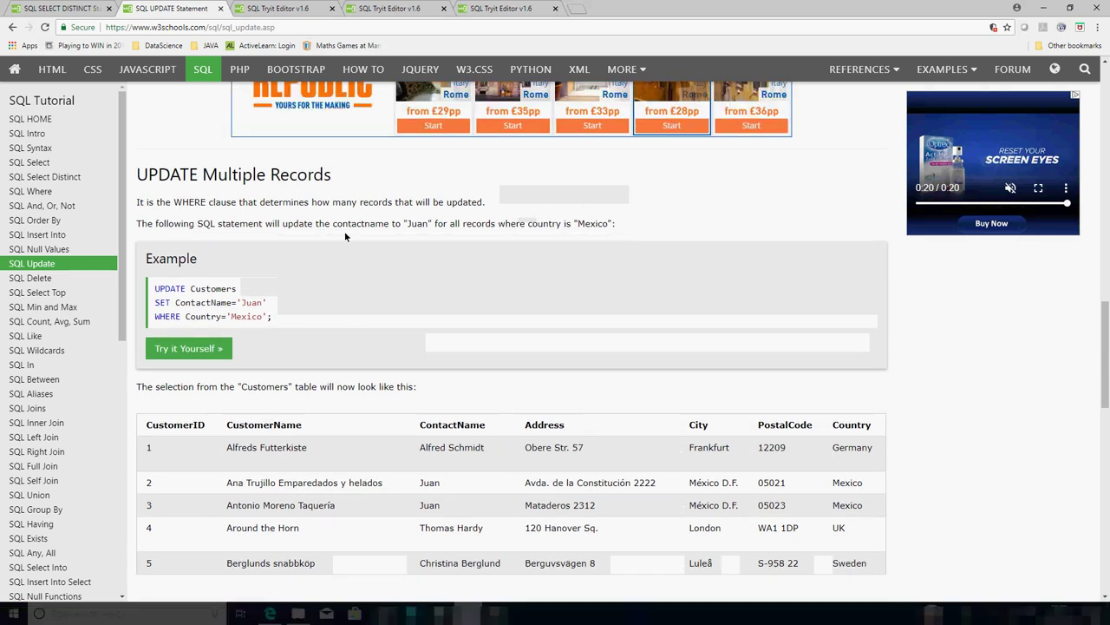
Step: Switch to the trysql_select_all editor page and change the WHERE clause's column from CUSTOMERID to country
left_click(273, 9)
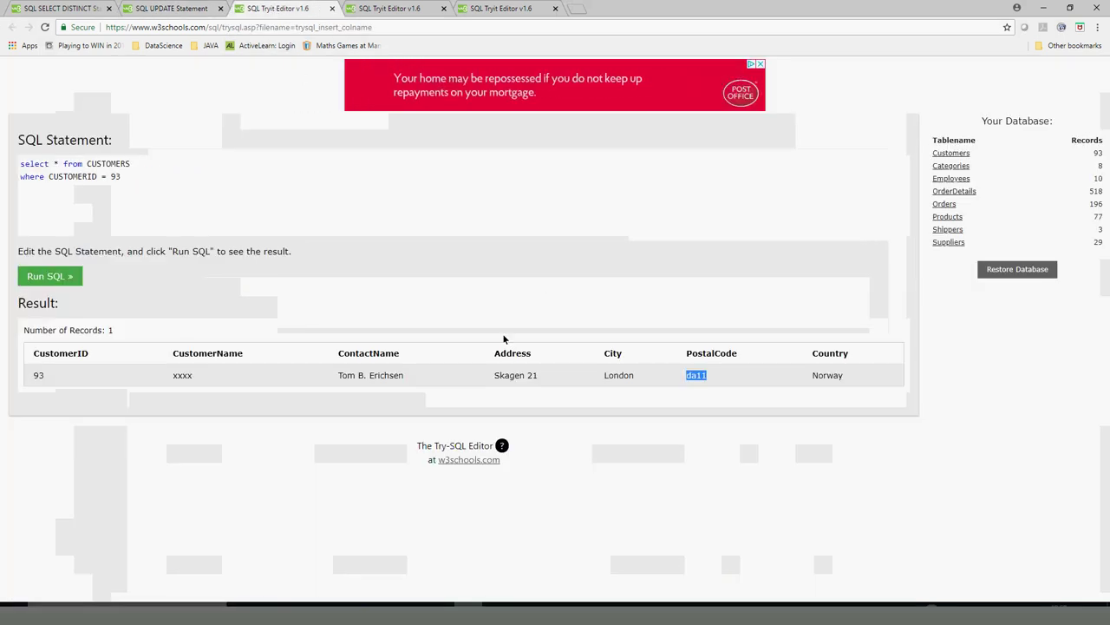
left_click_drag(137, 191, 0, 171)
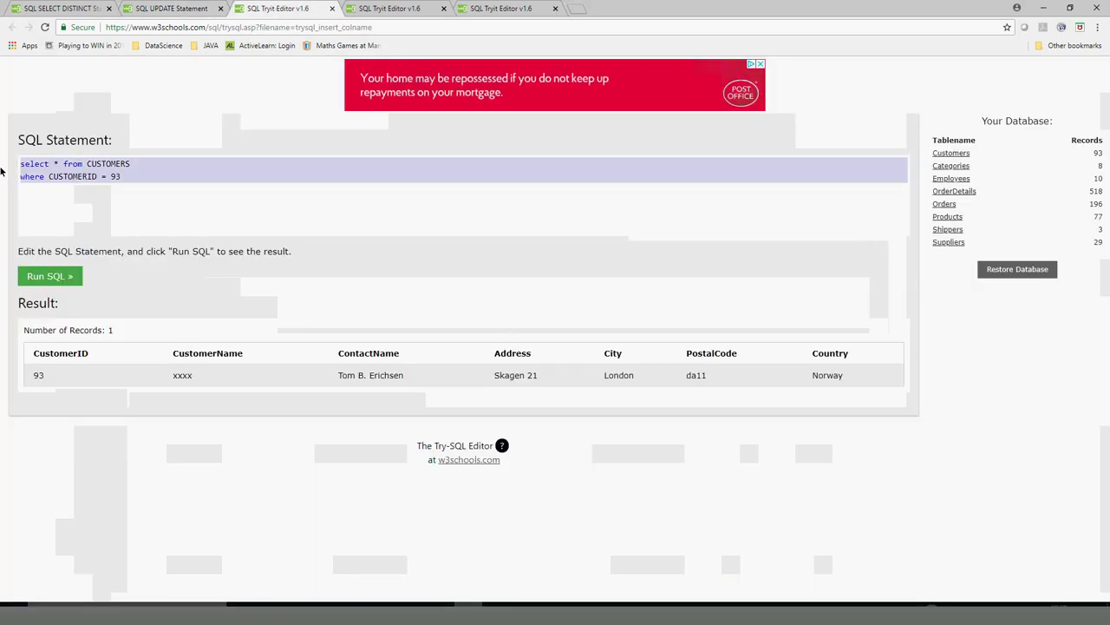
left_click(403, 9)
left_click(490, 9)
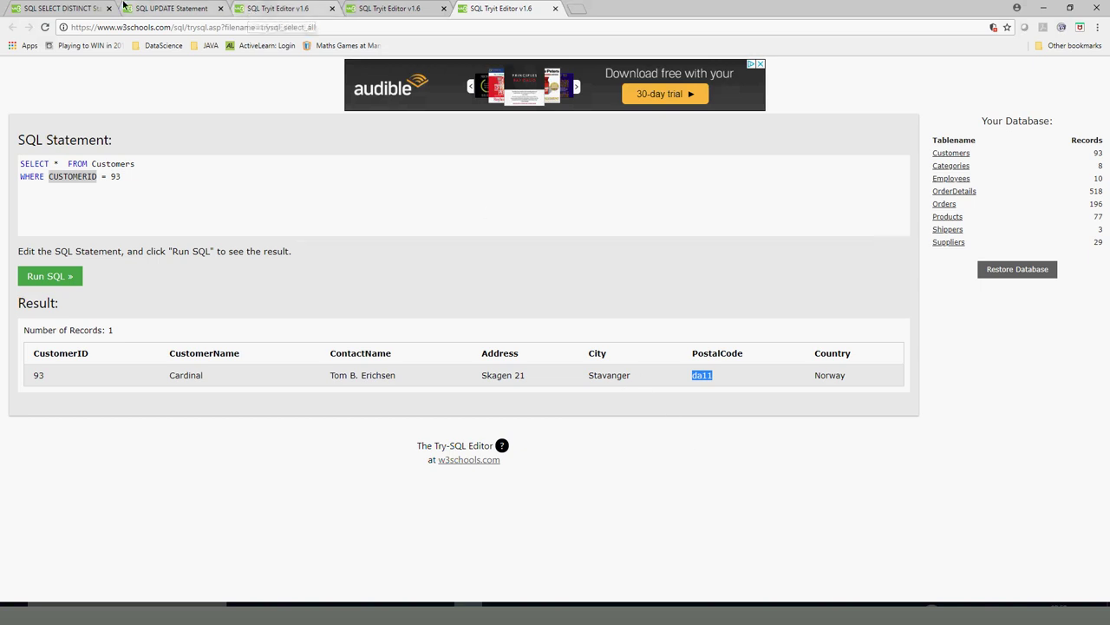
left_click(121, 179)
left_click_drag(122, 179, 110, 179)
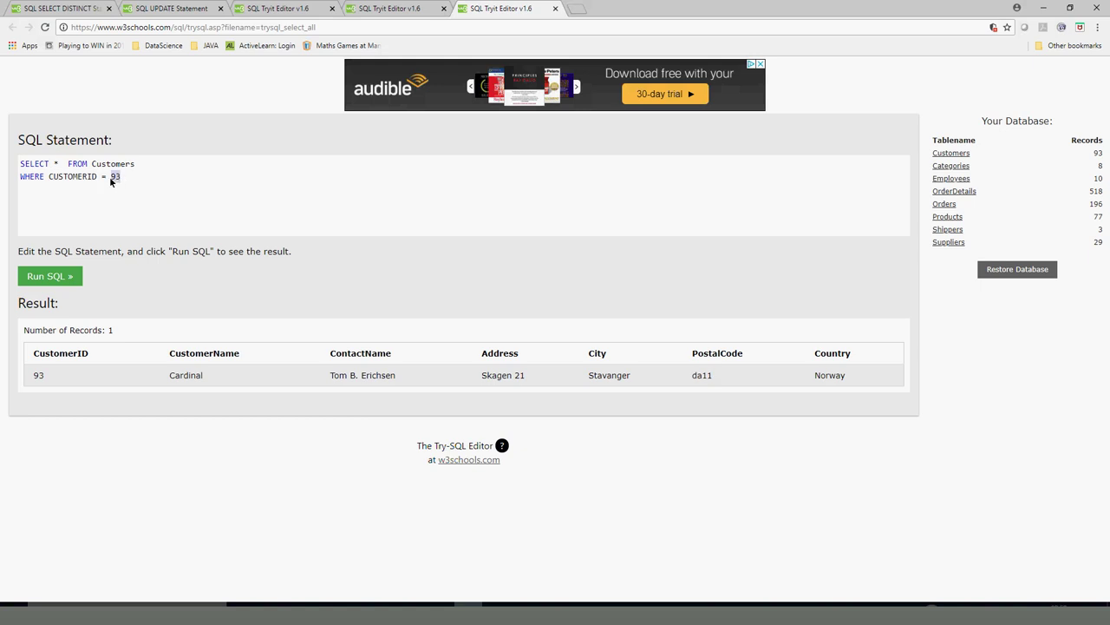
double_click(63, 178)
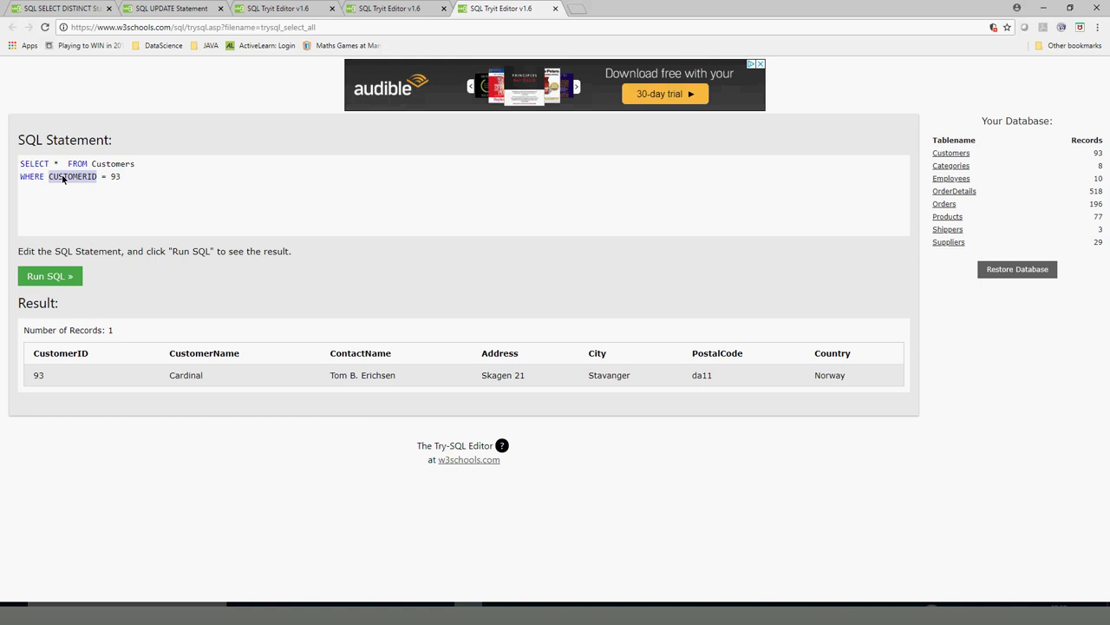
type("city")
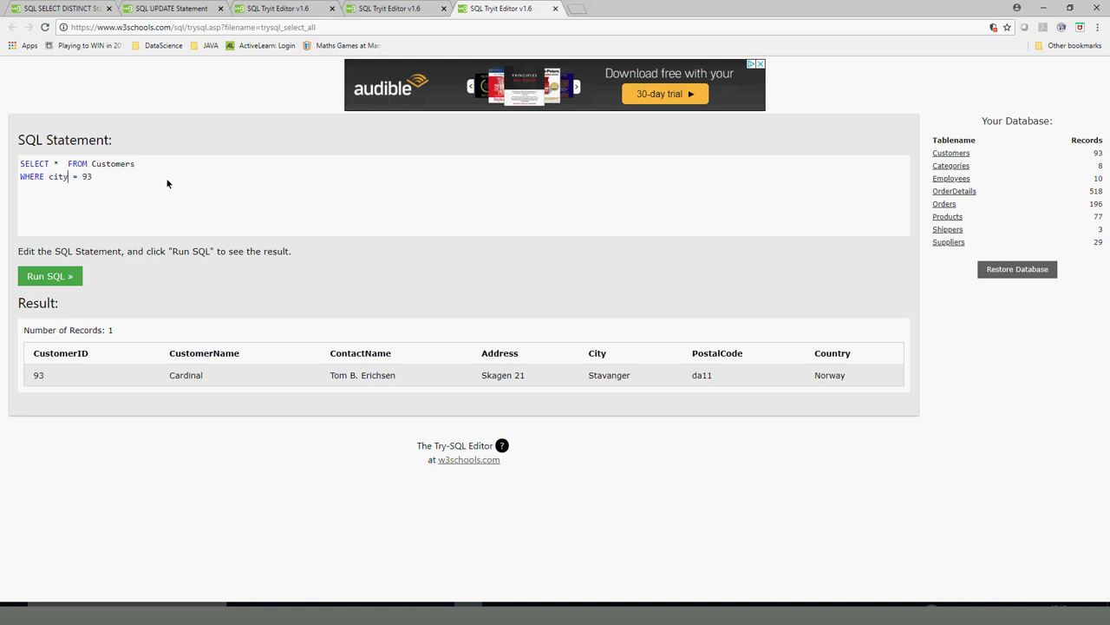
double_click(86, 178)
double_click(57, 178)
type("country")
Step: Set the value compared in the WHERE clause to "Brazil" and run the query
double_click(100, 178)
type("'")
type("Brazil")
type("\"")
left_click(65, 276)
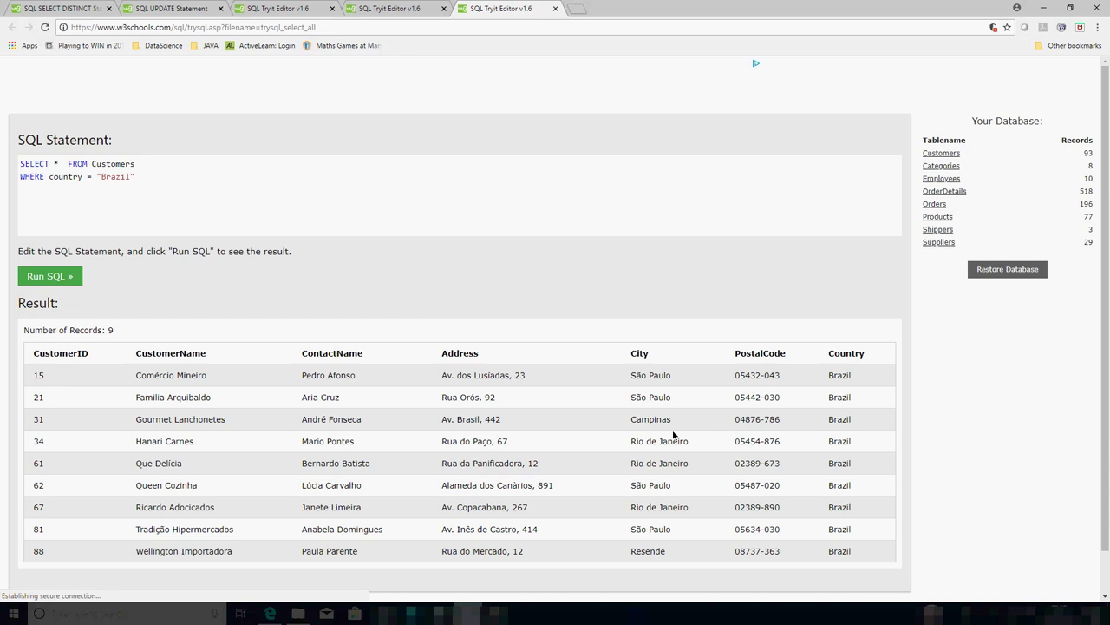
Step: Copy the city São Paulo from the result table and begin an "update customers" statement below the query
left_click_drag(671, 401, 633, 402)
key("ctrl+c")
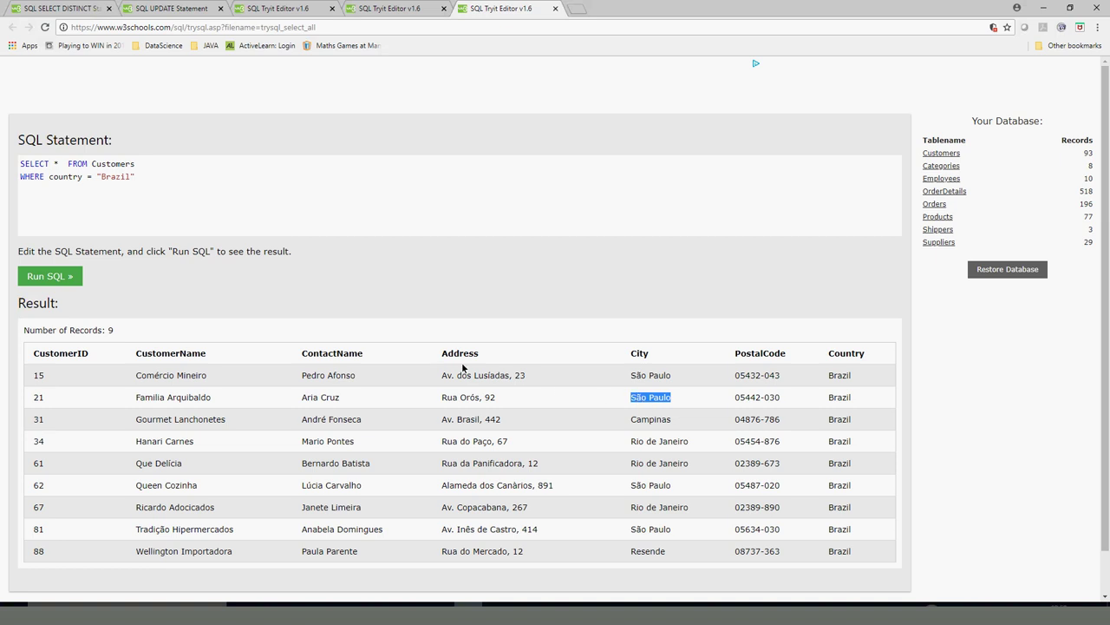
left_click(150, 188)
key("Return")
type("update")
type("cus")
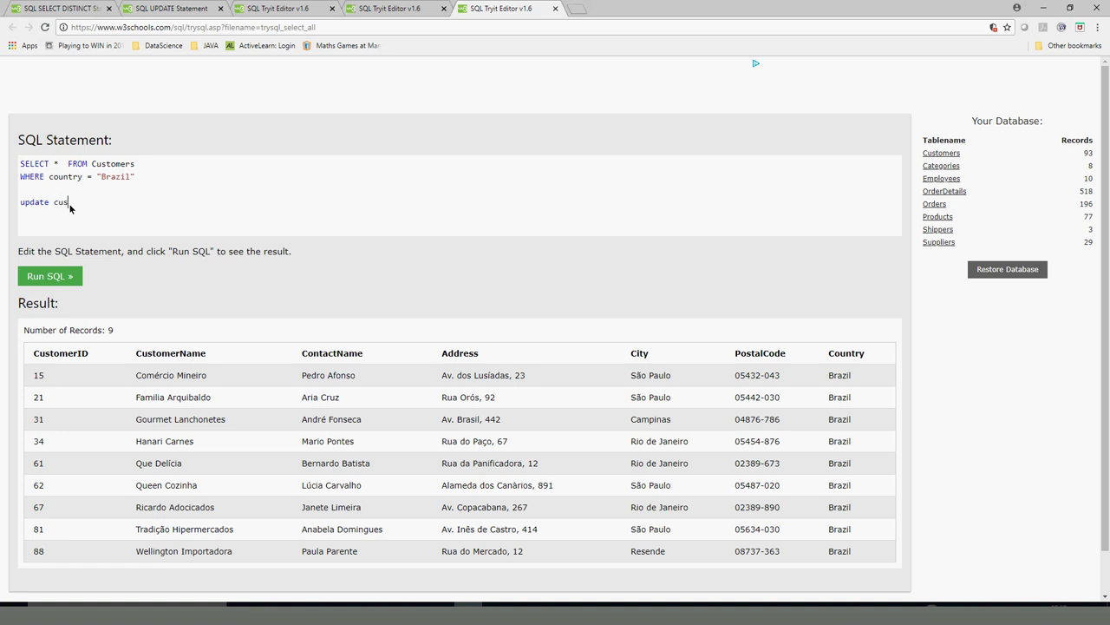
type("tomers ")
Step: Add set City = "Sao Paulo" to the update statement, replacing the pasted accented ã with a plain a
type("set ")
type("City =")
type(" \"")
key("ctrl+v")
type("\"")
left_click(83, 215)
key("Delete")
type("a")
Step: Add the condition where city = "São Paulo" on a new line of the update statement
key("Return")
type("where ")
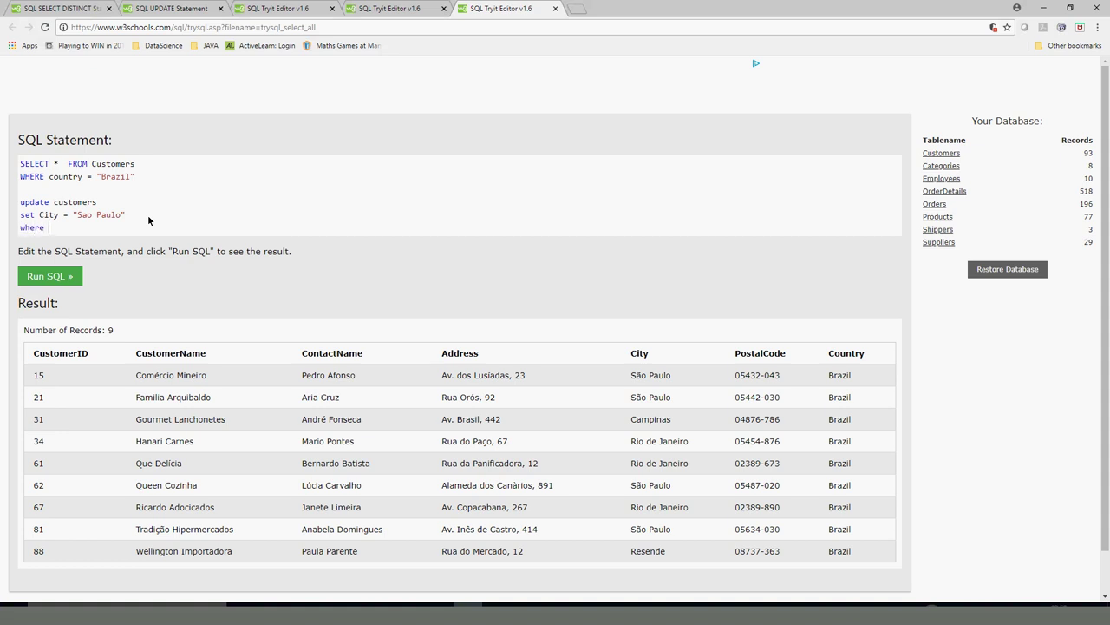
type("city = \"São Paulo")
Step: Copy the Brazil SELECT query, remove it from above the update statement, and run the update on its own
left_click(44, 189)
key("shift+Up")
key("shift+Up")
key("ctrl+c")
key("BackSpace")
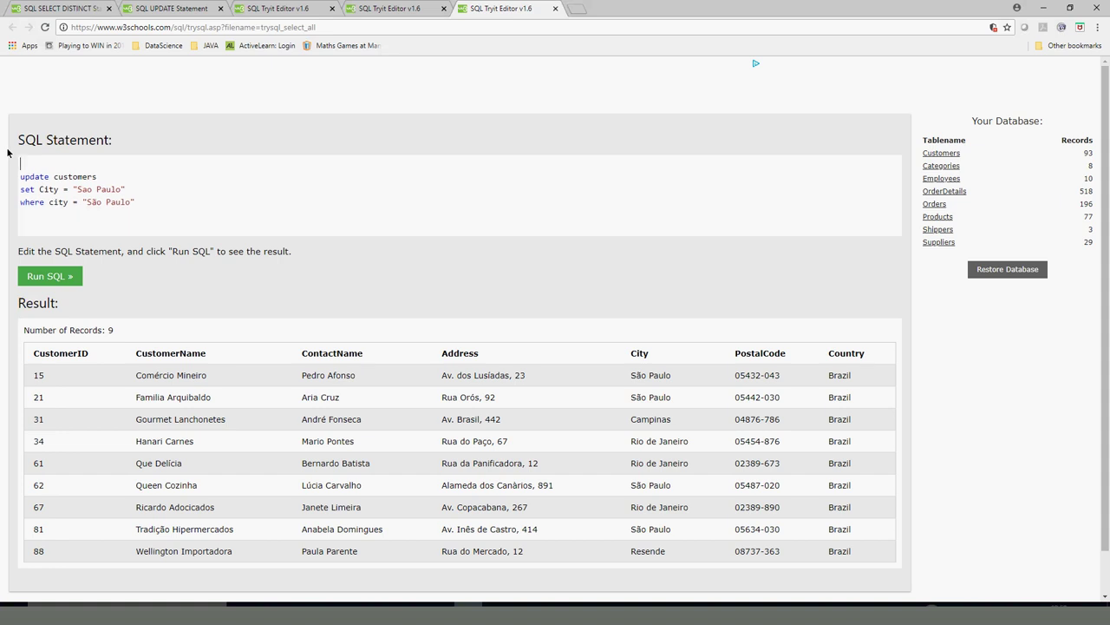
key("Delete")
left_click(48, 276)
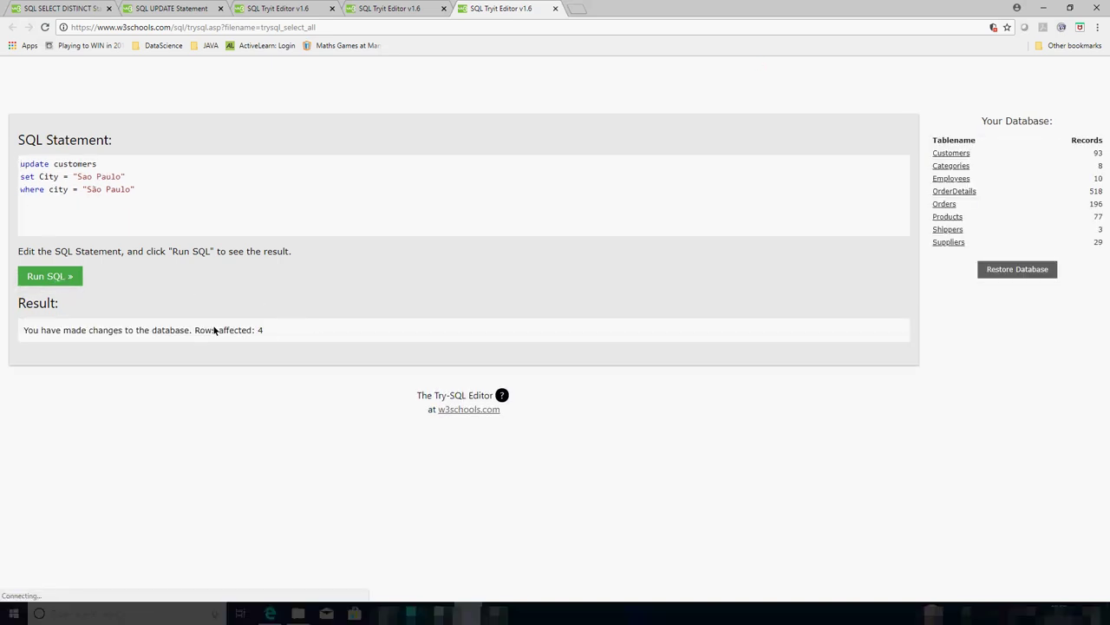
Step: Replace the update statement with the copied Brazil SELECT query, run it, and check the City column of the São Paulo customers
double_click(259, 330)
left_click(260, 330)
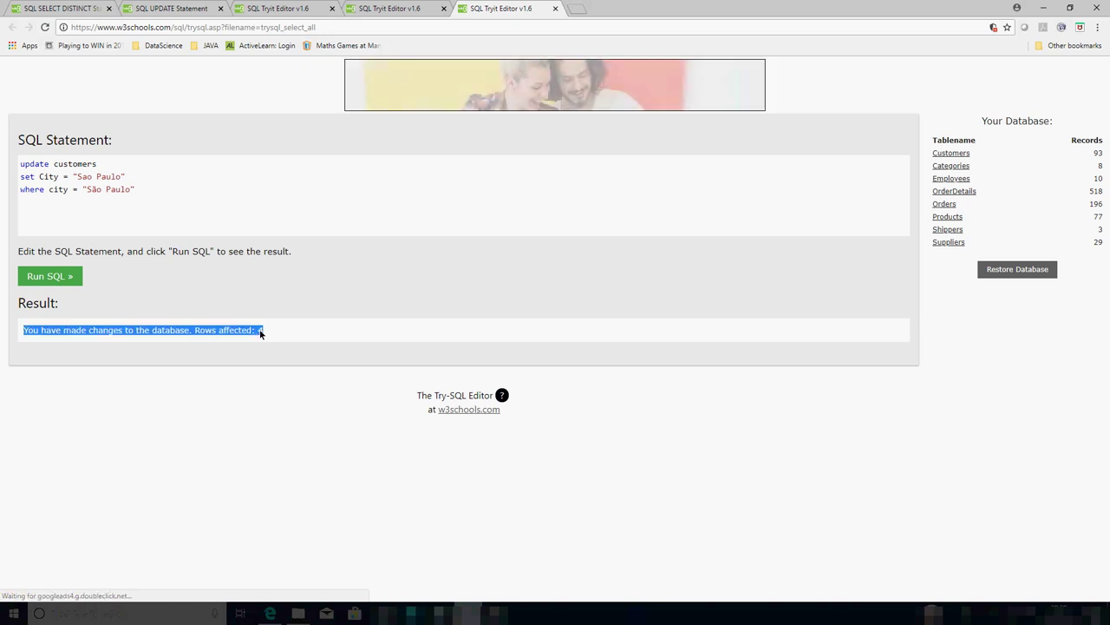
double_click(142, 200)
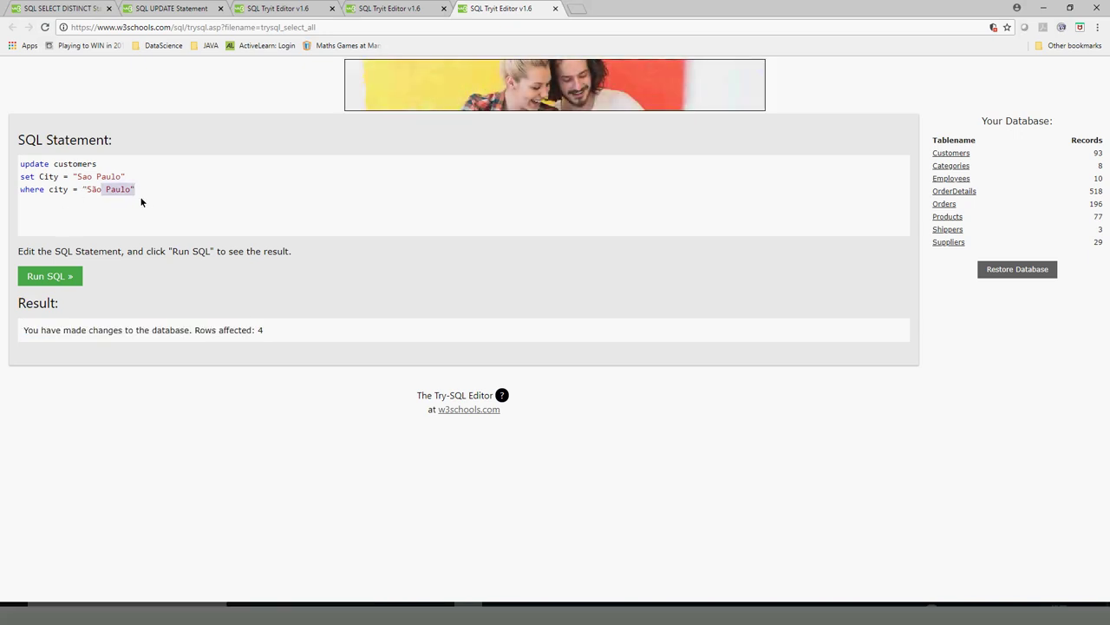
key("ctrl+a")
key("ctrl+v")
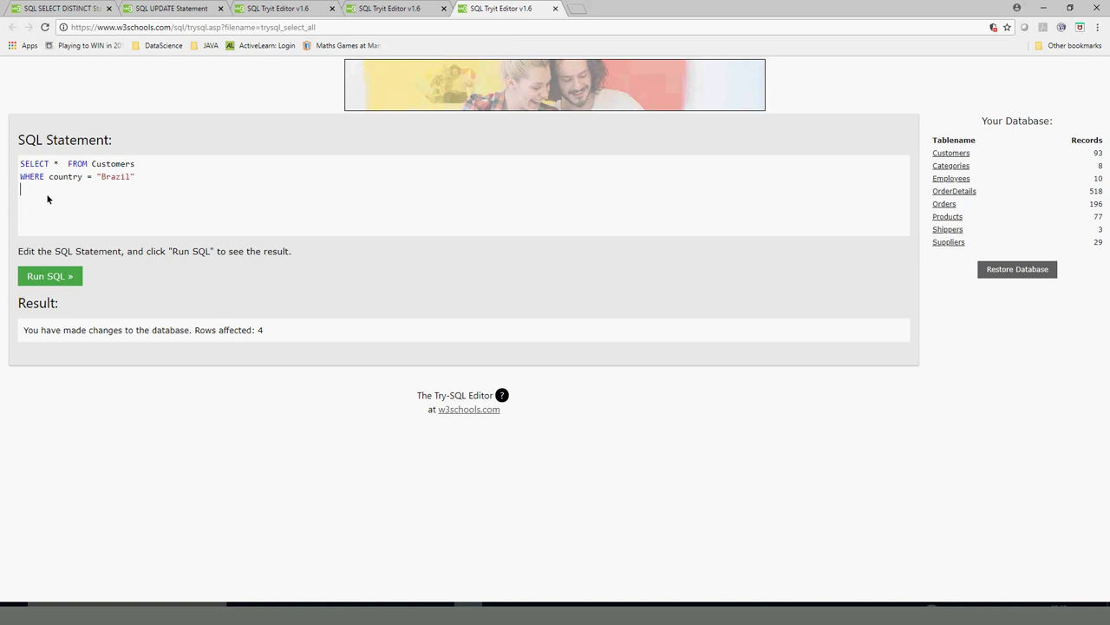
left_click(50, 276)
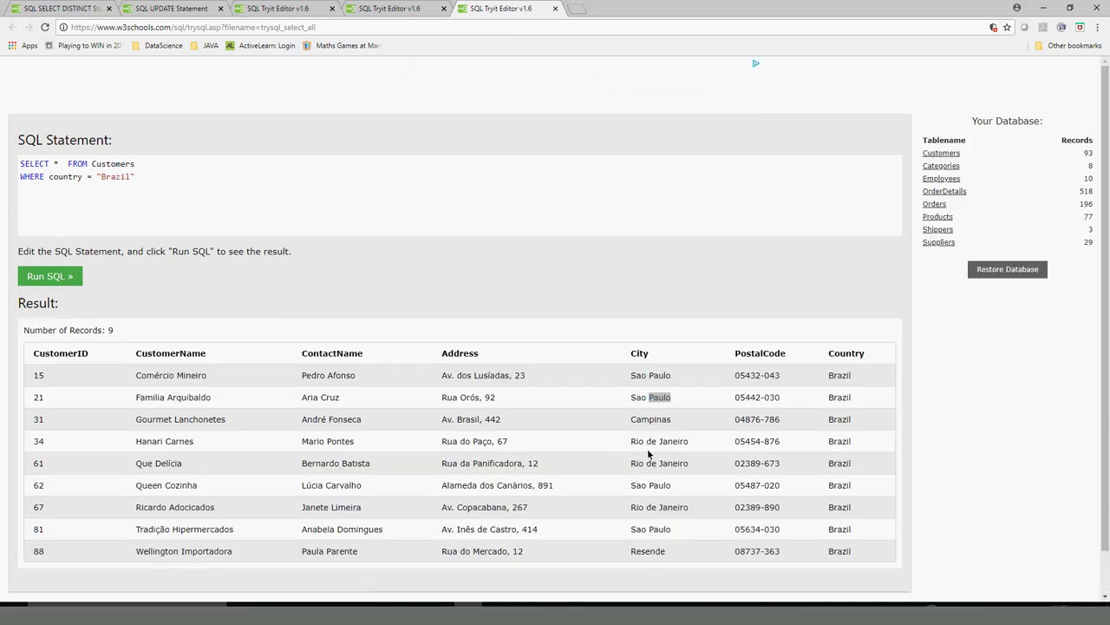
double_click(660, 529)
left_click(648, 490)
triple_click(648, 489)
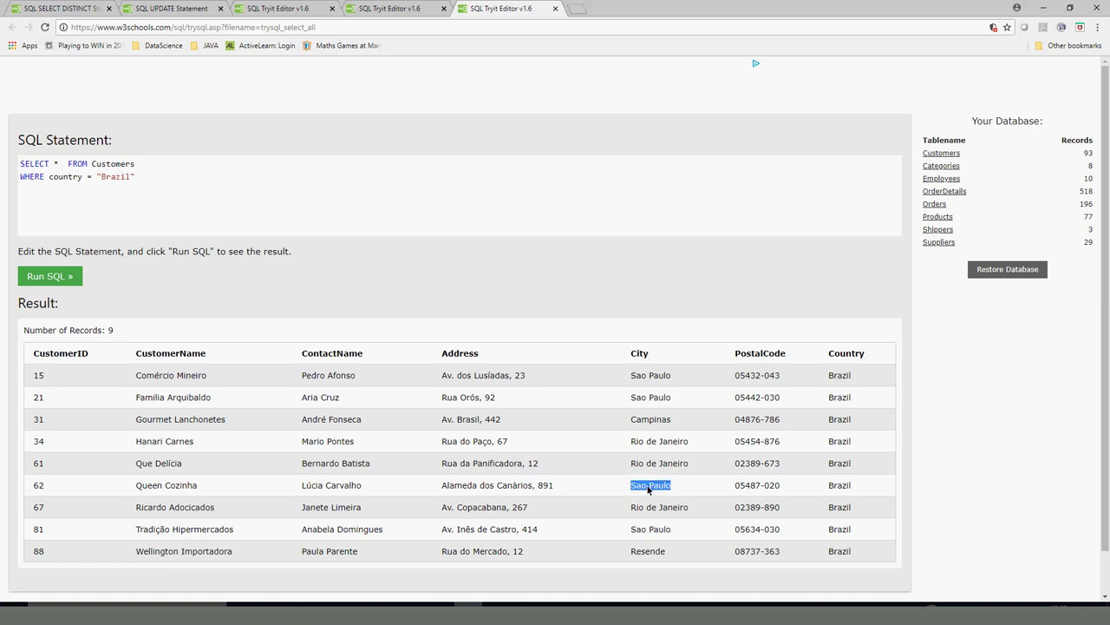
Step: Return to the SQL UPDATE tutorial page and advance to the following chapter, SQL DELETE Statement
left_click(152, 10)
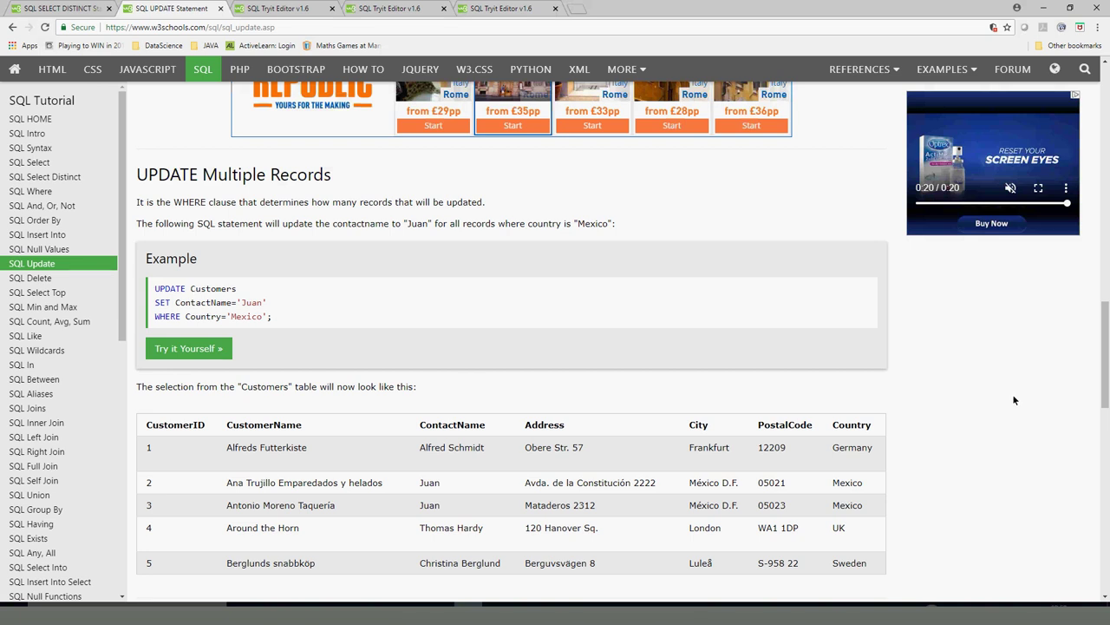
left_click_drag(1108, 386, 1108, 498)
left_click(861, 465)
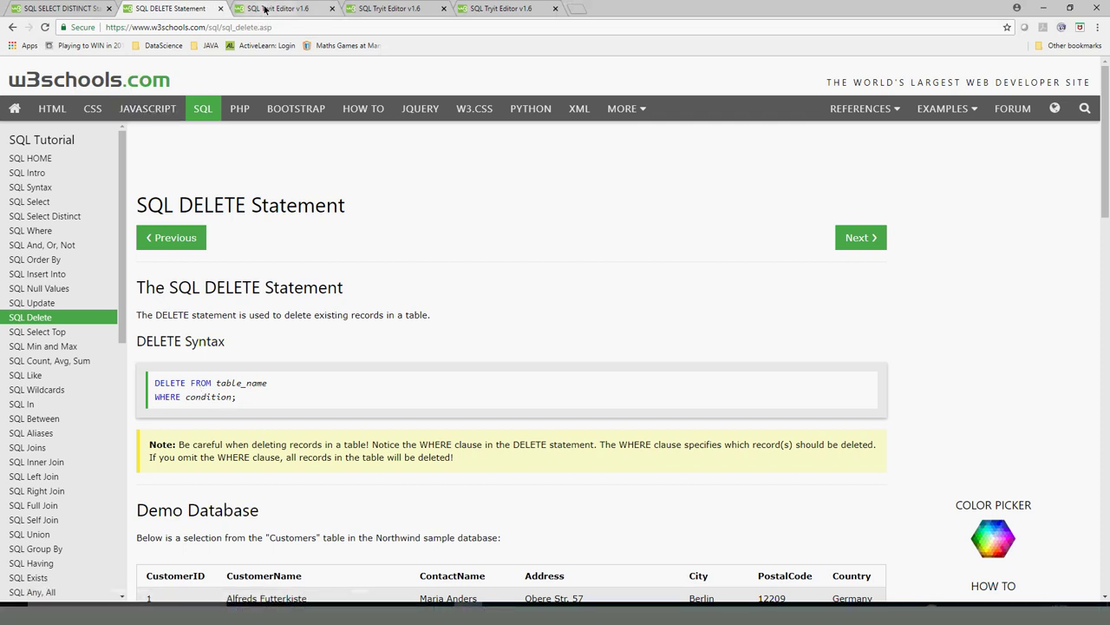
Step: Return to the SQL editor with the Brazil query and replace SELECT * with delete in the Customers statement
left_click(521, 9)
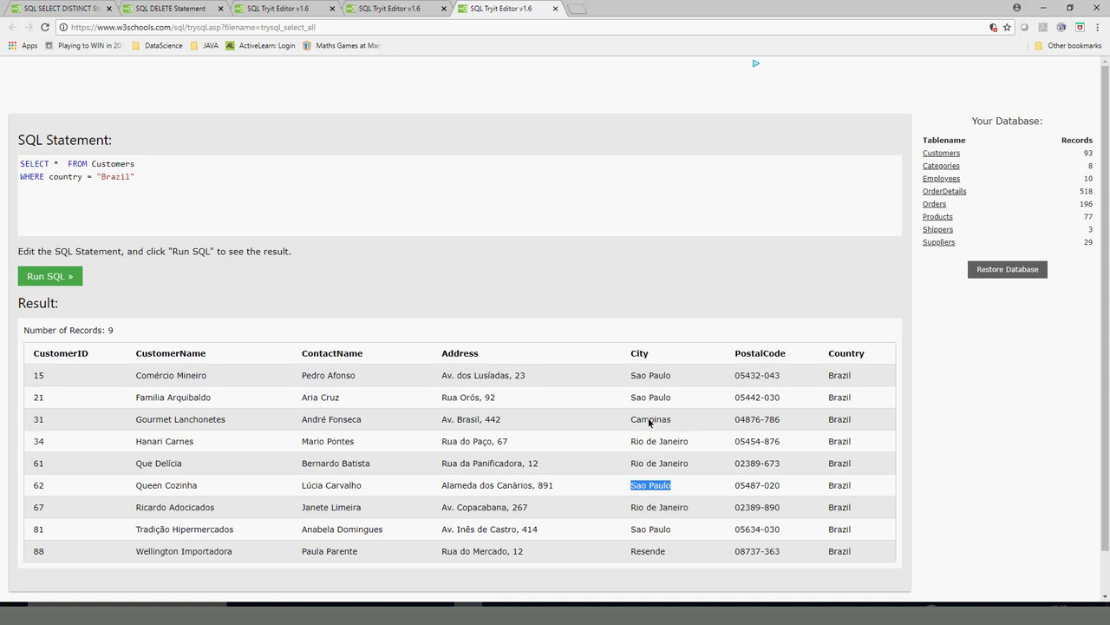
double_click(27, 165)
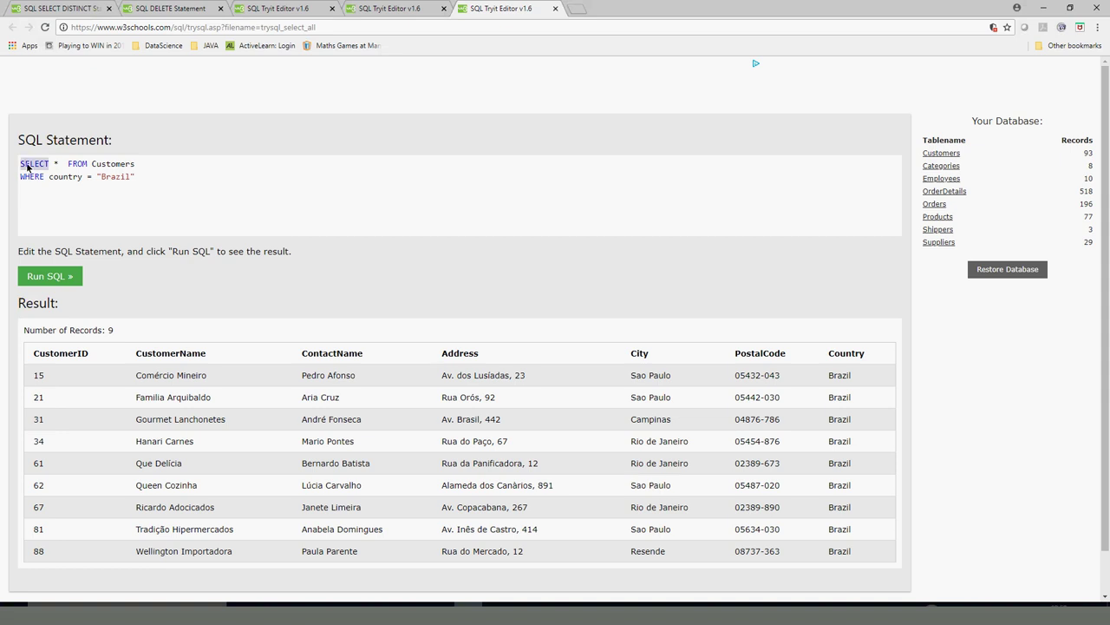
type("dee")
key("BackSpace")
type("lete")
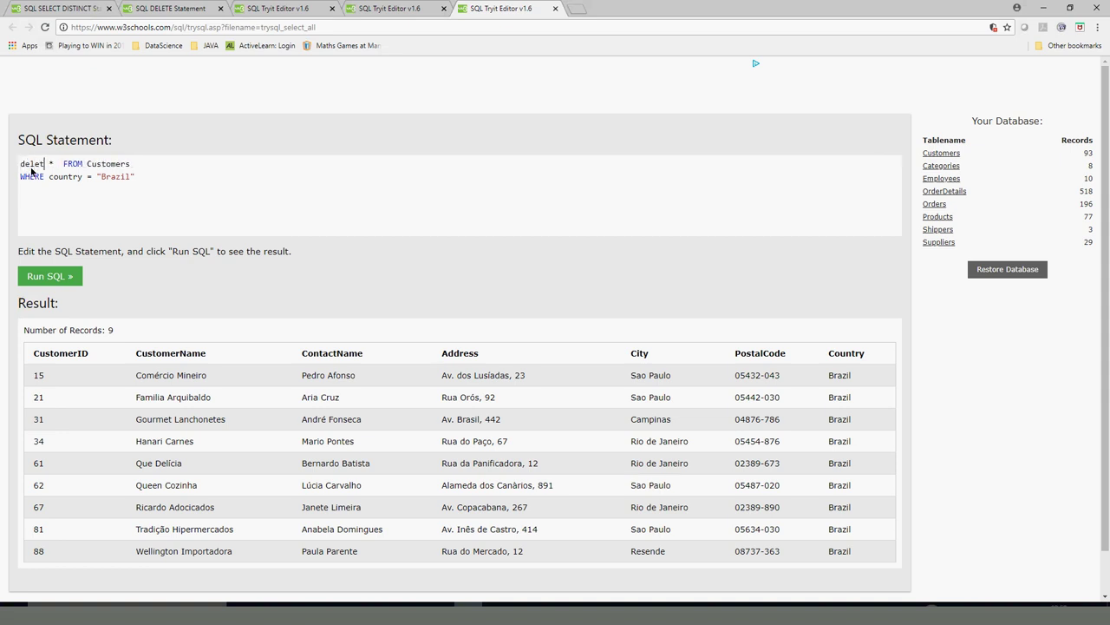
key("Delete")
key("Delete")
key("Delete")
Step: Change the delete condition to city = "Campinas", copying the city name from the results, run the statement, and check the outcome message
double_click(65, 179)
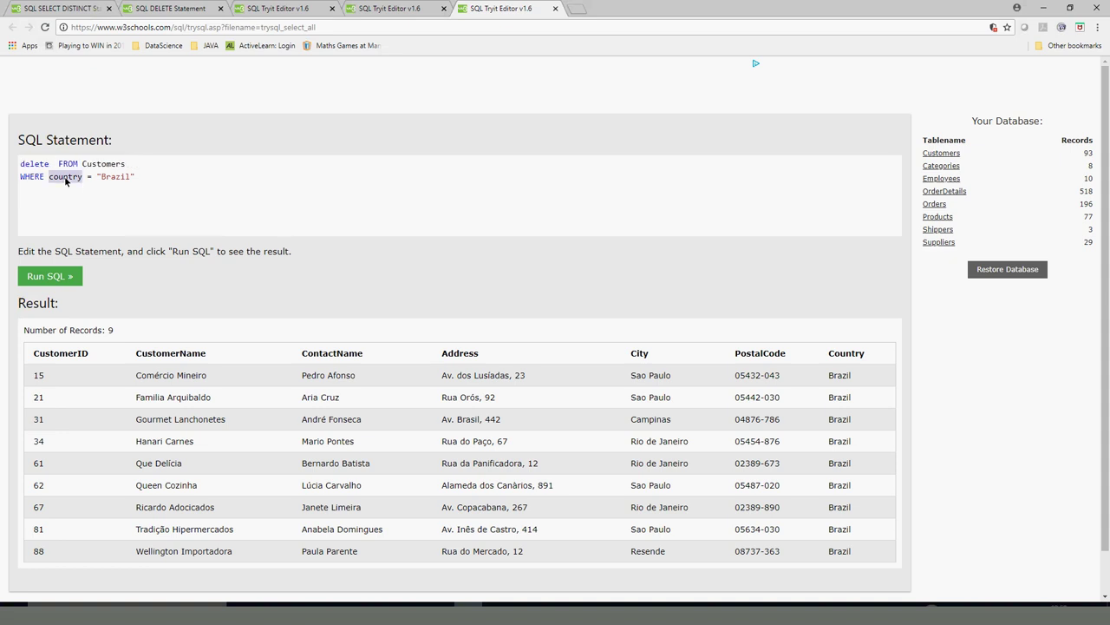
type("city")
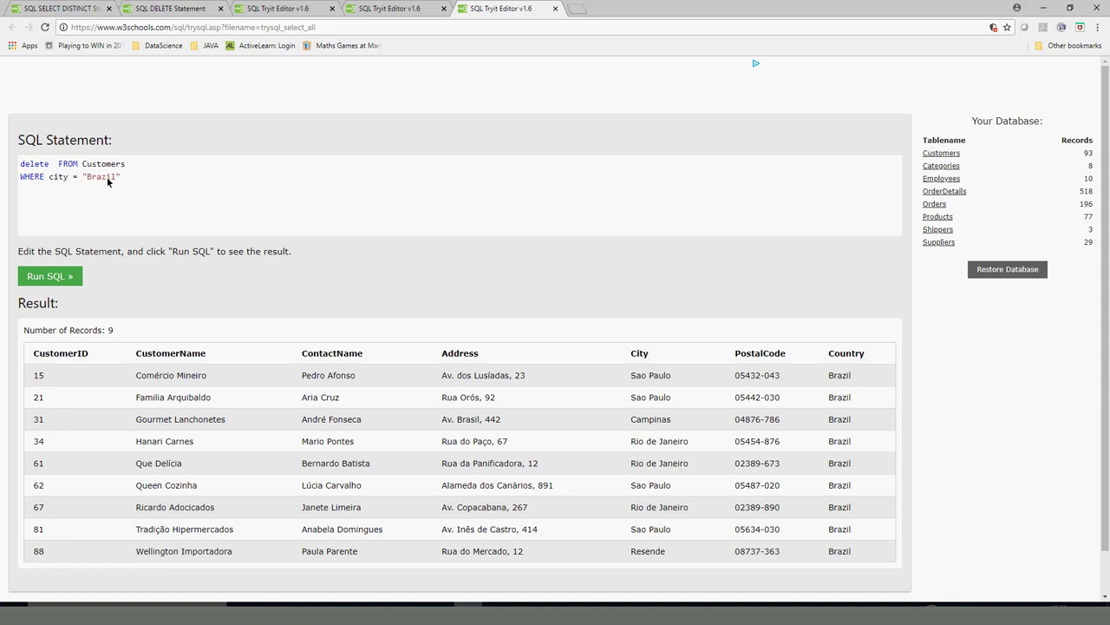
double_click(106, 178)
double_click(649, 420)
key("ctrl+c")
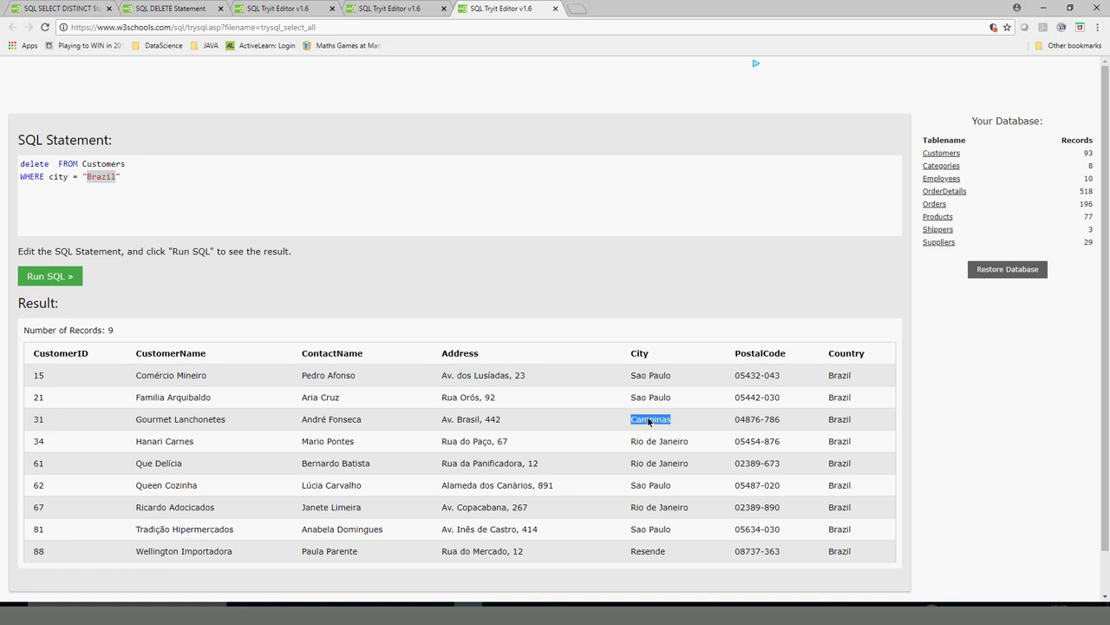
double_click(98, 178)
key("ctrl+v")
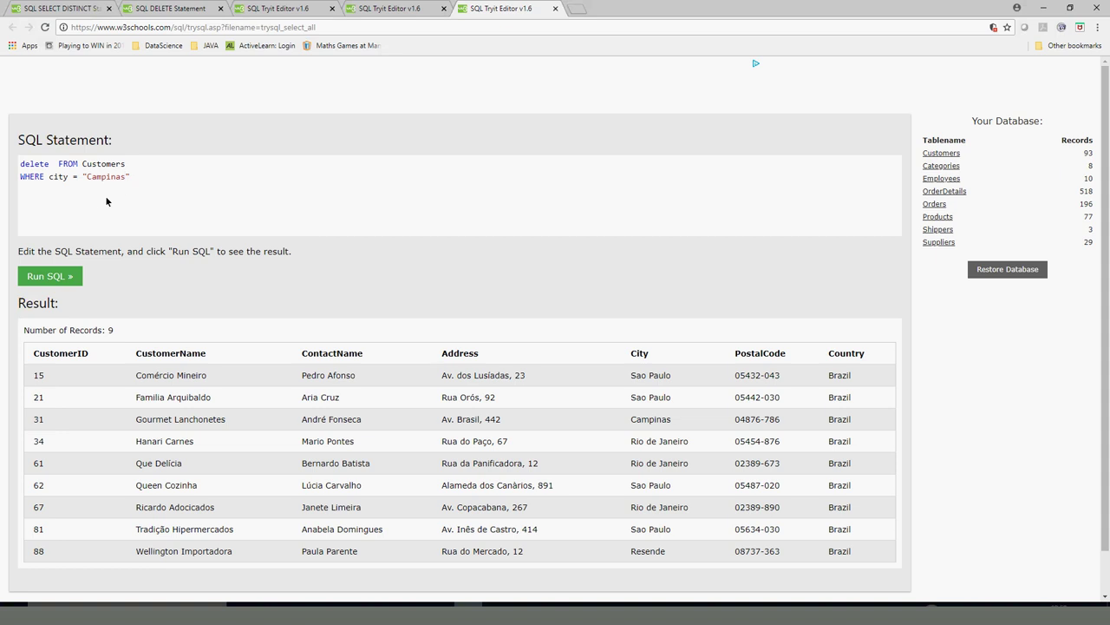
left_click(60, 276)
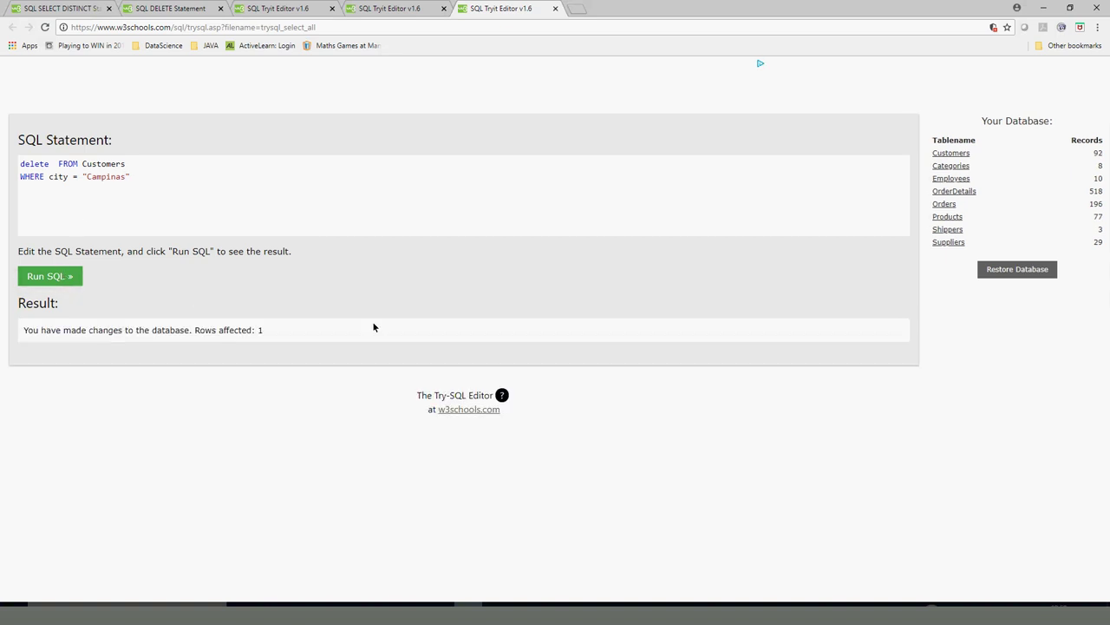
triple_click(236, 332)
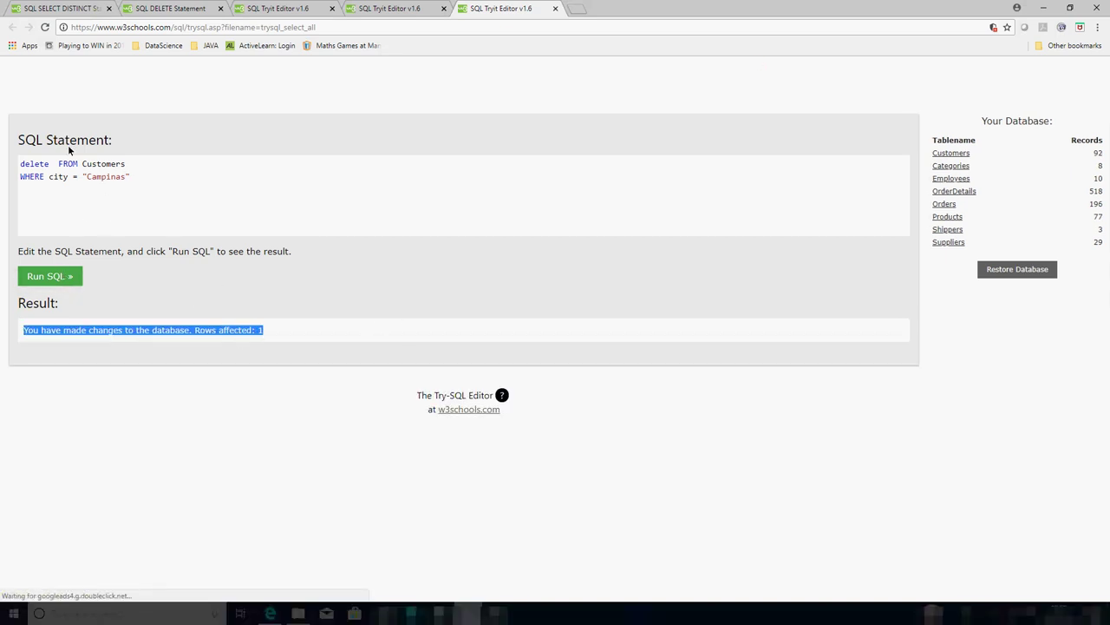
Step: Turn the delete statement into a select * query for city = "Campinas" and run it to verify the deletion
double_click(27, 164)
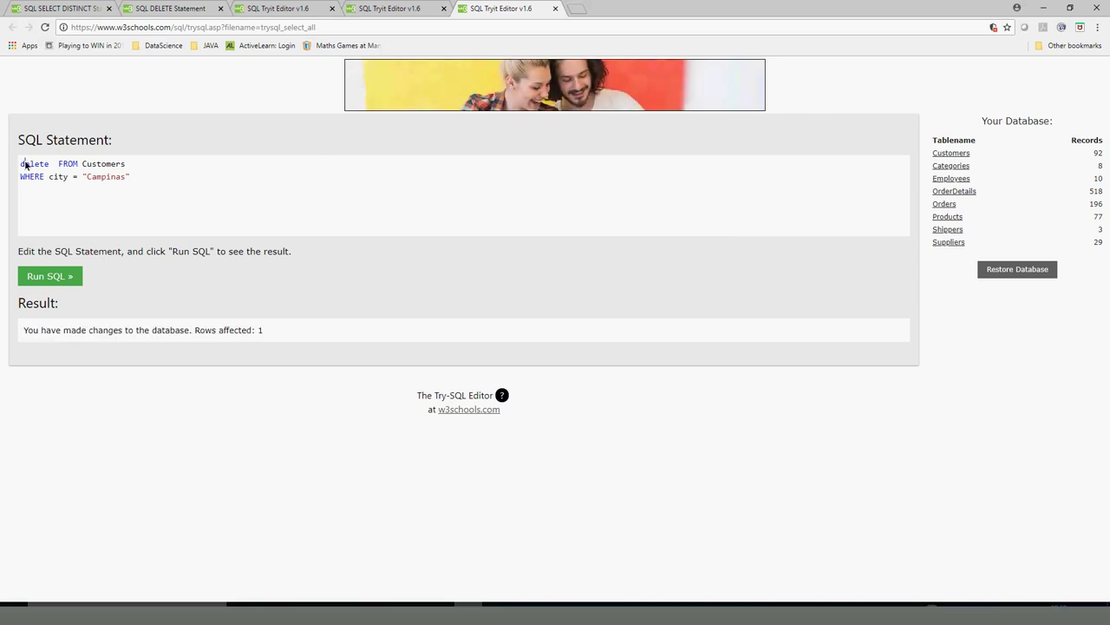
type("select *")
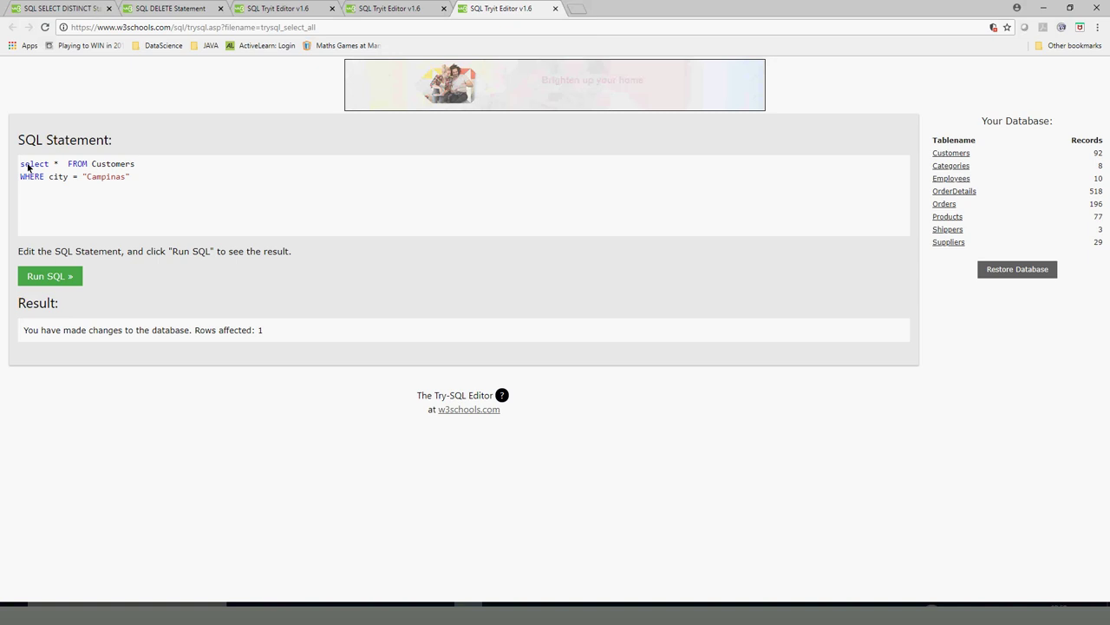
left_click(68, 279)
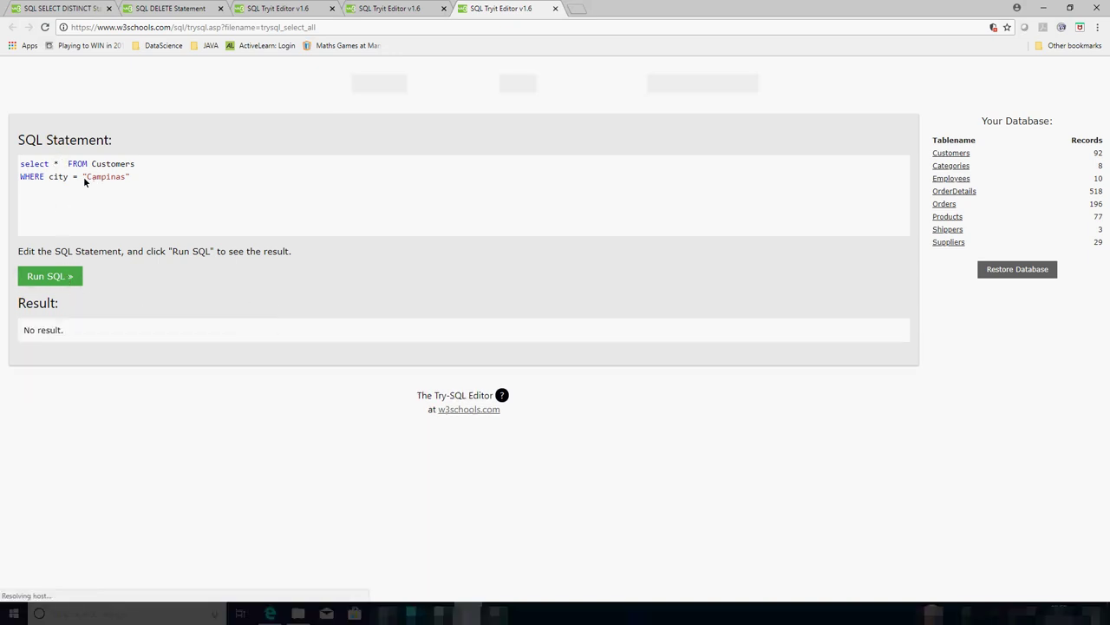
Step: Change the query condition to country = "Brazil", run it, and highlight the WHERE clause
double_click(57, 177)
type("country")
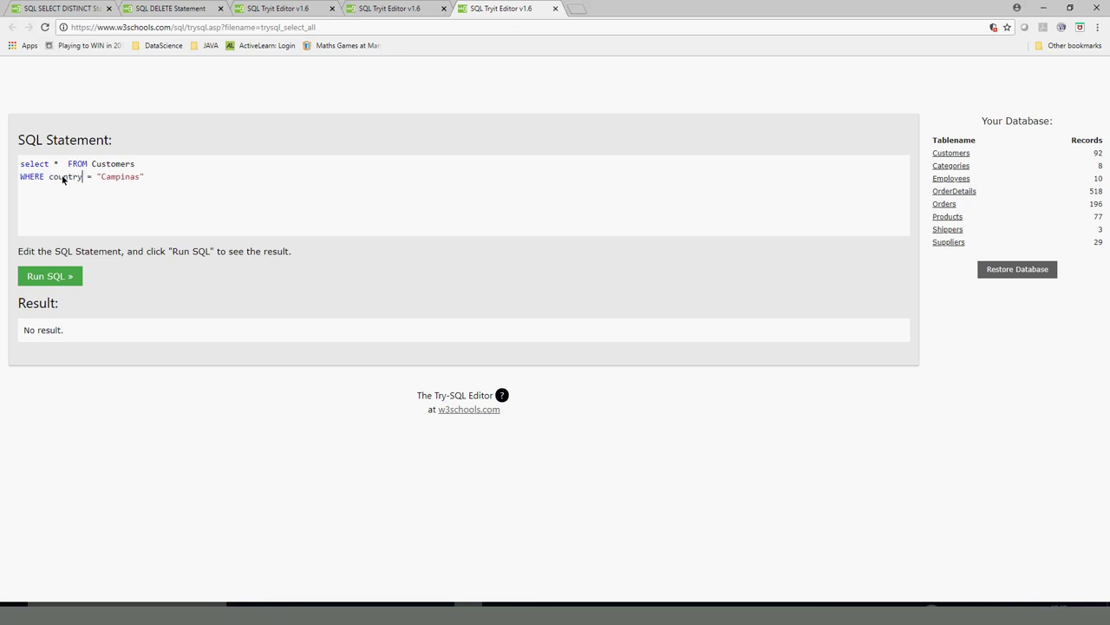
double_click(106, 178)
type("Brazil")
left_click(71, 277)
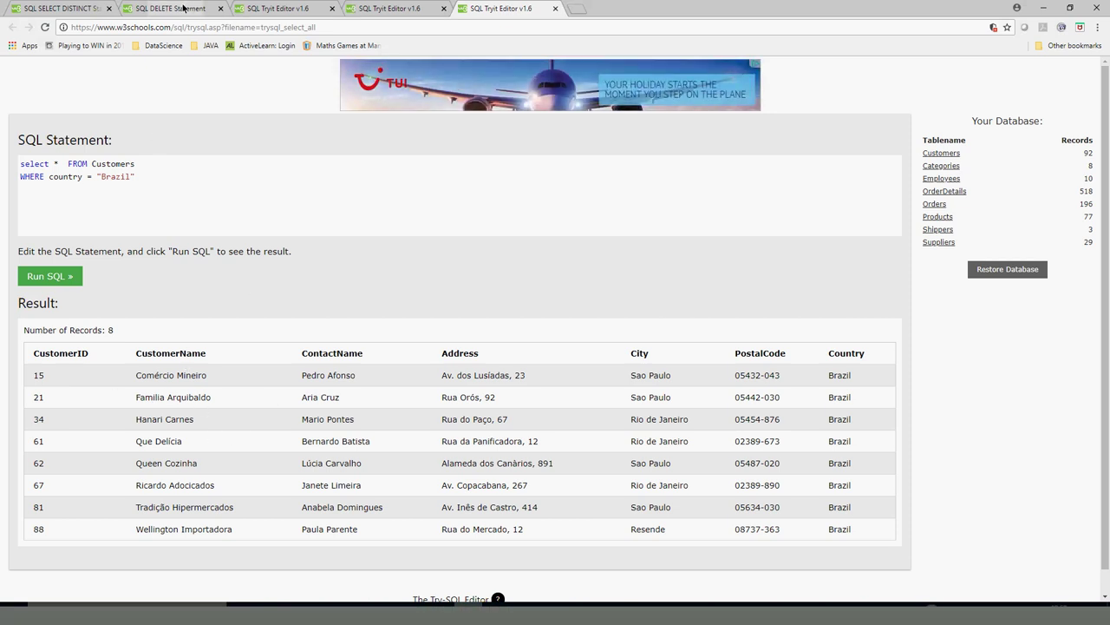
left_click_drag(139, 176, 21, 179)
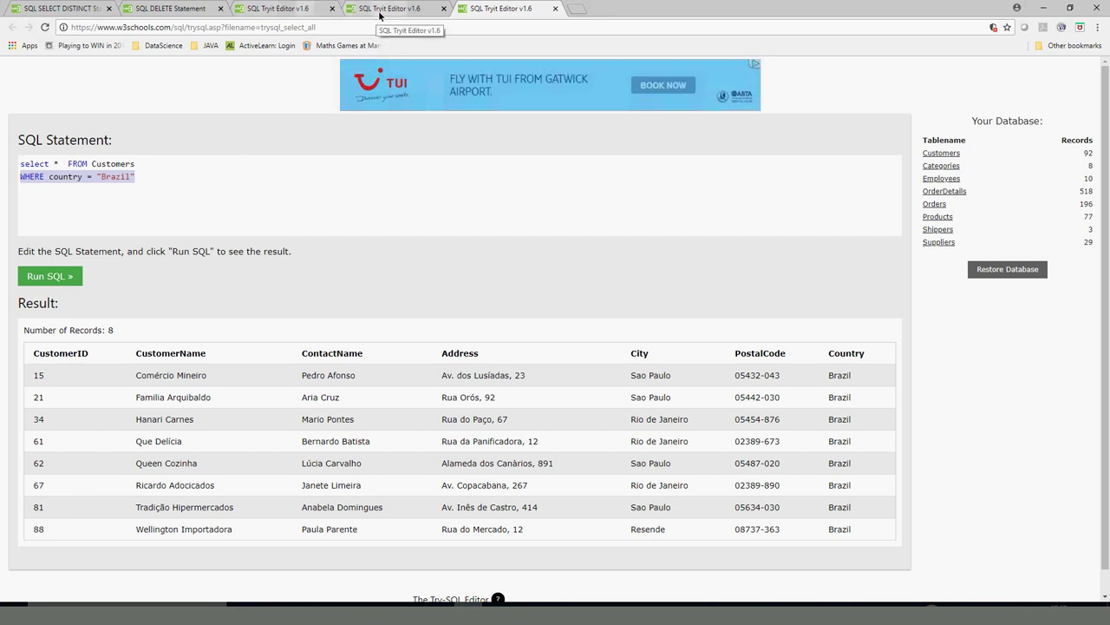
Step: Review the Delete All Records syntax on the SQL DELETE tutorial page and advance to the SQL TOP, LIMIT or ROWNUM chapter
left_click(179, 11)
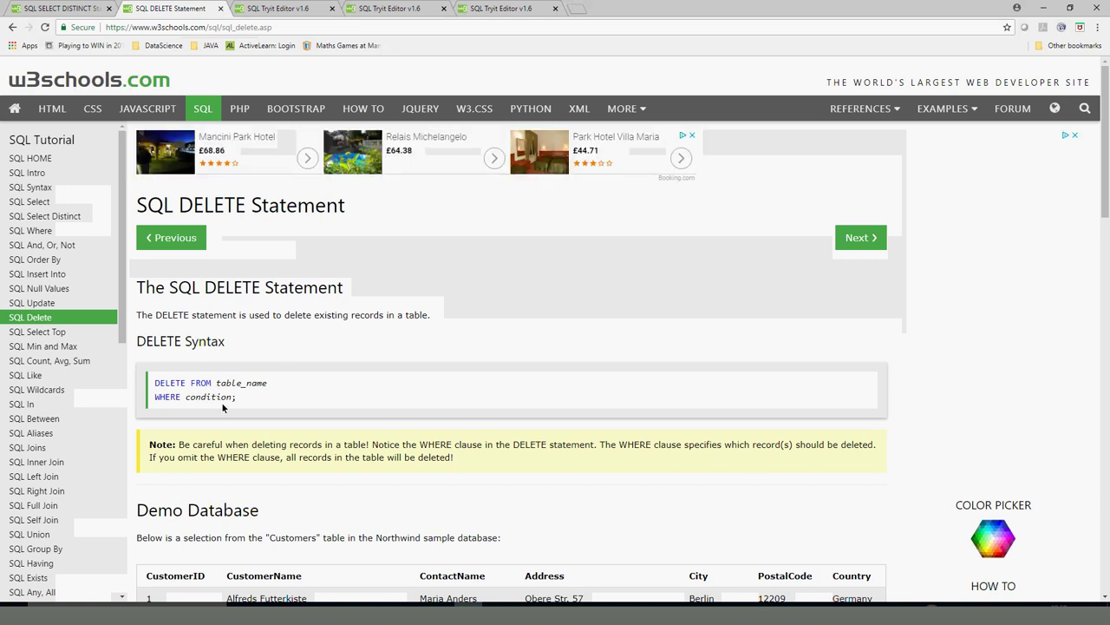
scroll(222, 401, "down", 10)
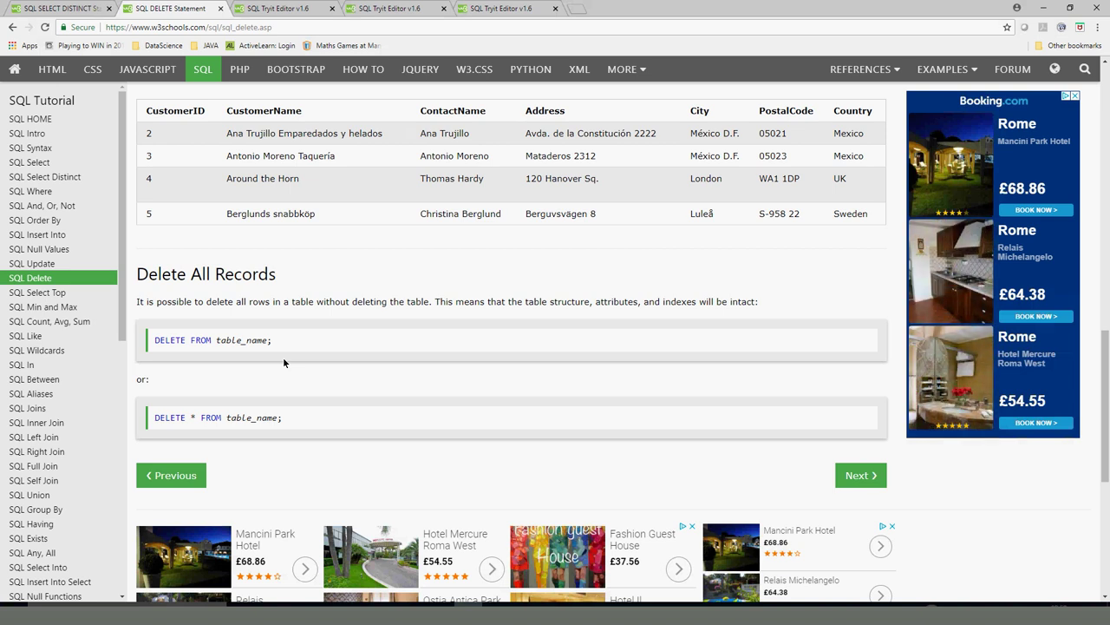
left_click(501, 8)
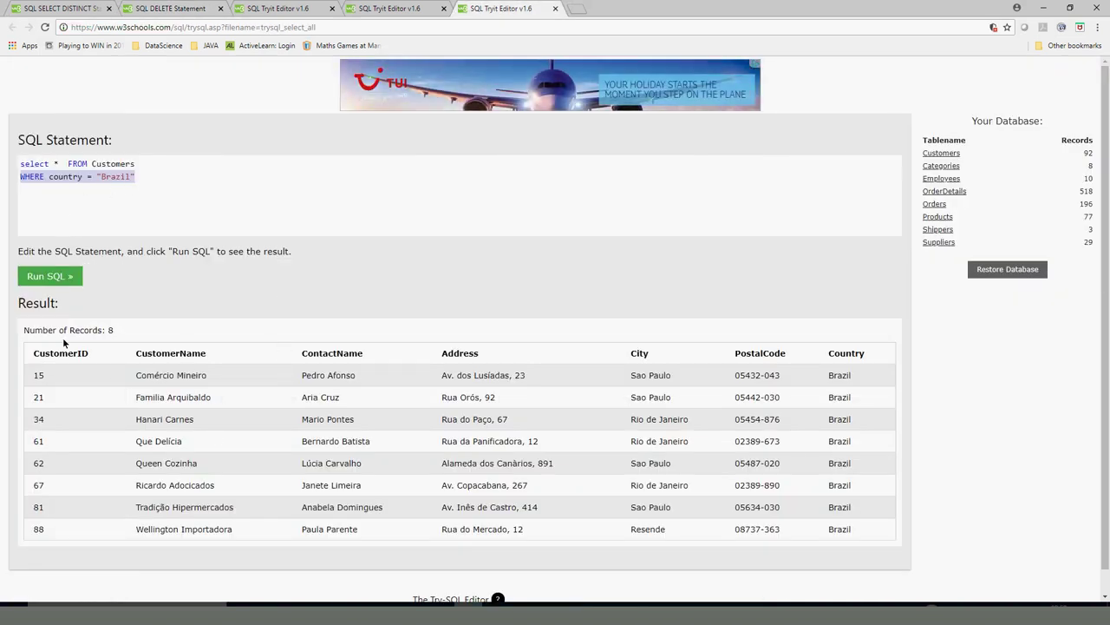
left_click(165, 8)
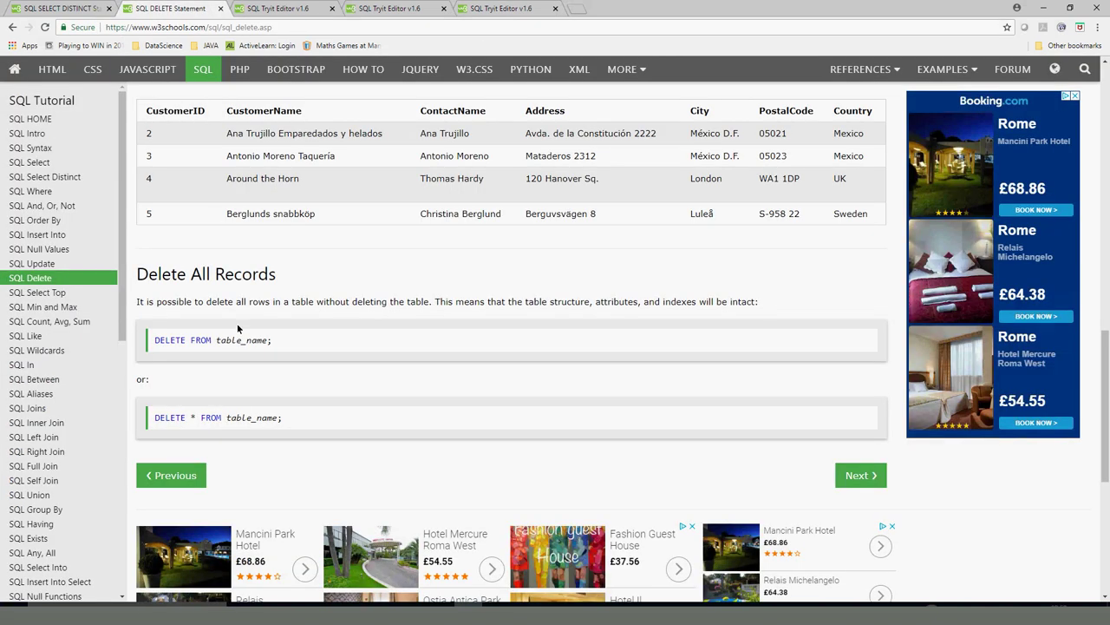
left_click_drag(275, 345, 153, 340)
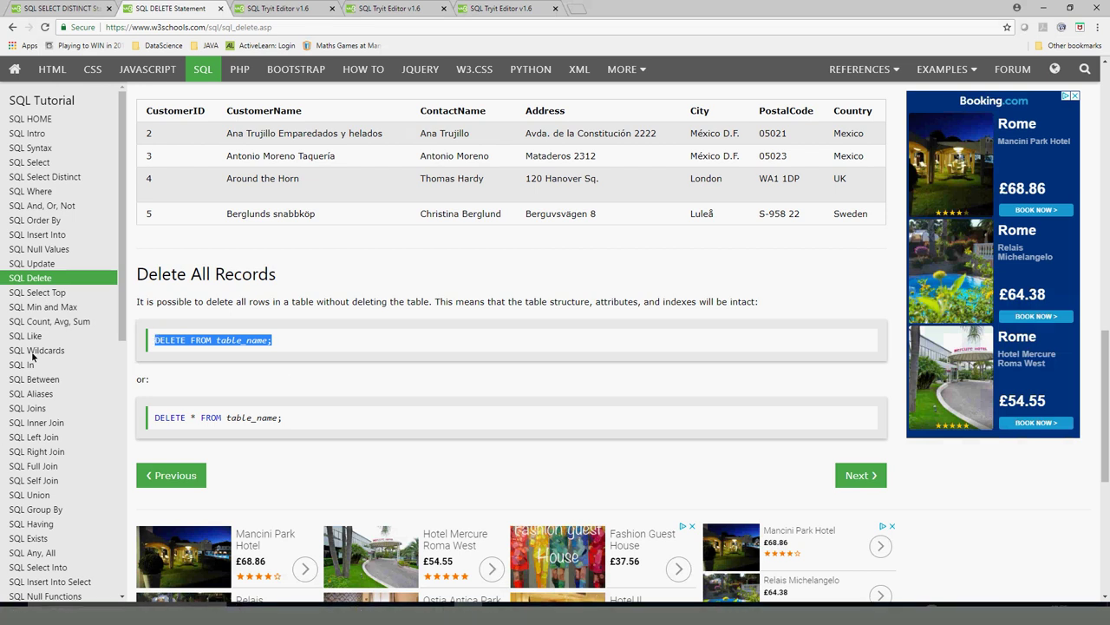
left_click(859, 477)
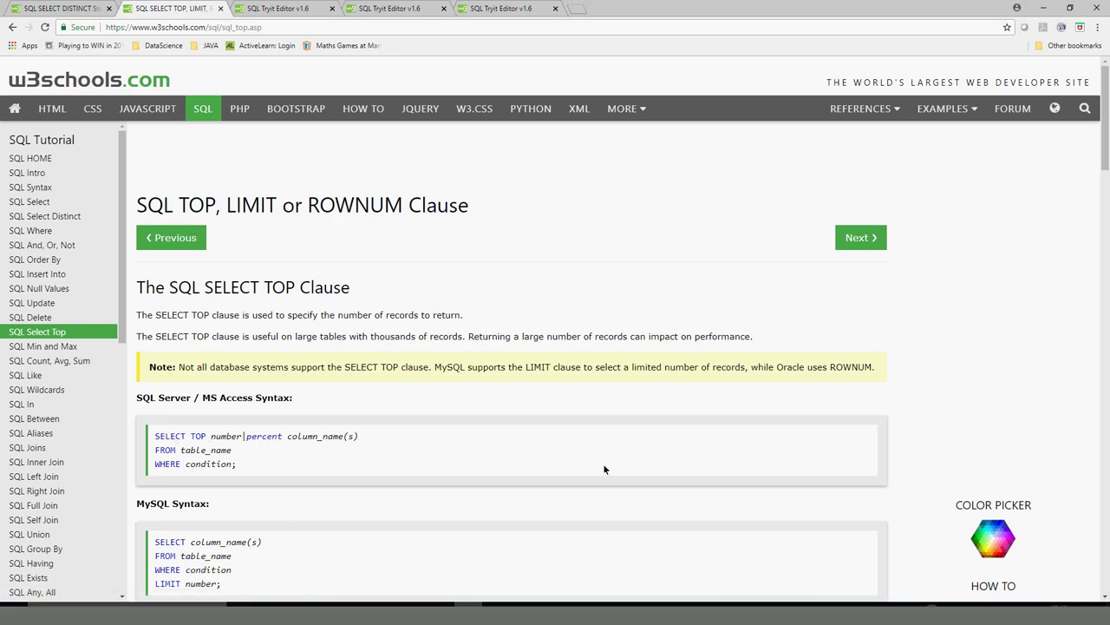
Step: Examine the SQL Server, MySQL and Oracle syntax for limiting the number of returned records, highlighting the number and ROWNUM parts
left_click_drag(1106, 160, 1100, 194)
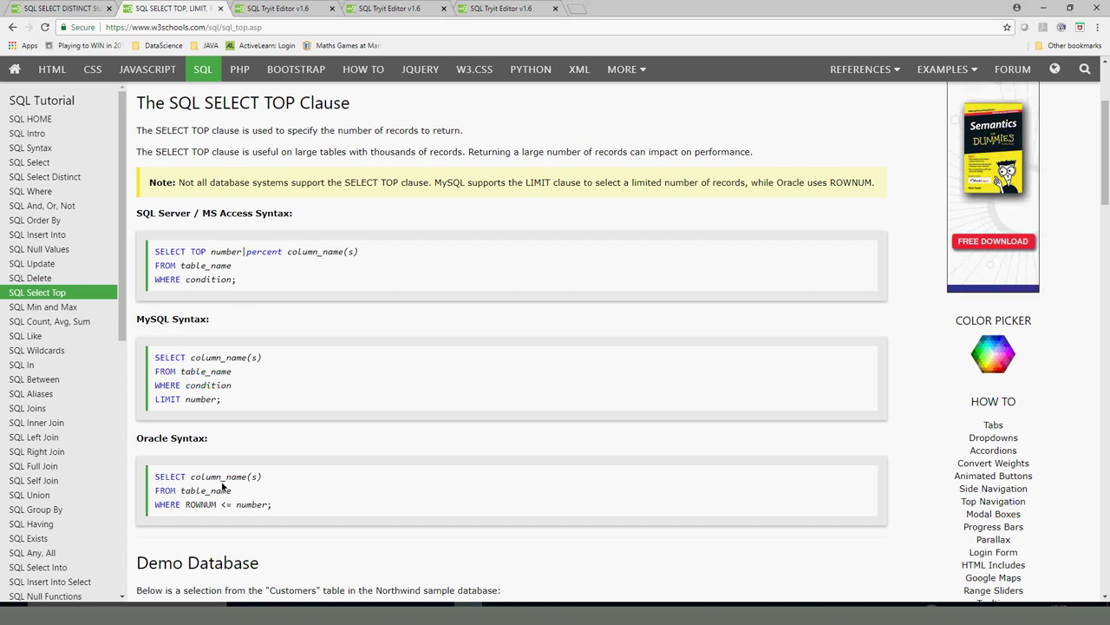
left_click_drag(280, 511, 154, 474)
double_click(195, 504)
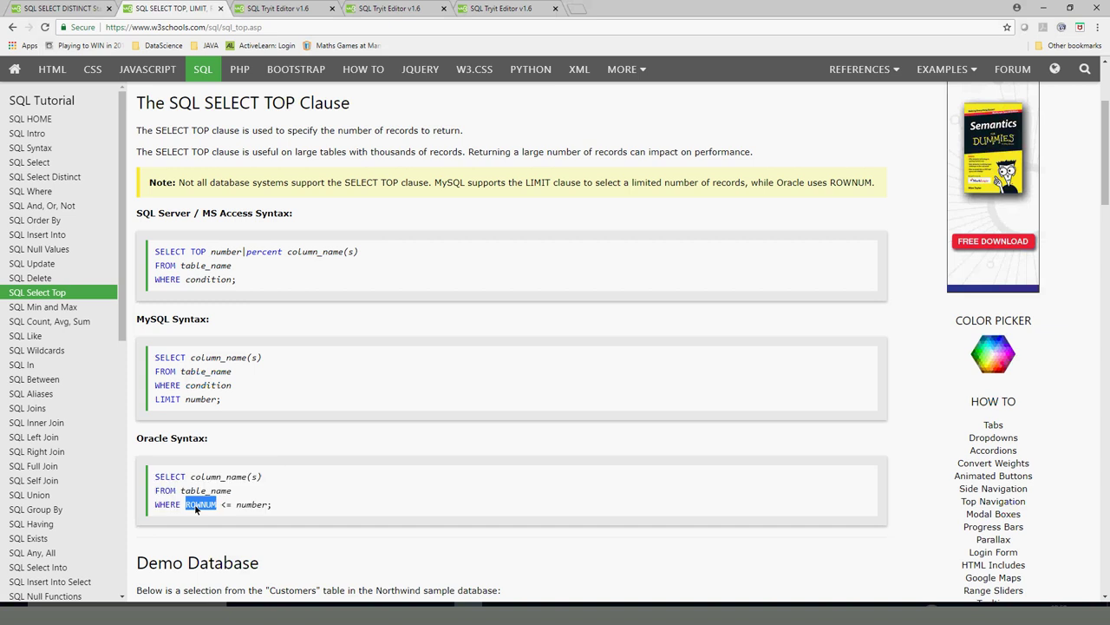
left_click_drag(270, 504, 229, 508)
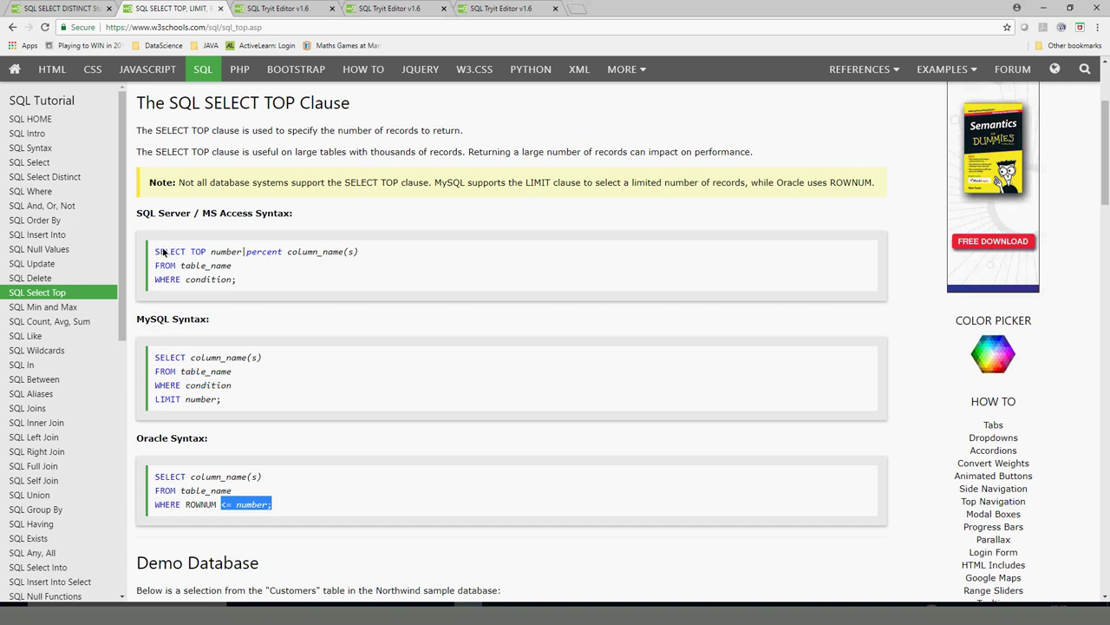
double_click(227, 251)
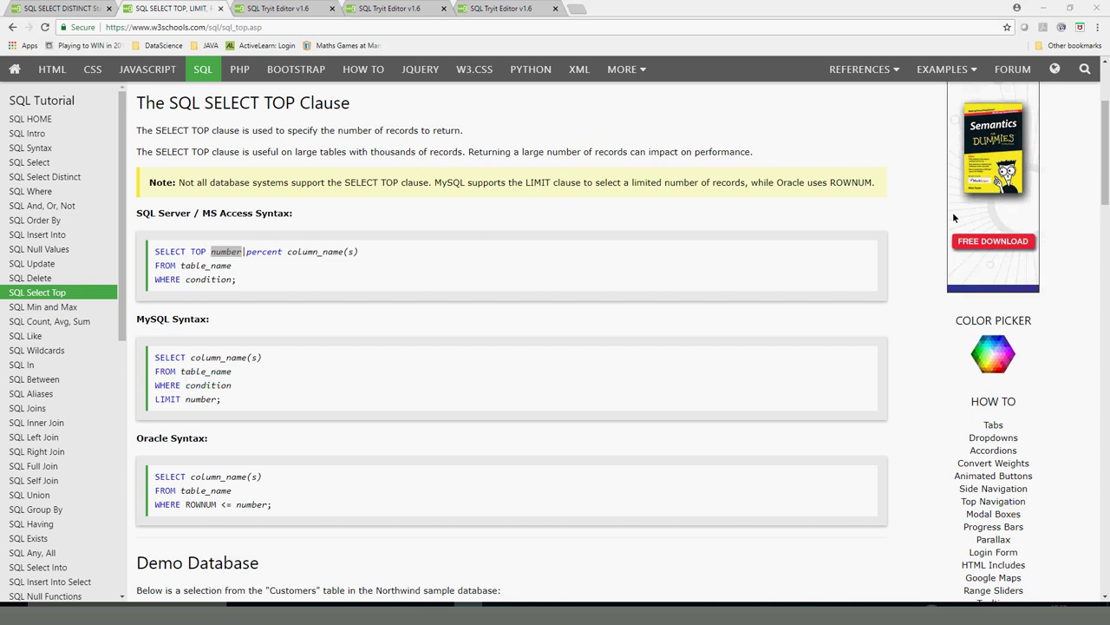
left_click(544, 277)
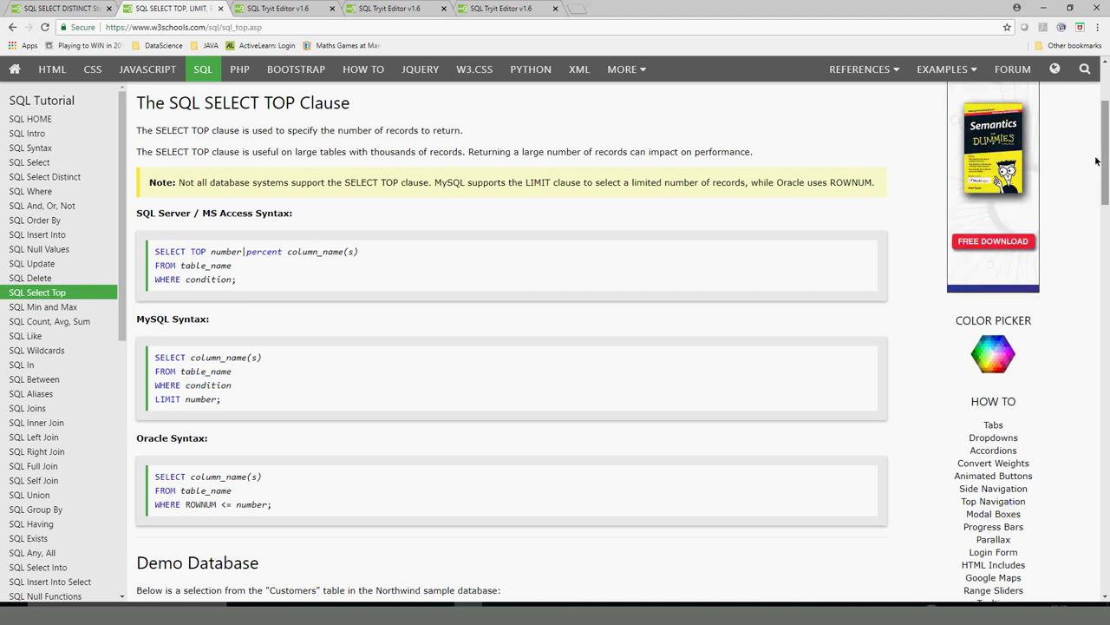
scroll(1106, 182, "down", 3)
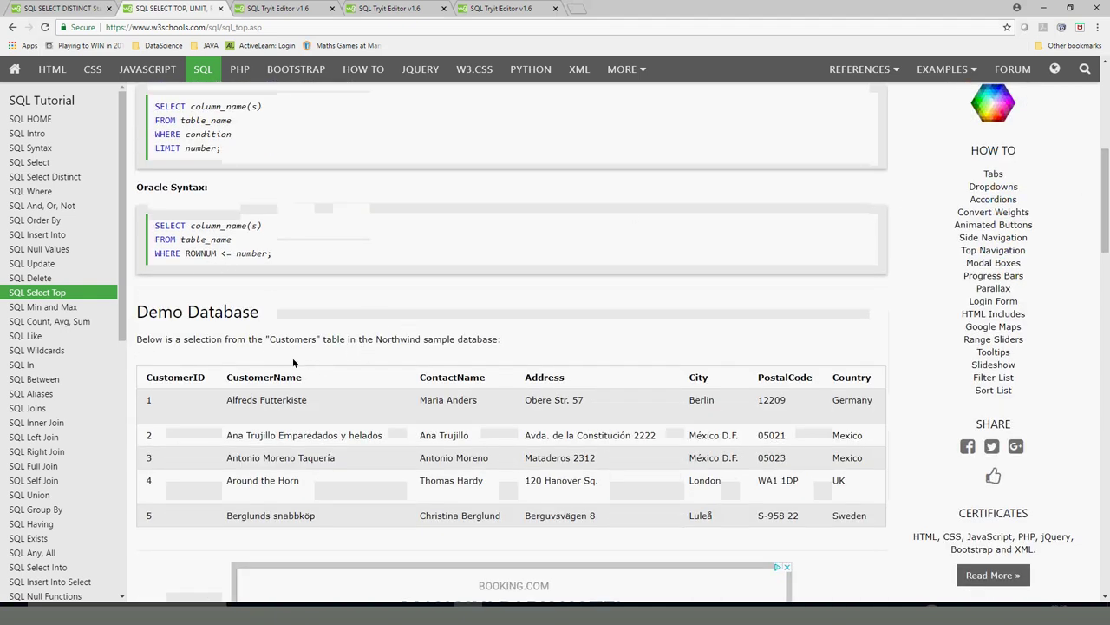
double_click(199, 254)
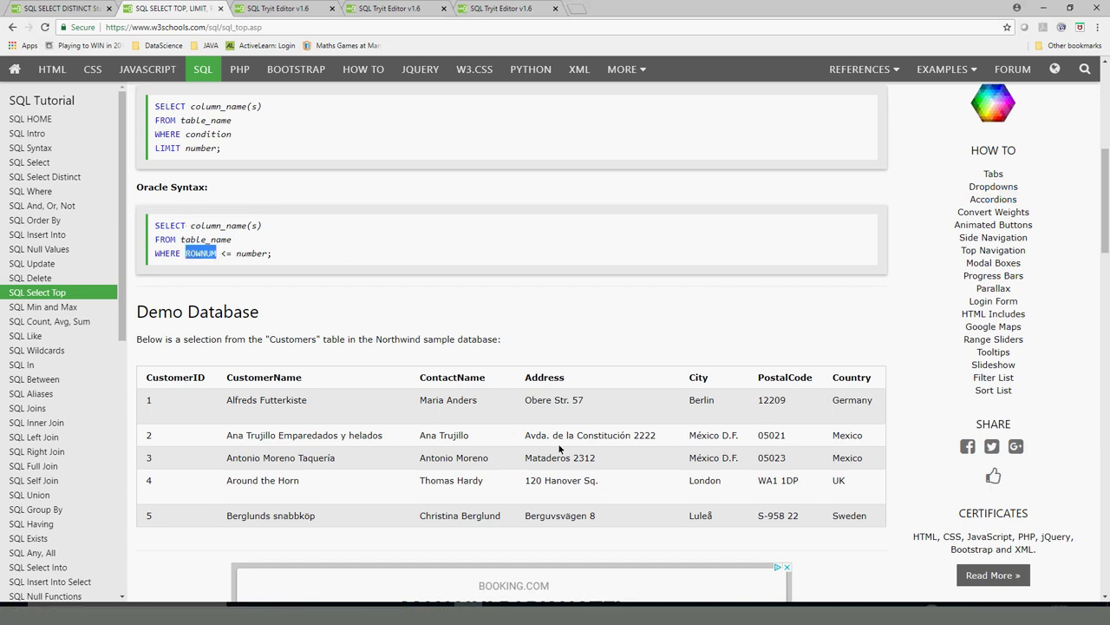
Step: Open the example SELECT TOP 3 * FROM Customers in the SQL editor and run it
left_click_drag(1107, 250, 1107, 341)
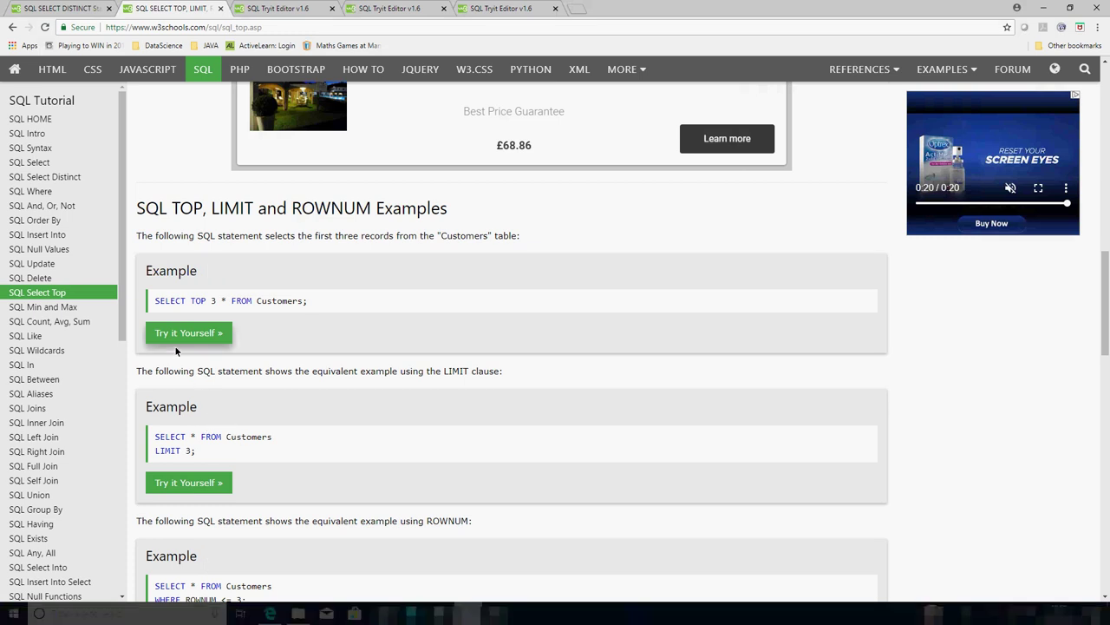
double_click(160, 302)
triple_click(160, 302)
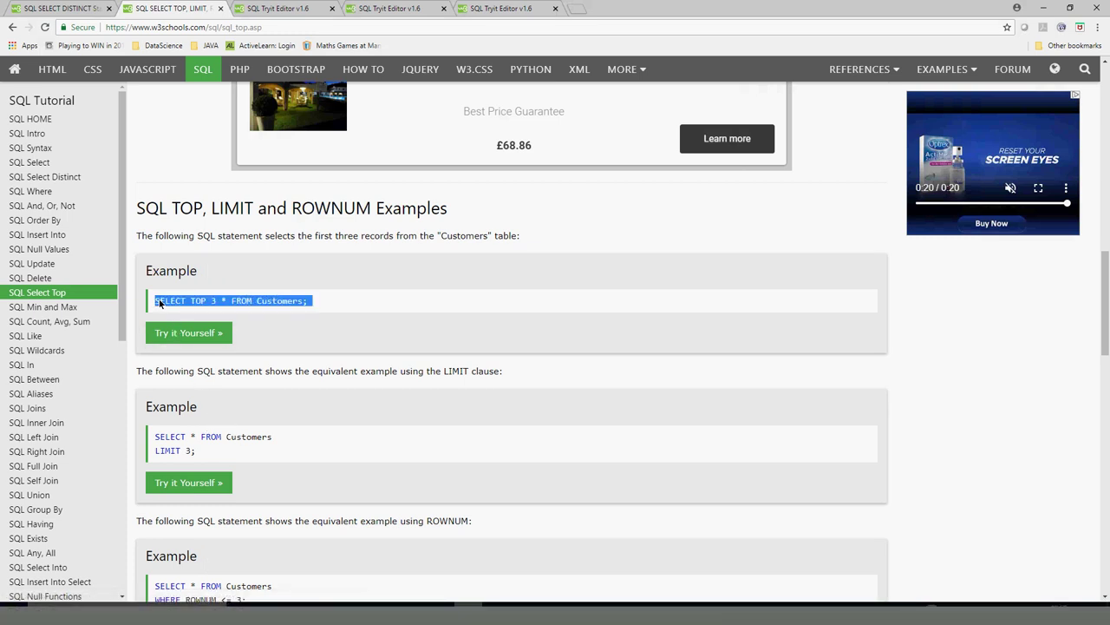
left_click(198, 333)
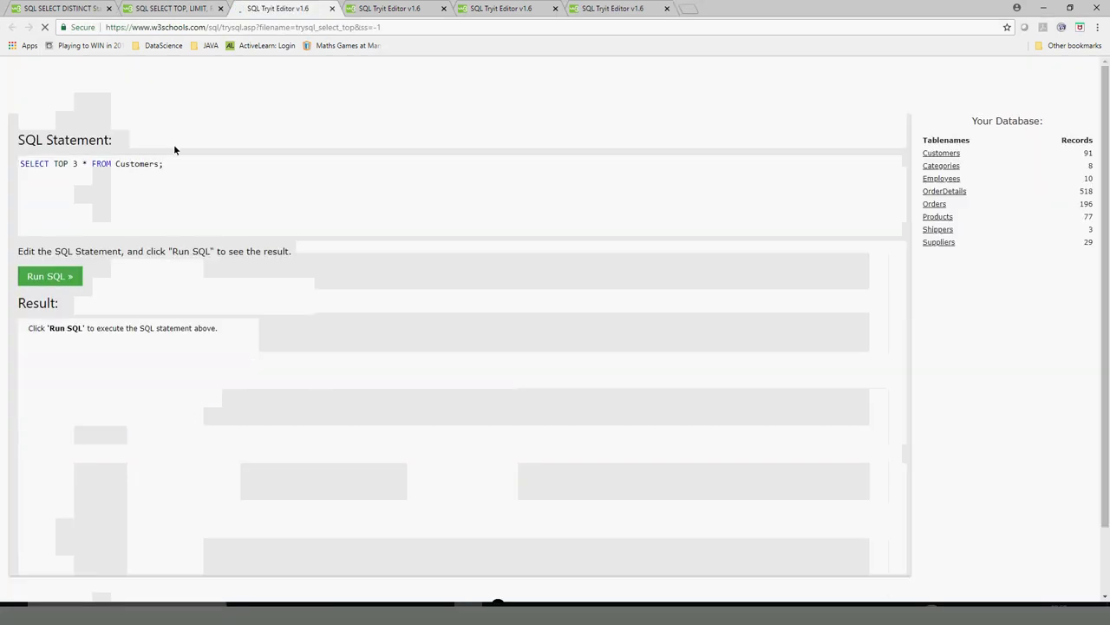
left_click(62, 284)
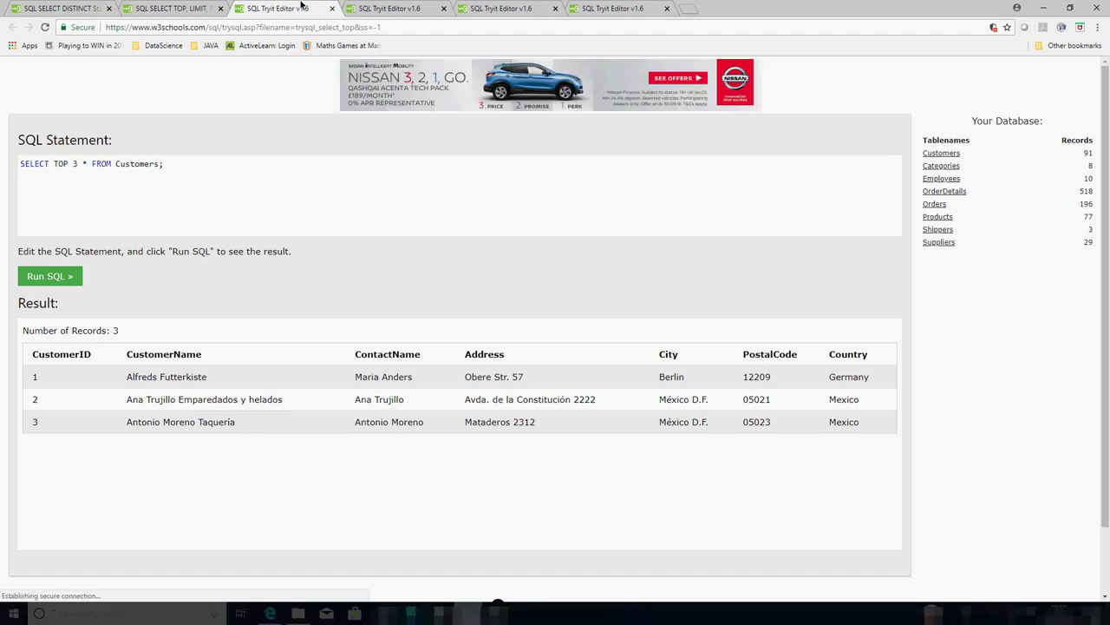
Step: View the LIMIT 3 example in the MySQL editor, close it, and look over the chapter's remaining Country='Germany' examples
left_click(185, 10)
left_click(190, 486)
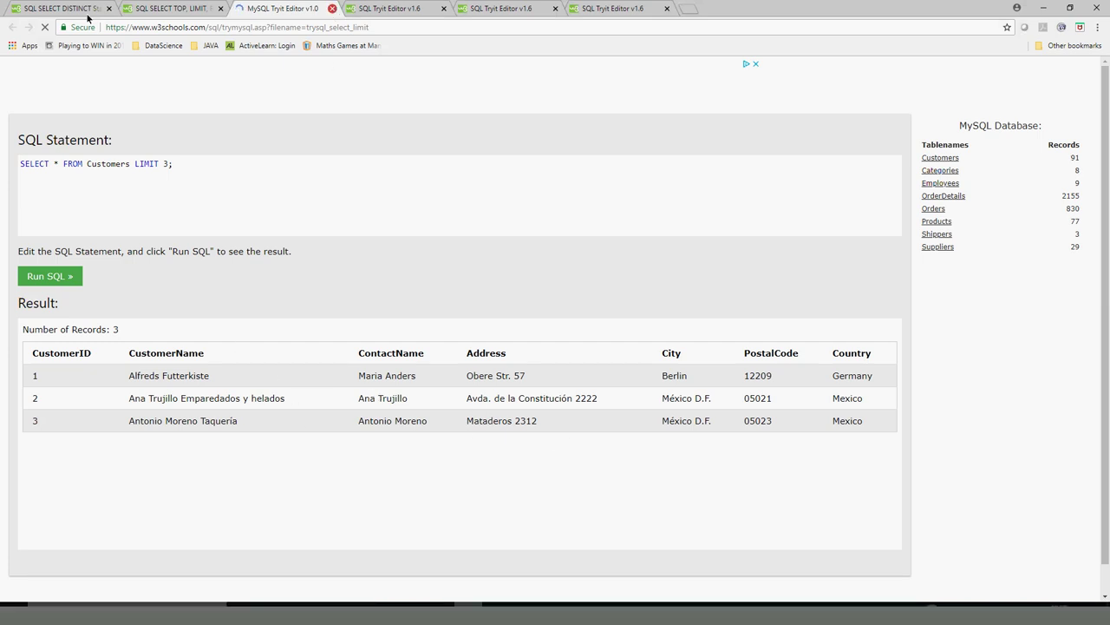
key("ctrl+w")
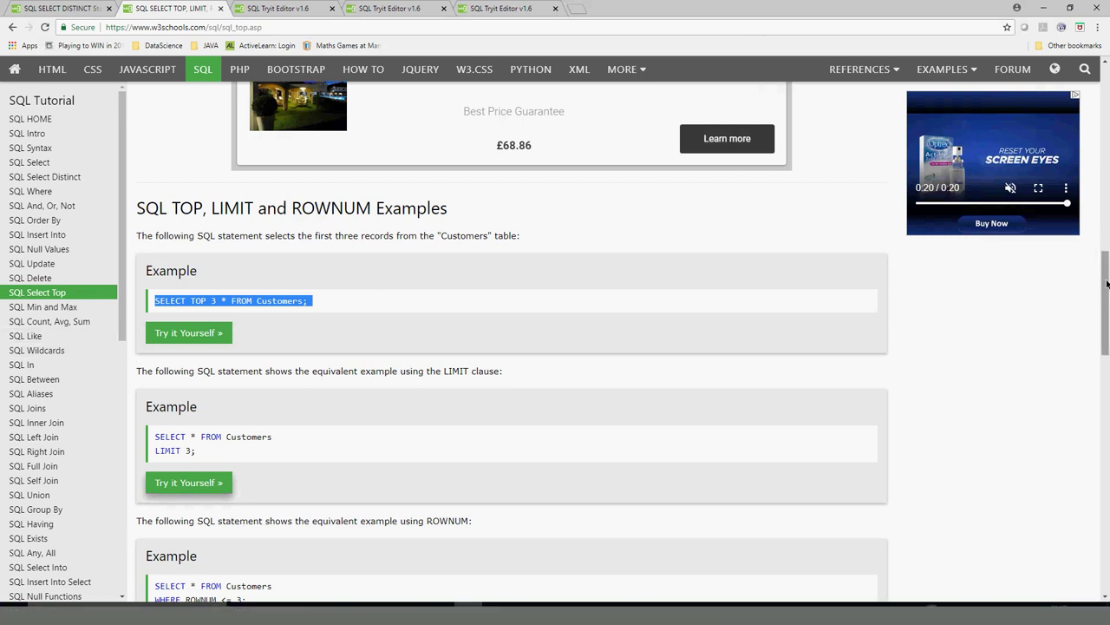
left_click_drag(1107, 284, 1107, 449)
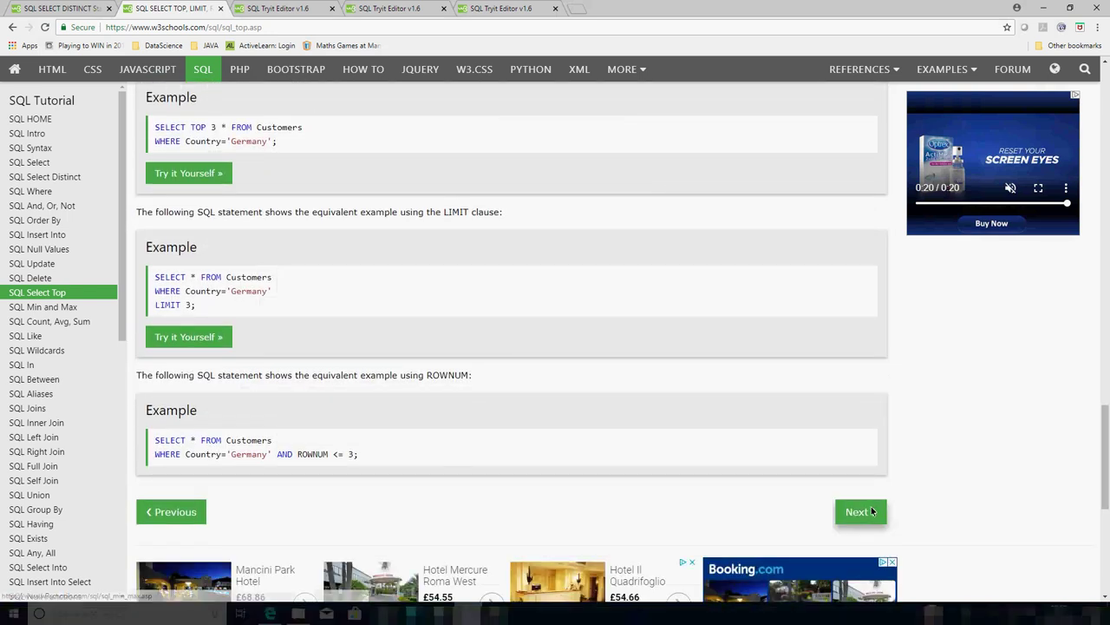
Step: Advance to the SQL MIN() and MAX() Functions chapter and examine the MIN() syntax, highlighting the function name and the condition
left_click(871, 510)
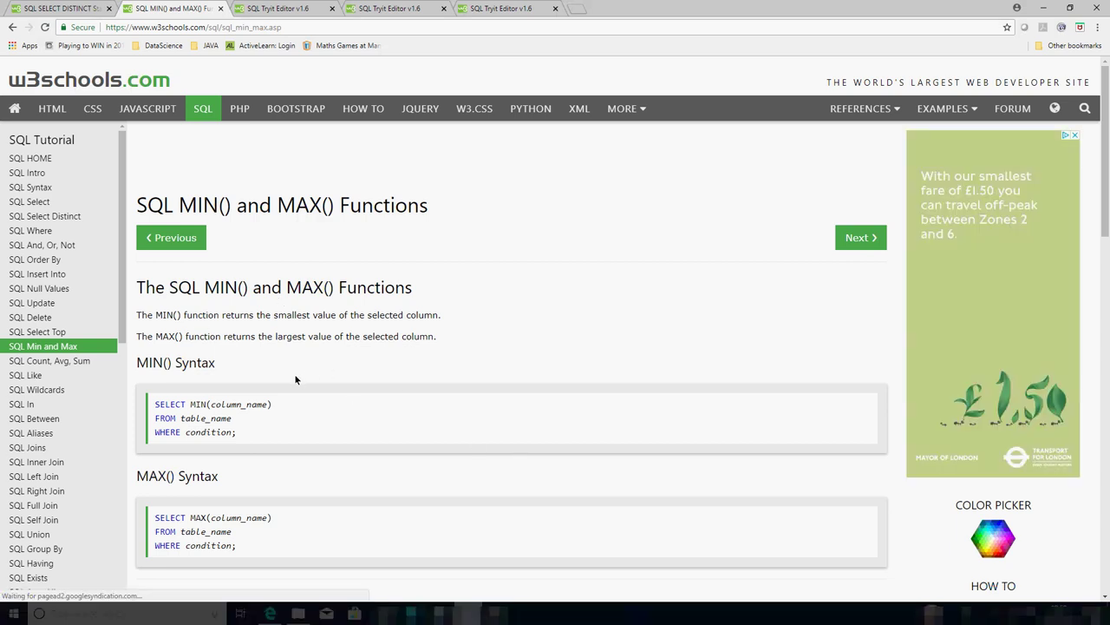
left_click_drag(1107, 200, 1100, 234)
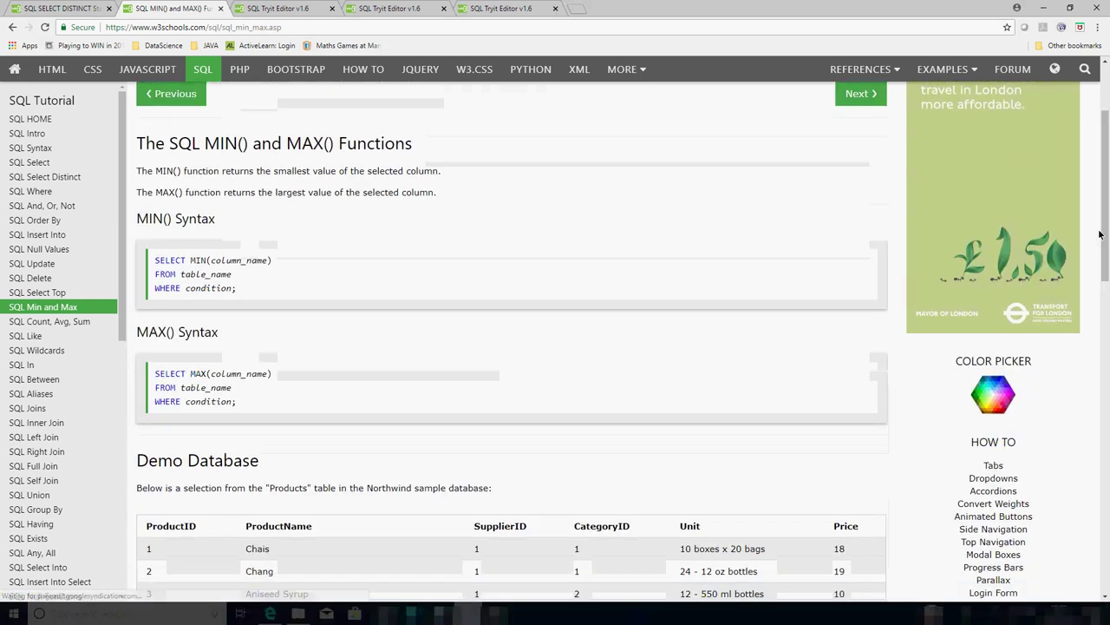
double_click(194, 262)
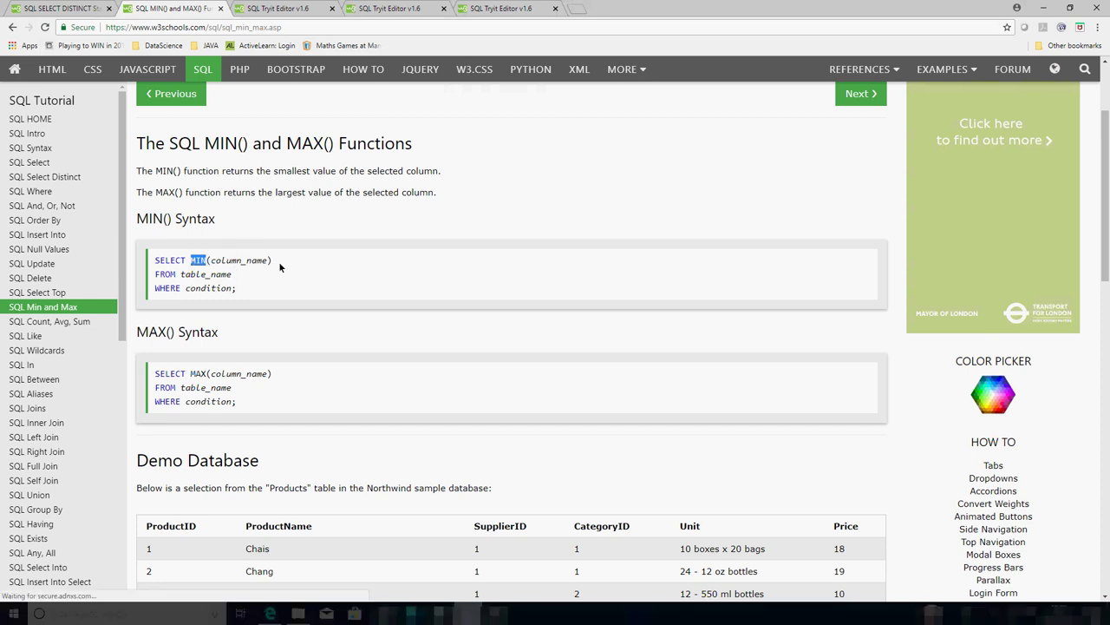
left_click(198, 275)
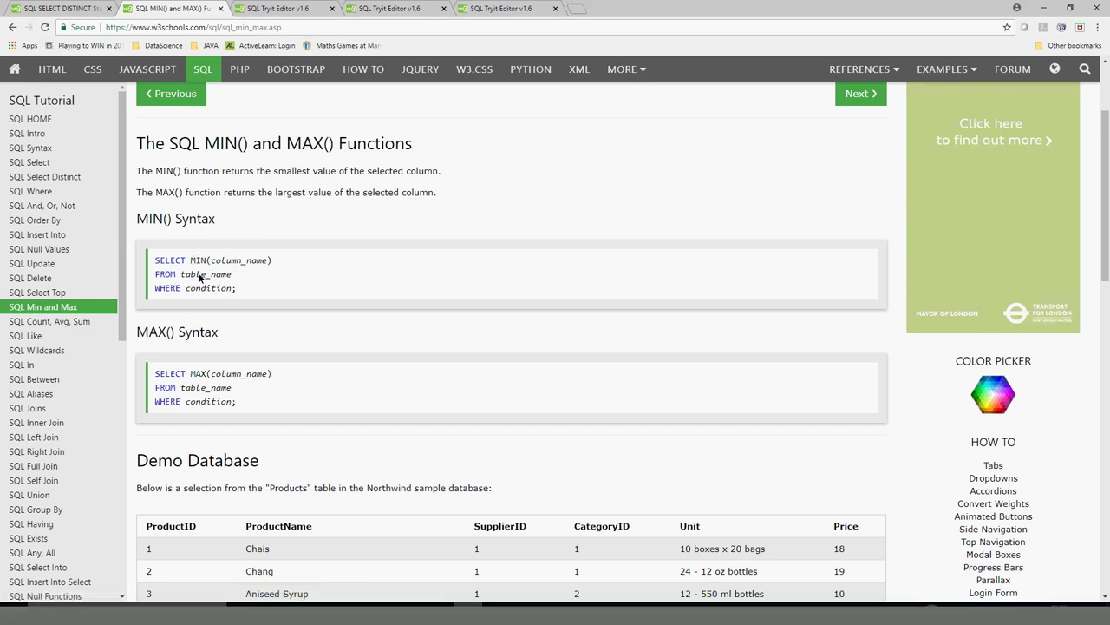
double_click(198, 288)
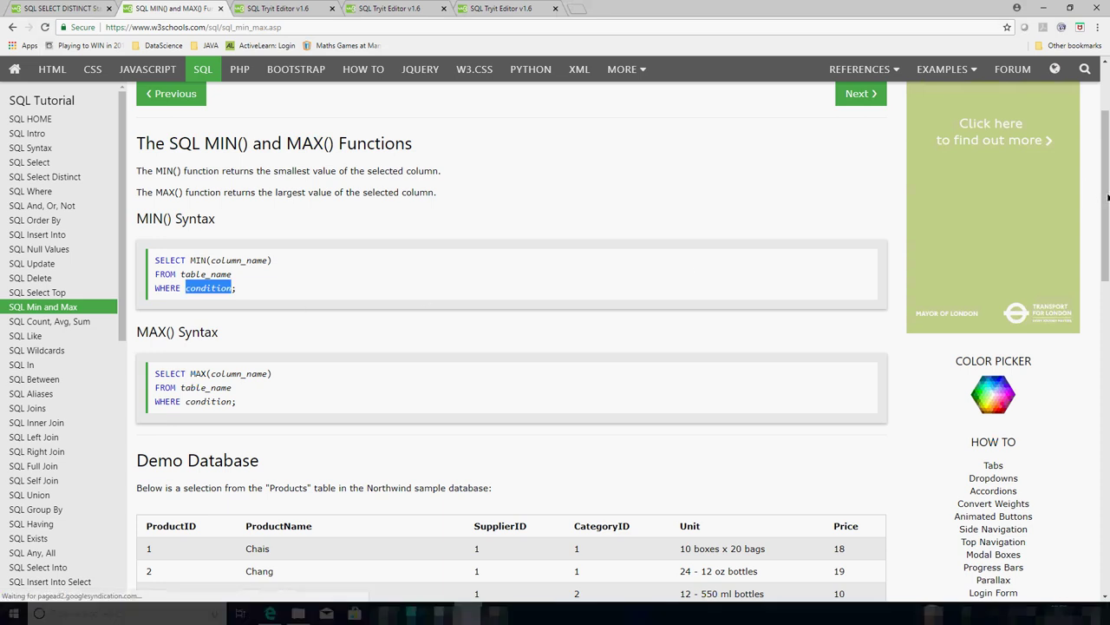
Step: Look over the MAX() syntax and the Products demo table, highlighting the SupplierID heading
scroll(1104, 257, "down", 2)
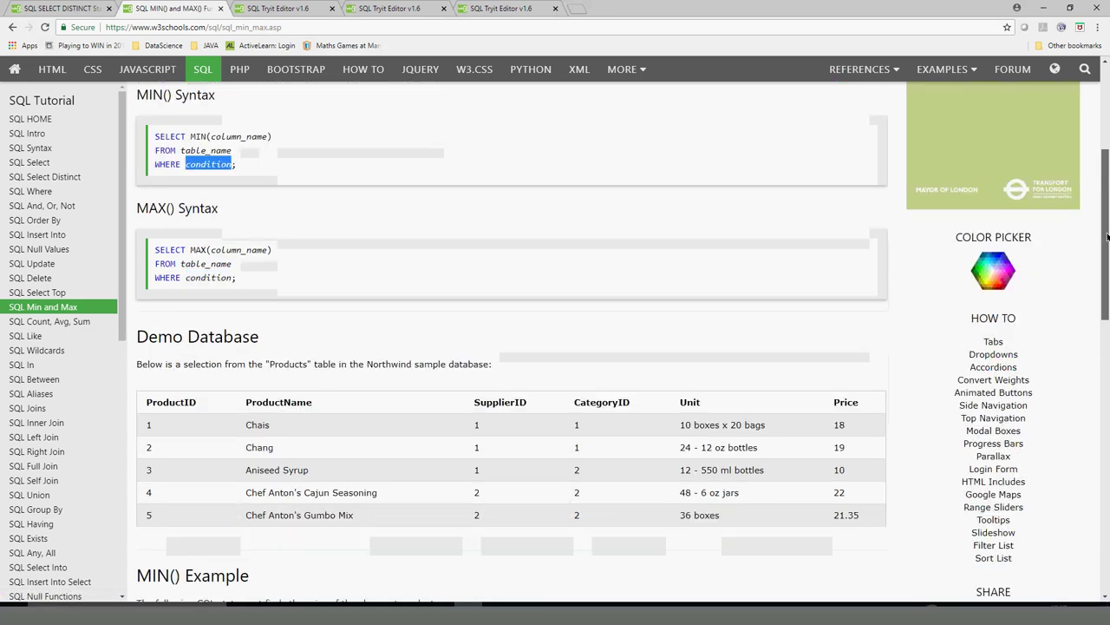
scroll(1104, 257, "down", 1)
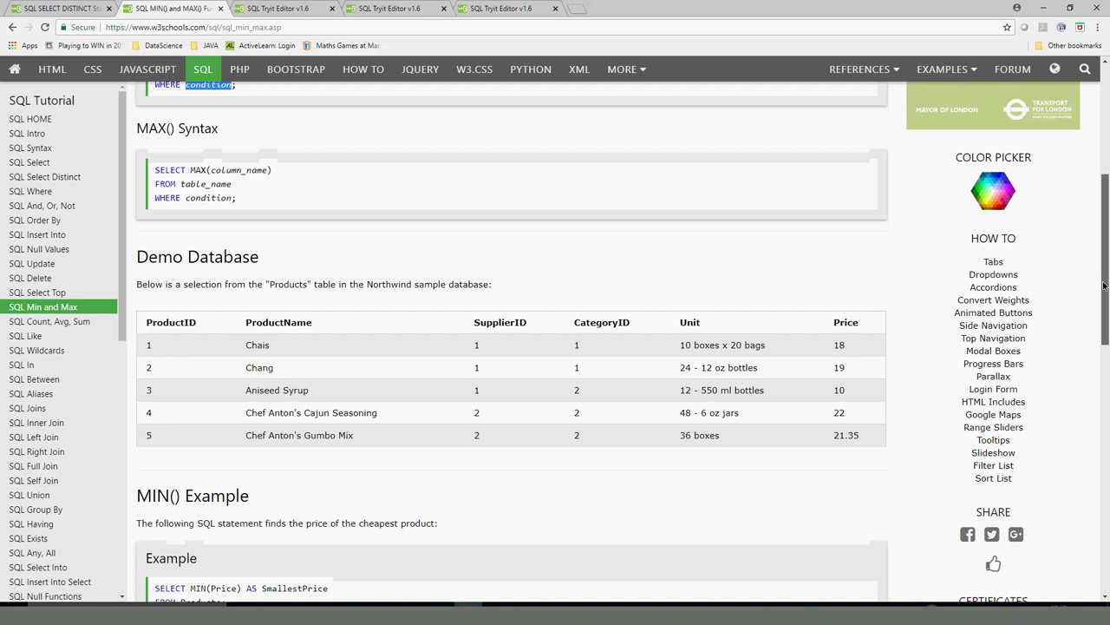
scroll(1104, 262, "down", 2)
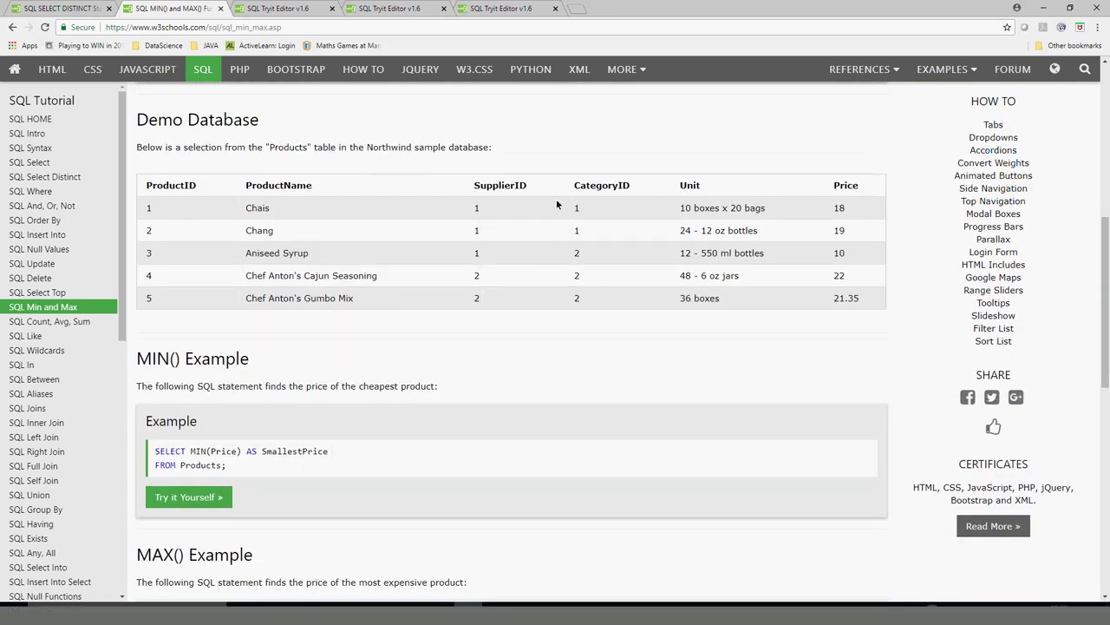
double_click(498, 190)
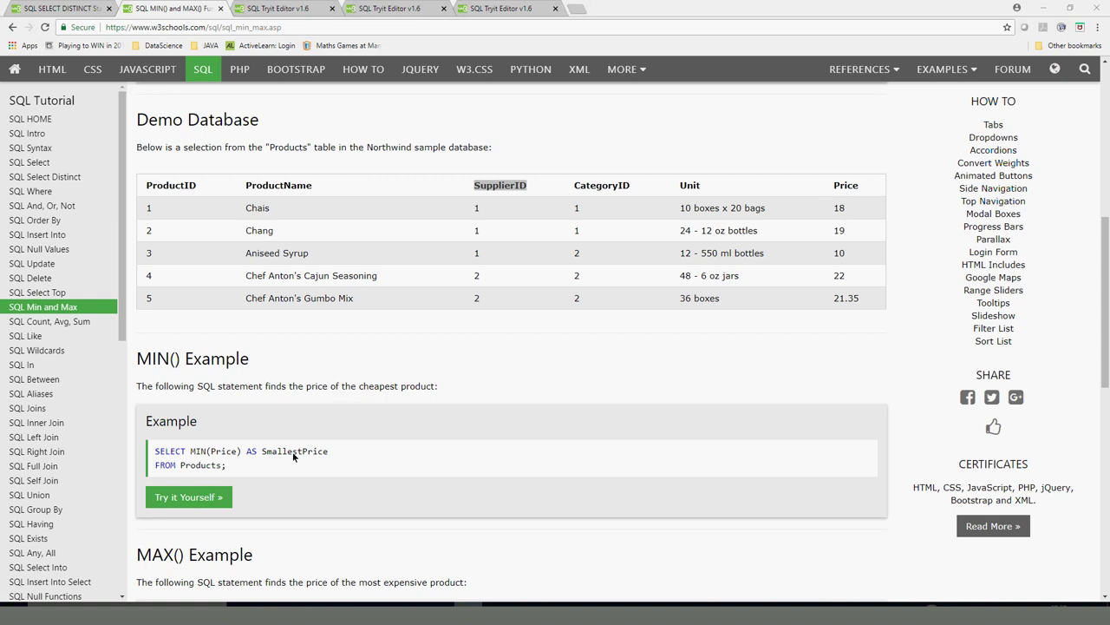
Step: Open the SELECT MIN(Price) AS SmallestPrice example in the SQL editor and examine its alias, function and column
left_click(200, 502)
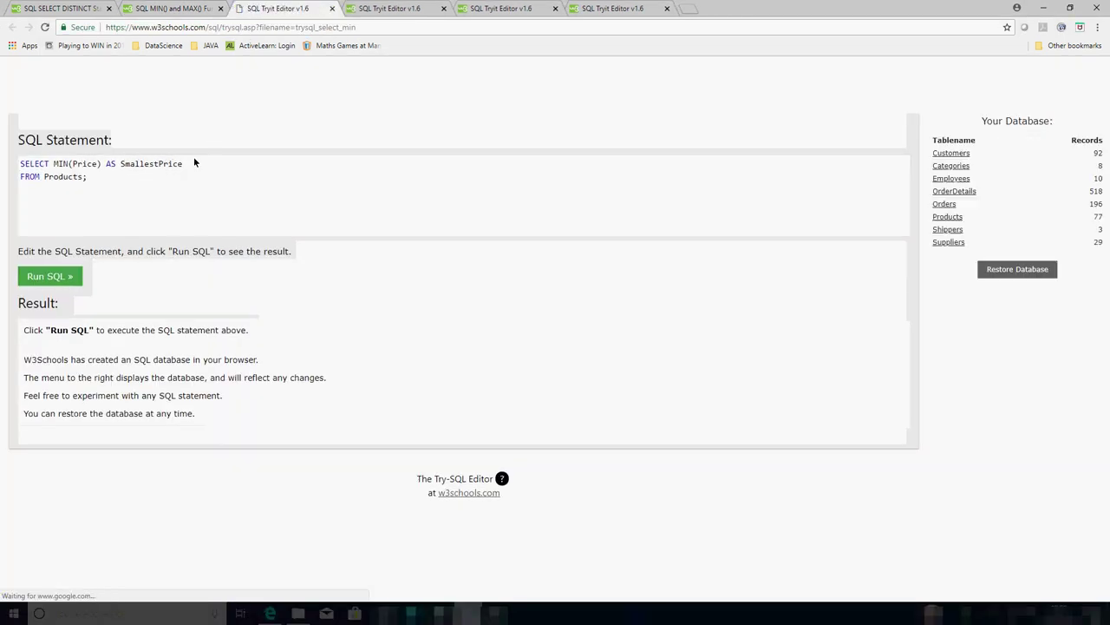
double_click(145, 164)
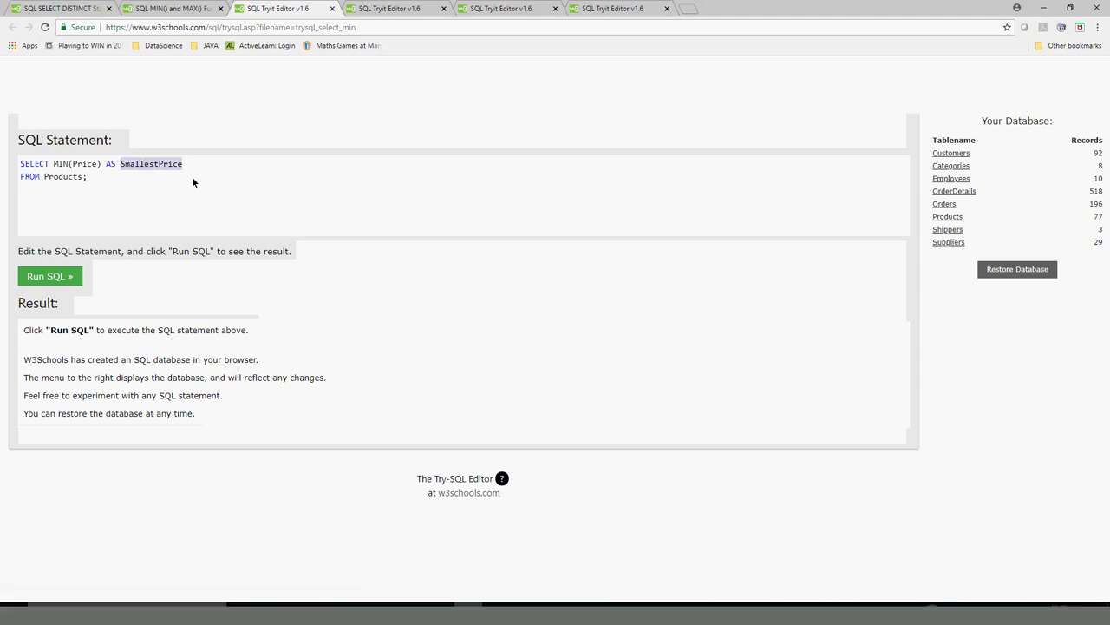
double_click(34, 168)
double_click(61, 165)
double_click(76, 166)
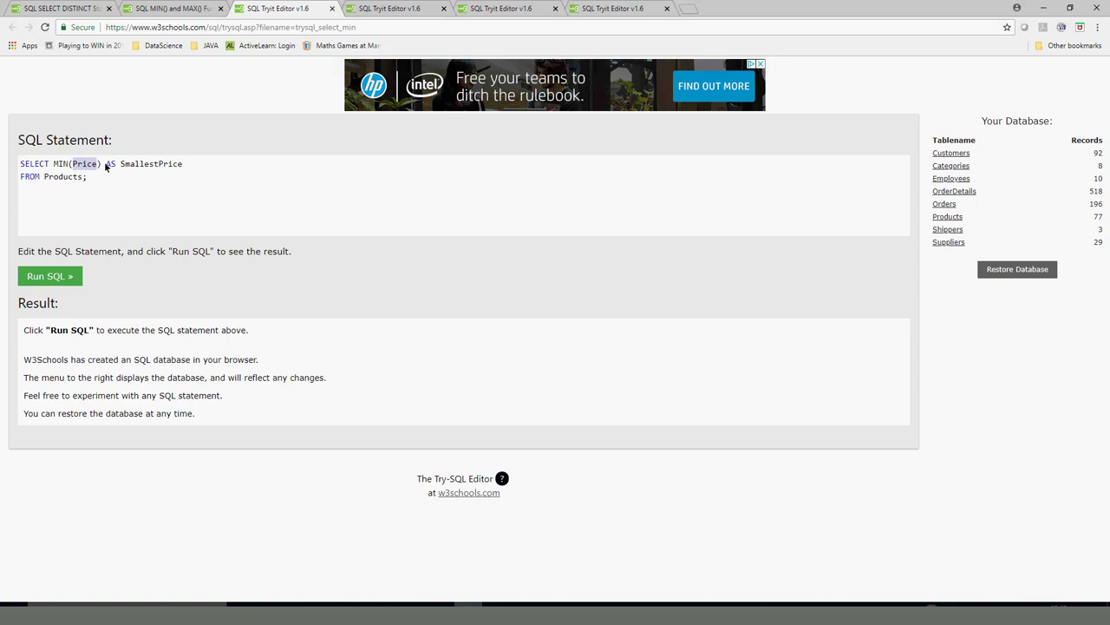
Step: Remove the AS SmallestPrice alias from the statement and run SELECT MIN(Price) FROM Products
left_click_drag(108, 164, 229, 161)
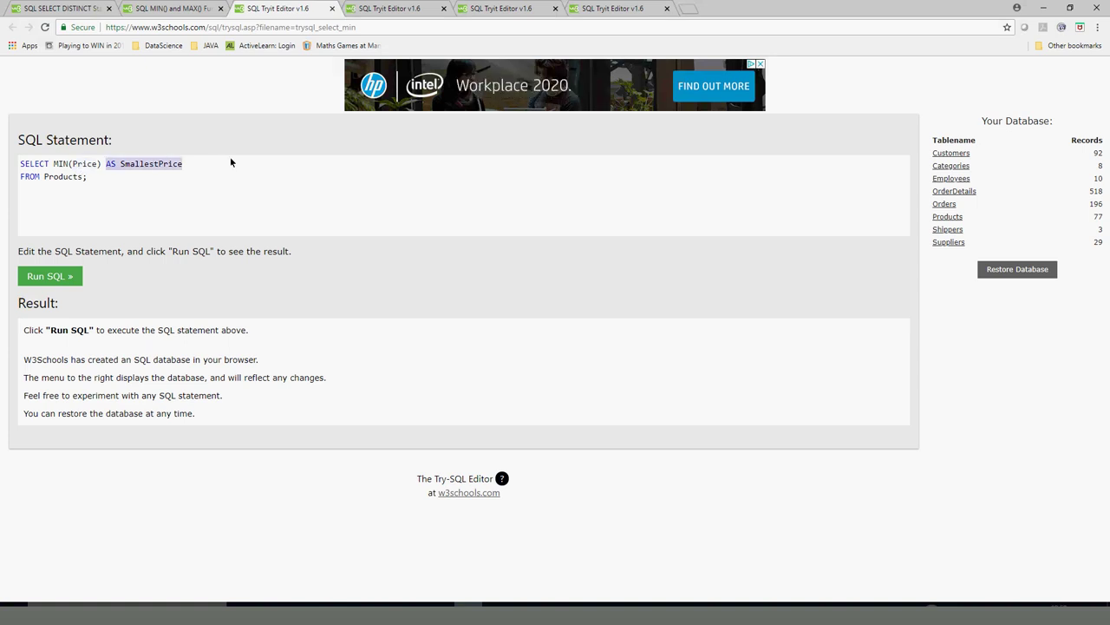
key("BackSpace")
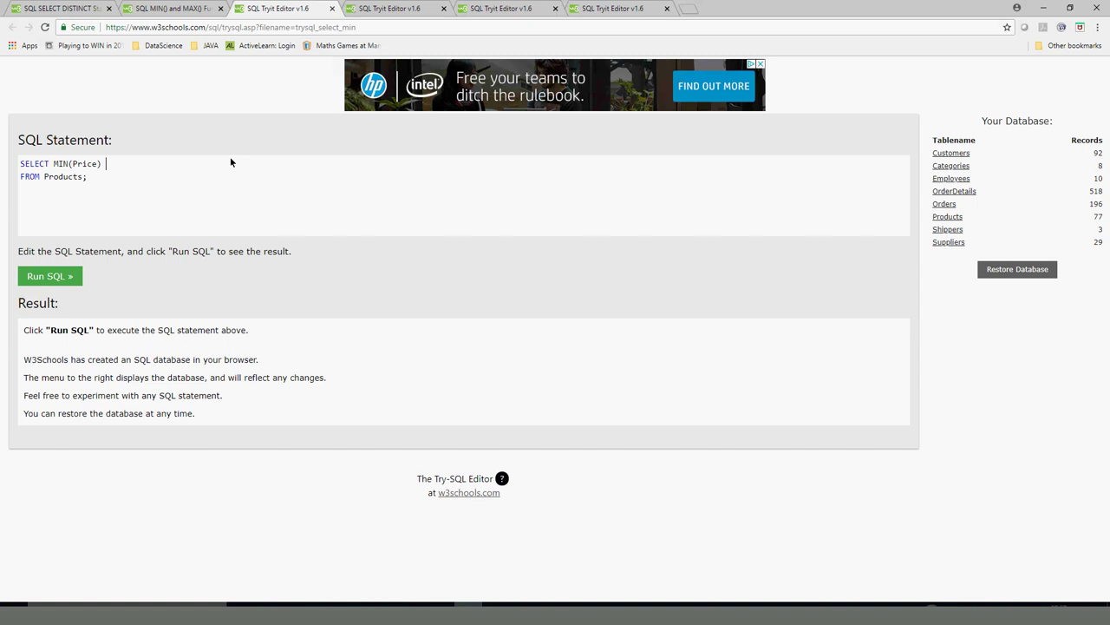
left_click(38, 178)
double_click(50, 178)
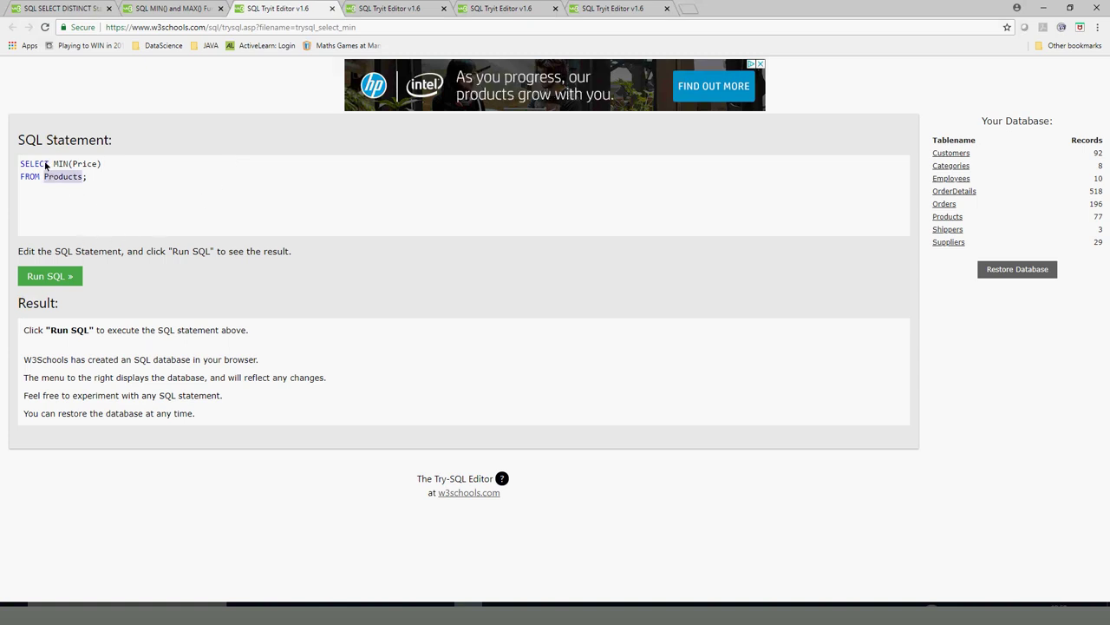
left_click(54, 165)
left_click(75, 165)
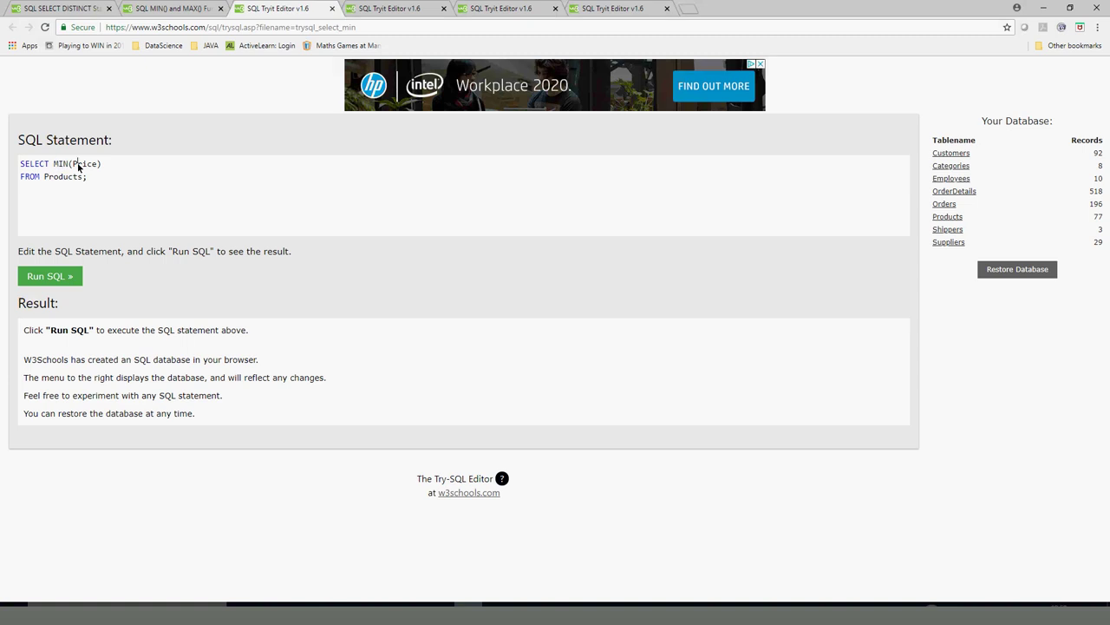
double_click(77, 165)
double_click(53, 178)
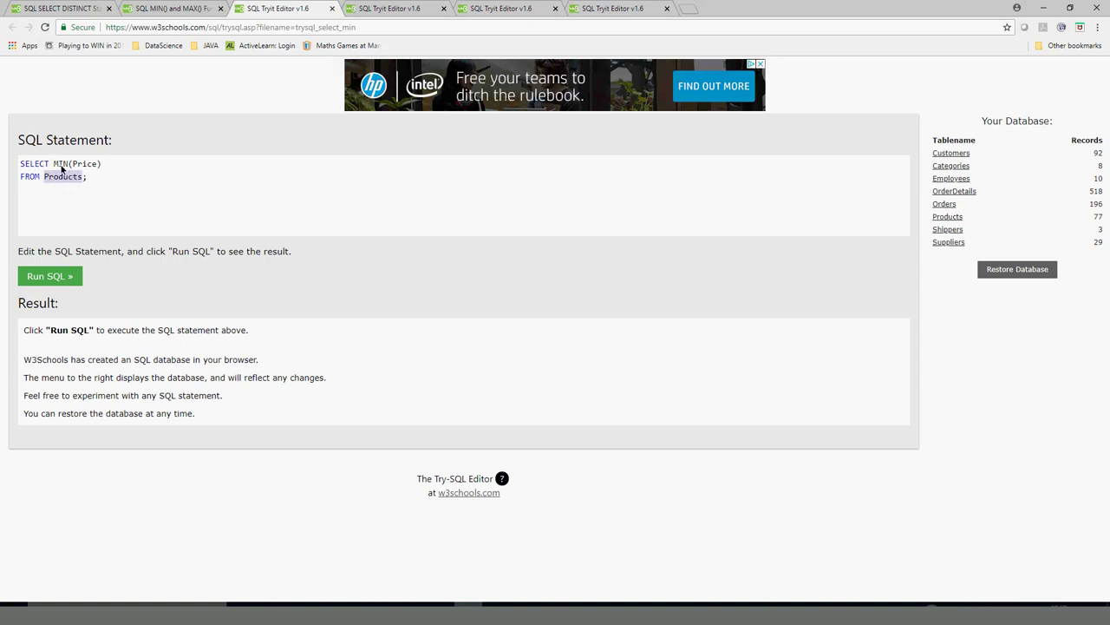
left_click(50, 275)
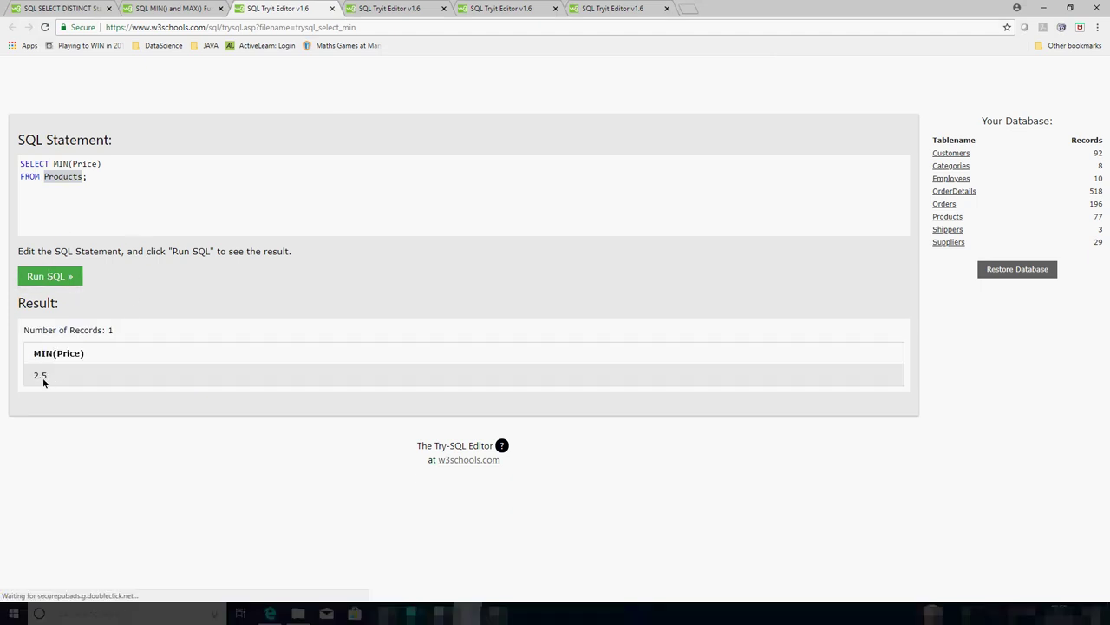
Step: Extend the selection to MIN(Price), * so all product columns are returned, and run the query
left_click(103, 167)
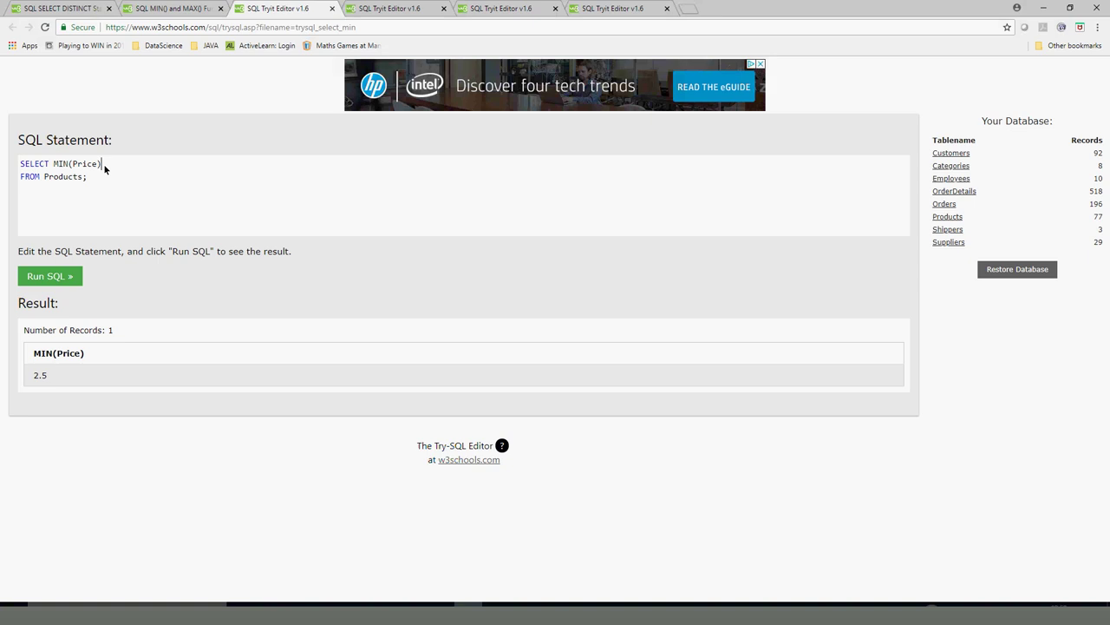
type(", *")
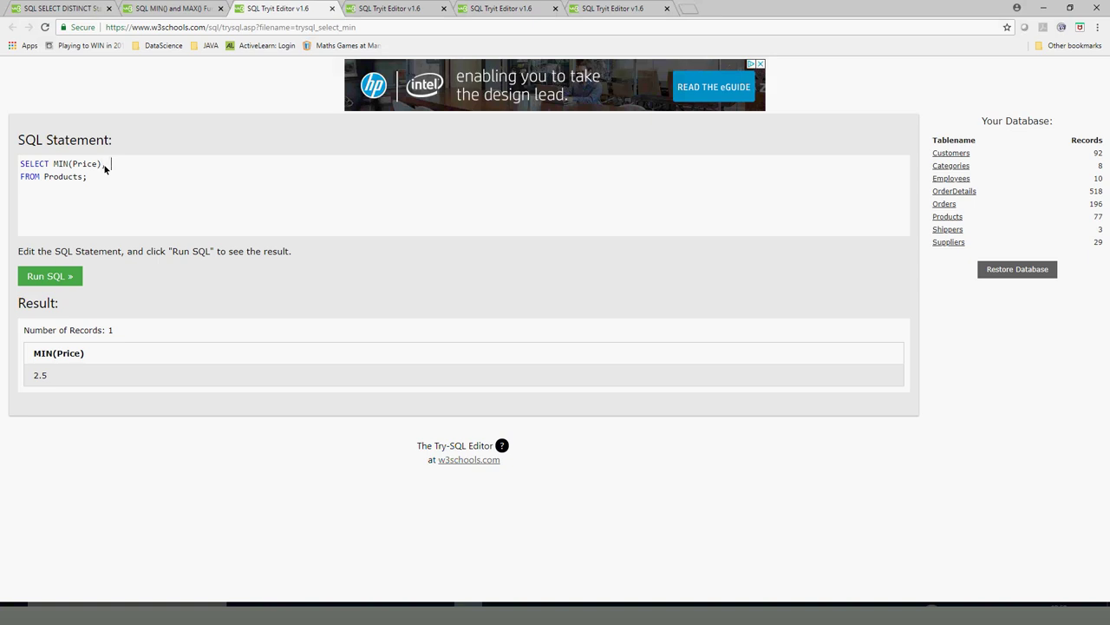
left_click(50, 276)
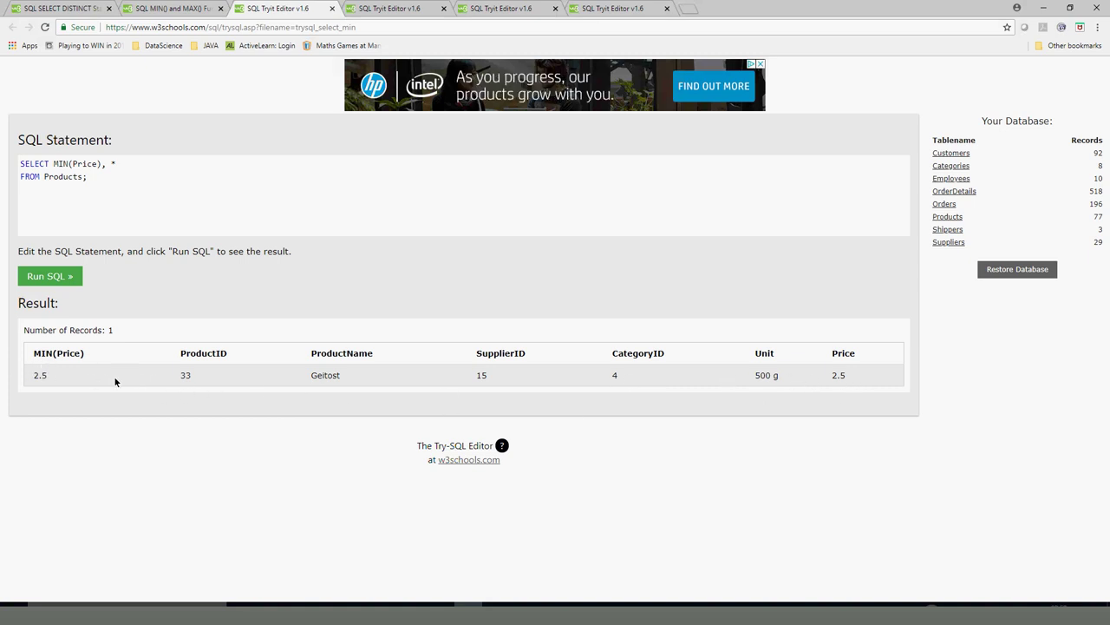
Step: Replace the MIN function with Max in the SELECT statement
double_click(60, 165)
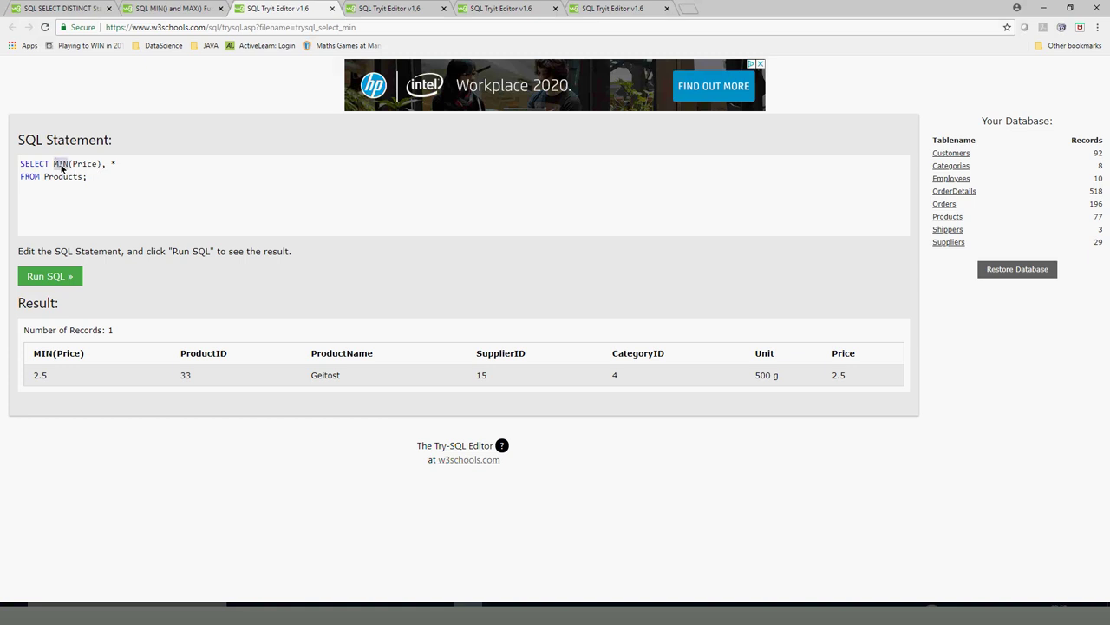
type("Ma")
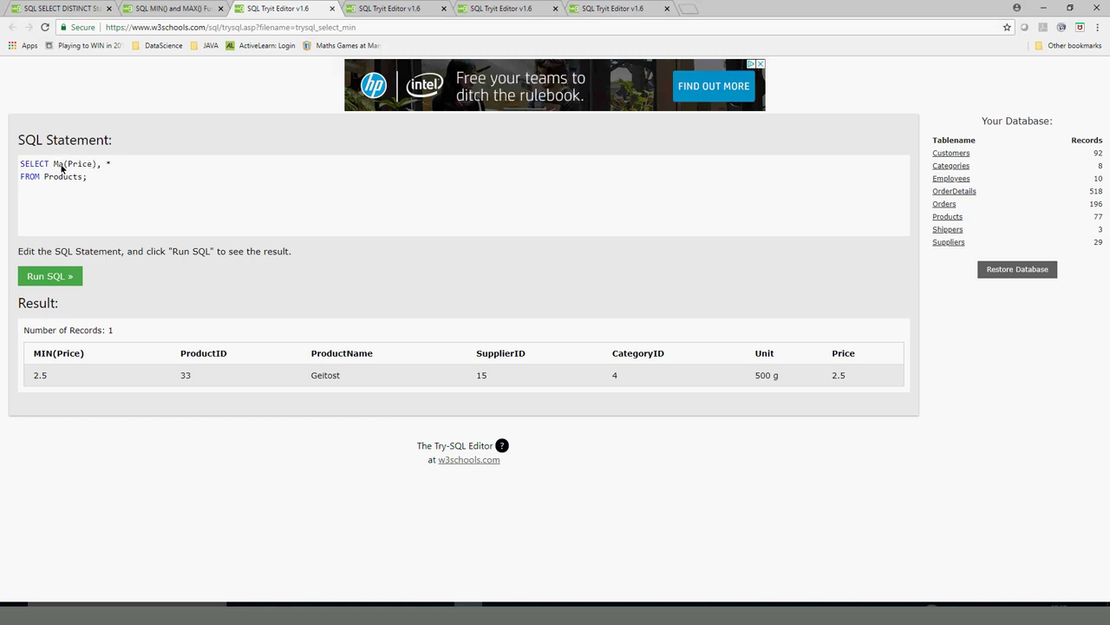
type("x")
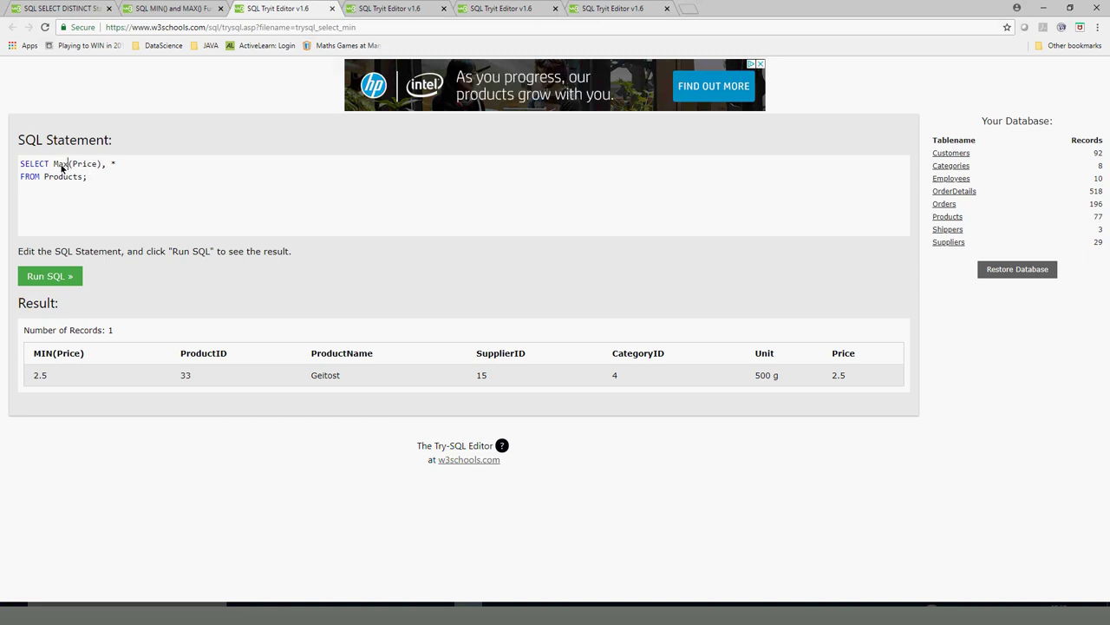
Step: Replace the asterisk with the columns ProductID, ProductName and run the Max(Price) query on Products
left_click(120, 166)
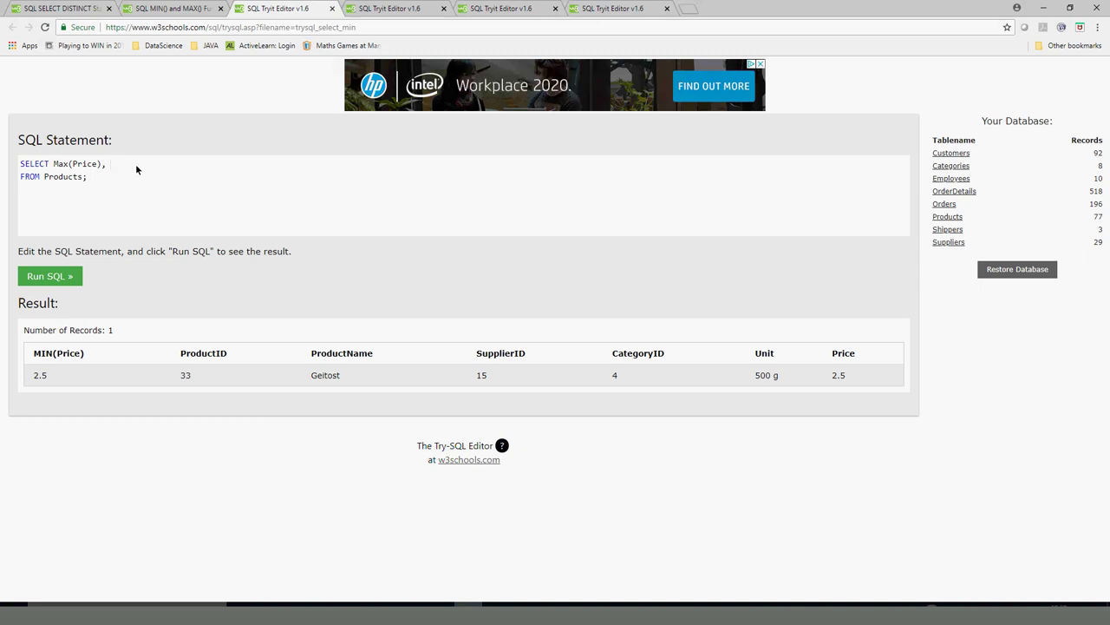
type("Pr")
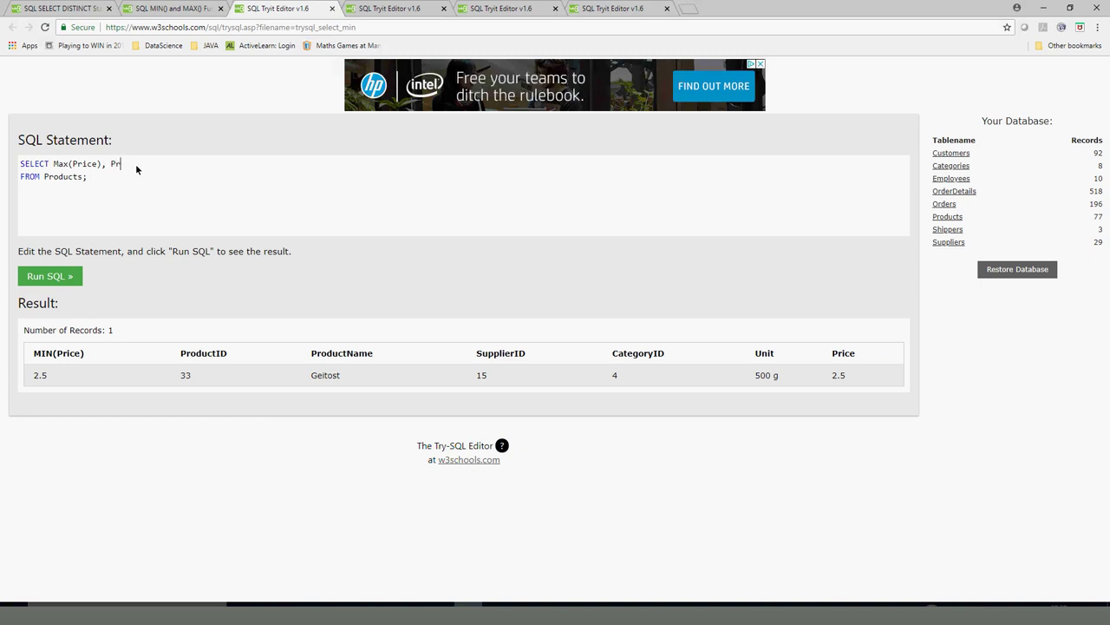
type("oduct")
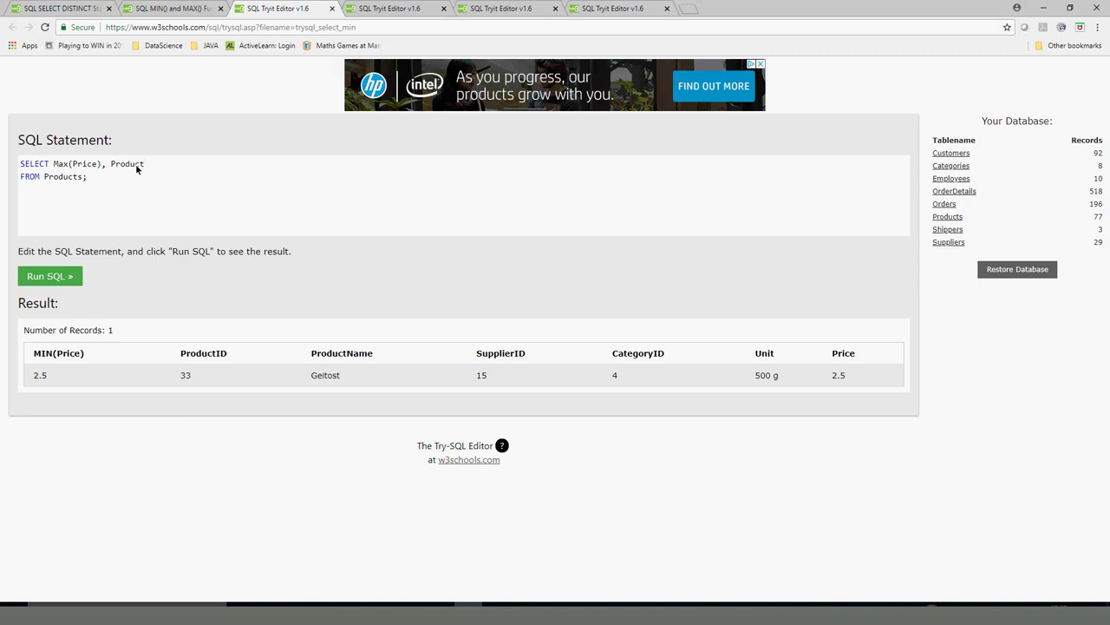
type("ID")
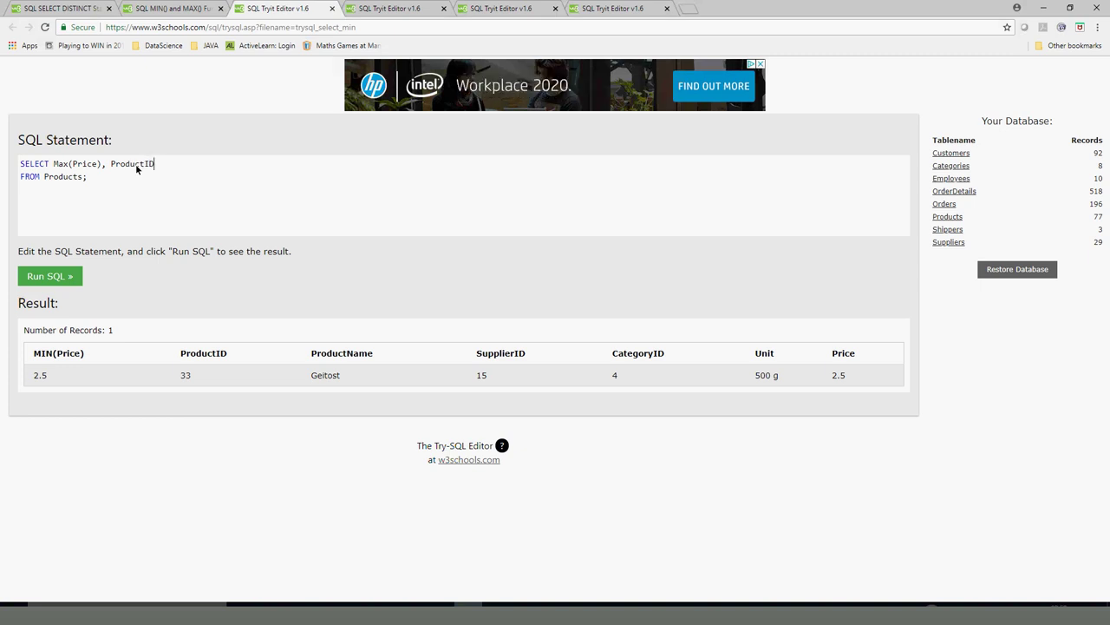
type(", Pro")
type("duct")
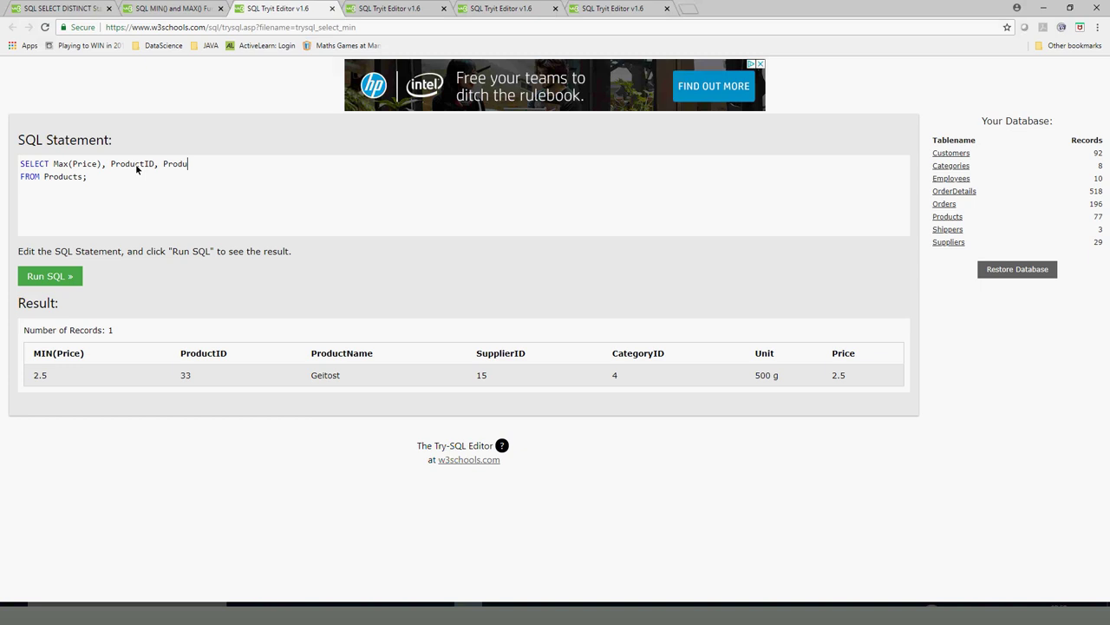
type("Name")
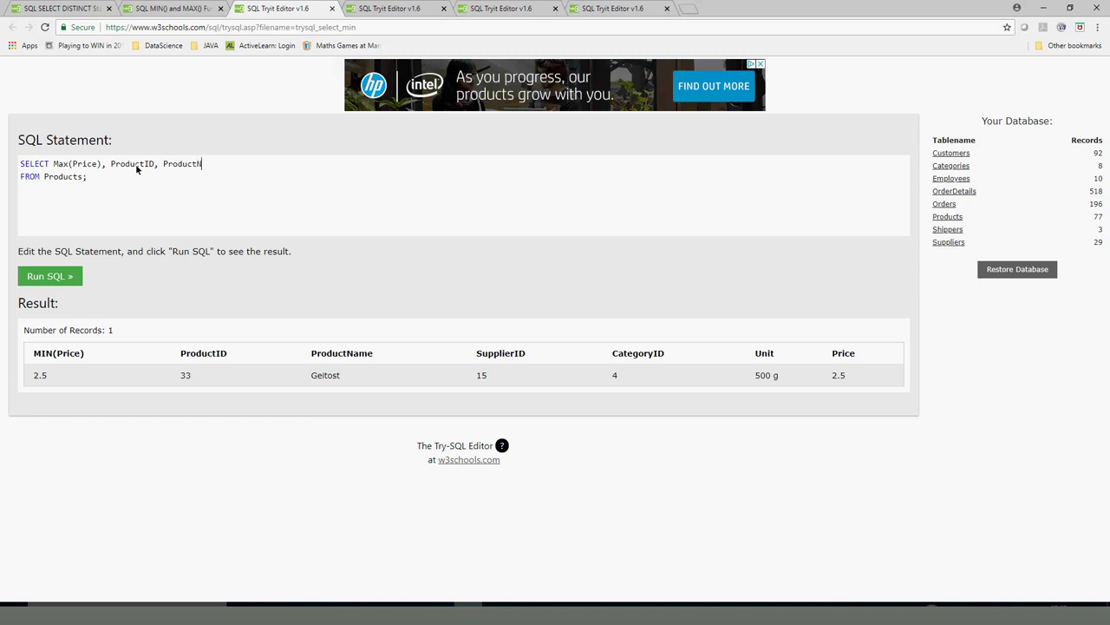
left_click(58, 274)
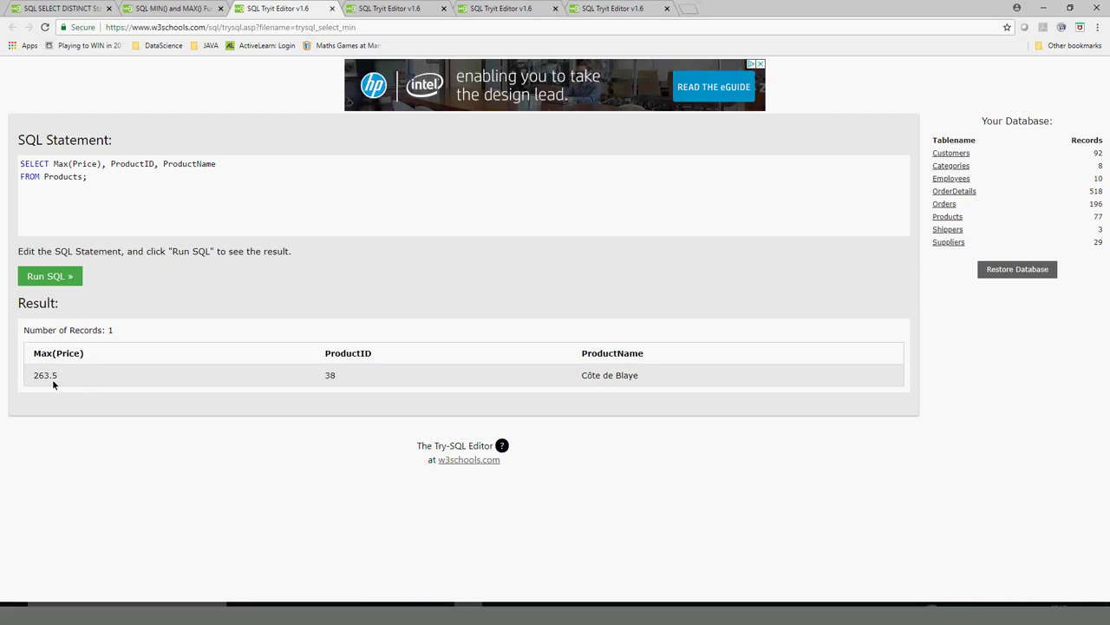
Step: Give Max(Price) the alias Cheapest in the SELECT statement and run the query
left_click_drag(34, 354, 92, 355)
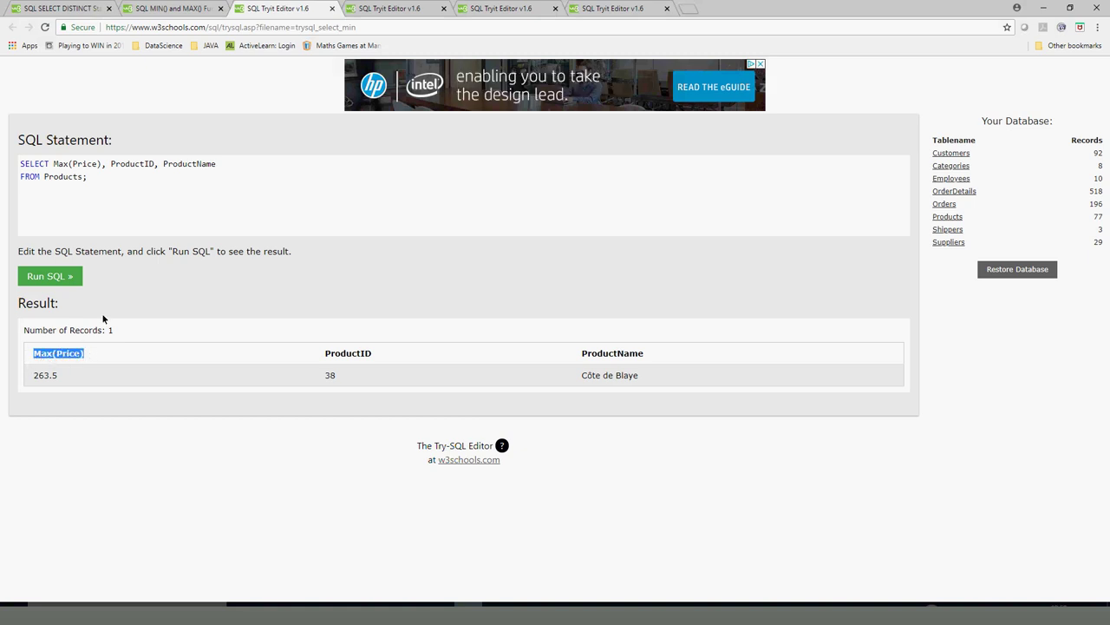
left_click(102, 170)
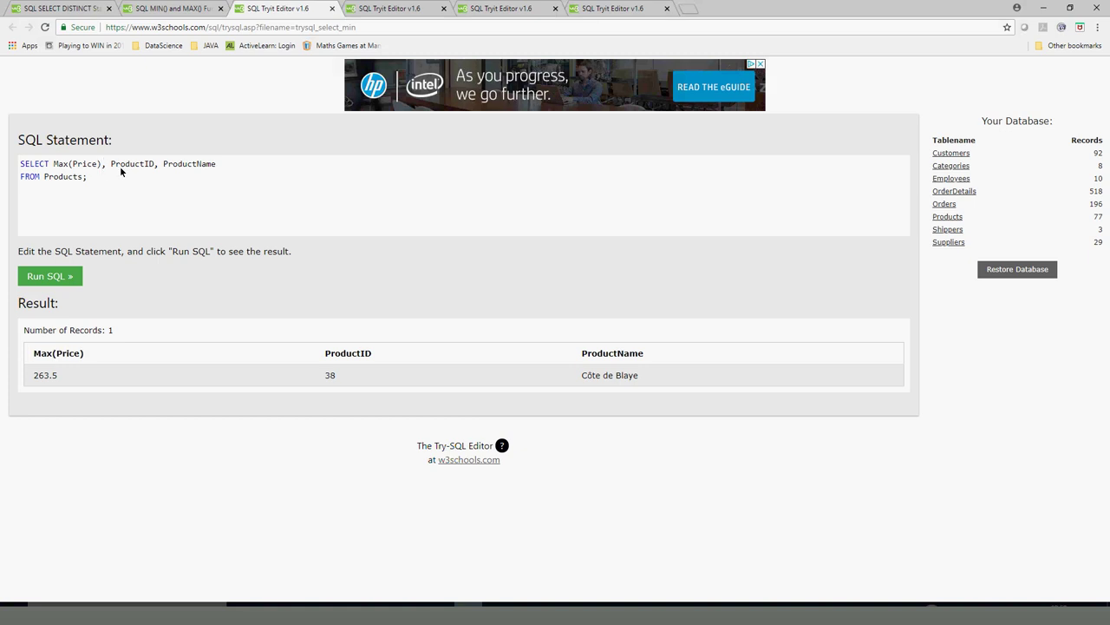
type("As")
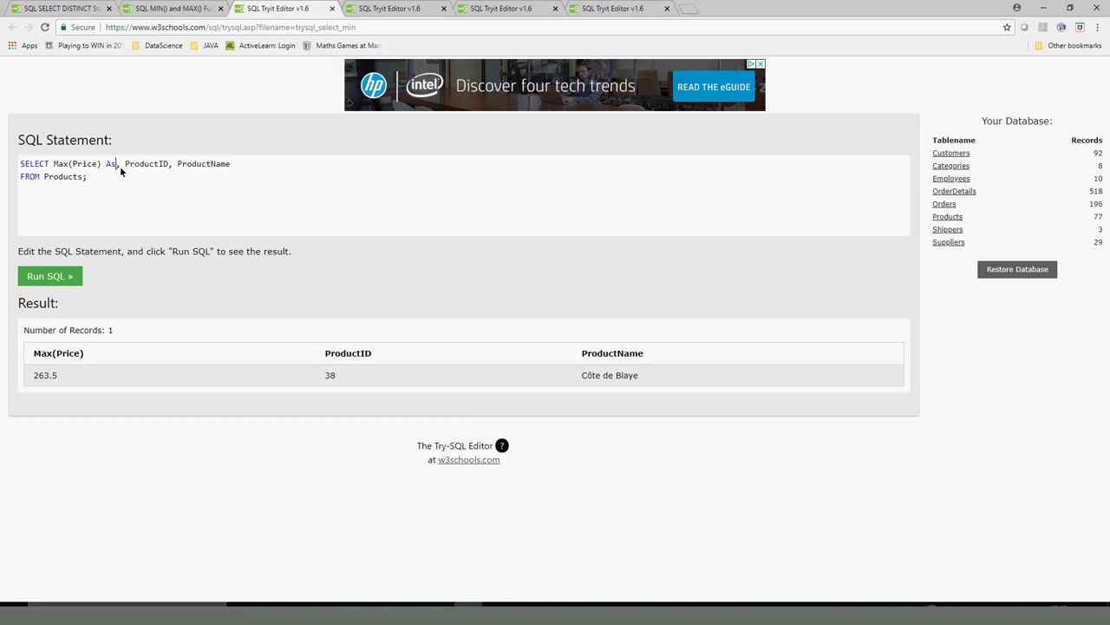
type(" P")
key("BackSpace")
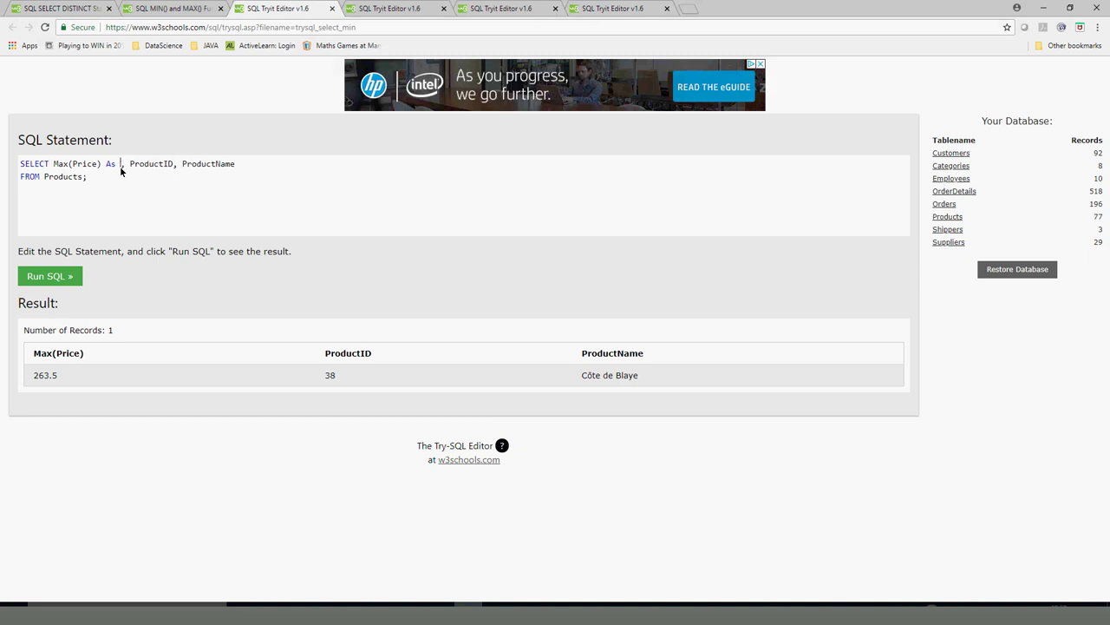
type("Che")
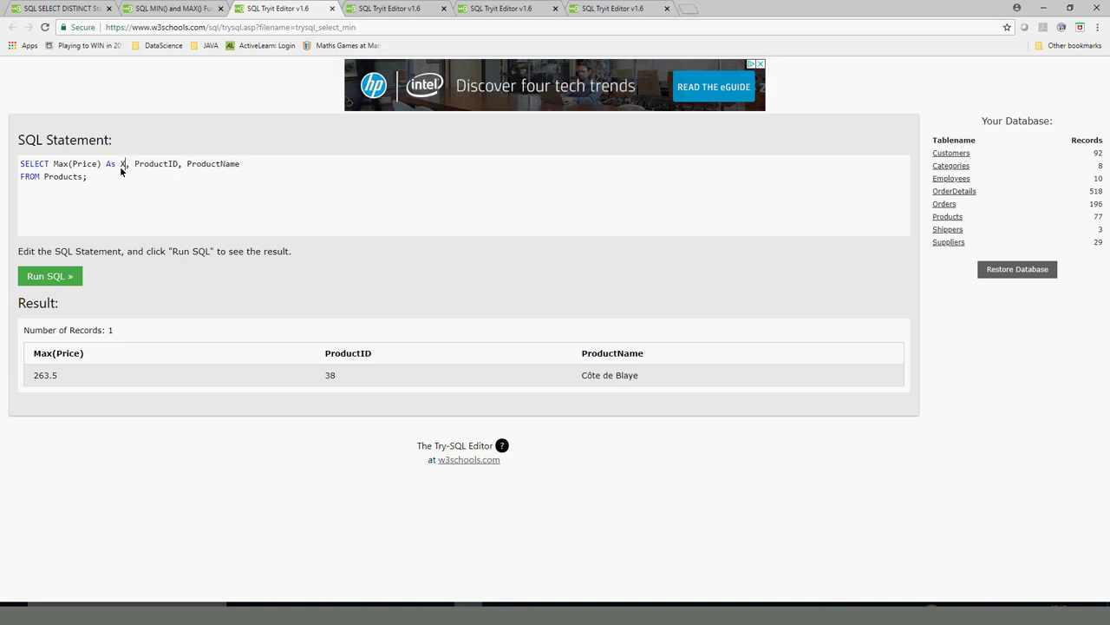
type("apest")
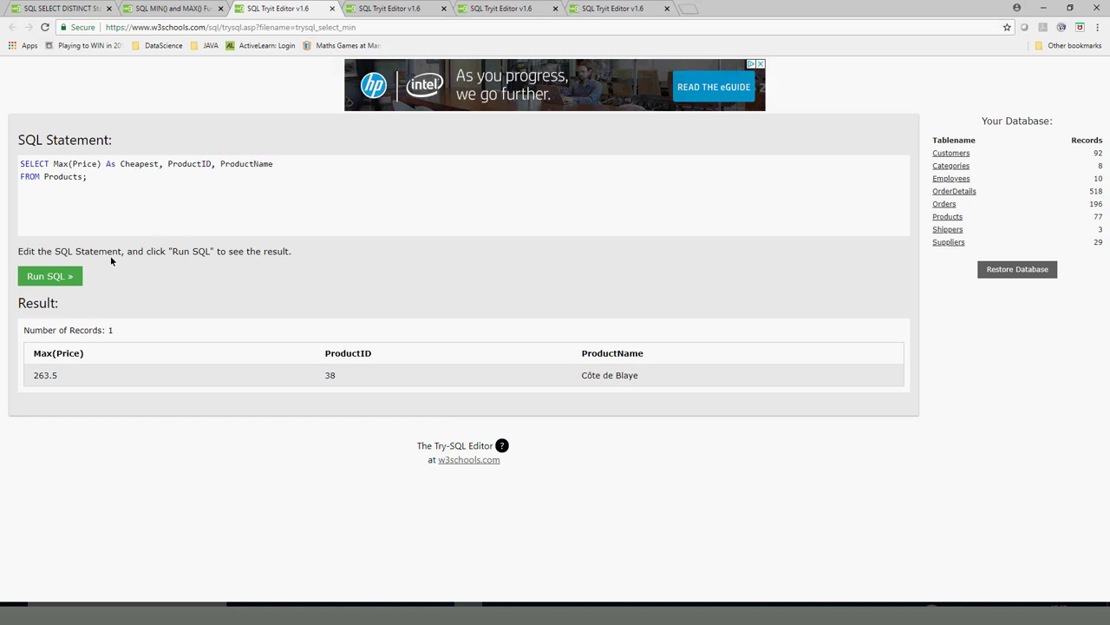
left_click(53, 281)
double_click(50, 353)
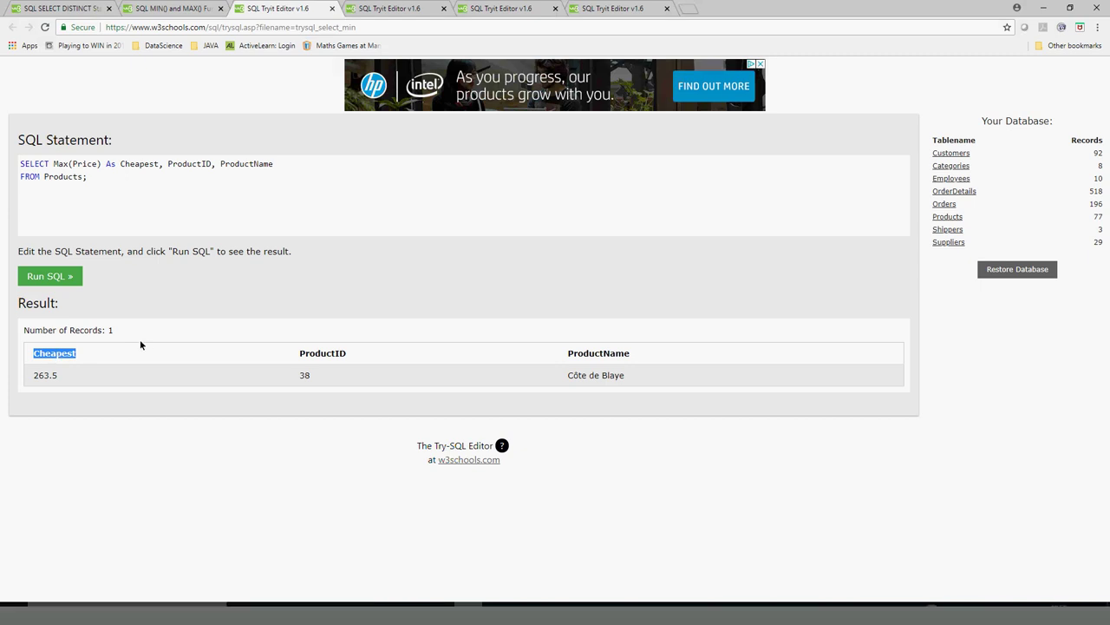
Step: Give the ProductID column the alias Product in the SELECT statement
left_click(212, 164)
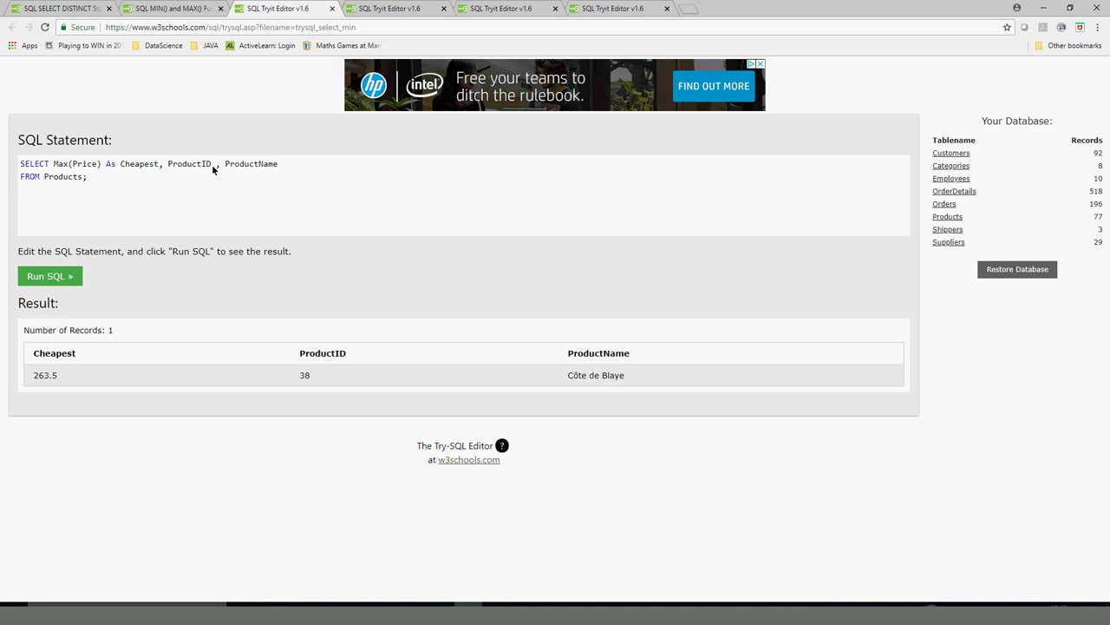
type("As ")
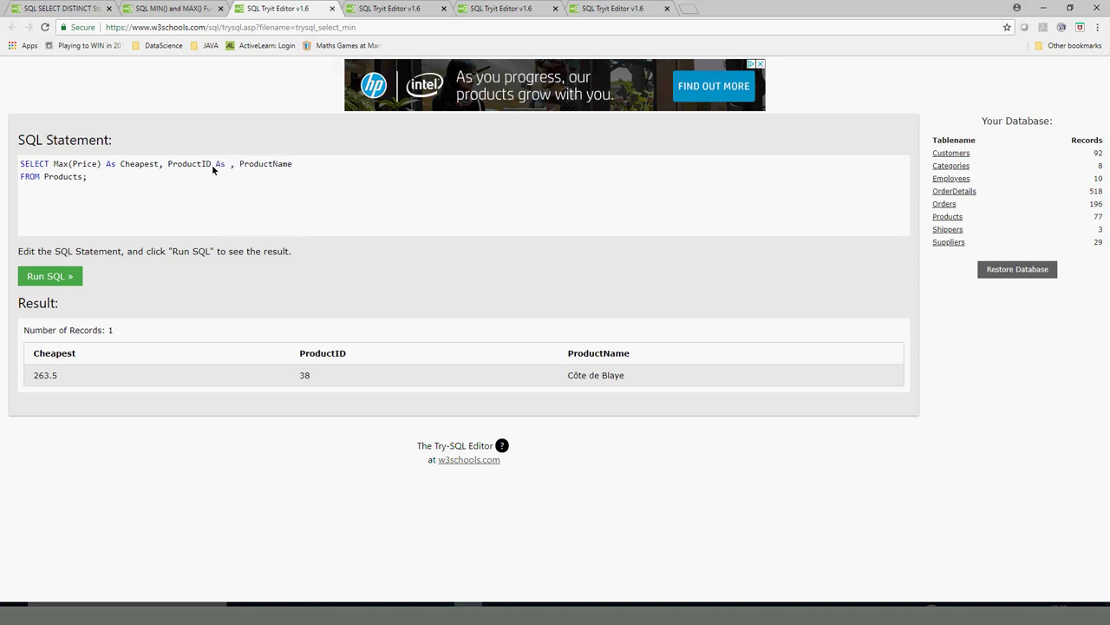
type("Prod")
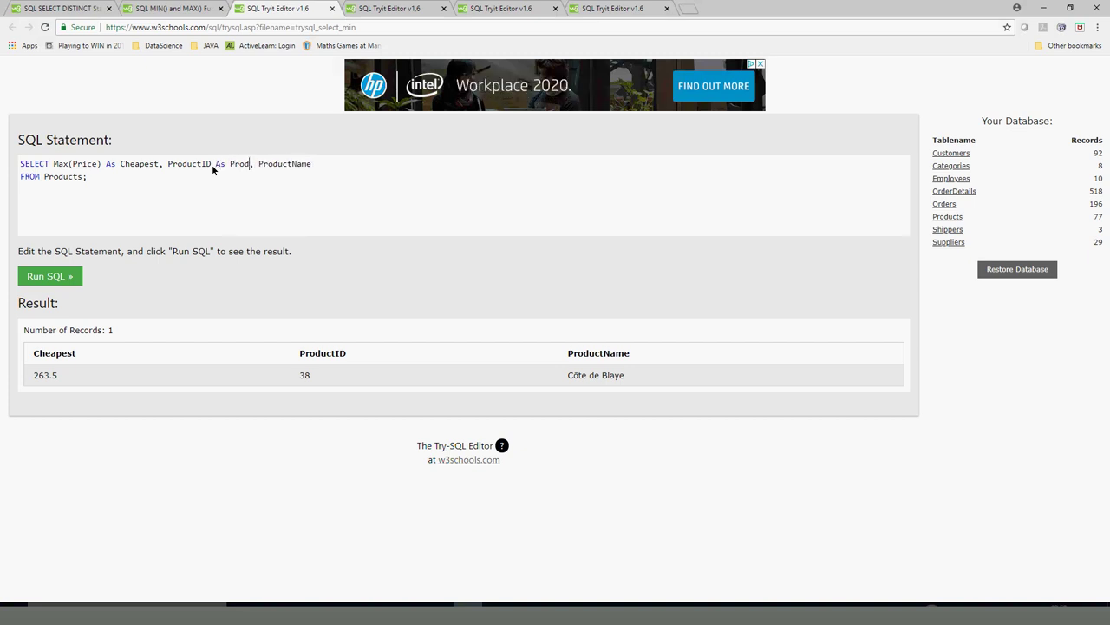
type("uct")
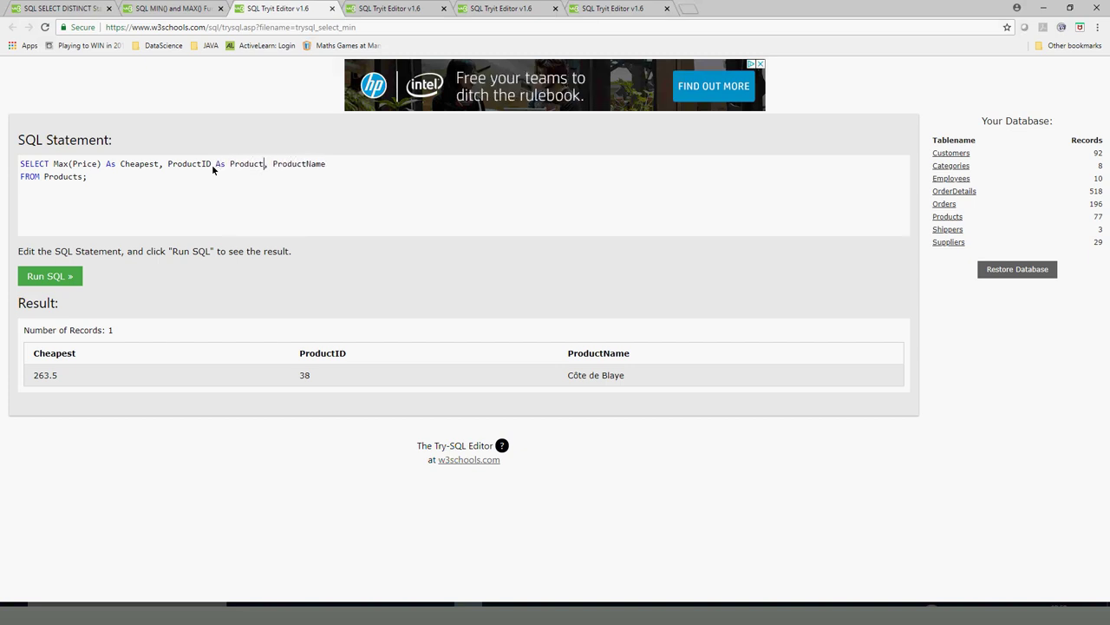
Step: Try to run the query with ProductName aliased as NAME OF PRODUCT, and dismiss the alert
left_click(334, 169)
type("As NAME OF PROD")
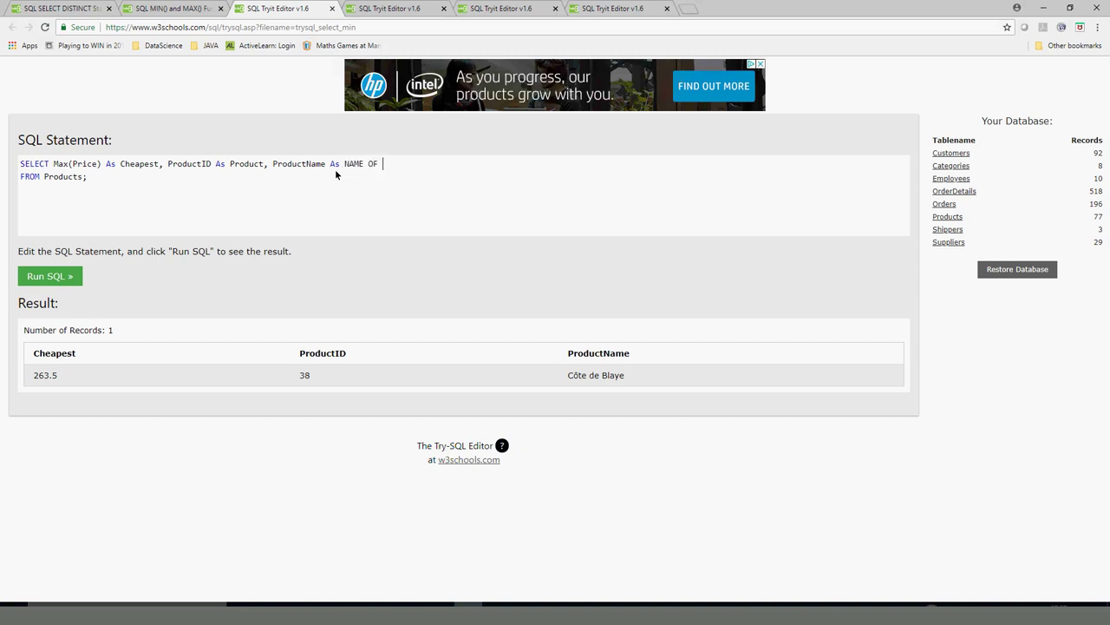
type("UCT")
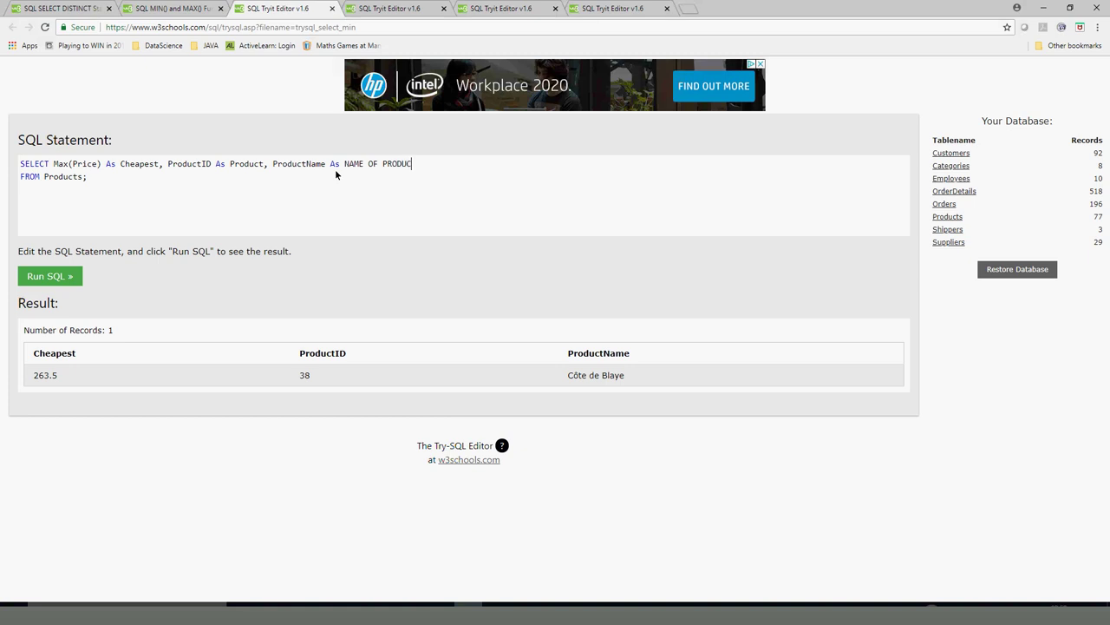
left_click(35, 282)
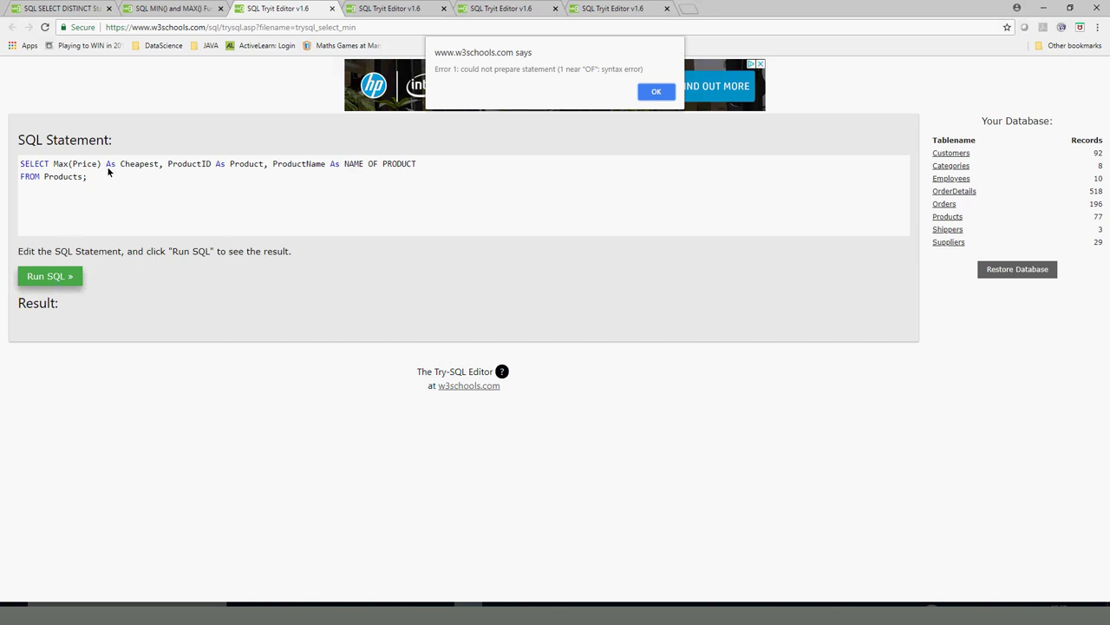
key("Return")
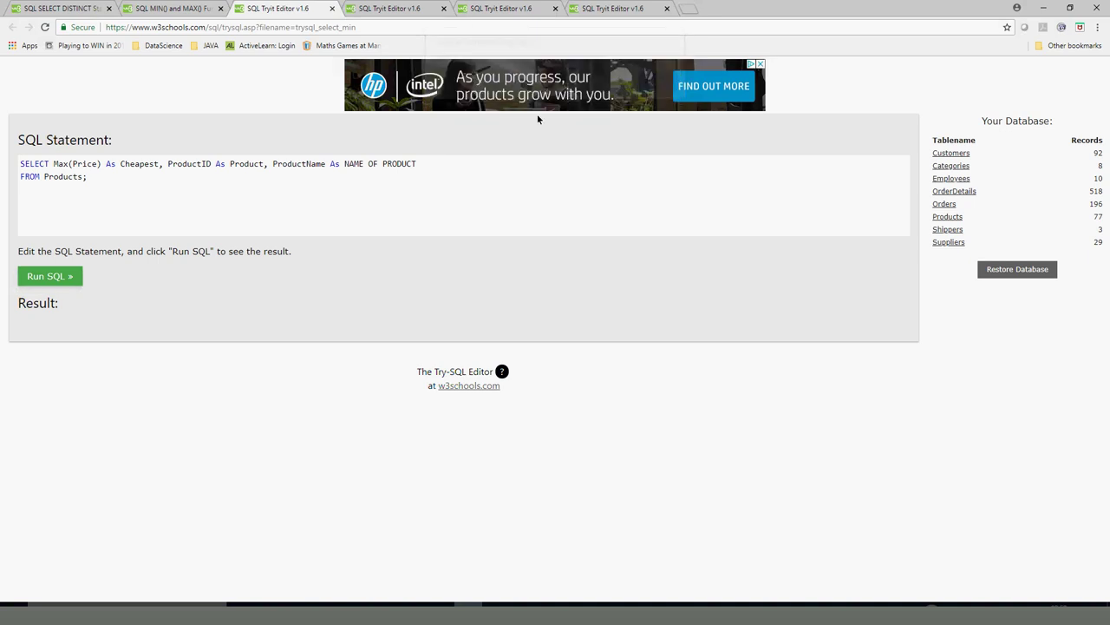
Step: Remove the spaces from the ProductName alias to make it NAMEOFPRODUCT, and run the query
left_click(345, 163)
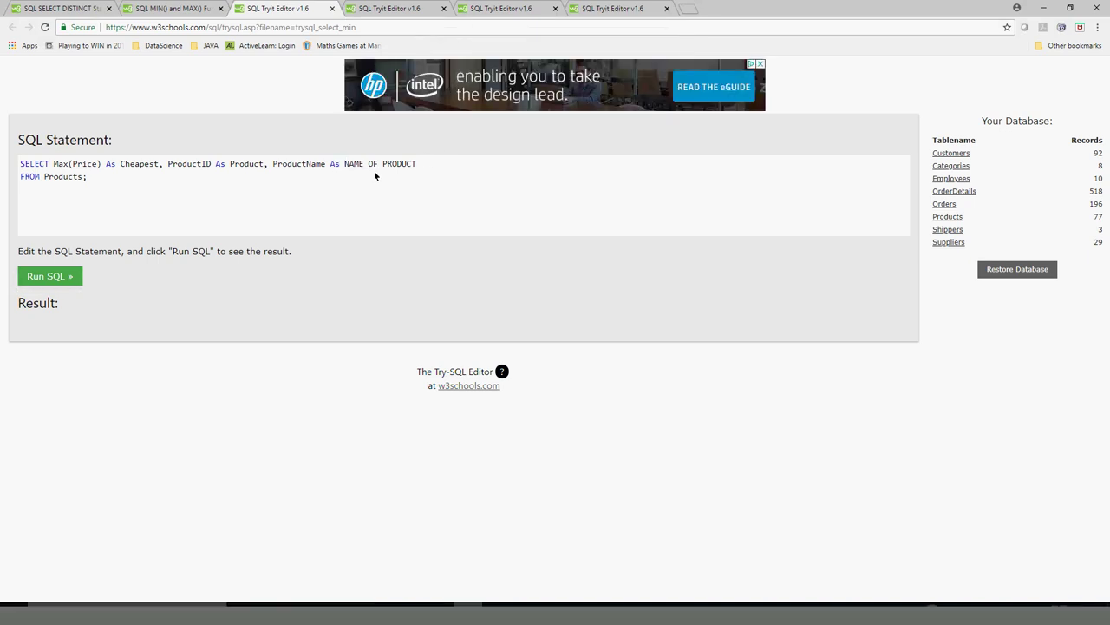
key("Right")
key("Right")
key("Delete")
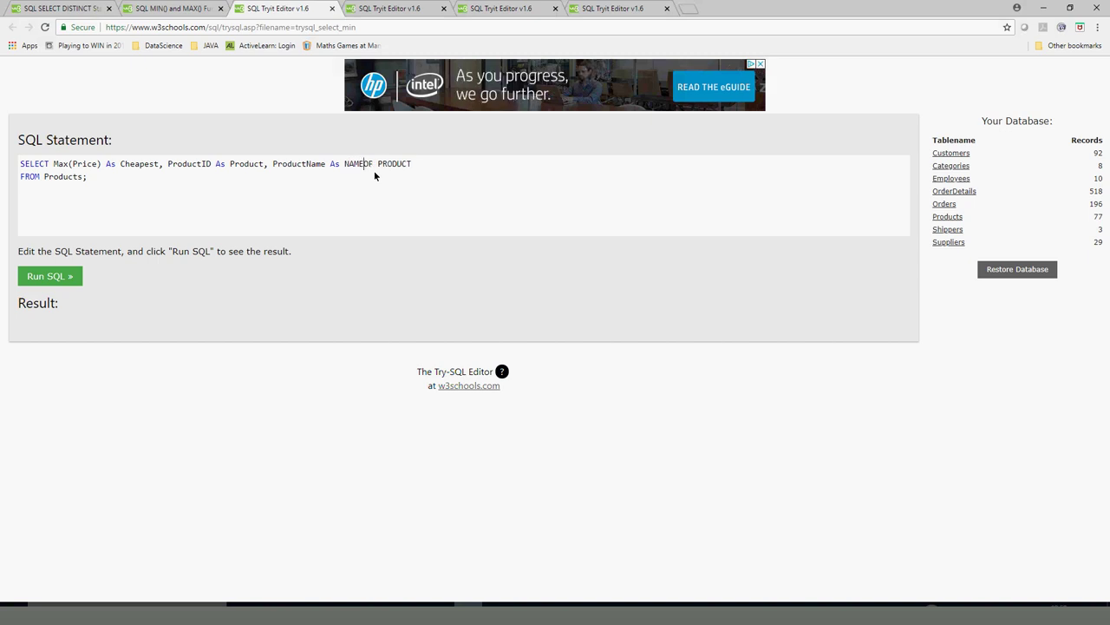
key("Right")
key("Right")
key("Right")
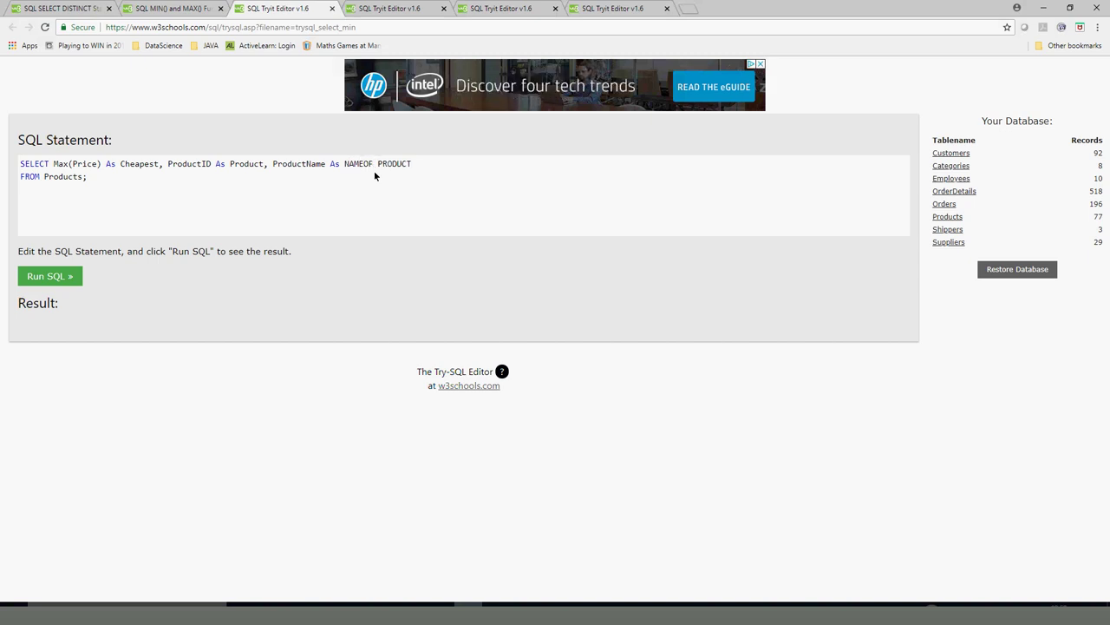
key("BackSpace")
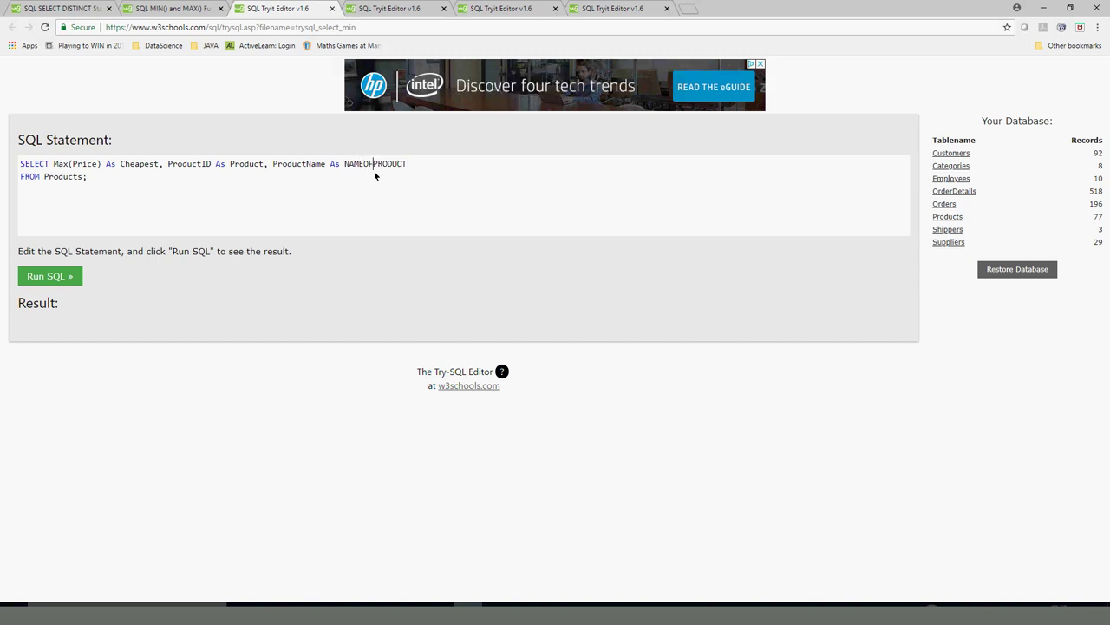
left_click(79, 277)
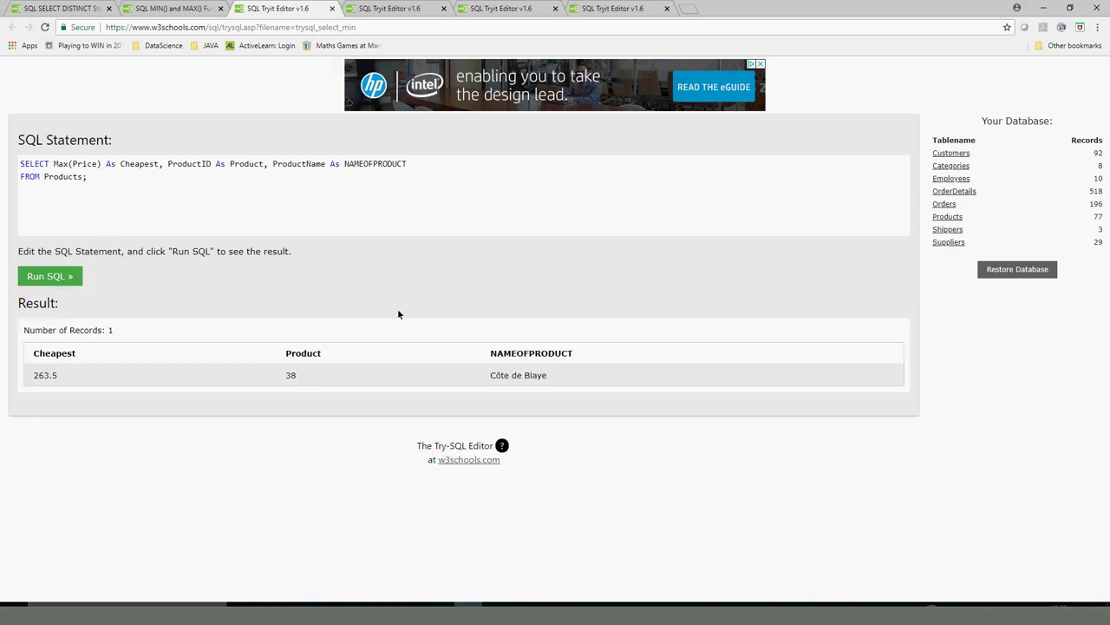
Step: Examine the aliased column headings in the result and the As keyword in the statement
double_click(518, 355)
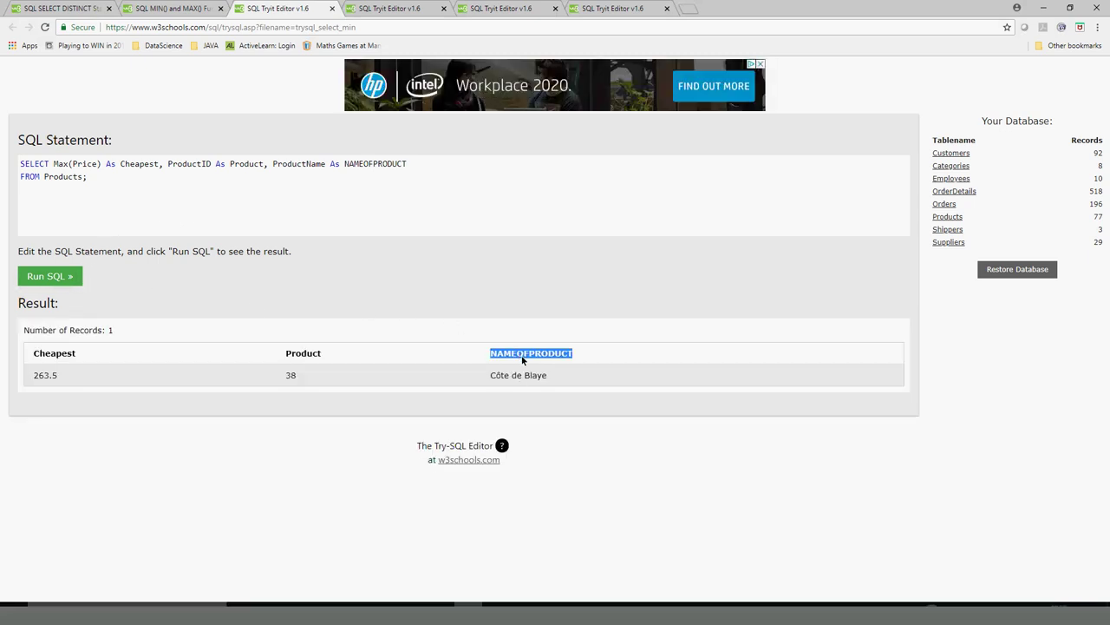
double_click(300, 354)
double_click(65, 355)
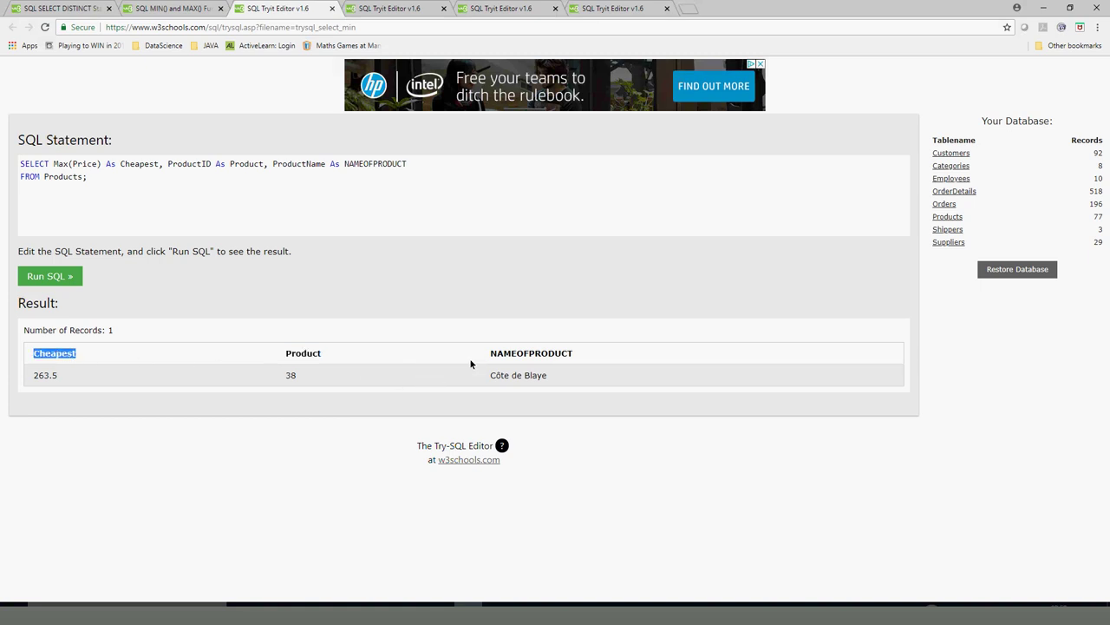
double_click(501, 354)
double_click(335, 164)
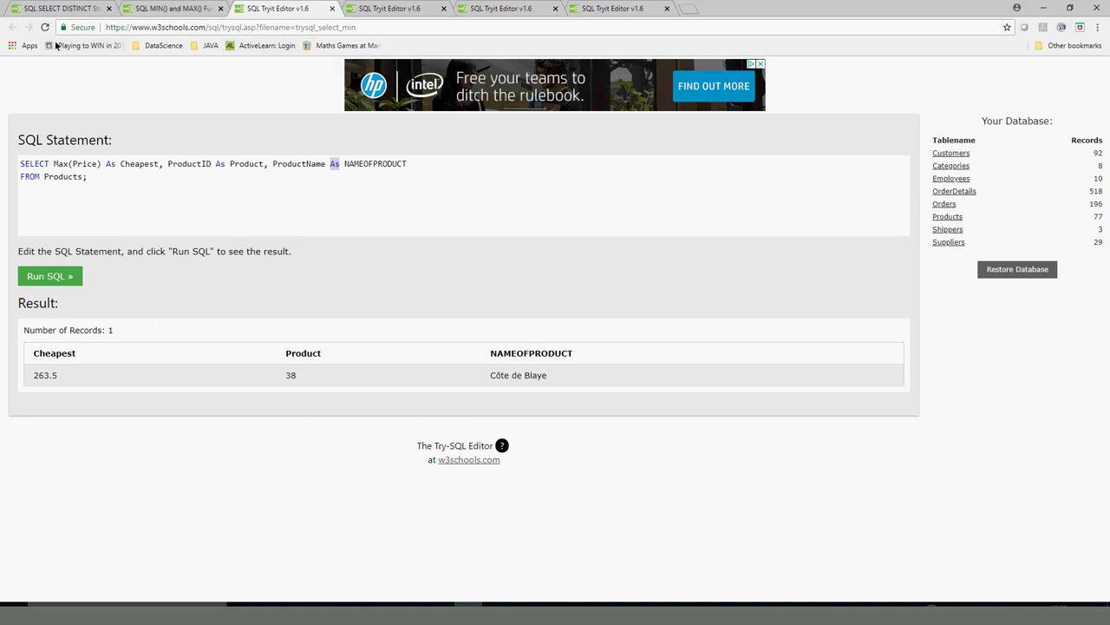
Step: Review the MIN() and MAX() examples on the tutorial page, and return to the Products query editor
left_click(185, 9)
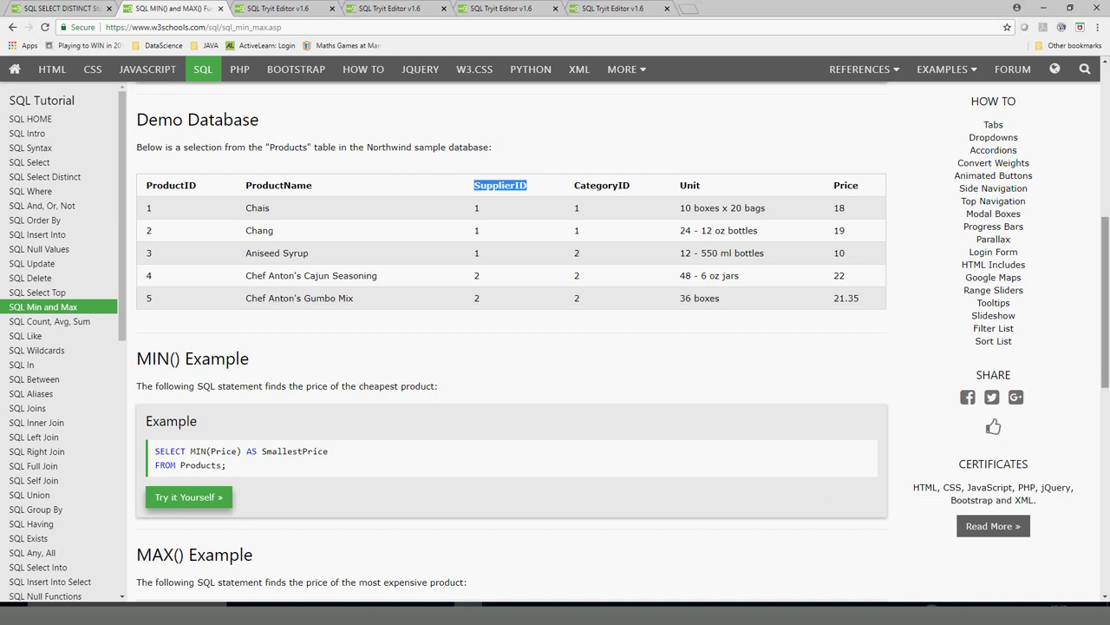
left_click_drag(1107, 371, 1106, 458)
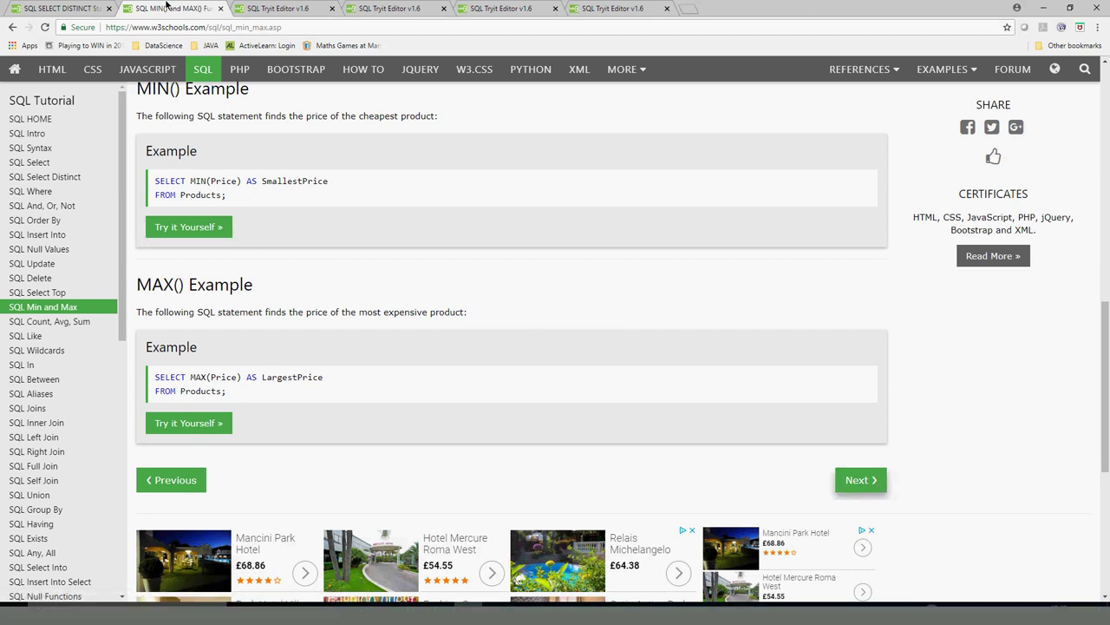
left_click(591, 10)
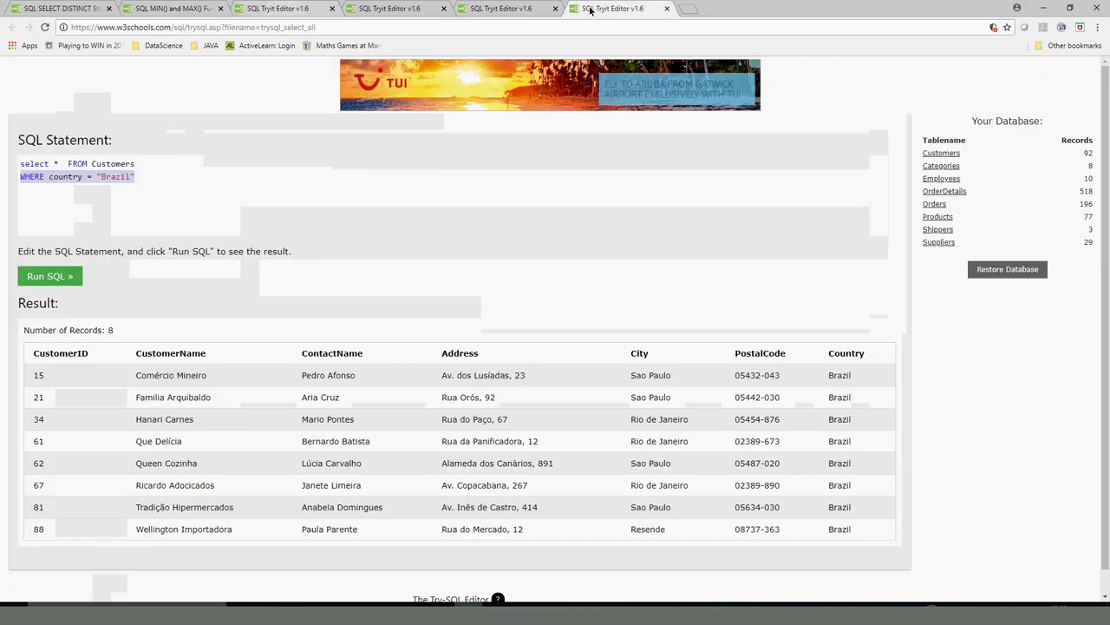
left_click(281, 8)
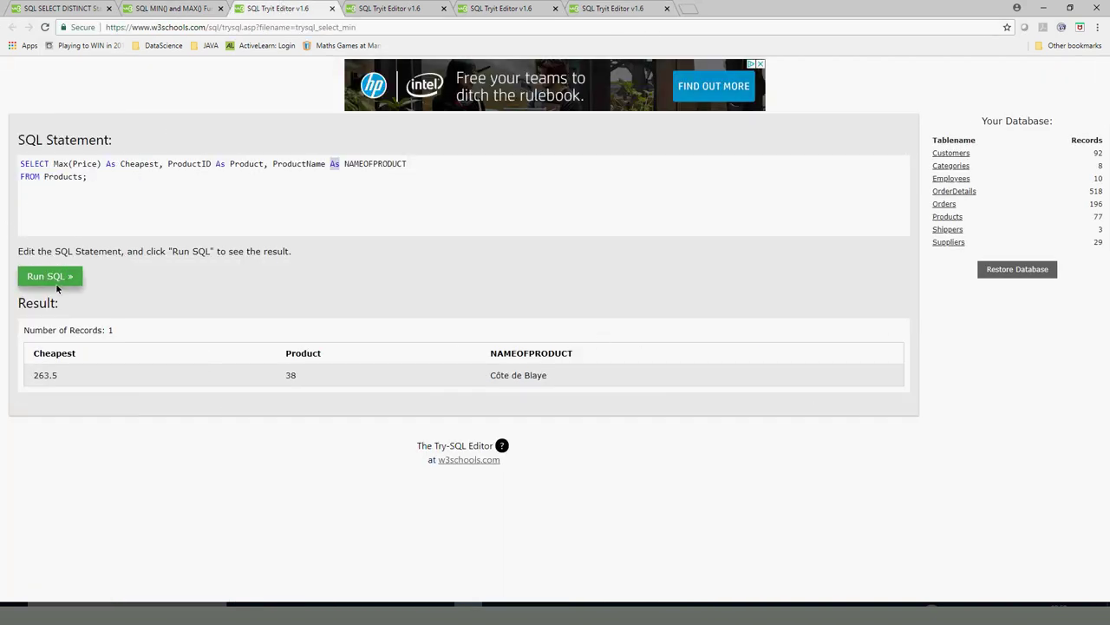
Step: Replace the Cheapest alias of Max(Price) with mOSTeXPENSIVE and run the query
double_click(128, 165)
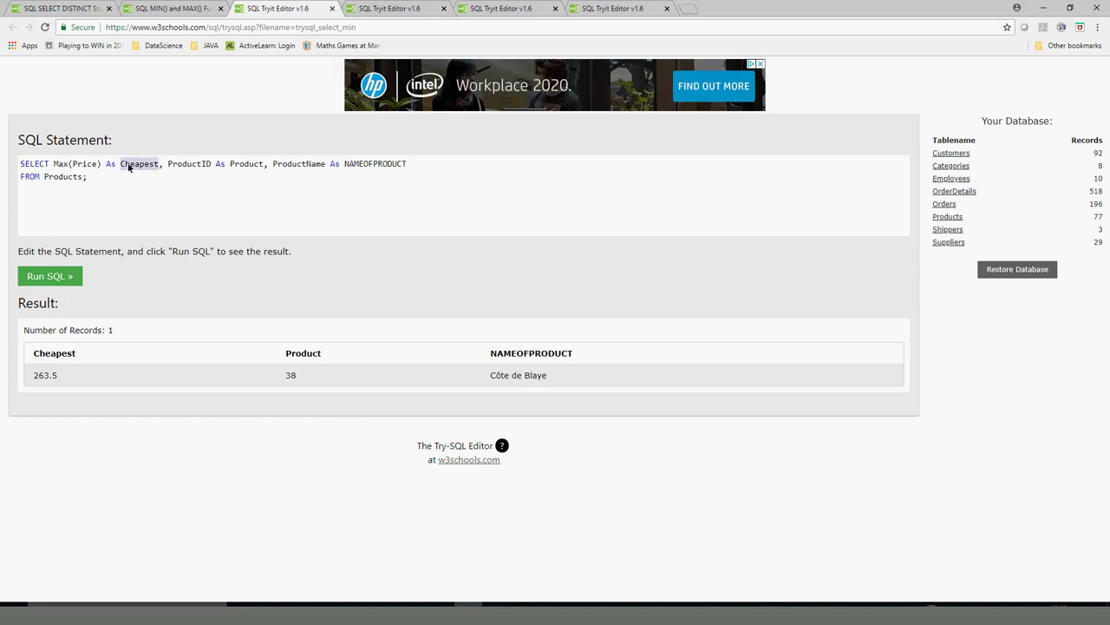
type("mOST")
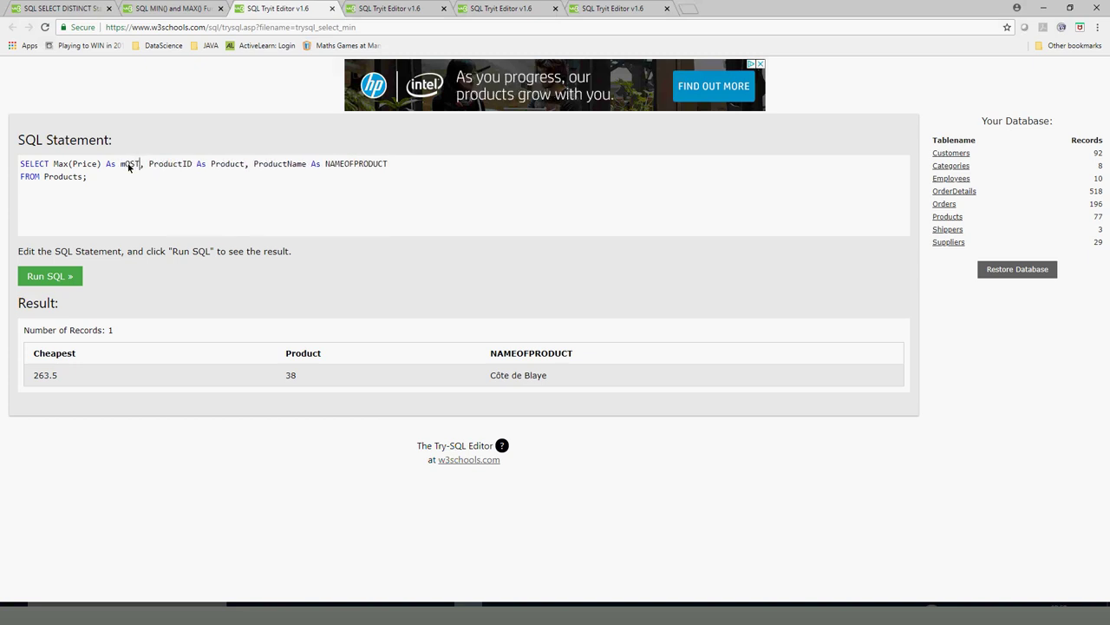
type("eXPENSI")
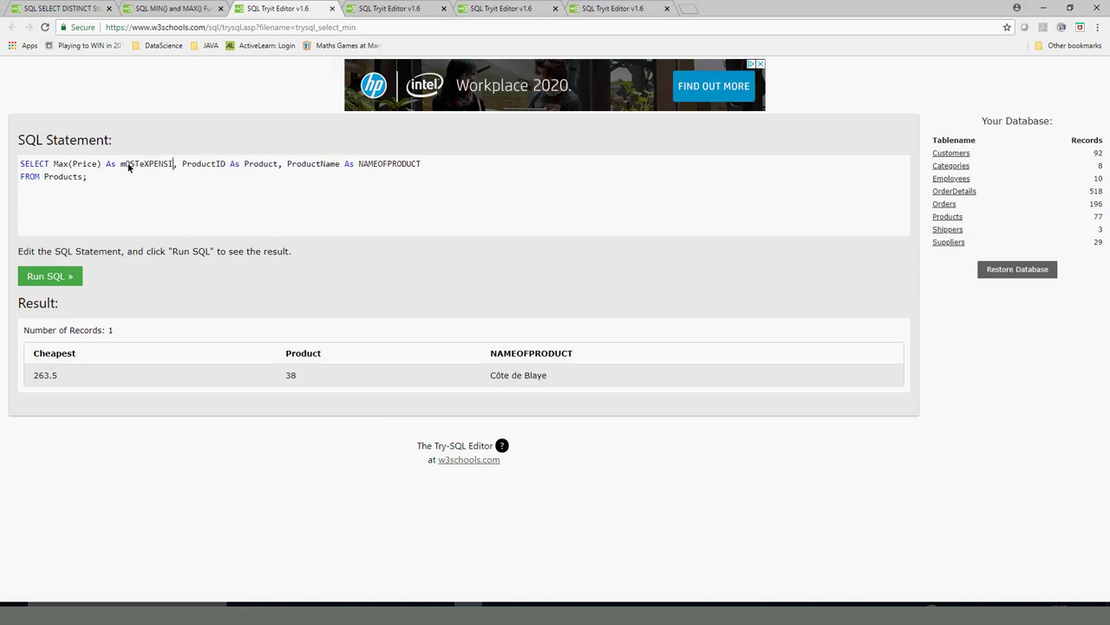
type("VE")
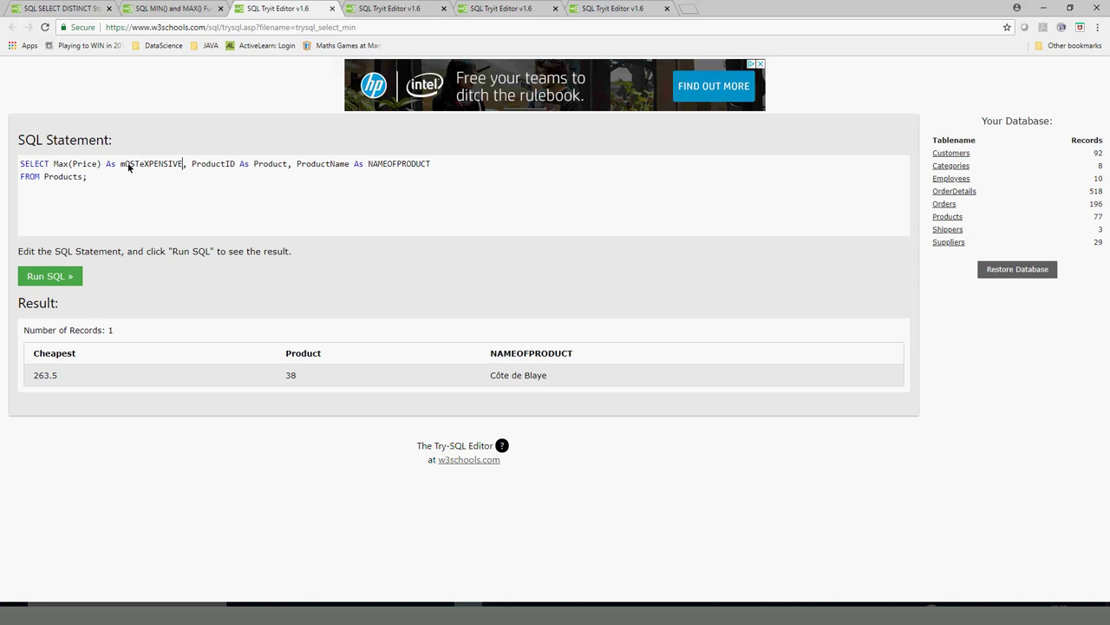
left_click(39, 276)
double_click(76, 362)
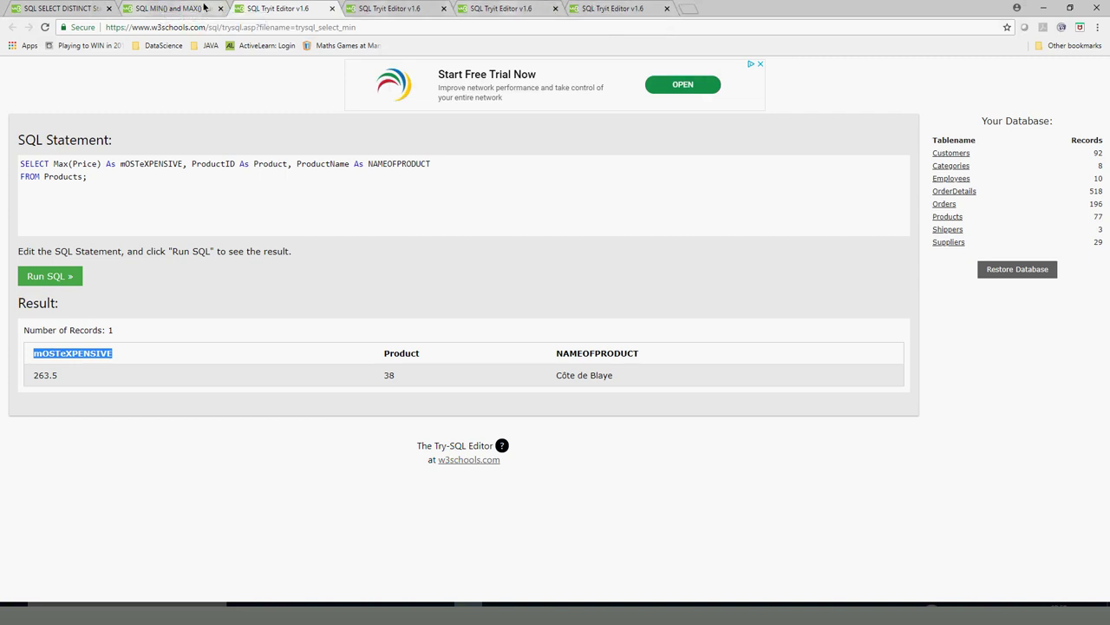
Step: Go to the tutorial's SQL COUNT(), AVG() and SUM() chapter and examine the SELECT COUNT(column_name) line of the syntax
key("ctrl+Page_Up")
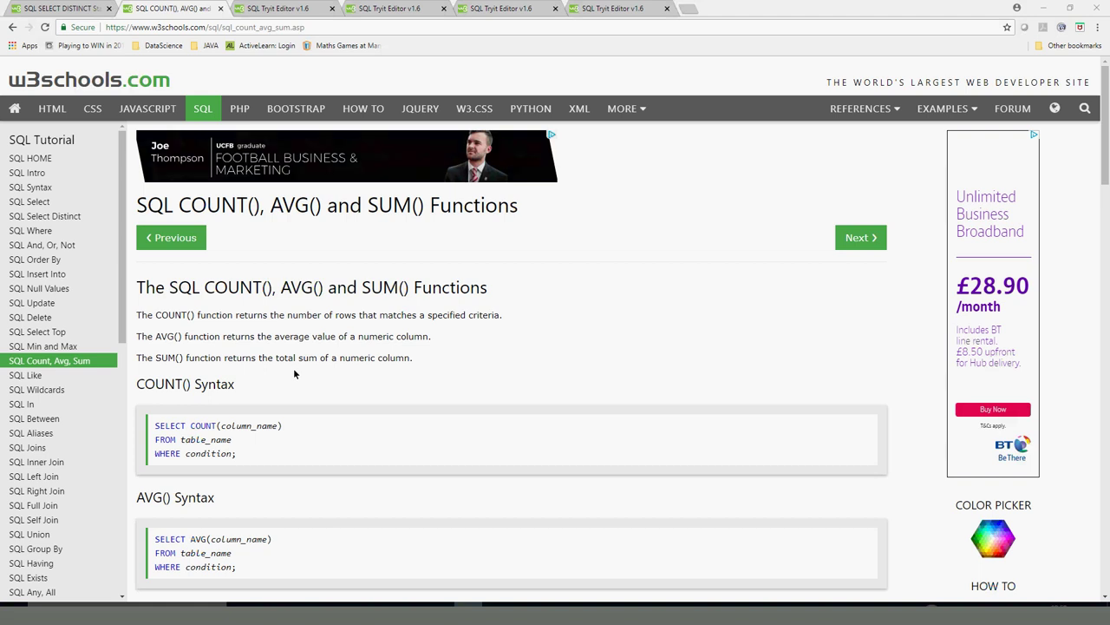
double_click(171, 426)
double_click(198, 427)
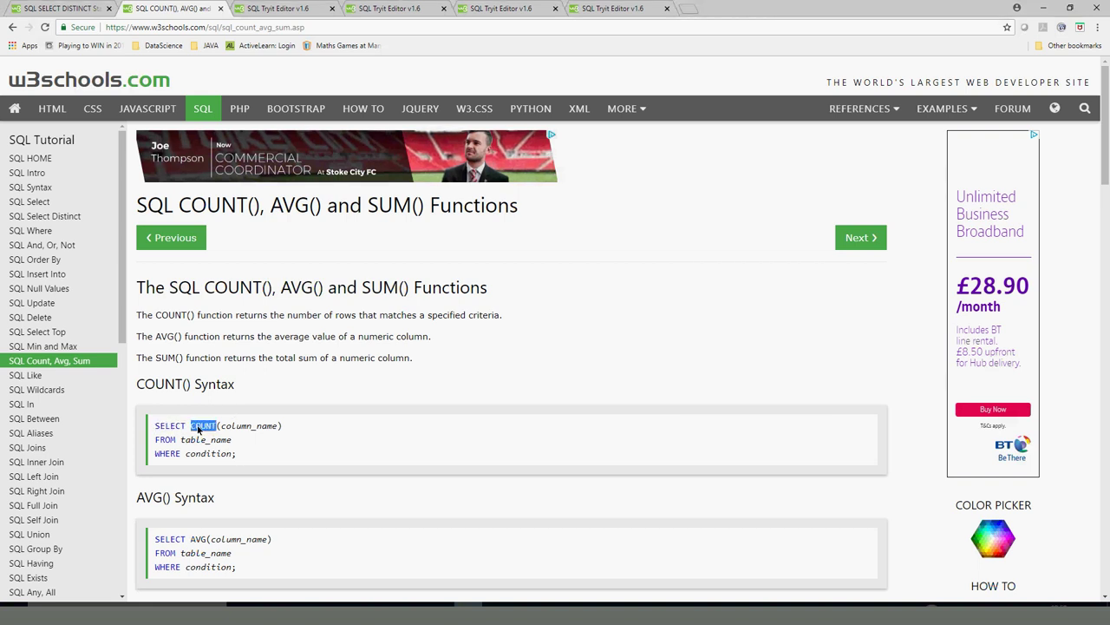
triple_click(230, 426)
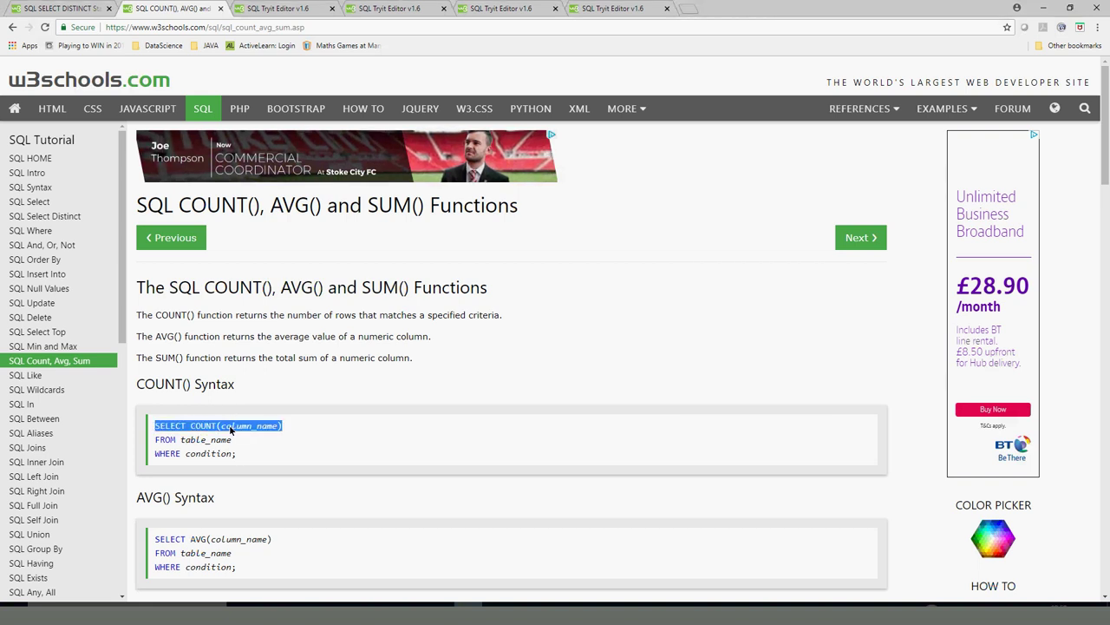
Step: Examine the column_name, table_name and condition placeholders in the COUNT() syntax
double_click(232, 428)
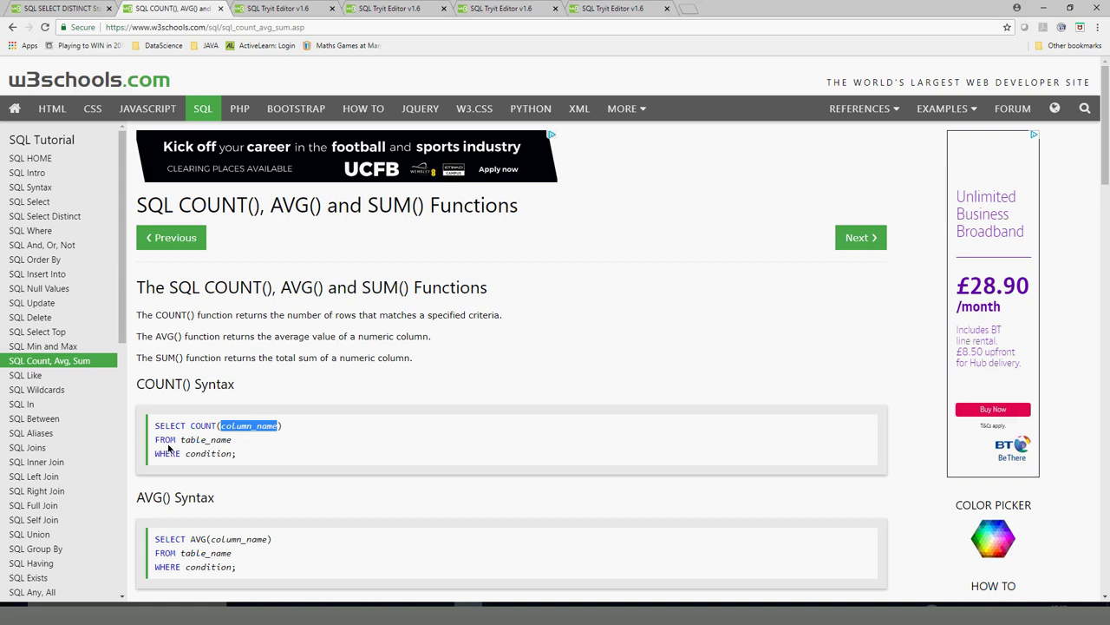
double_click(192, 441)
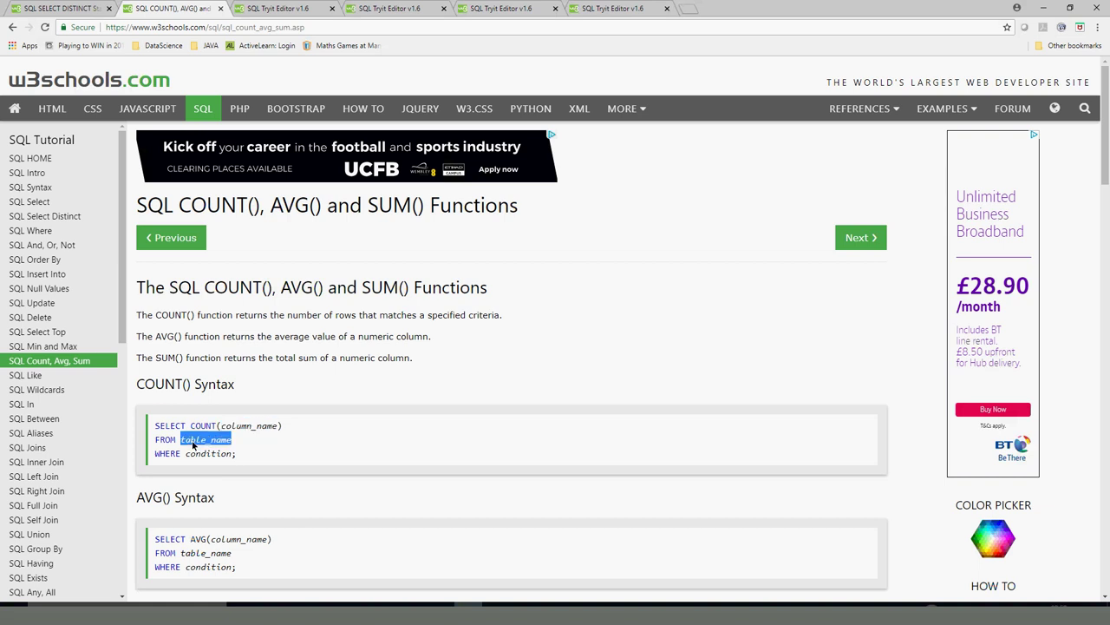
double_click(201, 453)
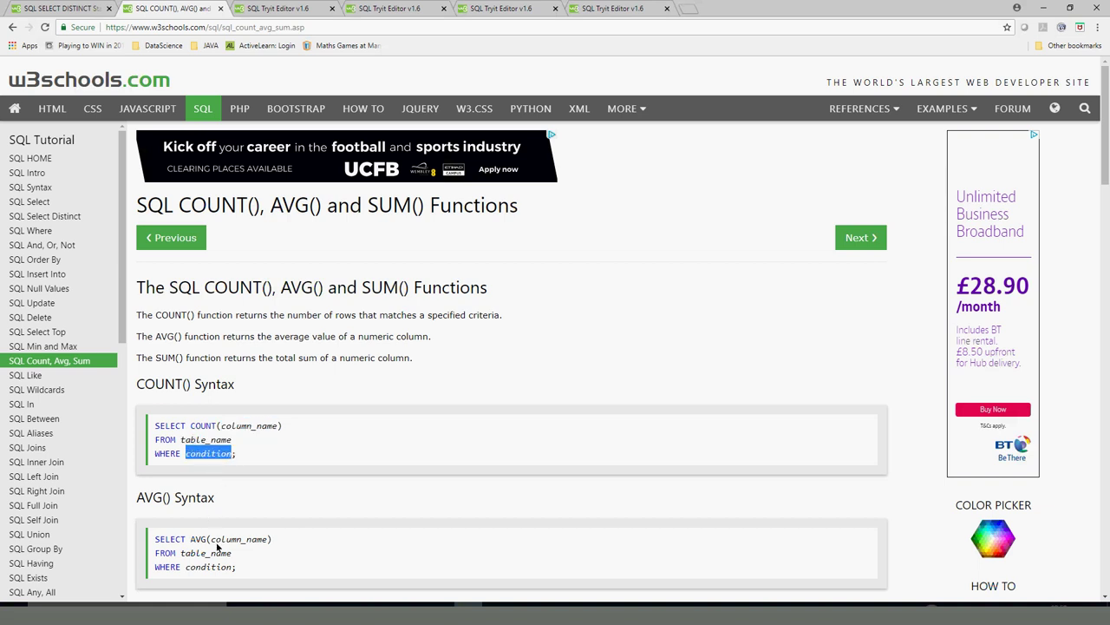
scroll(218, 547, "down", 5)
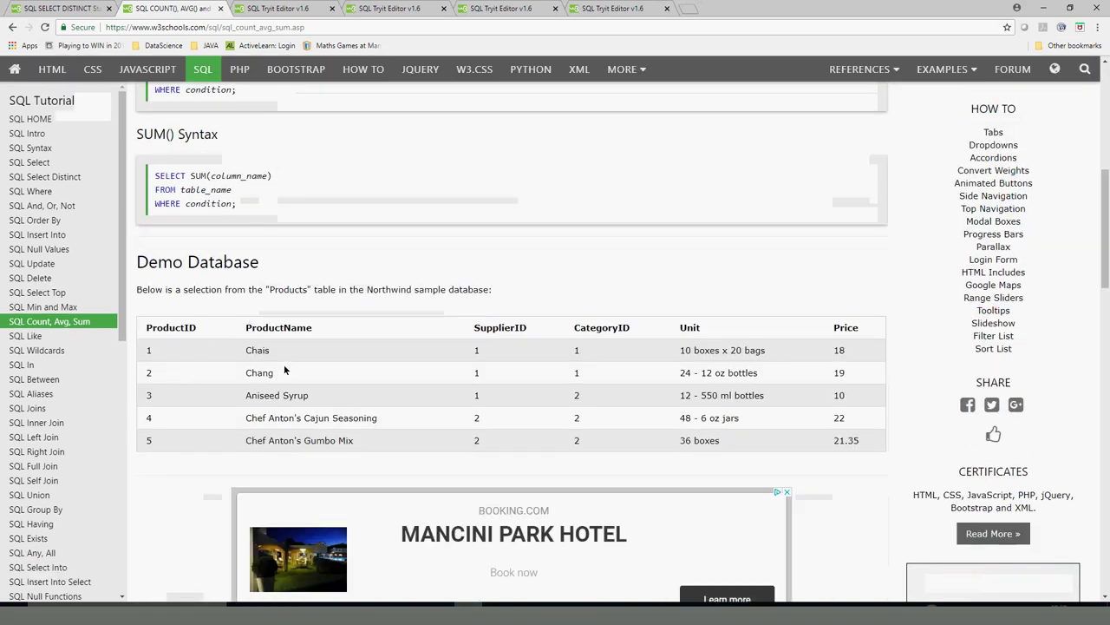
scroll(283, 363, "up", 5)
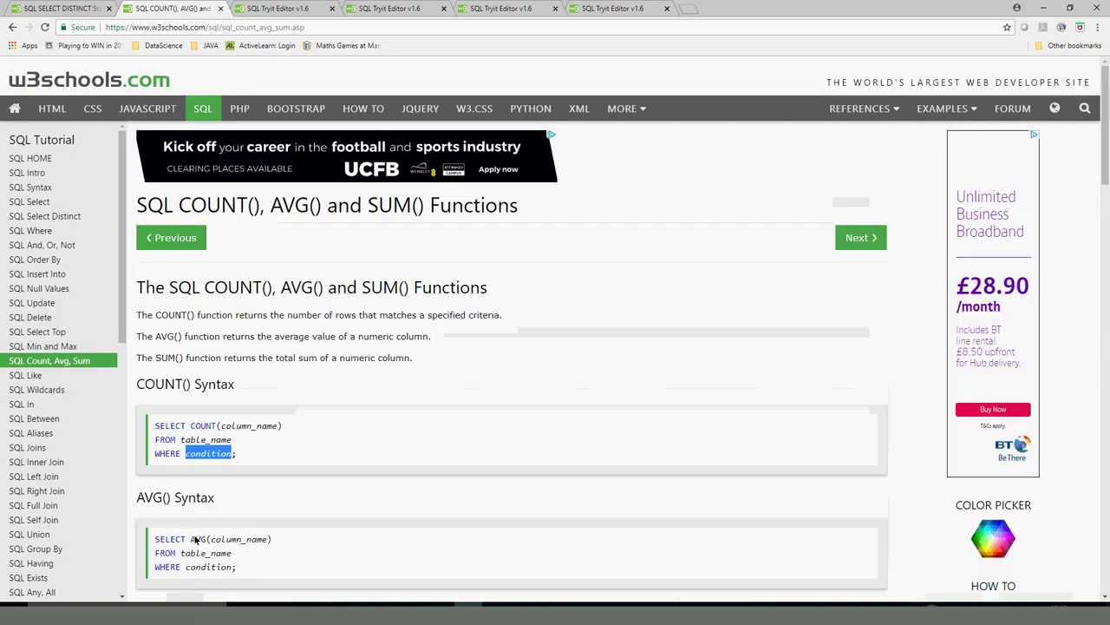
Step: Examine the AVG function name with its column_name and condition placeholders in the AVG() syntax
double_click(196, 540)
double_click(231, 539)
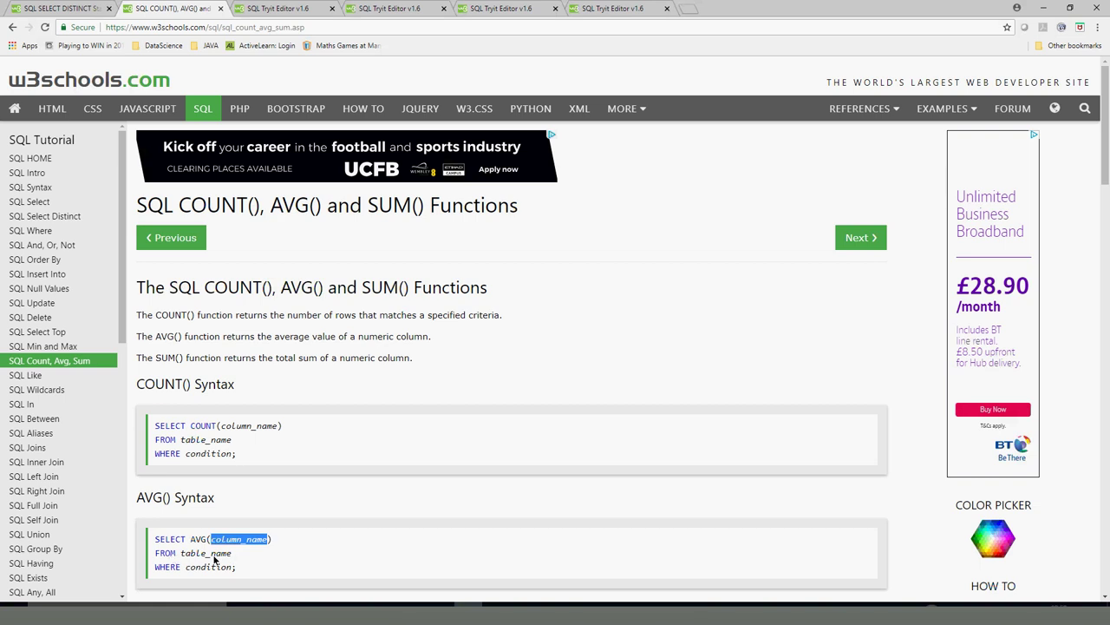
double_click(205, 567)
scroll(202, 566, "down", 5)
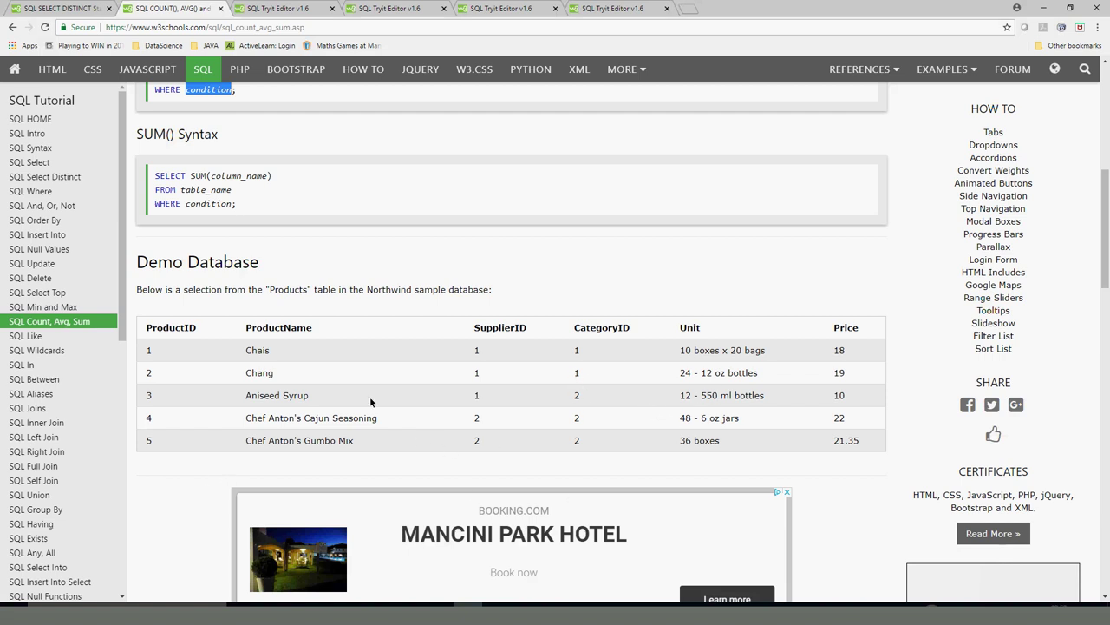
scroll(367, 416, "up", 5)
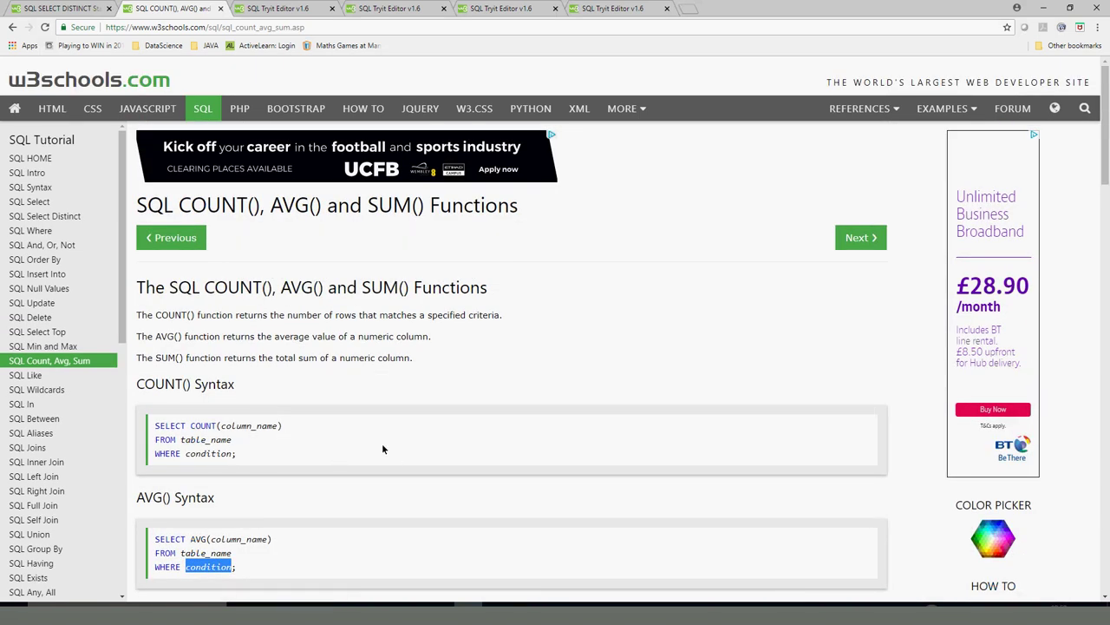
Step: Examine the ProductName column and its entries in the Products demo table
scroll(312, 476, "down", 8)
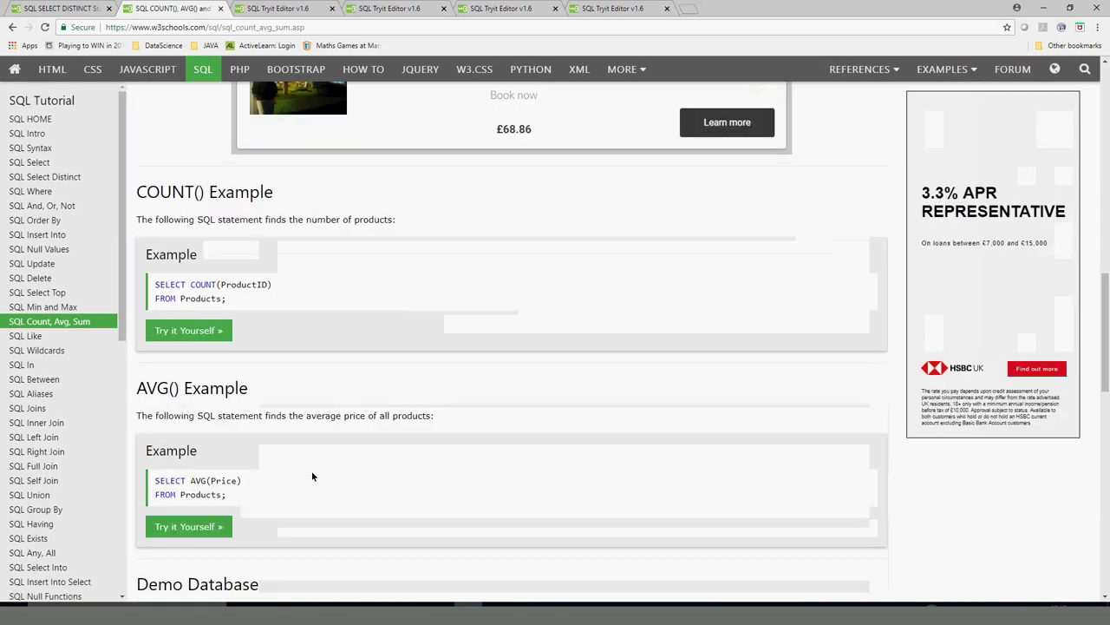
scroll(313, 476, "up", 11)
scroll(312, 475, "down", 5)
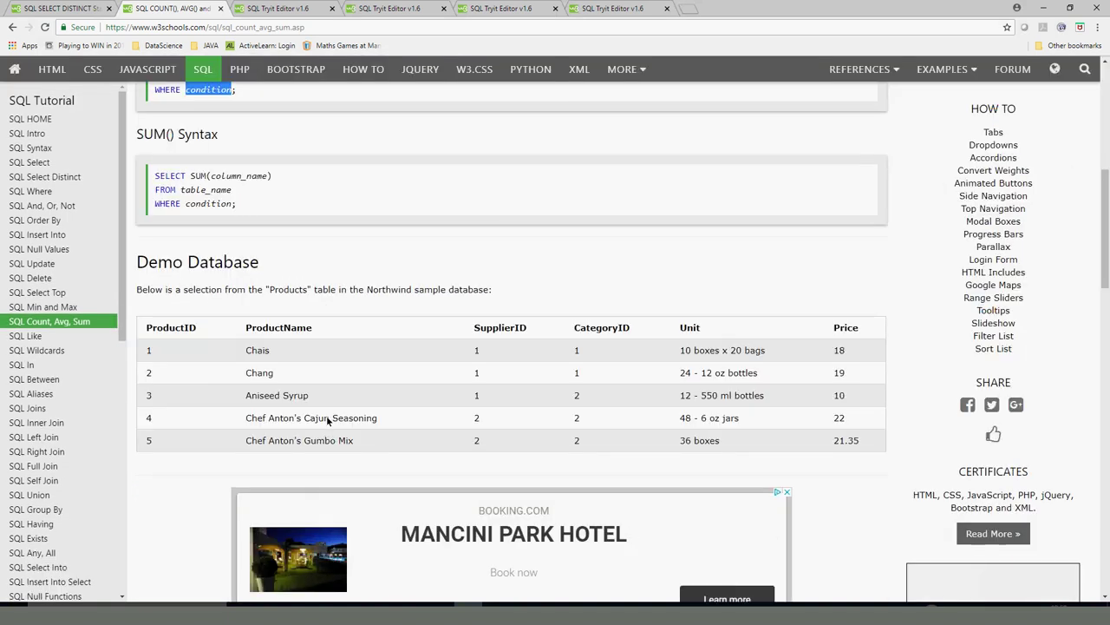
double_click(266, 328)
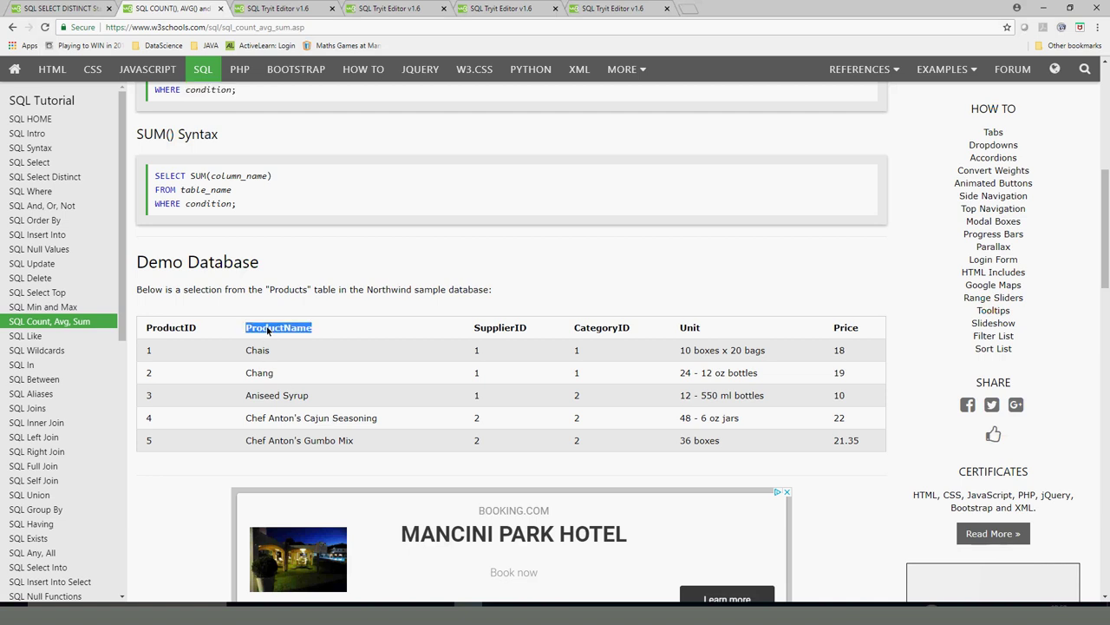
left_click(252, 354)
left_click_drag(253, 355, 247, 355)
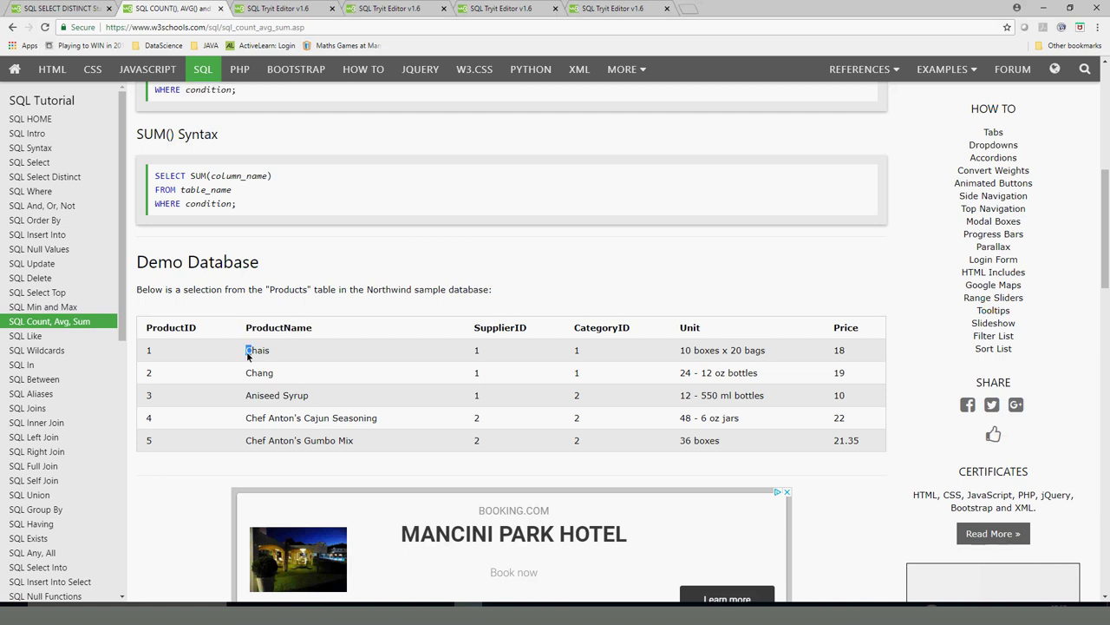
double_click(250, 442)
Step: Review the chapter's COUNT(), AVG() and SUM() examples and open the COUNT() example in the query editor
scroll(307, 358, "down", 10)
scroll(307, 359, "up", 10)
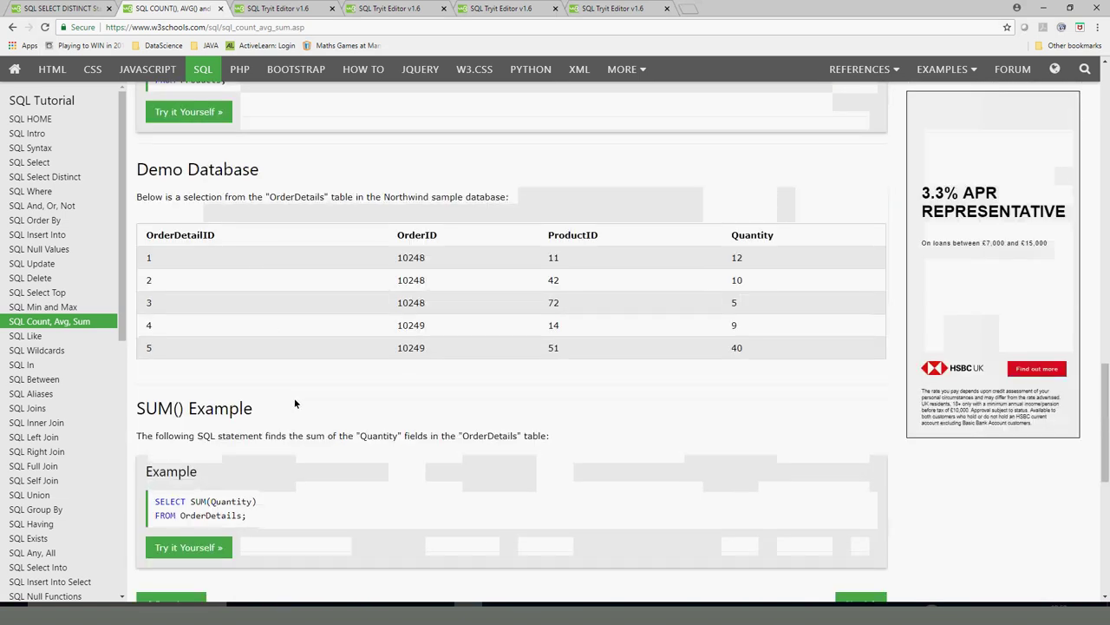
scroll(294, 397, "down", 10)
scroll(253, 373, "up", 5)
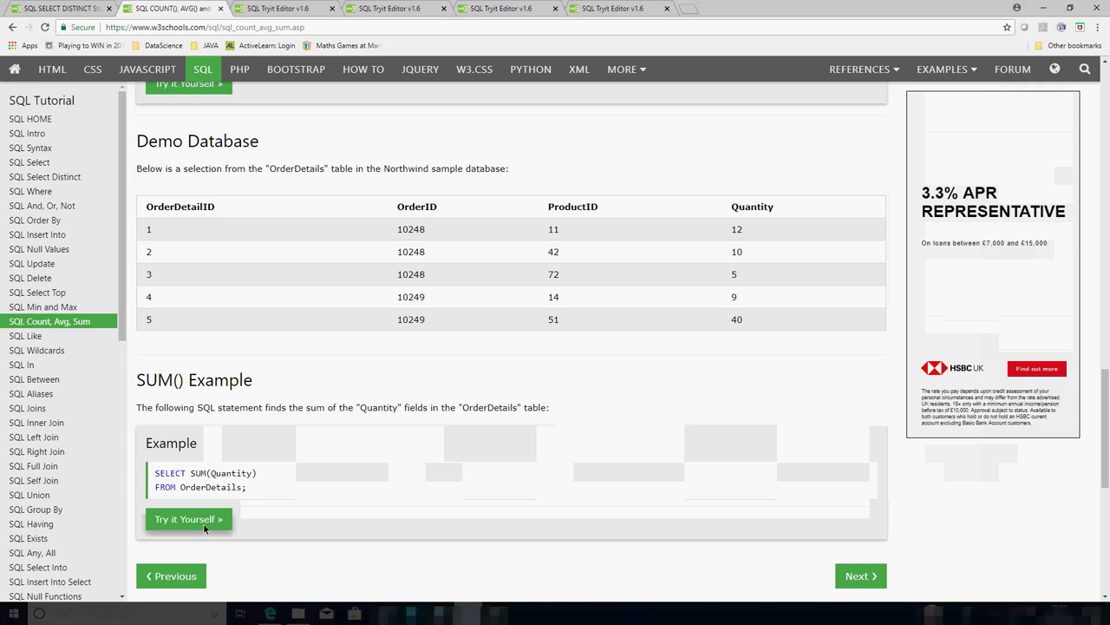
scroll(310, 517, "up", 1)
scroll(310, 522, "up", 5)
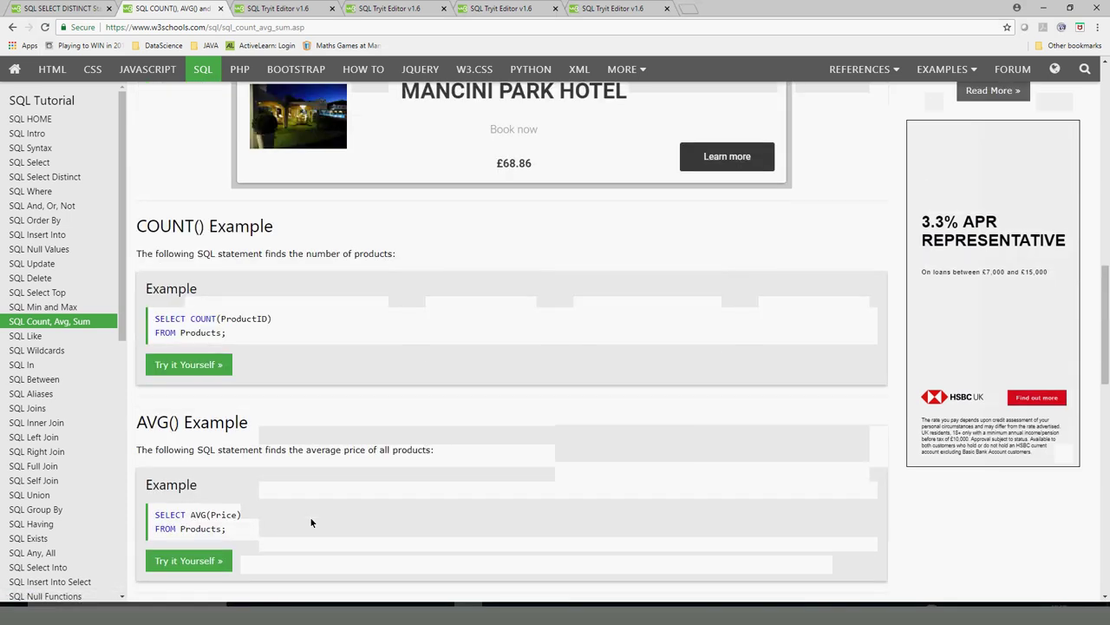
left_click(184, 365)
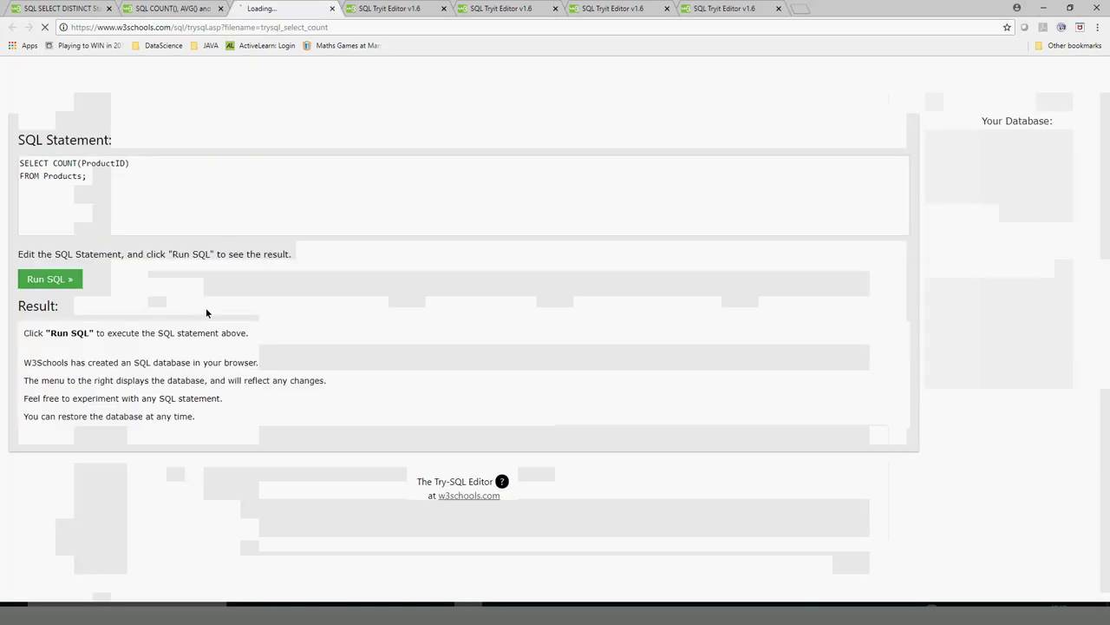
Step: Replace COUNT(ProductID) with * in the Products statement and run the query
left_click_drag(54, 164, 163, 173)
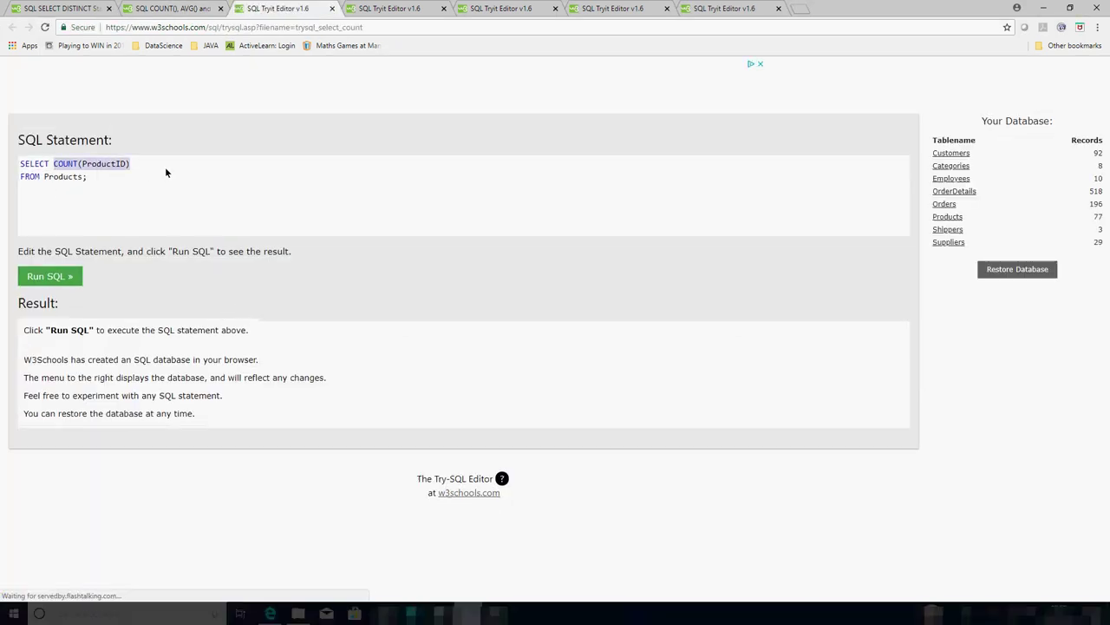
type("* FROM")
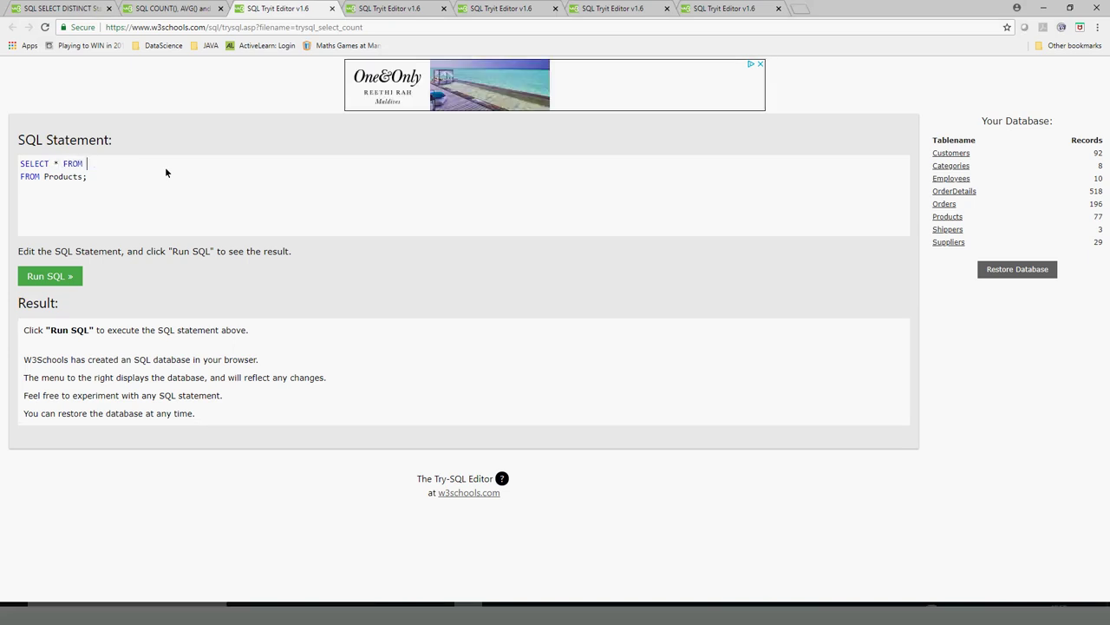
key("BackSpace")
key("BackSpace")
key("BackSpace")
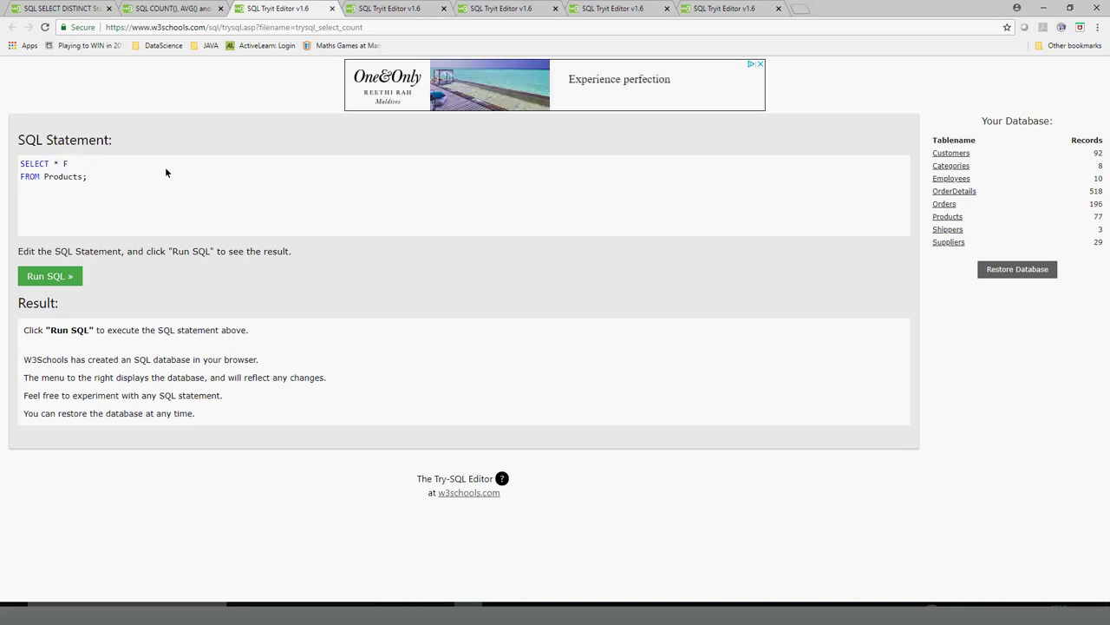
key("BackSpace")
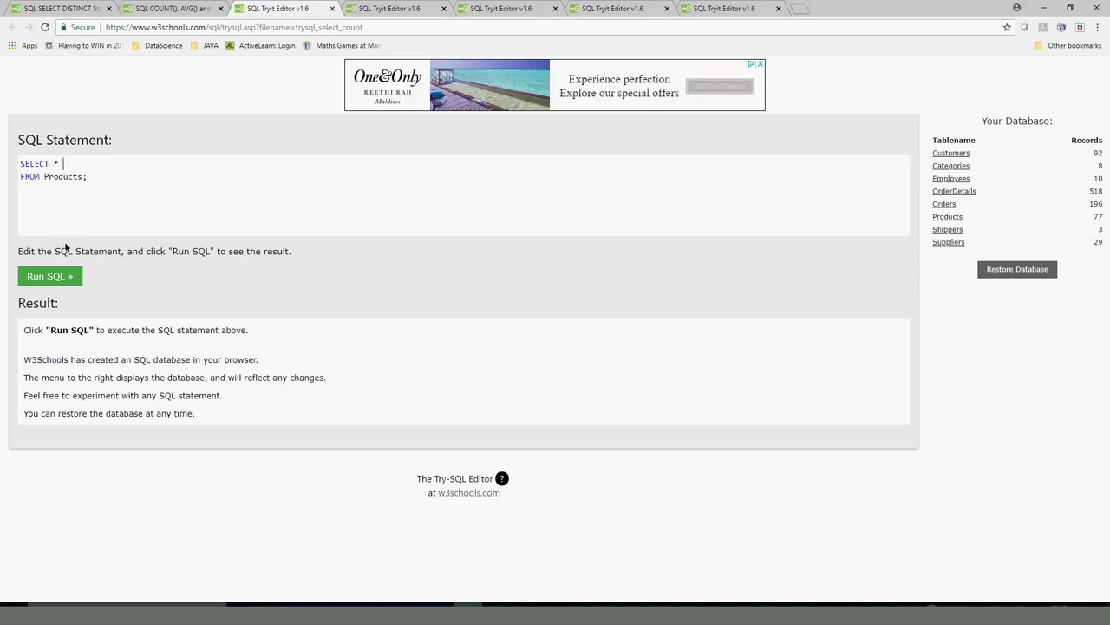
left_click(52, 276)
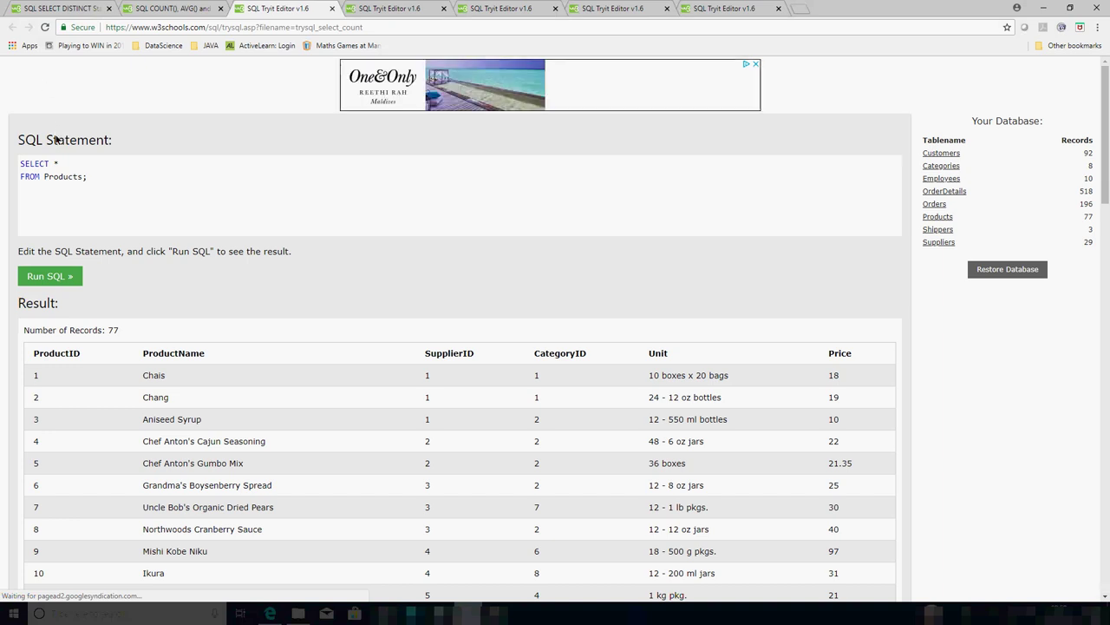
Step: Remove the semicolon after Products and start a WHERE clause on a new line
left_click(71, 167)
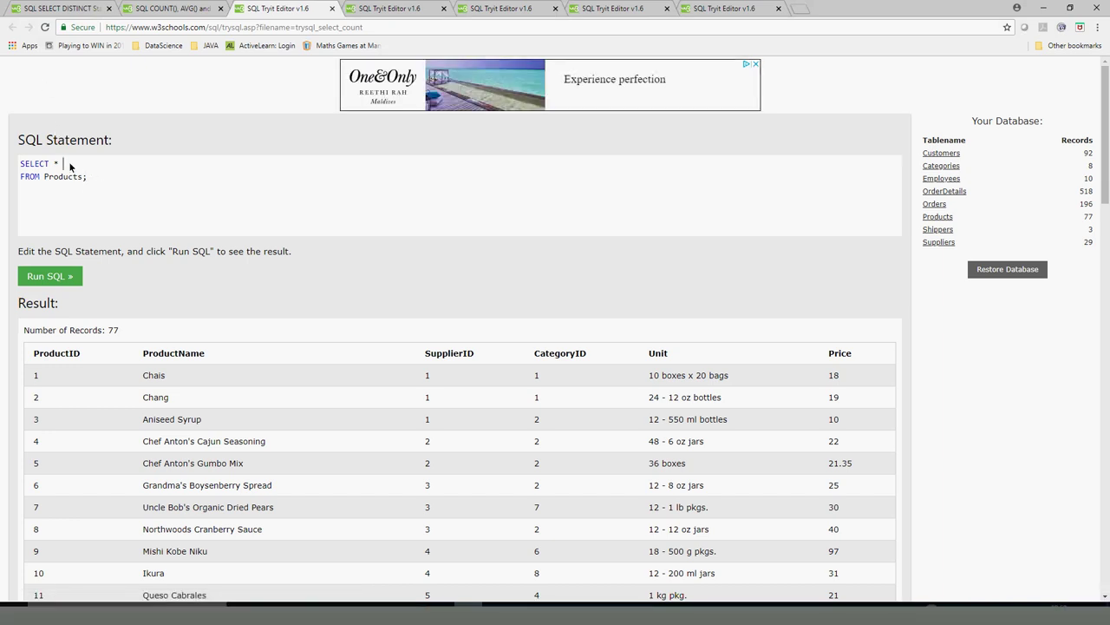
left_click(95, 179)
key("BackSpace")
key("Return")
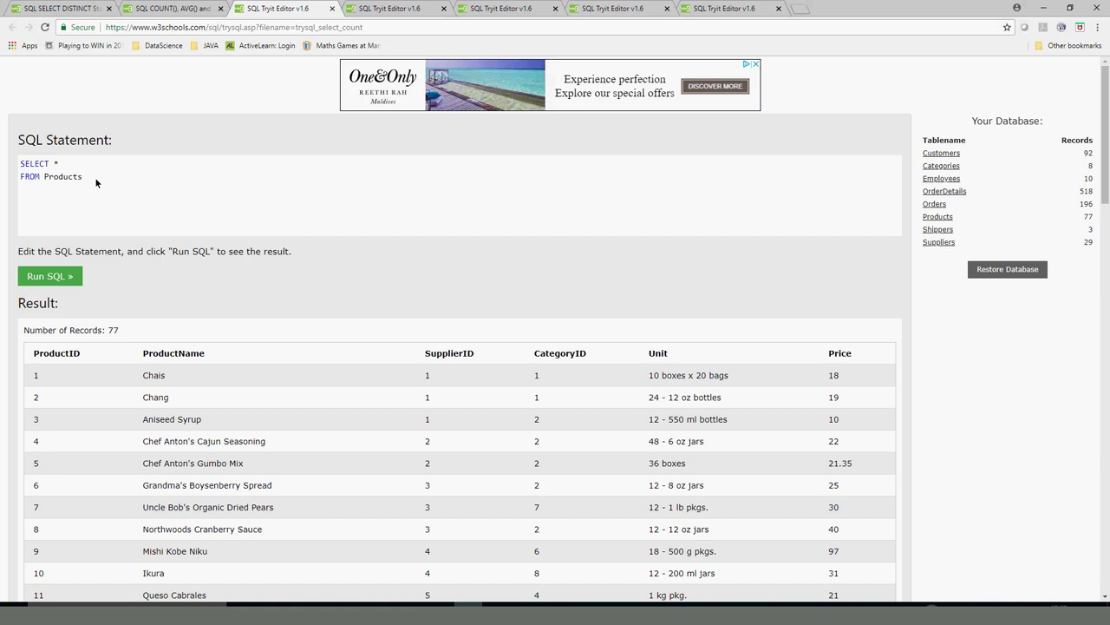
type("WHERE")
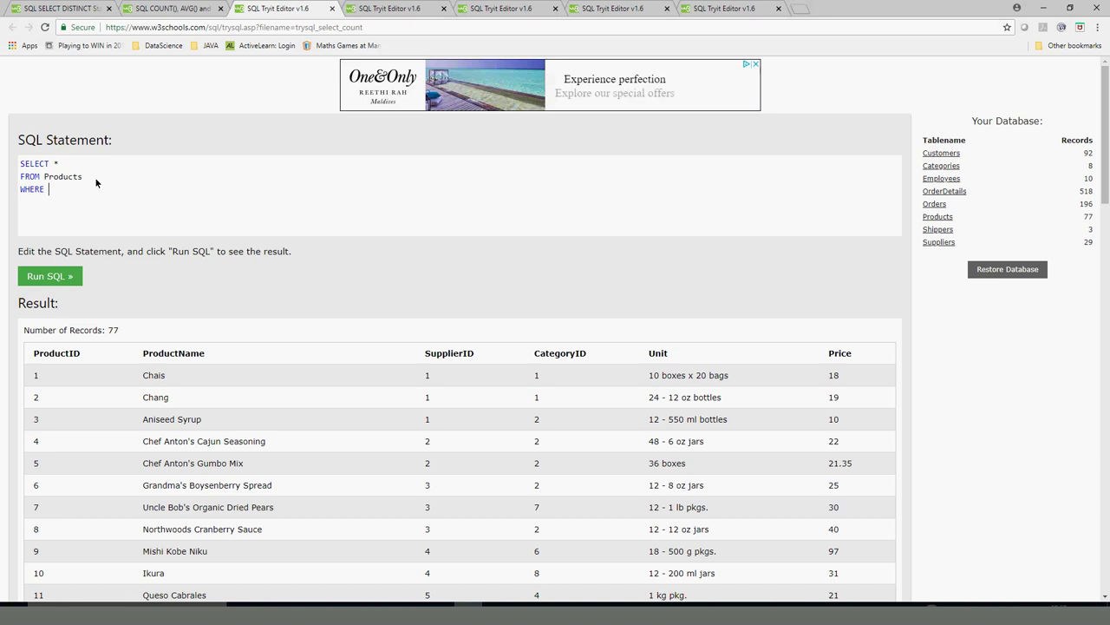
Step: Copy the ProductName column heading from the result into the WHERE clause and add LIKE after it
double_click(163, 355)
key("ctrl+c")
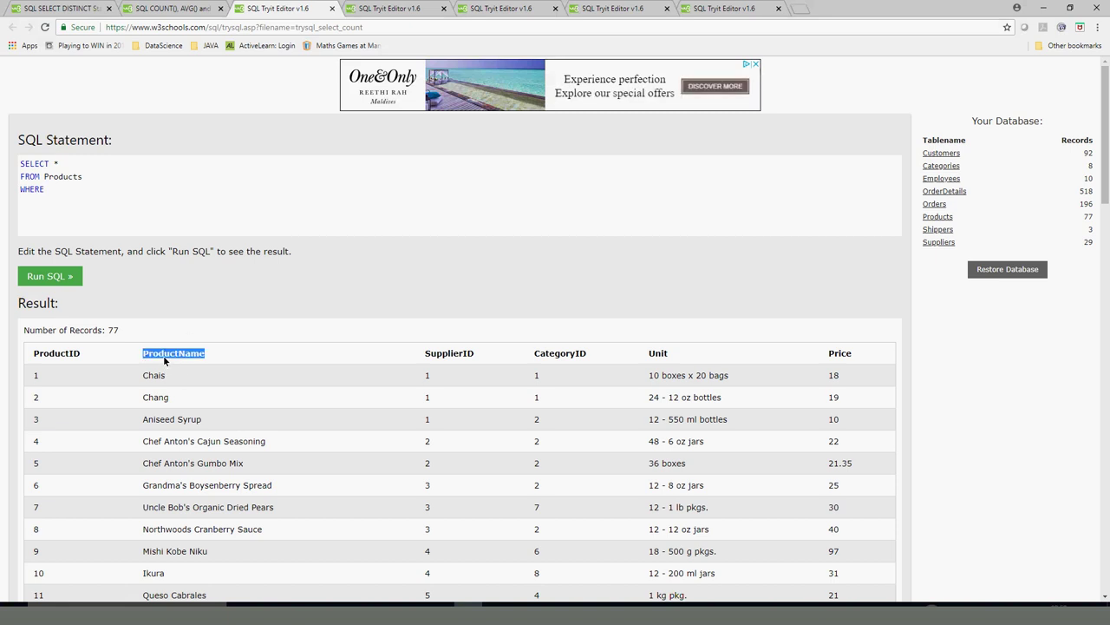
left_click(61, 195)
key("Return")
left_click(62, 190)
key("ctrl+v")
type("LIKE")
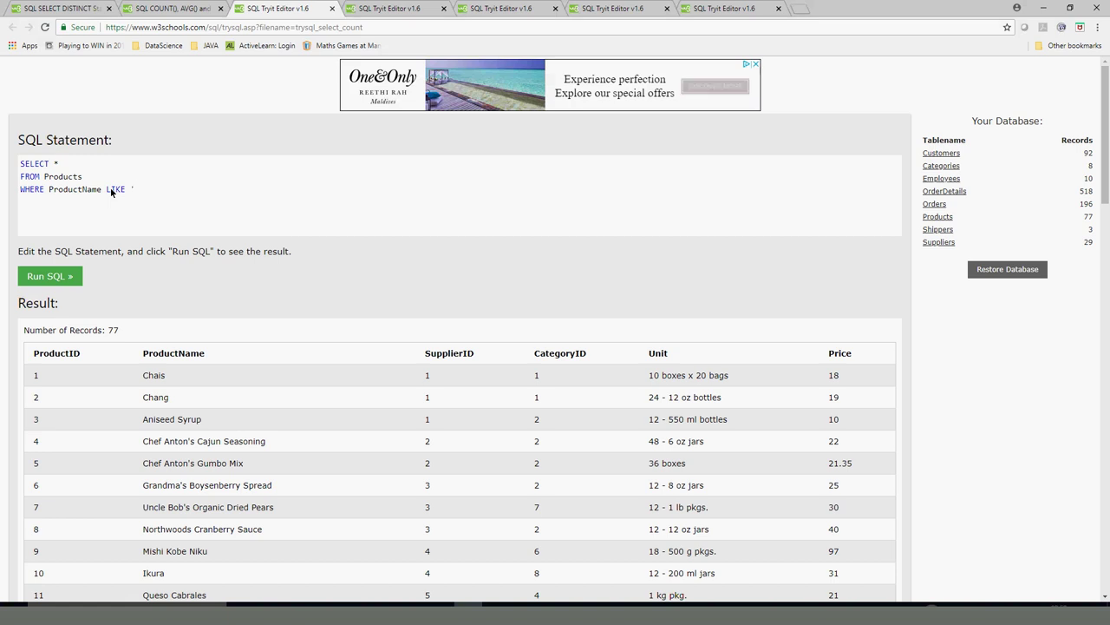
Step: Complete the LIKE condition with the pattern 'Chef%' and run the query
type("cHEF")
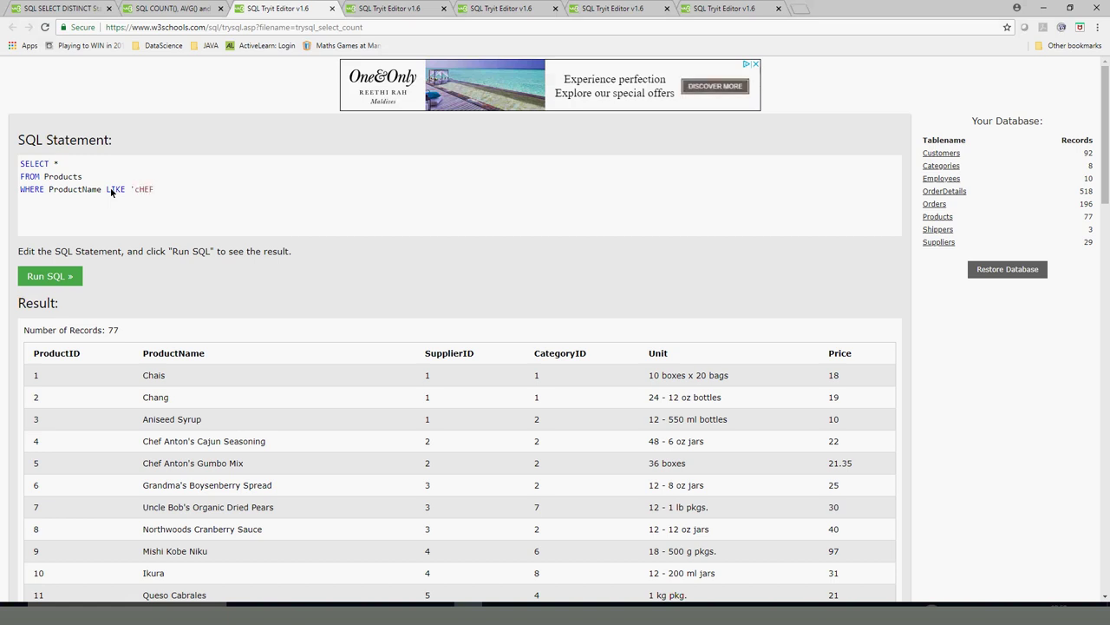
key("BackSpace")
key("BackSpace")
key("BackSpace")
key("BackSpace")
type("f")
left_click(47, 277)
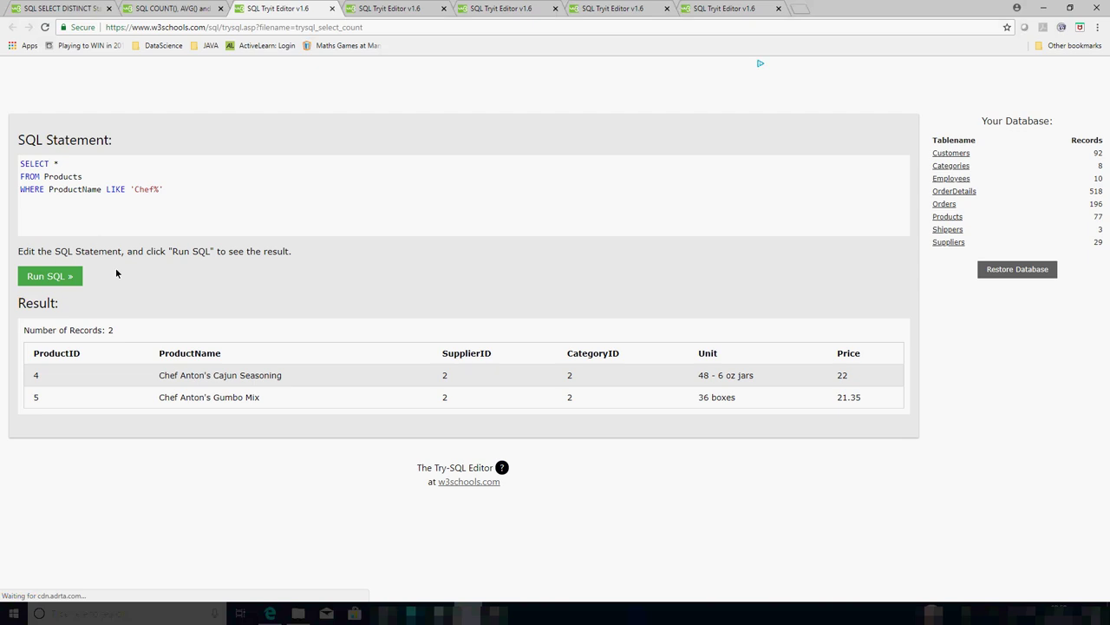
Step: Replace * with count(ProductID) as CountOfProduct, run the query and examine the returned count
left_click(68, 165)
type("count")
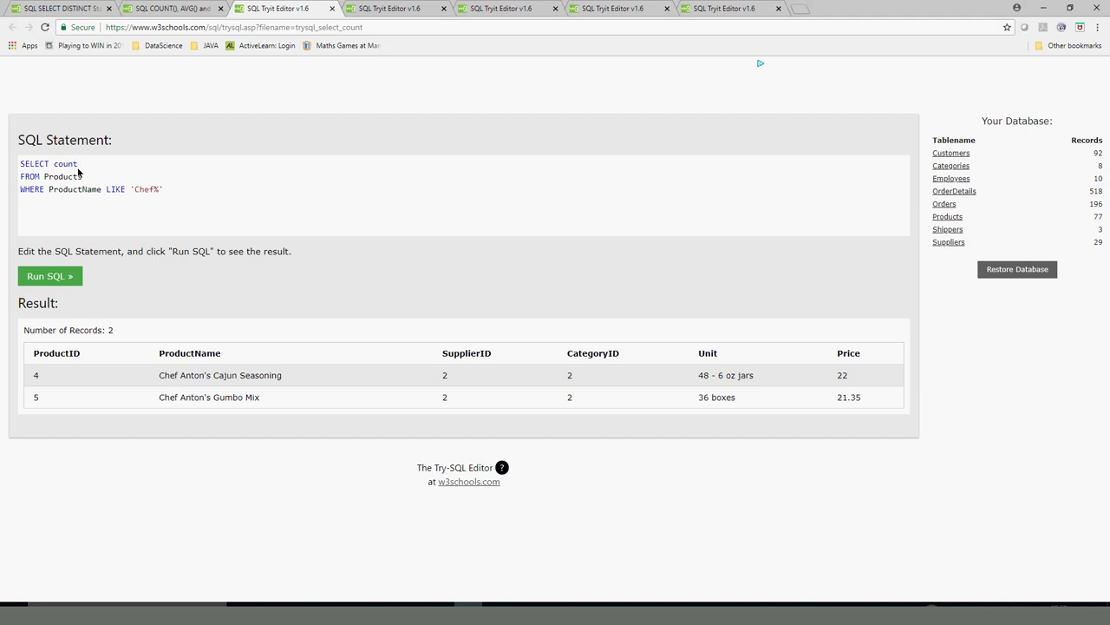
type("(ProductID) as CountOfProduct")
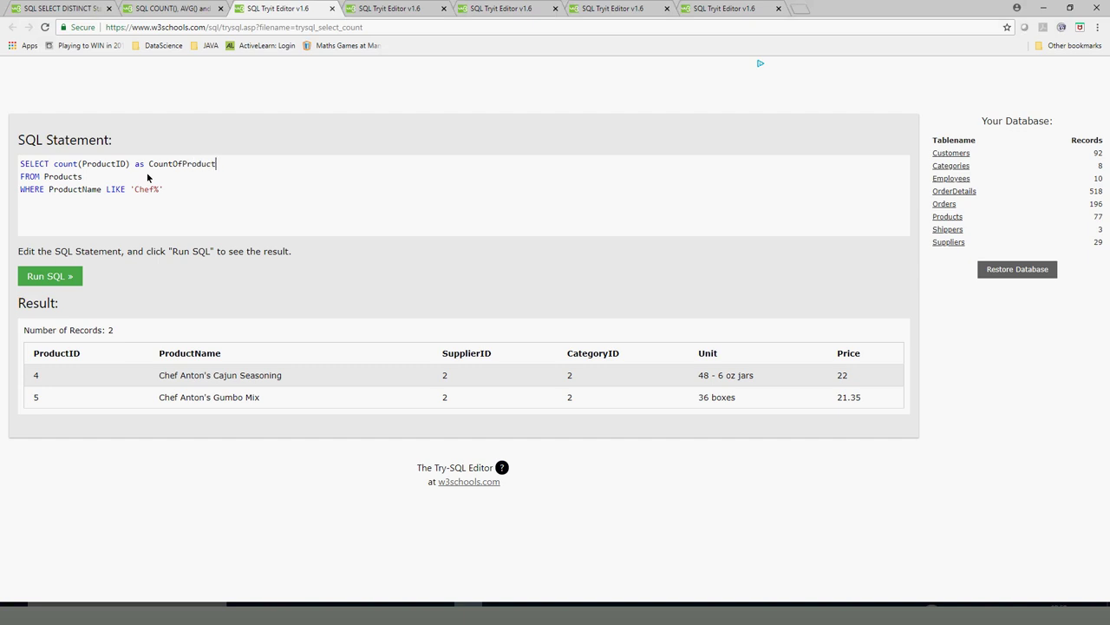
left_click(65, 278)
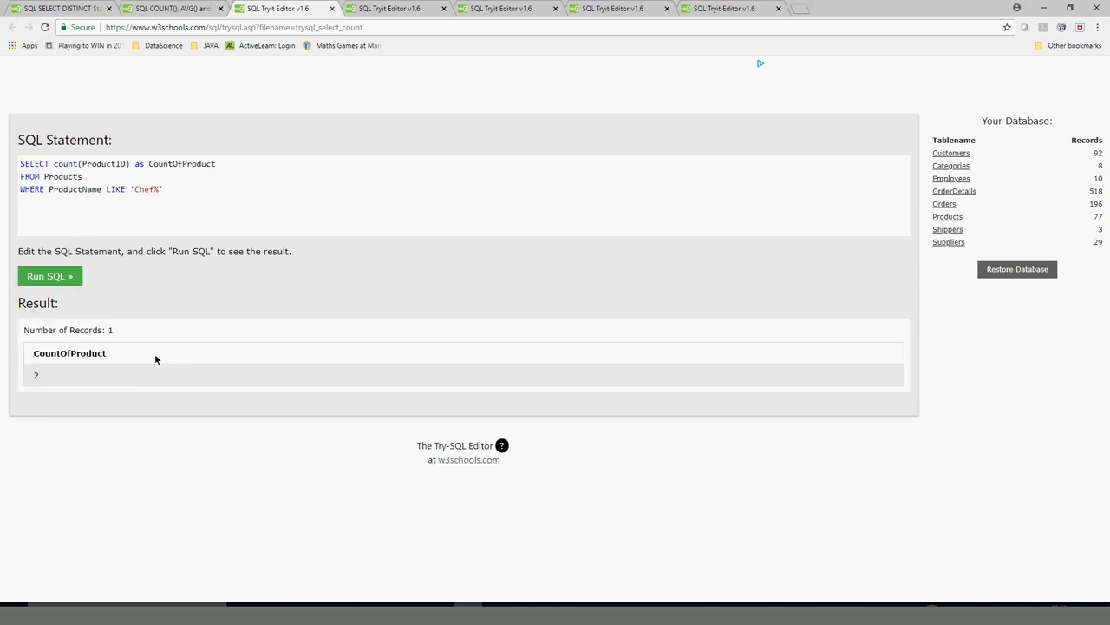
double_click(41, 375)
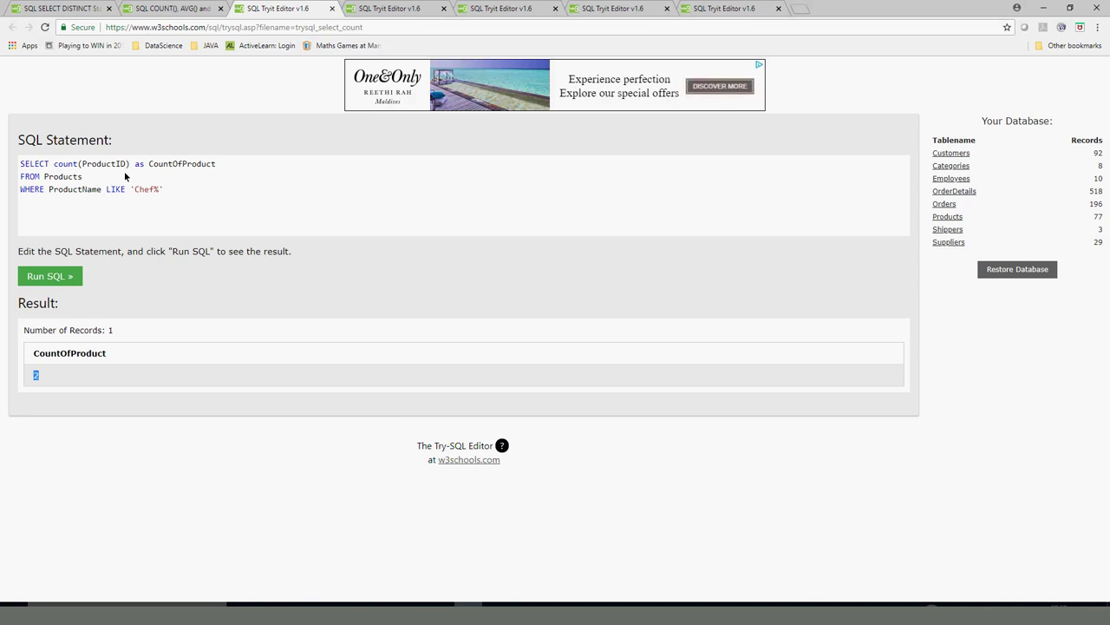
Step: Delete the WHERE clause from the query and replace count(ProductID) with *
left_click_drag(163, 190, 21, 200)
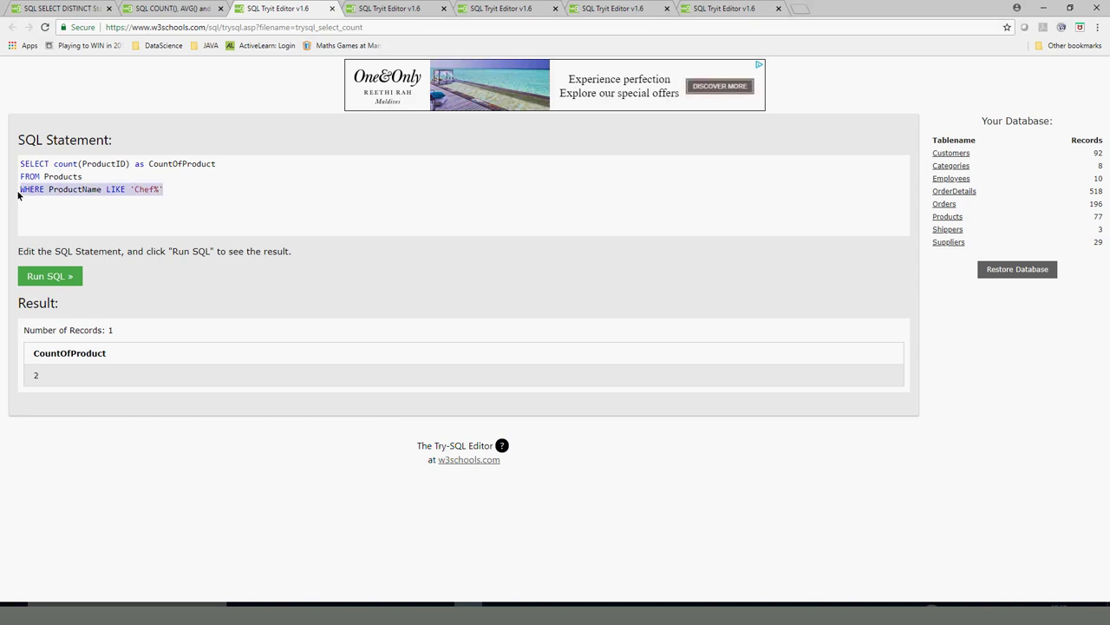
key("Delete")
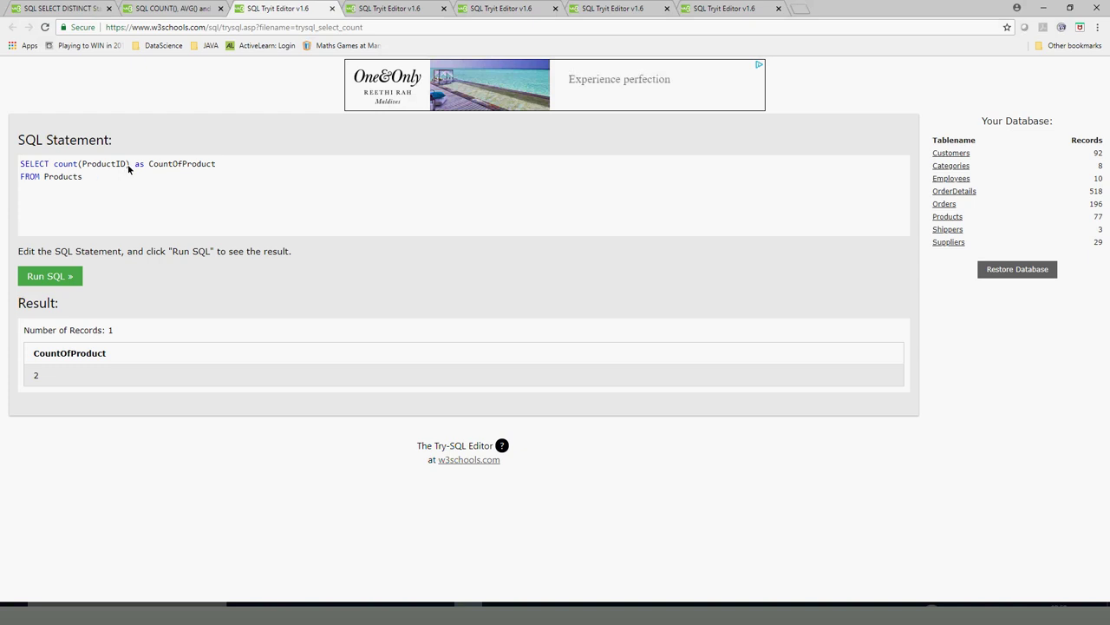
left_click_drag(130, 167, 58, 169)
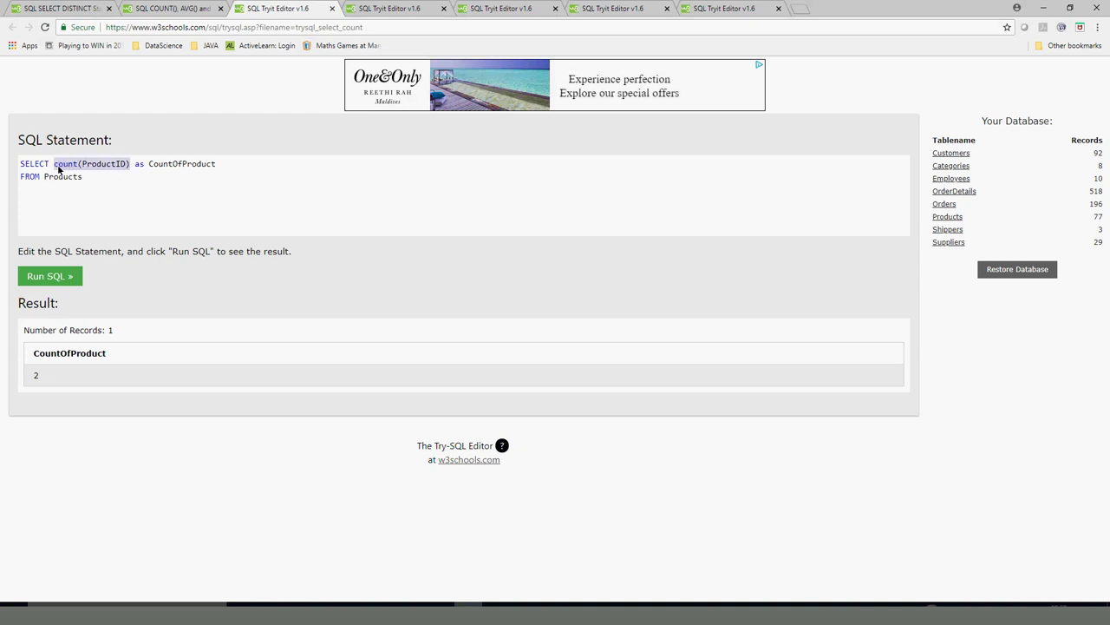
key("Delete")
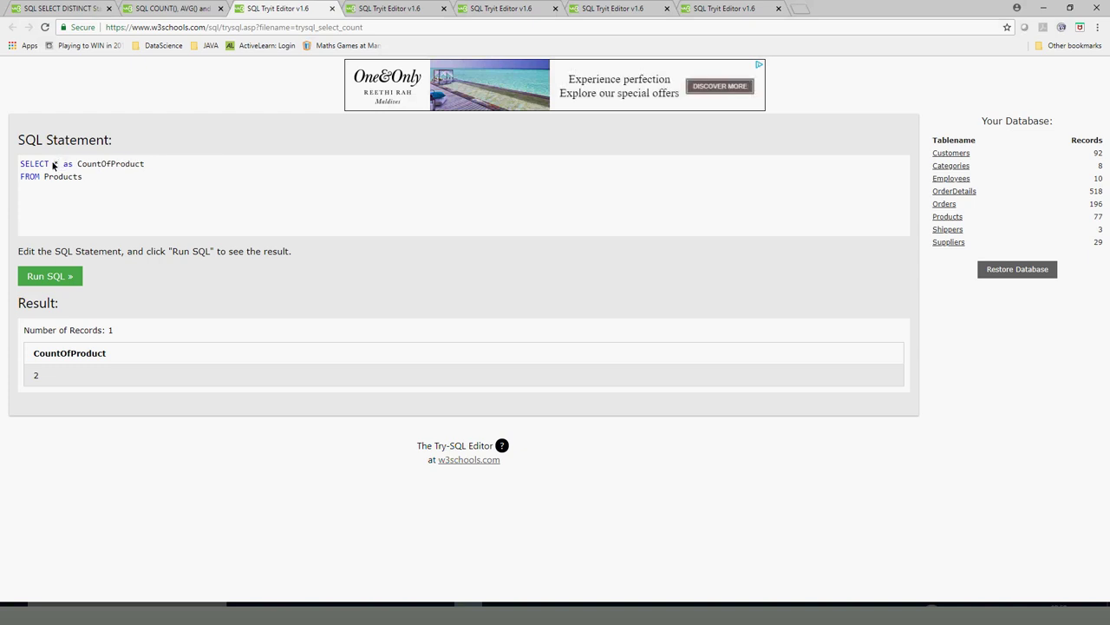
Step: Remove the alias "as CountOfProduct" so the statement reads SELECT * FROM Products, and run it
key("Delete")
key("Delete")
key("Delete")
key("Delete")
key("Delete")
key("Delete")
key("Delete")
key("Delete")
key("Delete")
key("Delete")
key("Delete")
key("Delete")
key("Delete")
key("Delete")
key("Delete")
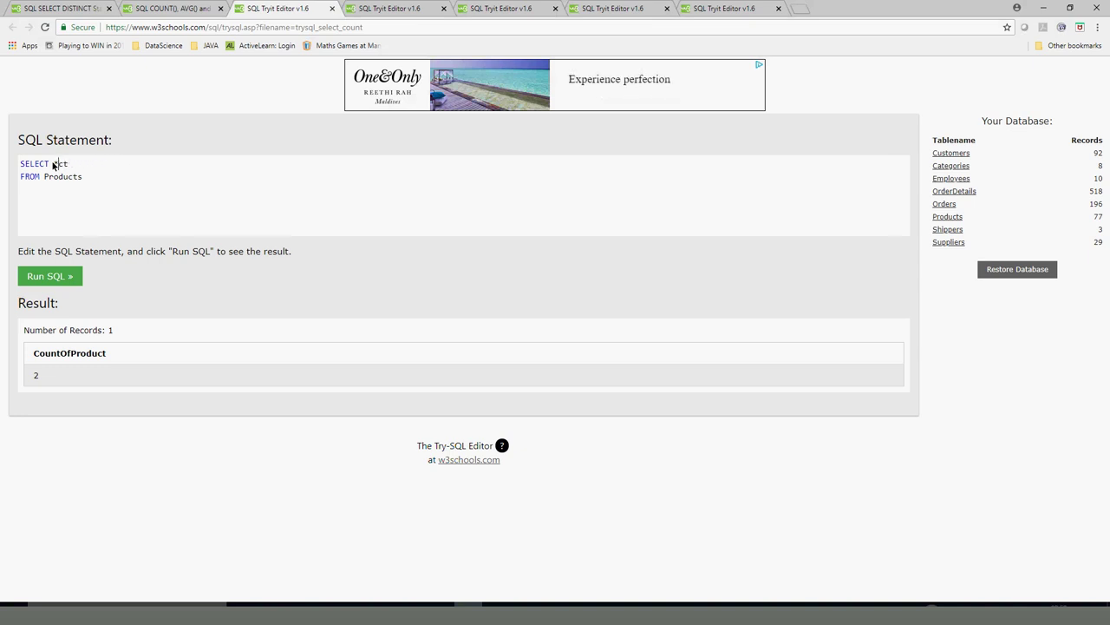
type("*")
left_click(65, 277)
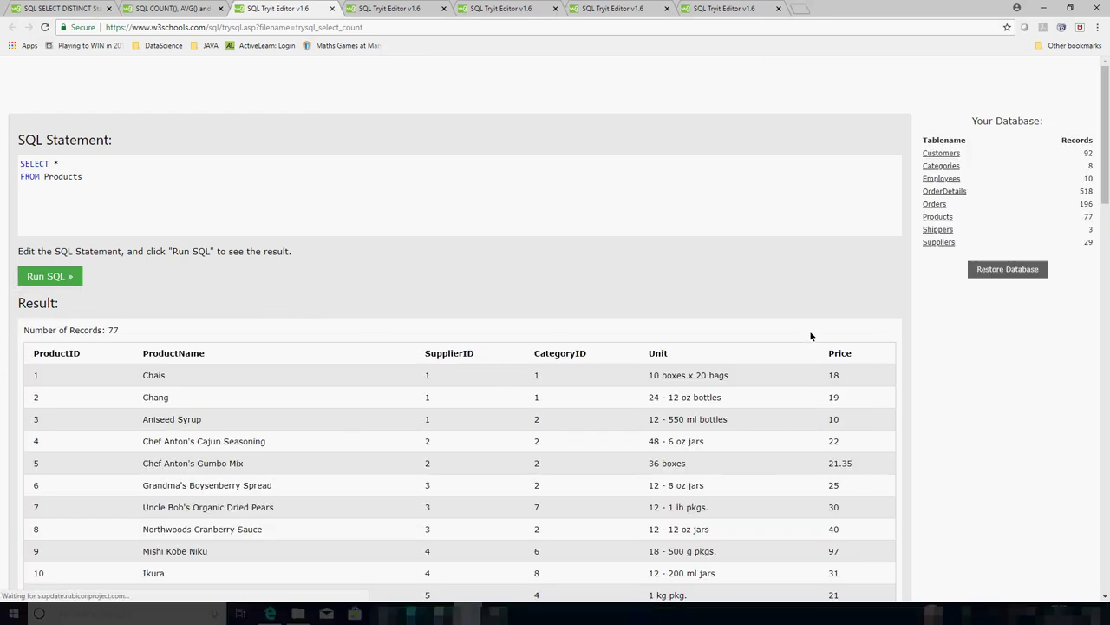
Step: Replace * with sum(price) in the SELECT line and run the query on the Products table
left_click(63, 169)
key("BackSpace")
type("sum")
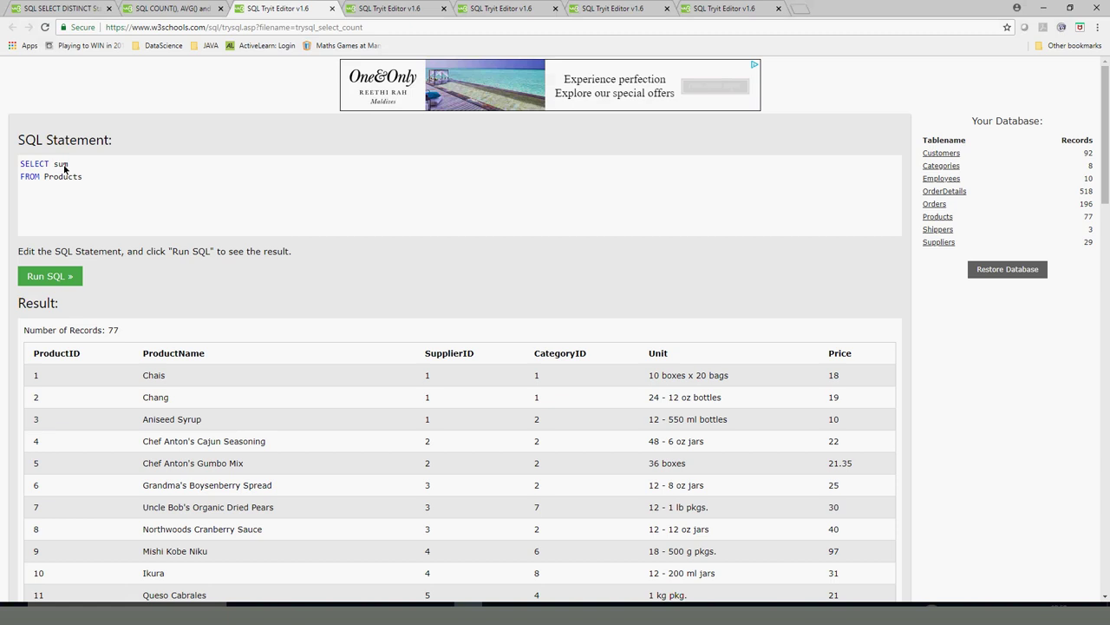
key("BackSpace")
type("(")
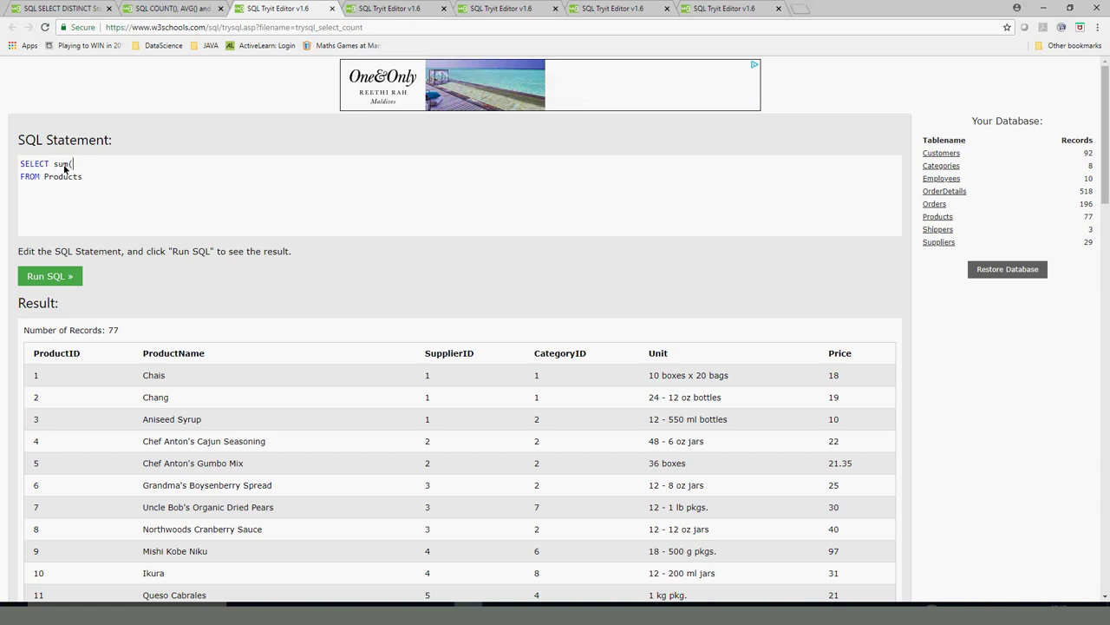
type("fprice)")
left_click(57, 275)
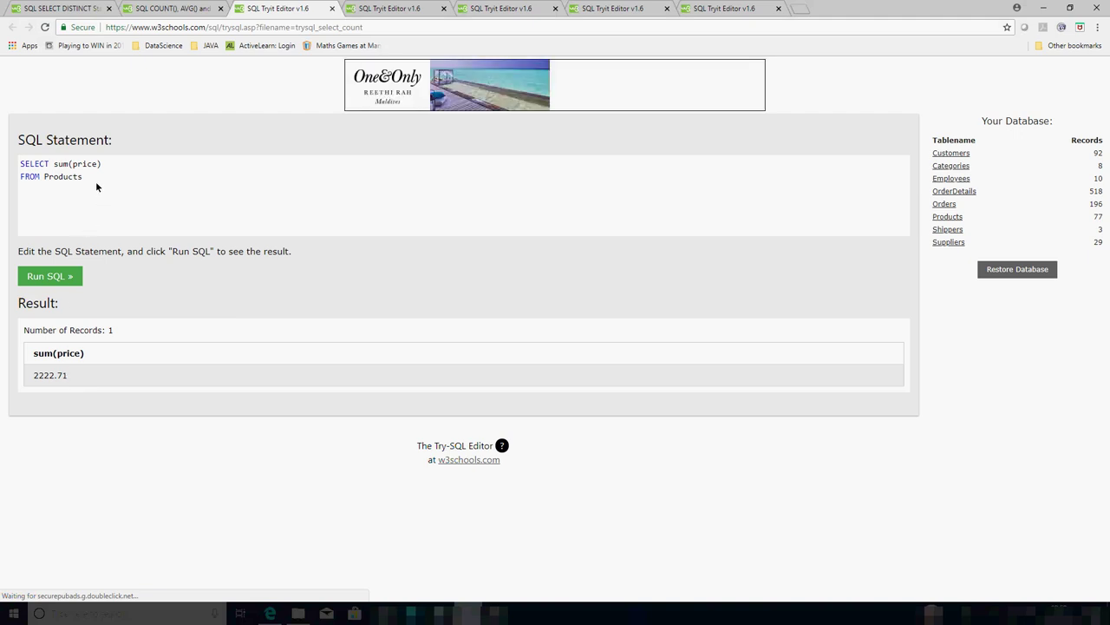
Step: Add the condition "where price < 20" below the FROM line, run the query and check the returned sum
type("where pri")
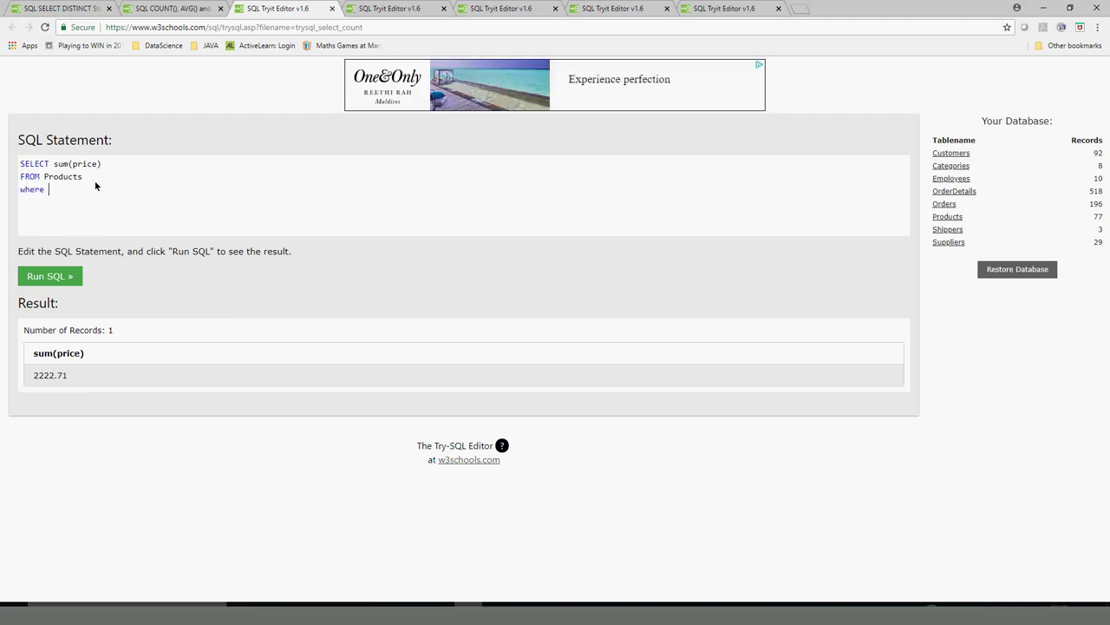
type("ce ")
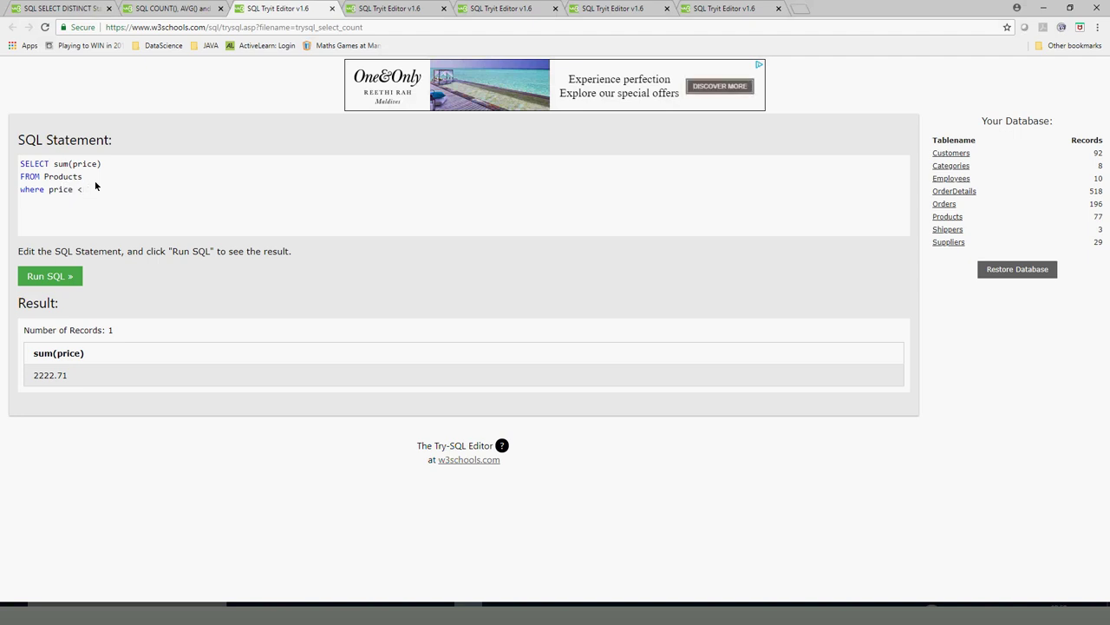
type("< 20")
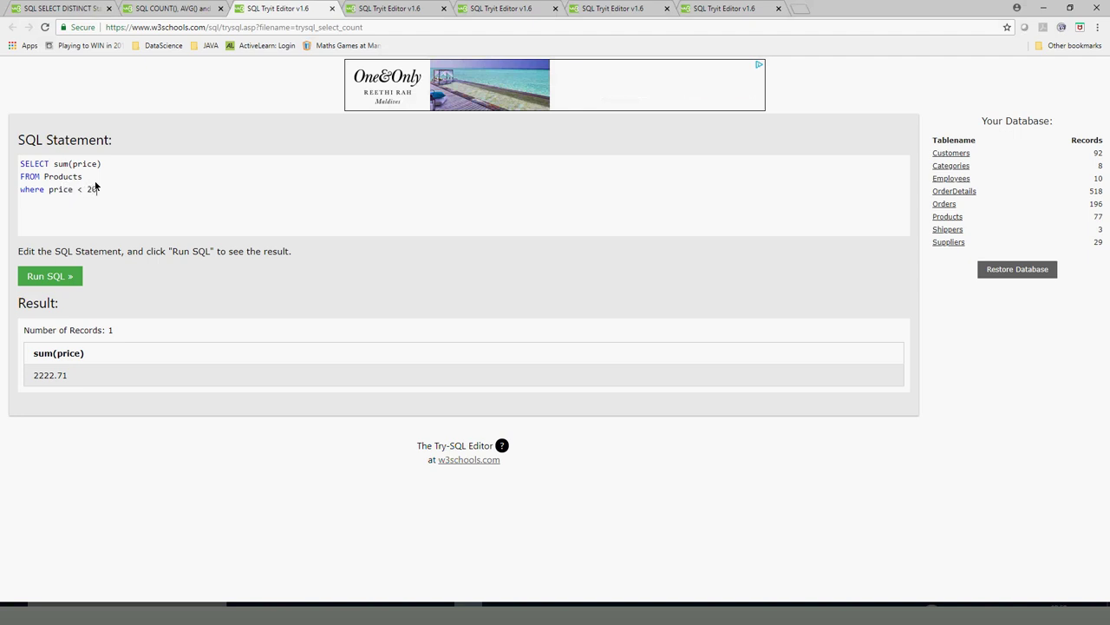
left_click(47, 281)
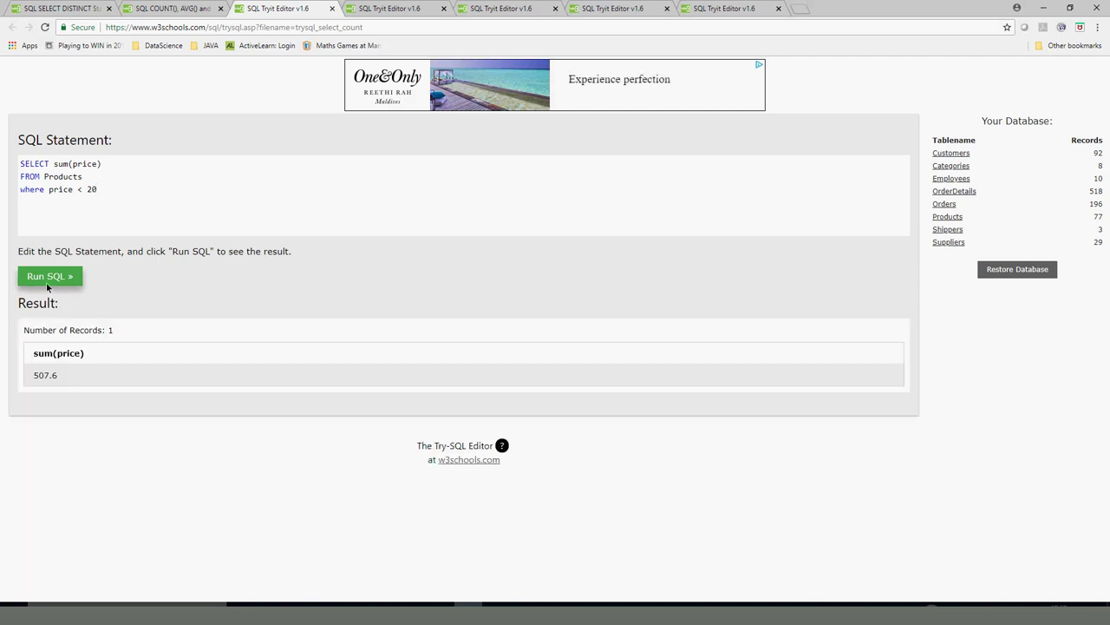
double_click(41, 373)
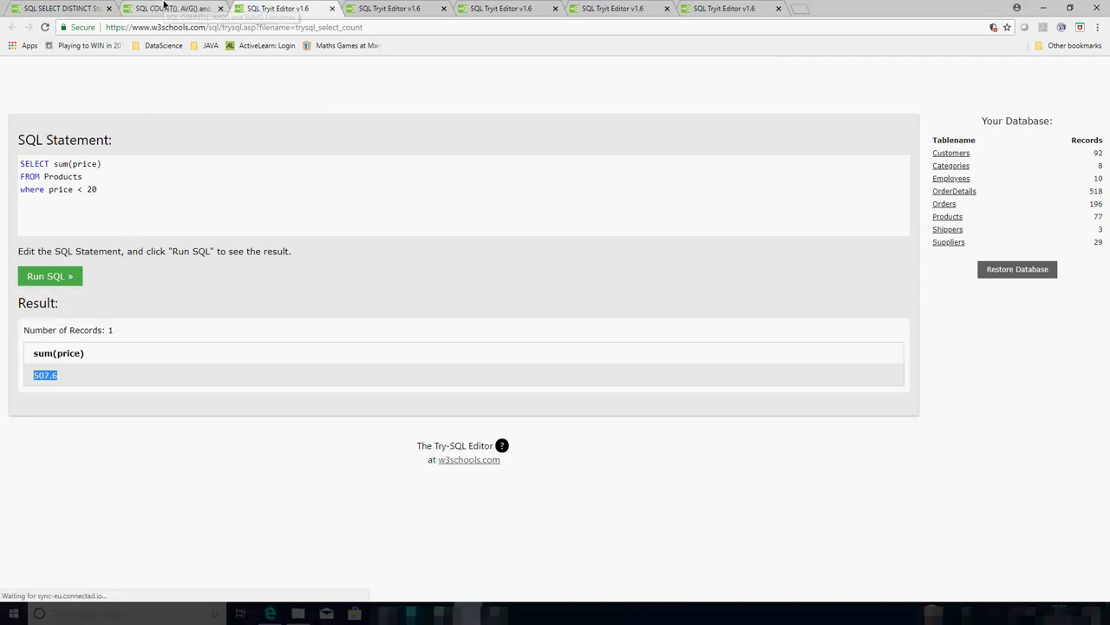
Step: Change the sum function to avg, keeping the price condition, and run the query
double_click(62, 163)
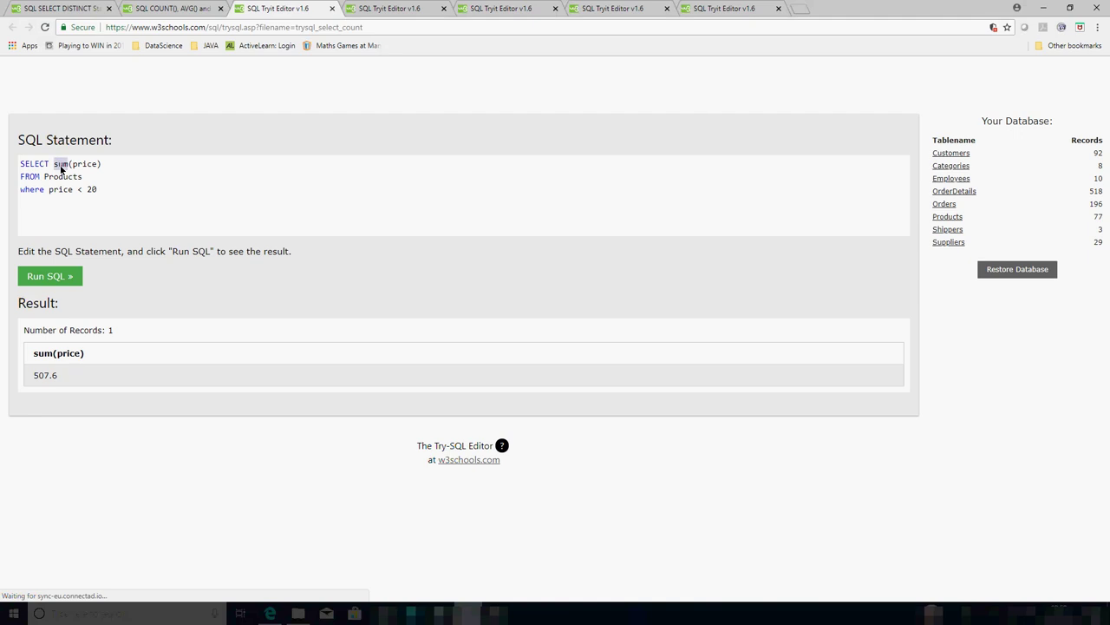
type("avera")
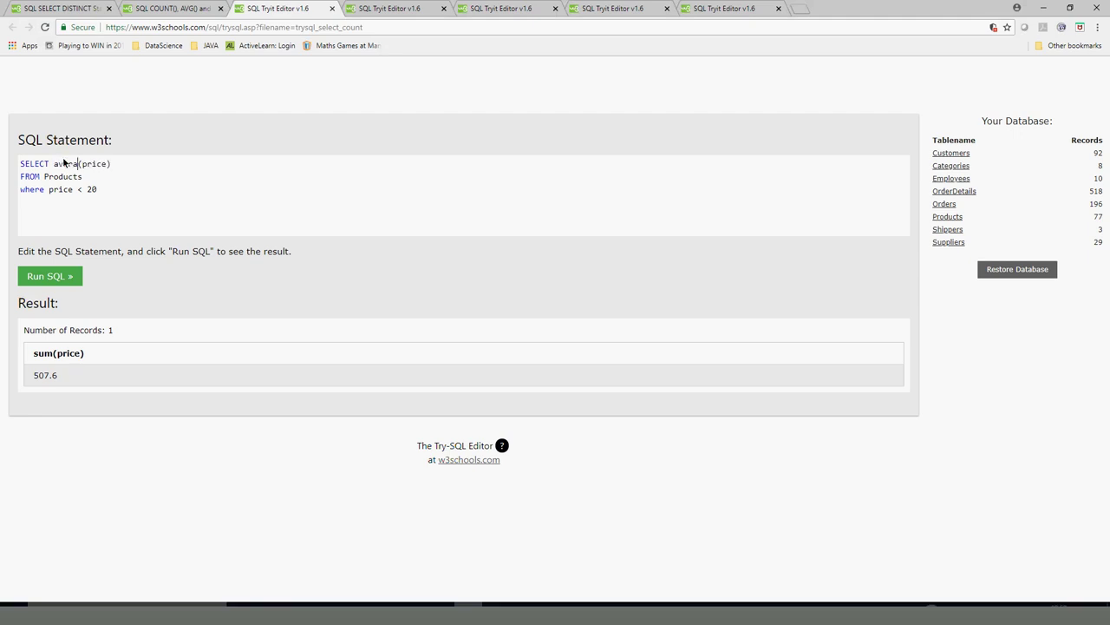
key("BackSpace")
key("BackSpace")
key("BackSpace")
type("g")
double_click(59, 190)
left_click(51, 279)
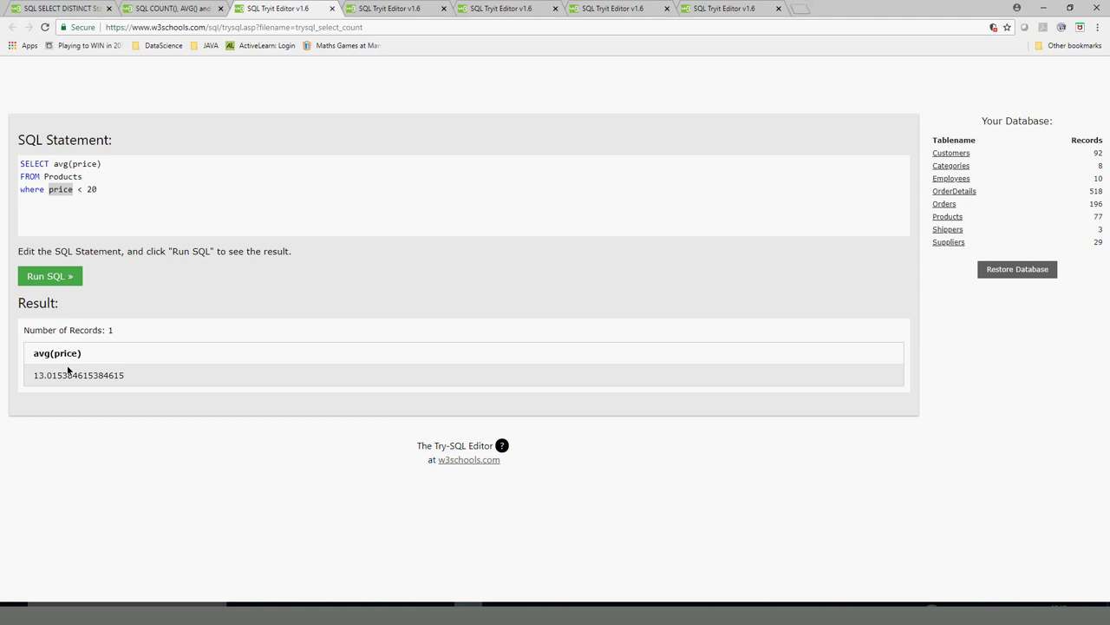
Step: Remove the price condition, rerun the avg(price) query on all Products and check the average
left_click_drag(112, 193, 14, 192)
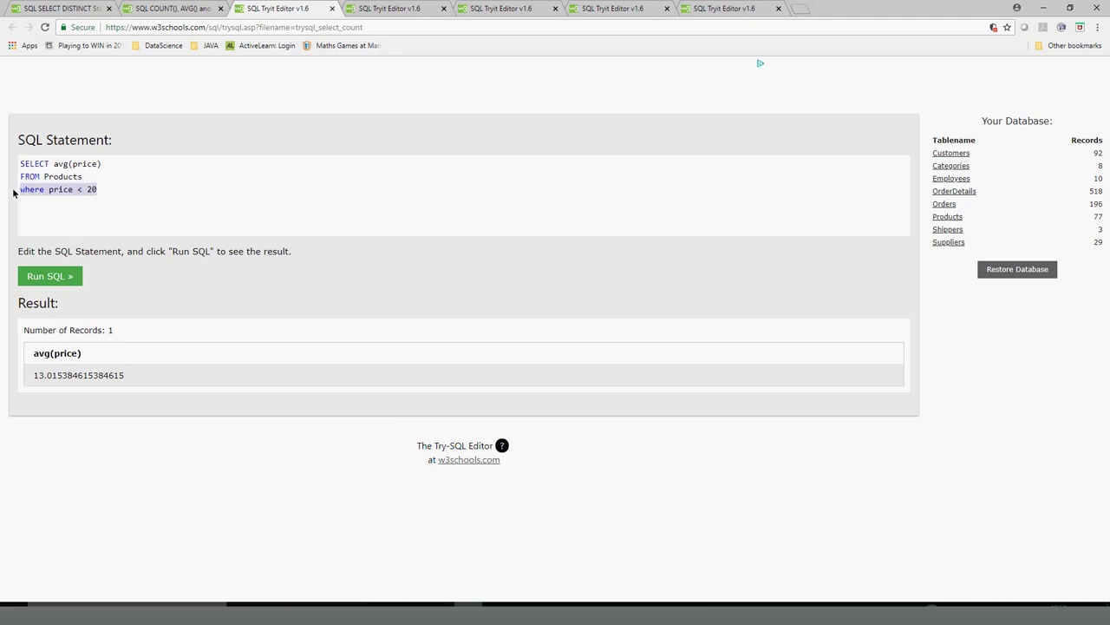
key("BackSpace")
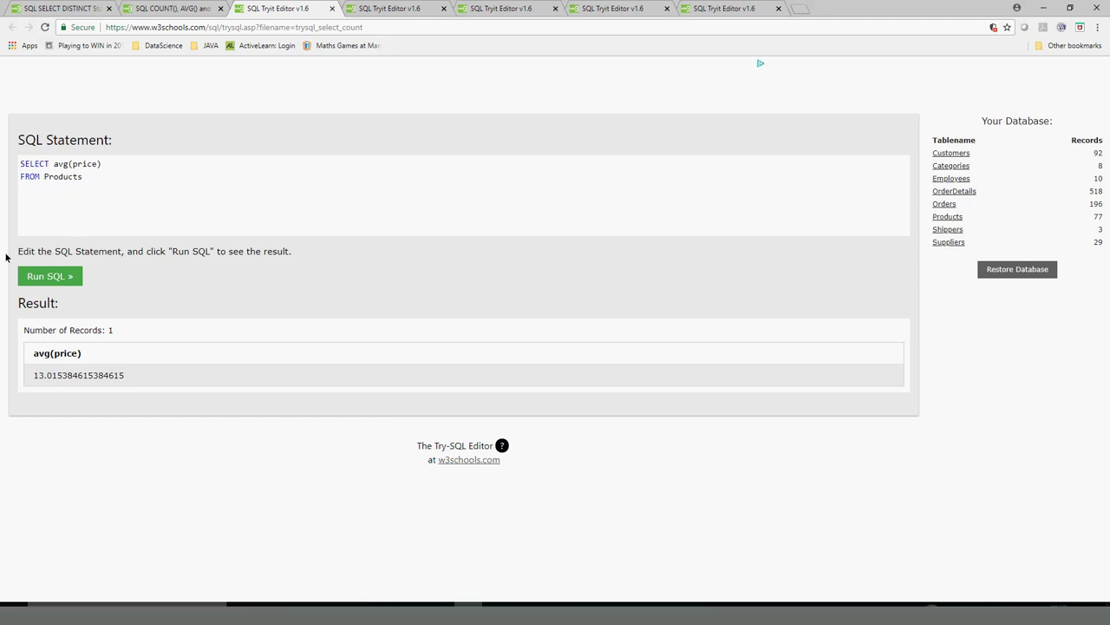
left_click(49, 277)
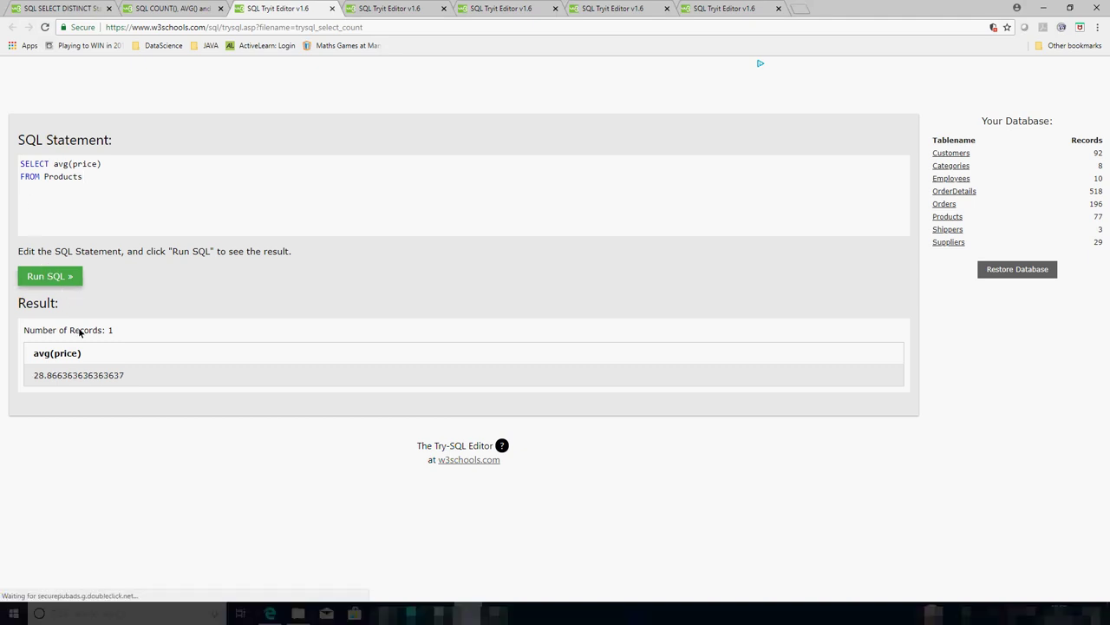
double_click(39, 376)
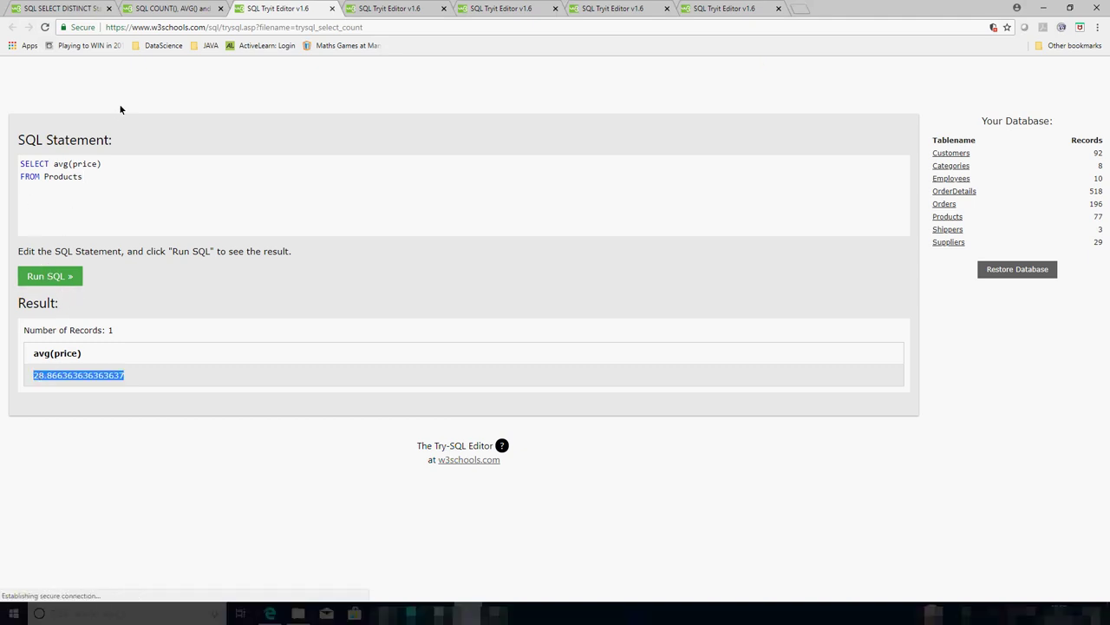
Step: Return to the COUNT(), AVG() and SUM() chapter, skim its remaining examples and open the SQL LIKE Operator chapter
left_click(159, 8)
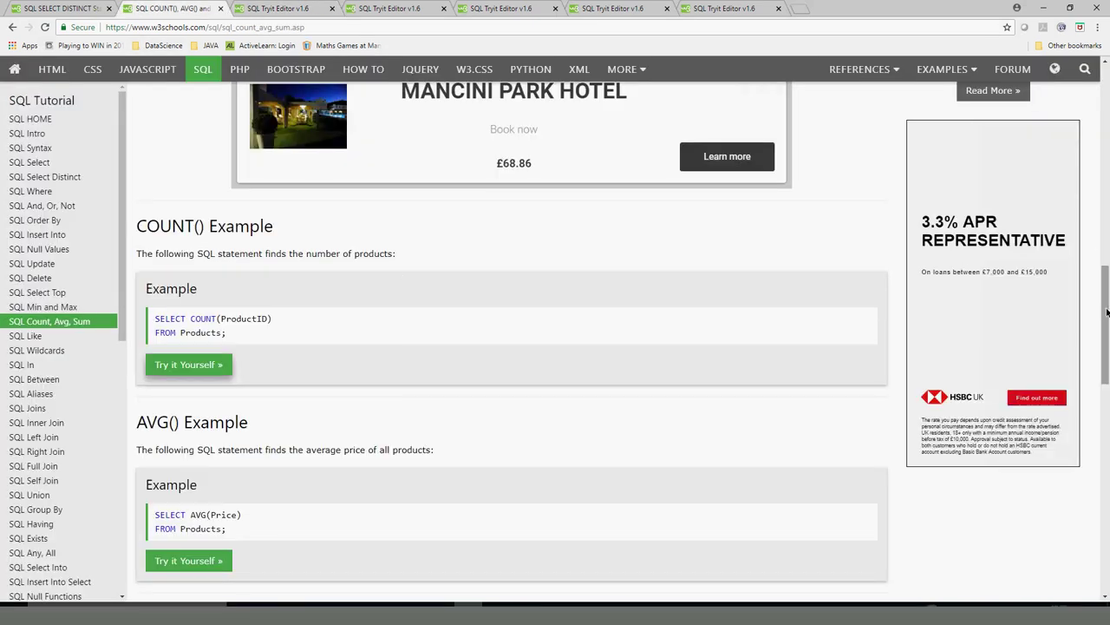
left_click_drag(1107, 312, 1107, 337)
left_click_drag(1108, 351, 1106, 440)
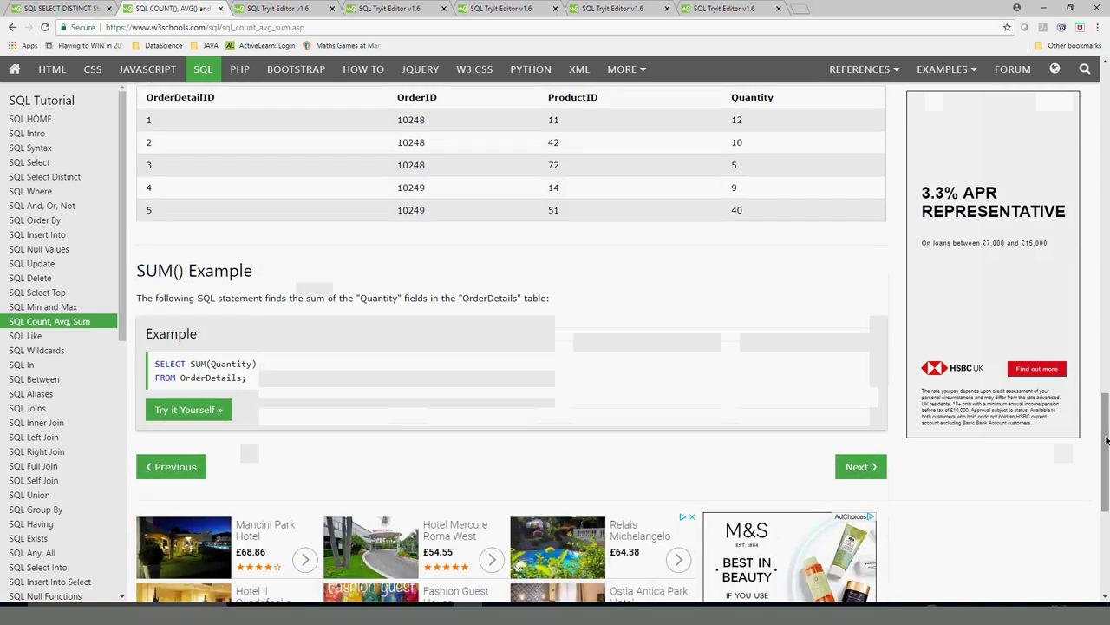
left_click(851, 464)
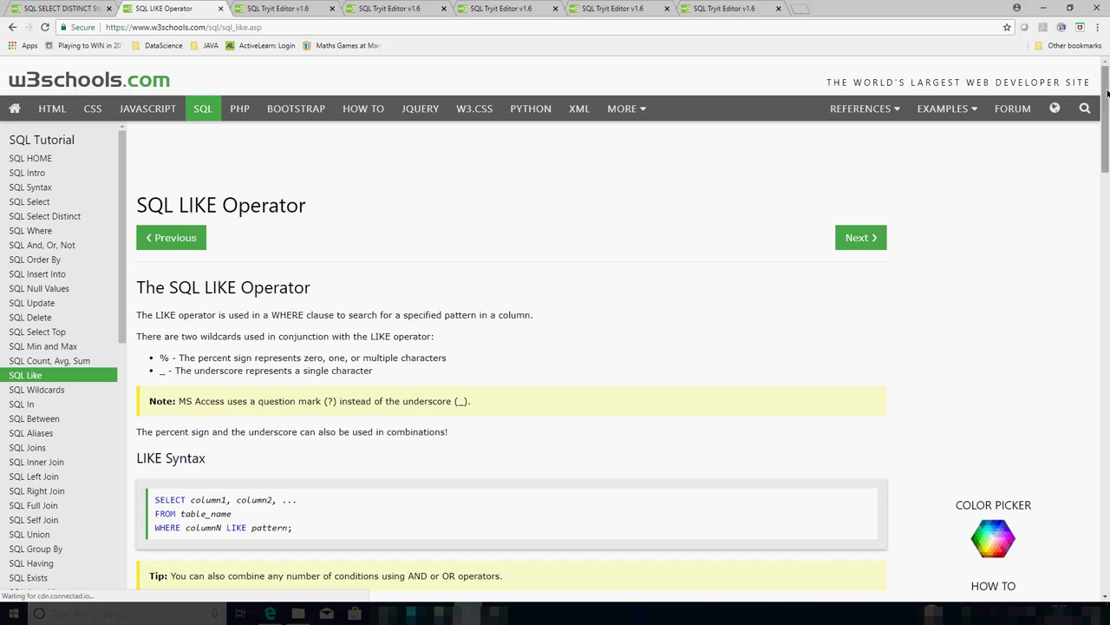
Step: Examine the table of LIKE operator examples, marking the patterns '%or%' and '_r%'
scroll(1108, 143, "down", 1)
scroll(1108, 142, "down", 4)
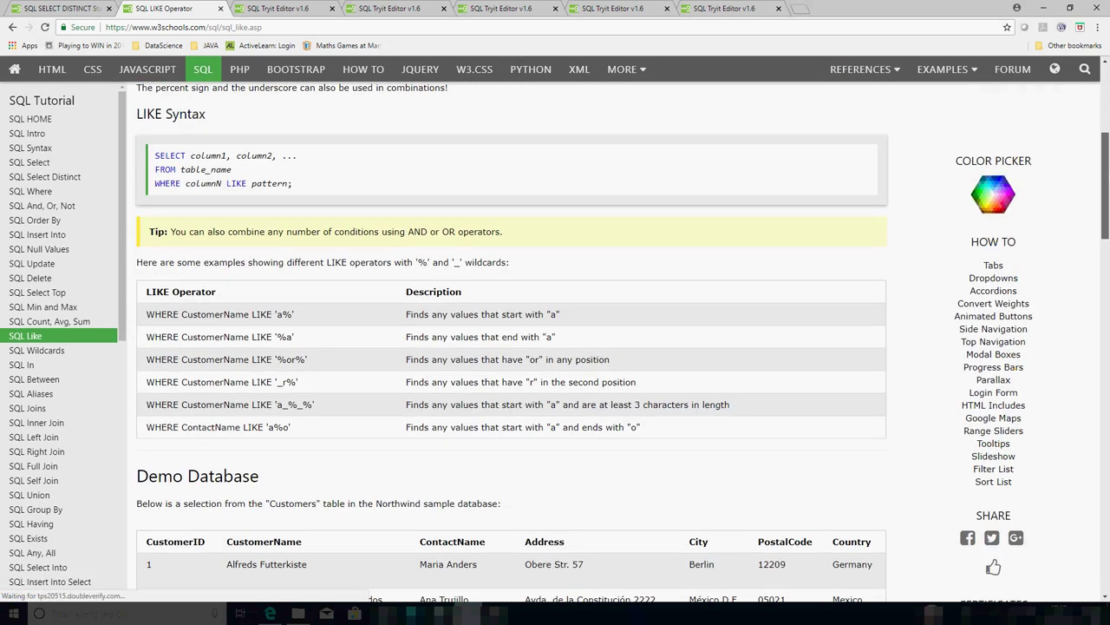
scroll(1108, 143, "down", 1)
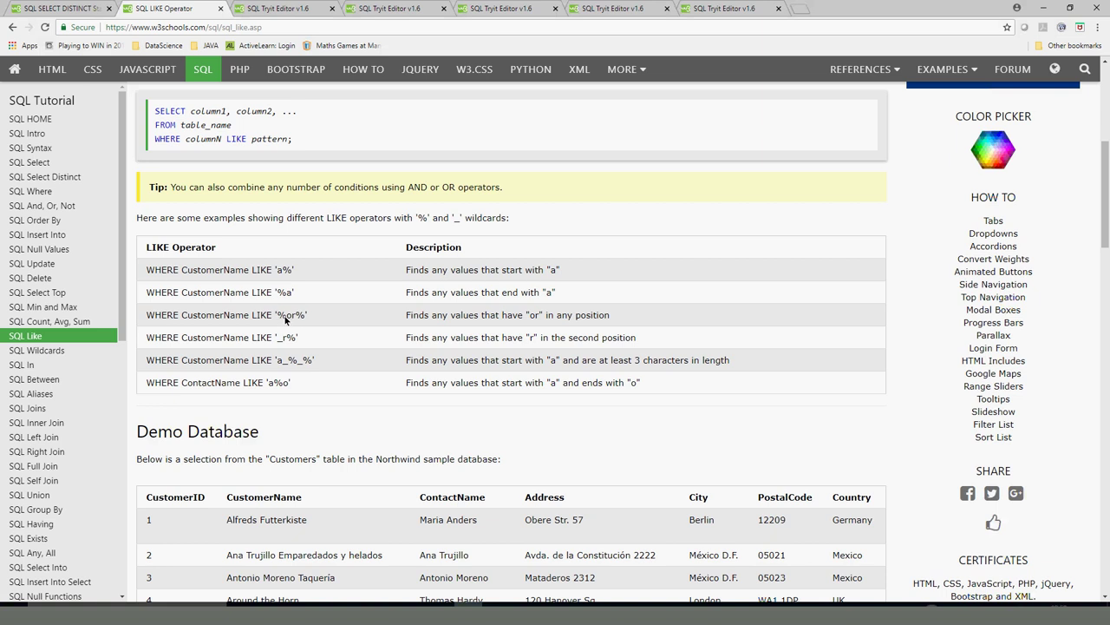
left_click_drag(288, 316, 300, 318)
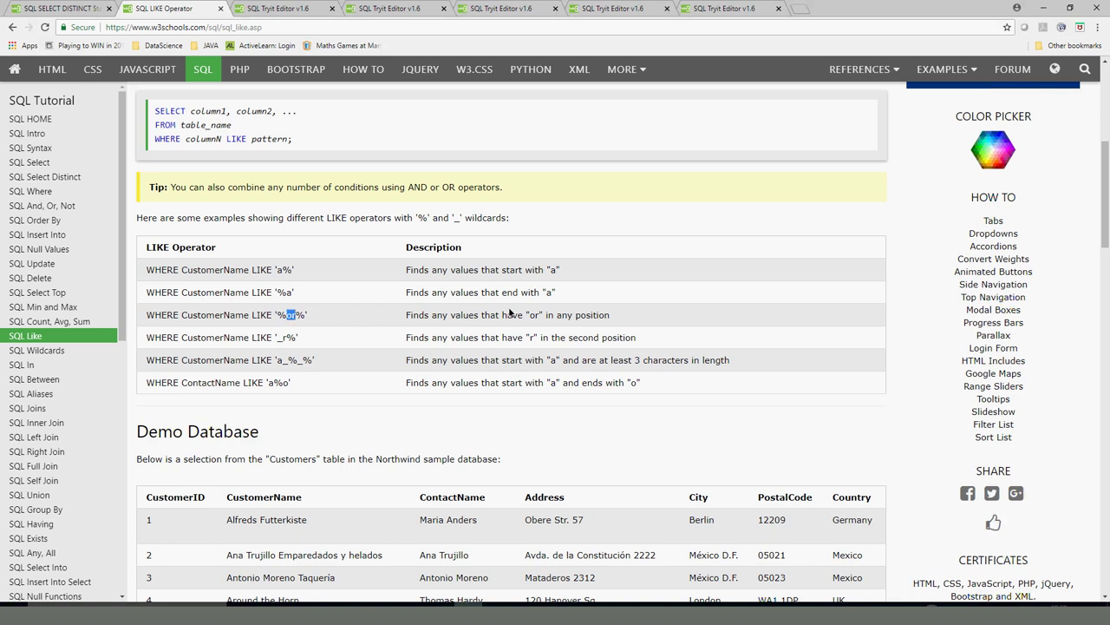
left_click(276, 342)
left_click_drag(278, 339, 284, 337)
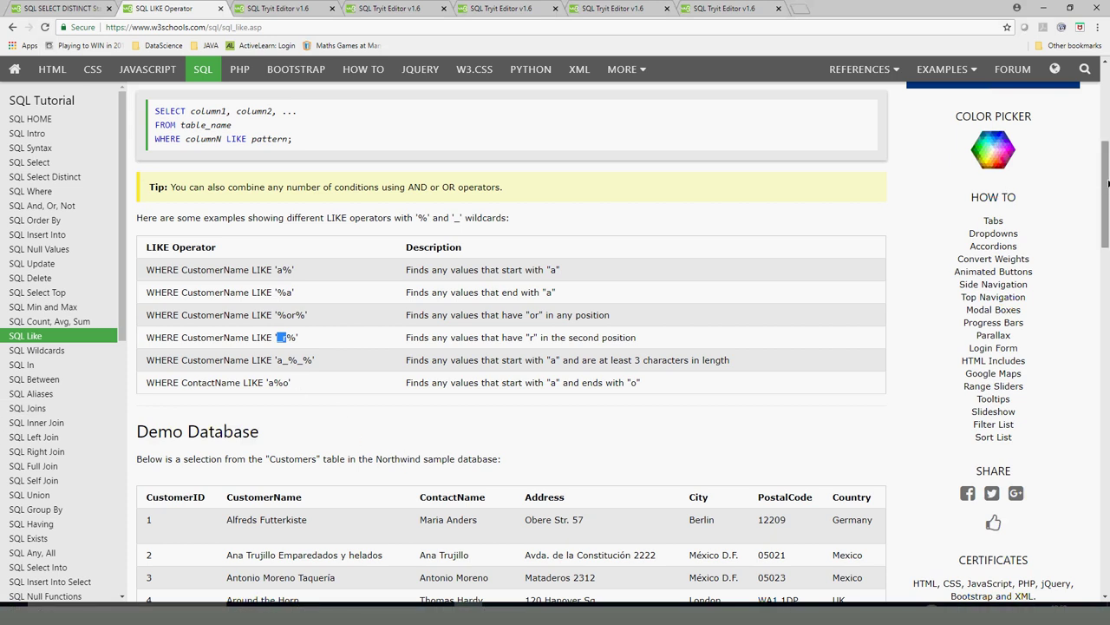
Step: Skim the SQL LIKE examples down to NOT LIKE and open the following SQL Wildcards chapter
scroll(1107, 182, "down", 5)
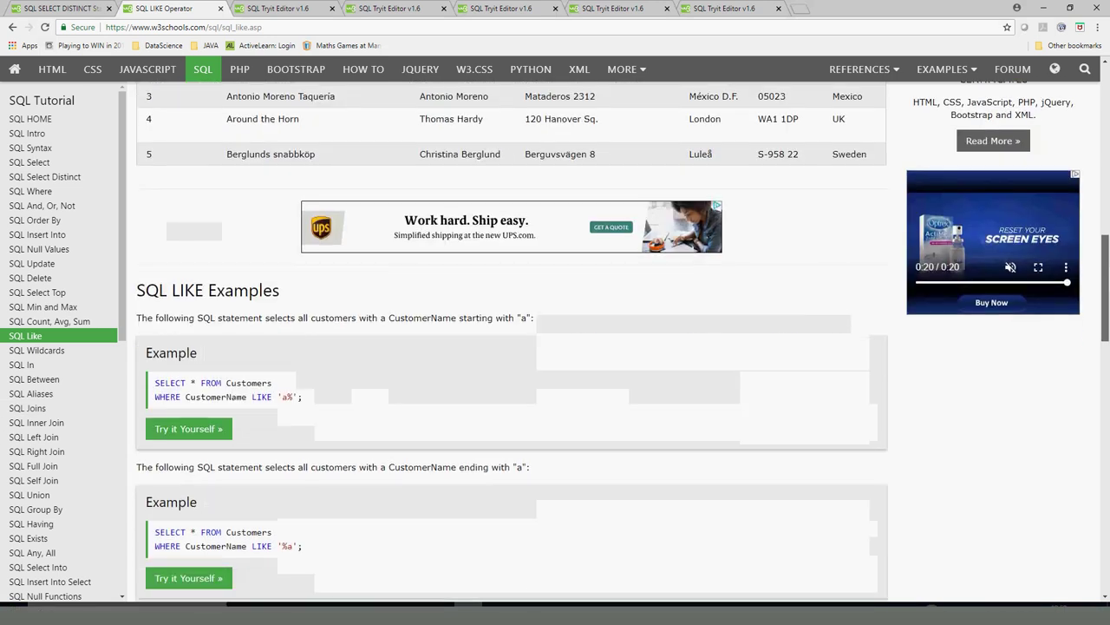
scroll(623, 342, "down", 10)
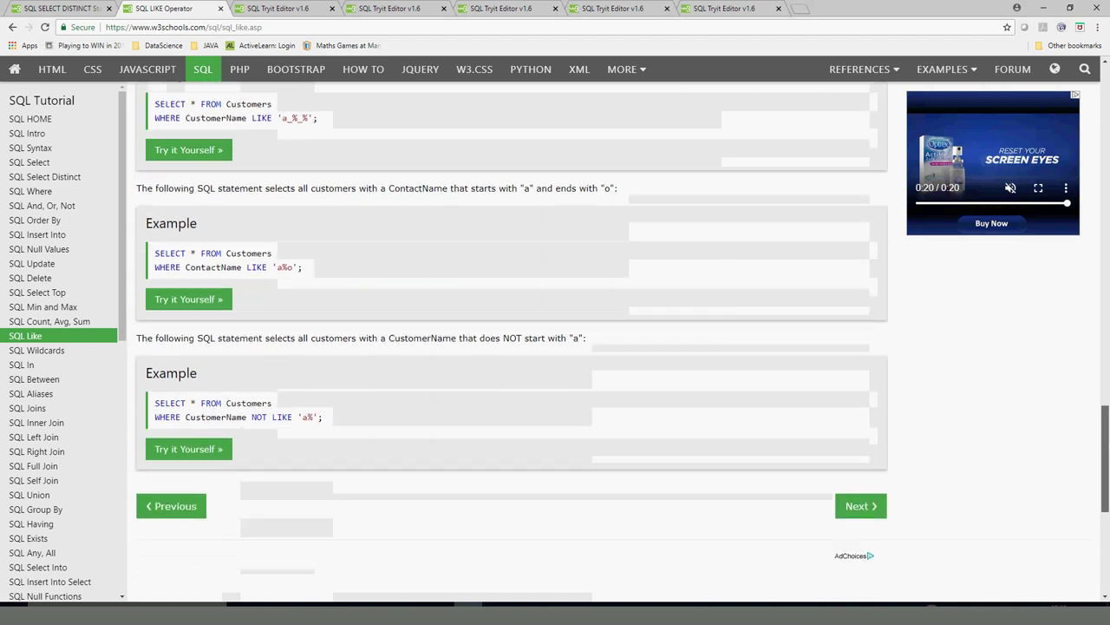
left_click(857, 508)
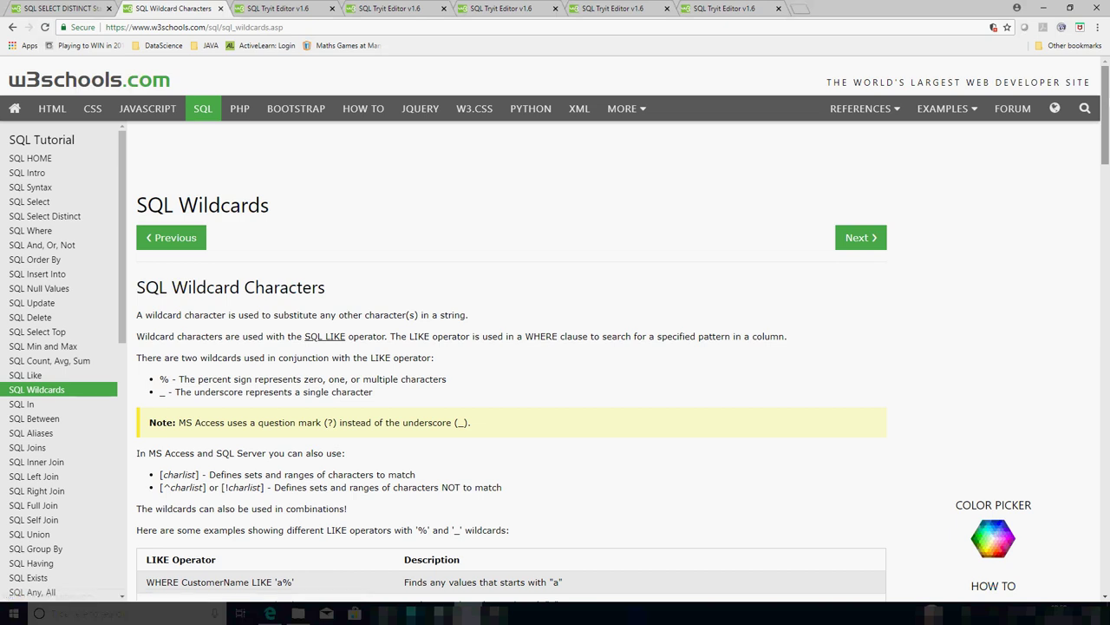
Step: Read through the SQL Wildcards chapter, covering the wildcard characters, the pattern table and the % wildcard example
scroll(1107, 121, "down", 1)
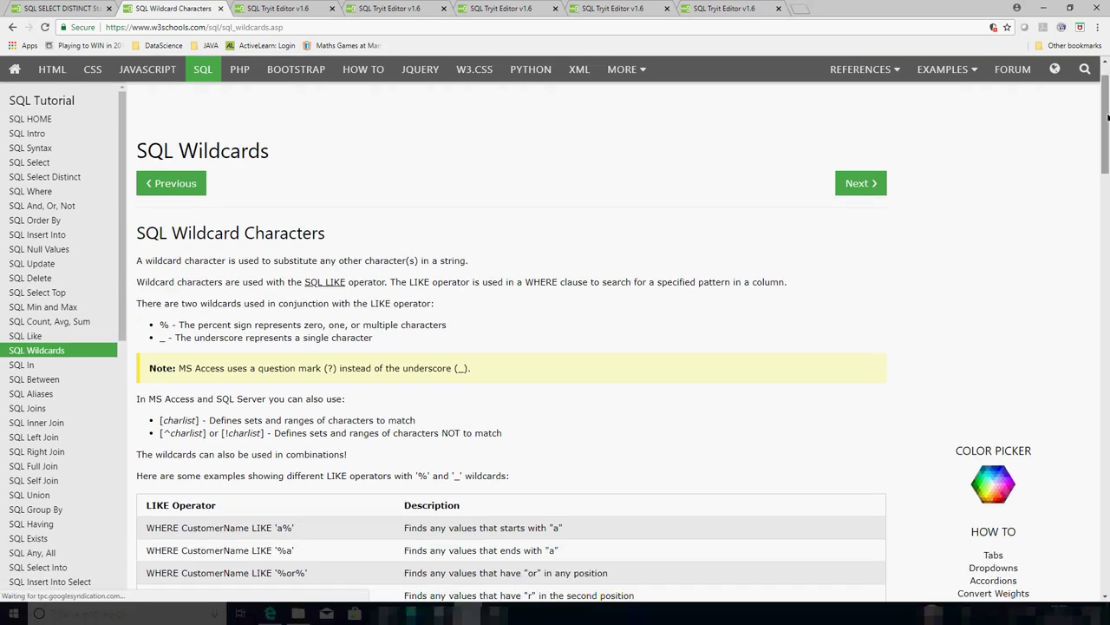
left_click_drag(1107, 122, 1107, 239)
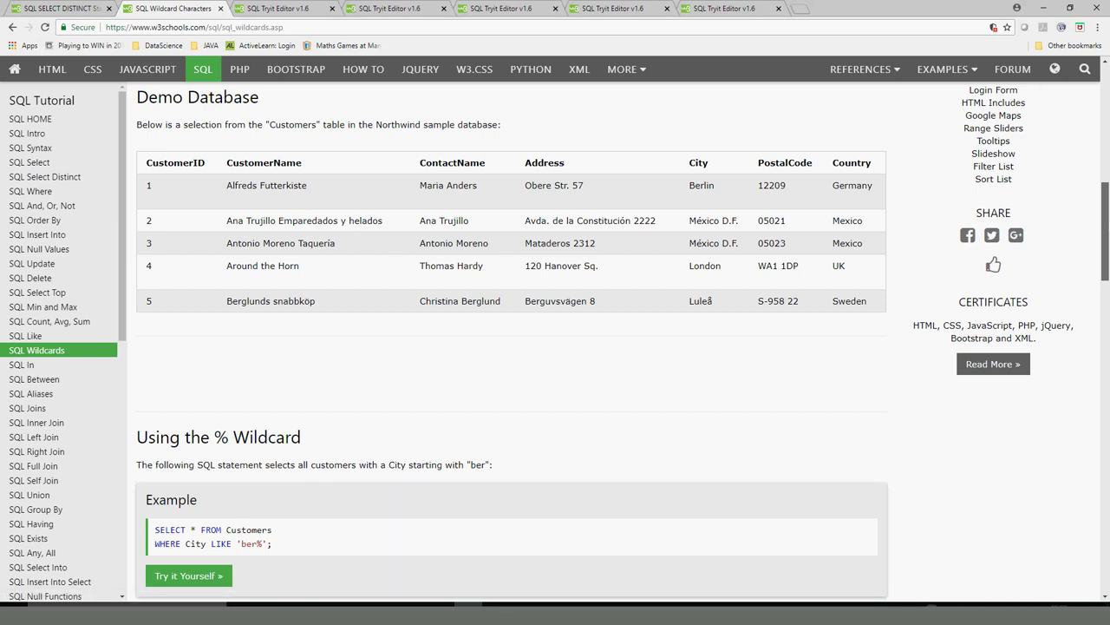
left_click_drag(1107, 220, 1108, 122)
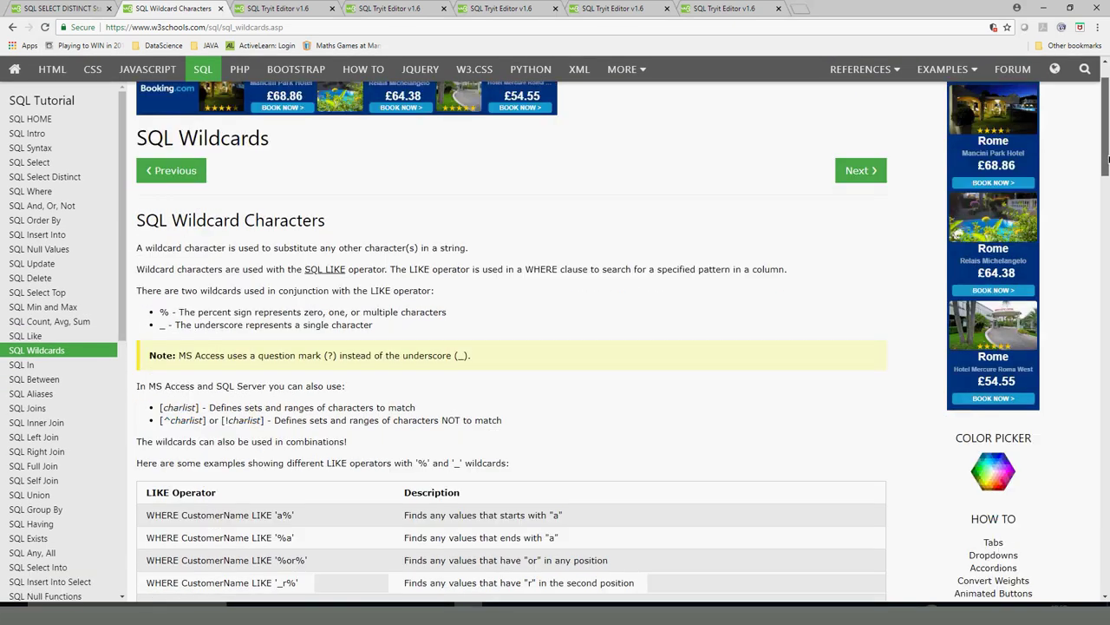
scroll(1107, 160, "down", 3)
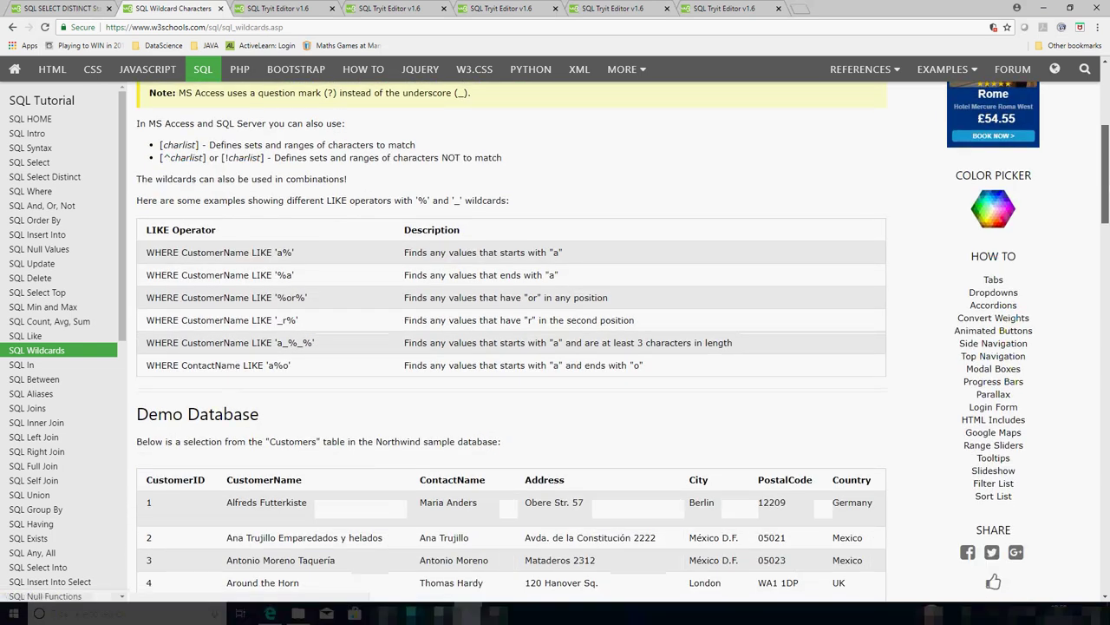
Step: Skim the rest of the SQL Wildcards chapter down to the [!charlist] examples and open the following SQL IN Operator chapter
scroll(597, 337, "down", 1)
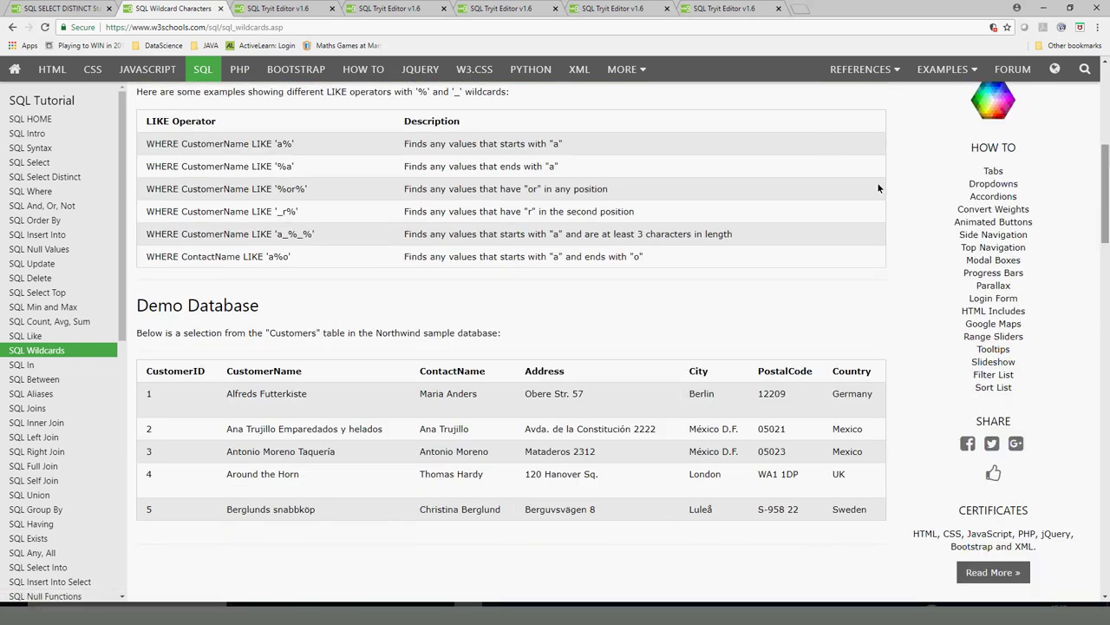
left_click_drag(1108, 210, 1049, 477)
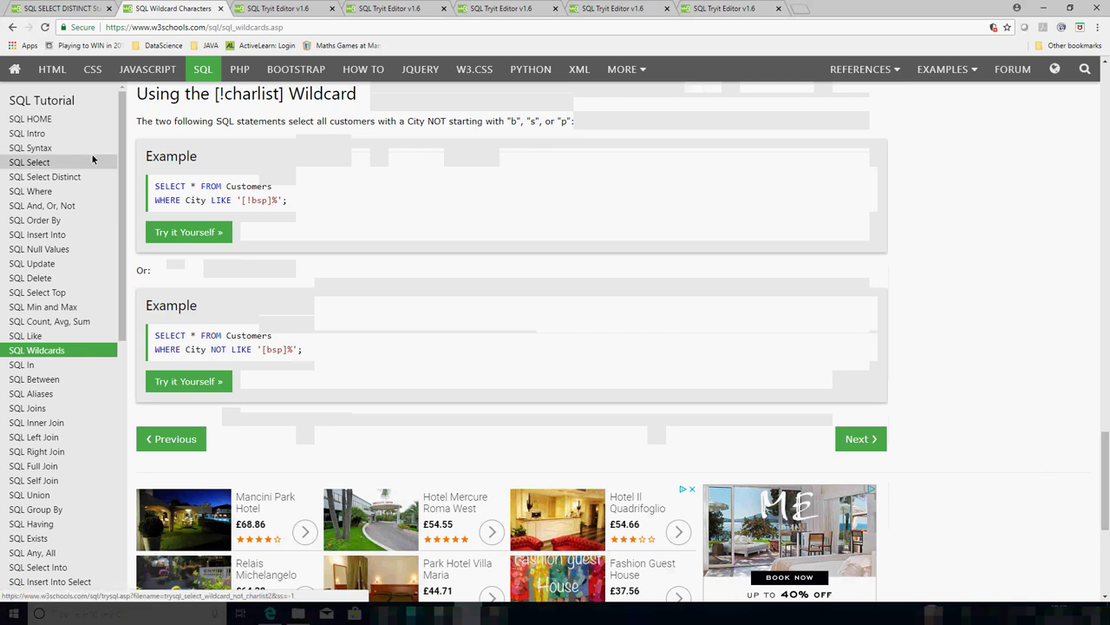
left_click(852, 439)
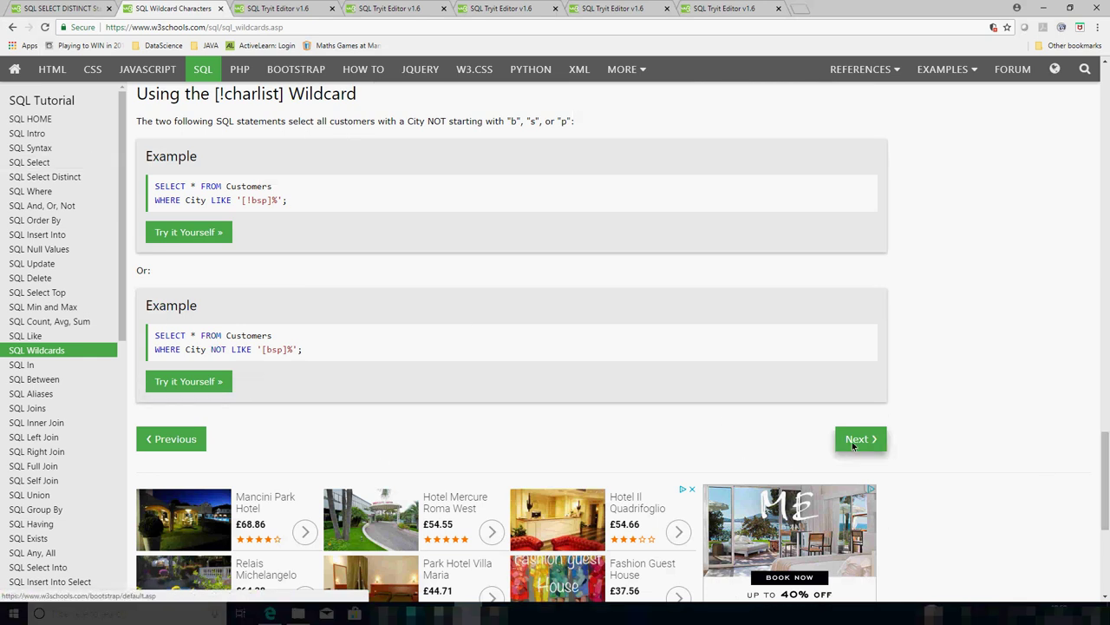
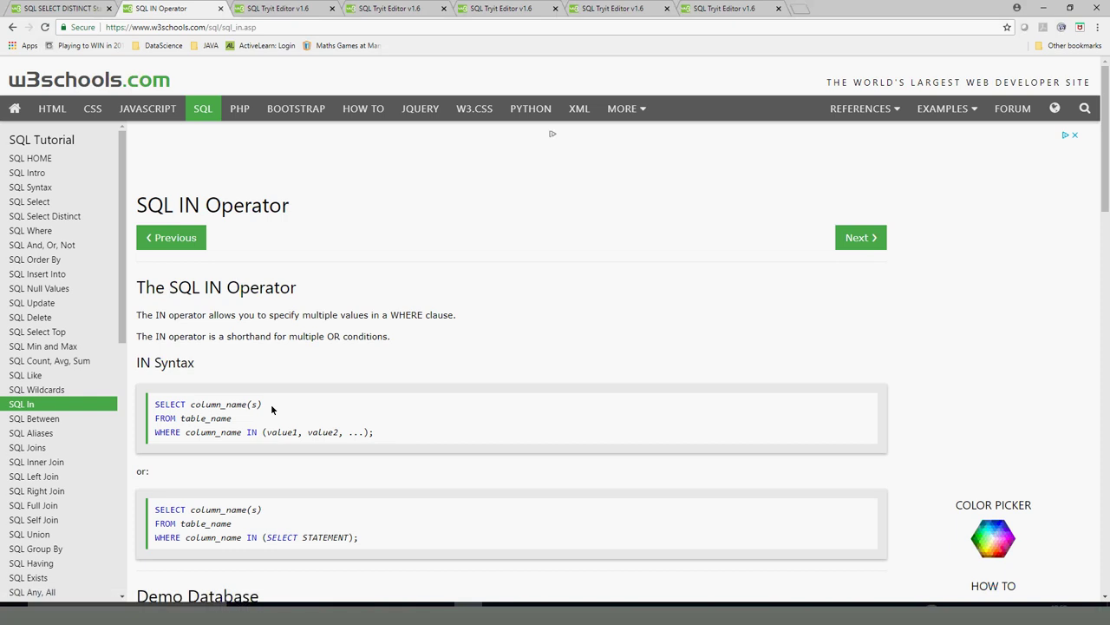
Step: Examine the first IN syntax block, marking SELECT, the selected column, the table name and the WHERE column
double_click(170, 404)
double_click(218, 405)
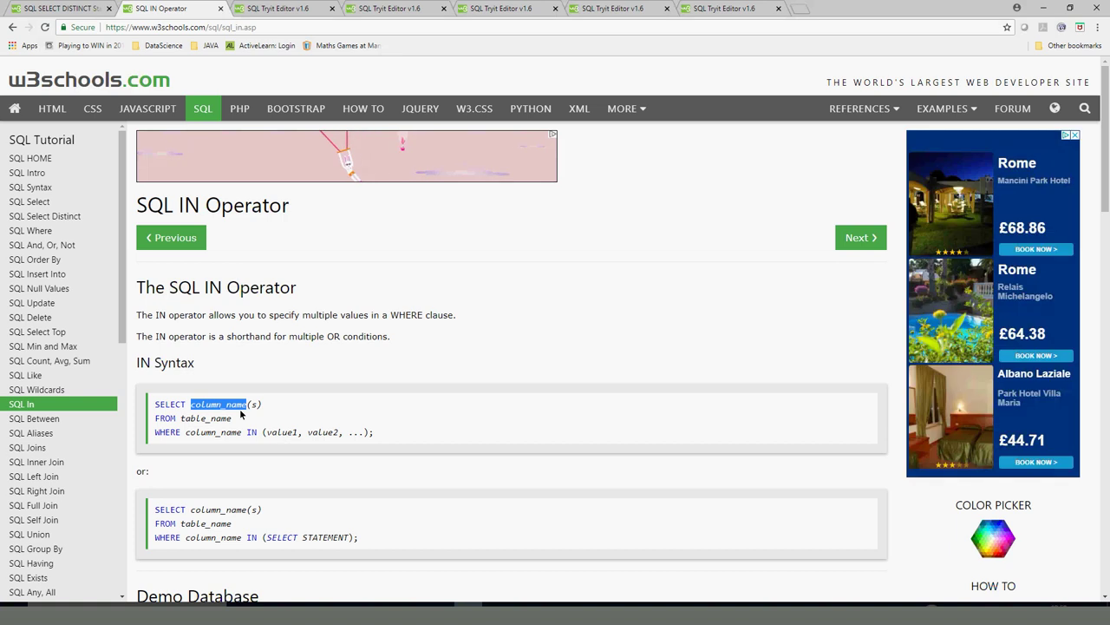
double_click(200, 419)
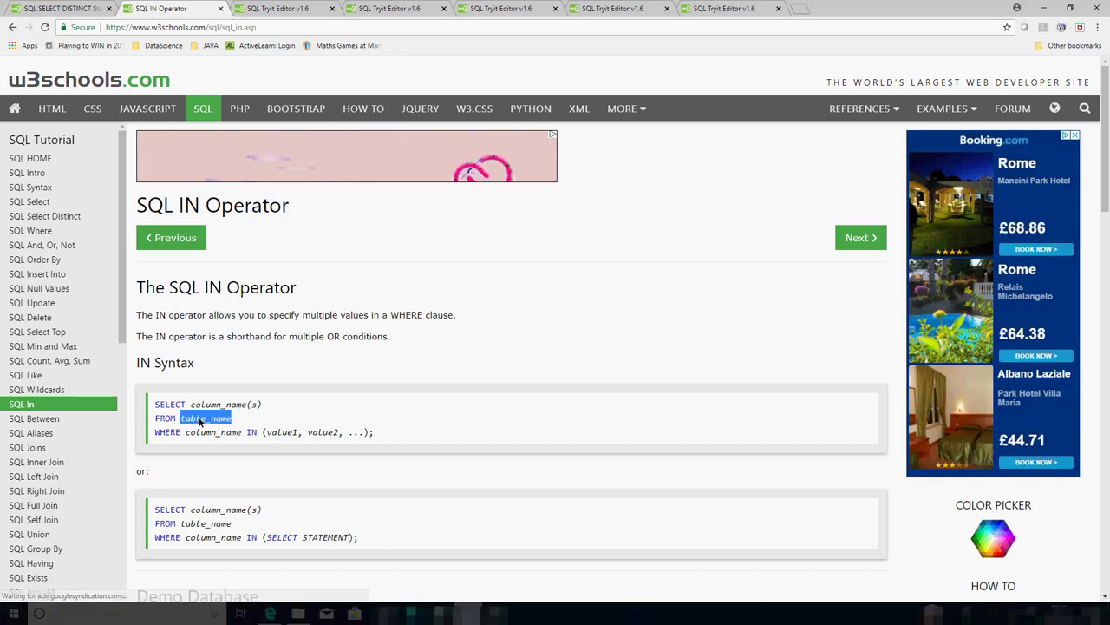
double_click(189, 434)
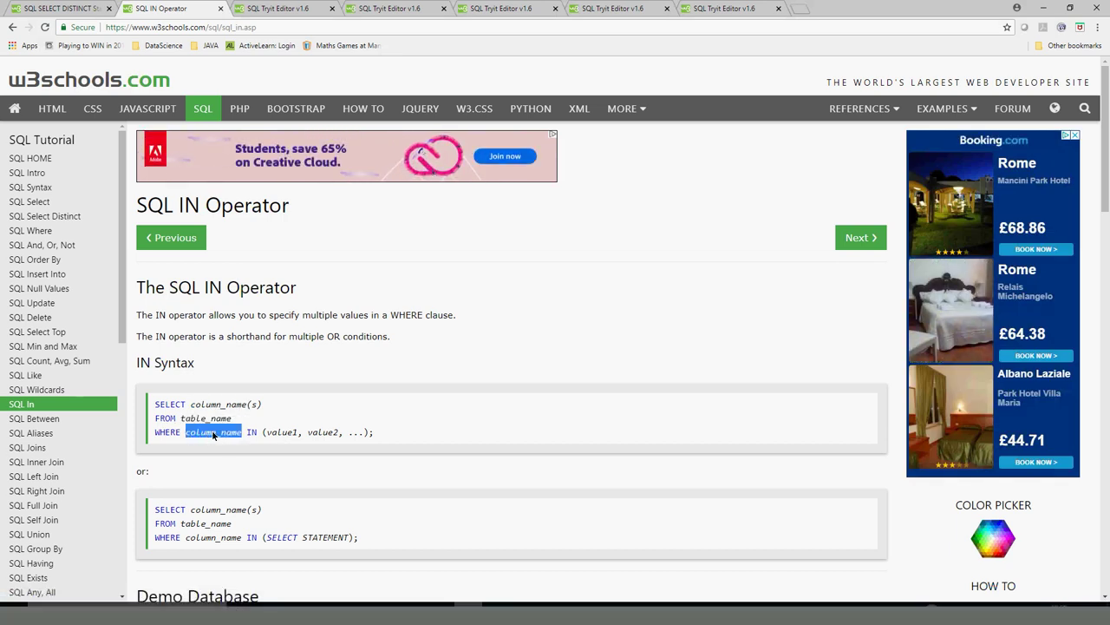
left_click(248, 431)
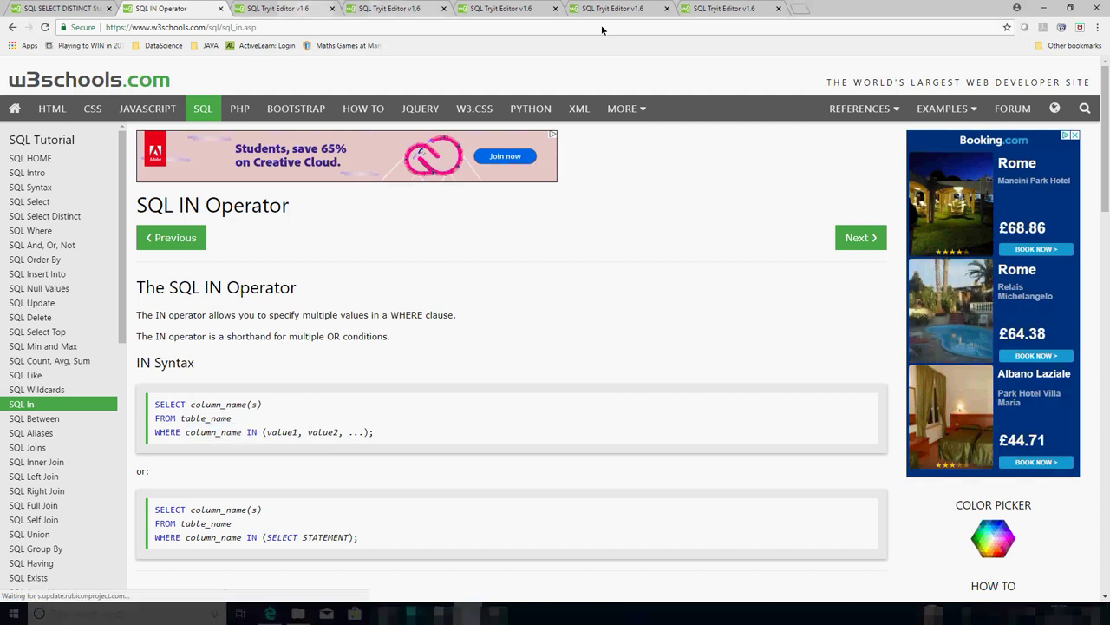
Step: Look through the open SQL editor pages and return to the one with the Customers query filtered on Brazil
left_click(695, 11)
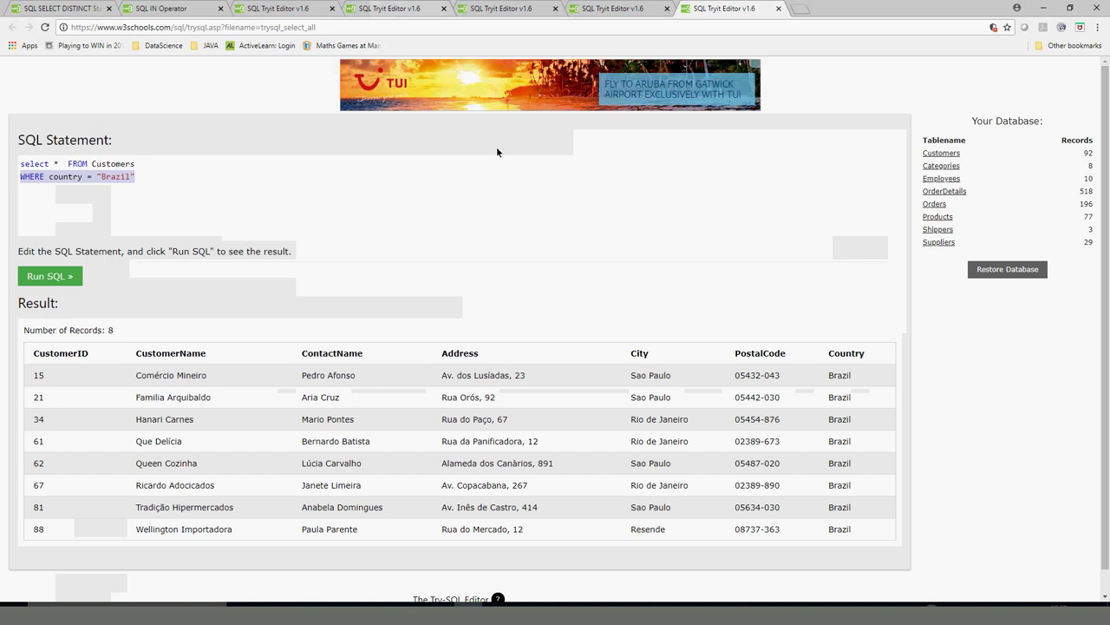
left_click(588, 10)
left_click(511, 10)
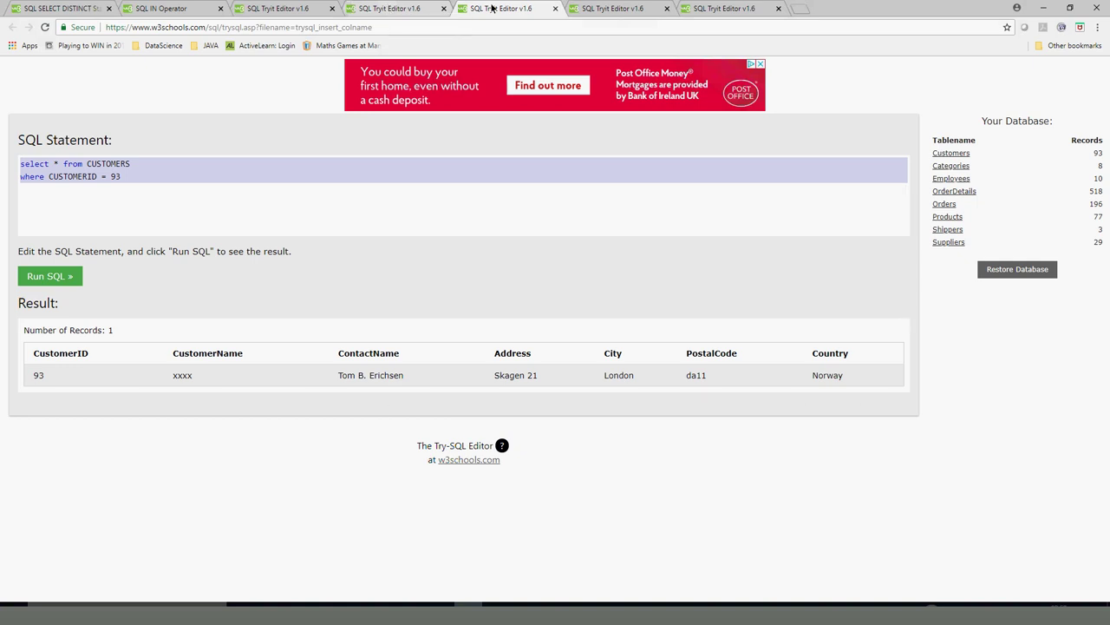
left_click(388, 9)
left_click(607, 9)
left_click(733, 8)
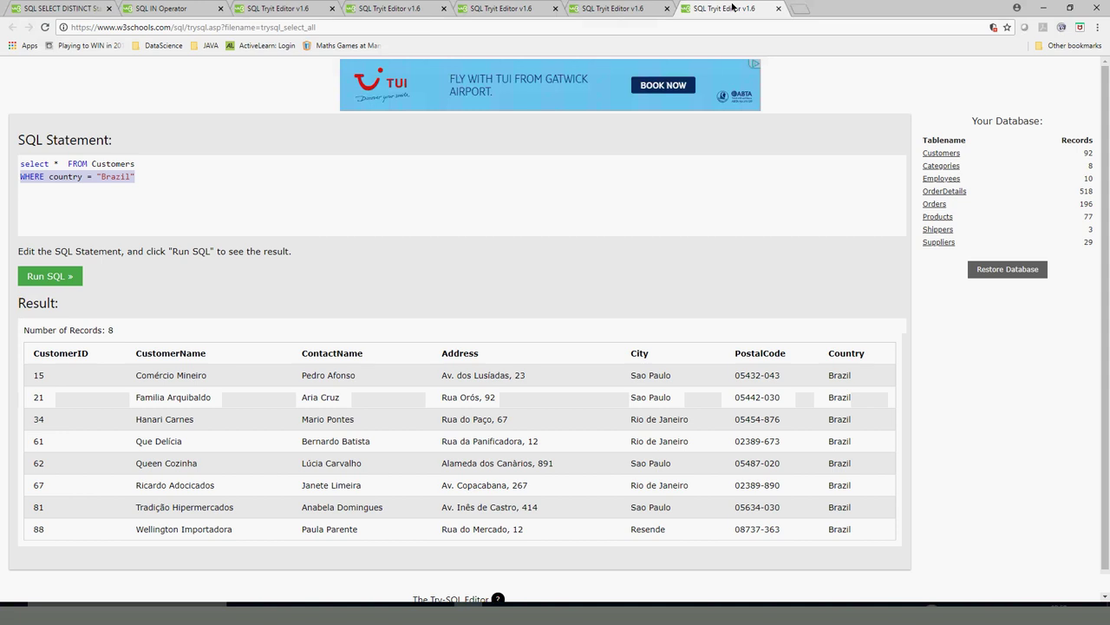
Step: Go over the existing query word by word, marking FROM, Customers, country and Brazil
left_click(194, 179)
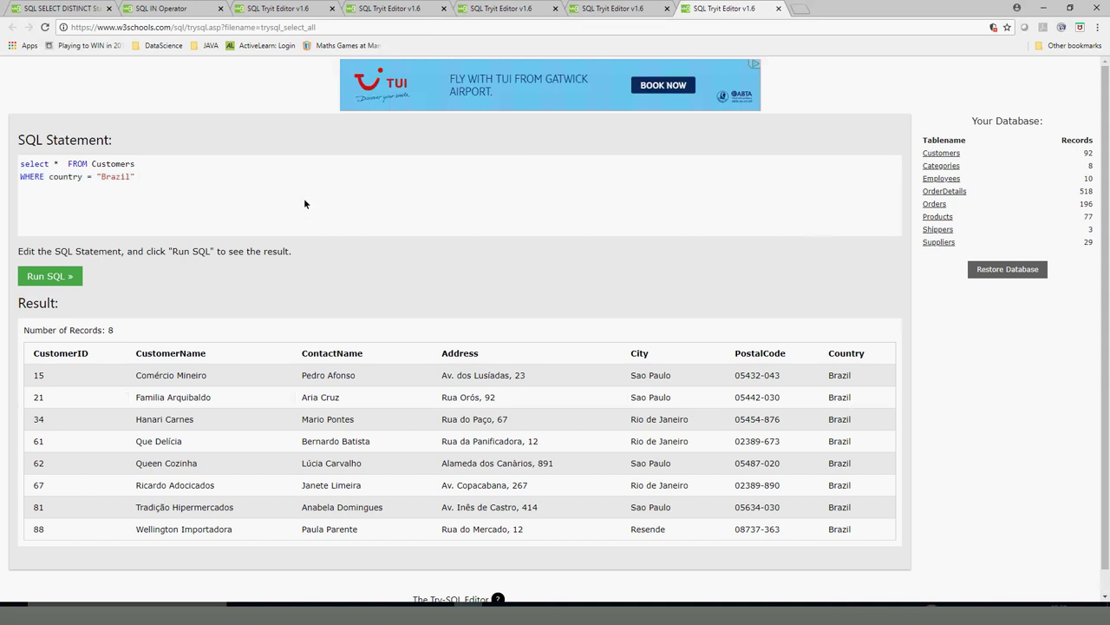
double_click(103, 167)
double_click(78, 165)
left_click(109, 167)
double_click(109, 167)
left_click(75, 177)
double_click(74, 177)
left_click(111, 178)
double_click(111, 178)
Step: Extend the WHERE clause with two more copies of the country = "Brazil" condition, joined with or
left_click(149, 178)
left_click_drag(76, 179, 47, 179)
key("ctrl+c")
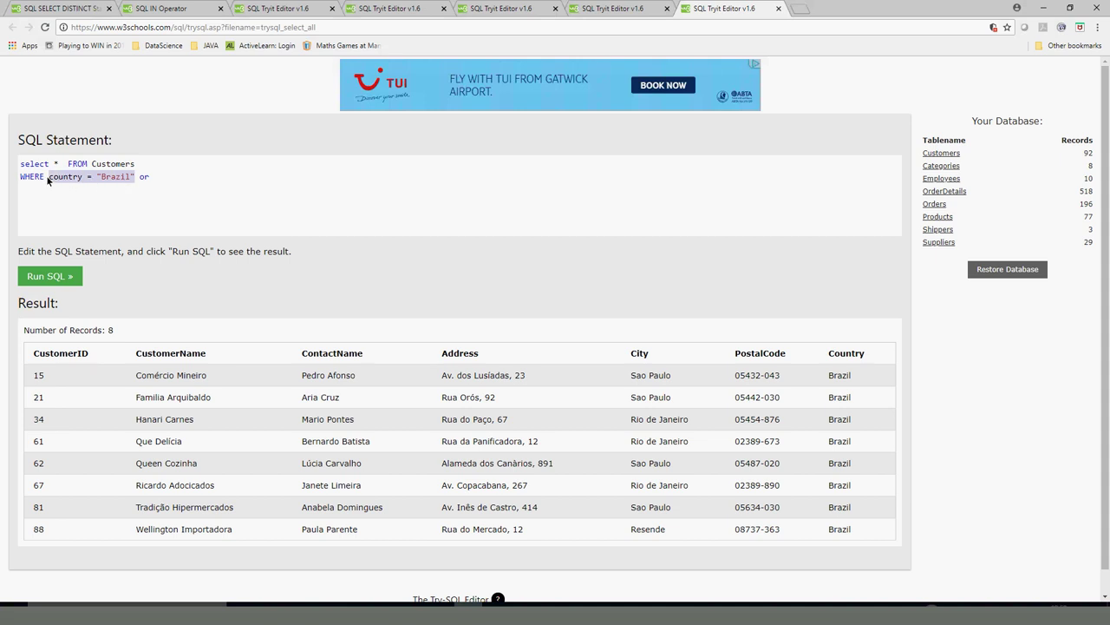
left_click(178, 178)
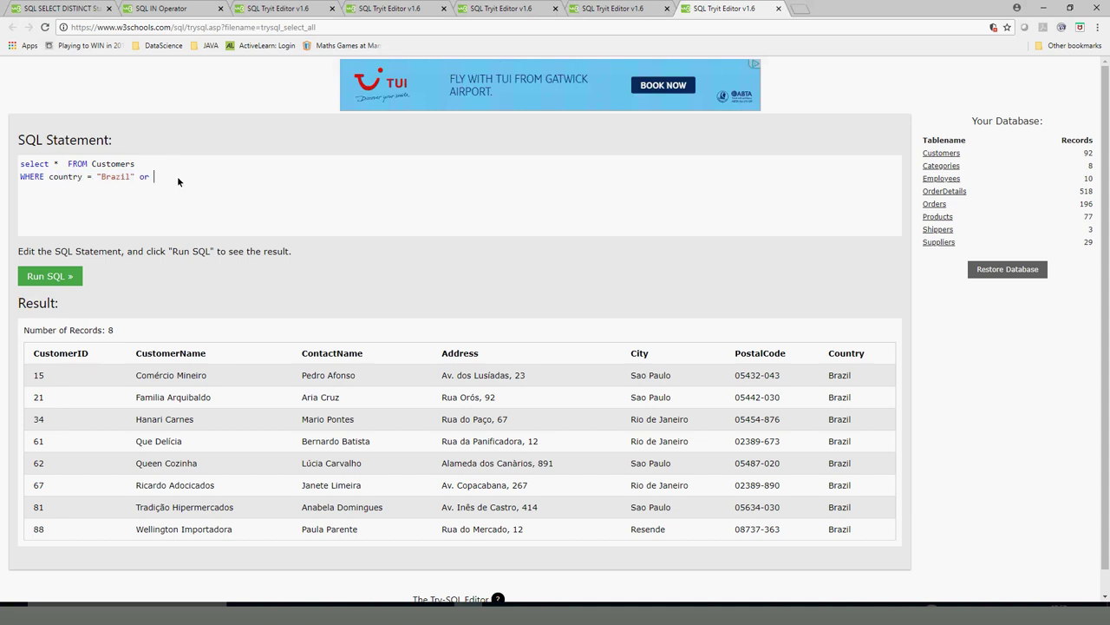
key("ctrl+v")
key("ctrl+v")
left_click(239, 177)
type("or")
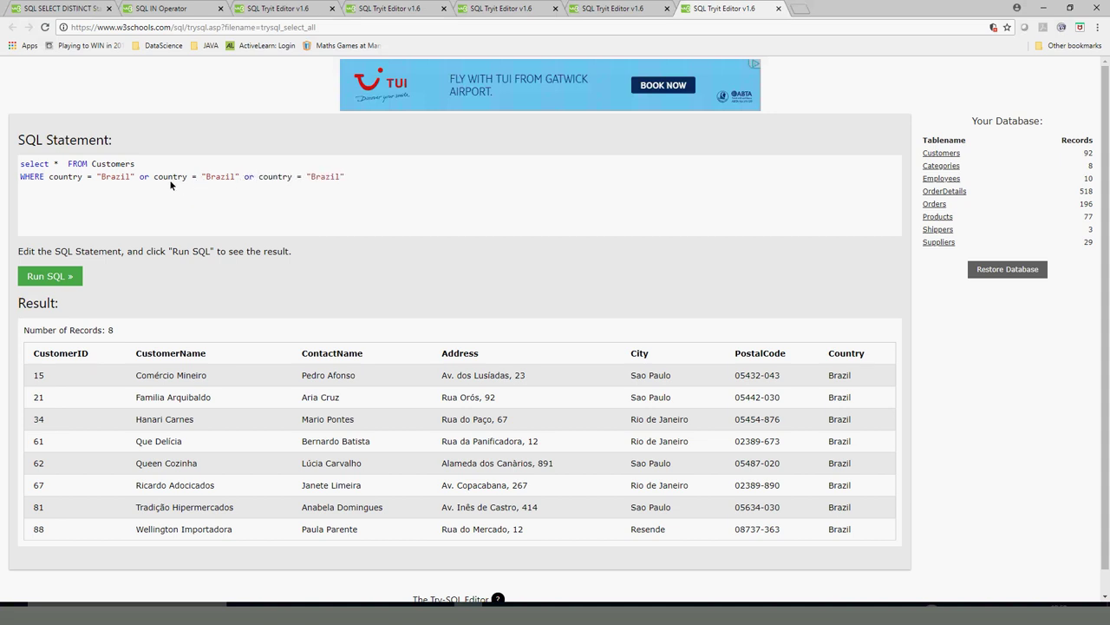
Step: Set the second country condition to Germany and the third to Spain, and run the query
double_click(219, 178)
type("Germany")
double_click(322, 178)
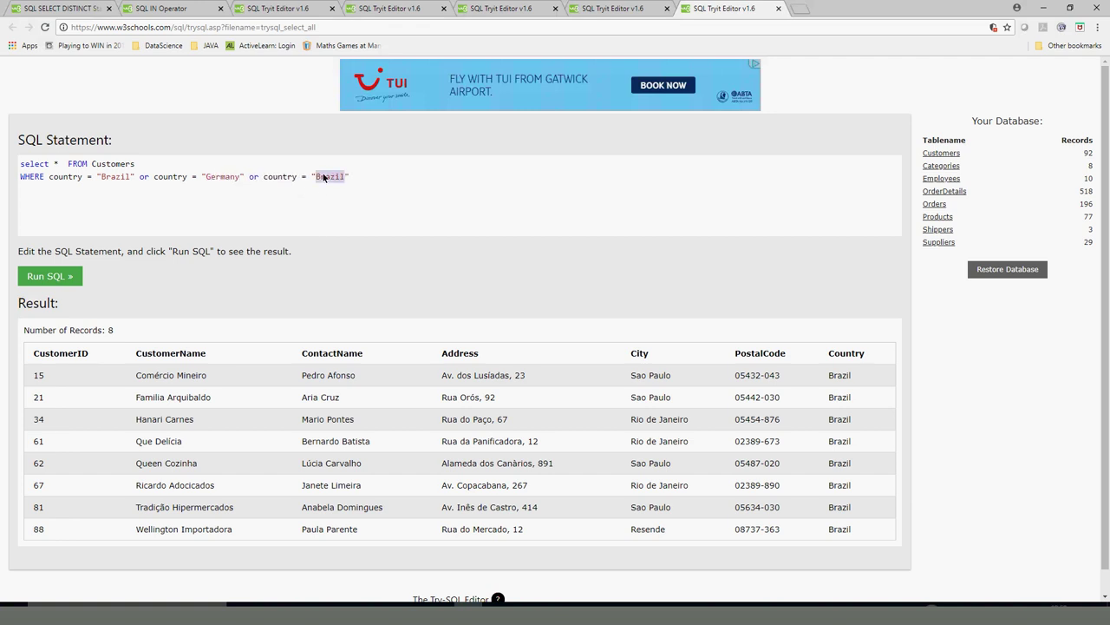
type("Spain")
left_click(56, 277)
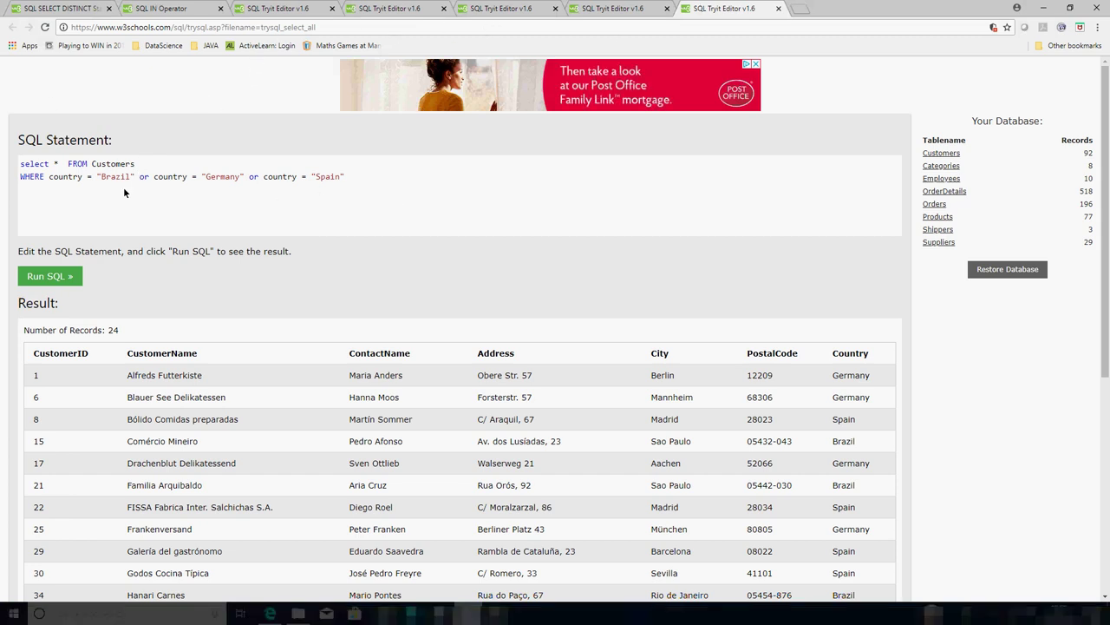
Step: Check the value list in the IN syntax of the SQL IN chapter, marking value1 and value2, and return to the query
left_click(184, 11)
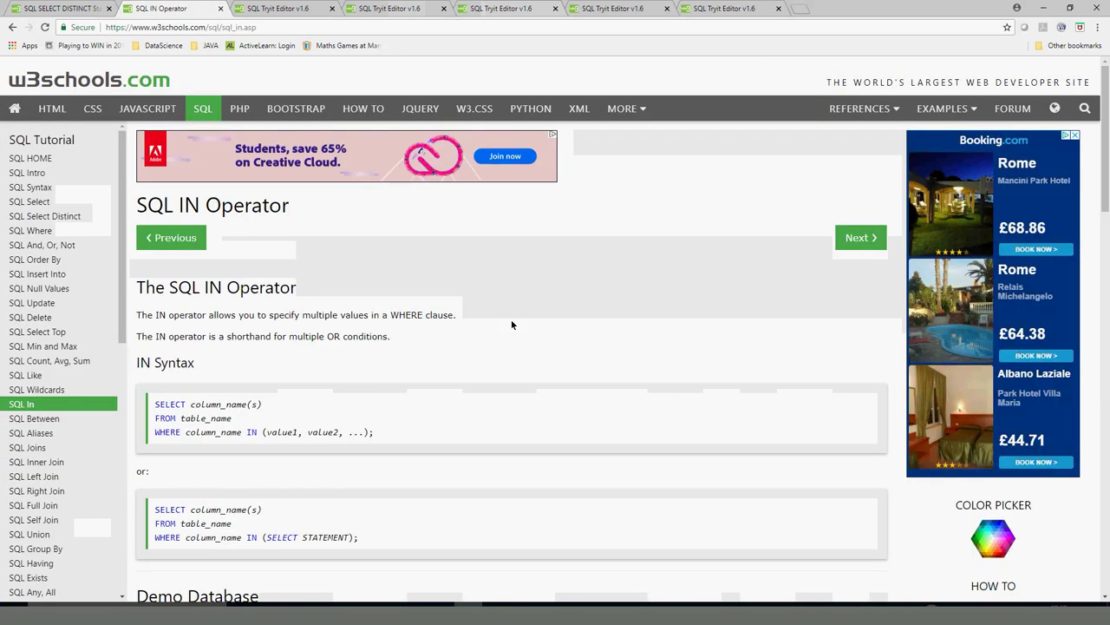
left_click_drag(267, 434, 361, 433)
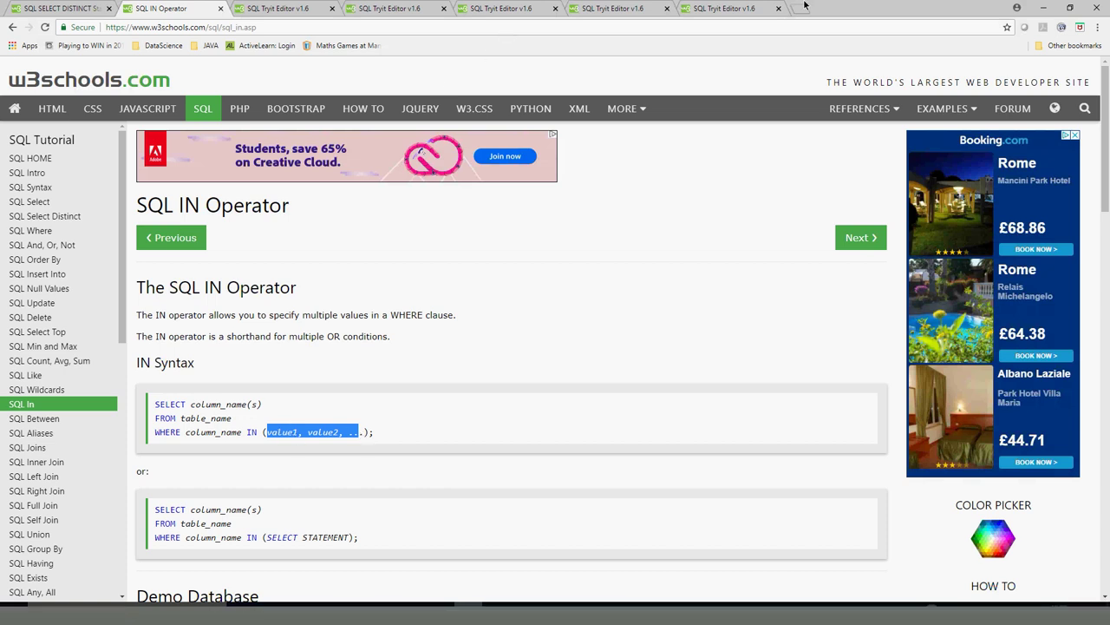
left_click(703, 10)
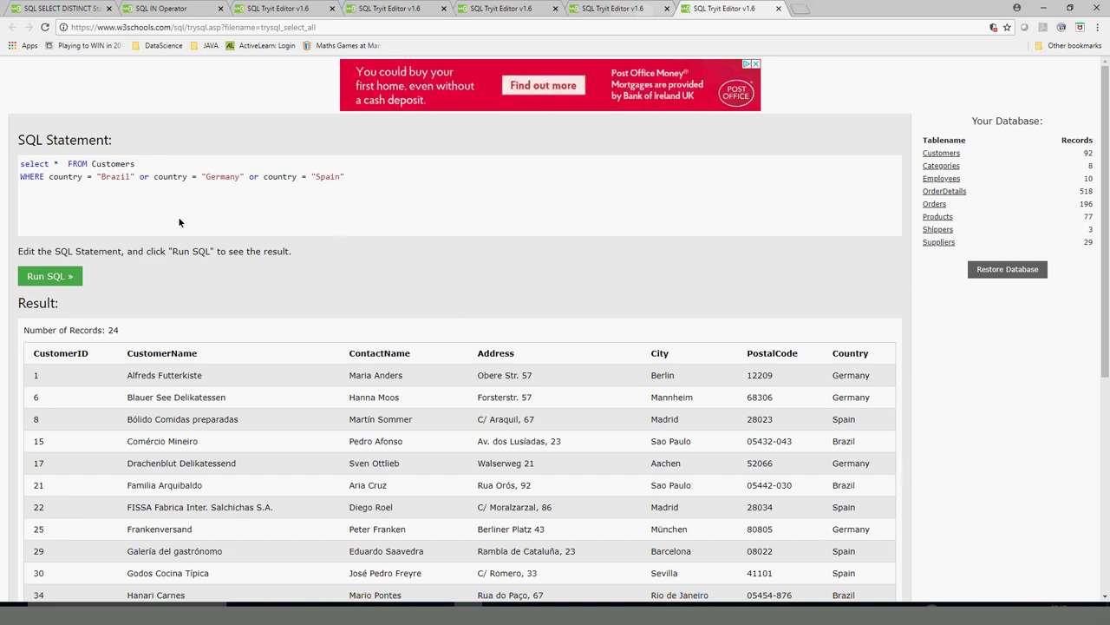
Step: Replace the first equals sign with in and enclose everything from "Brazil" to "Spain" in parentheses, checking the IN syntax
left_click(85, 179)
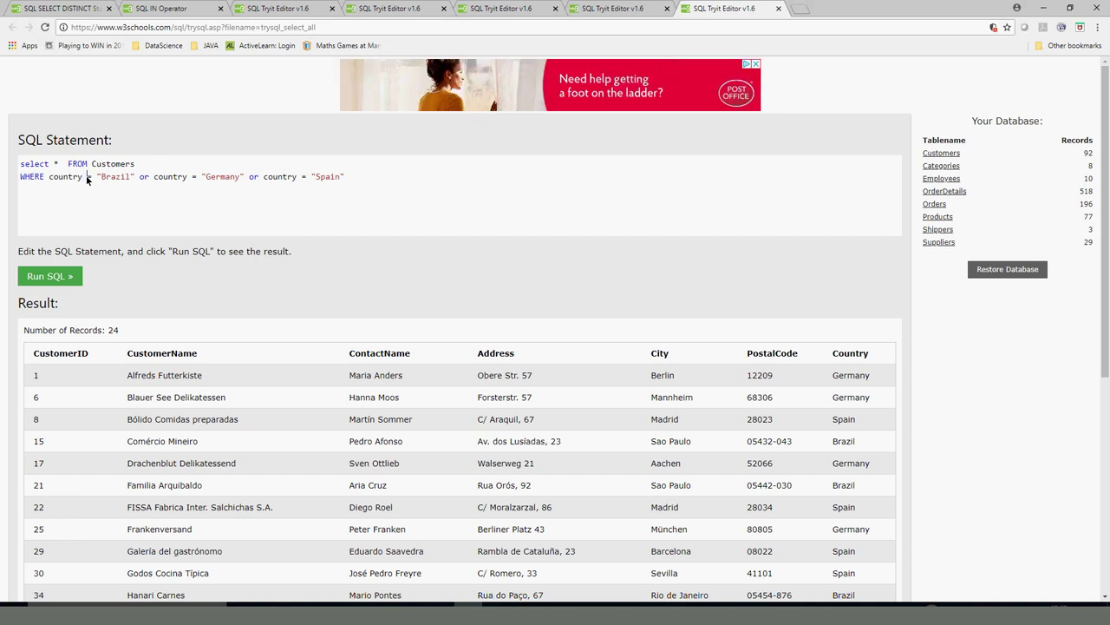
key("Delete")
type("in")
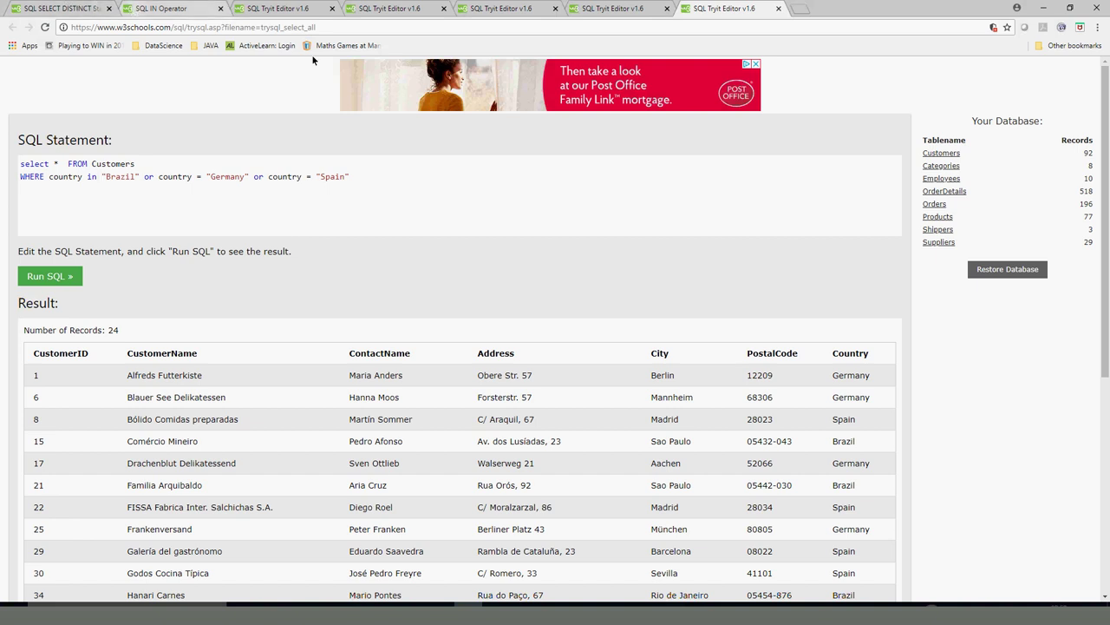
left_click(157, 8)
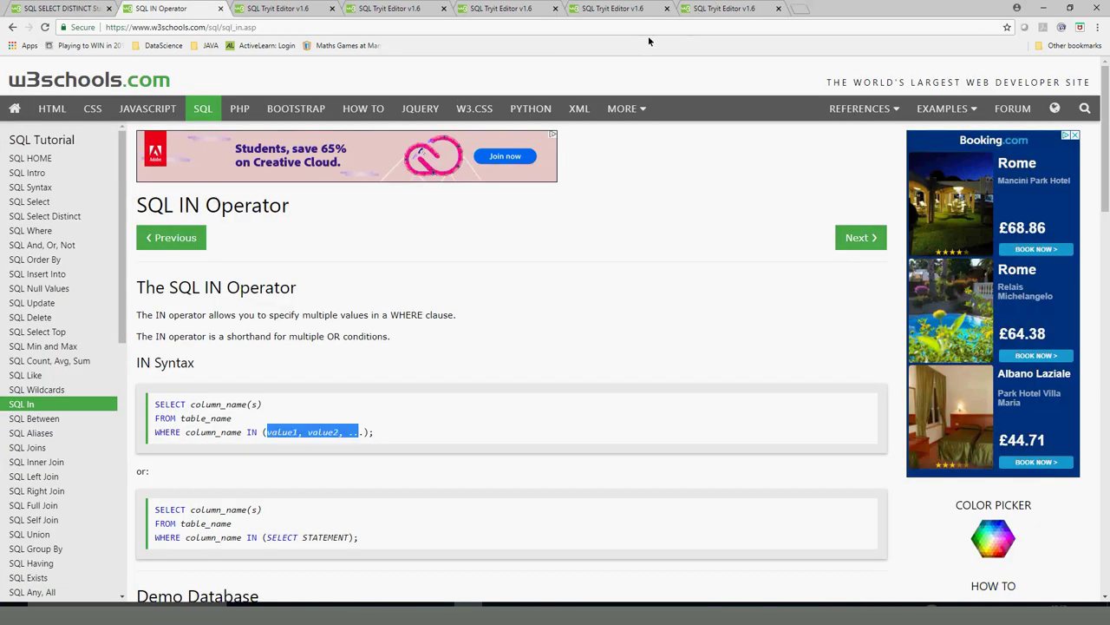
left_click(716, 8)
type("(")
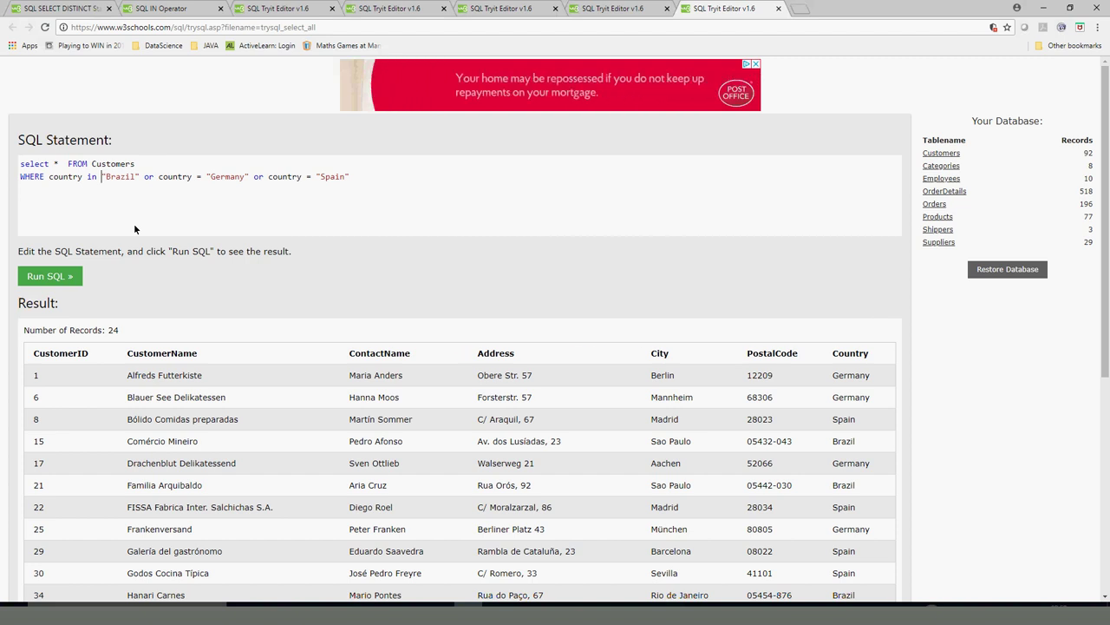
left_click(377, 170)
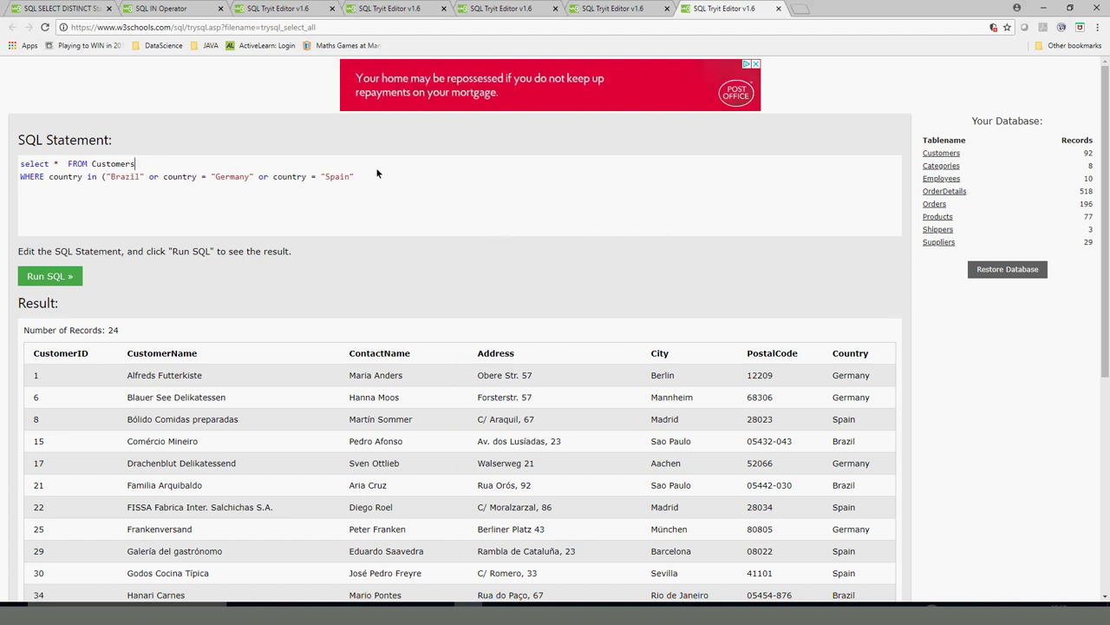
type(")")
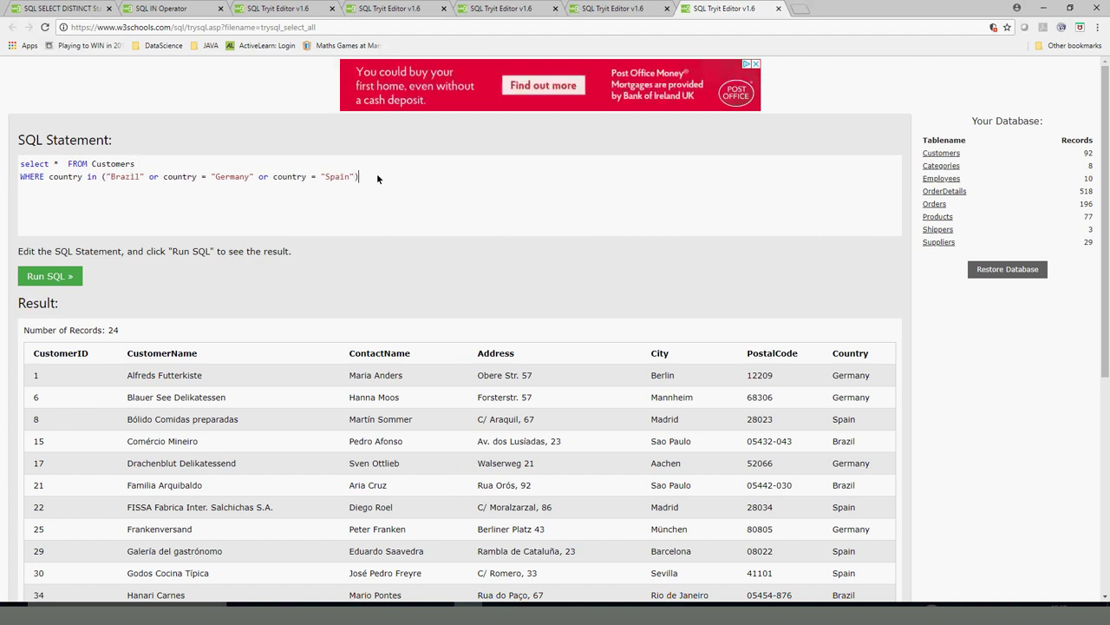
Step: Replace both repeated "or country =" parts with commas so the list reads "Brazil", "Germany", "Spain", and run the query
left_click_drag(149, 176, 211, 177)
key("BackSpace")
key("BackSpace")
type(", ")
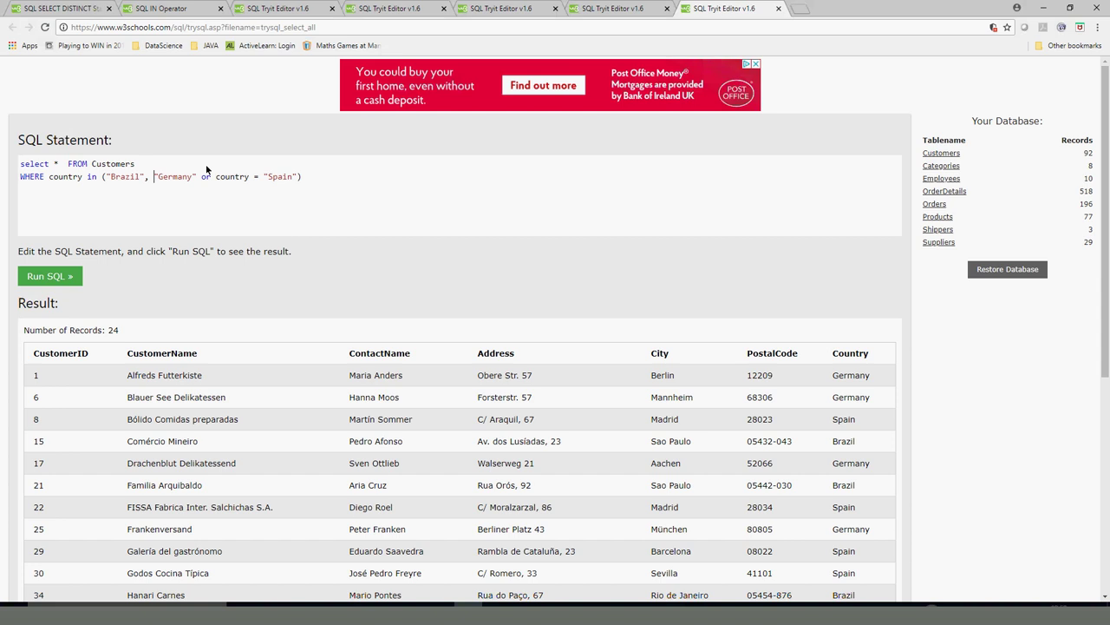
type(",")
key("Delete")
key("Delete")
key("Delete")
key("Delete")
key("Delete")
key("Delete")
key("Delete")
key("Delete")
left_click(65, 276)
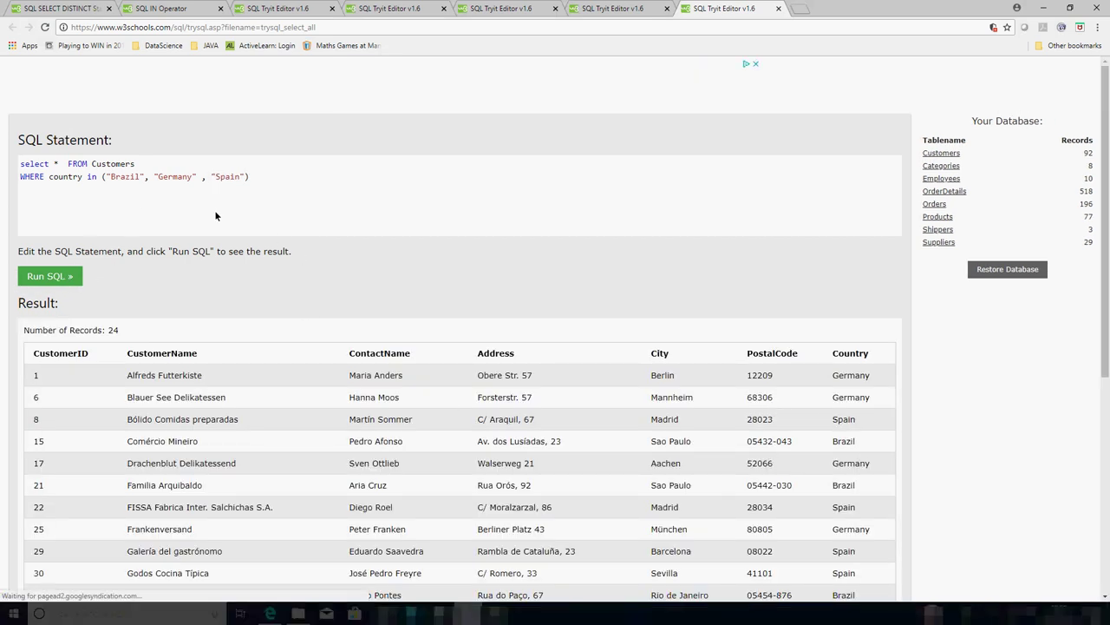
Step: Remove "Spain" from the IN list, leaving "Brazil" and "Germany", and run the query
double_click(218, 177)
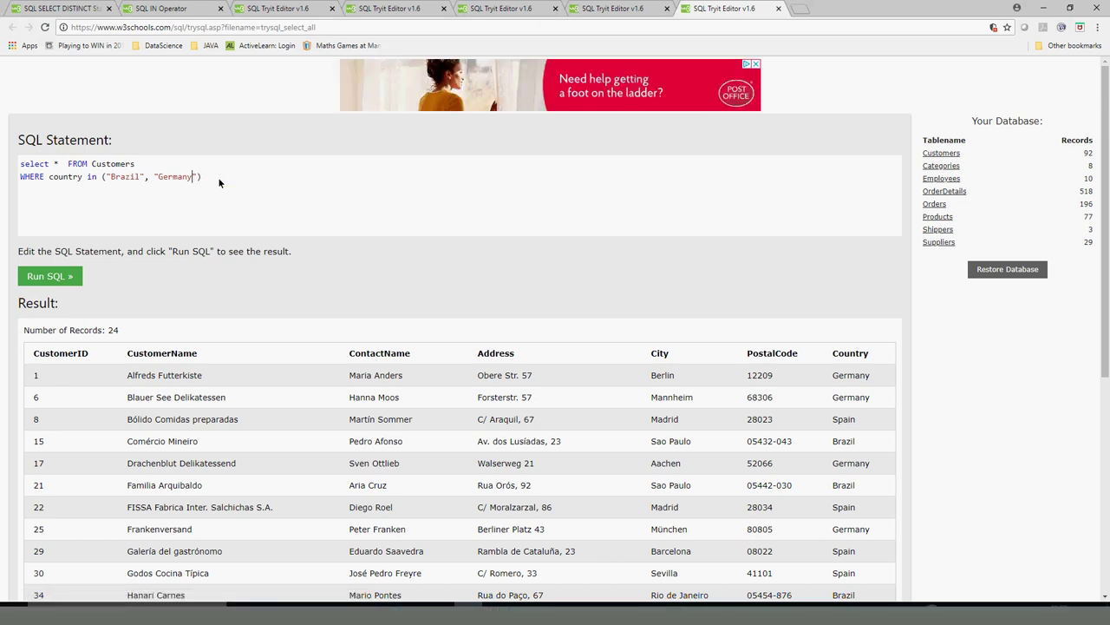
left_click(49, 275)
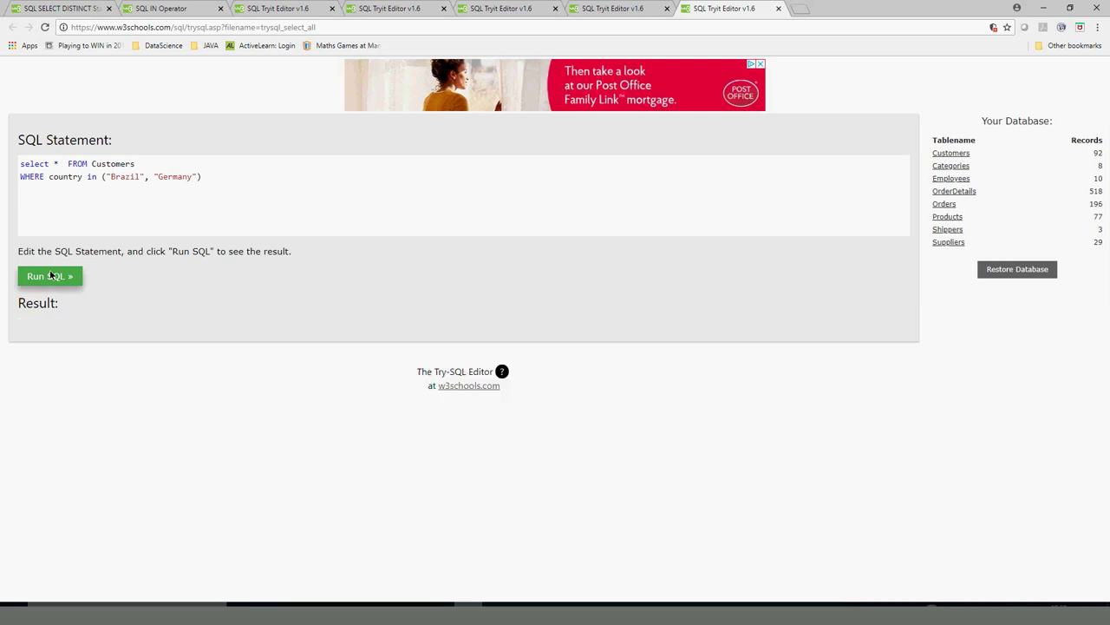
Step: Go over the parts of the IN query, marking select, country, in and the listed country values
double_click(33, 165)
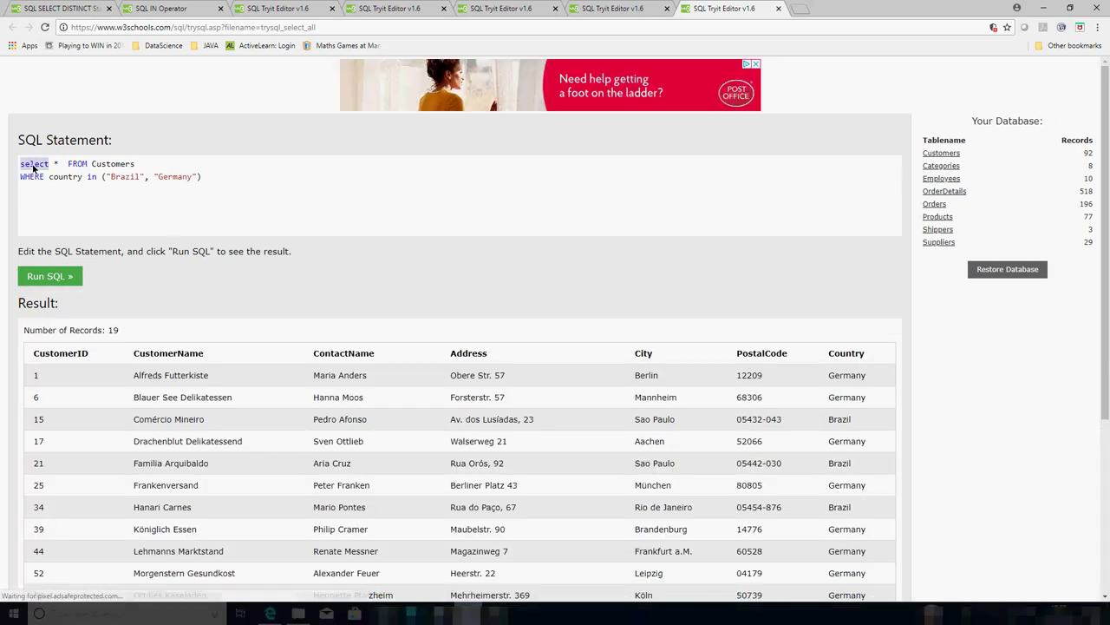
double_click(59, 177)
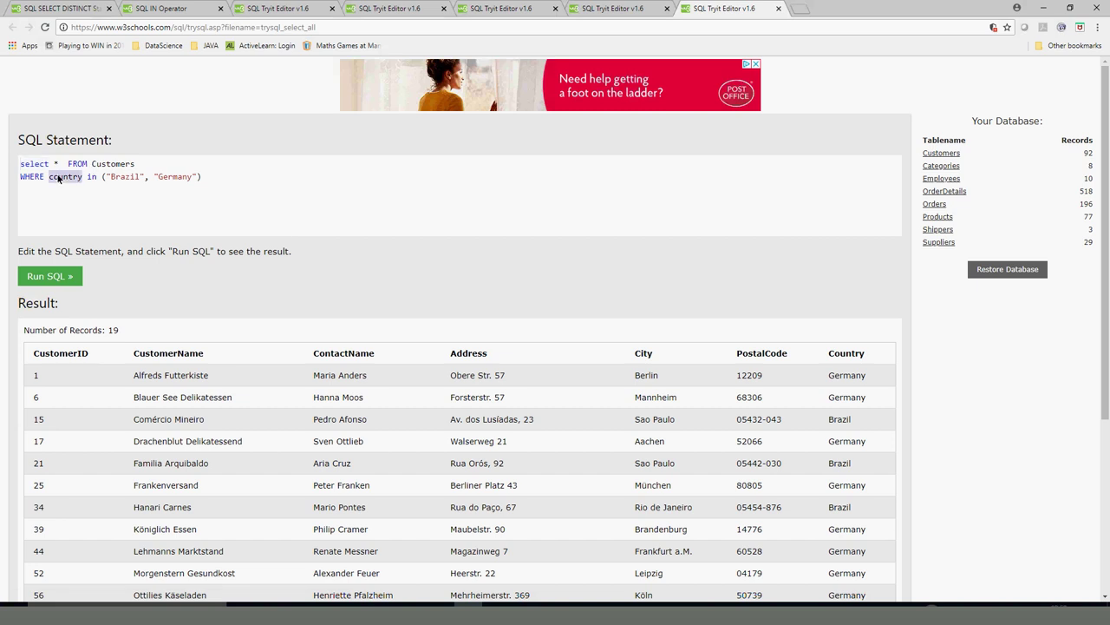
double_click(92, 177)
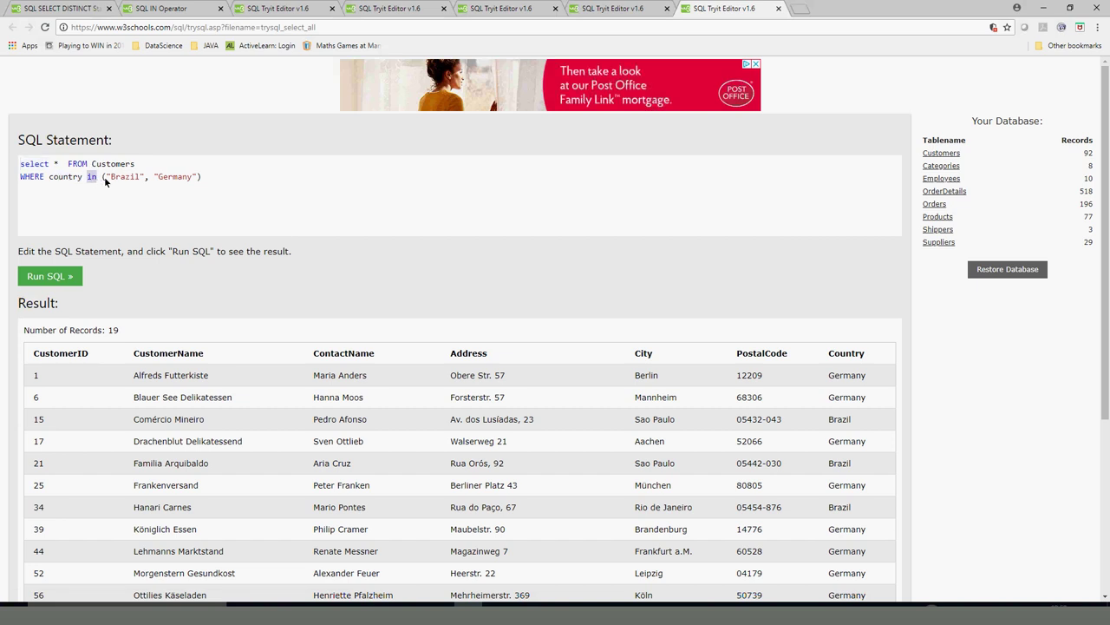
double_click(71, 178)
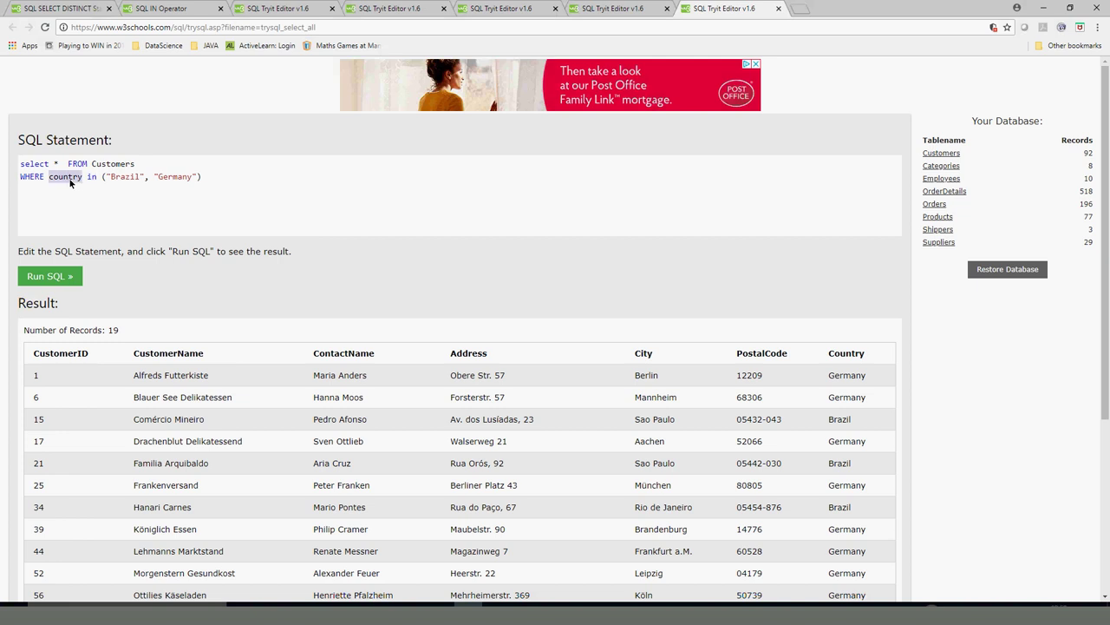
left_click(117, 178)
triple_click(117, 178)
double_click(174, 178)
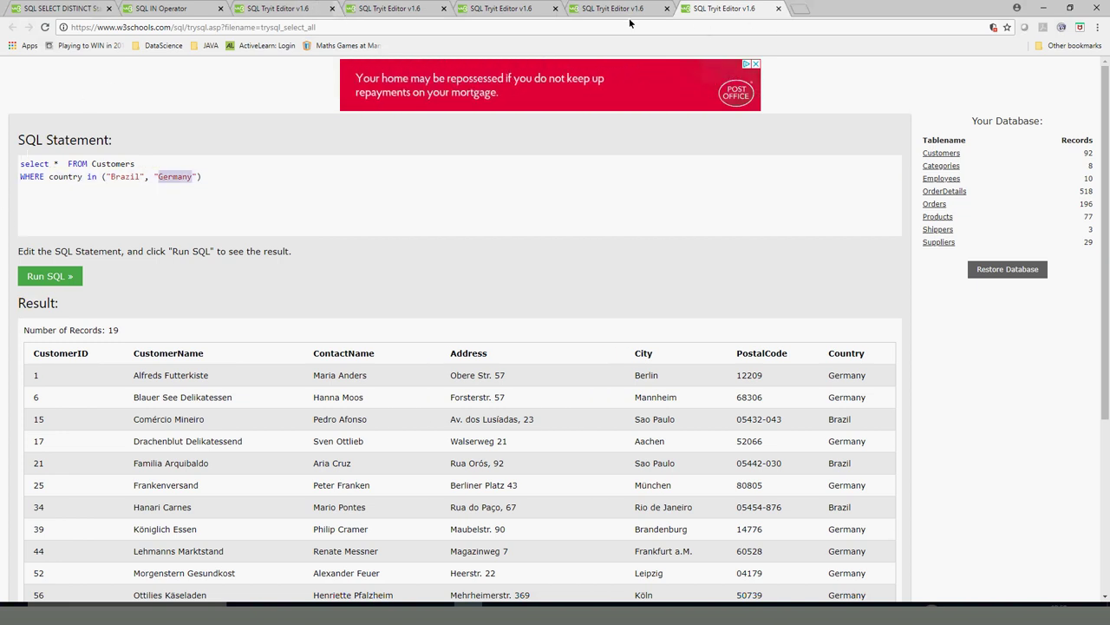
Step: Consult the NOT IN example in the tutorial, change the query's condition to country not in ("Brazil", "Germany"), and run it
left_click(157, 10)
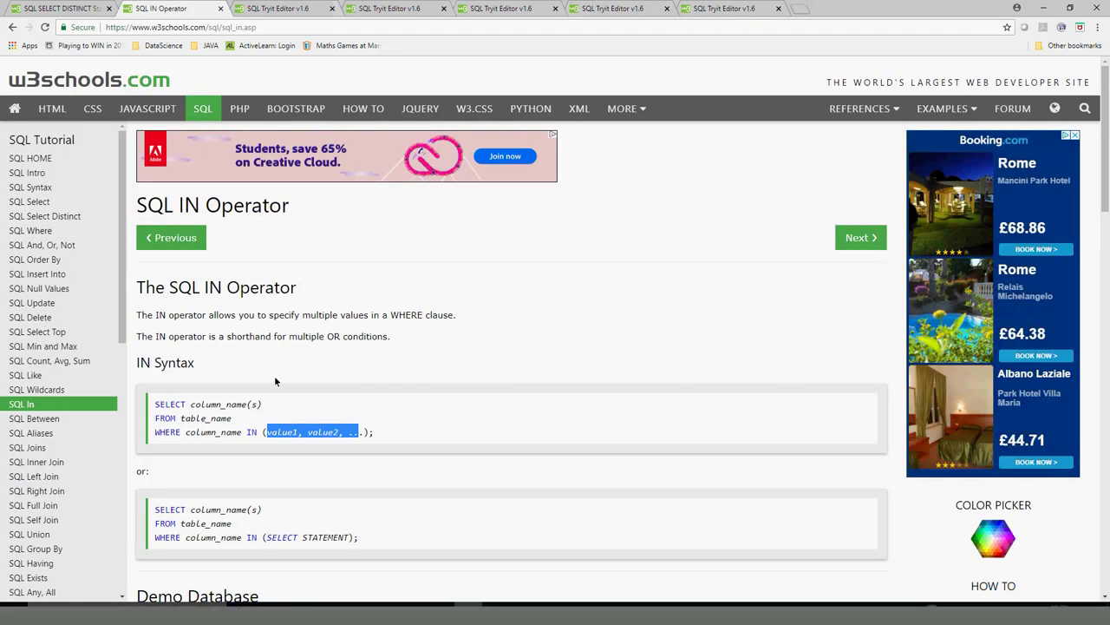
scroll(458, 330, "down", 5)
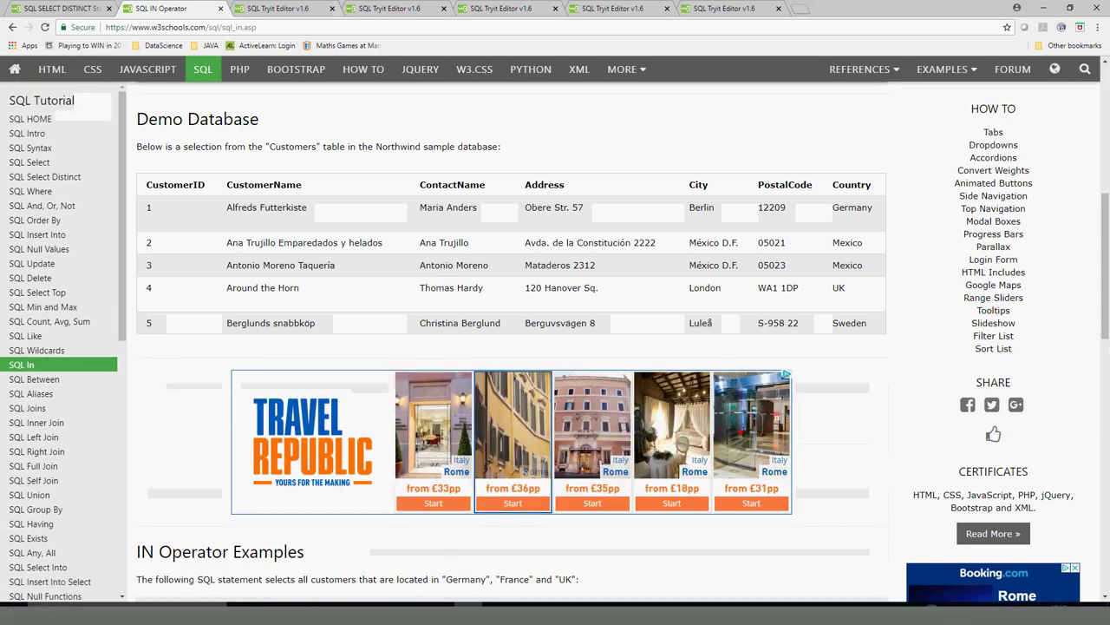
left_click_drag(1108, 350, 1107, 458)
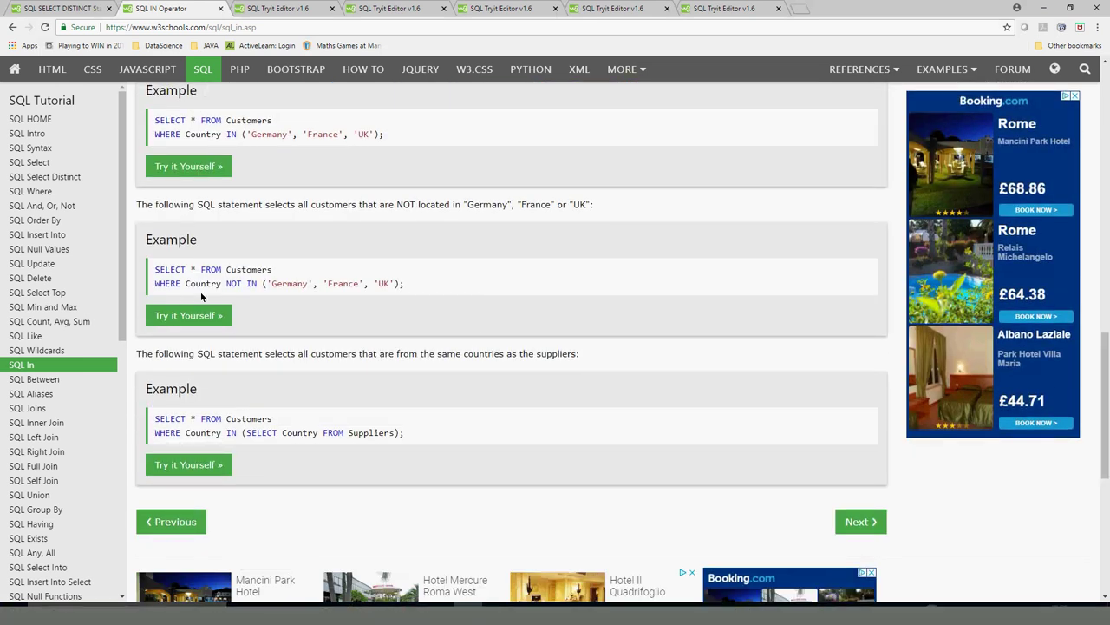
left_click(721, 8)
left_click(86, 176)
type("not in (\"Brazil\", \"Germany")
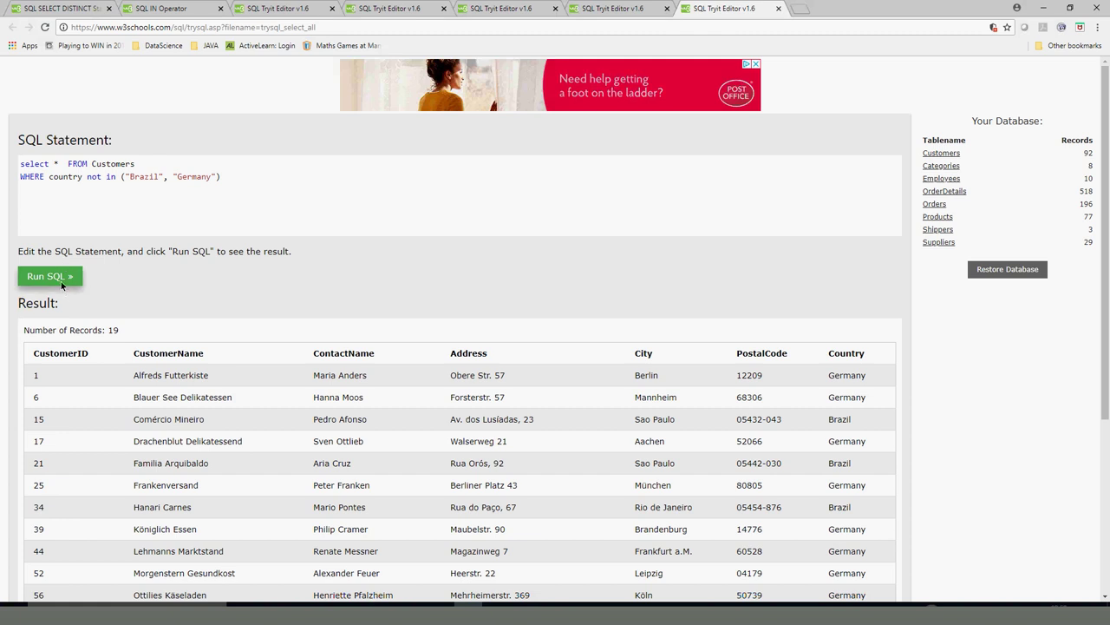
left_click(50, 276)
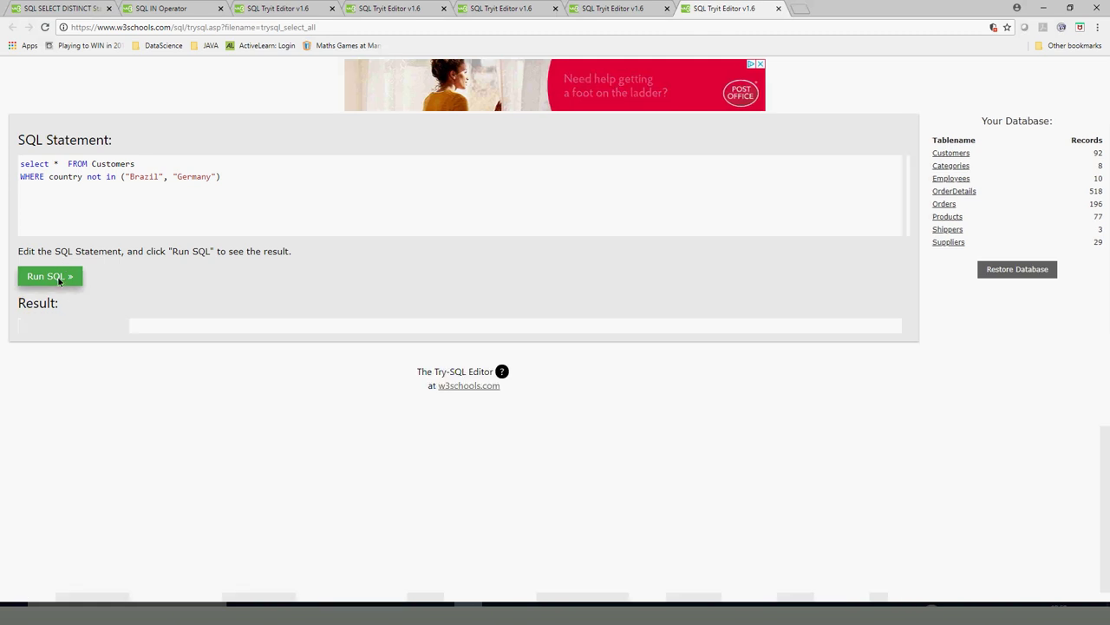
double_click(141, 179)
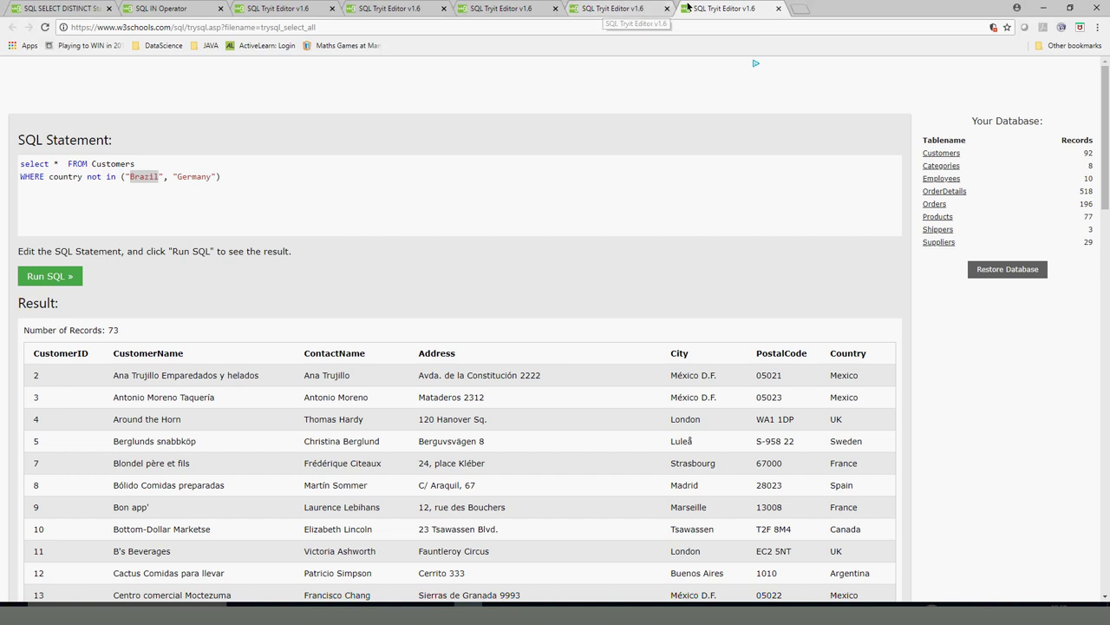
Step: Advance the tutorial from the IN chapter to the BETWEEN operator and examine its syntax, marking column_name in the WHERE clause
left_click(170, 11)
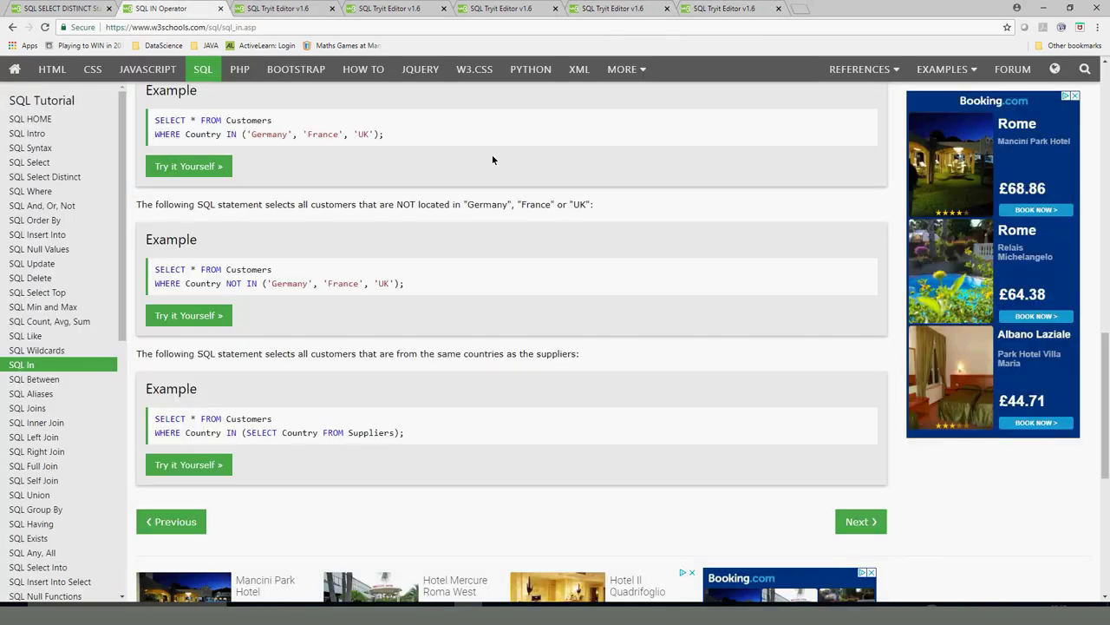
left_click(851, 522)
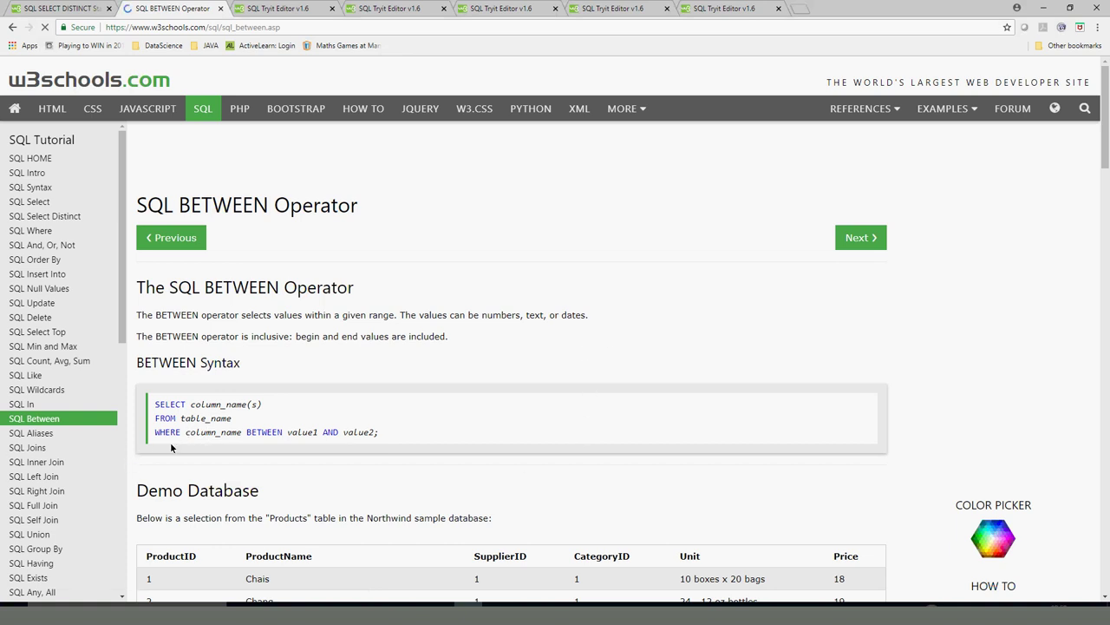
double_click(204, 438)
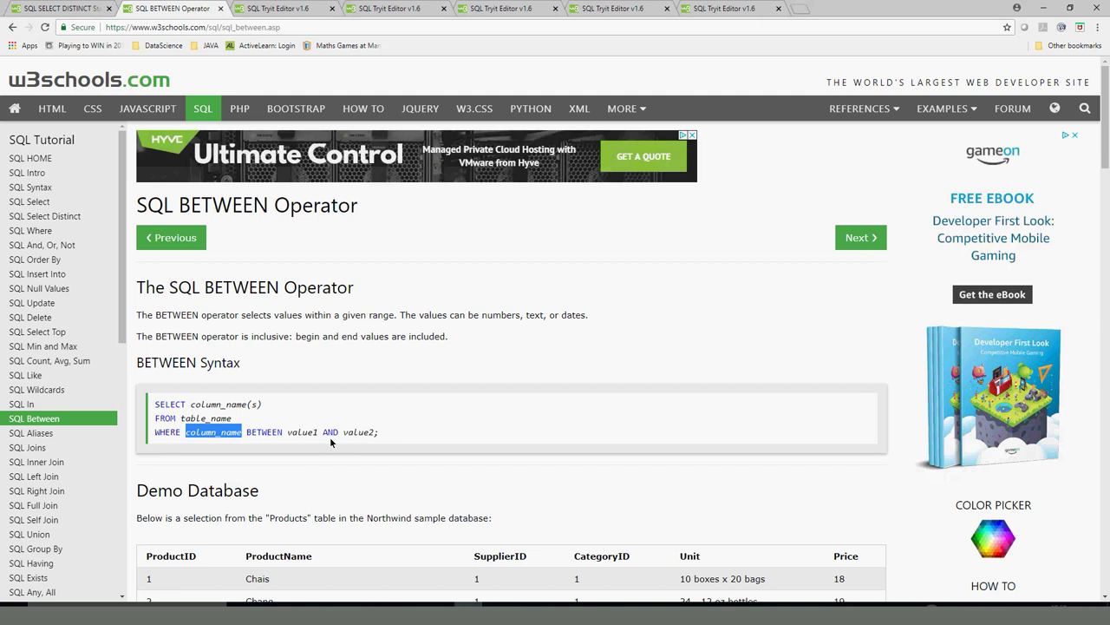
Step: Open the SQL Aliases chapter and examine the alias column syntax, marking column_name and alias_name
left_click(23, 434)
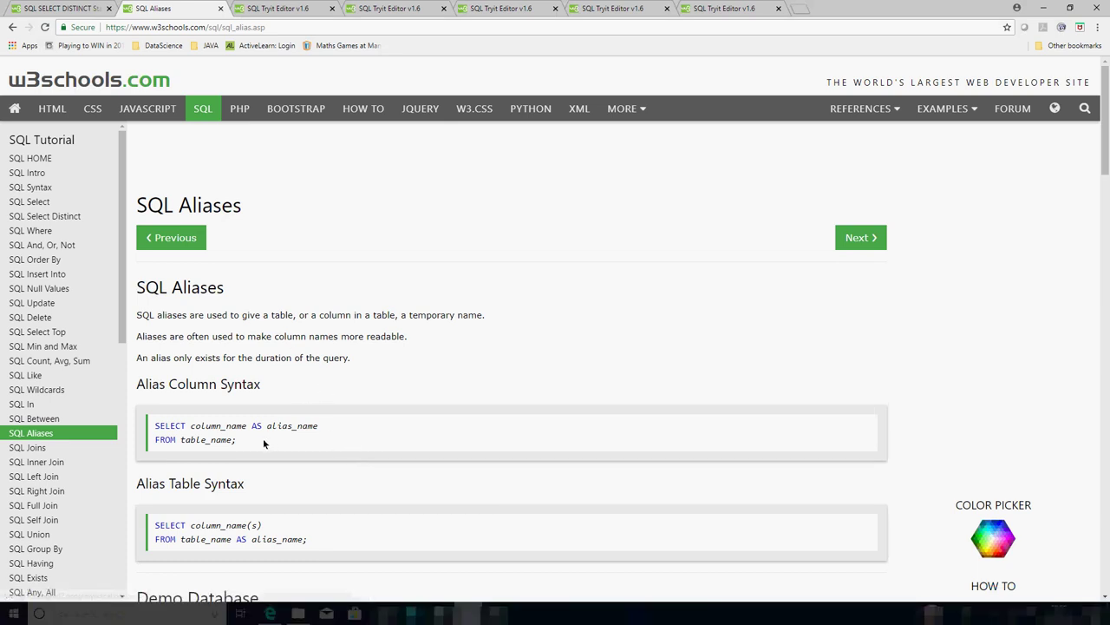
double_click(220, 427)
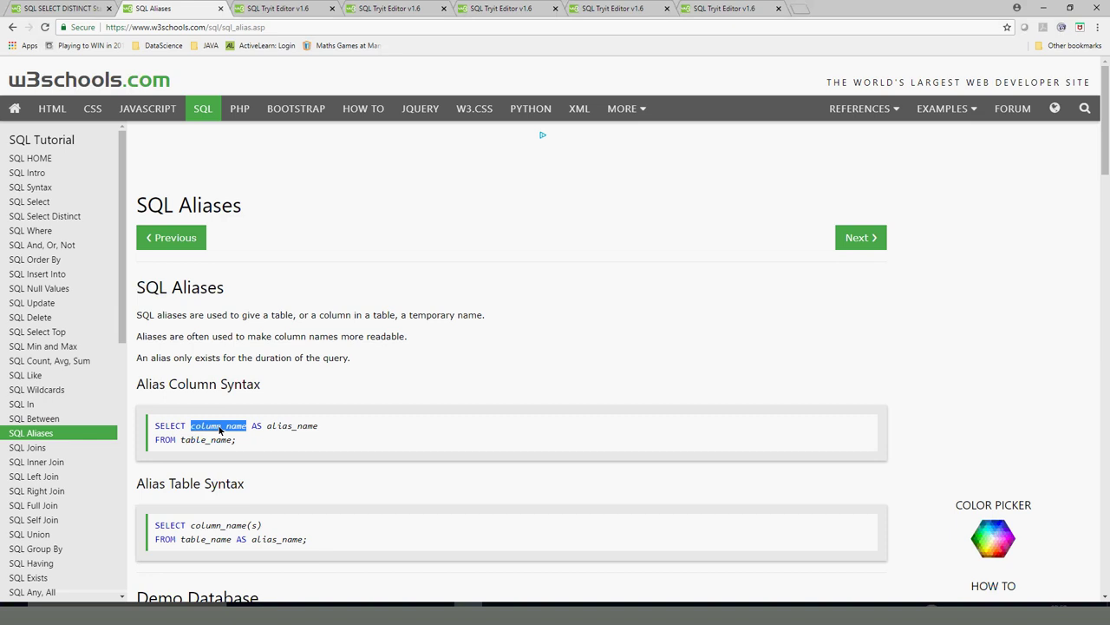
double_click(283, 430)
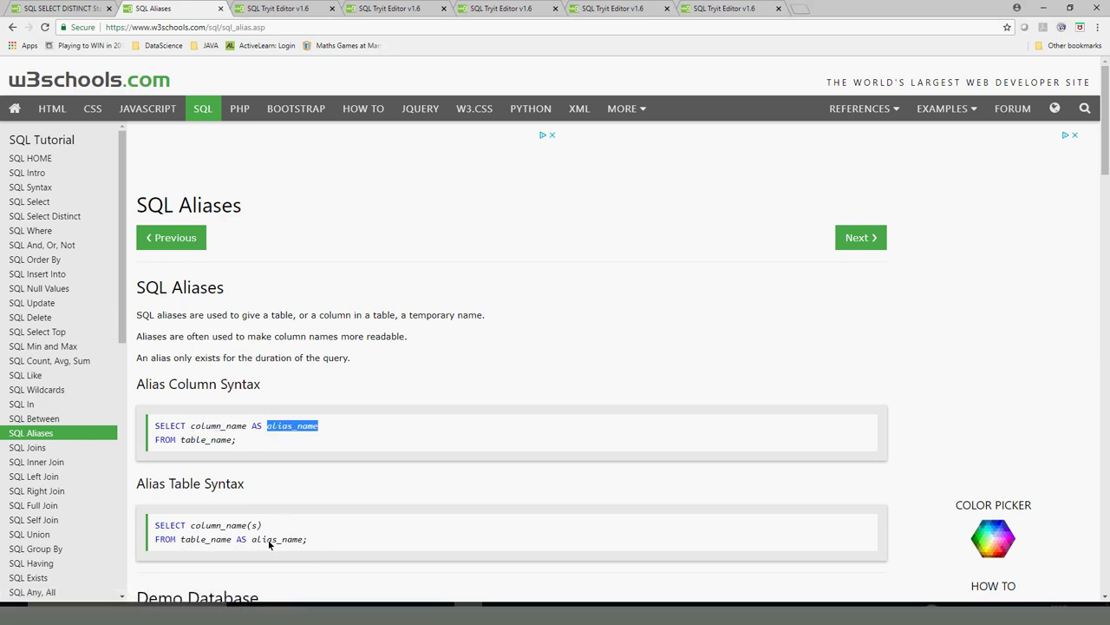
Step: Open the SQL Joins page of the SQL tutorial
scroll(269, 542, "down", 5)
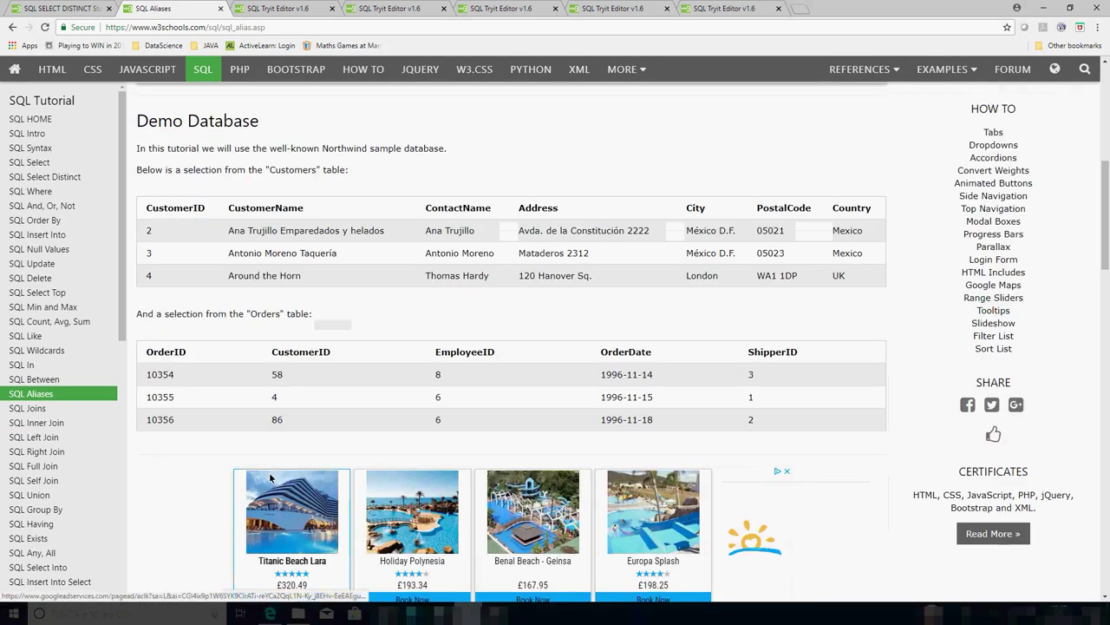
scroll(271, 477, "up", 5)
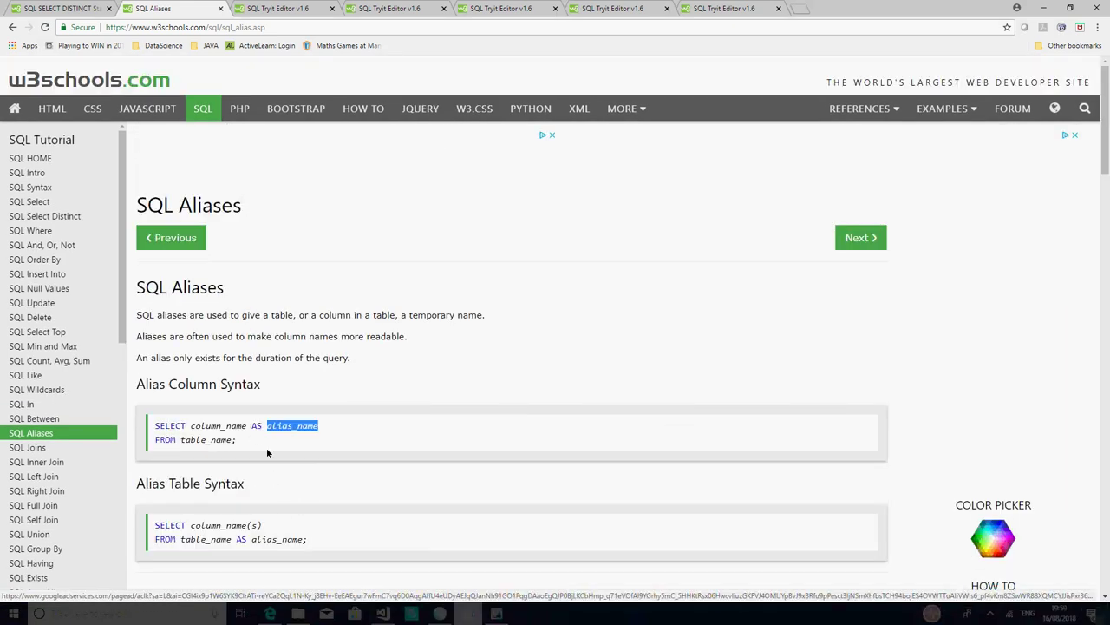
scroll(285, 522, "down", 6)
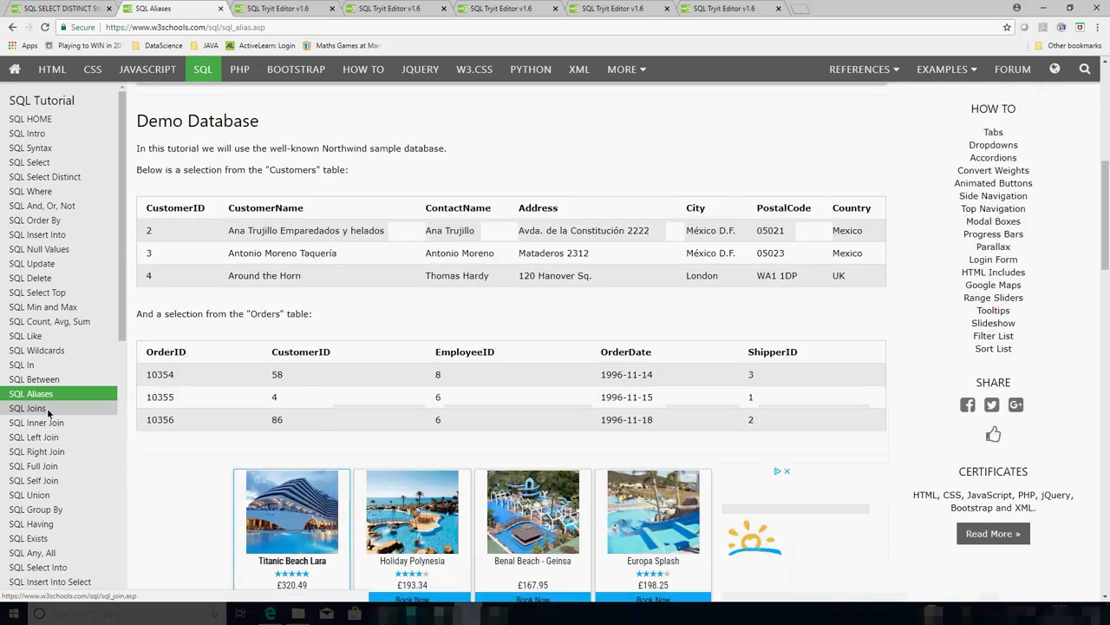
left_click(46, 407)
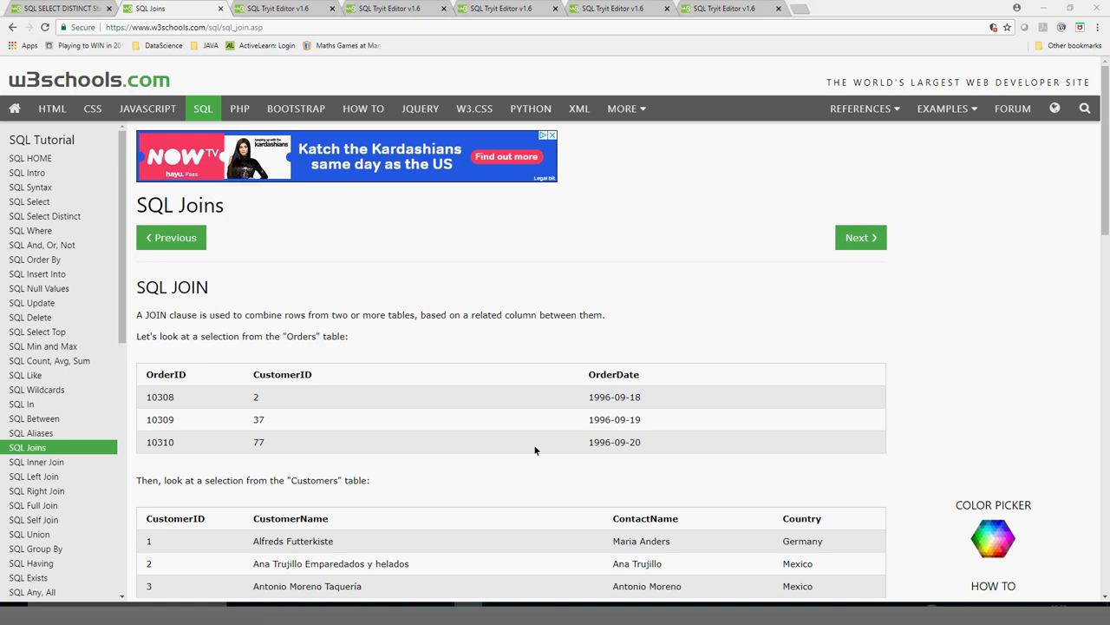
Step: Review the INNER JOIN example on Orders and Customers and the overview of the different join types
scroll(471, 492, "down", 5)
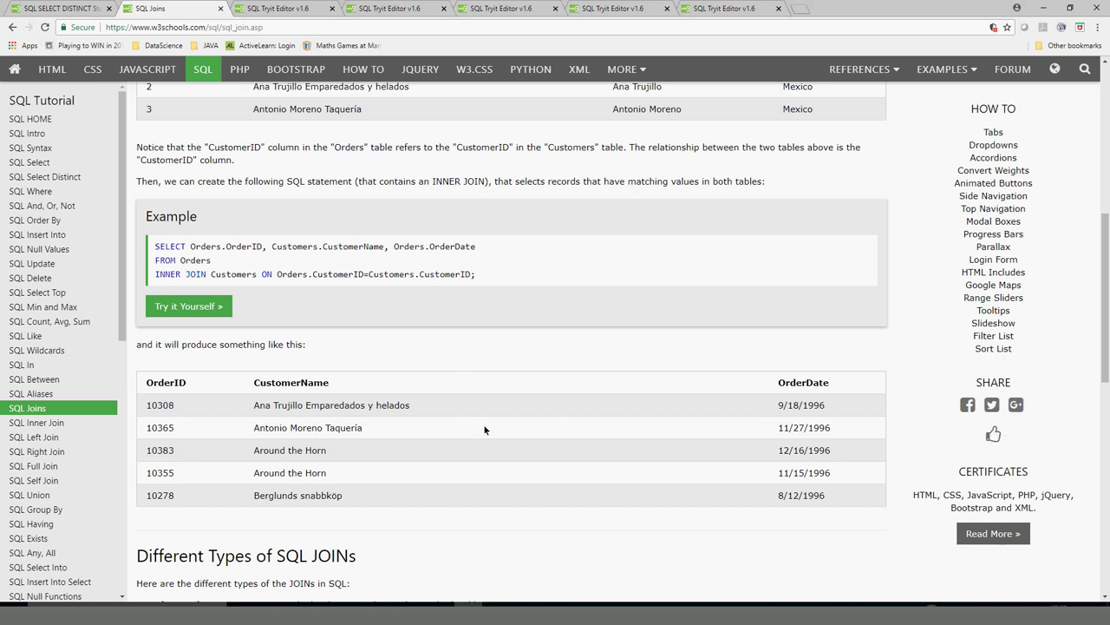
key("F5")
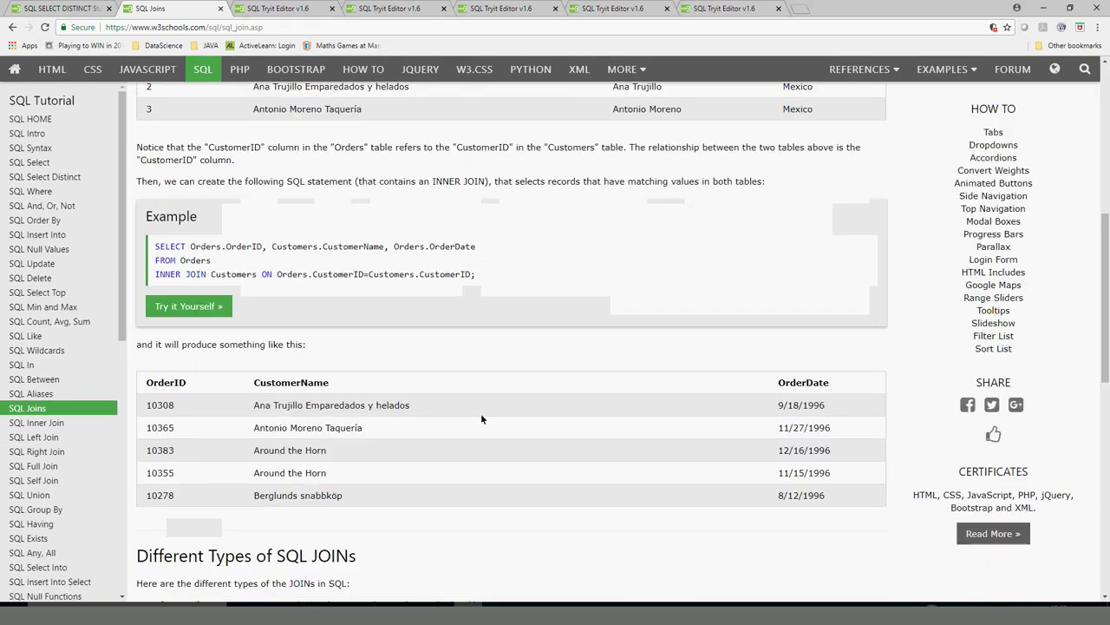
scroll(483, 418, "down", 5)
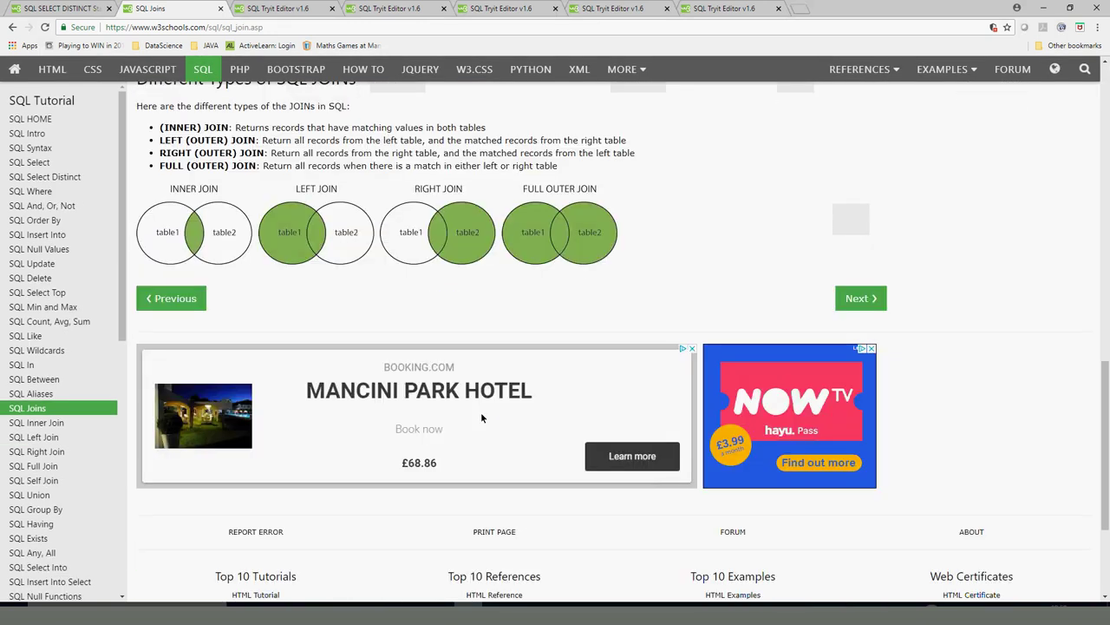
scroll(483, 418, "up", 5)
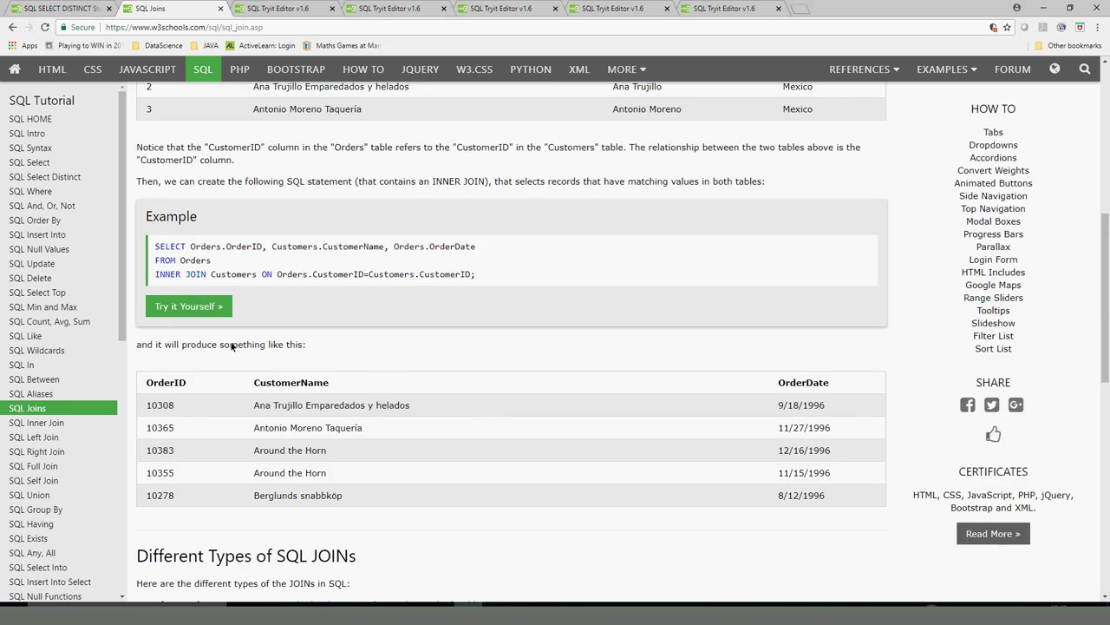
double_click(230, 250)
double_click(201, 249)
double_click(196, 260)
Step: In the SQL editor holding the CUSTOMERS query, remove the where condition on CUSTOMERID and run the query
left_click(400, 9)
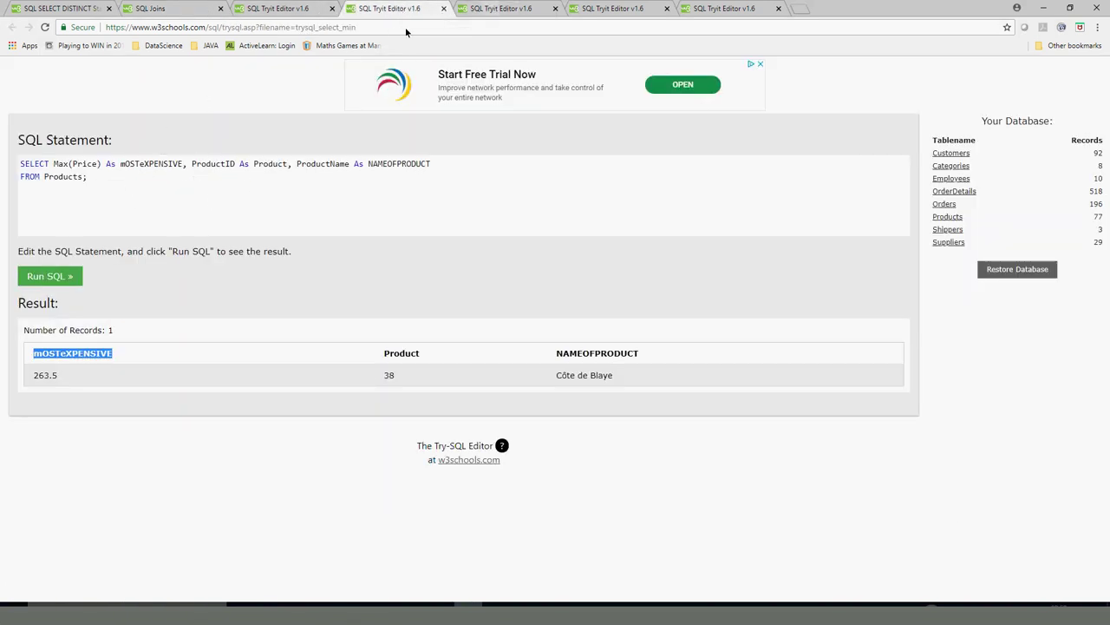
left_click(488, 16)
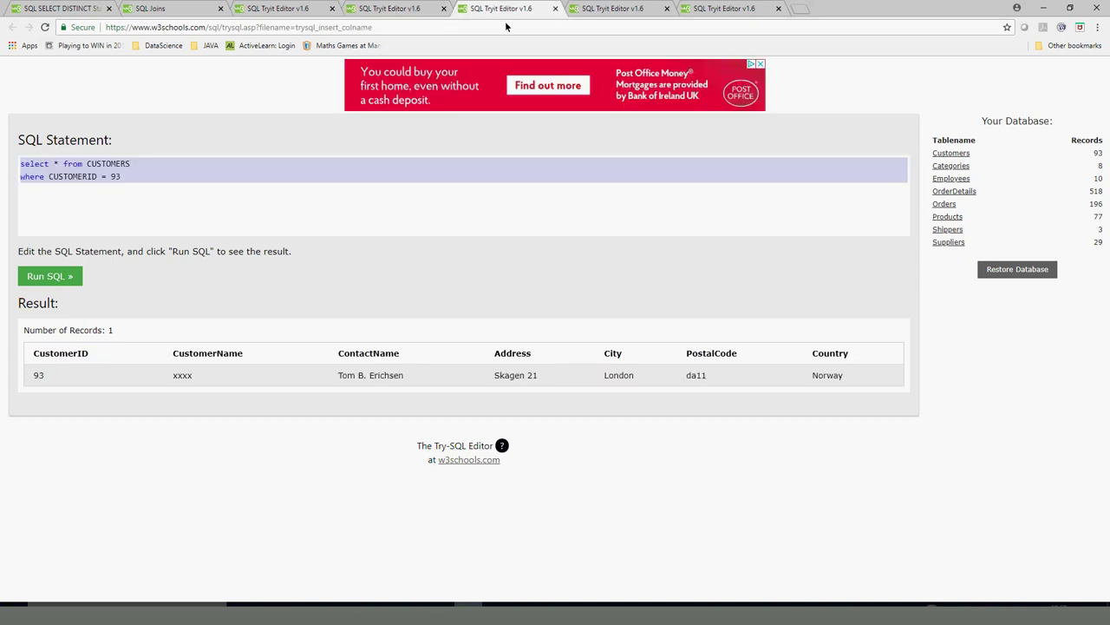
left_click(131, 186)
left_click_drag(131, 186, 4, 184)
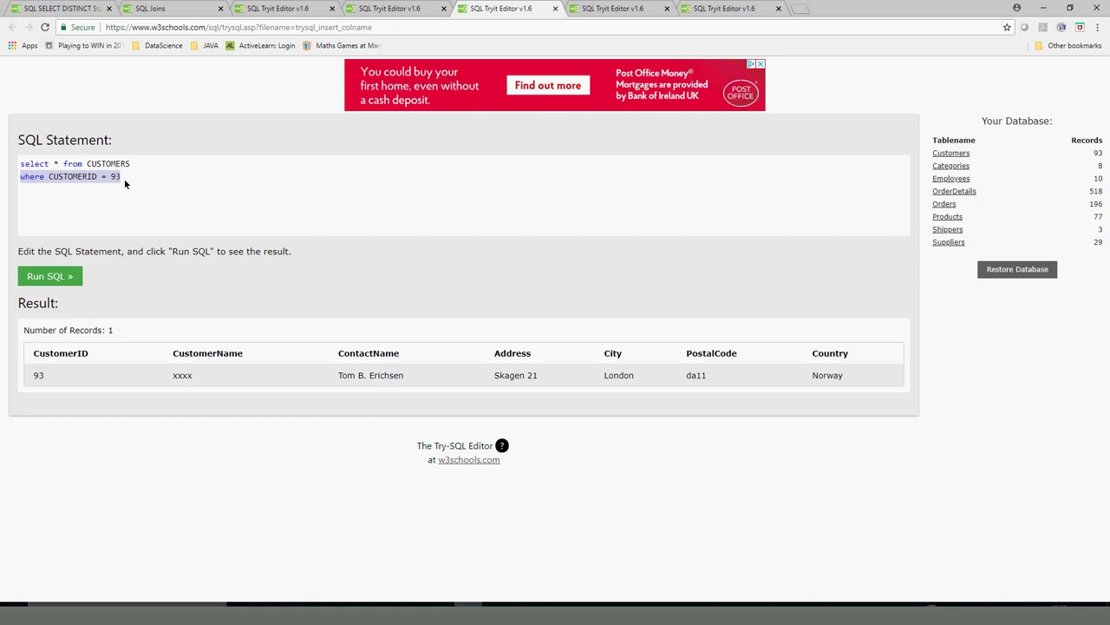
key("BackSpace")
left_click(47, 276)
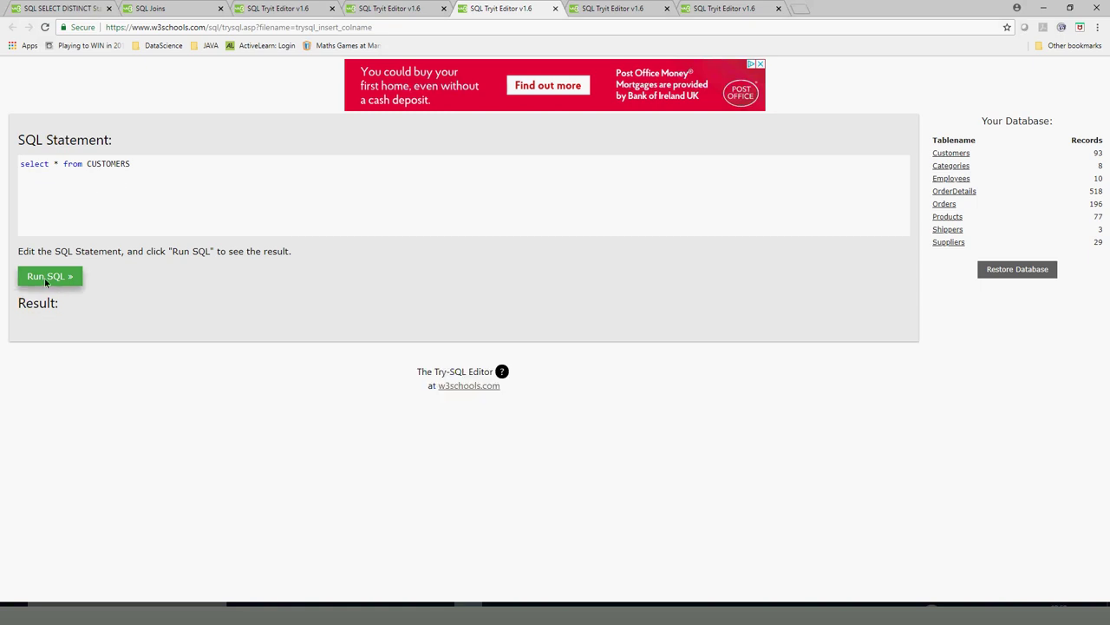
Step: Replace the asterisk in the select statement with the CustomerName column
left_click(141, 170)
double_click(148, 354)
key("ctrl+c")
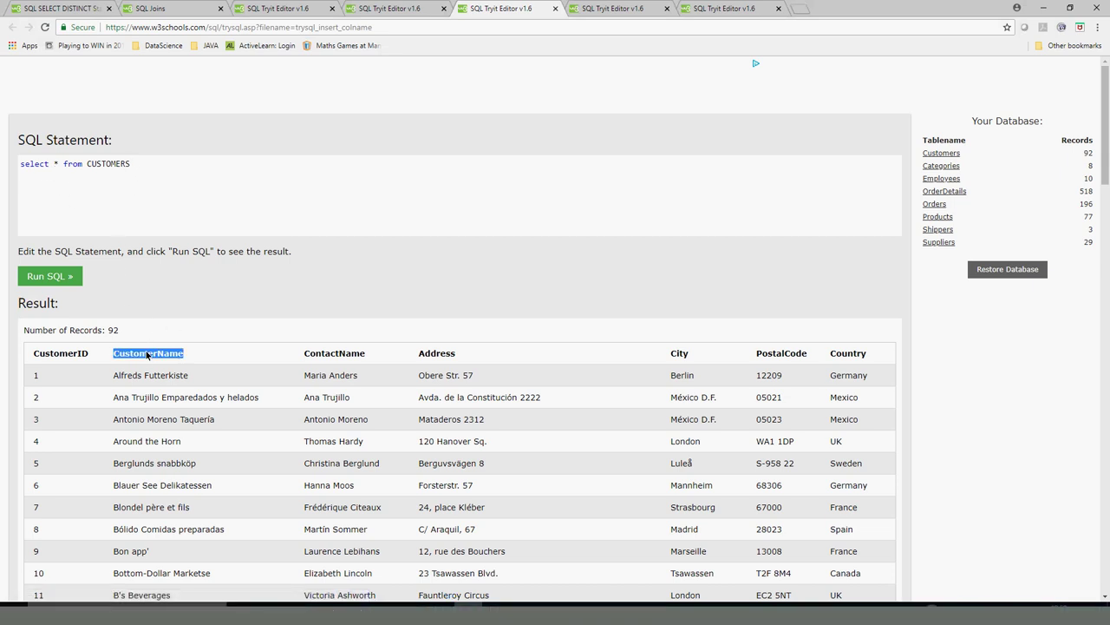
double_click(55, 165)
key("ctrl+v")
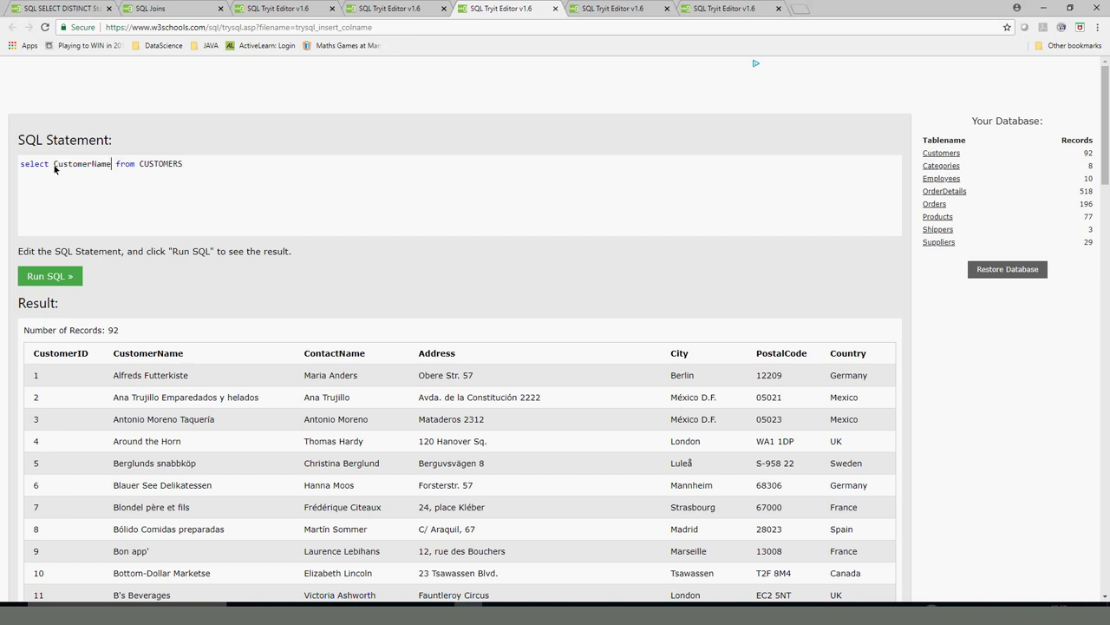
Step: Add the ContactName and Address columns after CustomerName in the select list, separated by commas
double_click(331, 356)
key("ctrl+c")
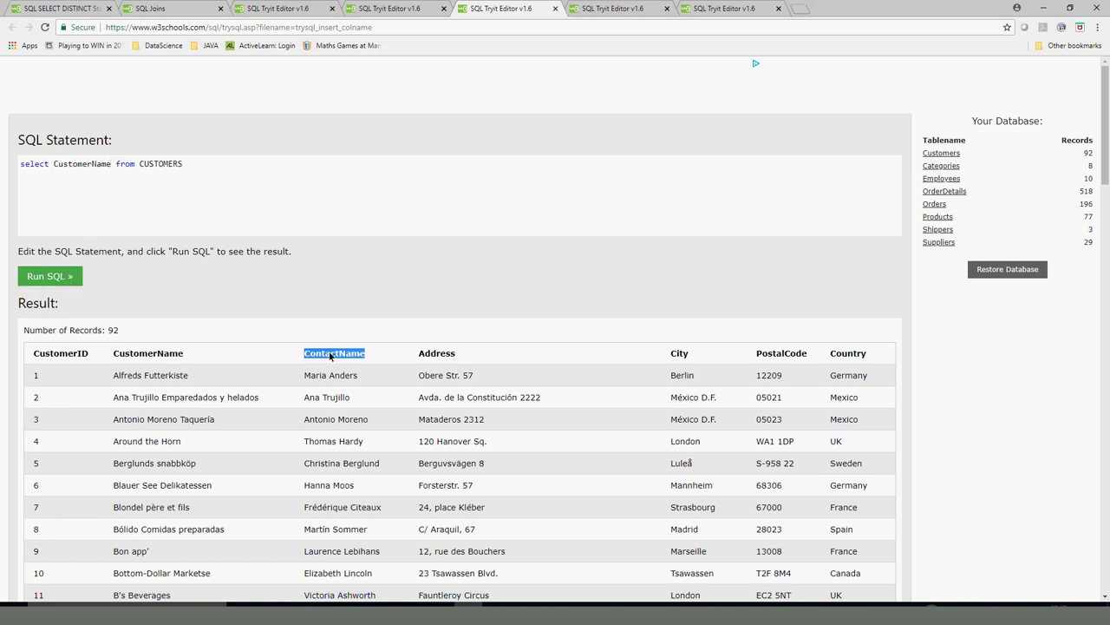
left_click(111, 163)
type(",")
key("ctrl+v")
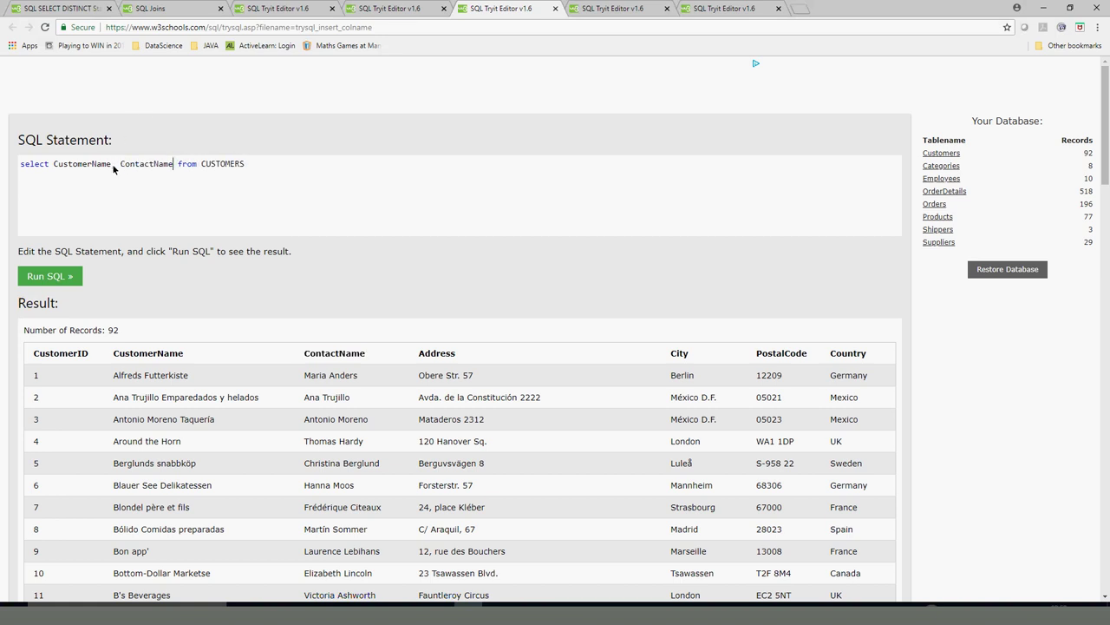
double_click(434, 356)
key("ctrl+c")
left_click(174, 163)
type(",")
key("ctrl+v")
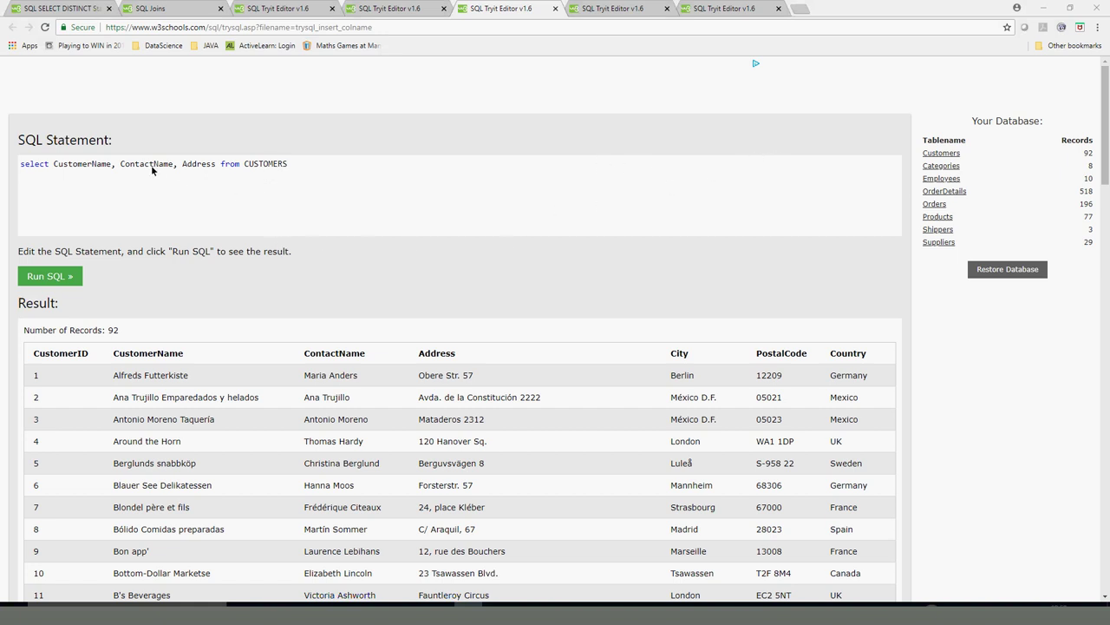
Step: Run the three-column query and put its from CUSTOMERS clause on a separate line
double_click(79, 166)
left_click(49, 276)
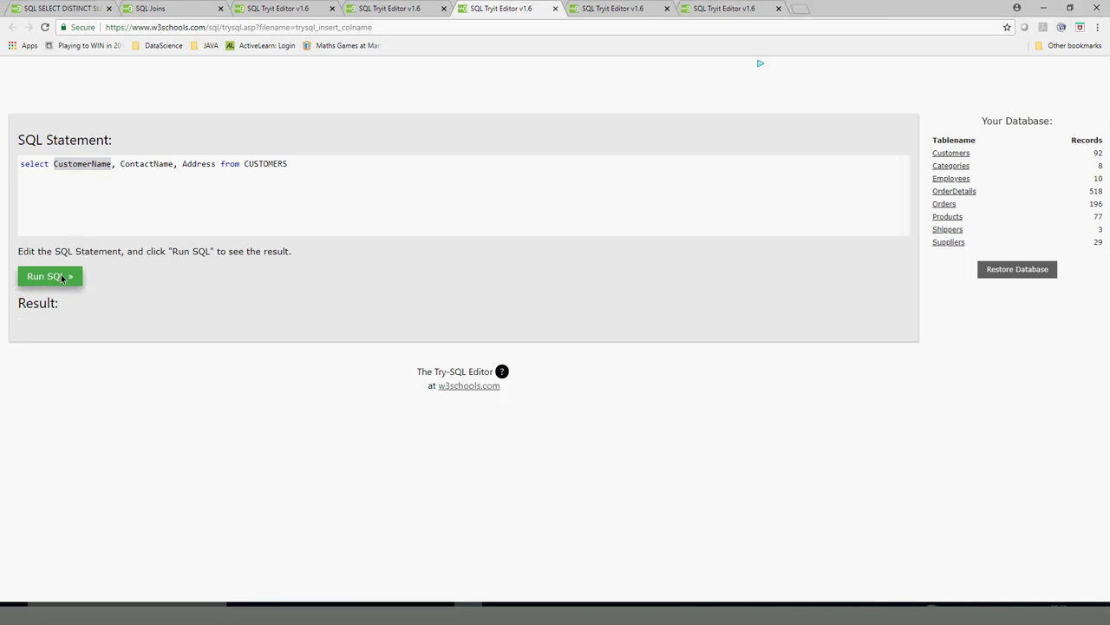
double_click(255, 168)
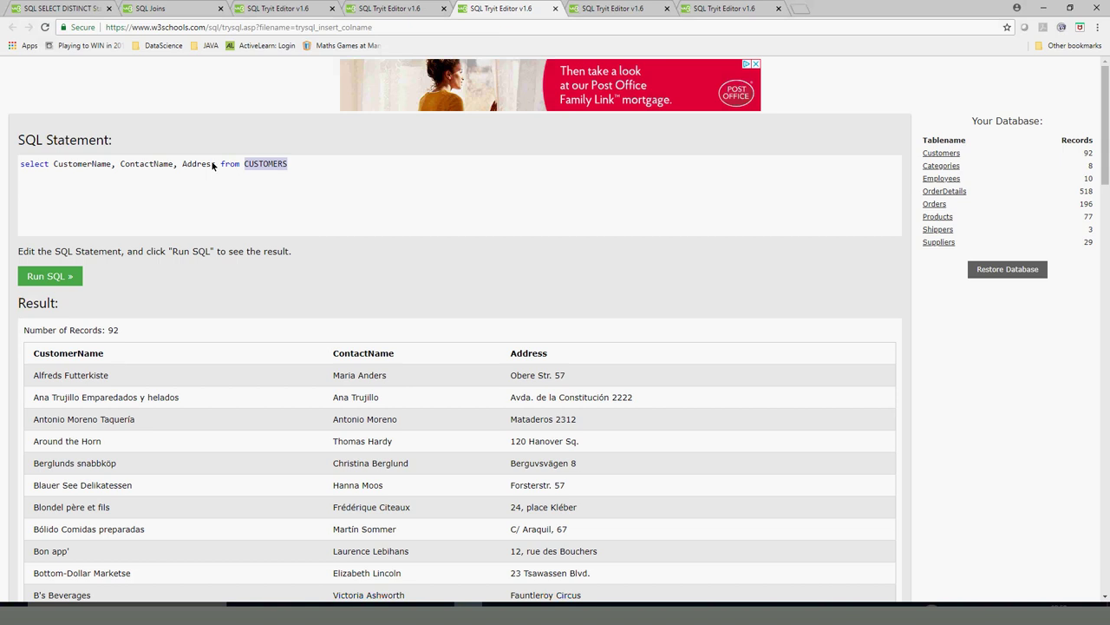
left_click(220, 165)
key("Return")
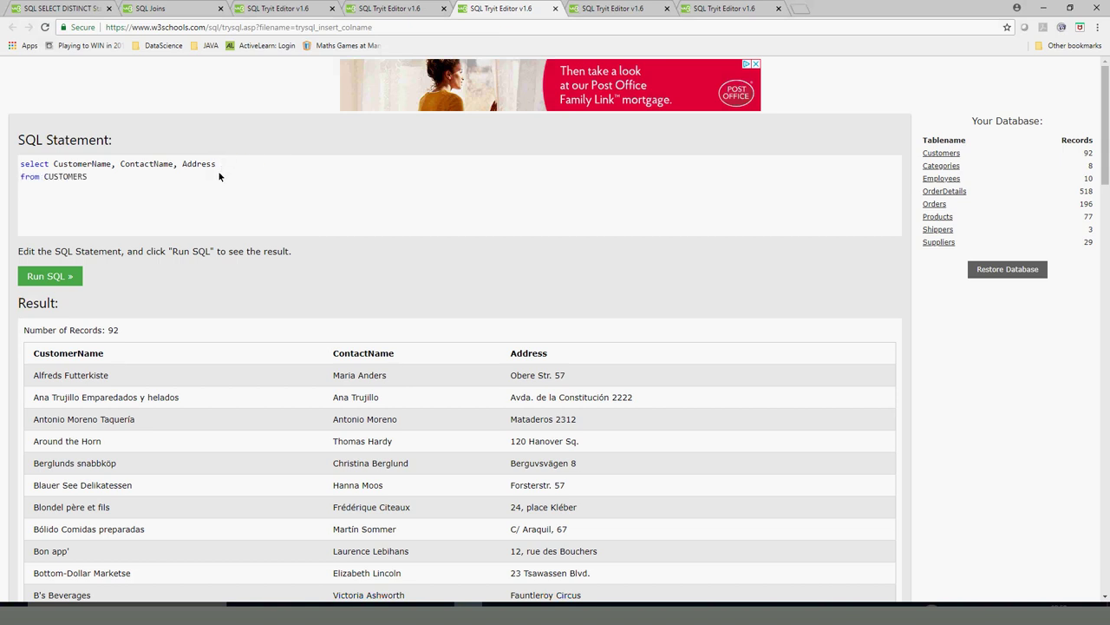
Step: Qualify the CustomerName column with its table name so it reads CUSTOMERS.CustomerName
double_click(71, 178)
key("ctrl+c")
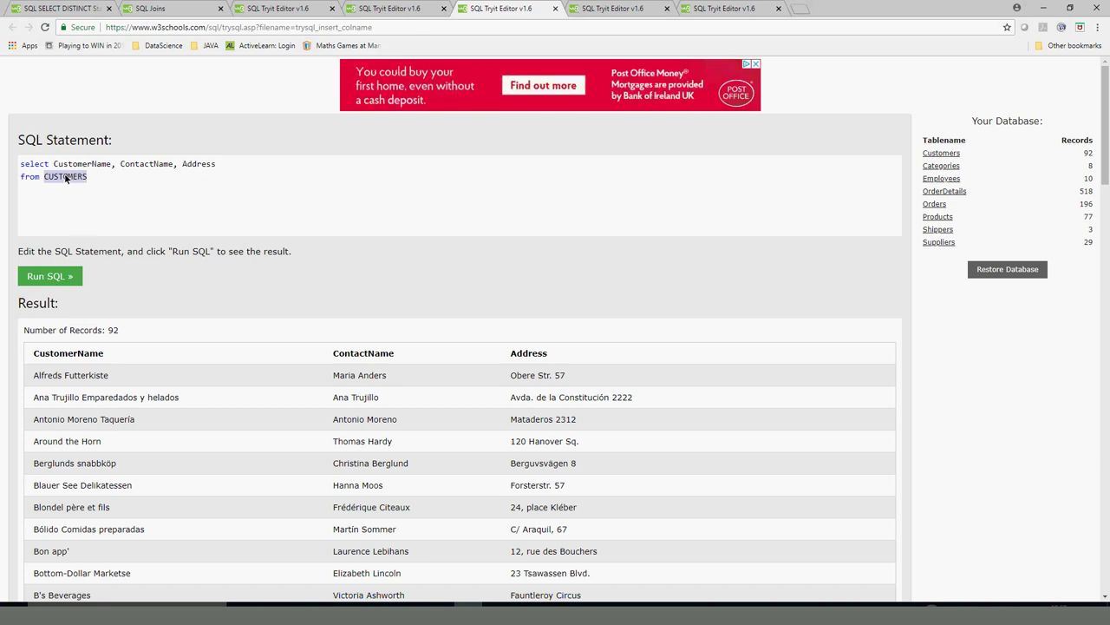
double_click(72, 164)
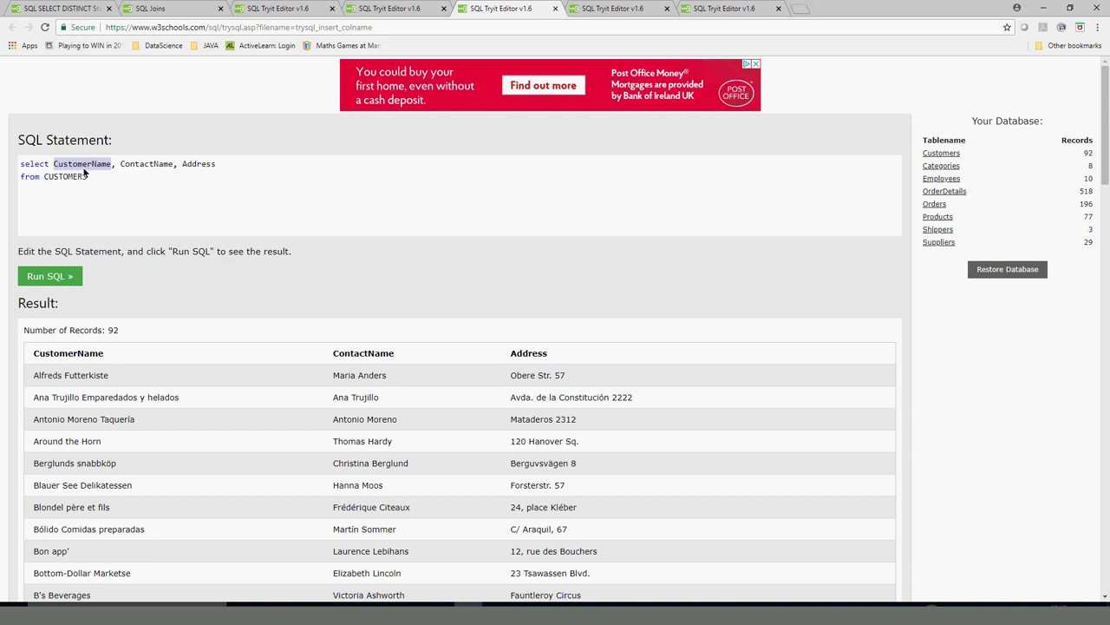
left_click(55, 165)
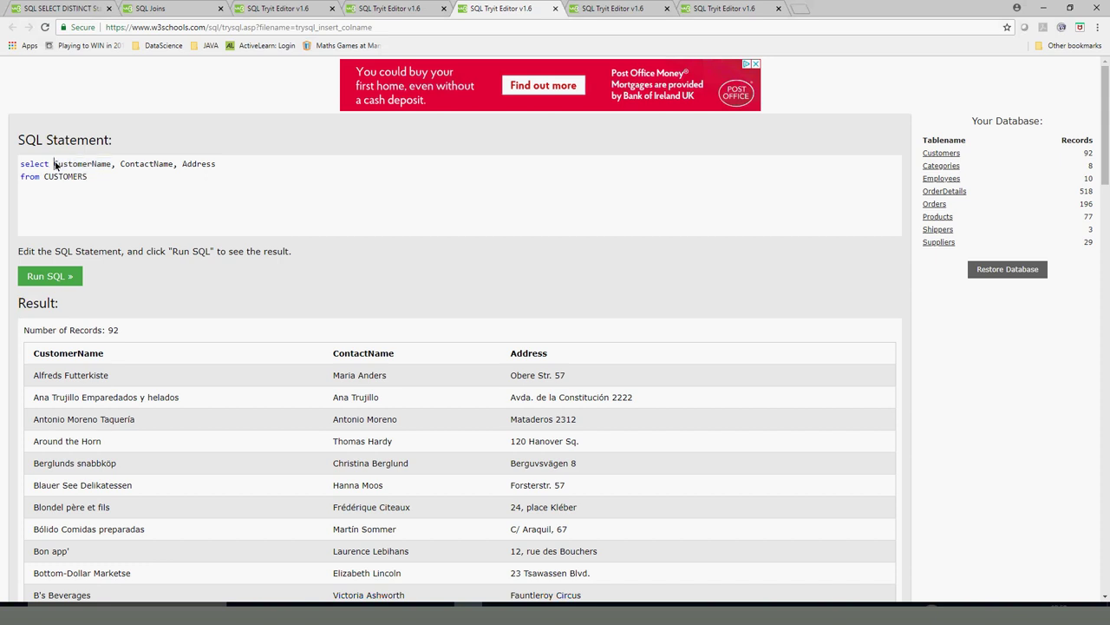
key("ctrl+v")
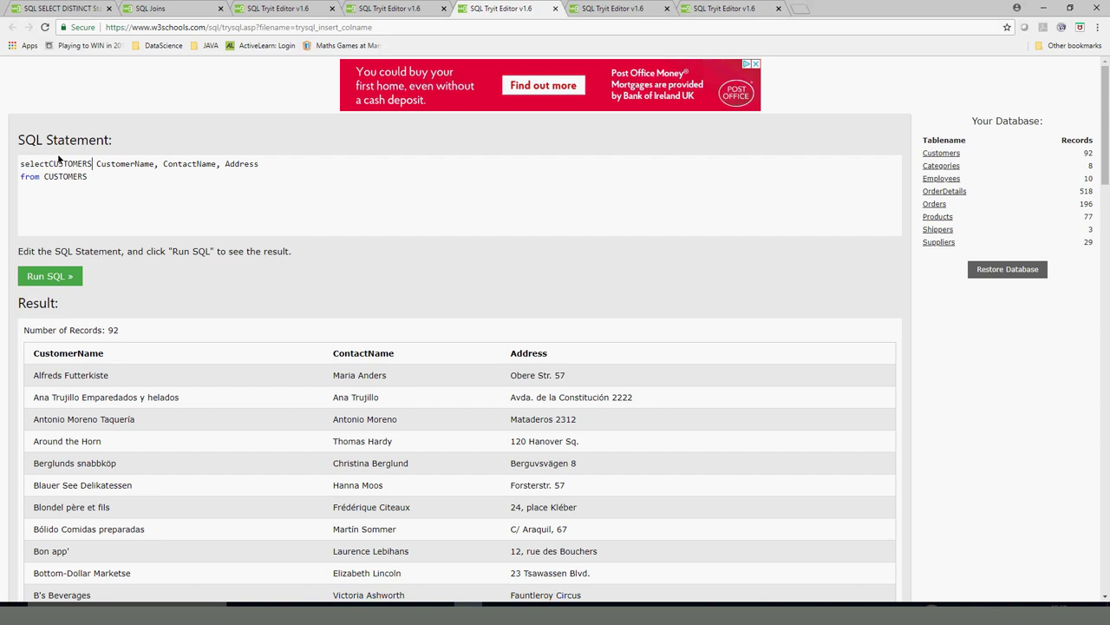
key("ctrl+z")
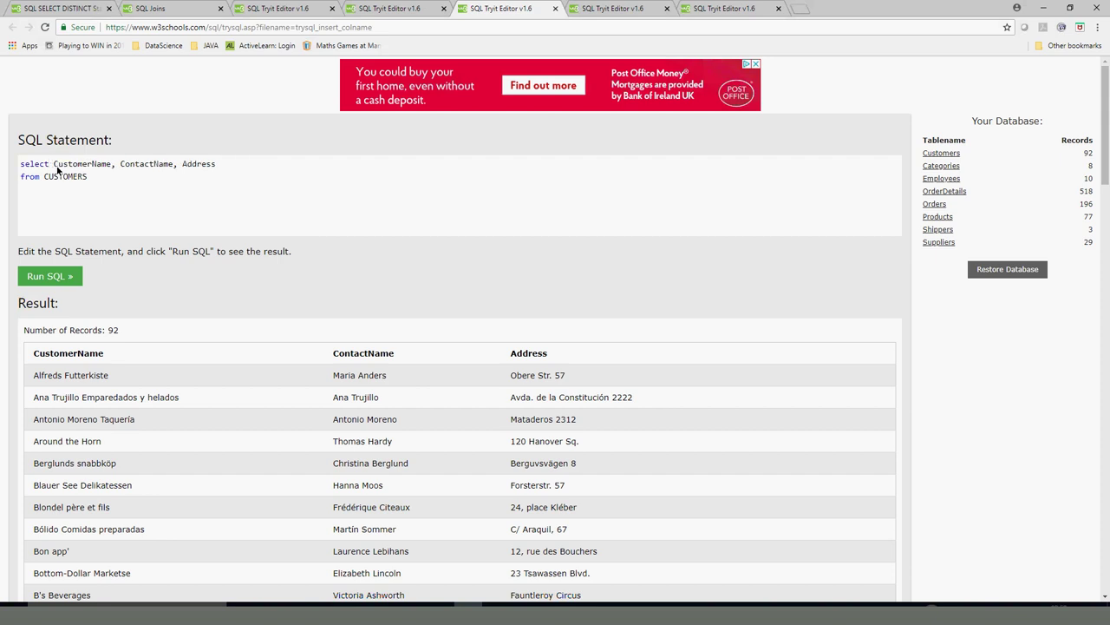
key("ctrl+v")
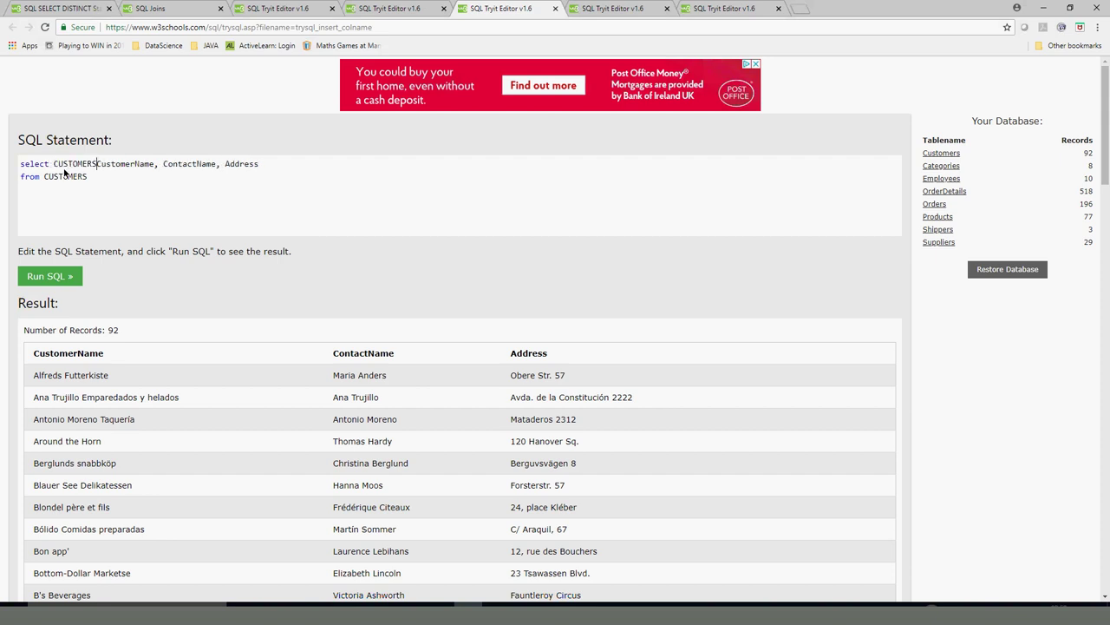
type(".")
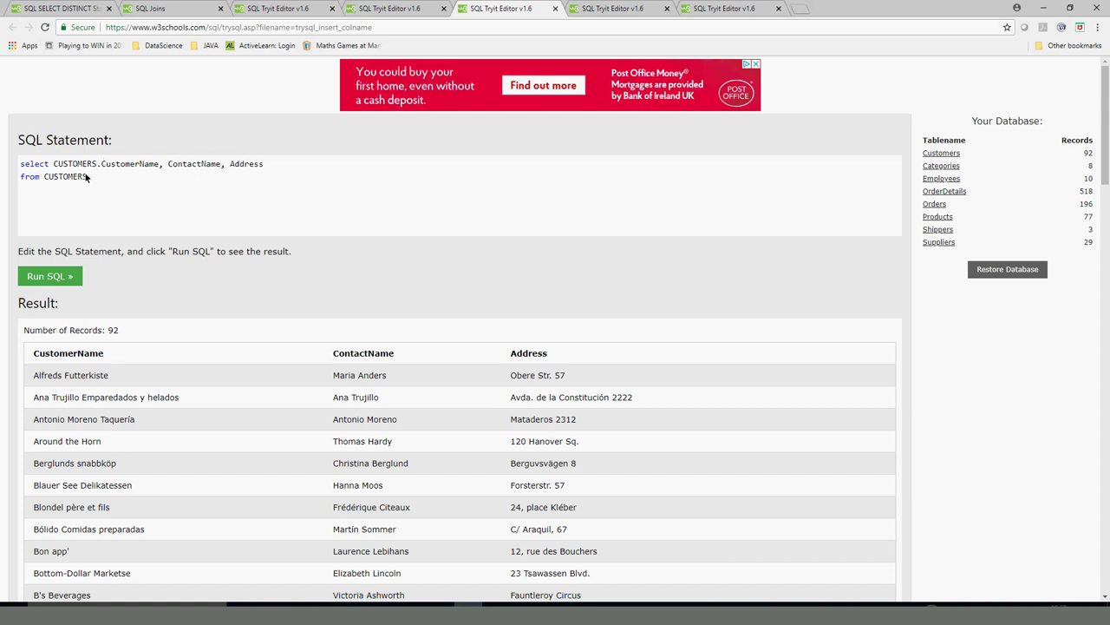
Step: Qualify the ContactName column with its table name so it reads CUSTOMERS.ContactName
double_click(78, 163)
double_click(111, 164)
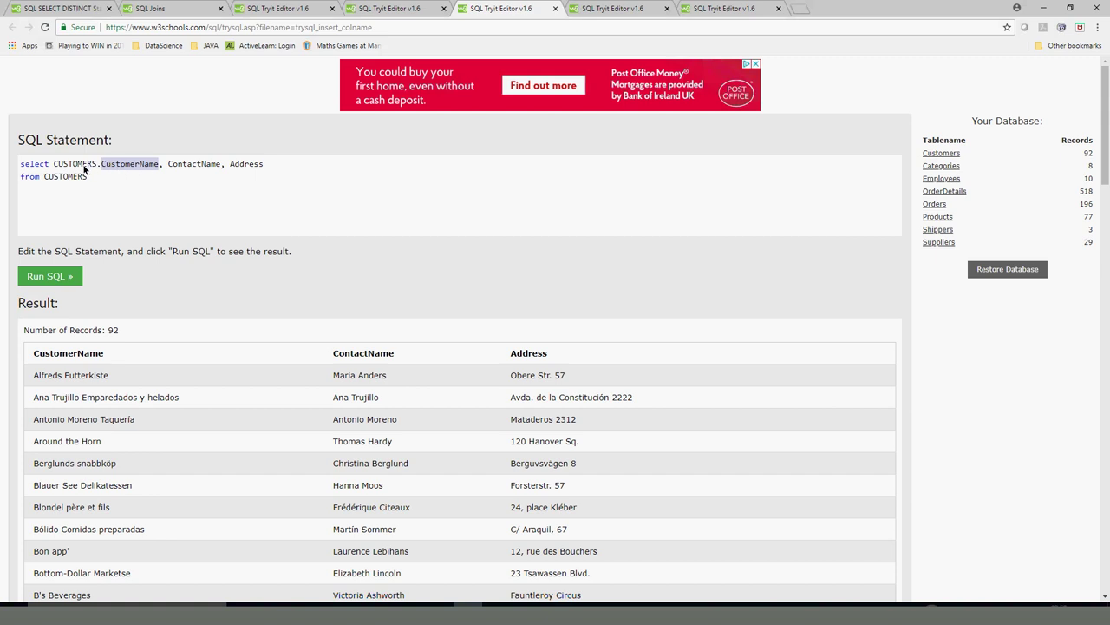
left_click(83, 164)
double_click(127, 164)
double_click(69, 168)
key("ctrl+c")
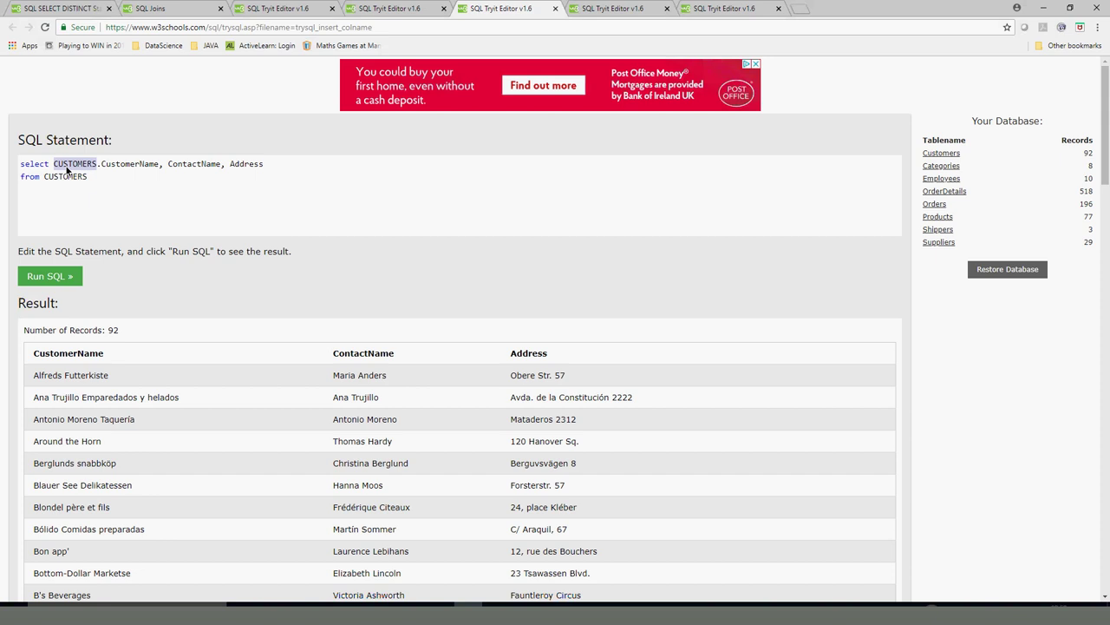
left_click(168, 164)
key("ctrl+v")
type(".")
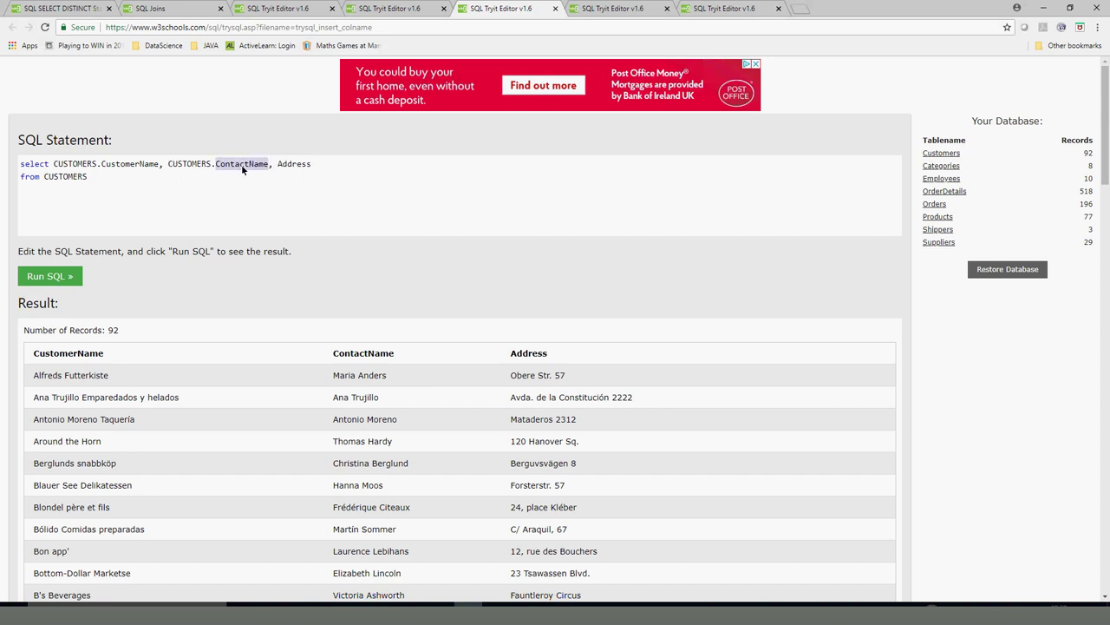
Step: Try the CUSTOMERS. prefix on the Address column and remove it again
double_click(182, 165)
key("ctrl+c")
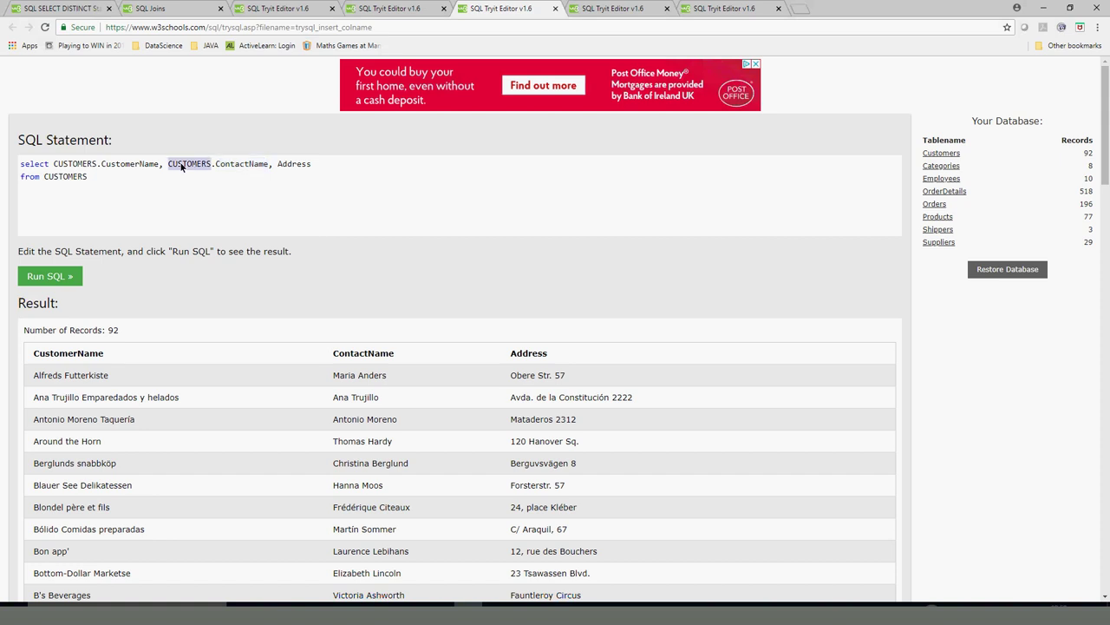
left_click(277, 165)
key("ctrl+v")
type(".")
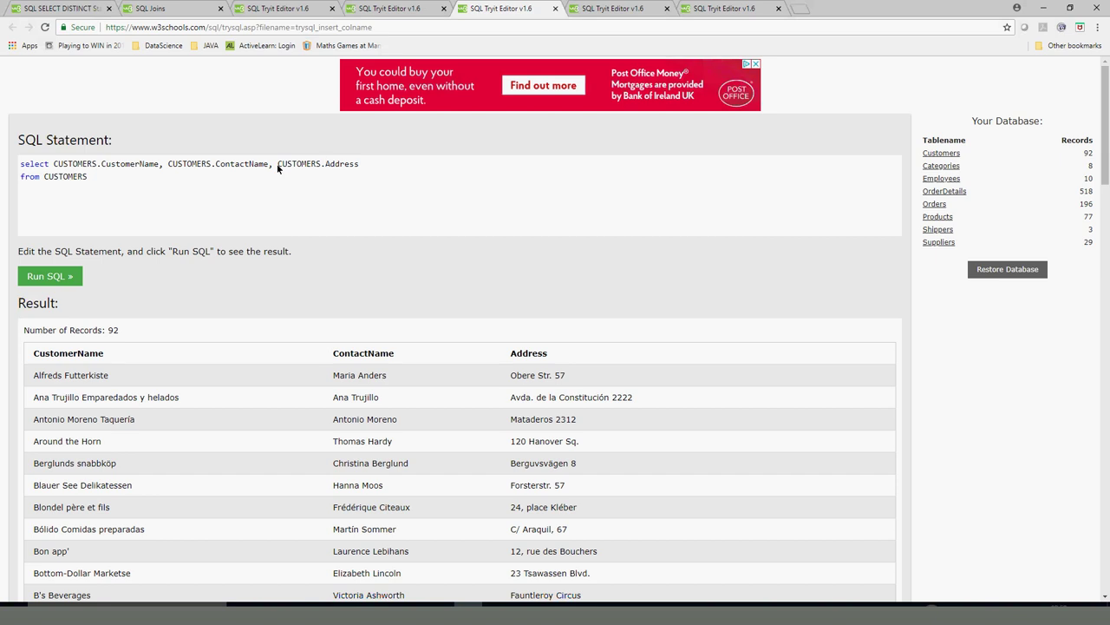
key("BackSpace")
key("BackSpace")
key("BackSpace")
key("BackSpace")
key("BackSpace")
key("BackSpace")
key("BackSpace")
key("BackSpace")
key("BackSpace")
key("BackSpace")
Step: Run the query with the table-qualified CustomerName and ContactName columns, and place the cursor after CUSTOMERS in the from clause
left_click(63, 275)
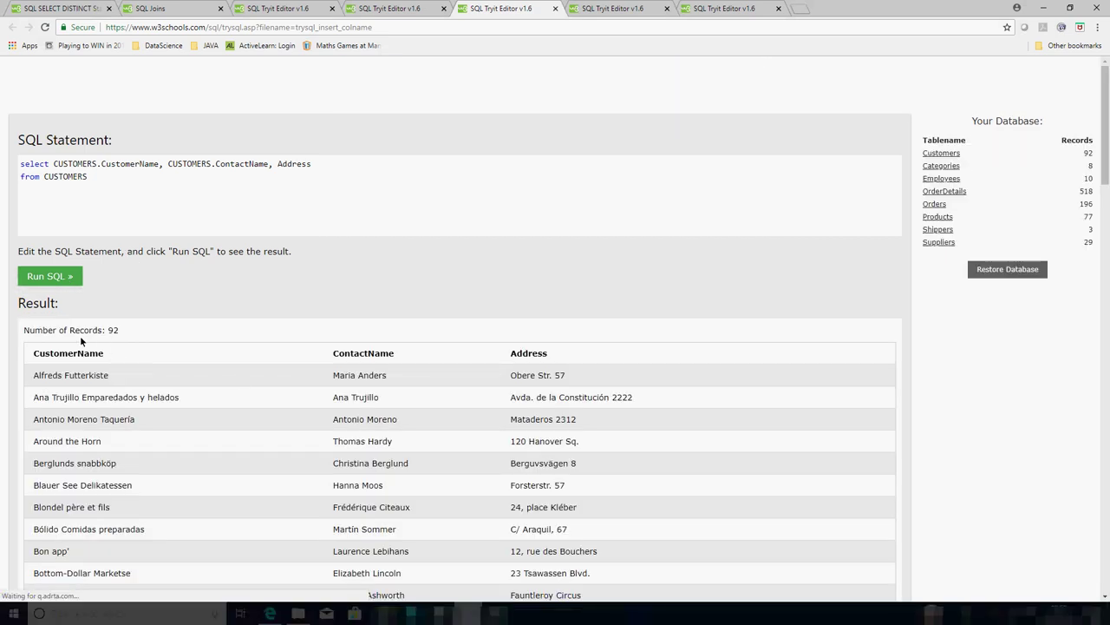
double_click(117, 163)
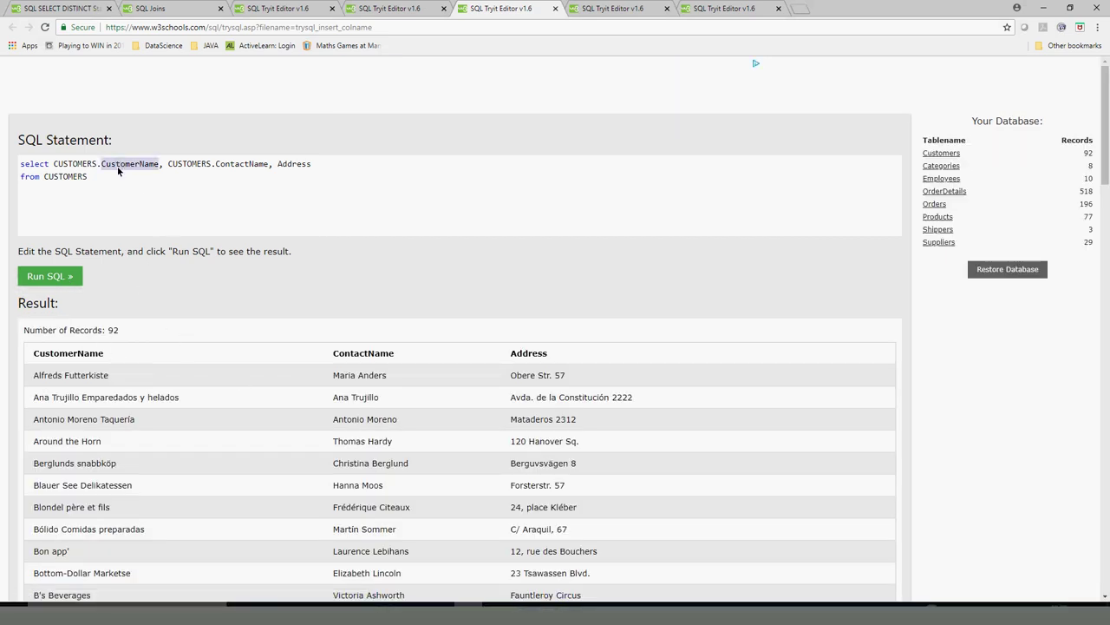
left_click(99, 179)
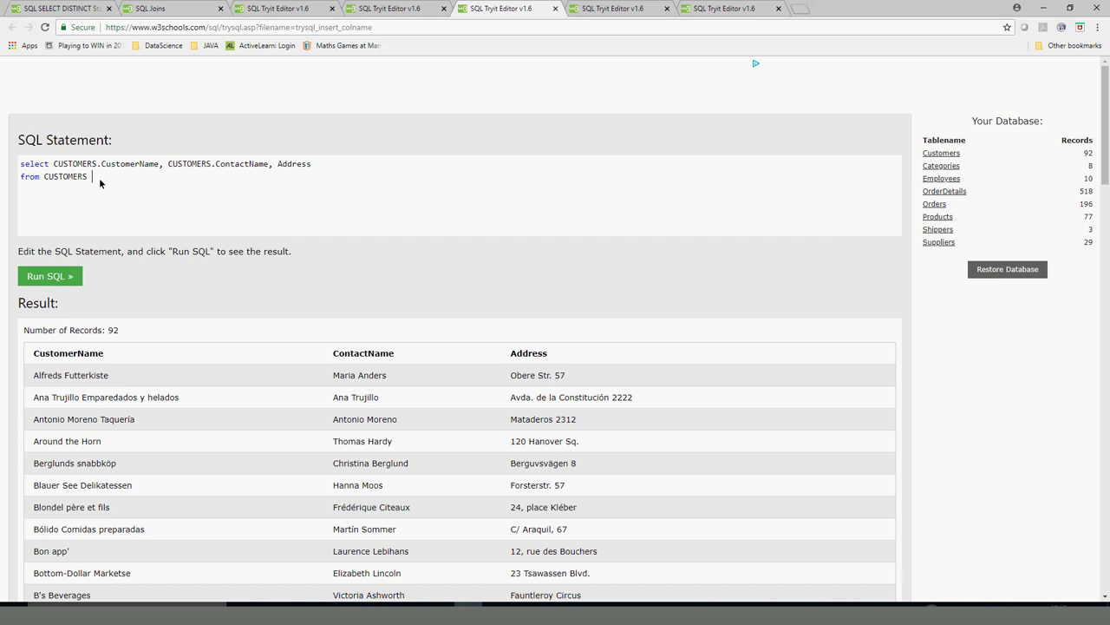
Step: Alias the CUSTOMERS table as Cust in the from clause, run the query and dismiss the error message
type("as")
double_click(115, 176)
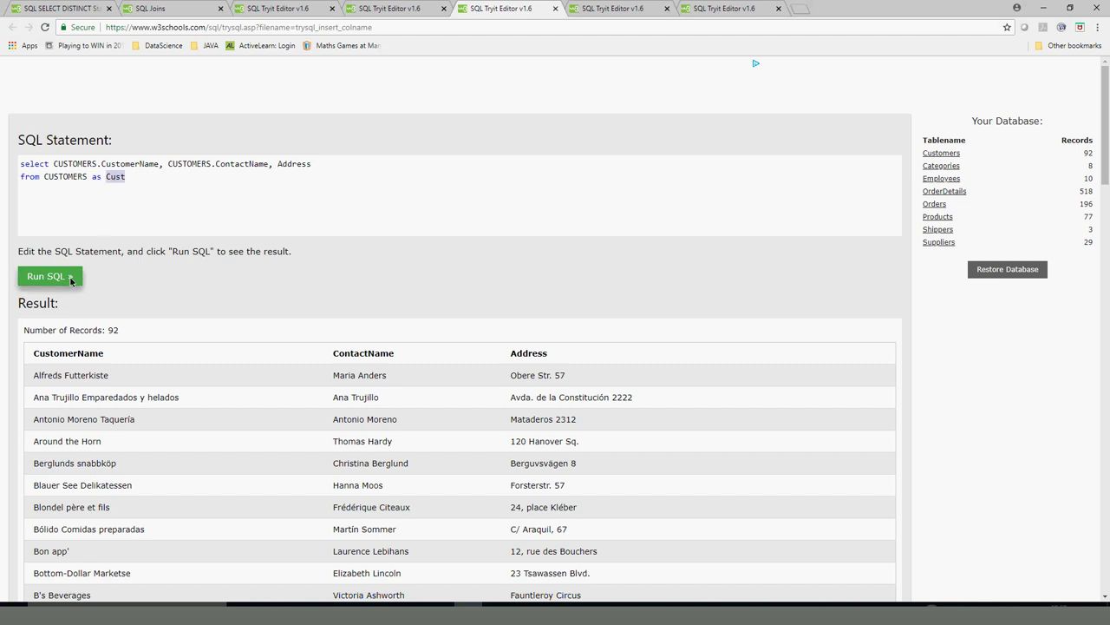
left_click(74, 278)
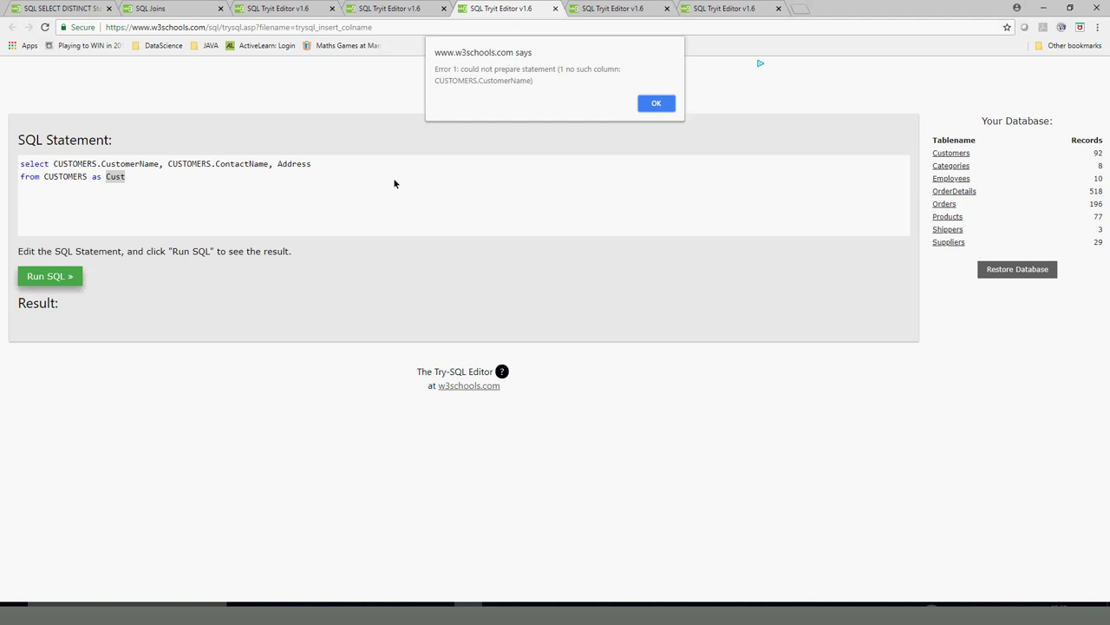
left_click(657, 102)
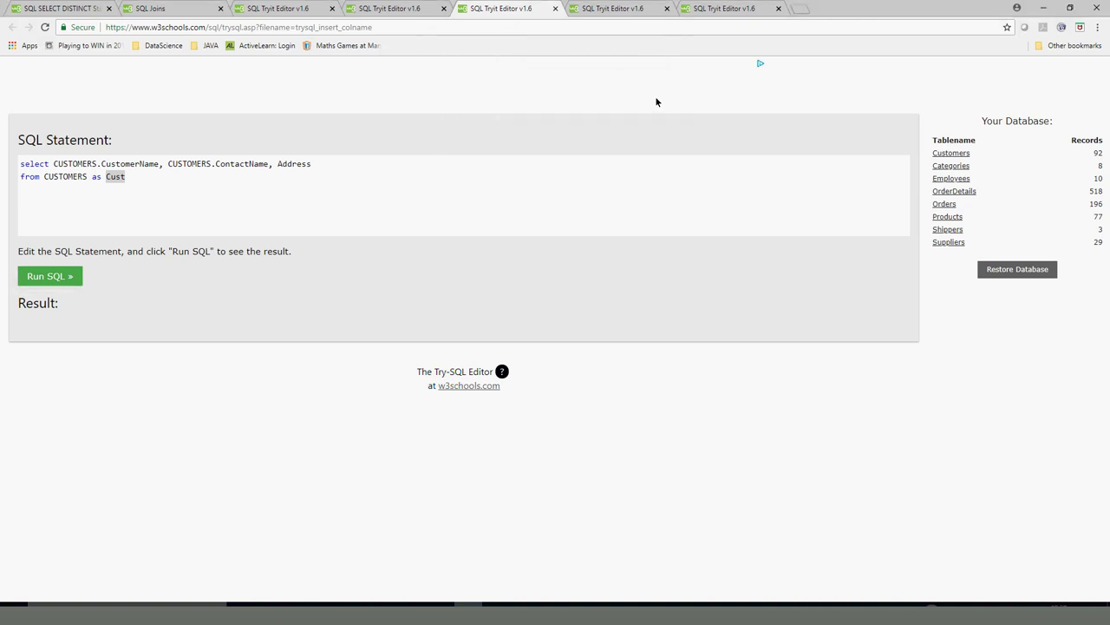
Step: Replace the CUSTOMERS prefix on CustomerName and ContactName with the alias Cust and run the query
double_click(69, 178)
double_click(113, 178)
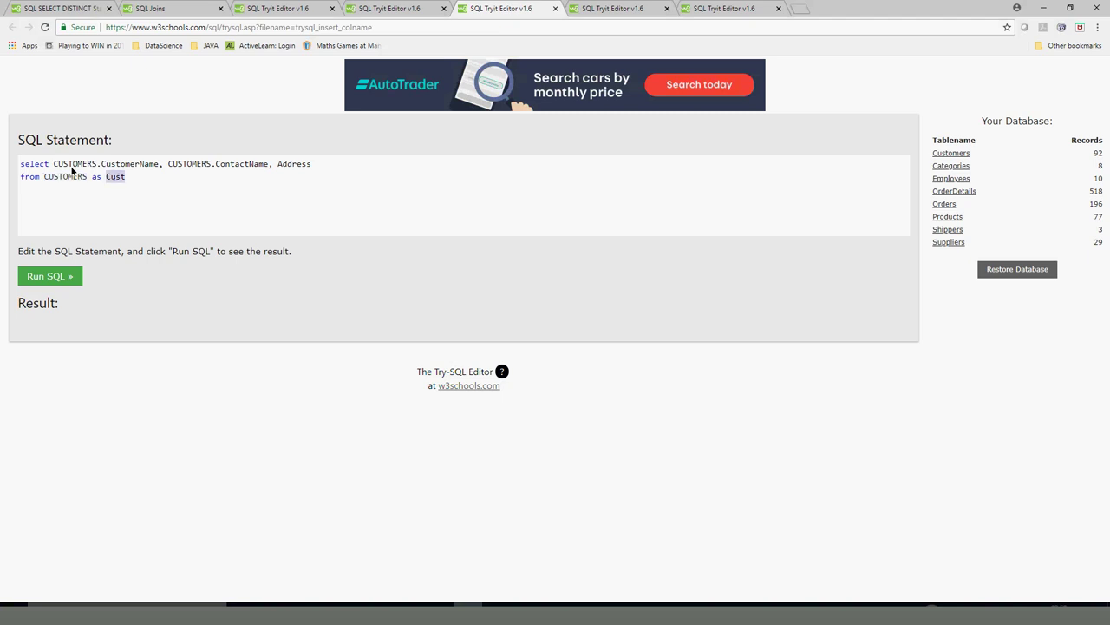
double_click(69, 177)
double_click(75, 167)
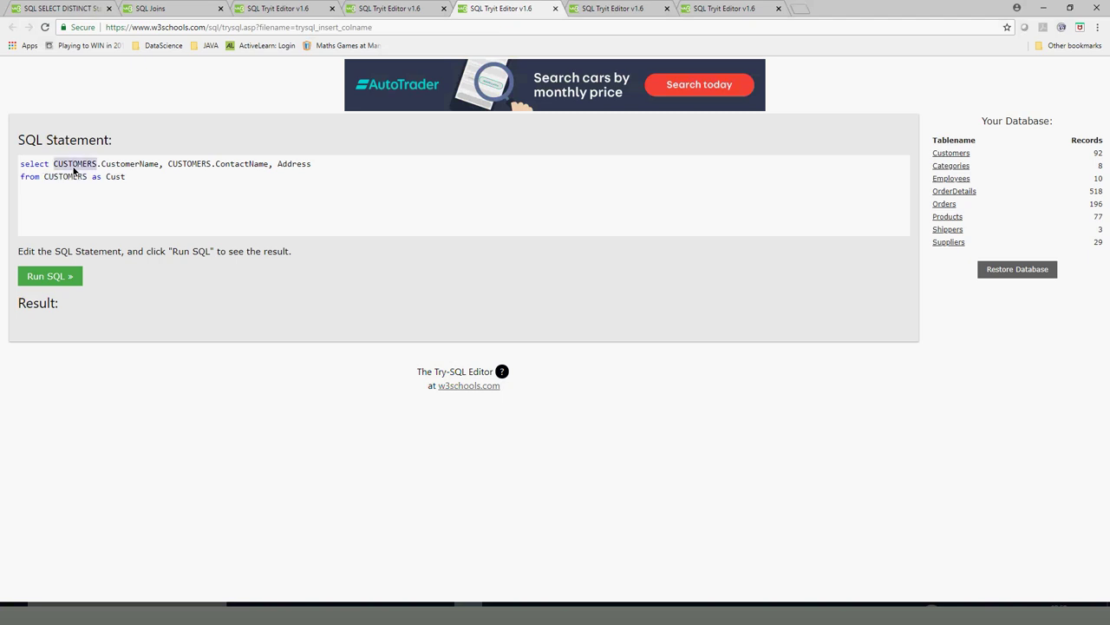
double_click(160, 170)
type("Cust")
double_click(246, 165)
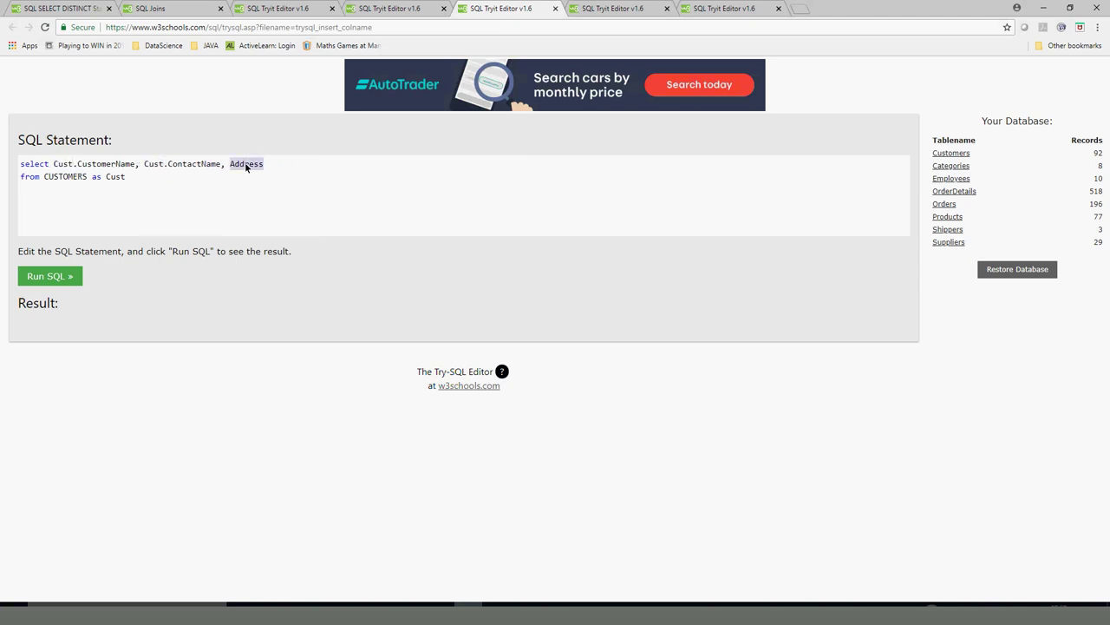
left_click(208, 189)
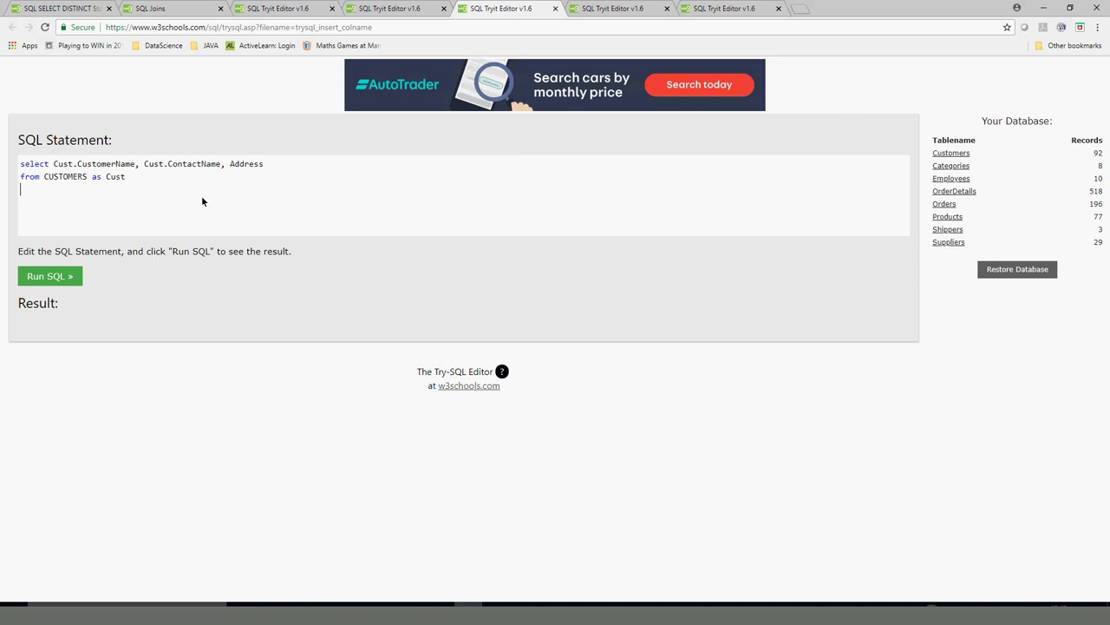
left_click(49, 276)
Step: Shorten the Cust alias to C in the from clause and in the prefixes of CustomerName and ContactName
double_click(64, 165)
double_click(114, 178)
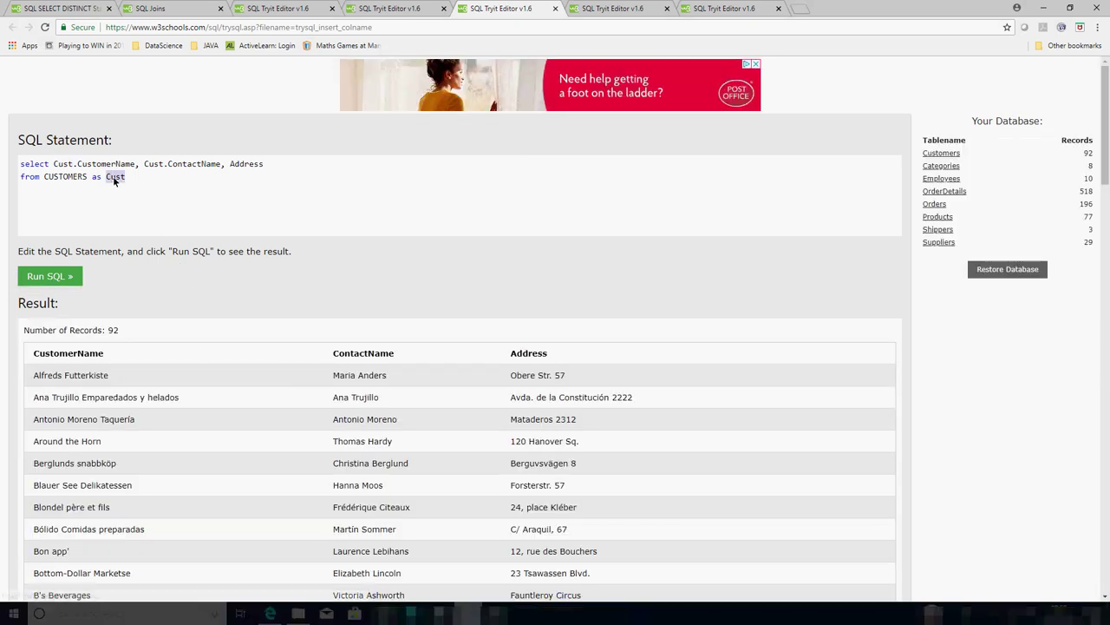
type("C")
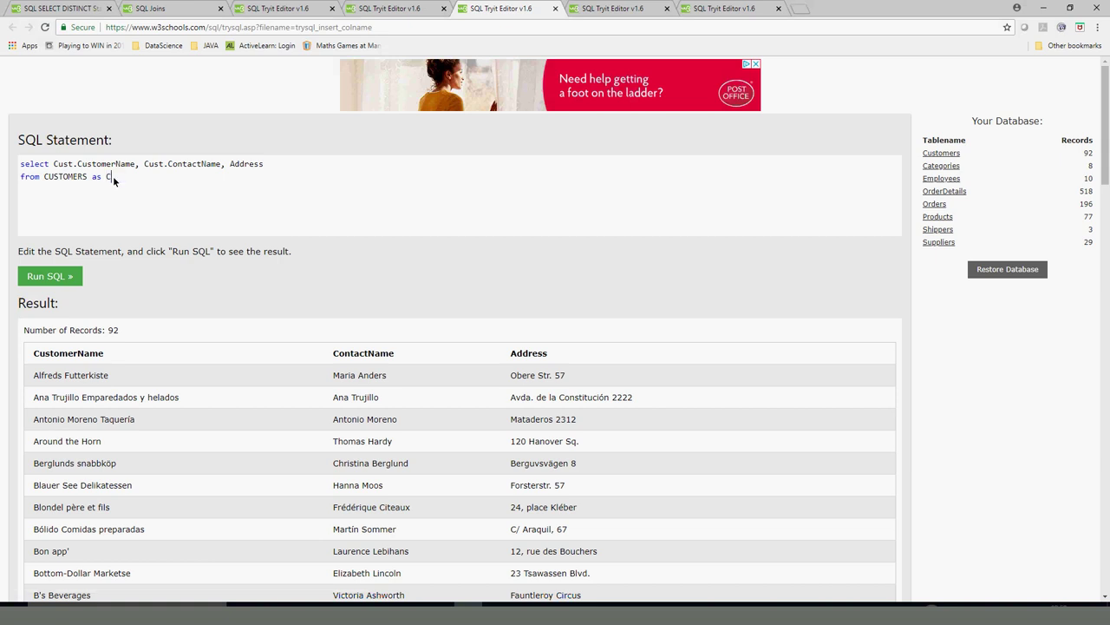
left_click(74, 165)
key("BackSpace")
key("BackSpace")
key("BackSpace")
left_click(148, 166)
key("BackSpace")
key("BackSpace")
key("BackSpace")
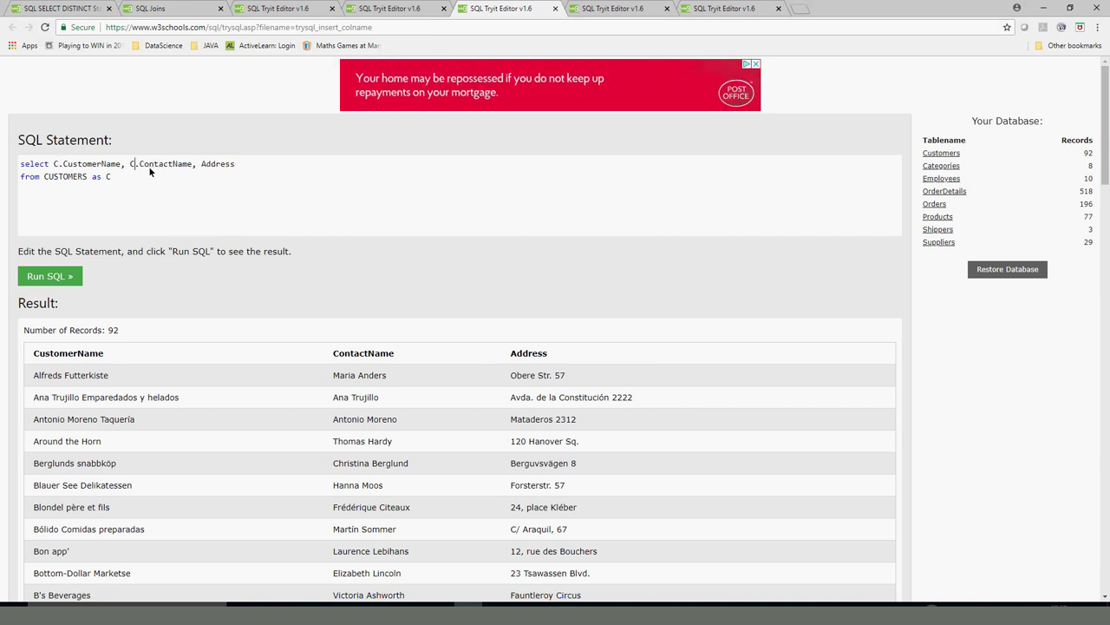
Step: Qualify the Address column as C.Address and run the query
left_click(201, 166)
type("C.")
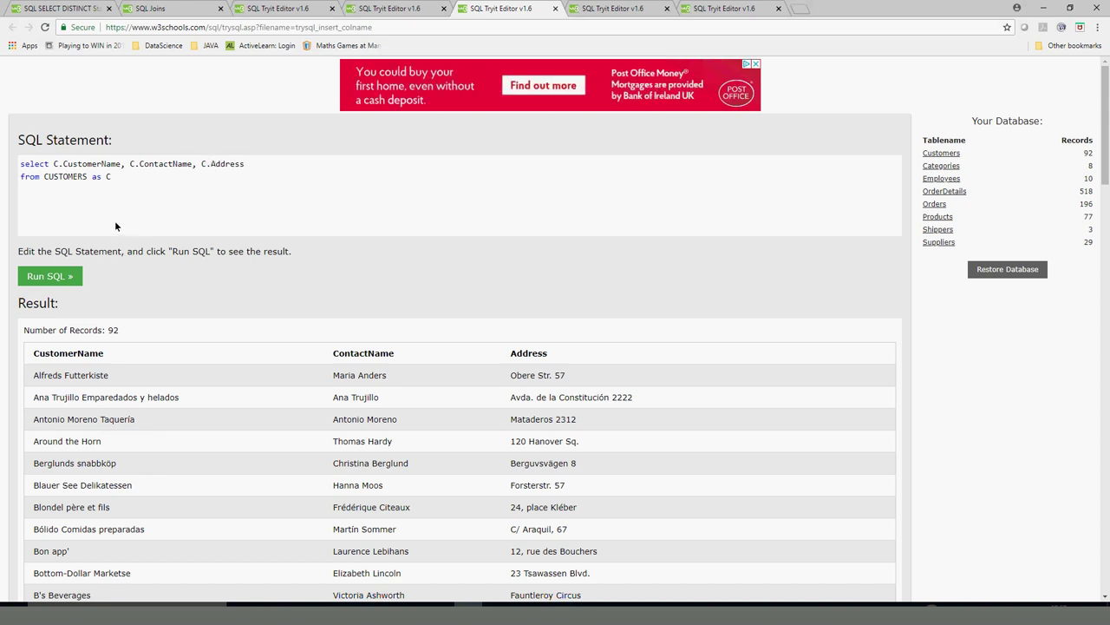
left_click(49, 276)
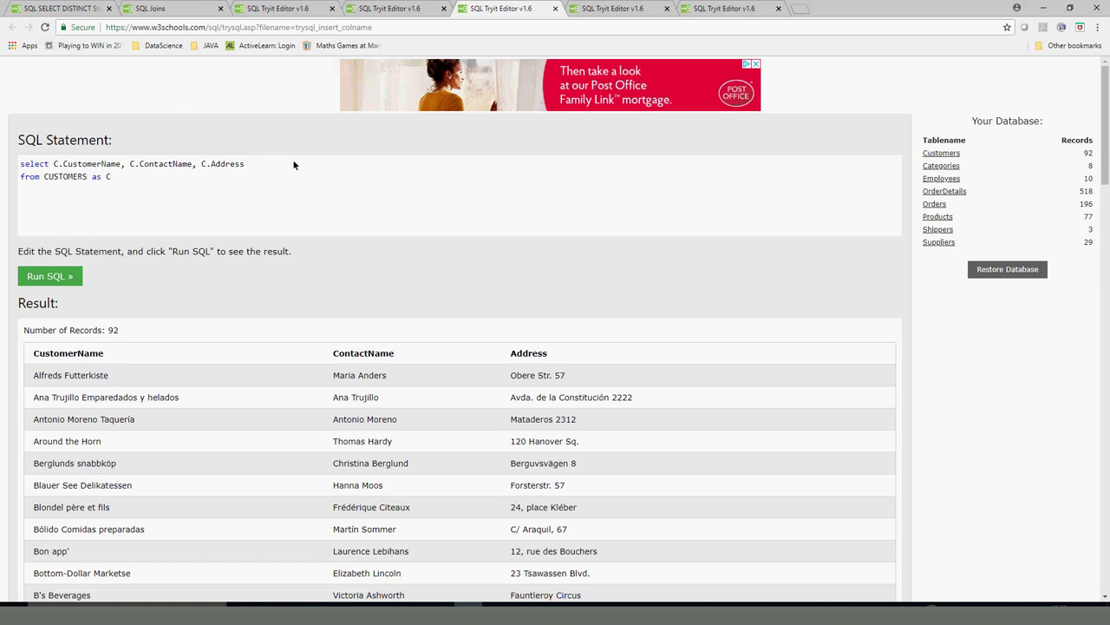
Step: Examine the INNER JOIN example on the SQL Joins page, checking which table each selected column comes from and the FROM table
left_click(195, 9)
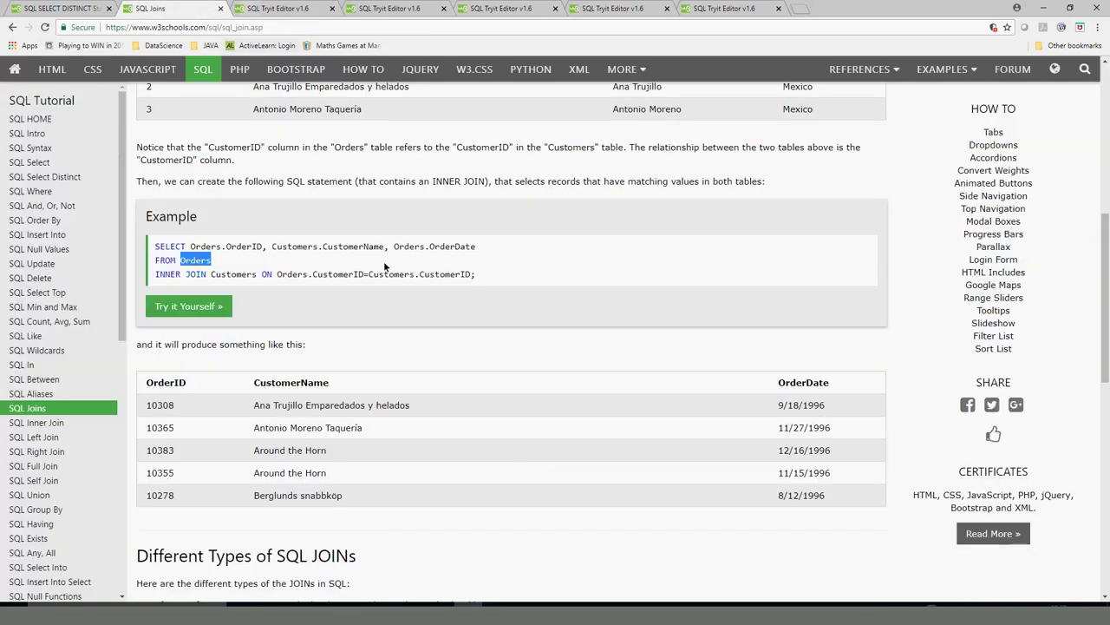
double_click(165, 248)
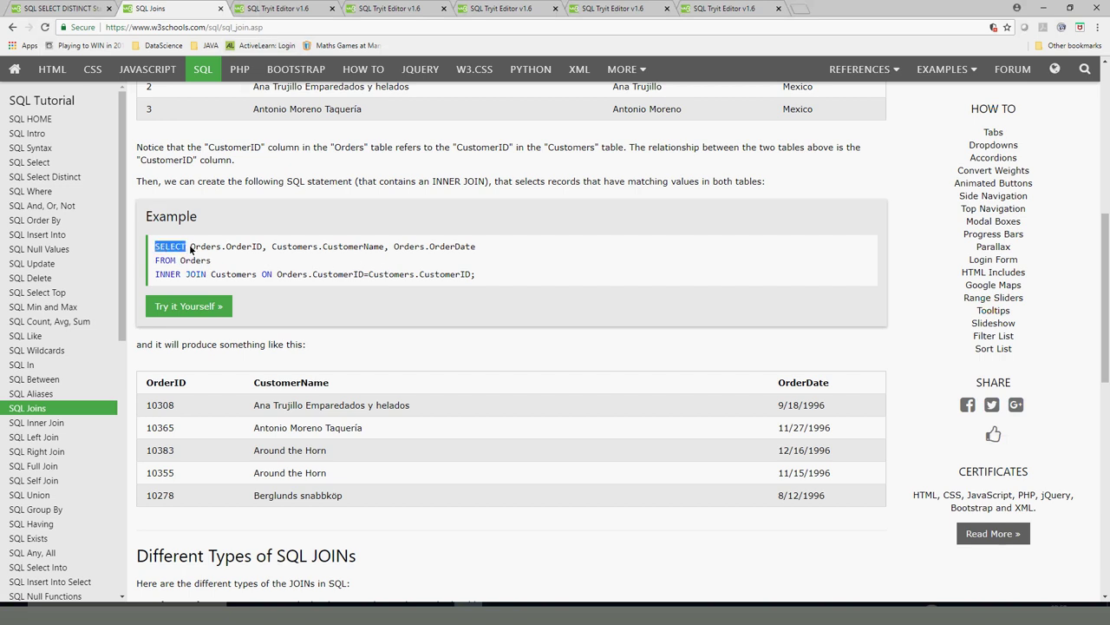
double_click(205, 248)
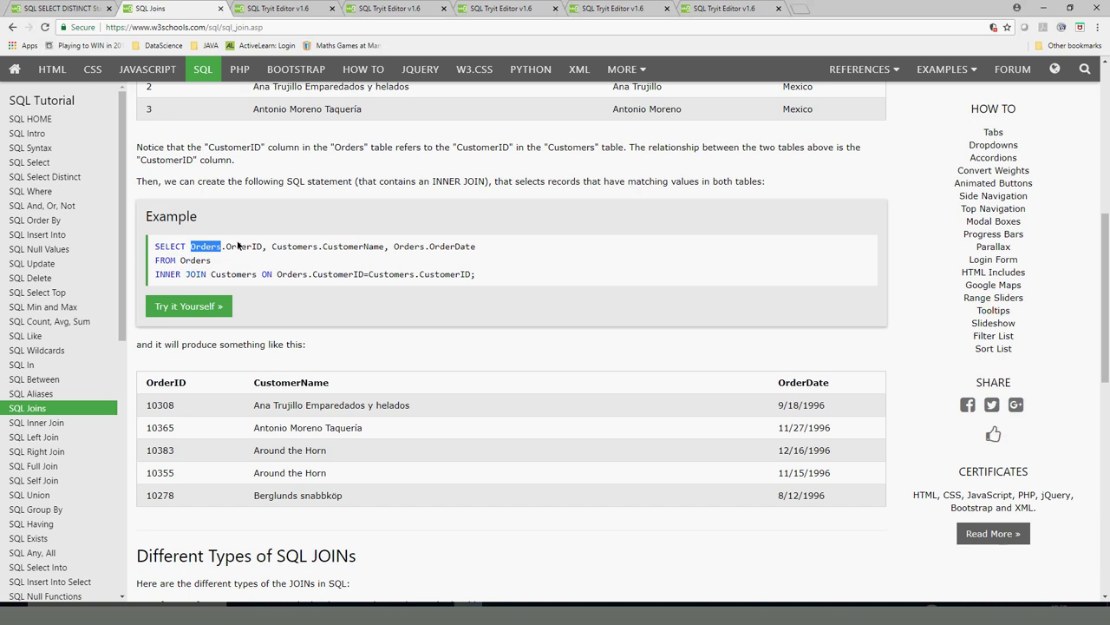
double_click(242, 248)
double_click(242, 248)
left_click(209, 250)
double_click(210, 250)
left_click(327, 250)
double_click(325, 250)
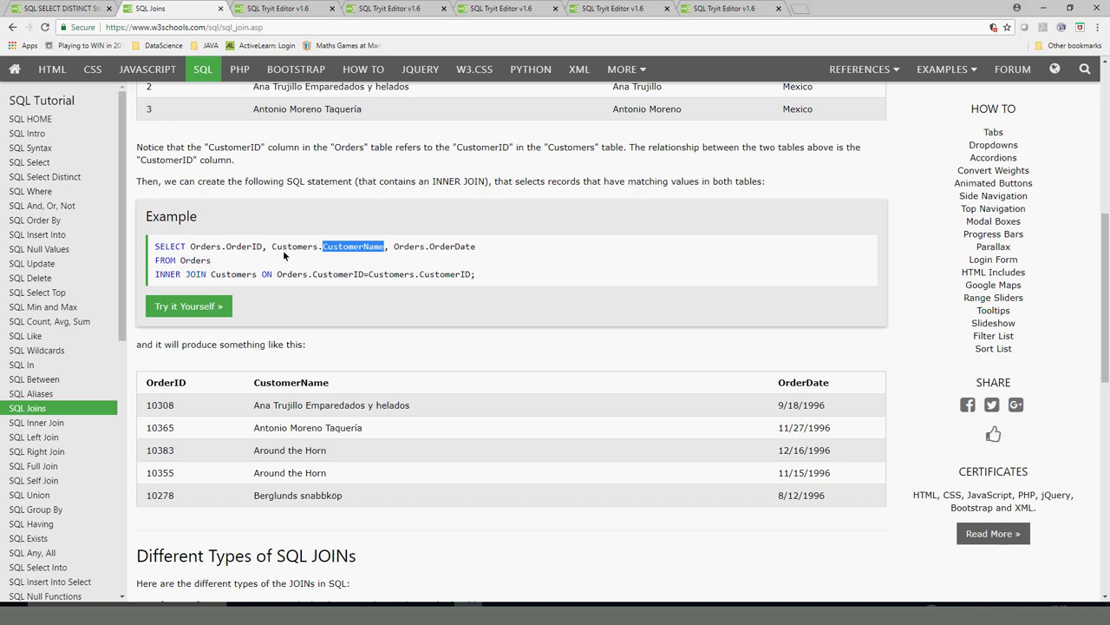
double_click(286, 250)
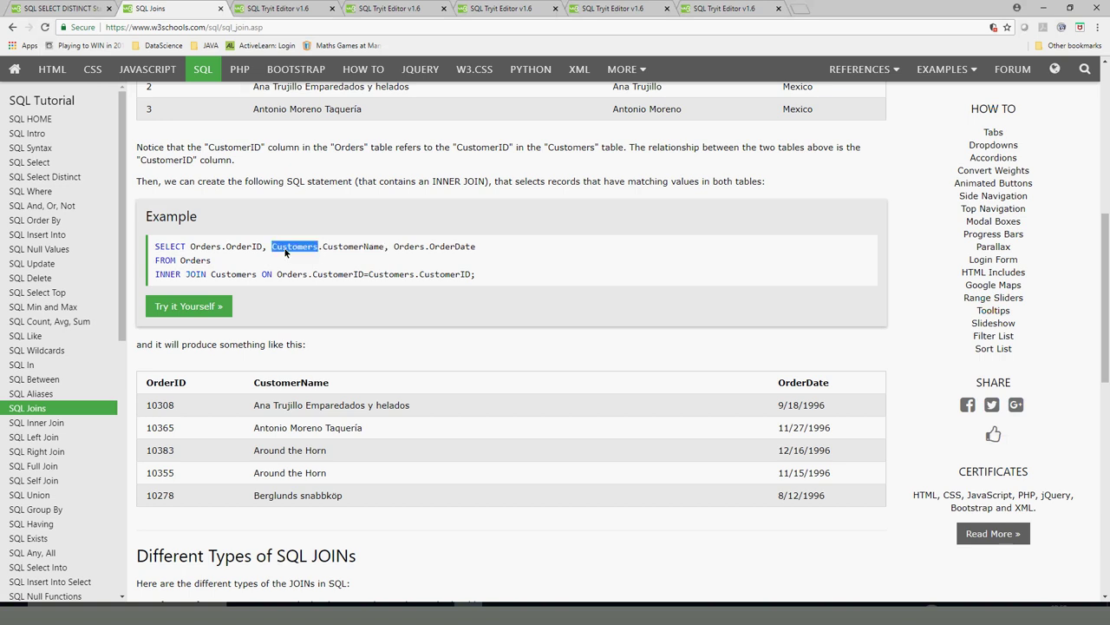
left_click(448, 246)
double_click(408, 248)
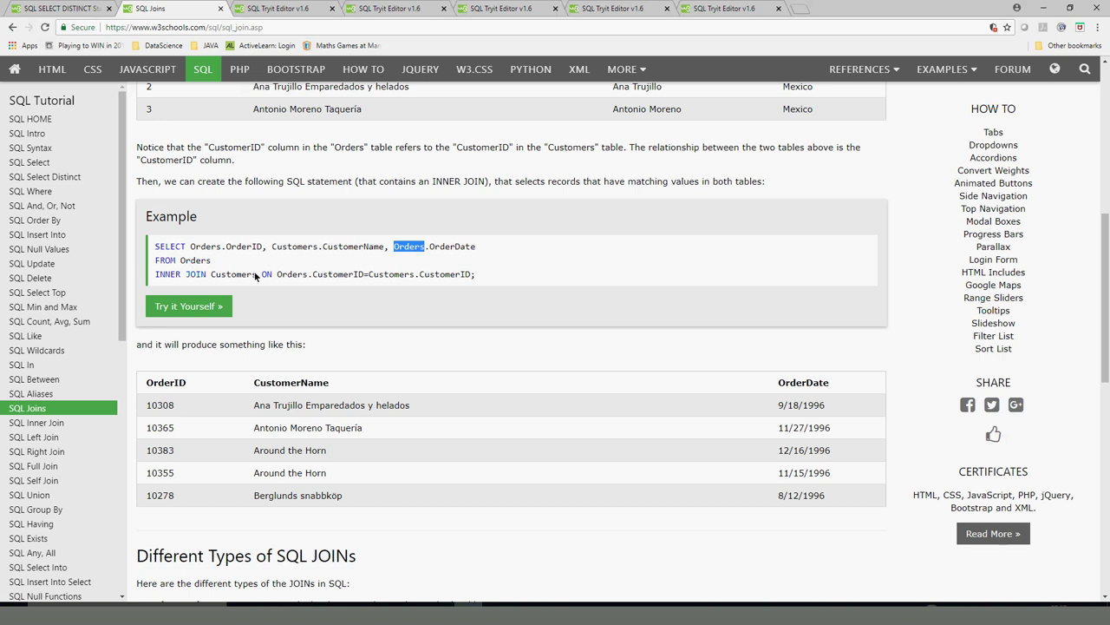
double_click(194, 261)
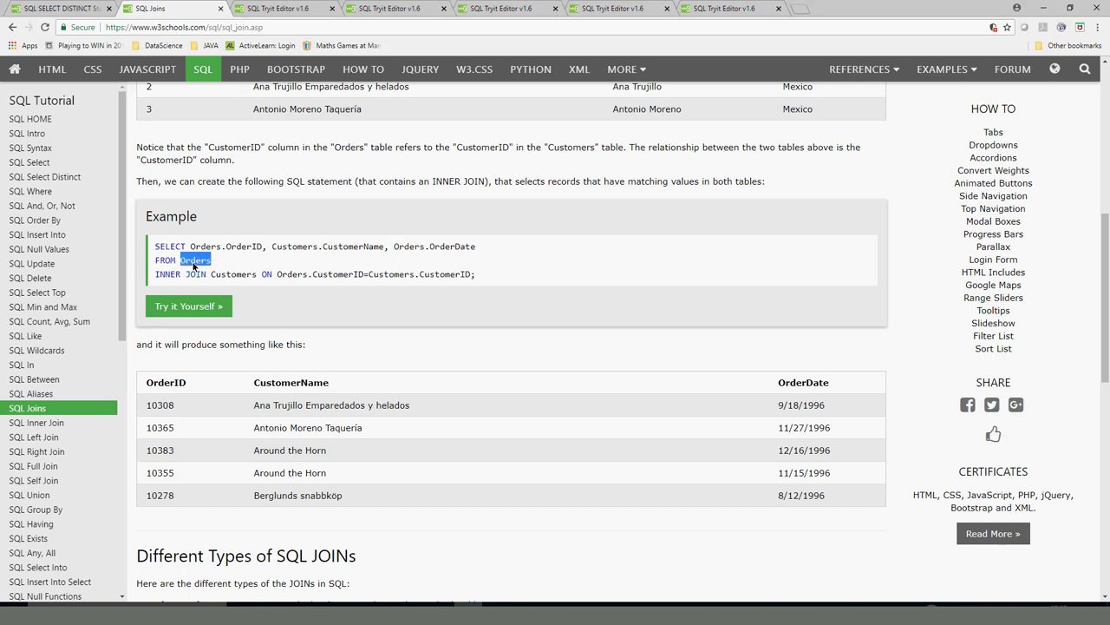
Step: Open the SQL editor page holding the average price query and replace avg(price) with * in its select clause
left_click(276, 8)
left_click_drag(97, 187, 5, 142)
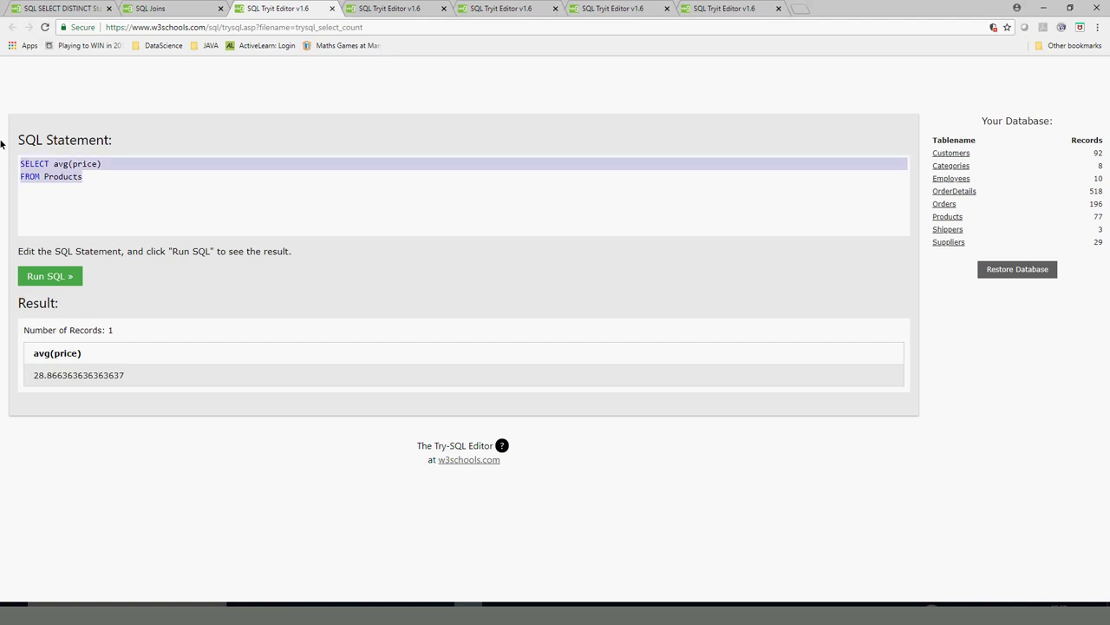
left_click(97, 182)
left_click_drag(97, 182, 70, 166)
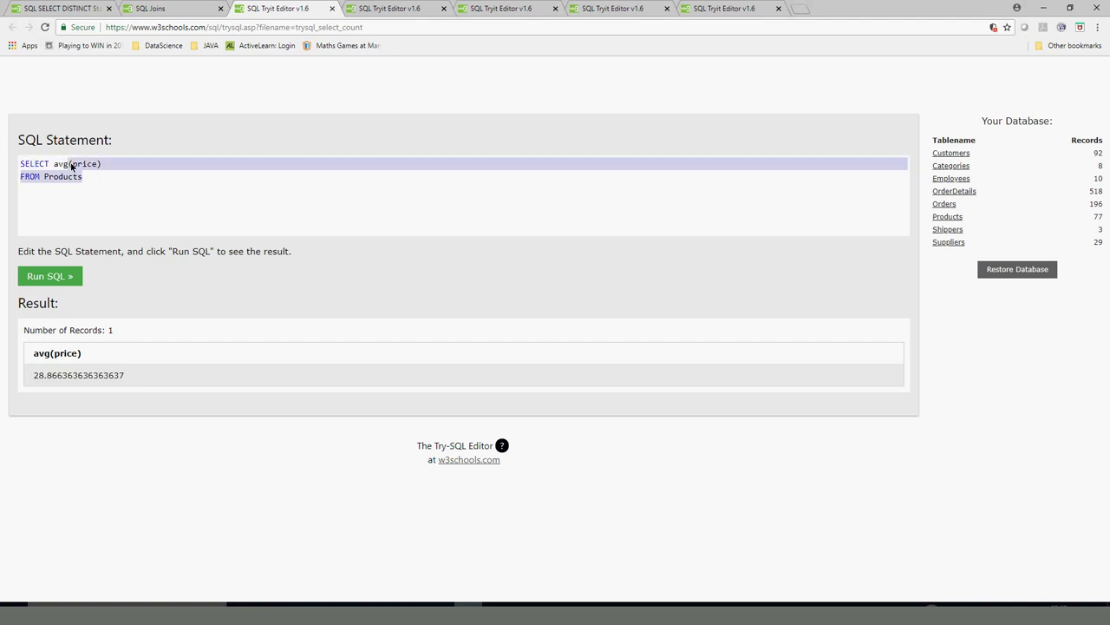
double_click(57, 166)
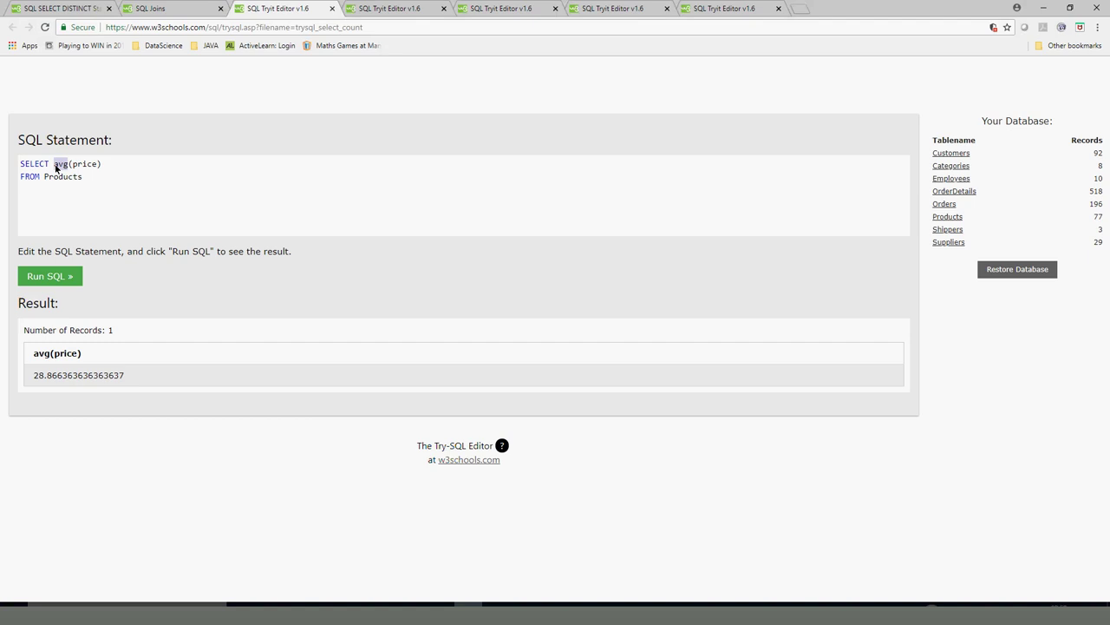
type("*")
key("Delete")
key("Delete")
key("Delete")
key("Delete")
key("Delete")
Step: Change the table in the FROM clause to Orders and run the query
double_click(55, 178)
type("Orders")
left_click(50, 276)
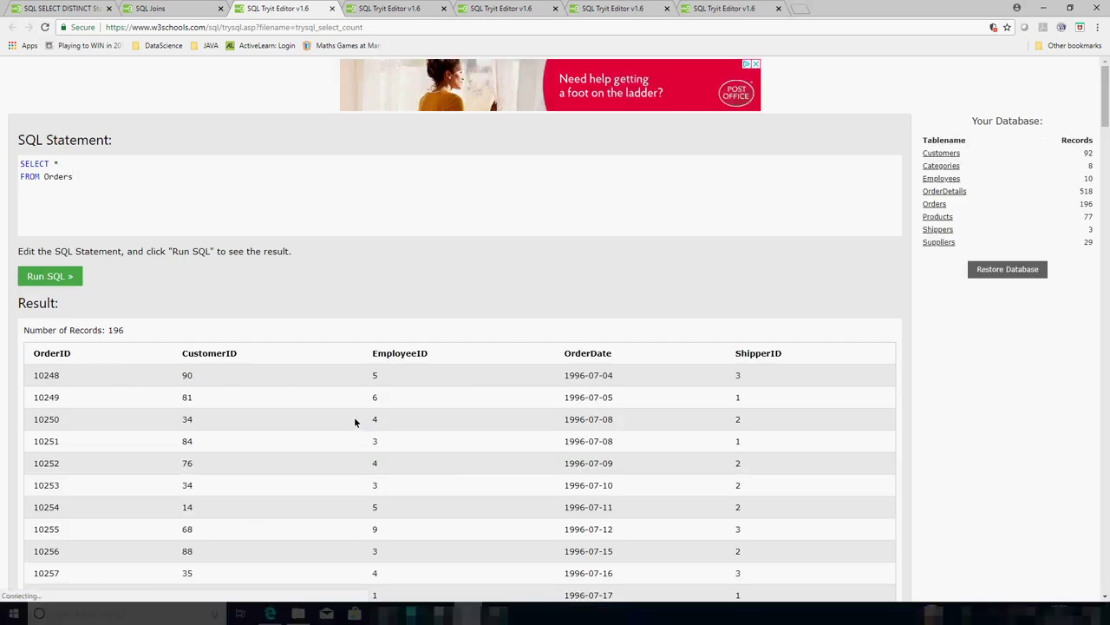
Step: Check Customers.CustomerName in the join example, and rewrite the Max(Price) query on the other editor page as SELECT * FROM Customers and run it
left_click(161, 8)
double_click(351, 247)
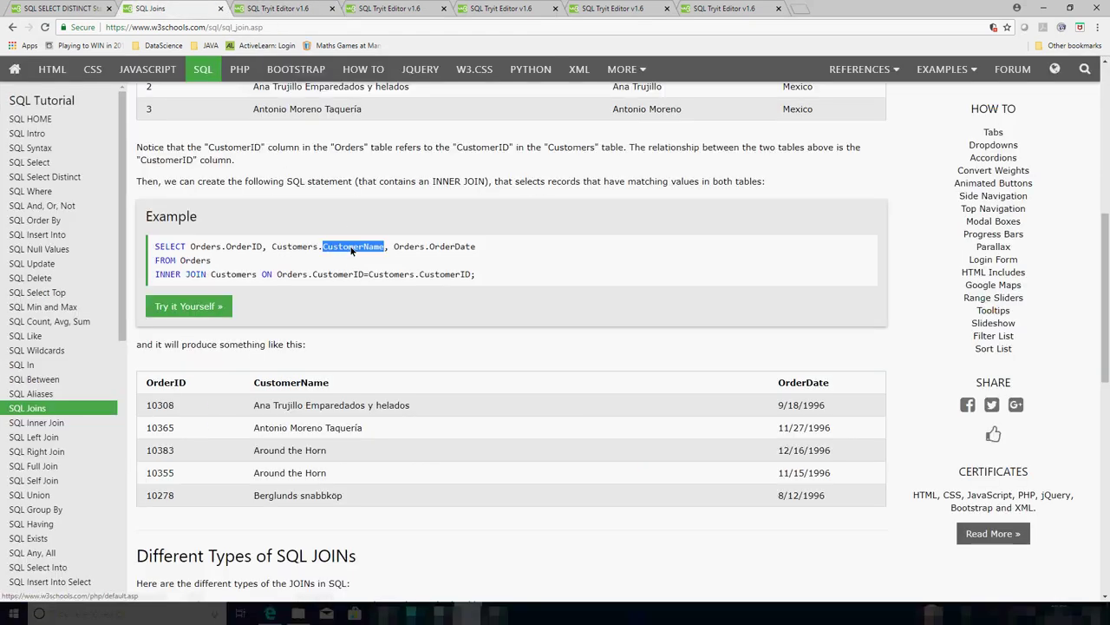
double_click(300, 247)
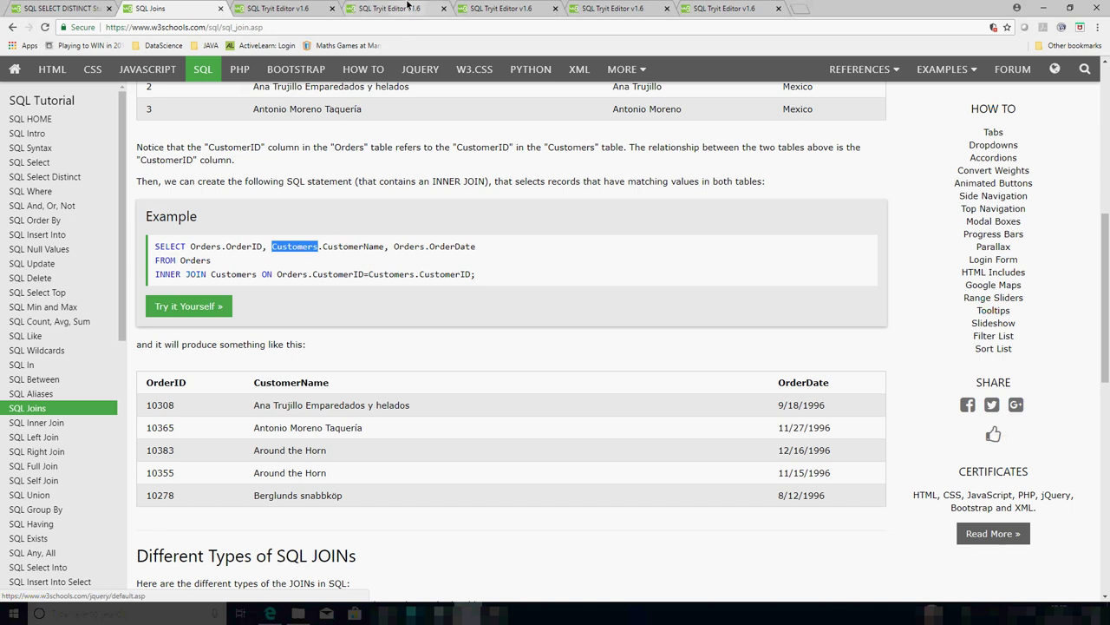
left_click(285, 10)
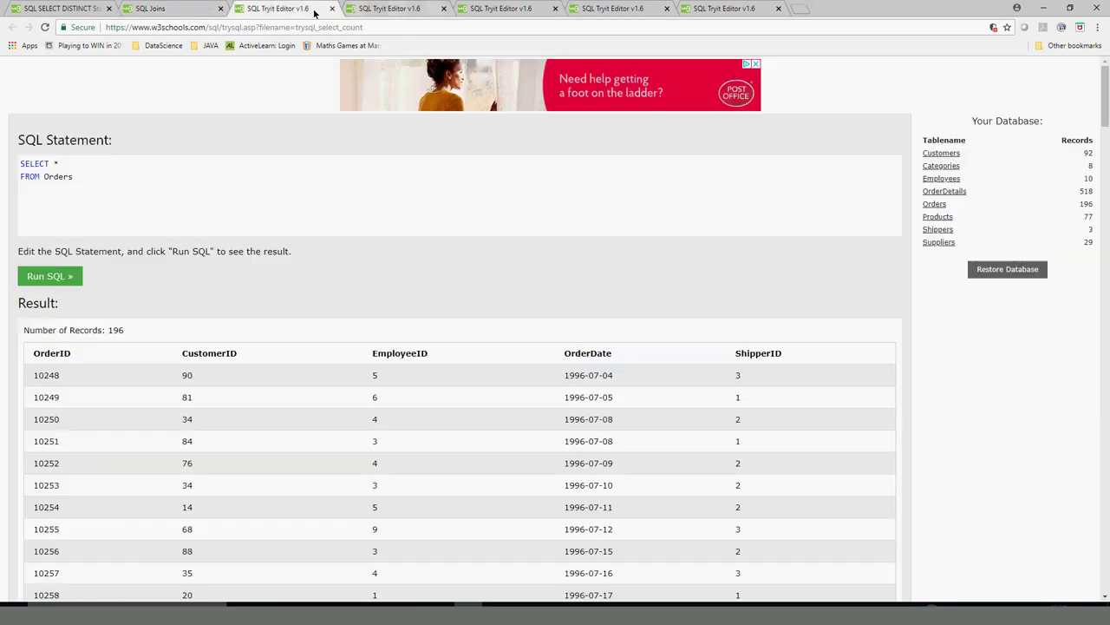
left_click(369, 11)
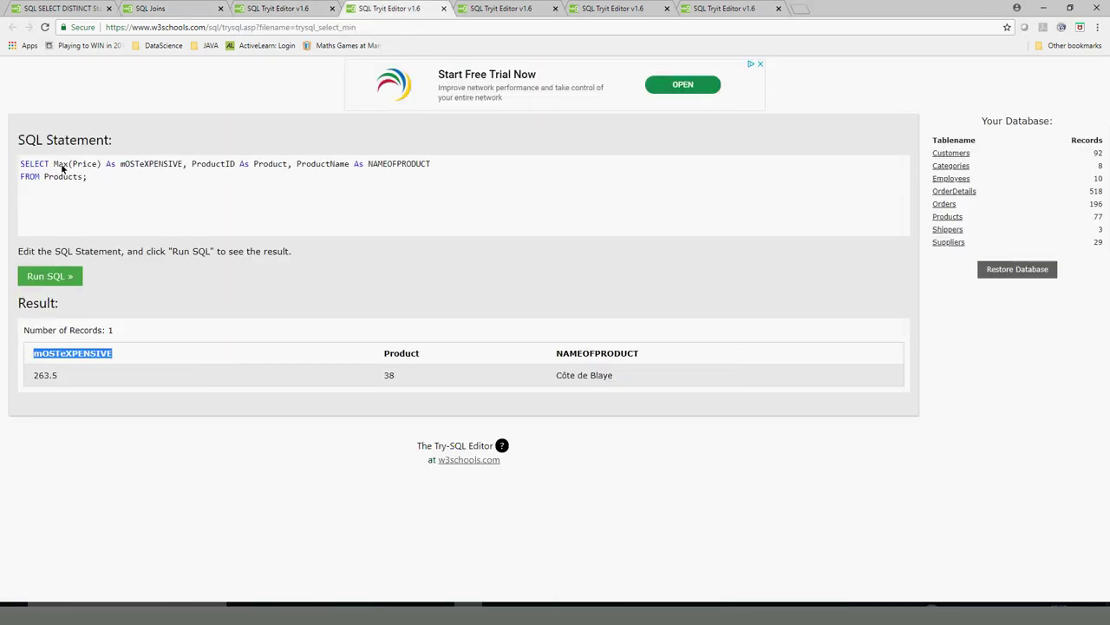
left_click_drag(55, 164, 461, 166)
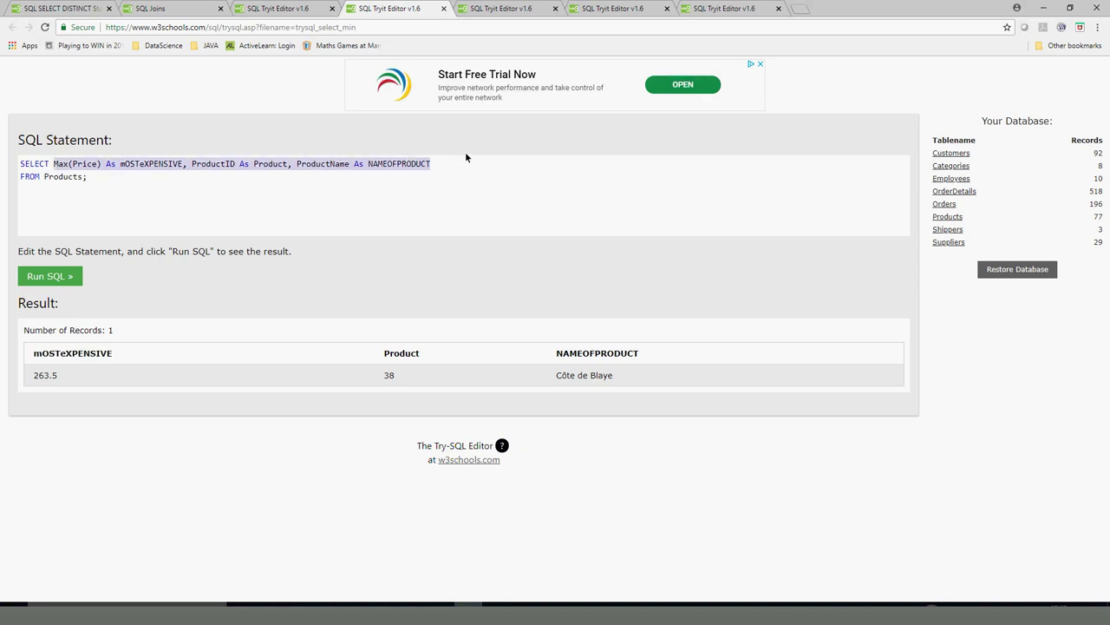
type("*")
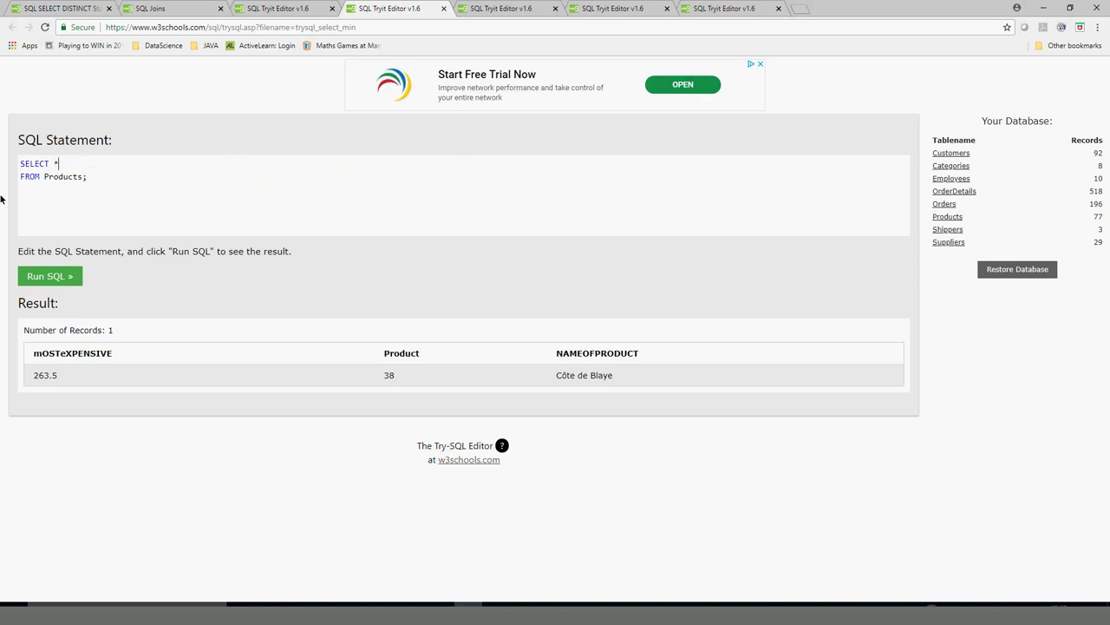
double_click(59, 178)
type("Customers")
left_click(43, 276)
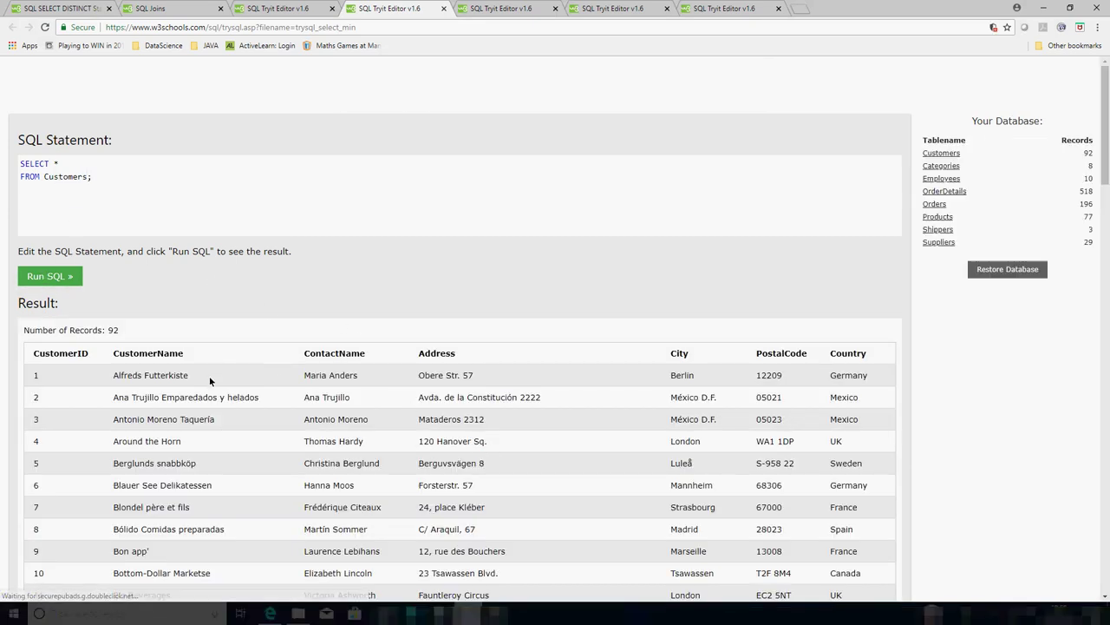
Step: Compare the Customers and Orders query results, examining the CustomerName column and the CustomerID column in both tables
double_click(175, 354)
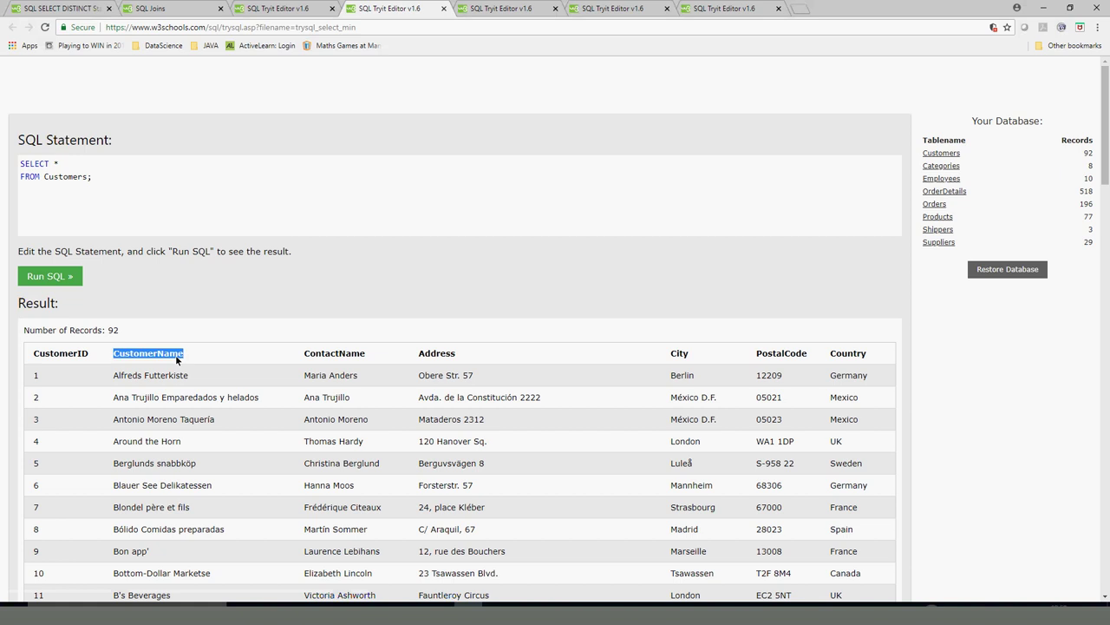
left_click(253, 9)
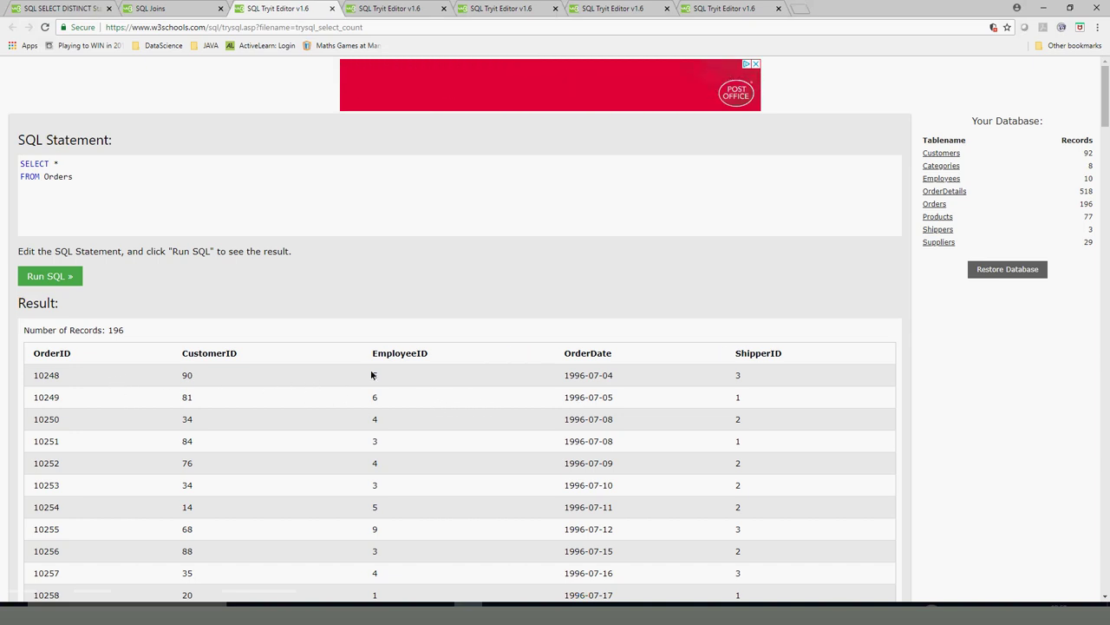
double_click(193, 362)
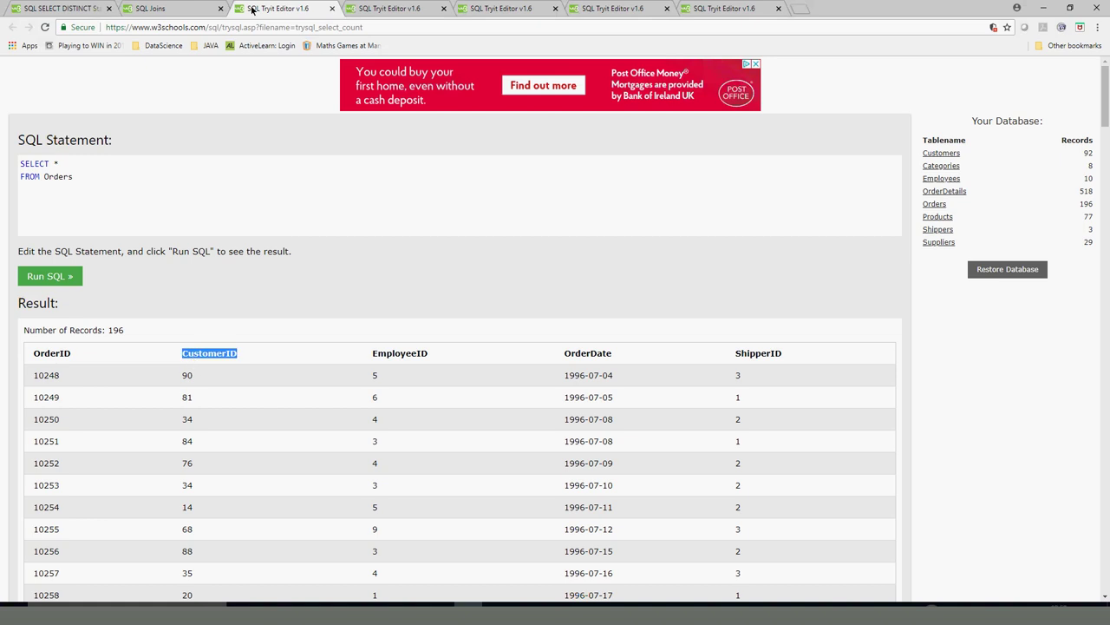
left_click(387, 10)
double_click(52, 354)
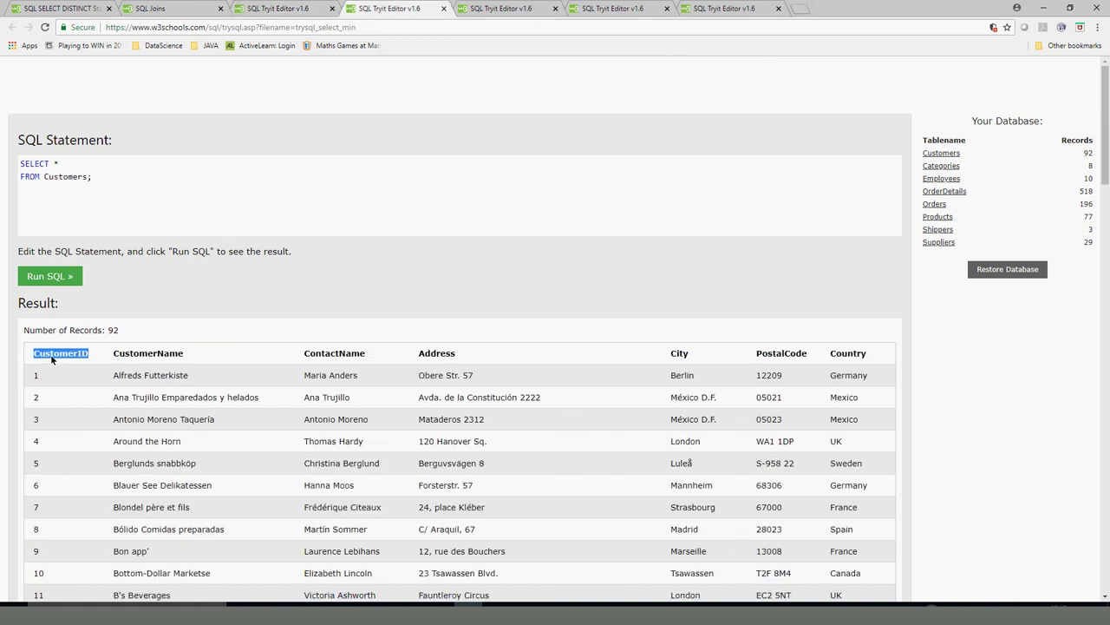
left_click(273, 10)
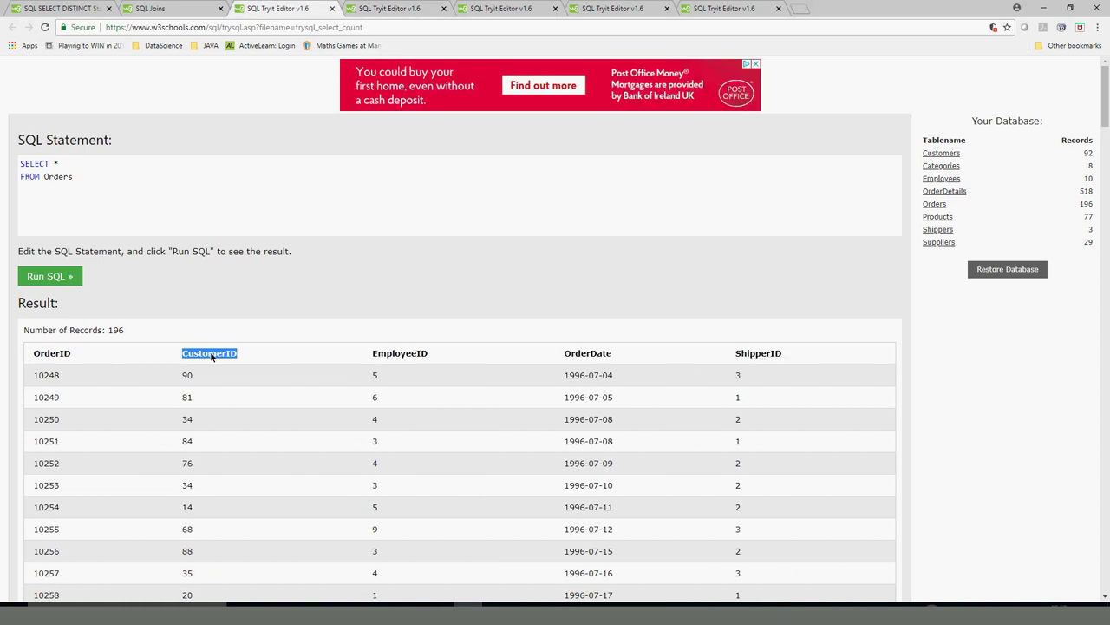
Step: Examine the first order's OrderID, CustomerID and EmployeeID in the Orders results and find the customer with that CustomerID in the Customers results
double_click(185, 375)
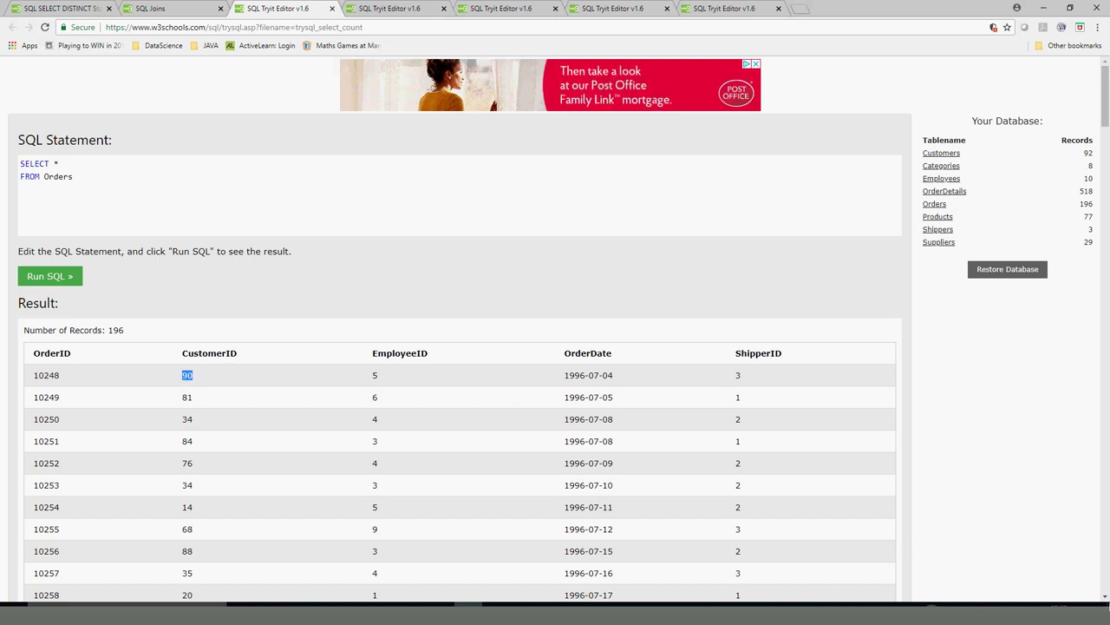
double_click(48, 379)
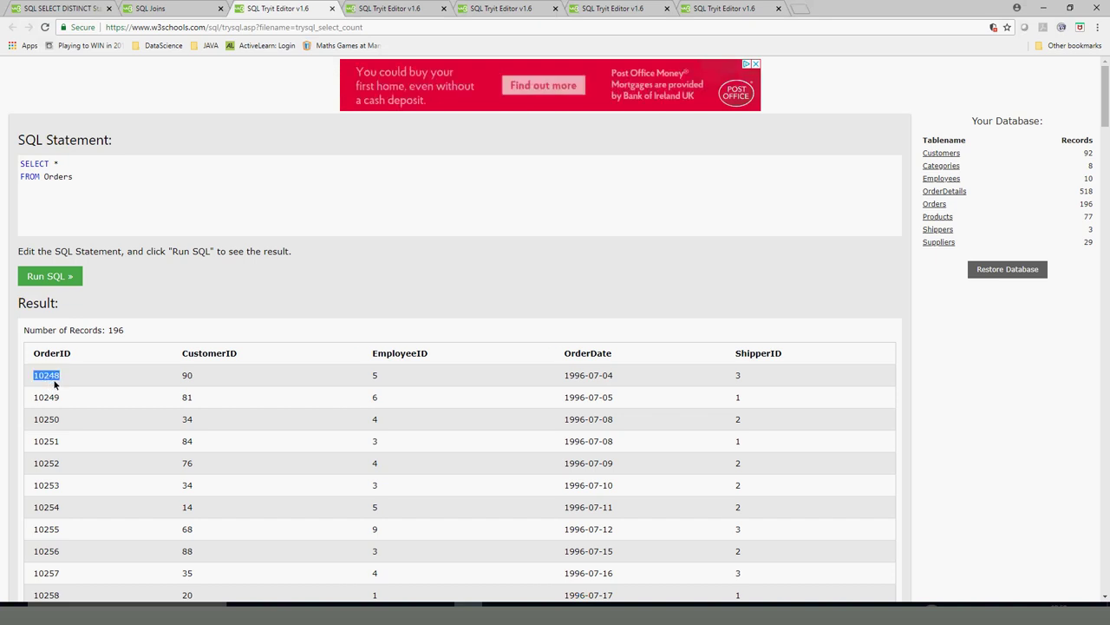
double_click(375, 378)
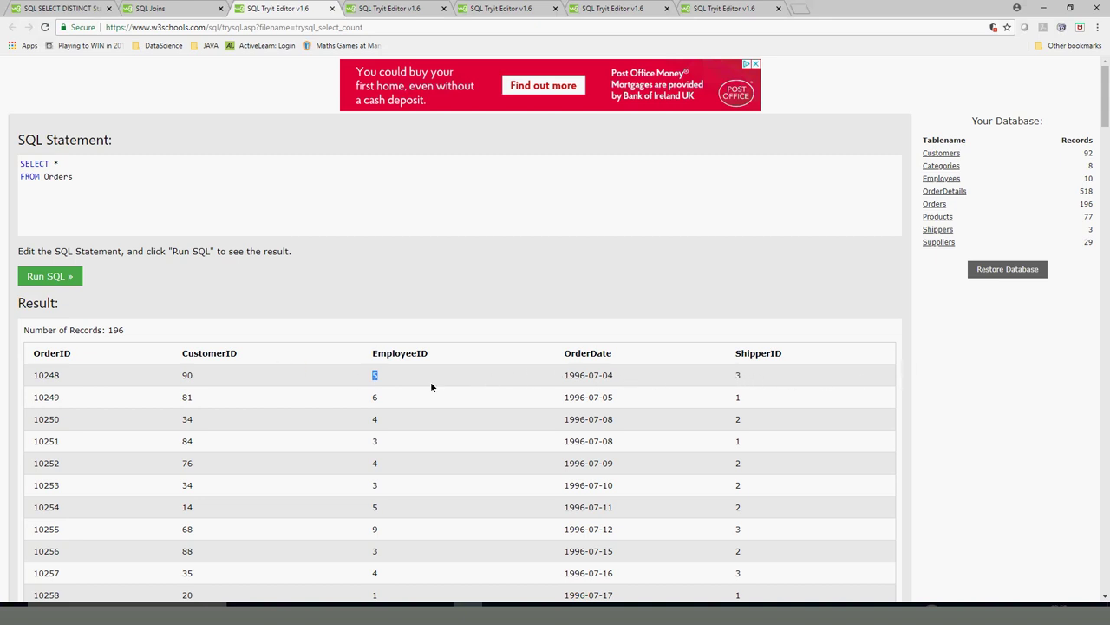
double_click(188, 377)
left_click(394, 11)
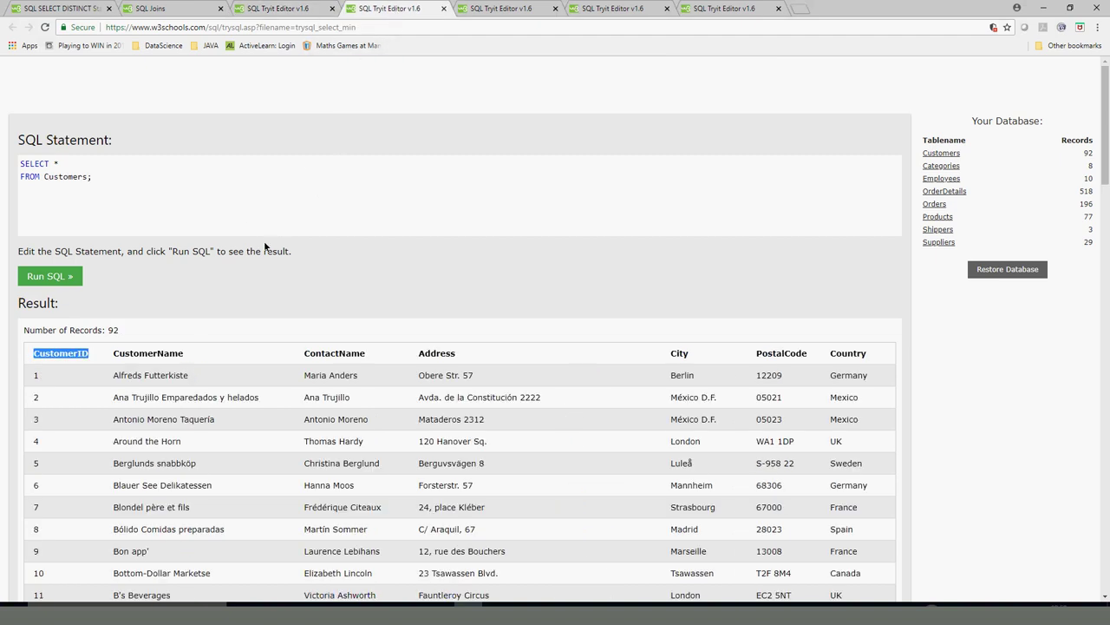
scroll(209, 474, "down", 15)
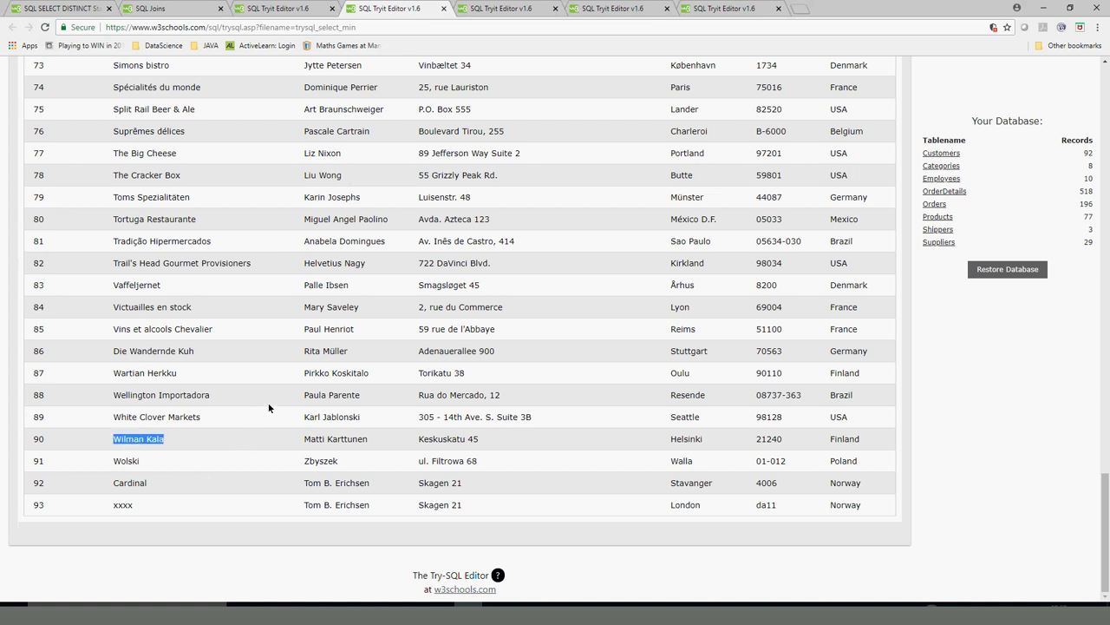
Step: Recheck the first order's OrderID and CustomerID in the Orders results against the matching customer row in the Customers results
left_click(265, 10)
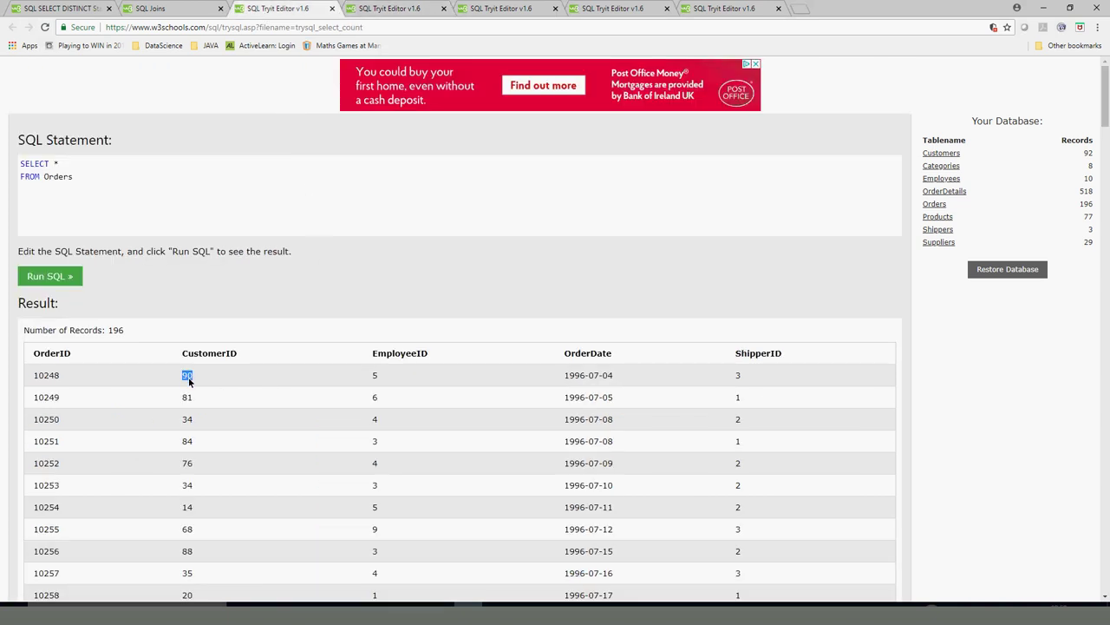
double_click(44, 376)
double_click(52, 378)
double_click(188, 376)
left_click(367, 10)
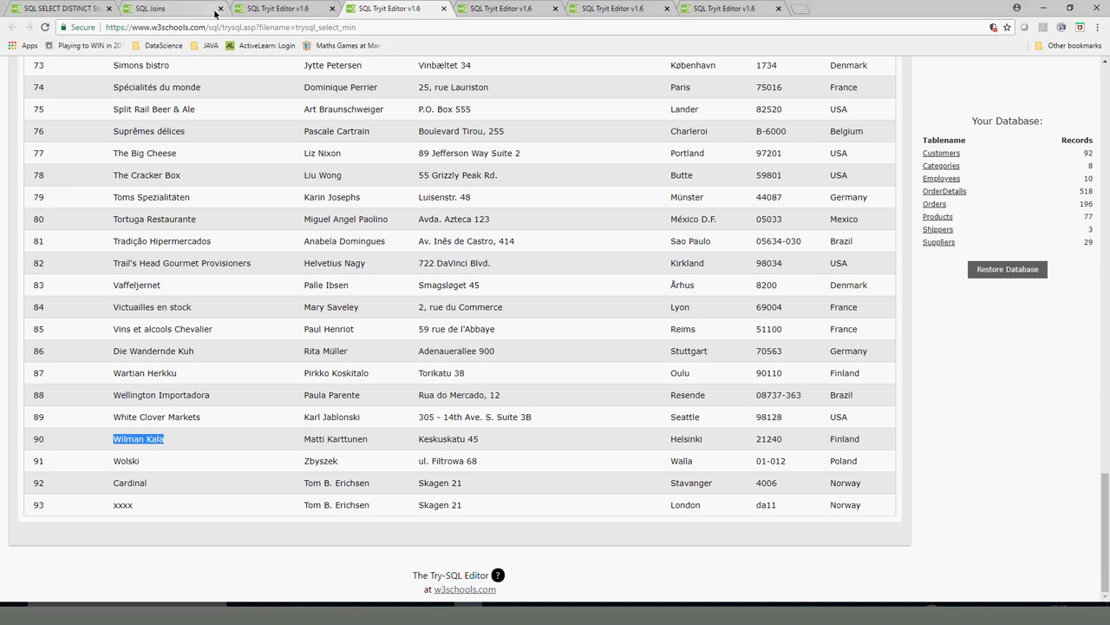
Step: Examine the table and column names in the join example's SELECT clause: Orders.OrderID, Customers.CustomerName and Orders.OrderDate
left_click(186, 10)
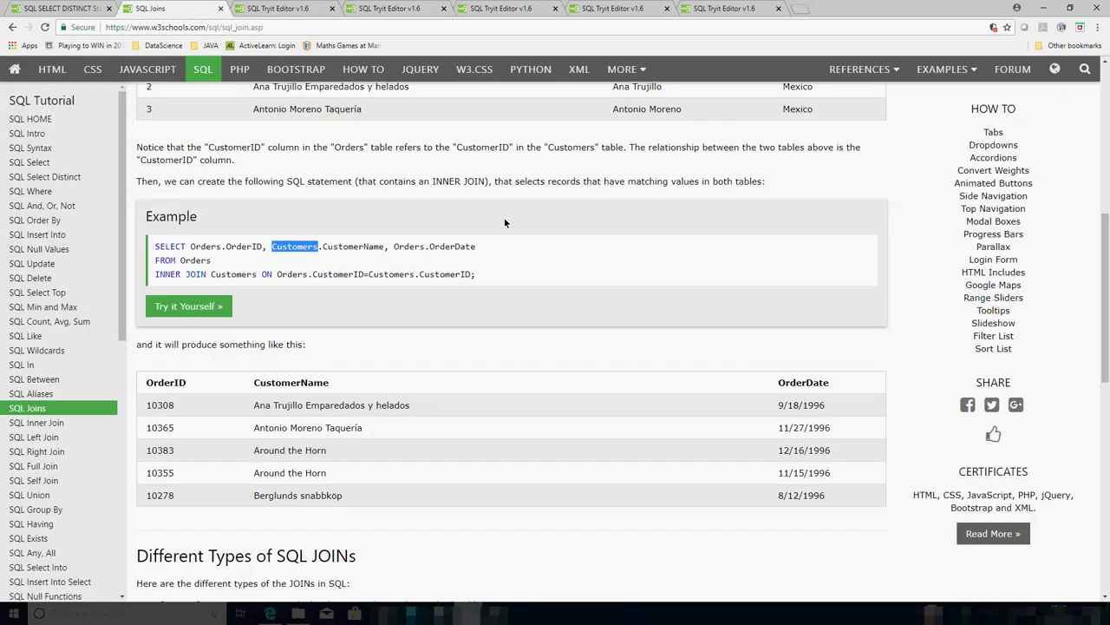
double_click(205, 246)
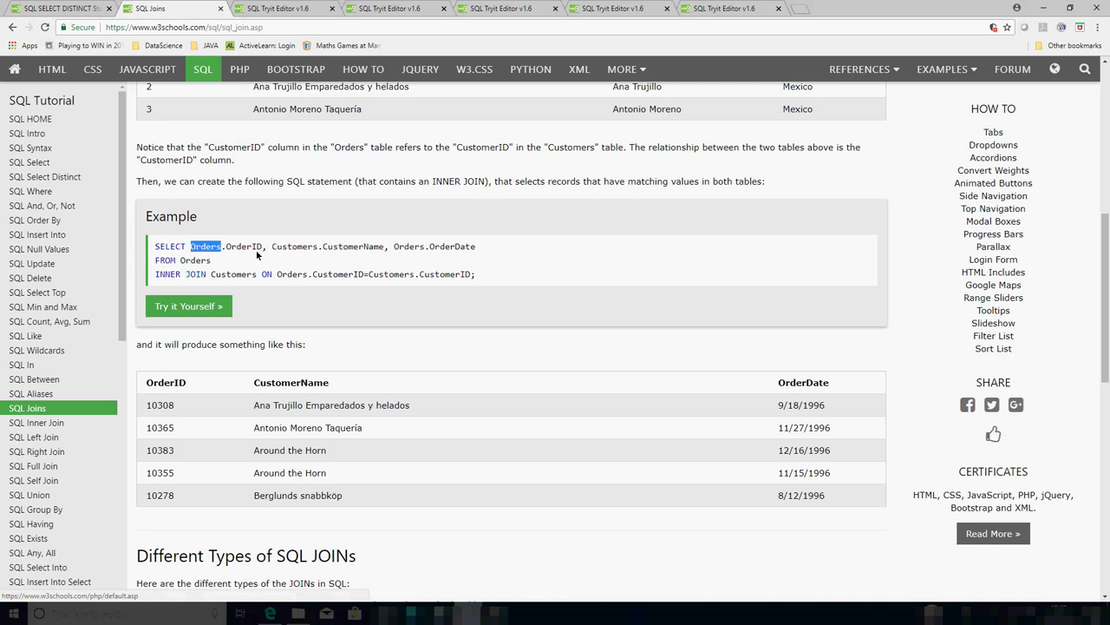
double_click(244, 248)
double_click(205, 250)
double_click(240, 252)
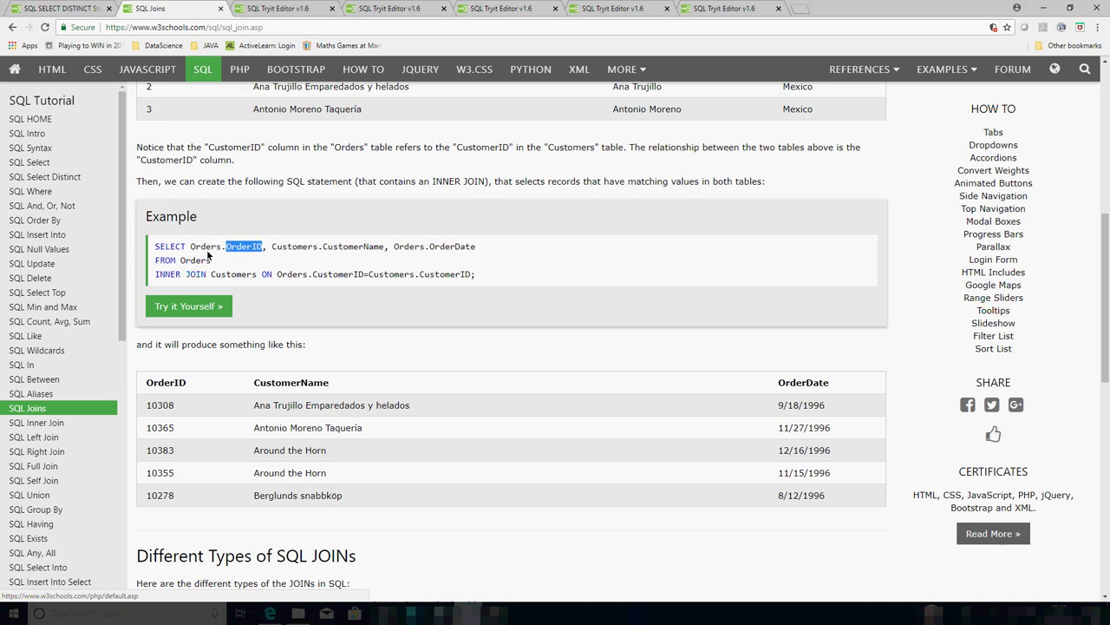
double_click(200, 252)
double_click(349, 248)
double_click(292, 250)
double_click(464, 247)
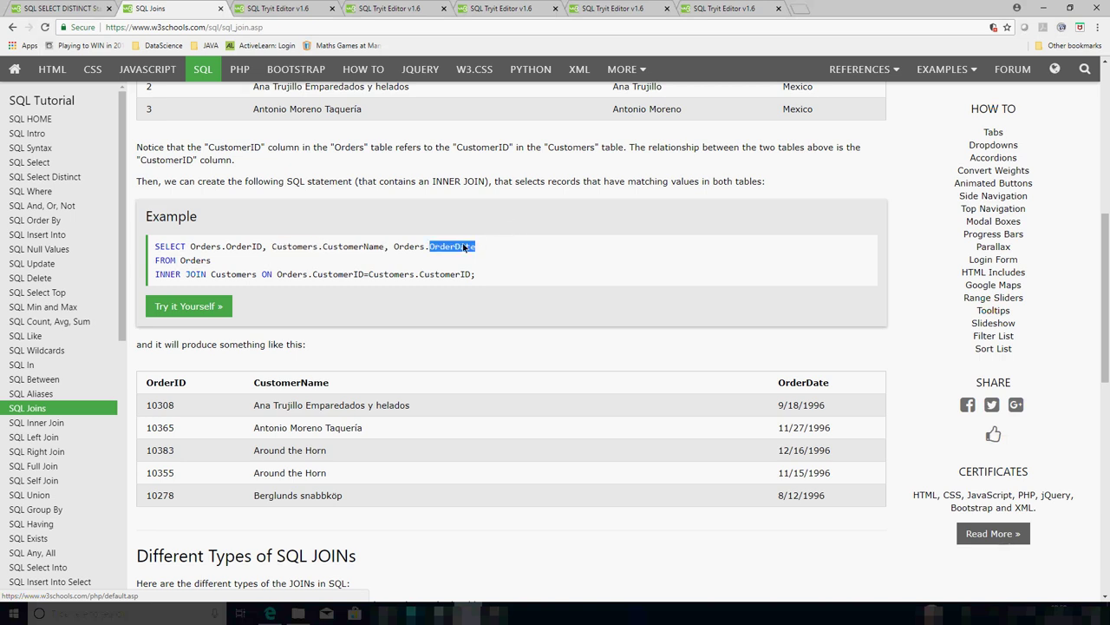
double_click(407, 248)
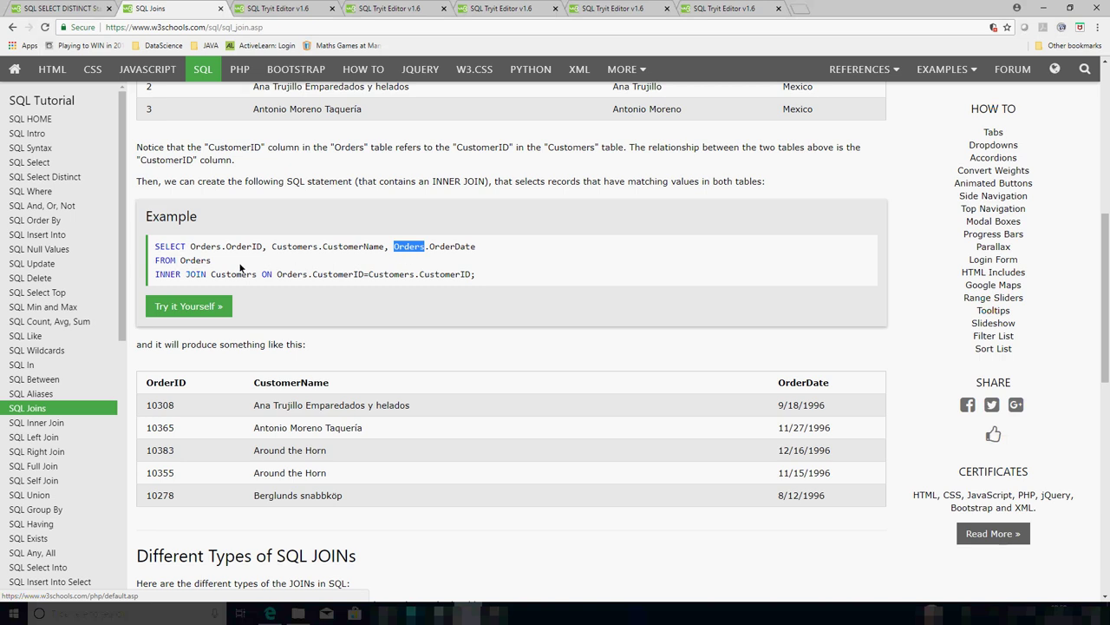
Step: Examine the FROM Orders clause and the INNER JOIN Customers clause in the join example on the SQL Joins page
double_click(196, 262)
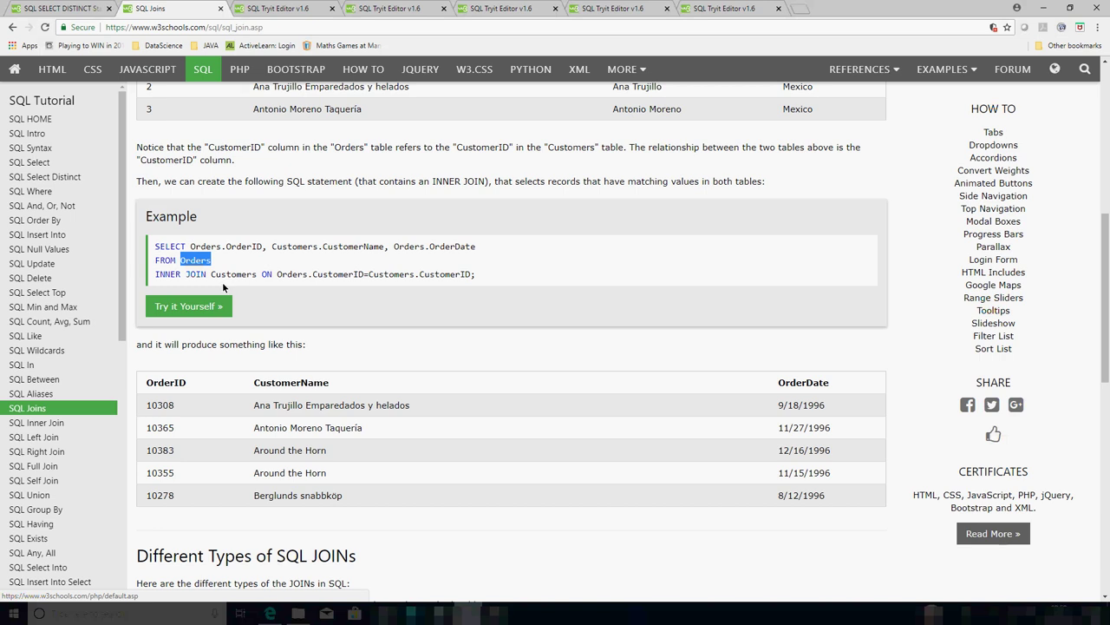
double_click(168, 274)
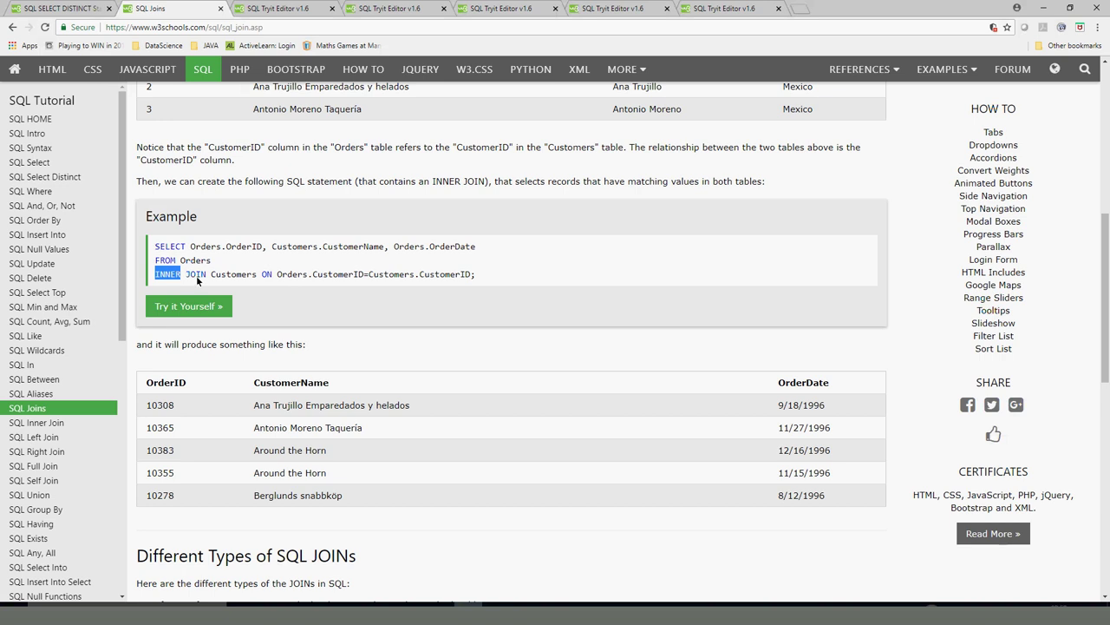
double_click(198, 278)
double_click(238, 276)
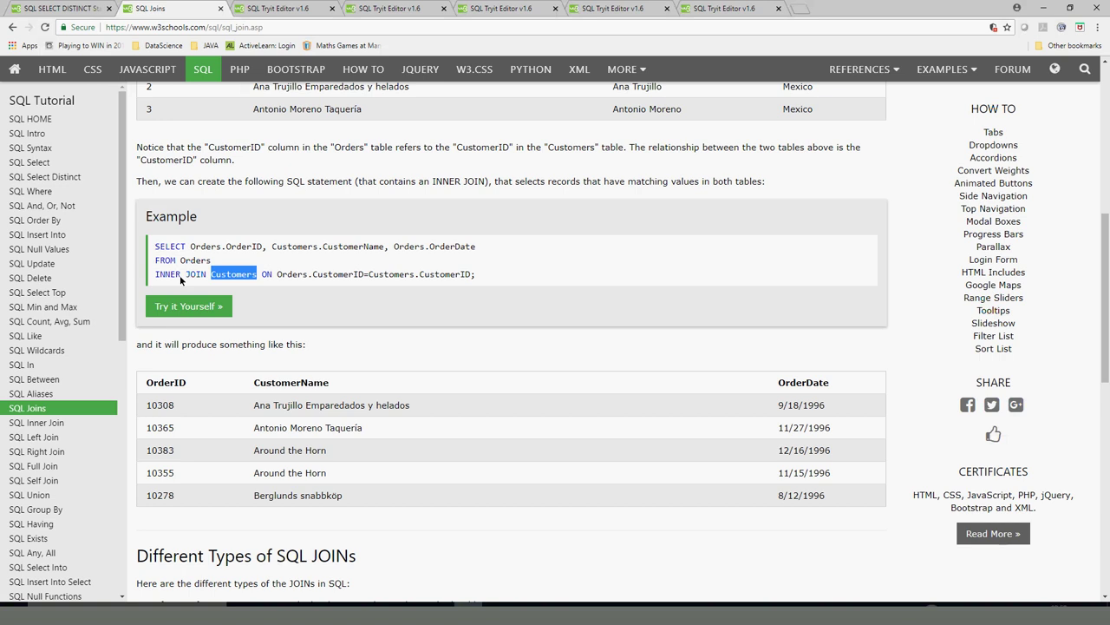
double_click(227, 277)
double_click(184, 260)
left_click(223, 278)
double_click(223, 279)
Step: Match the CustomerID of the first row in the Orders results to the same CustomerID in the Customers results
left_click(296, 8)
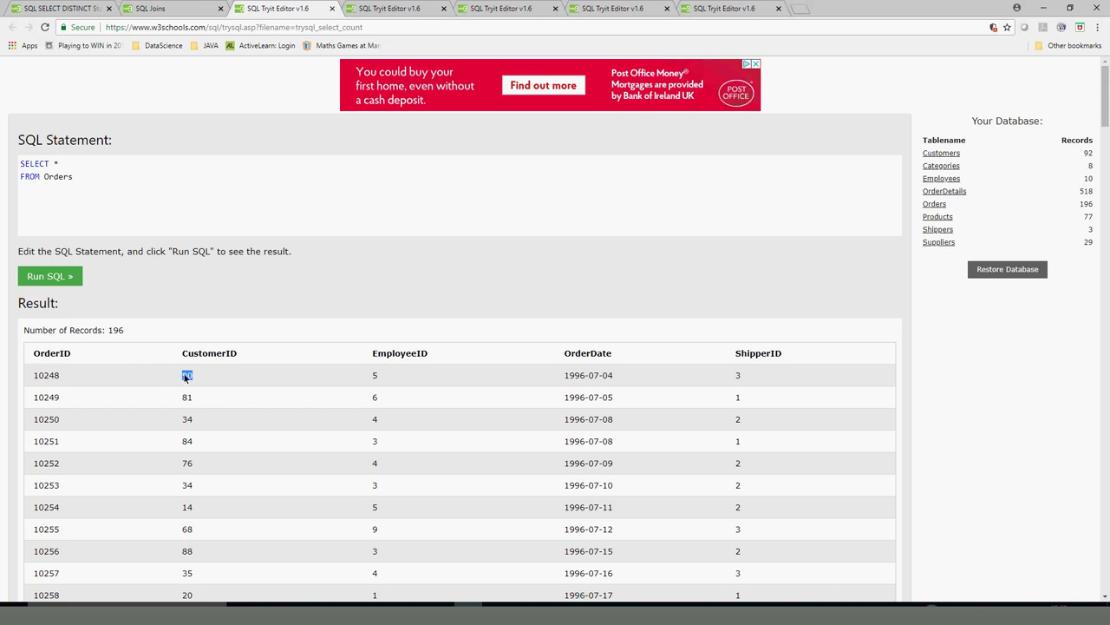
double_click(205, 354)
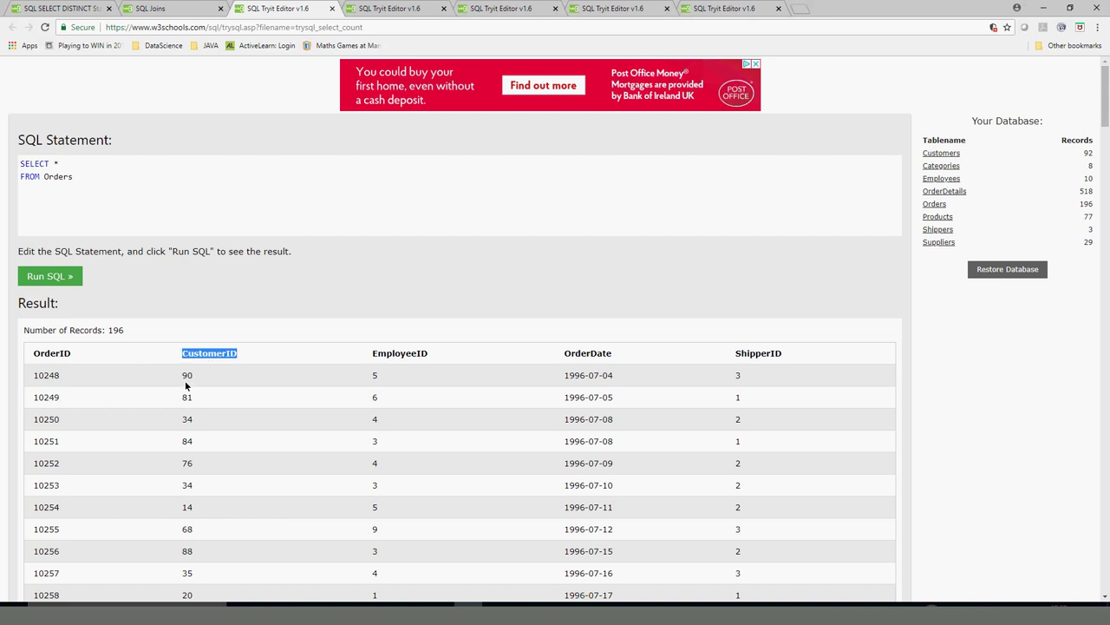
double_click(187, 376)
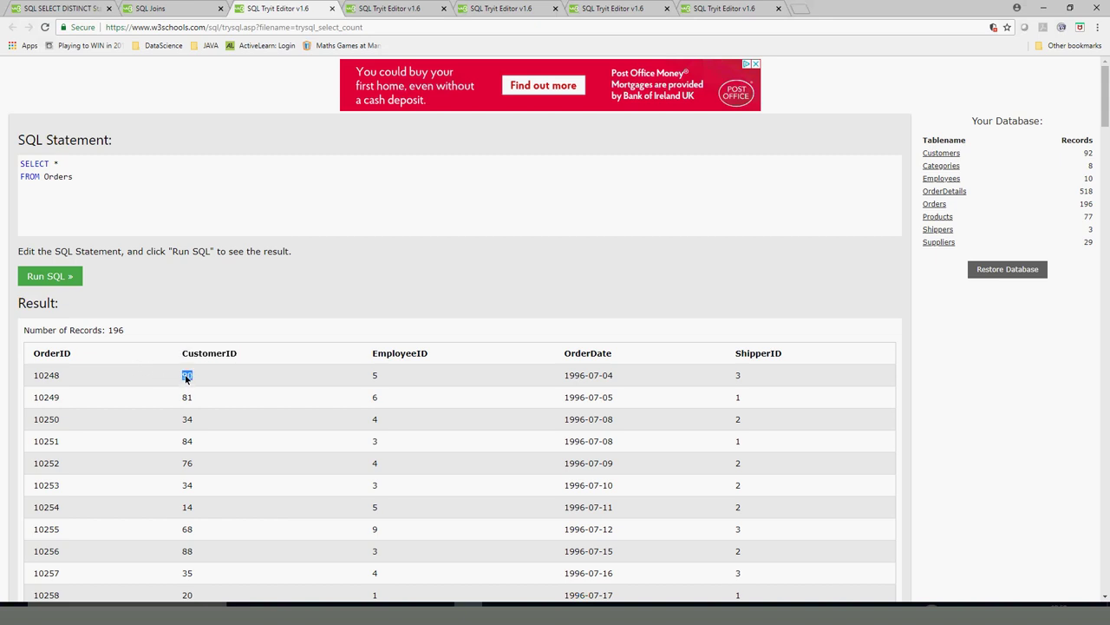
left_click(405, 9)
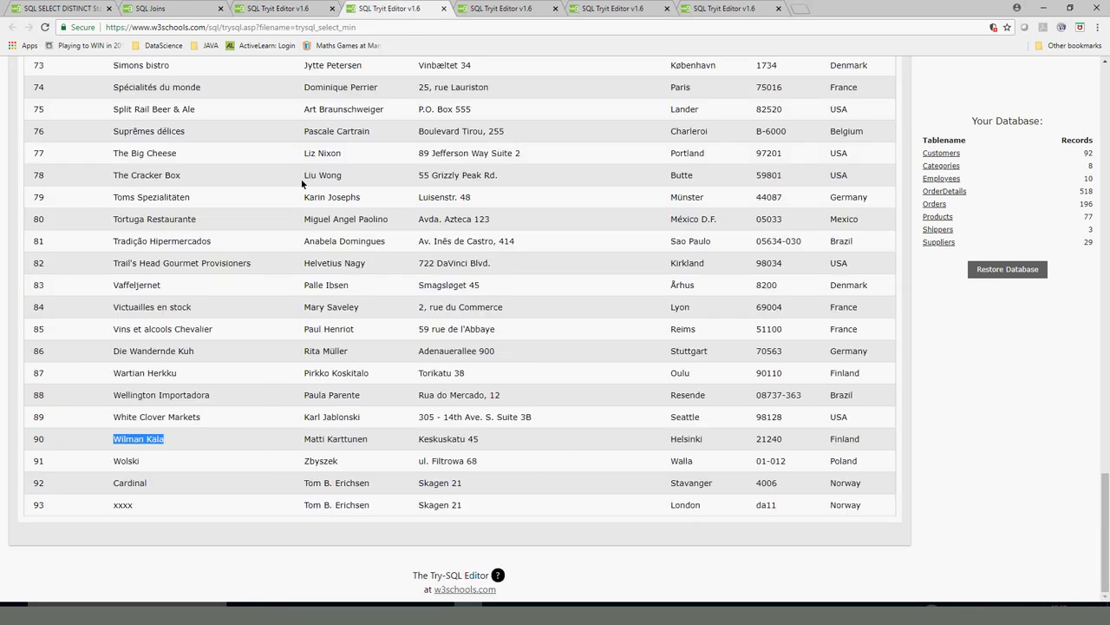
double_click(38, 438)
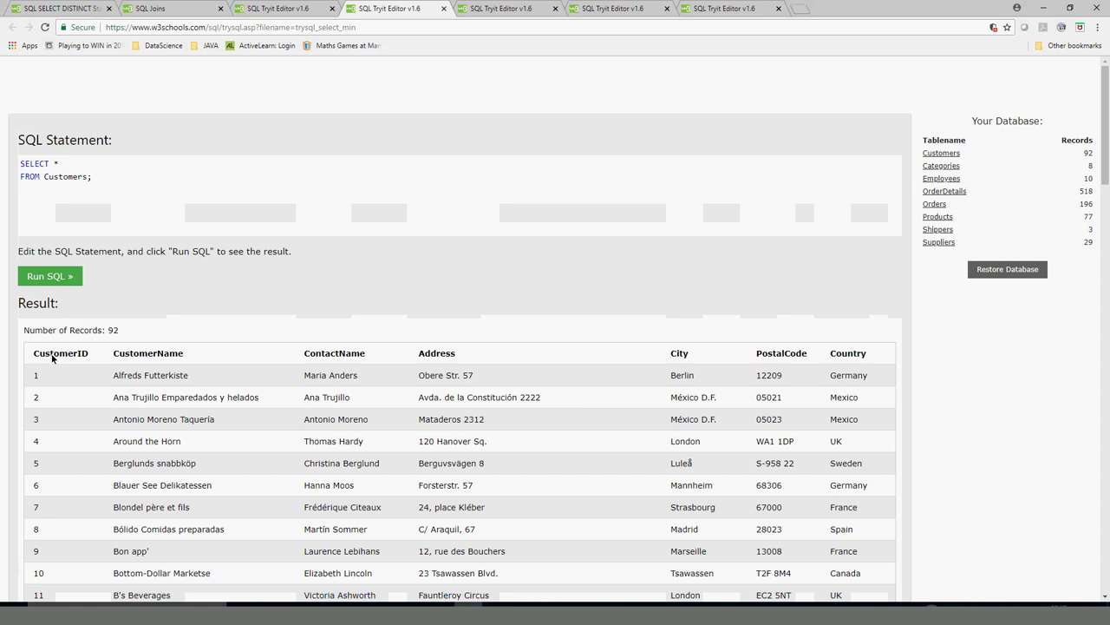
scroll(56, 389, "down", 20)
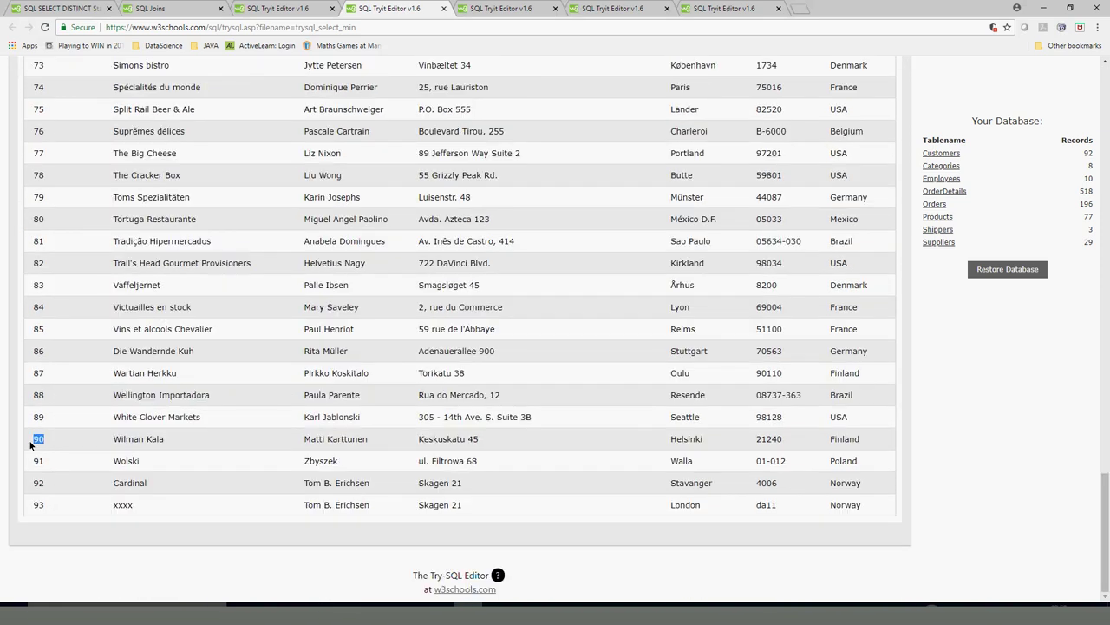
double_click(38, 440)
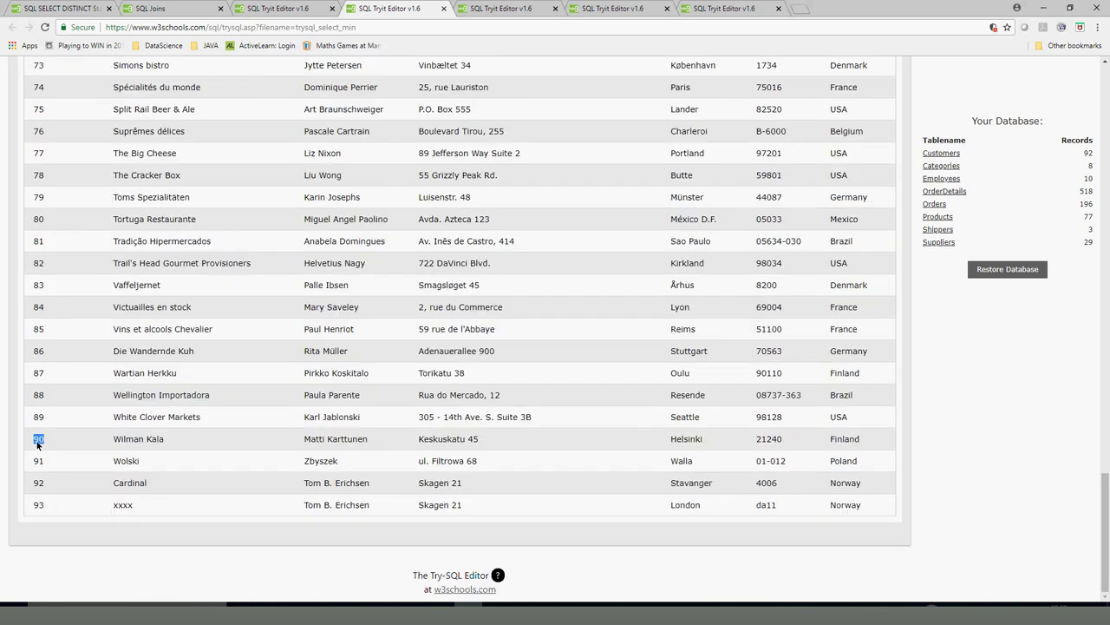
left_click(282, 10)
Step: Examine the join condition Orders.CustomerID=Customers.CustomerID in the example on the SQL Joins page
left_click(148, 9)
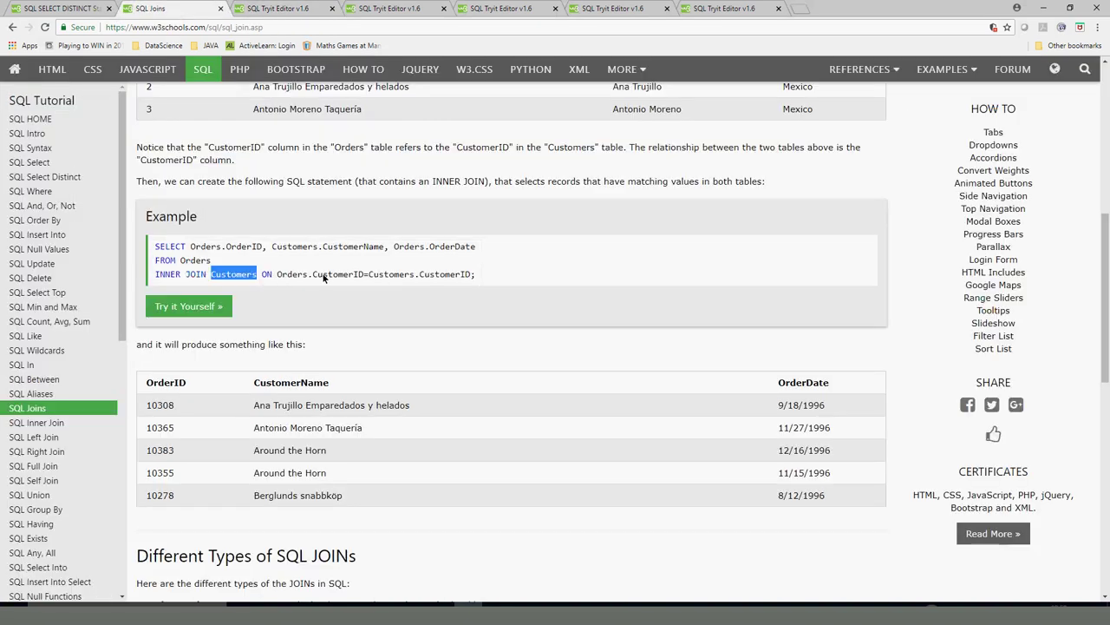
double_click(324, 274)
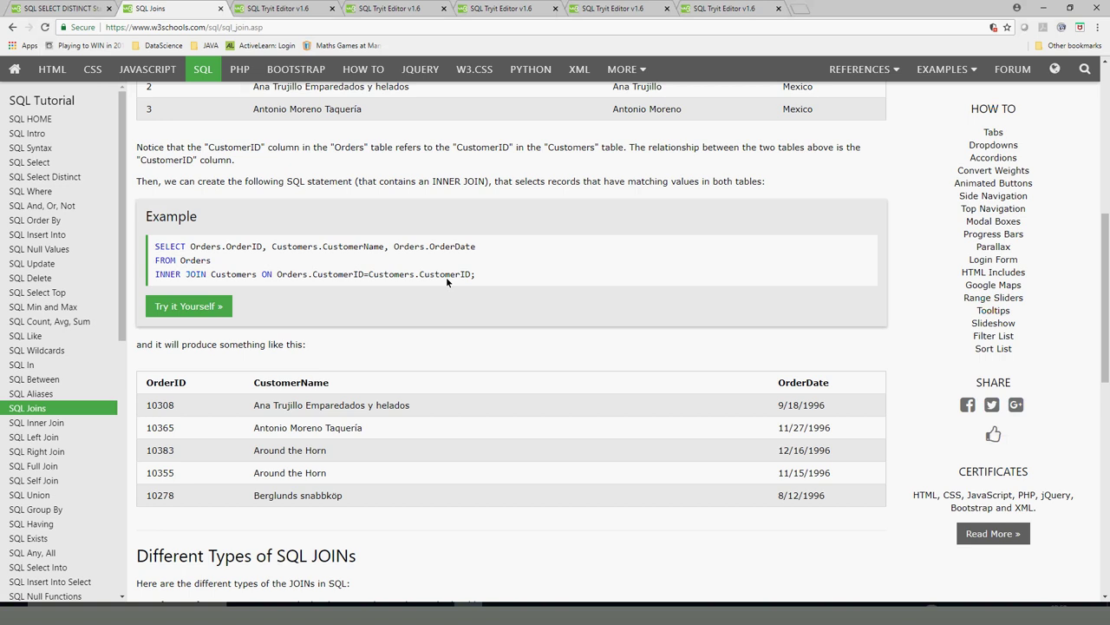
double_click(446, 276)
left_click(342, 277)
double_click(342, 277)
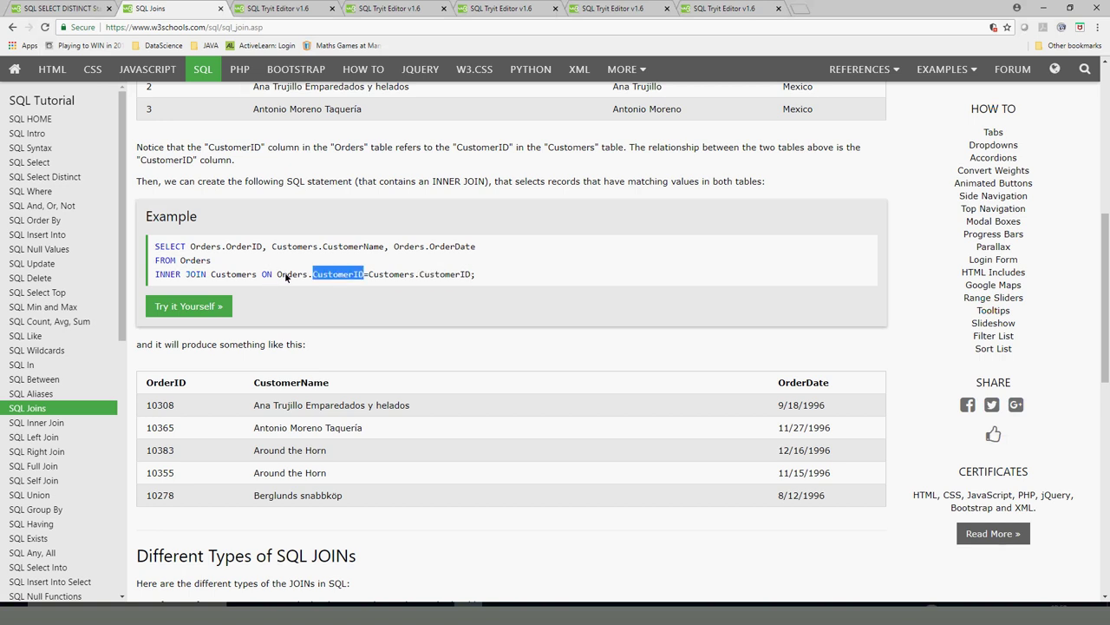
double_click(285, 275)
double_click(334, 276)
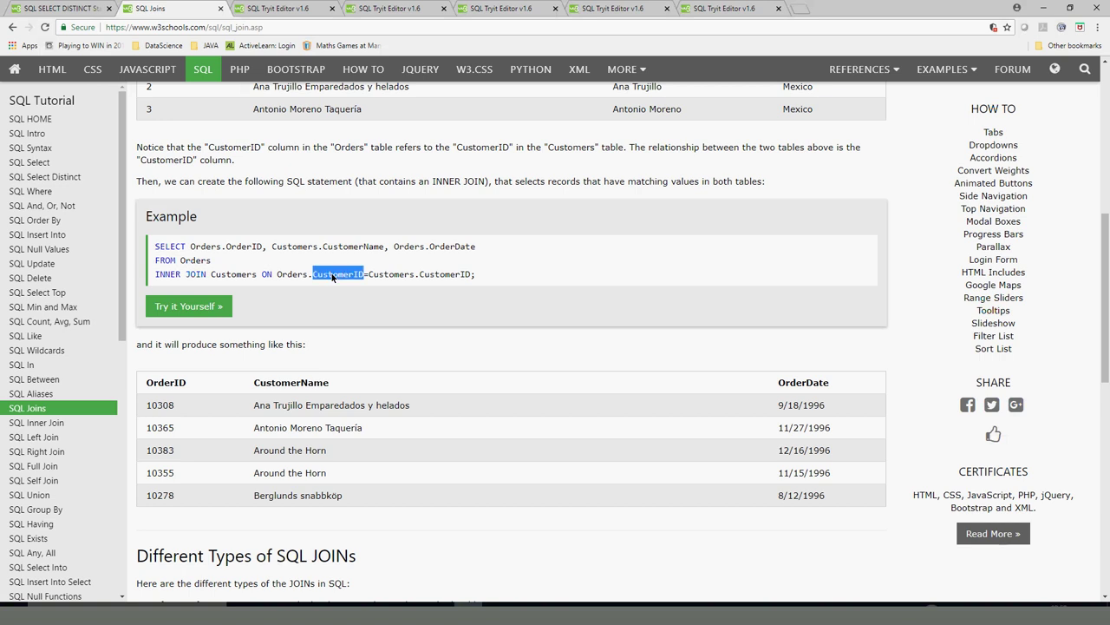
left_click(391, 278)
double_click(391, 275)
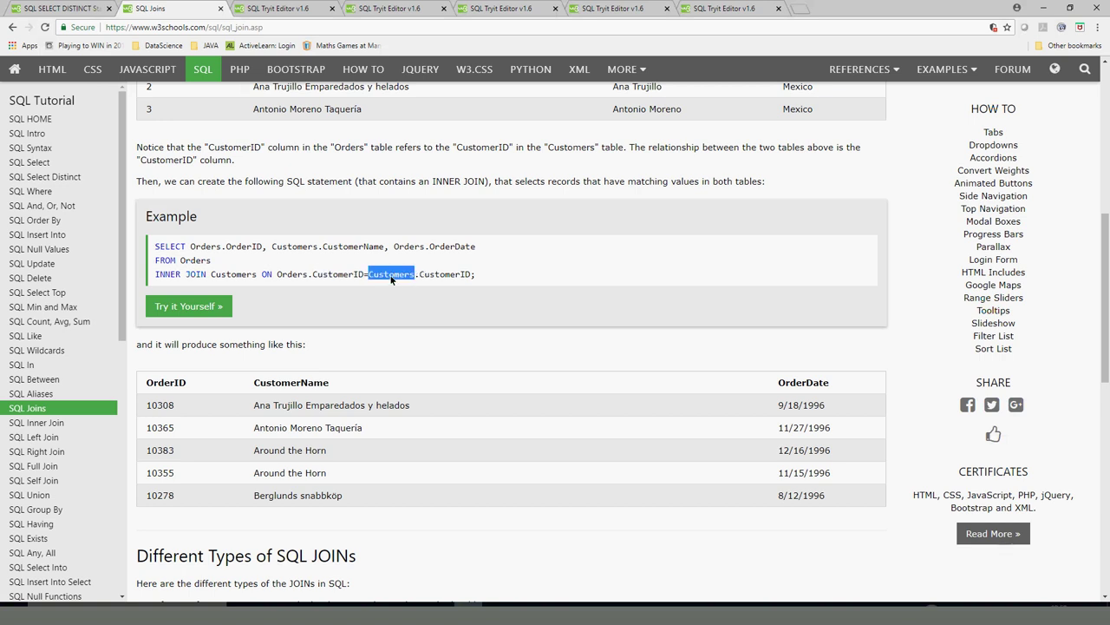
left_click(438, 274)
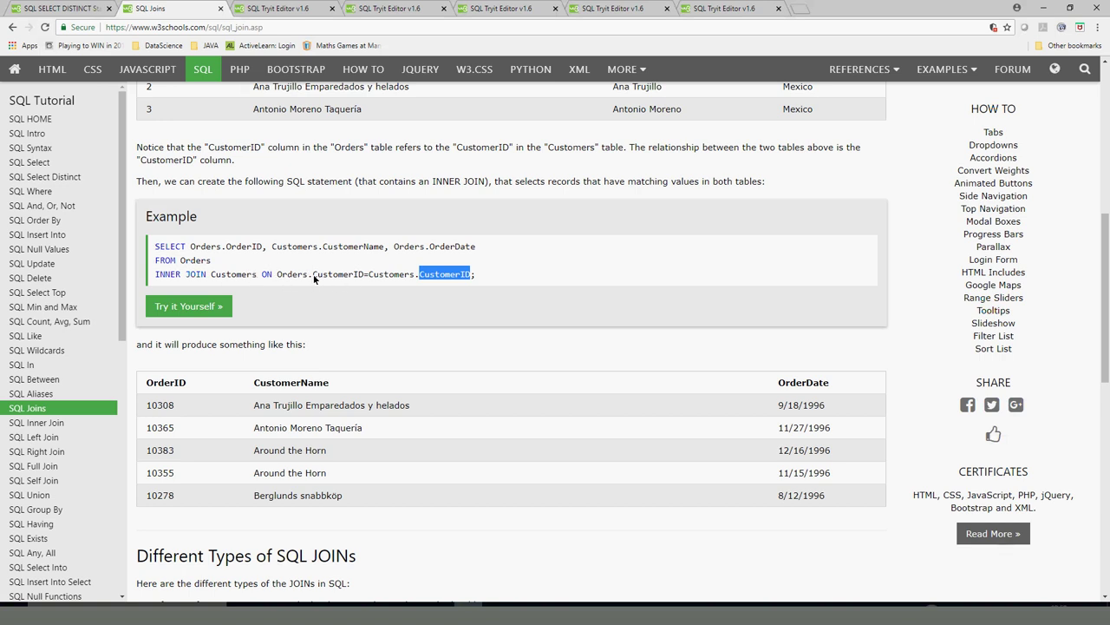
left_click_drag(280, 276, 471, 276)
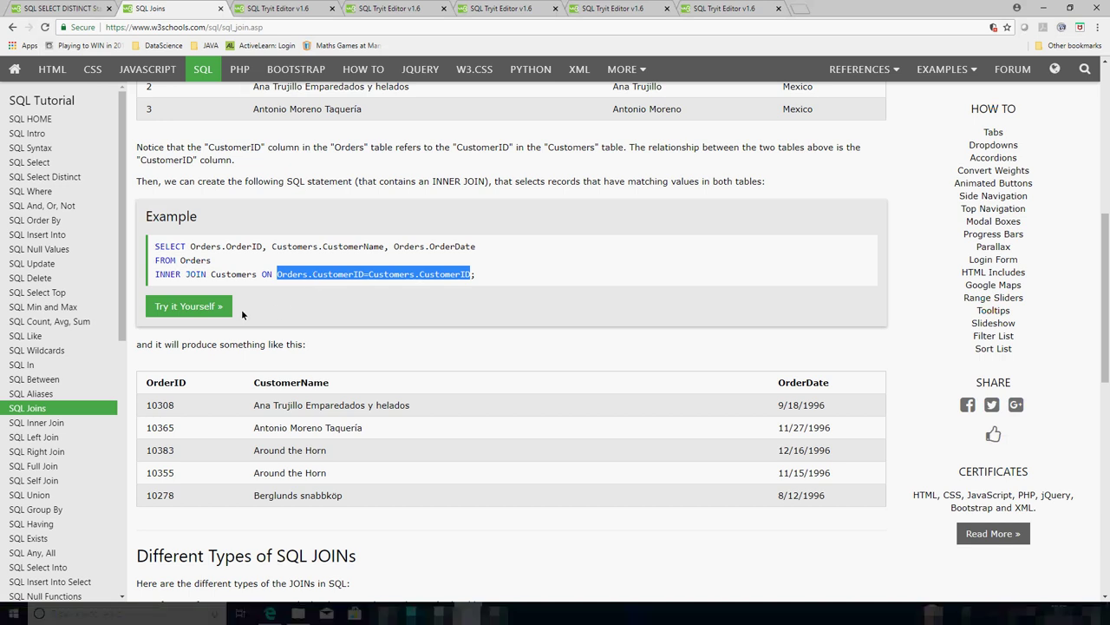
Step: Open the INNER JOIN example in the SQL editor, run it and check the OrderID, CustomerName and OrderDate values of the first rows
left_click(167, 310)
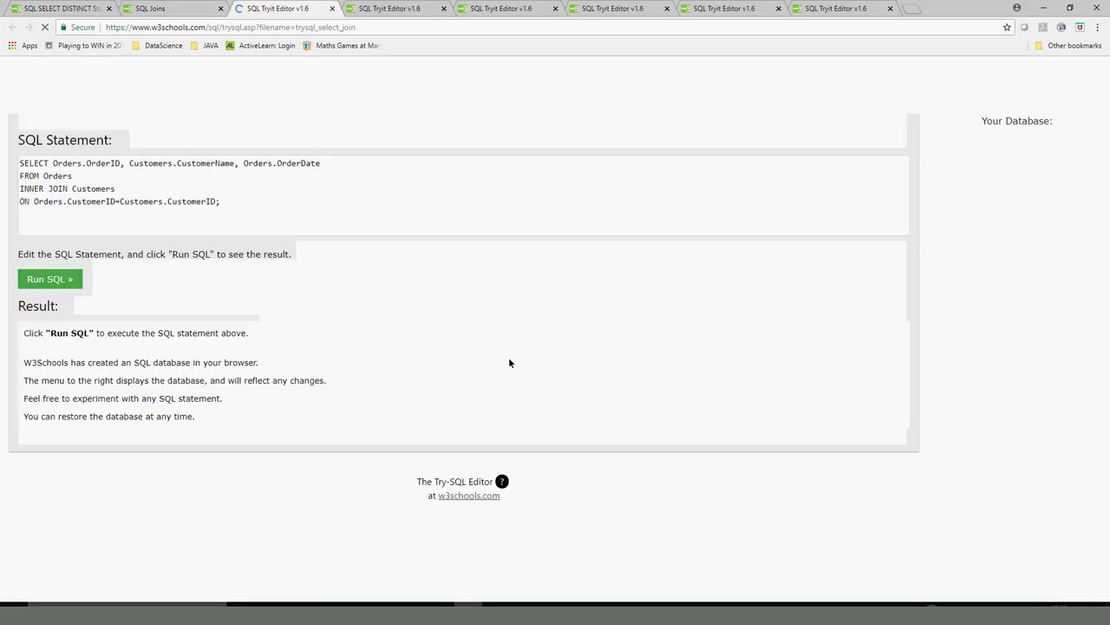
left_click(47, 278)
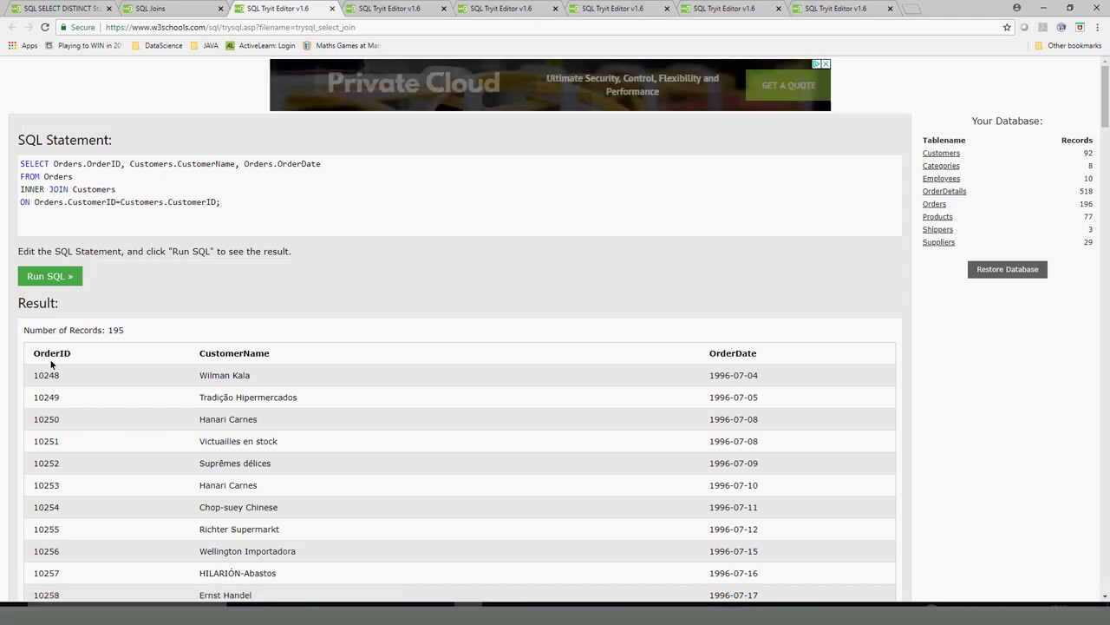
double_click(52, 375)
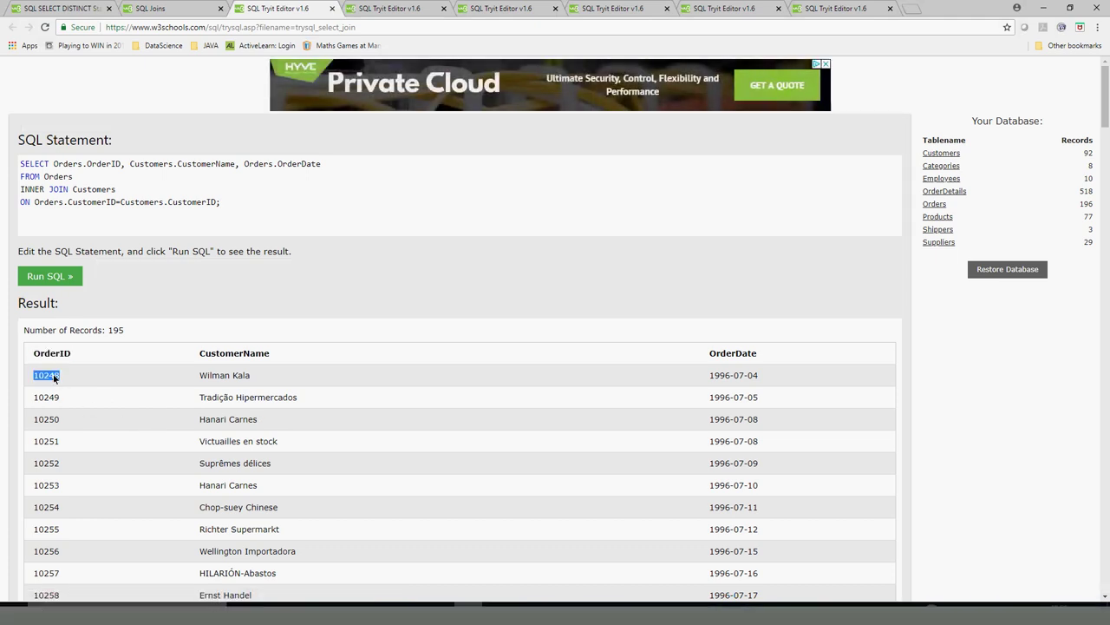
double_click(204, 376)
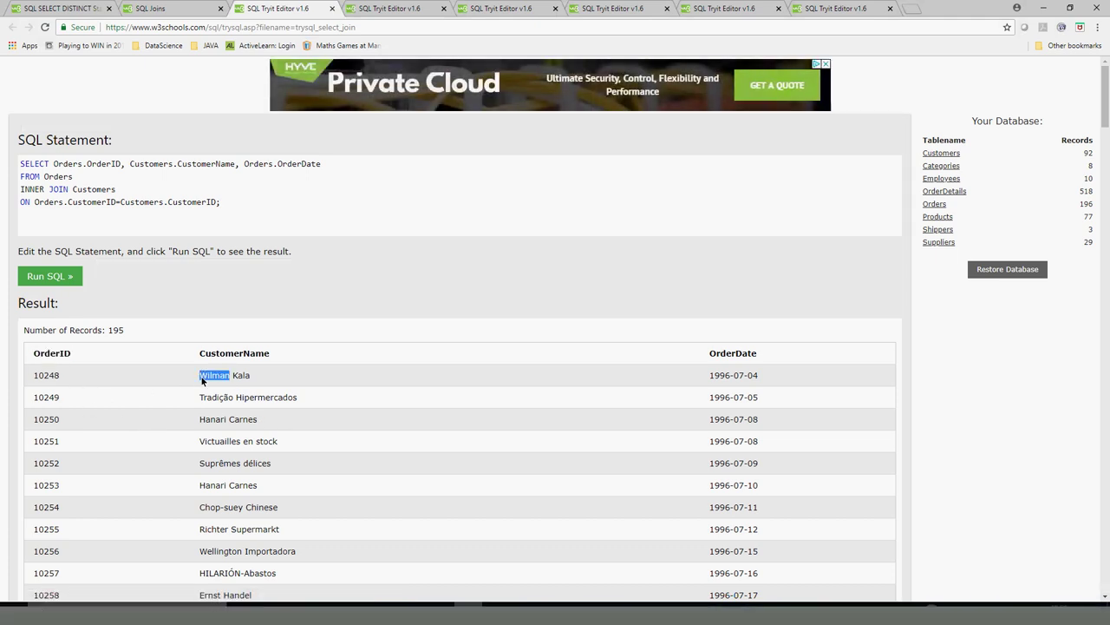
double_click(738, 376)
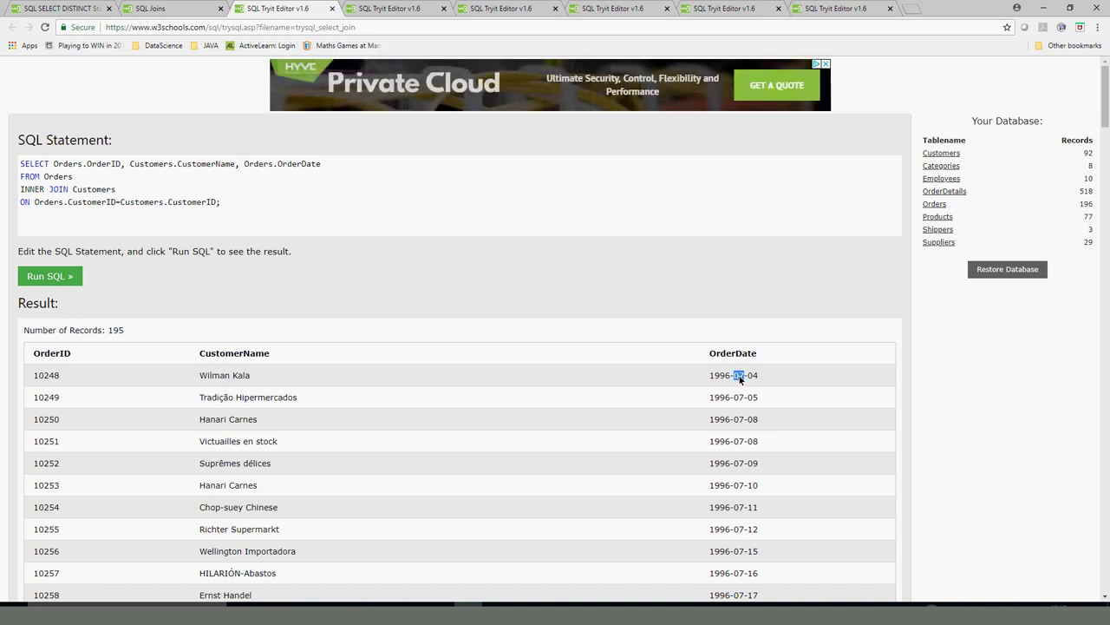
double_click(45, 398)
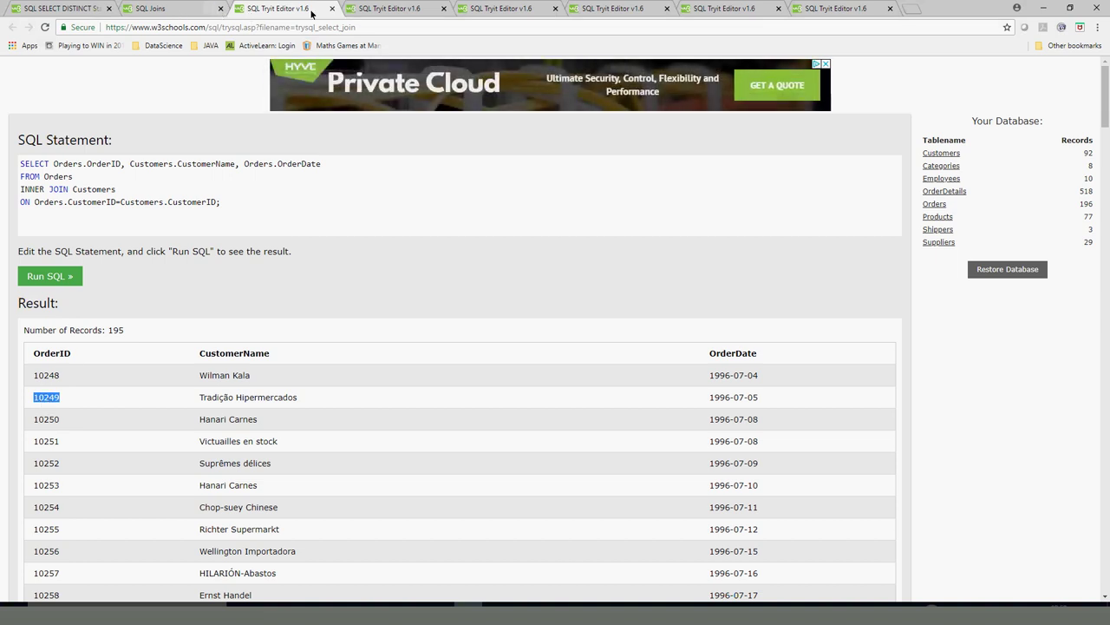
Step: Match the CustomerID of the second row in the Orders results to its Customers record and compare the customer name with the join results
left_click(380, 14)
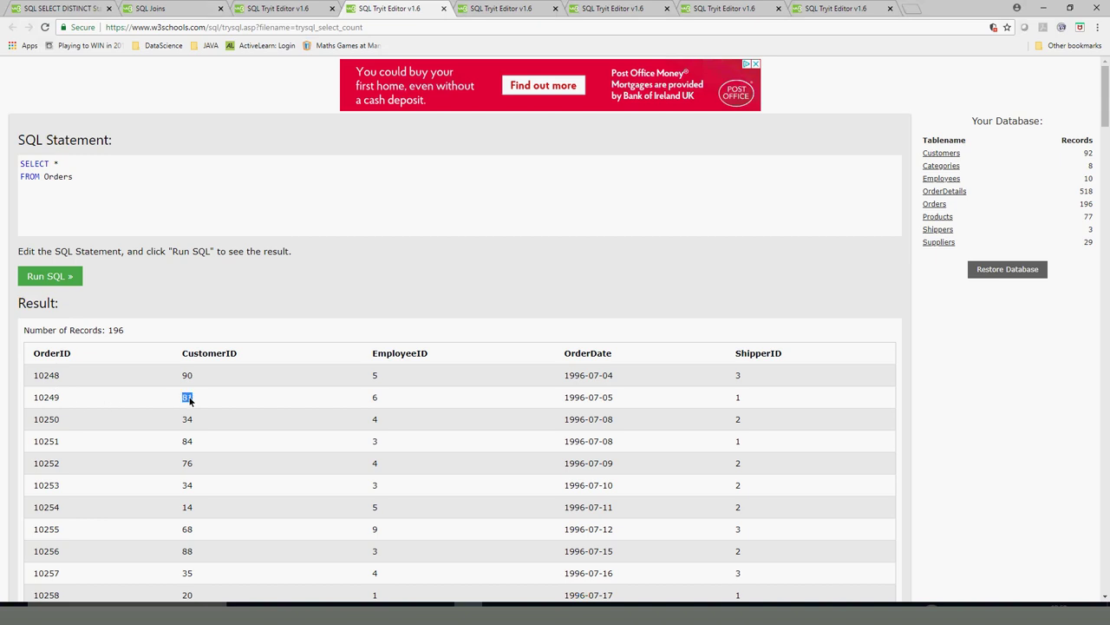
left_click(473, 11)
triple_click(124, 245)
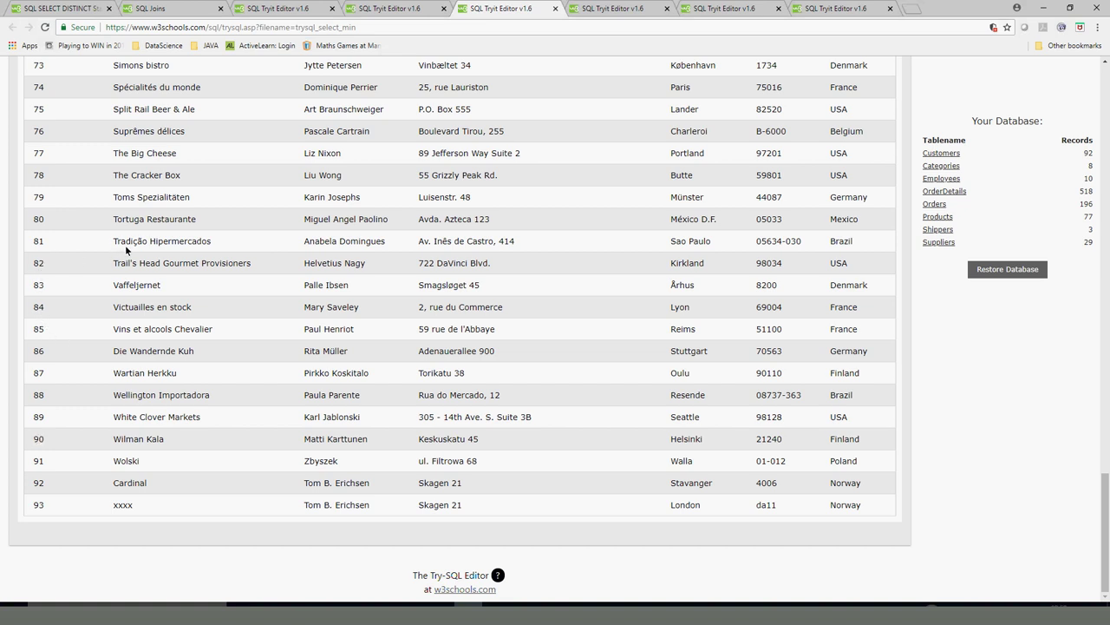
left_click(209, 9)
left_click(278, 9)
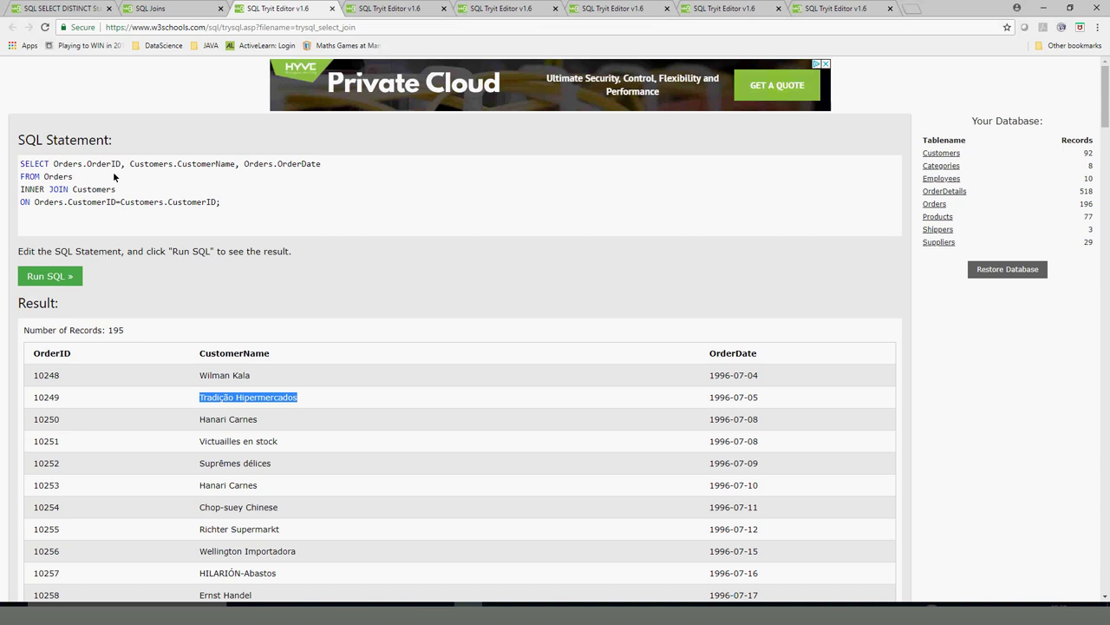
Step: Add Customers.CustomerID as the first selected column of the join query, run it and check the CustomerID values
left_click(144, 165)
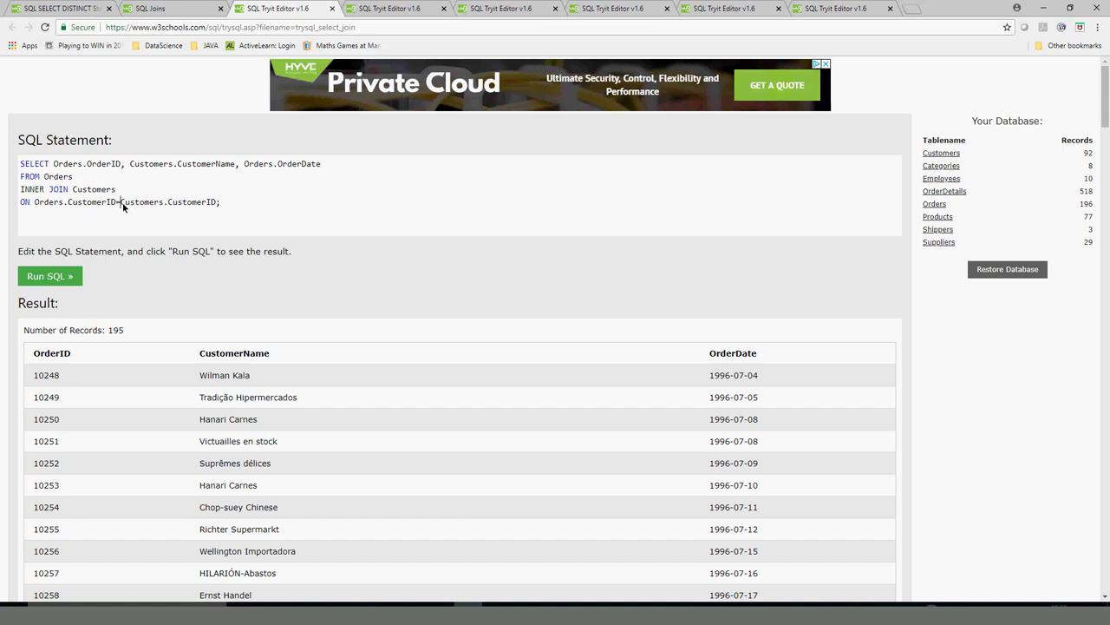
left_click_drag(122, 202, 218, 202)
key("ctrl+c")
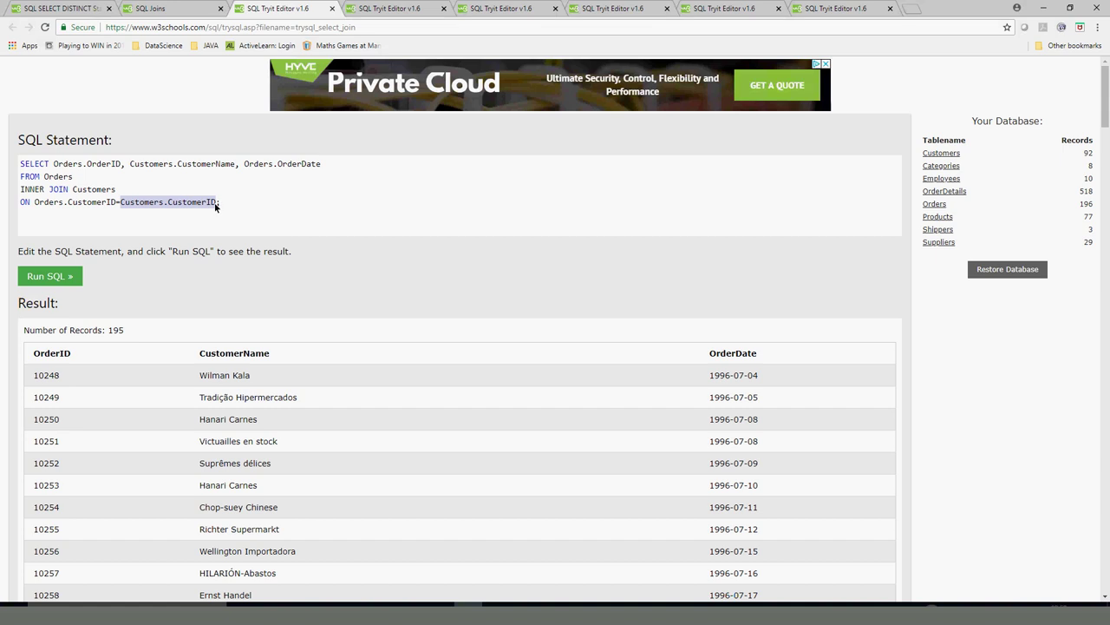
left_click(55, 164)
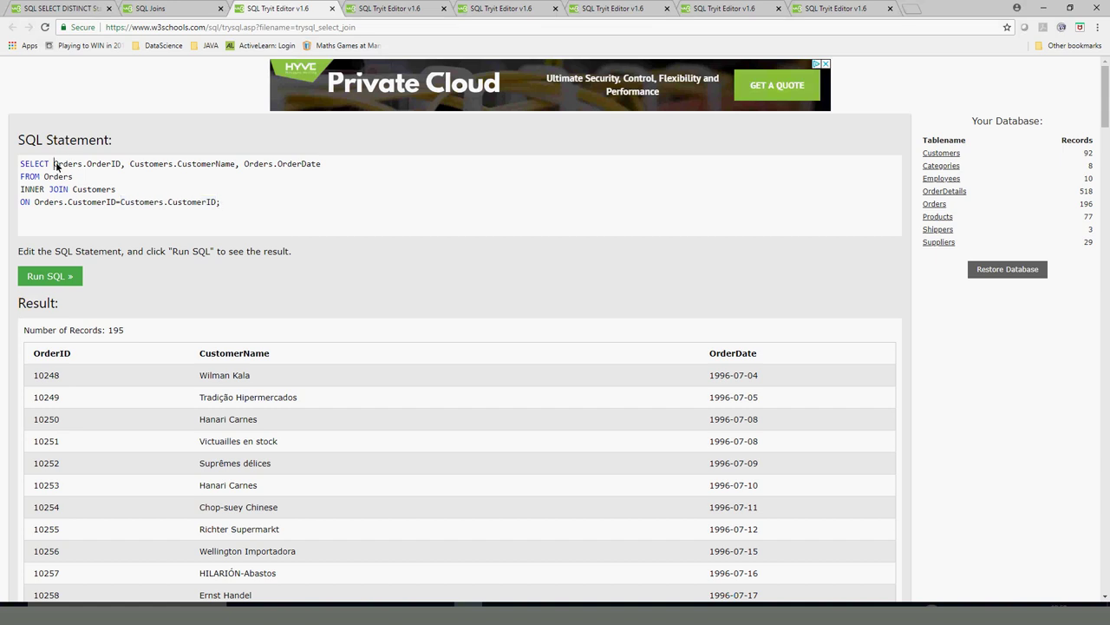
key("ctrl+v")
type(",")
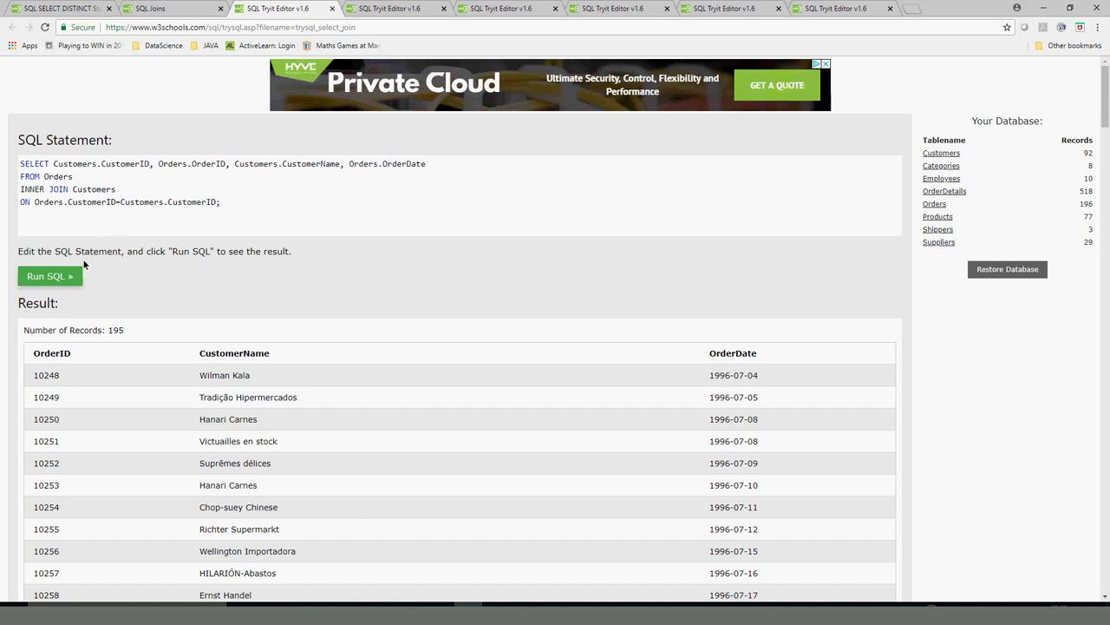
left_click(49, 278)
double_click(34, 375)
double_click(35, 419)
double_click(39, 462)
left_click(159, 164)
left_click_drag(36, 206, 117, 204)
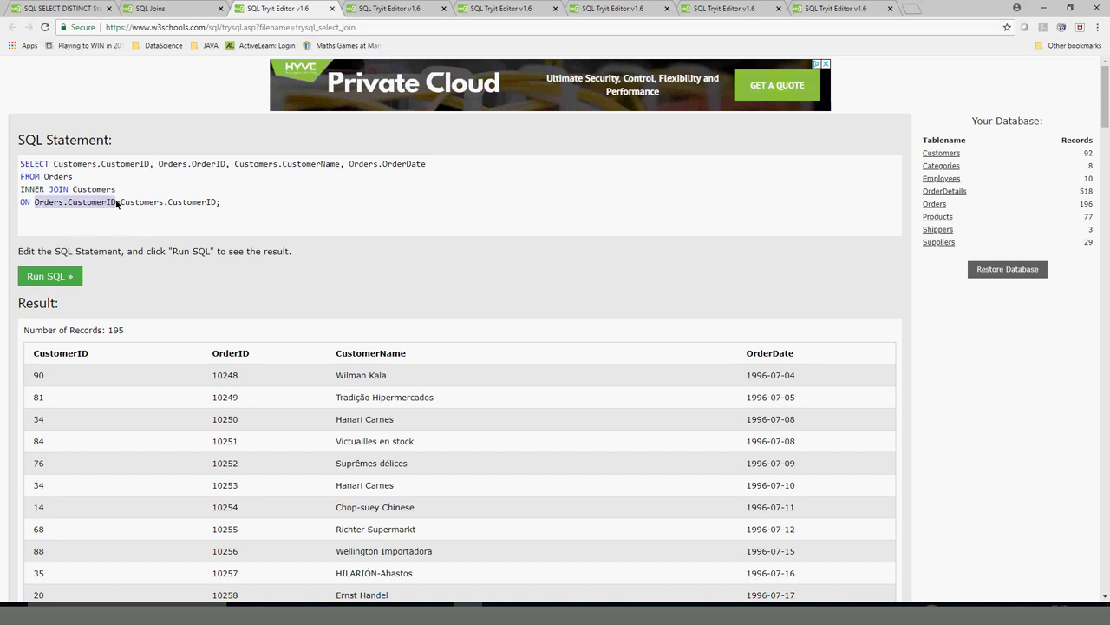
left_click(159, 165)
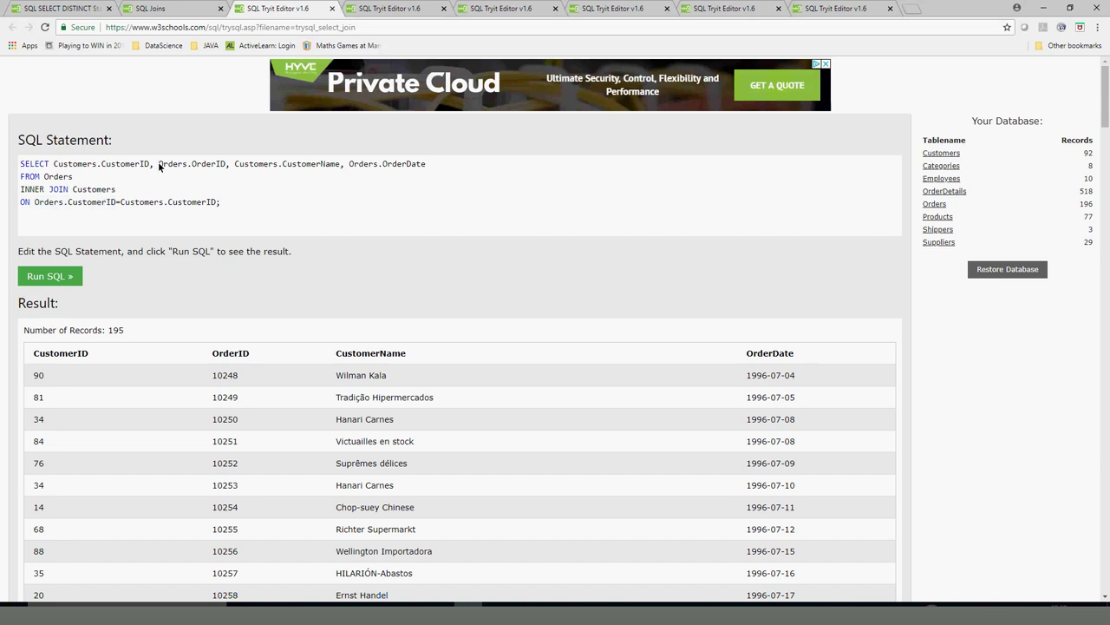
type(",")
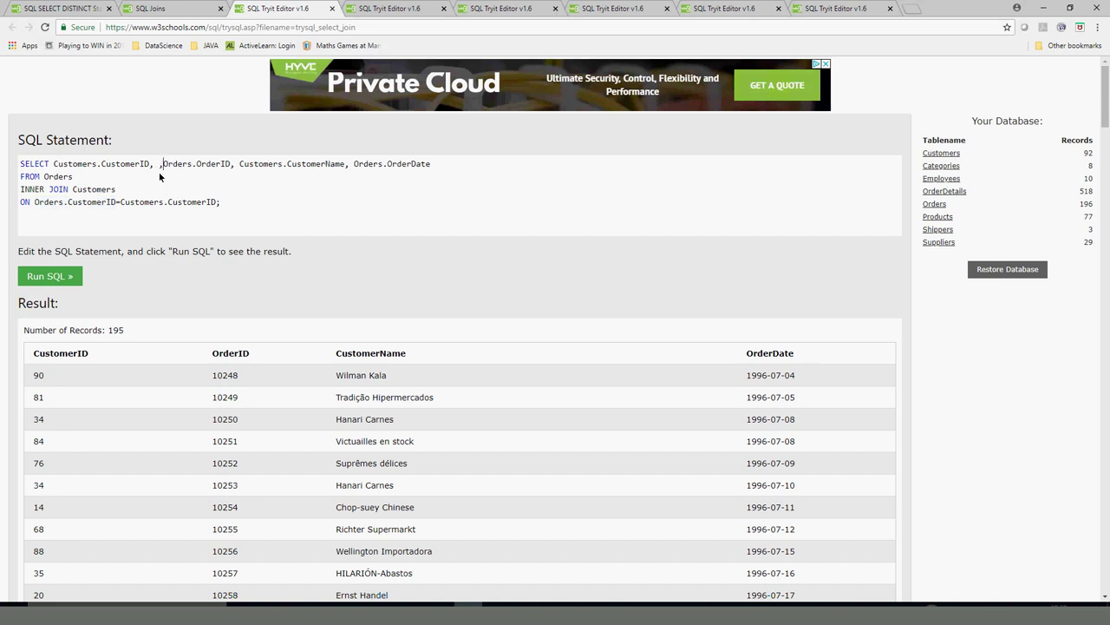
key("BackSpace")
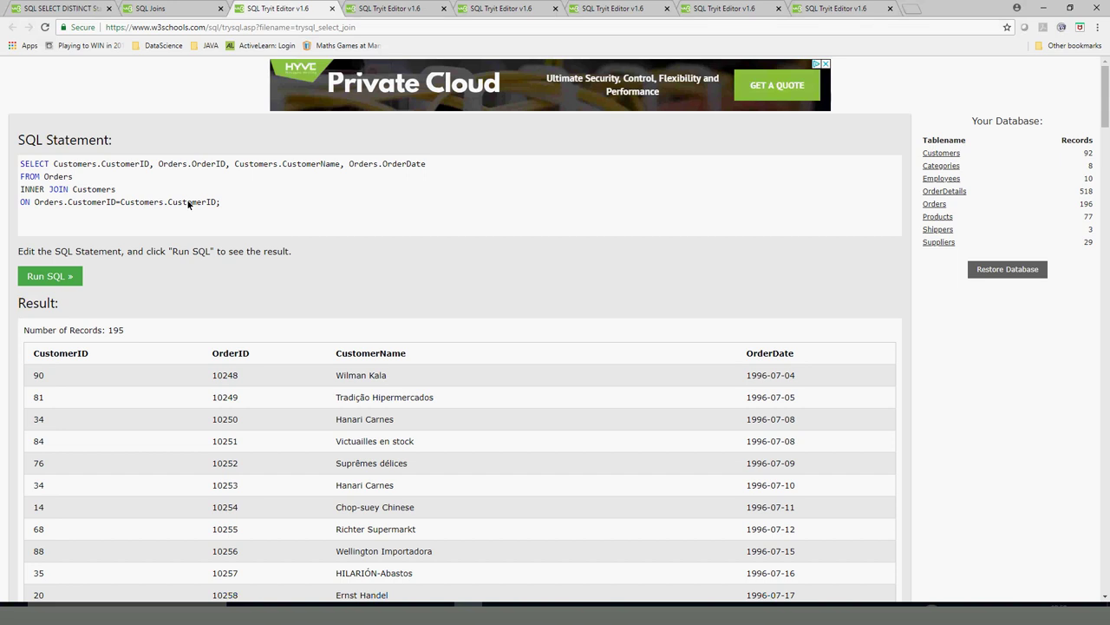
left_click(63, 279)
Step: Add Orders.CustomerID to the SELECT list directly after Customers.CustomerID and run the query
left_click_drag(117, 202, 37, 206)
key("ctrl+c")
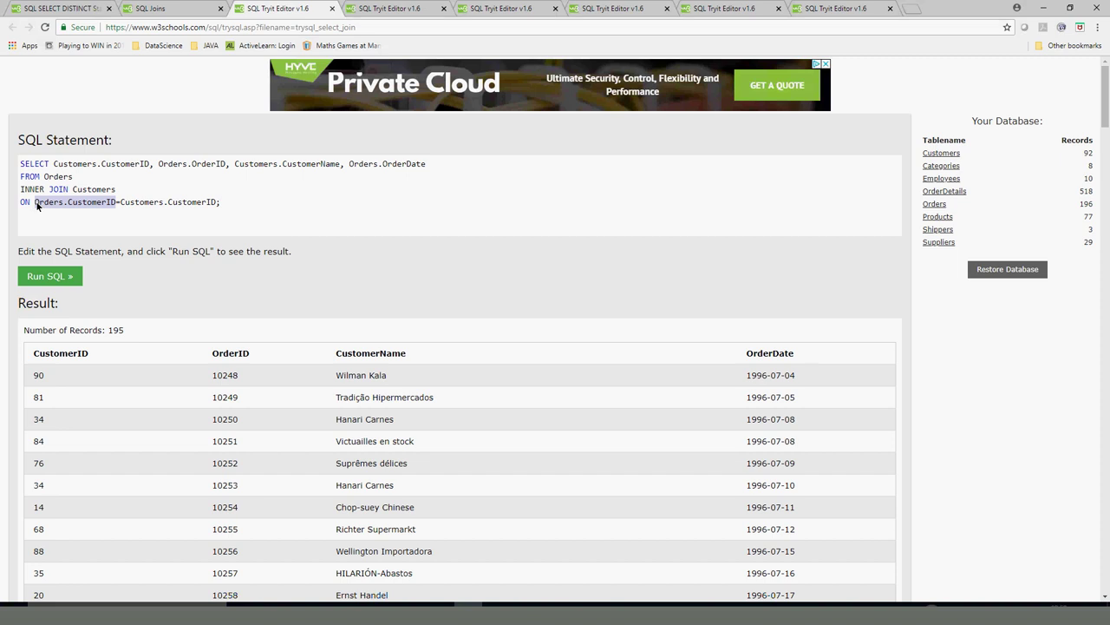
left_click(158, 165)
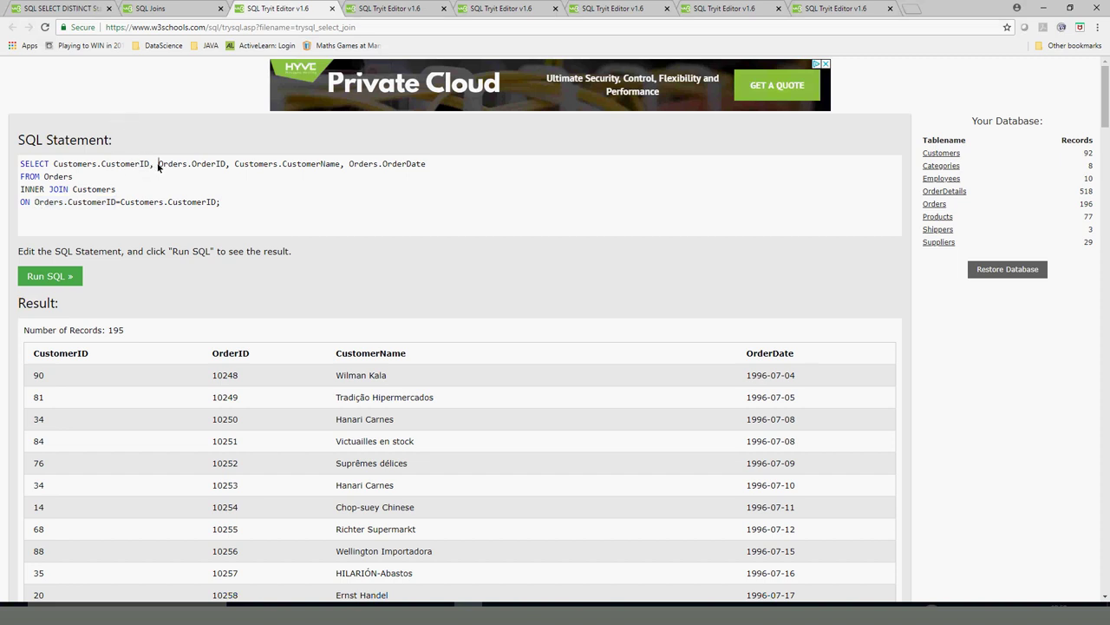
key("ctrl+v")
type(",")
left_click(66, 276)
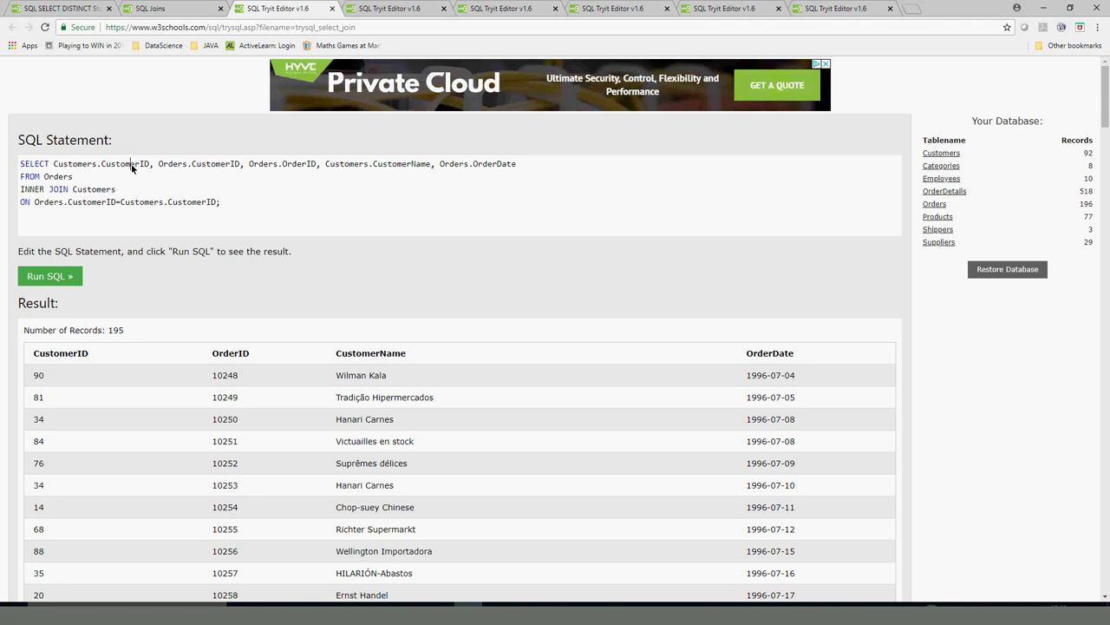
left_click(51, 276)
Step: Give the Orders.CustomerID column in the SELECT list the alias OrderCustomerid
type("as ")
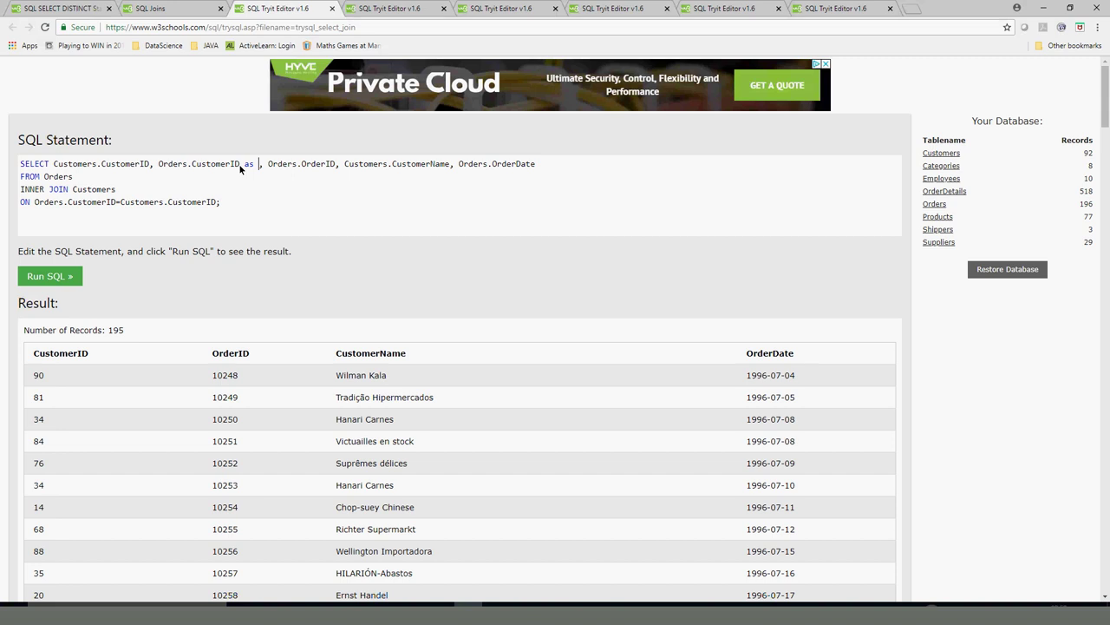
type("cust")
key("BackSpace")
key("BackSpace")
key("BackSpace")
key("BackSpace")
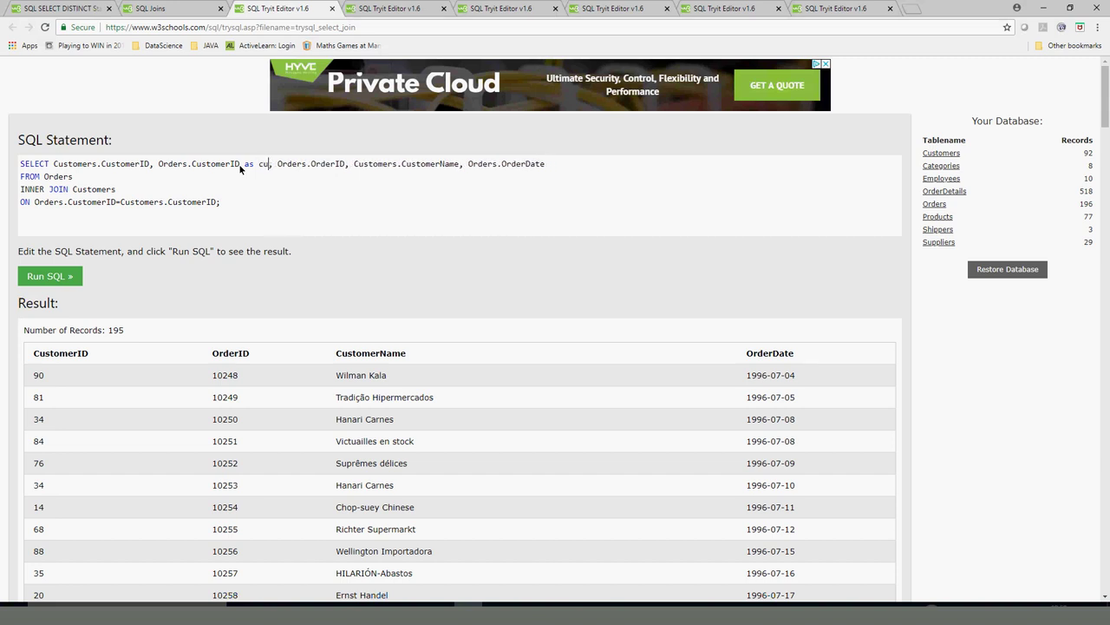
type("OrderCu")
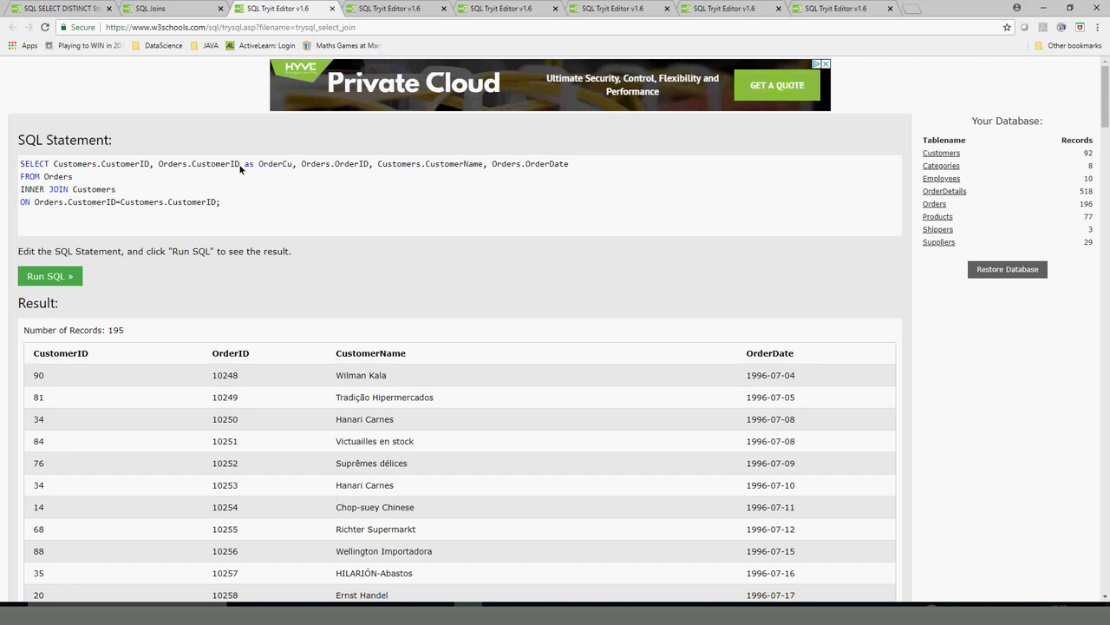
type("stomeri")
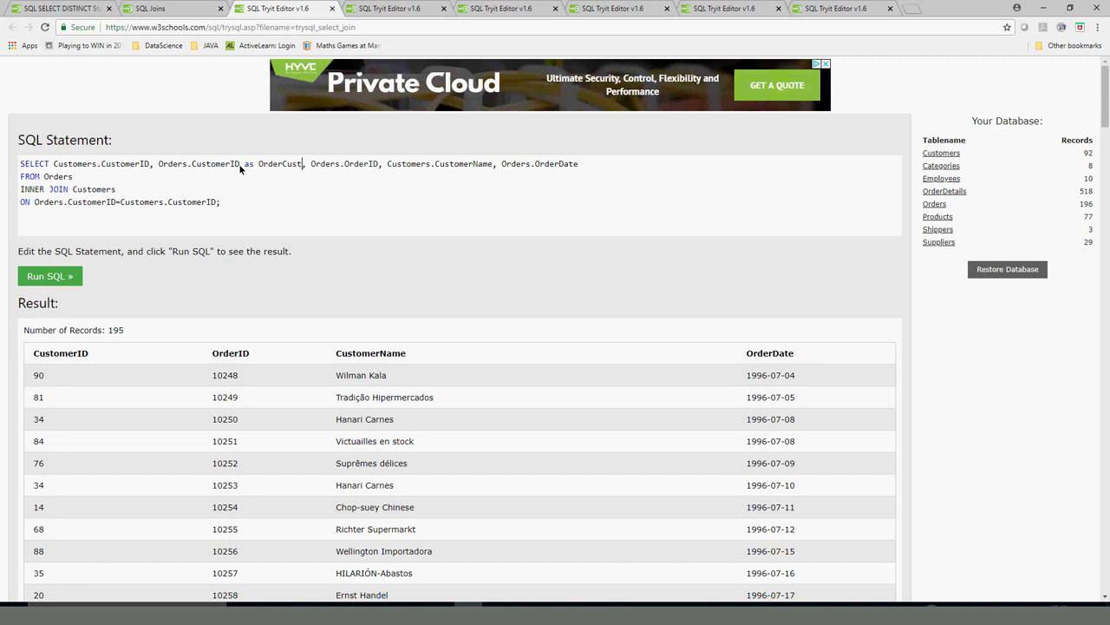
type("d")
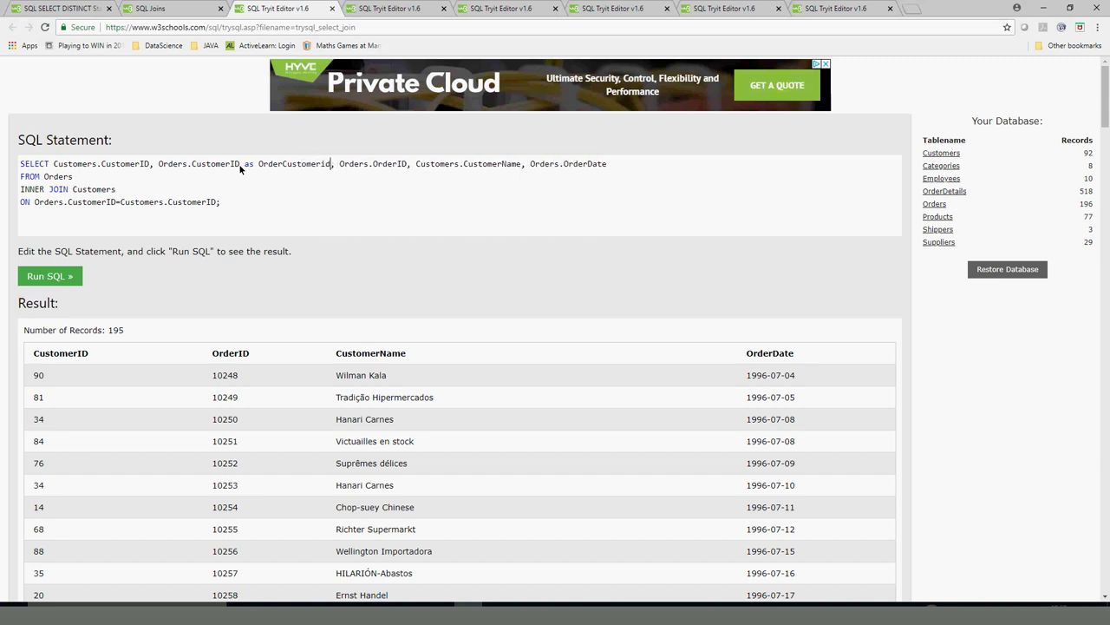
Step: Give the Customers.CustomerID column the alias customerCusid and run the query
left_click(150, 166)
type("as cust")
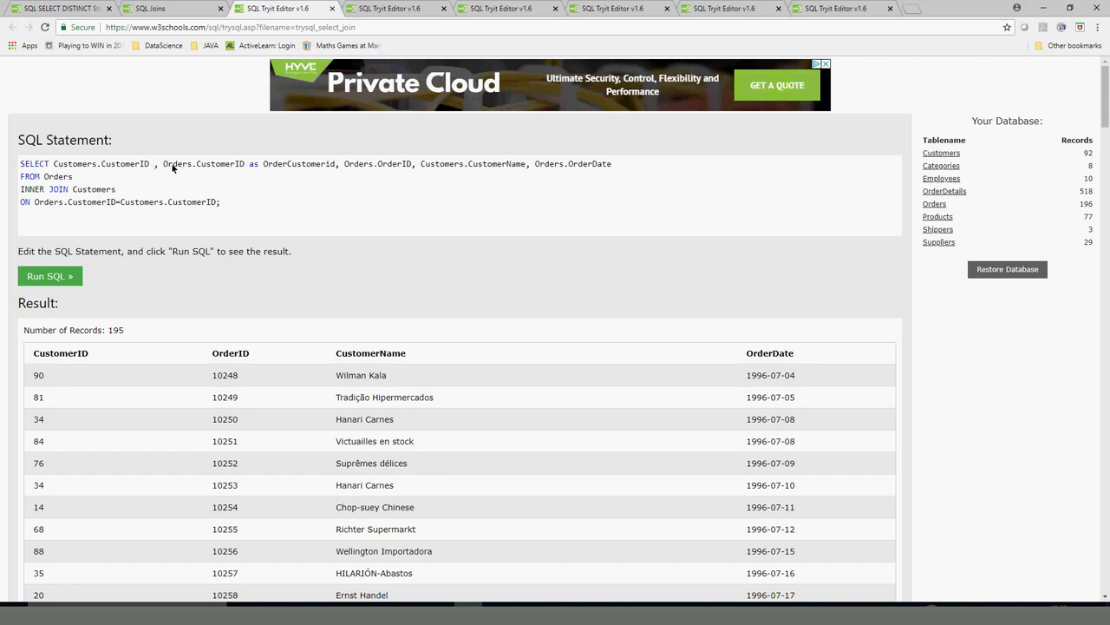
type("omerCus")
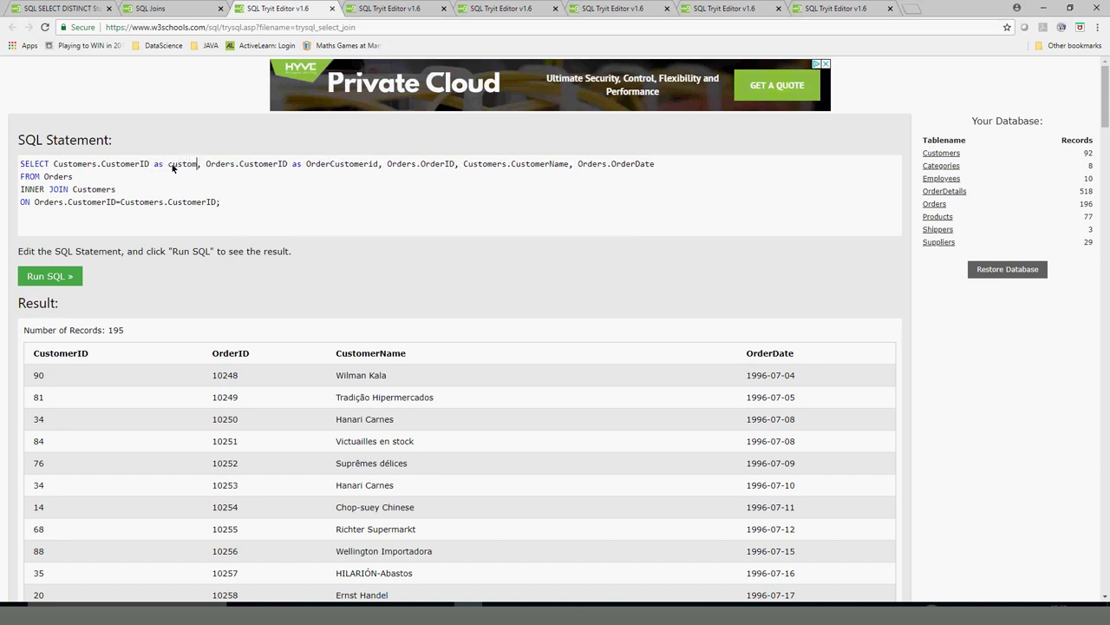
type("id")
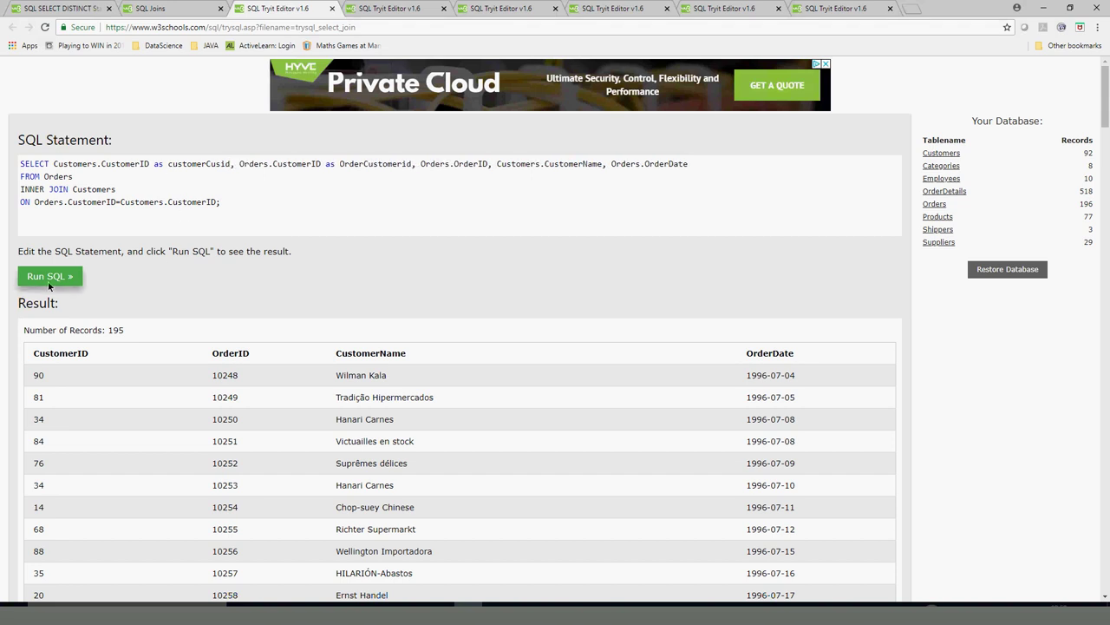
left_click(50, 280)
Step: Compare the customerCusid and OrderCustomerid columns across the join results and check the OrderID of the first row
double_click(231, 354)
double_click(80, 355)
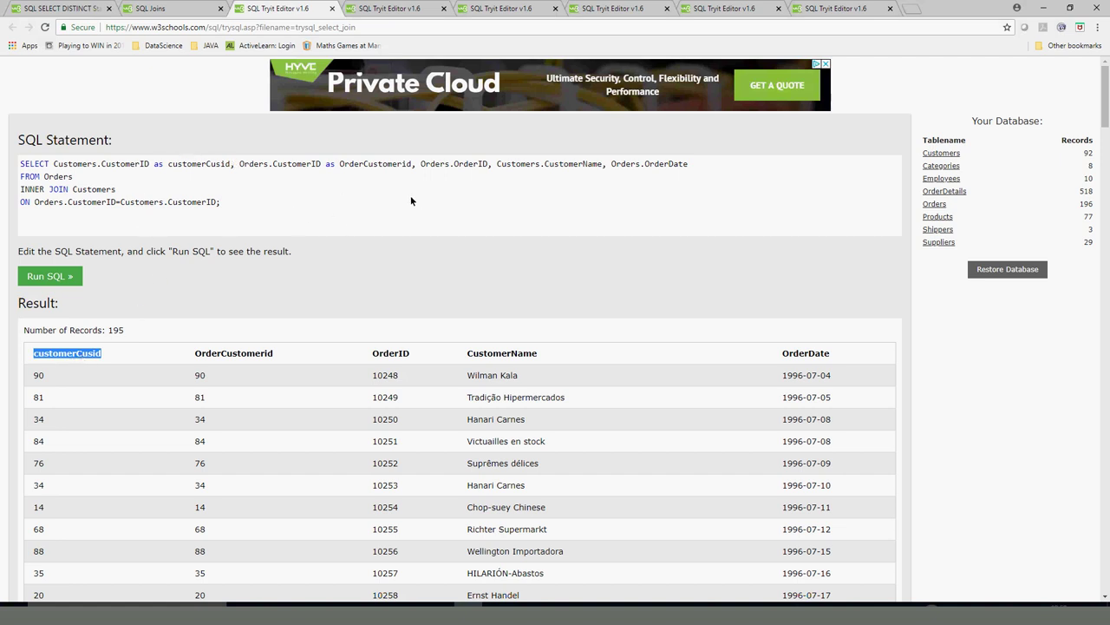
left_click(65, 356)
left_click(139, 353)
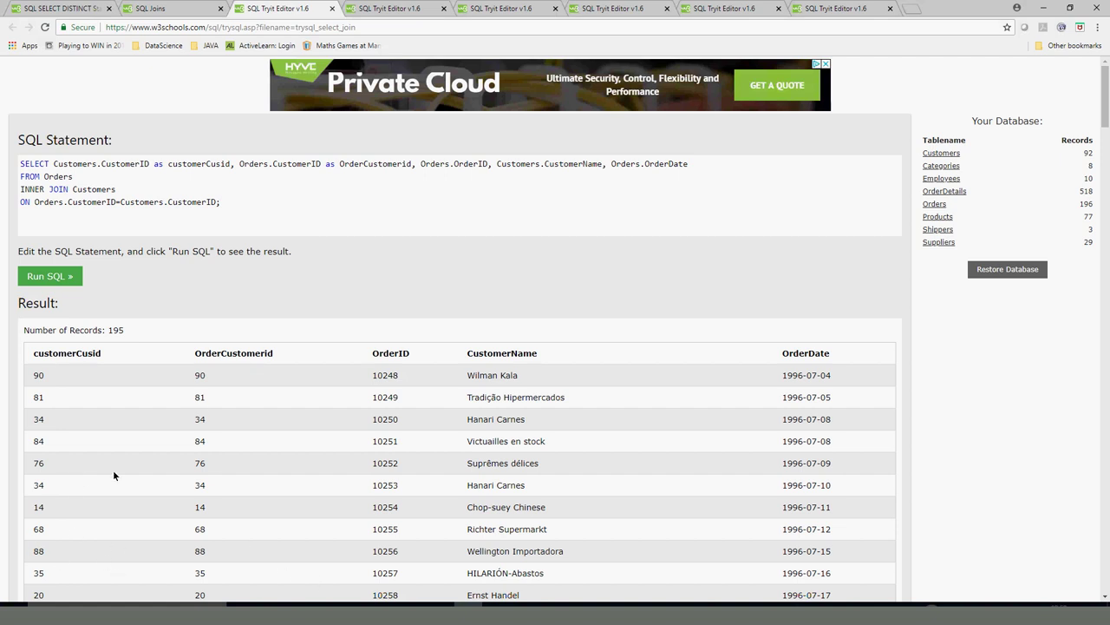
left_click_drag(206, 444, 26, 447)
double_click(37, 376)
double_click(222, 355)
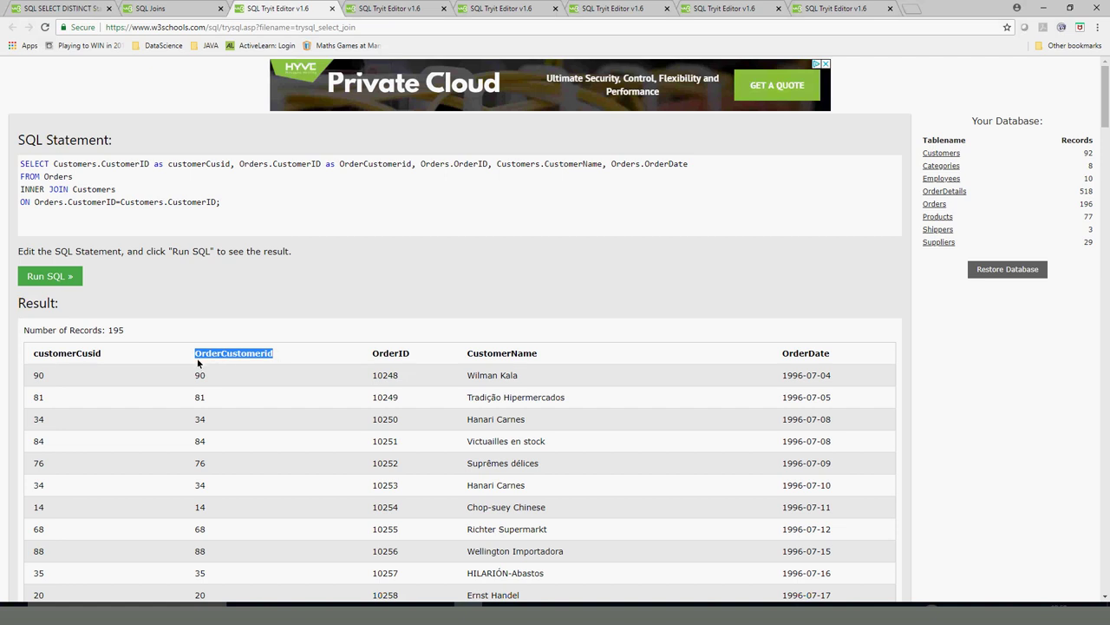
double_click(198, 375)
double_click(383, 375)
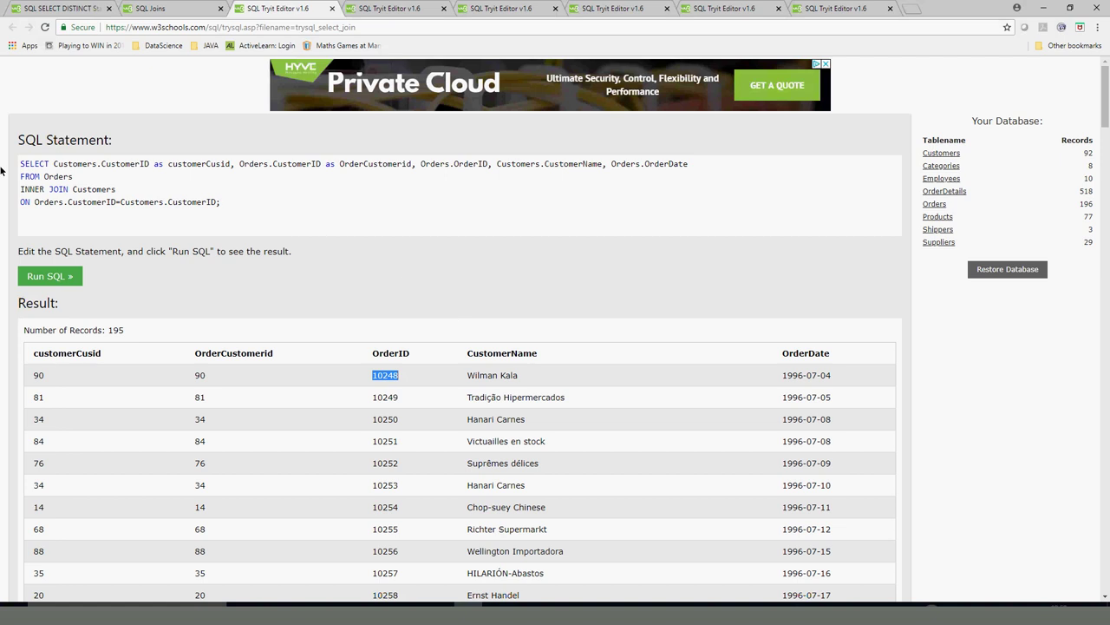
Step: Return to the SQL Joins page and review the descriptions and diagrams of the different join types
left_click(178, 15)
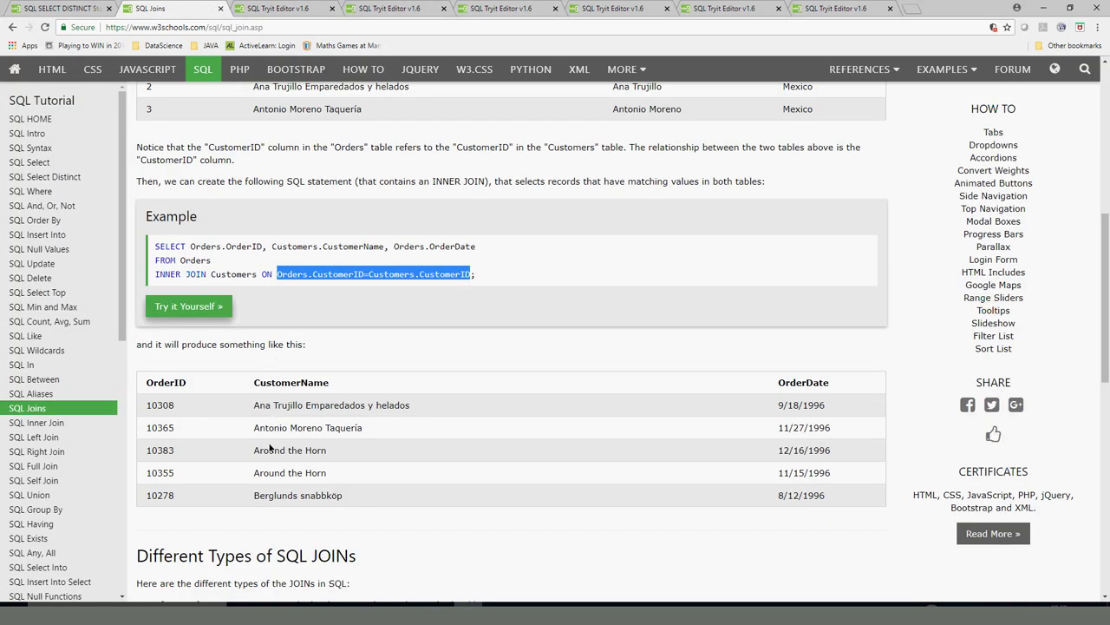
scroll(271, 447, "down", 5)
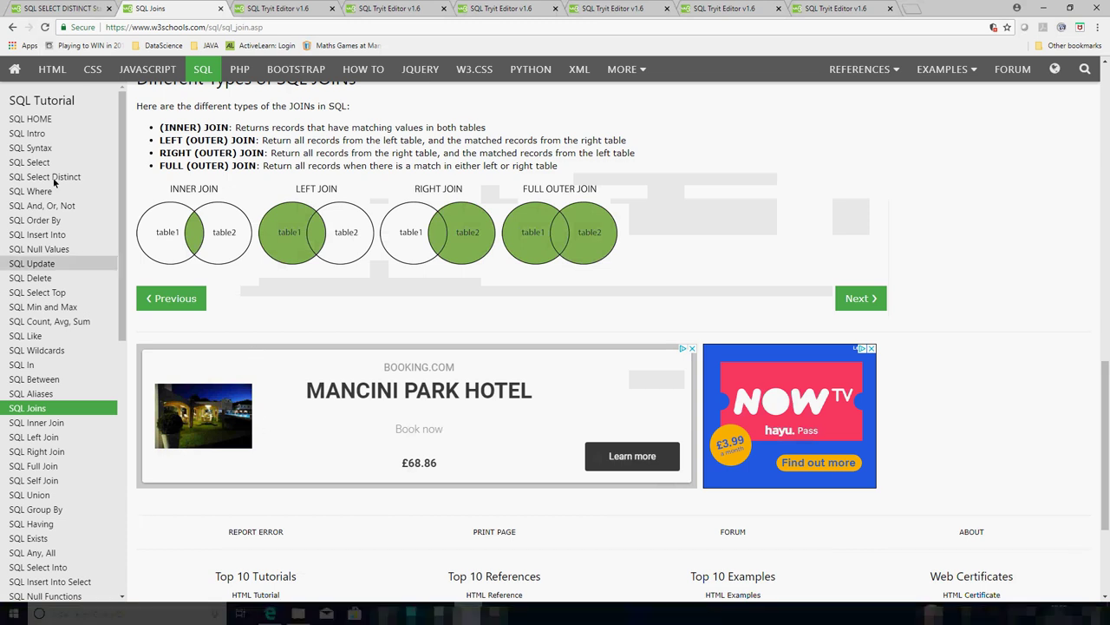
scroll(1045, 384, "up", 2)
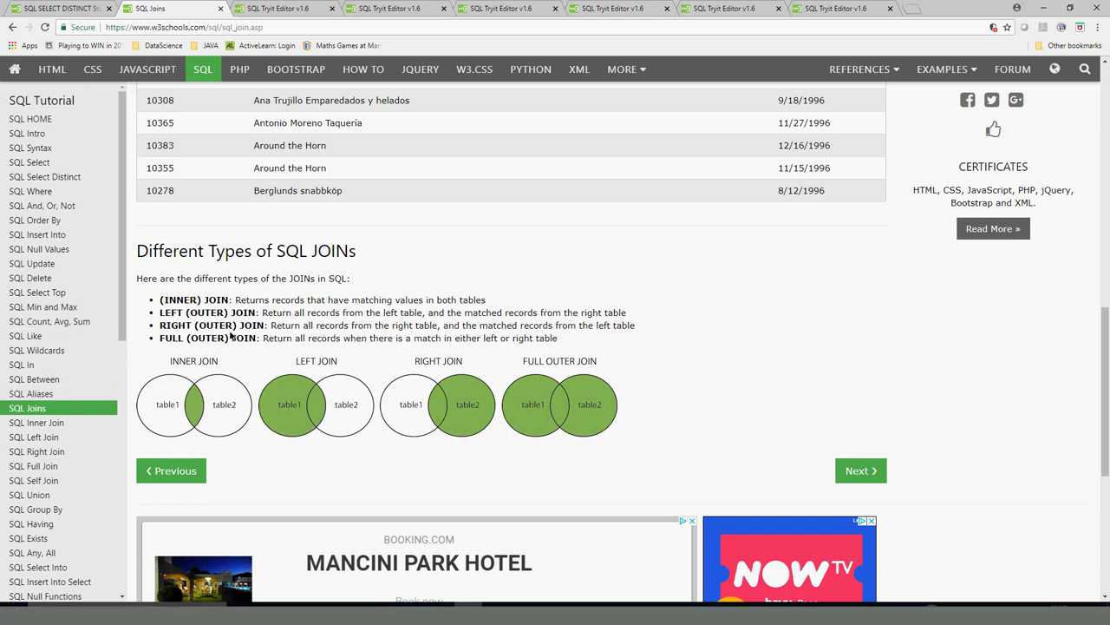
Step: Go back through the Orders results to the join results and compare both customer ID values in the first row
left_click(388, 8)
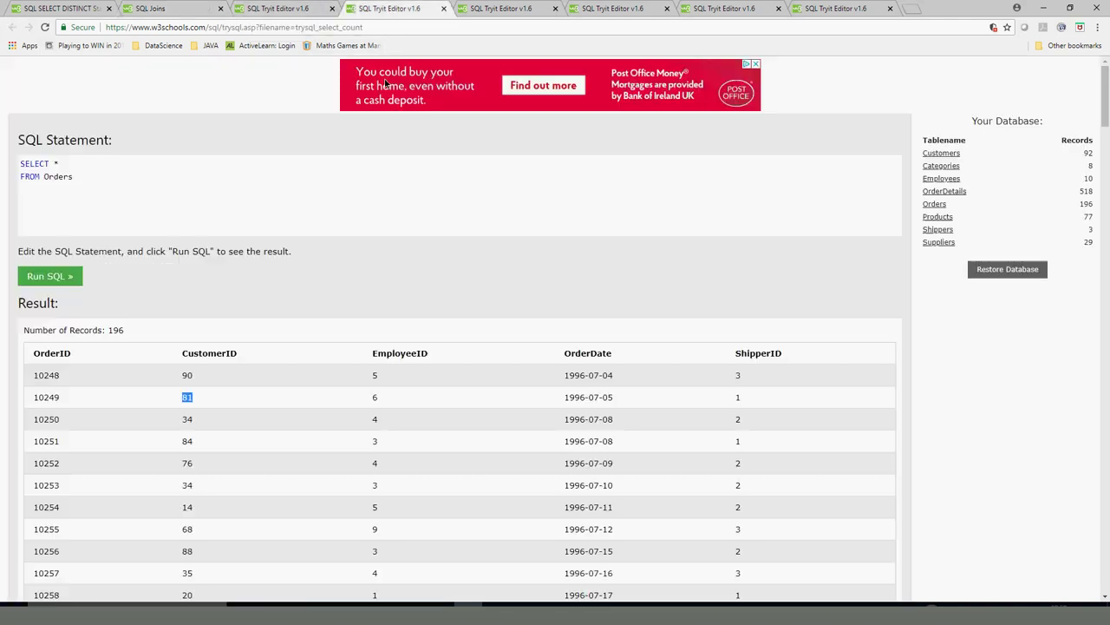
left_click(306, 7)
double_click(36, 375)
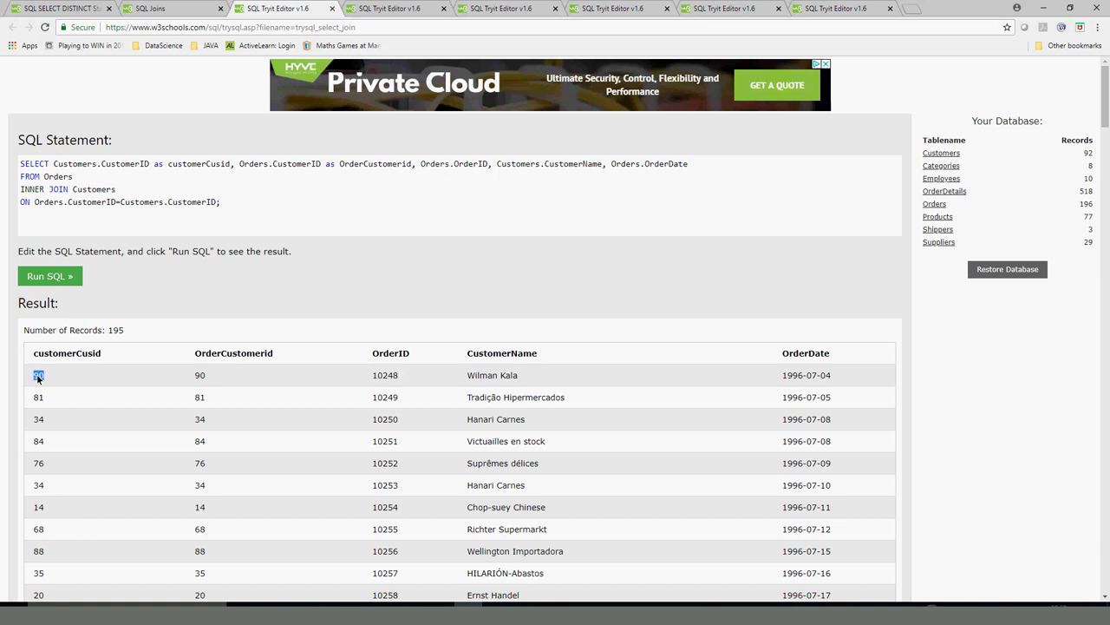
double_click(199, 375)
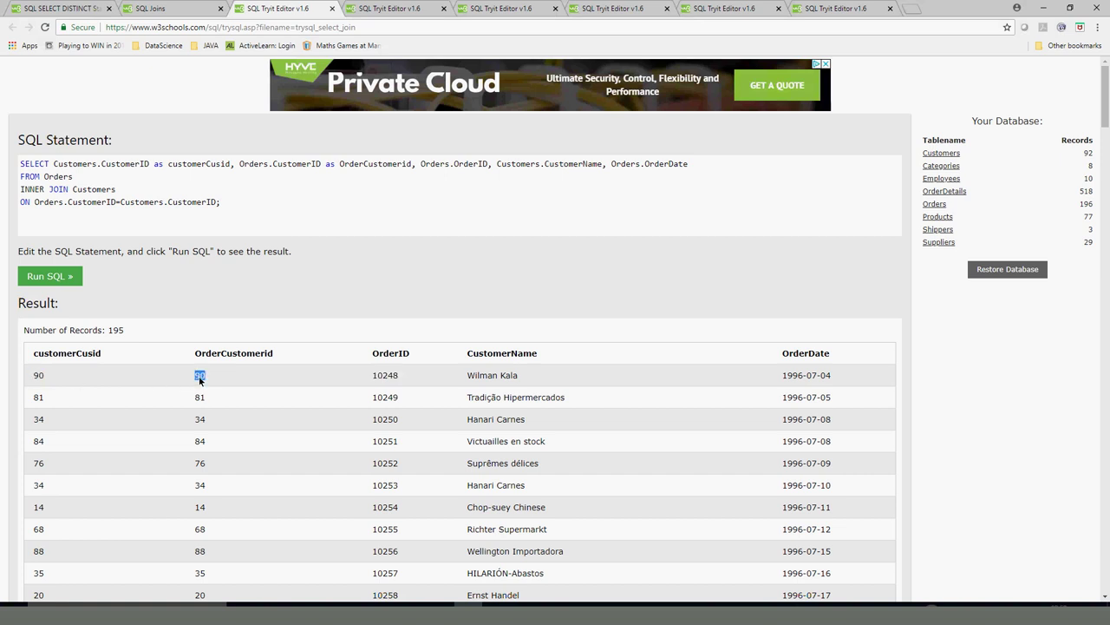
Step: Change the alias of Customers.CustomerID in the join query to customerCustomerid
double_click(52, 357)
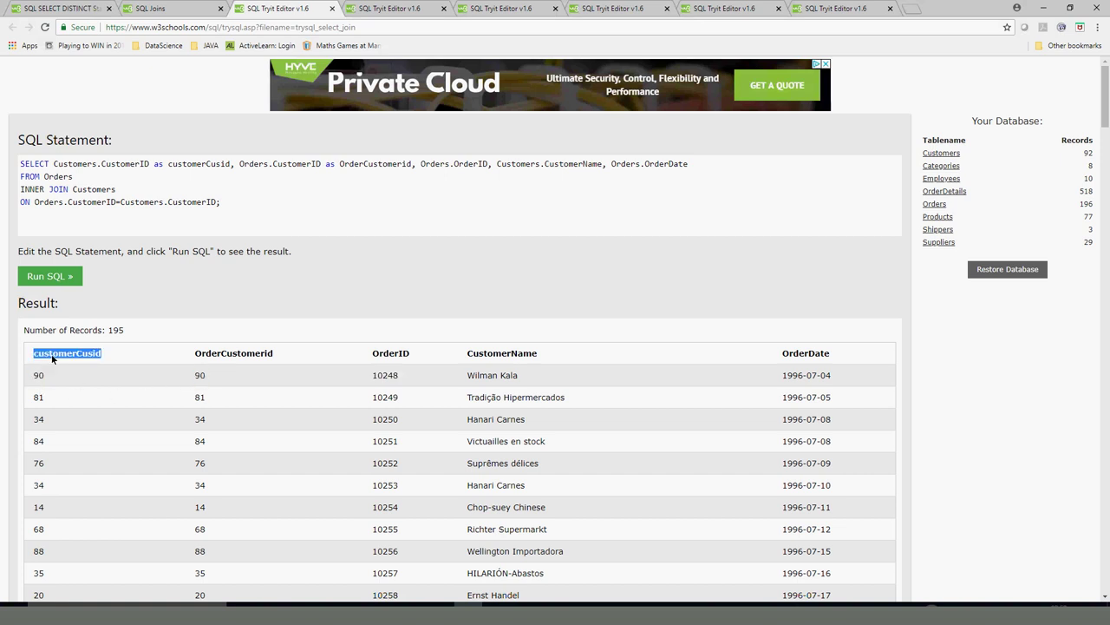
left_click(222, 166)
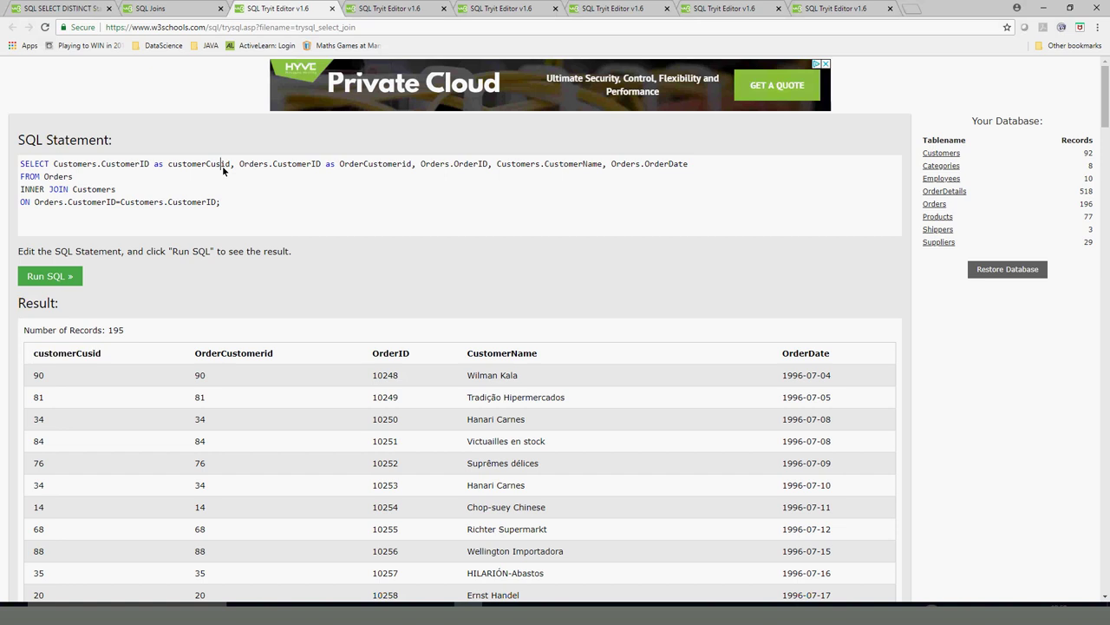
type("tomer")
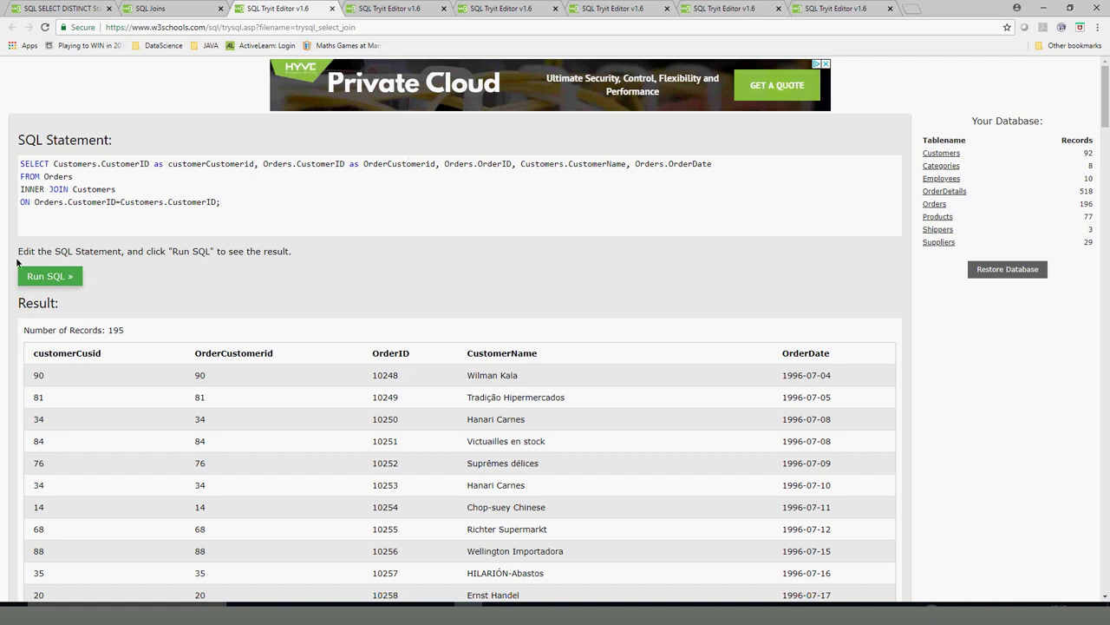
Step: Run the join query with the customerCustomerid alias and compare the first row's customerCustomerid and OrderCustomerid values
left_click(54, 275)
double_click(71, 353)
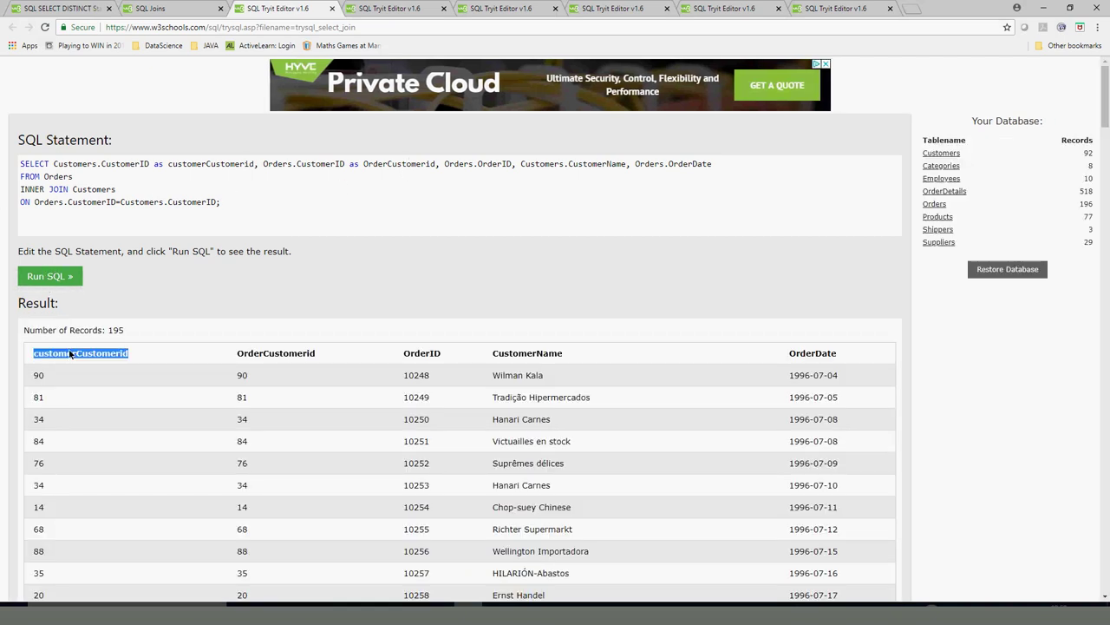
double_click(38, 377)
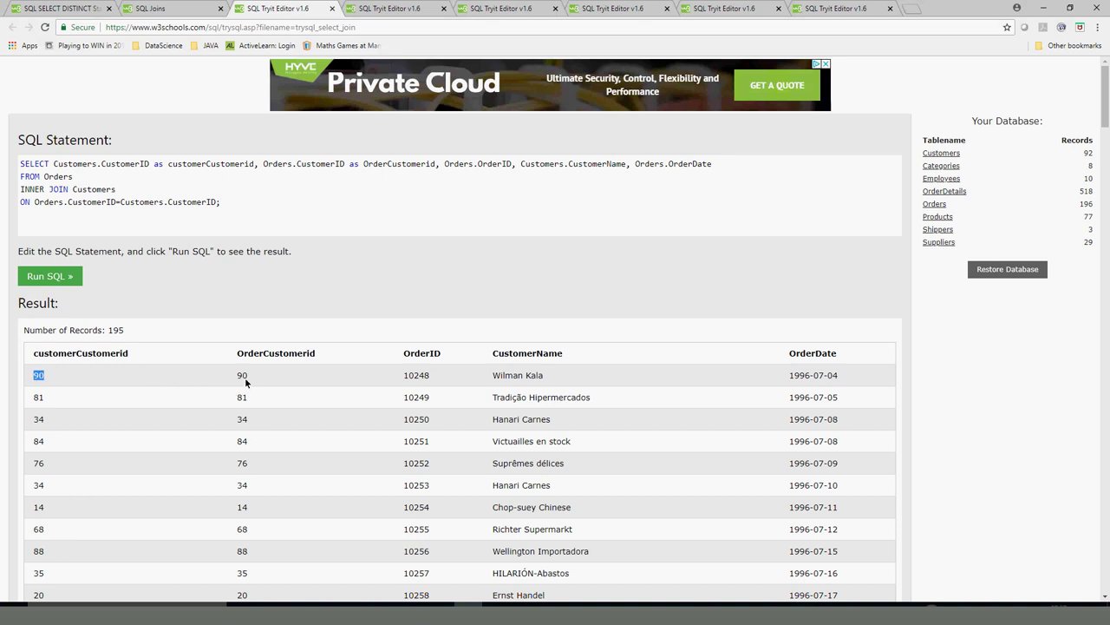
double_click(257, 354)
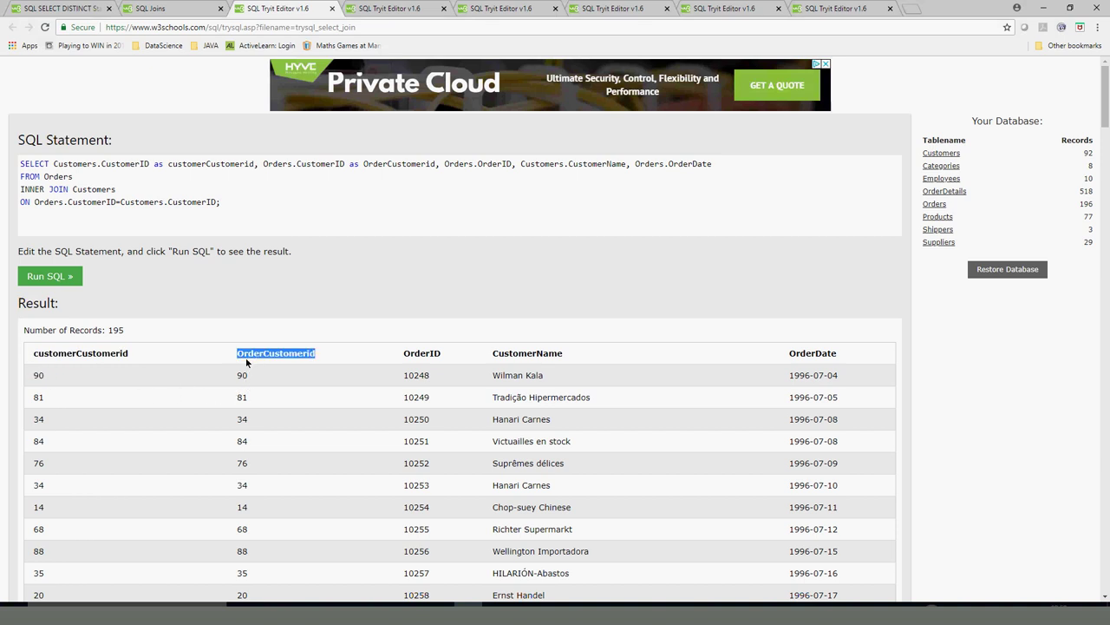
double_click(244, 374)
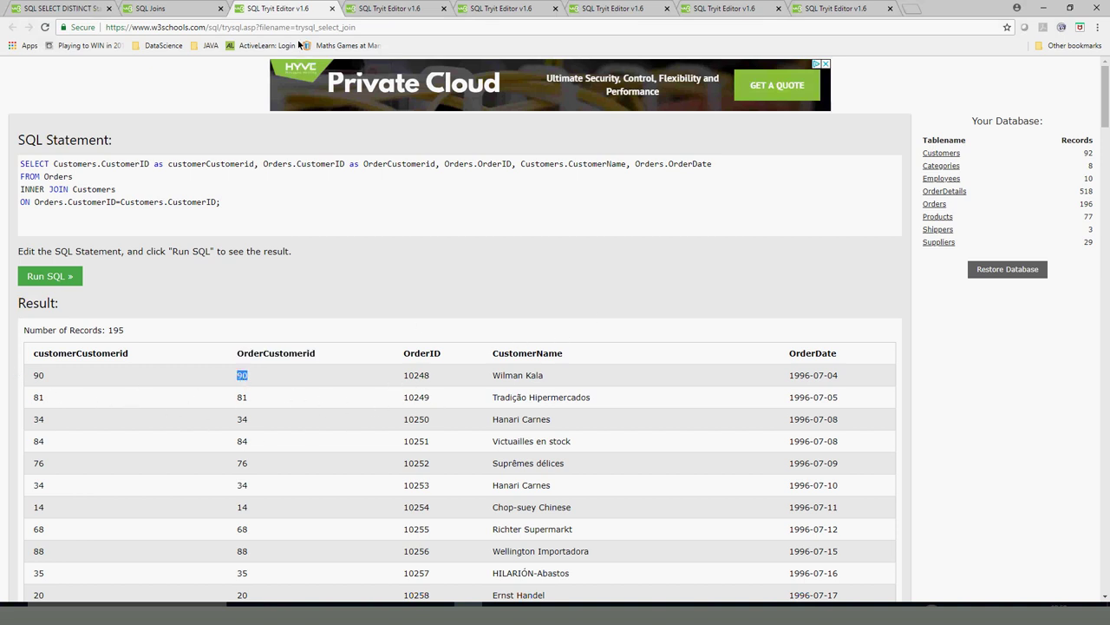
Step: Check the customer IDs in the Customers results, then examine the order date of the second row in the Orders results
left_click(189, 11)
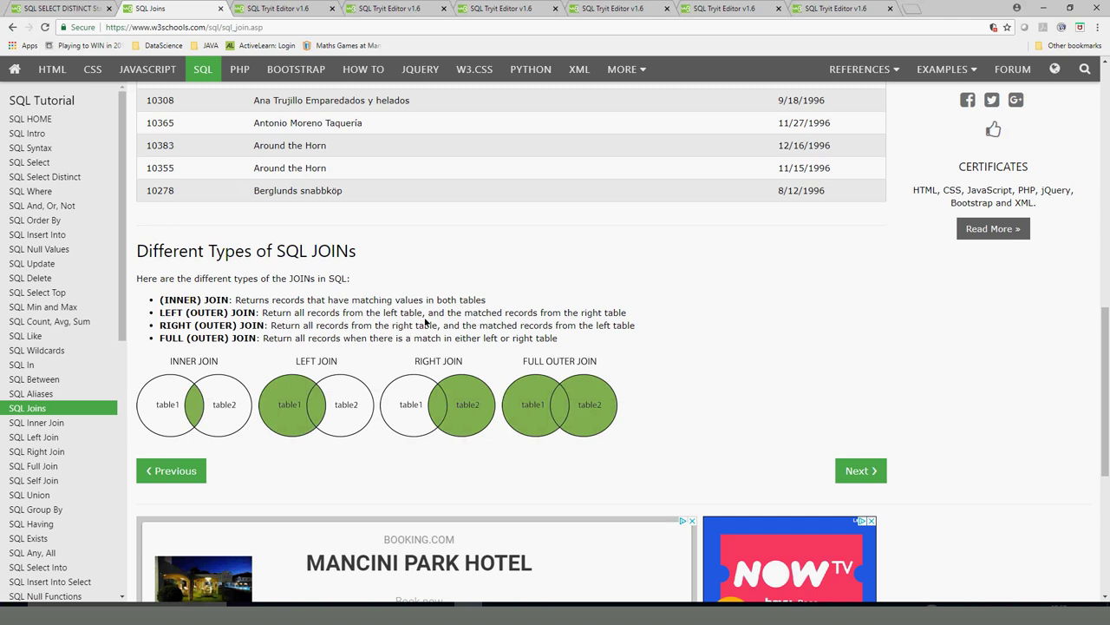
left_click(474, 8)
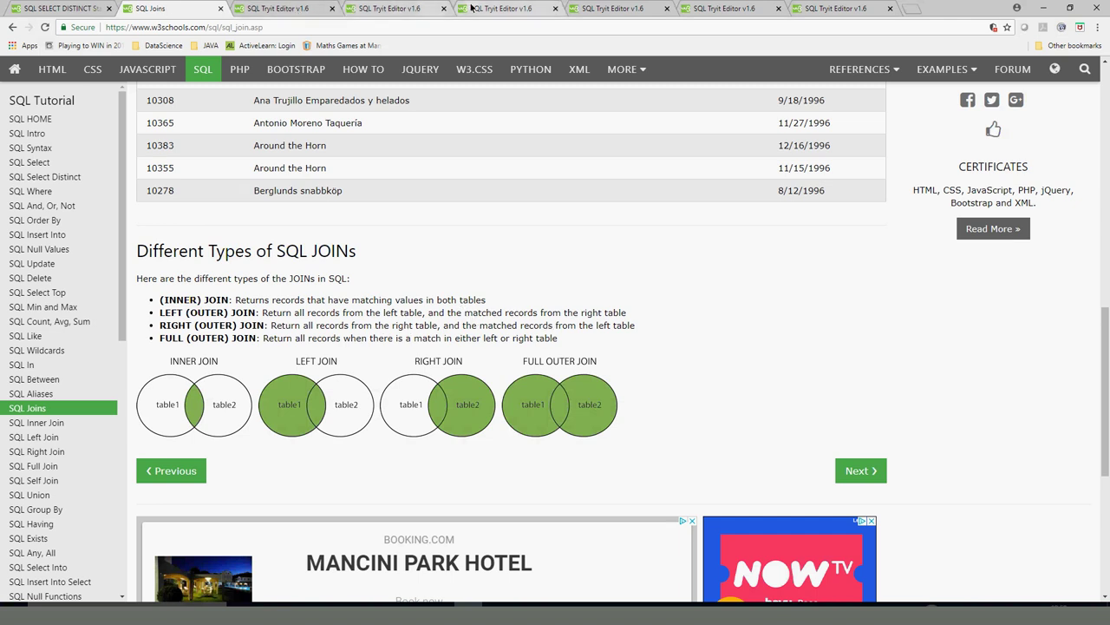
double_click(38, 222)
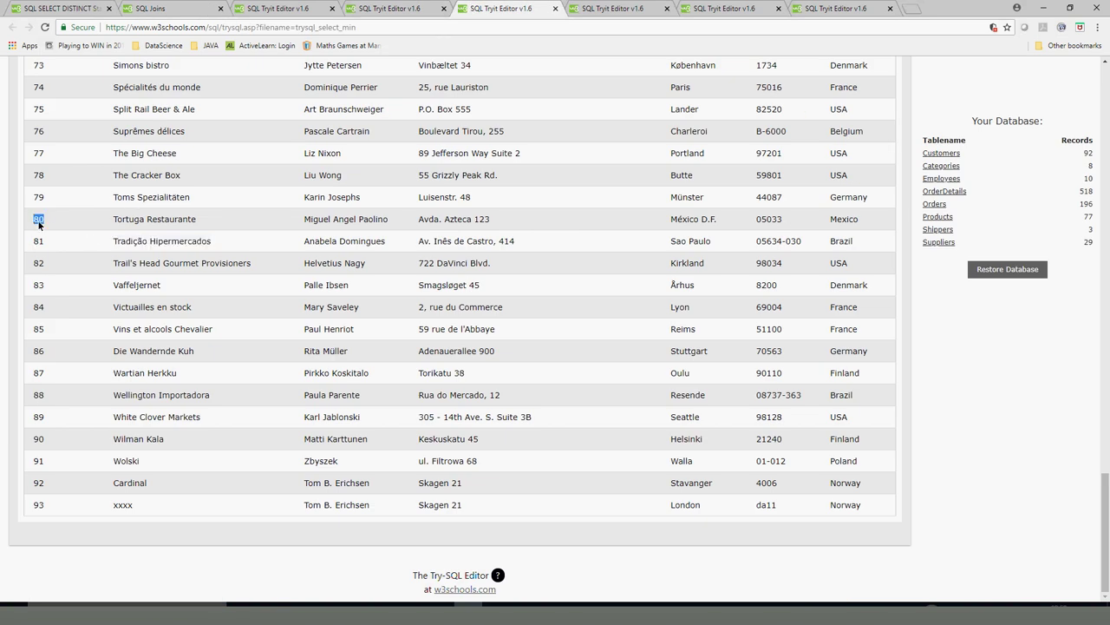
left_click(387, 12)
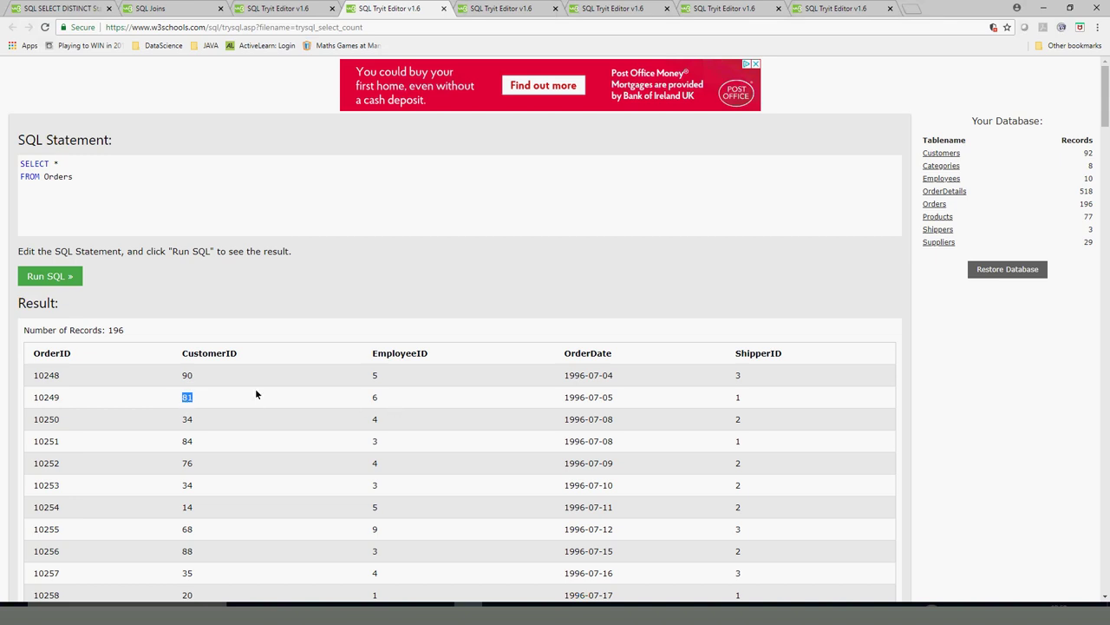
triple_click(597, 399)
Step: Return to the SQL Joins page and read the INNER JOIN and LEFT JOIN descriptions alongside their diagrams
left_click(149, 9)
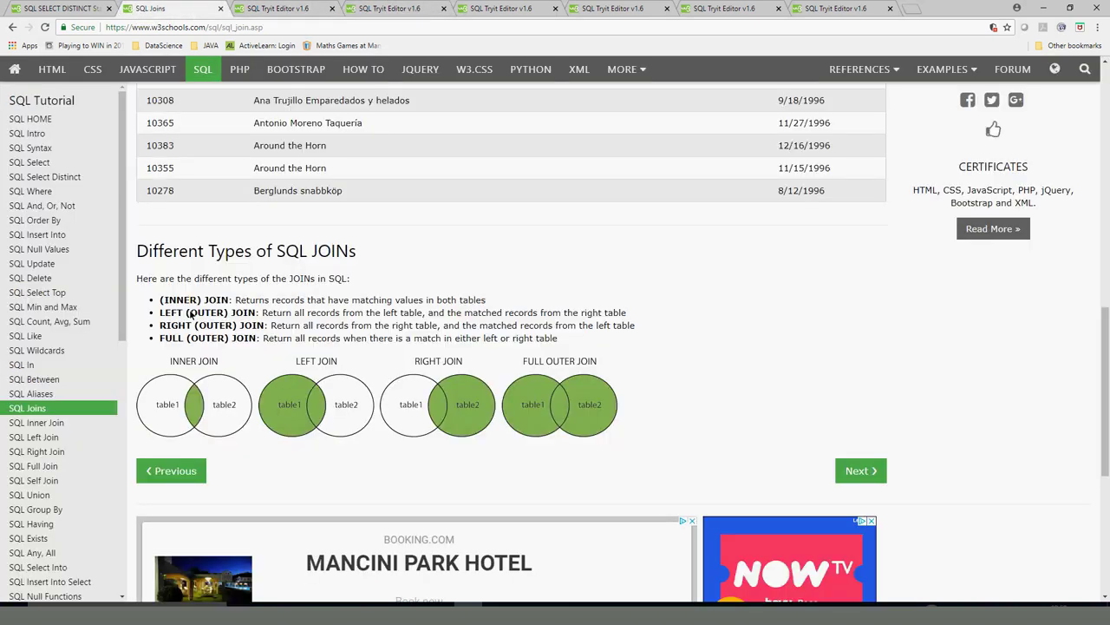
triple_click(293, 305)
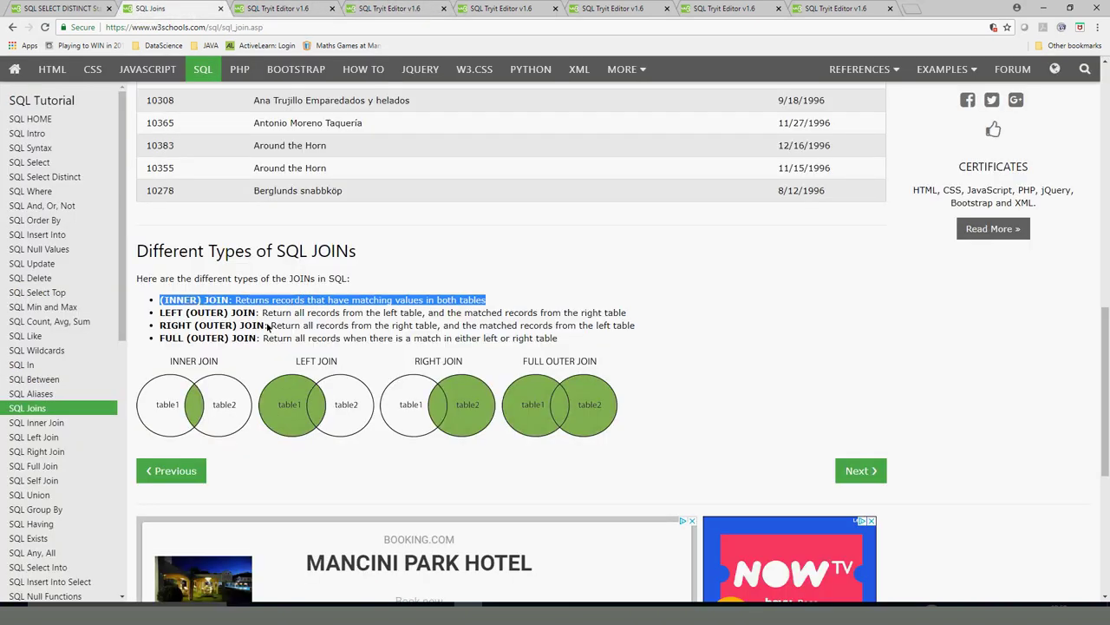
left_click(183, 316)
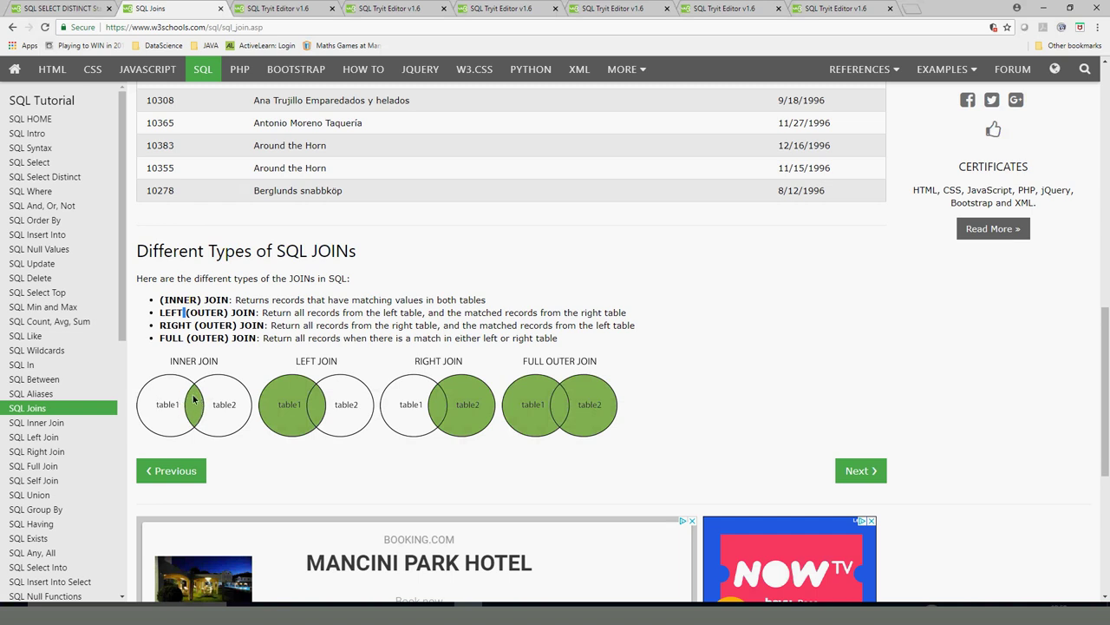
double_click(176, 313)
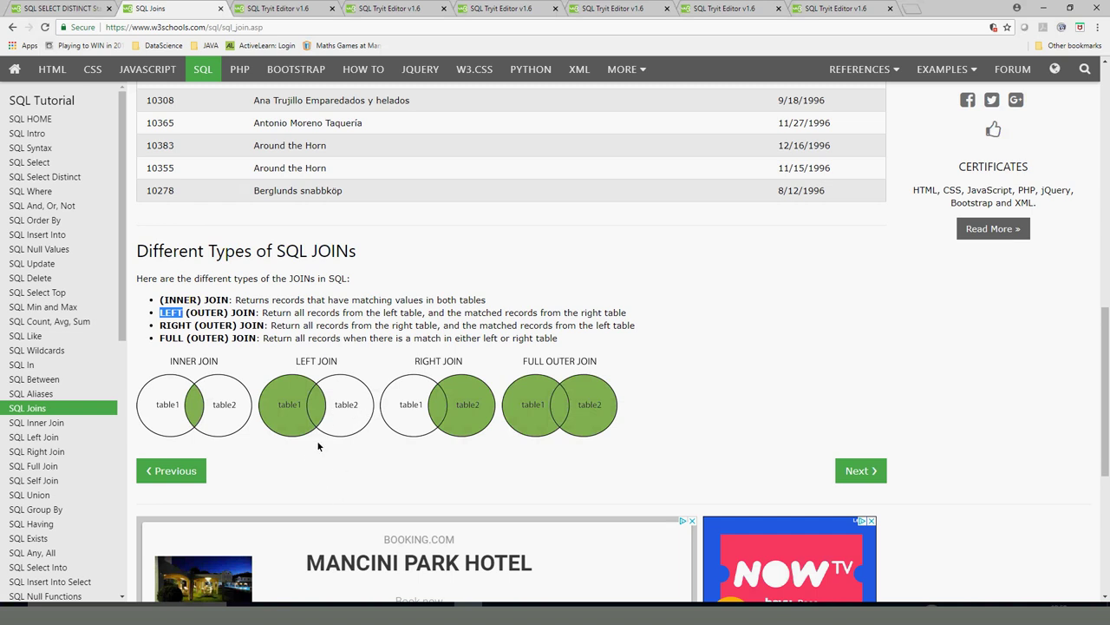
Step: Open the SQL Left Join lesson and review its syntax, diagram, demo Customers and Orders tables and example
left_click(43, 423)
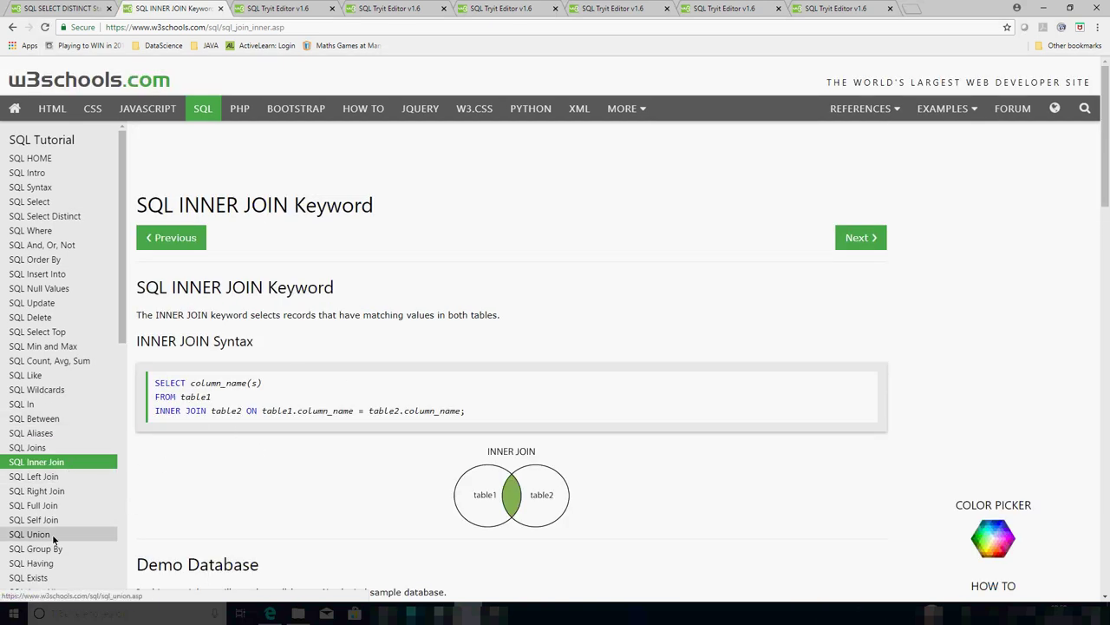
left_click(50, 477)
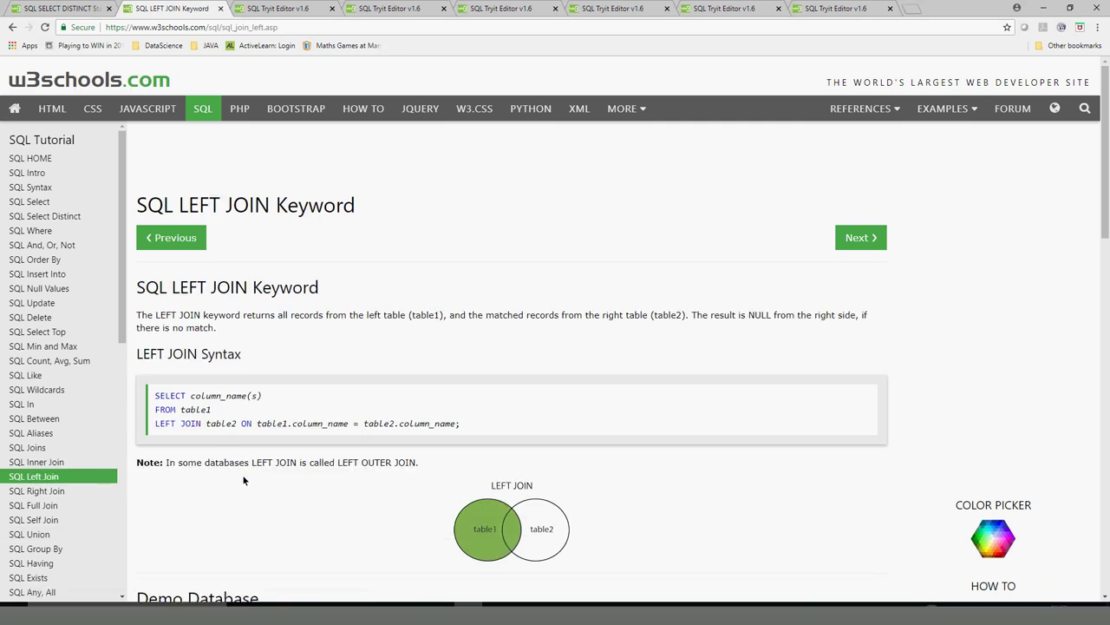
scroll(264, 482, "down", 1)
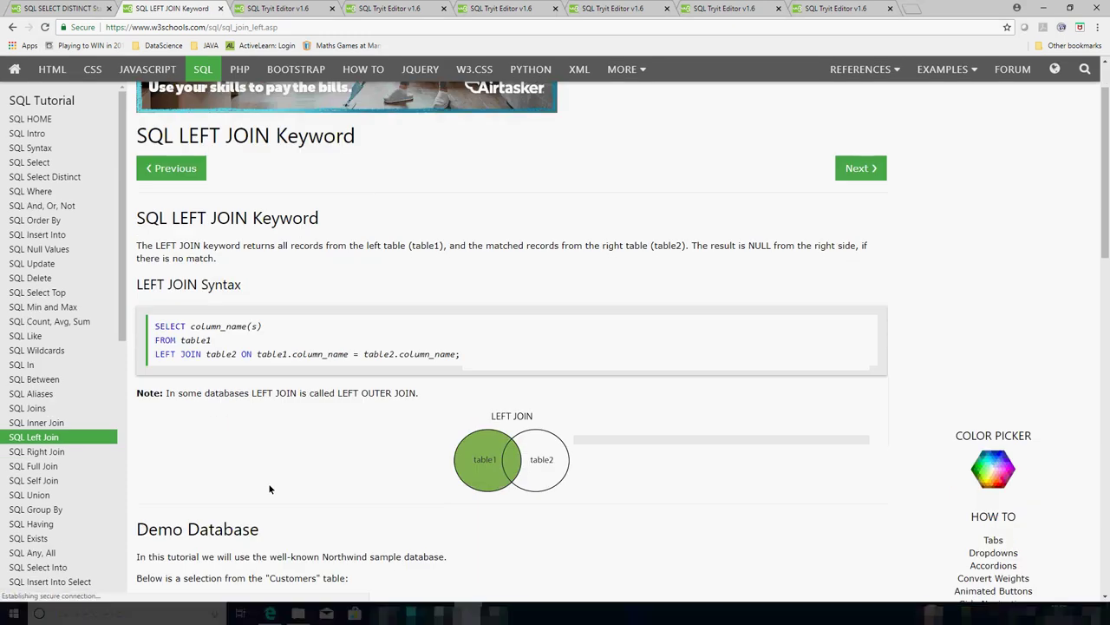
scroll(268, 483, "down", 3)
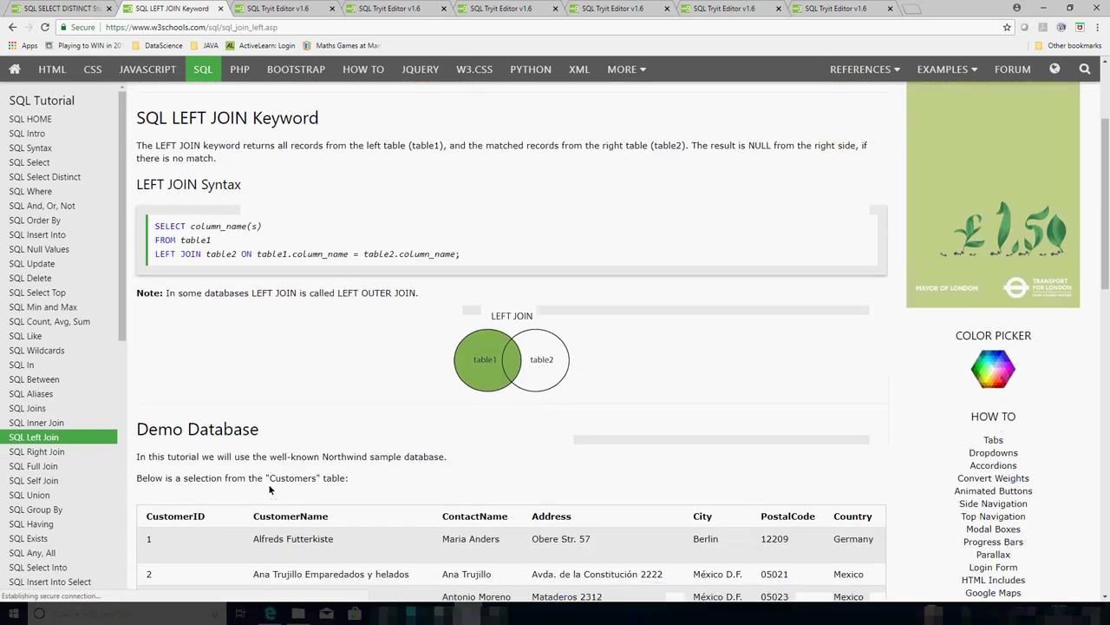
scroll(269, 490, "down", 3)
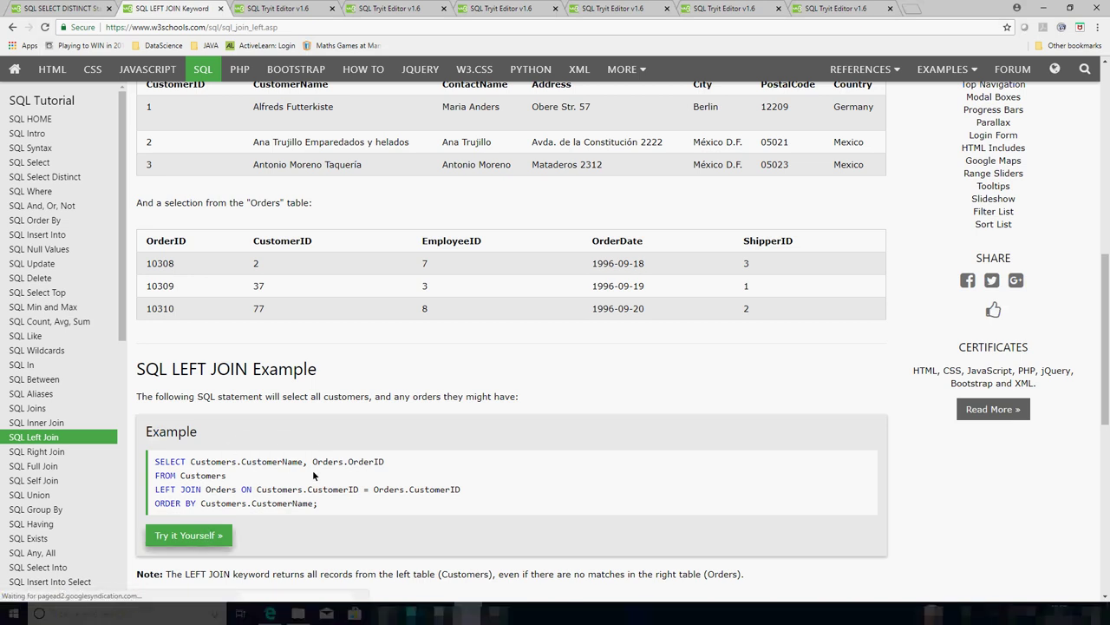
scroll(312, 465, "up", 2)
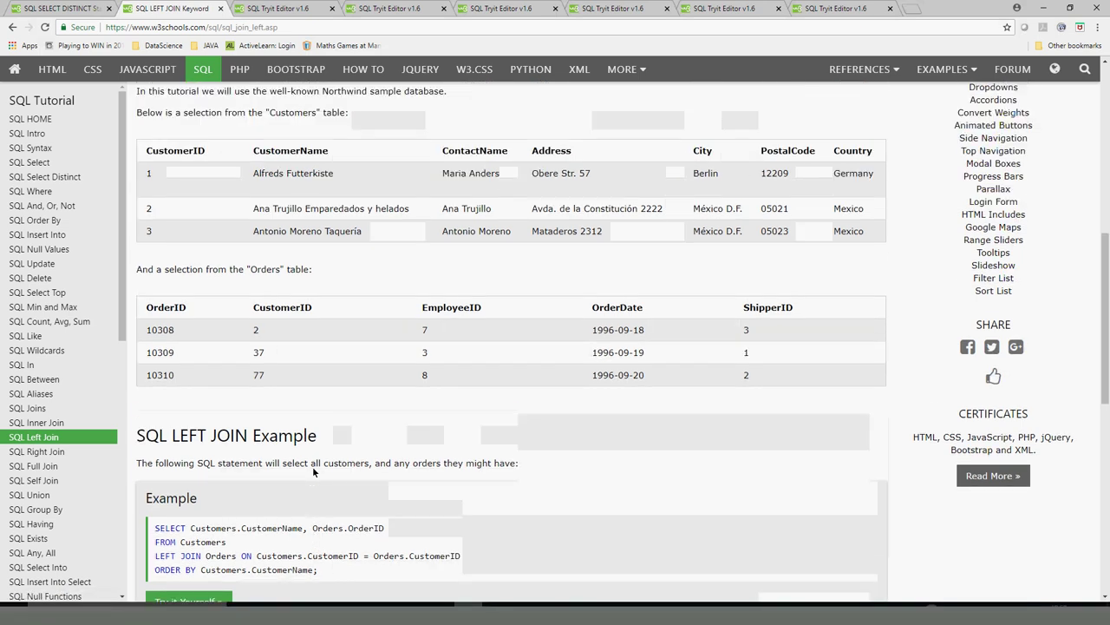
scroll(314, 471, "up", 1)
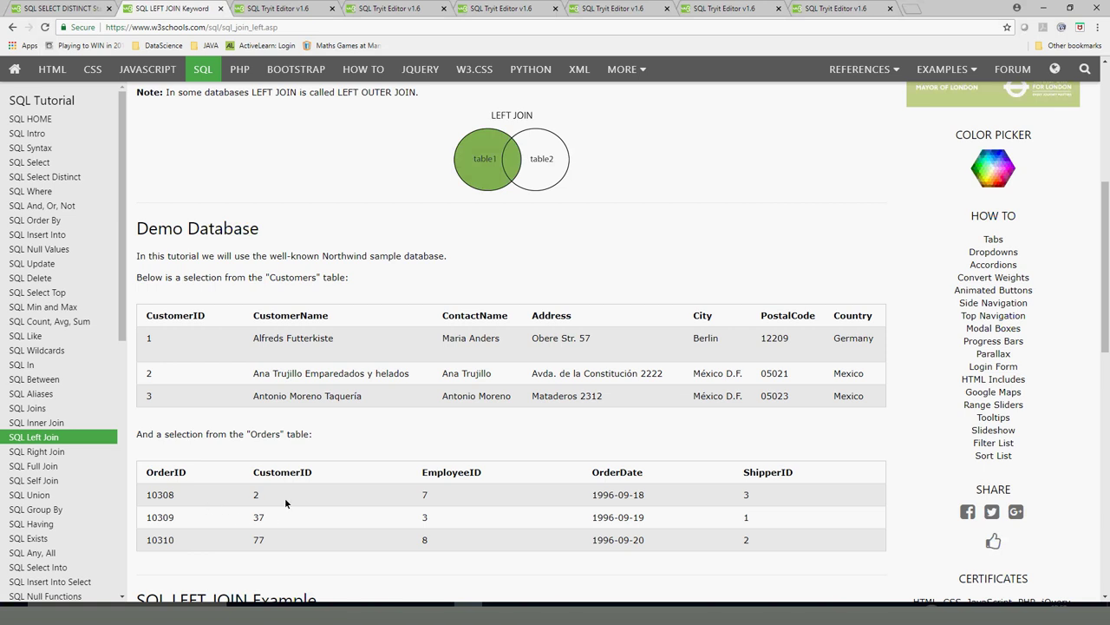
scroll(286, 502, "down", 3)
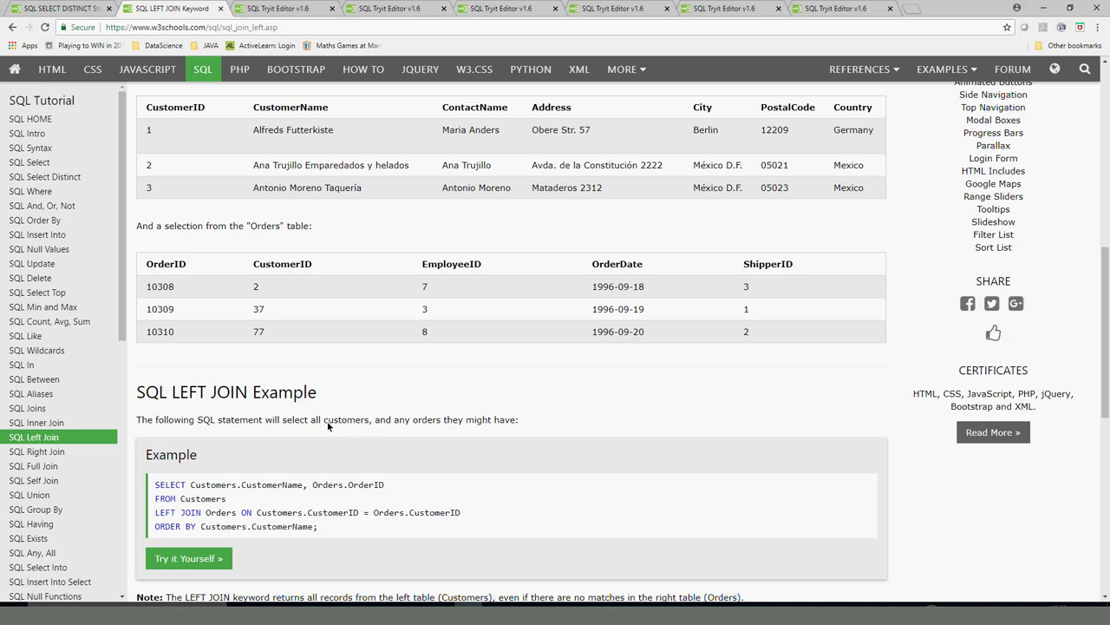
Step: Examine the LEFT JOIN example's "select all customers" description and the Customers and Orders tables named in its query
left_click_drag(371, 422, 285, 423)
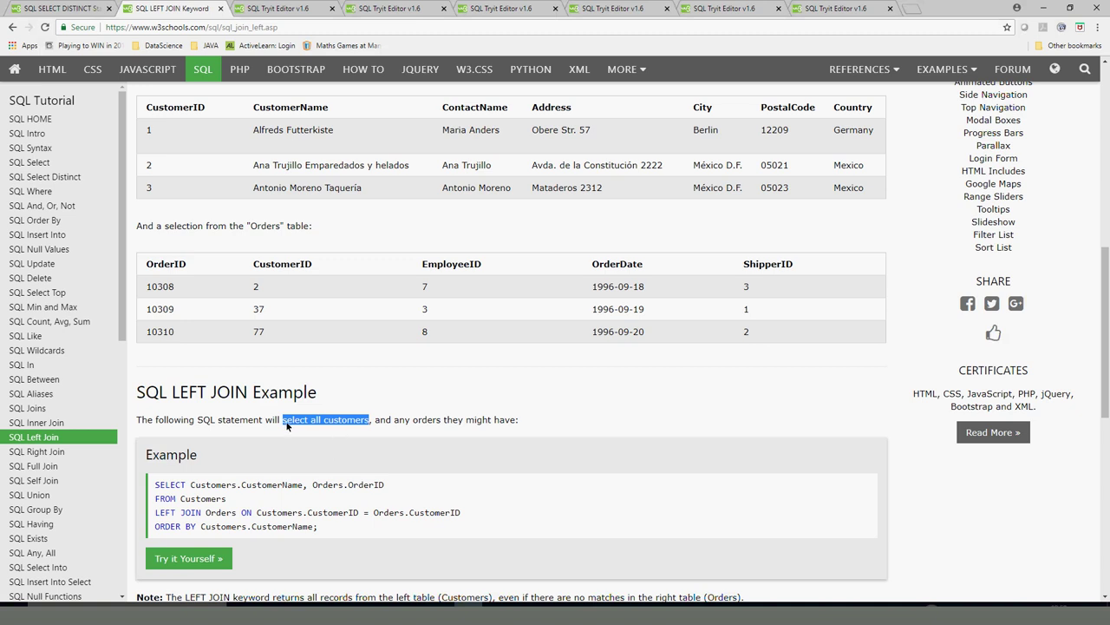
double_click(332, 421)
double_click(202, 499)
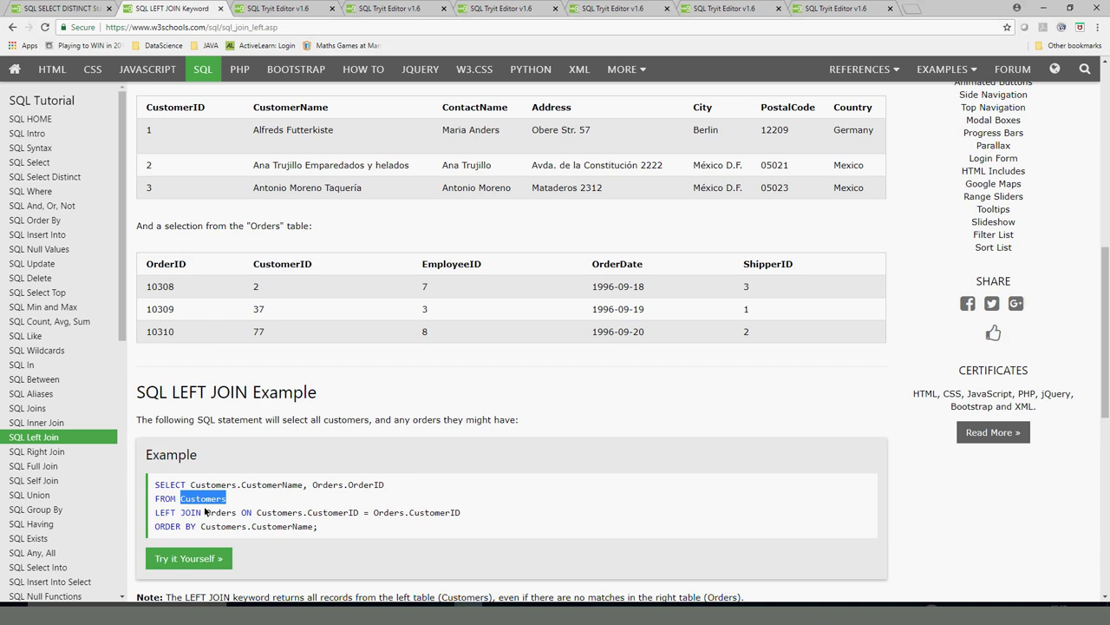
double_click(218, 514)
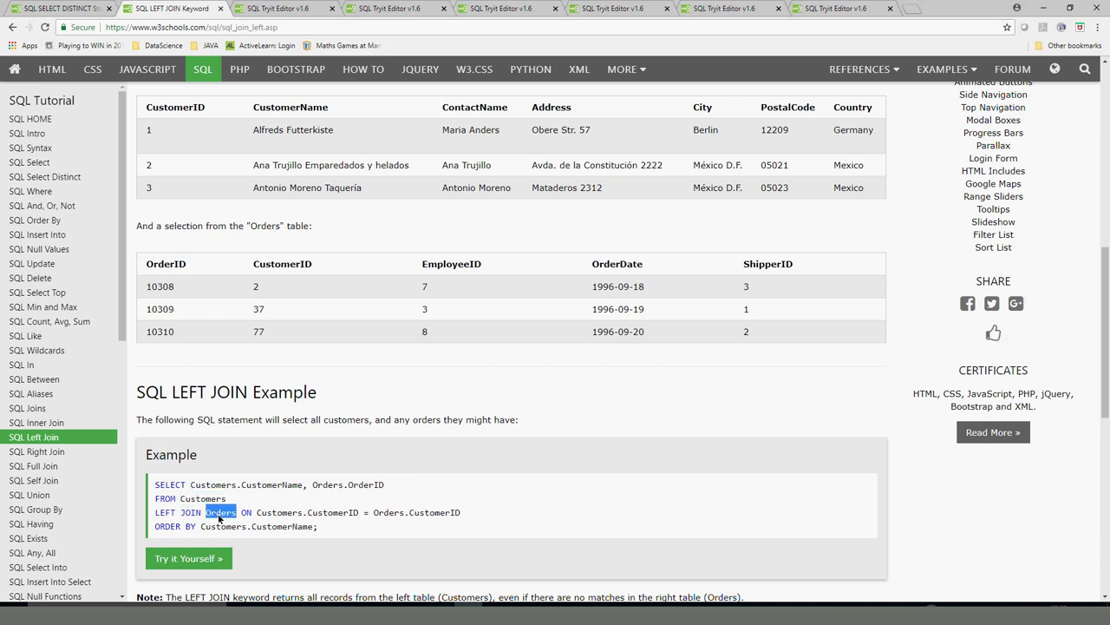
left_click_drag(282, 421, 374, 423)
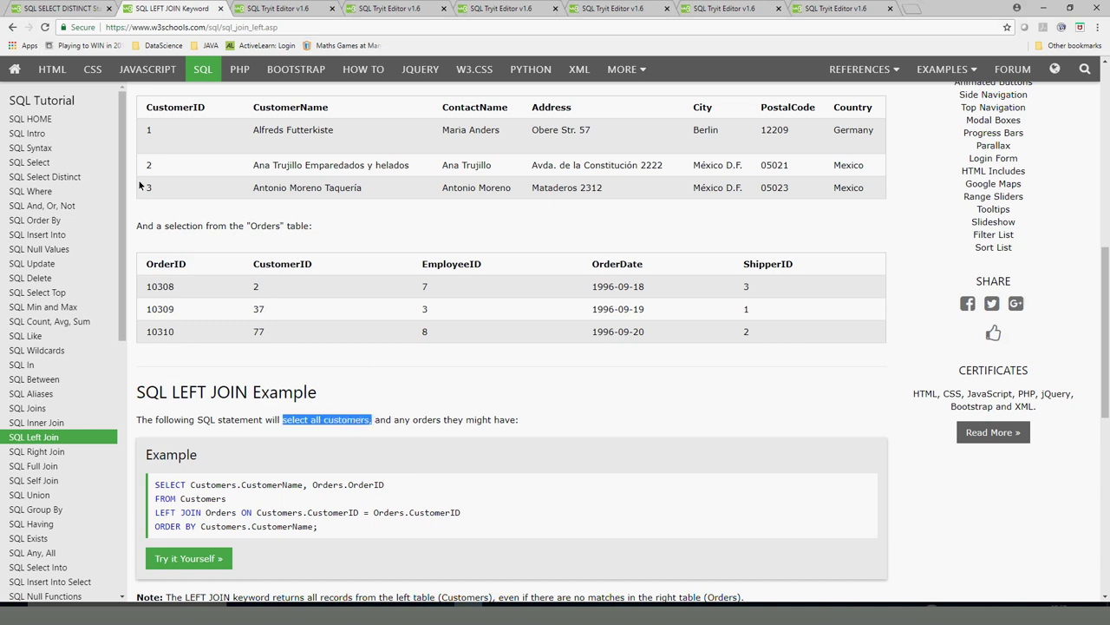
Step: Revisit the join type diagrams on the SQL Joins page and go back to the SQL Left Join lesson
left_click(38, 413)
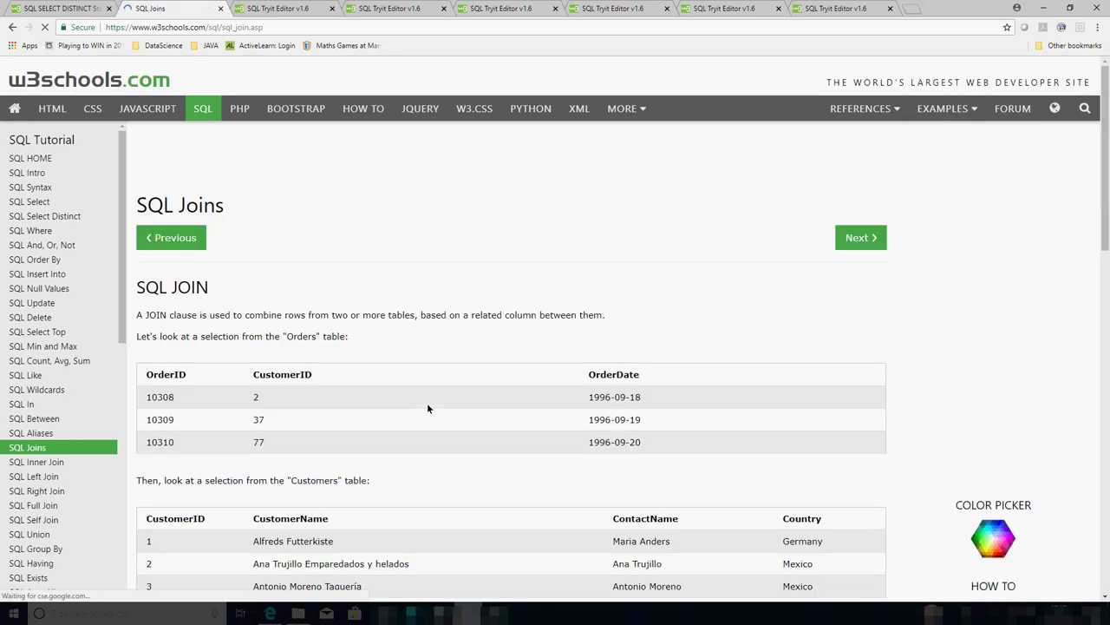
scroll(406, 485, "down", 15)
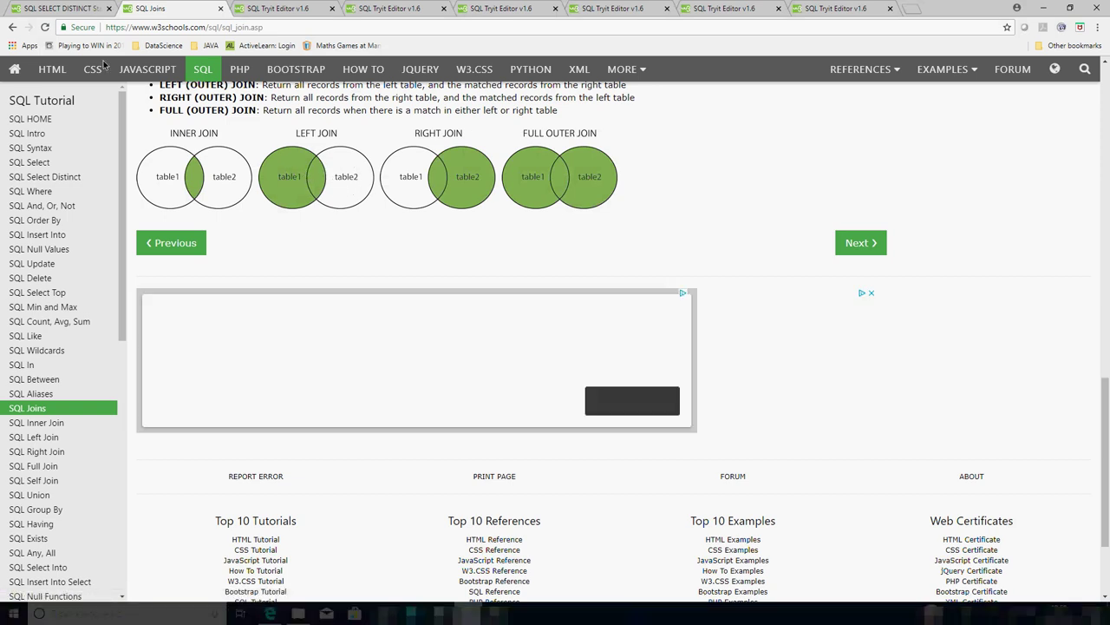
left_click(14, 31)
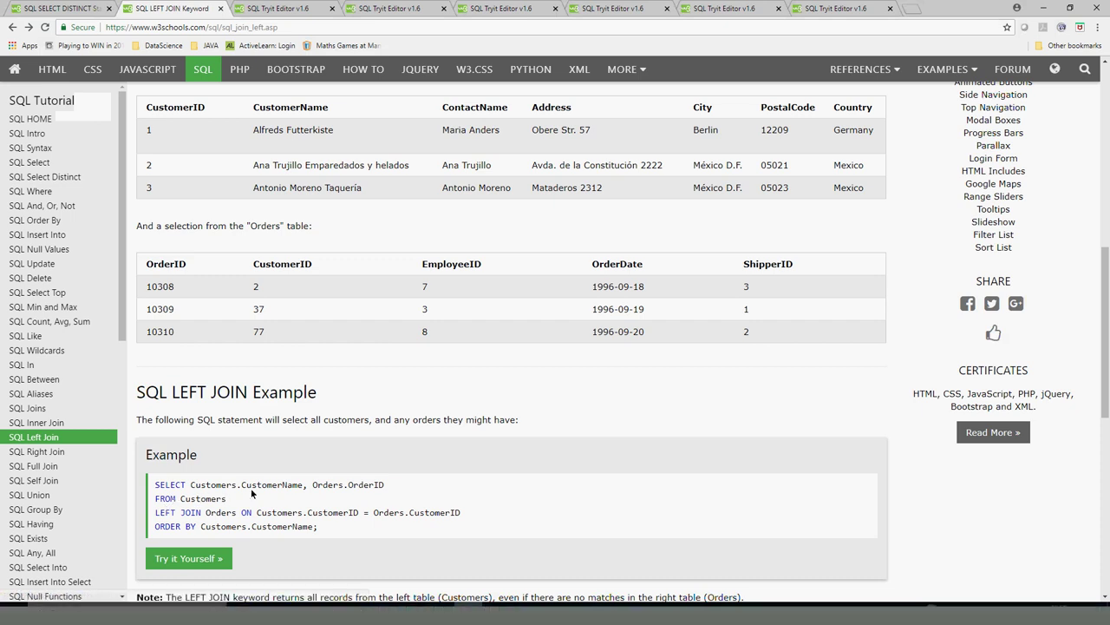
Step: Examine the LEFT JOIN example's selected columns, its Customers and Orders tables, and Customers.CustomerID in the ON condition
left_click_drag(384, 484, 194, 491)
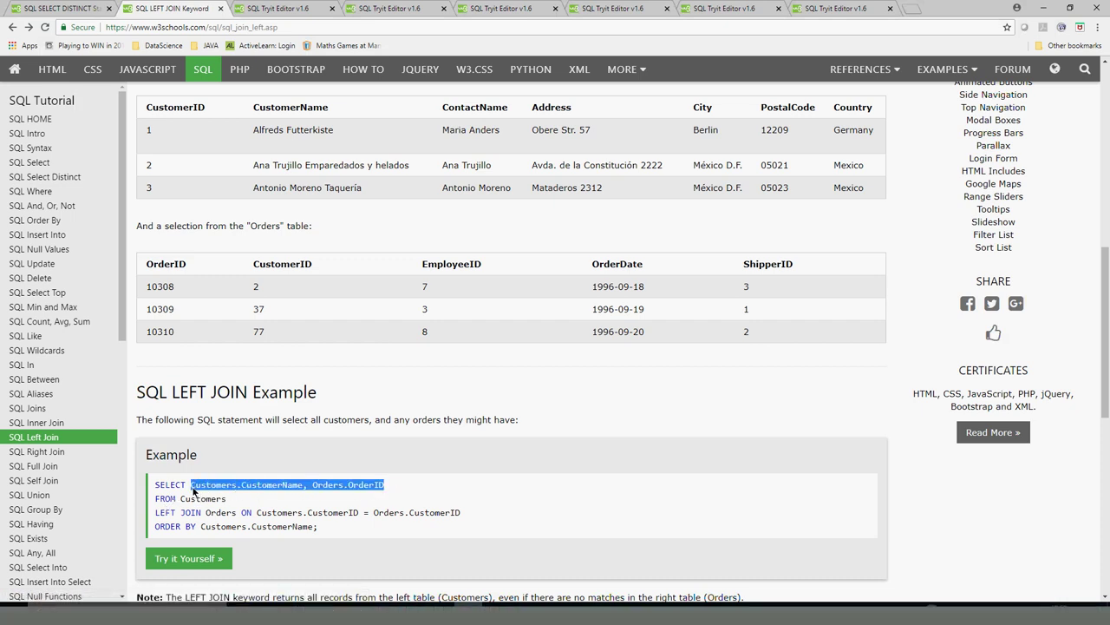
double_click(189, 504)
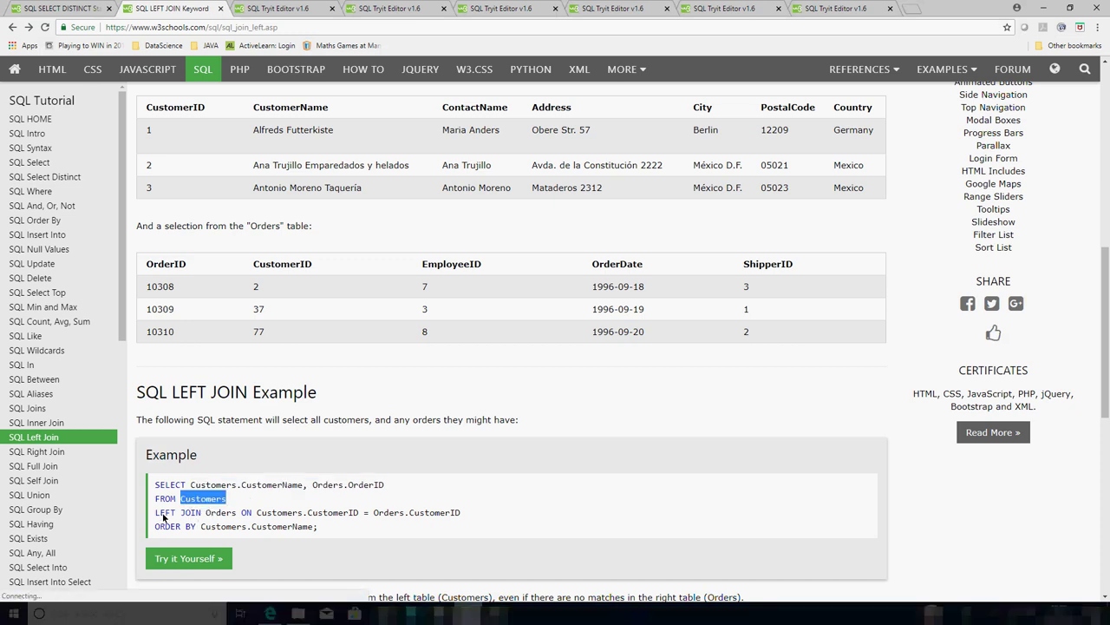
double_click(216, 515)
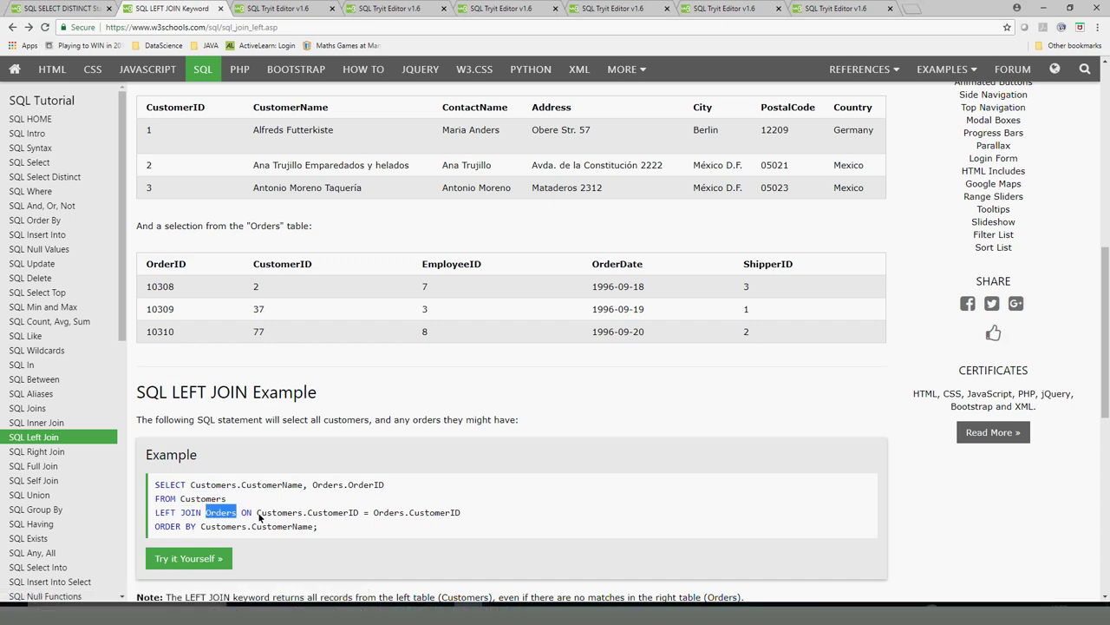
left_click_drag(257, 515, 364, 516)
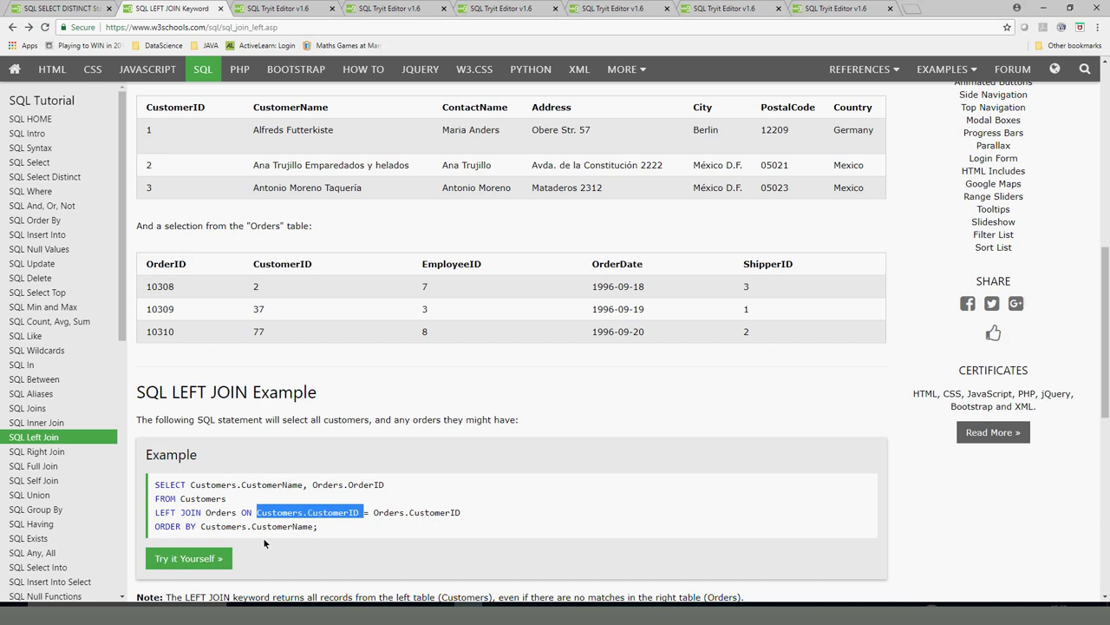
Step: Open the LEFT JOIN example in the Tryit editor, run it, and check the first row's CustomerName and OrderID
left_click(204, 556)
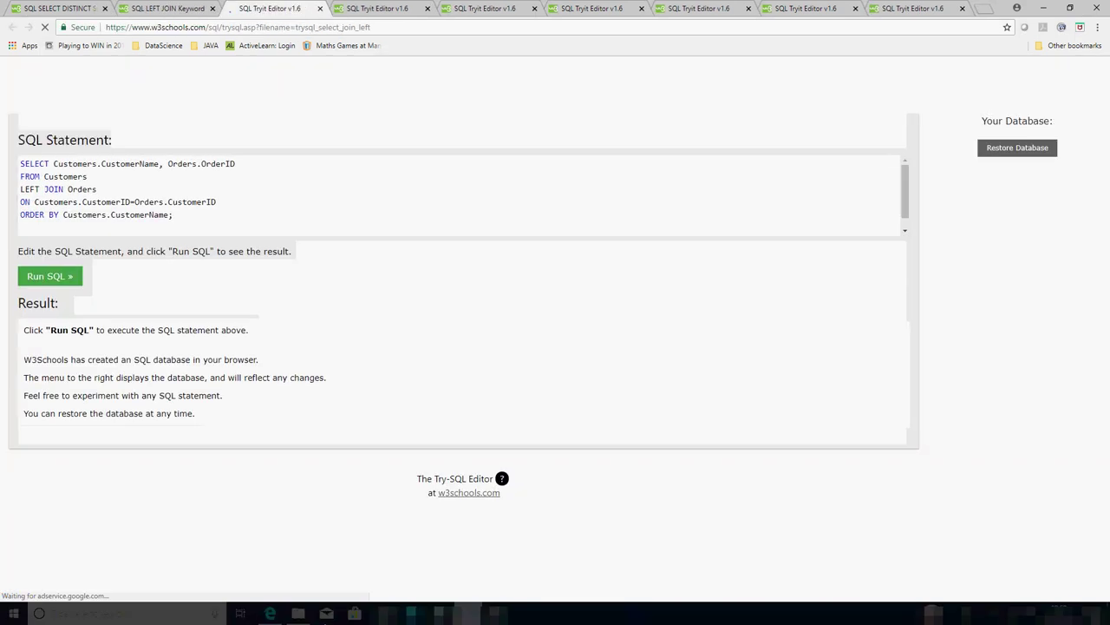
left_click(52, 275)
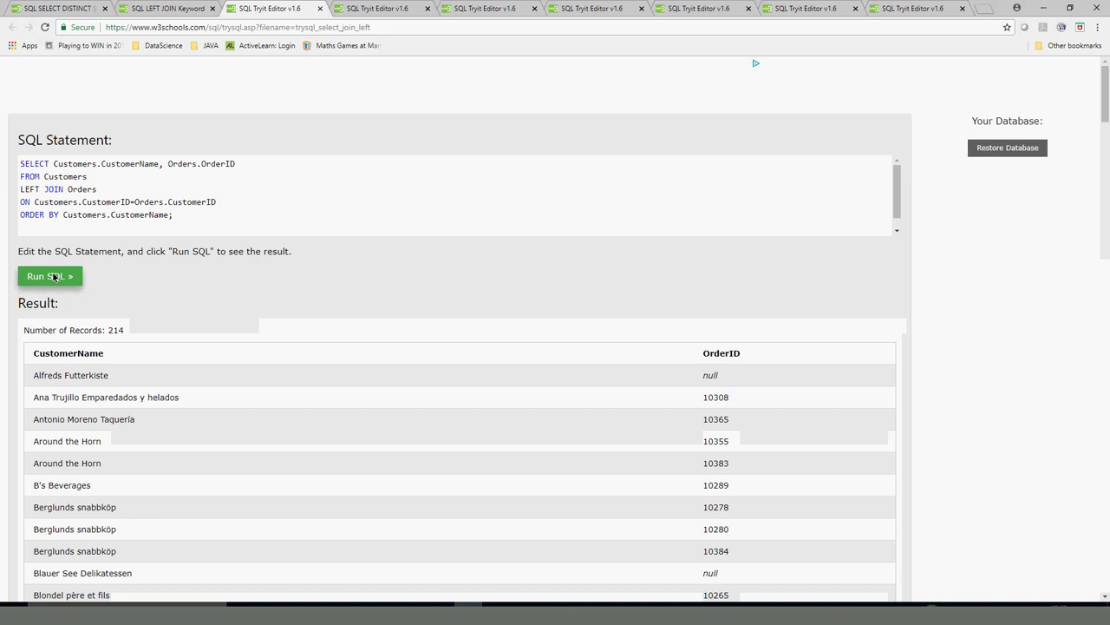
triple_click(56, 381)
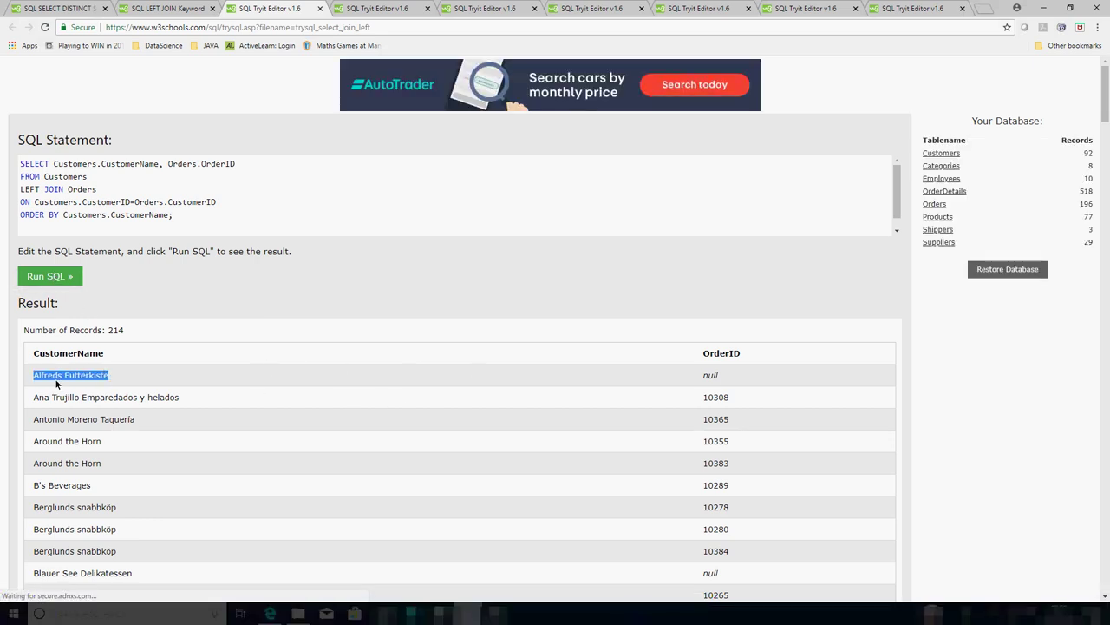
double_click(714, 379)
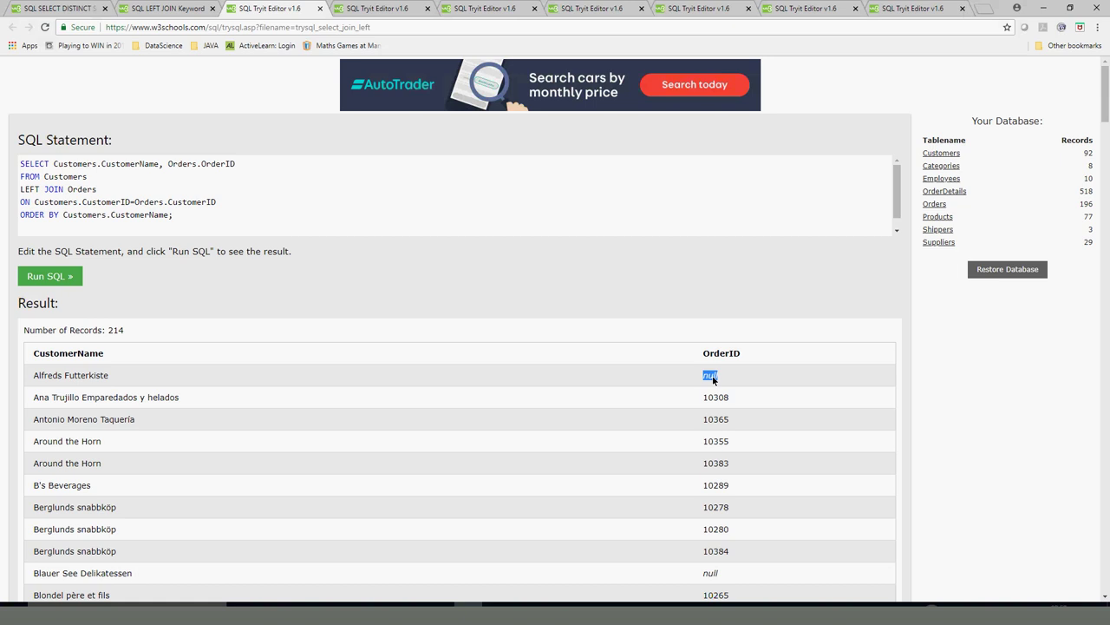
Step: Compare CustomerName and OrderID in the first LEFT JOIN result rows, and check the INNER JOIN query that selects both customer IDs
triple_click(57, 380)
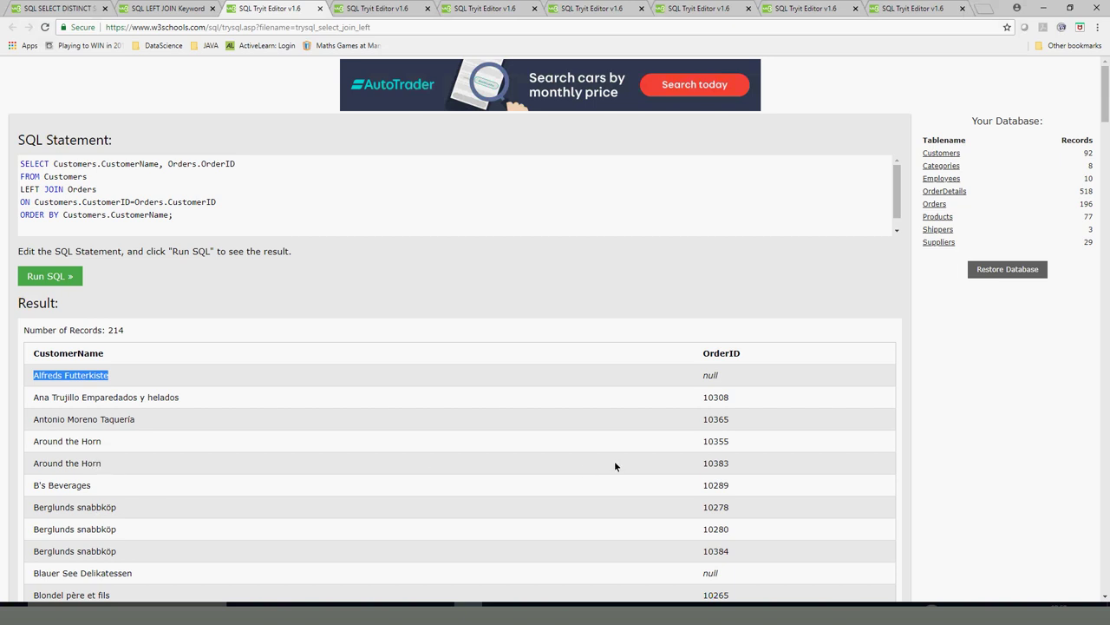
double_click(706, 402)
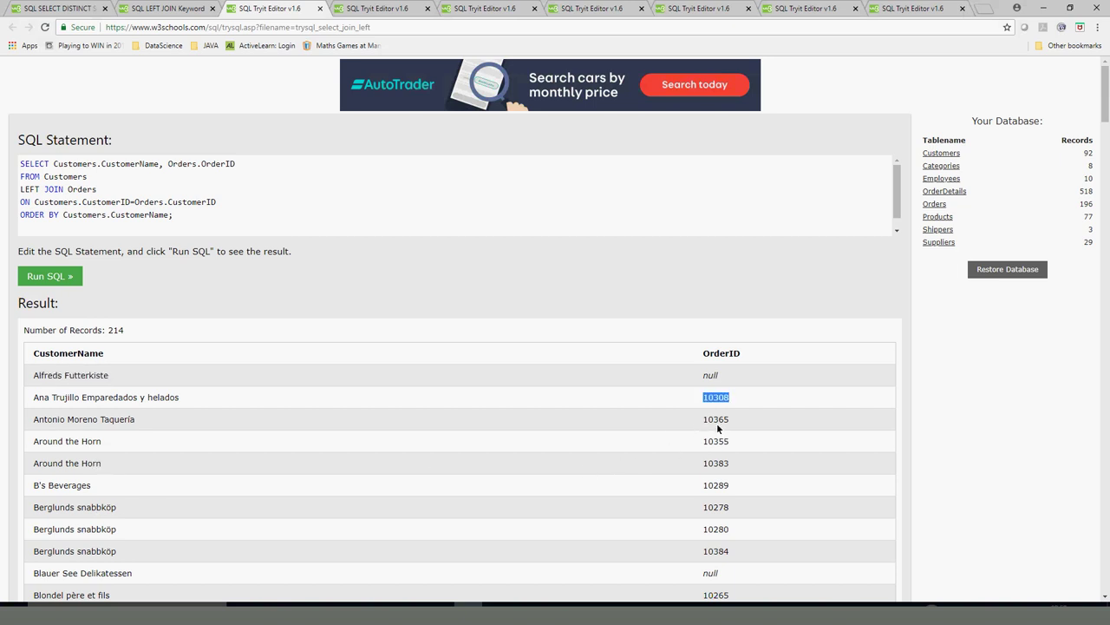
double_click(723, 354)
triple_click(48, 375)
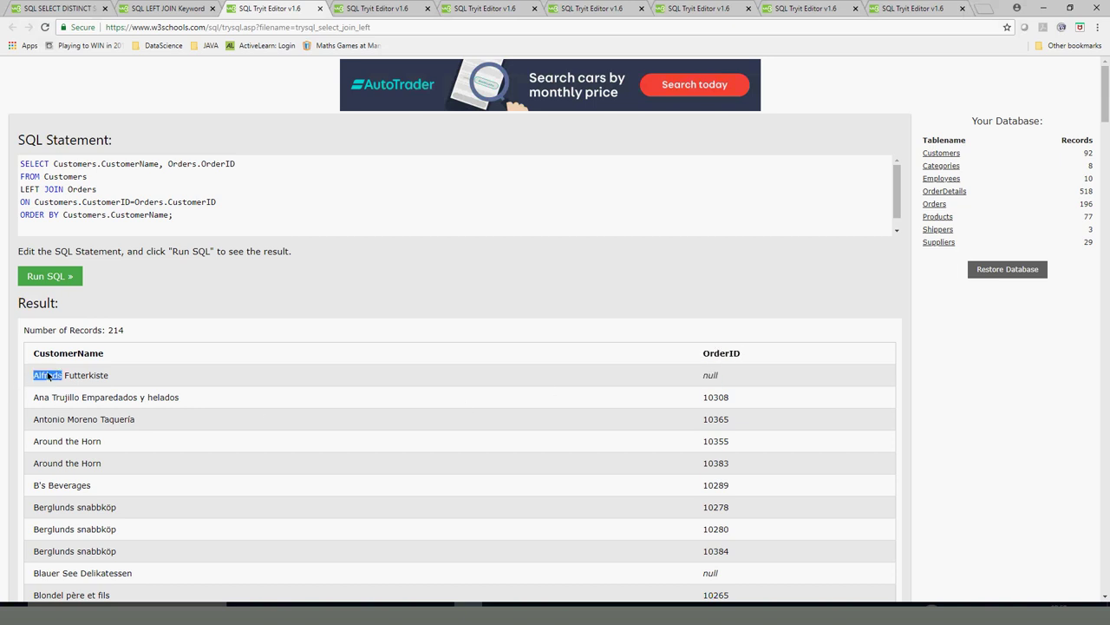
left_click(378, 9)
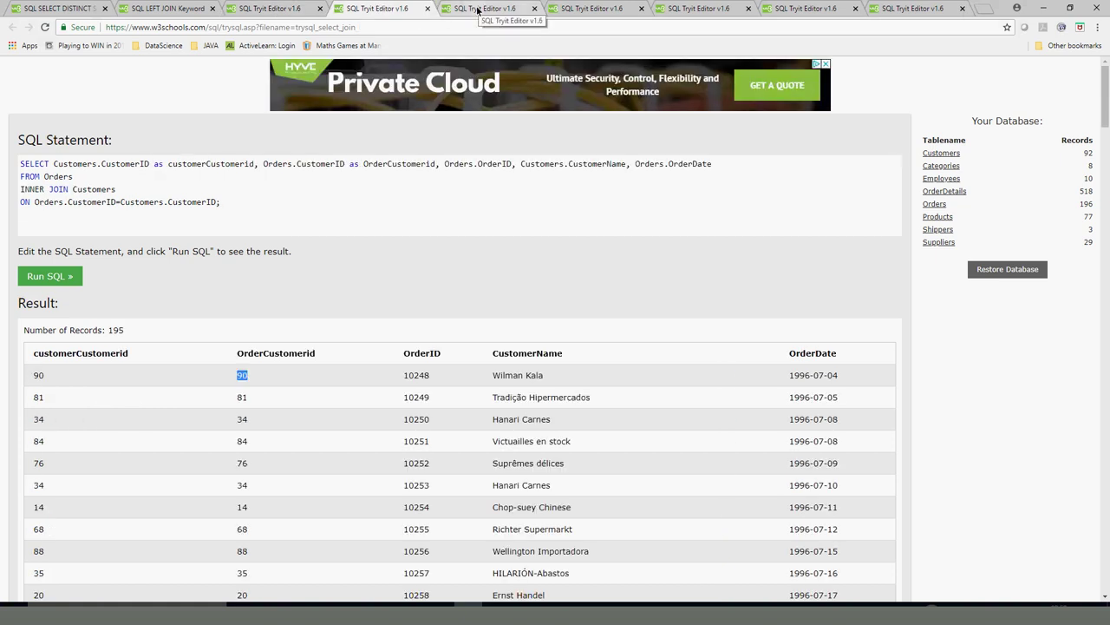
left_click(288, 9)
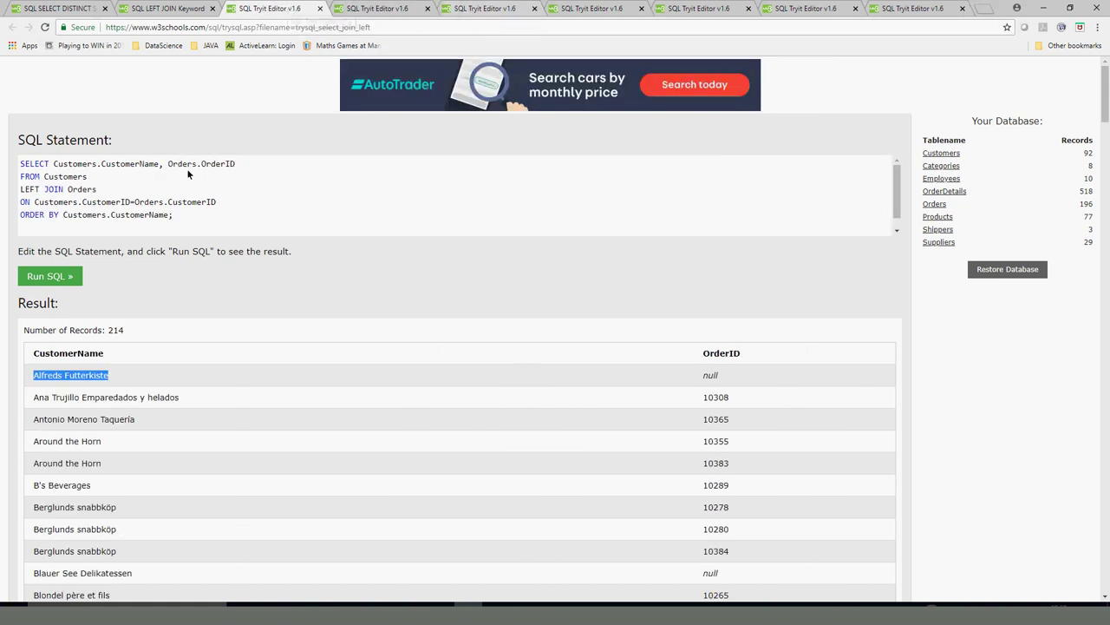
Step: Add Customers.CustomerID and Orders.CustomerID as the first selected columns of the LEFT JOIN query and run it
left_click(53, 166)
left_click_drag(232, 204, 38, 207)
key("ctrl+c")
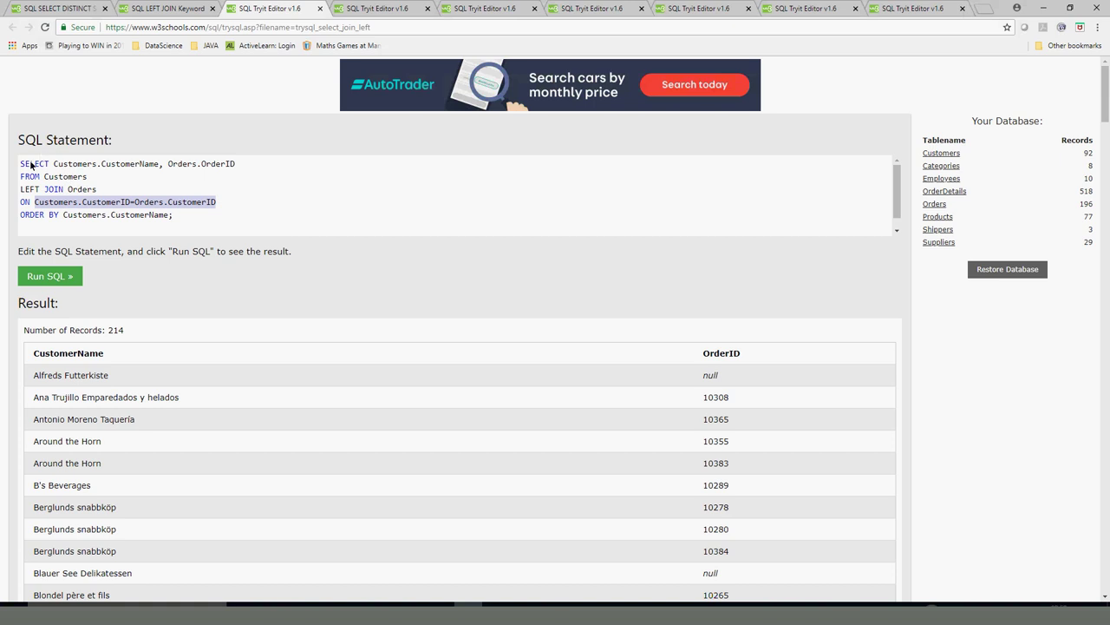
left_click(55, 170)
key("ctrl+v")
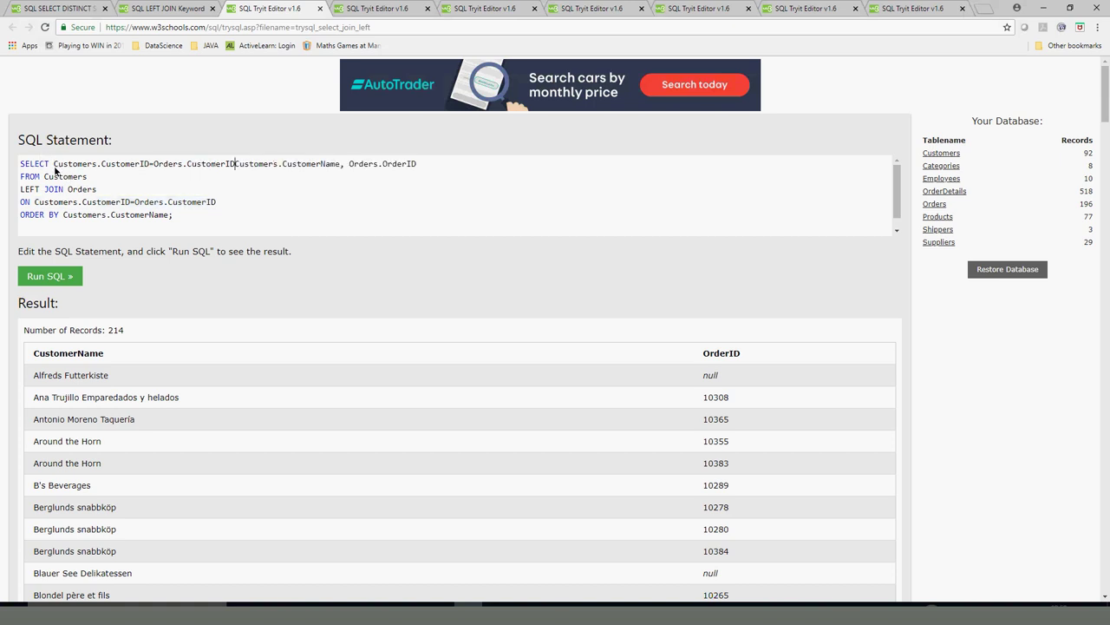
type(",")
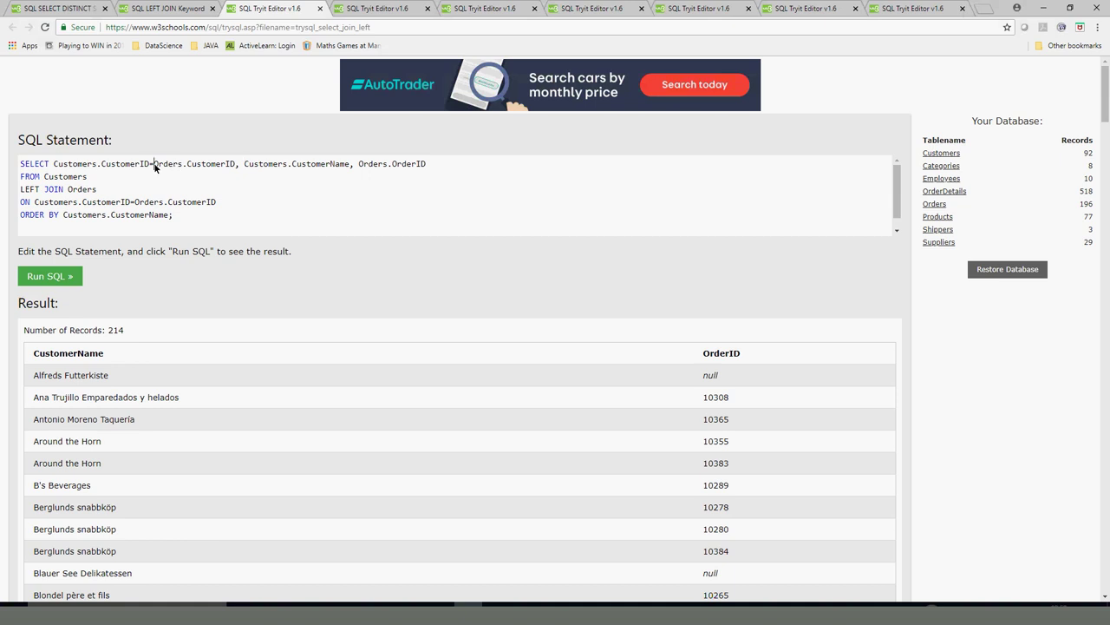
key("shift+Left")
type(",")
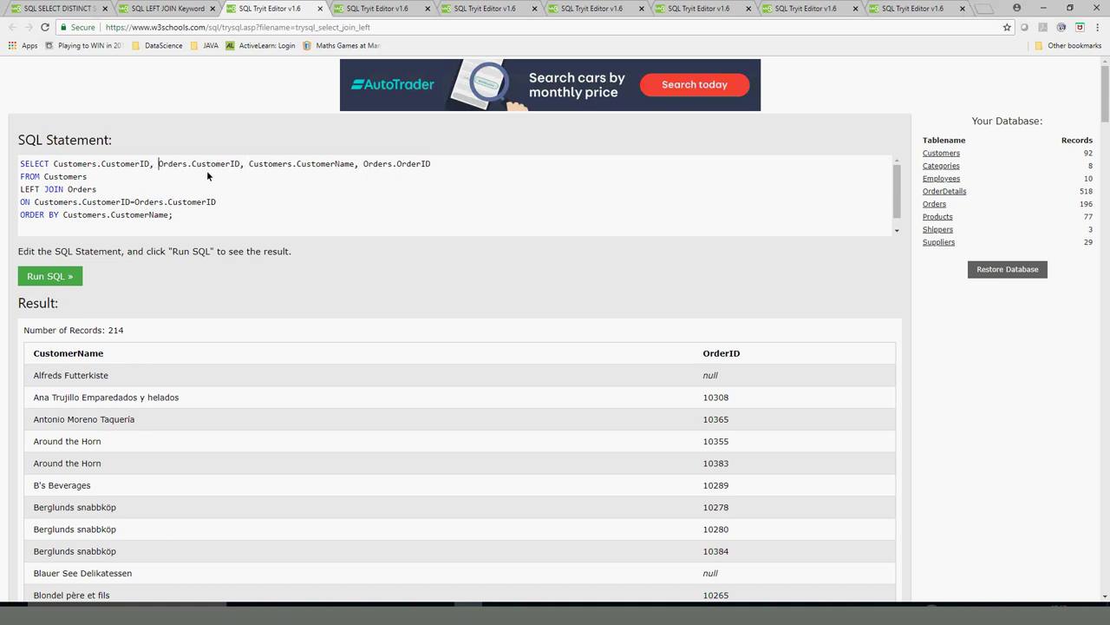
left_click(60, 276)
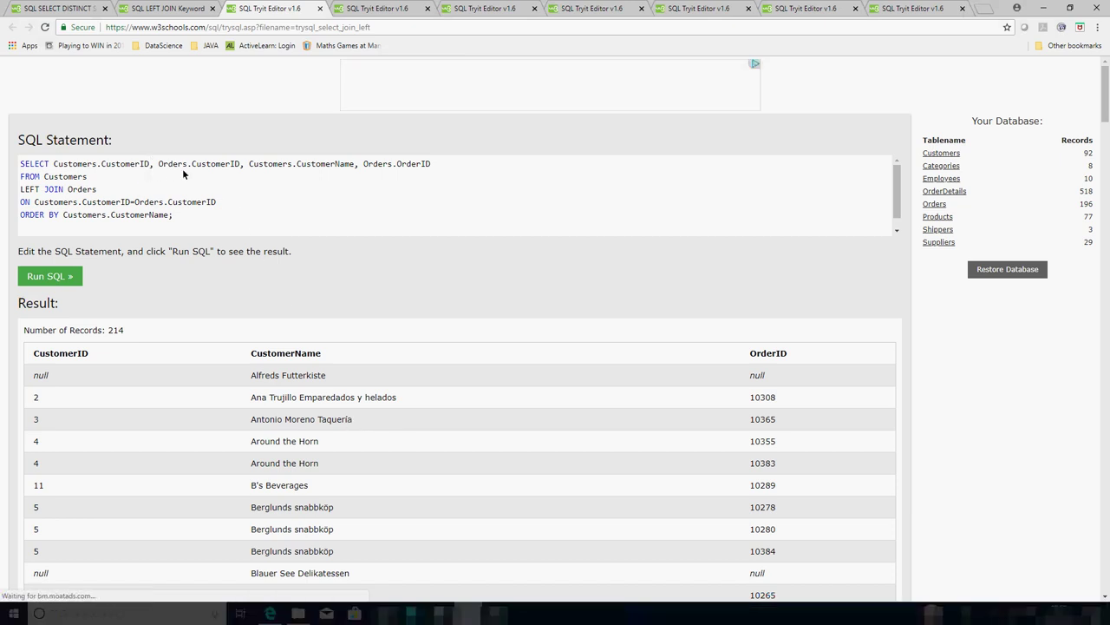
Step: Alias Customers.CustomerID as CustCustID and Orders.CustomerID as OrderCustId in the LEFT JOIN query, and run it
type("as C")
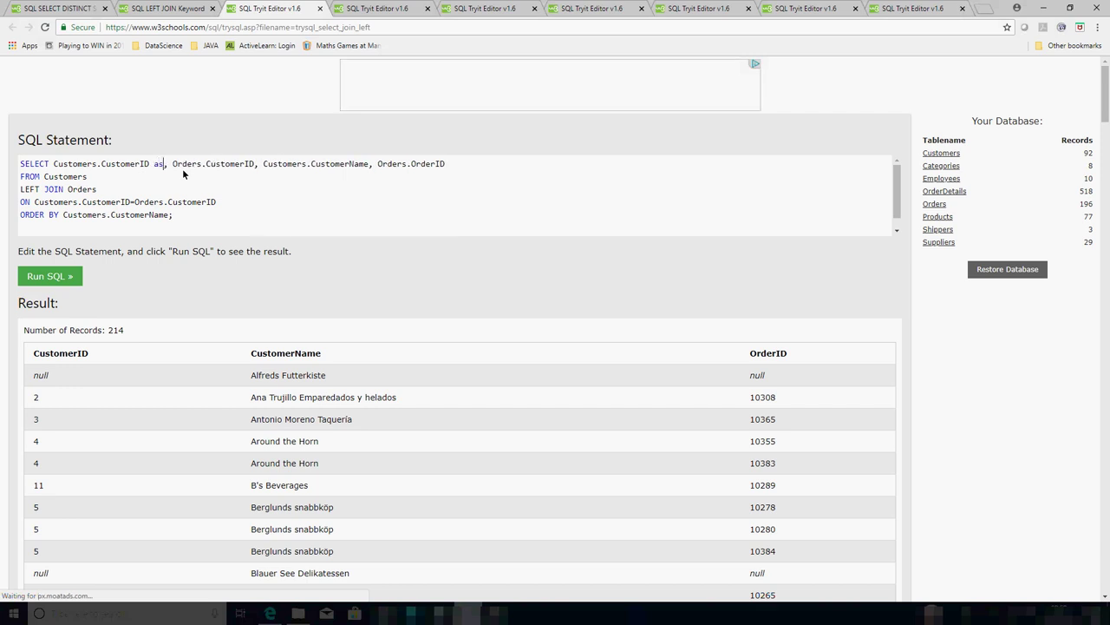
type("ust")
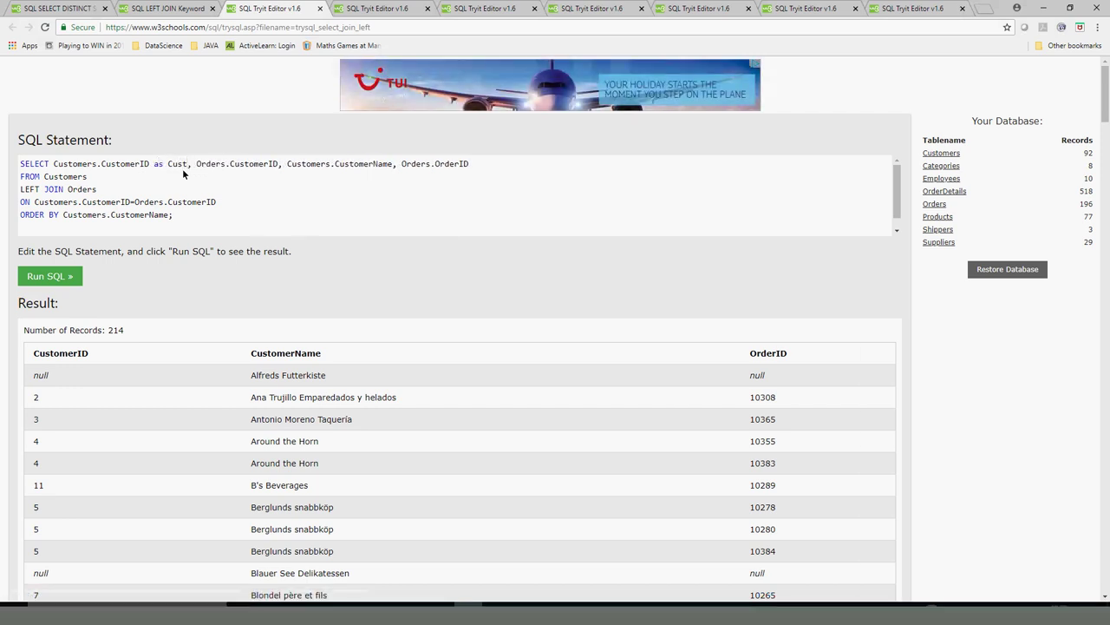
type("Cust")
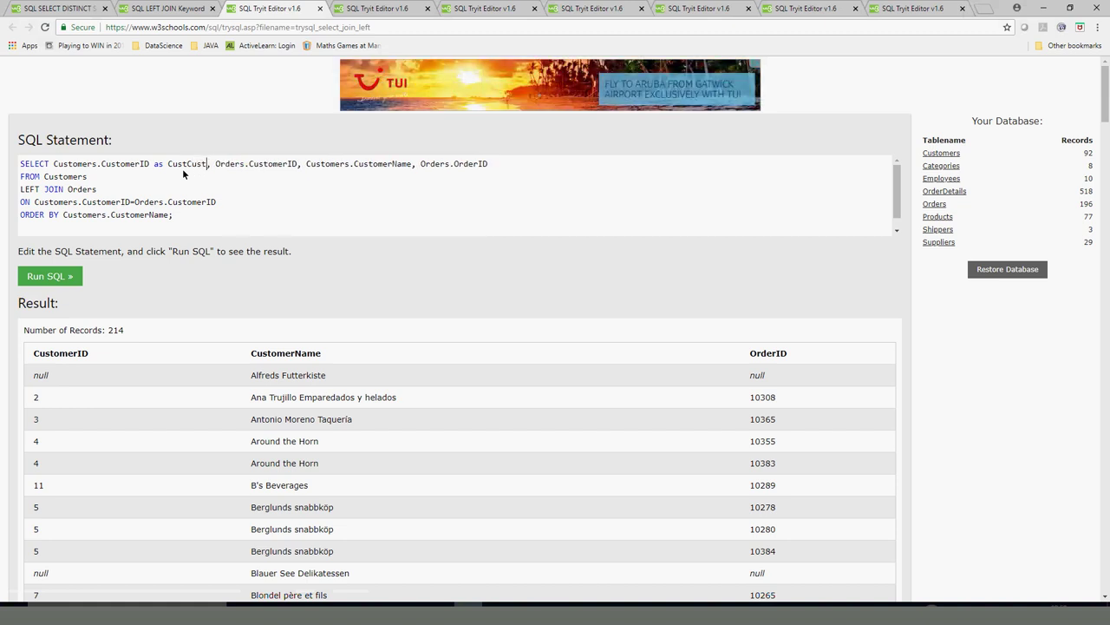
type("ID")
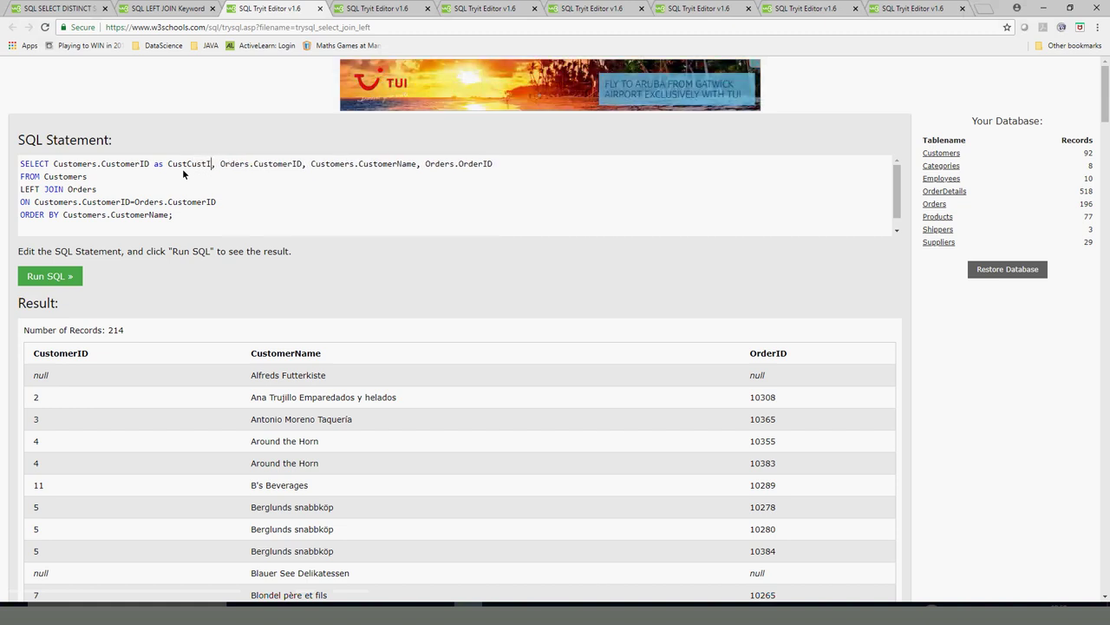
left_click(306, 163)
type("as Orde")
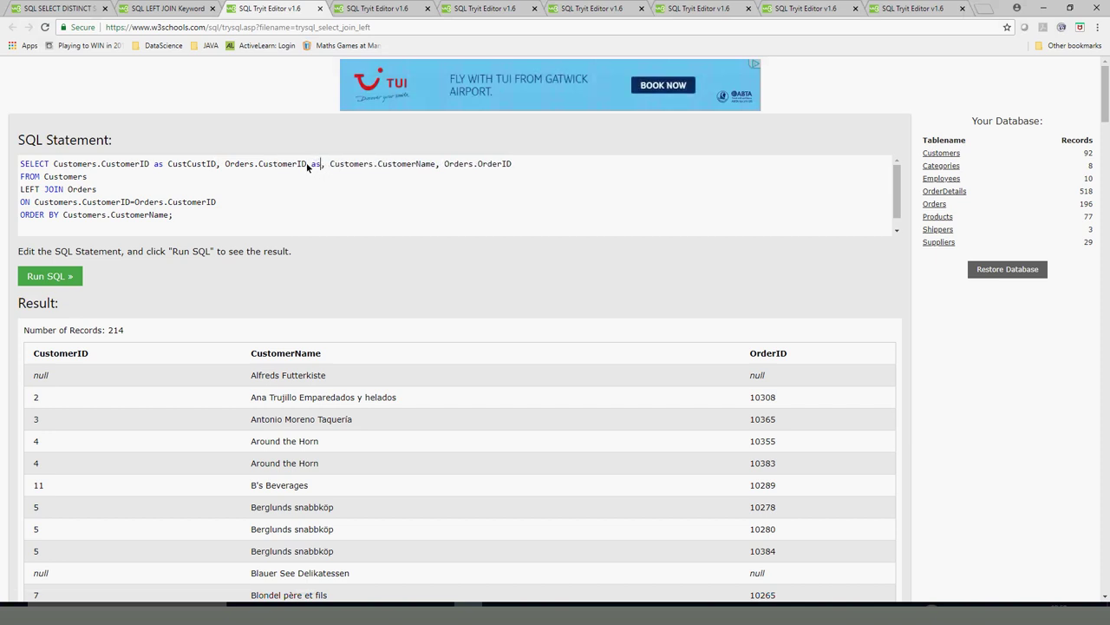
type("rCust")
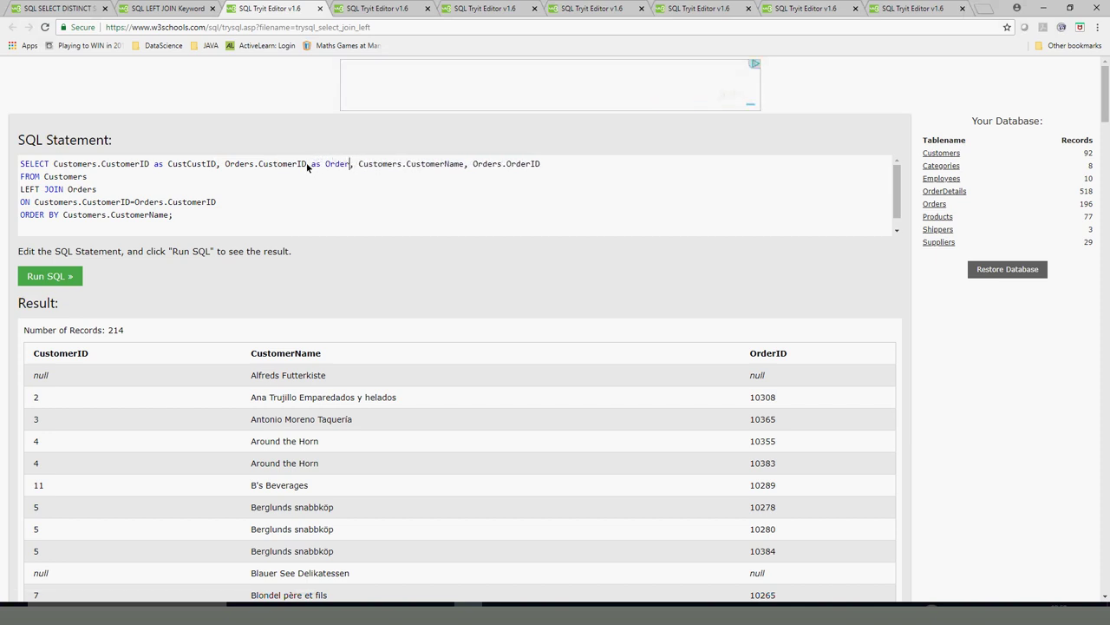
type("Id")
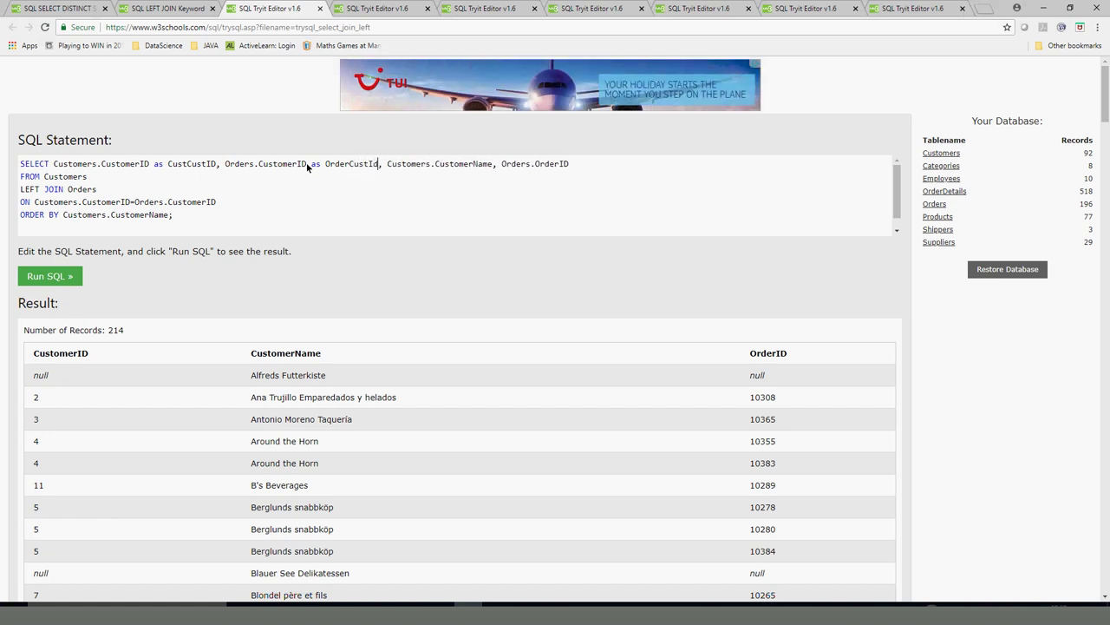
left_click(48, 276)
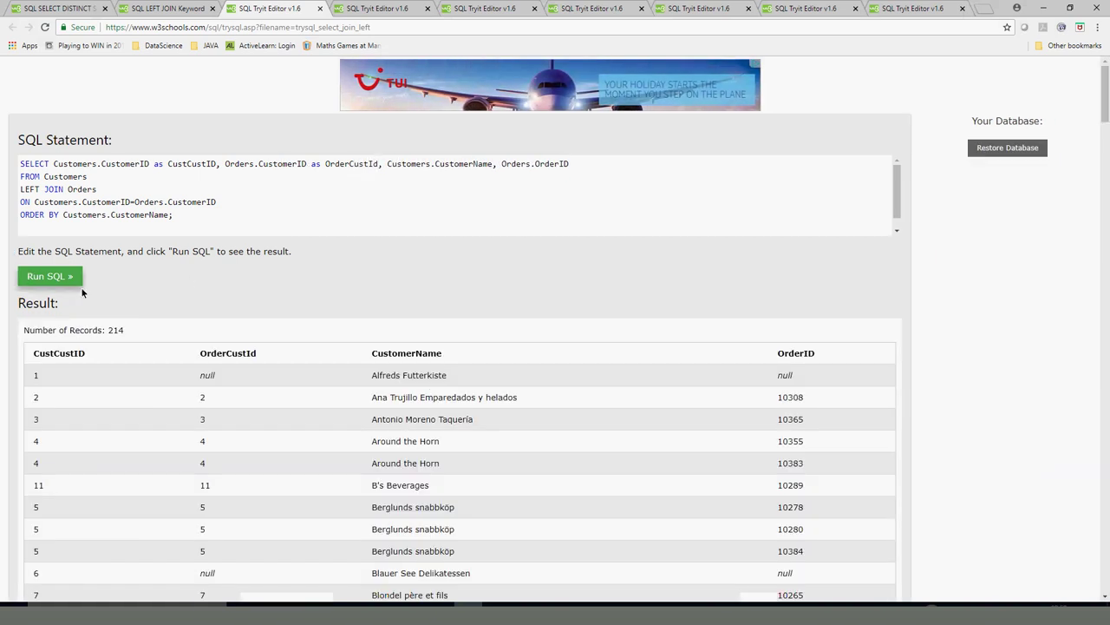
Step: Look through the CustCustID and OrderCustId columns across the LEFT JOIN result rows
double_click(207, 375)
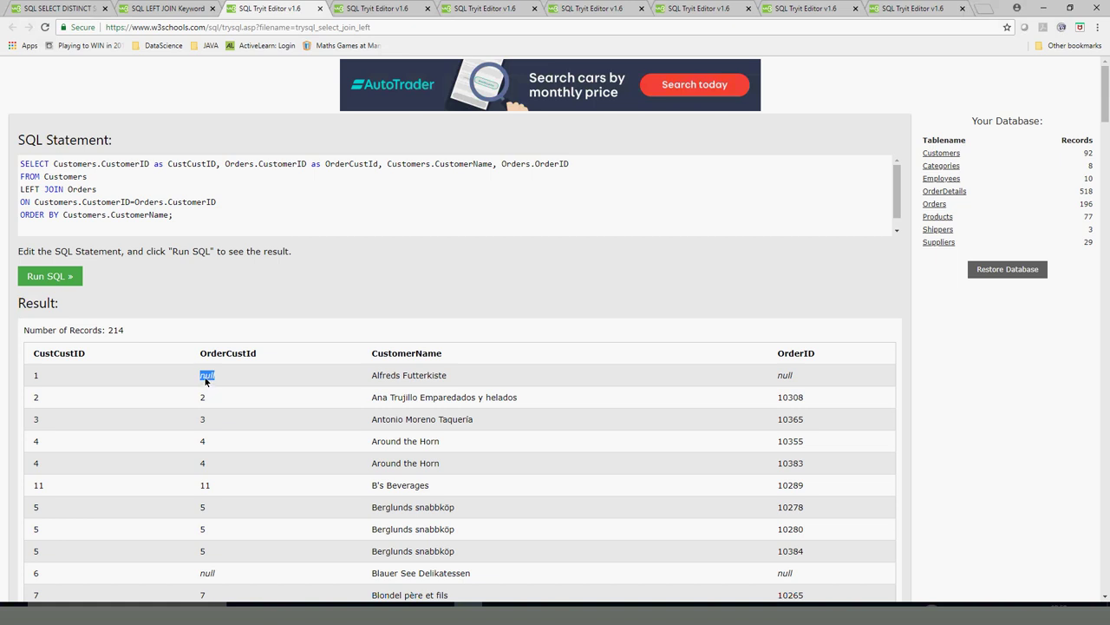
double_click(49, 354)
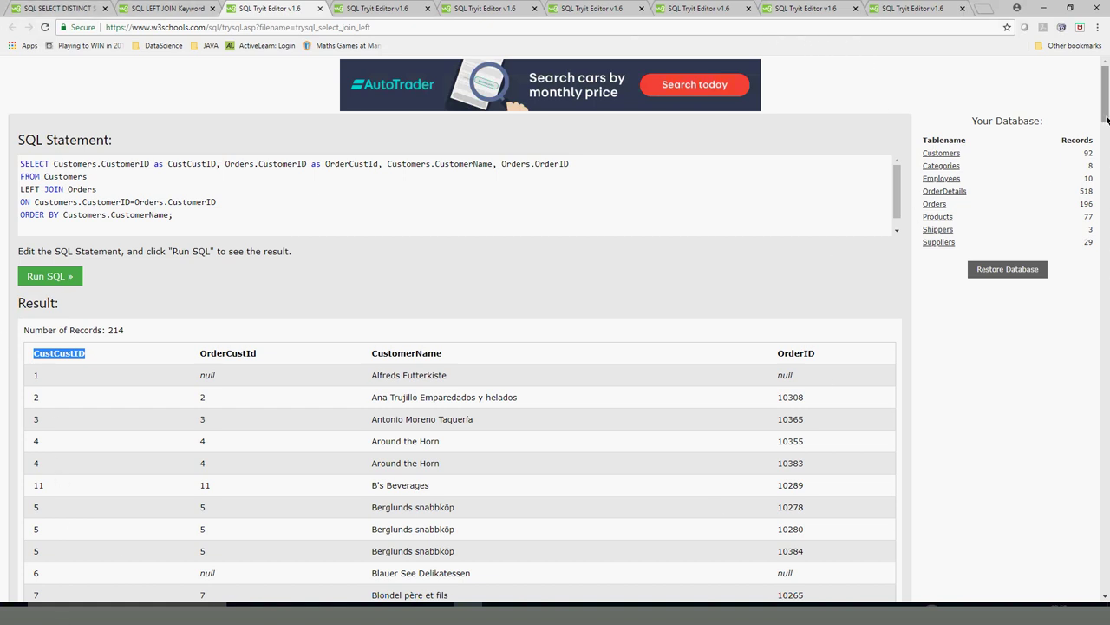
scroll(1107, 159, "down", 1)
scroll(1107, 159, "down", 15)
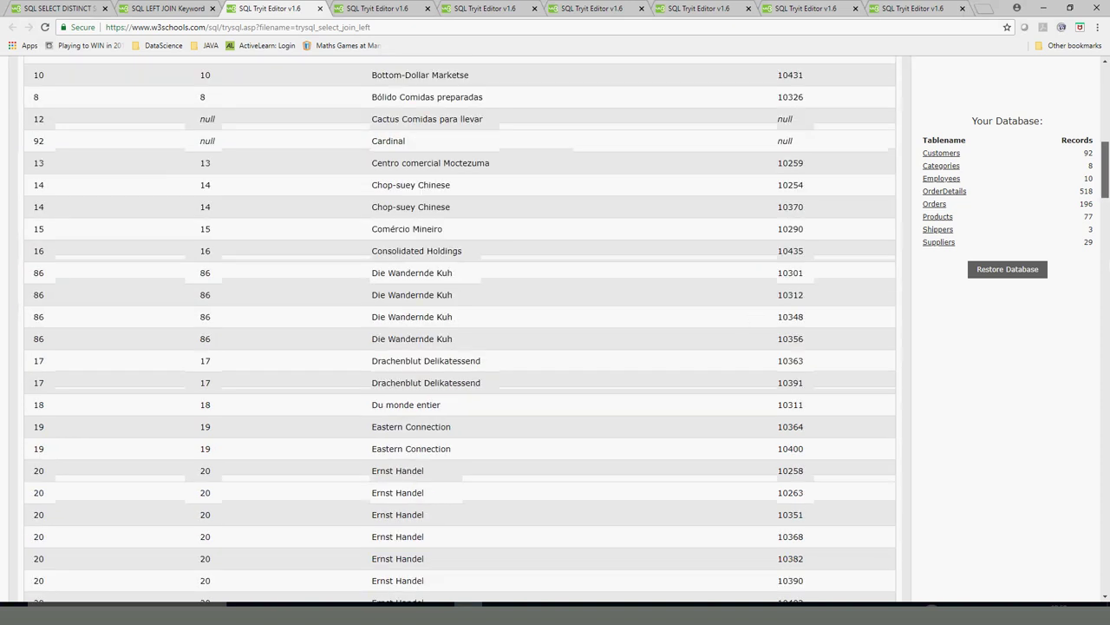
scroll(1108, 158, "up", 15)
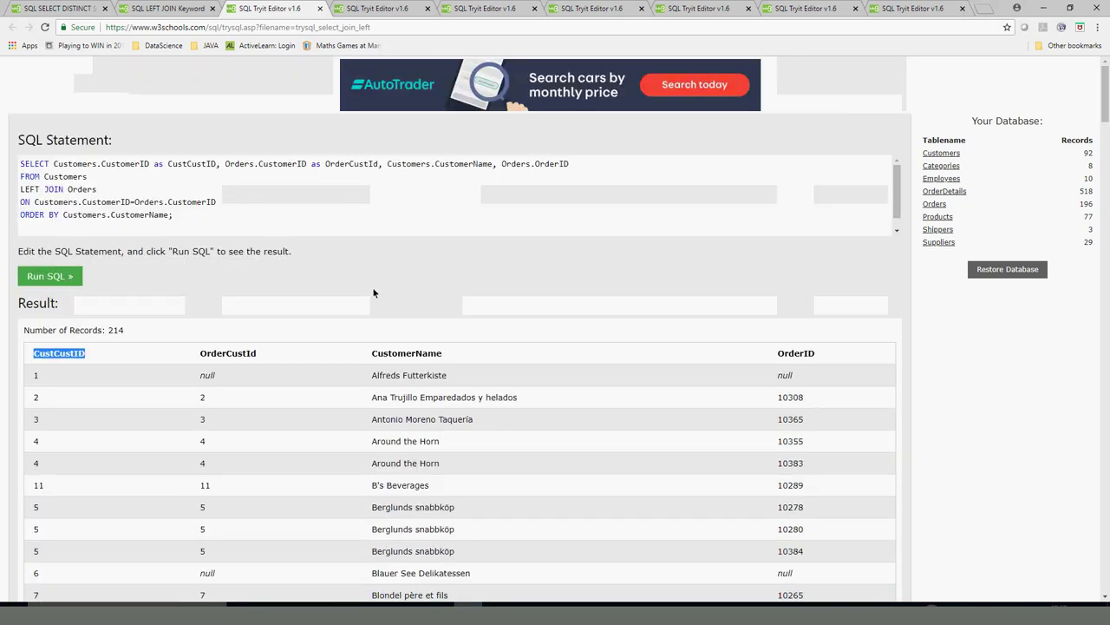
Step: Examine the null OrderCustId and OrderID values against CustCustID, and relate them to the query's Customers and Orders tables
double_click(207, 375)
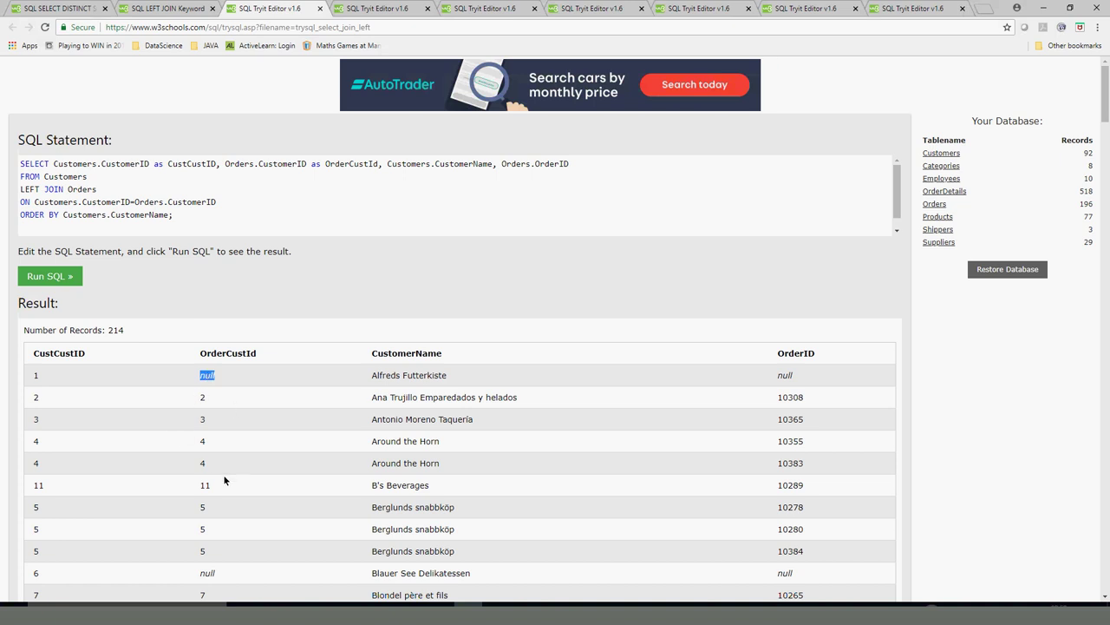
double_click(207, 574)
double_click(207, 377)
double_click(35, 375)
double_click(209, 375)
double_click(785, 375)
double_click(205, 375)
left_click(36, 377)
double_click(213, 355)
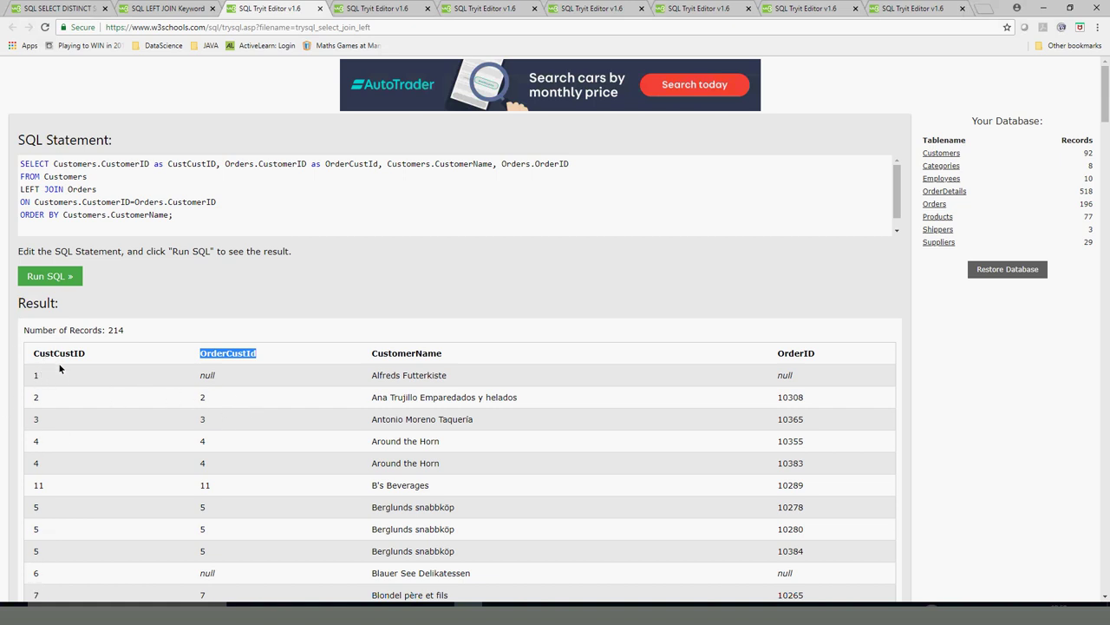
double_click(63, 179)
double_click(81, 191)
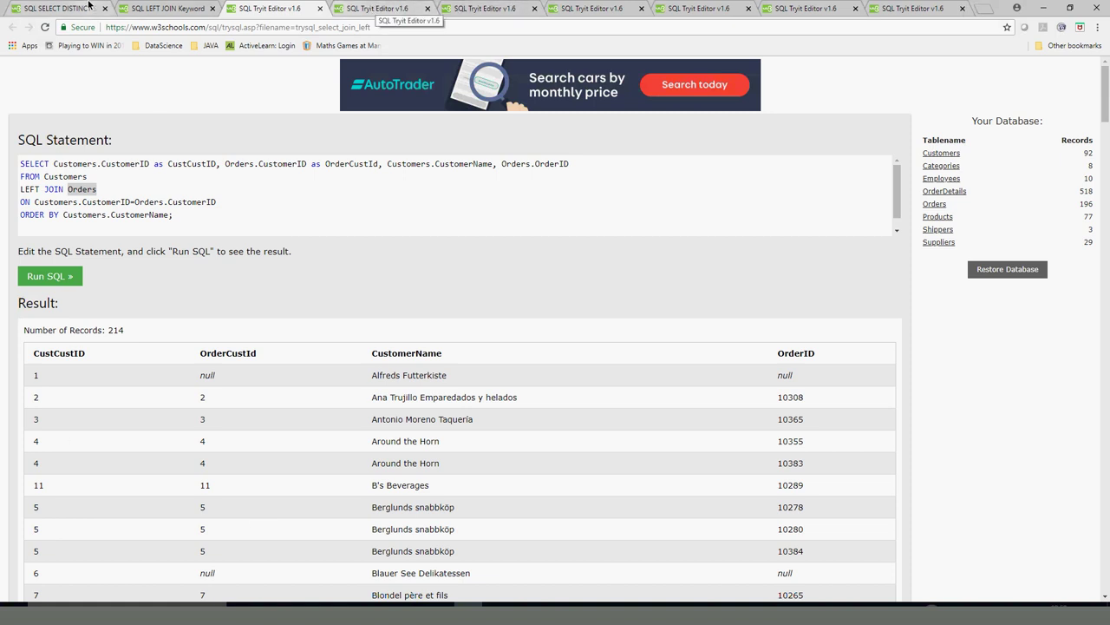
Step: Open the SQL Right Join lesson and go to its RIGHT JOIN example below the Orders and Employees demo tables
left_click(170, 17)
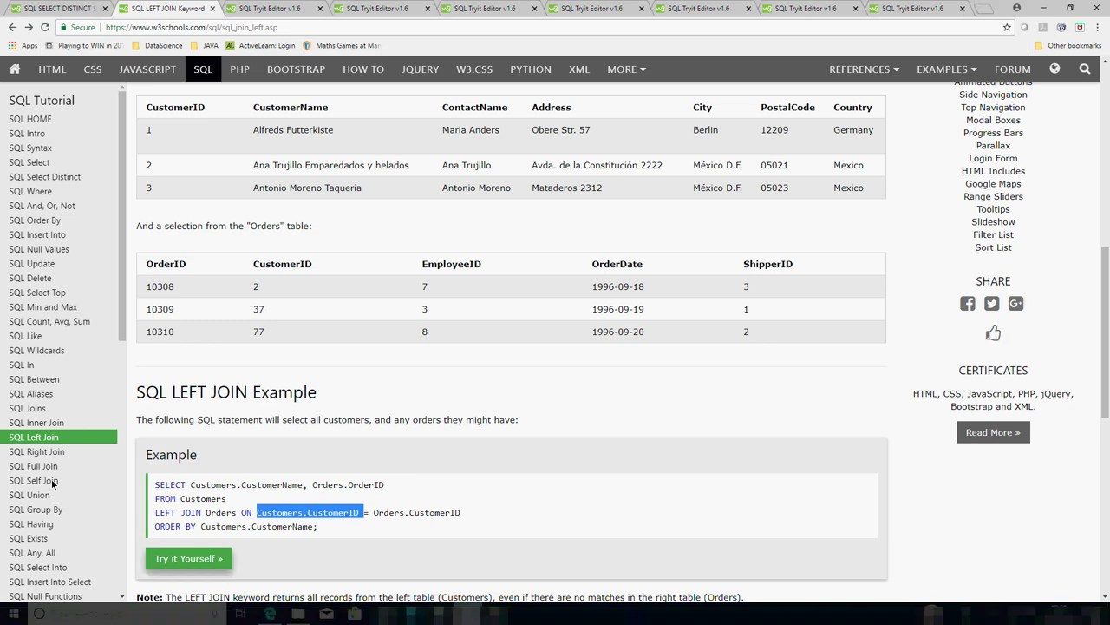
left_click(39, 452)
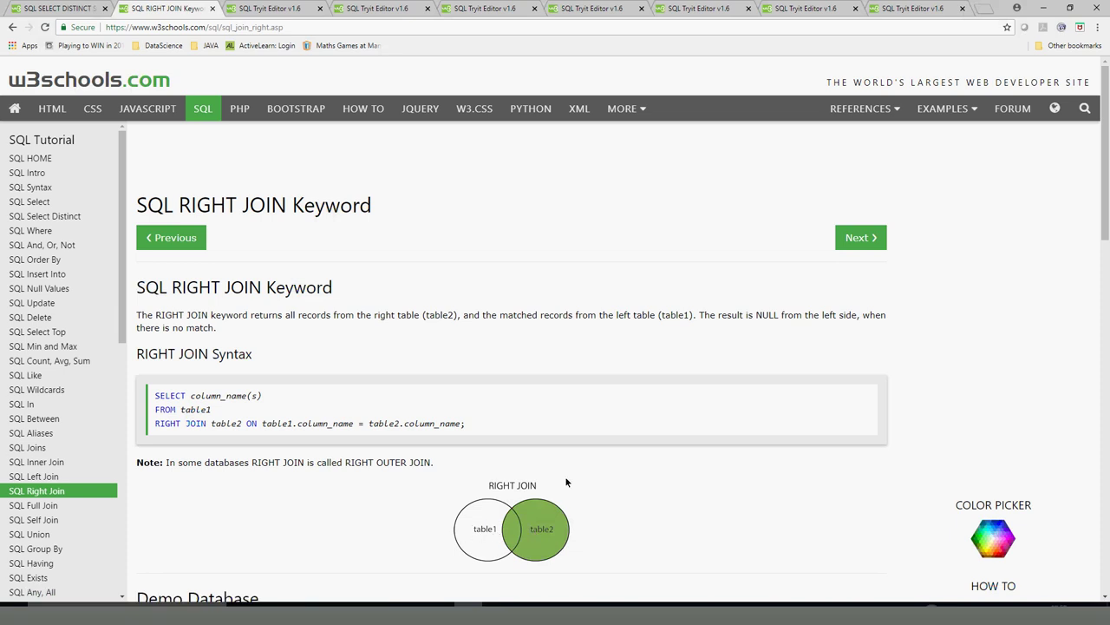
left_click_drag(1105, 157, 1105, 337)
scroll(398, 229, "up", 1)
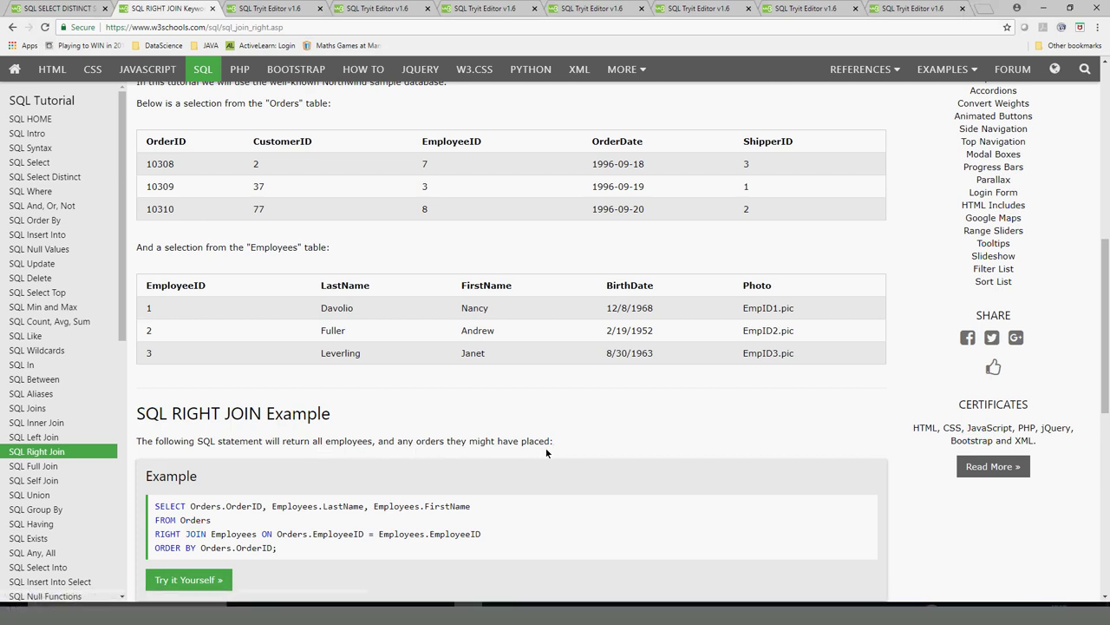
Step: Examine the words "all employees" in the RIGHT JOIN example's description
double_click(332, 444)
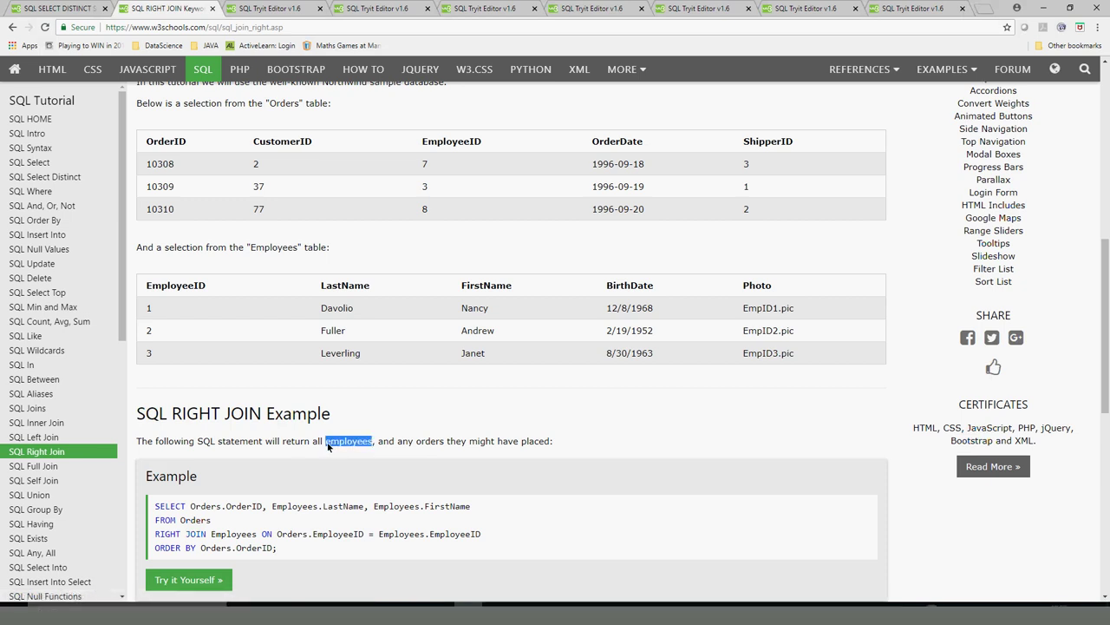
left_click_drag(312, 444, 370, 442)
left_click_drag(313, 444, 321, 444)
double_click(359, 444)
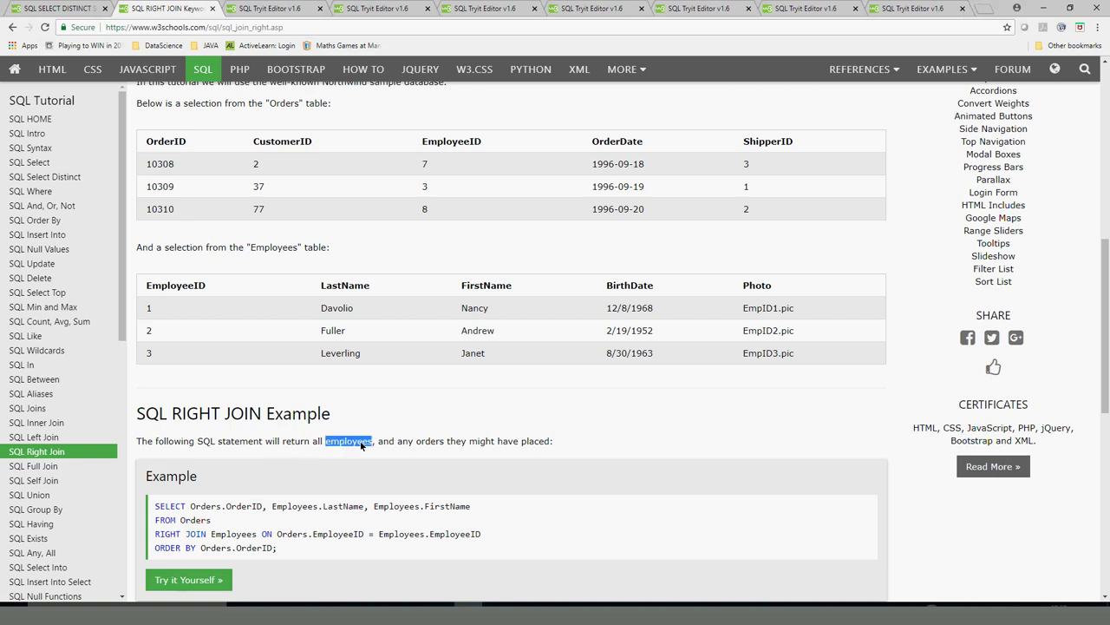
left_click(307, 444)
left_click_drag(307, 444, 347, 444)
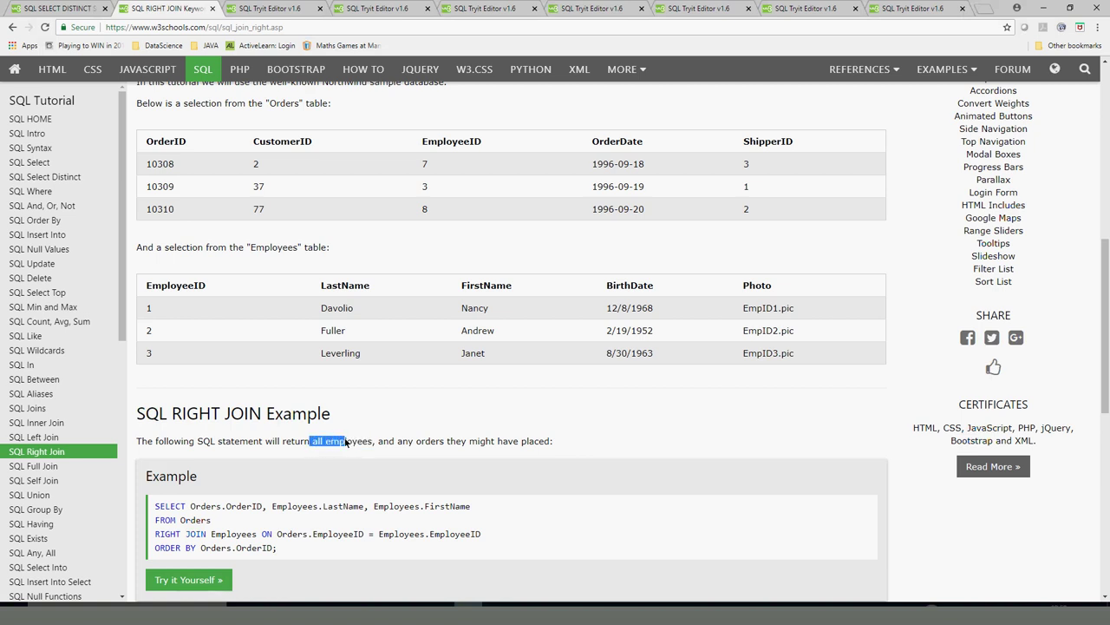
Step: Compare Orders as the left table with Employees as the right table in the RIGHT JOIN query, and open the example in the Tryit editor
double_click(193, 520)
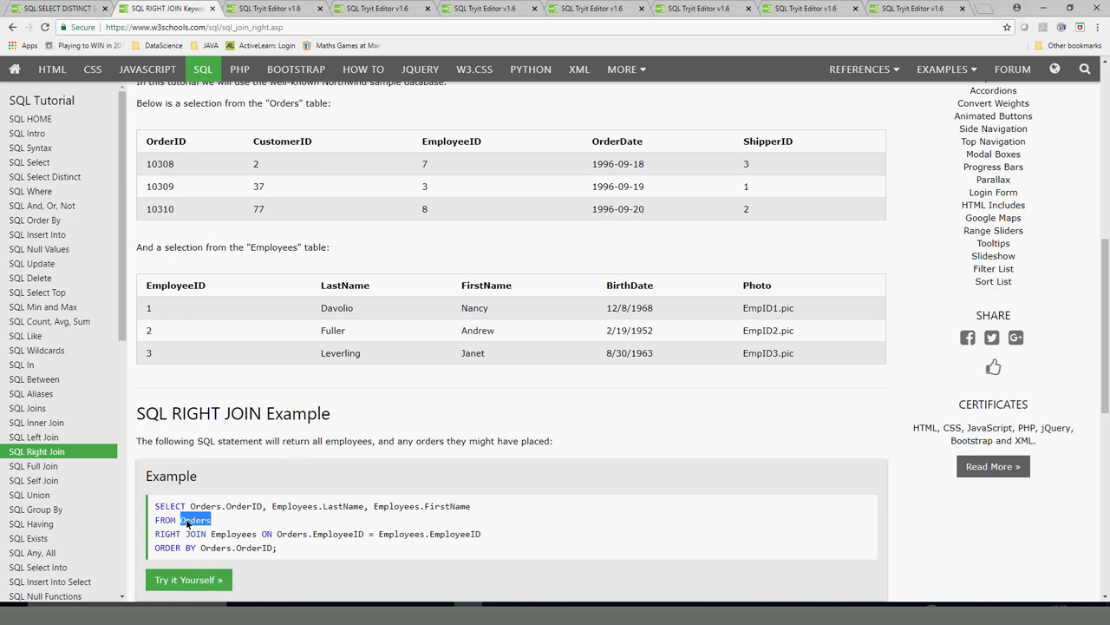
double_click(233, 533)
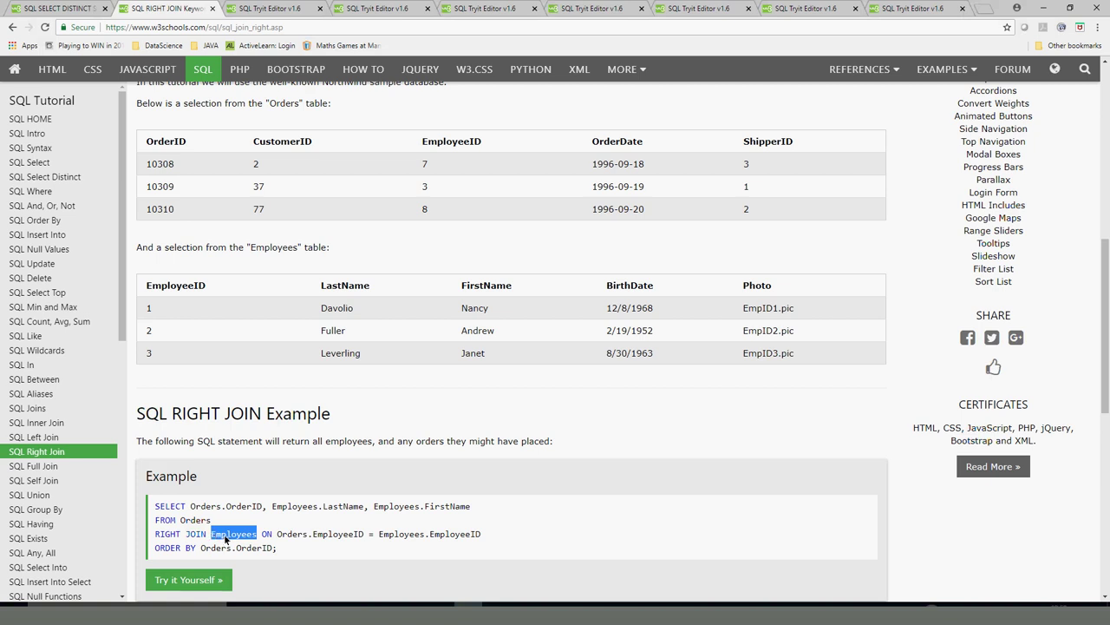
double_click(193, 521)
double_click(227, 534)
double_click(195, 522)
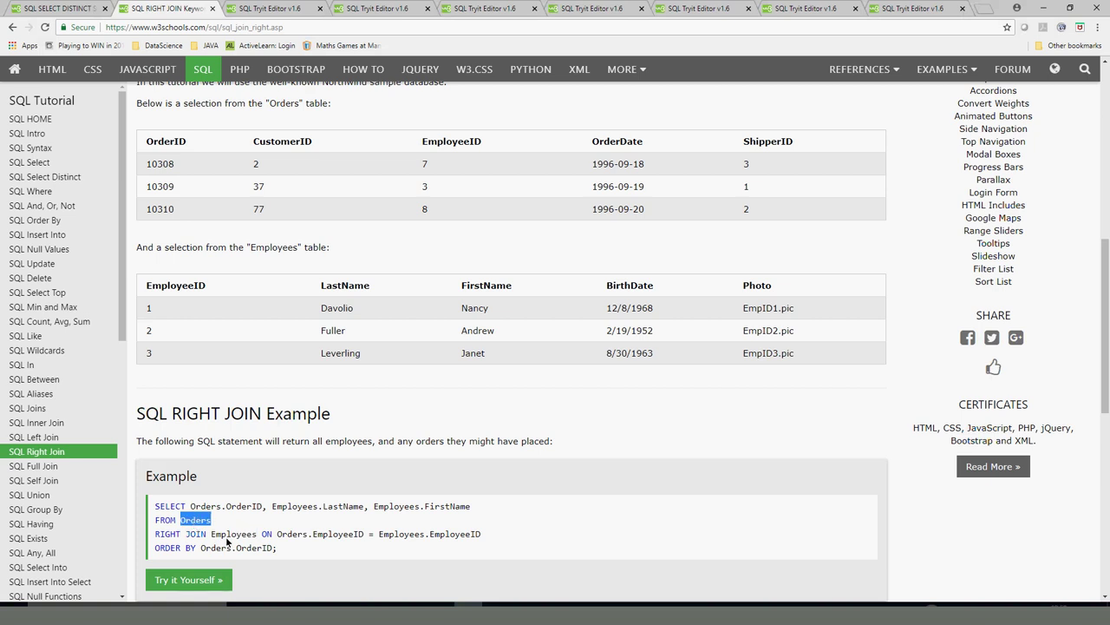
double_click(227, 535)
double_click(190, 520)
left_click(206, 580)
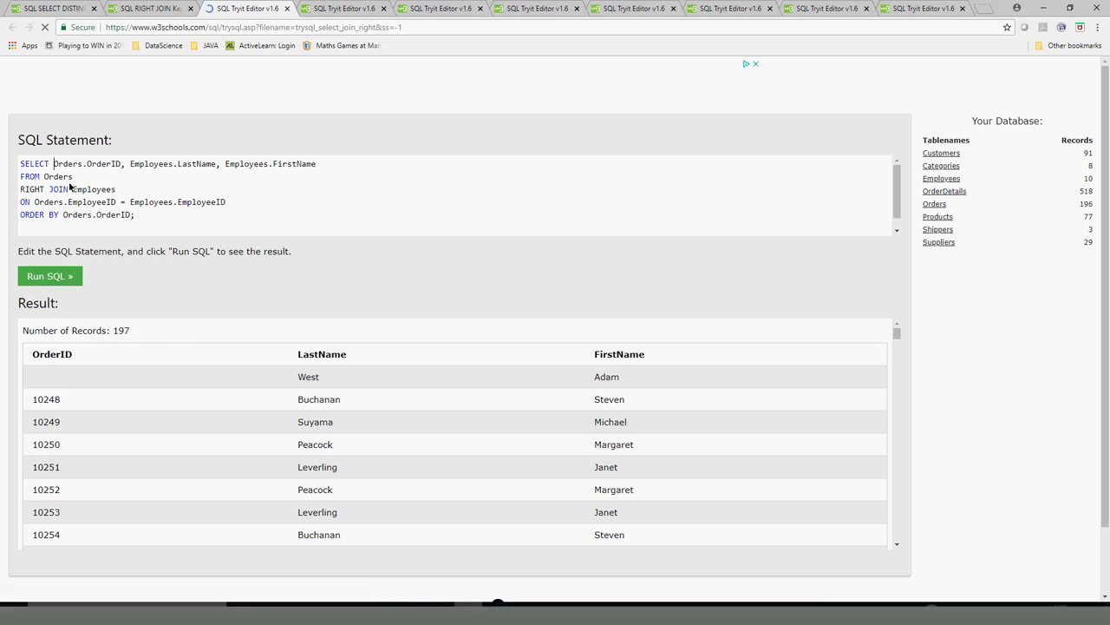
Step: Copy the join condition Orders.EmployeeID = Employees.EmployeeID to the start of the RIGHT JOIN query's SELECT list
left_click_drag(34, 204, 227, 205)
key("ctrl+c")
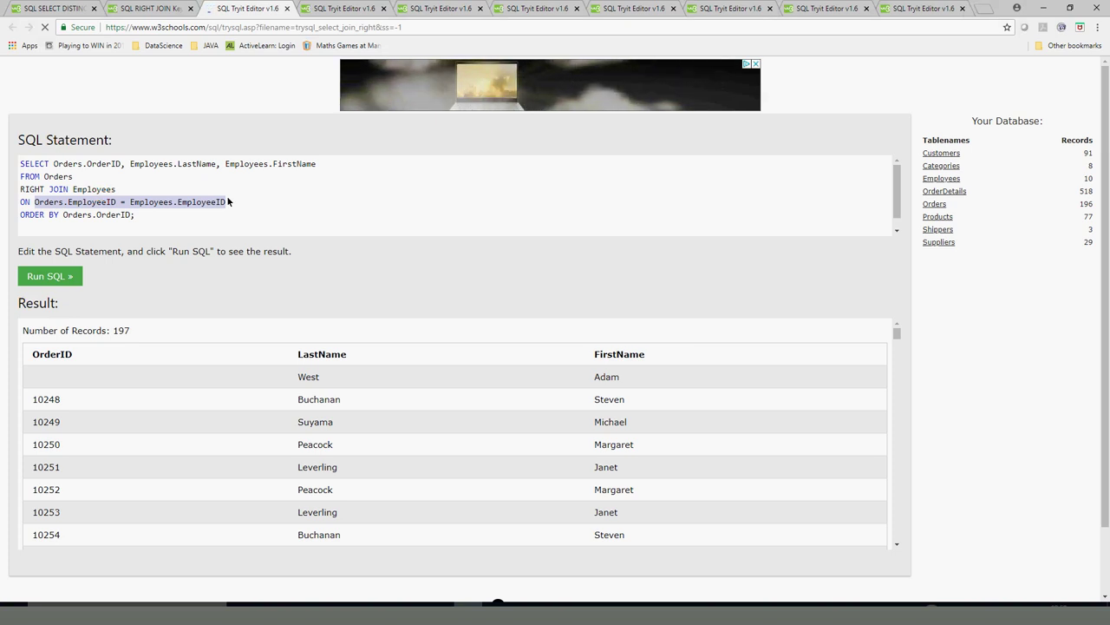
left_click(54, 165)
key("ctrl+v")
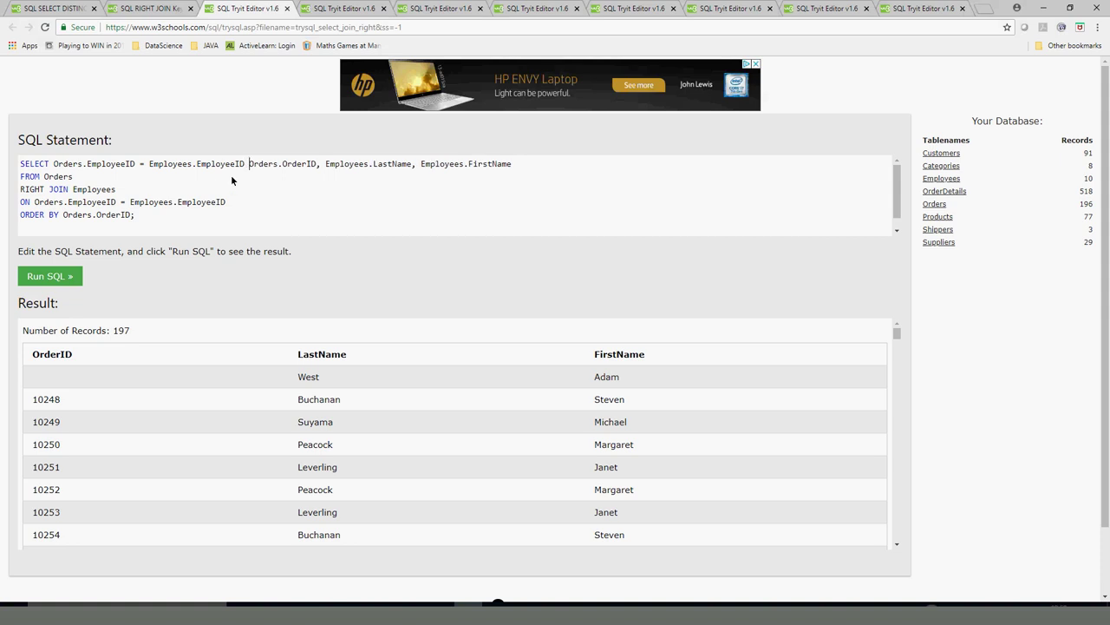
Step: Alias Orders.EmployeeID as orderEmpId in the SELECT list, and replace the equals sign after it with a comma
left_click(135, 164)
type("as ")
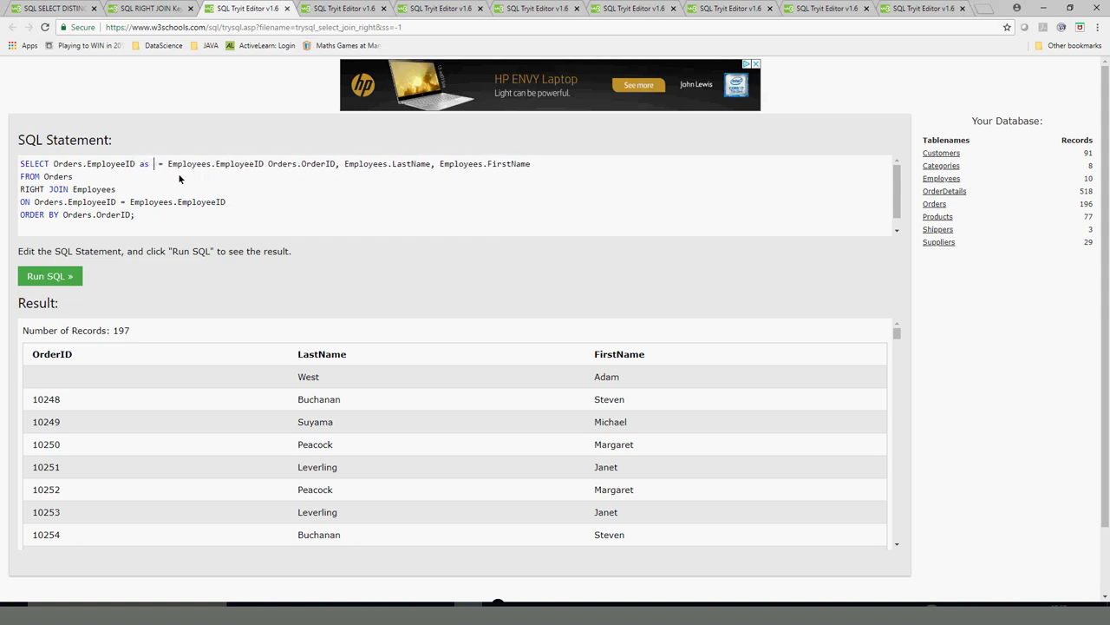
type("orderE")
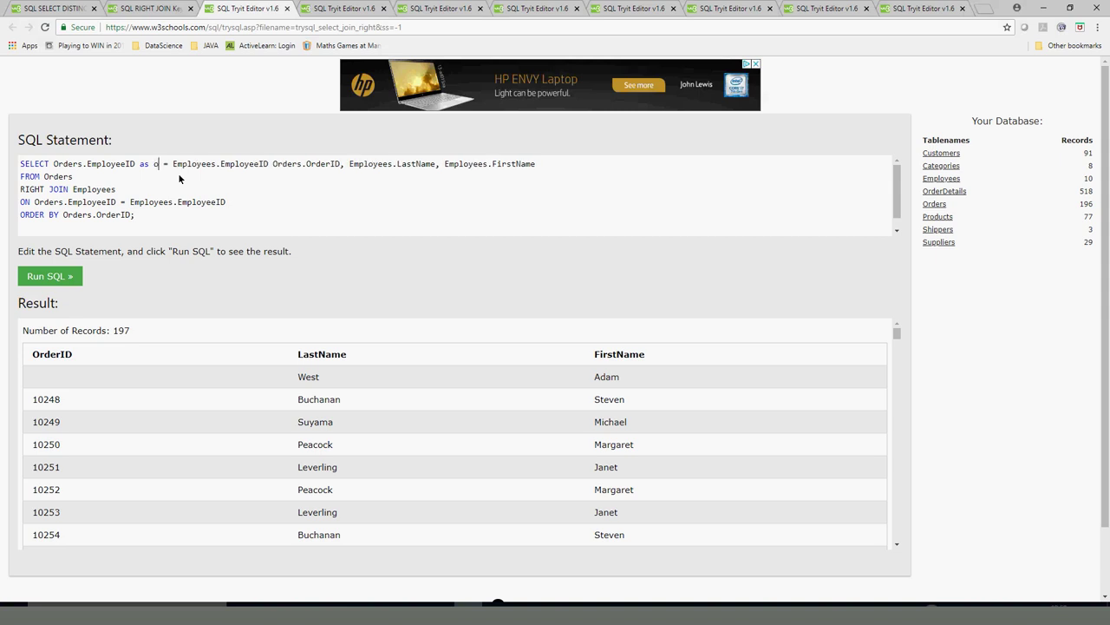
type("mpId")
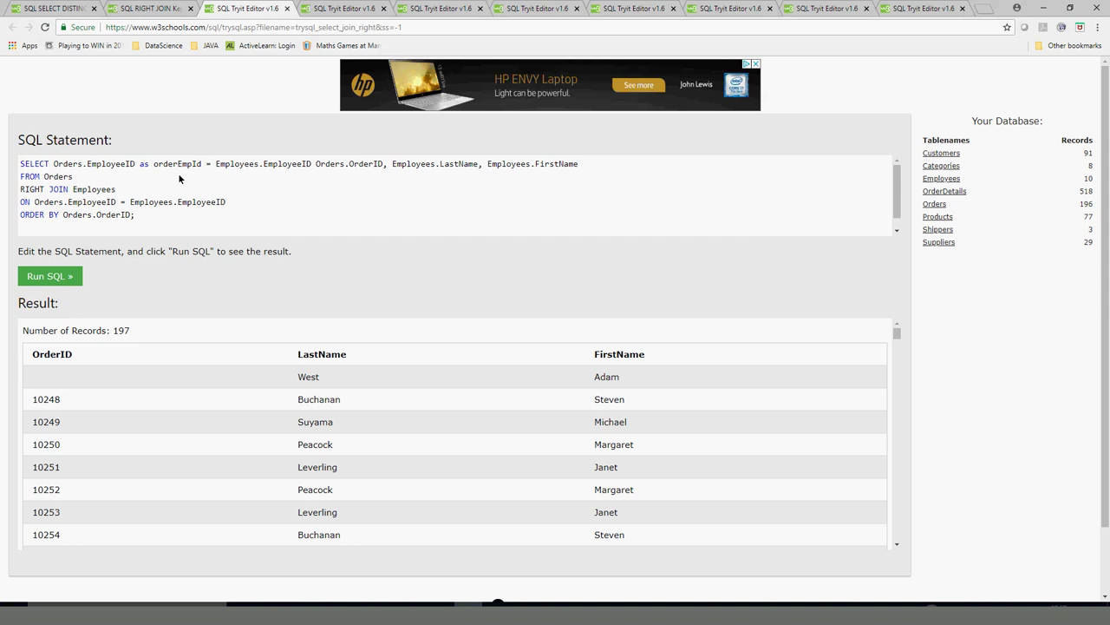
type(",")
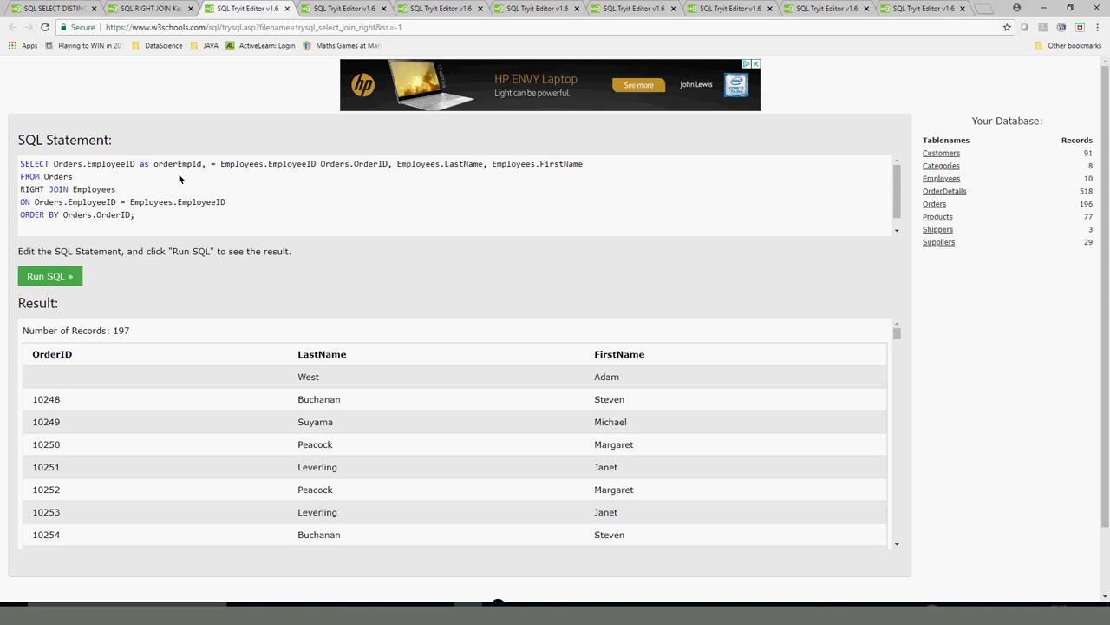
key("Delete")
key("Delete")
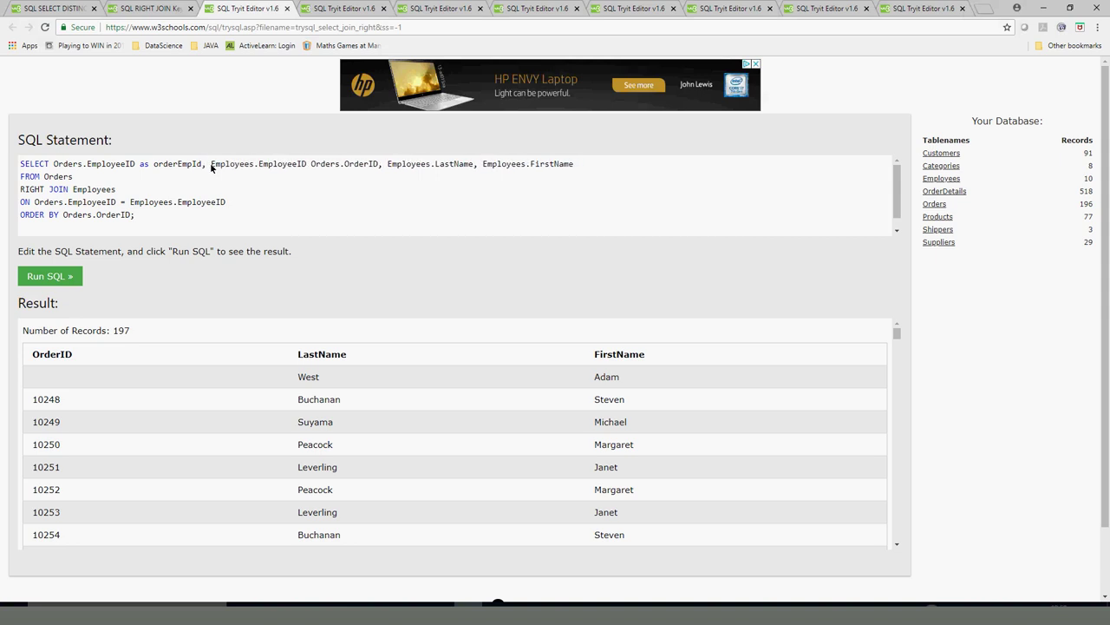
Step: Alias Employees.EmployeeID as emplId, separate it from Orders.OrderID with a comma, and run the RIGHT JOIN query
left_click(321, 167)
type("as  ")
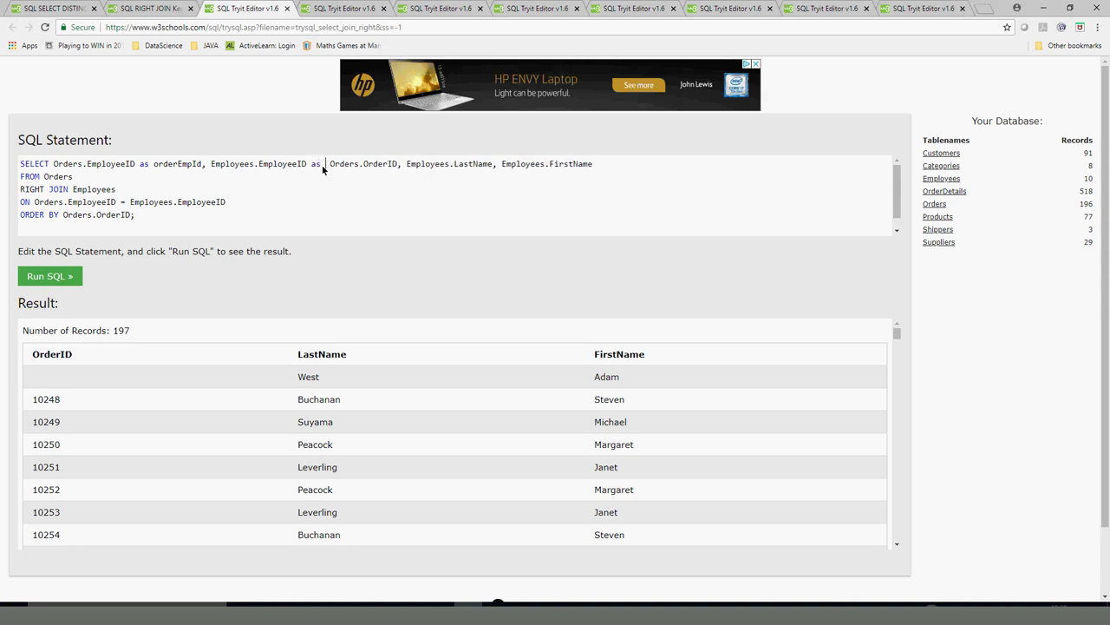
type("empl")
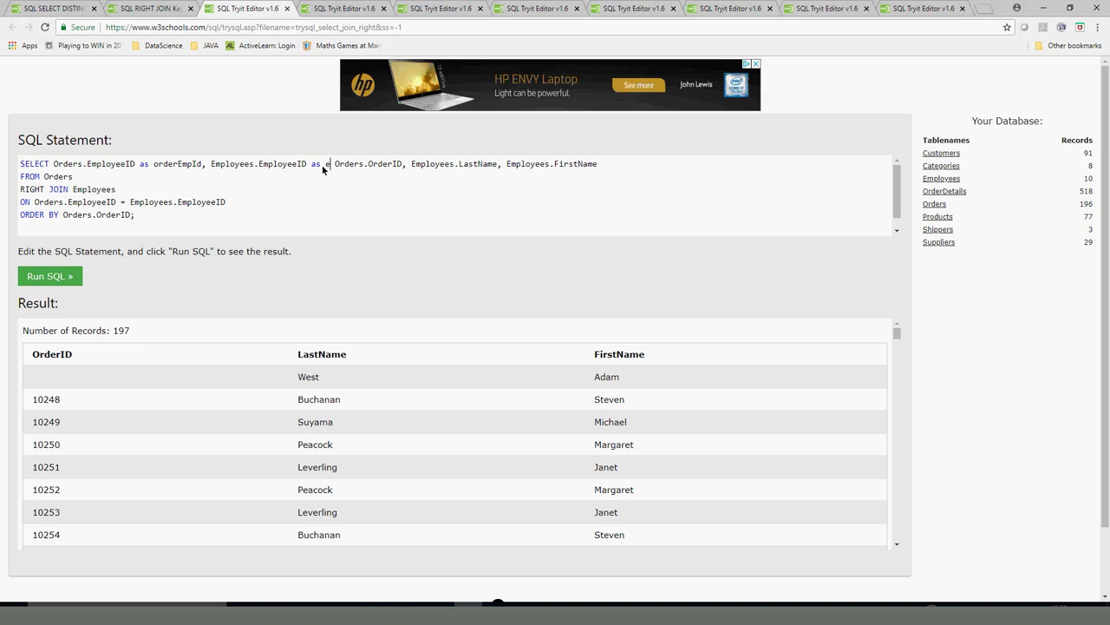
type("Id,")
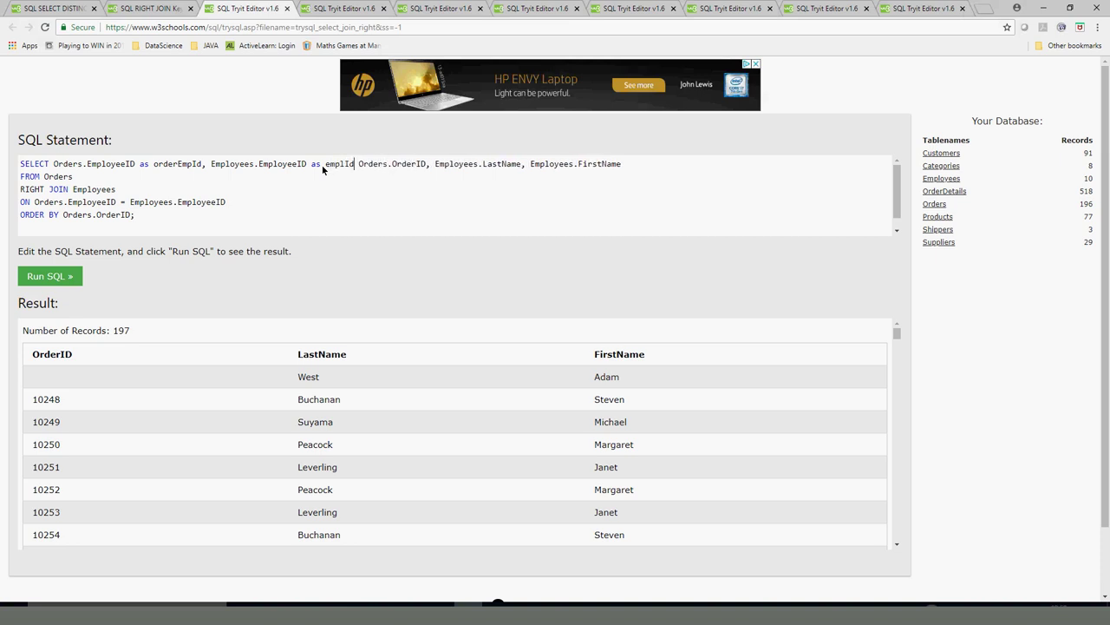
left_click(42, 271)
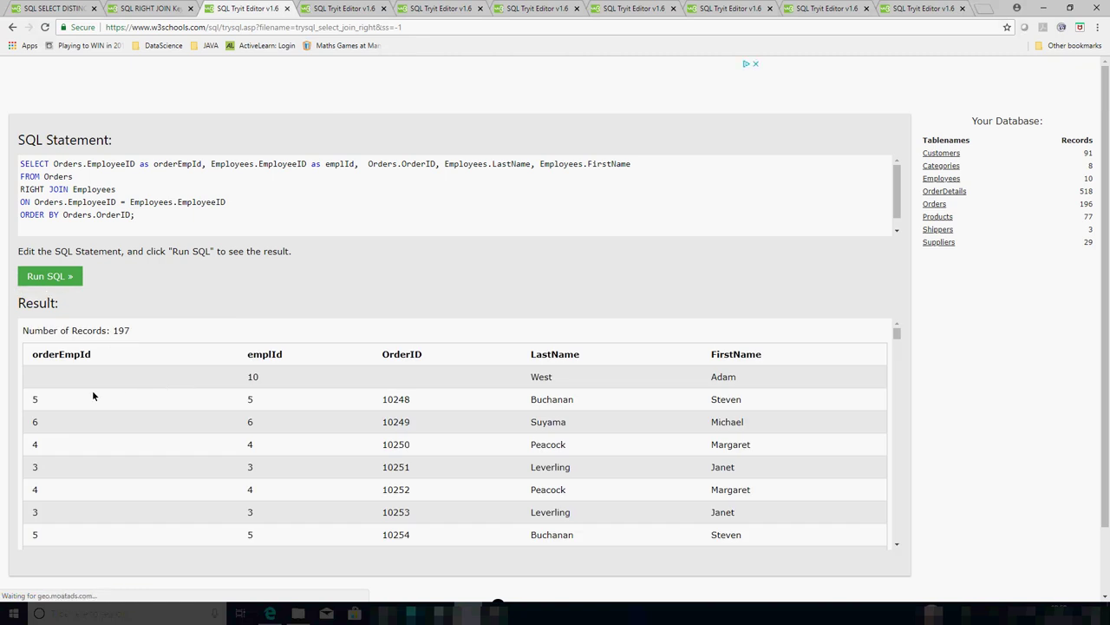
Step: Compare the orderEmpId and emplId columns in the RIGHT JOIN results
double_click(52, 357)
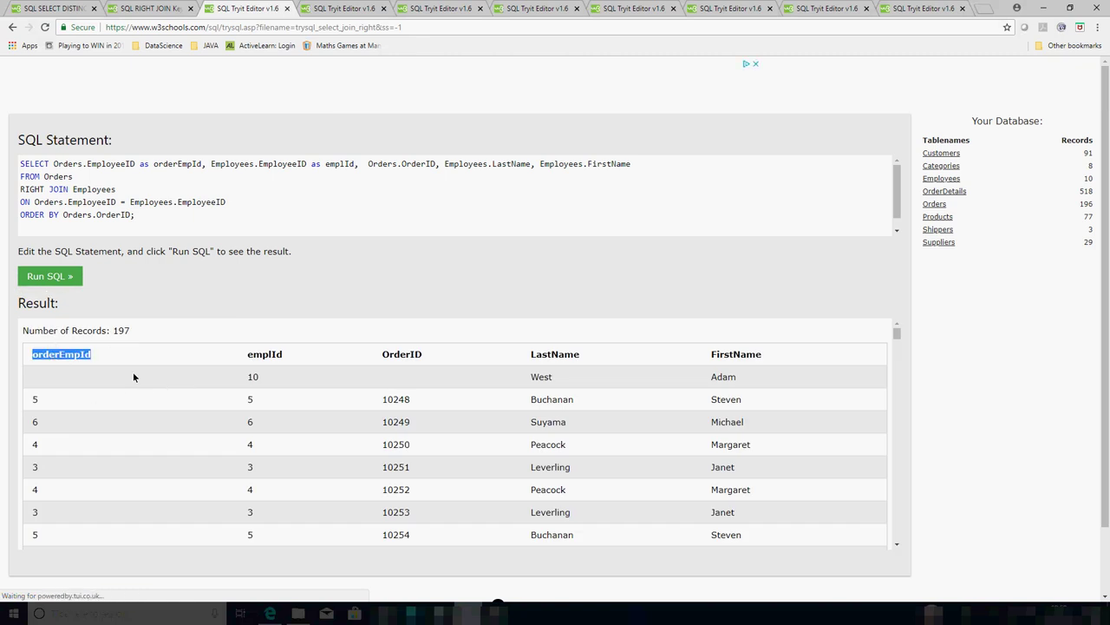
double_click(260, 356)
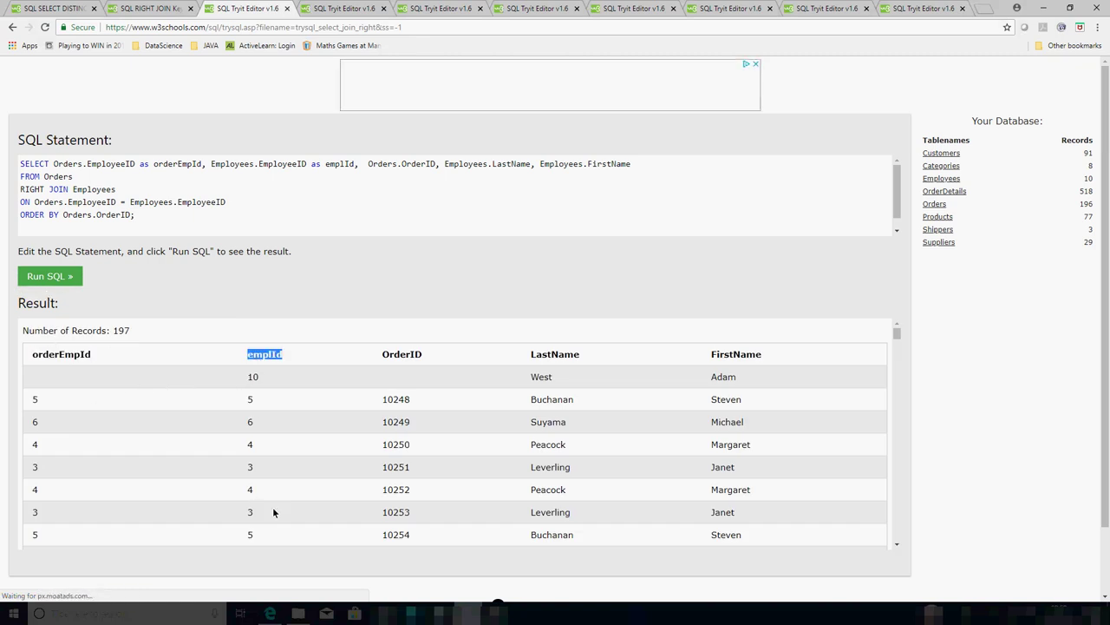
left_click_drag(263, 370, 265, 360)
left_click(265, 360)
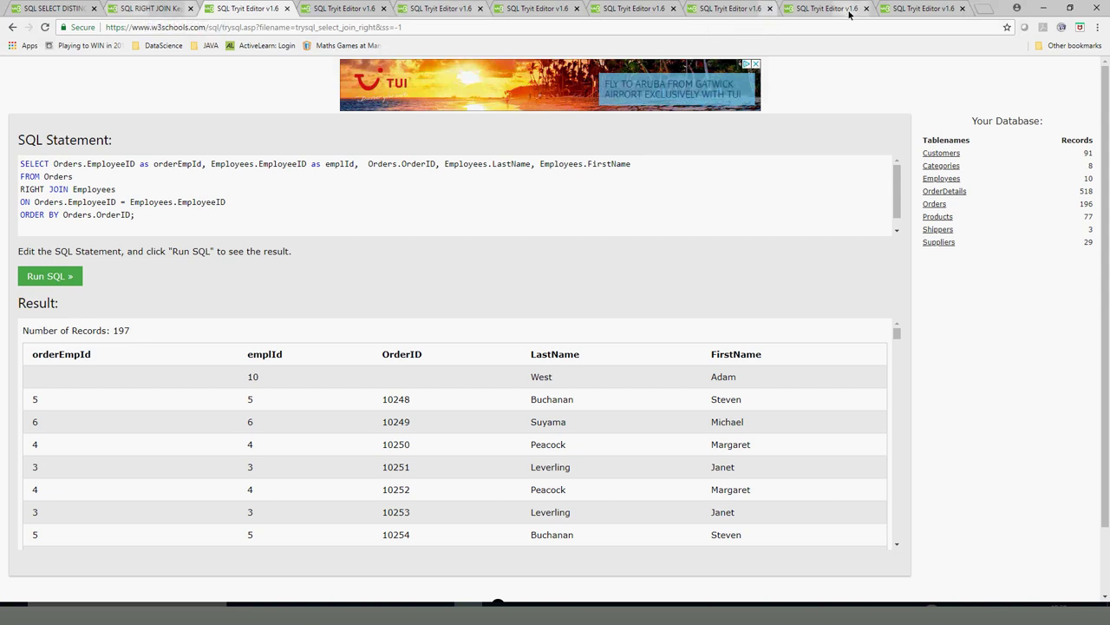
Step: Check the RIGHT JOIN lesson page, and locate Employees as the right table in the edited query
left_click(922, 8)
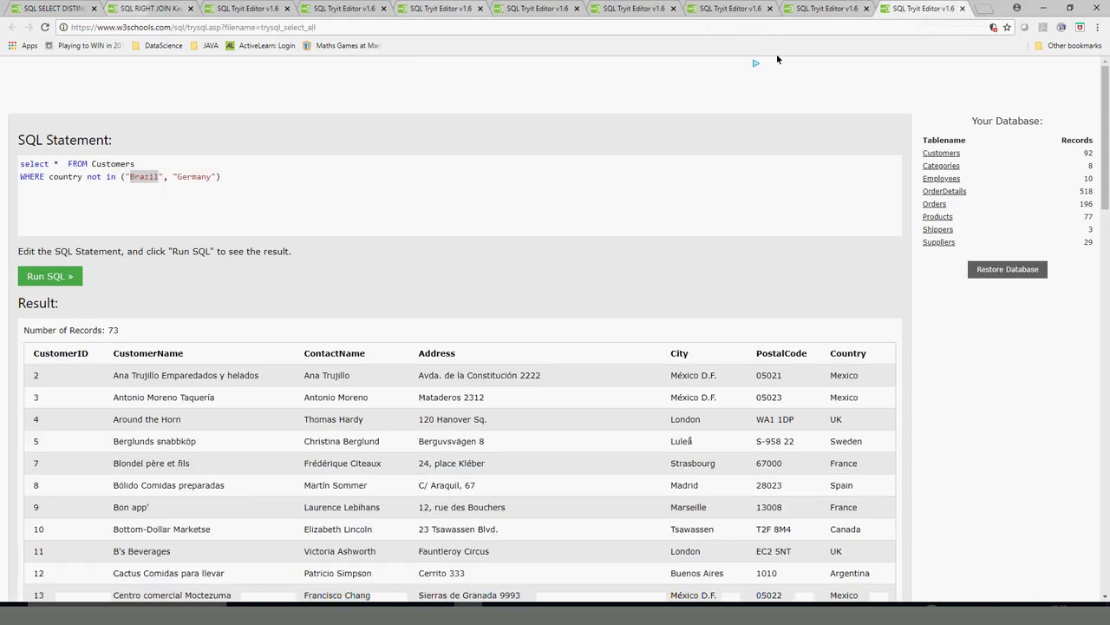
left_click(141, 10)
left_click(234, 9)
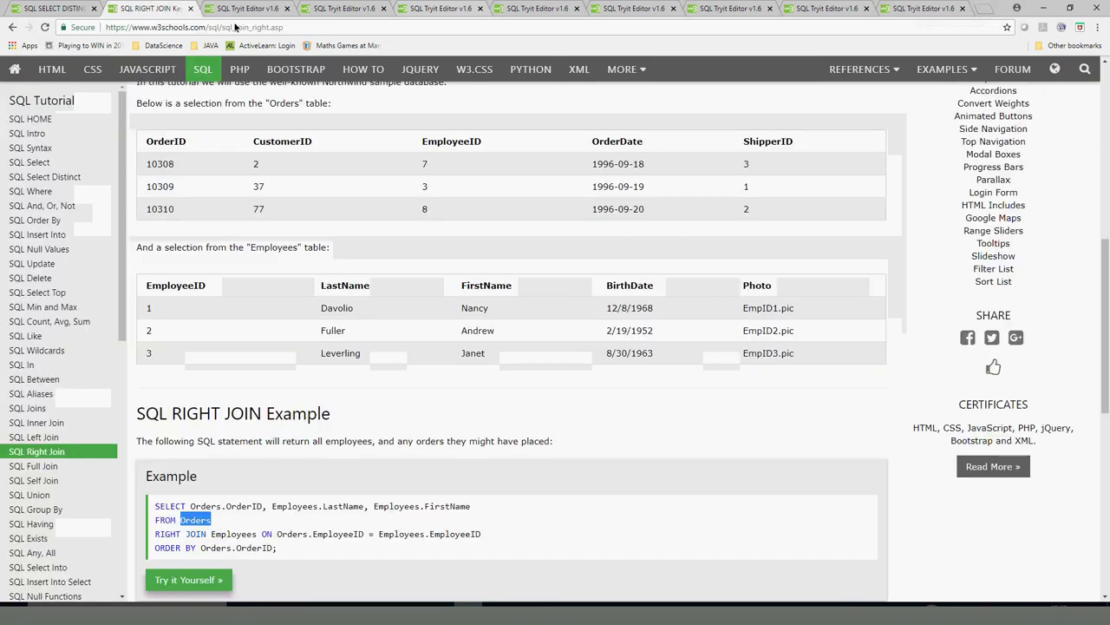
left_click_drag(117, 189, 75, 190)
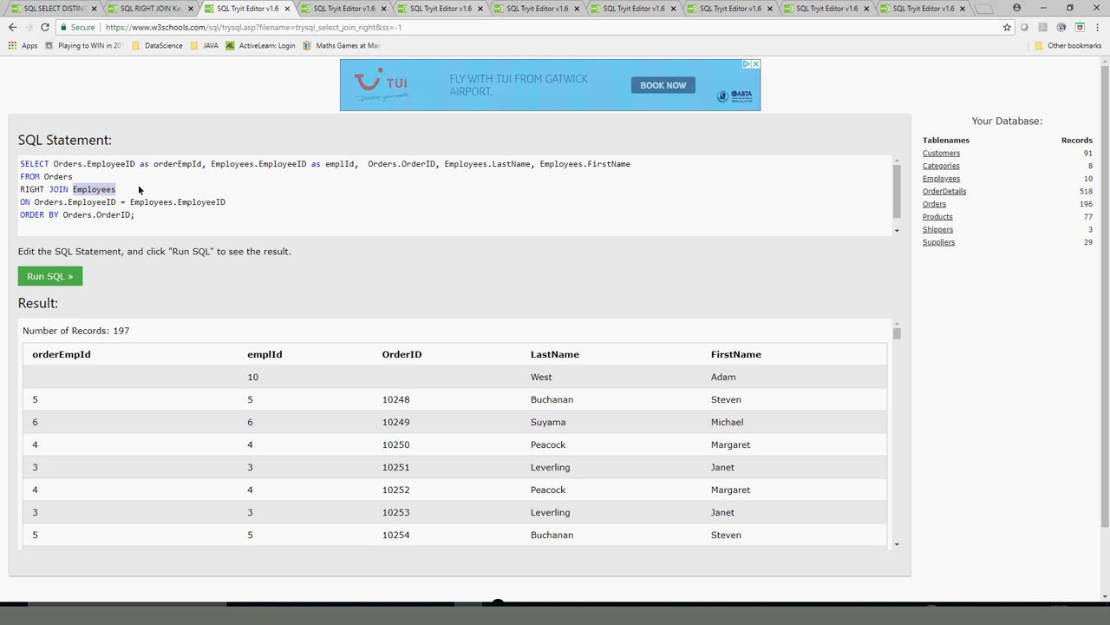
Step: Change the SELECT * FROM Customers query to select from Employees, run it, and view all employee records
left_click(534, 7)
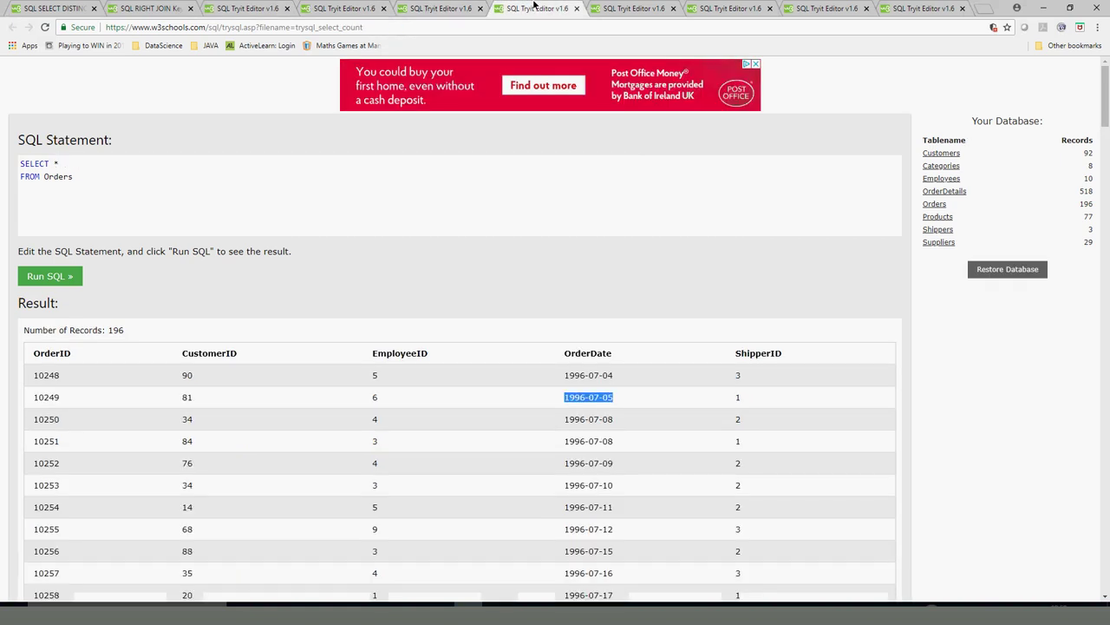
left_click(610, 11)
scroll(317, 376, "up", 20)
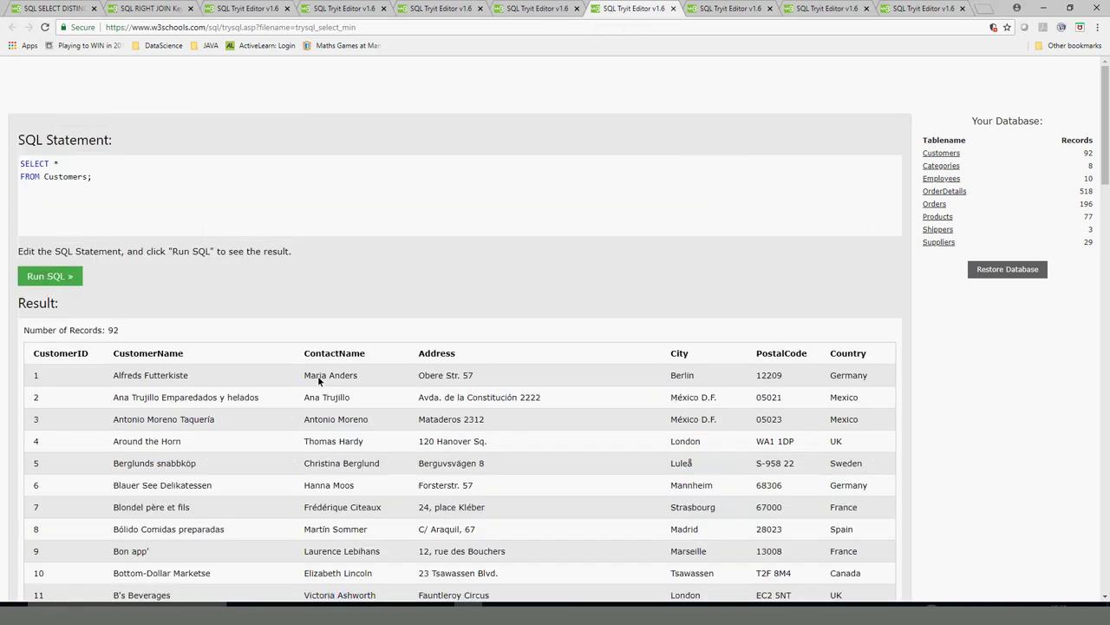
type("Employees")
left_click(58, 280)
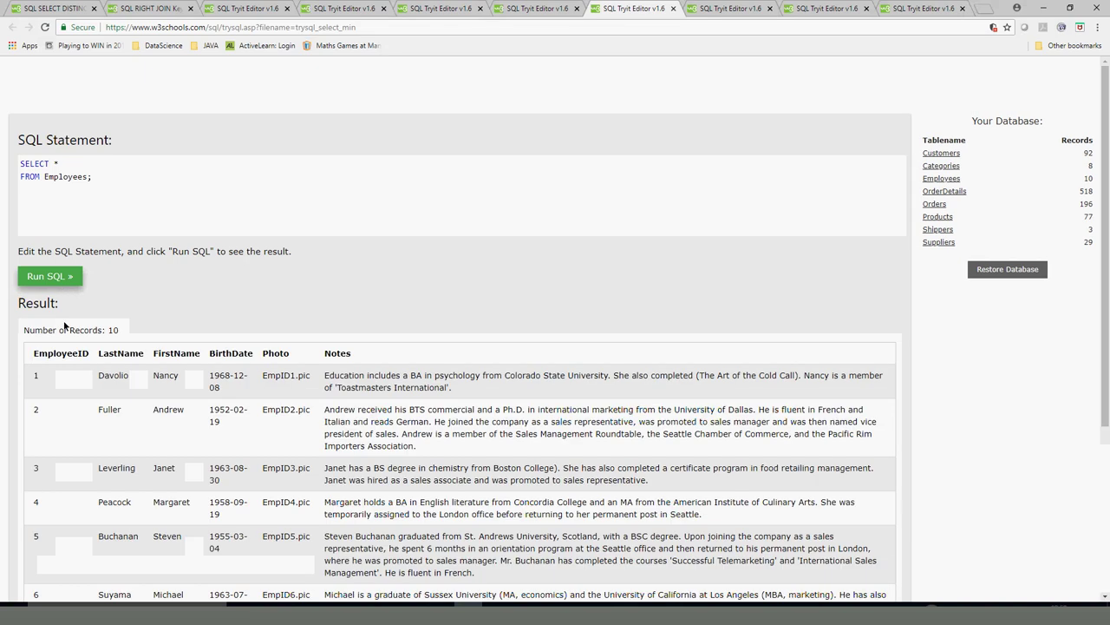
scroll(228, 465, "down", 3)
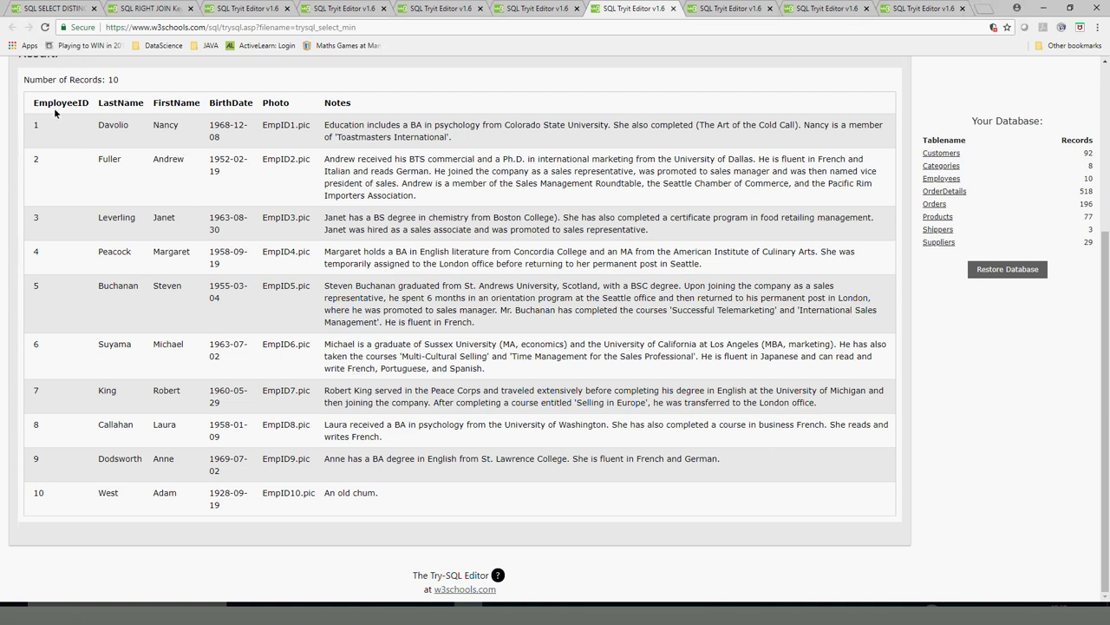
Step: Compare the Orders and Employees records with the RIGHT JOIN query, and examine Orders.EmployeeID in its ON condition
left_click(161, 8)
left_click(249, 8)
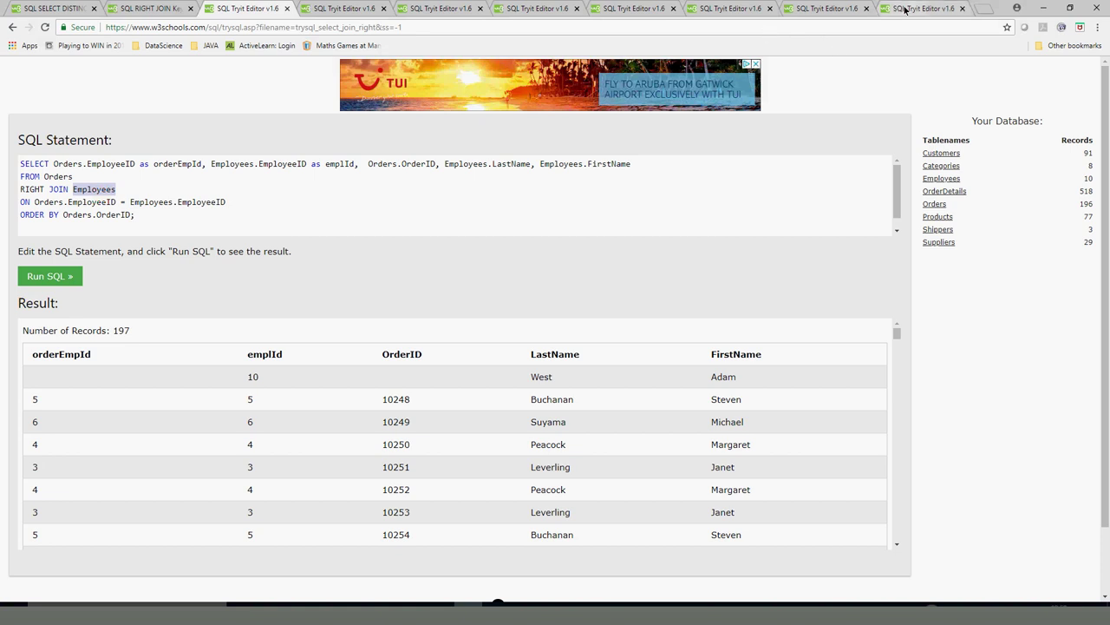
left_click(512, 10)
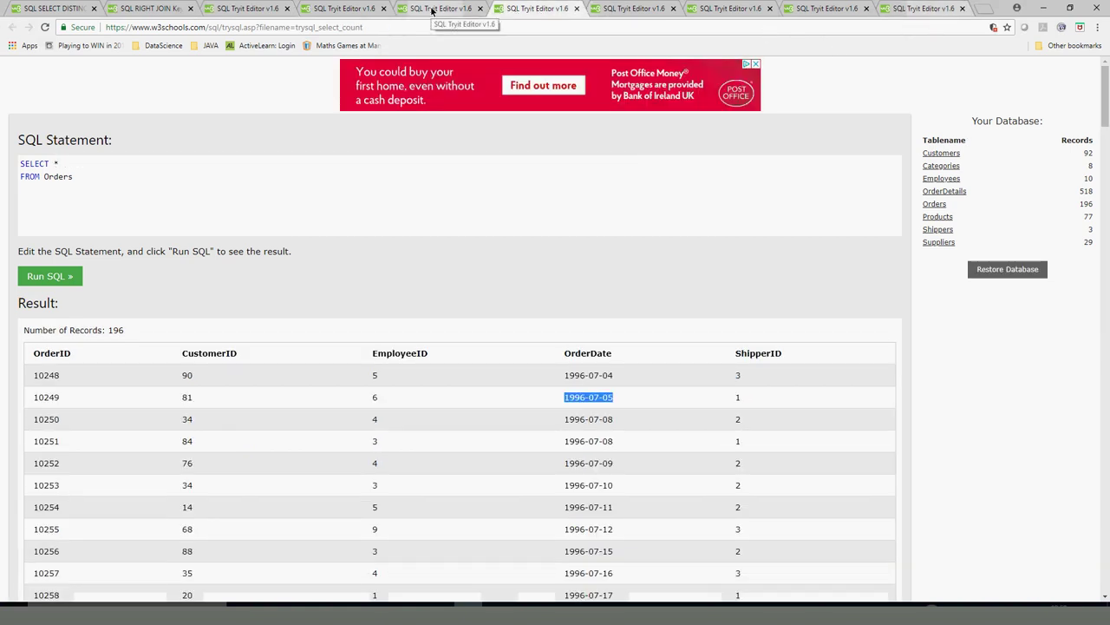
left_click(592, 10)
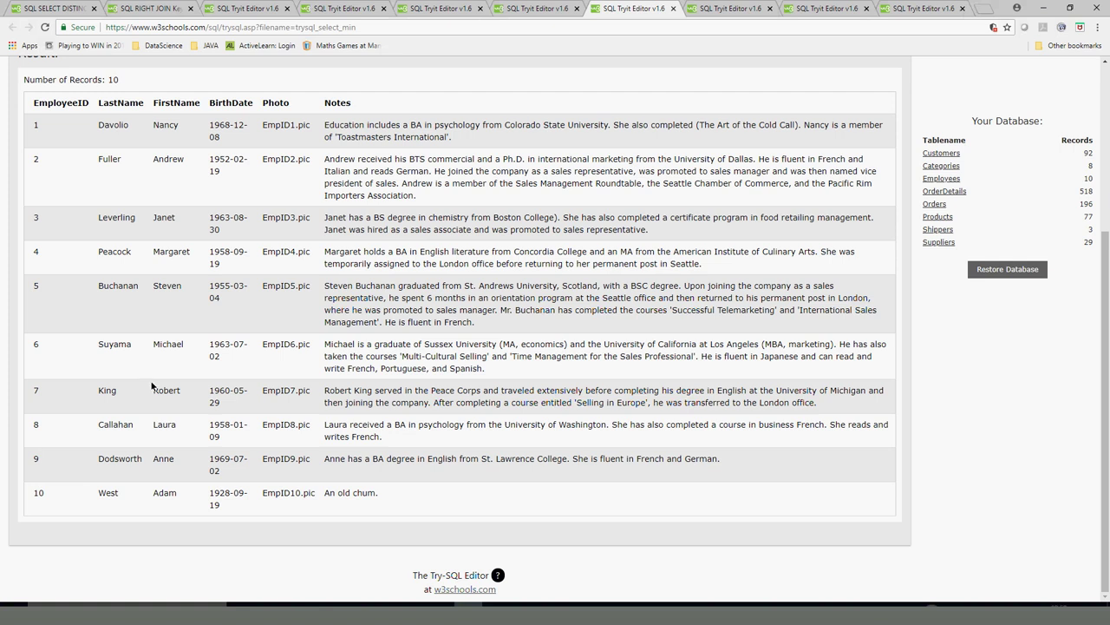
left_click(238, 11)
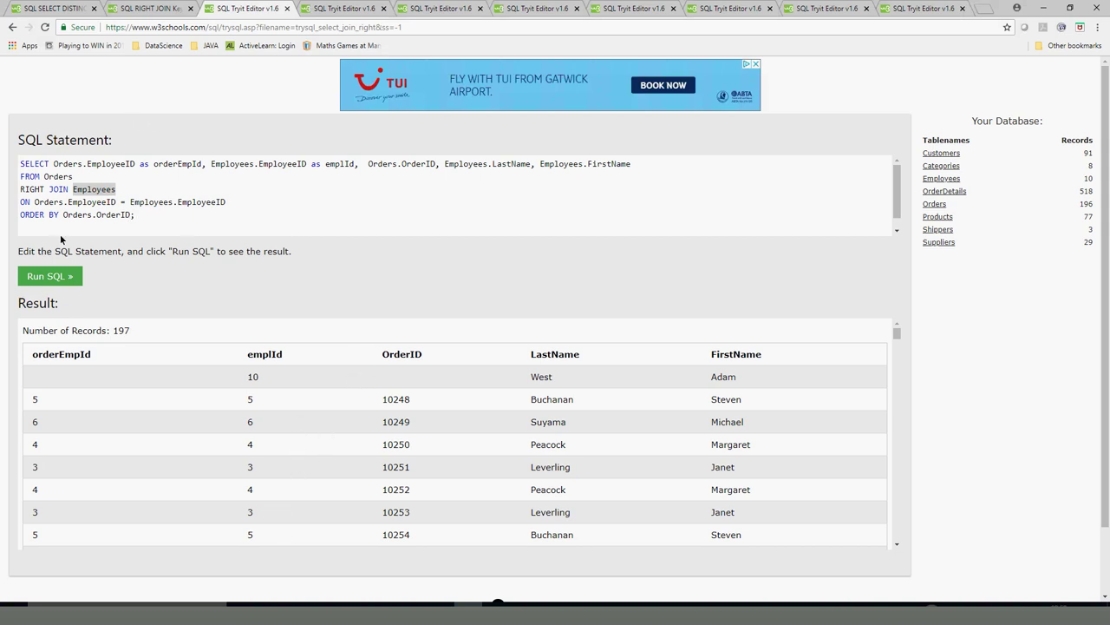
double_click(82, 204)
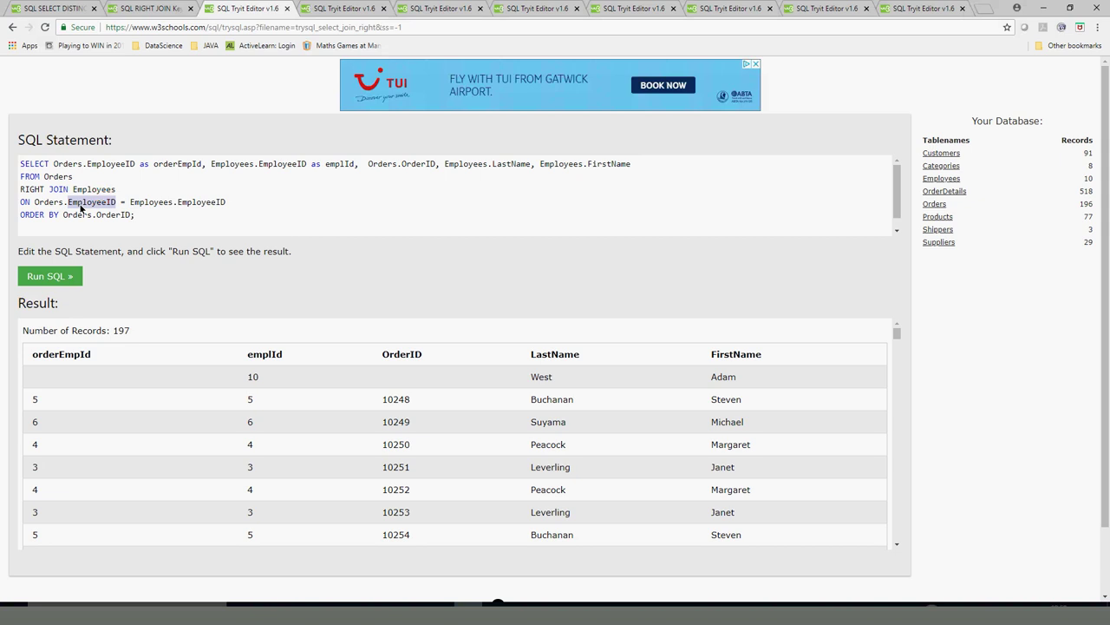
Step: Review the EmployeeID values in the Orders records against the Employees list, and return to the RIGHT JOIN results
left_click(330, 9)
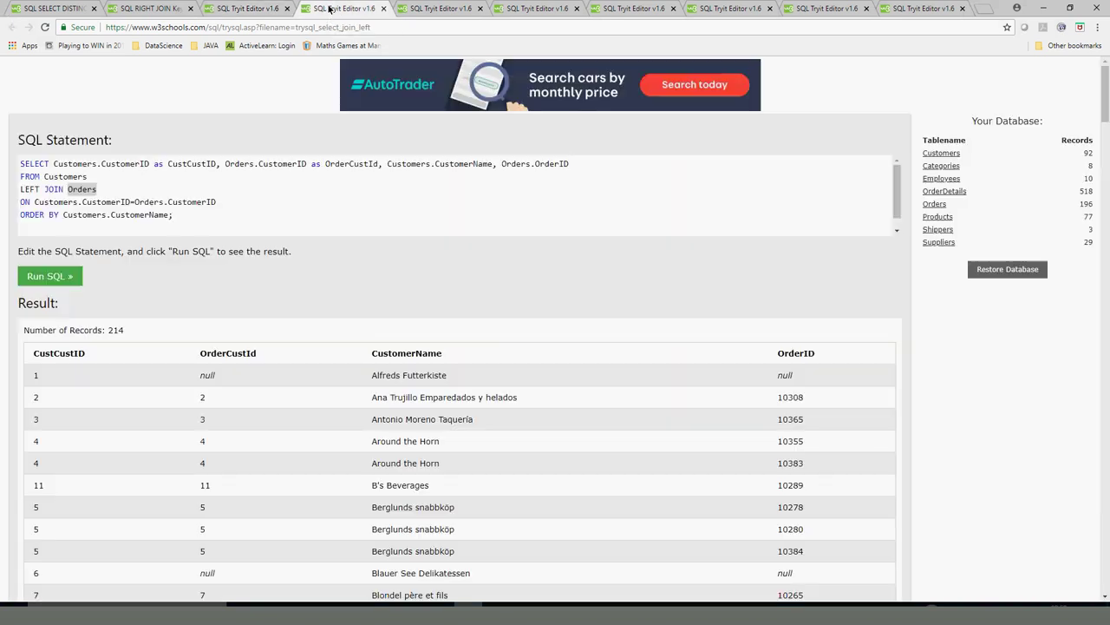
left_click(415, 11)
left_click(531, 9)
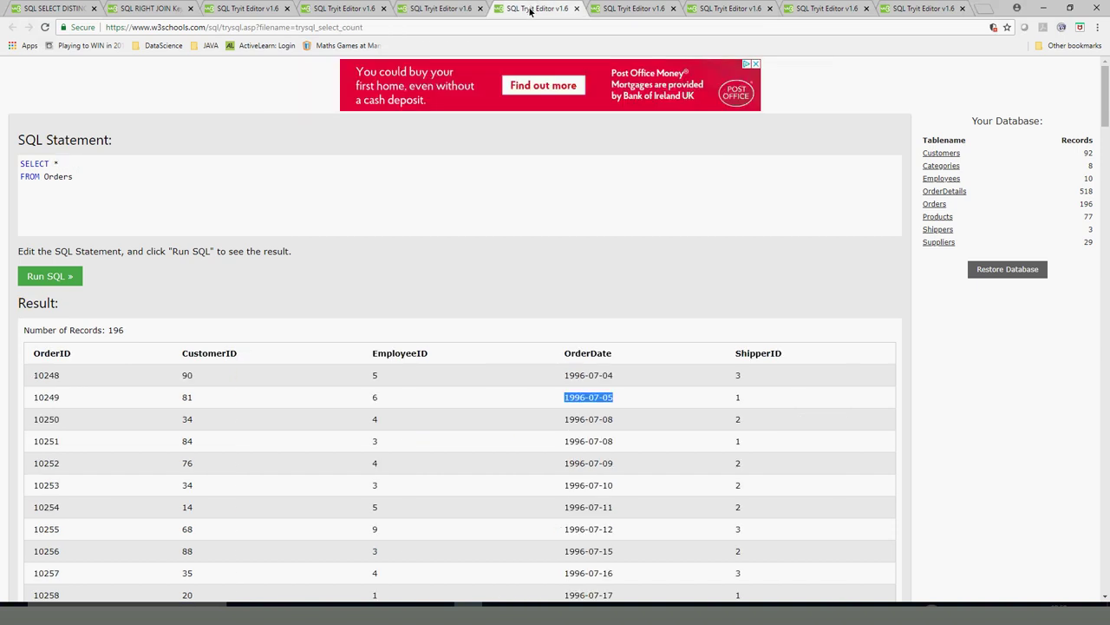
left_click(633, 8)
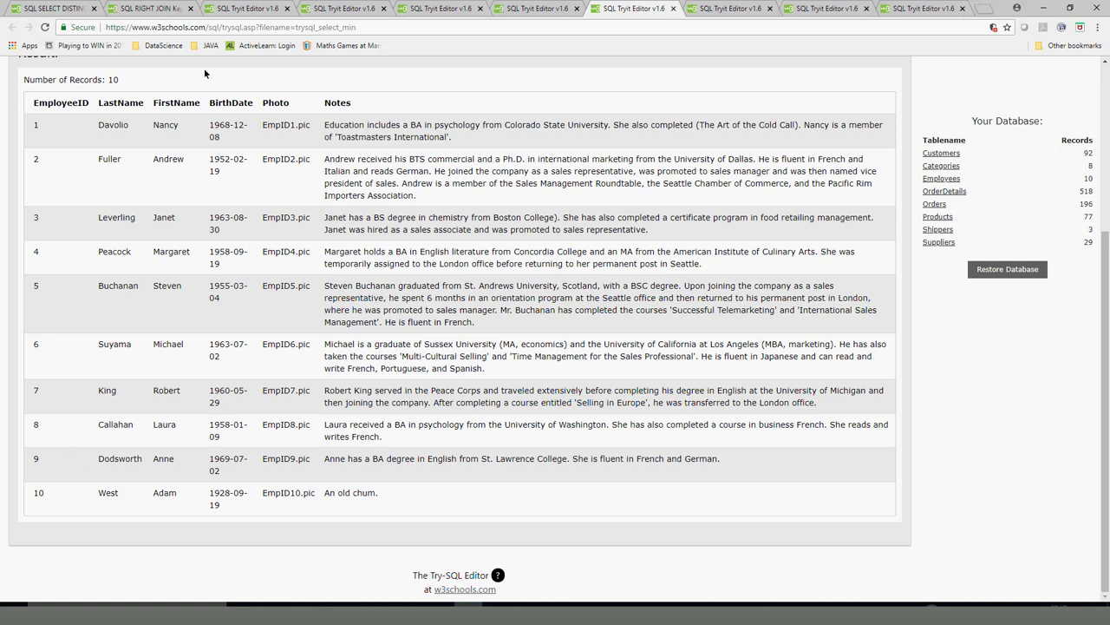
left_click(150, 8)
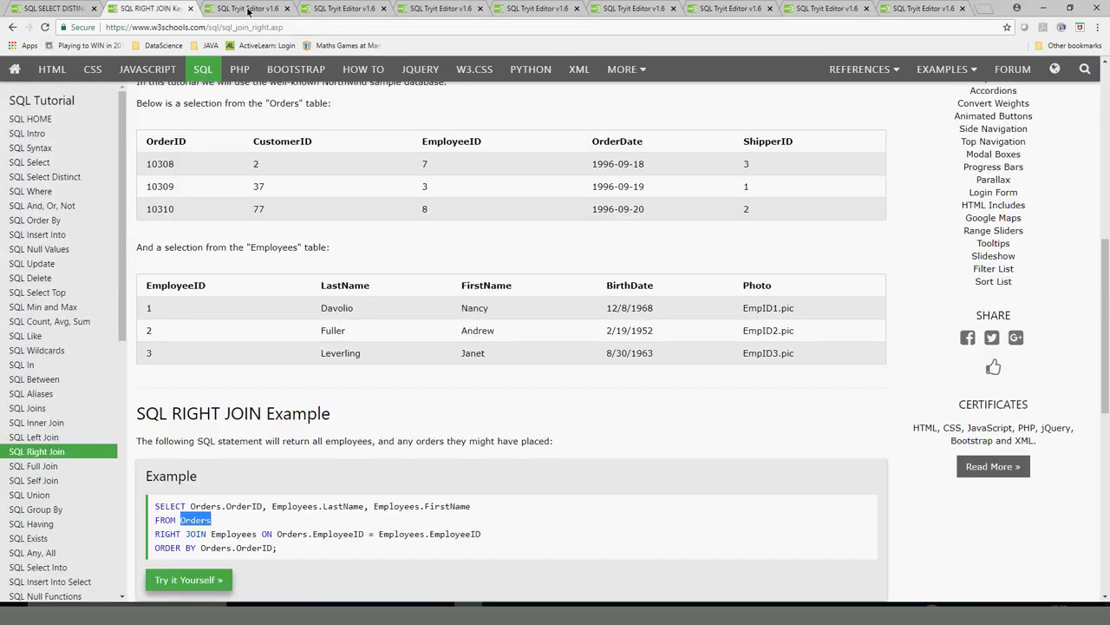
left_click(248, 10)
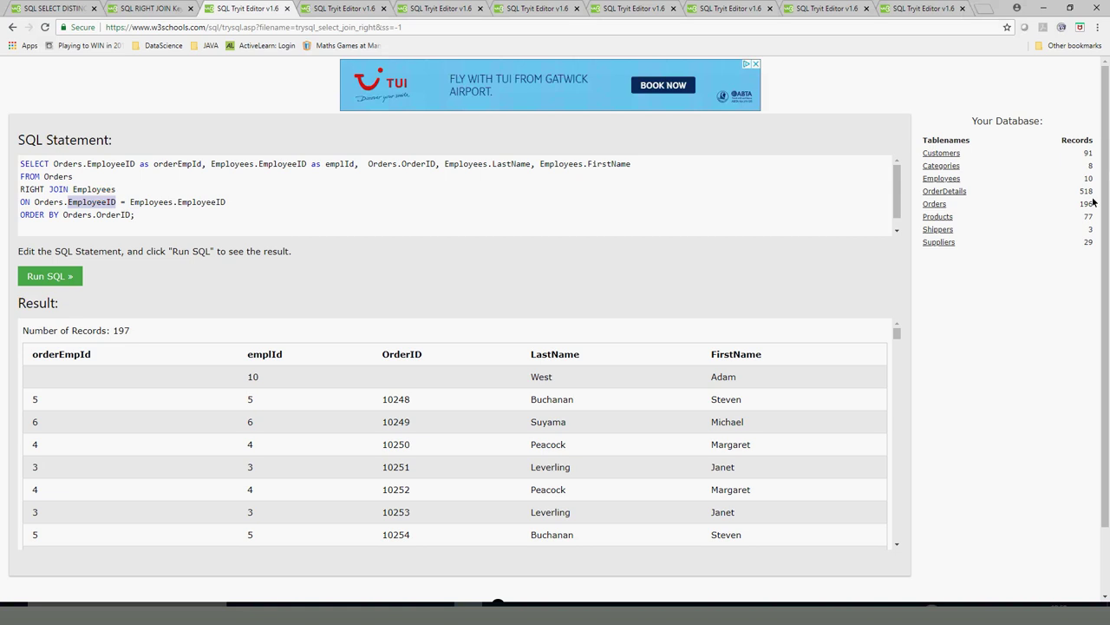
Step: Examine the emplId values in the first RIGHT JOIN result rows against the blank orderEmpId entry for employee 10
mouse_move(897, 333)
left_mouse_down()
mouse_move(904, 540)
mouse_move(901, 312)
left_mouse_up()
mouse_move(895, 326)
left_mouse_down()
mouse_move(887, 538)
mouse_move(890, 335)
left_mouse_up()
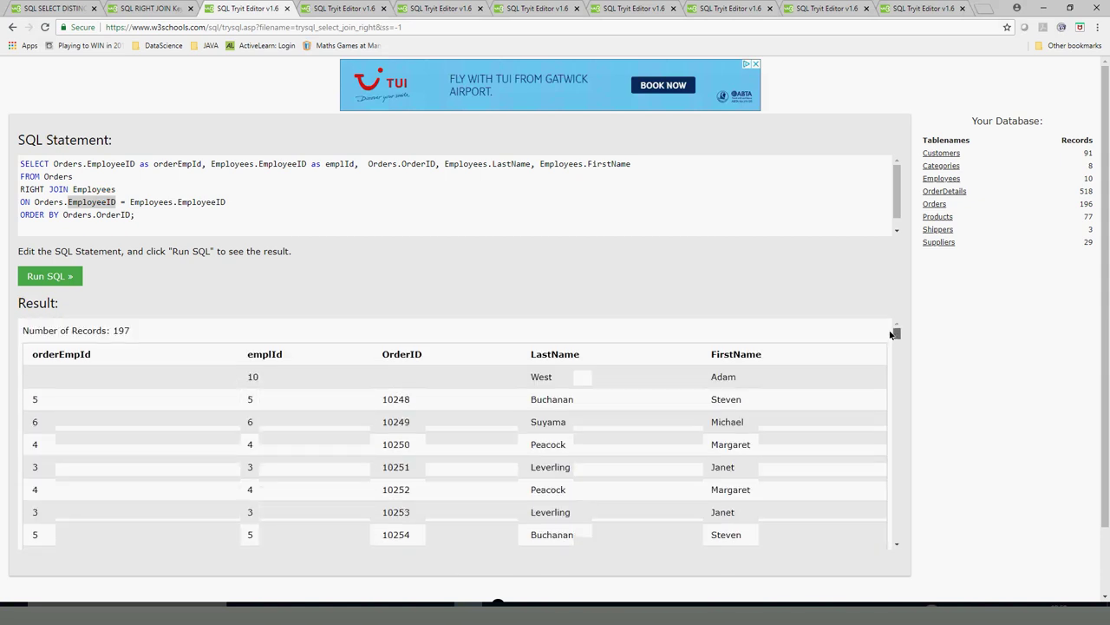
left_click_drag(248, 377, 250, 423)
double_click(250, 422)
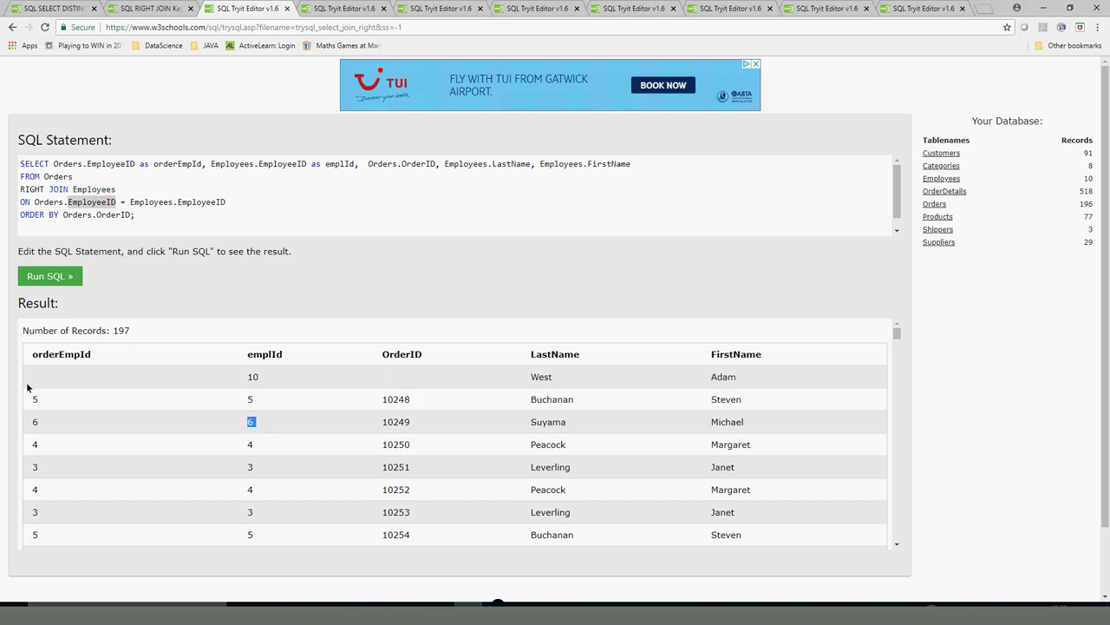
double_click(41, 358)
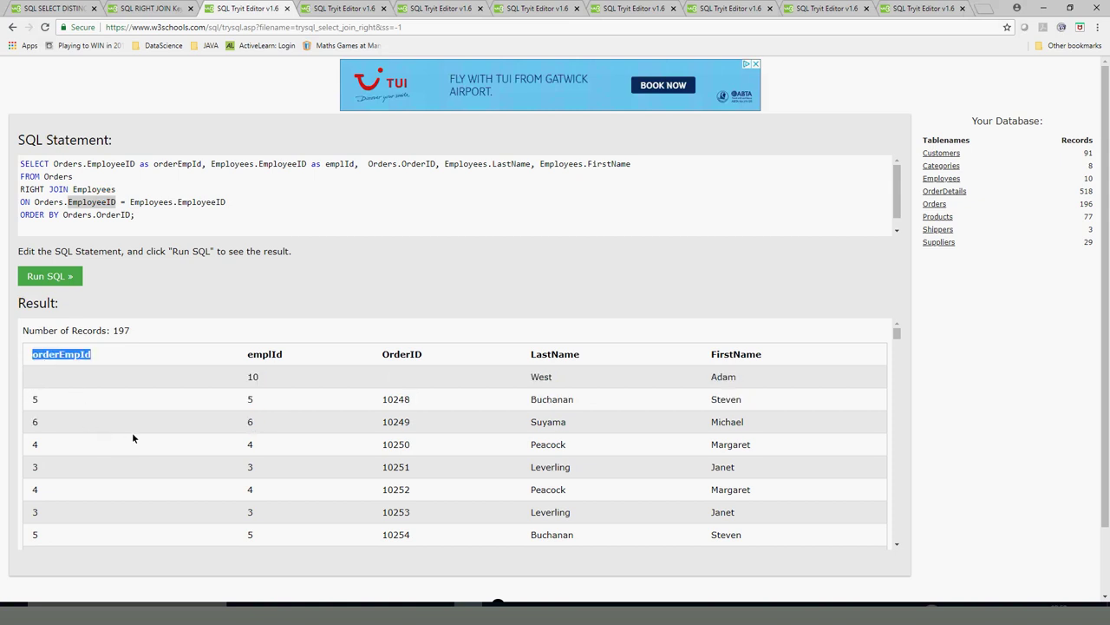
double_click(253, 382)
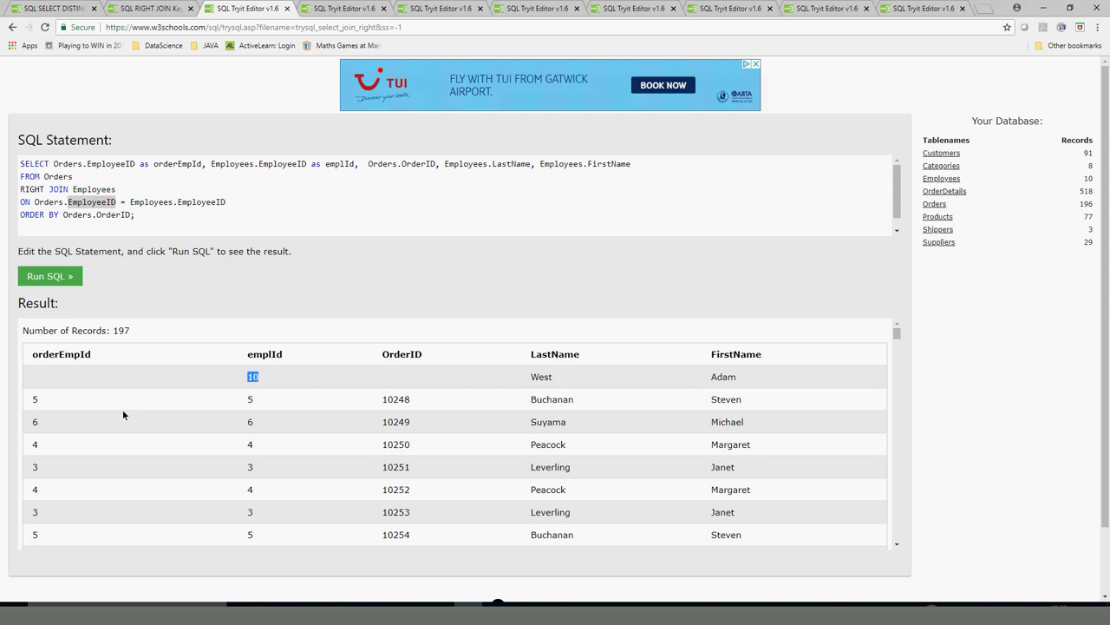
Step: Compare the blank orderEmpId entry with emplId 10 in the RIGHT JOIN results, and find EmployeeID 1 in the Employees records
double_click(35, 382)
double_click(250, 381)
double_click(34, 377)
left_click(351, 8)
left_click(433, 10)
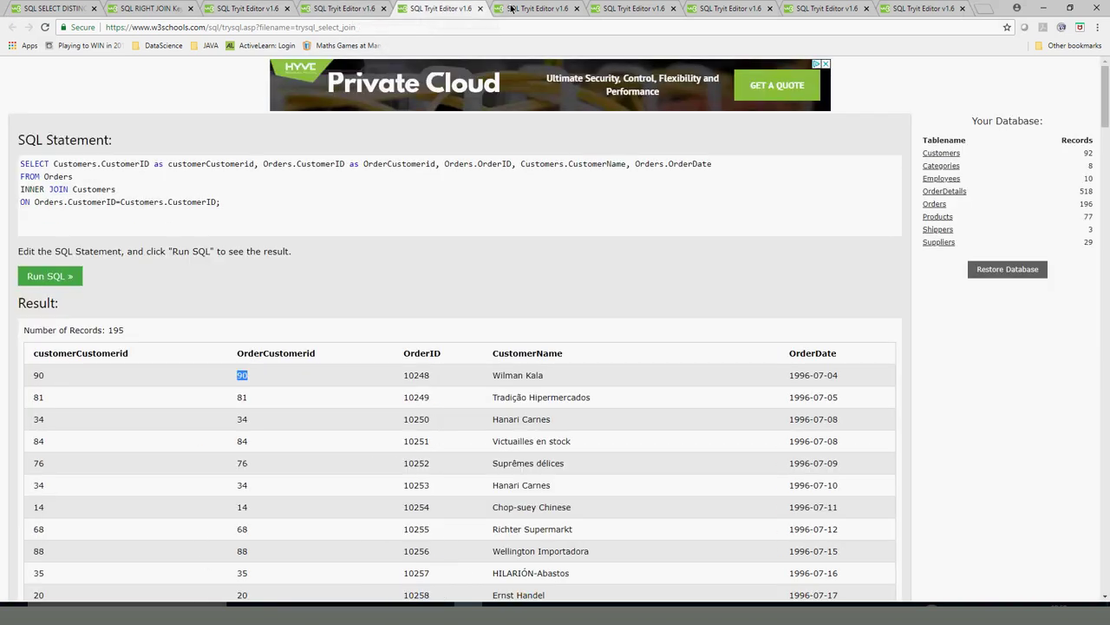
left_click(537, 11)
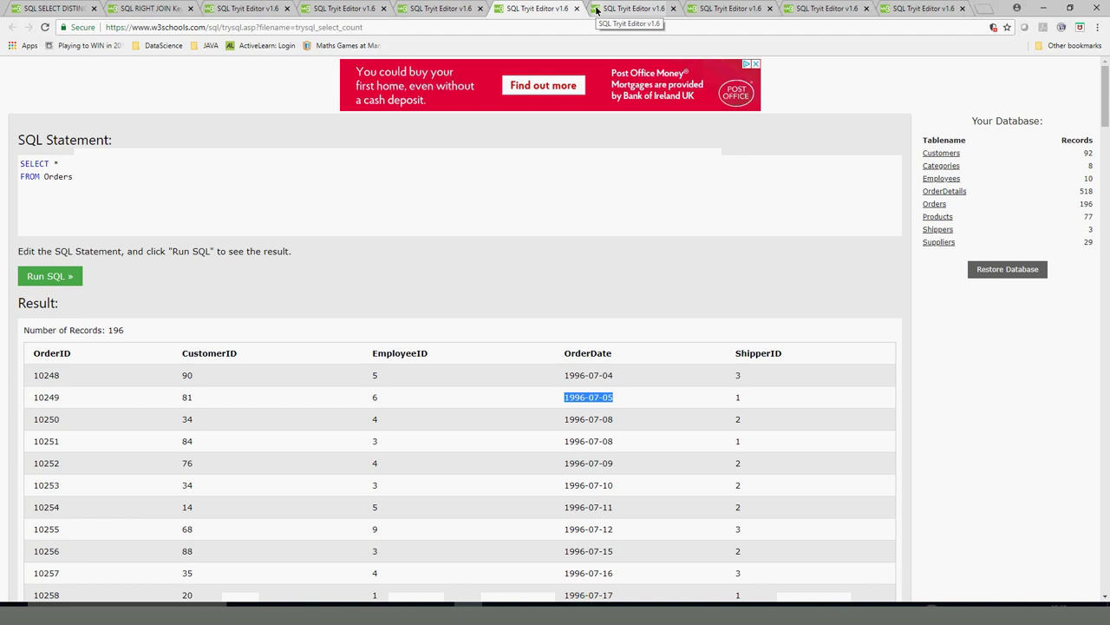
left_click(597, 9)
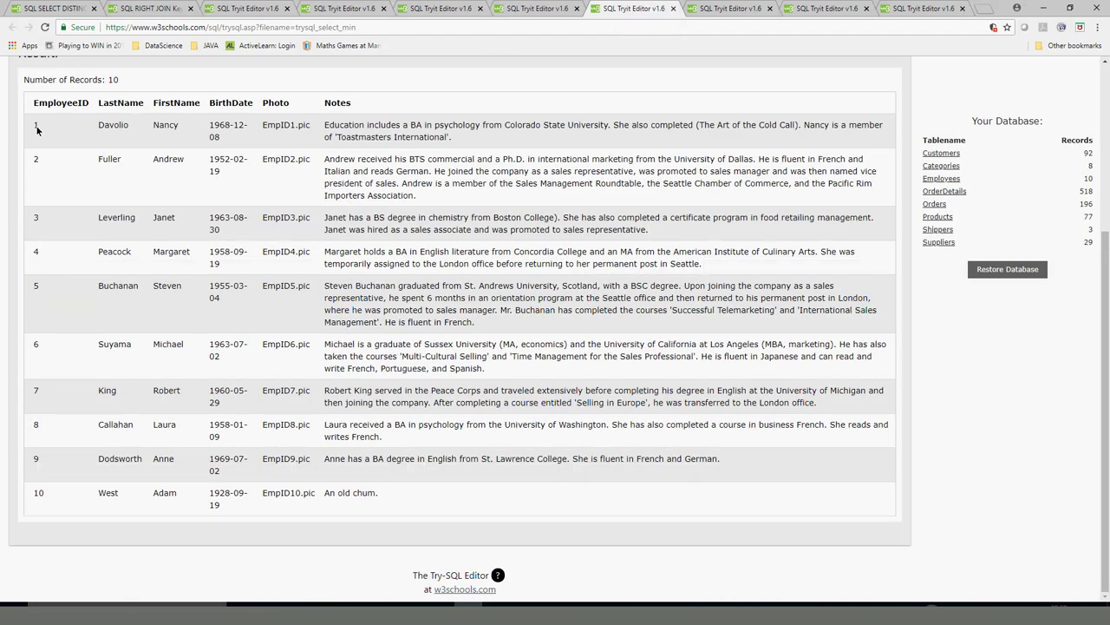
double_click(35, 127)
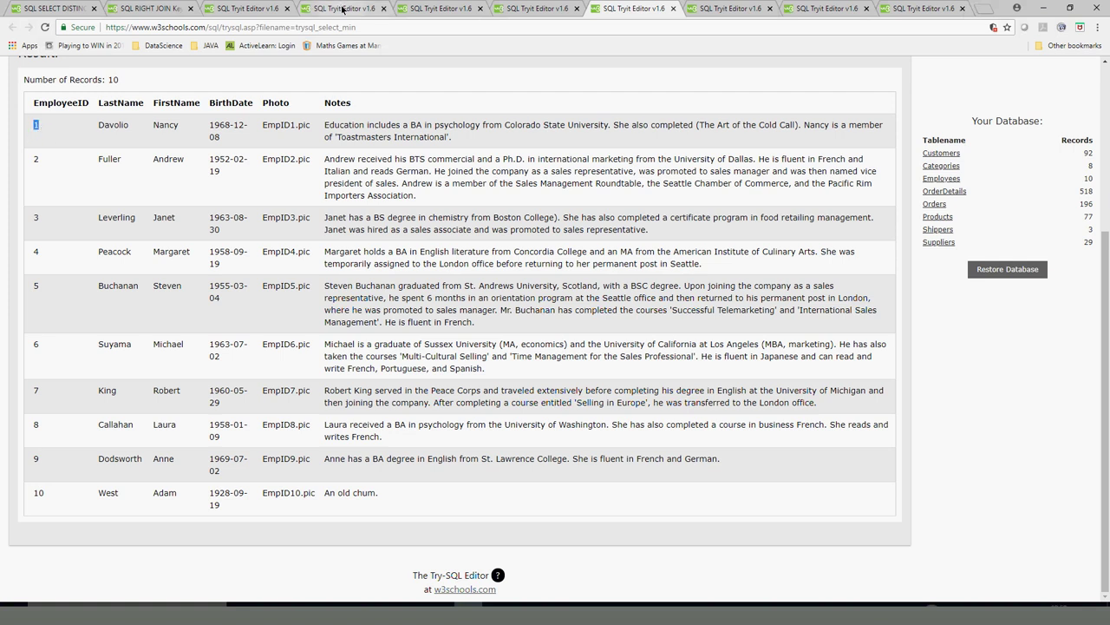
Step: Return to the Orders records and examine their EmployeeID values alongside the CustomerID values further down the list
left_click(524, 14)
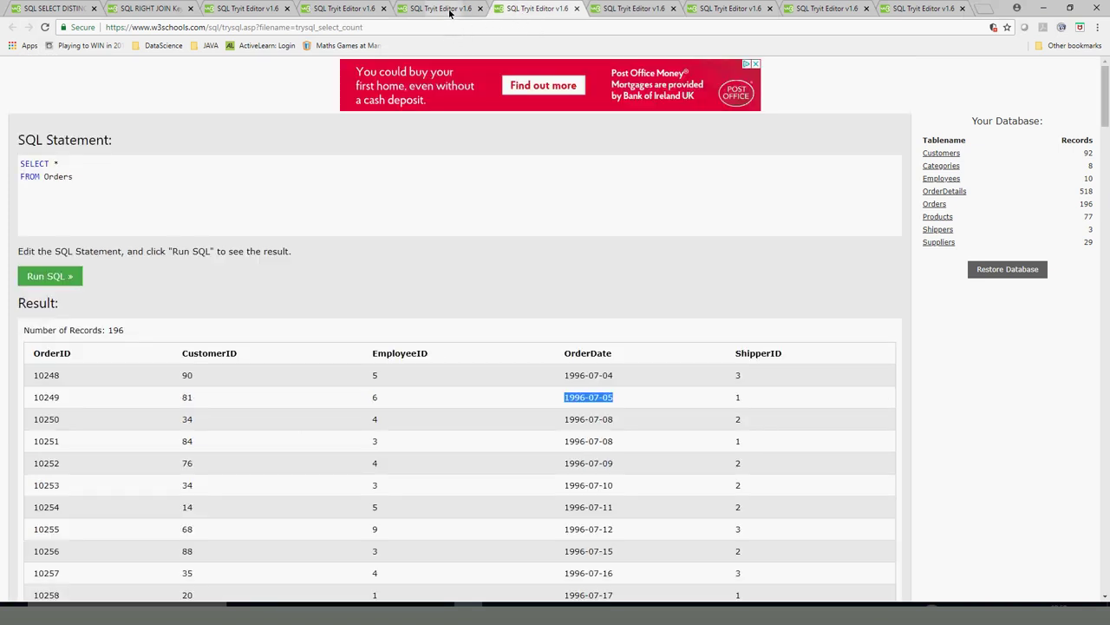
left_click(449, 10)
left_click(512, 10)
double_click(374, 375)
scroll(390, 439, "down", 5)
double_click(374, 382)
double_click(184, 382)
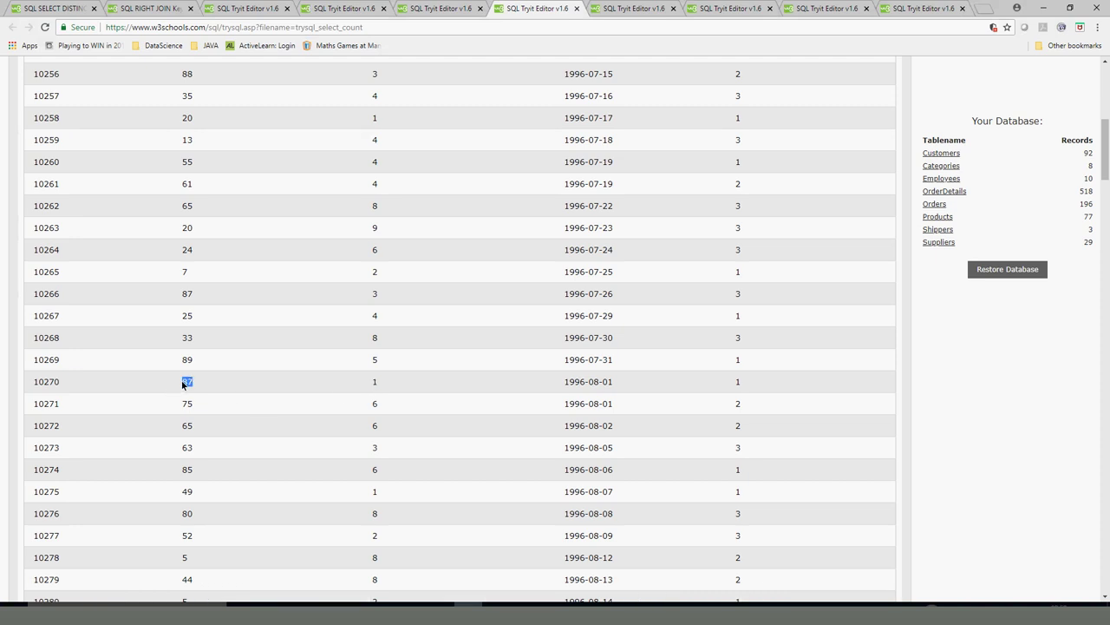
double_click(375, 491)
scroll(395, 510, "down", 10)
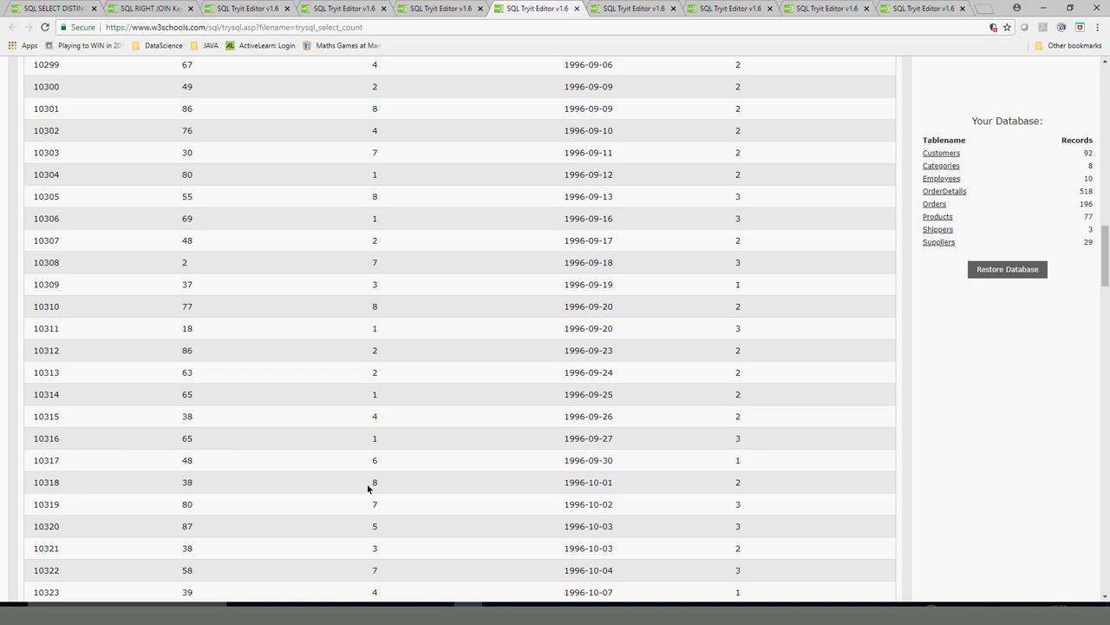
Step: Compare employee 10 in the RIGHT JOIN results with the Orders records and the last row of the Employees list
left_click(629, 8)
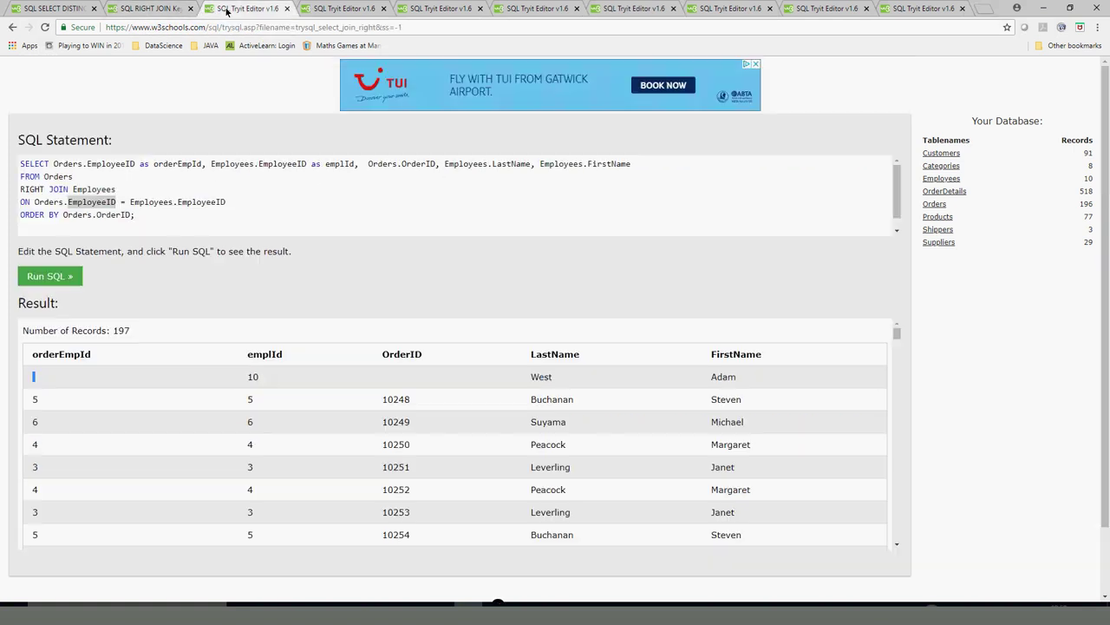
left_click(230, 10)
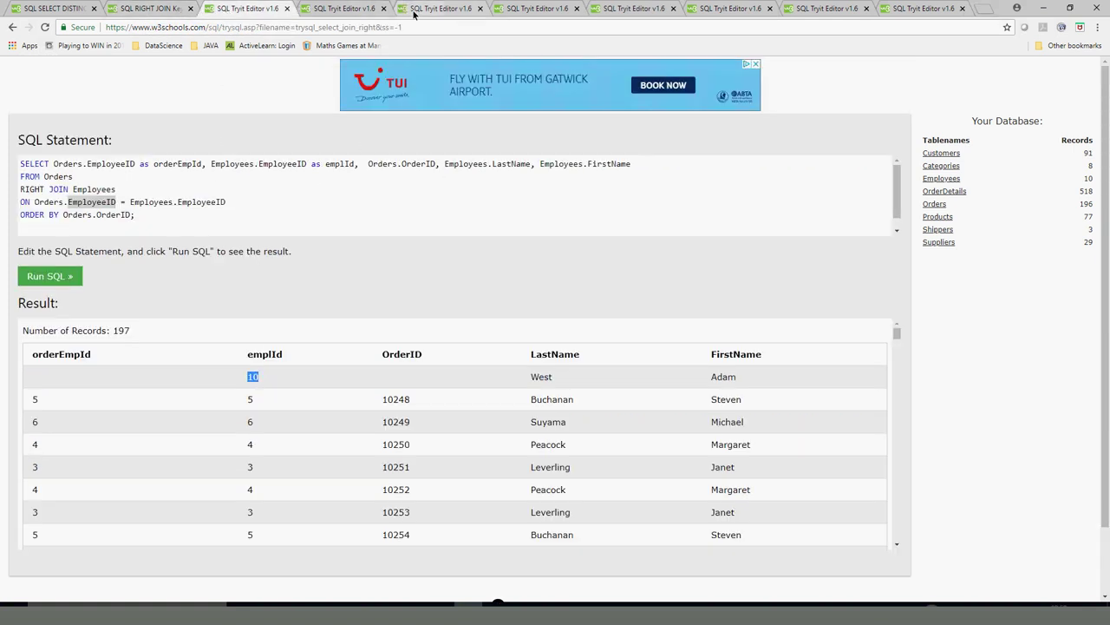
left_click(538, 8)
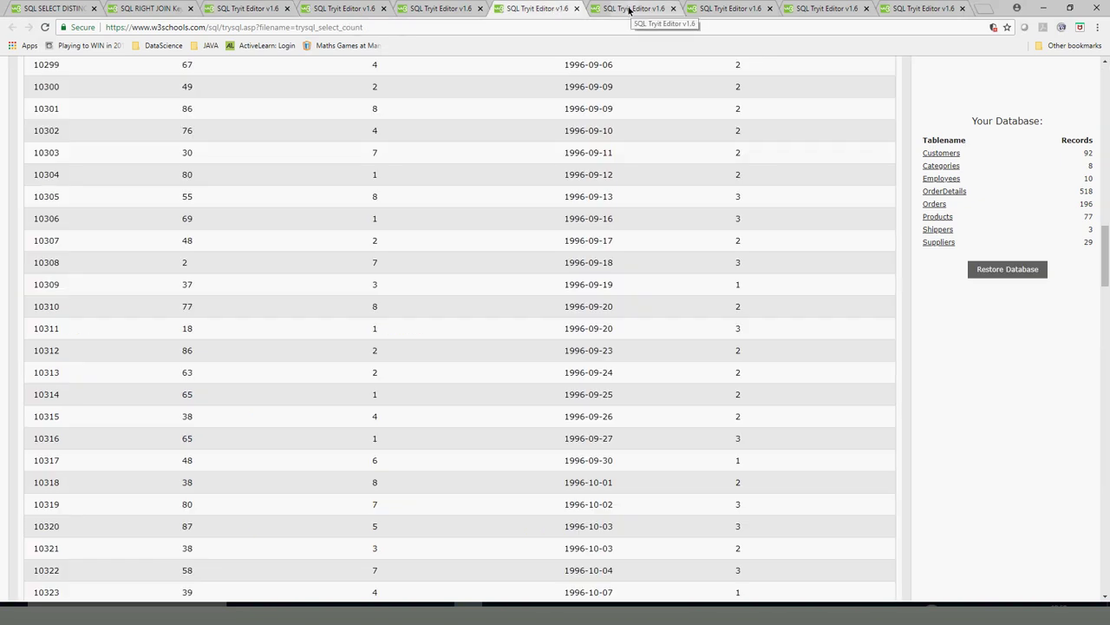
left_click(627, 9)
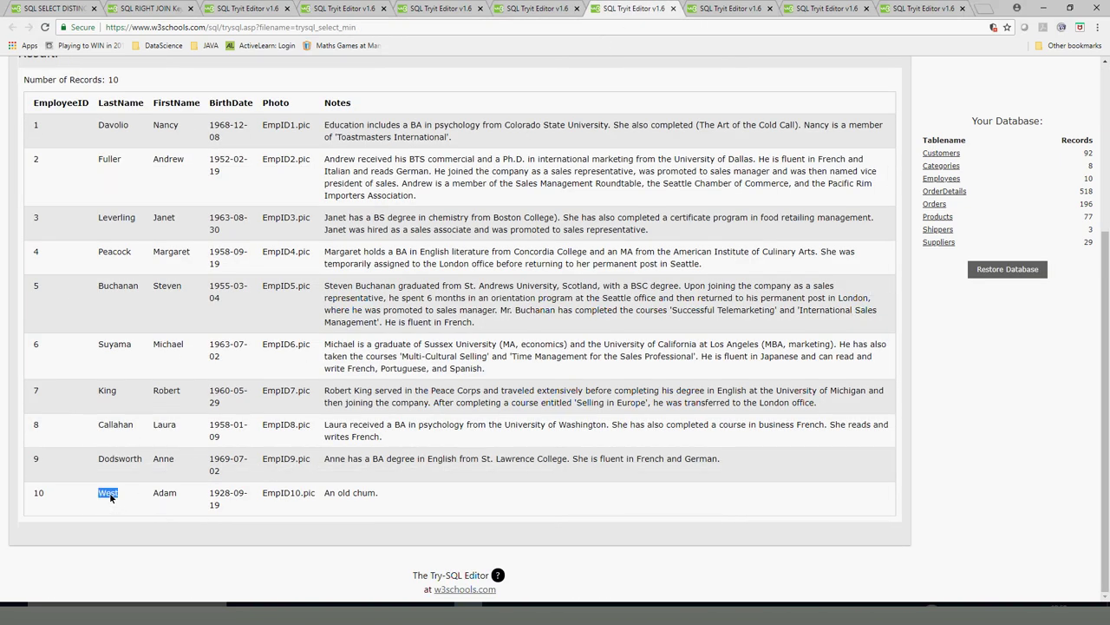
left_click(716, 9)
Step: Check the EmployeeID column through the full Orders list for employee 10
left_click(537, 11)
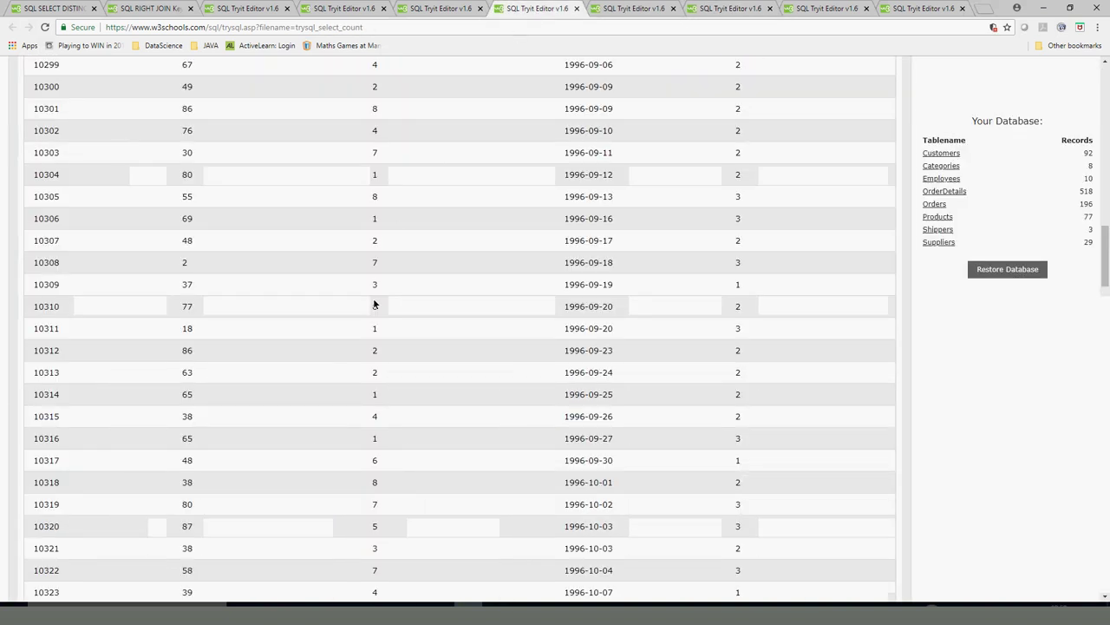
scroll(386, 483, "down", 20)
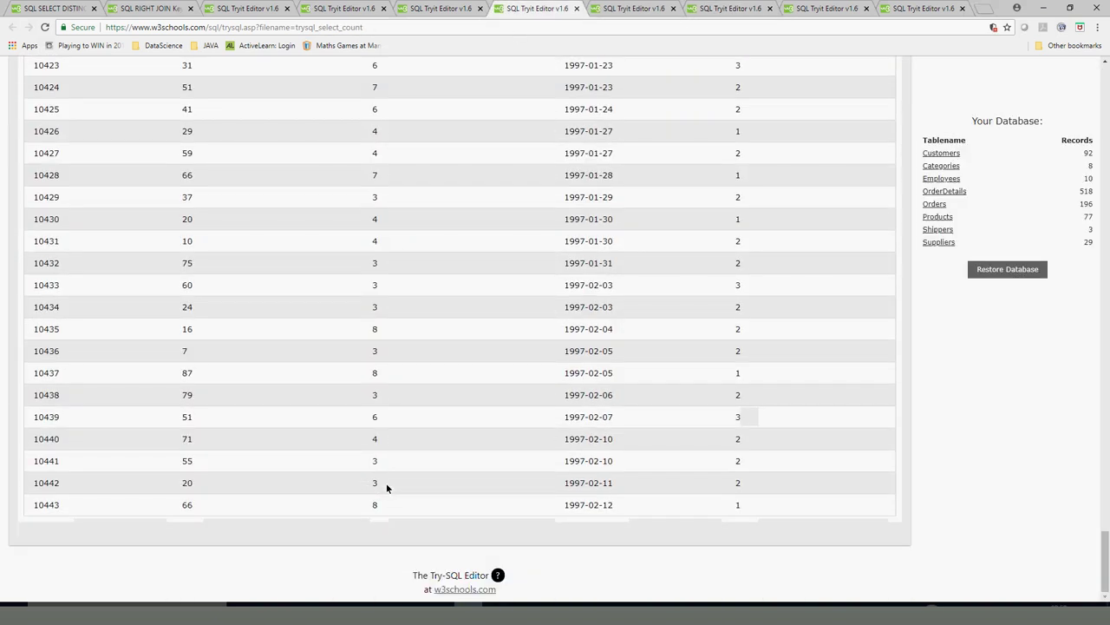
scroll(386, 482, "up", 10)
scroll(386, 486, "up", 20)
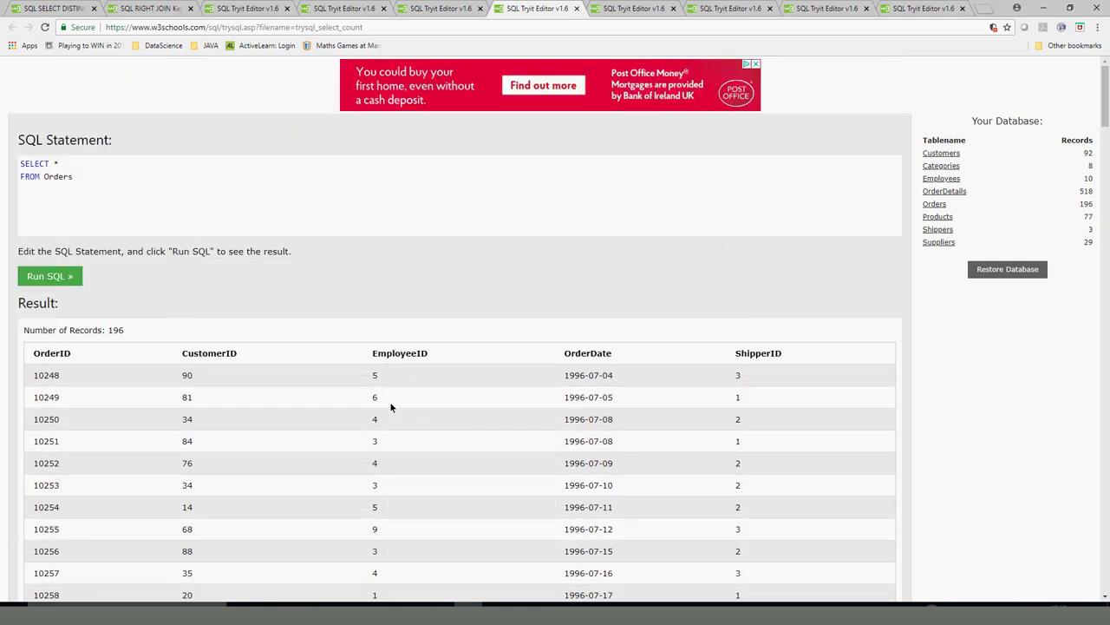
scroll(421, 453, "down", 20)
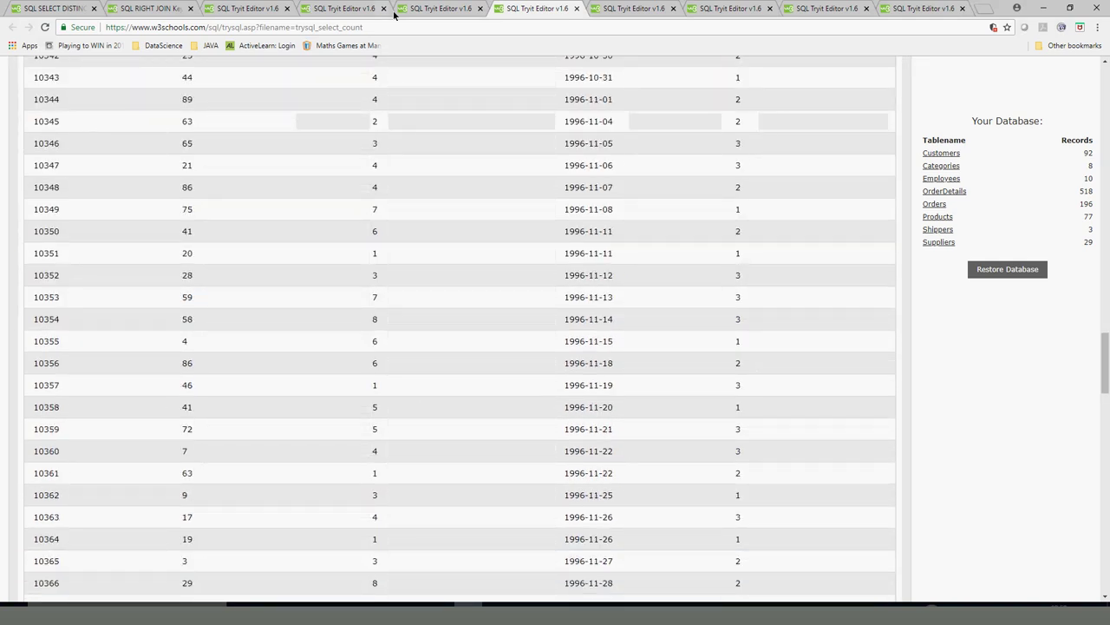
Step: Return to the RIGHT JOIN query and compare its orderEmpId and emplId columns further down the results
left_click(453, 11)
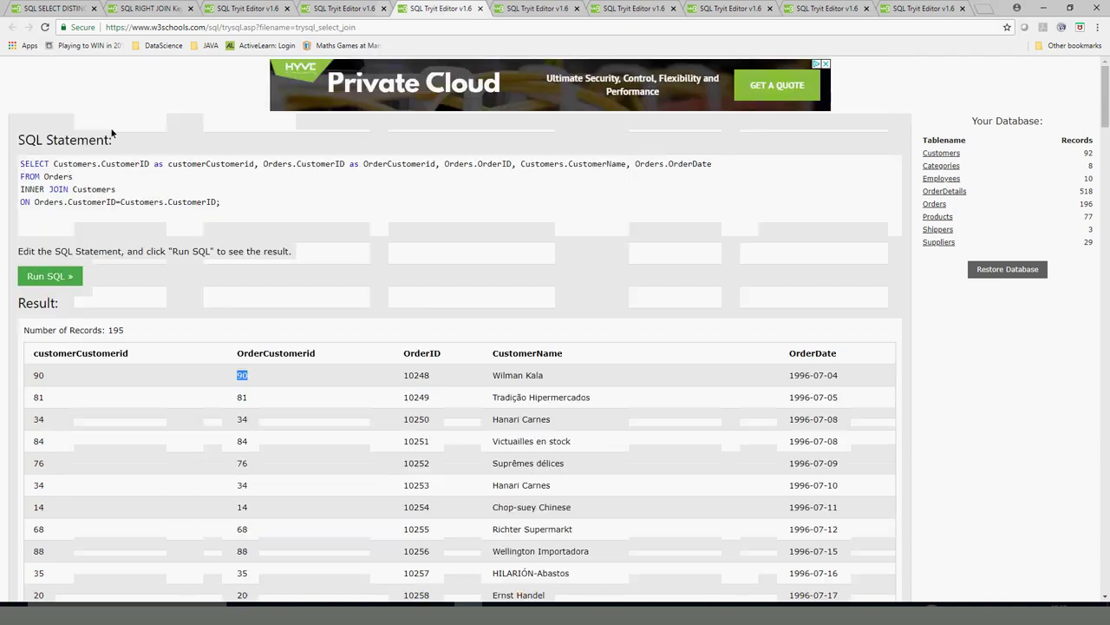
left_click(337, 11)
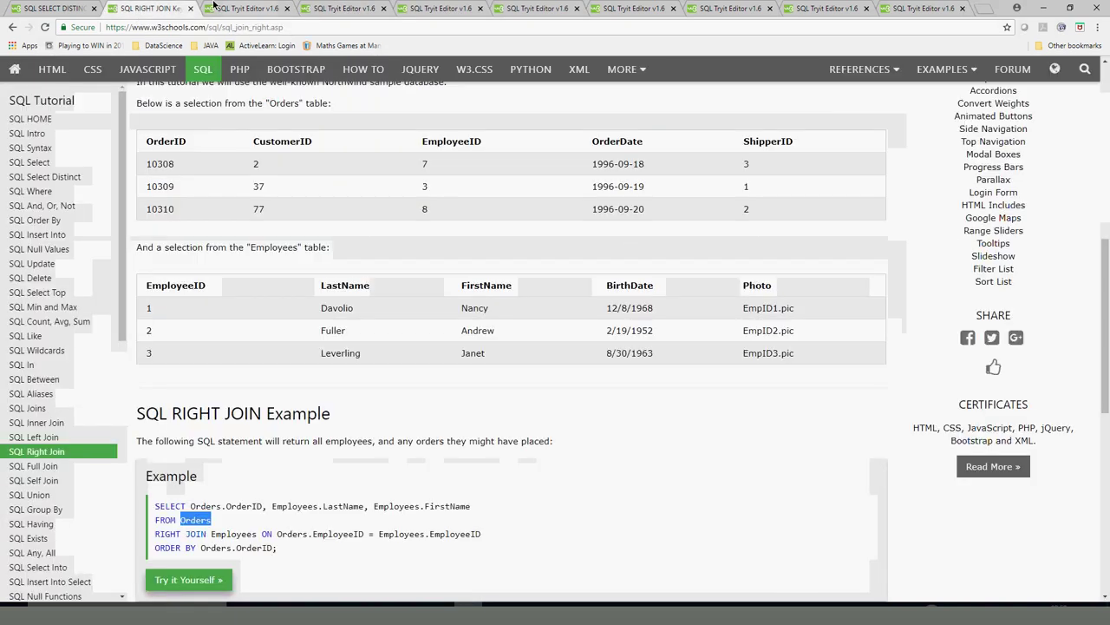
left_click(223, 9)
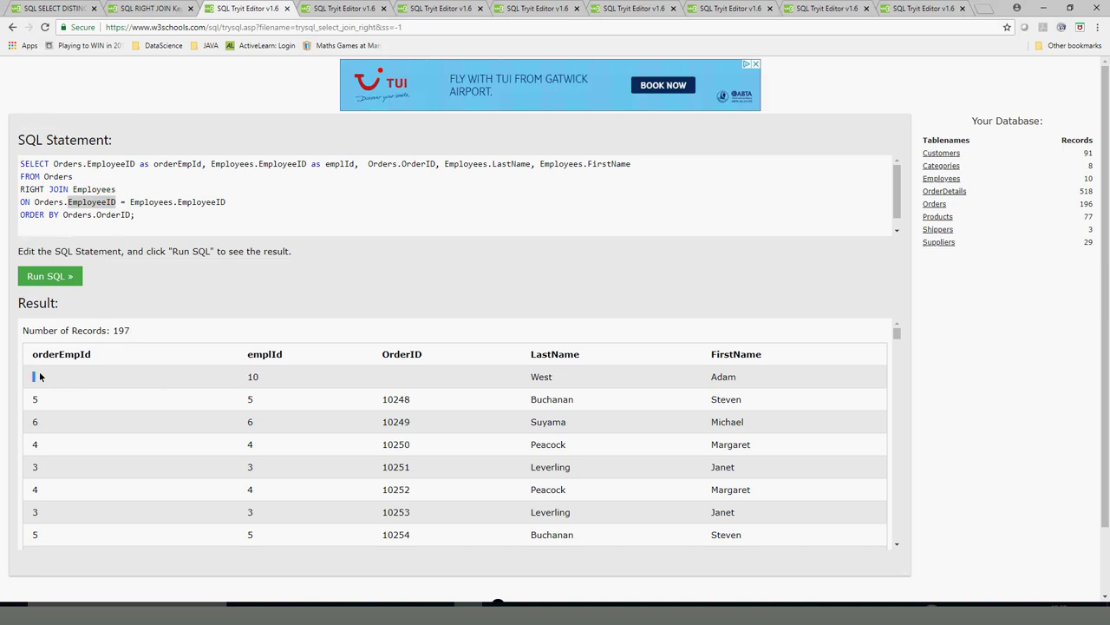
double_click(76, 358)
double_click(258, 354)
double_click(43, 356)
left_click_drag(897, 334, 902, 368)
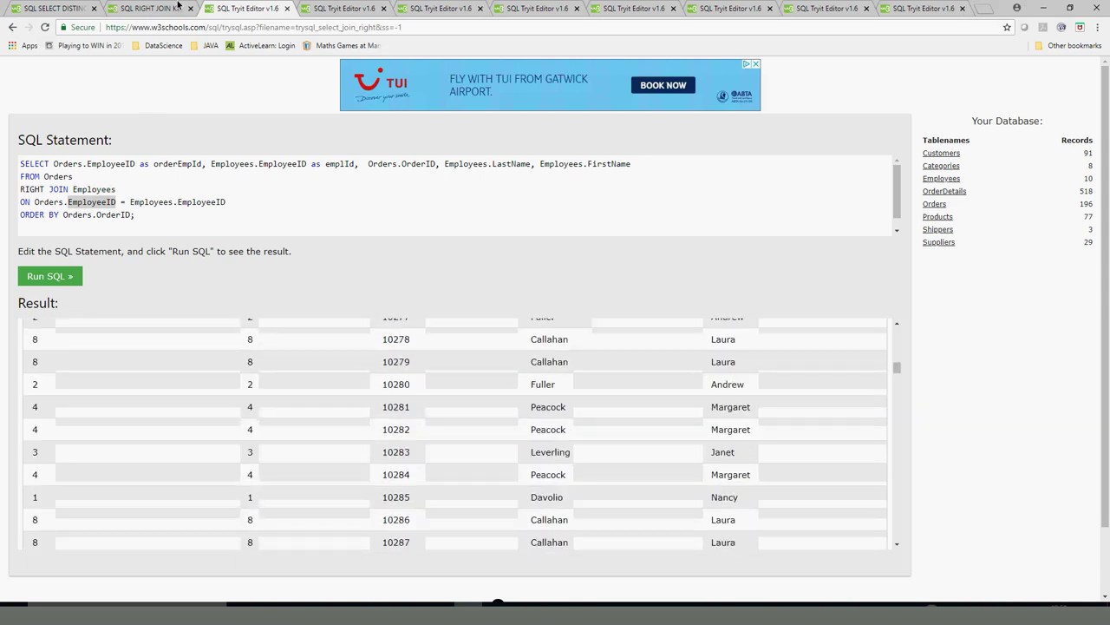
Step: Open the SQL Full Join lesson in the tutorial and go to its FULL OUTER JOIN example
left_click(151, 9)
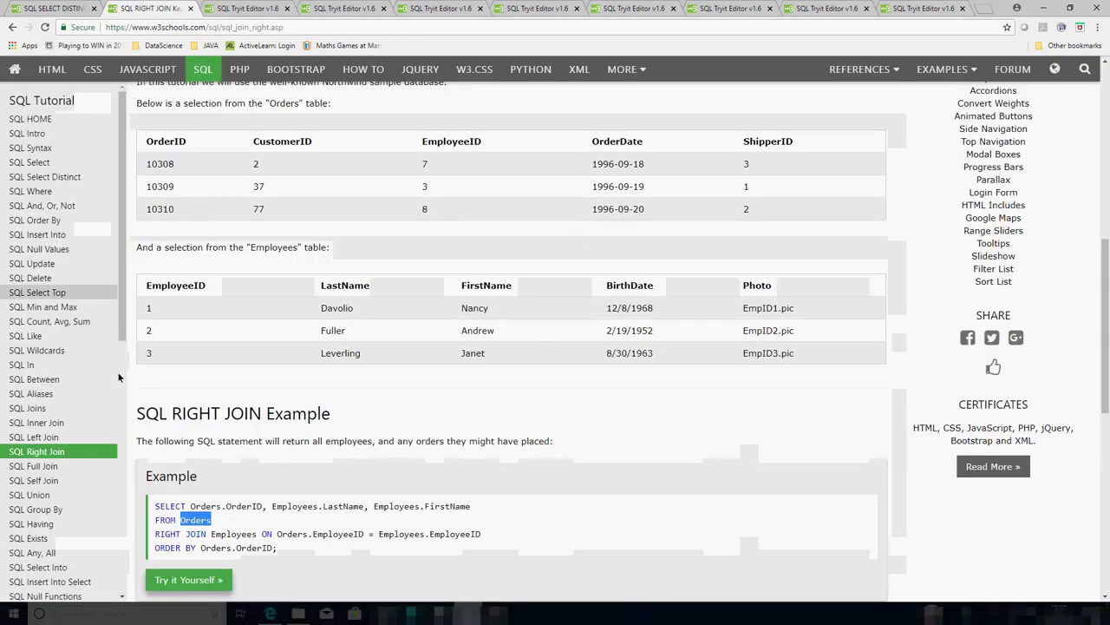
left_click(39, 466)
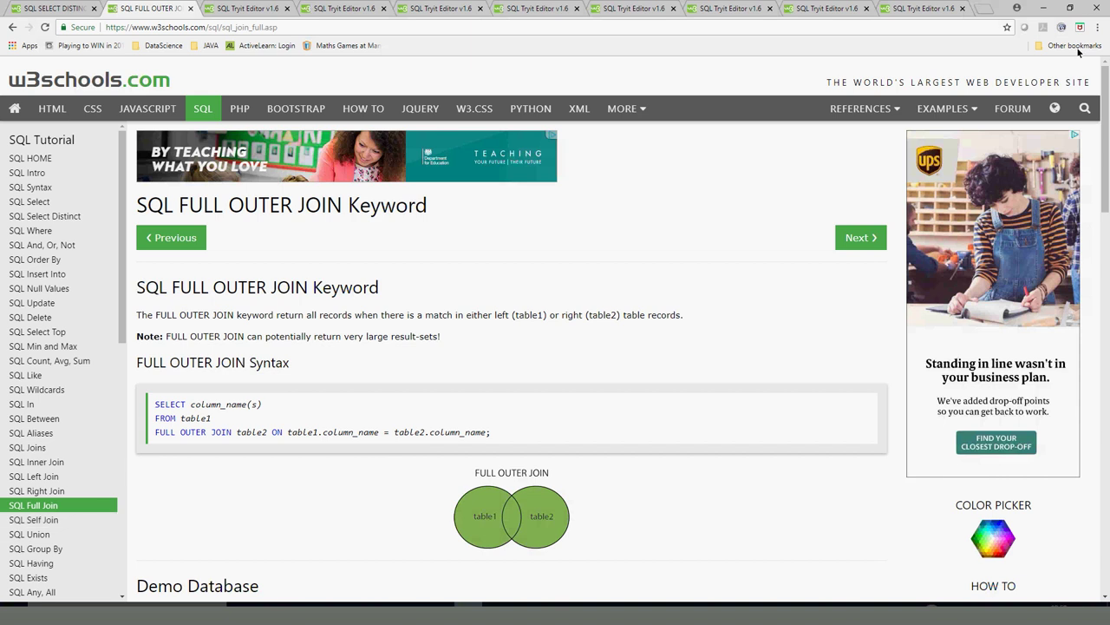
left_click_drag(1106, 87, 1107, 328)
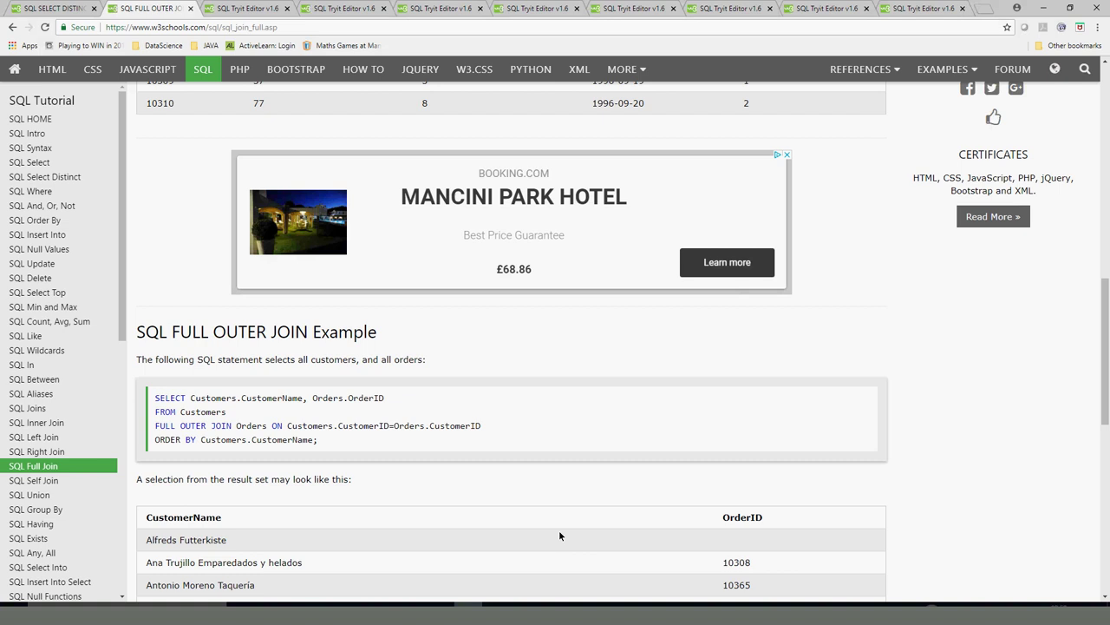
Step: Read the sentence introducing the FULL OUTER JOIN example, focusing on its wording about all customers and all orders
double_click(330, 365)
left_click(364, 365)
double_click(370, 360)
left_click(299, 363)
left_click_drag(1108, 365, 1068, 360)
left_click_drag(1089, 460, 1086, 354)
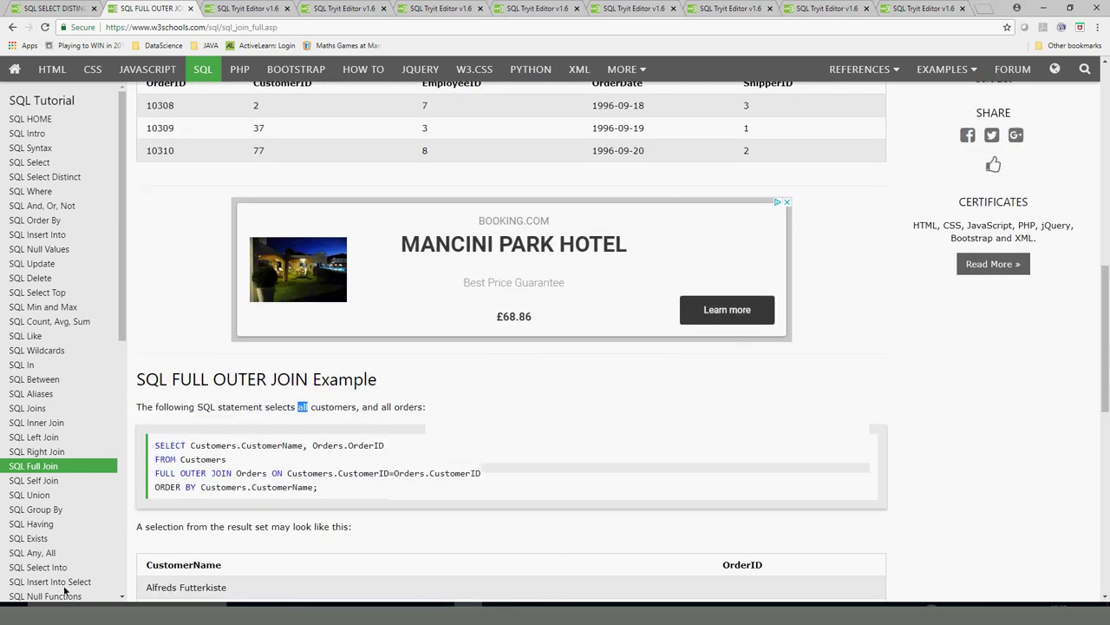
triple_click(322, 407)
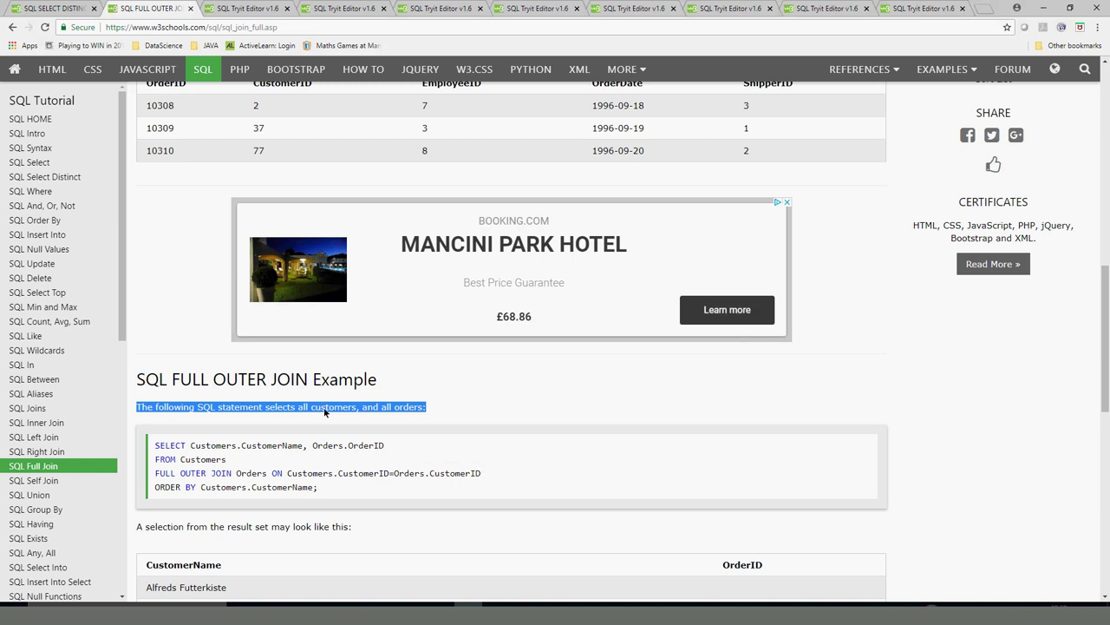
double_click(397, 406)
double_click(411, 409)
double_click(327, 408)
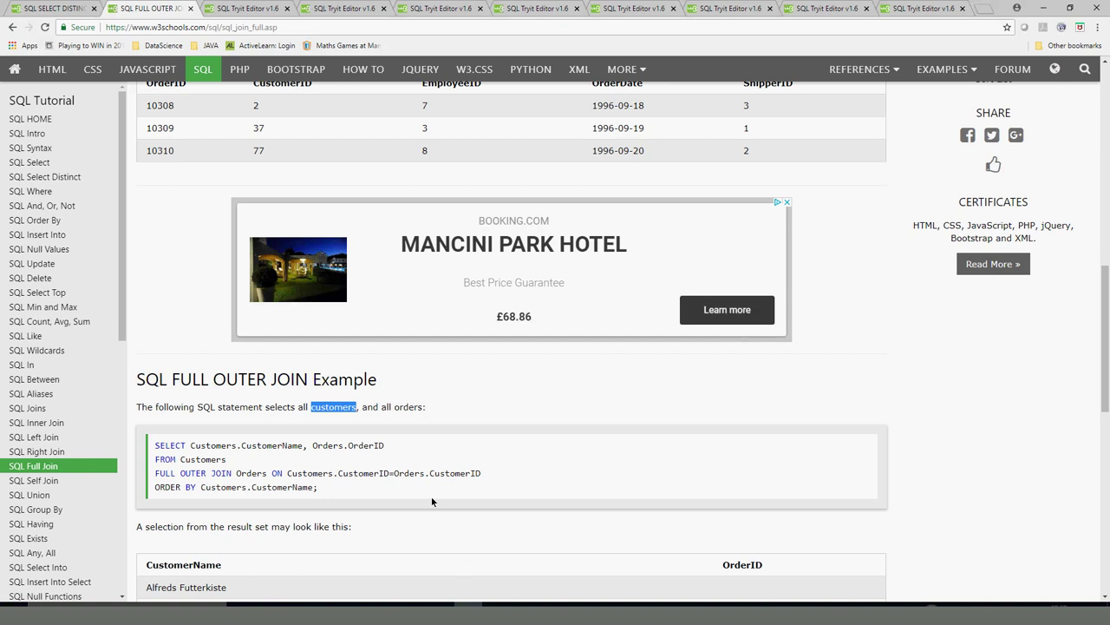
Step: Examine the Customers and Orders tables and the CustomerName column in the FULL OUTER JOIN statement against its sample result
double_click(249, 474)
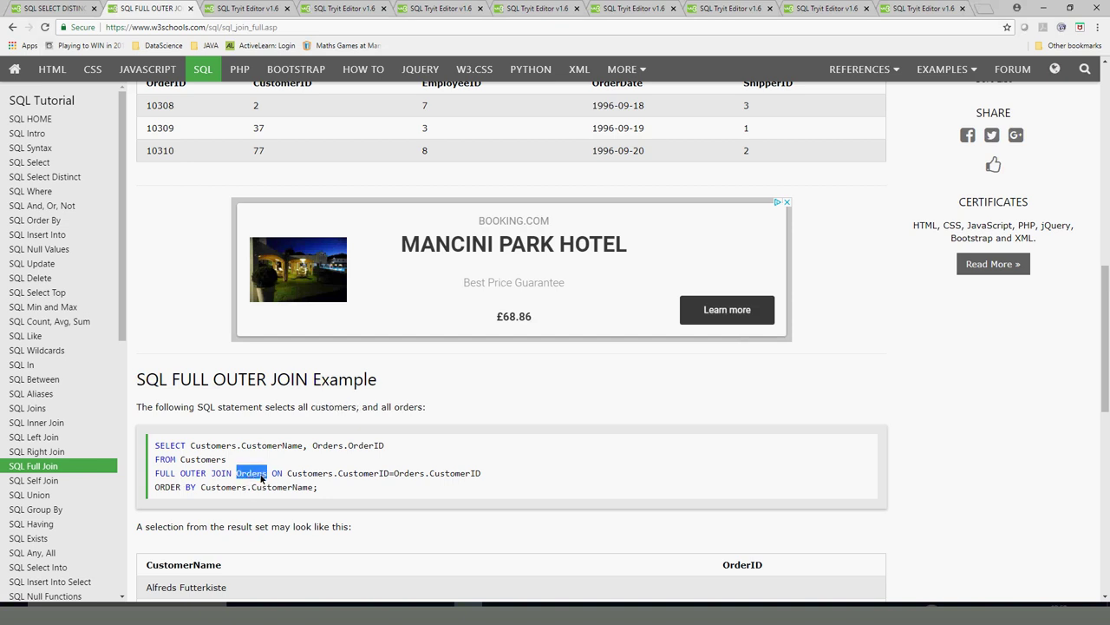
double_click(191, 461)
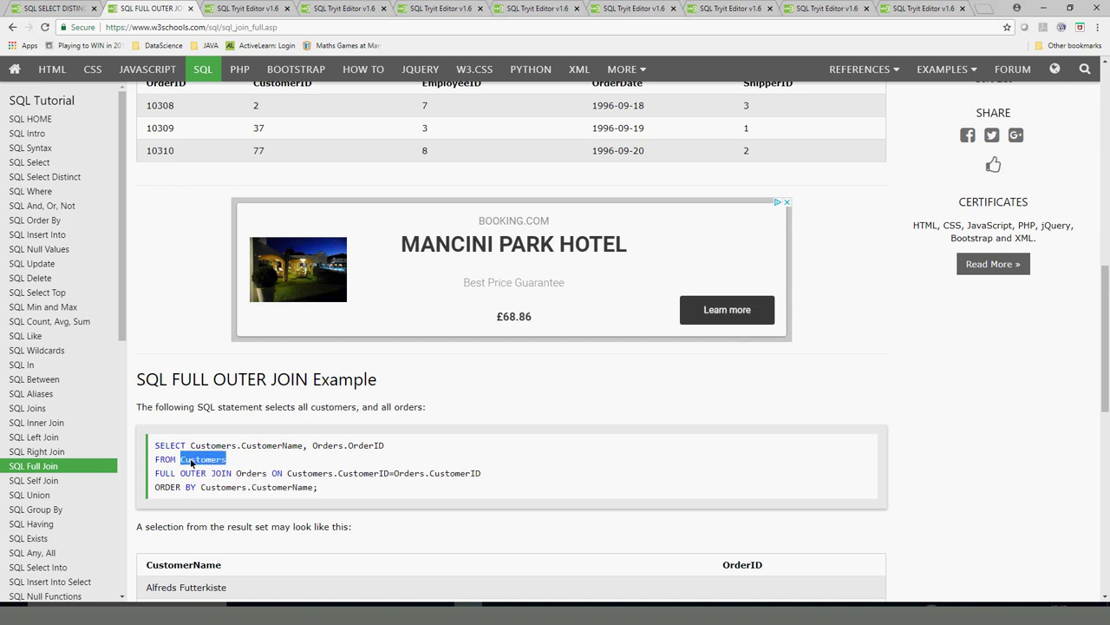
double_click(261, 476)
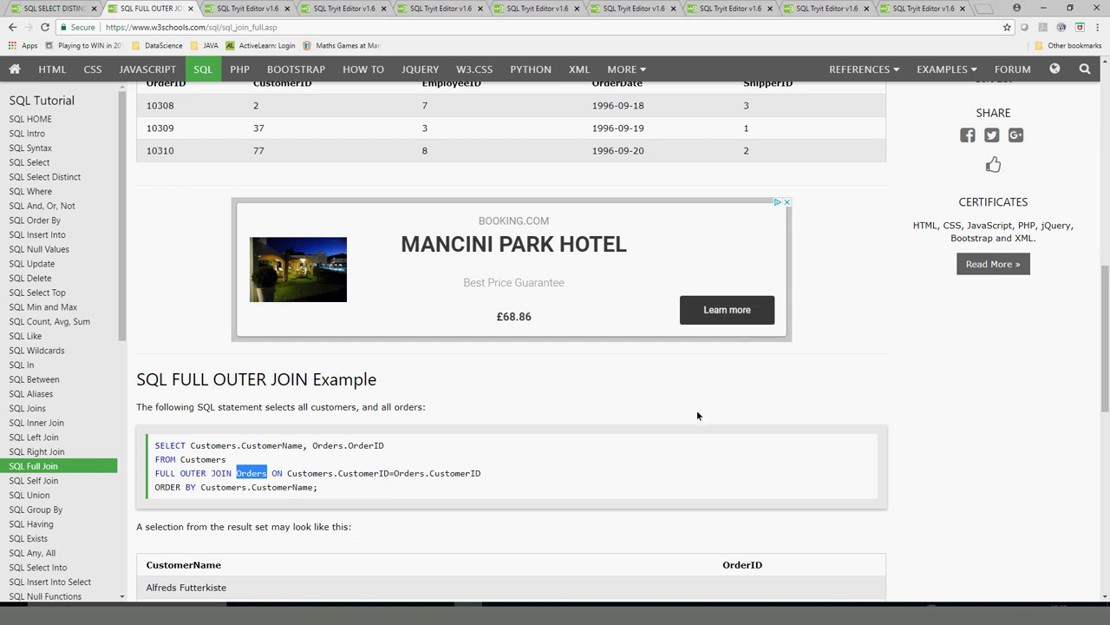
left_click_drag(1107, 347, 1106, 387)
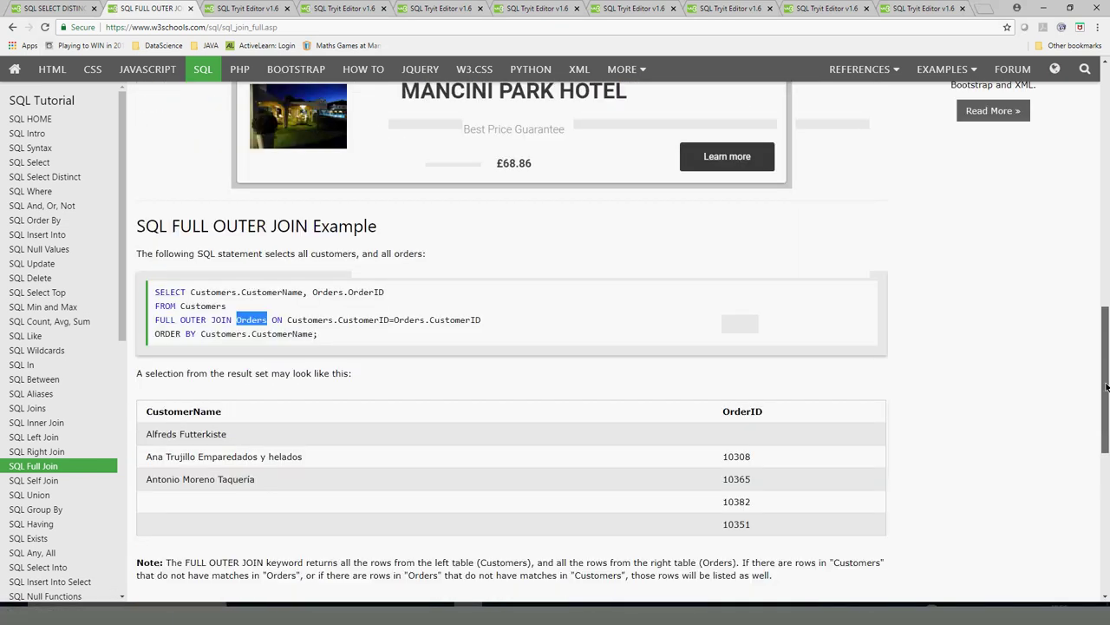
double_click(267, 293)
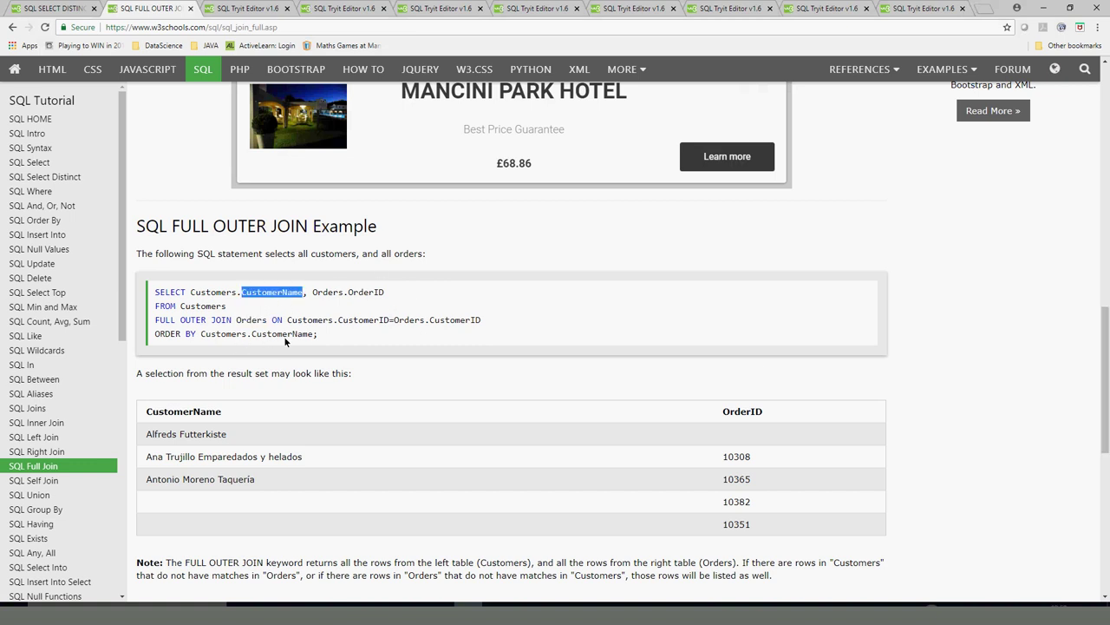
Step: Look through the LEFT JOIN and INNER JOIN queries, then check the query that selects everything from Orders
left_click(309, 18)
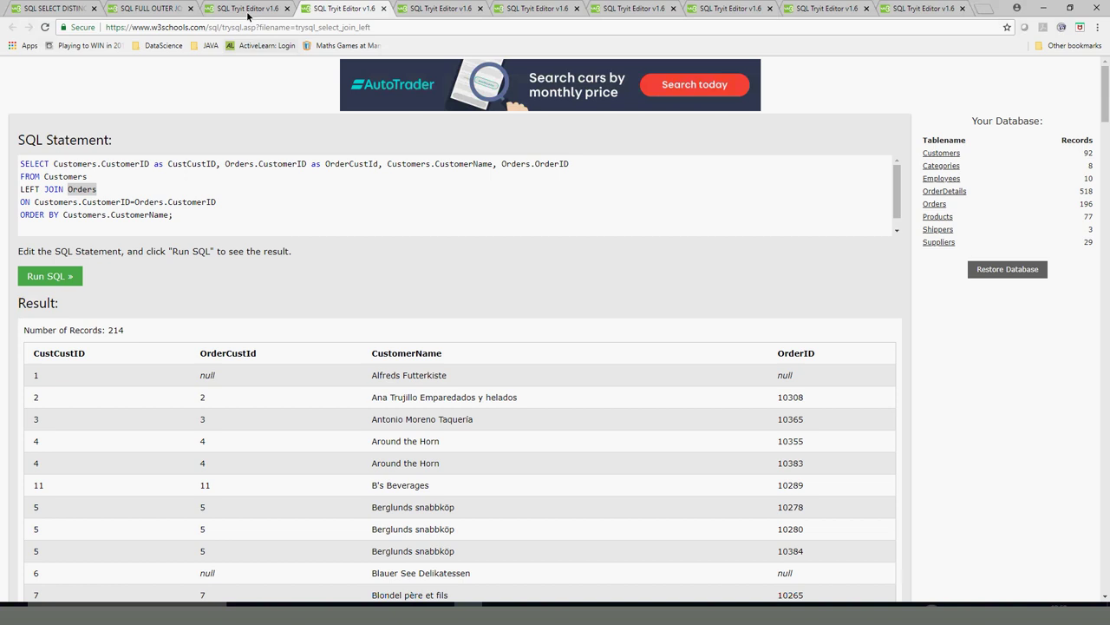
left_click(426, 9)
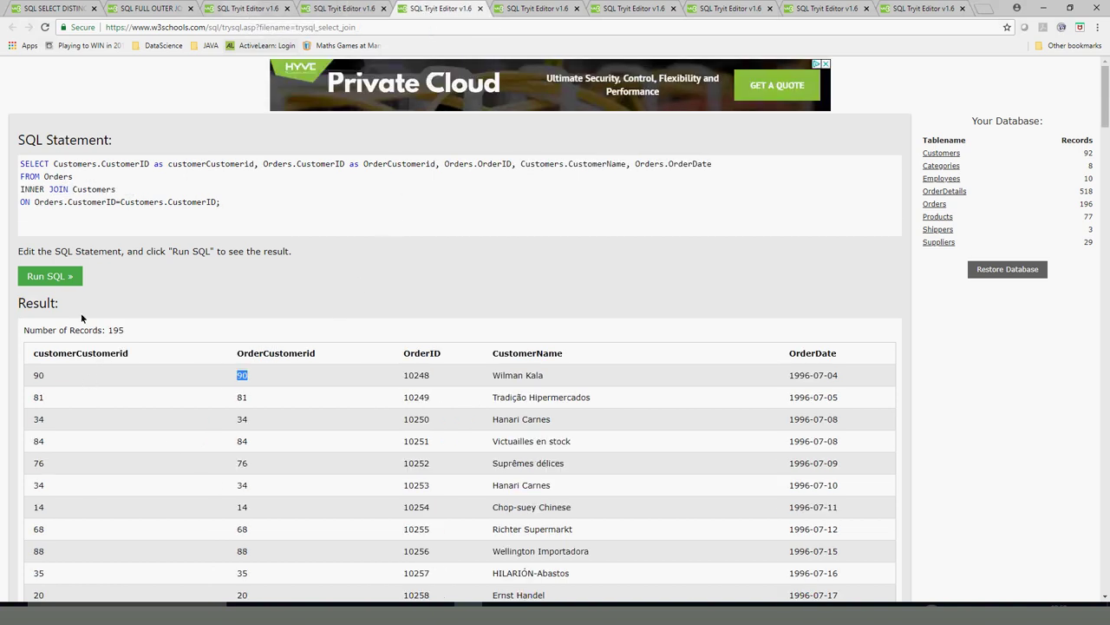
left_click(89, 191)
left_click(508, 11)
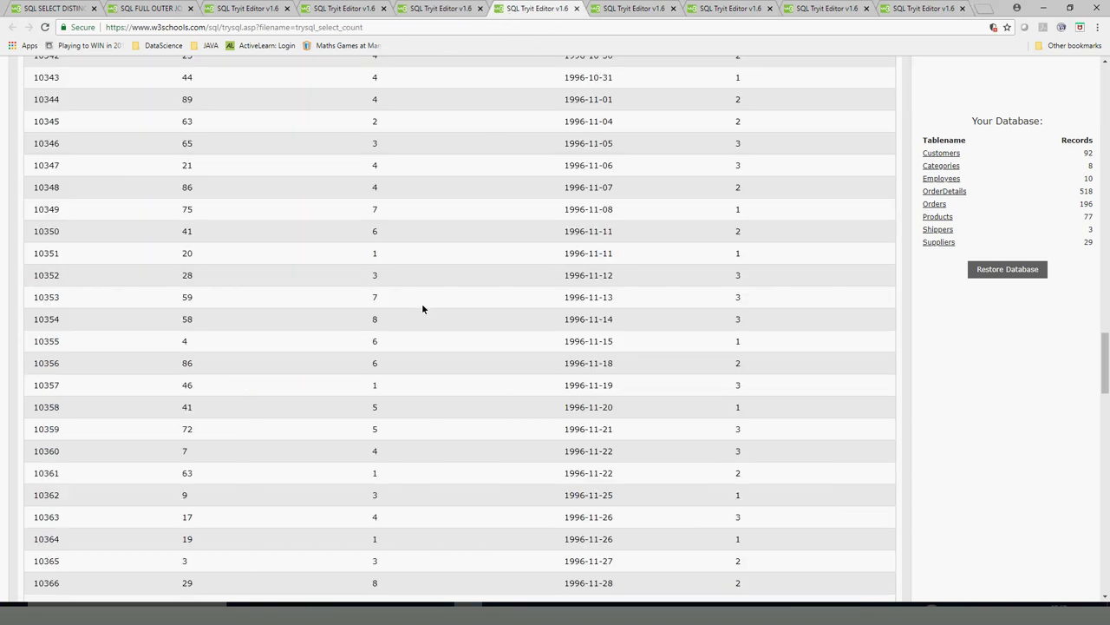
scroll(422, 309, "up", 20)
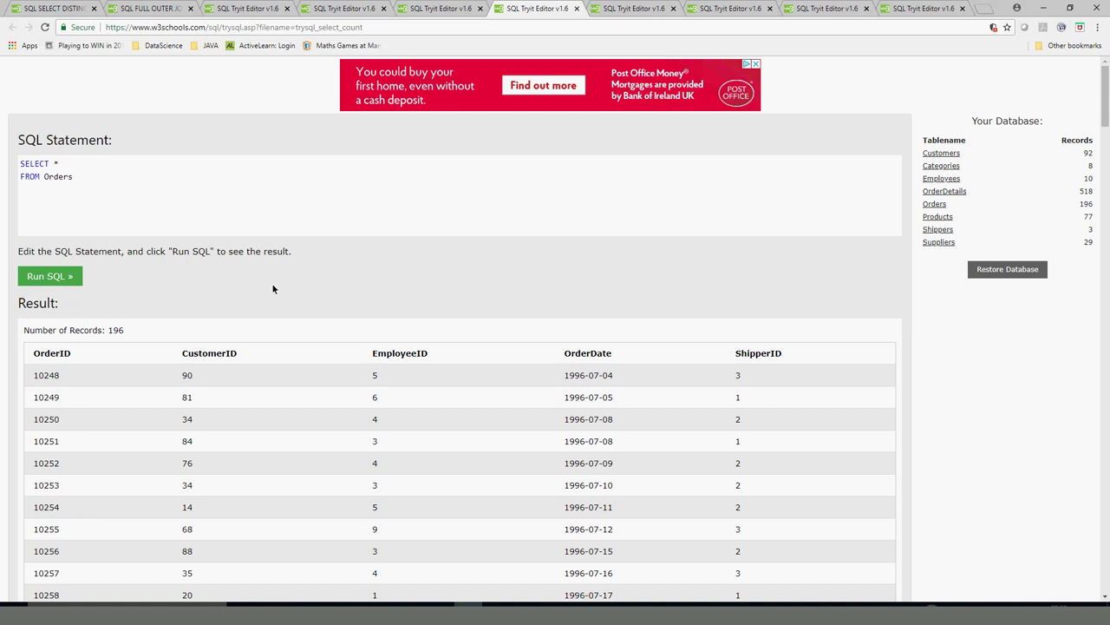
double_click(55, 177)
Step: Change the Employees query to select everything from customers and run it
left_click(630, 9)
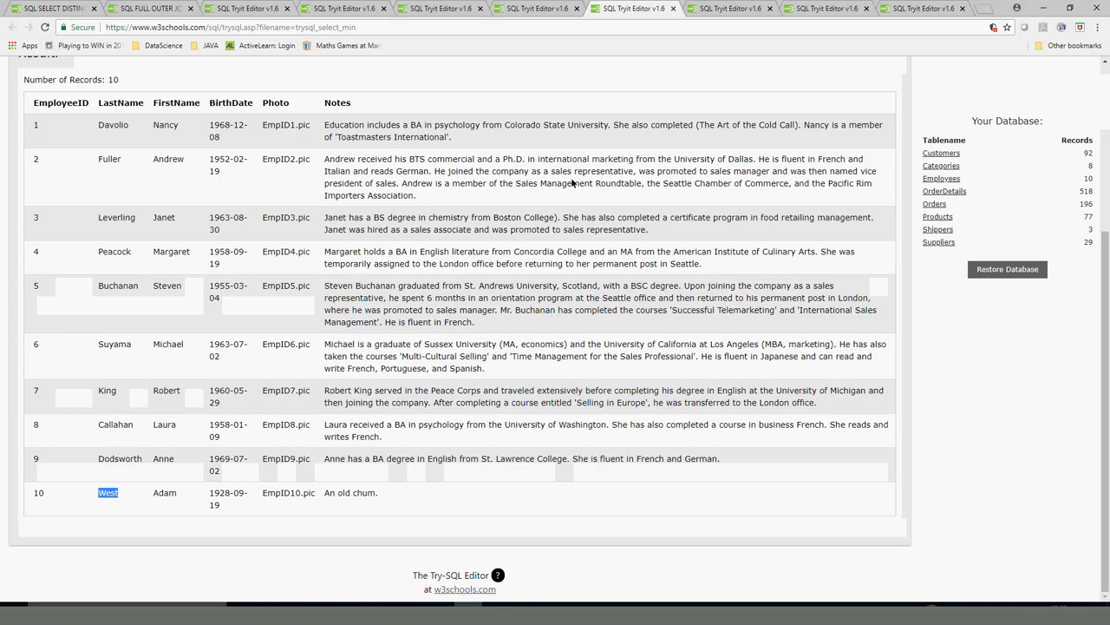
scroll(221, 172, "up", 4)
double_click(53, 178)
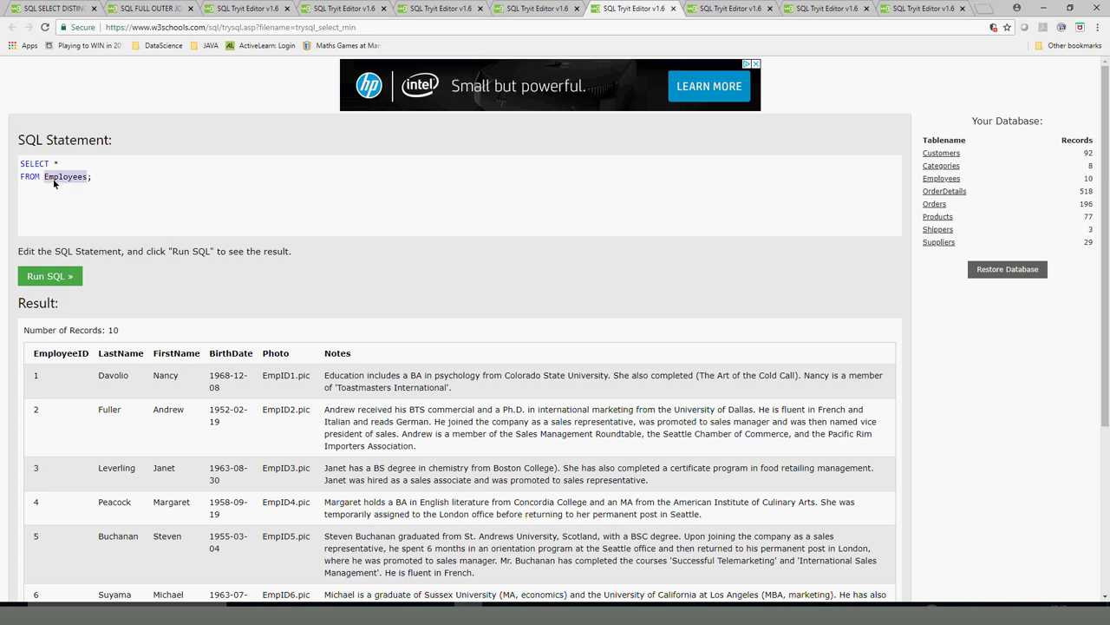
type("cu")
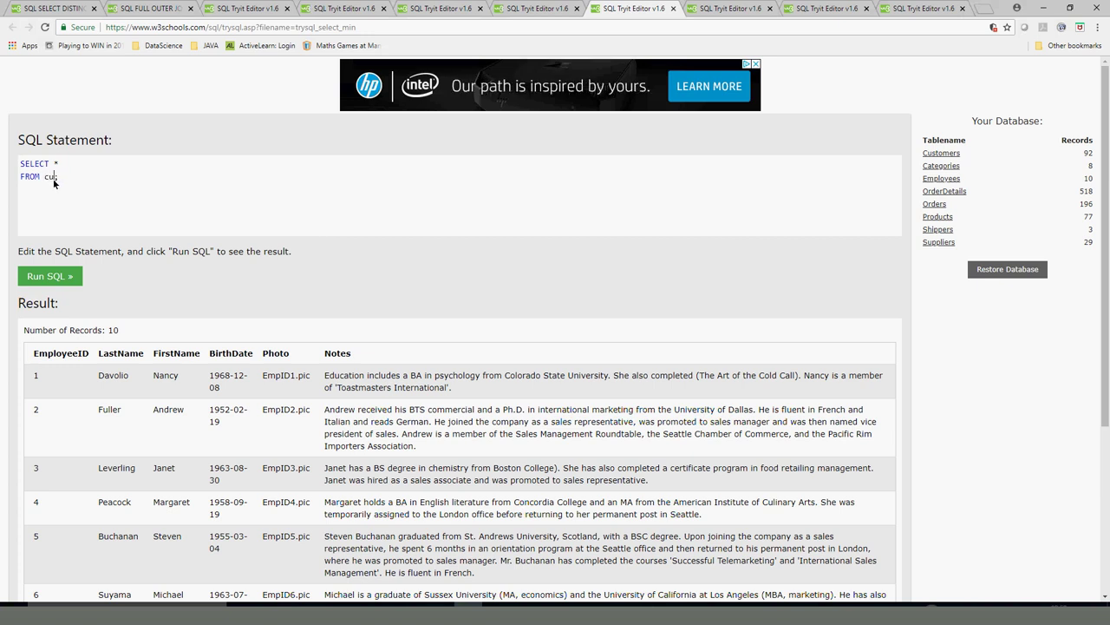
type("stomers")
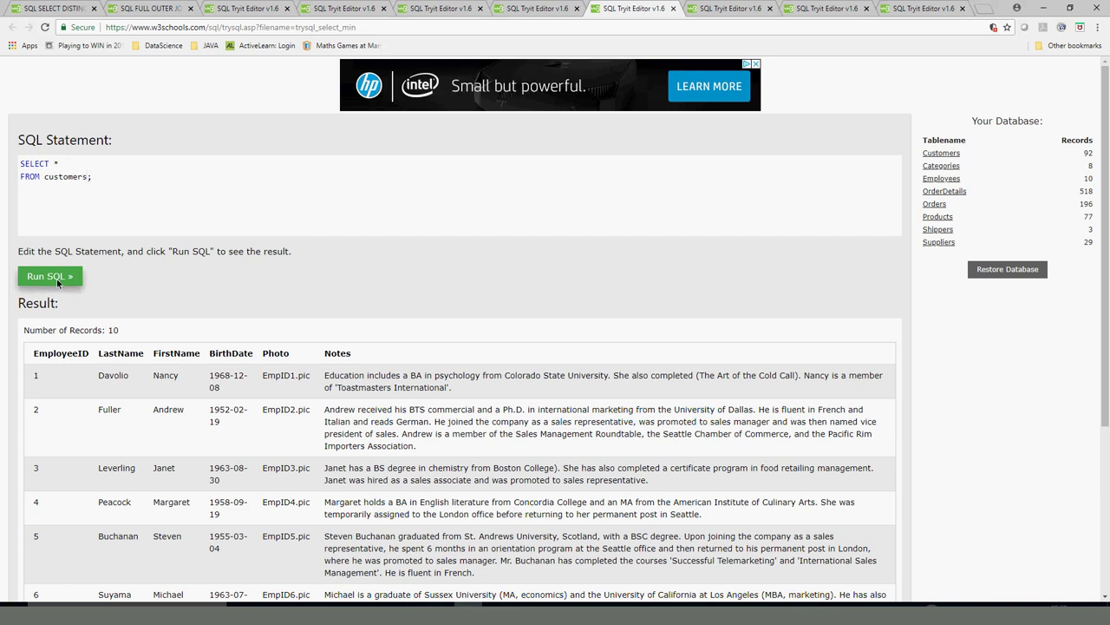
left_click(57, 278)
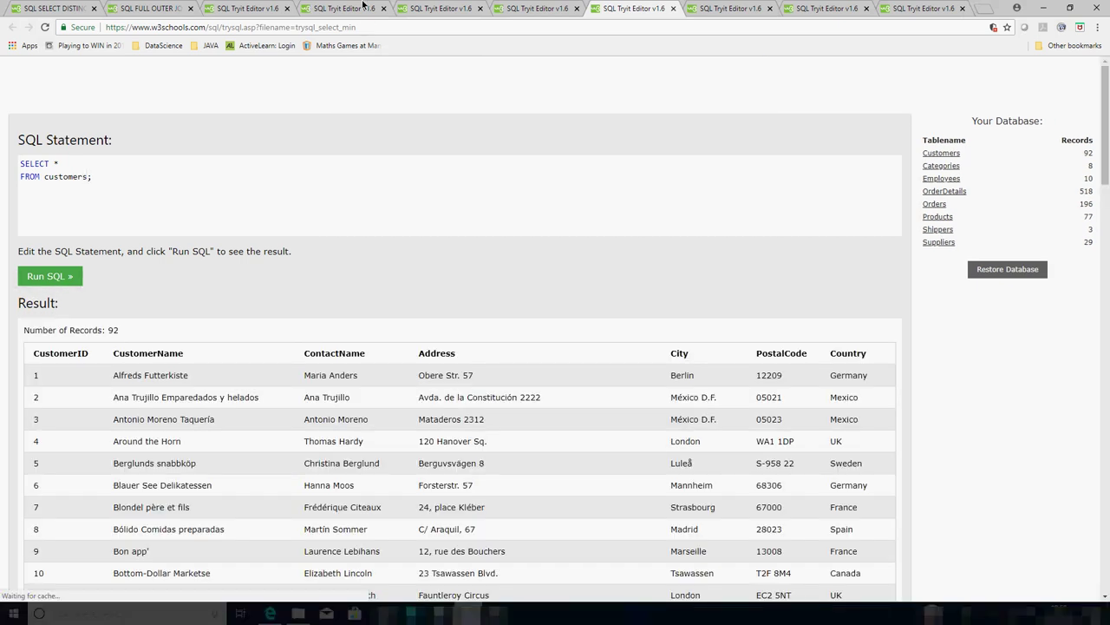
Step: Review the SQL Full Join lesson from its syntax and diagram through the demo tables to the FULL OUTER JOIN example
left_click(152, 9)
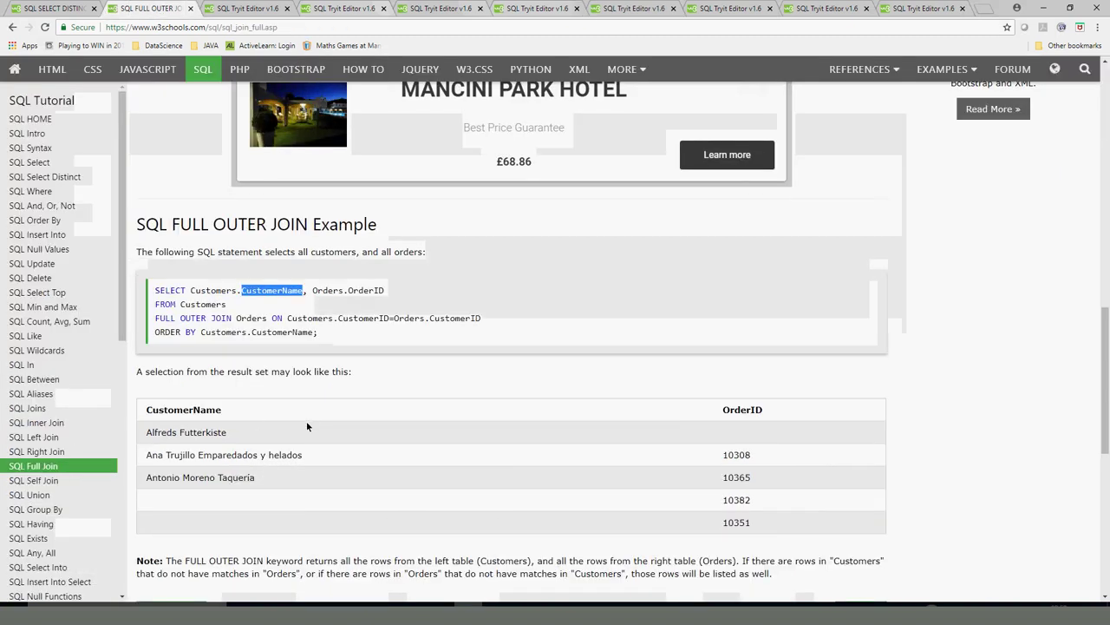
key("End")
key("Home")
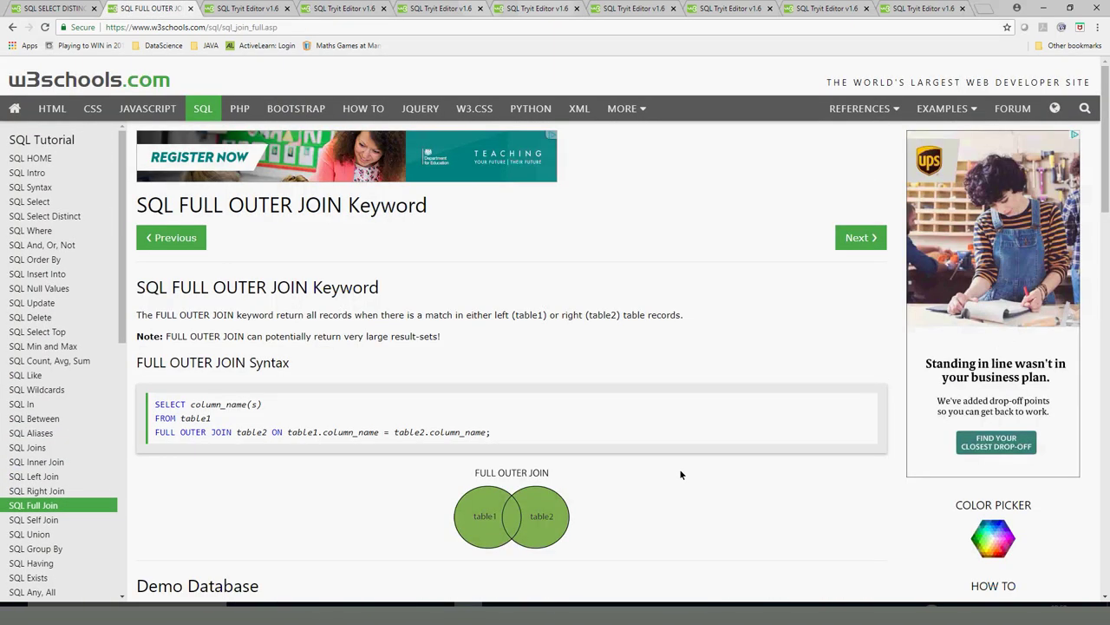
scroll(694, 458, "down", 5)
scroll(713, 451, "up", 5)
scroll(714, 457, "down", 5)
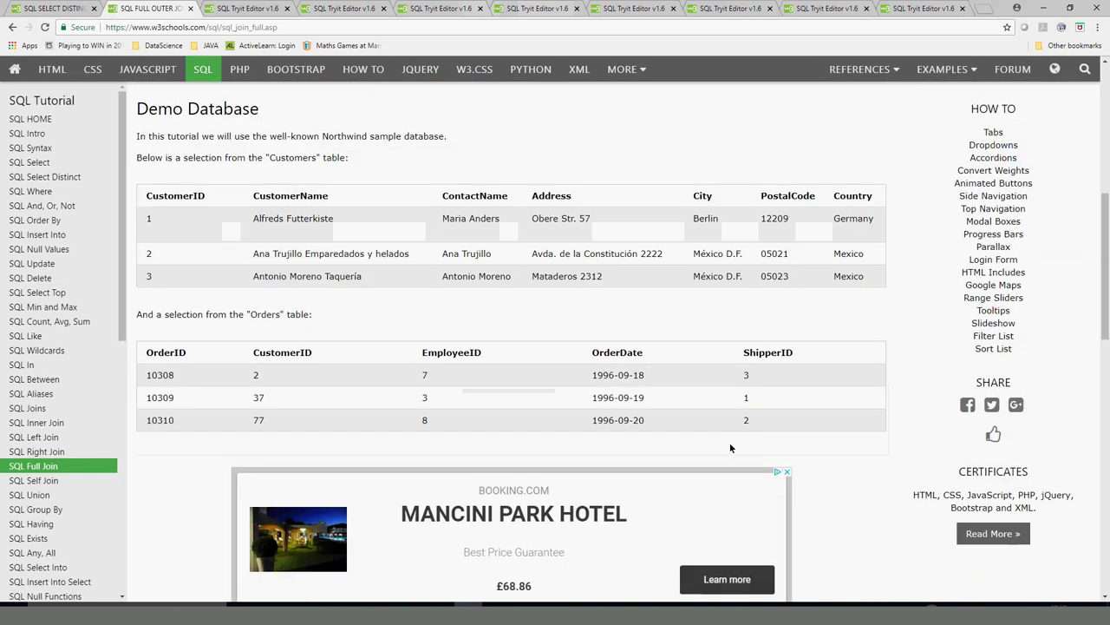
scroll(738, 434, "up", 5)
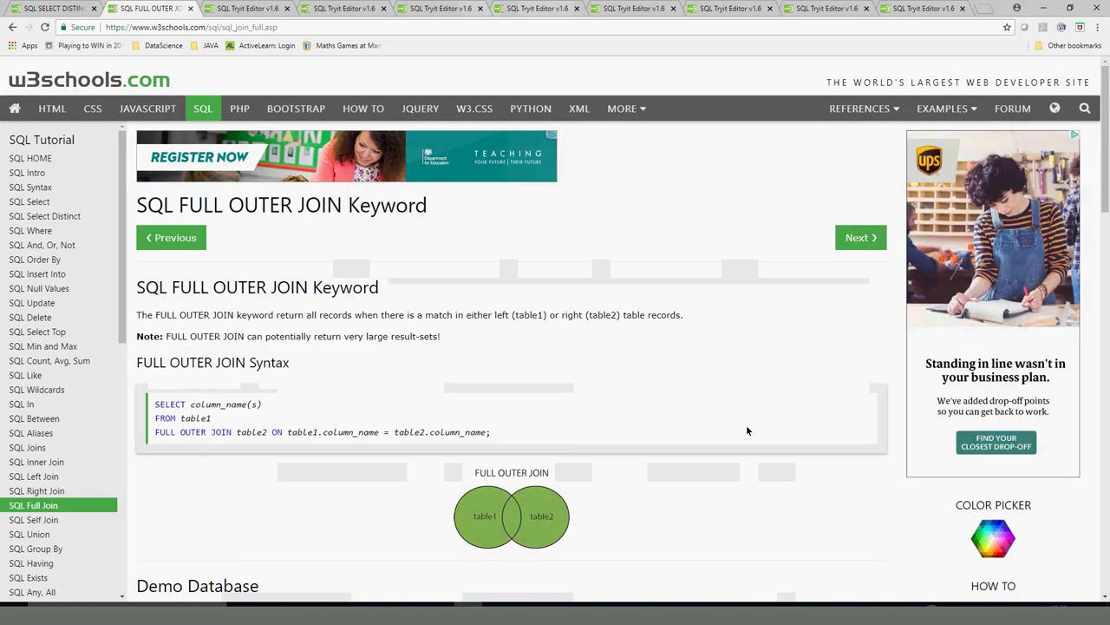
scroll(775, 459, "down", 5)
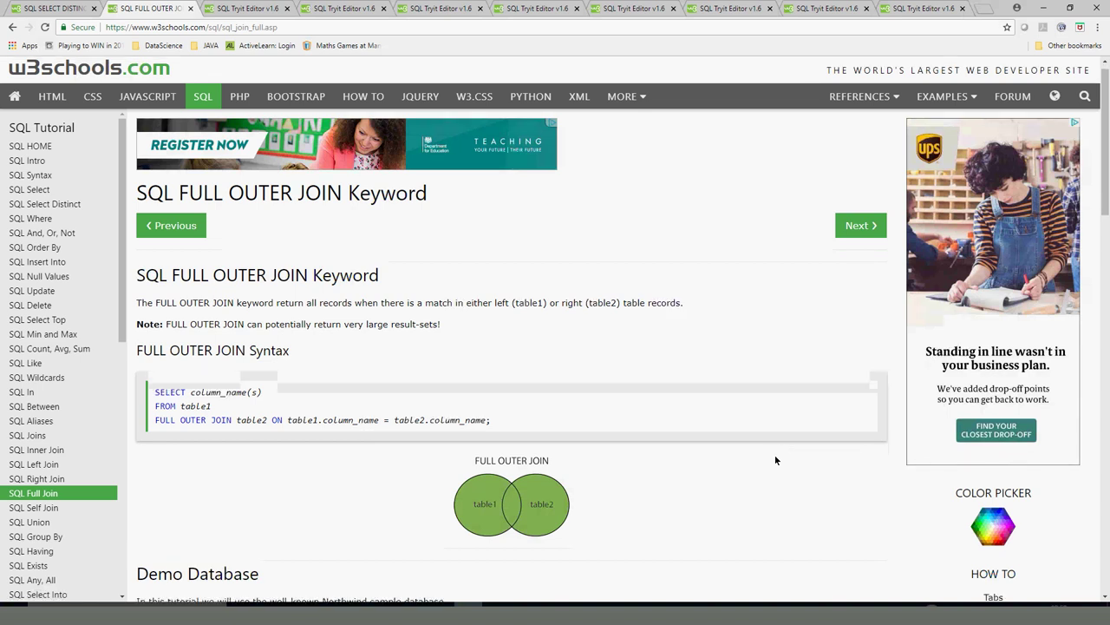
scroll(283, 440, "down", 5)
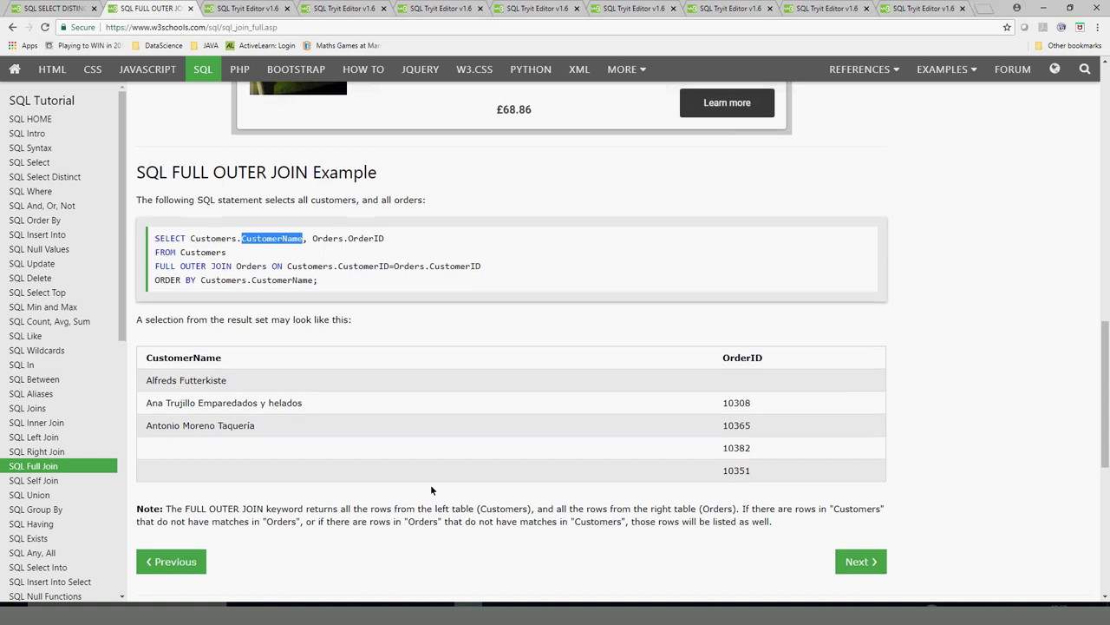
scroll(431, 490, "up", 5)
left_click_drag(1105, 324, 1105, 443)
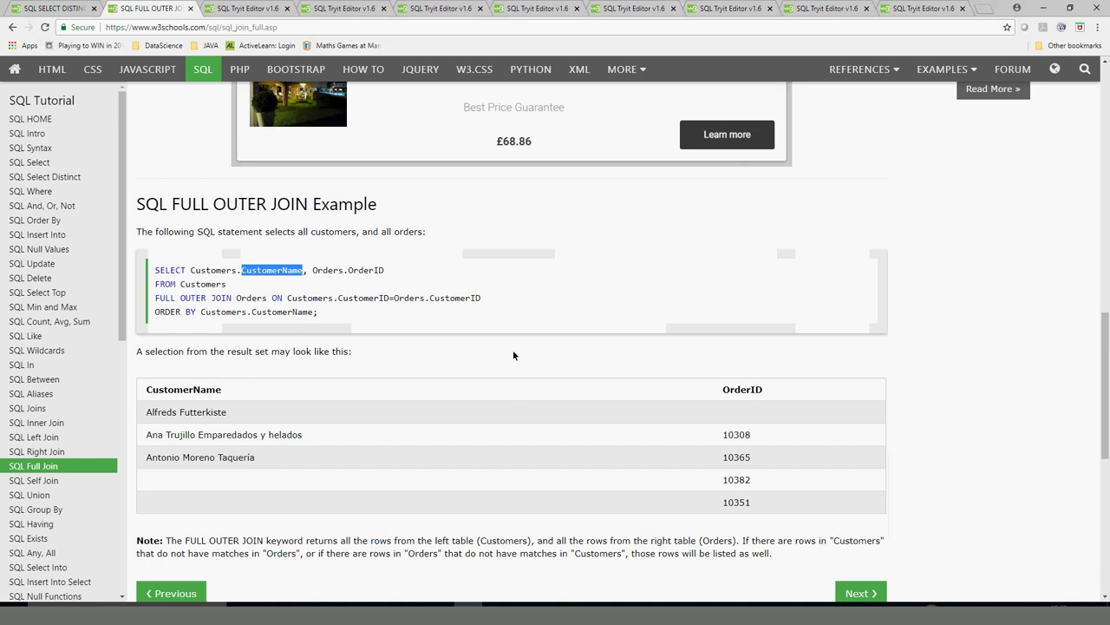
Step: Replace the RIGHT JOIN query with the lesson's FULL OUTER JOIN statement, run it and check its join line
left_click_drag(348, 319, 158, 271)
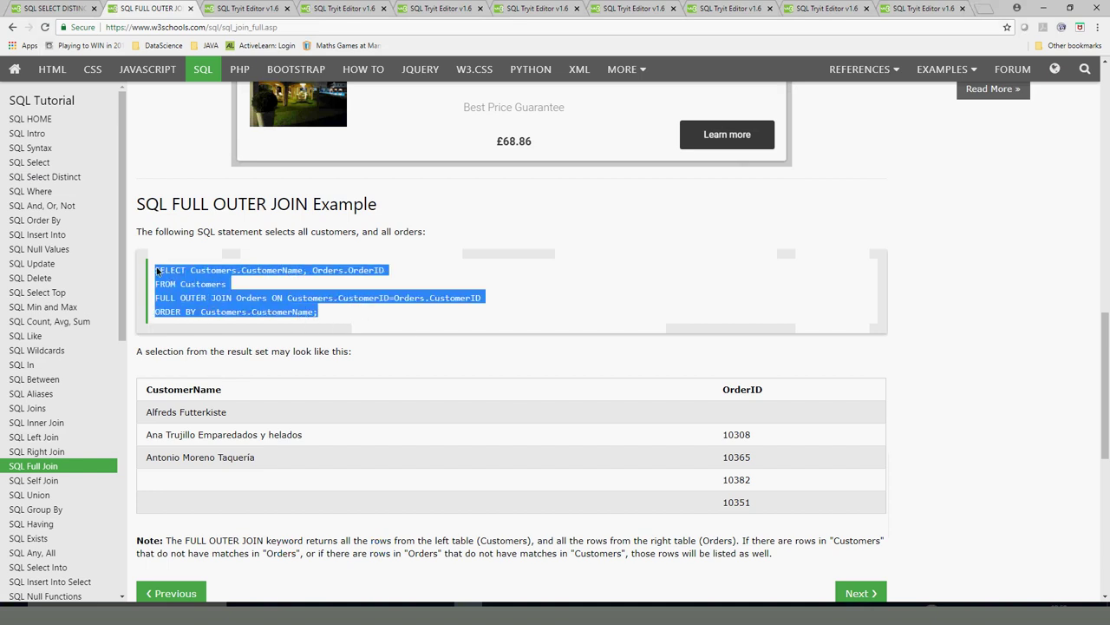
left_click(264, 8)
left_click_drag(128, 214, 3, 154)
type("SELECT Customers.CustomerName, Orders.OrderID FROM Customers FULL OUTER JOIN Orders ON Customers.CustomerID=Orders.CustomerID ORDER BY Customers.CustomerName;")
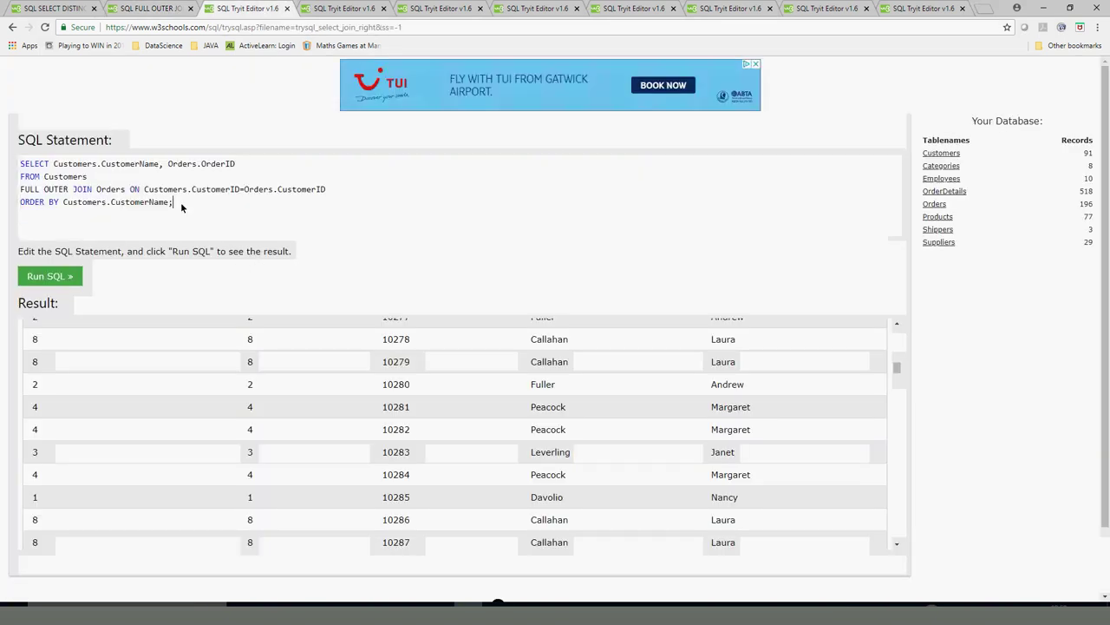
left_click(80, 279)
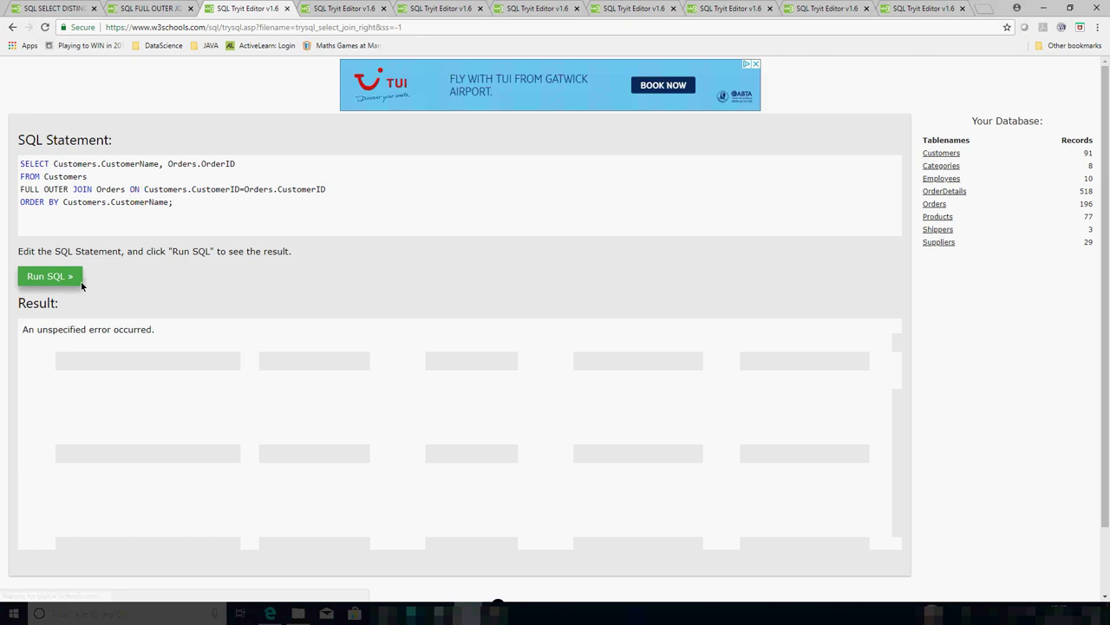
left_click(179, 204)
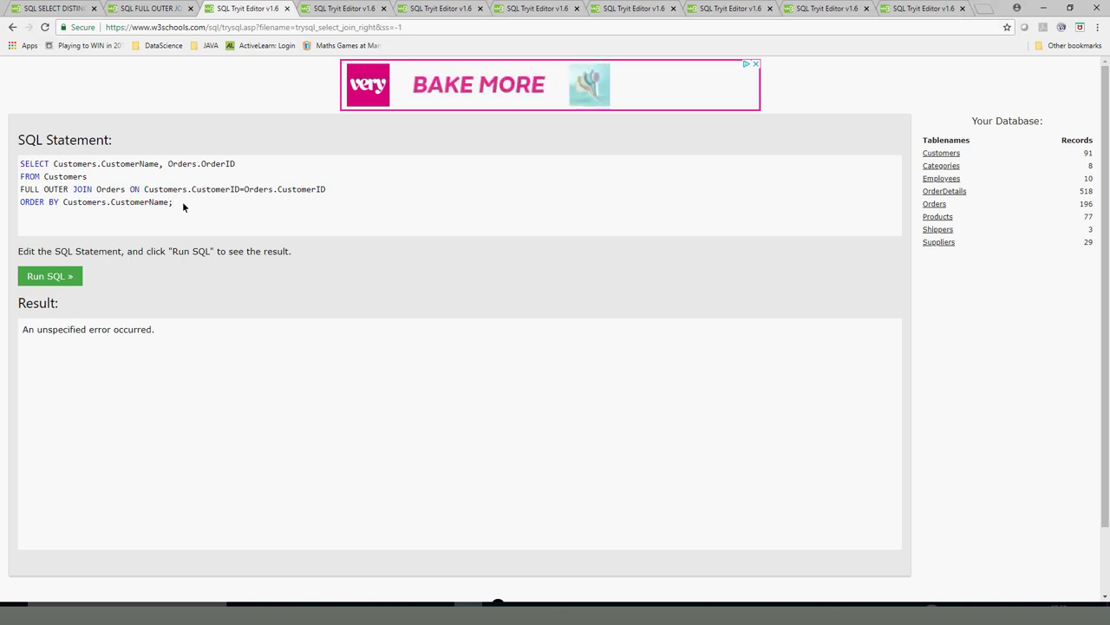
triple_click(49, 197)
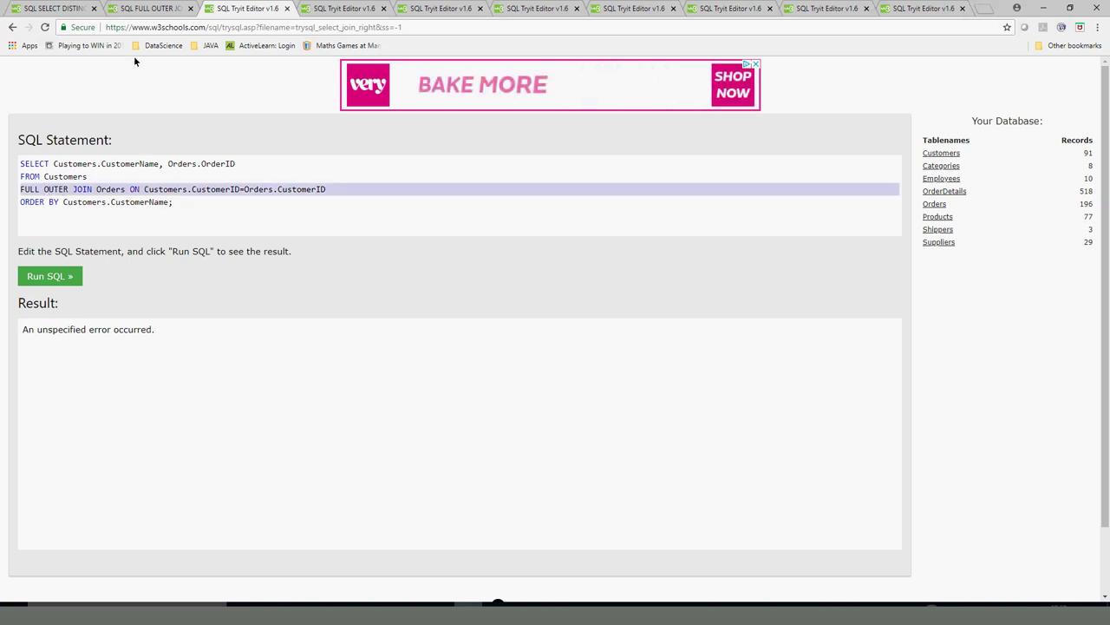
Step: Copy the FULL OUTER JOIN example from the lesson over the editor's statement again, rerun it and check the result message
left_click(157, 8)
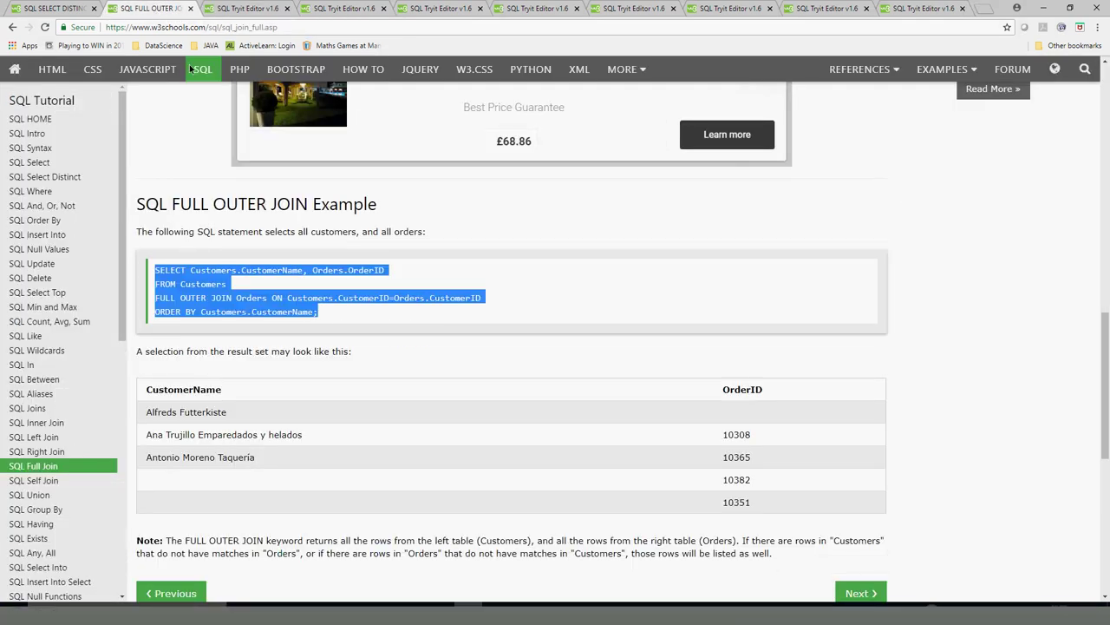
left_click(333, 301)
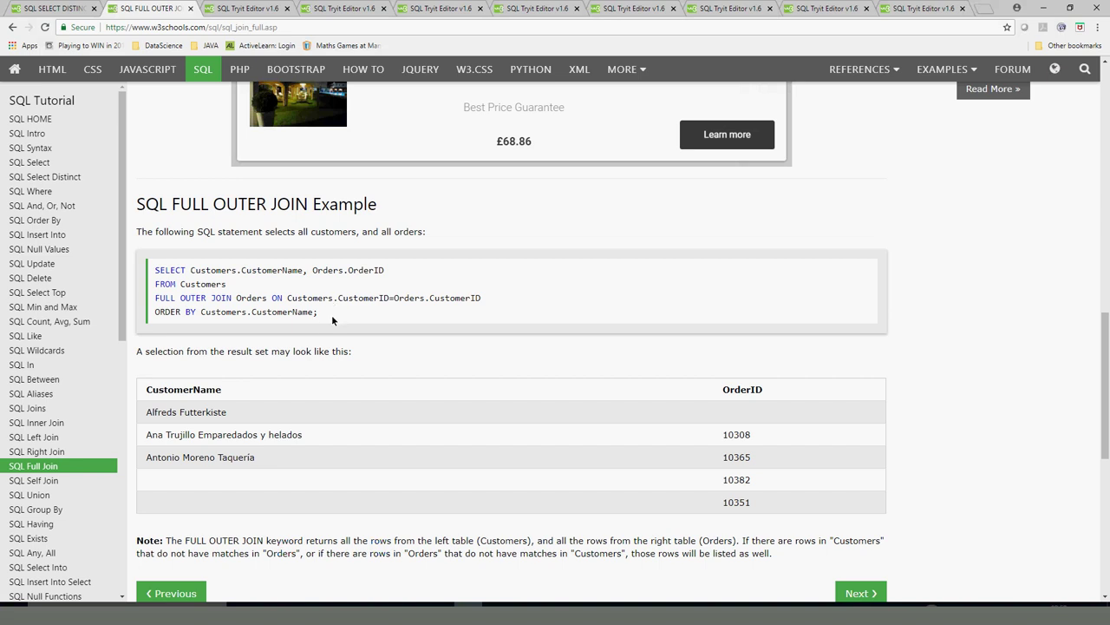
left_click_drag(317, 313, 157, 272)
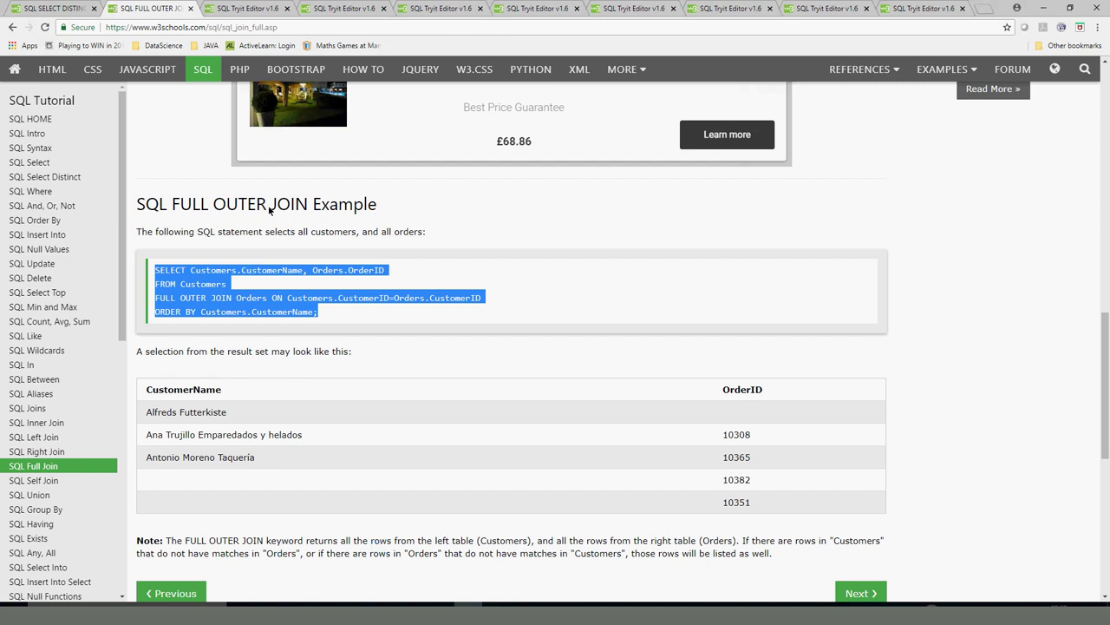
left_click(230, 11)
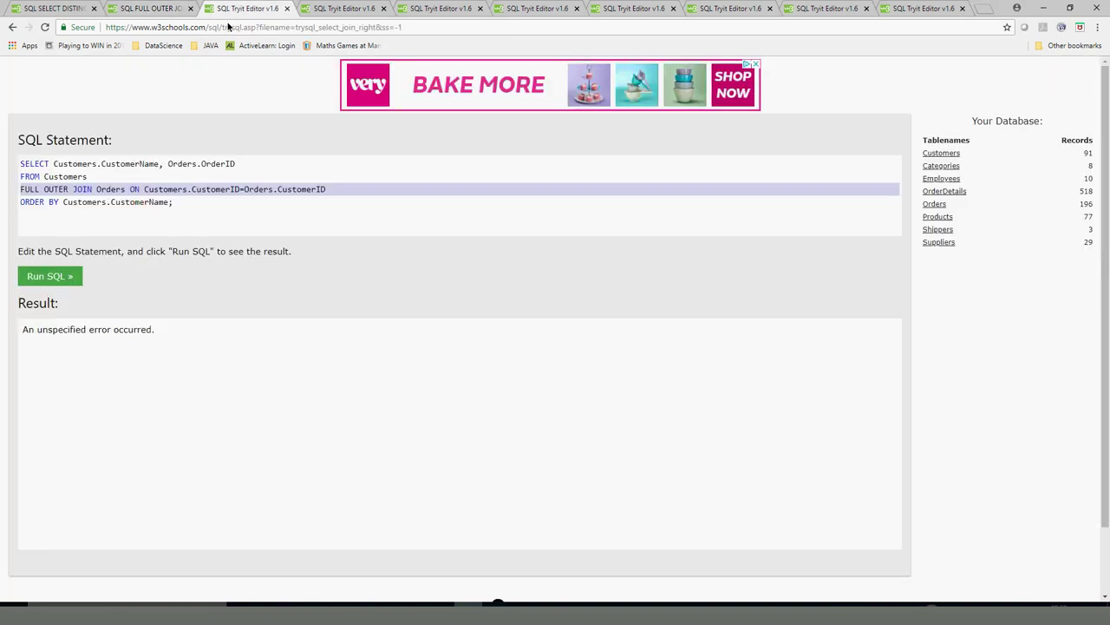
left_click_drag(176, 202, 4, 168)
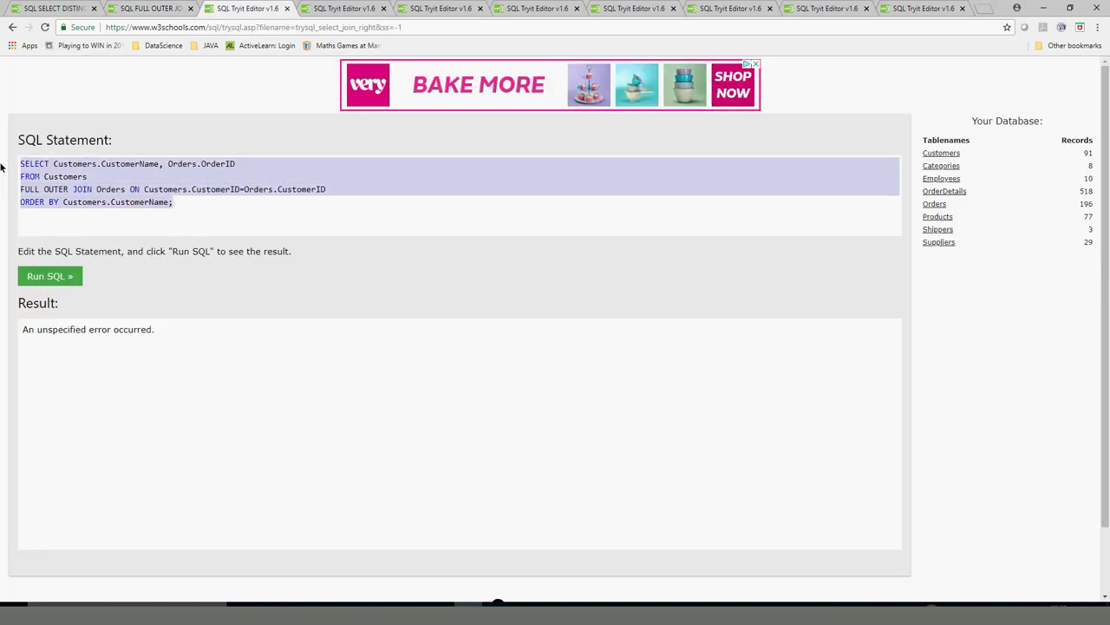
left_click(5, 169)
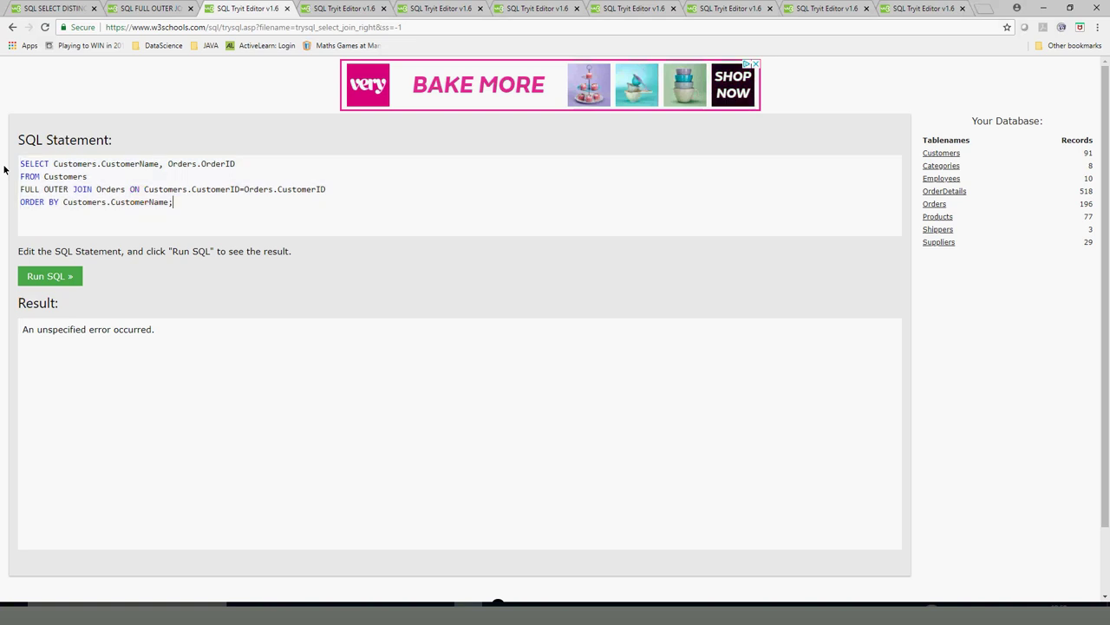
left_click(69, 280)
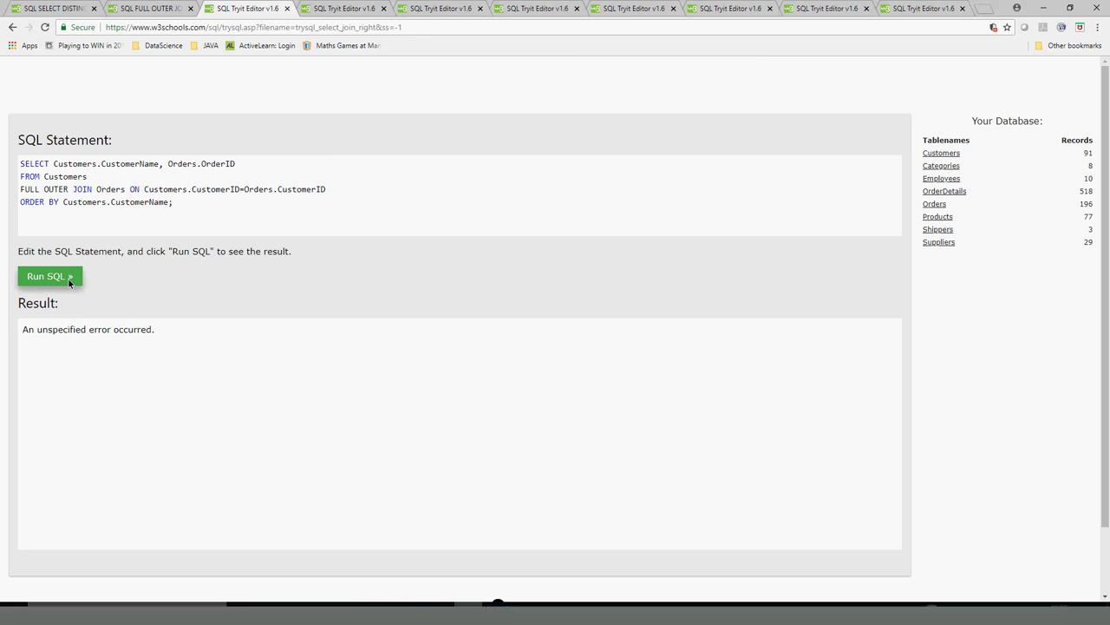
triple_click(71, 330)
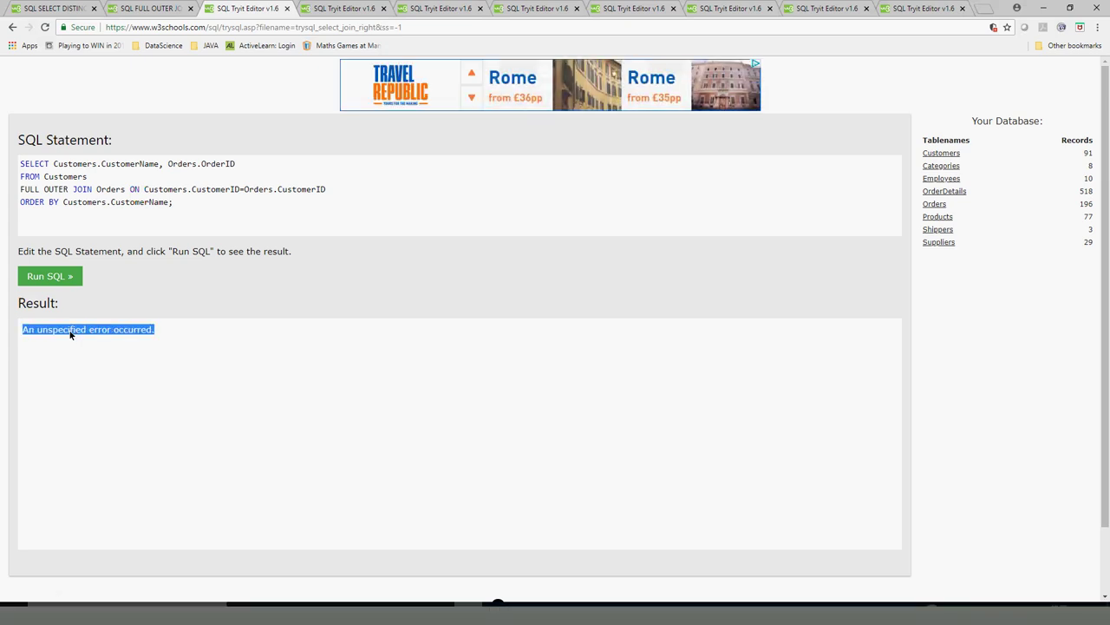
double_click(29, 192)
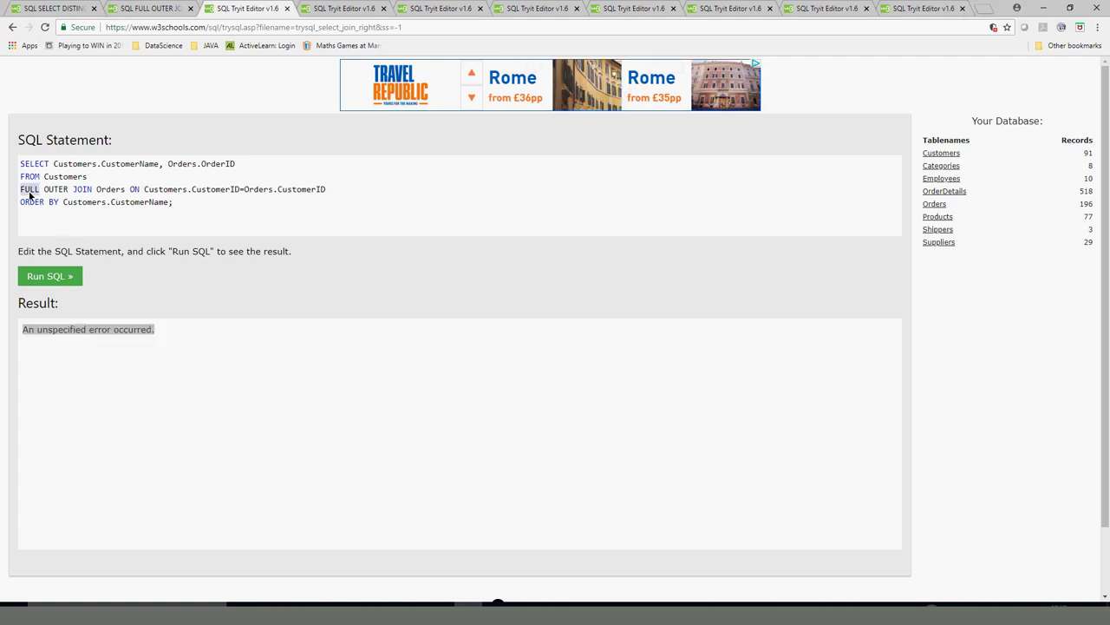
Step: Return to the Full Join lesson and examine the CustomerName column and first three rows of the sample result
left_click(155, 8)
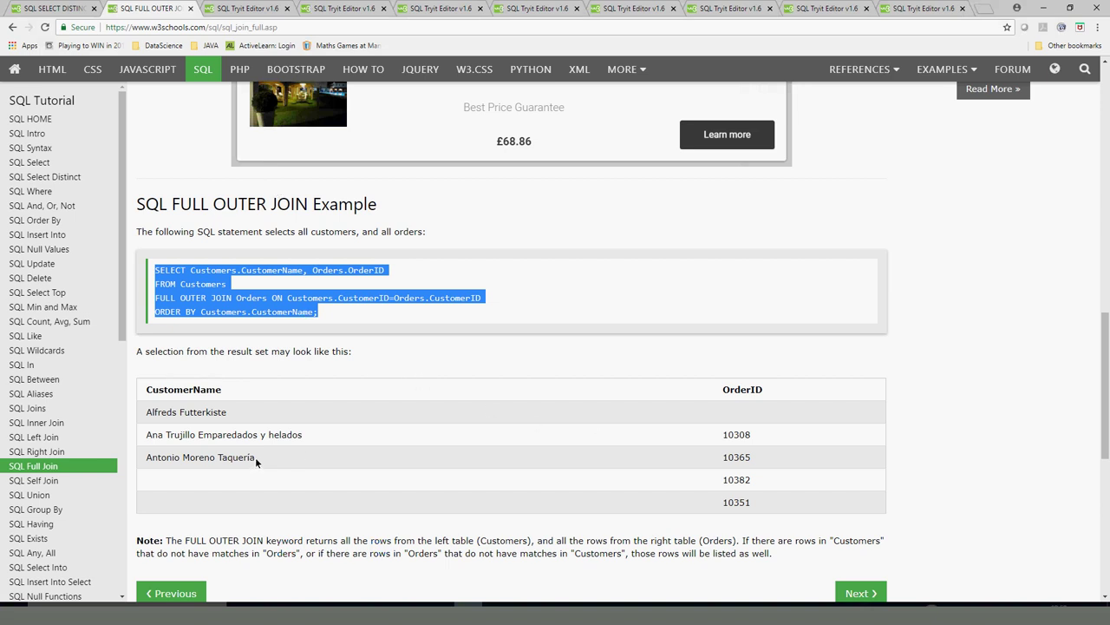
triple_click(194, 415)
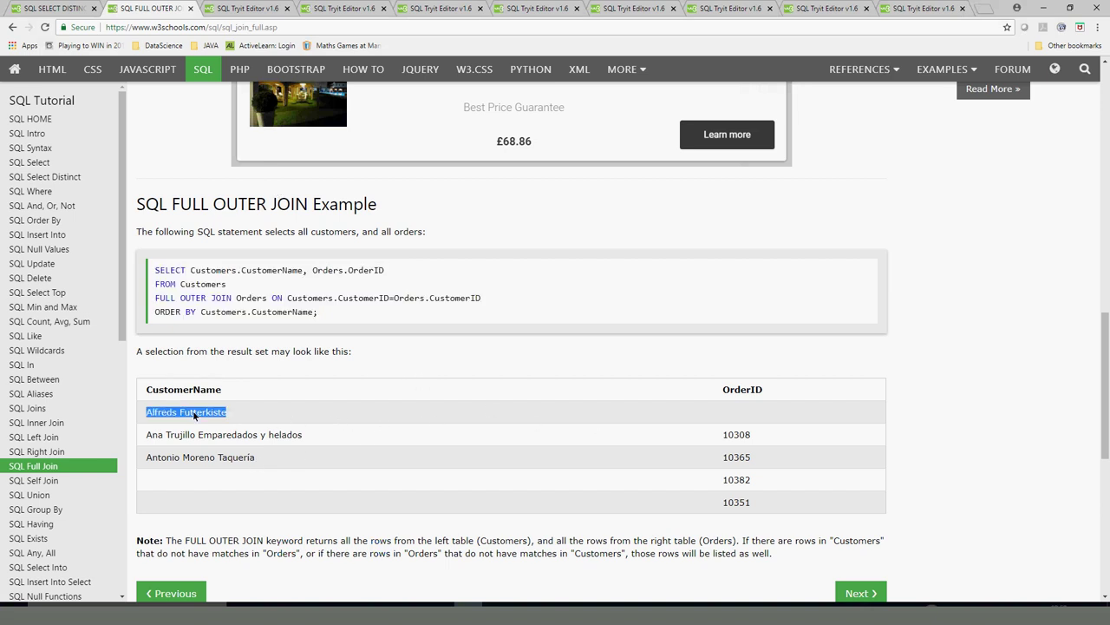
double_click(185, 390)
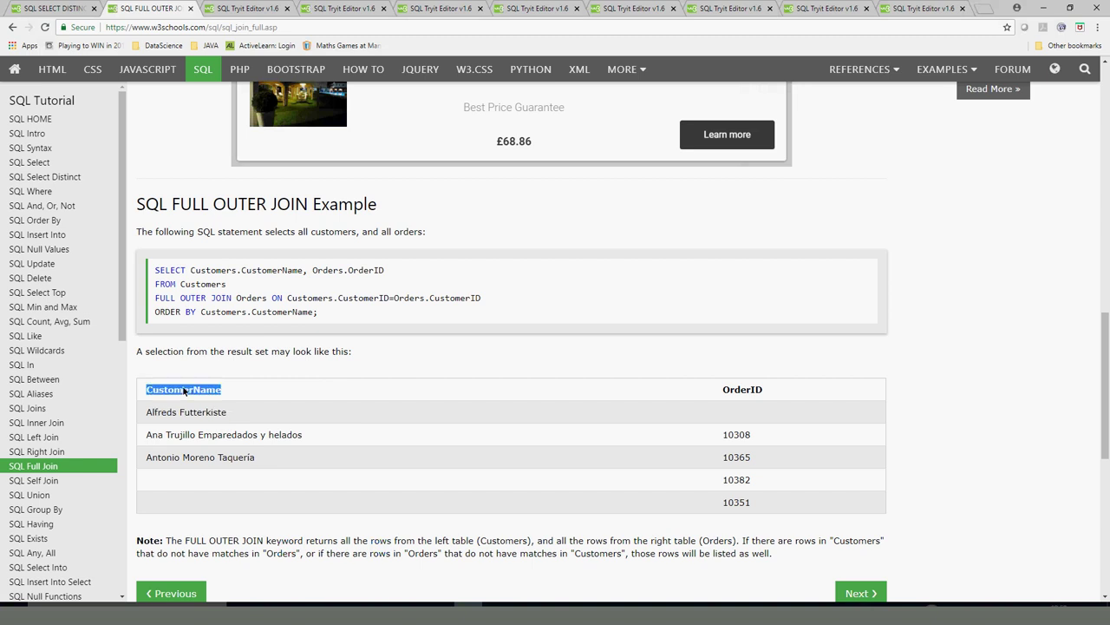
double_click(193, 412)
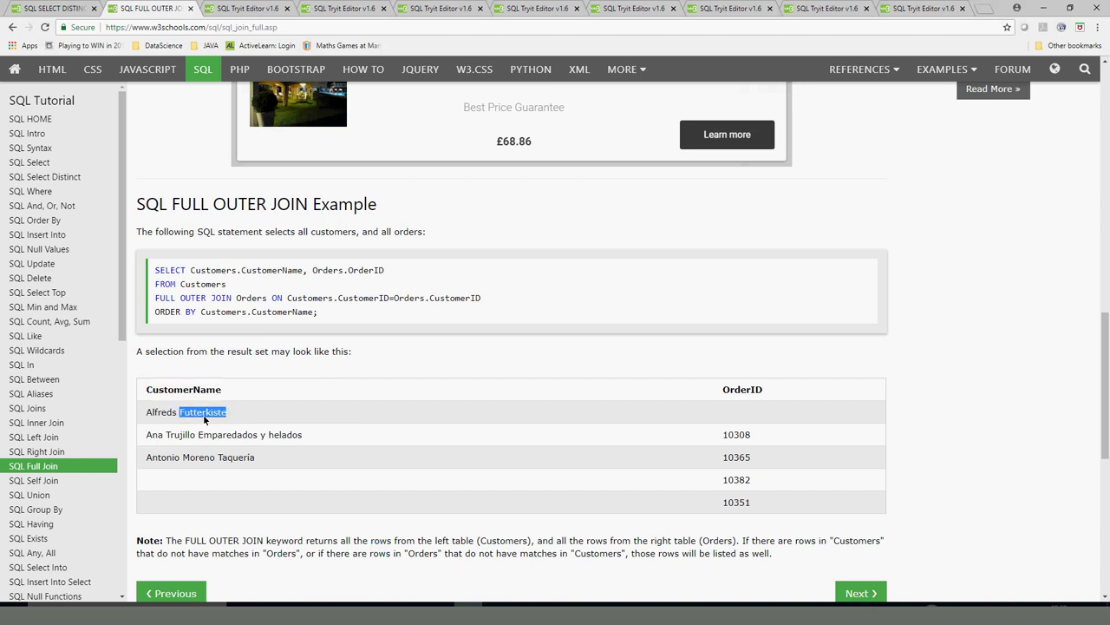
left_click_drag(148, 413, 254, 460)
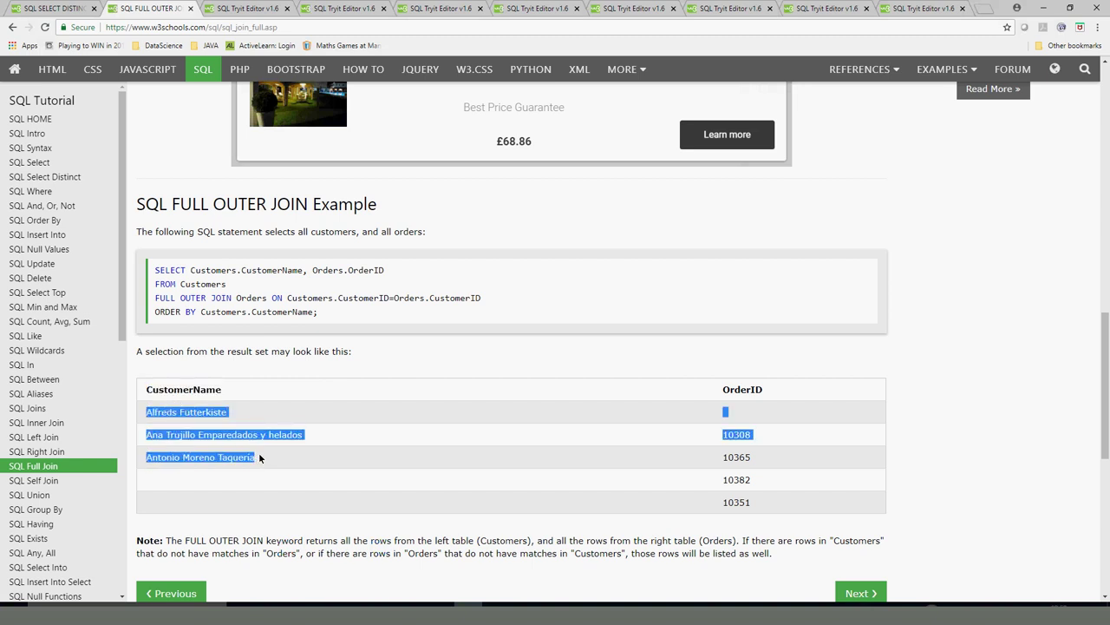
Step: Examine the OrderID column of the FULL OUTER JOIN sample result and read the note about unmatched rows
left_click(740, 392)
left_click_drag(721, 434, 748, 500)
left_click(752, 501)
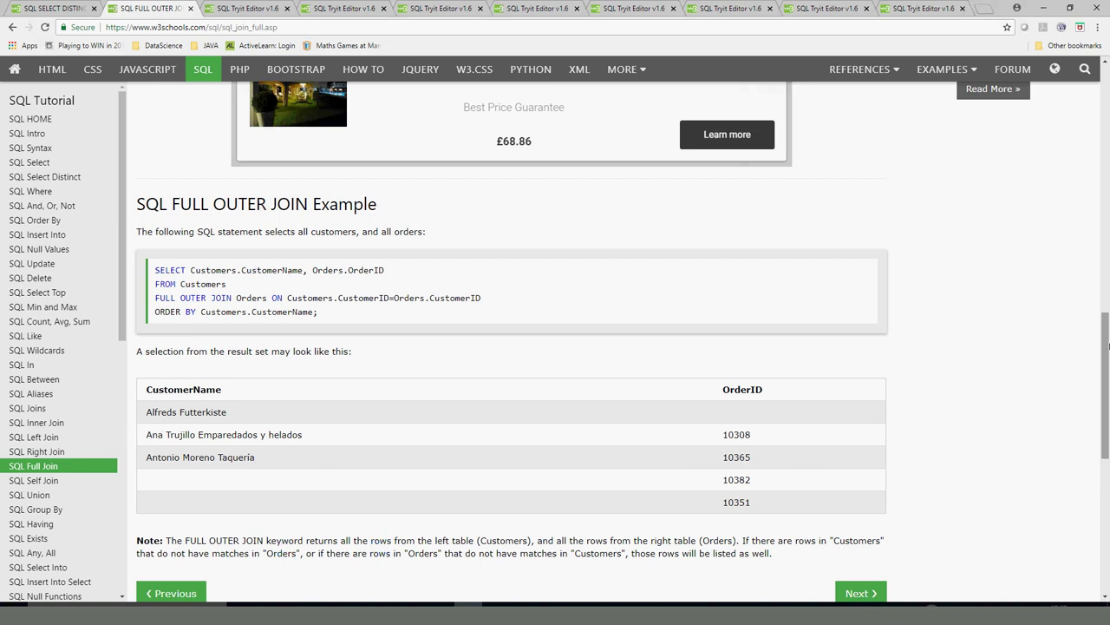
scroll(1106, 390, "down", 3)
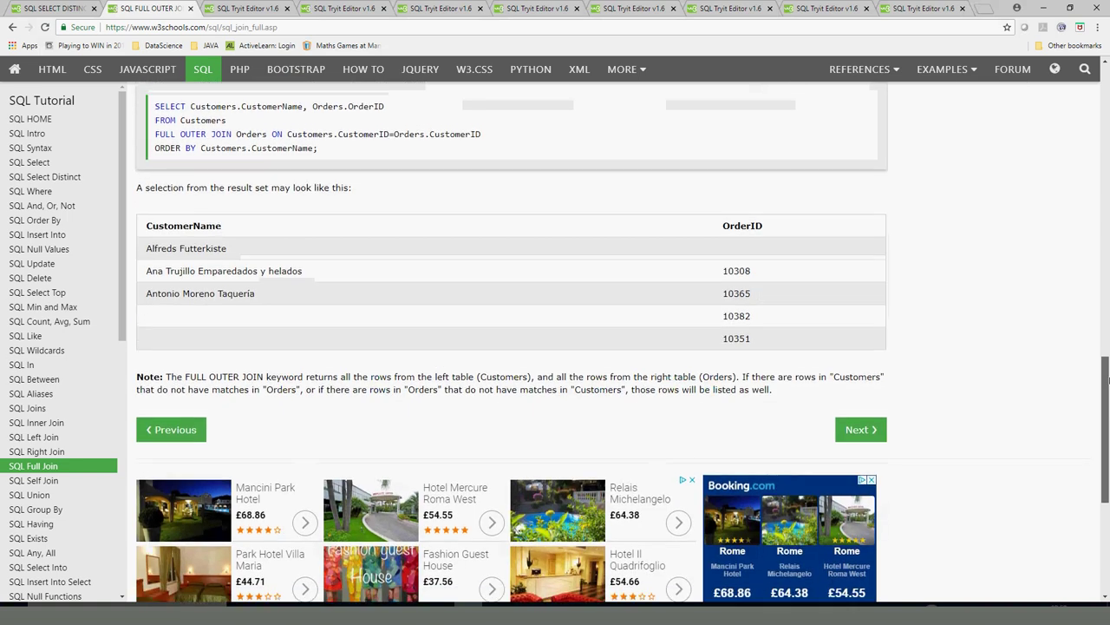
scroll(1104, 380, "up", 2)
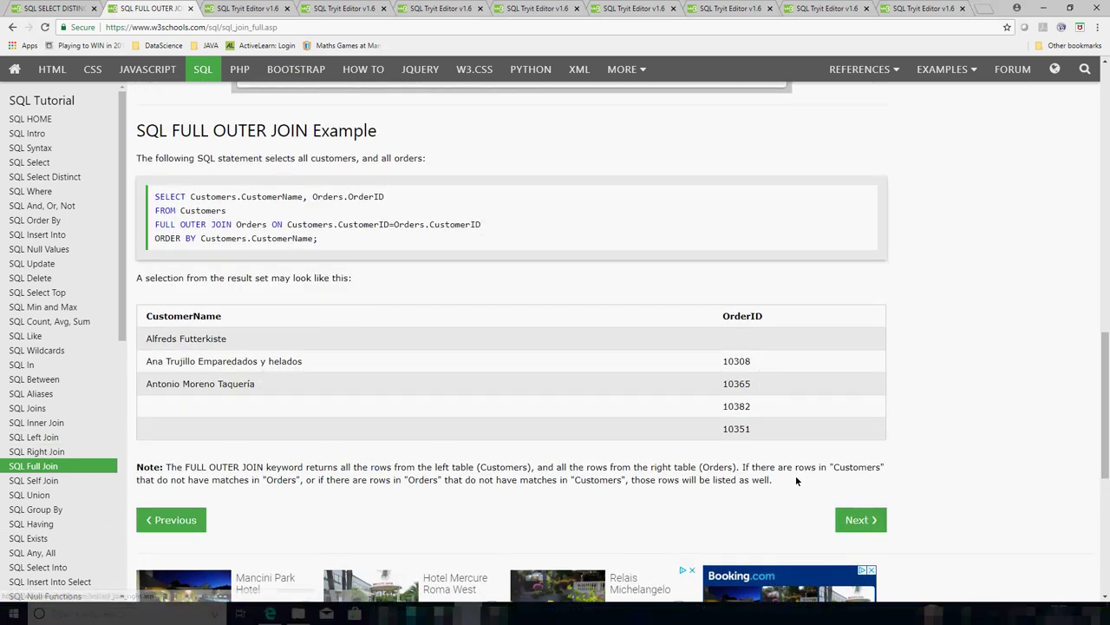
left_click_drag(1107, 403, 1108, 408)
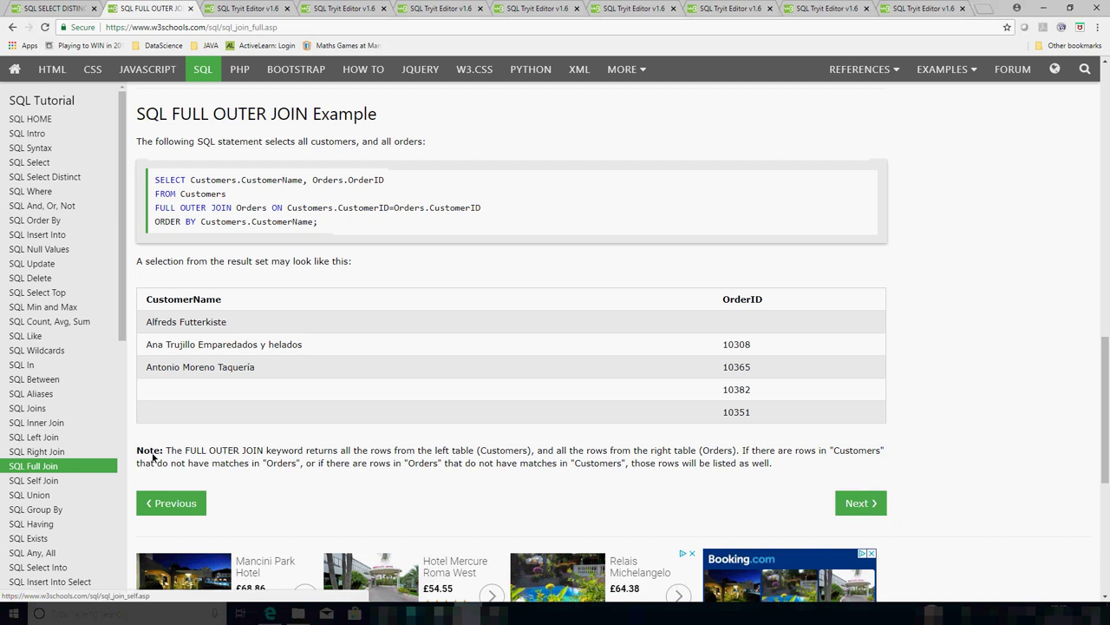
Step: Skim the SQL Union lesson, and open the SQL Group By lesson to read which aggregate functions it names
left_click(33, 495)
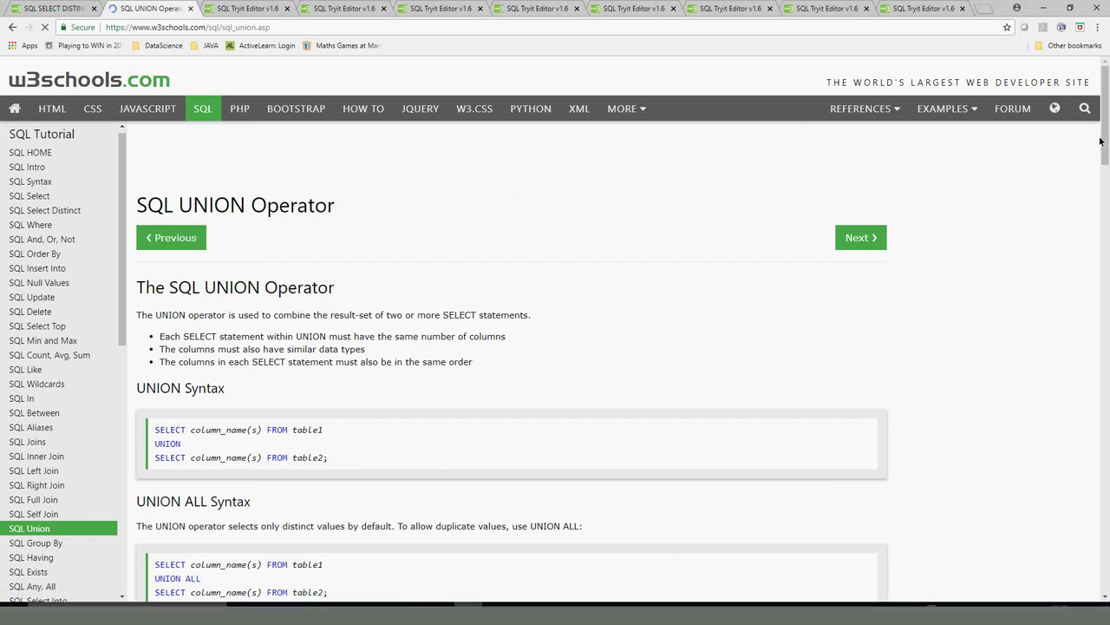
left_click_drag(1106, 149, 1100, 243)
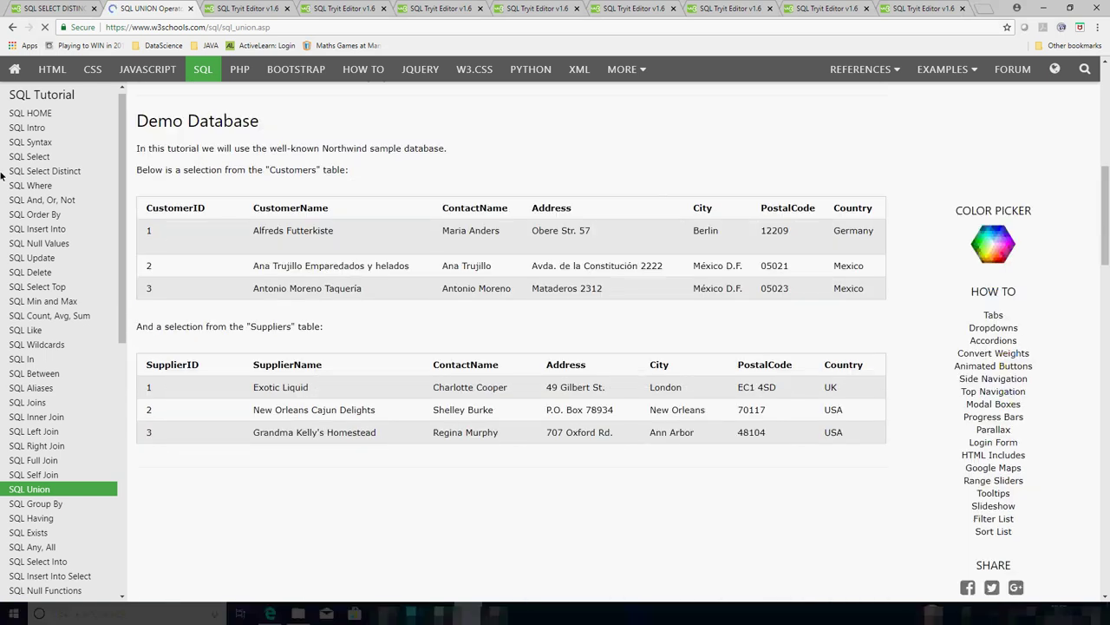
left_click(24, 500)
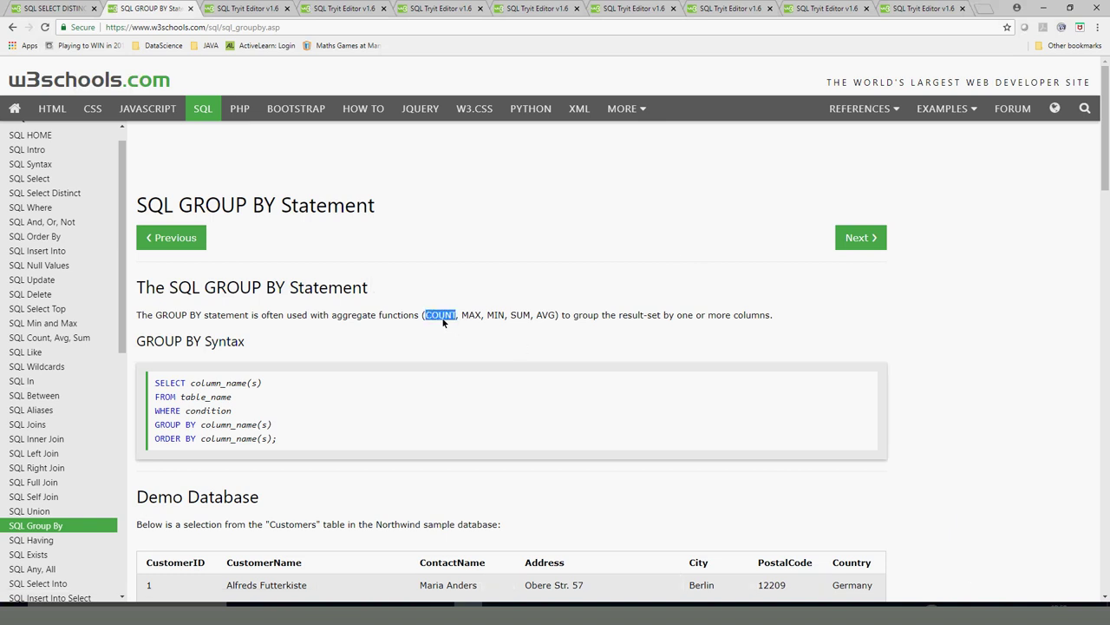
double_click(471, 315)
double_click(495, 315)
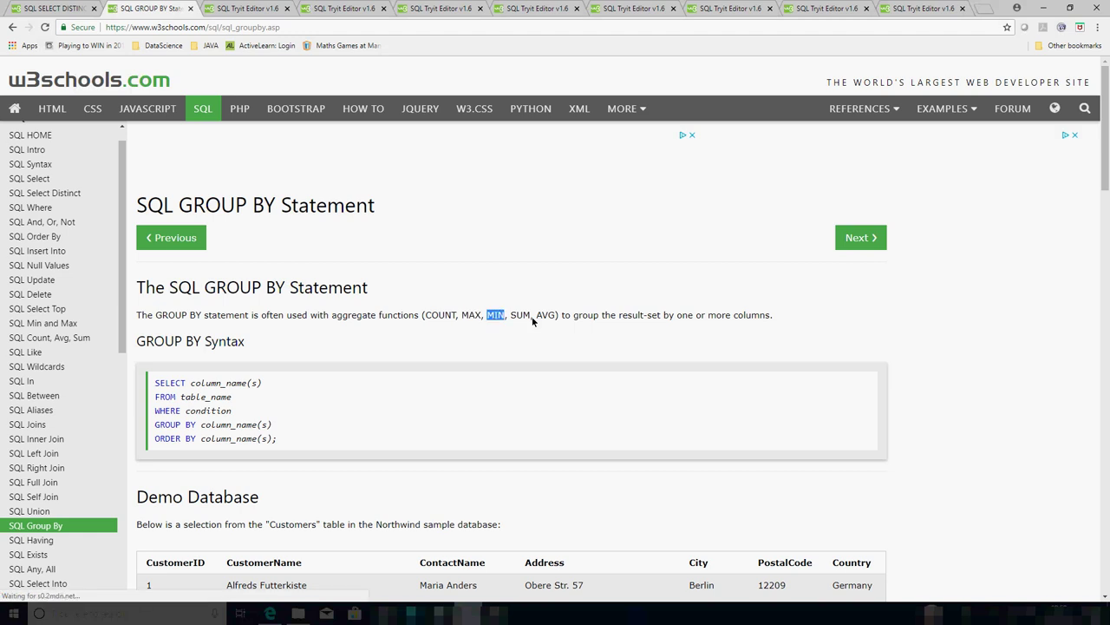
double_click(520, 315)
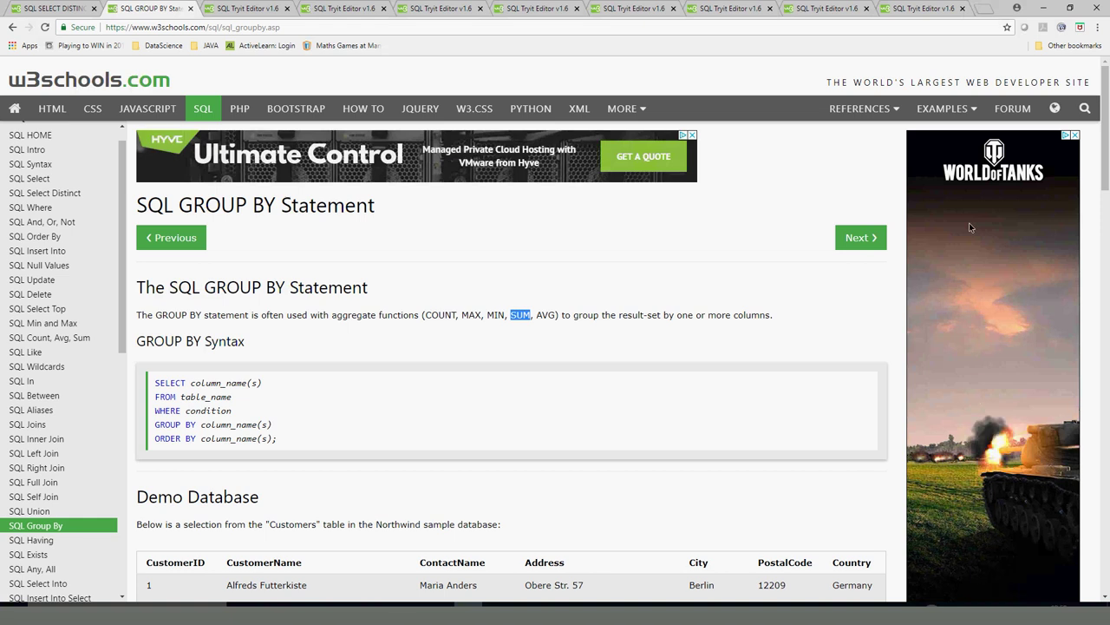
Step: Review the Group By lesson down to its first example, which counts the customers in each country
scroll(1106, 258, "down", 3)
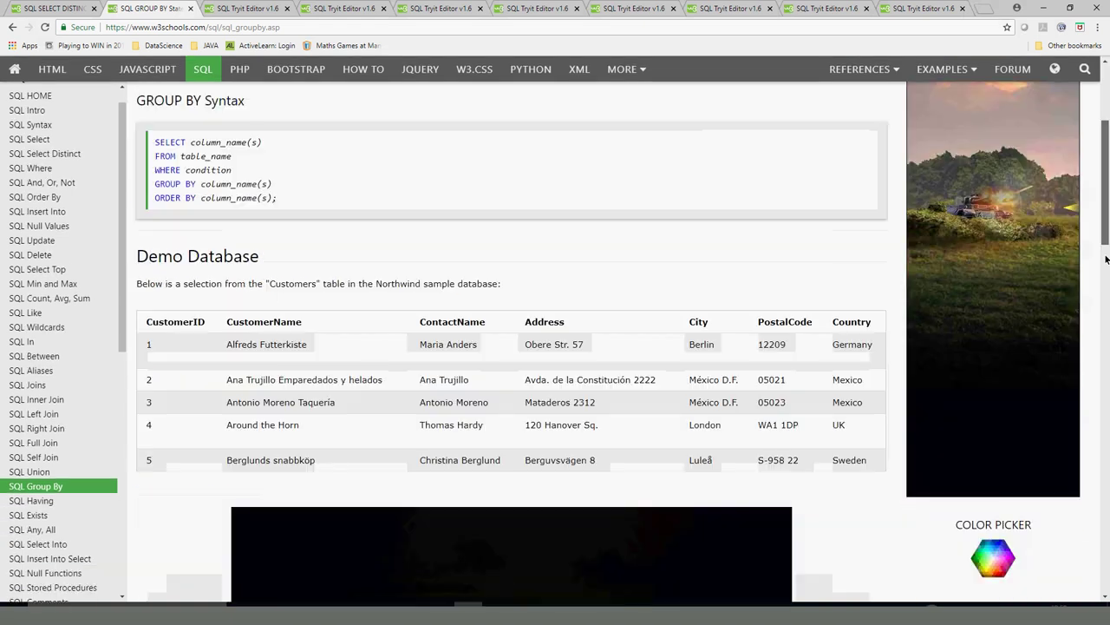
scroll(1106, 259, "down", 5)
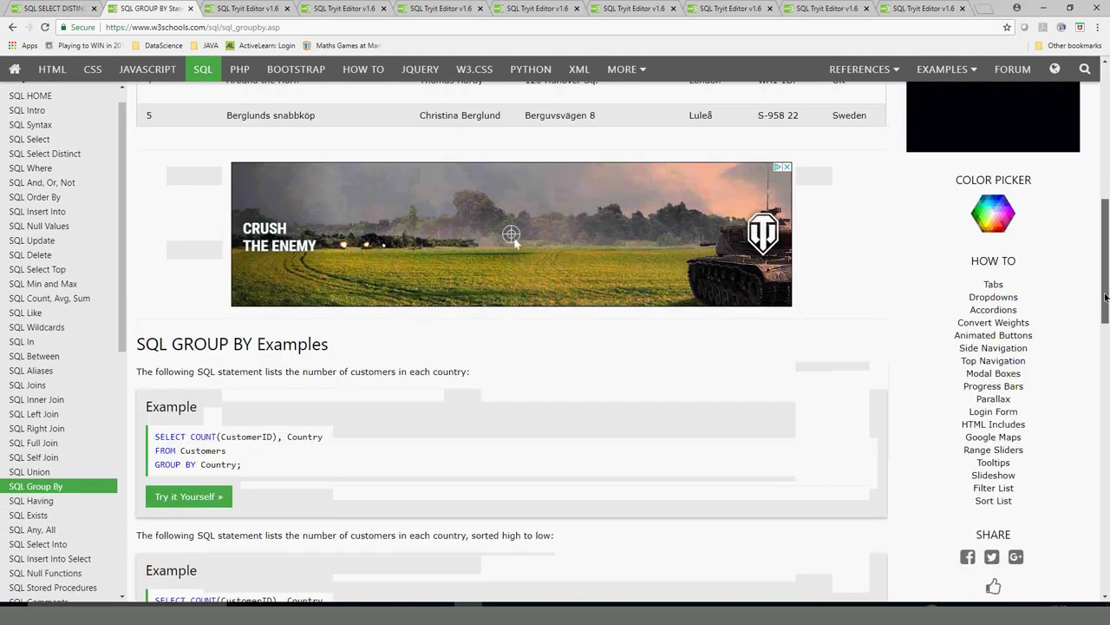
left_click_drag(1106, 298, 1106, 300)
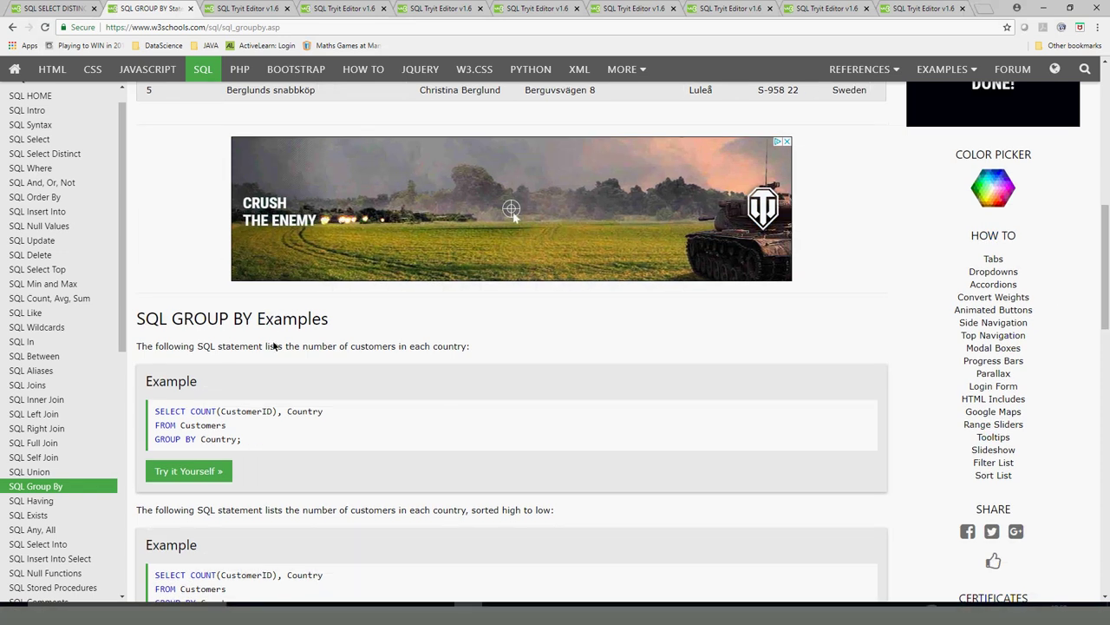
double_click(448, 346)
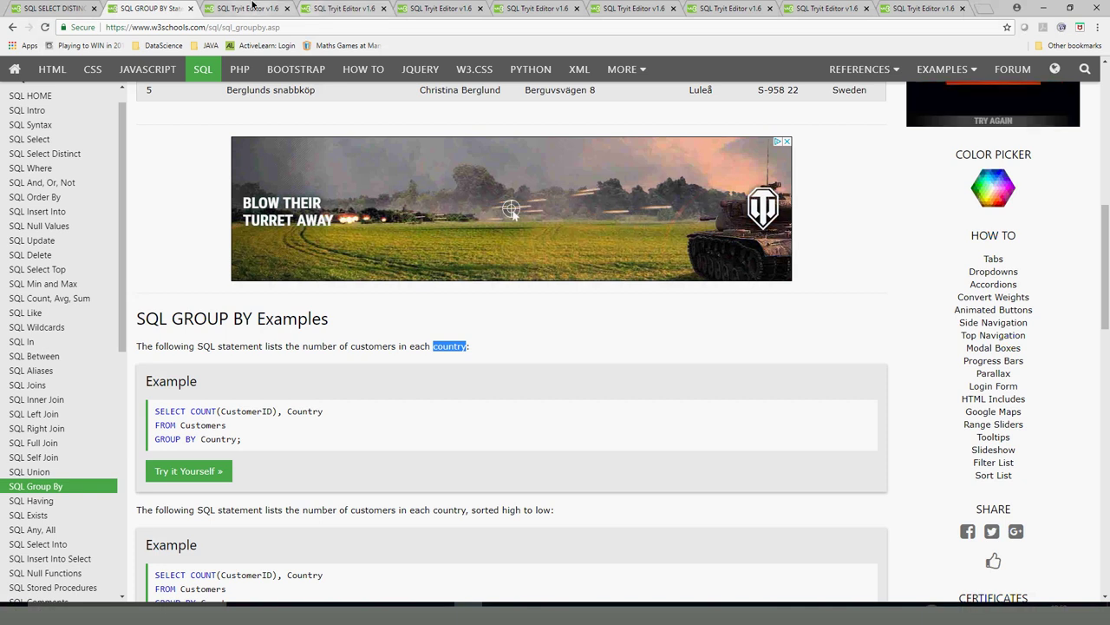
Step: Switch to the SQL editor holding the SELECT * FROM customers query and check the Country column of its result
left_click(252, 8)
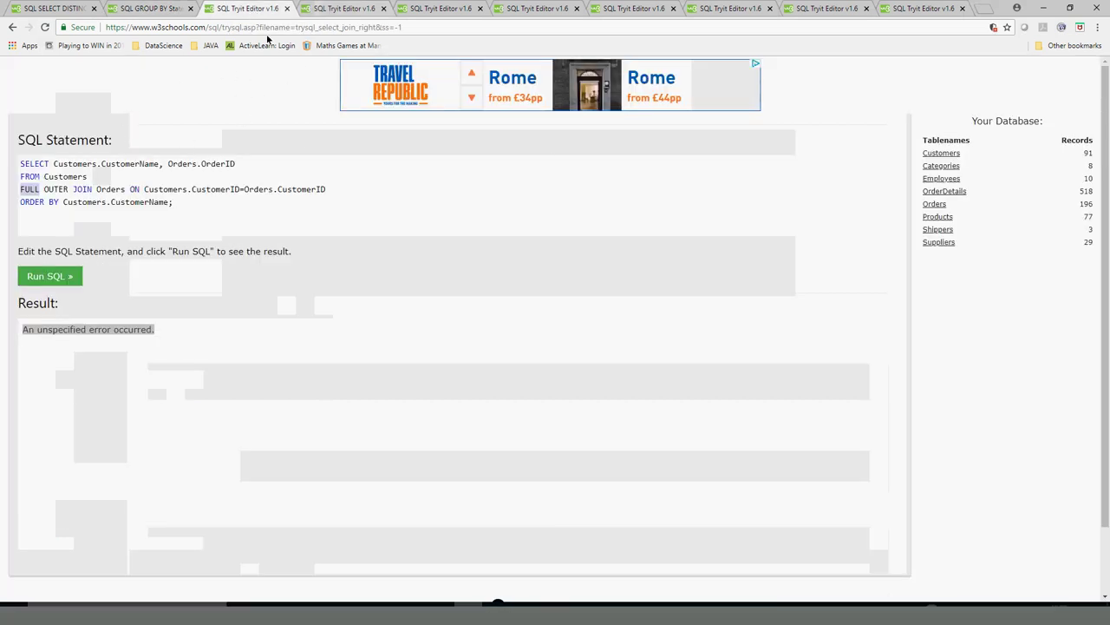
left_click(334, 9)
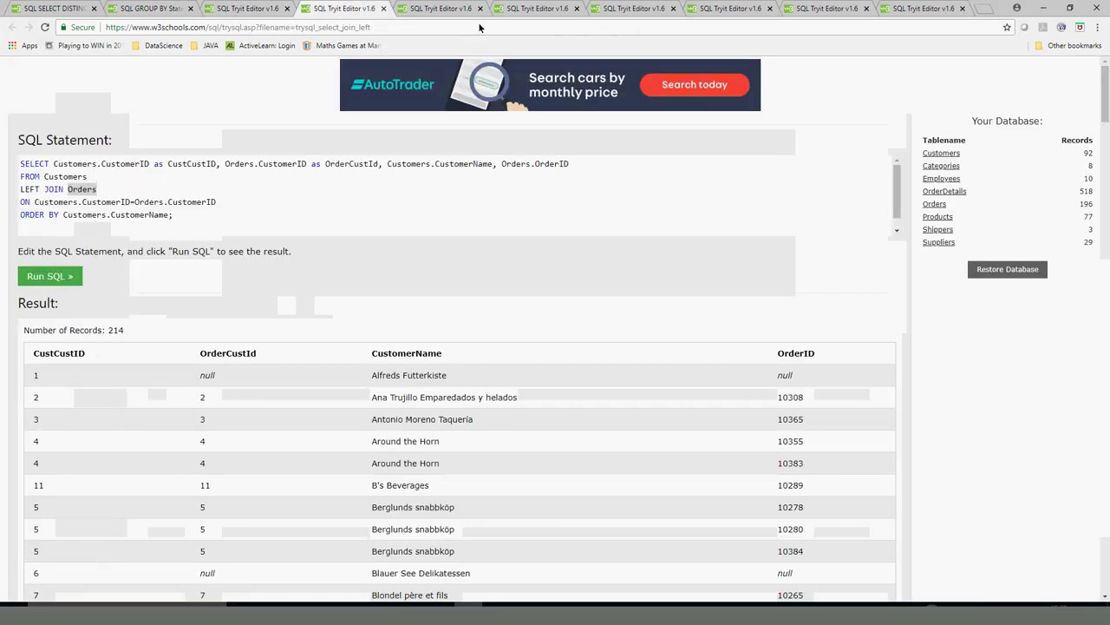
left_click(414, 15)
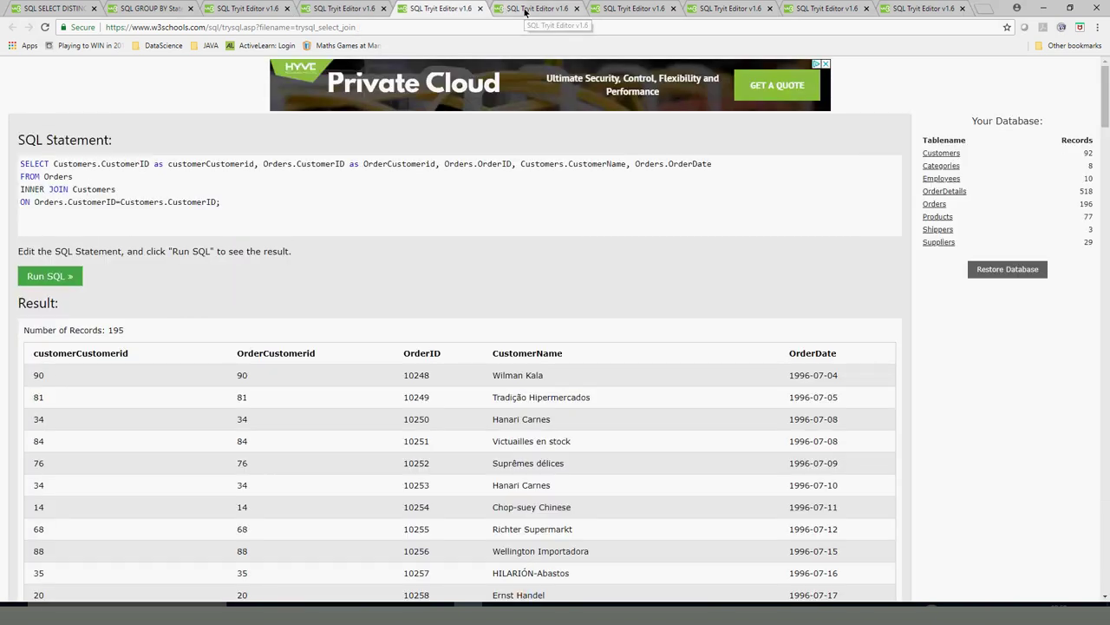
left_click(525, 12)
left_click(605, 8)
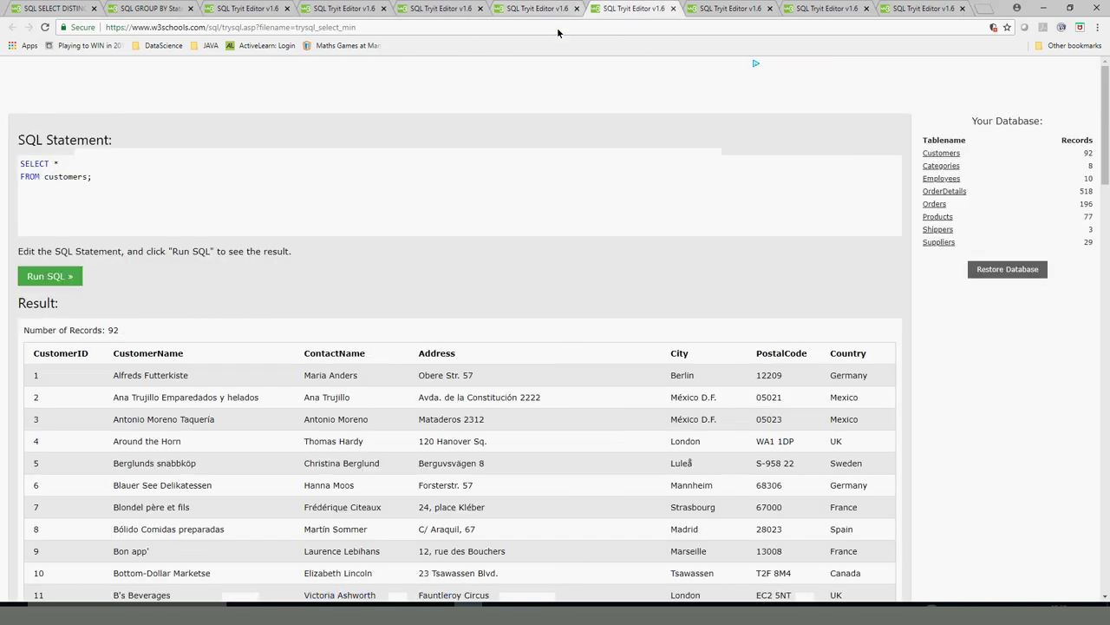
double_click(841, 376)
Step: Replace the asterisk in the customers query with count(country) as countrycount, run it and check the count
double_click(63, 164)
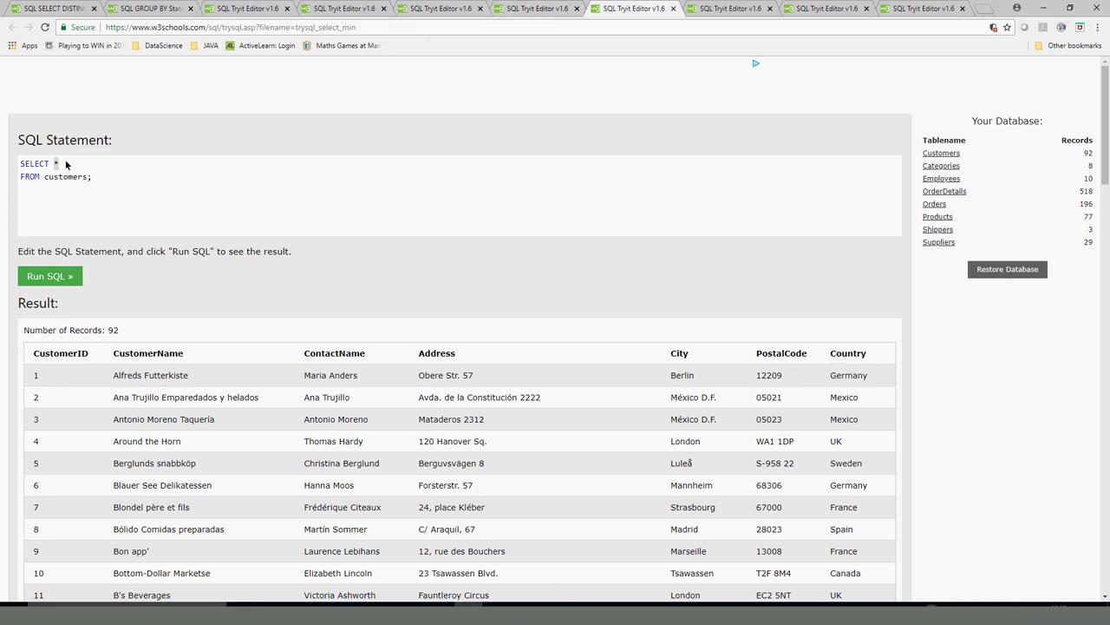
type("c")
type("ount")
type("(countr")
type("r")
type("y")
type(")")
type(" as country")
type("count")
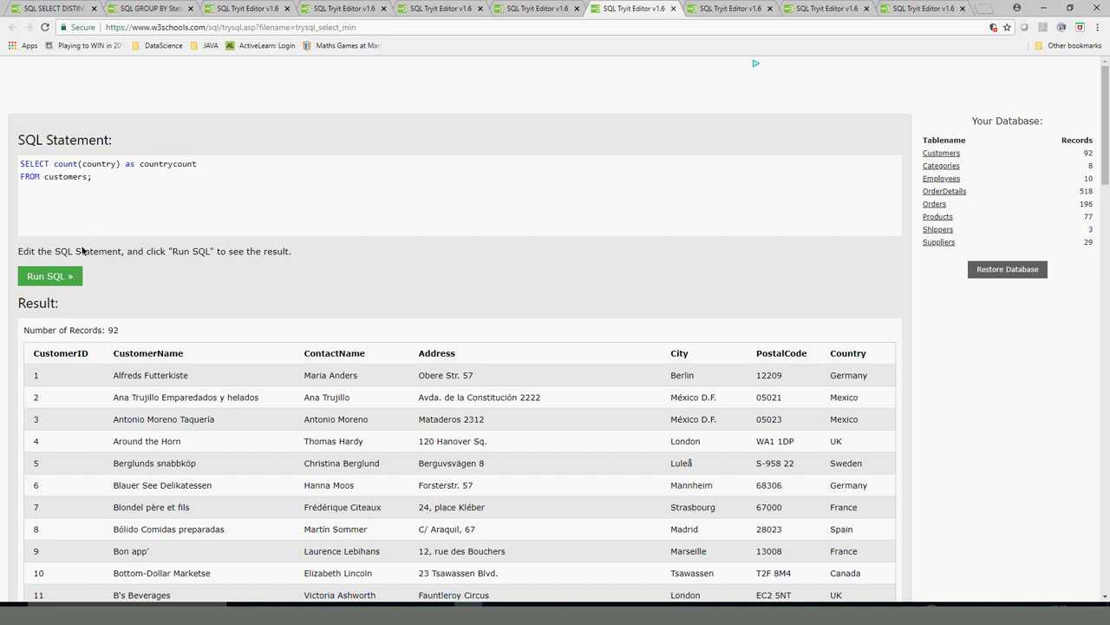
left_click(65, 277)
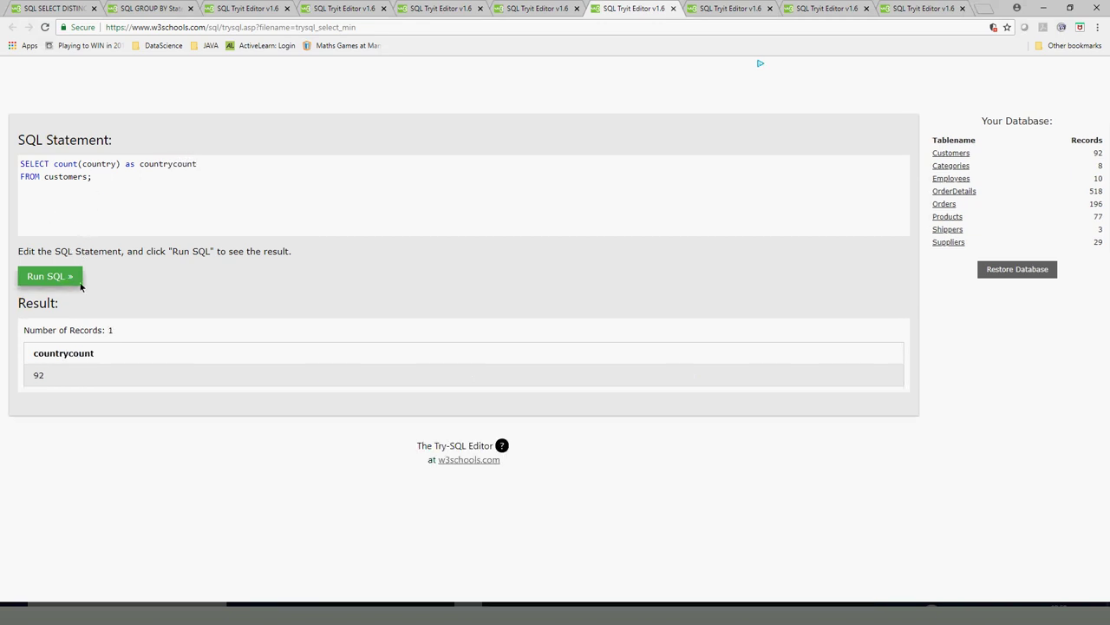
double_click(38, 375)
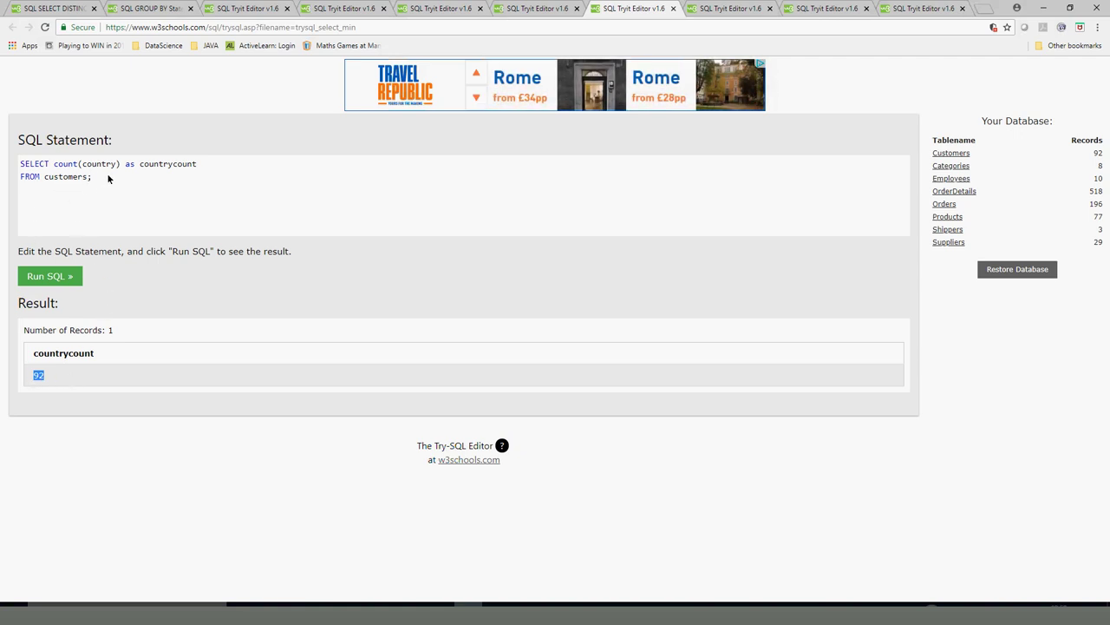
Step: Add country as a second selected column after countrycount, rerun the query and check the returned row
left_click(227, 166)
type(". country")
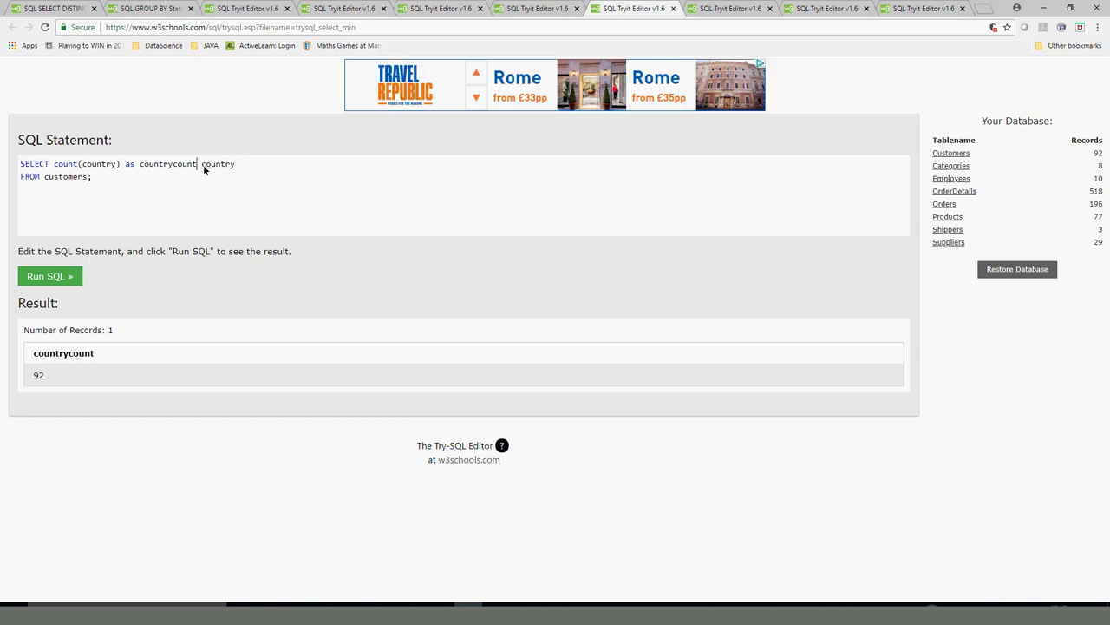
left_click(63, 283)
double_click(577, 375)
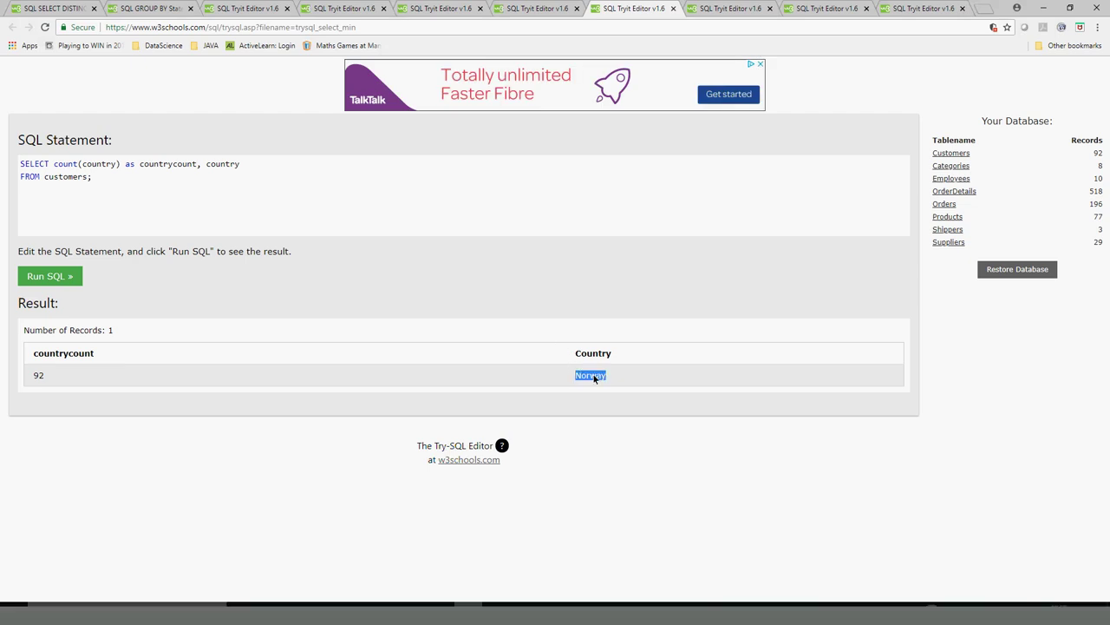
double_click(36, 375)
Step: Replace the semicolon after customers with a group by country clause and run the query
left_click(102, 180)
type("group by country")
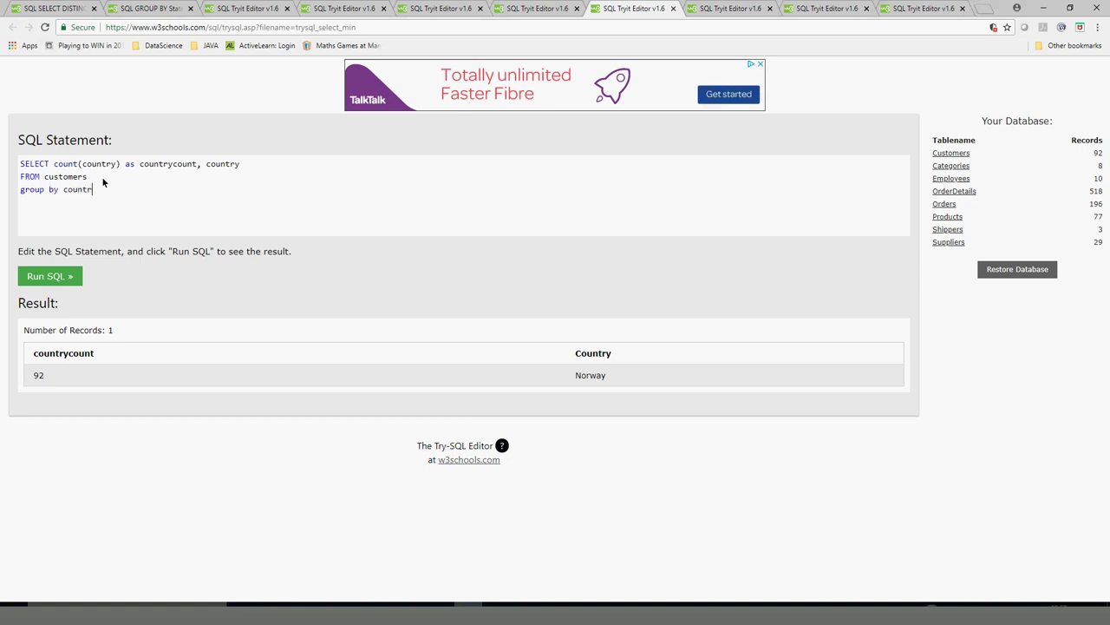
left_click(50, 276)
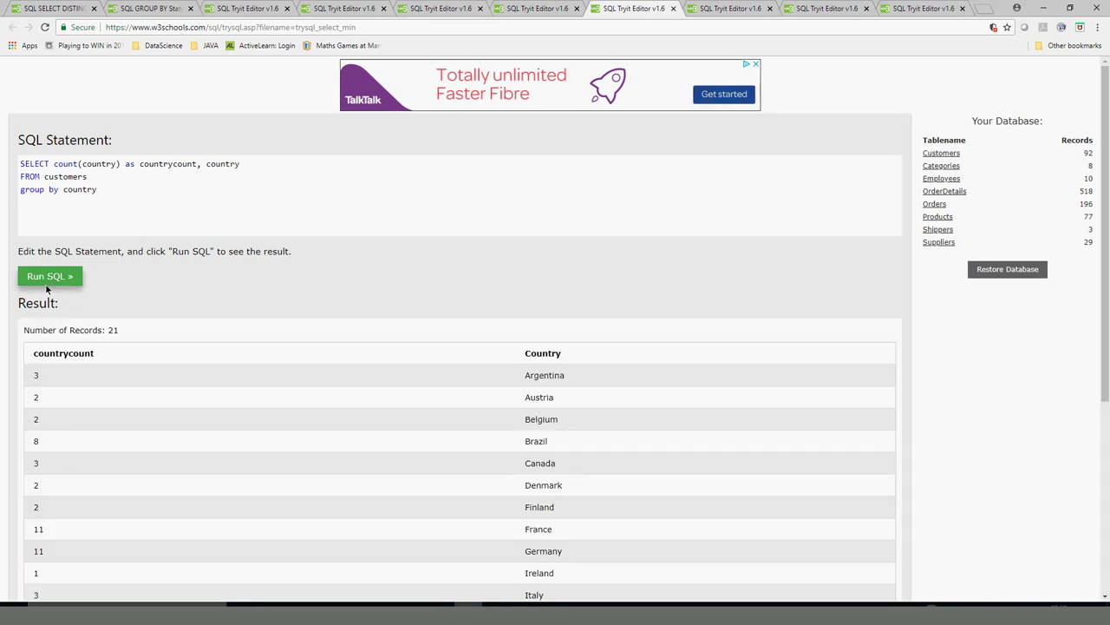
Step: Compare the countrycount and Country values in the first rows of the grouped result with the group by column
double_click(540, 376)
left_click(44, 381)
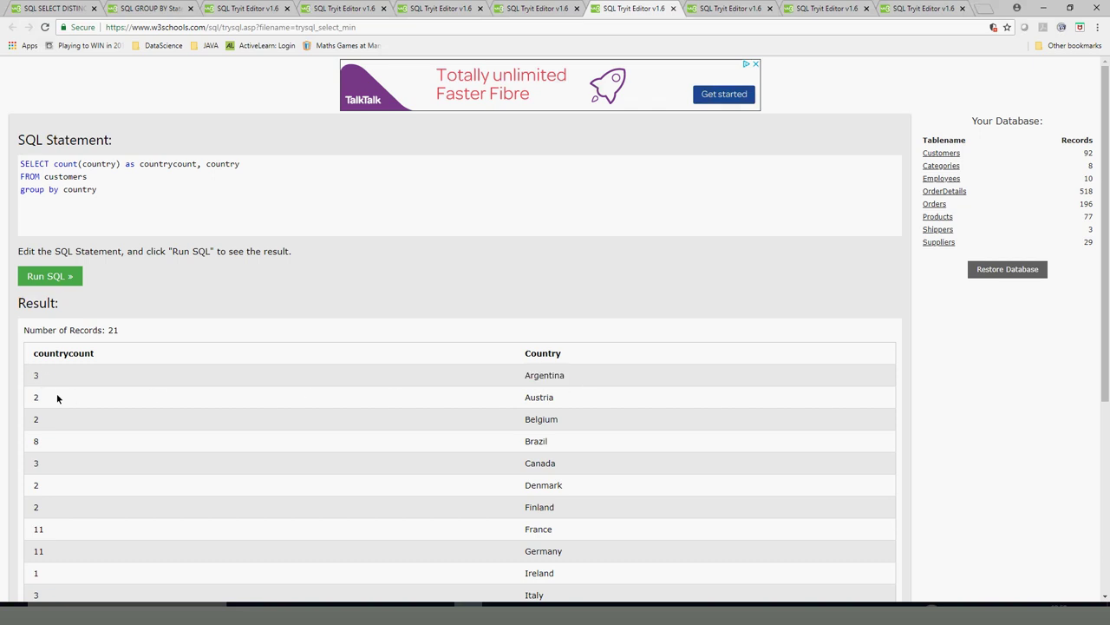
double_click(537, 399)
left_click(537, 431)
double_click(537, 421)
double_click(78, 190)
Step: Return to the Group By lesson and review its COUNT examples, the demo tables and the GROUP BY With JOIN example
left_click(124, 10)
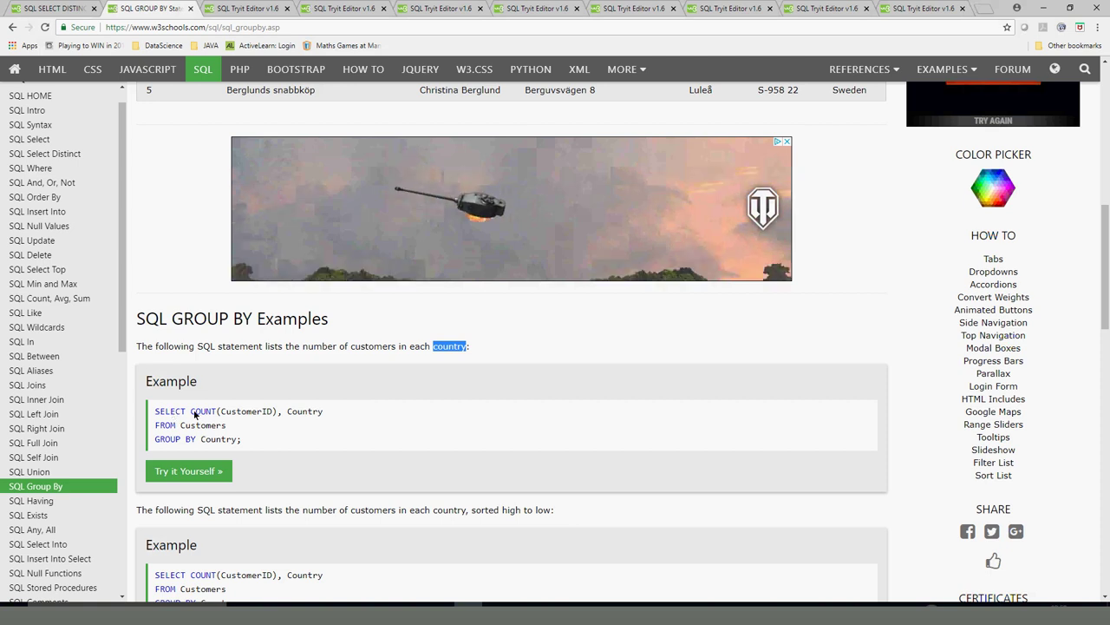
double_click(305, 412)
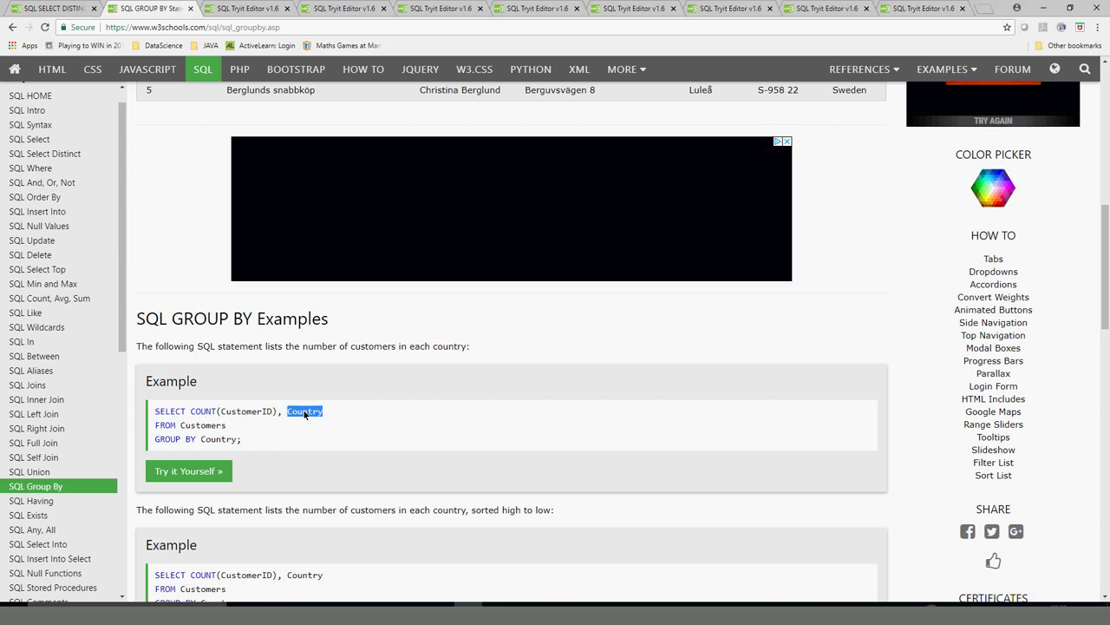
scroll(191, 521, "down", 1)
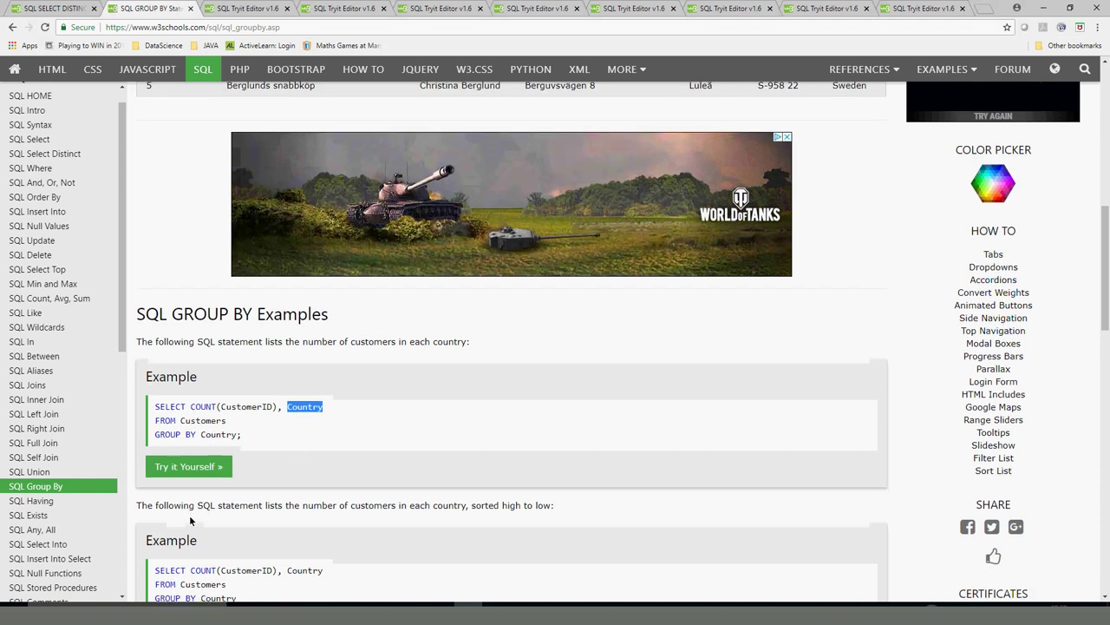
scroll(191, 521, "down", 5)
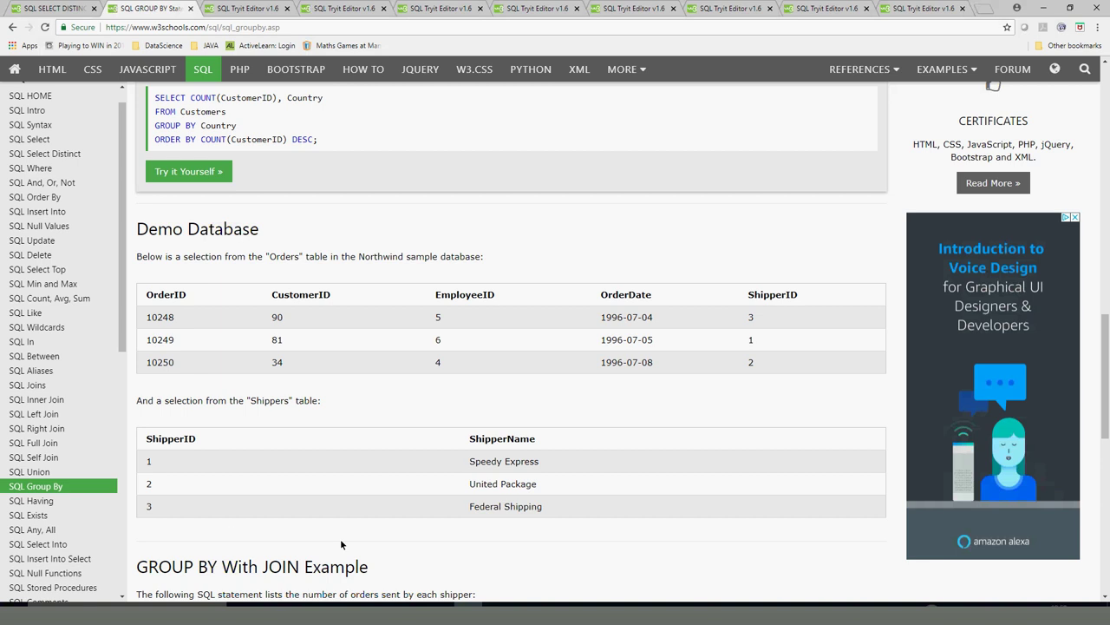
mouse_move(343, 621)
left_click_drag(1106, 314, 1106, 387)
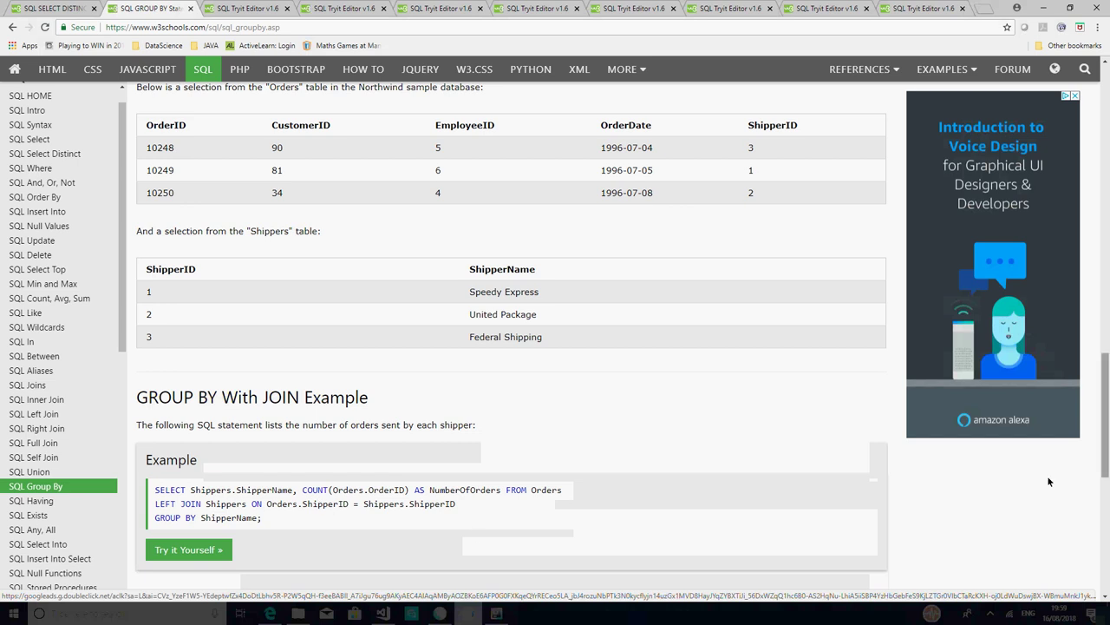
scroll(813, 449, "up", 1)
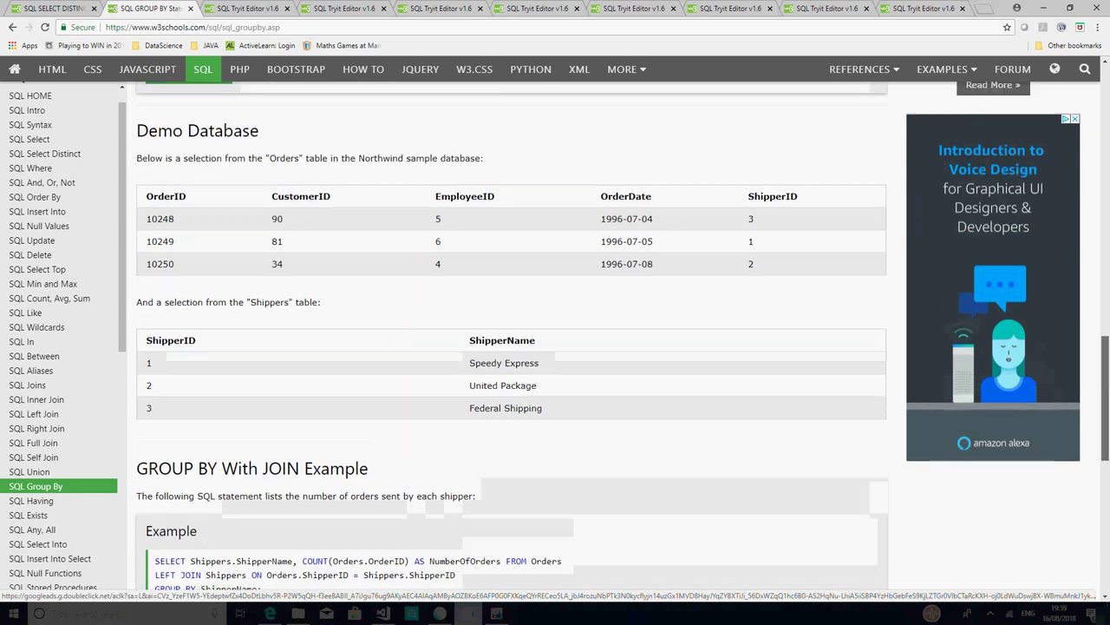
scroll(813, 450, "down", 4)
Step: Open the SQL Having lesson and study the GROUP BY, HAVING and SELECT lines of its syntax
left_click(31, 501)
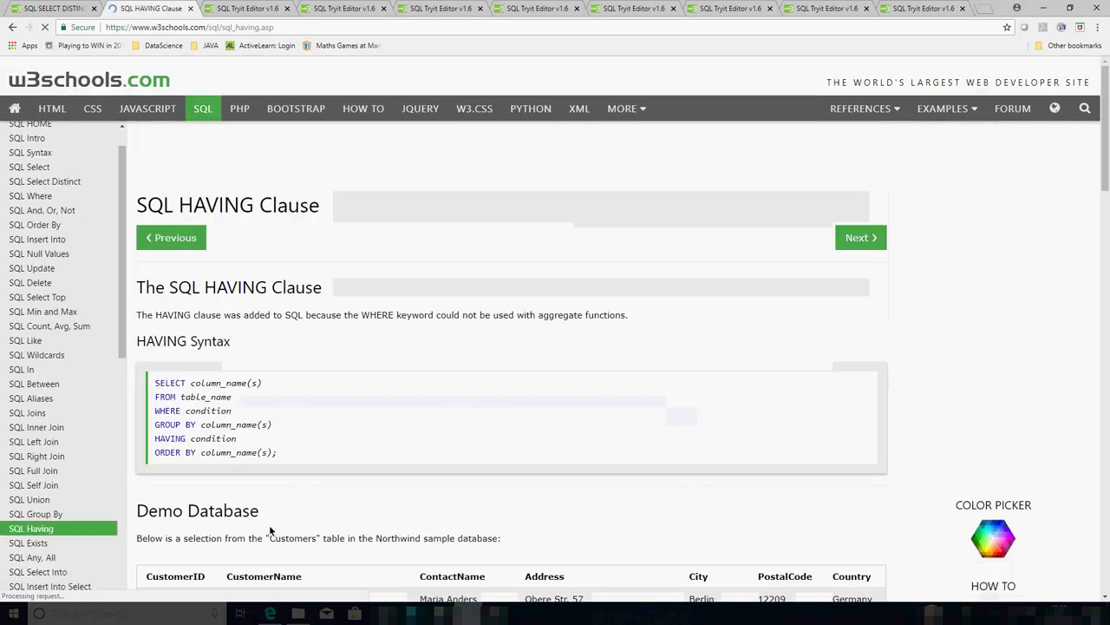
double_click(164, 425)
double_click(169, 439)
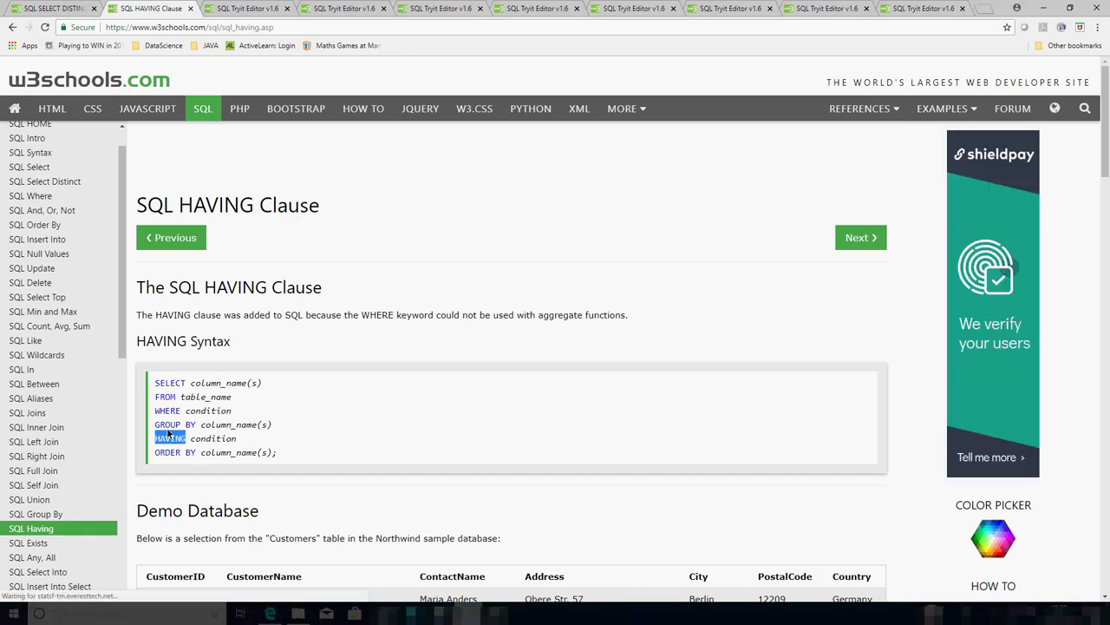
double_click(166, 425)
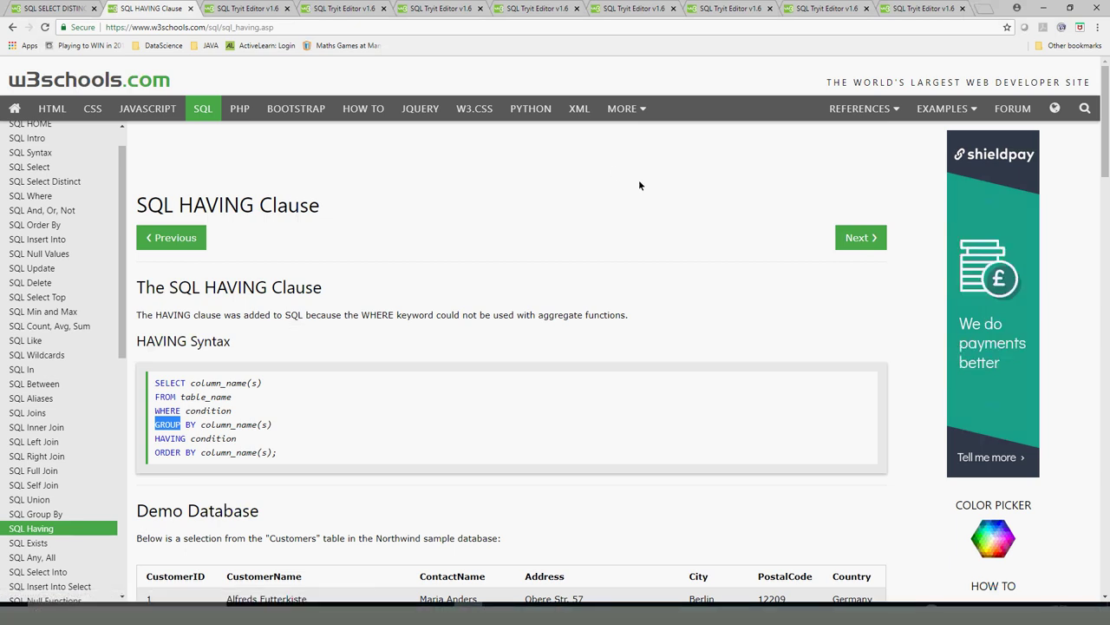
triple_click(169, 425)
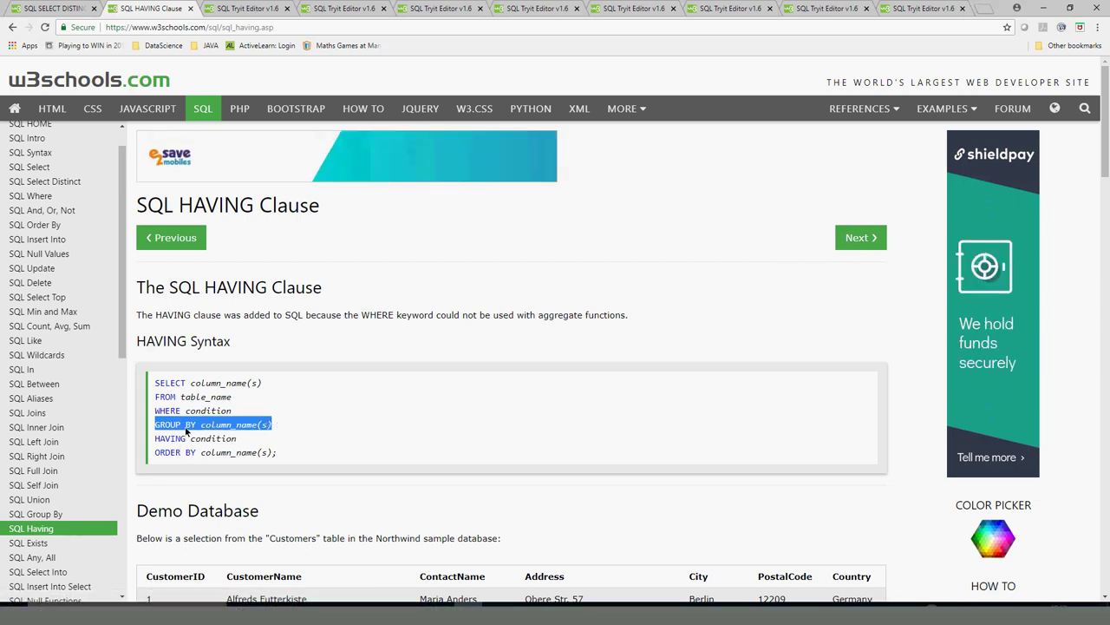
left_click_drag(191, 386, 240, 387)
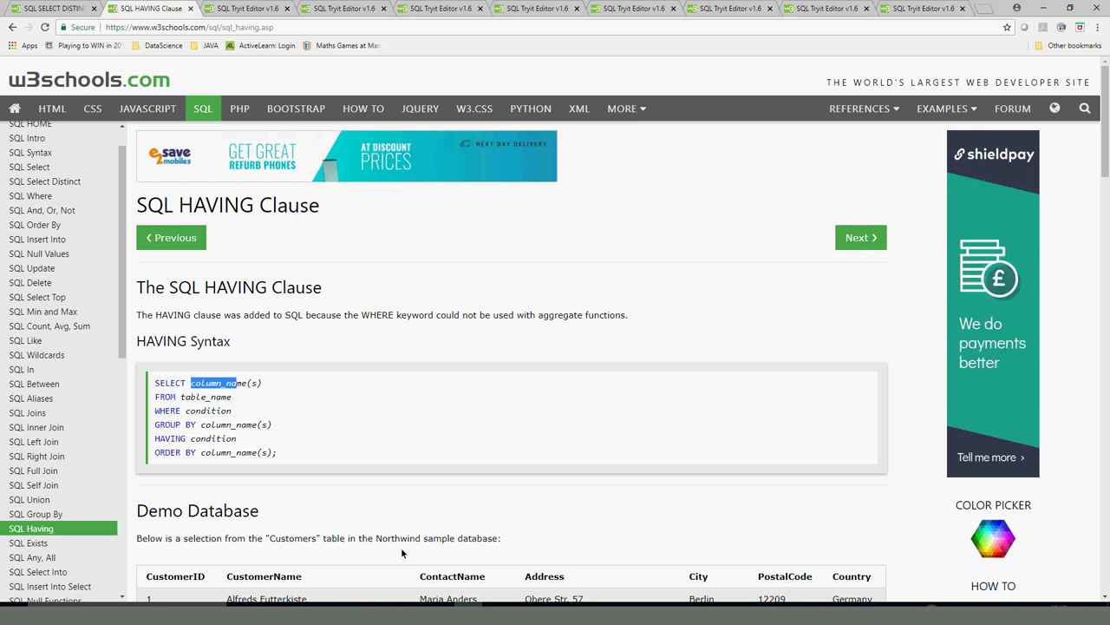
Step: Find the lesson's first HAVING example and examine its HAVING COUNT(CustomerID) > 5 line
left_click_drag(1107, 113, 1108, 157)
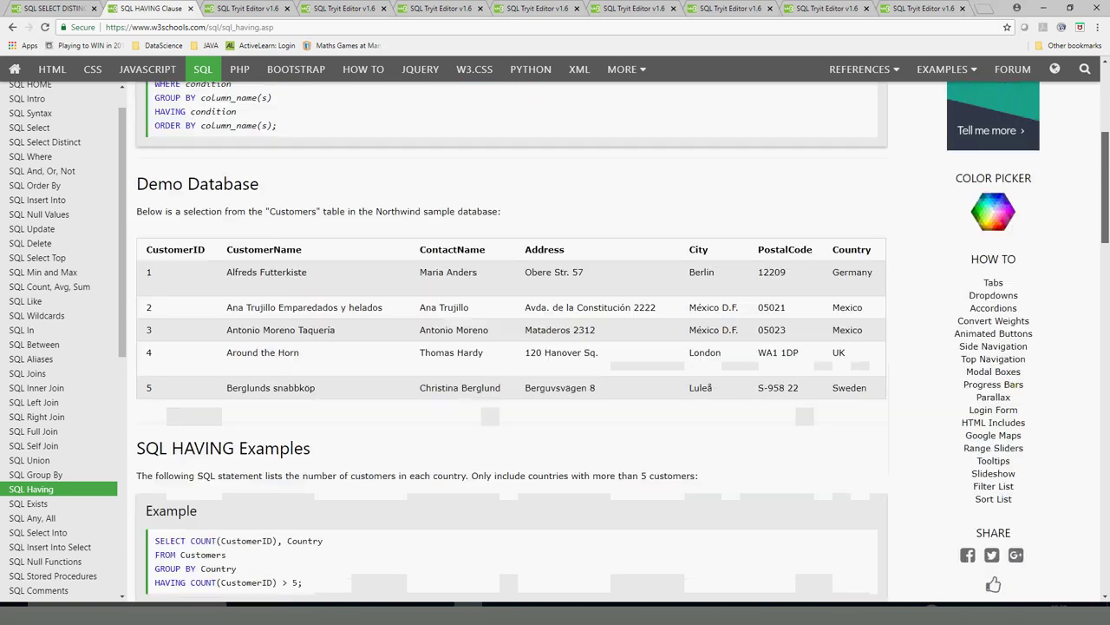
scroll(297, 261, "down", 3)
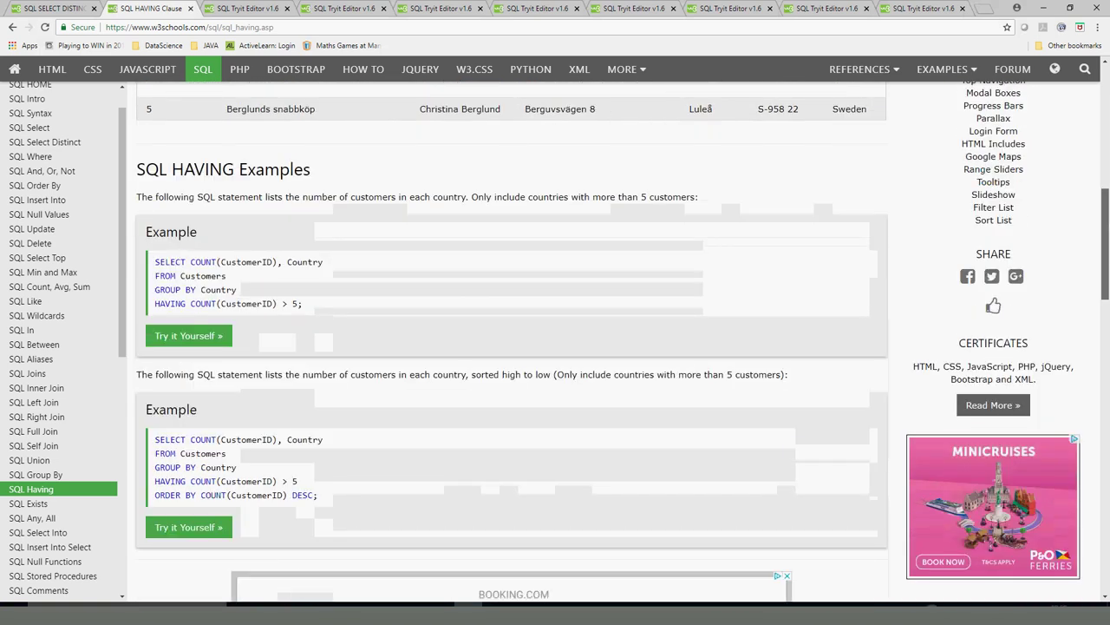
double_click(169, 304)
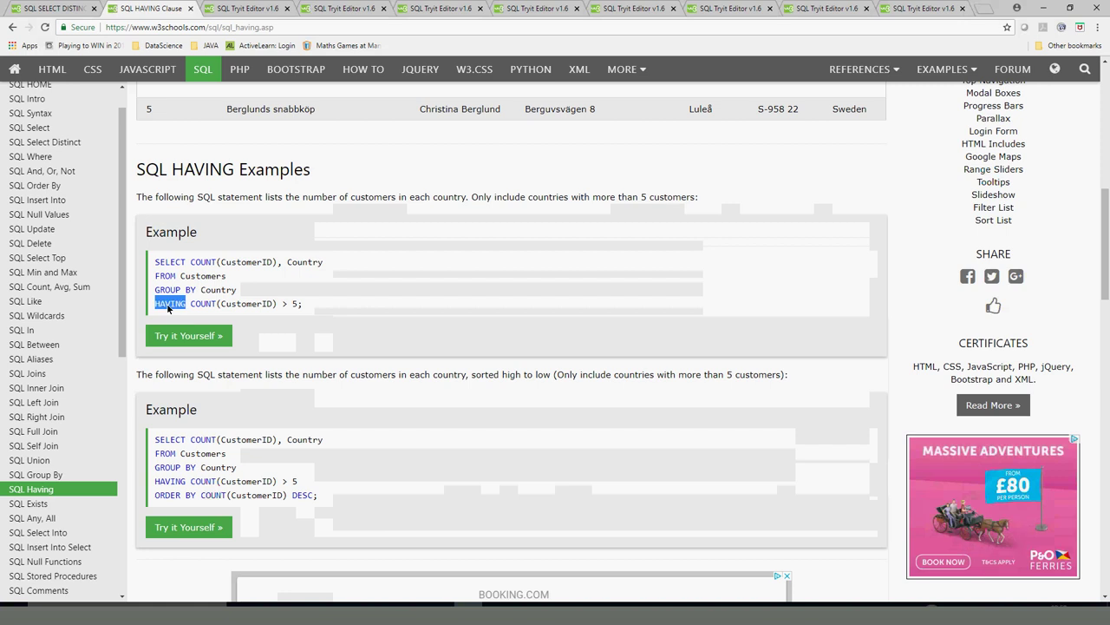